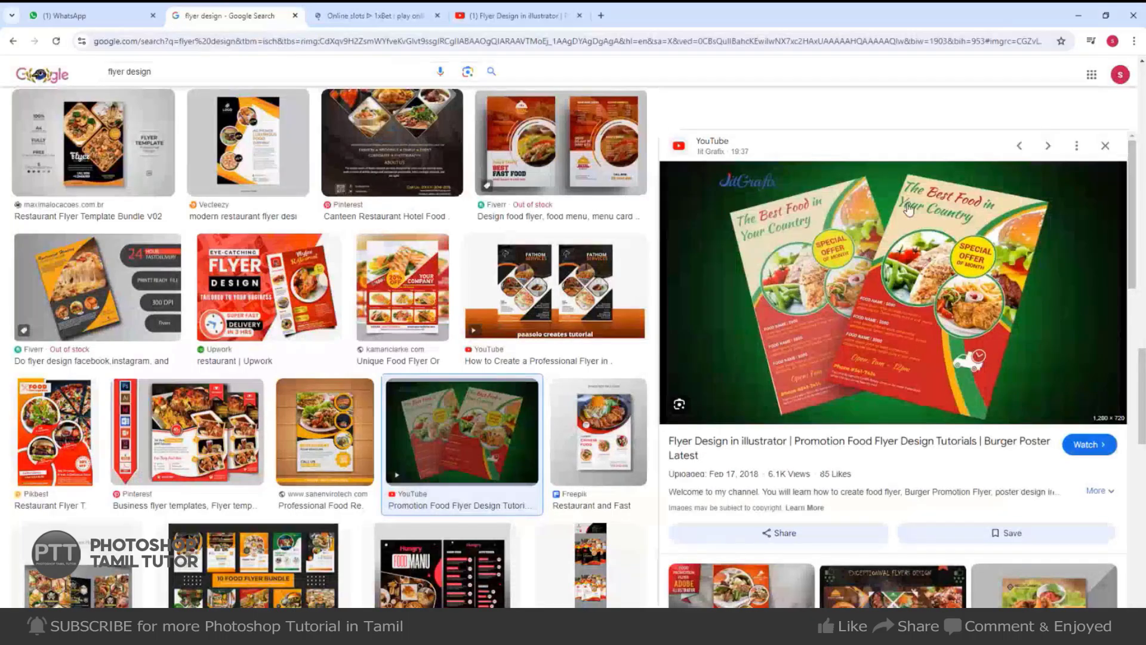
# Copy the food flyer reference image from Chrome into Photoshop's Untitled-1 as Layer 1.
pyautogui.rightClick(908, 218)
pyautogui.click(957, 394)
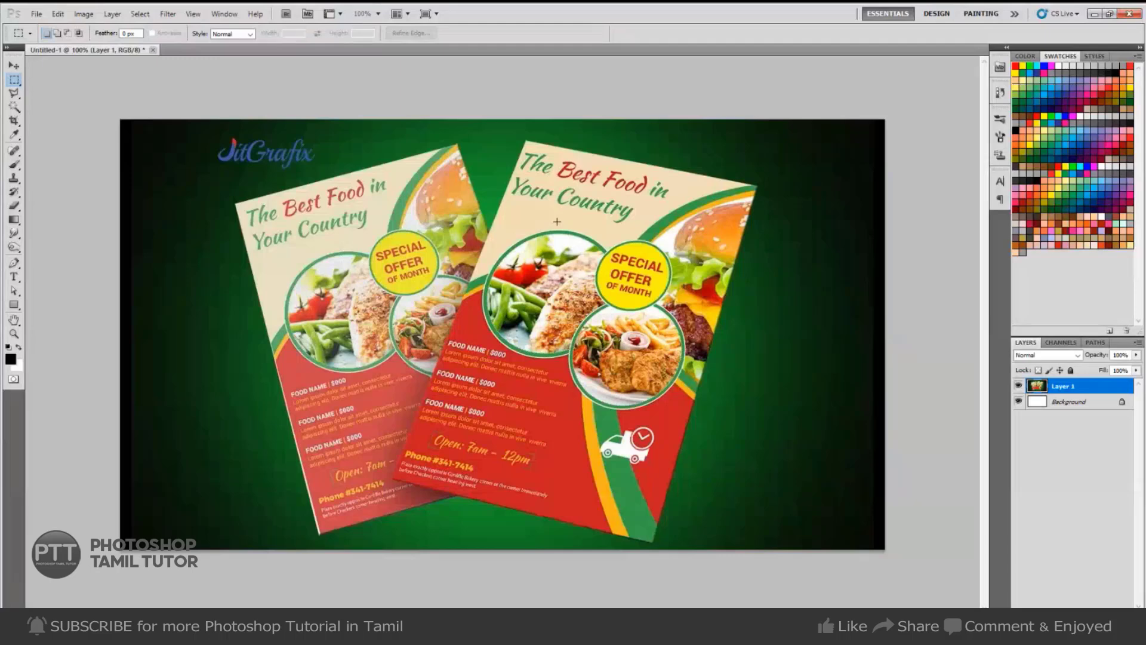
pyautogui.hotkey('ctrl', 'n')
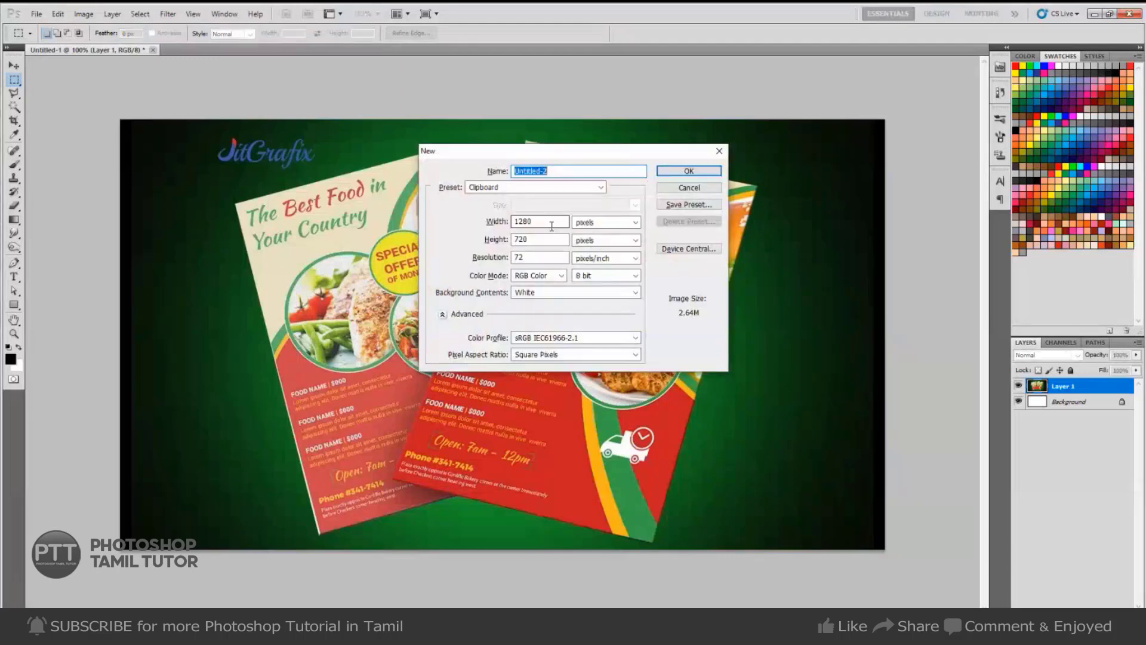
pyautogui.press('Escape')
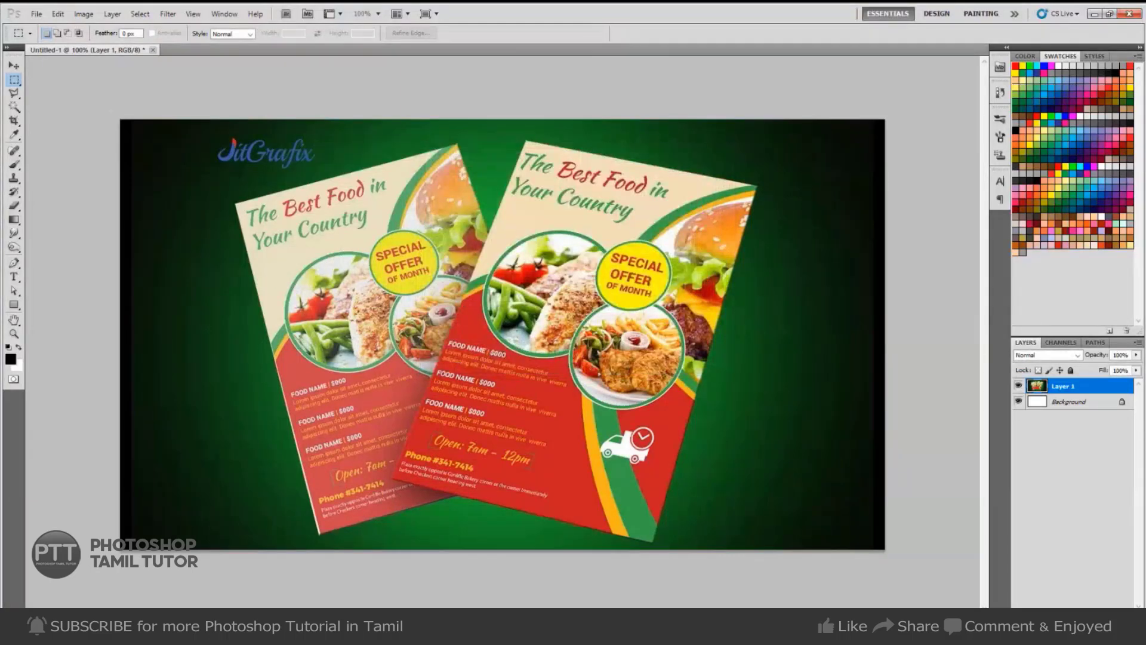
# Open the Google home page in a new Chrome tab.
pyautogui.click(350, 600)
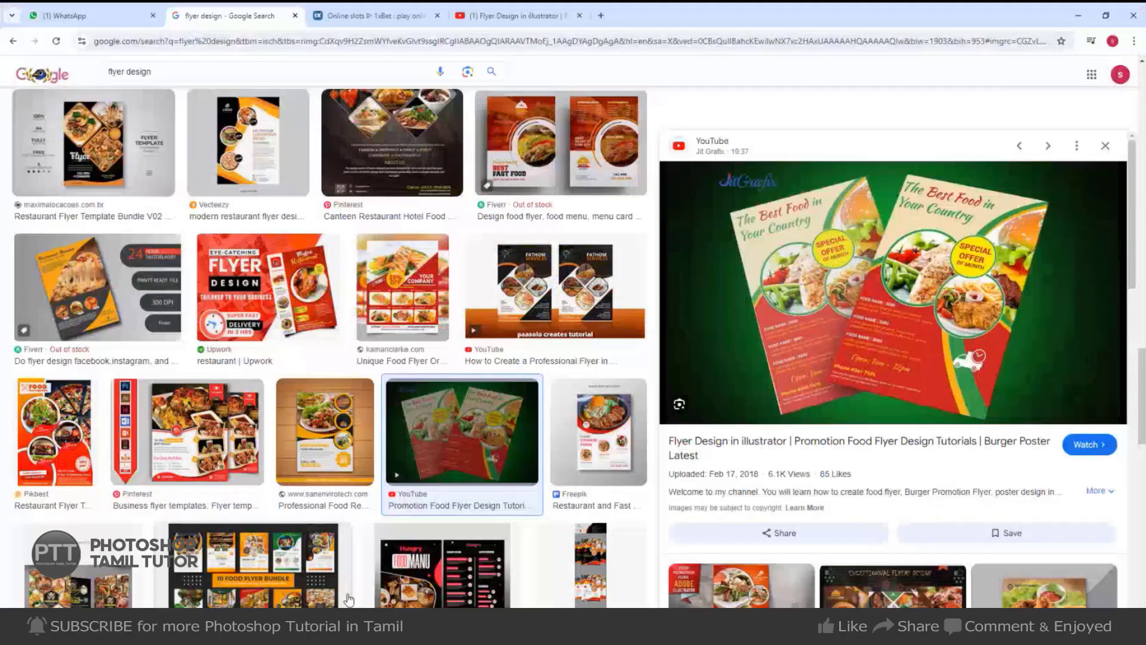
pyautogui.click(601, 16)
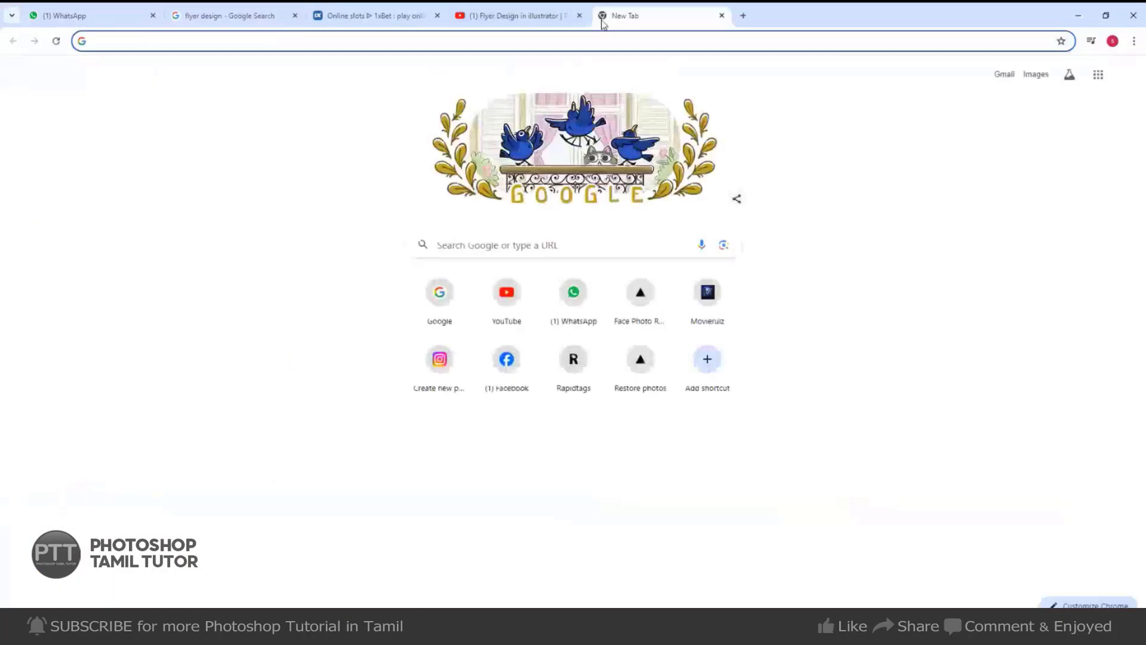
pyautogui.write('gogl')
pyautogui.press('BackSpace')
pyautogui.press('BackSpace')
pyautogui.press('BackSpace')
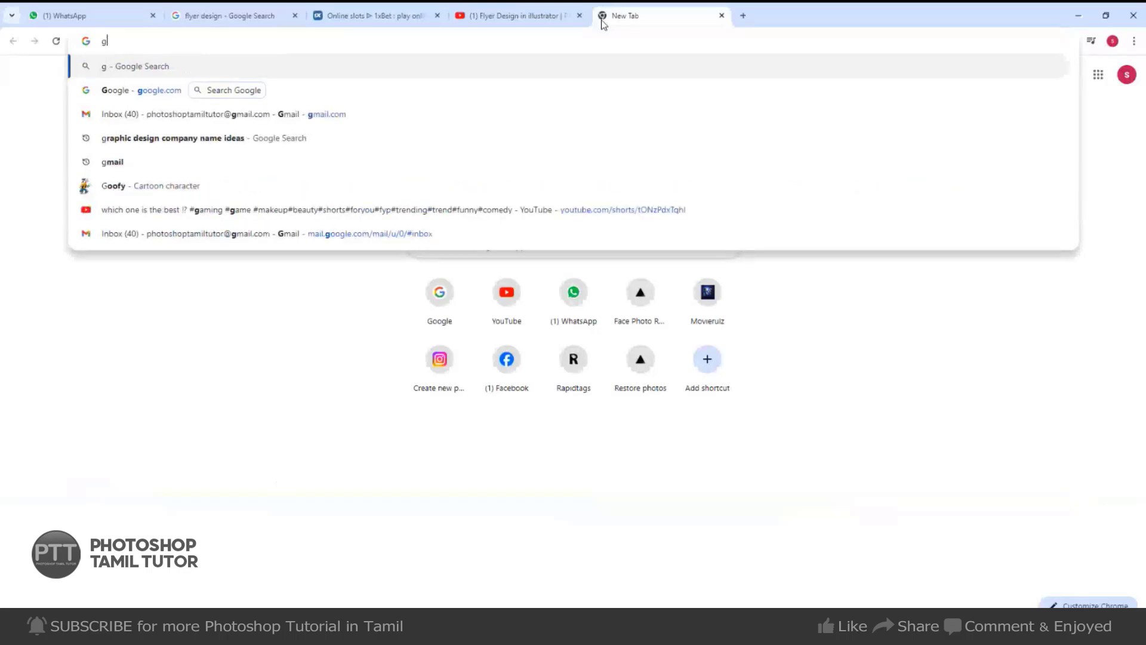
pyautogui.press('Down')
pyautogui.press('Down')
pyautogui.press('Up')
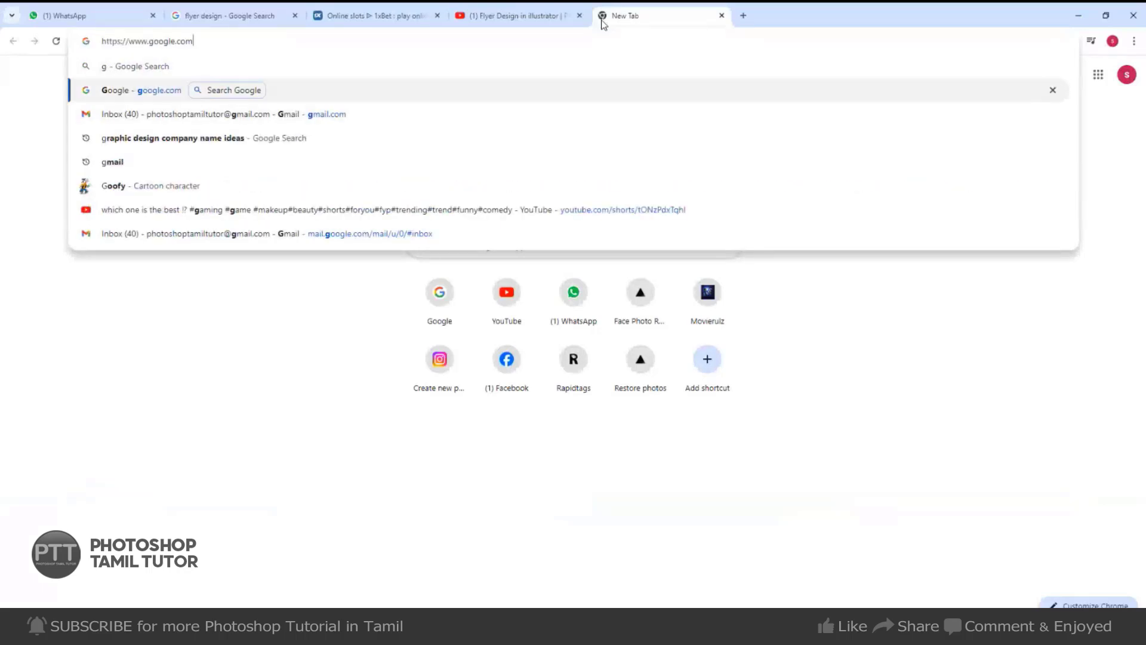
pyautogui.press('Return')
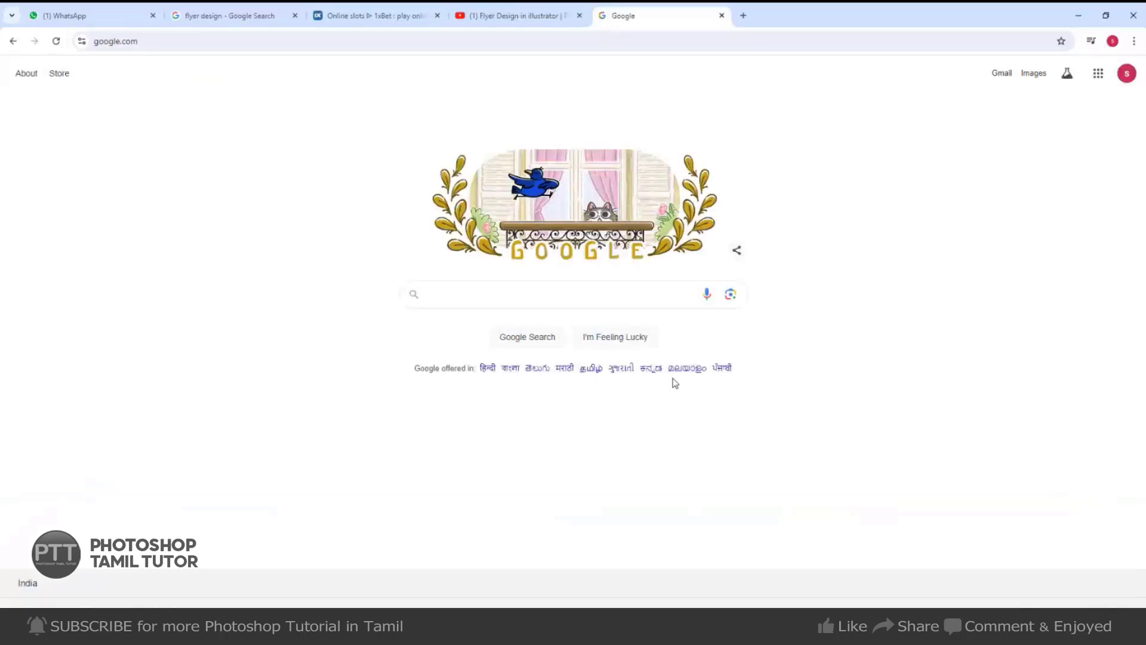
# Search Google for 'a5 flyer design'.
pyautogui.write('a4')
pyautogui.press('BackSpace')
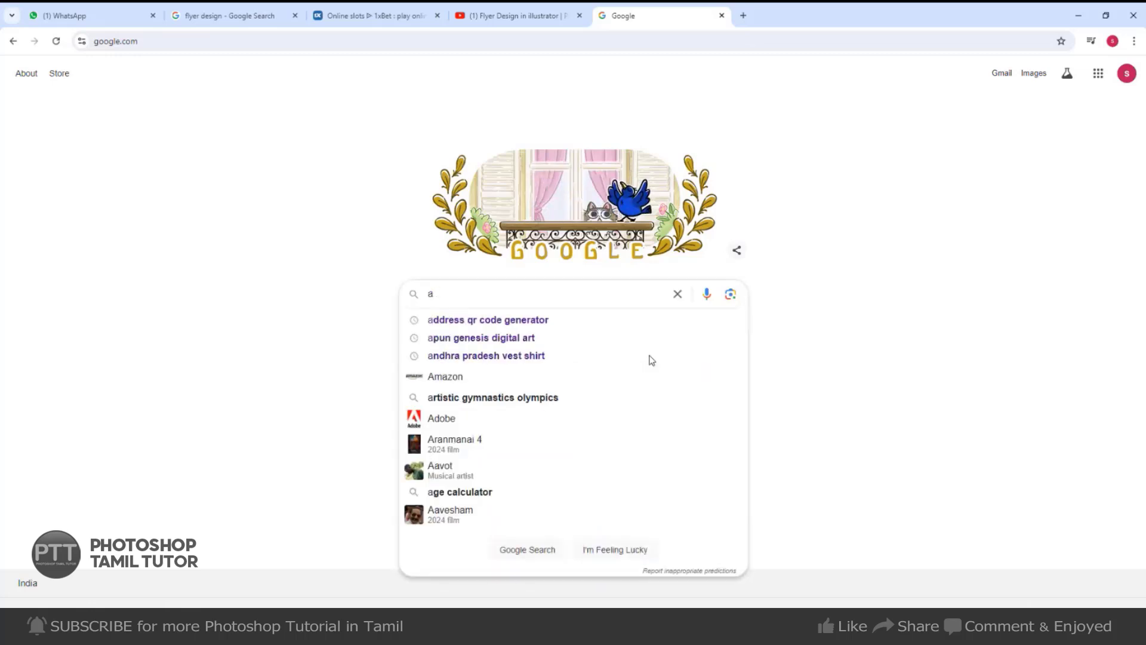
pyautogui.write('5 flyer design')
pyautogui.press('Return')
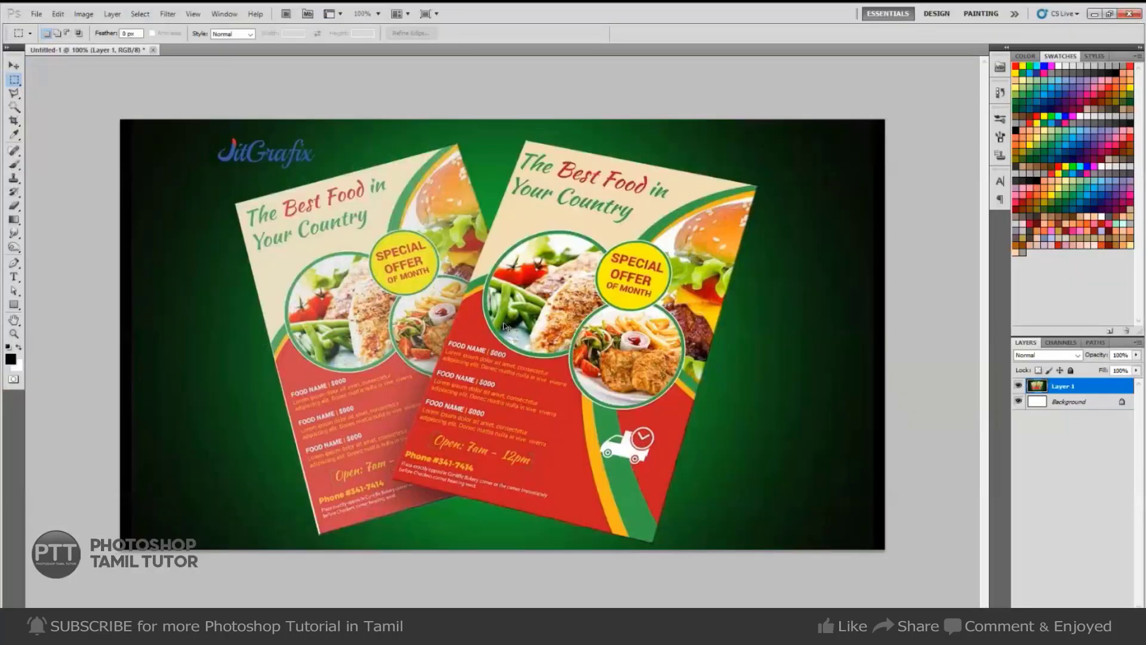
# Create a new 8.5 × 11 inch, 300 ppi document from the U.S. Paper preset.
pyautogui.hotkey('ctrl', 'n')
pyautogui.click(578, 187)
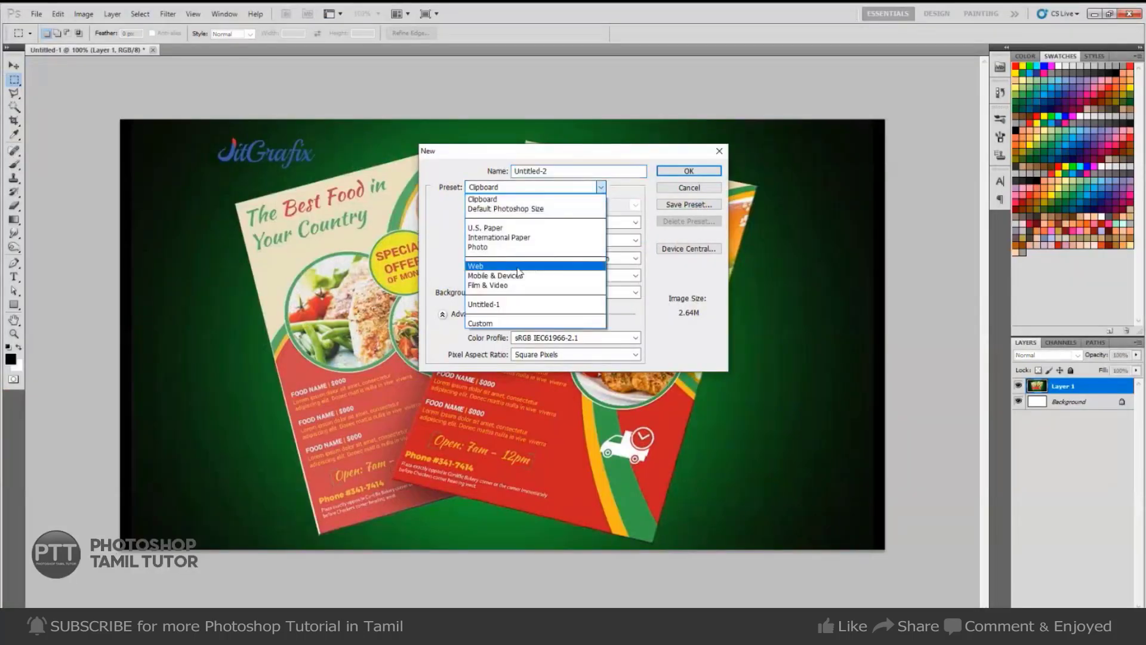
pyautogui.click(513, 233)
pyautogui.press('Tab')
pyautogui.press('Tab')
pyautogui.press('Tab')
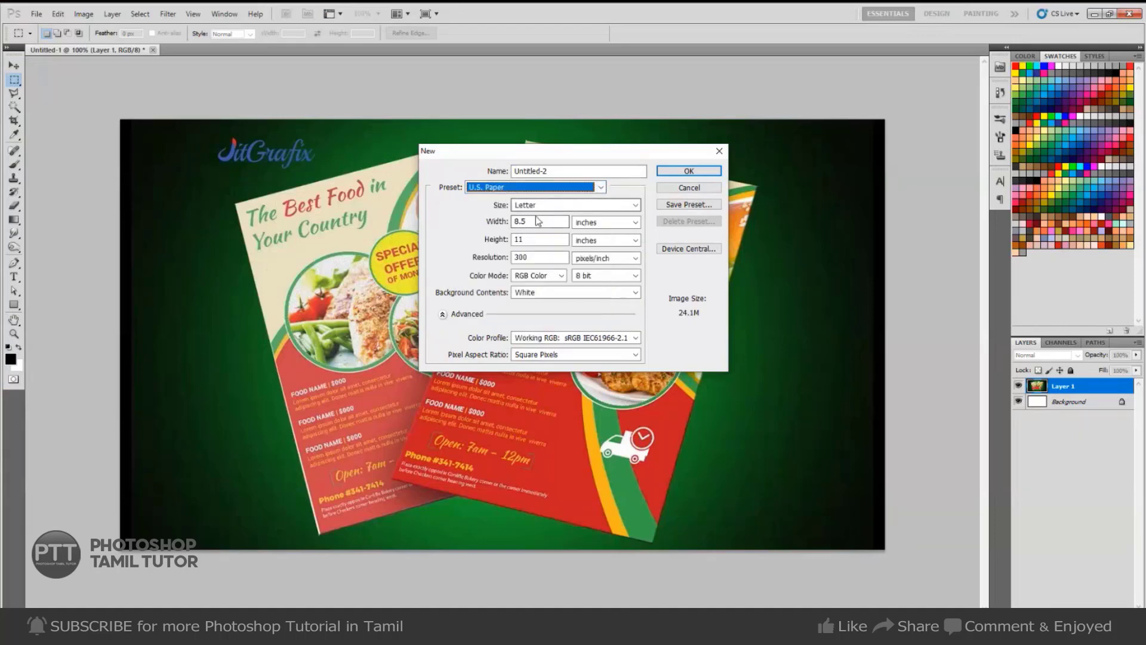
pyautogui.click(689, 171)
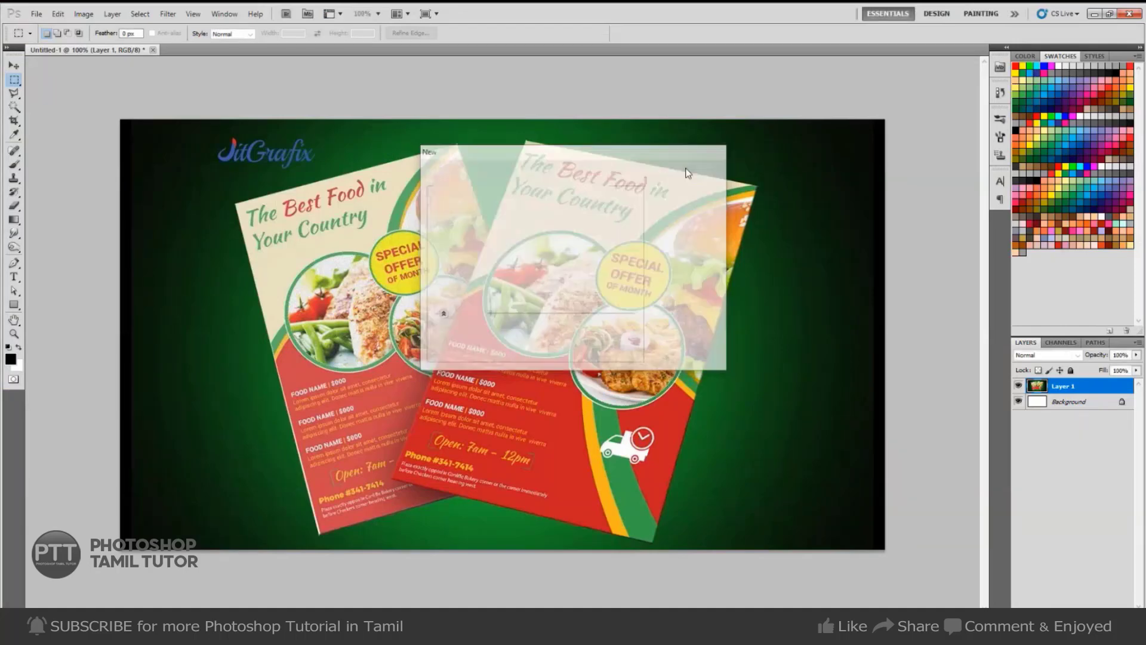
# Rotate the canvas 90° to landscape.
pyautogui.hotkey('alt', 'i')
pyautogui.press('g')
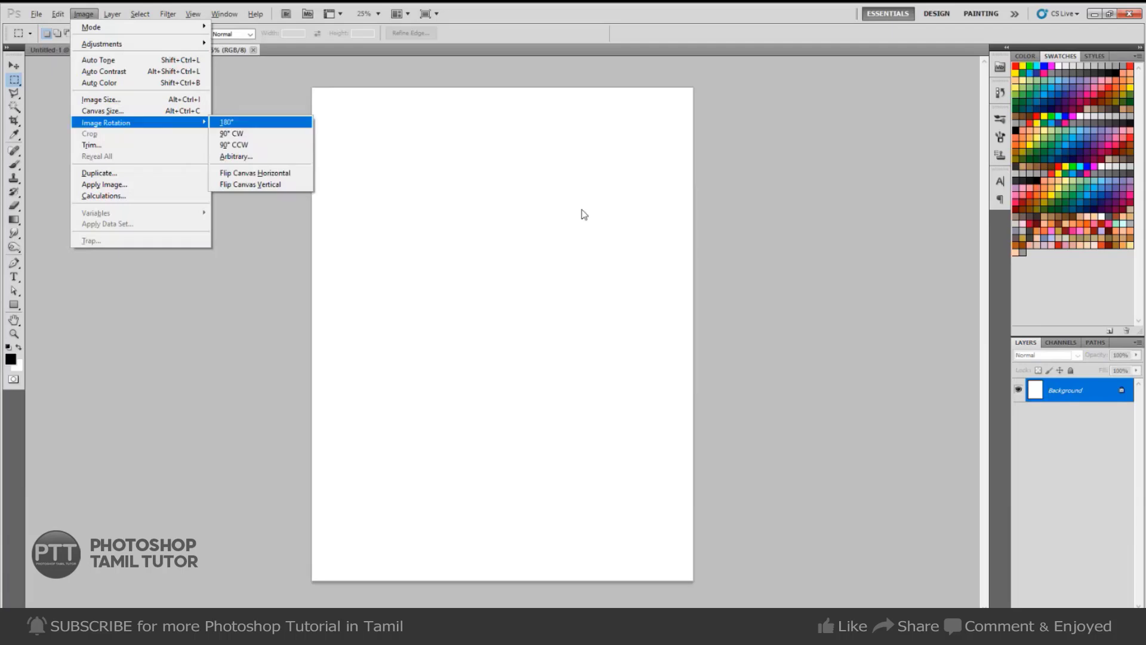
pyautogui.press('Down')
pyautogui.press('Return')
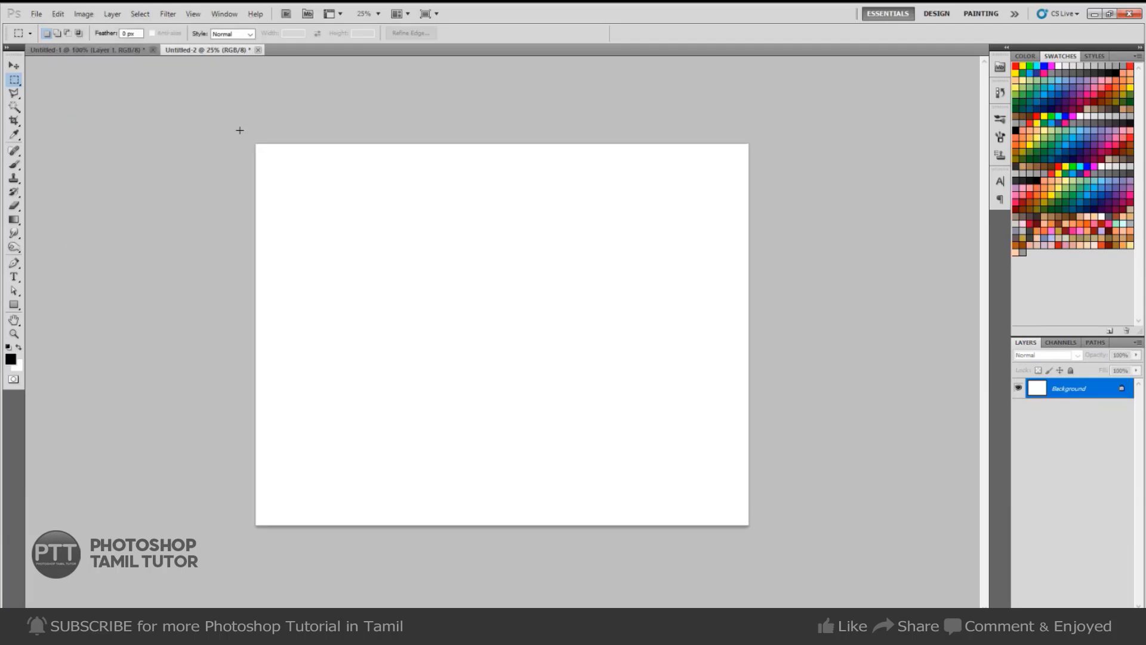
# Try adding and subtracting rectangular marquee selections, then deselect.
pyautogui.moveTo(498, 493); pyautogui.dragTo(501, 538)
pyautogui.moveTo(225, 146); pyautogui.dragTo(651, 346)
pyautogui.moveTo(531, 295); pyautogui.dragTo(380, 570)
pyautogui.hotkey('ctrl', 'z')
pyautogui.moveTo(461, 469); pyautogui.dragTo(499, 543)
pyautogui.hotkey('ctrl', 'd')
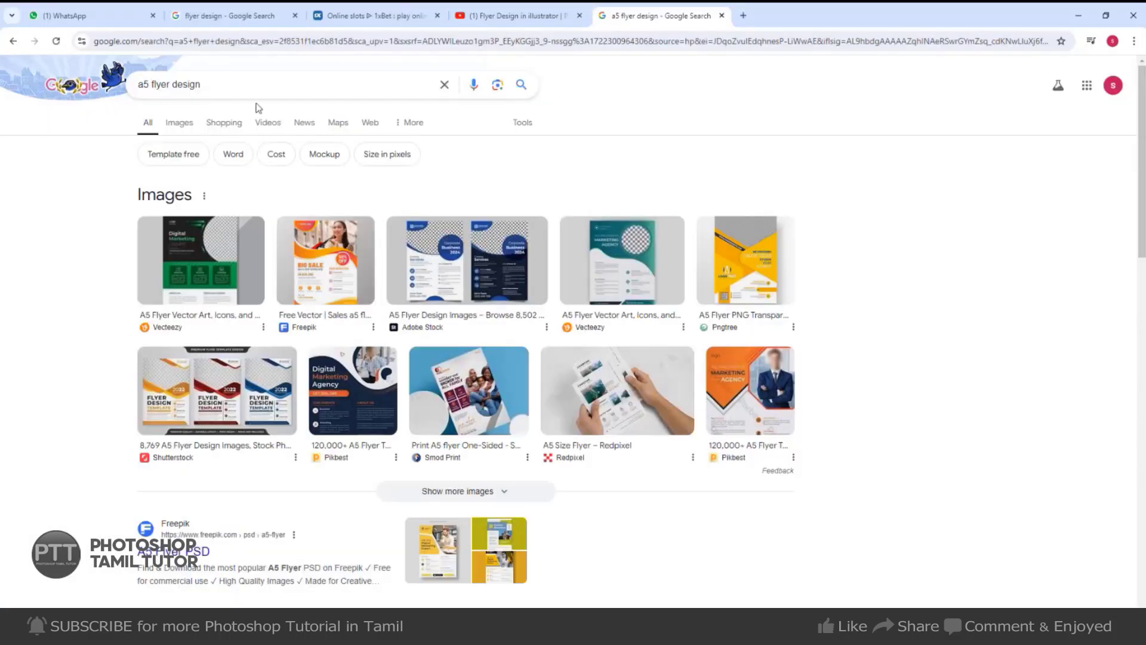
# Search Google for 'a5 flyer design size' and glance at the image results.
pyautogui.click(221, 85)
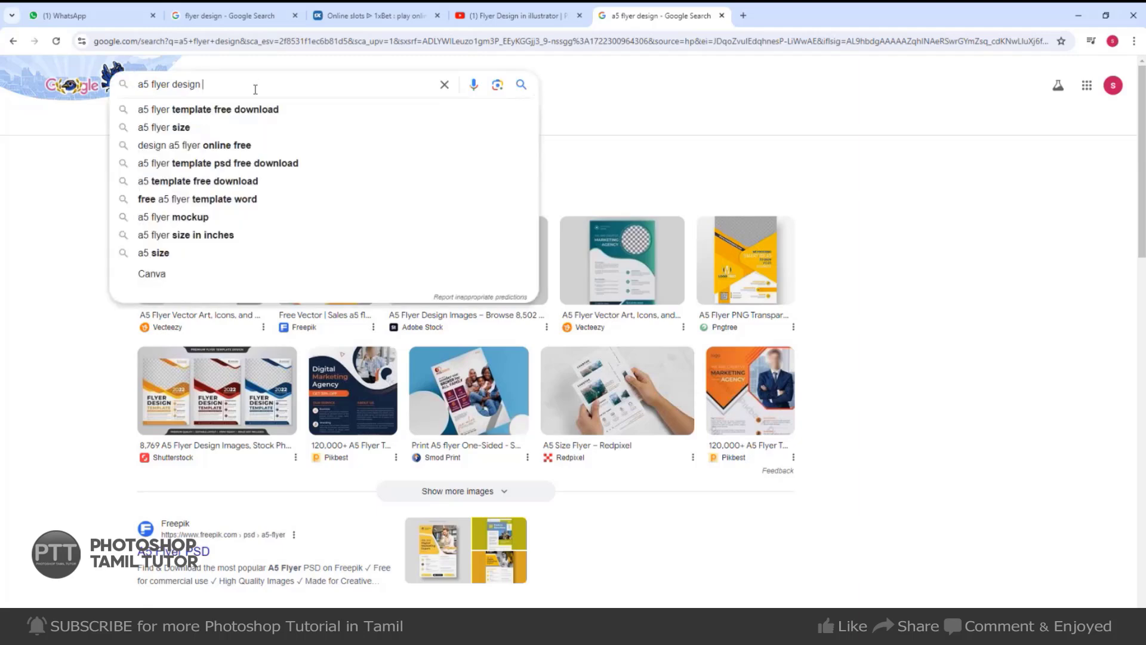
pyautogui.write('size')
pyautogui.press('Return')
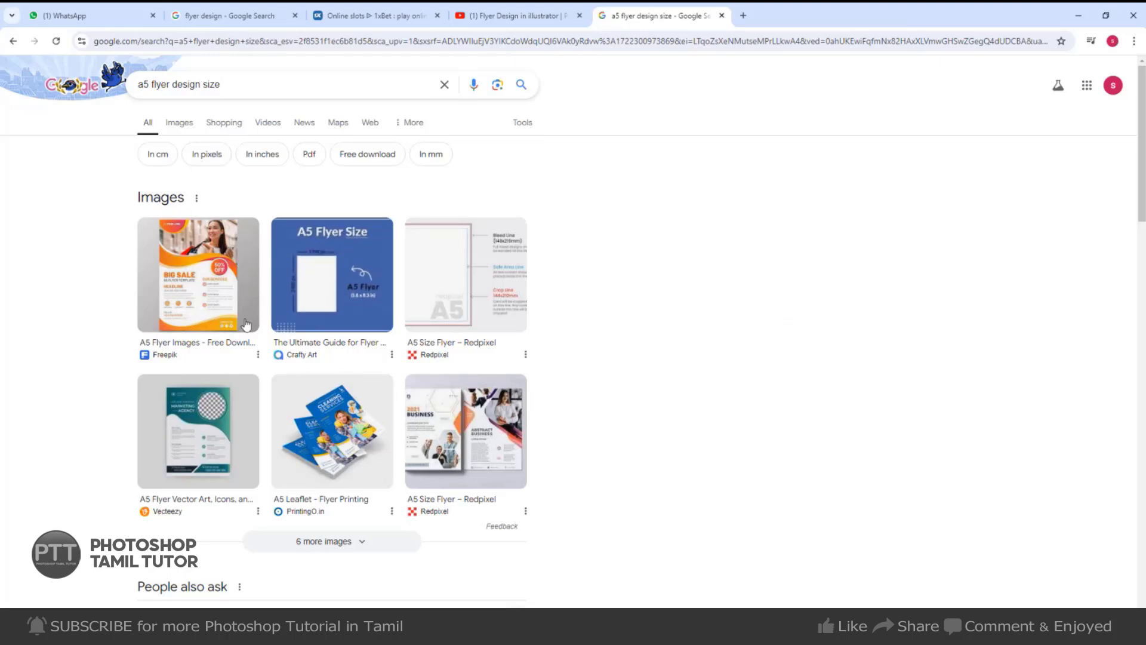
pyautogui.click(175, 133)
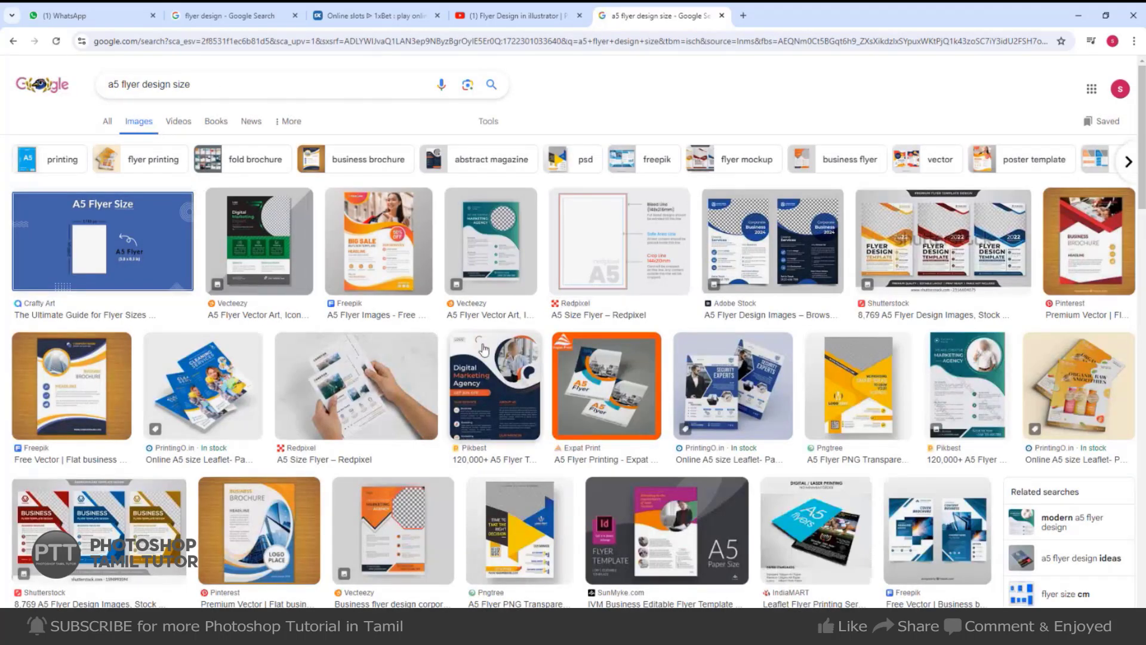
pyautogui.click(13, 41)
# Search 'a5 flyer size in inches' and note the 5.82 x 8.26 answer.
pyautogui.click(249, 82)
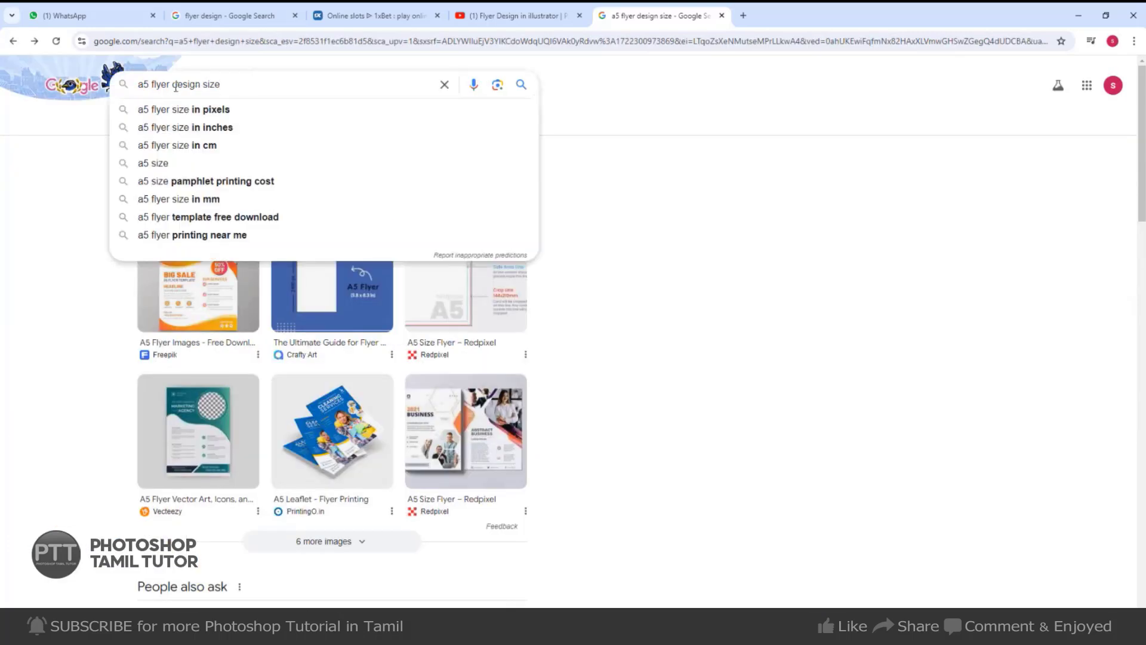
pyautogui.click(235, 127)
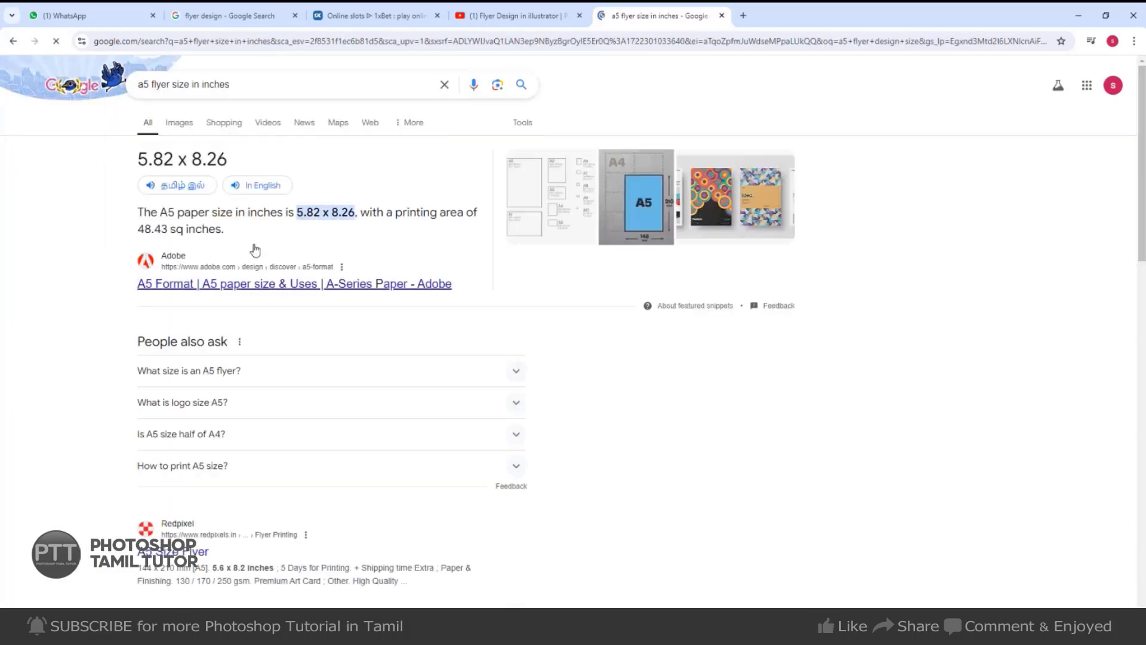
pyautogui.moveTo(295, 213); pyautogui.dragTo(361, 211)
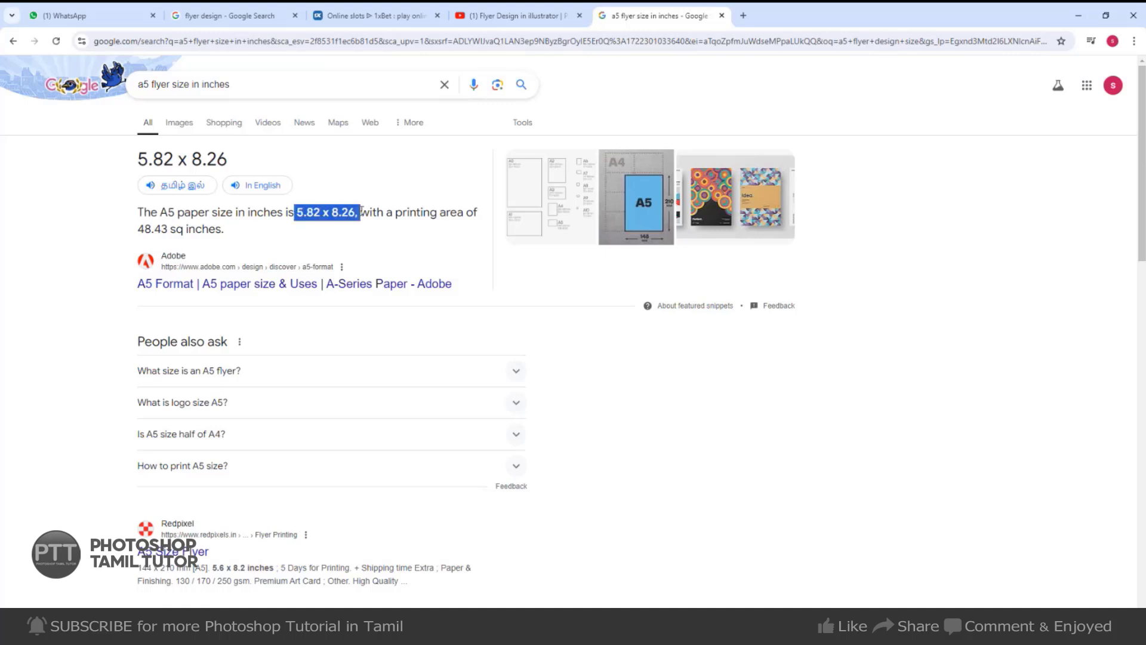
pyautogui.click(334, 218)
# Change the search to 'a4 flyer size in inches' and read A4 as 8.3 x 11.7 inches.
pyautogui.moveTo(149, 85); pyautogui.dragTo(144, 86)
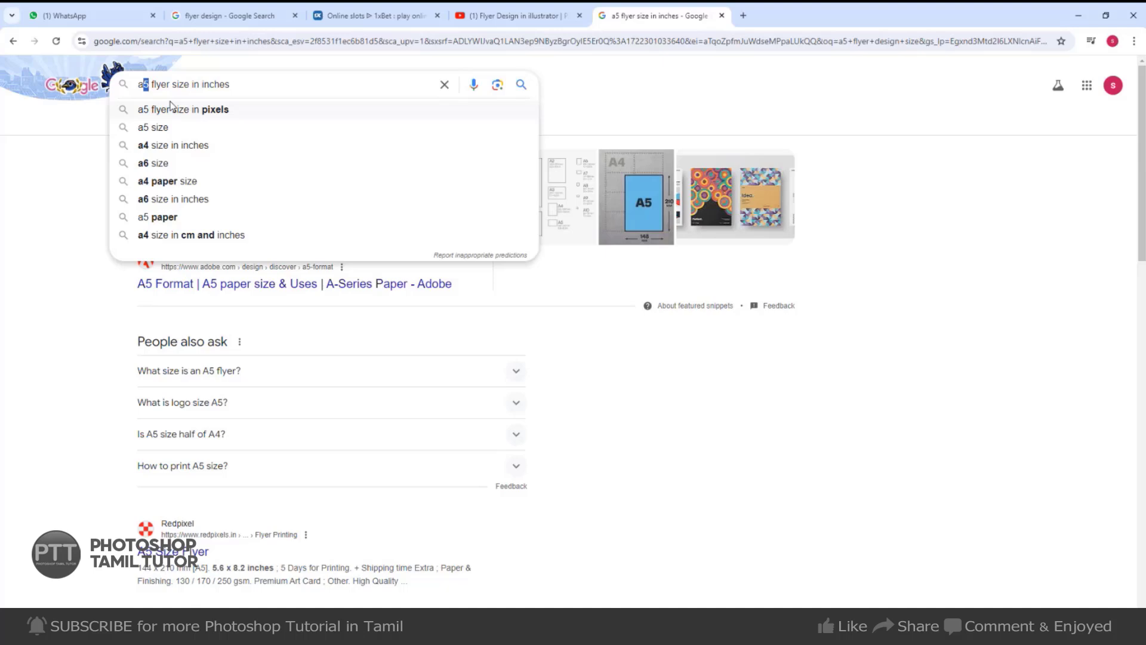
pyautogui.write('4')
pyautogui.press('Return')
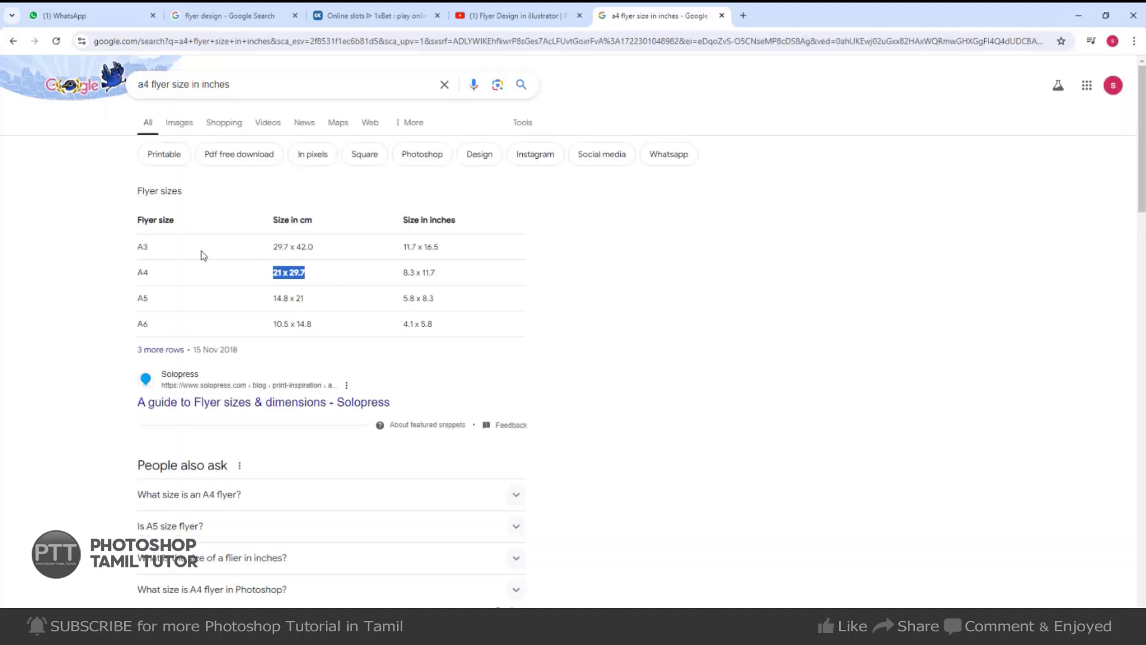
pyautogui.moveTo(203, 256); pyautogui.dragTo(450, 322)
pyautogui.click(192, 296)
pyautogui.moveTo(147, 209); pyautogui.dragTo(440, 333)
pyautogui.click(320, 286)
pyautogui.moveTo(275, 270); pyautogui.dragTo(442, 275)
pyautogui.click(438, 274)
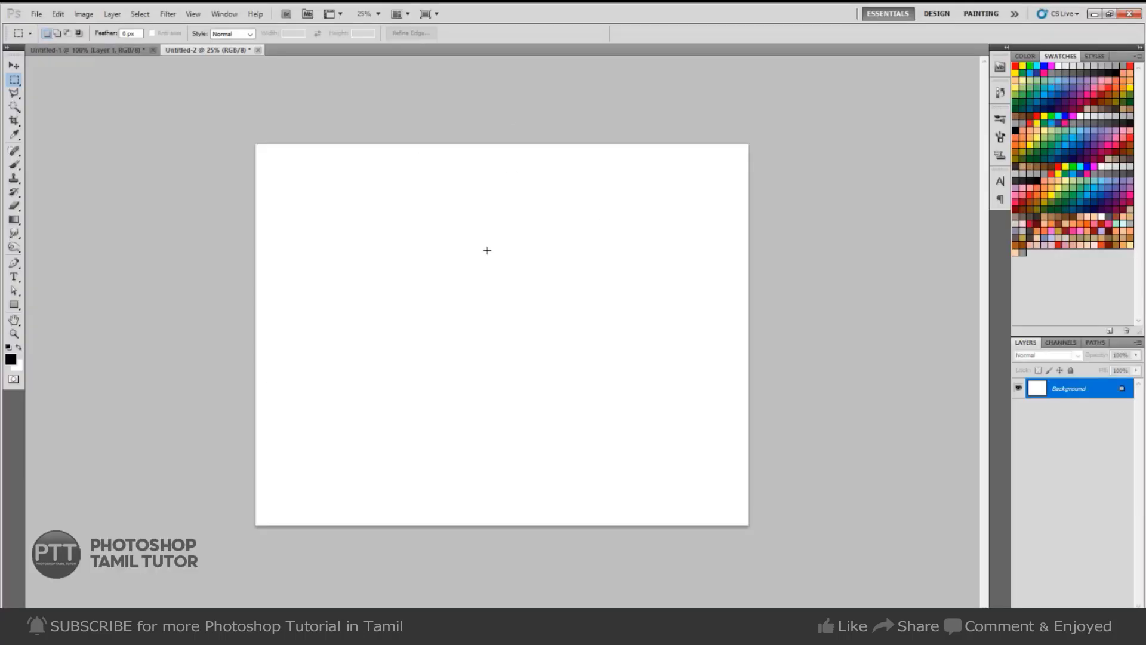
# Rotate the Untitled-2 page back to portrait orientation.
pyautogui.hotkey('alt', 'i')
pyautogui.press('g')
pyautogui.press('9')
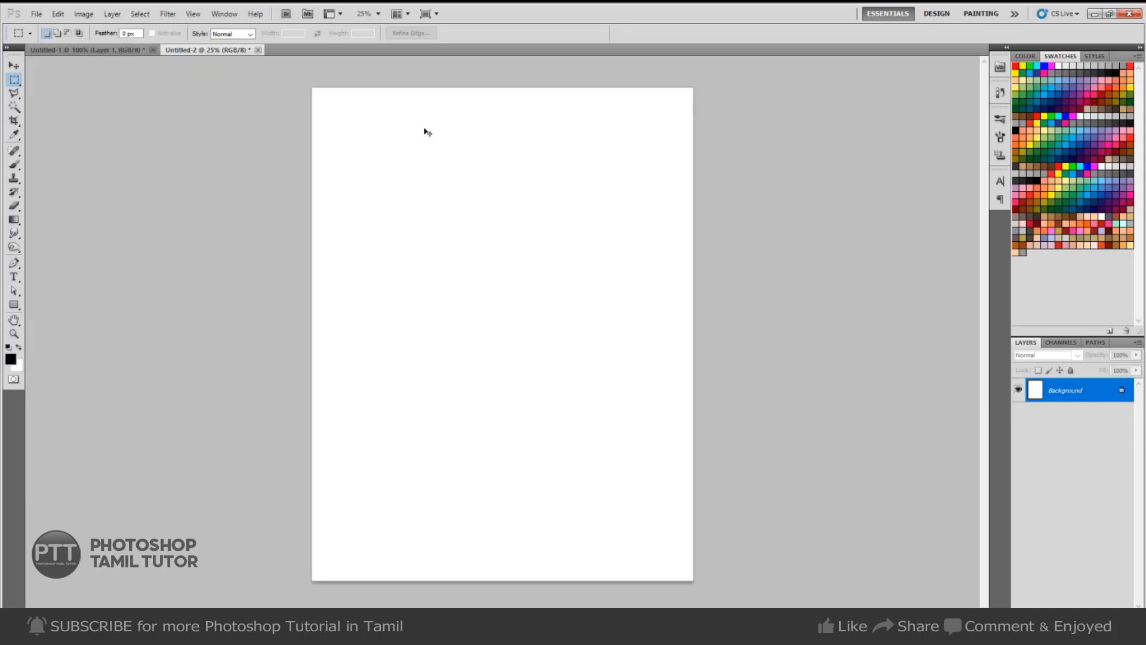
# Show rulers and drag guides near the left, top, right and bottom edges.
pyautogui.hotkey('ctrl', 'r')
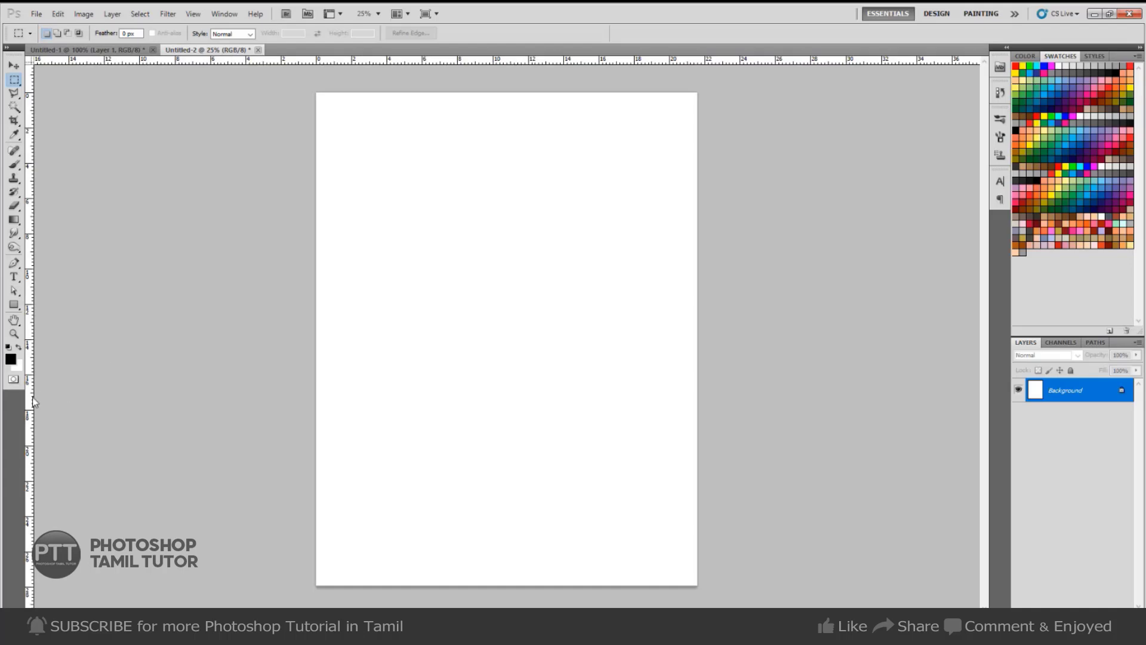
pyautogui.moveTo(31, 396); pyautogui.dragTo(331, 384)
pyautogui.moveTo(411, 60); pyautogui.dragTo(402, 107)
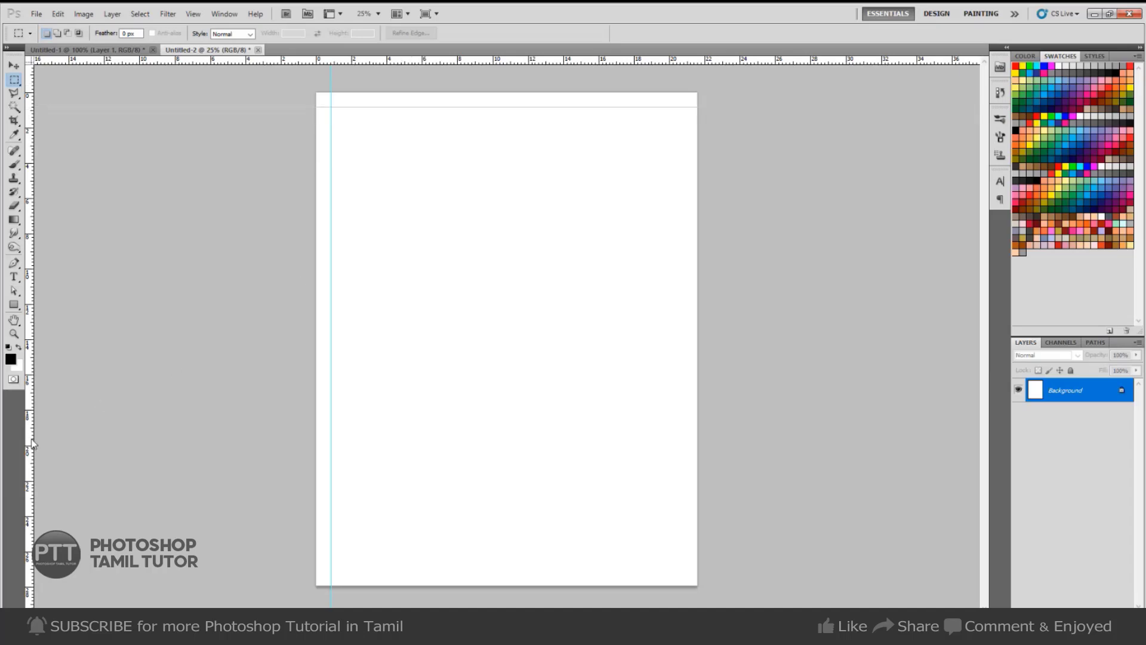
pyautogui.moveTo(33, 444); pyautogui.dragTo(683, 436)
pyautogui.moveTo(741, 60); pyautogui.dragTo(640, 576)
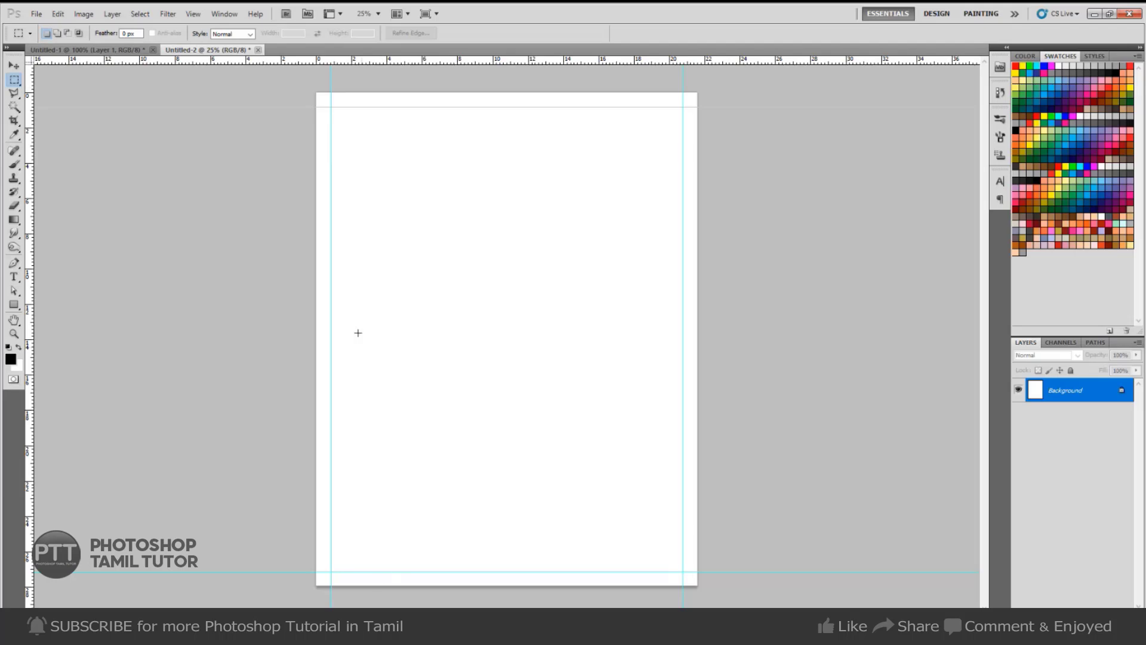
# With the Move tool, nudge the bottom, left, right and top margin guides.
pyautogui.press('v')
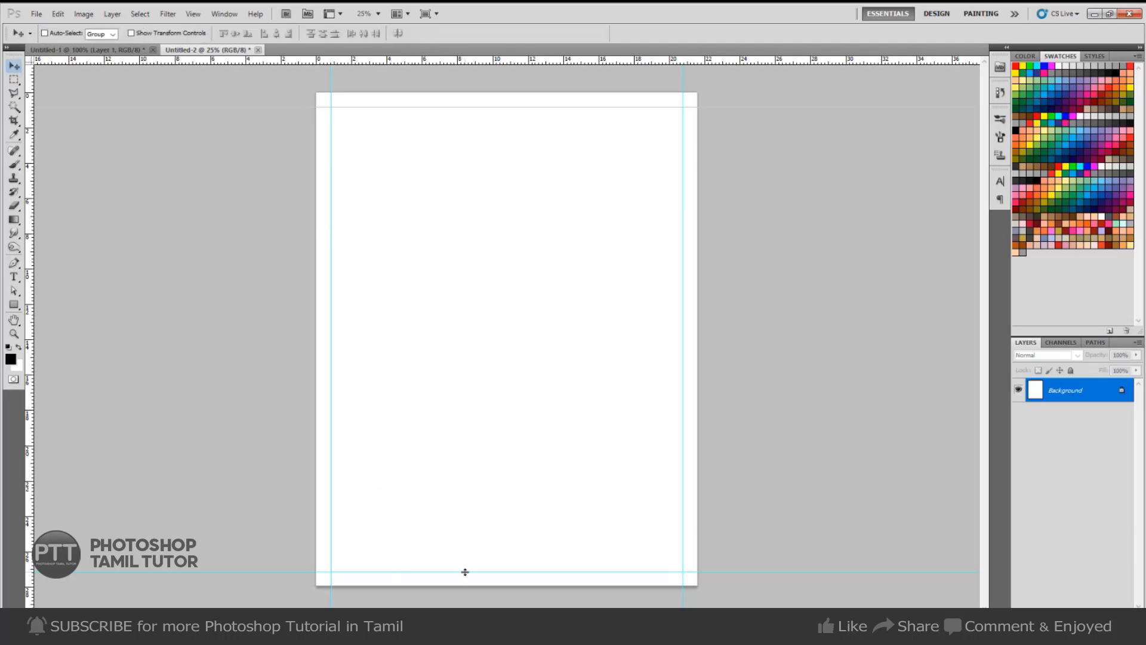
pyautogui.moveTo(465, 571); pyautogui.dragTo(463, 569)
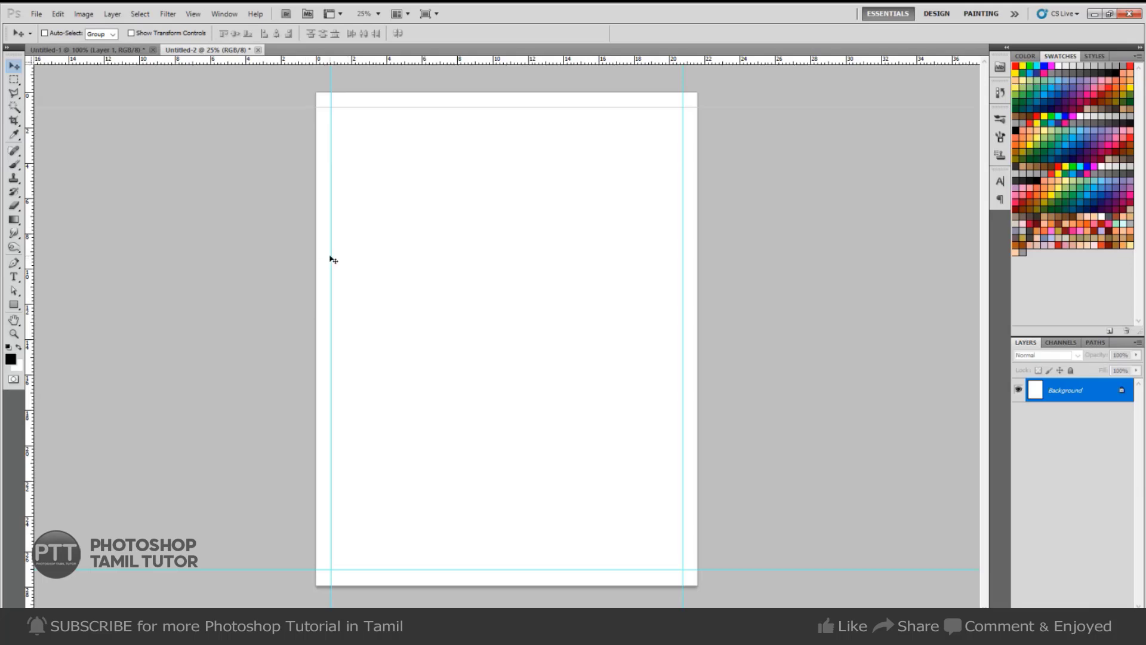
pyautogui.moveTo(332, 255); pyautogui.dragTo(338, 256)
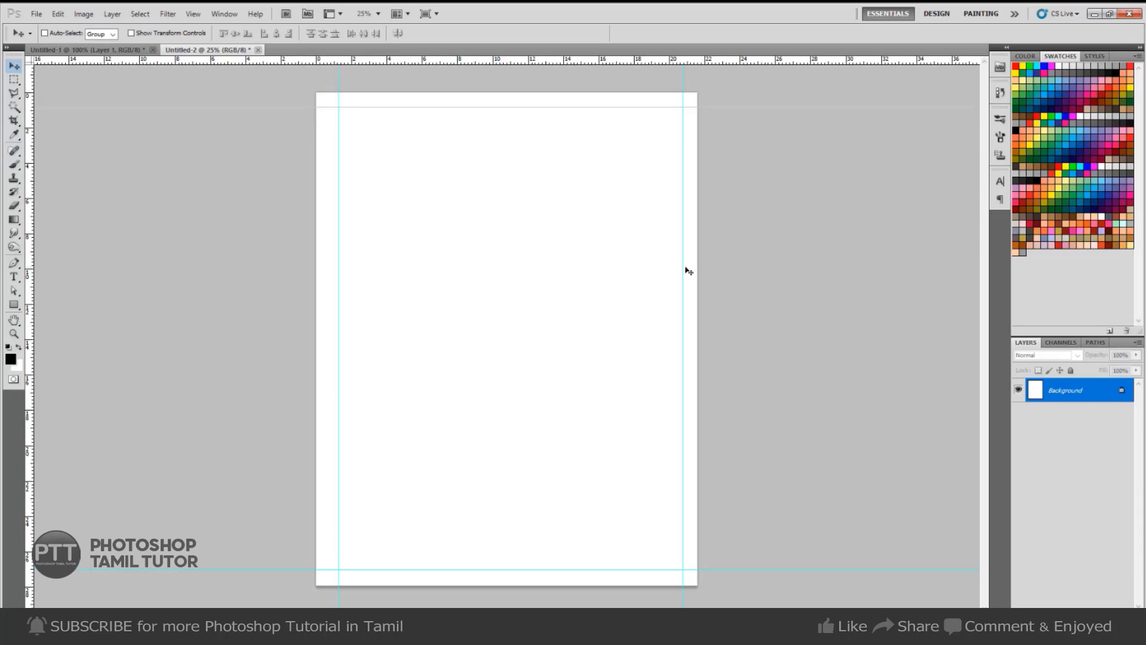
pyautogui.moveTo(682, 267); pyautogui.dragTo(678, 267)
pyautogui.moveTo(635, 108); pyautogui.dragTo(635, 114)
pyautogui.moveTo(525, 570); pyautogui.dragTo(525, 565)
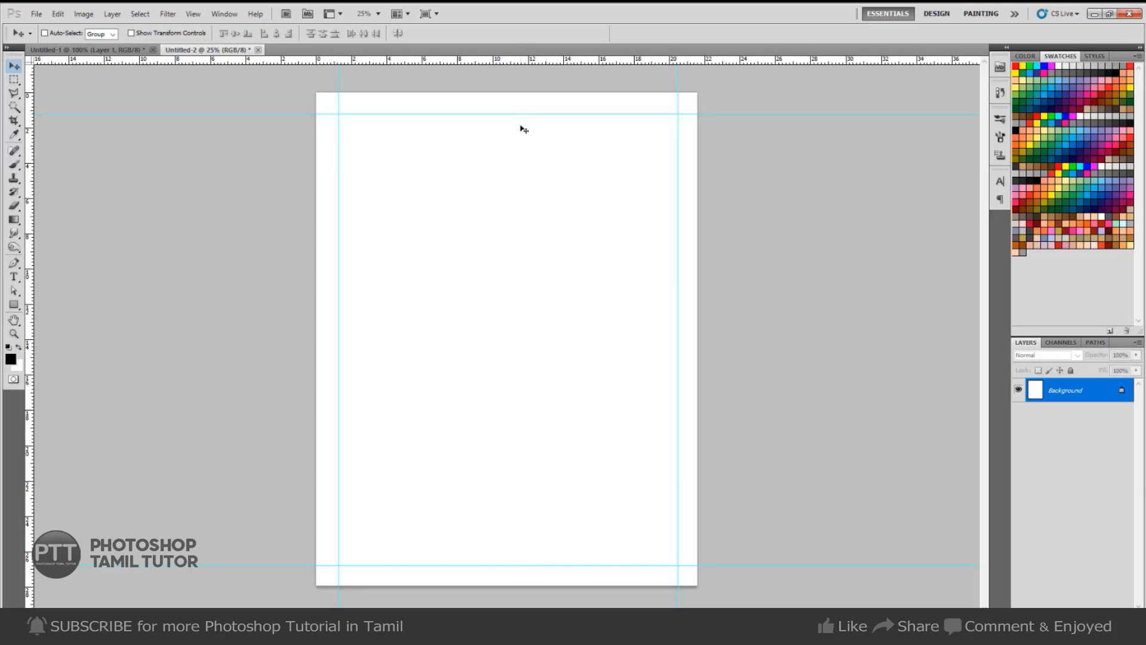
# Refine all four guides again so the margins sit evenly inside the page edges.
pyautogui.moveTo(678, 170); pyautogui.dragTo(685, 170)
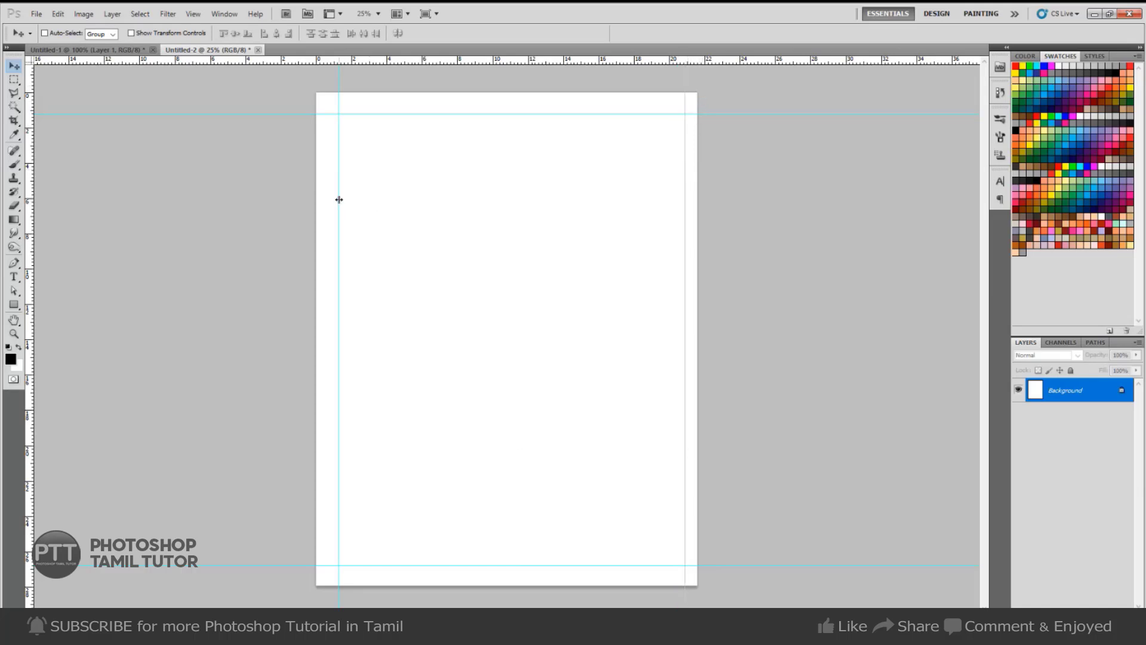
pyautogui.moveTo(339, 199); pyautogui.dragTo(329, 197)
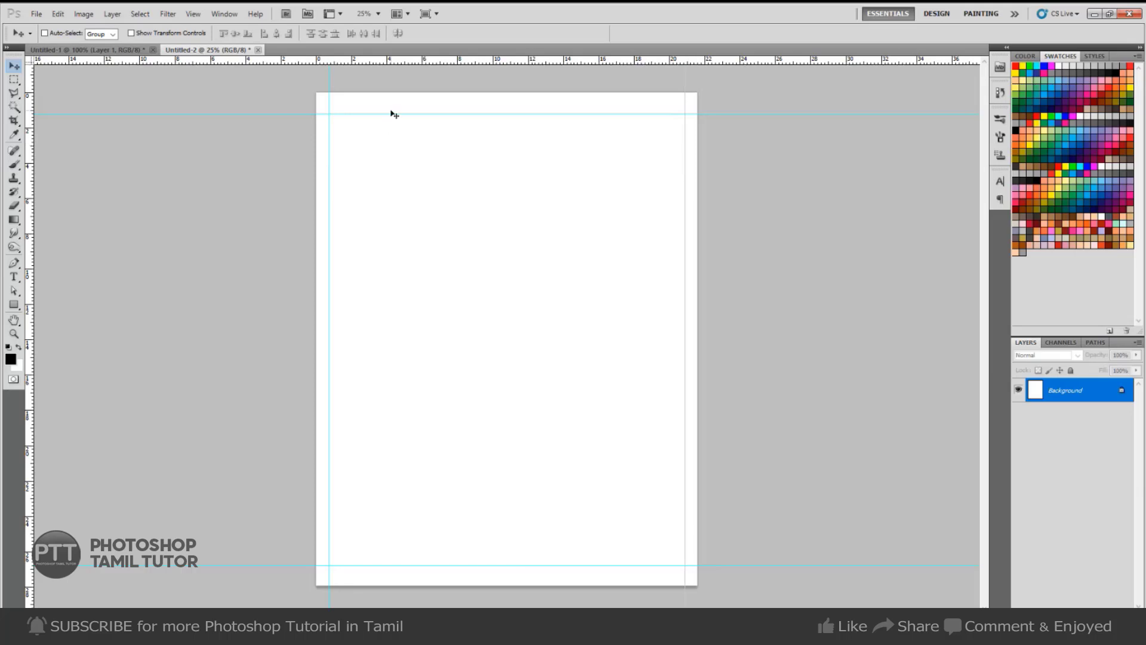
pyautogui.moveTo(393, 114); pyautogui.dragTo(391, 104)
pyautogui.moveTo(331, 170); pyautogui.dragTo(331, 170)
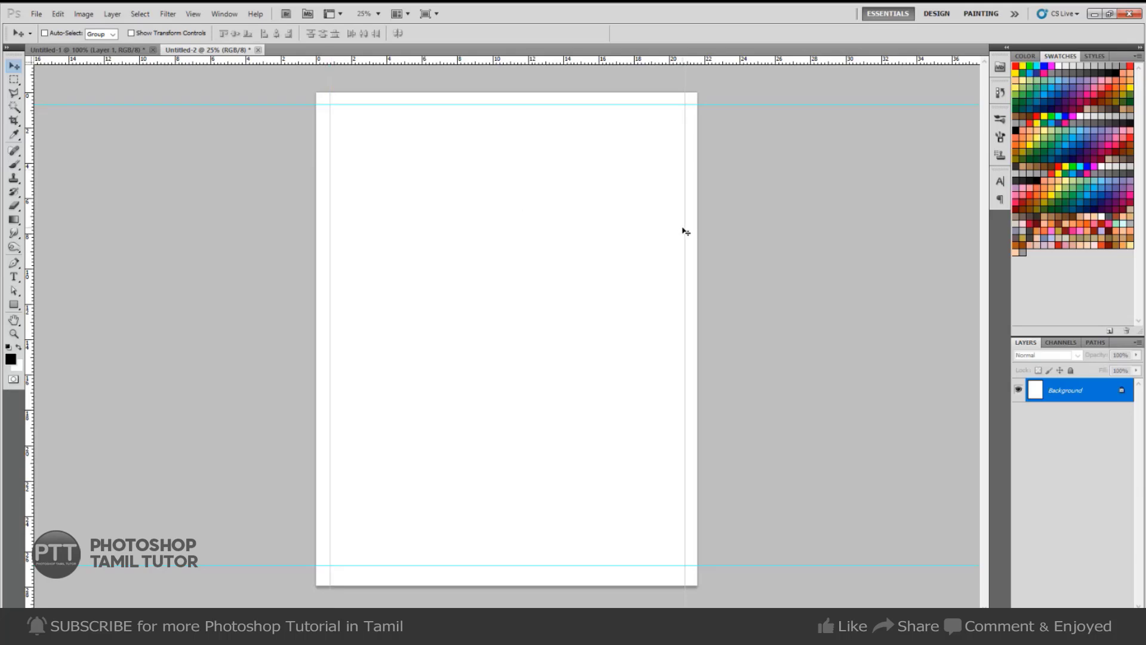
pyautogui.moveTo(684, 228); pyautogui.dragTo(680, 228)
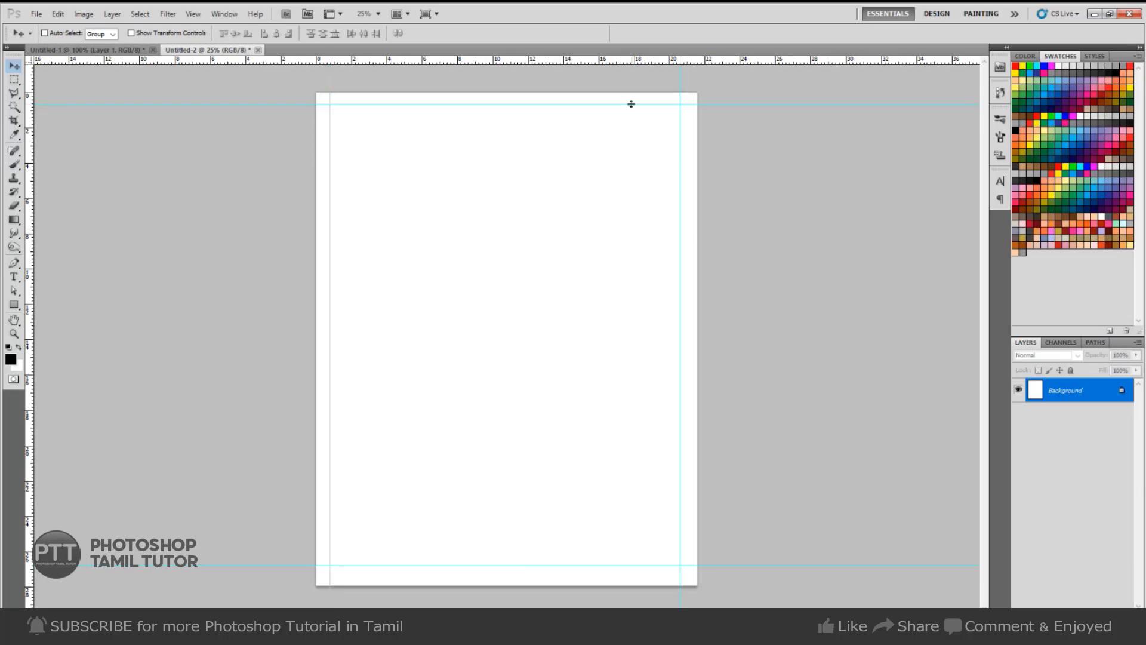
pyautogui.moveTo(631, 105); pyautogui.dragTo(632, 109)
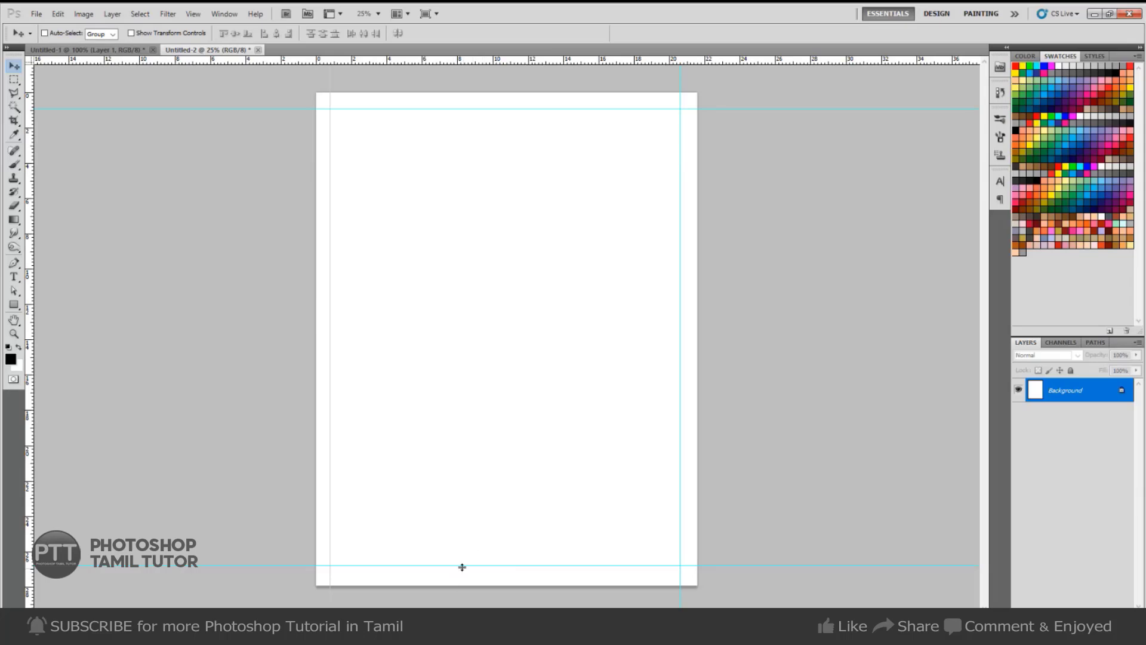
pyautogui.moveTo(462, 566); pyautogui.dragTo(474, 570)
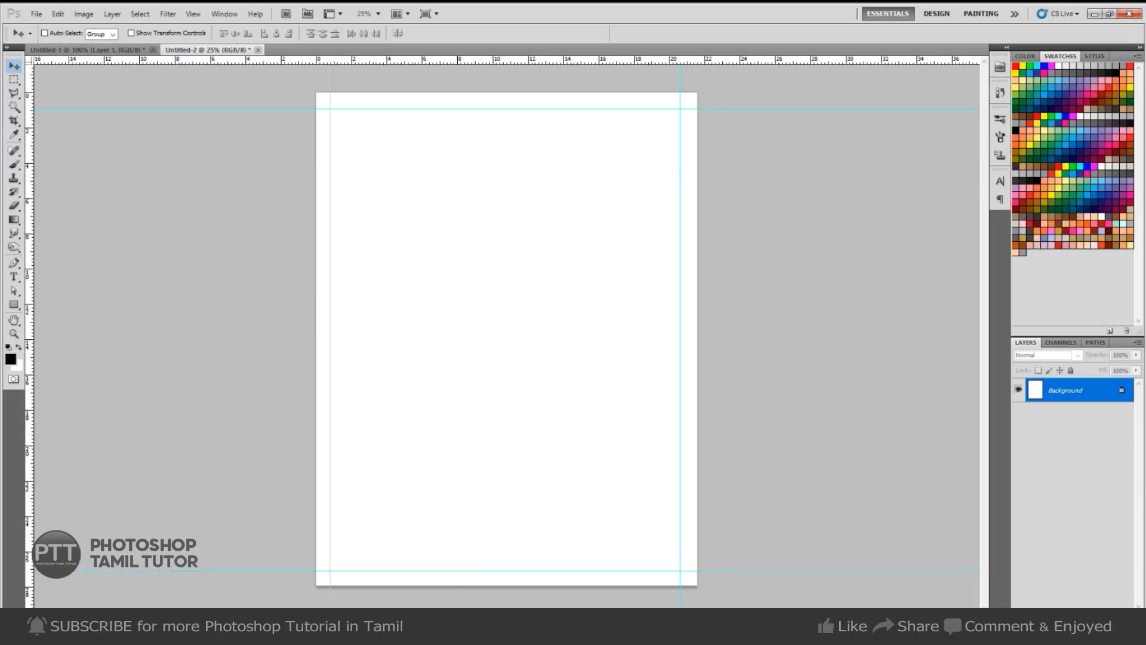
# Switch to the Untitled-1 document showing the green food flyer mockup.
pyautogui.click(87, 49)
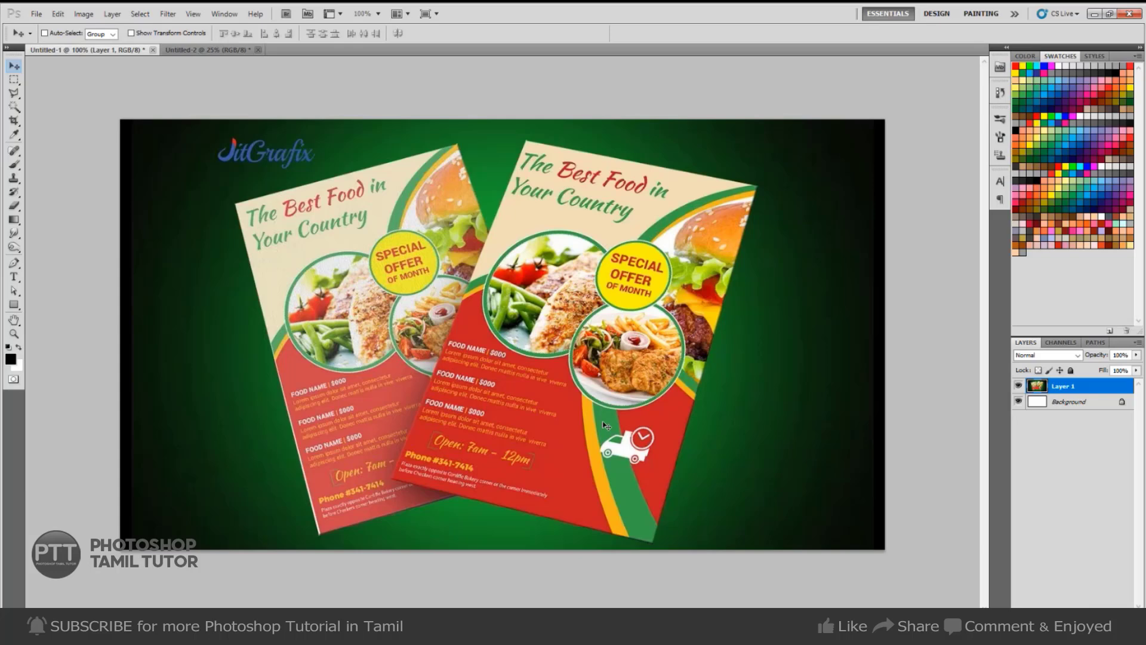
# Open industrial-flyer-01 from Local Disk (E:) > Glider > jagadish.
pyautogui.hotkey('ctrl', 'o')
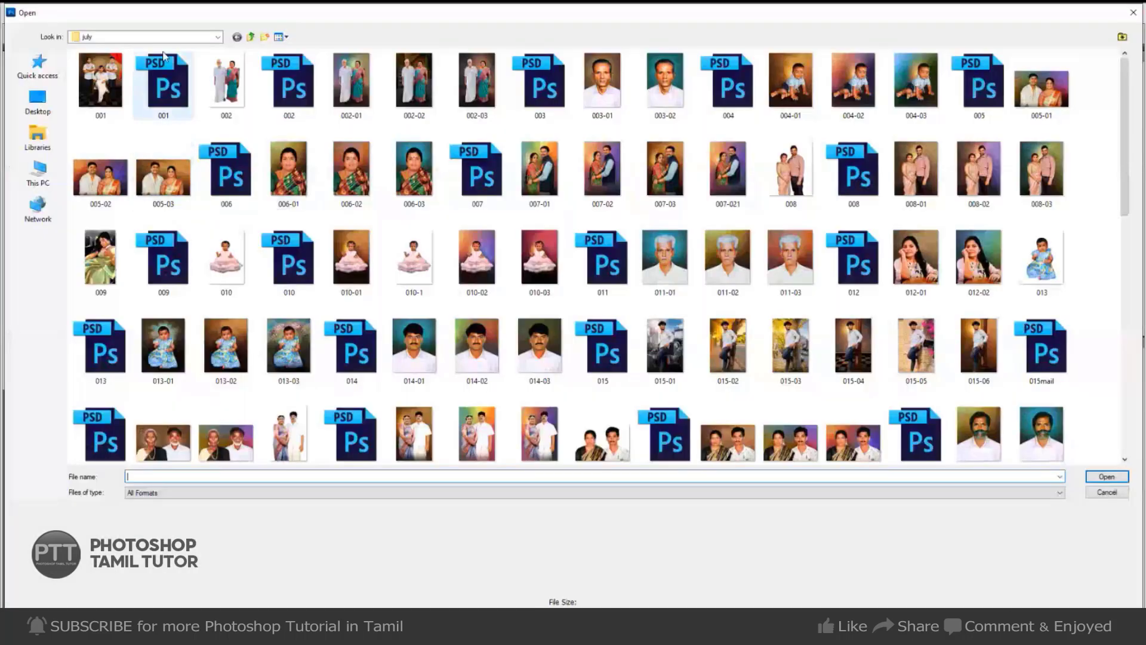
pyautogui.click(171, 38)
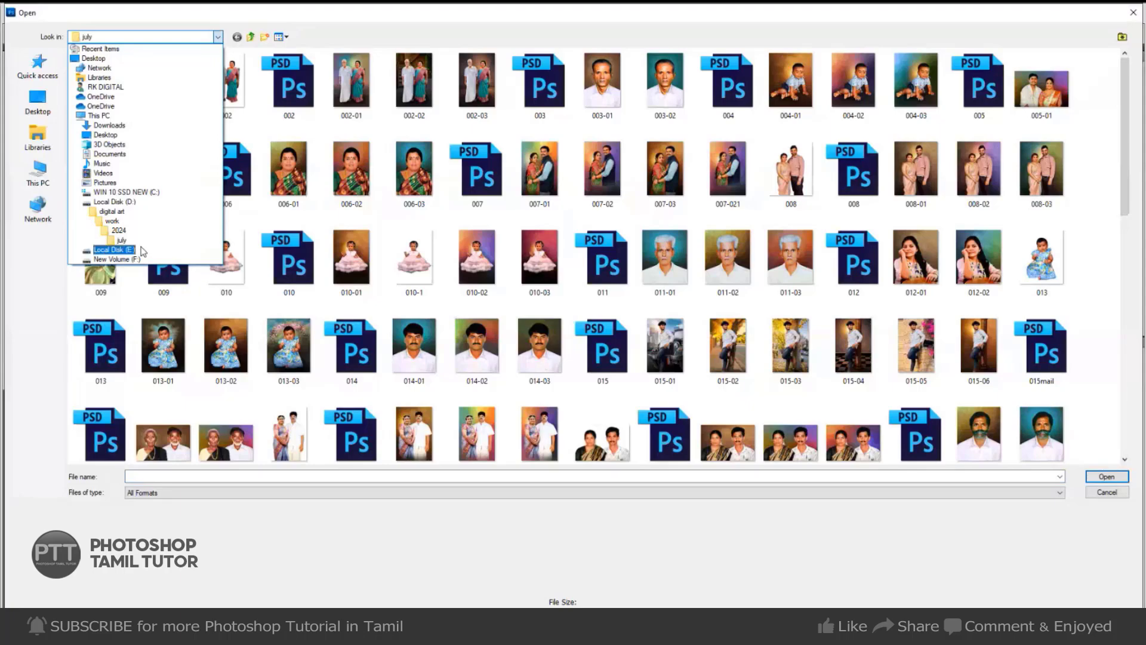
pyautogui.click(137, 249)
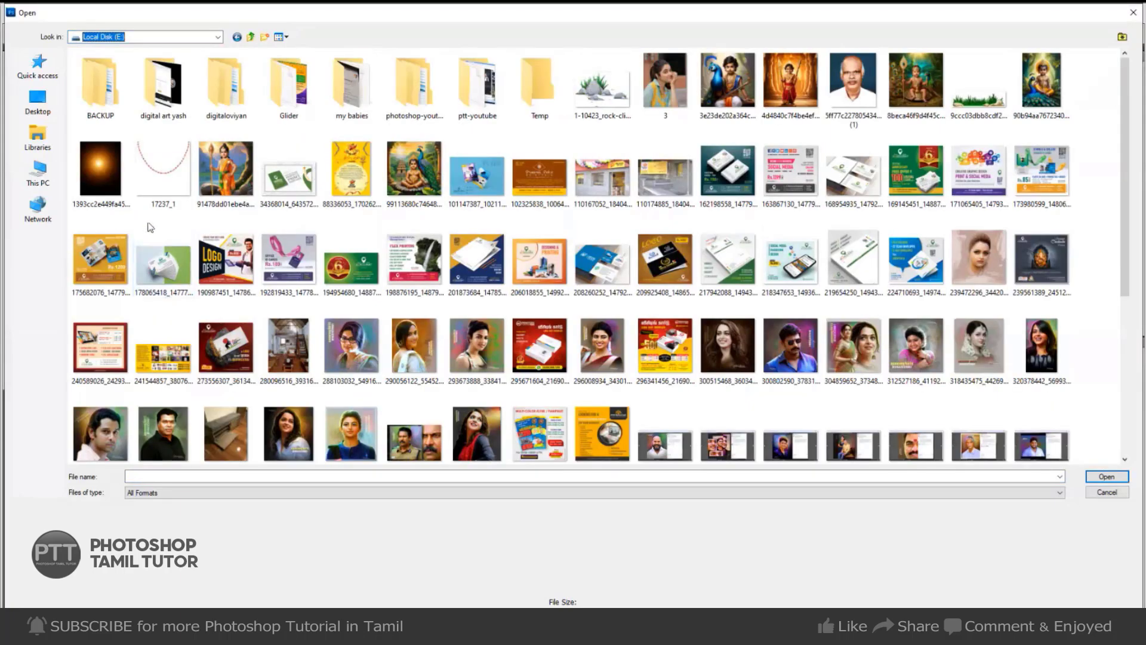
pyautogui.doubleClick(471, 111)
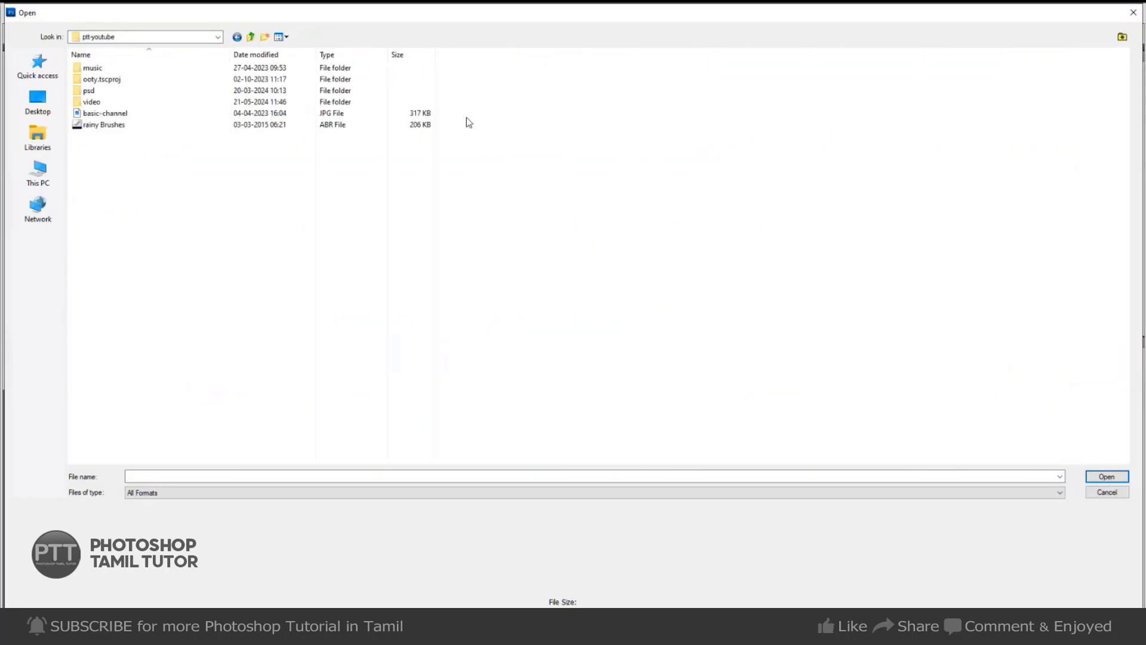
pyautogui.click(250, 37)
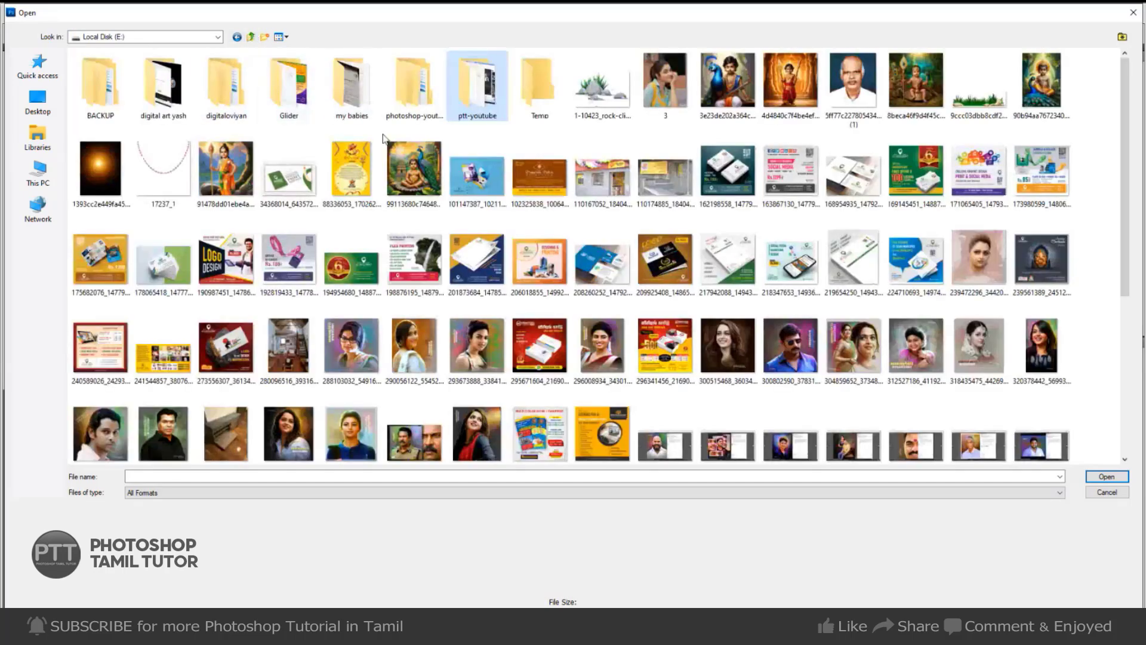
pyautogui.doubleClick(294, 118)
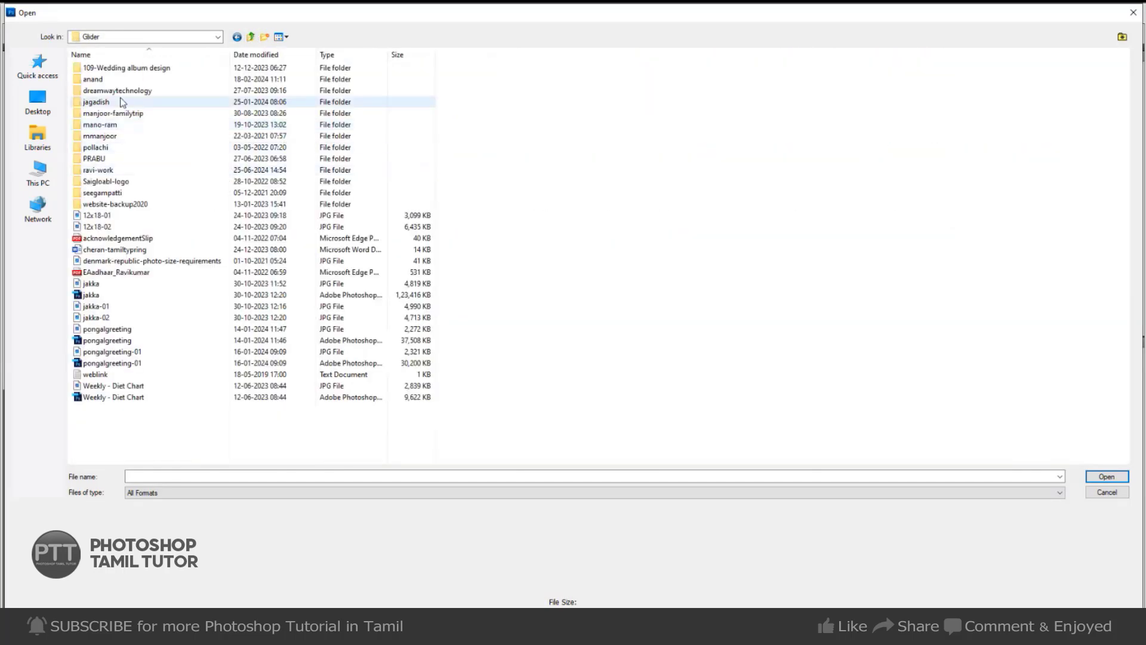
pyautogui.doubleClick(119, 102)
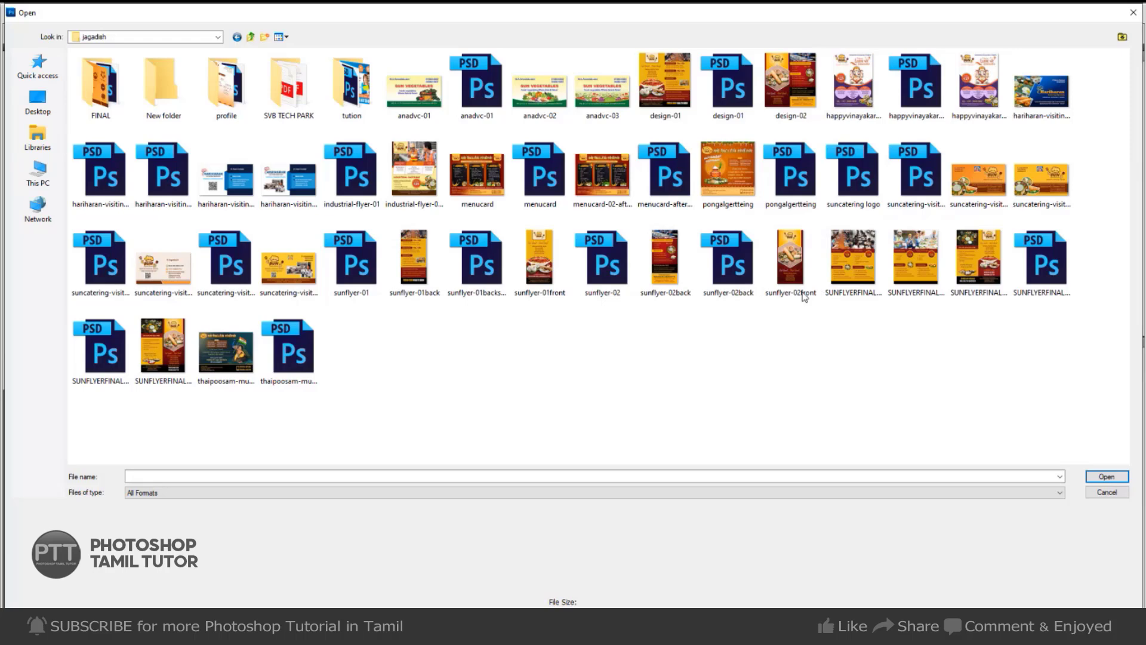
pyautogui.click(743, 291)
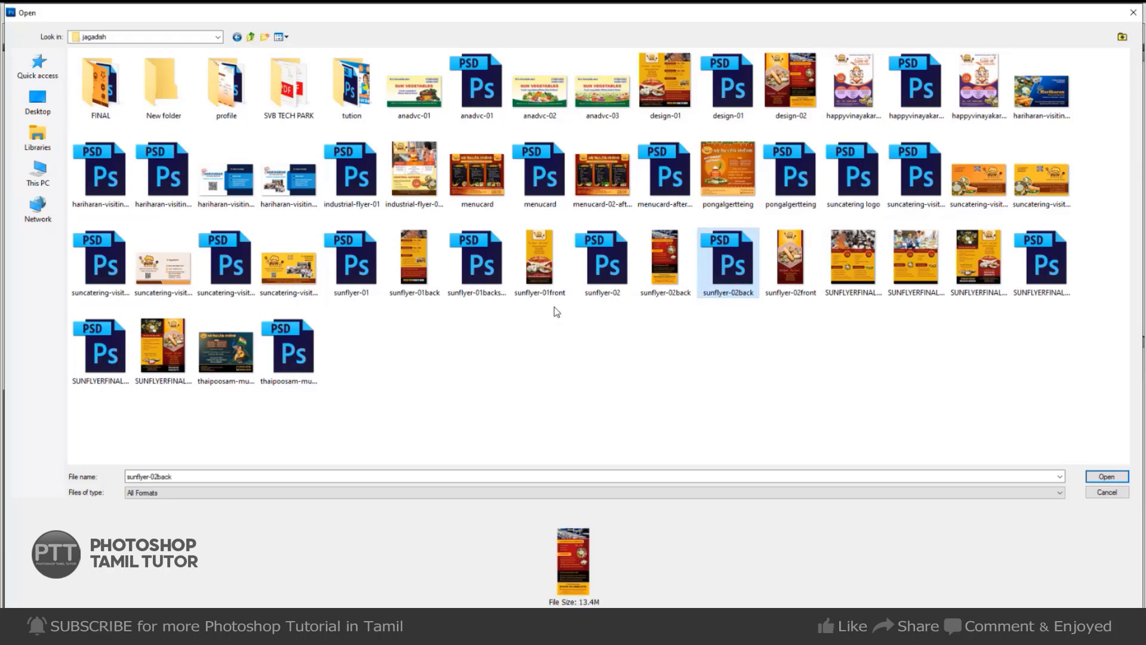
pyautogui.click(361, 183)
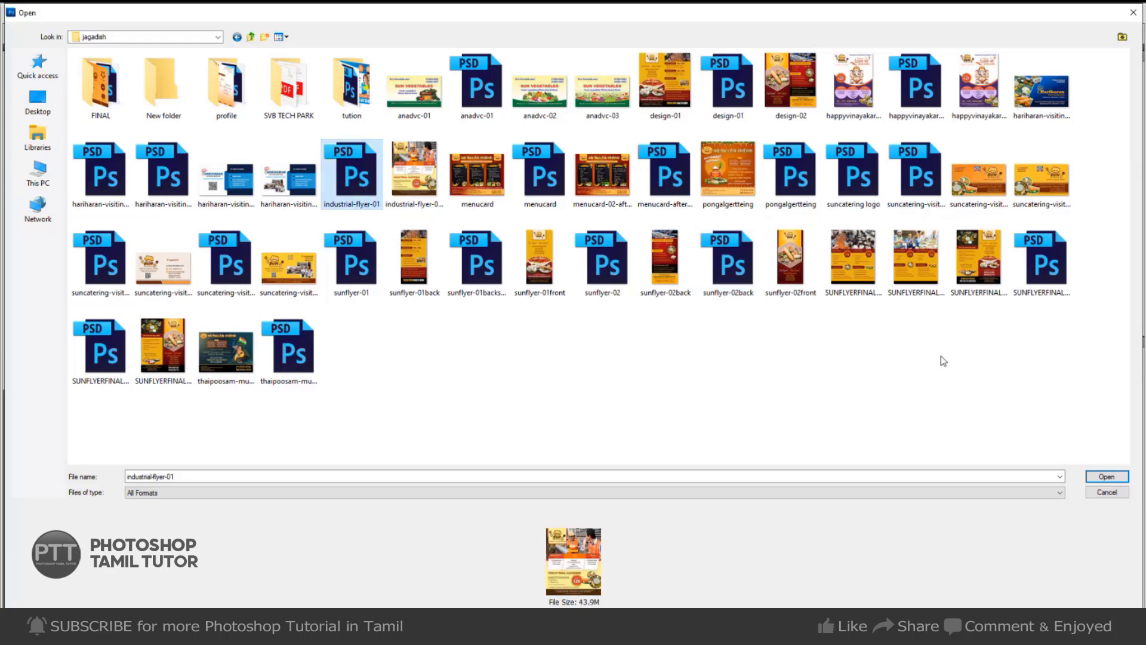
pyautogui.click(1113, 479)
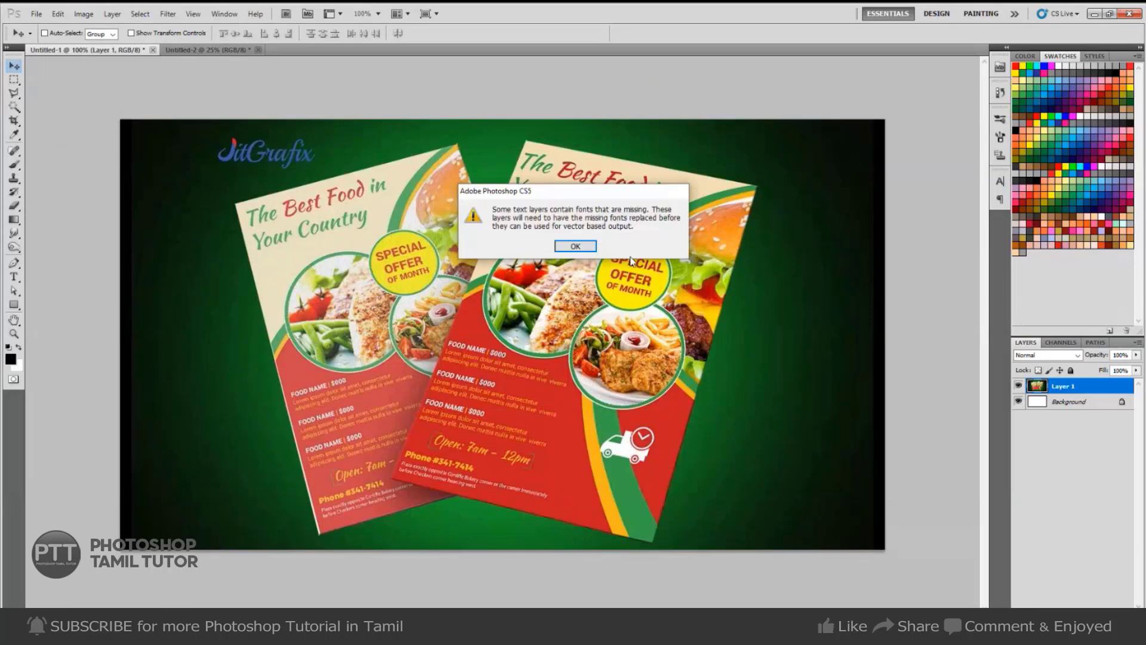
# Dismiss the missing-fonts warning and sample the mockup's green border colour with the Eyedropper.
pyautogui.click(576, 254)
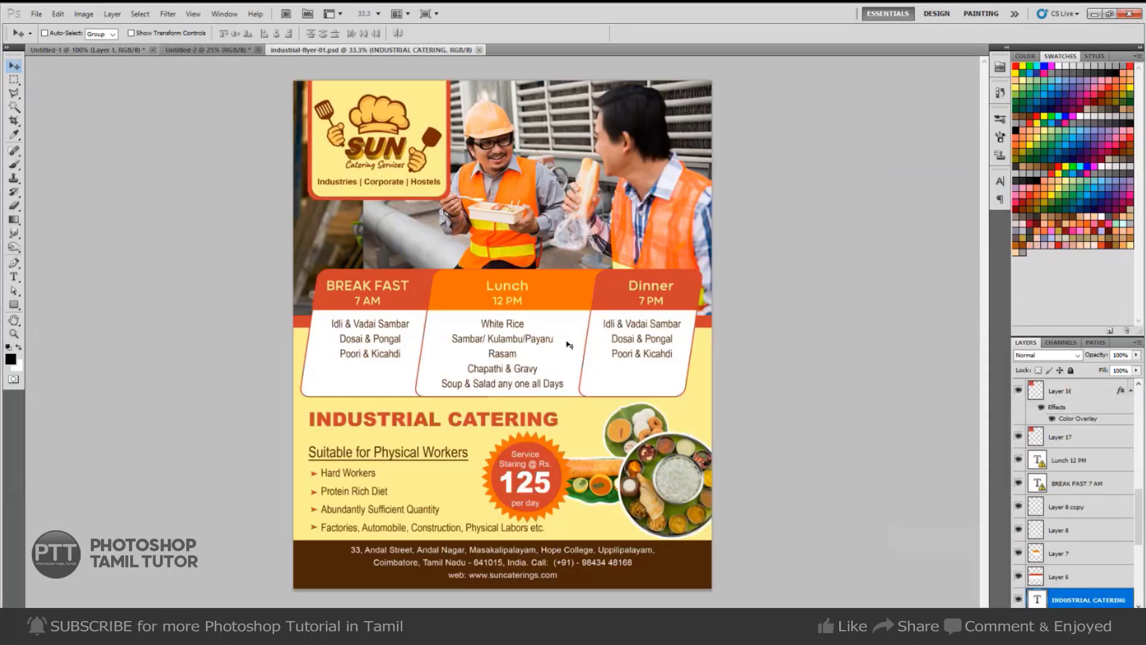
pyautogui.hotkey('ctrl', 'Tab')
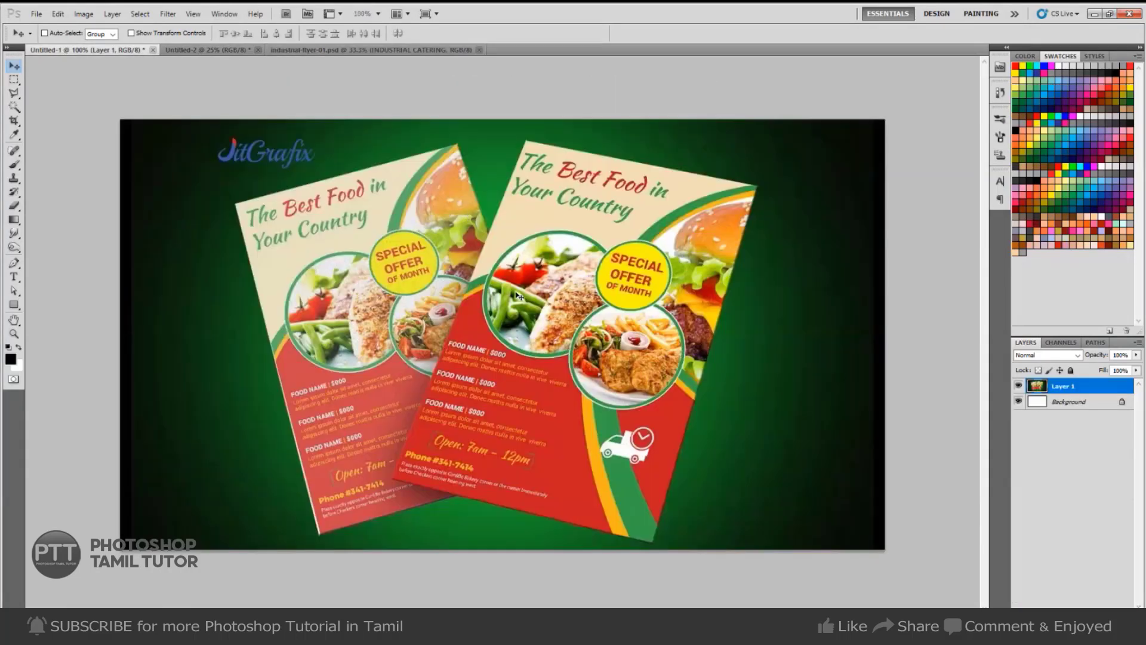
pyautogui.press('i')
pyautogui.hotkey('ctrl', 'Tab')
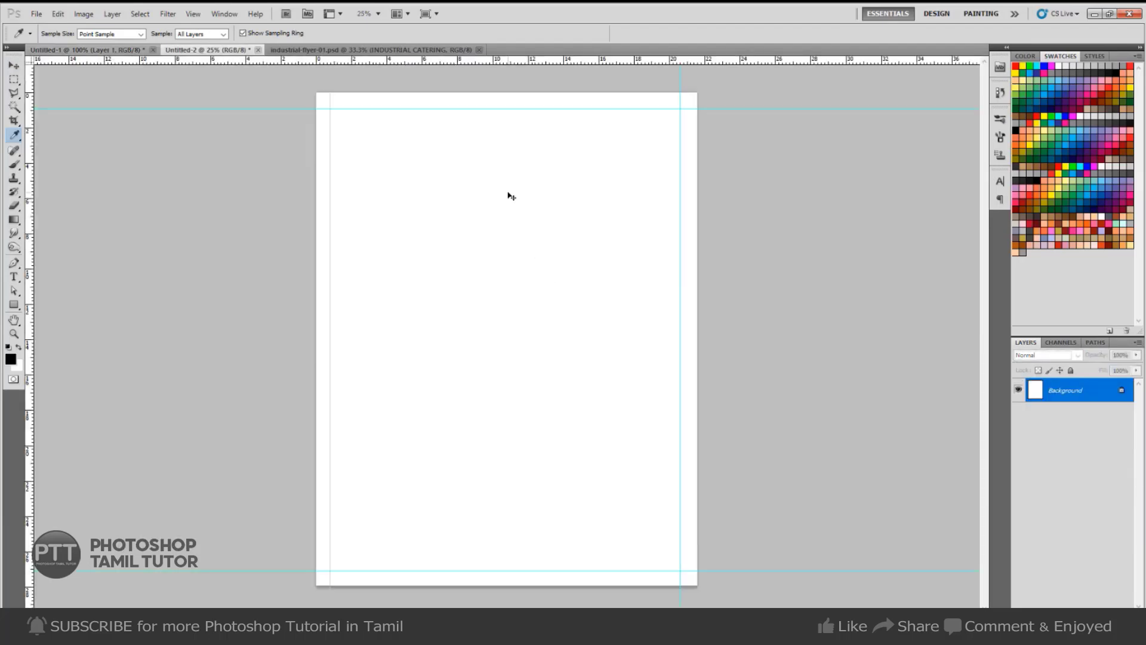
pyautogui.hotkey('ctrl', 'Tab')
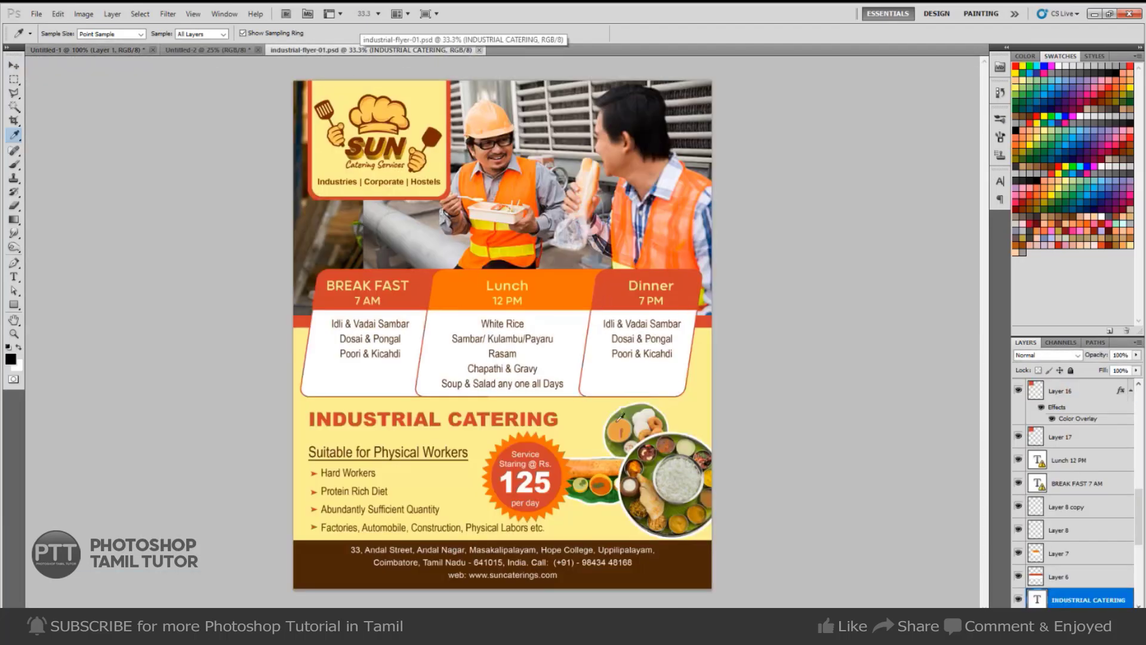
pyautogui.hotkey('ctrl', 'Tab')
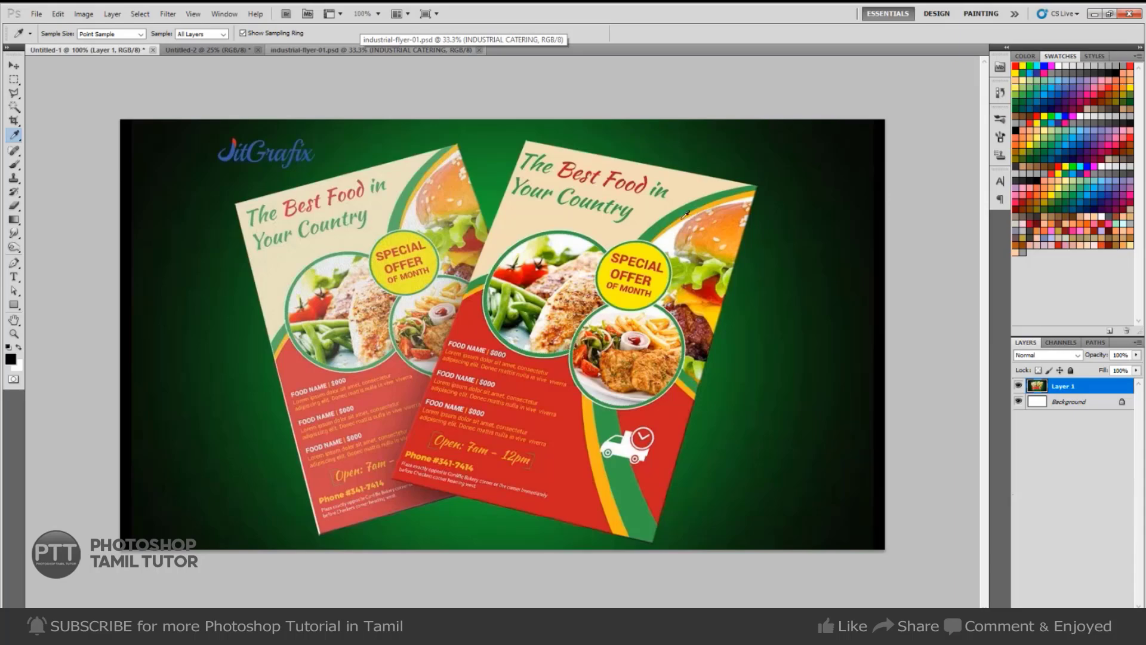
pyautogui.hotkey('ctrl', 'Tab')
pyautogui.hotkey('ctrl', 'Tab')
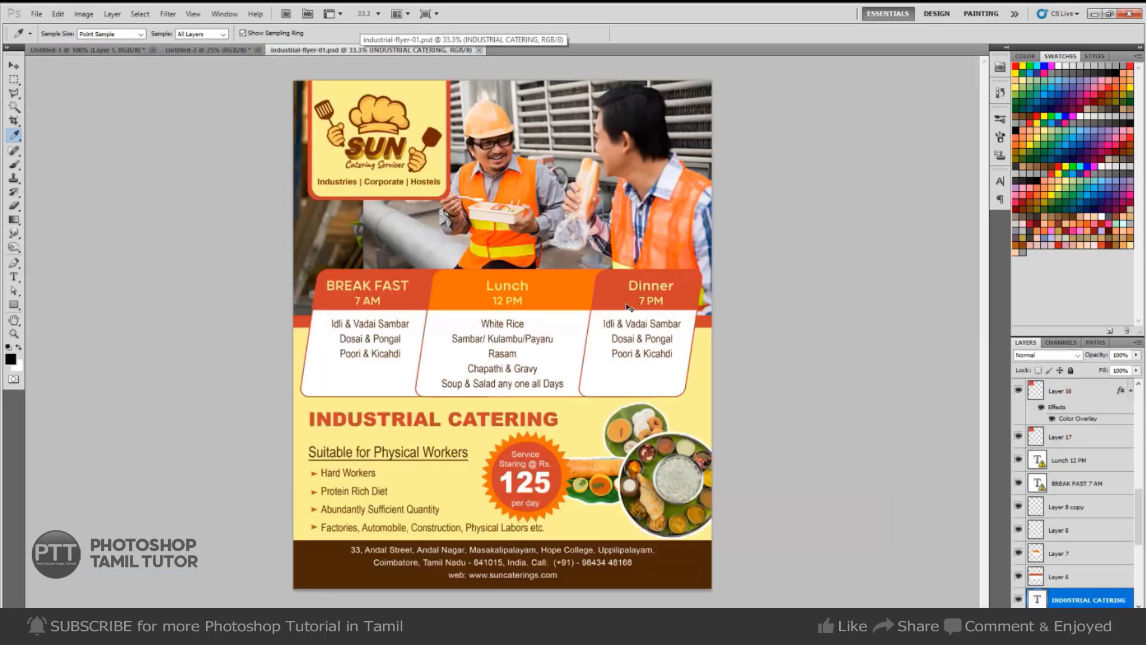
pyautogui.hotkey('ctrl', 'Tab')
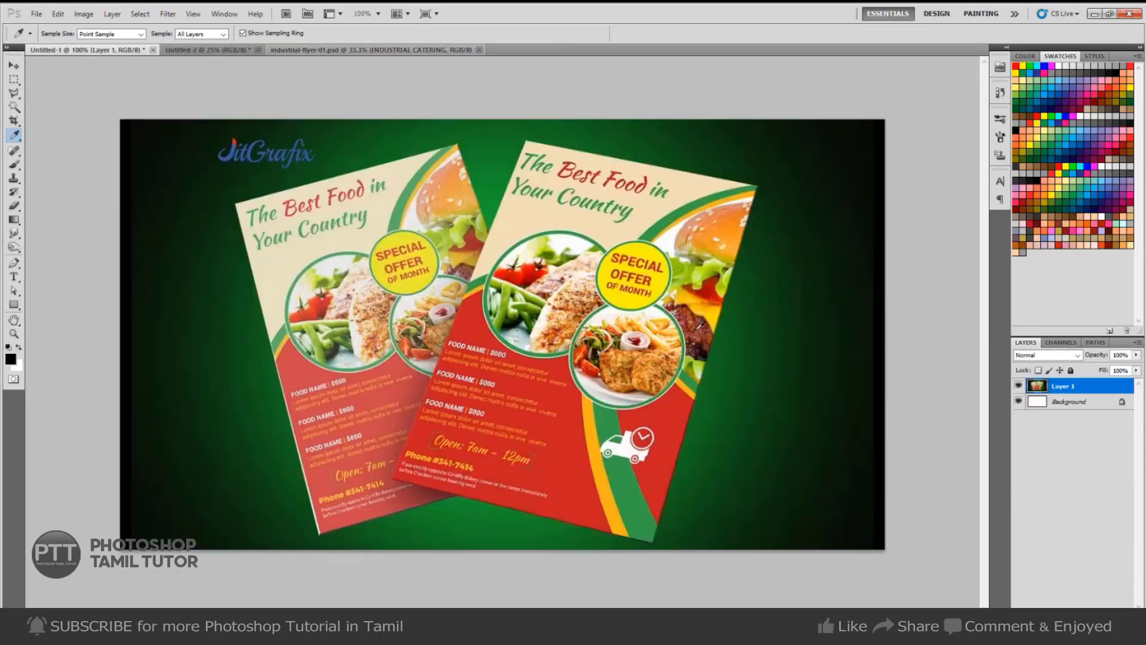
pyautogui.click(669, 220)
pyautogui.hotkey('ctrl', 'Tab')
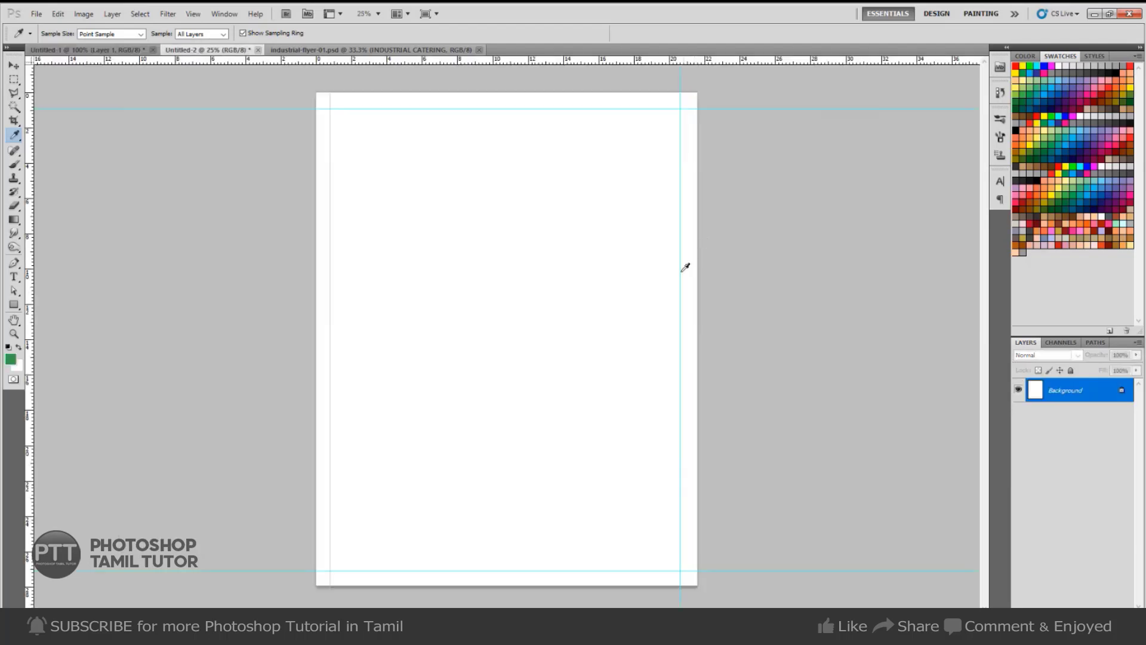
pyautogui.hotkey('ctrl', 'Tab')
pyautogui.hotkey('ctrl', 'Tab')
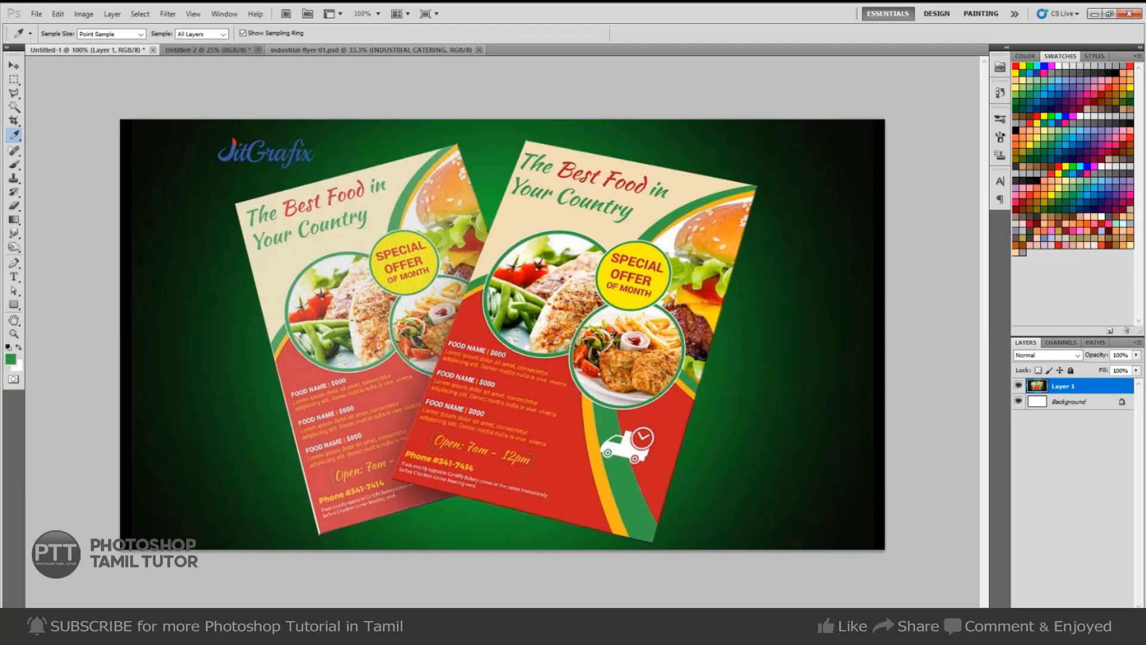
# Return to the guided Untitled-2 page and zoom out to about 16.5% with the shape tool.
pyautogui.hotkey('ctrl', 'Tab')
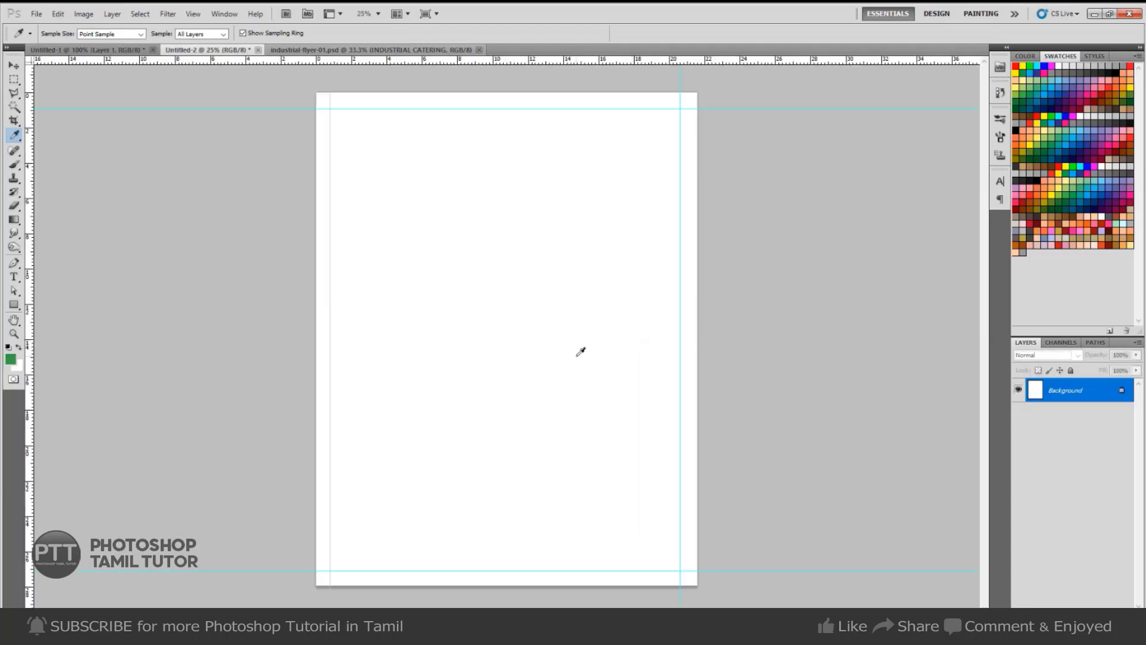
pyautogui.press('u')
pyautogui.hotkey('ctrl', '-')
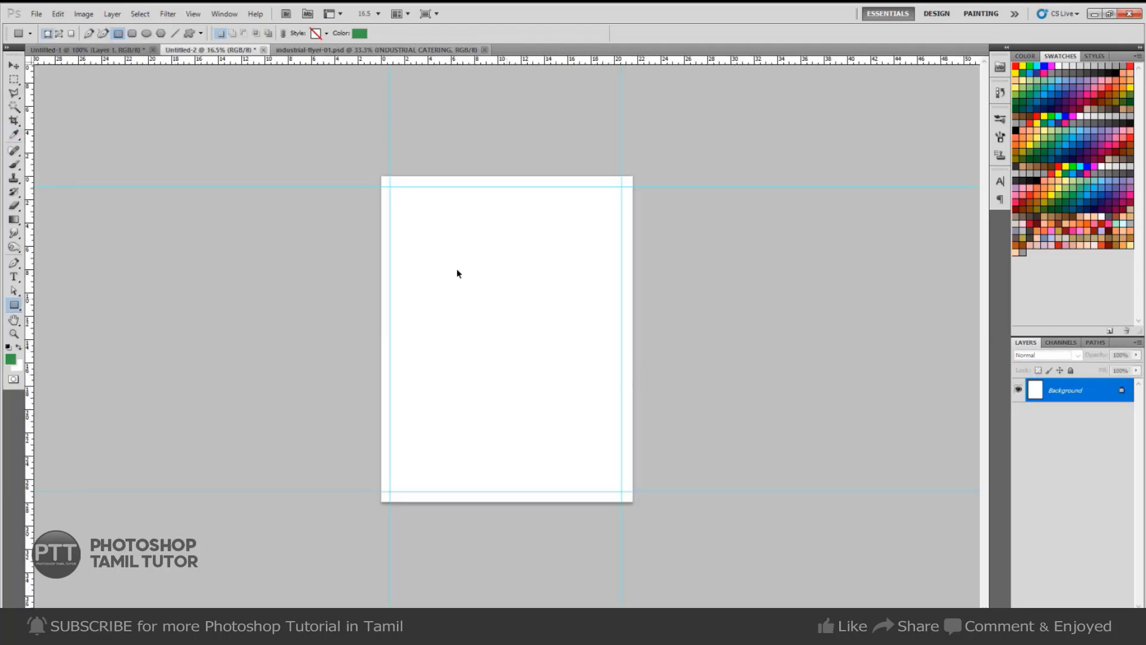
# Draw a large ellipse path overlapping the page's right edge in Paths mode.
pyautogui.click(125, 51)
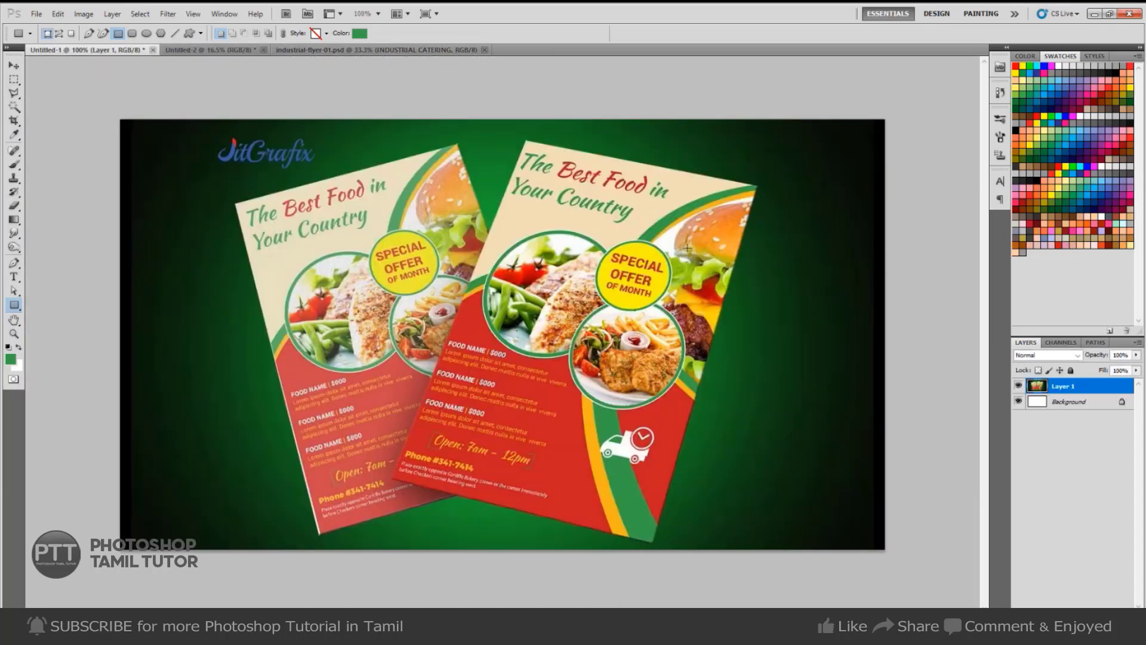
pyautogui.hotkey('ctrl', 'Tab')
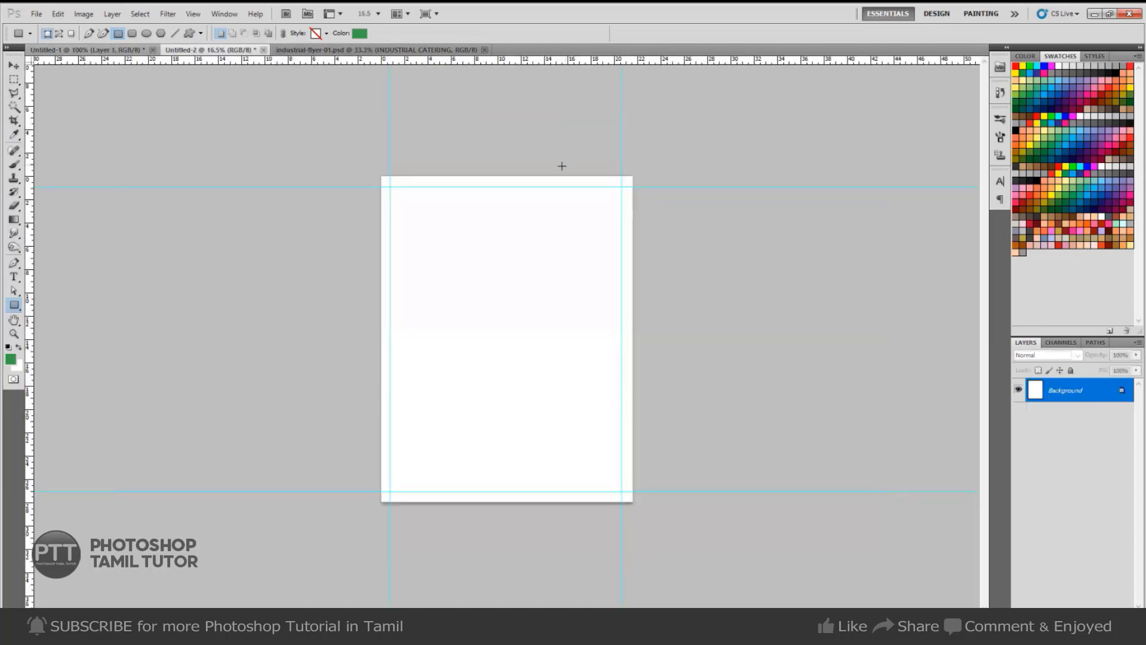
pyautogui.moveTo(555, 175); pyautogui.dragTo(778, 390)
pyautogui.hotkey('ctrl', 'z')
pyautogui.click(58, 34)
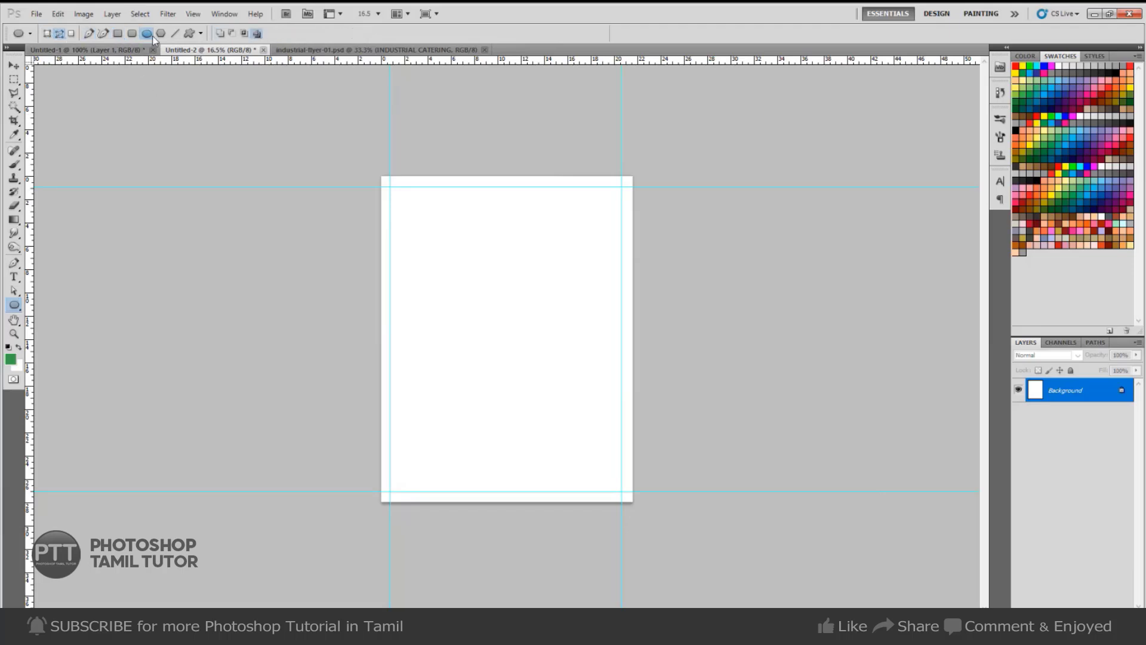
pyautogui.moveTo(497, 158); pyautogui.dragTo(878, 548)
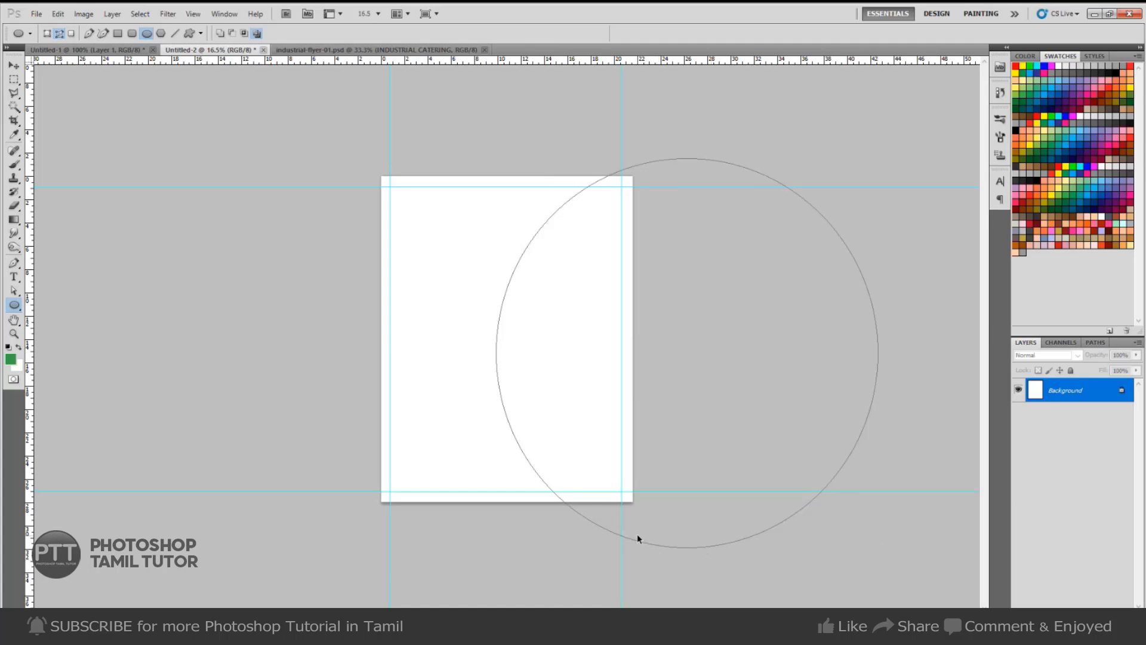
# Free Transform the circle path, tilting it about 9° and moving it up and right.
pyautogui.hotkey('ctrl', 't')
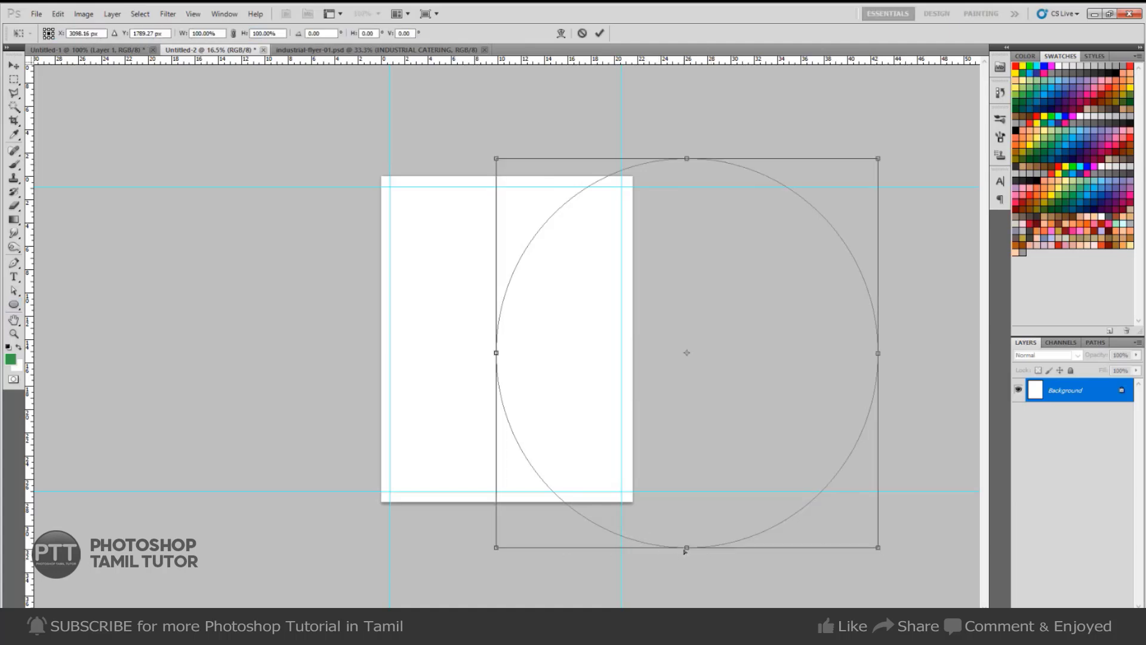
pyautogui.moveTo(936, 495); pyautogui.dragTo(934, 443)
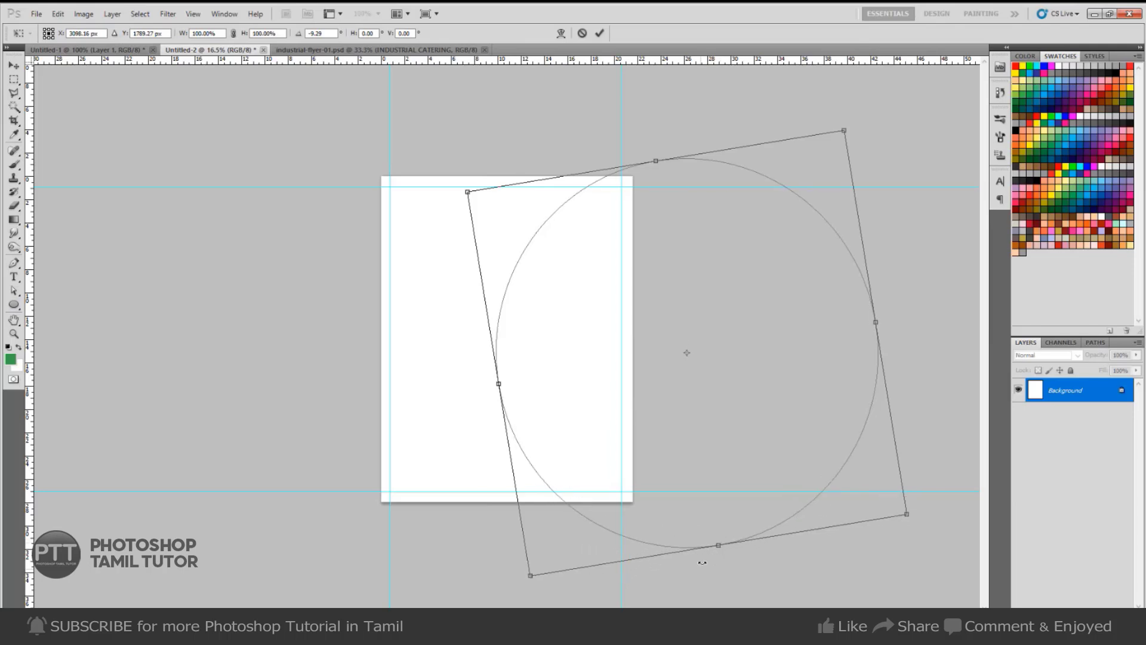
pyautogui.moveTo(674, 464); pyautogui.dragTo(709, 449)
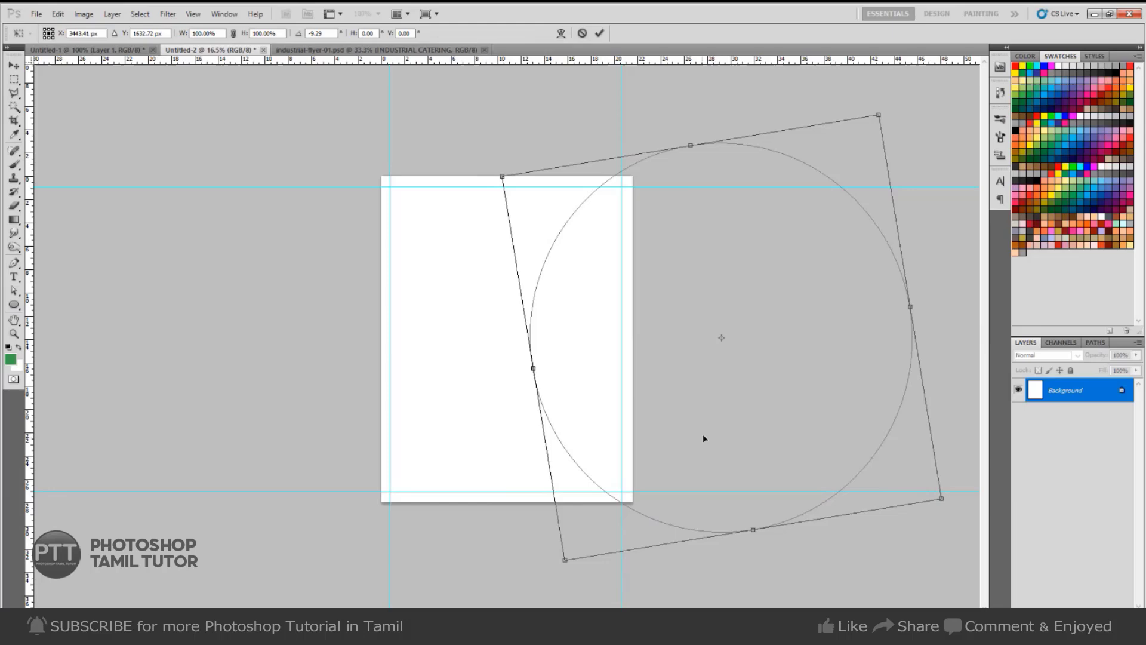
pyautogui.click(73, 50)
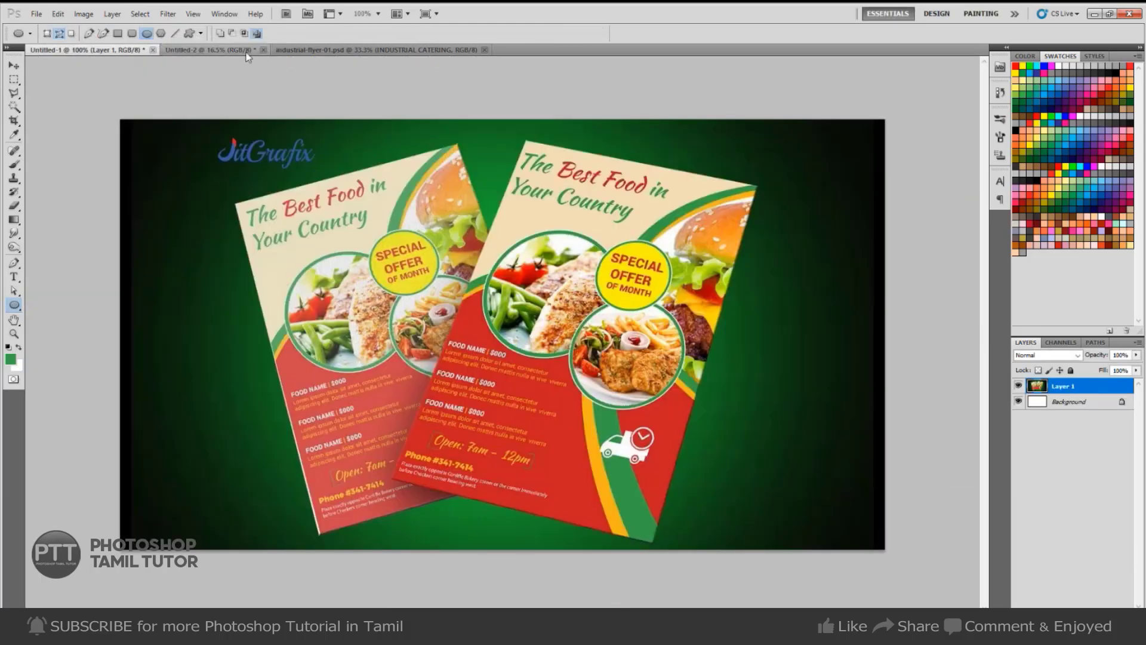
pyautogui.click(242, 50)
pyautogui.moveTo(673, 424); pyautogui.dragTo(701, 385)
pyautogui.hotkey('ctrl', 't')
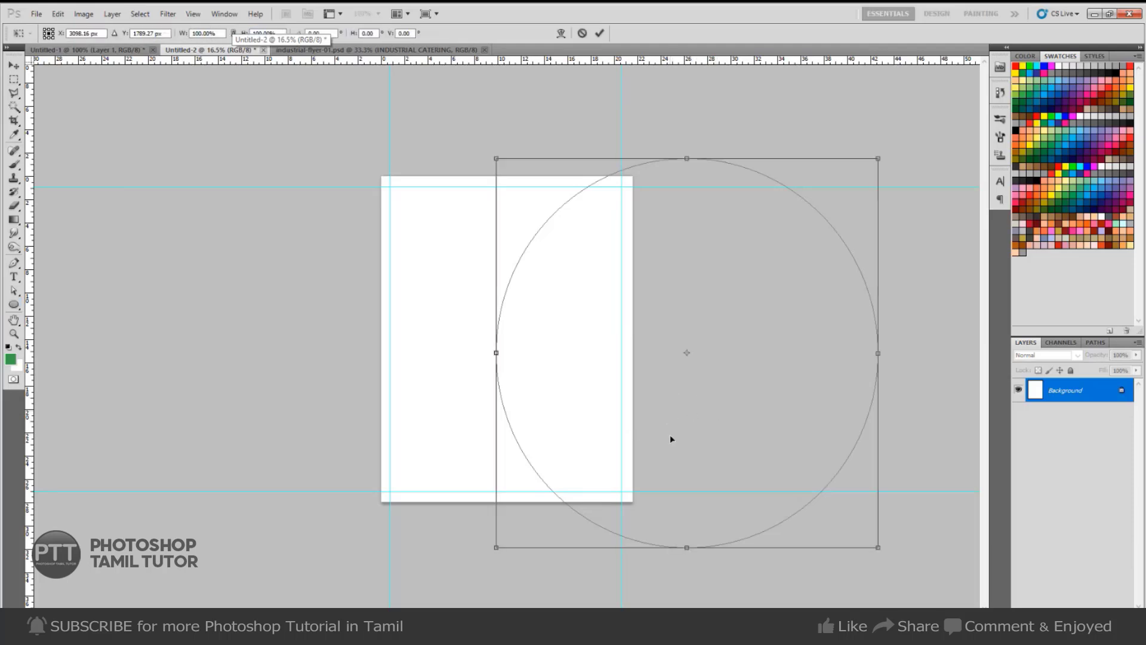
pyautogui.moveTo(671, 440); pyautogui.dragTo(696, 427)
pyautogui.press('Return')
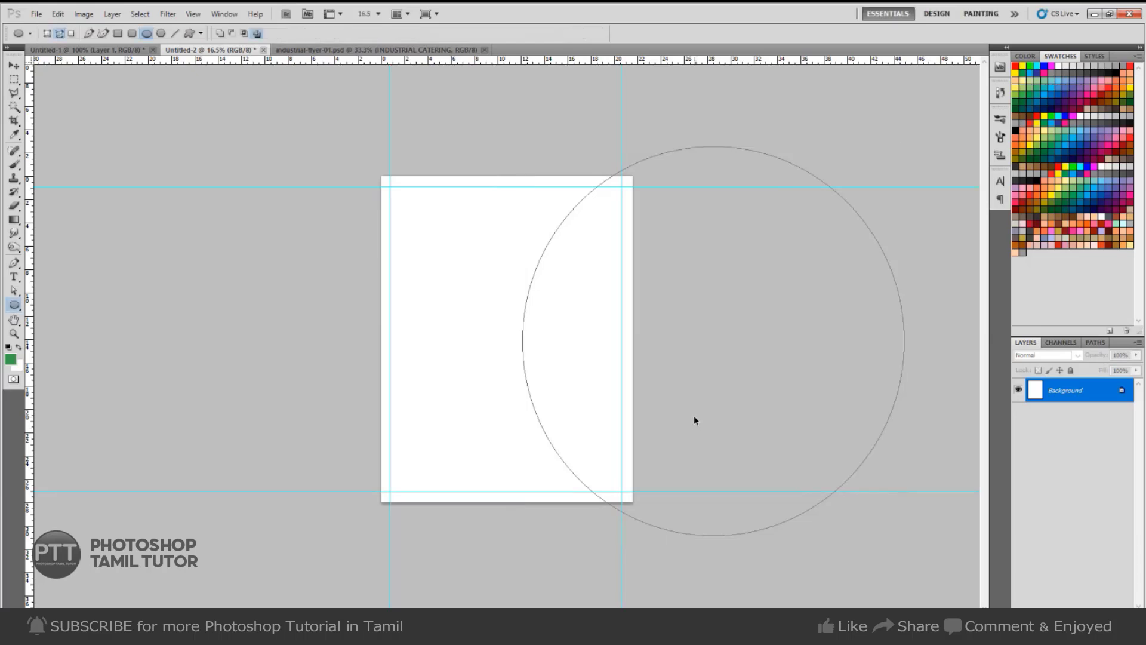
# Load the circle path as a selection and add a new Layer 1.
pyautogui.hotkey('ctrl', 'Return')
pyautogui.hotkey('ctrl', 'shift', 'n')
pyautogui.press('Return')
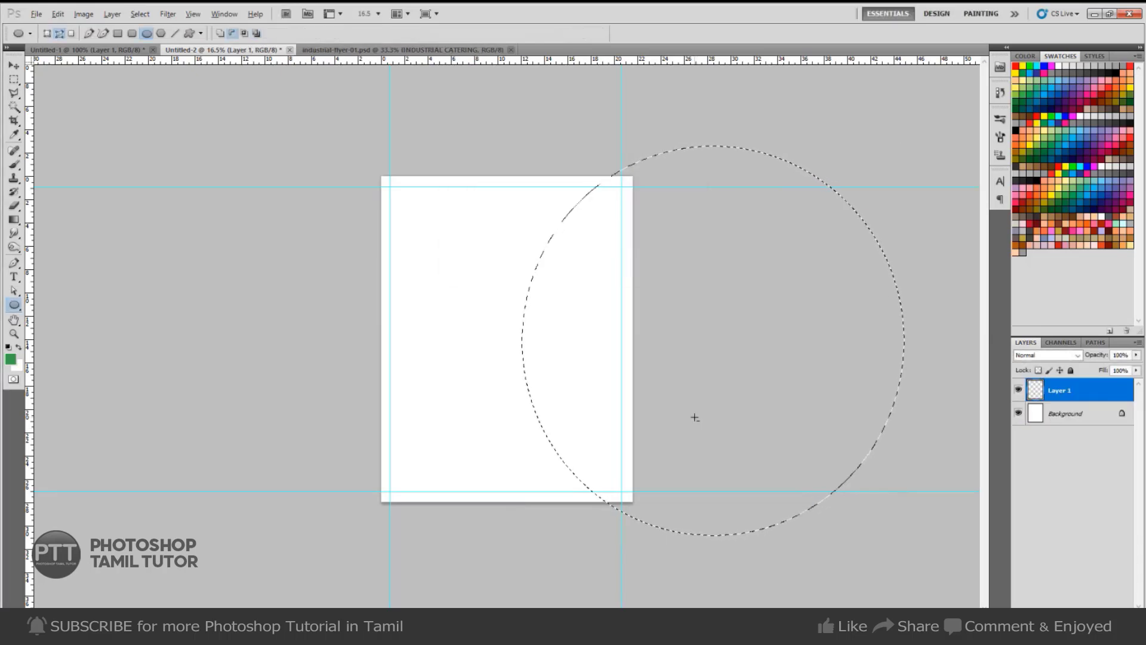
# Fill the circular selection with green and offset the marquee up and to the right.
pyautogui.hotkey('alt', 'BackSpace')
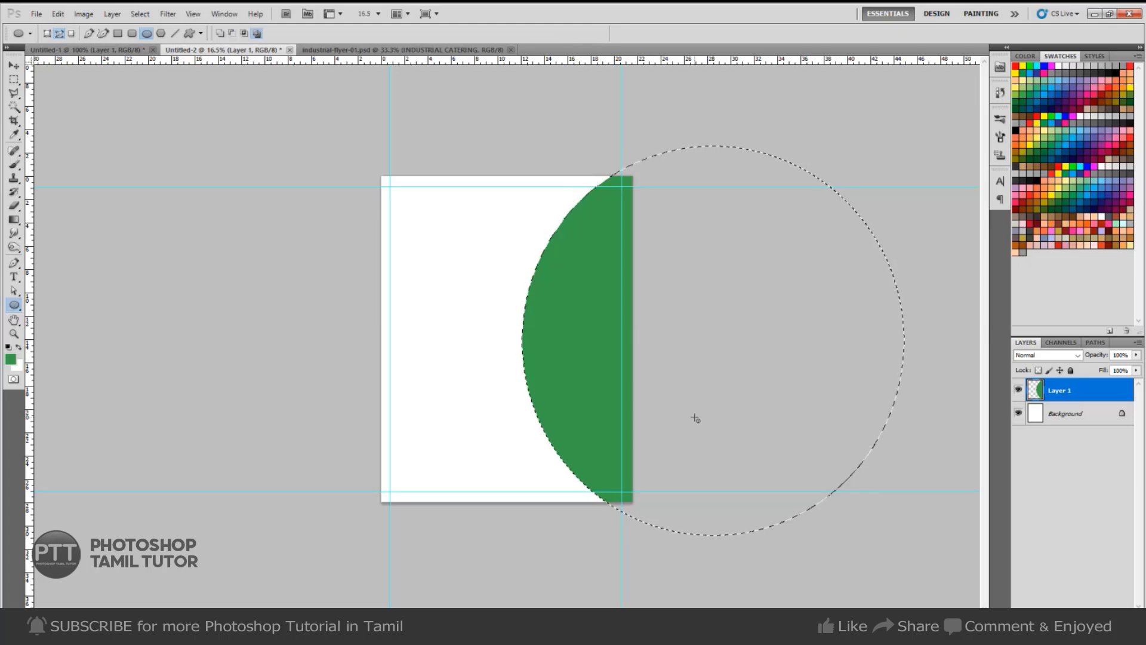
pyautogui.press('m')
pyautogui.moveTo(578, 403); pyautogui.dragTo(617, 382)
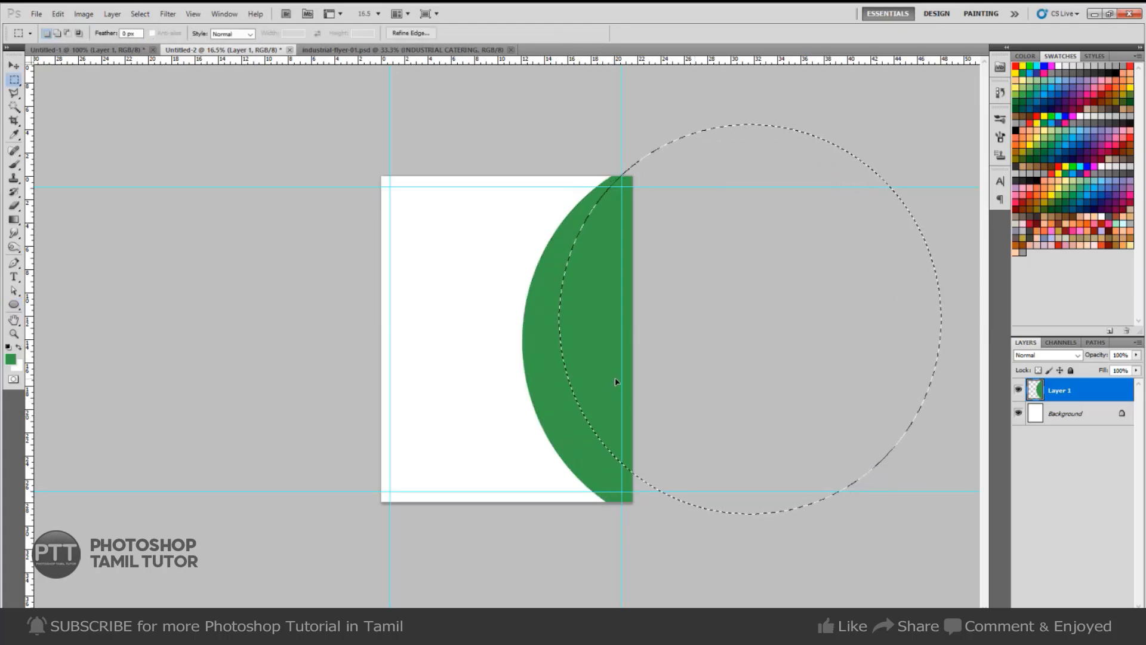
pyautogui.click(121, 50)
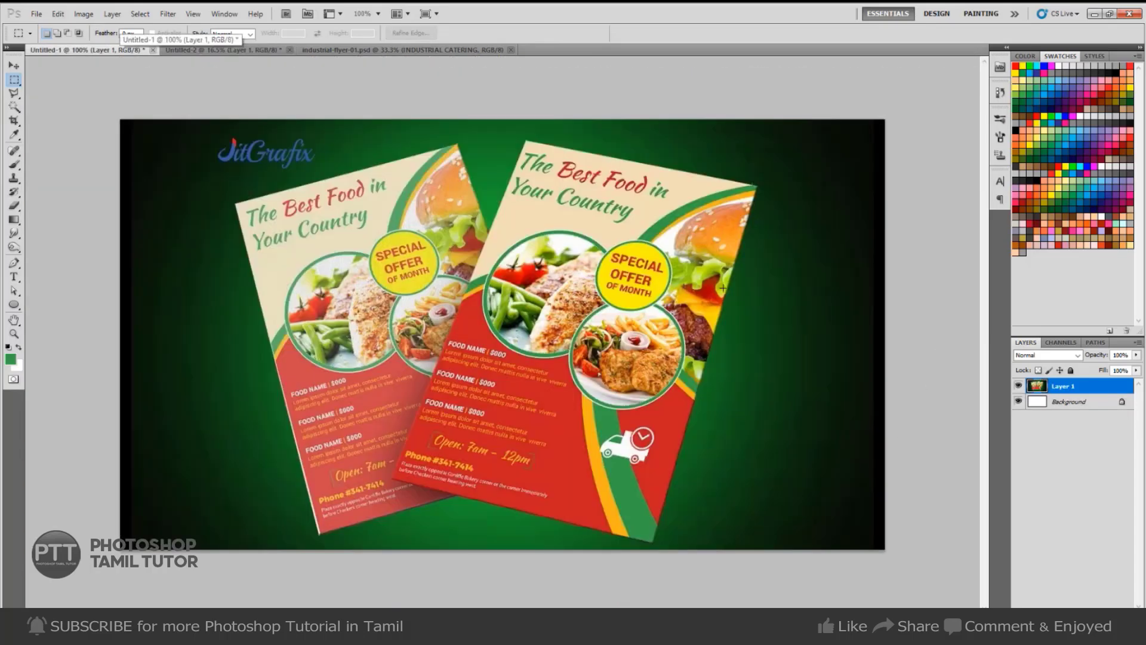
pyautogui.hotkey('ctrl', 'Tab')
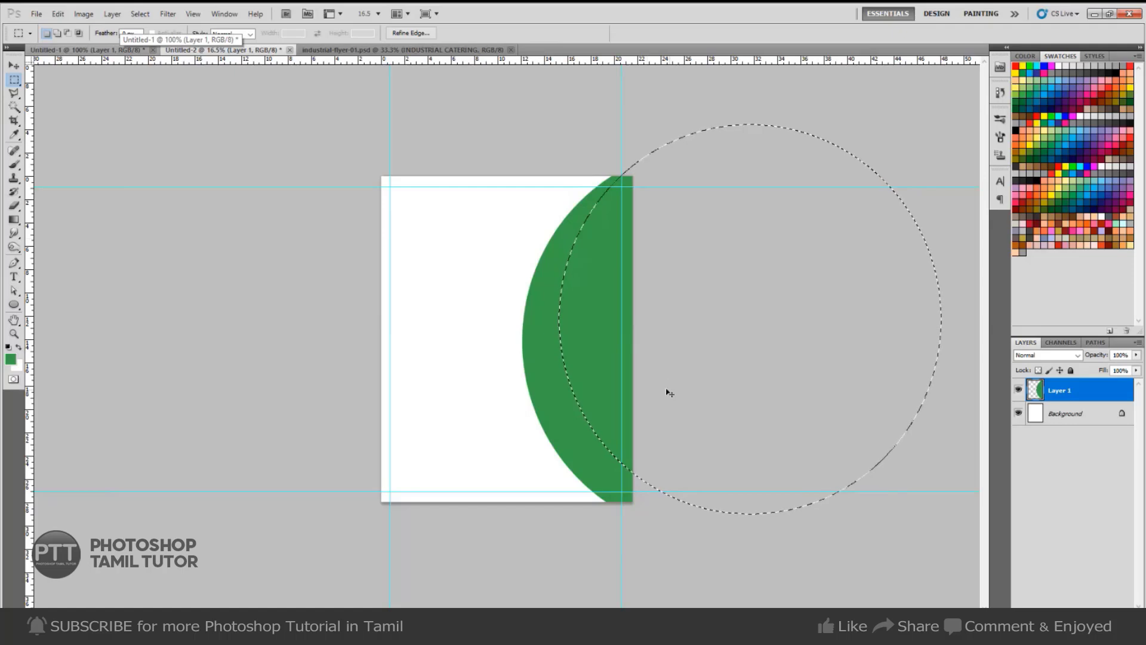
# Delete inside the offset circle to leave a thin green crescent, then add Layer 2.
pyautogui.moveTo(594, 428); pyautogui.dragTo(615, 417)
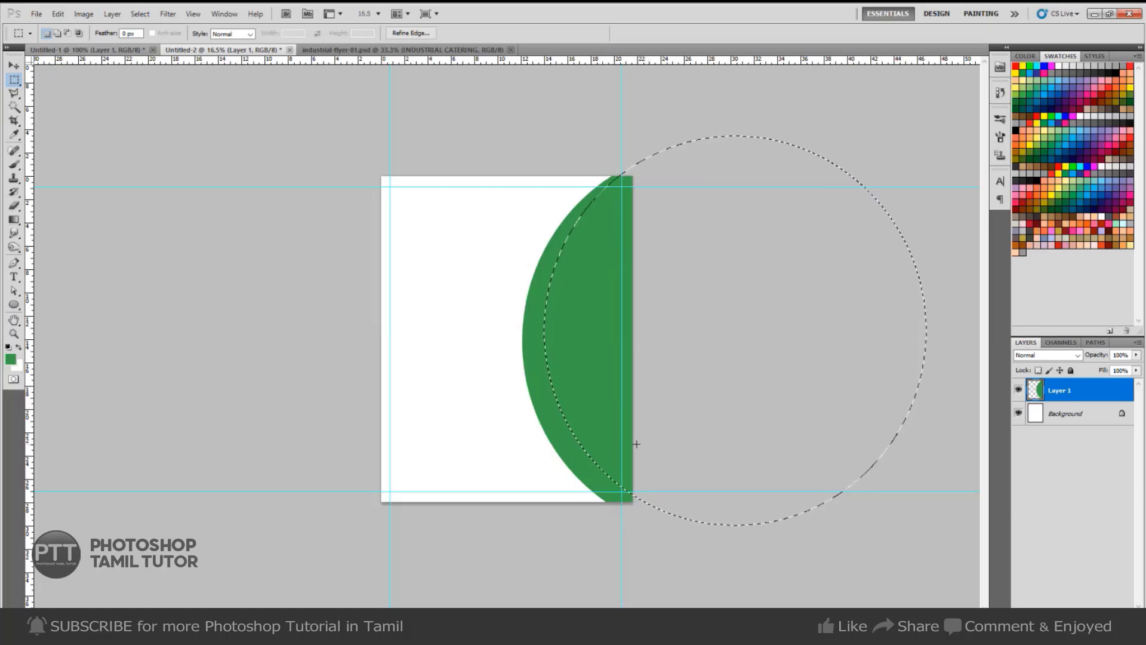
pyautogui.press('Delete')
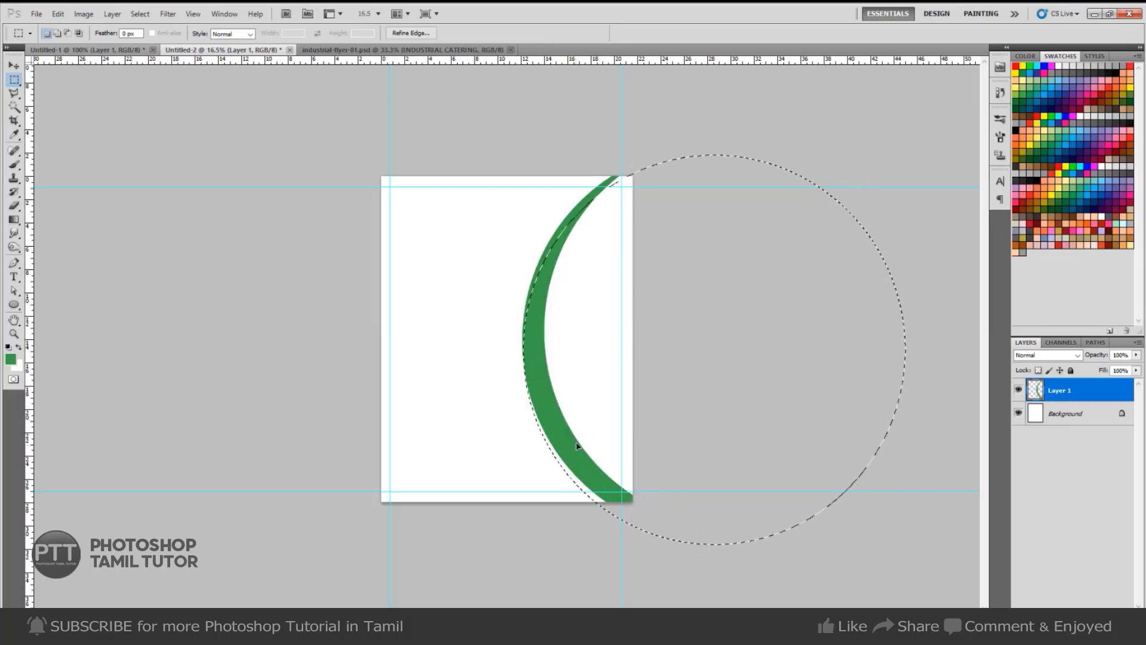
pyautogui.moveTo(582, 439); pyautogui.dragTo(586, 439)
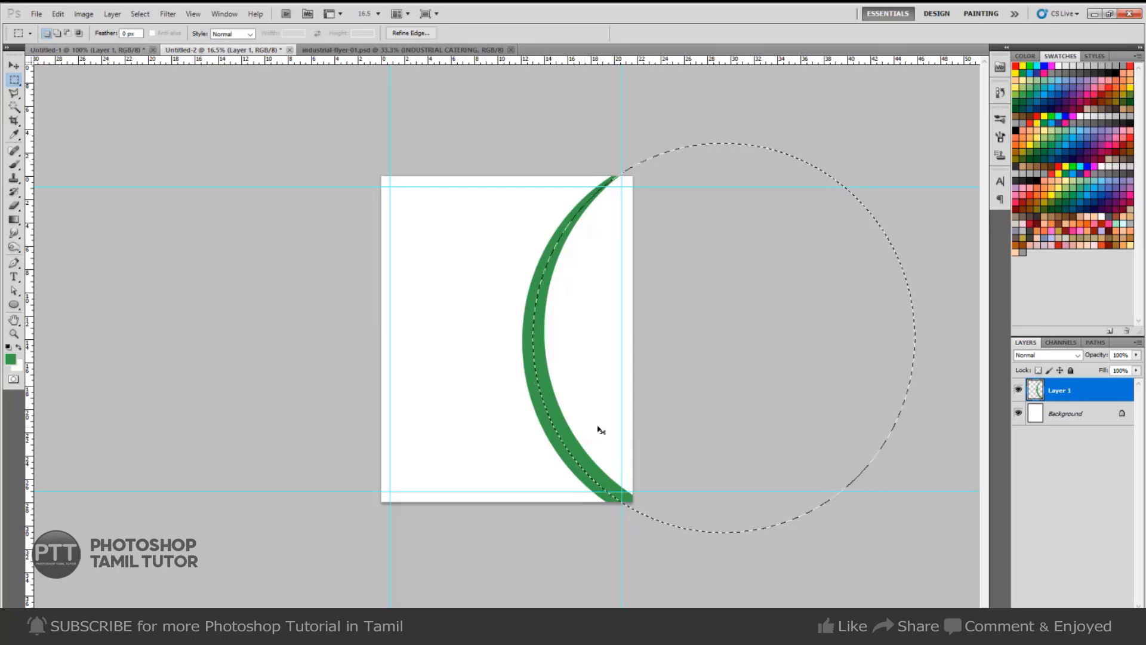
pyautogui.hotkey('ctrl', 'shift', 'n')
pyautogui.press('Return')
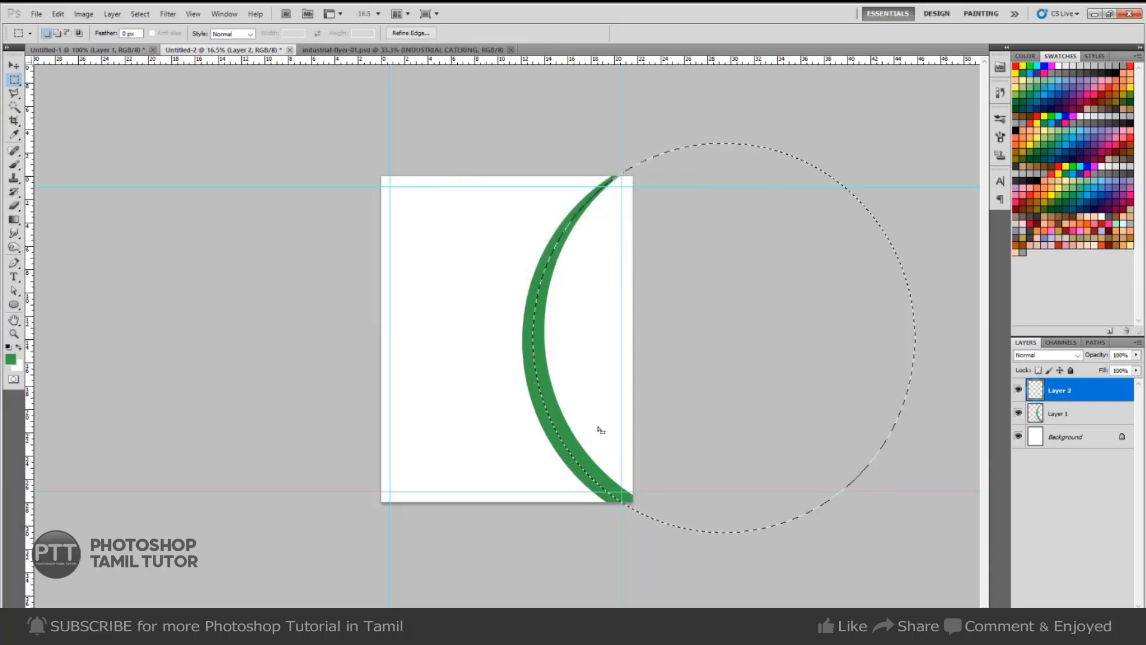
# Fill the circle orange on Layer 2 below the green crescent and restore the circle selection.
pyautogui.press('i')
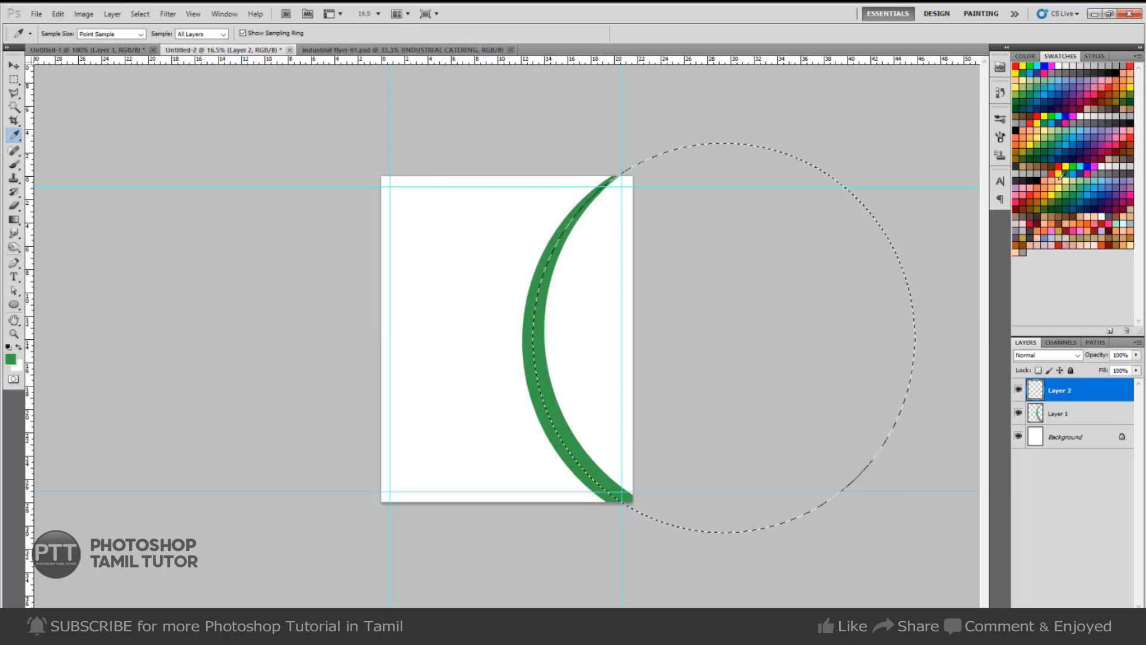
pyautogui.click(1048, 194)
pyautogui.hotkey('alt', 'BackSpace')
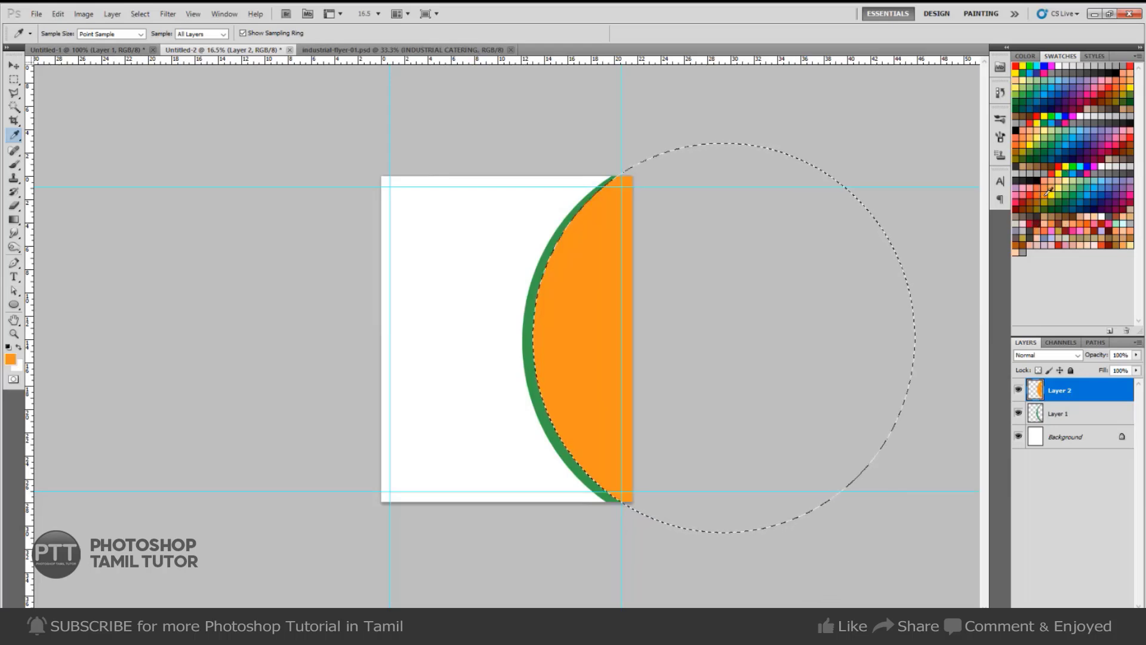
pyautogui.hotkey('ctrl', 'd')
pyautogui.hotkey('ctrl', '[')
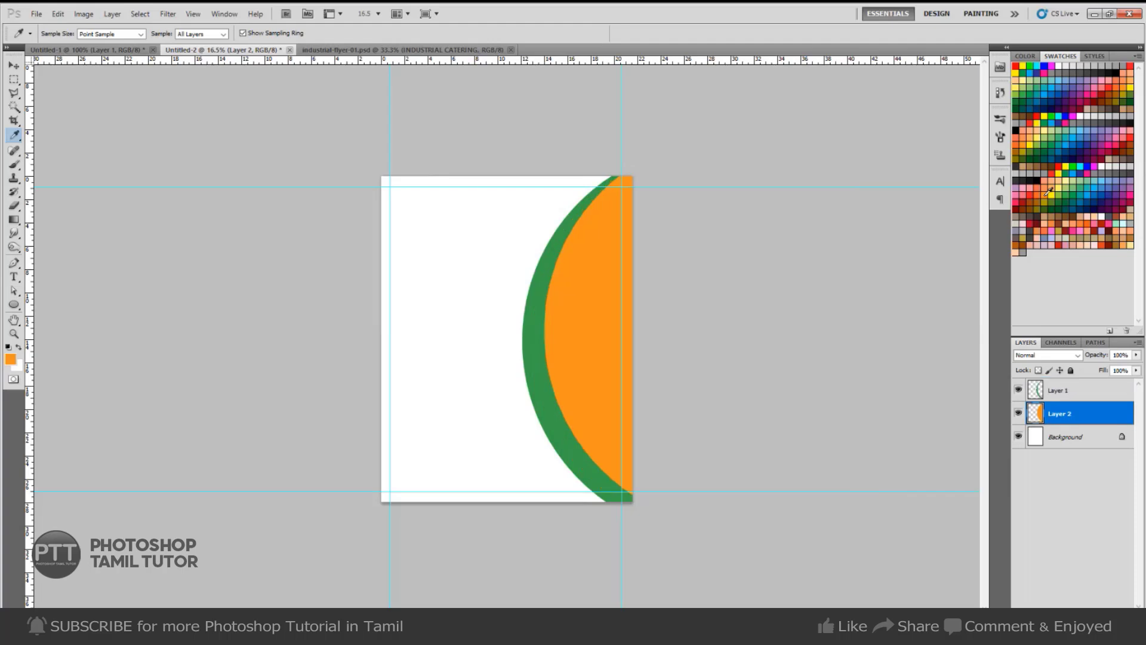
pyautogui.press('m')
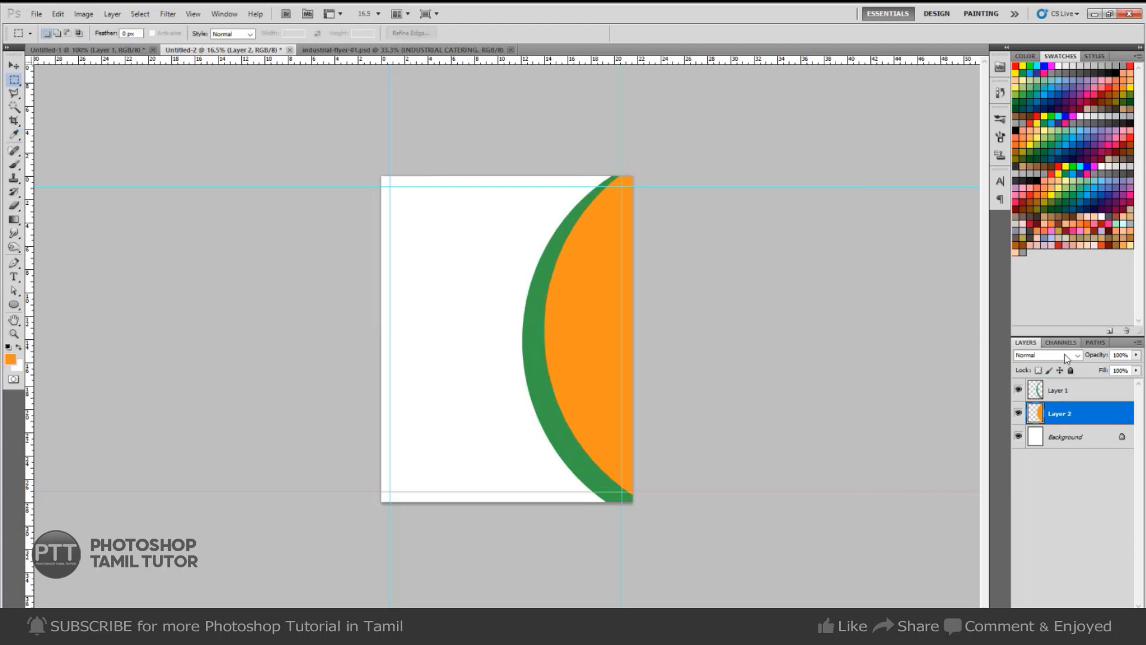
pyautogui.hotkey('ctrl', ']')
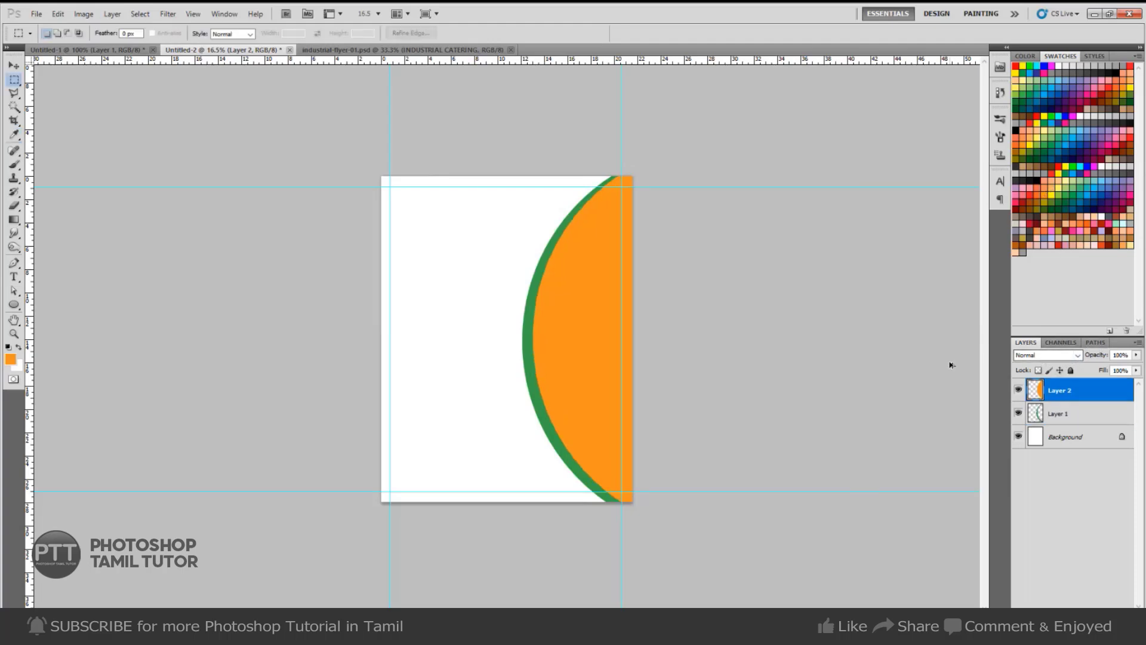
pyautogui.hotkey('ctrl', 'shift', 'd')
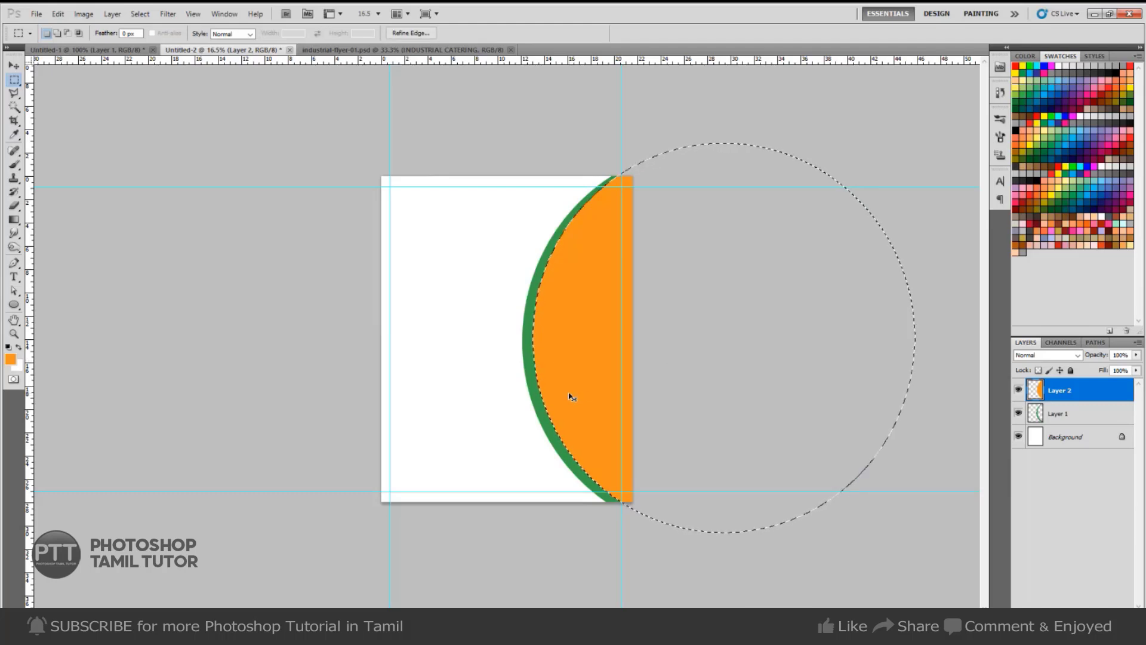
pyautogui.hotkey('ctrl', '[')
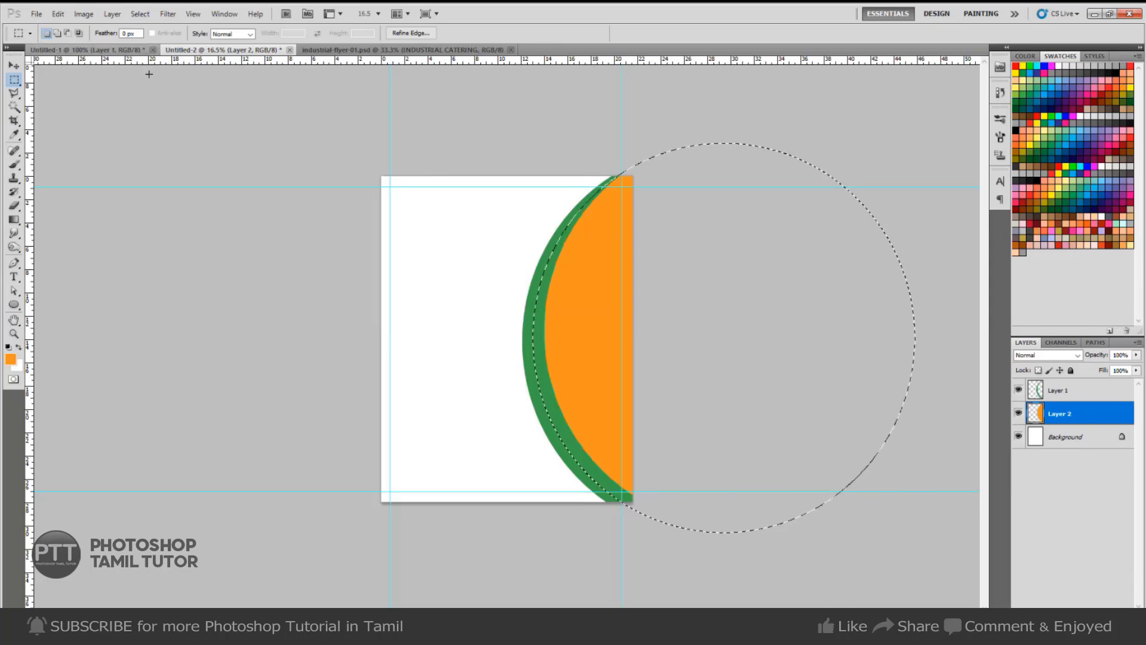
pyautogui.click(87, 50)
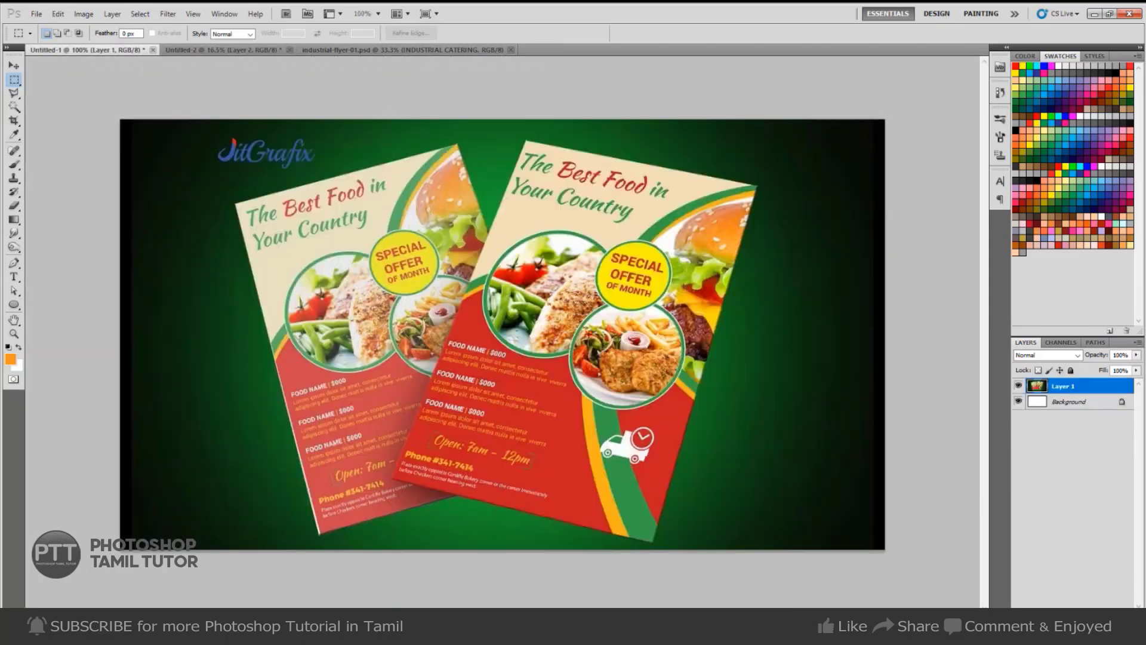
pyautogui.click(238, 50)
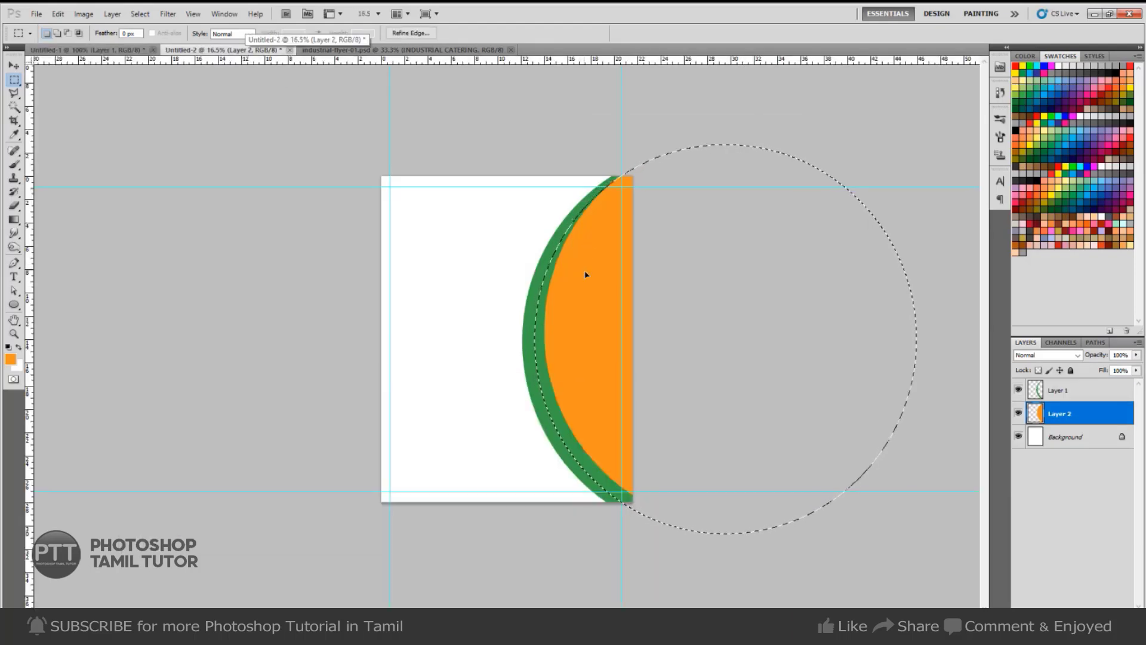
# Delete the orange inside an offset circle, undoing an empty deletion and repositioning the selection.
pyautogui.moveTo(586, 274); pyautogui.dragTo(595, 275)
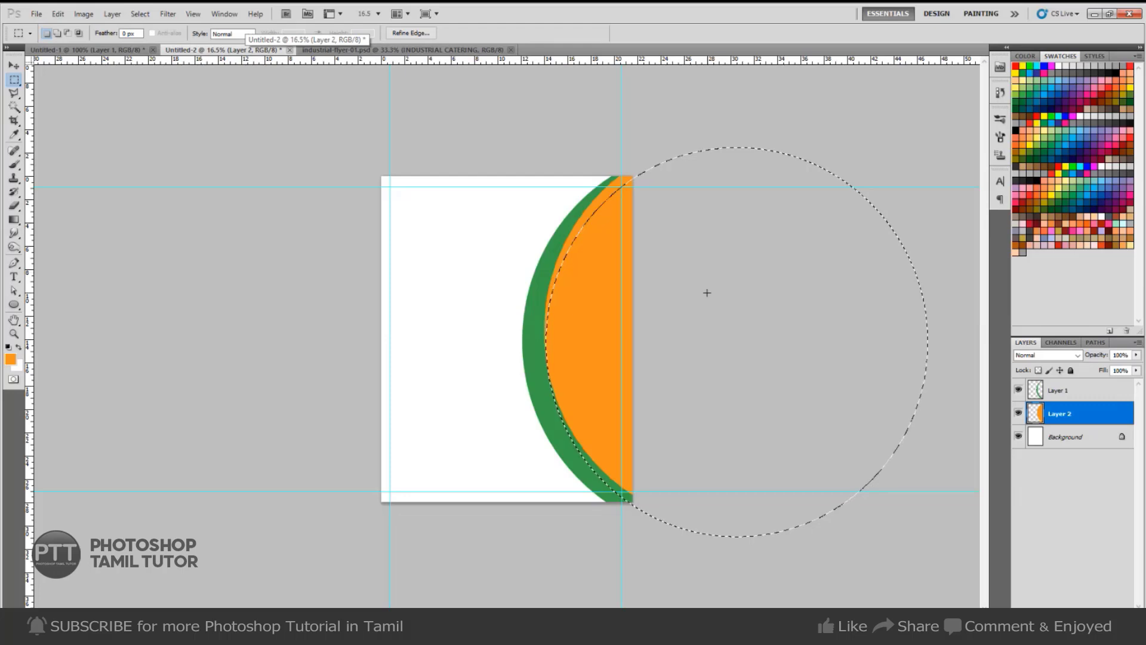
pyautogui.press('Delete')
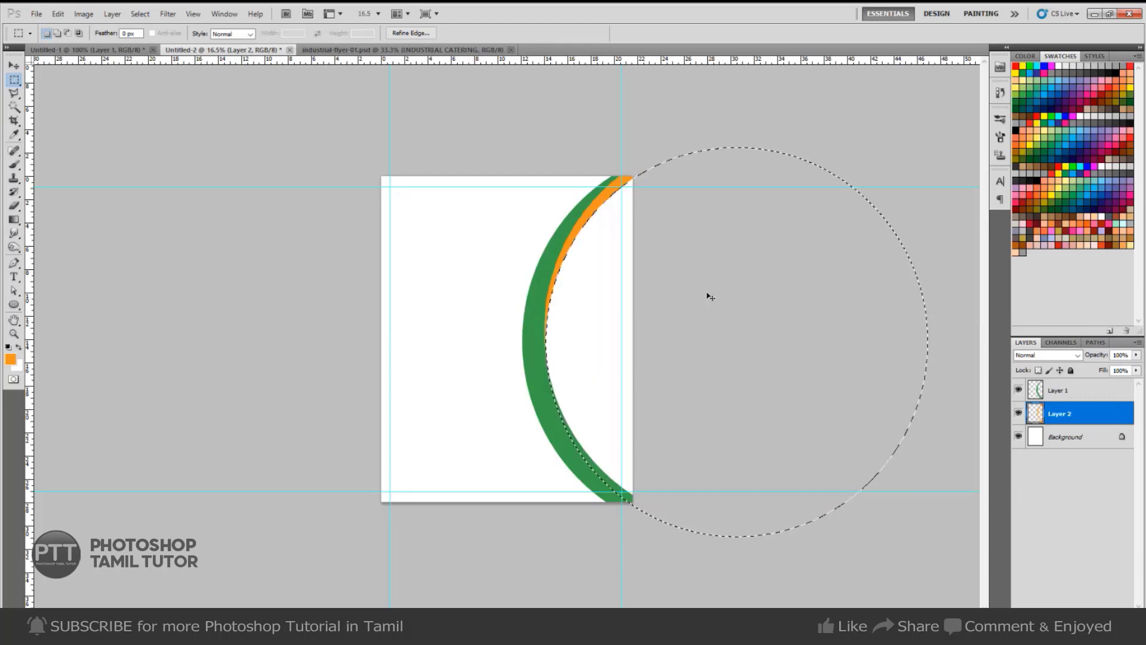
pyautogui.hotkey('ctrl', 'd')
pyautogui.click(705, 354)
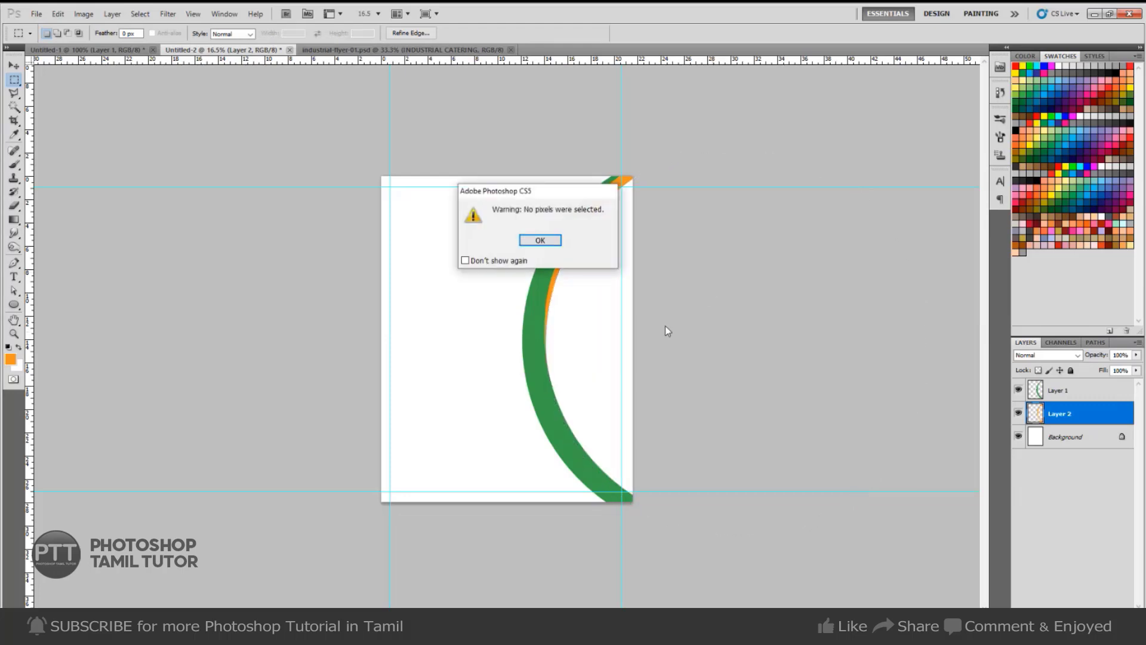
pyautogui.press('Return')
pyautogui.hotkey('ctrl', 'z')
pyautogui.moveTo(627, 319); pyautogui.dragTo(583, 330)
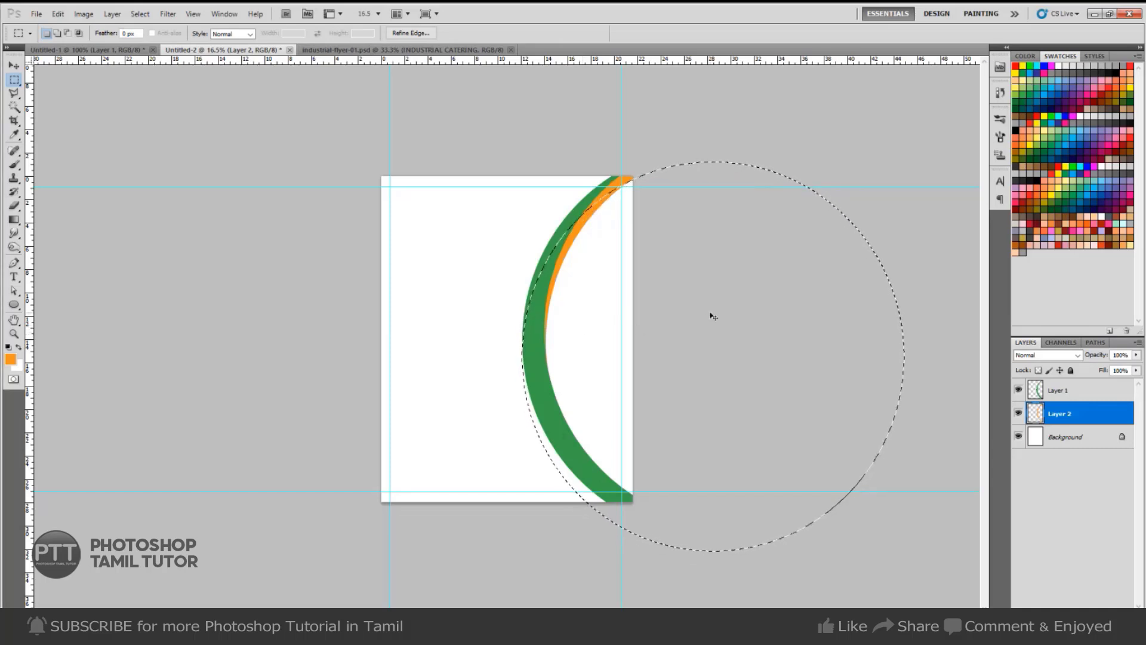
# On a new layer, fill another orange circle and delete an offset circle to leave a thin arc.
pyautogui.hotkey('ctrl', 'shift', 'alt', 'n')
pyautogui.hotkey('alt', 'BackSpace')
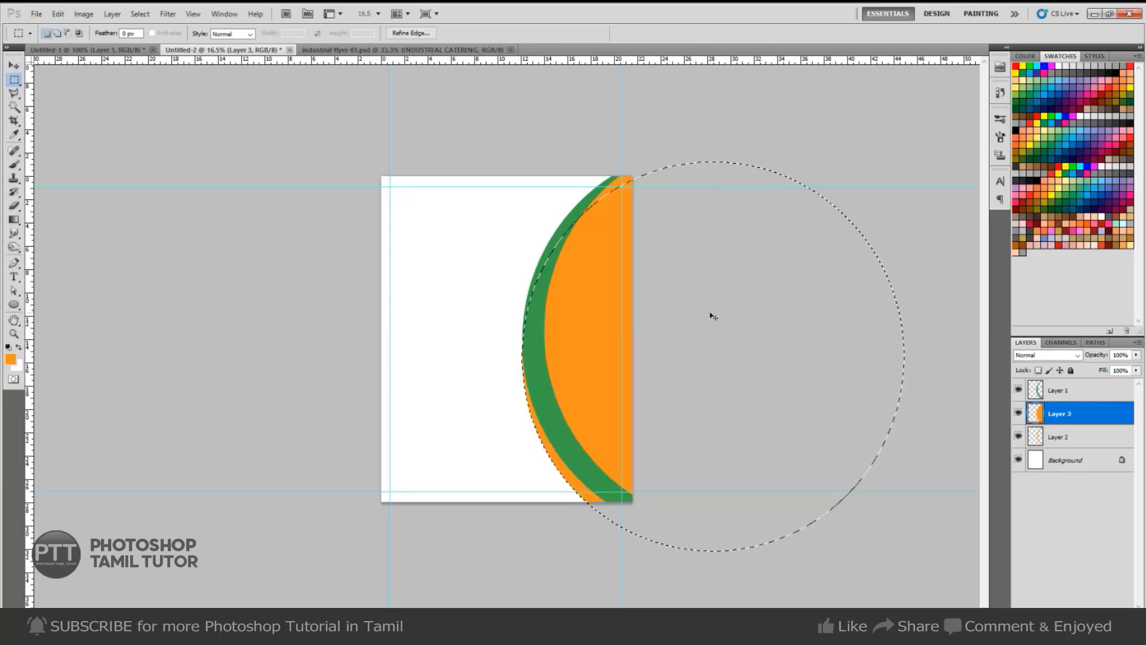
pyautogui.moveTo(591, 471); pyautogui.dragTo(605, 446)
pyautogui.press('Delete')
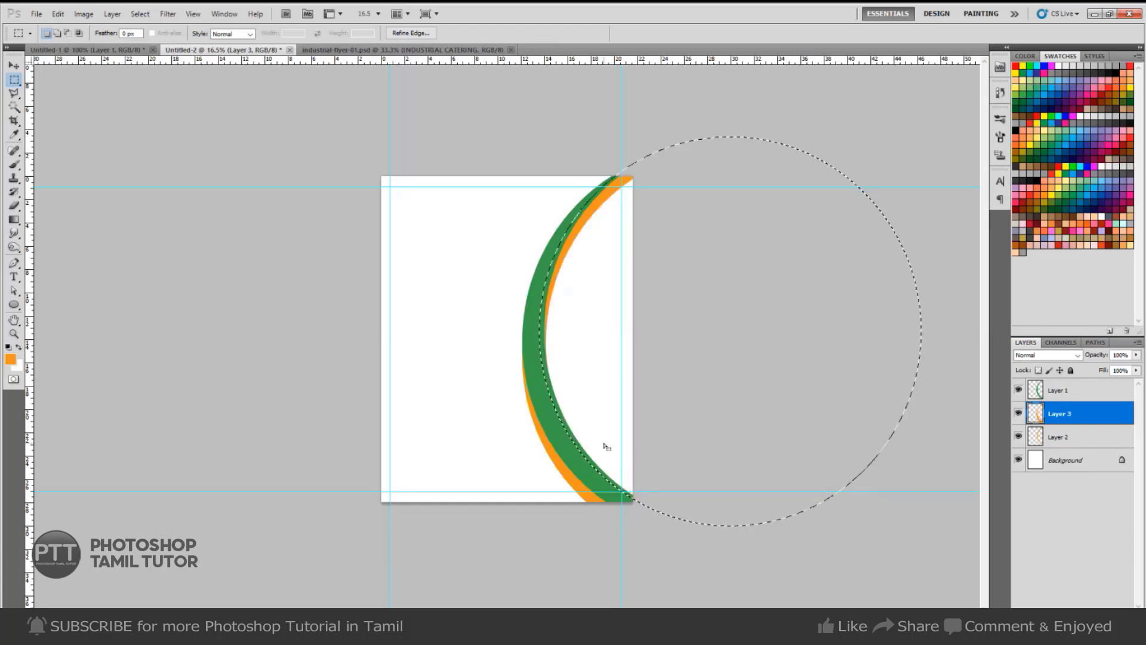
pyautogui.hotkey('ctrl', 'd')
# Select Layer 1, Layer 2 and the new orange layer and merge them into one.
pyautogui.press('v')
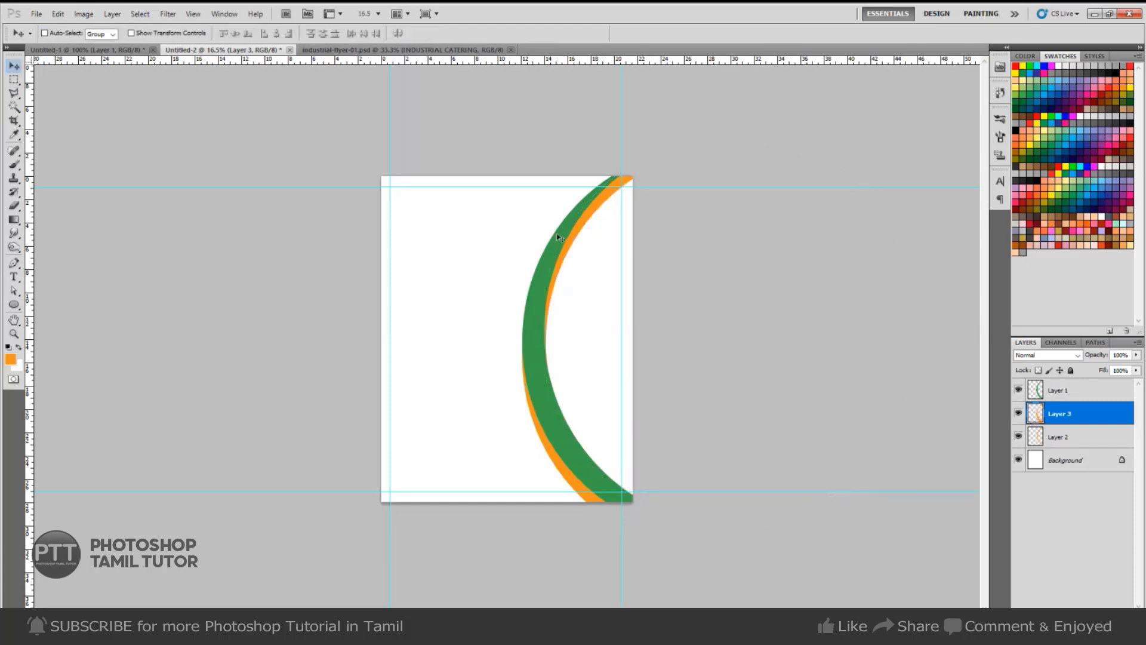
pyautogui.keyDown('shift'); pyautogui.click(1057, 436); pyautogui.keyUp('shift')
pyautogui.keyDown('shift'); pyautogui.click(1060, 388); pyautogui.keyUp('shift')
pyautogui.hotkey('ctrl', 'e')
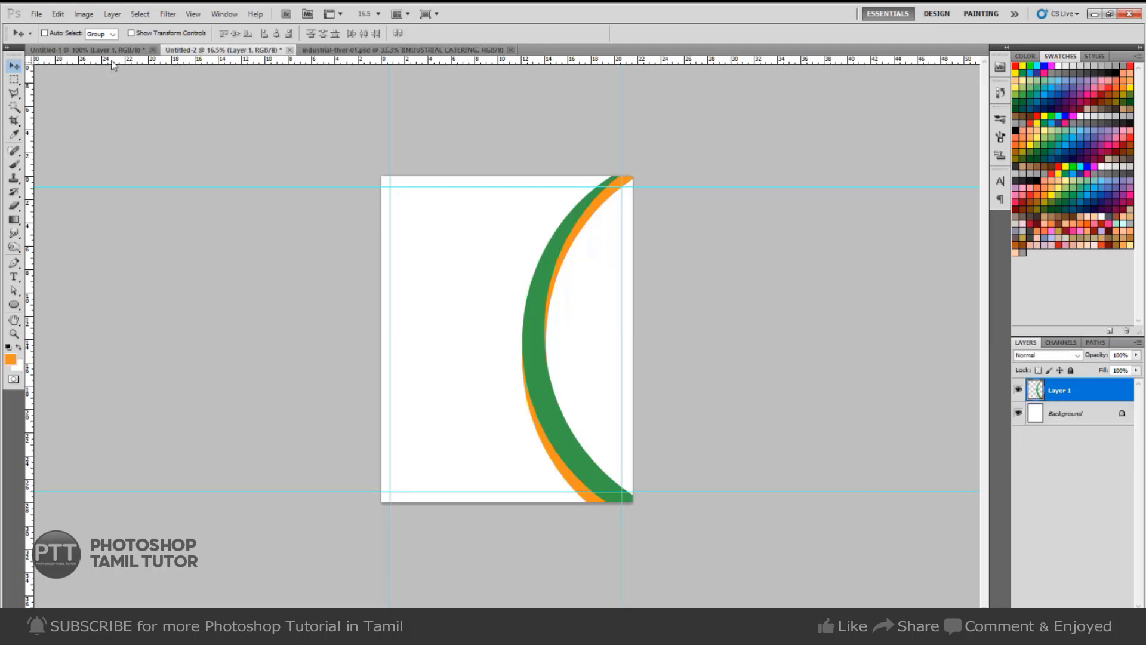
# Show the saved circular Work Path from the Paths panel.
pyautogui.click(109, 50)
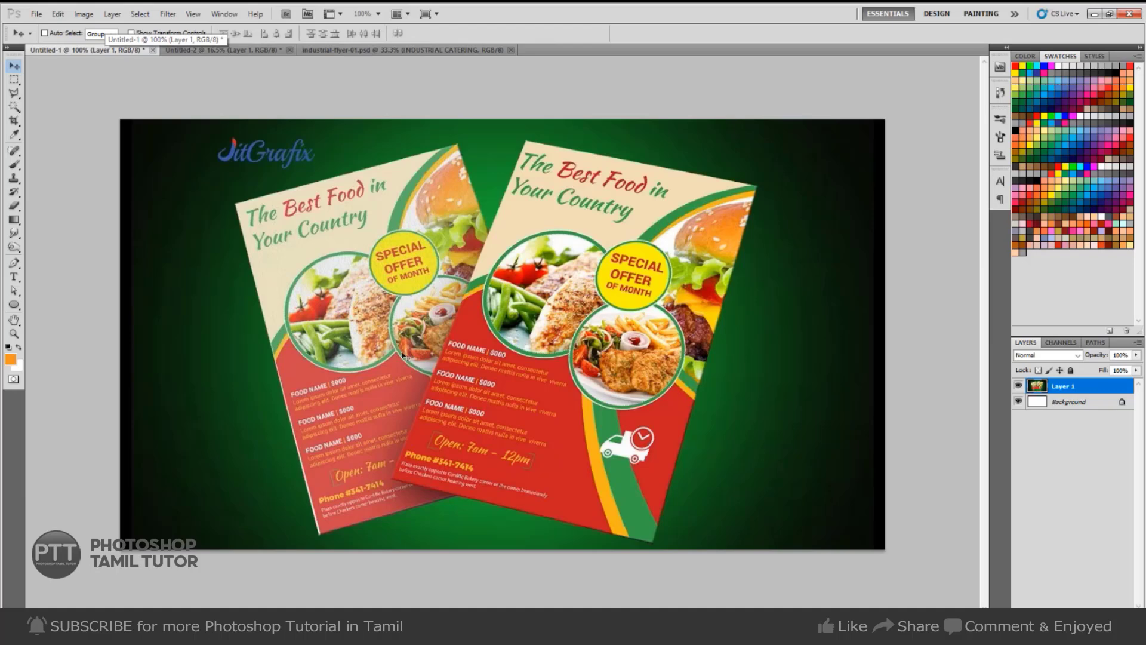
pyautogui.hotkey('ctrl', 'Tab')
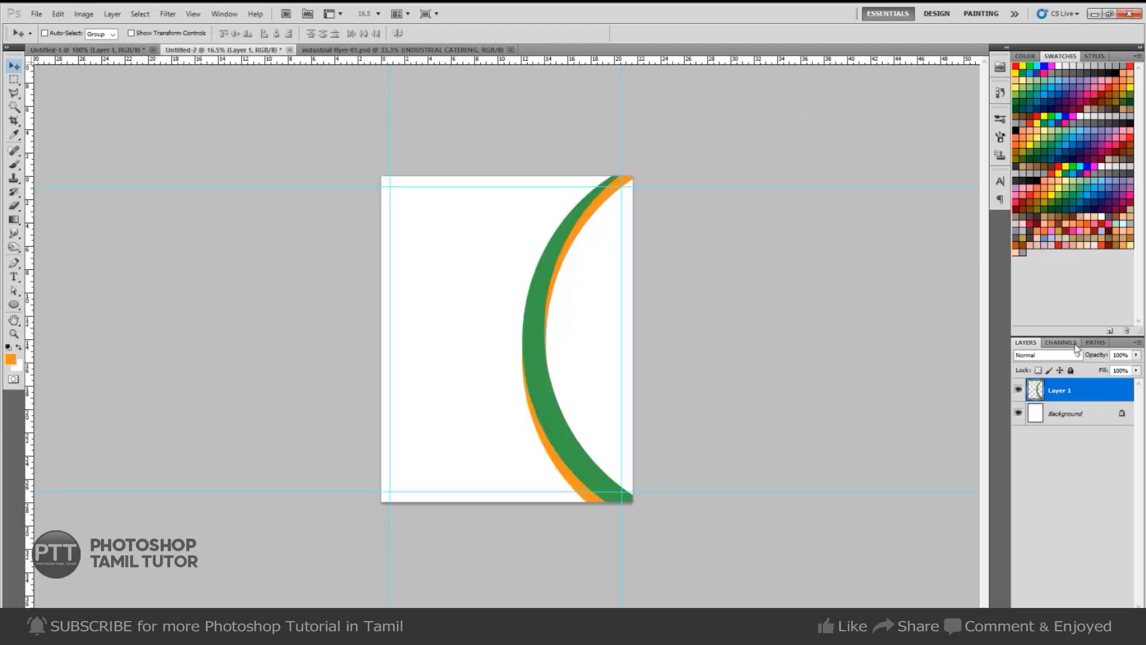
pyautogui.click(1061, 343)
pyautogui.click(1025, 343)
pyautogui.click(1095, 342)
pyautogui.click(1054, 359)
# Move the circle path over the page's lower half, rotate it about 30°, and load it as a selection.
pyautogui.hotkey('ctrl', 't')
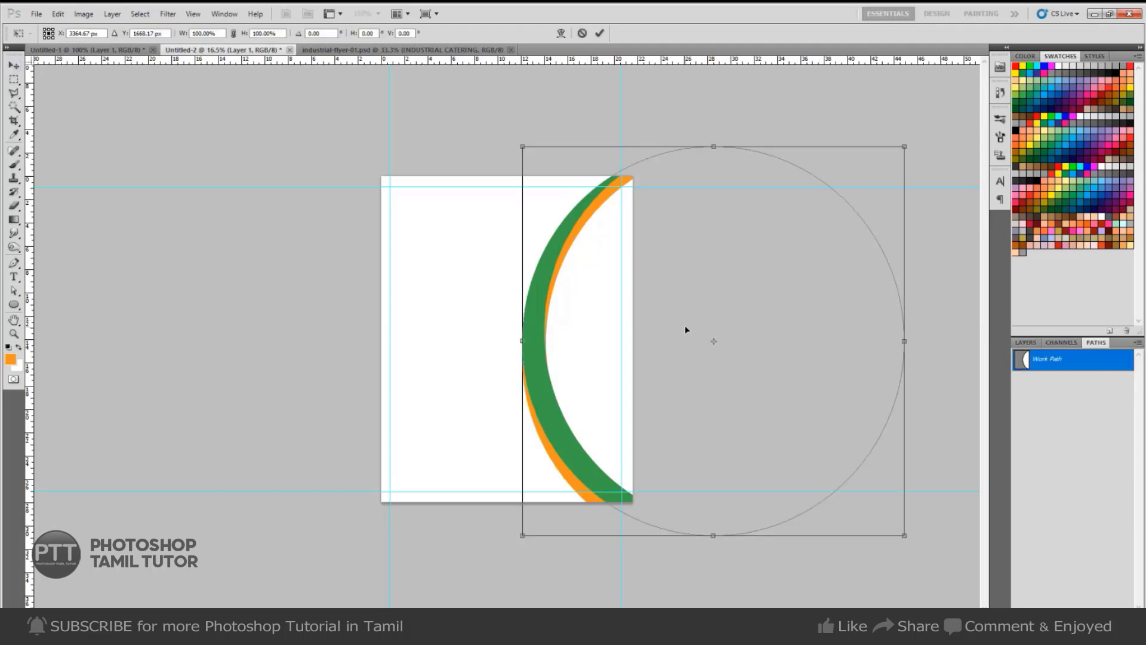
pyautogui.moveTo(686, 327); pyautogui.dragTo(469, 470)
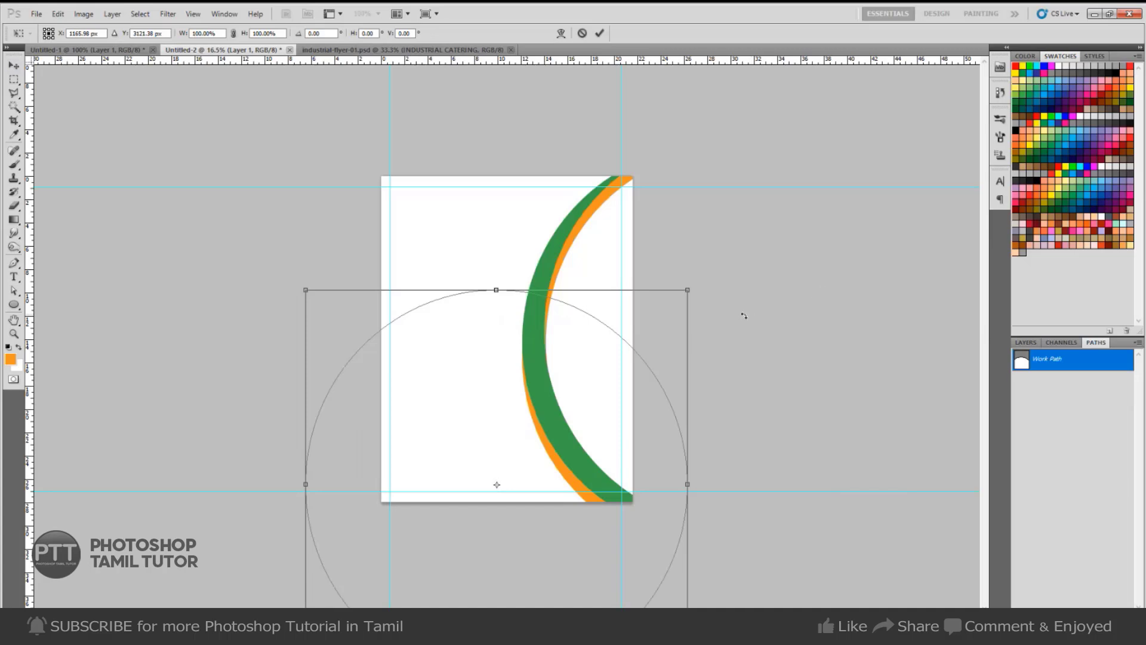
pyautogui.moveTo(734, 257); pyautogui.dragTo(794, 420)
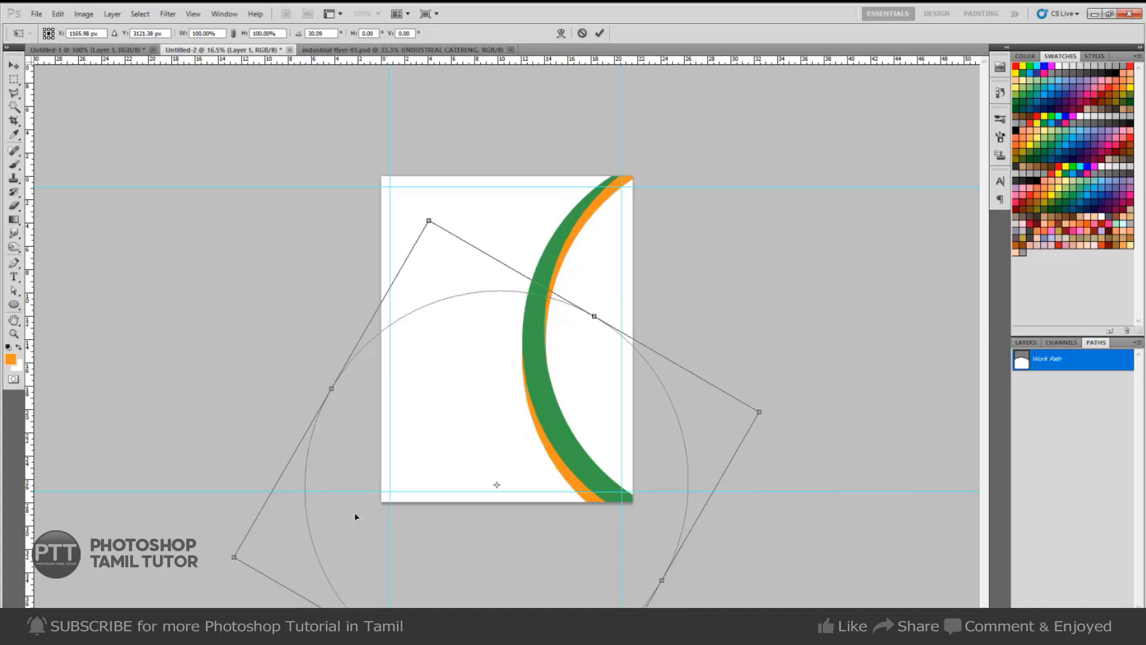
pyautogui.moveTo(356, 517)
pyautogui.mouseDown()
pyautogui.moveTo(307, 509)
pyautogui.moveTo(353, 507)
pyautogui.moveTo(348, 518)
pyautogui.mouseUp()
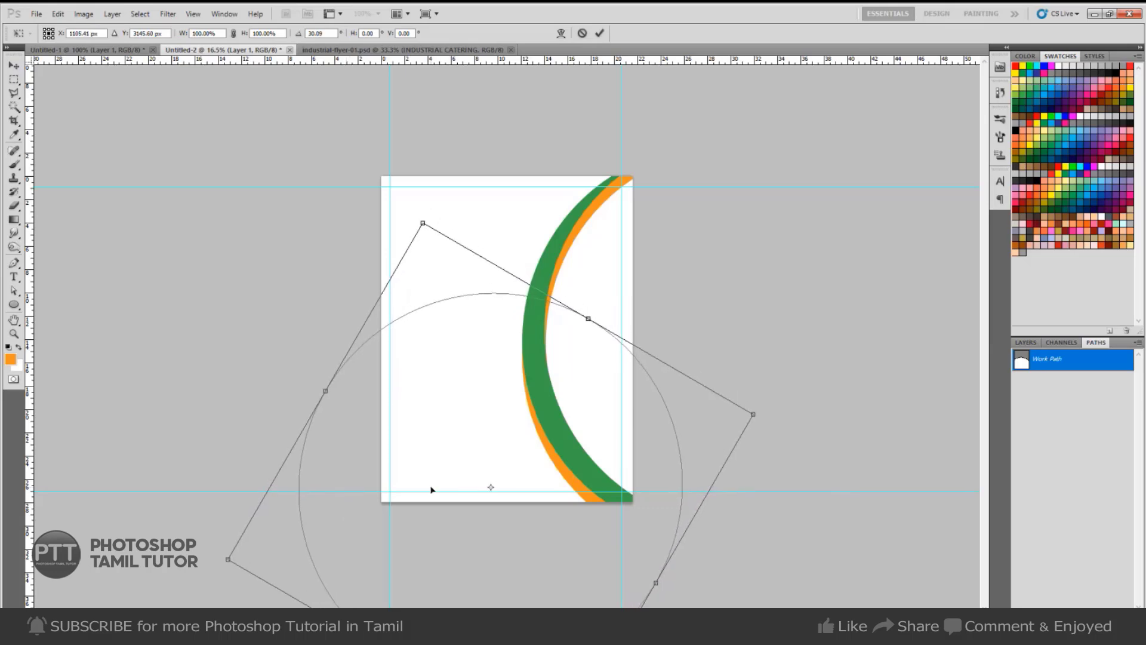
pyautogui.press('Return')
pyautogui.hotkey('ctrl', 'Return')
# On new Layer 2, fill the lower circle selection with green sampled from the curved band.
pyautogui.hotkey('ctrl', 'shift', 'n')
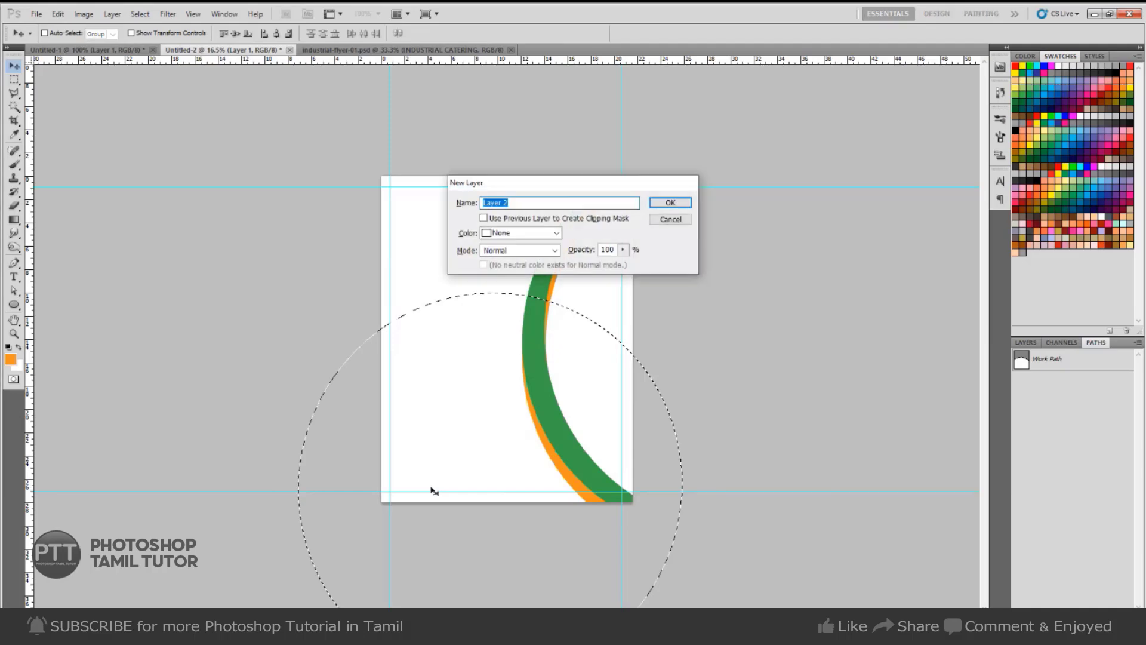
pyautogui.press('Return')
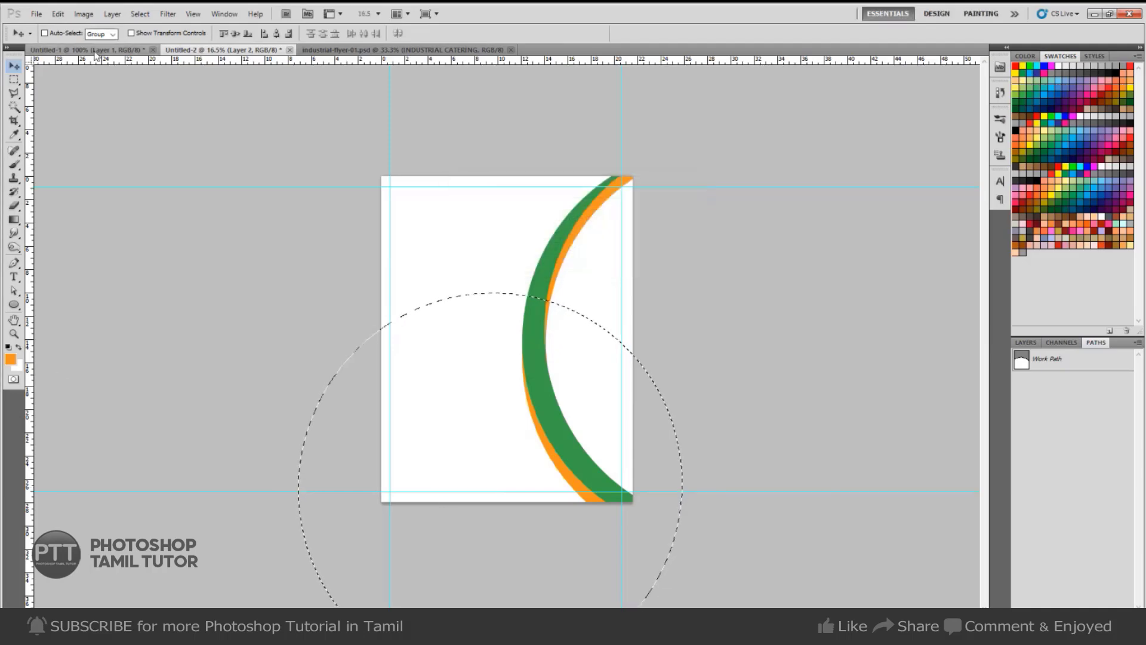
pyautogui.click(95, 50)
pyautogui.hotkey('ctrl', 'Tab')
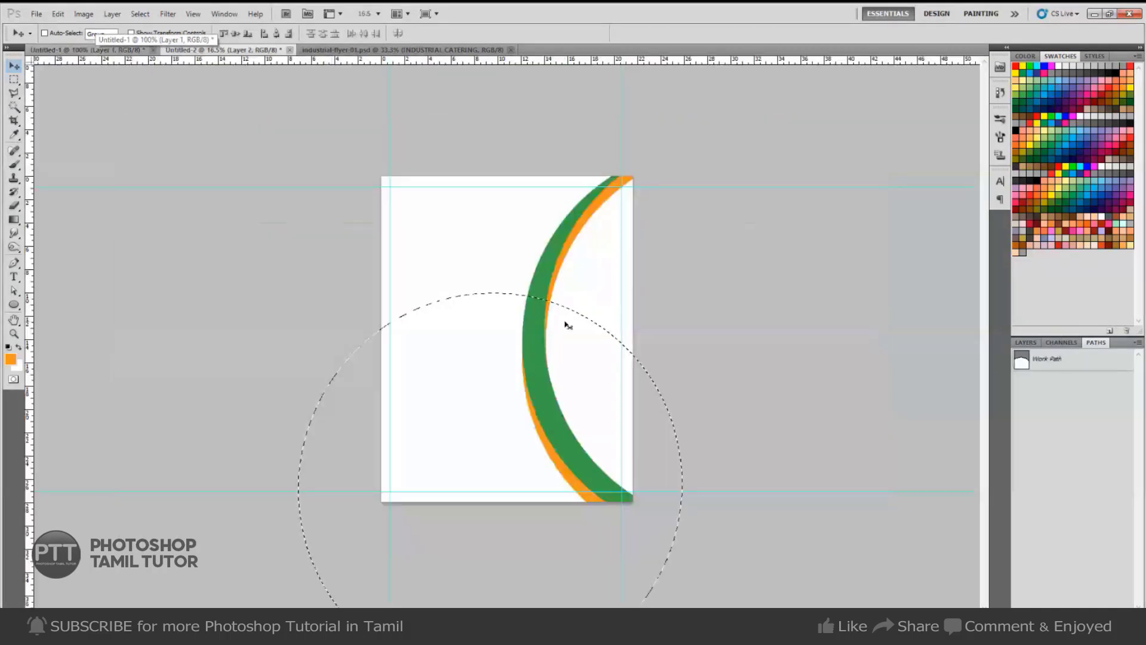
pyautogui.press('i')
pyautogui.click(537, 329)
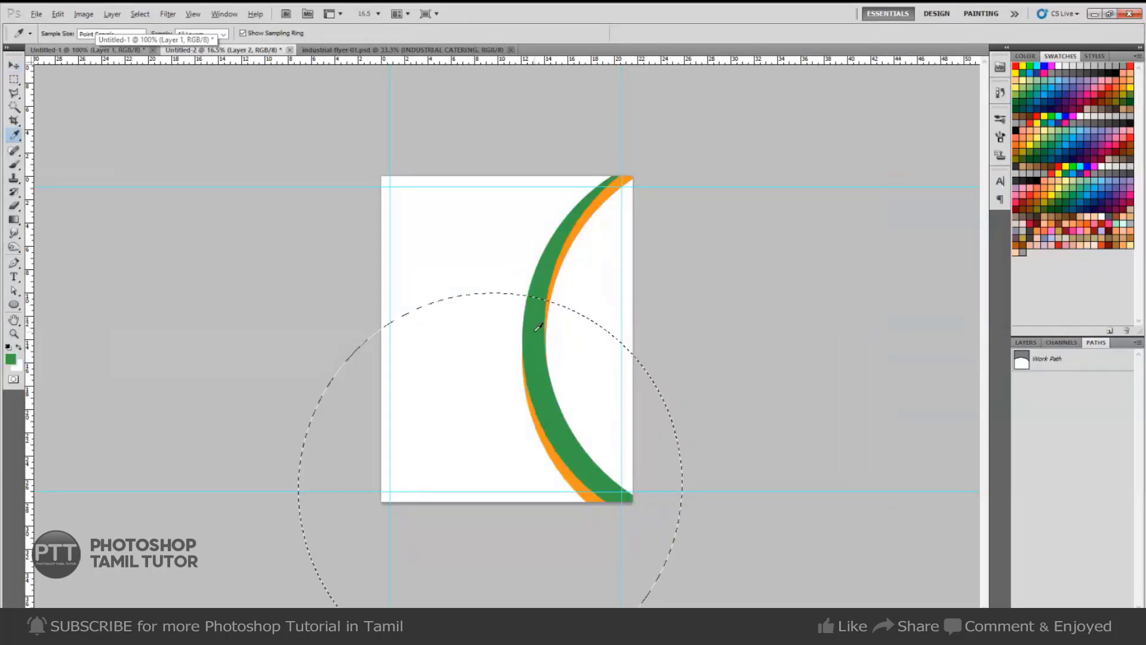
pyautogui.hotkey('alt', 'BackSpace')
# Shift the circle selection slightly left and down, comparing against the reference flyer.
pyautogui.press('m')
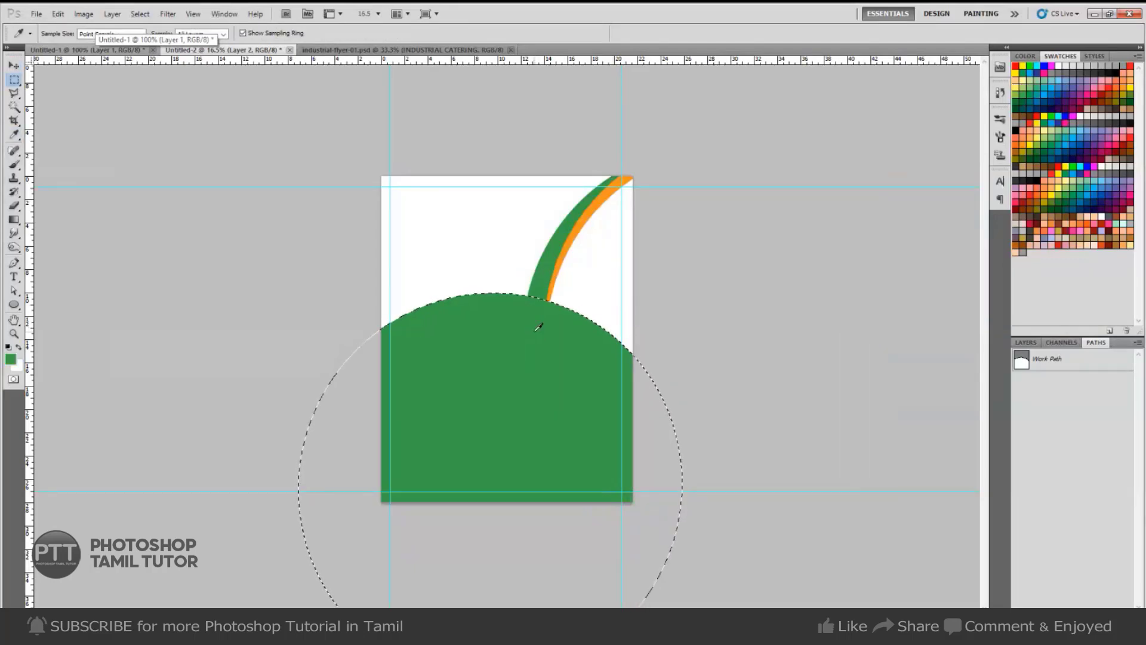
pyautogui.moveTo(530, 353); pyautogui.dragTo(527, 358)
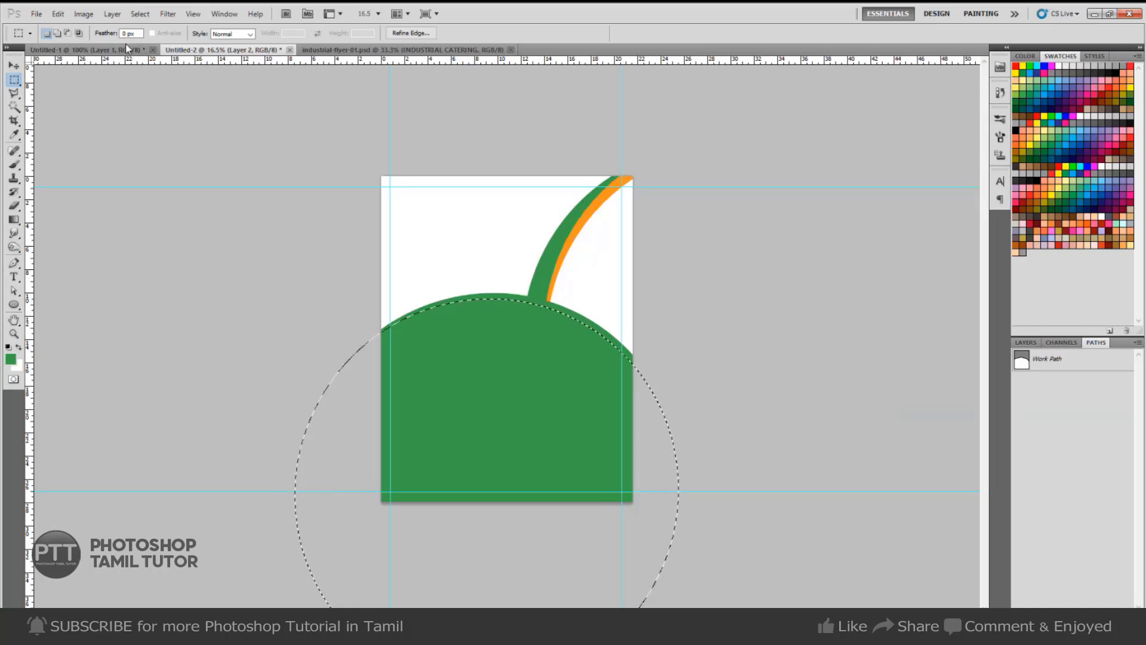
pyautogui.click(125, 47)
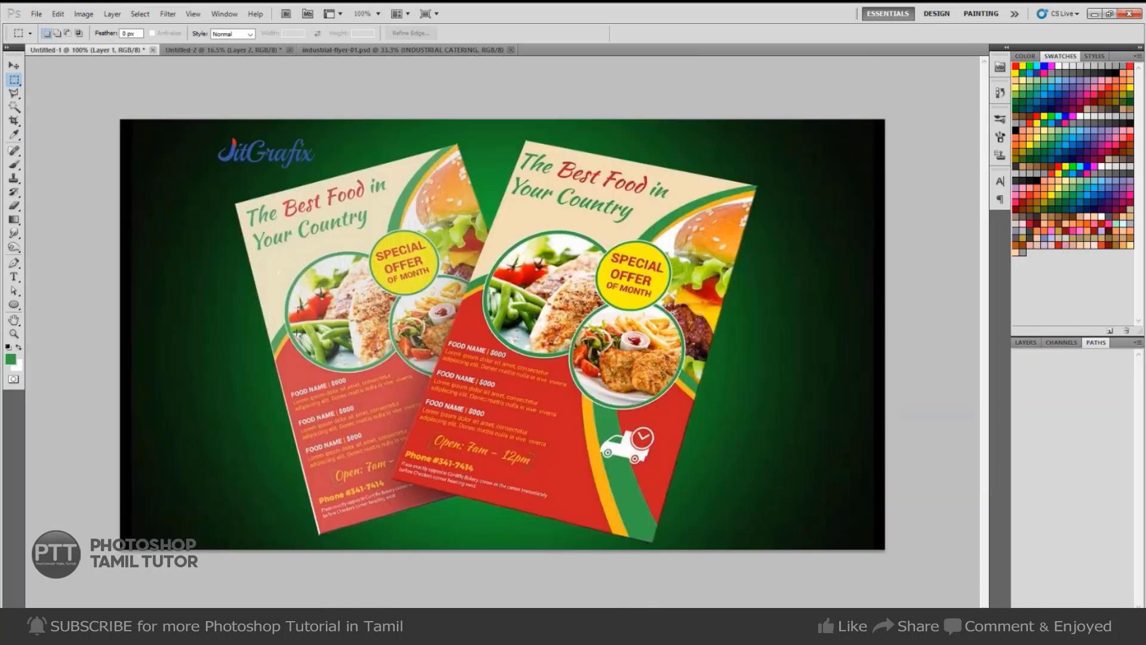
pyautogui.press('Tab')
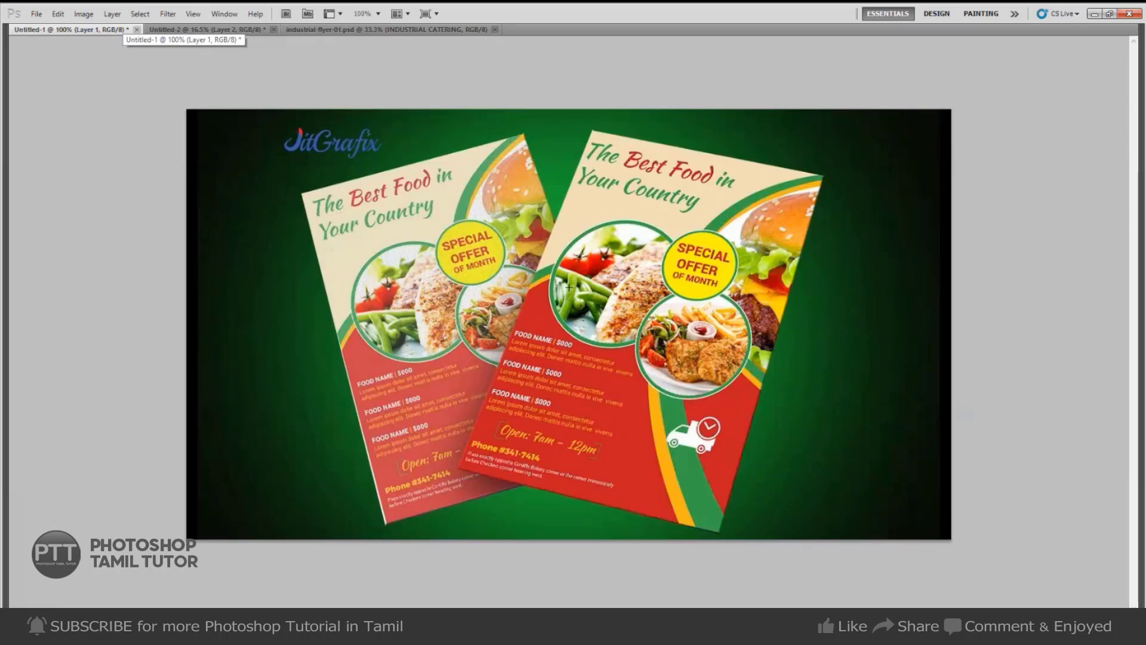
pyautogui.hotkey('ctrl', 'Tab')
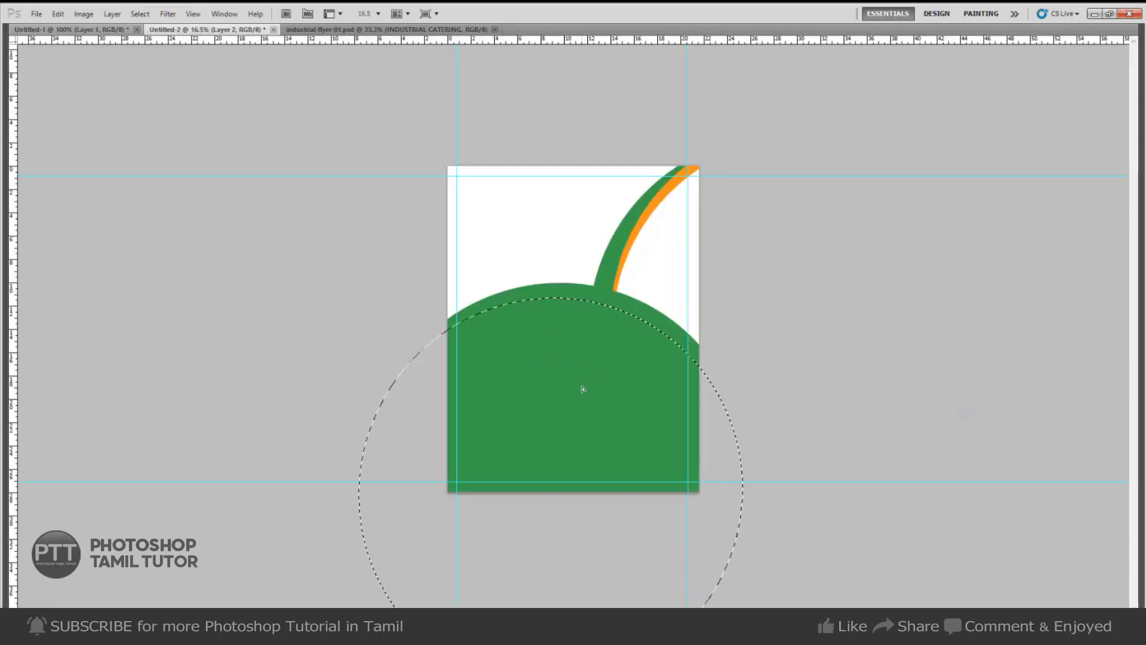
# Cut the green inside a slightly raised circle, then fill the circle orange on new Layer 3.
pyautogui.moveTo(583, 388); pyautogui.dragTo(581, 380)
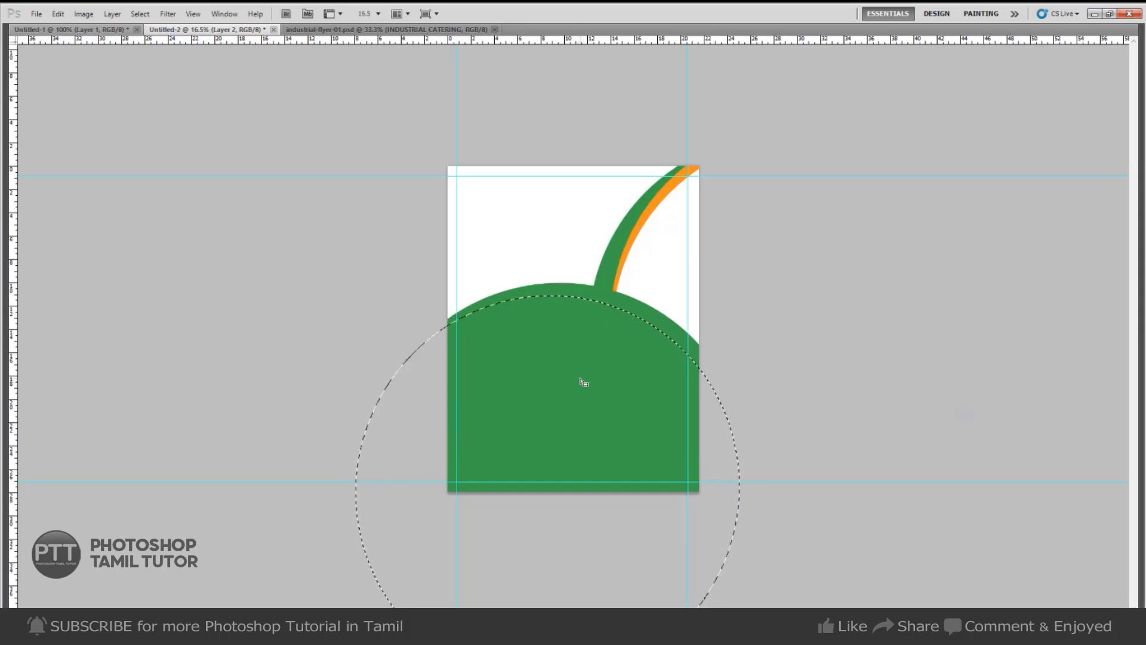
pyautogui.hotkey('ctrl', 'x')
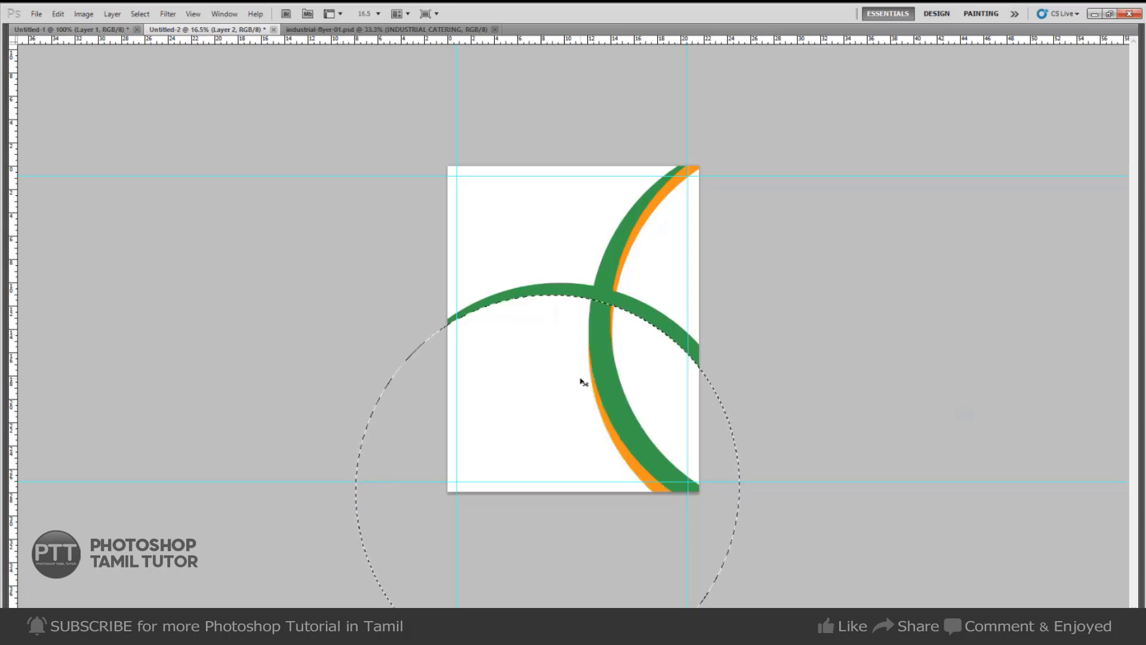
pyautogui.hotkey('ctrl', 'shift', 'n')
pyautogui.press('Return')
pyautogui.hotkey('alt', 'BackSpace')
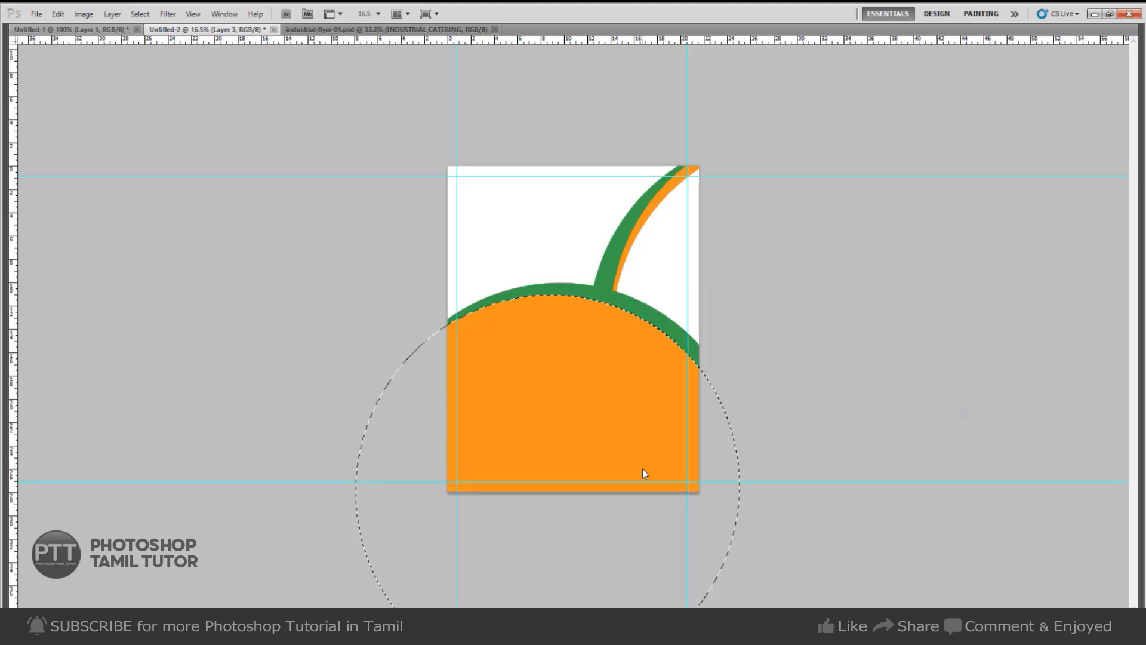
# Nudge the selection down-left and delete inside to leave a thin orange edge, then restore panels.
pyautogui.click(96, 29)
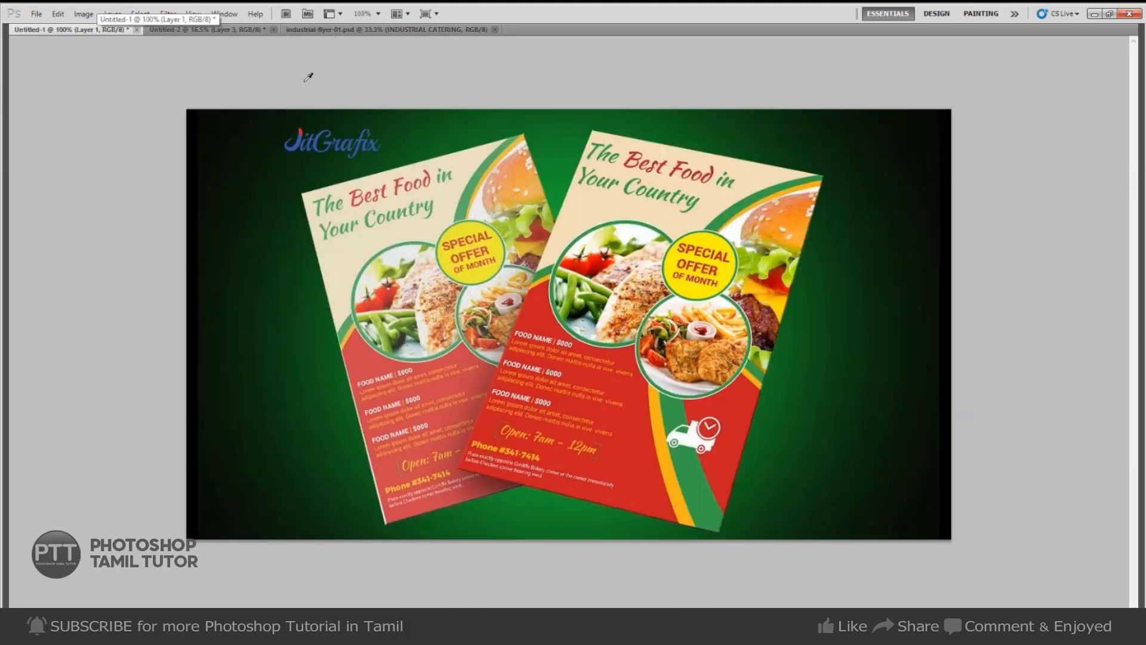
pyautogui.click(241, 30)
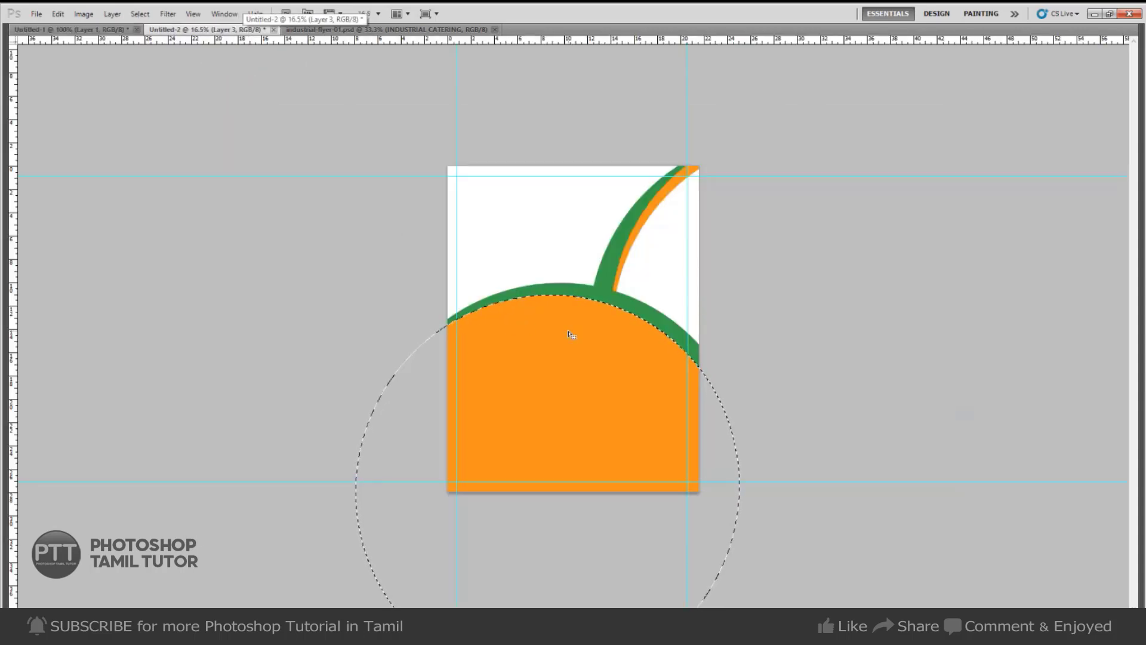
pyautogui.hotkey('shift', 'Down')
pyautogui.hotkey('shift', 'Down')
pyautogui.hotkey('shift', 'Down')
pyautogui.hotkey('shift', 'Down')
pyautogui.hotkey('shift', 'Left')
pyautogui.hotkey('shift', 'Left')
pyautogui.hotkey('shift', 'Left')
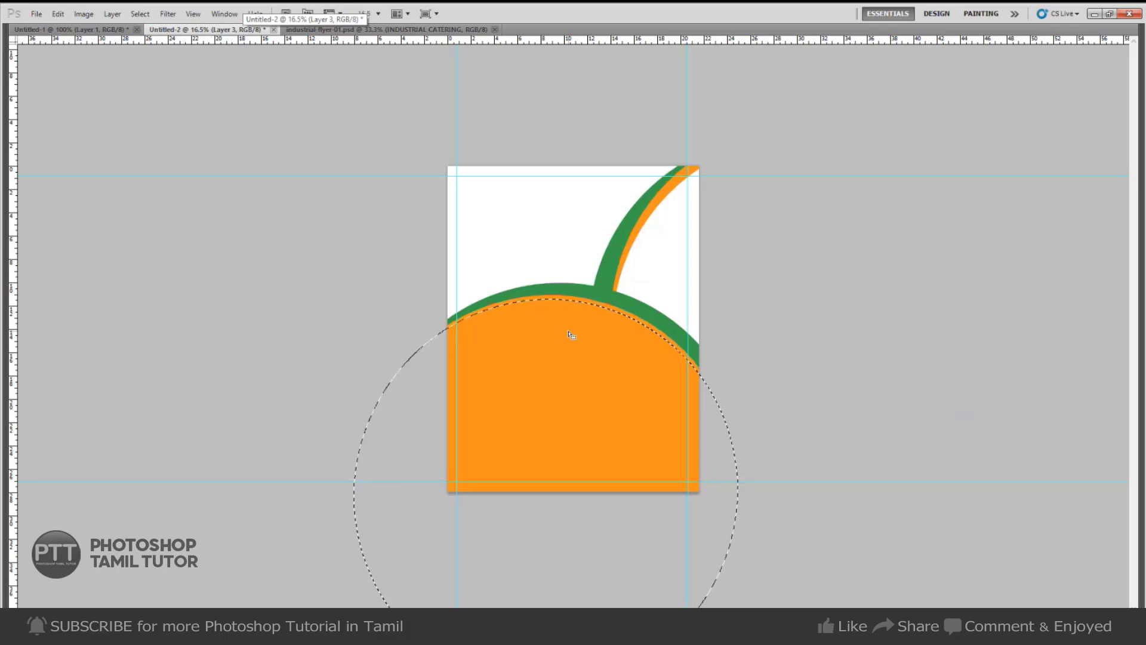
pyautogui.hotkey('shift', 'Down')
pyautogui.hotkey('shift', 'Down')
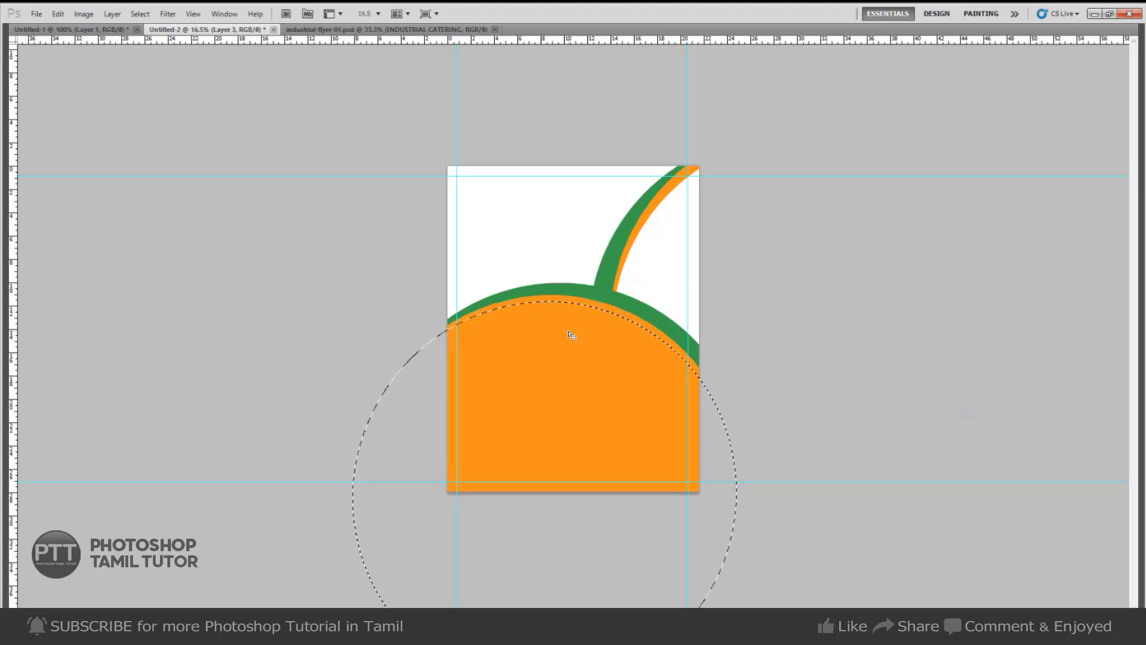
pyautogui.press('Delete')
pyautogui.hotkey('ctrl', 'd')
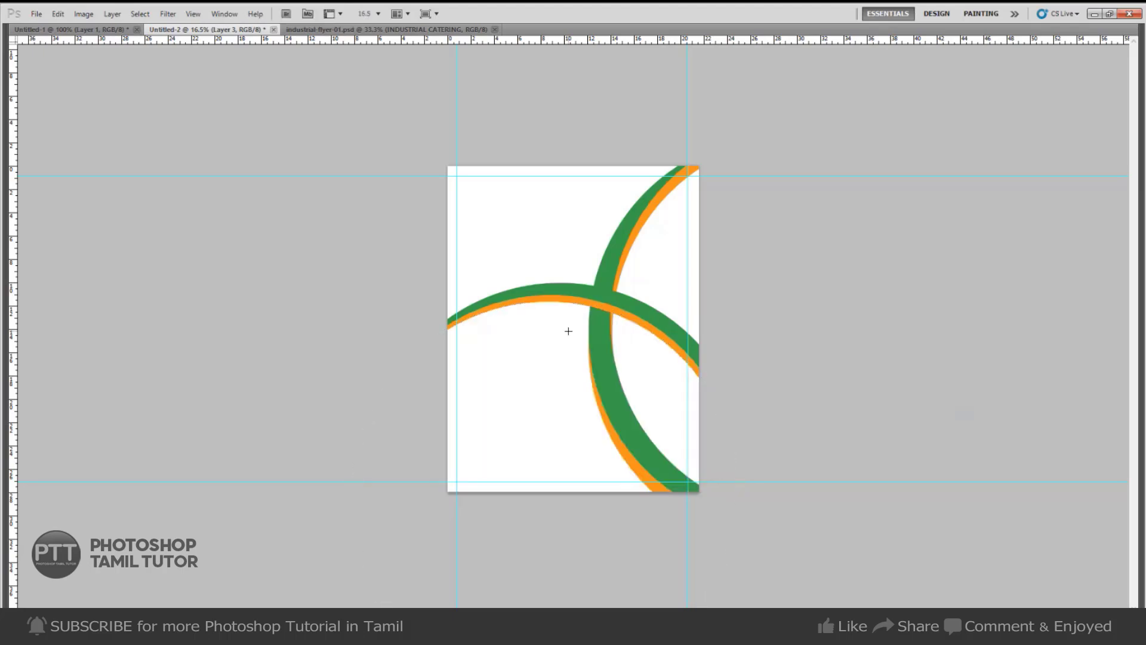
pyautogui.click(111, 31)
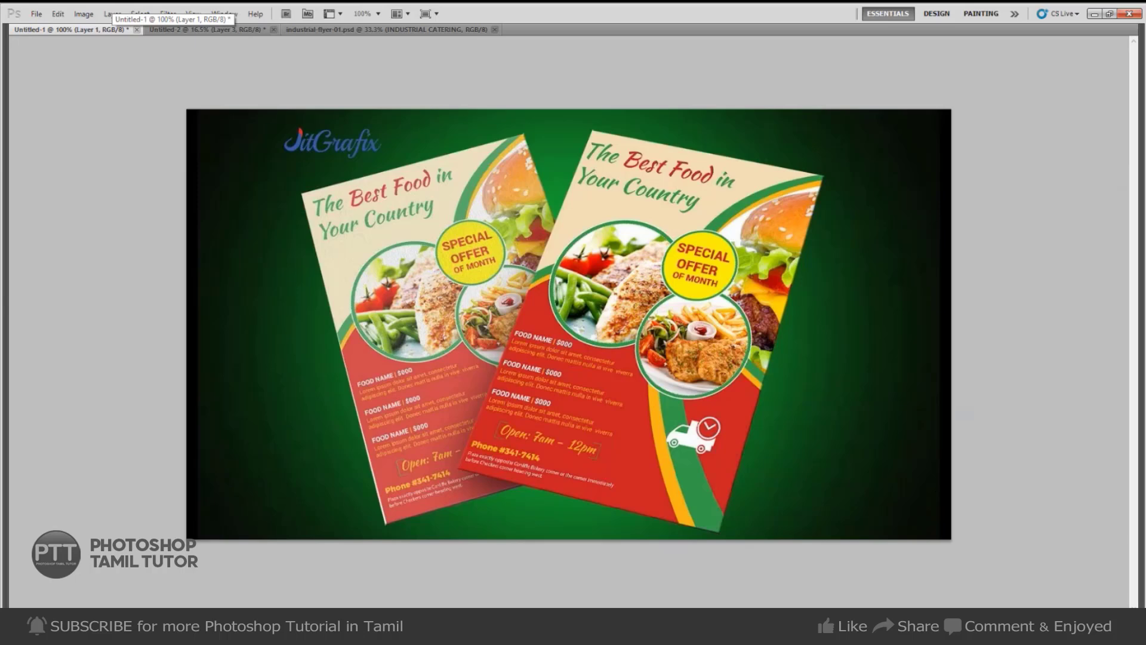
pyautogui.click(239, 29)
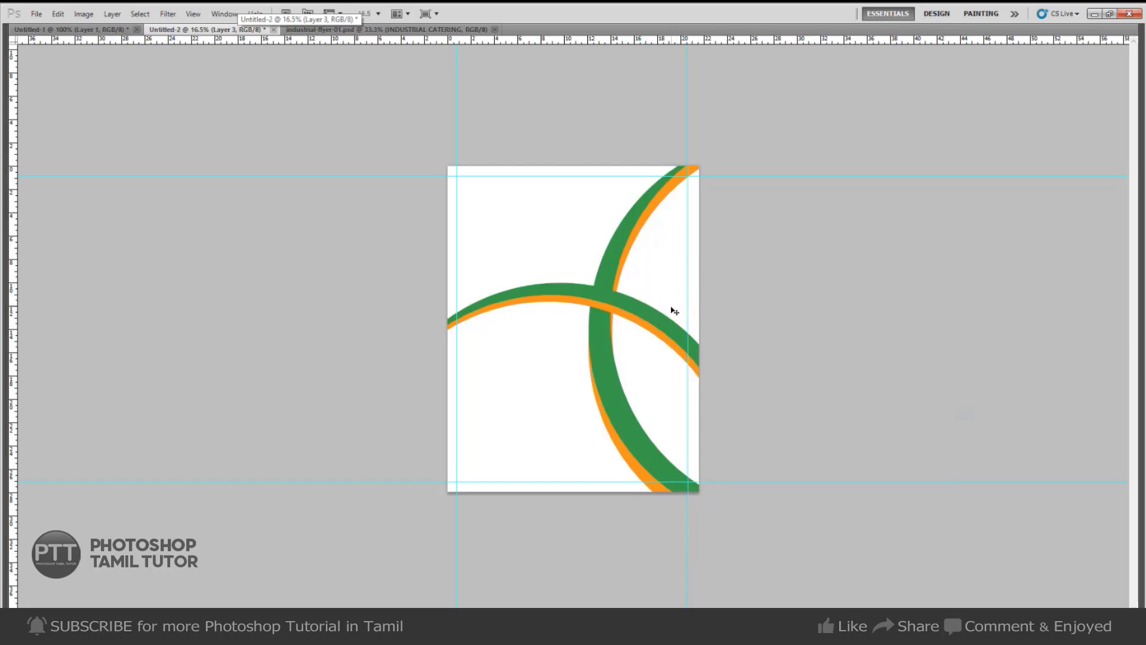
pyautogui.press('Tab')
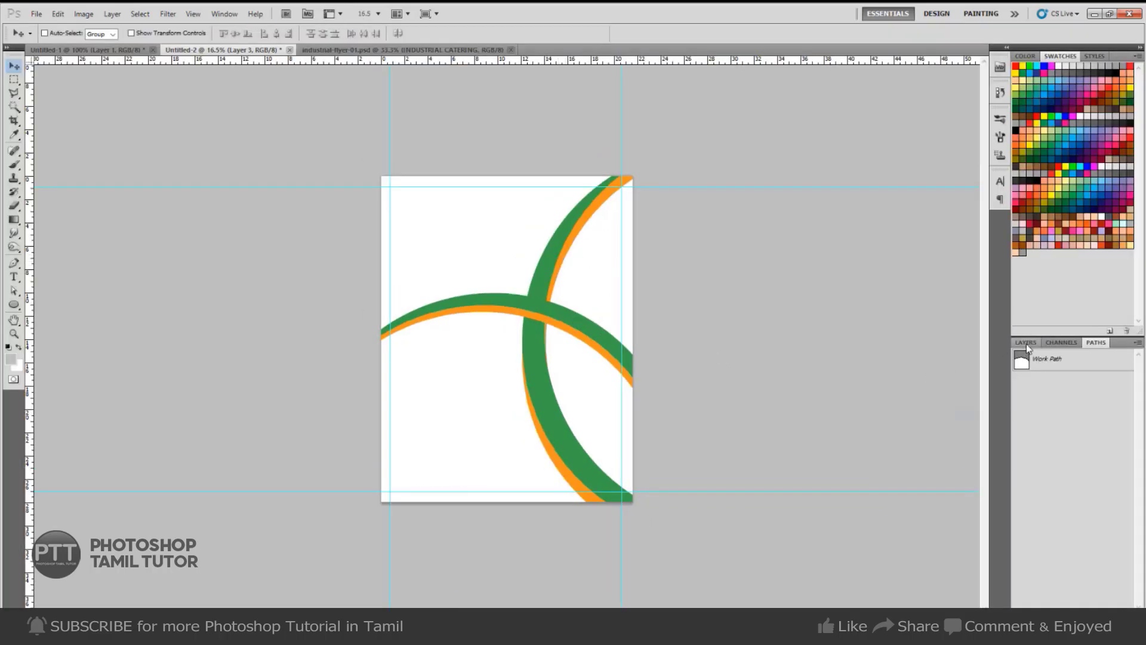
# Merge Layer 2 and Layer 3 into a single layer.
pyautogui.click(1026, 344)
pyautogui.click(1059, 413)
pyautogui.keyDown('shift'); pyautogui.click(1059, 390); pyautogui.keyUp('shift')
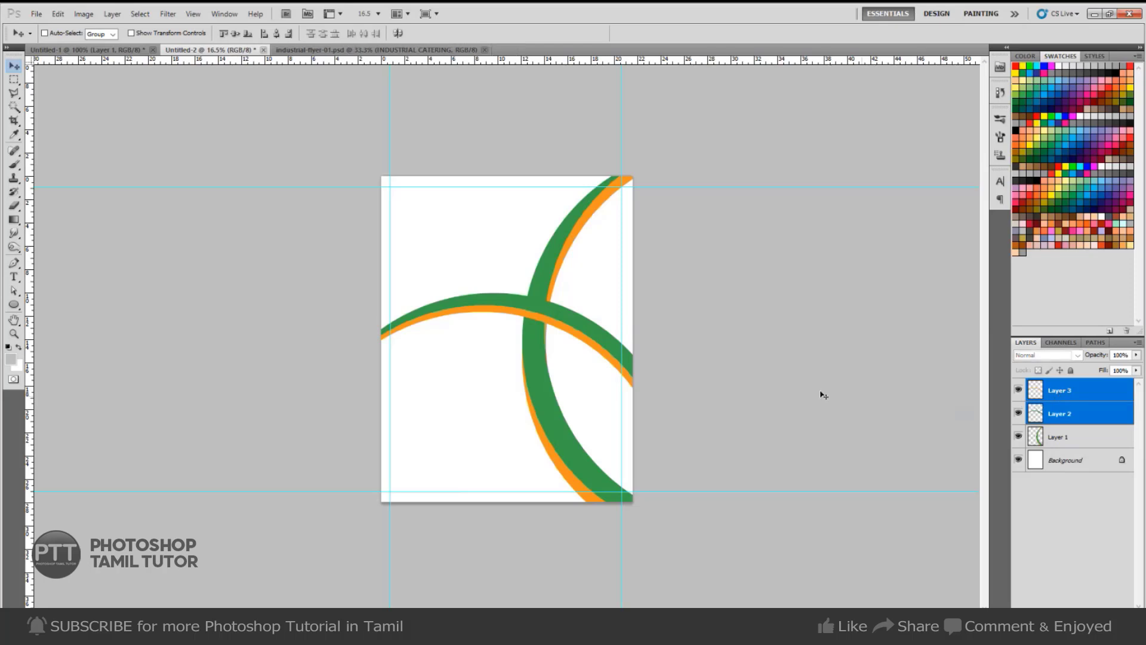
pyautogui.hotkey('ctrl', 'e')
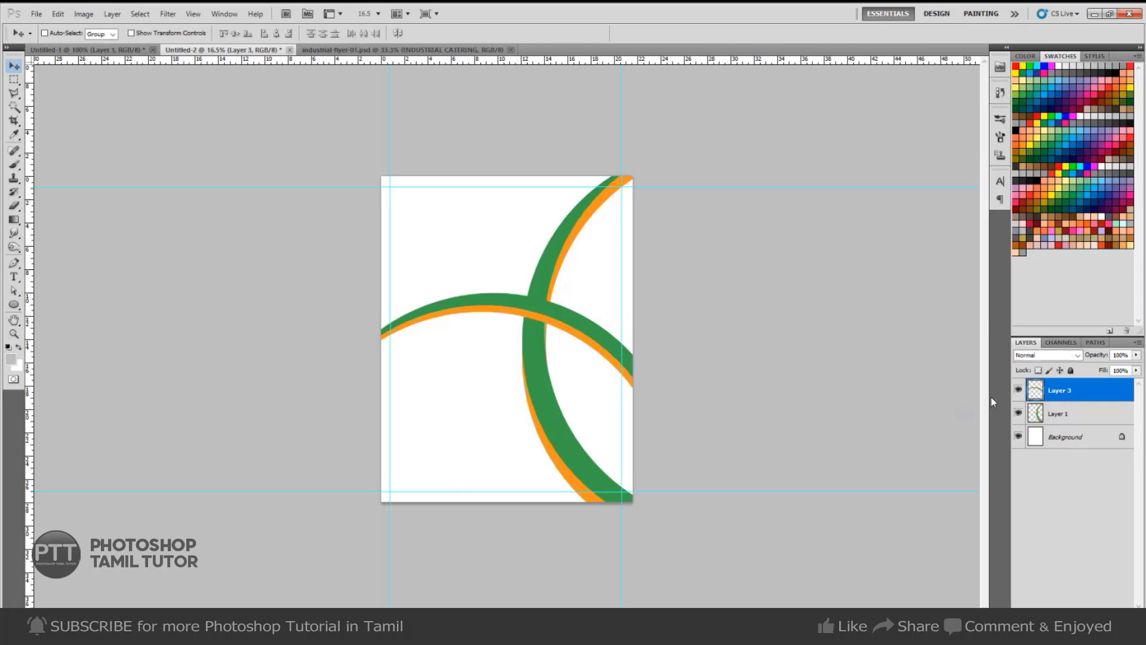
pyautogui.click(1019, 391)
pyautogui.click(1019, 391)
# Group Layer 1 and Layer 3, duplicate and merge the group, then wand-select the upper-right arc's white interior.
pyautogui.keyDown('shift'); pyautogui.click(1050, 417); pyautogui.keyUp('shift')
pyautogui.hotkey('ctrl', 'g')
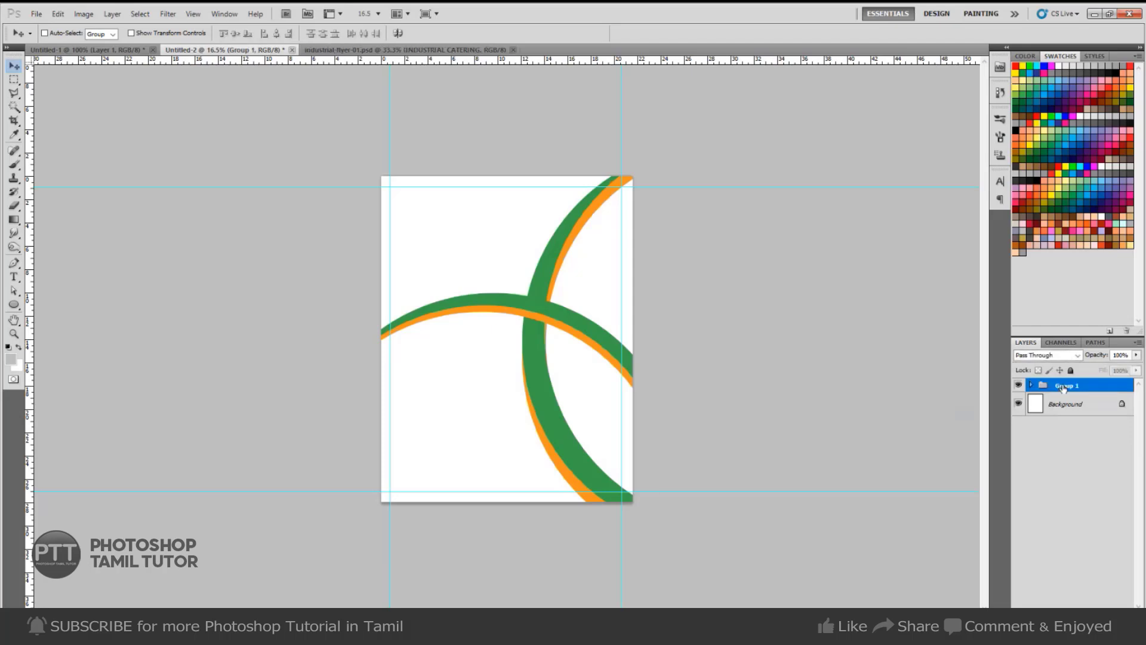
pyautogui.rightClick(1063, 389)
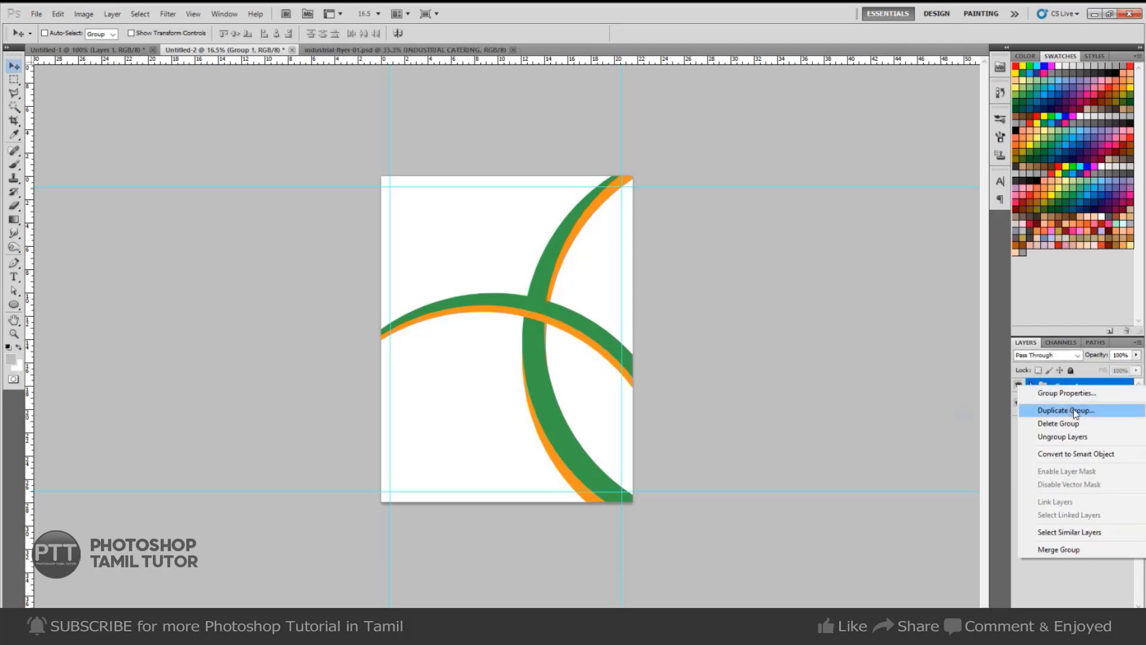
pyautogui.click(1074, 412)
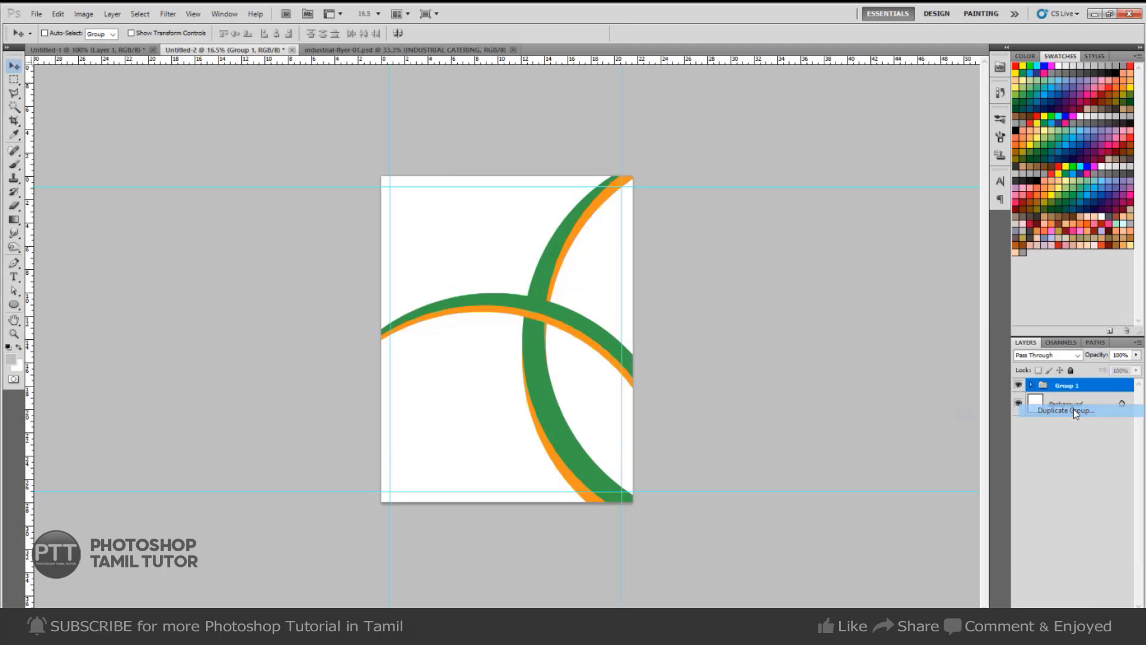
pyautogui.press('Return')
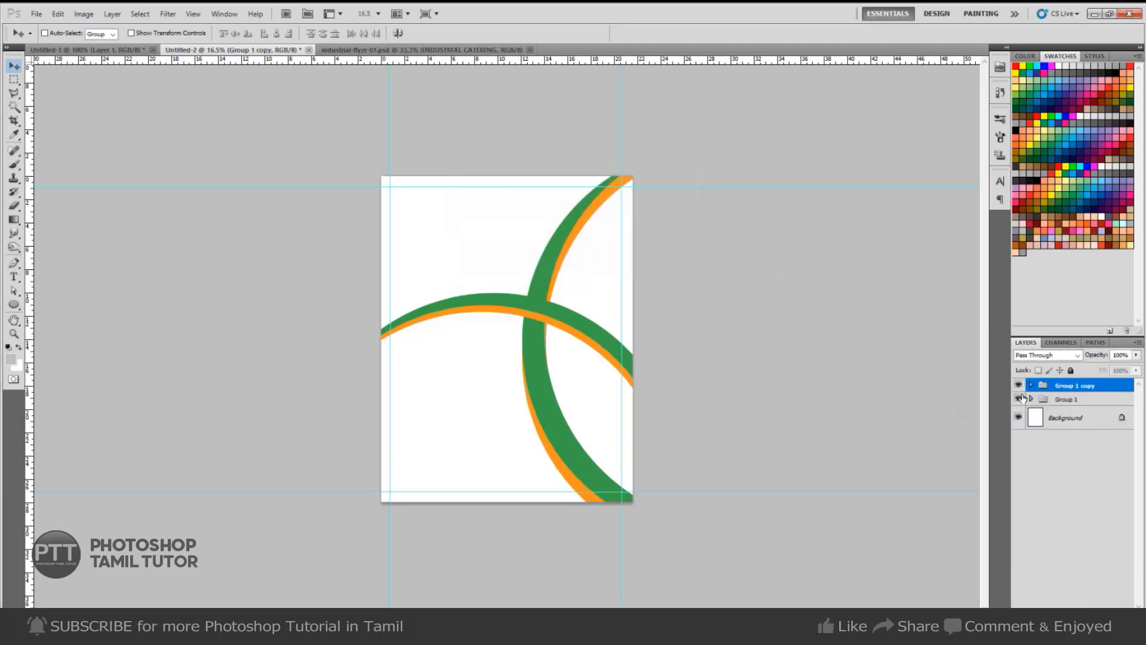
pyautogui.hotkey('ctrl', 'e')
pyautogui.press('w')
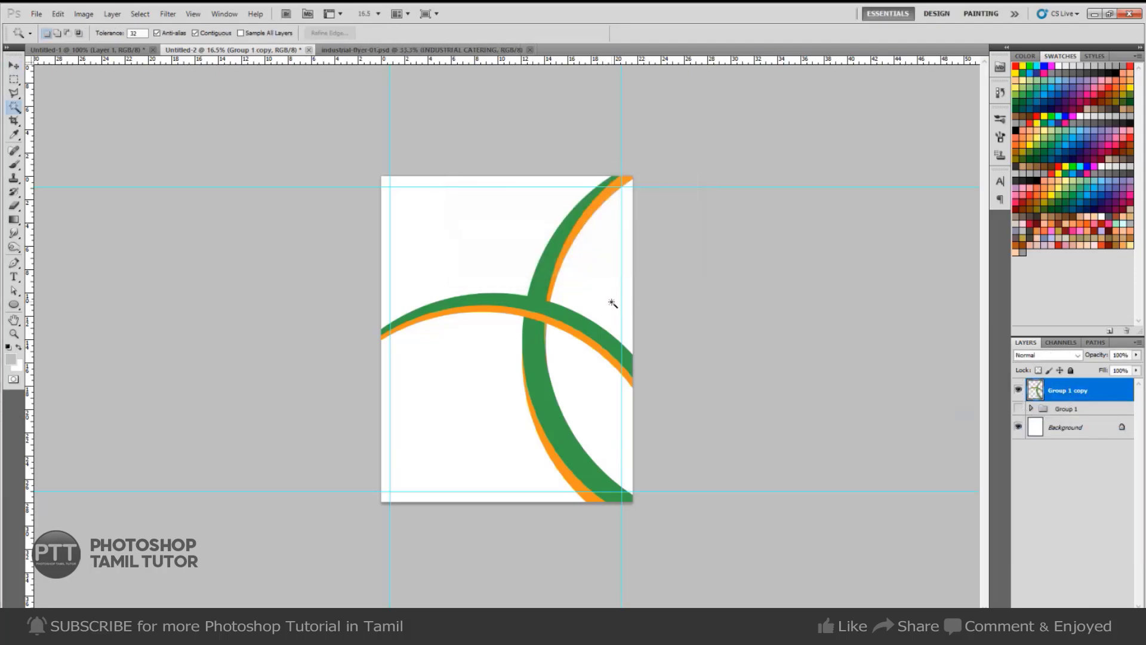
pyautogui.click(615, 306)
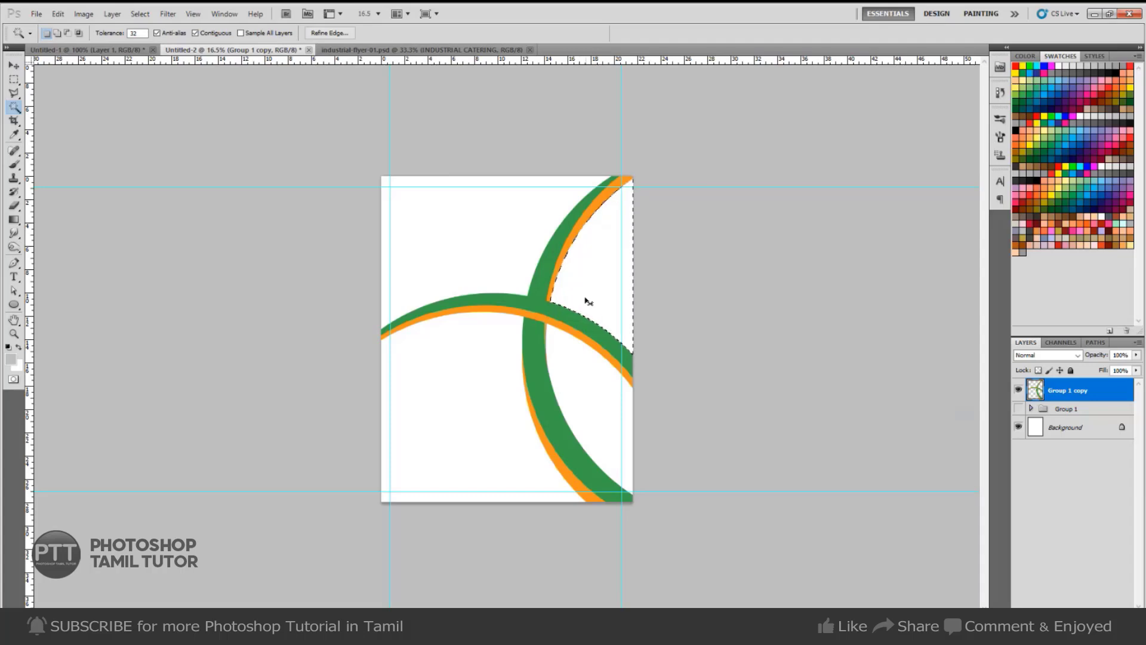
# Draw a circular ellipse path on the page's left side and load it as a selection.
pyautogui.hotkey('ctrl', 'd')
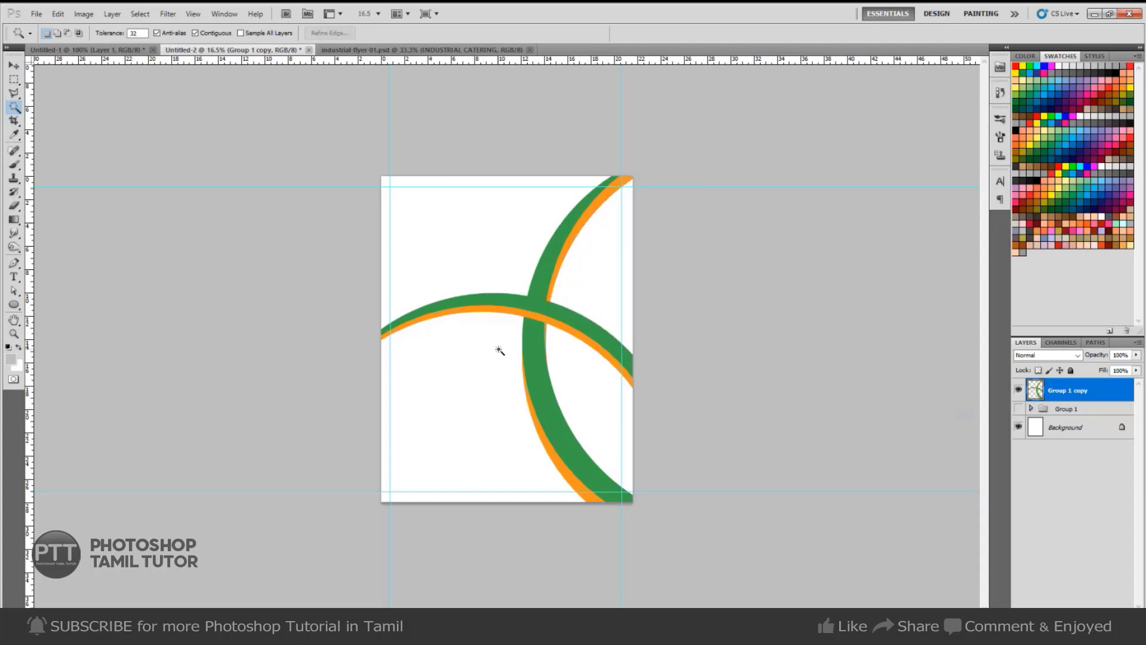
pyautogui.press('u')
pyautogui.click(114, 50)
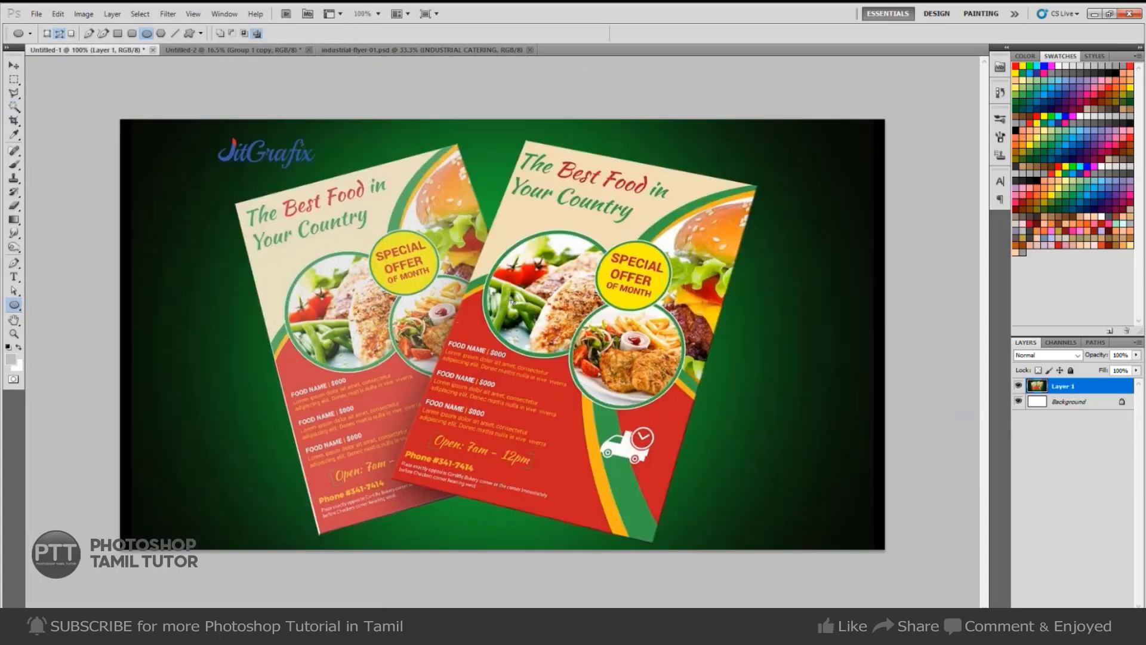
pyautogui.hotkey('ctrl', 'Tab')
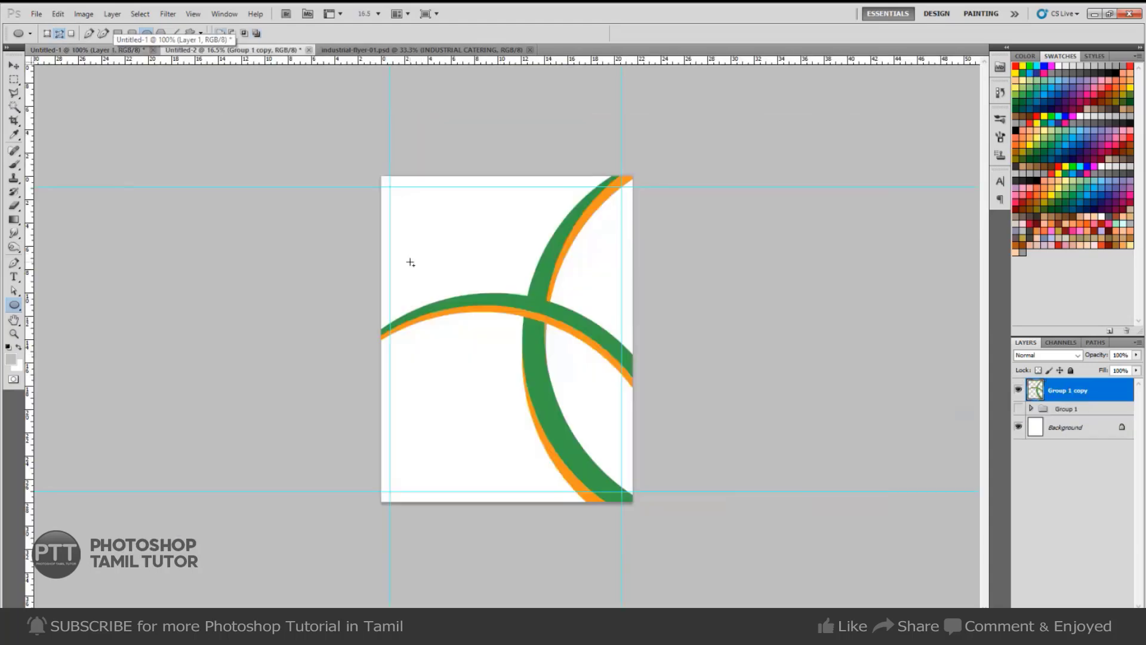
pyautogui.moveTo(397, 237); pyautogui.dragTo(529, 380)
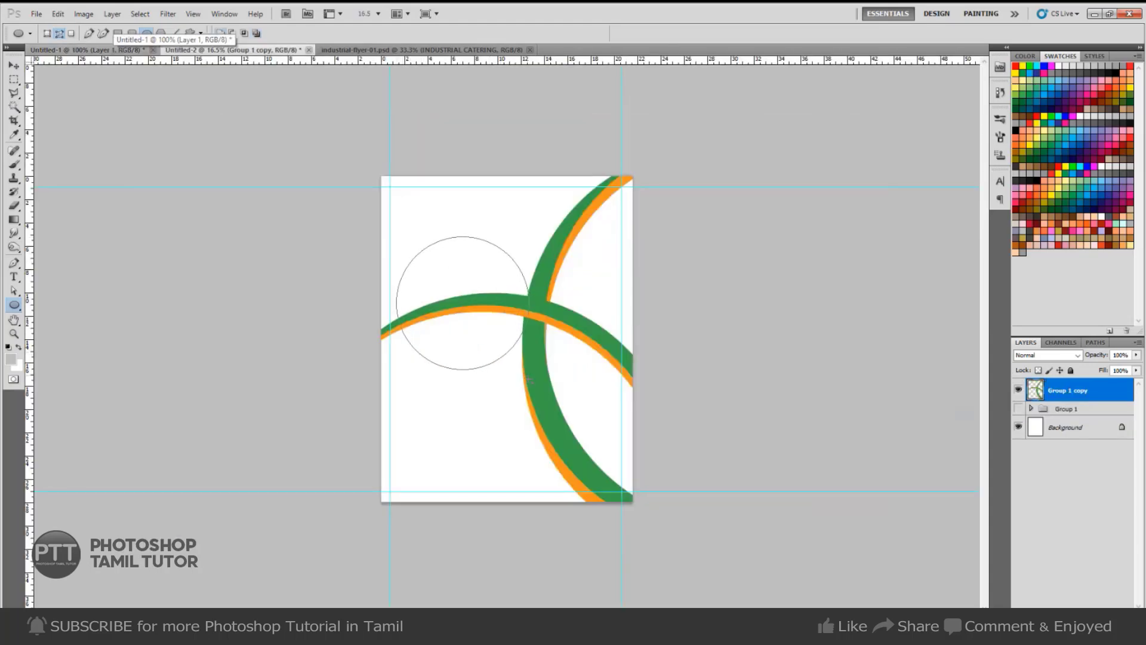
pyautogui.moveTo(544, 273); pyautogui.dragTo(623, 366)
pyautogui.hotkey('ctrl', 'z')
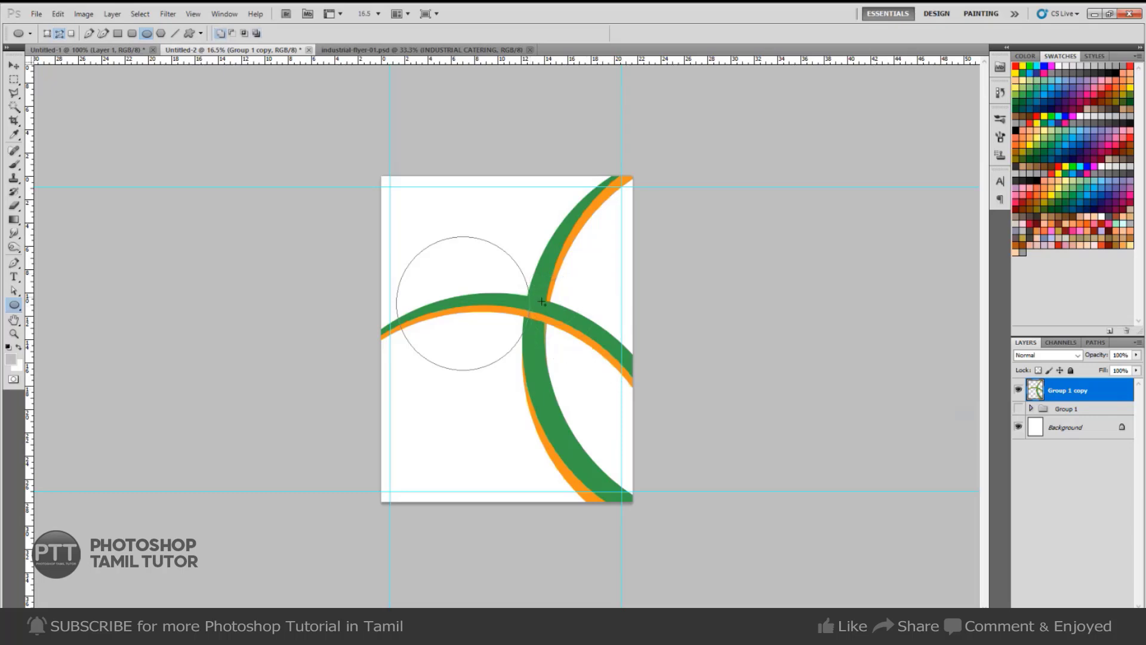
pyautogui.hotkey('ctrl', 'Return')
# Fill the circle white on a new layer, then with band green on another layer above.
pyautogui.hotkey('ctrl', 'shift', 'n')
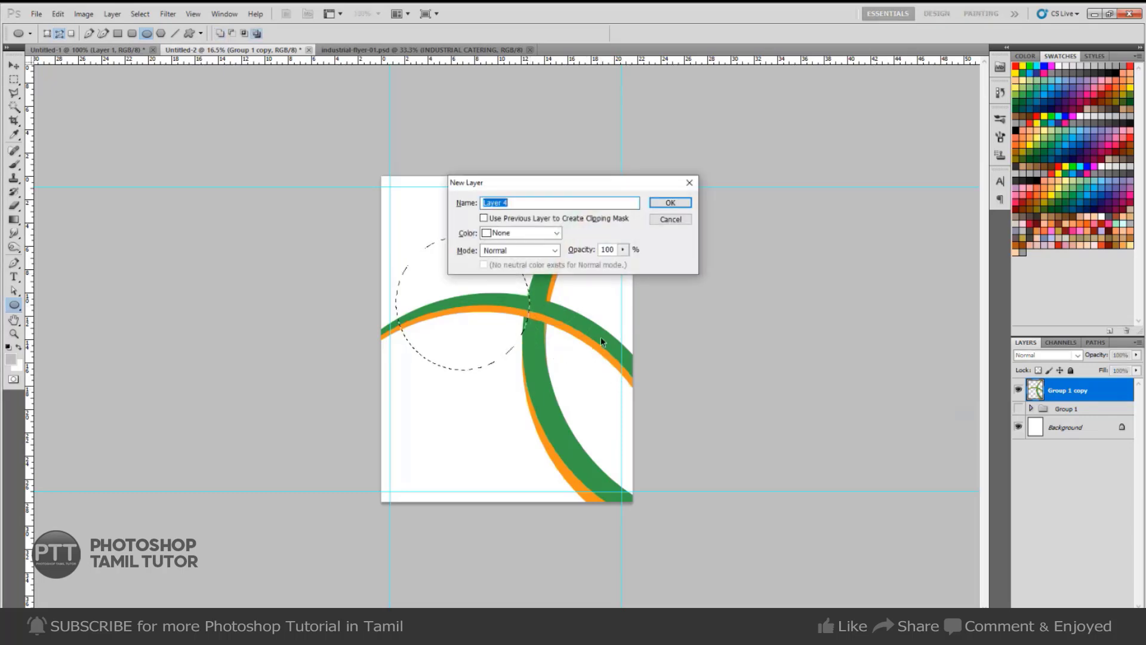
pyautogui.press('Return')
pyautogui.hotkey('ctrl', 'BackSpace')
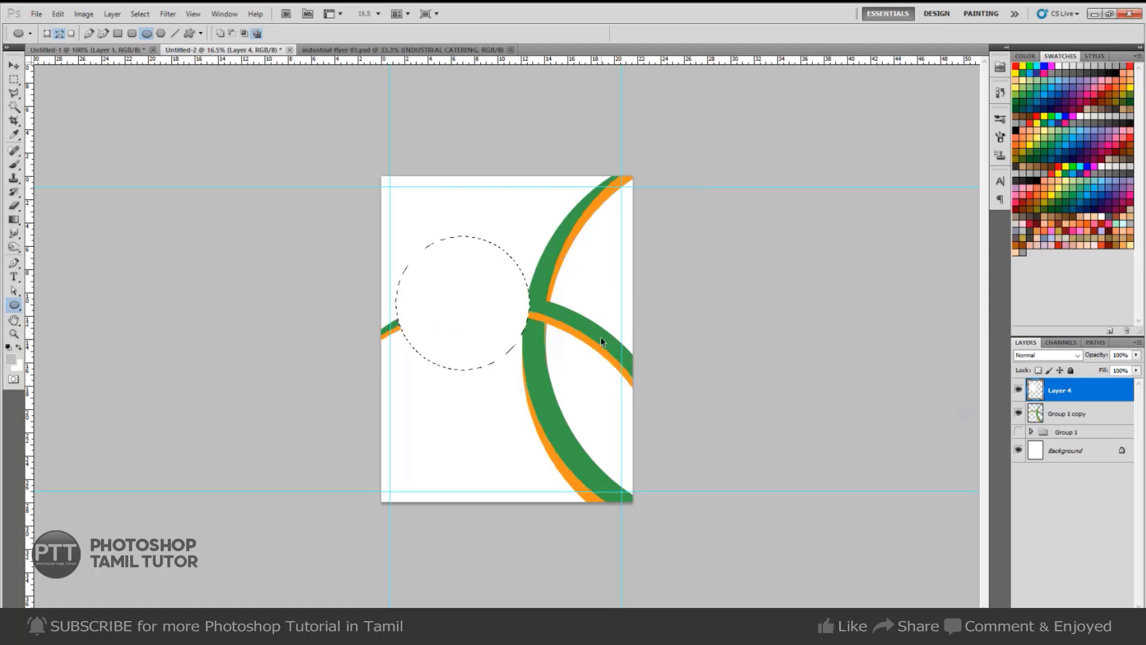
pyautogui.hotkey('ctrl', 'shift', 'n')
pyautogui.press('Return')
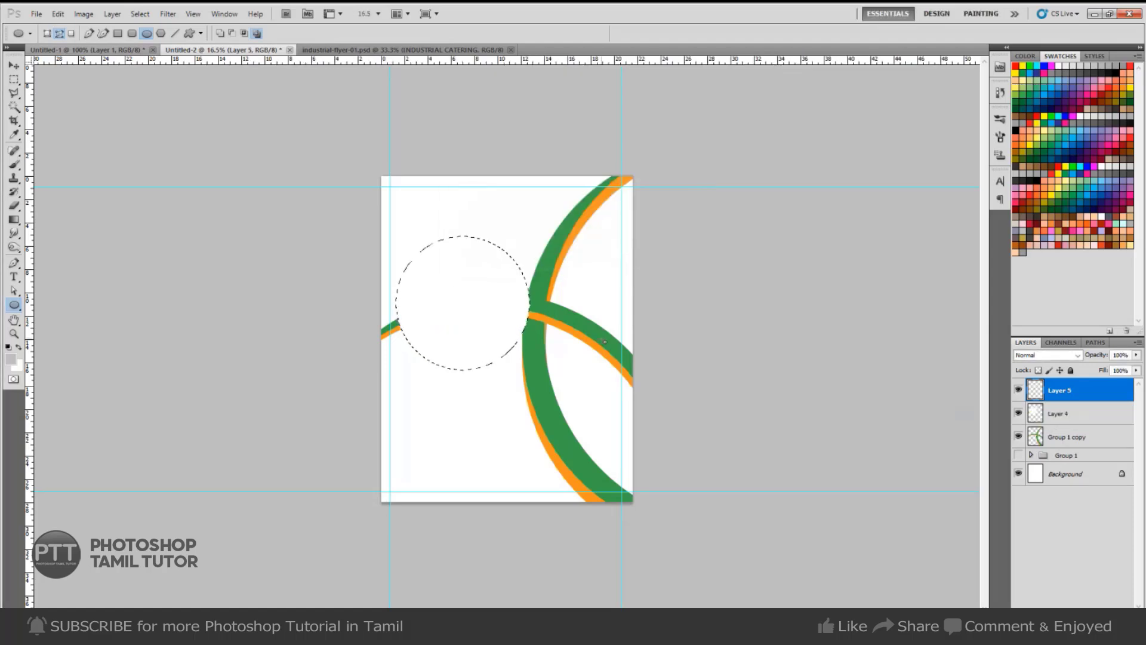
pyautogui.press('i')
pyautogui.click(540, 388)
pyautogui.hotkey('alt', 'BackSpace')
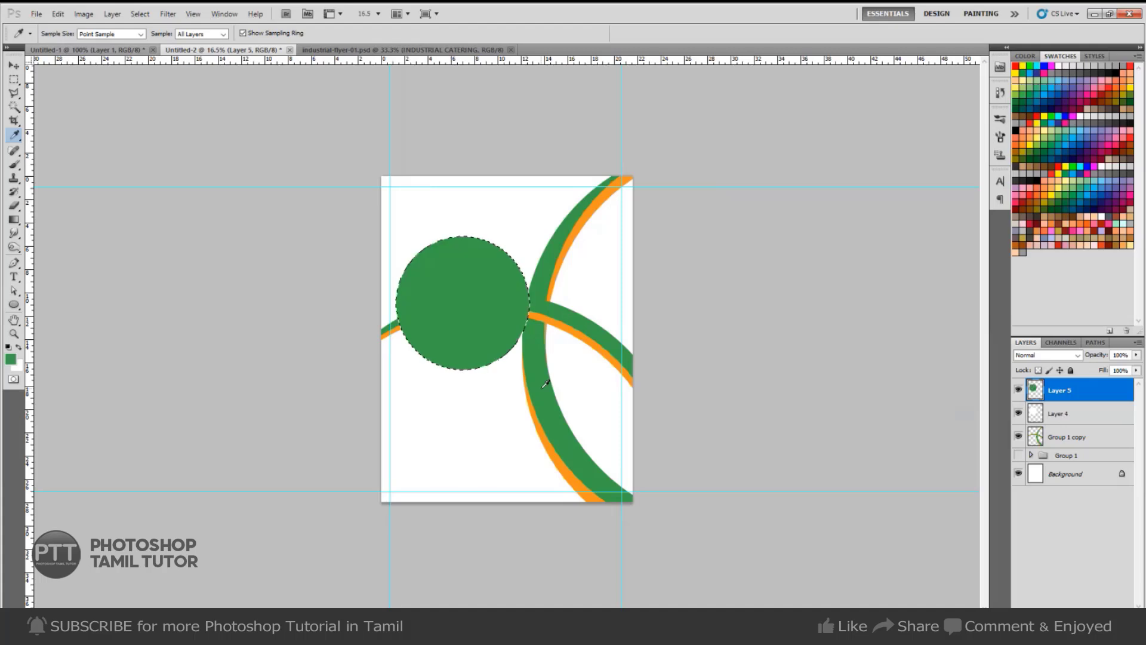
# Resize the green circle with Free Transform, shrinking it and then enlarging it slightly.
pyautogui.hotkey('ctrl', 't')
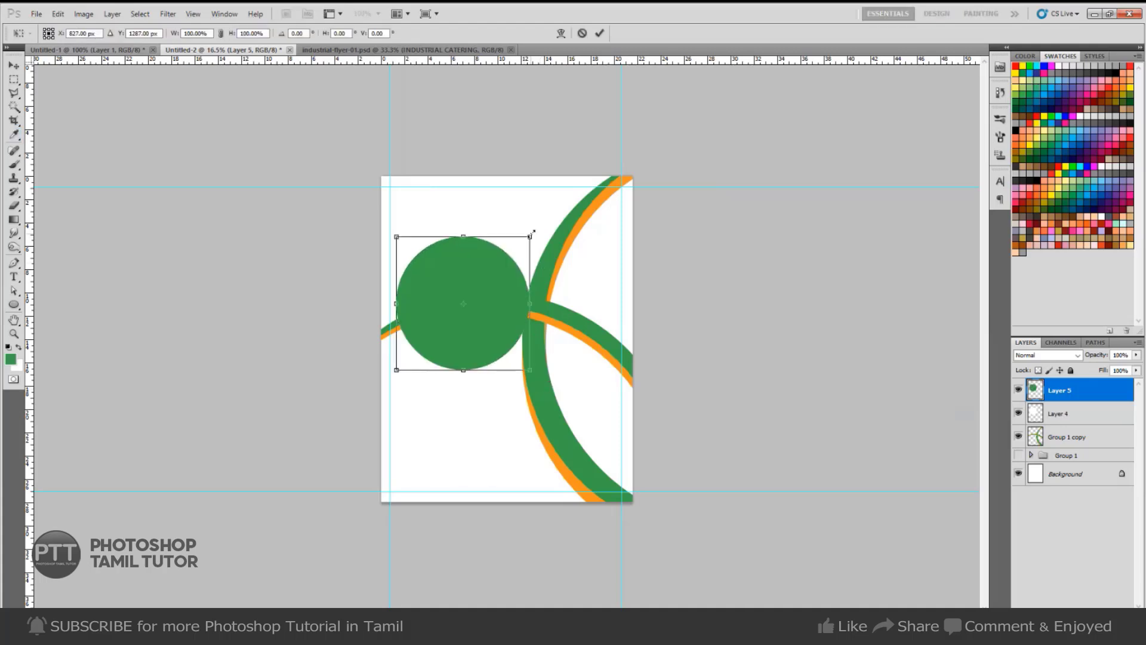
pyautogui.moveTo(531, 237); pyautogui.dragTo(524, 242)
pyautogui.press('Return')
pyautogui.press('i')
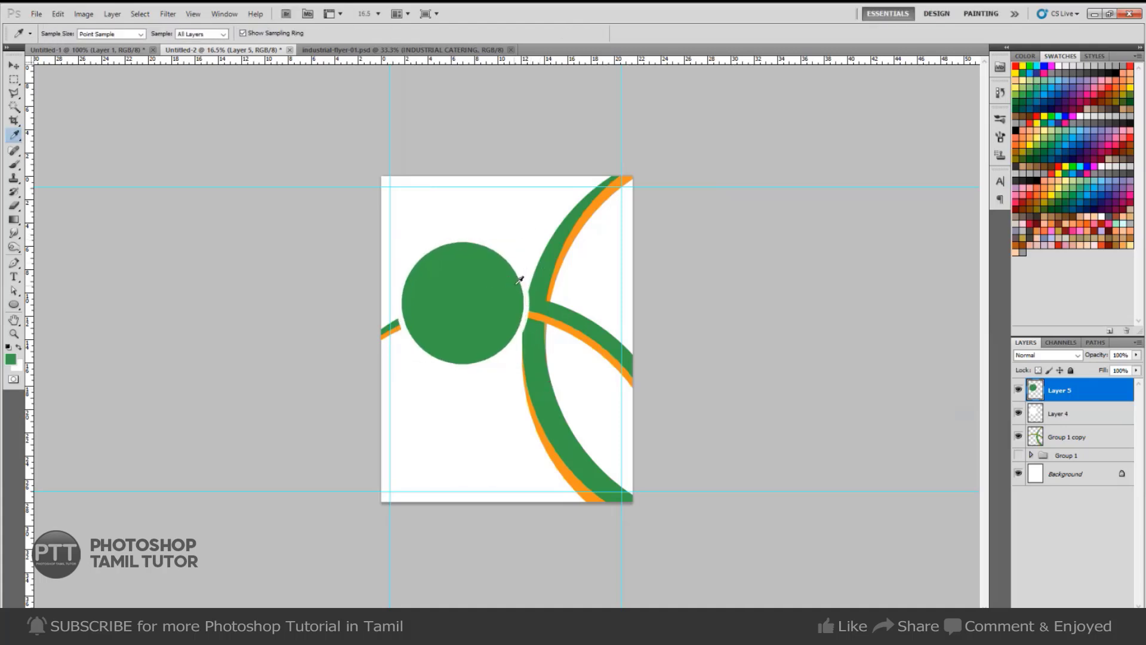
pyautogui.hotkey('ctrl', 't')
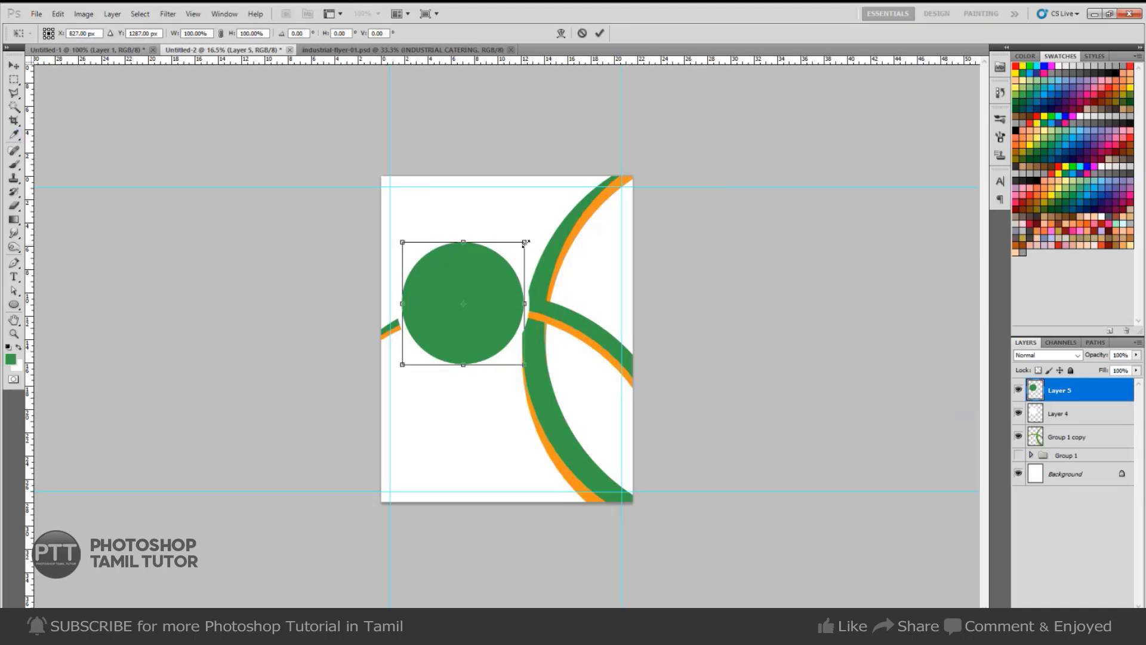
pyautogui.moveTo(525, 243); pyautogui.dragTo(528, 241)
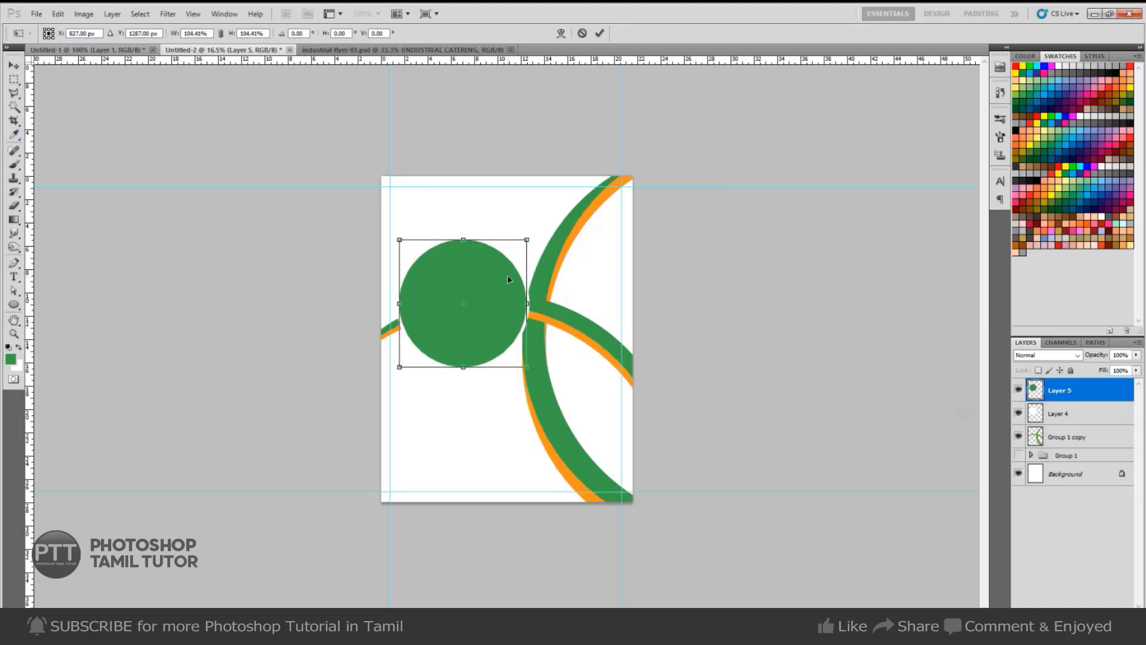
pyautogui.press('Return')
pyautogui.press('i')
# Sample the reference flyer's beige as the foreground colour.
pyautogui.click(103, 51)
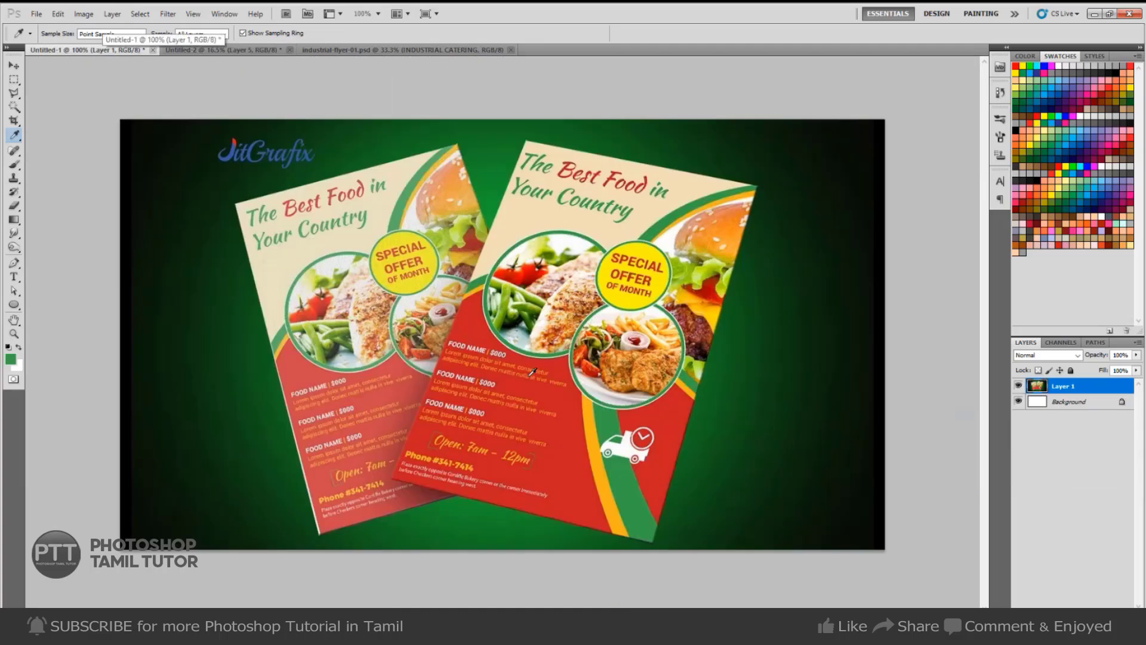
pyautogui.click(369, 236)
pyautogui.hotkey('ctrl', 'Tab')
pyautogui.press('v')
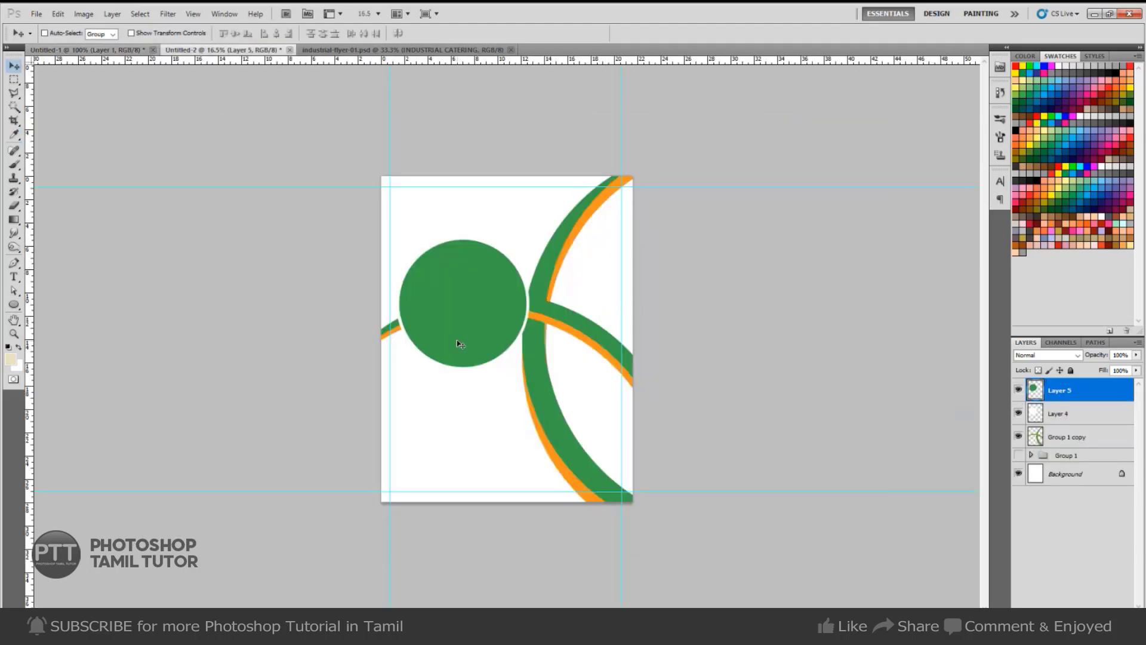
pyautogui.press('p')
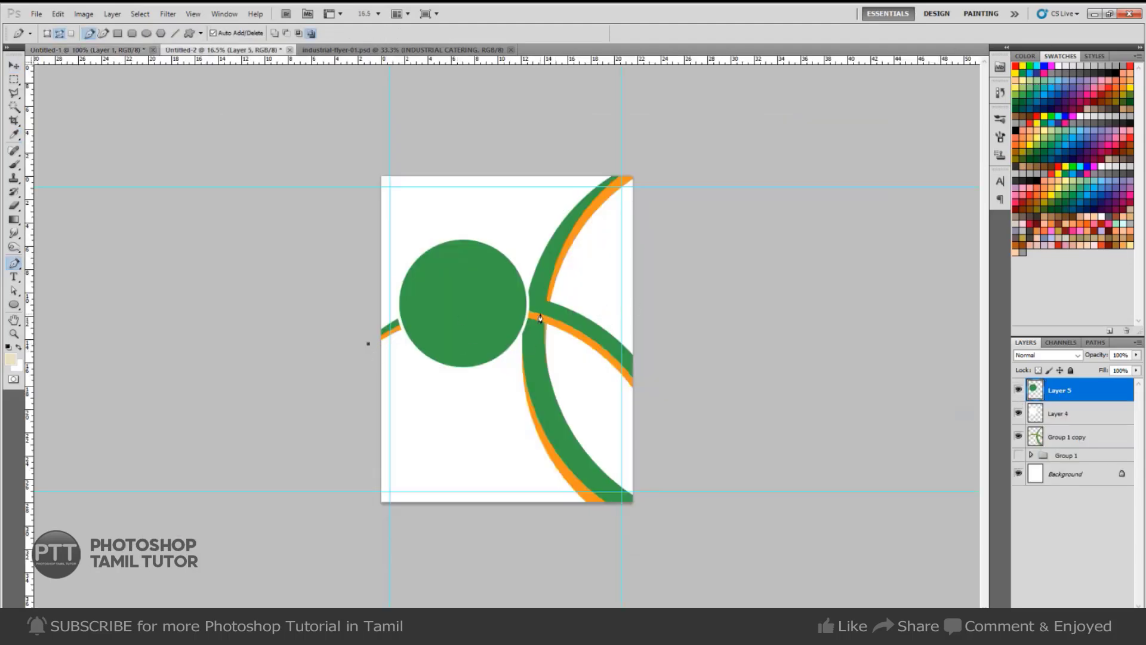
# Close the curved path, fill it beige on a new layer, and send it behind the green shapes.
pyautogui.moveTo(667, 327); pyautogui.dragTo(684, 339)
pyautogui.moveTo(540, 255); pyautogui.dragTo(538, 260)
pyautogui.click(649, 125)
pyautogui.moveTo(292, 154); pyautogui.dragTo(276, 158)
pyautogui.click(249, 168)
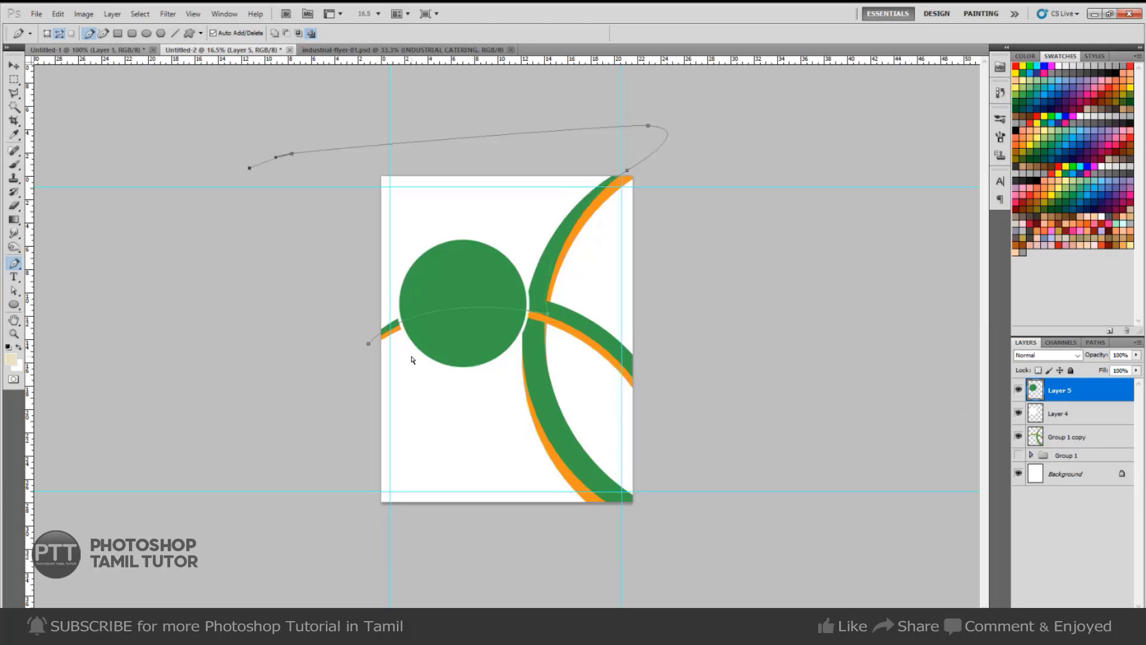
pyautogui.hotkey('ctrl', 'Return')
pyautogui.hotkey('ctrl', 'shift', 'n')
pyautogui.press('Return')
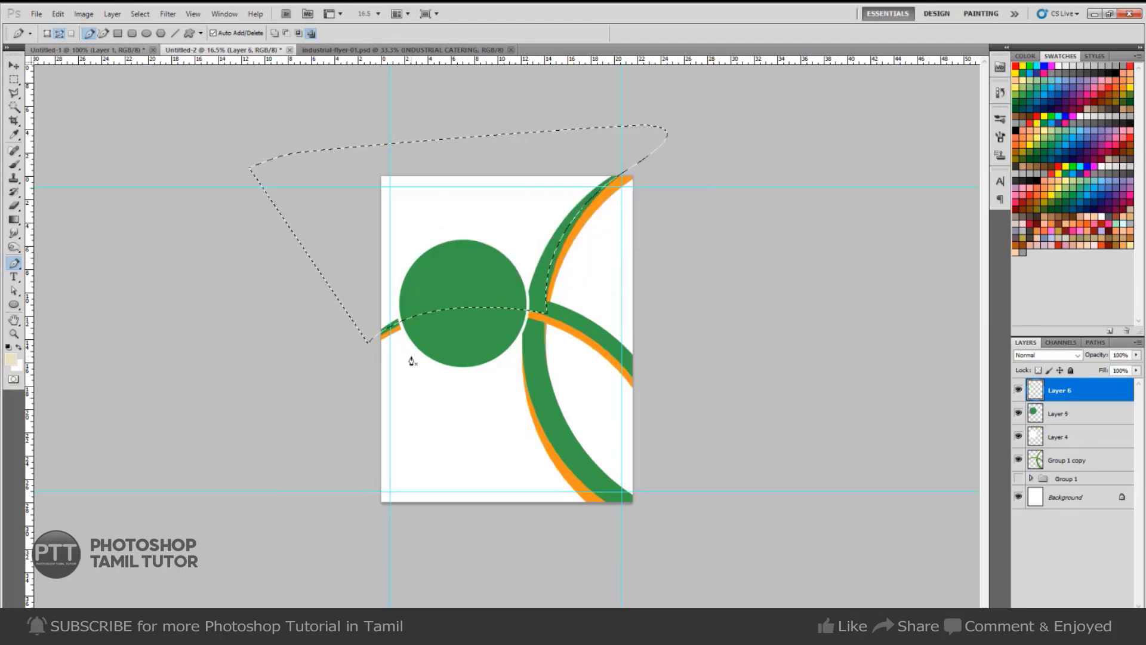
pyautogui.hotkey('alt', 'BackSpace')
pyautogui.hotkey('ctrl', 'd')
pyautogui.hotkey('ctrl', '[')
pyautogui.hotkey('ctrl', '[')
pyautogui.hotkey('ctrl', '[')
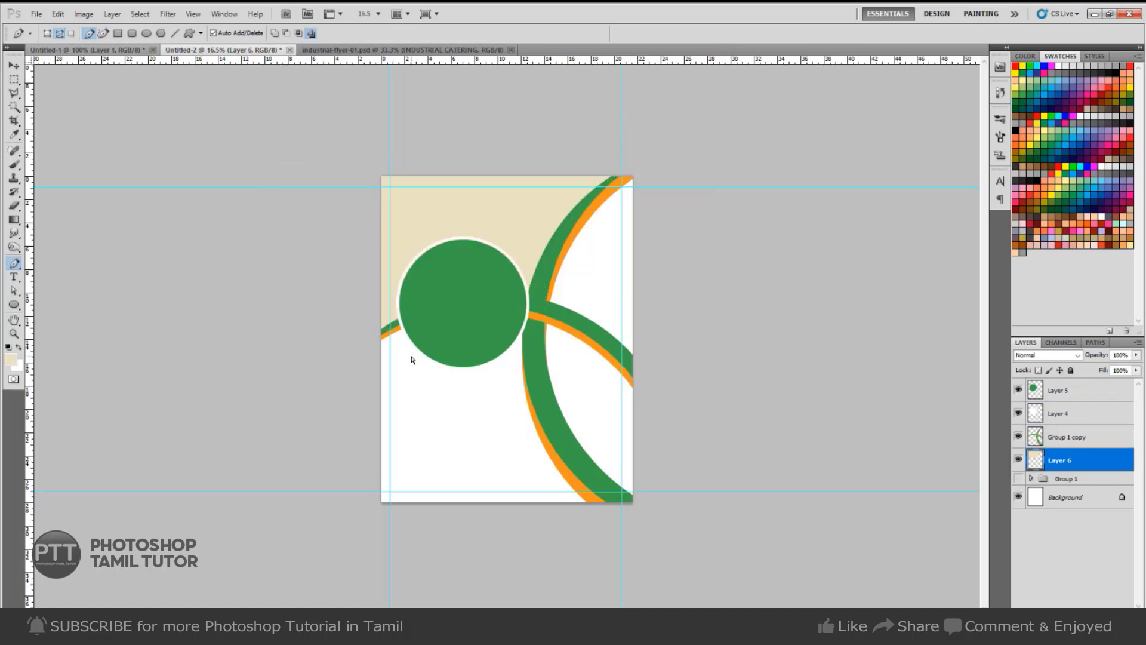
# Compare the flyer design against the reference food flyer mockup.
pyautogui.press('v')
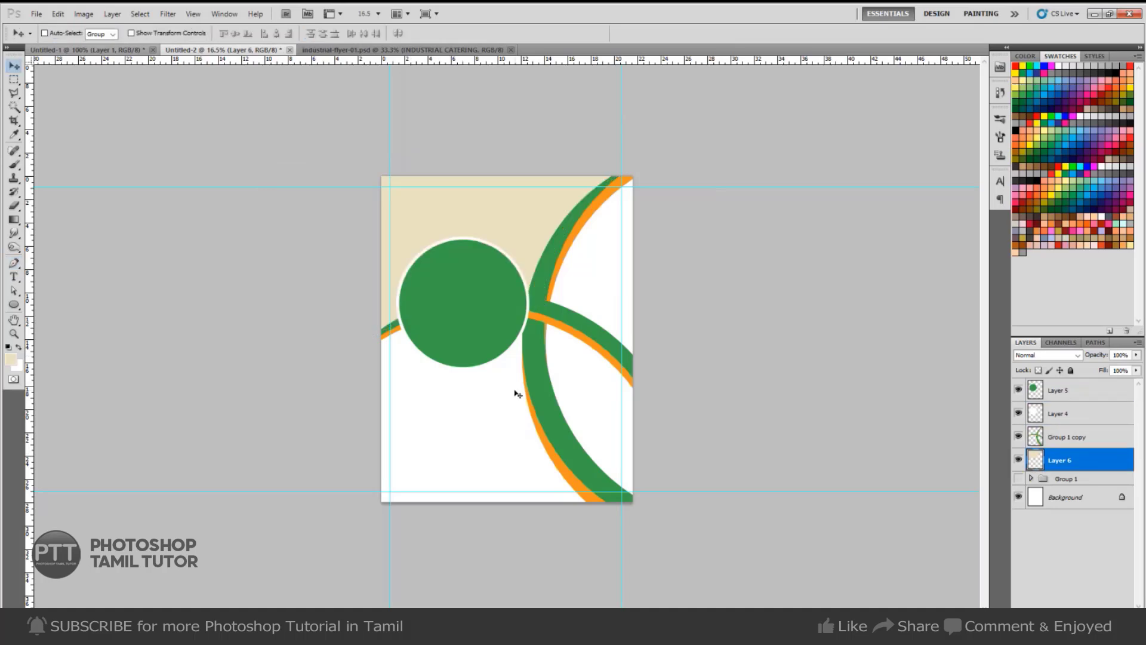
pyautogui.press('p')
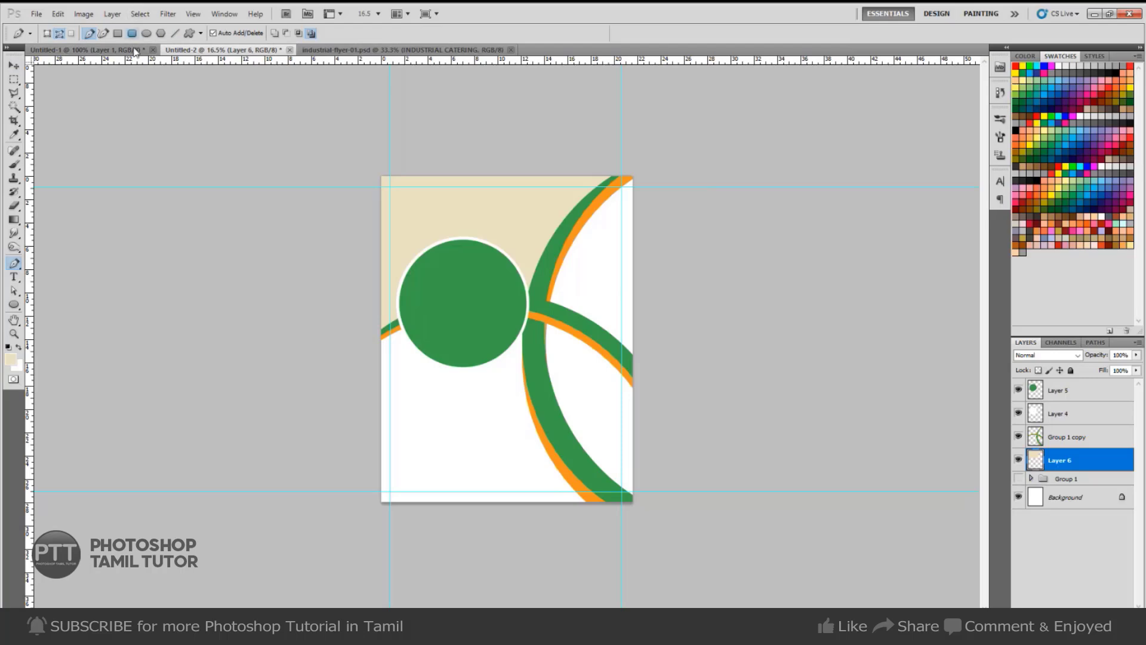
pyautogui.click(130, 50)
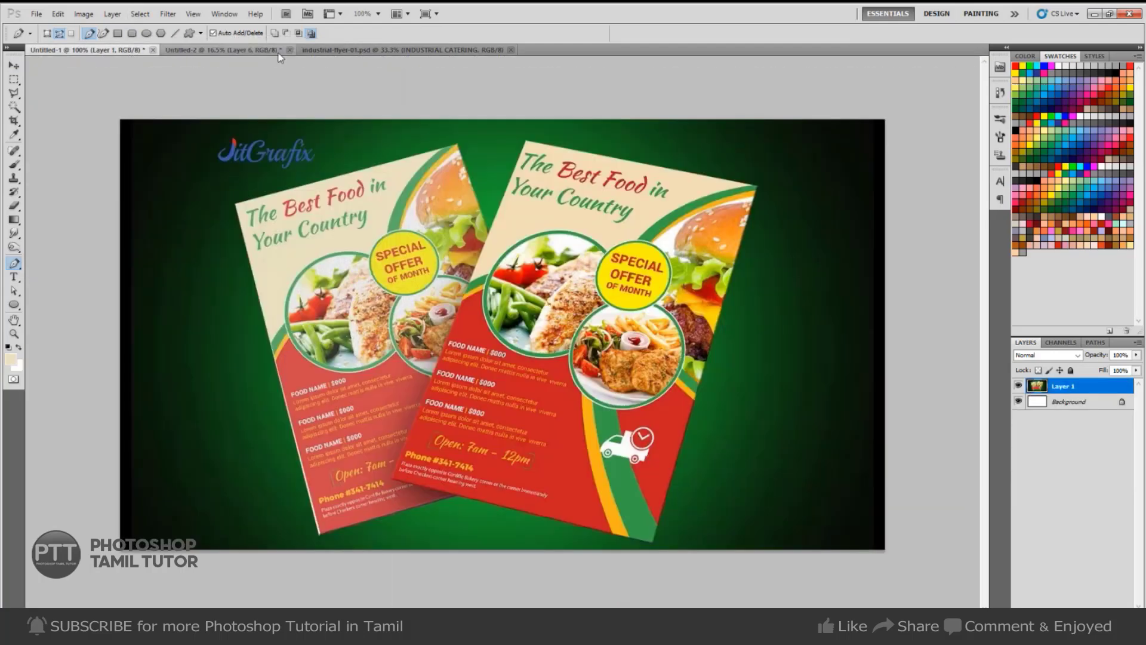
pyautogui.click(262, 50)
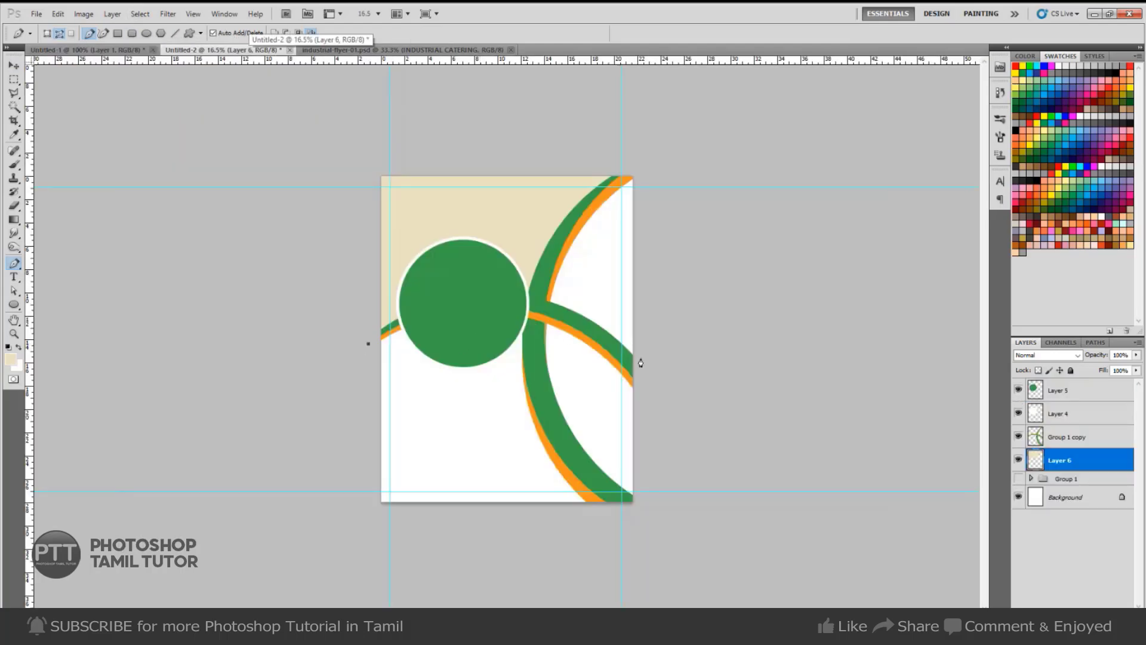
# Outline the page bottom below the curves and fill it with the reference flyer's red on a new layer.
pyautogui.moveTo(658, 406); pyautogui.dragTo(759, 581)
pyautogui.moveTo(673, 576); pyautogui.dragTo(637, 575)
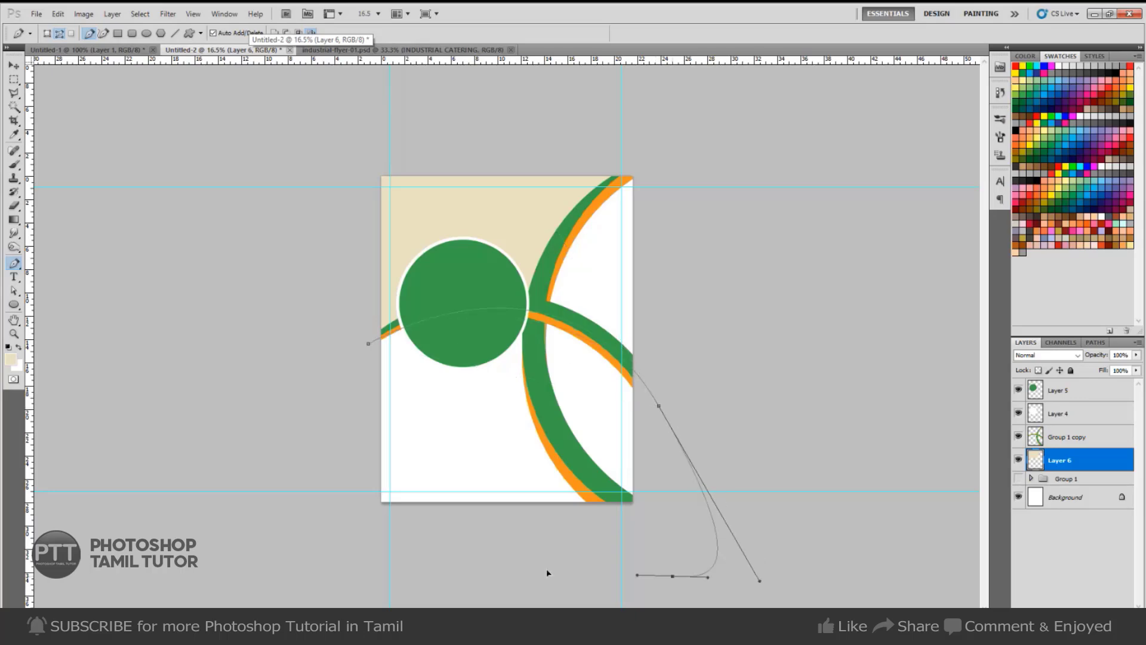
pyautogui.click(441, 560)
pyautogui.moveTo(334, 493); pyautogui.dragTo(316, 439)
pyautogui.click(368, 344)
pyautogui.hotkey('ctrl', 'Return')
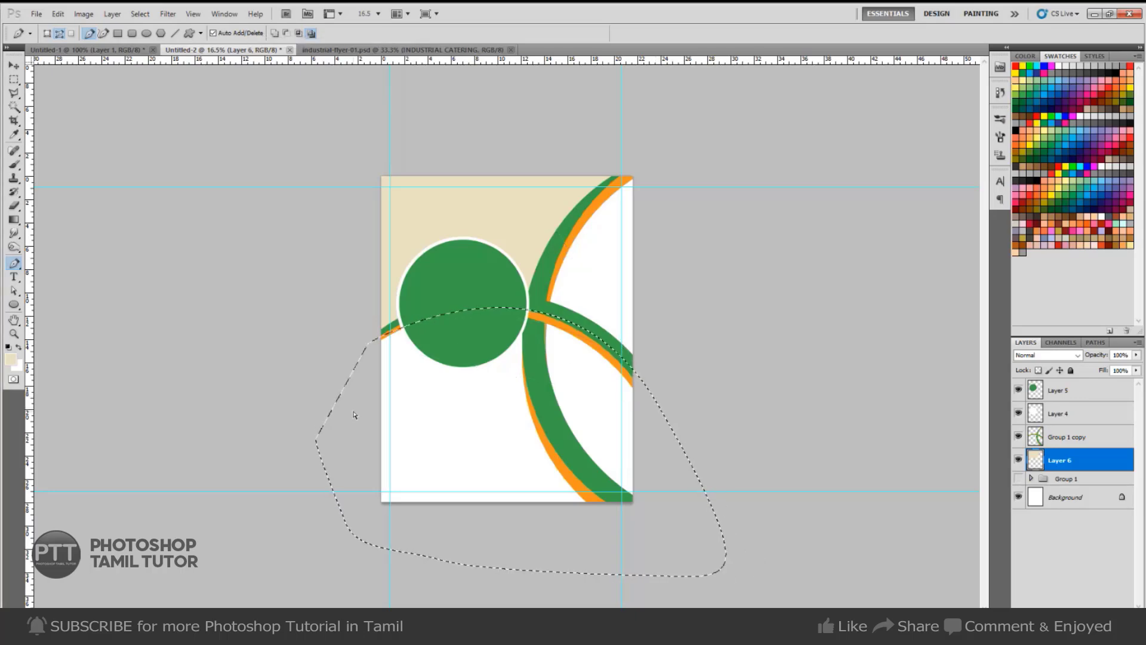
pyautogui.hotkey('ctrl', 'shift', 'n')
pyautogui.press('Return')
pyautogui.press('i')
pyautogui.hotkey('ctrl', 'Tab')
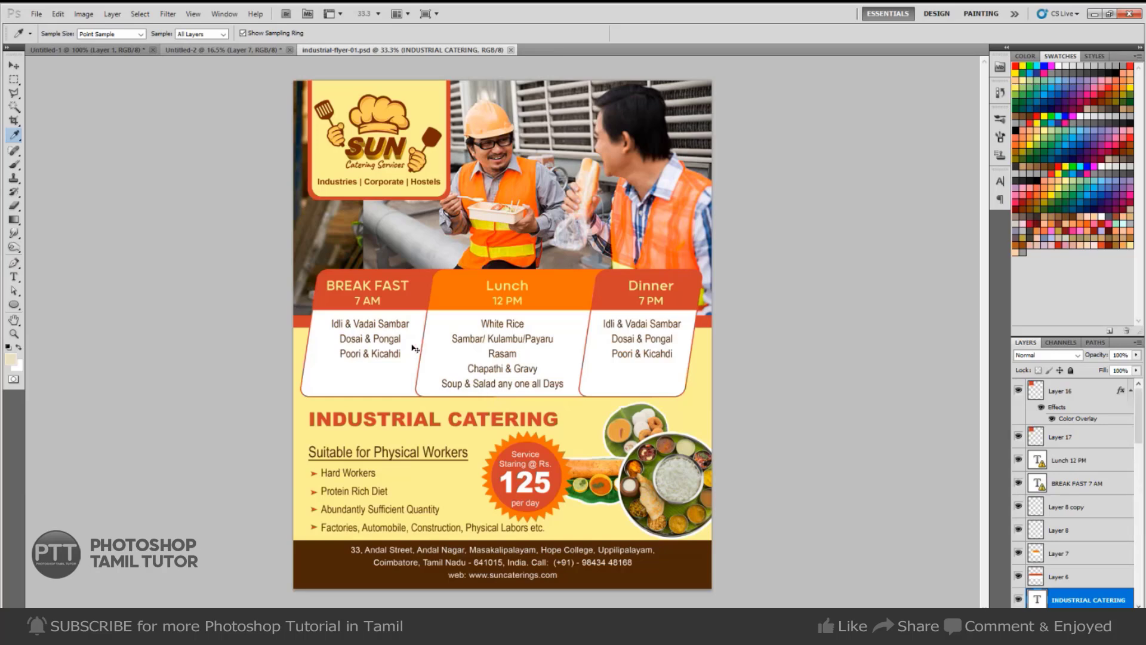
pyautogui.hotkey('ctrl', 'Tab')
pyautogui.hotkey('ctrl', 'Tab')
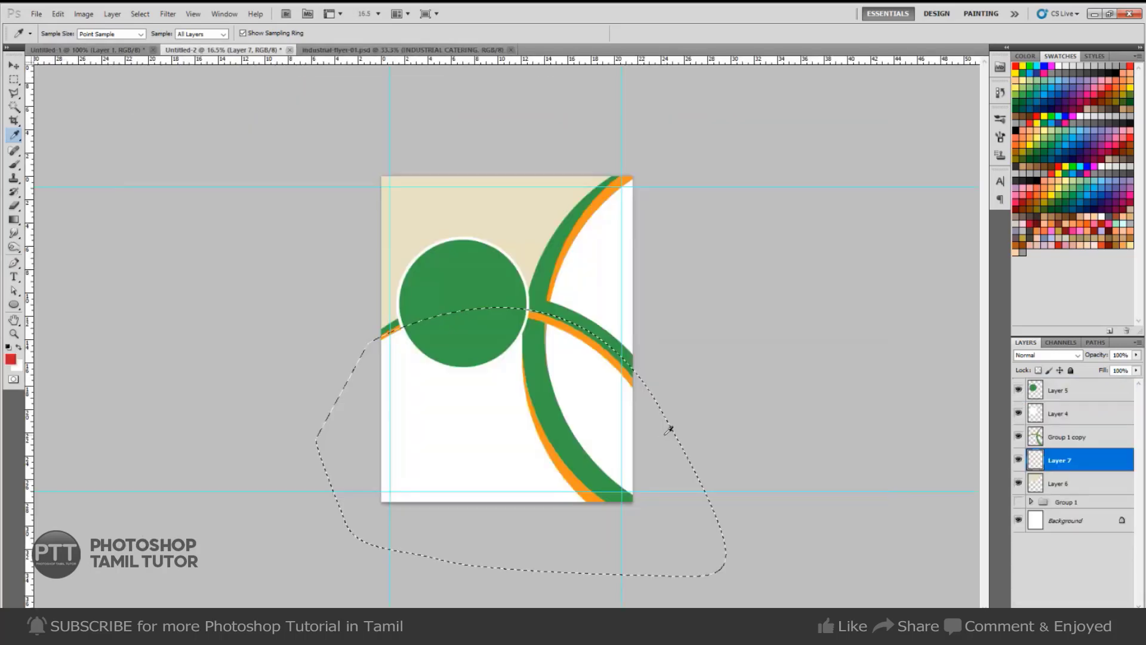
pyautogui.hotkey('alt', 'BackSpace')
pyautogui.hotkey('ctrl', 'd')
# Merge the green circle's top layer down and toggle its visibility to check the result.
pyautogui.press('v')
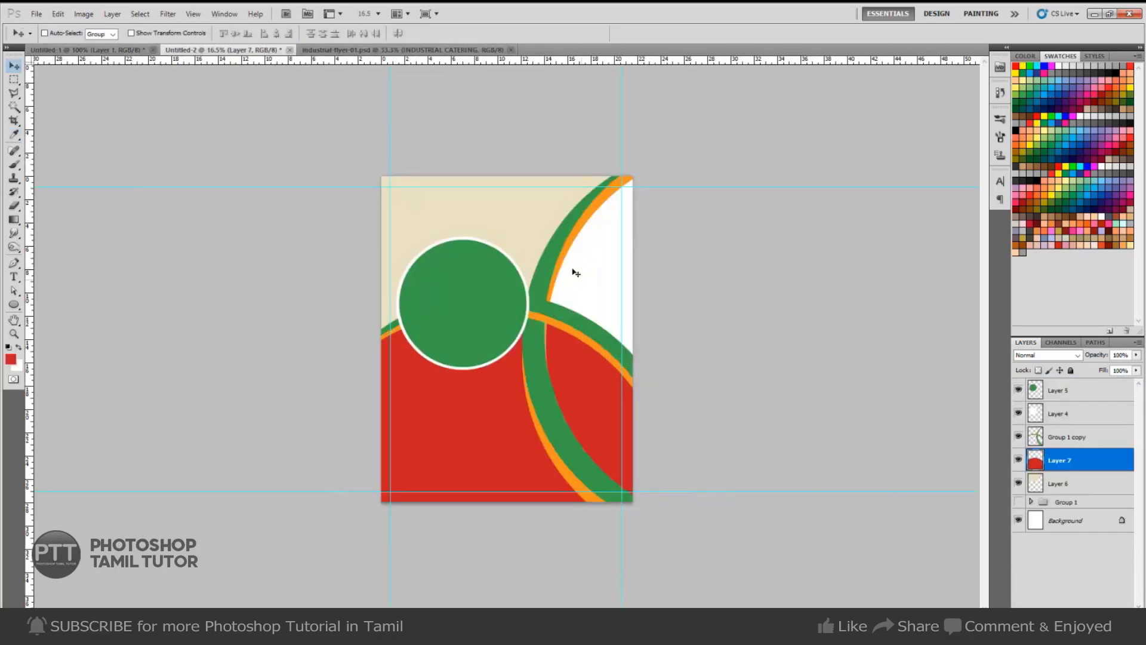
pyautogui.click(1059, 397)
pyautogui.hotkey('ctrl', 'e')
pyautogui.click(1019, 390)
pyautogui.click(1019, 390)
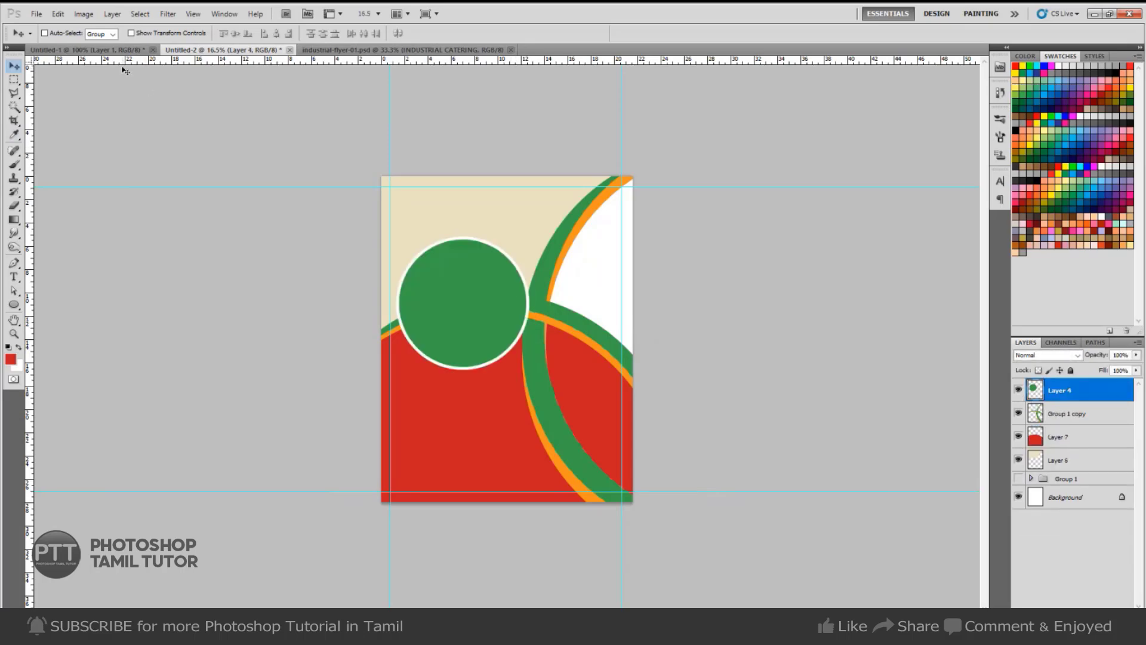
pyautogui.click(119, 50)
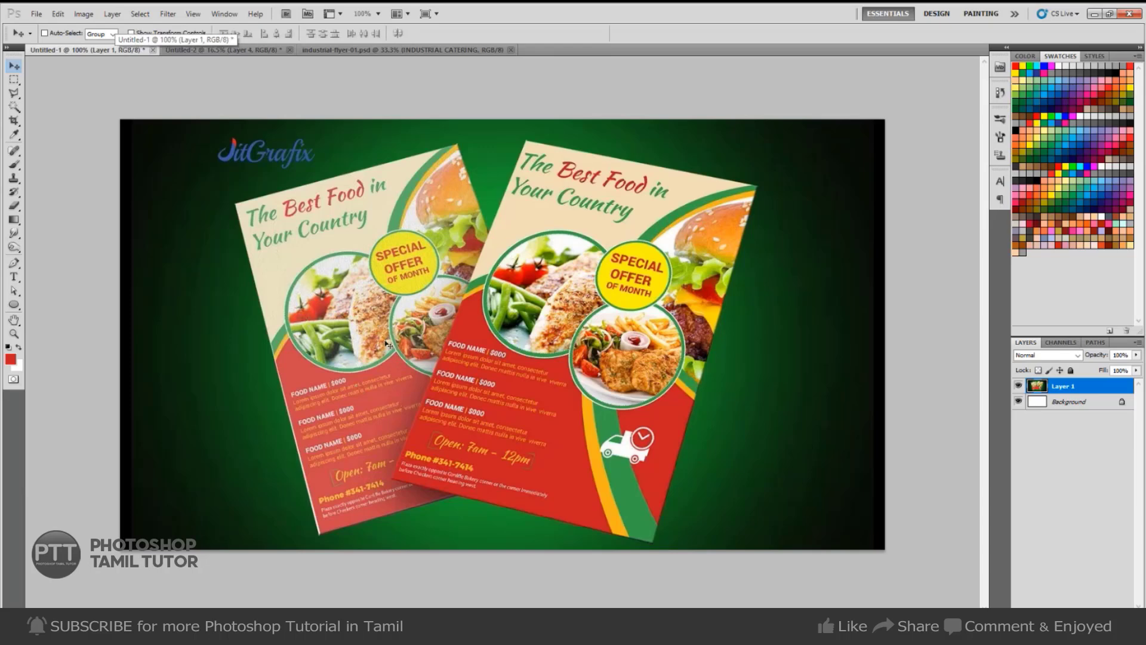
# Duplicate the Layer 4 green circle down-right and scale the copy to about 85%.
pyautogui.hotkey('ctrl', 'Tab')
pyautogui.rightClick(466, 311)
pyautogui.click(494, 319)
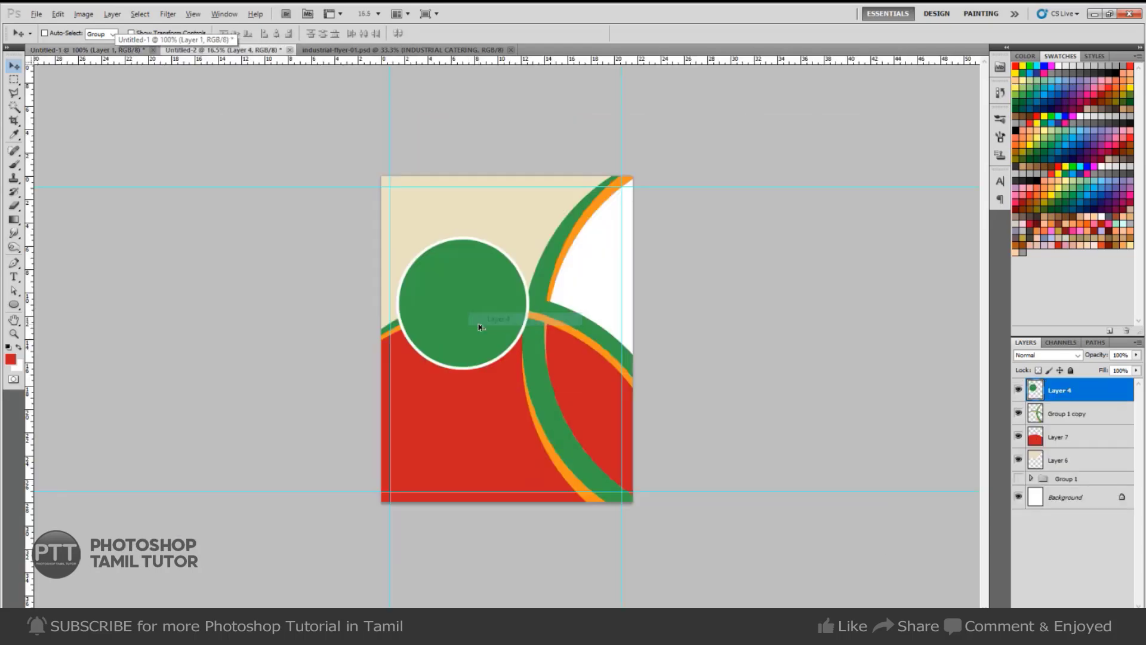
pyautogui.moveTo(488, 323); pyautogui.dragTo(585, 378)
pyautogui.hotkey('ctrl', 't')
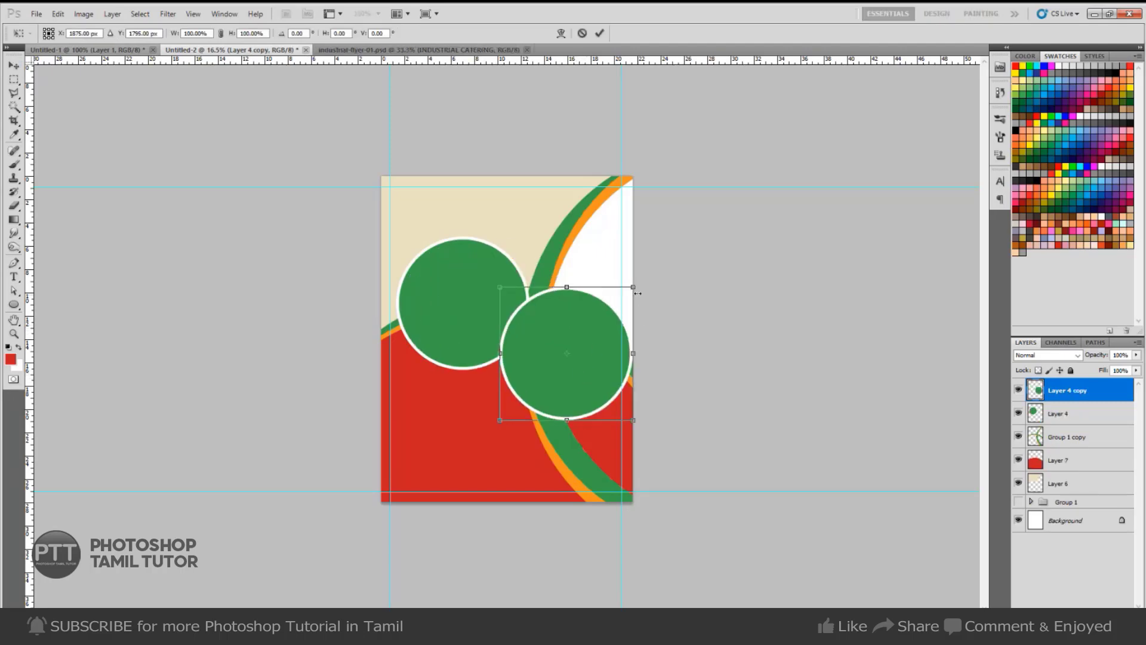
pyautogui.moveTo(631, 289); pyautogui.dragTo(623, 296)
pyautogui.press('Return')
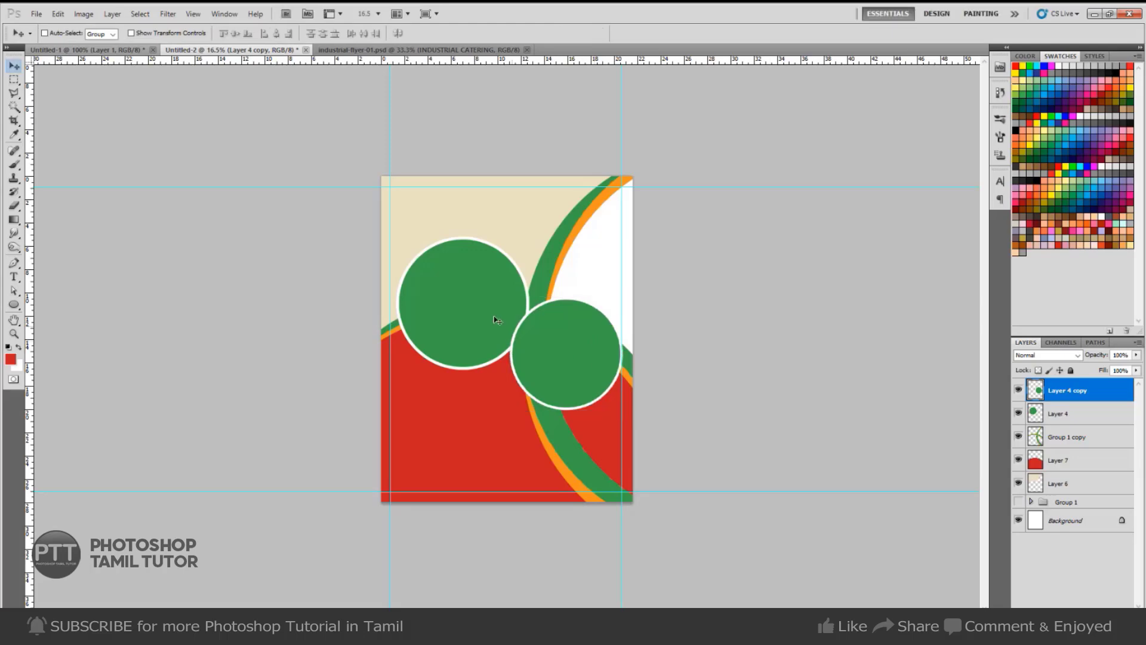
# Duplicate the lower-right circle, shrink it to about 77%, and move it up between the two circles.
pyautogui.click(112, 50)
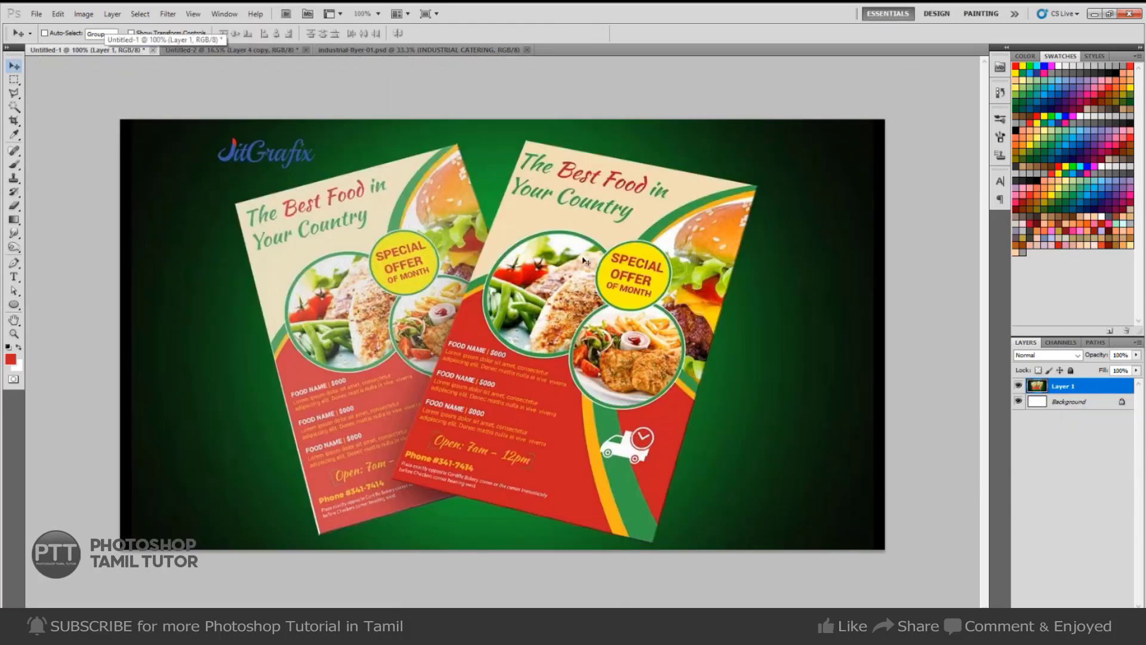
pyautogui.hotkey('ctrl', 'Tab')
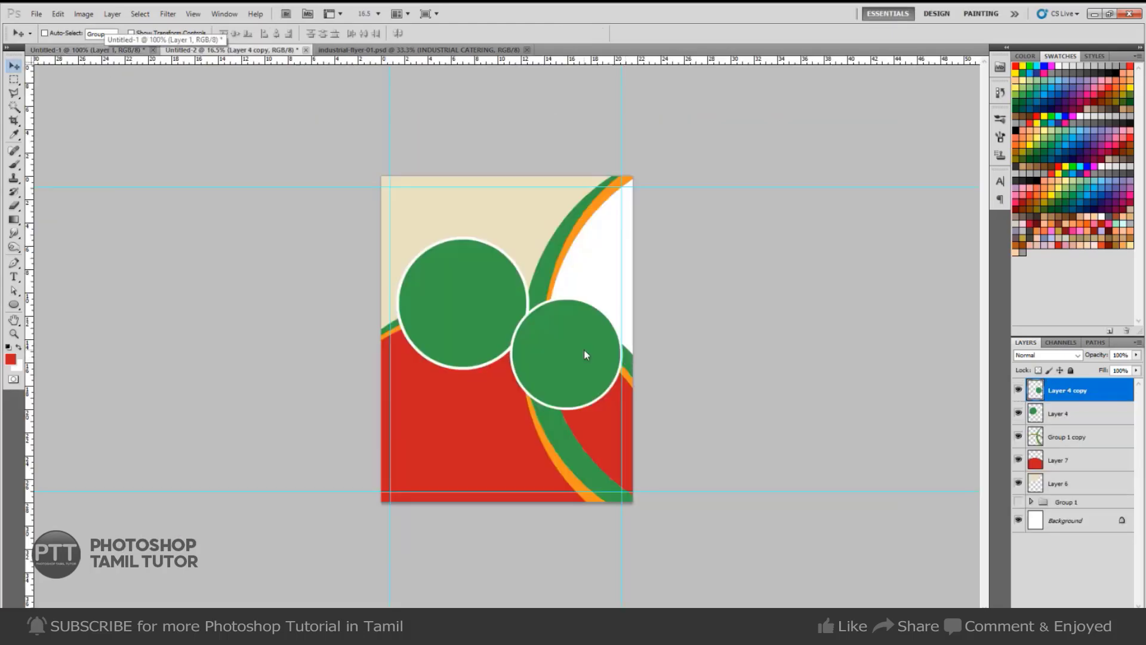
pyautogui.rightClick(584, 349)
pyautogui.click(598, 362)
pyautogui.hotkey('ctrl', 't')
pyautogui.press('Escape')
pyautogui.hotkey('ctrl', 'j')
pyautogui.hotkey('ctrl', 't')
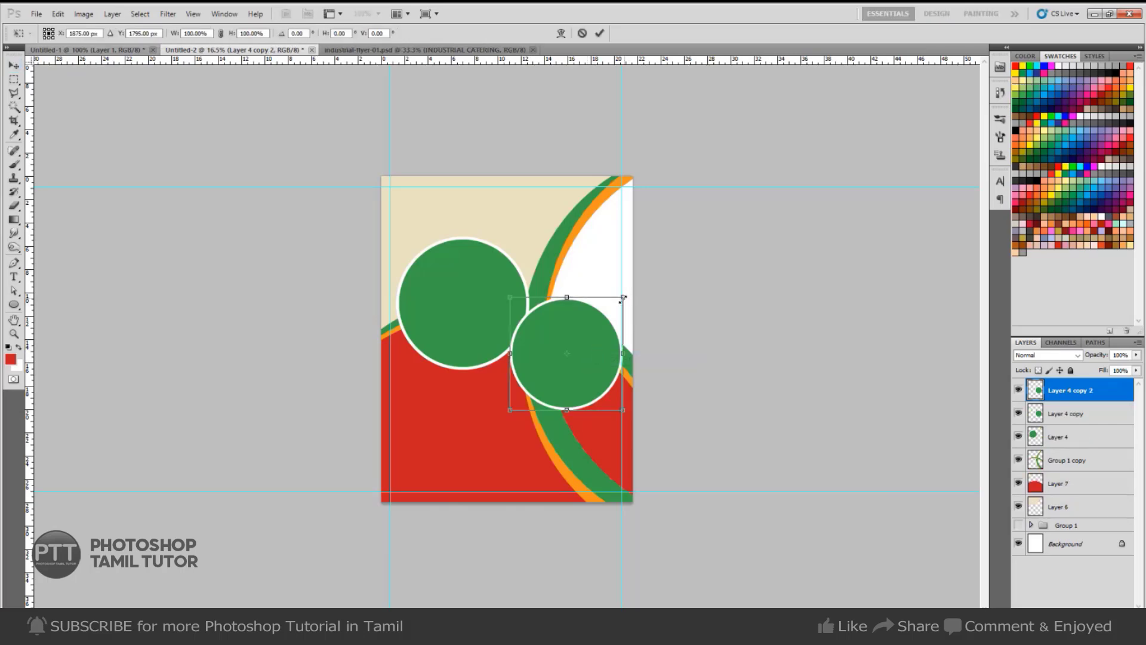
pyautogui.moveTo(623, 297); pyautogui.dragTo(610, 309)
pyautogui.moveTo(584, 357); pyautogui.dragTo(547, 276)
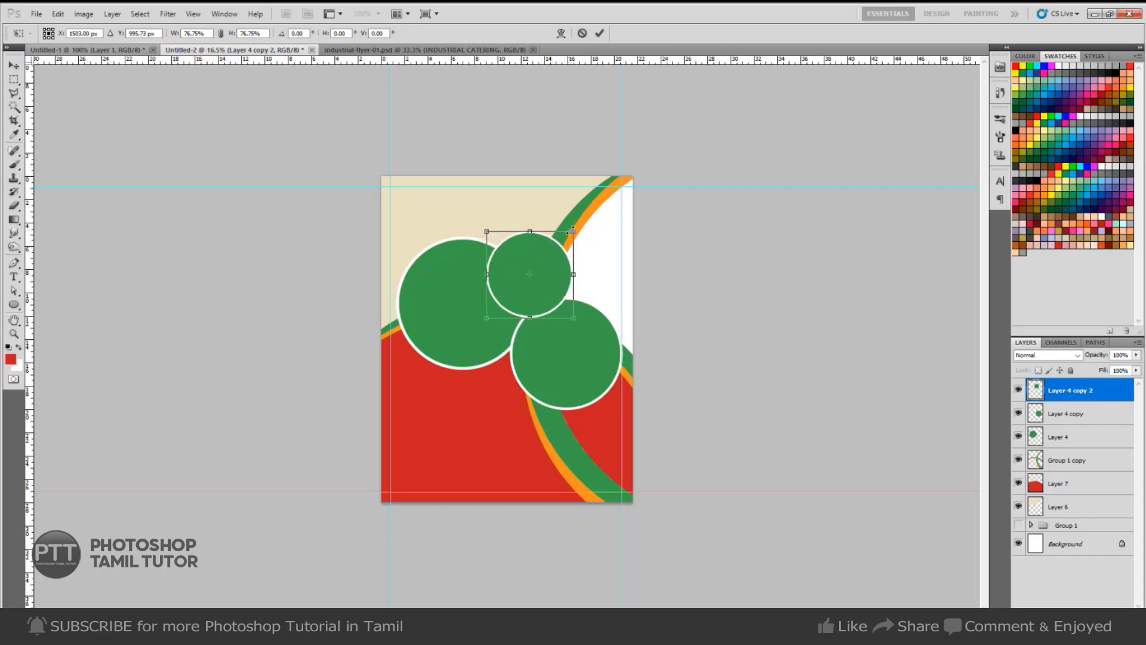
pyautogui.moveTo(573, 229); pyautogui.dragTo(570, 235)
pyautogui.press('Return')
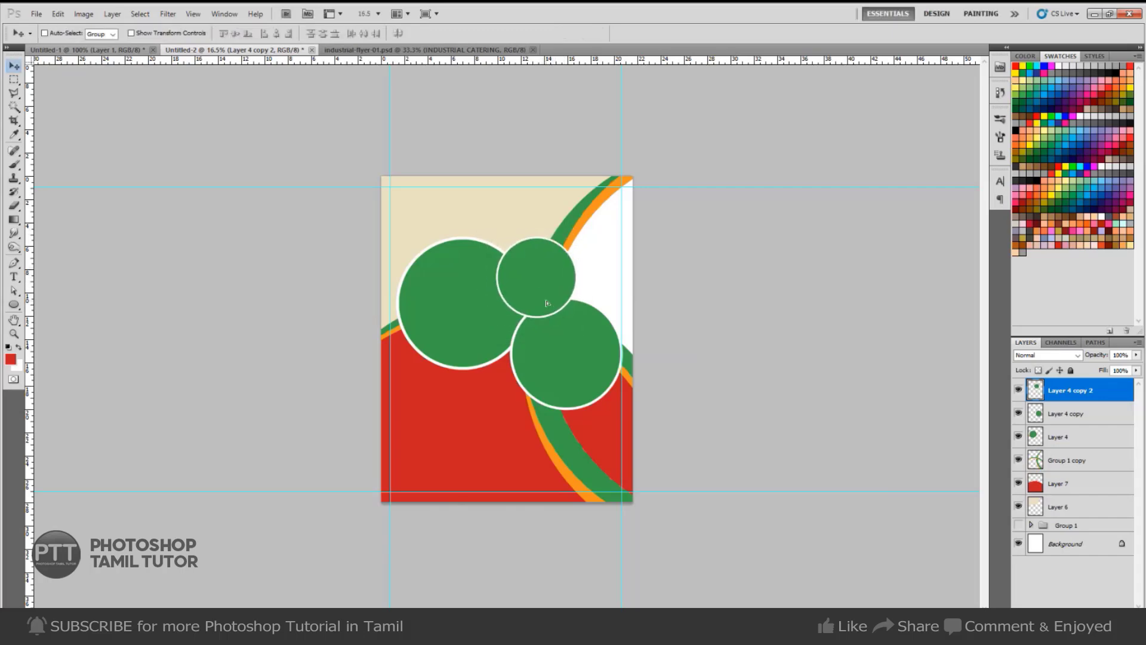
# Select the small top circle with the Magic Wand and fill it yellow on a new layer.
pyautogui.keyDown('ctrl'); pyautogui.click(535, 278); pyautogui.keyUp('ctrl')
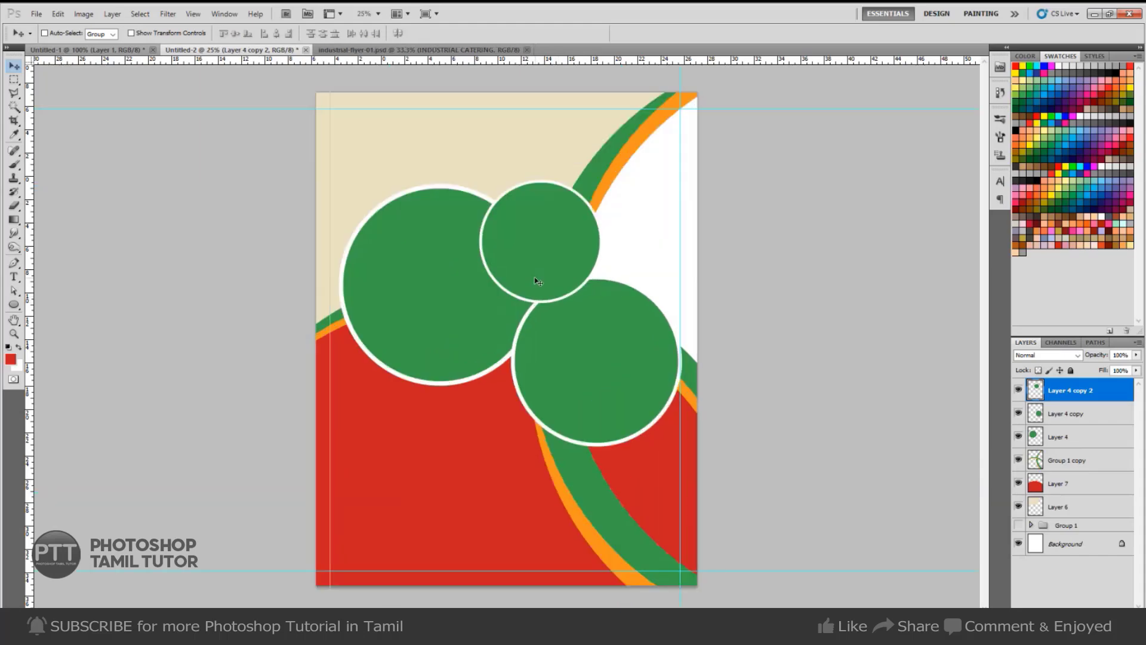
pyautogui.press('w')
pyautogui.click(550, 269)
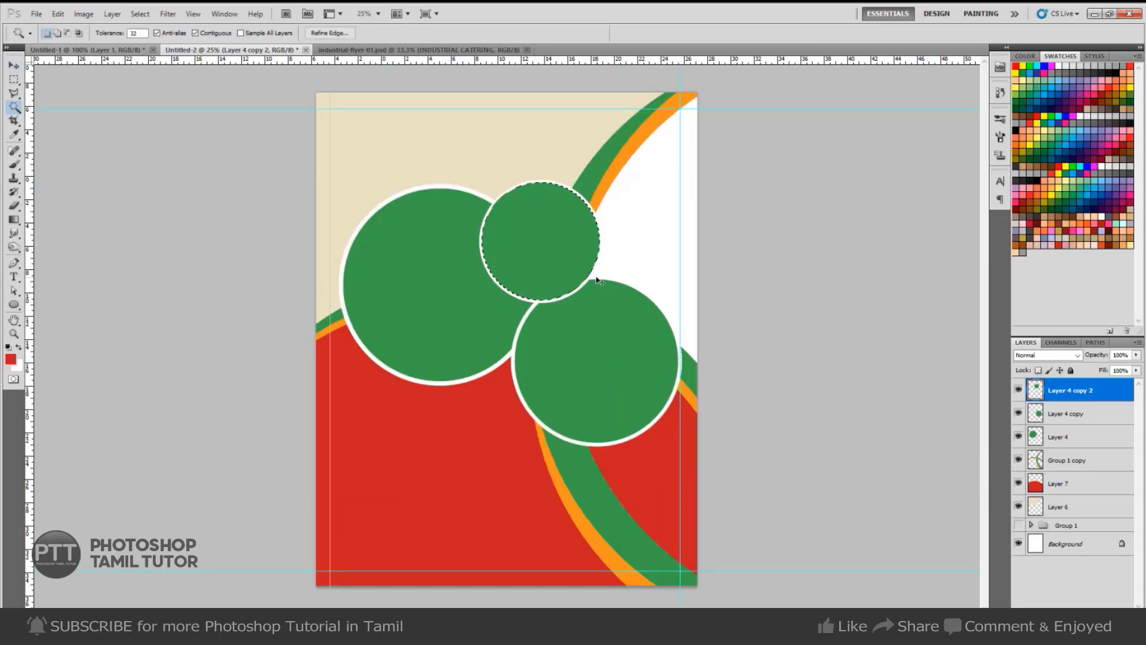
pyautogui.hotkey('ctrl', 'shift', 'n')
pyautogui.press('Return')
pyautogui.press('i')
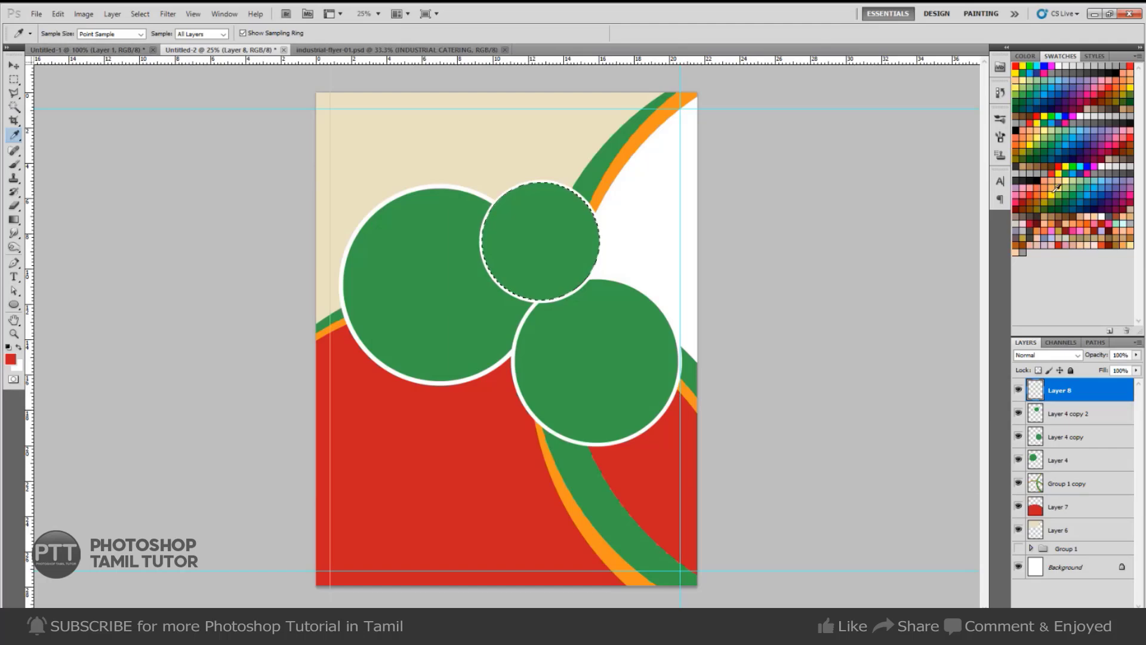
pyautogui.click(1054, 190)
pyautogui.hotkey('alt', 'BackSpace')
# Shrink the yellow fill to about 90% and merge Layer 8 down into the small circle.
pyautogui.hotkey('ctrl', 't')
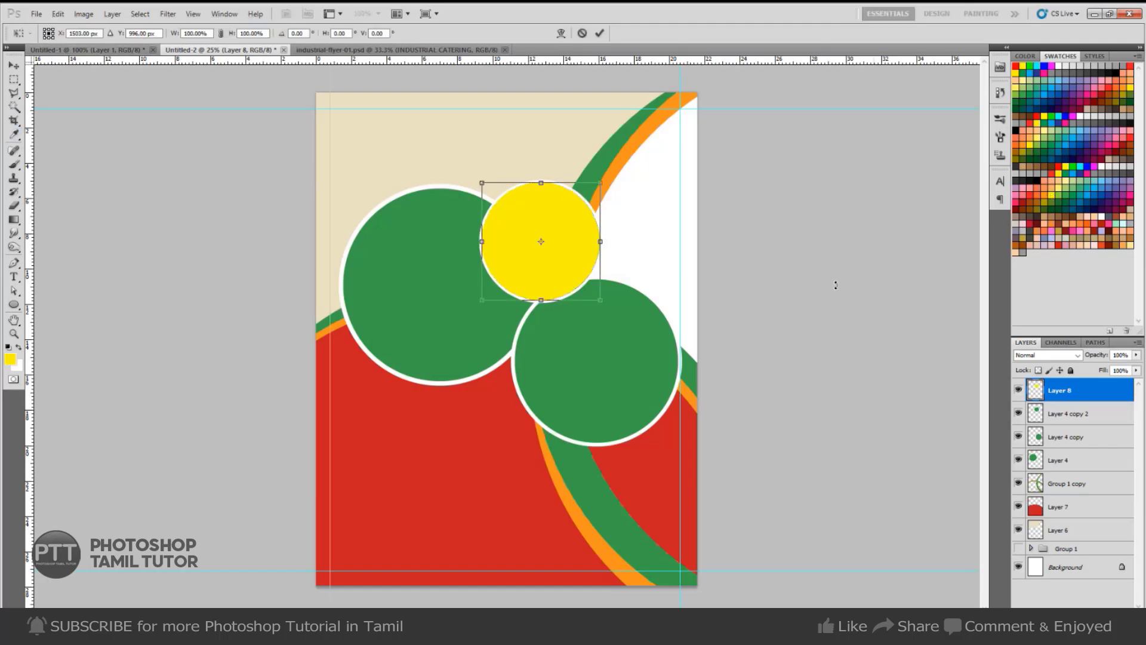
pyautogui.moveTo(600, 183); pyautogui.dragTo(596, 185)
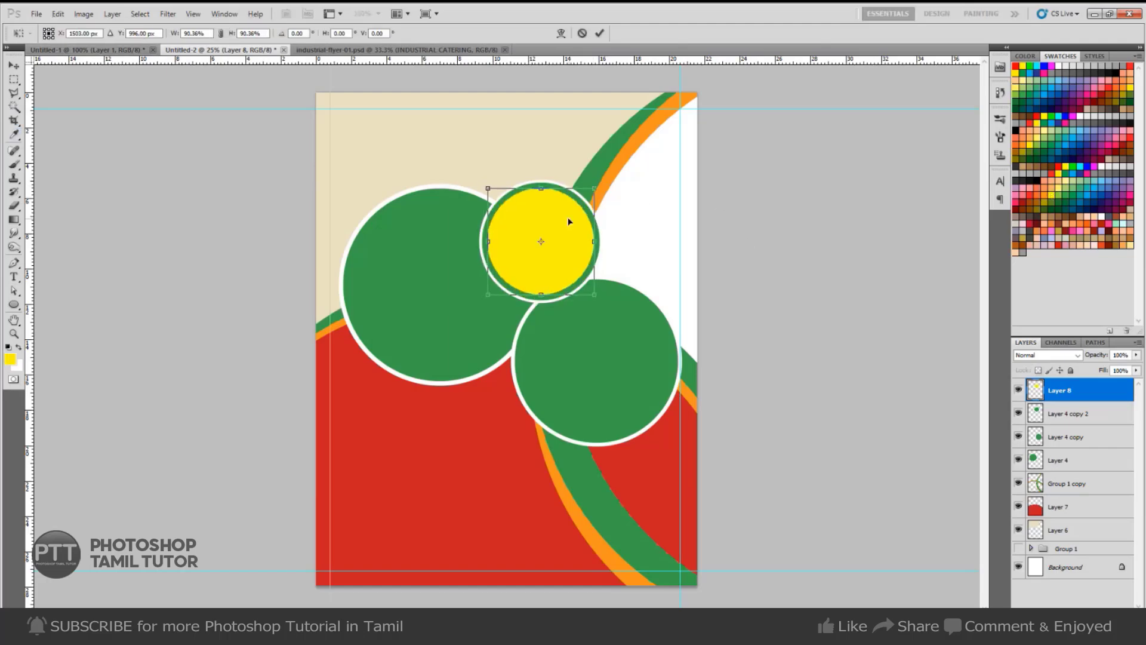
pyautogui.press('Return')
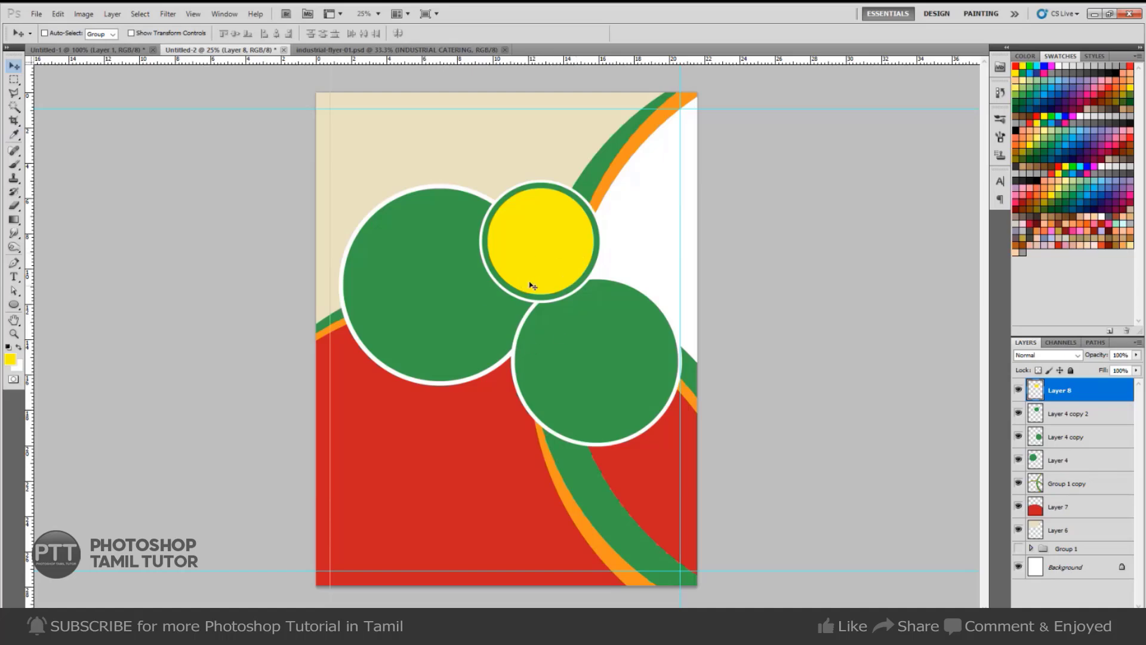
pyautogui.rightClick(545, 255)
pyautogui.click(560, 261)
pyautogui.hotkey('ctrl', 'e')
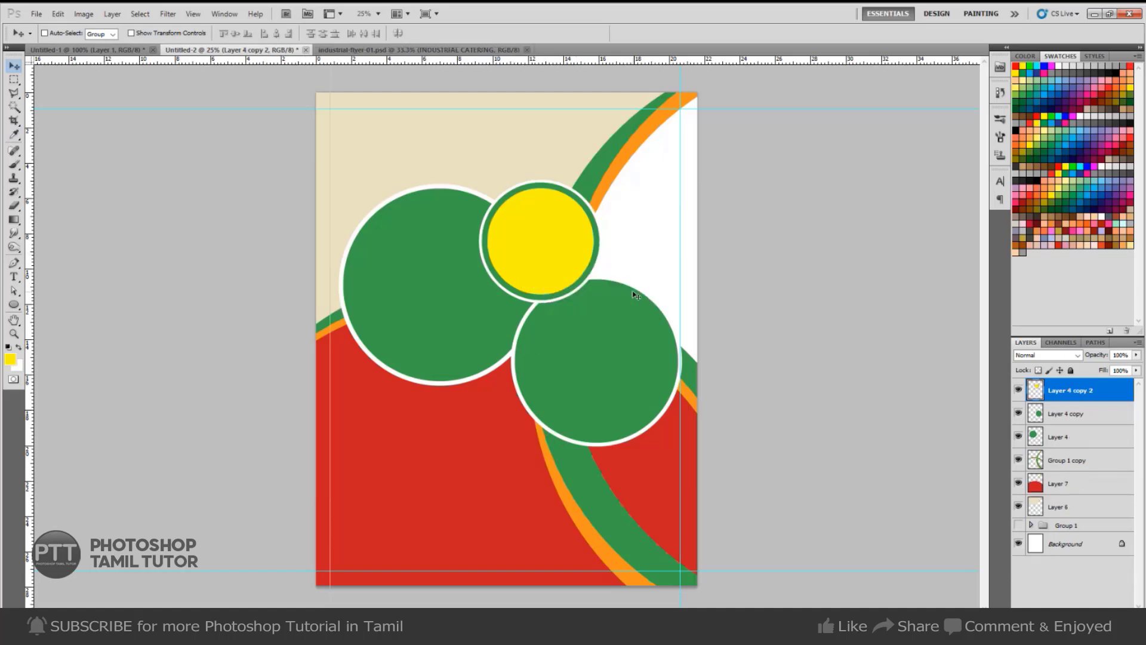
pyautogui.hotkey('ctrl', 'e')
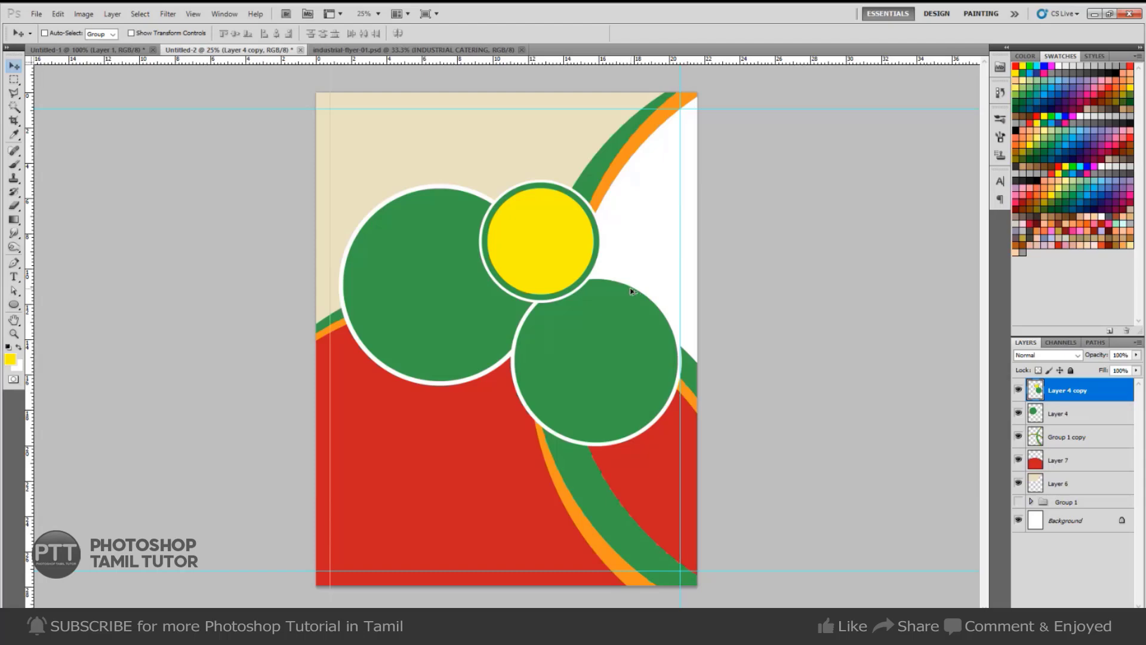
pyautogui.hotkey('ctrl', 'j')
# Show the Layer 4 copy 2 circle again and select Layer 4, the large circle.
pyautogui.click(1018, 391)
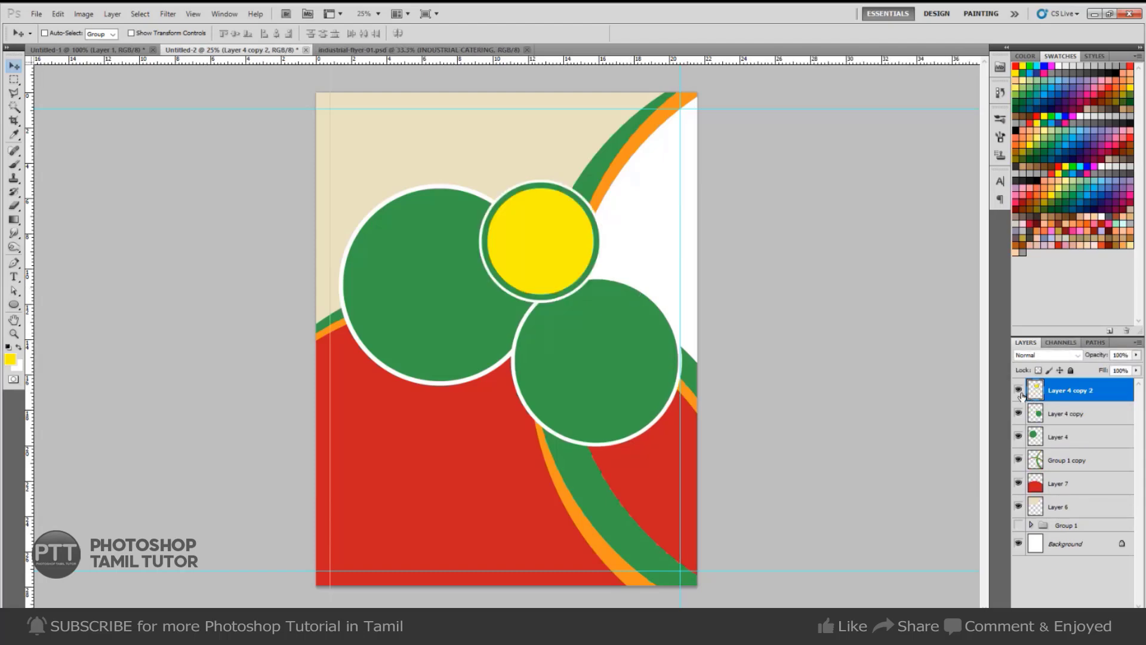
pyautogui.rightClick(608, 363)
pyautogui.click(621, 365)
pyautogui.rightClick(452, 308)
pyautogui.click(469, 314)
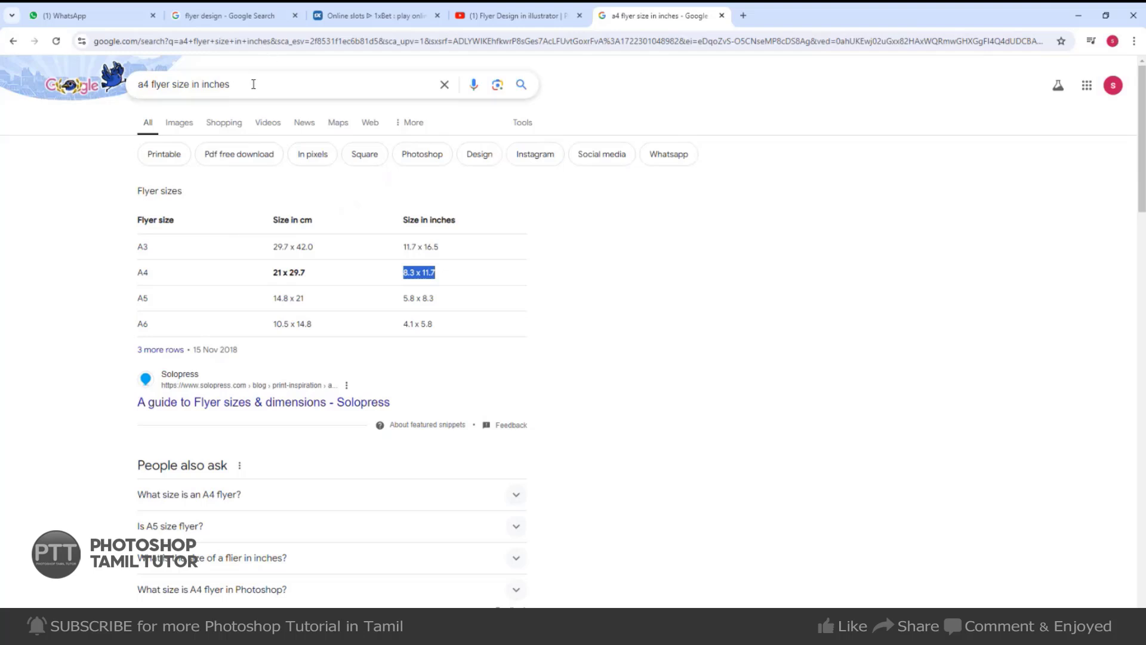
# Search Google for 'food' and view the image results.
pyautogui.moveTo(253, 84); pyautogui.dragTo(25, 126)
pyautogui.write('food')
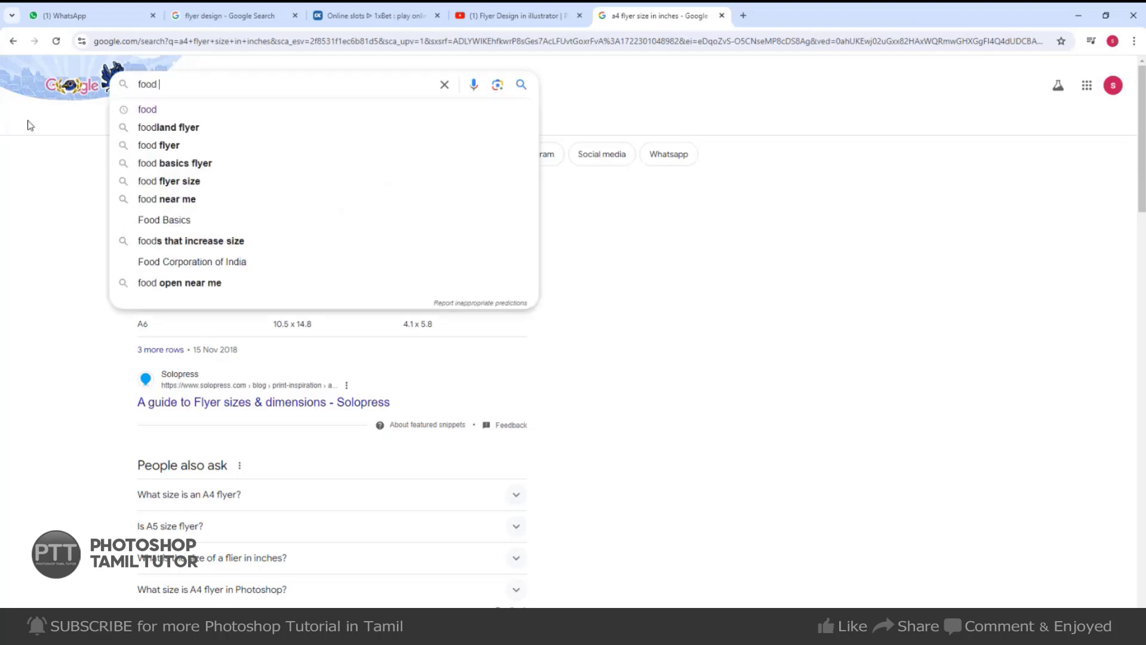
pyautogui.press('Return')
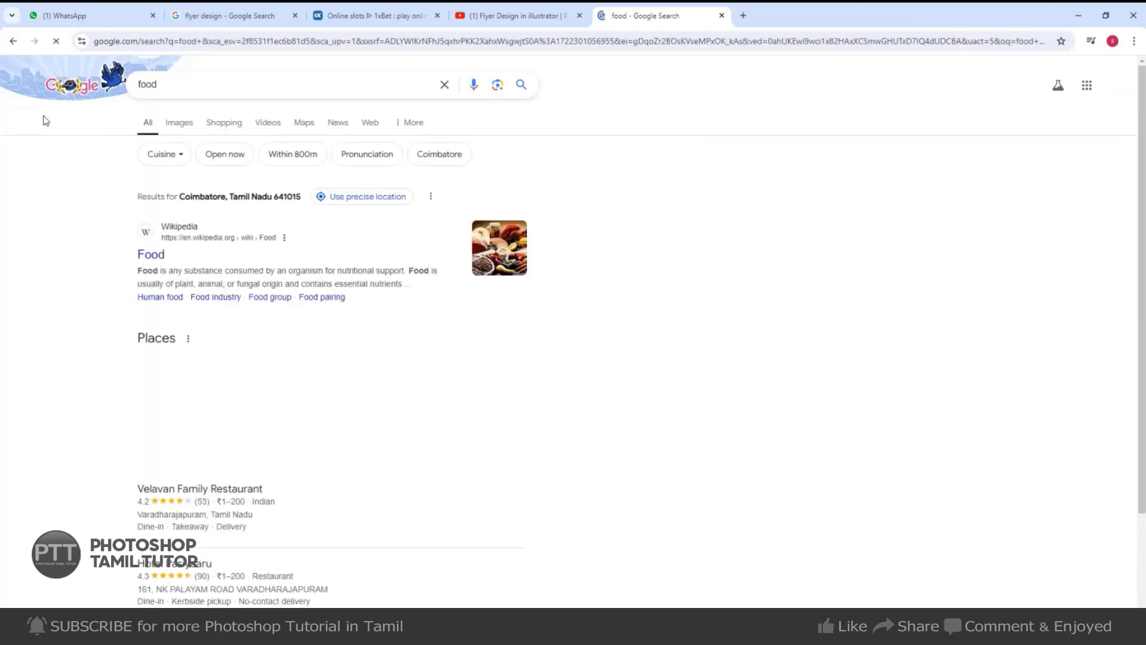
pyautogui.click(174, 125)
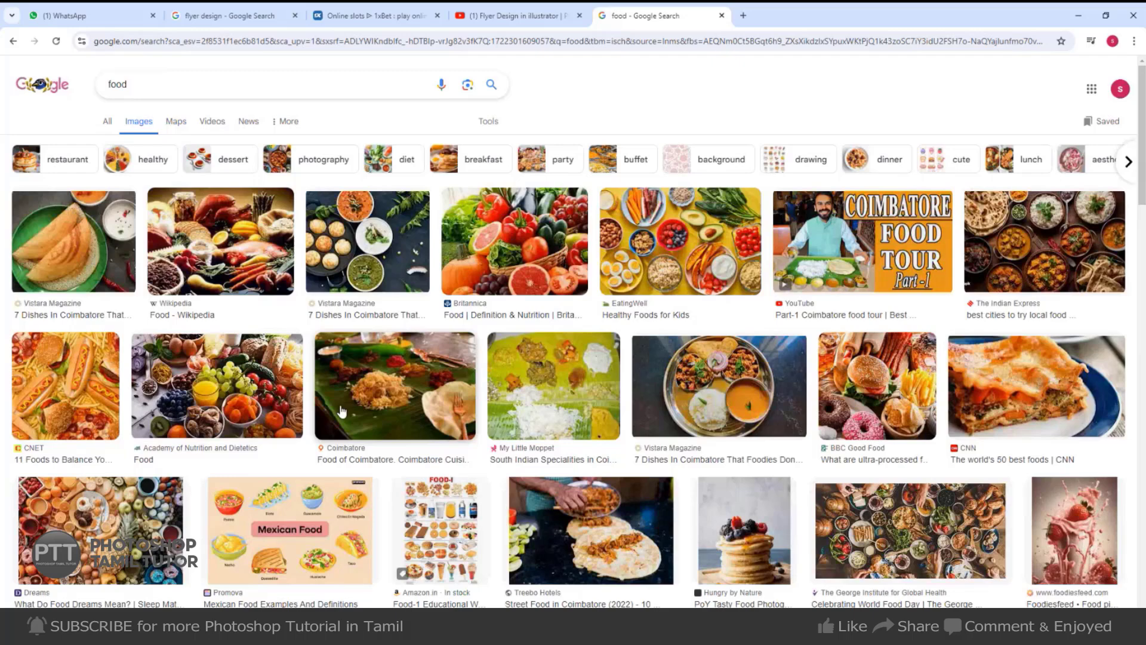
# Preview the dosa photo and copy the image.
pyautogui.click(75, 282)
pyautogui.rightClick(846, 246)
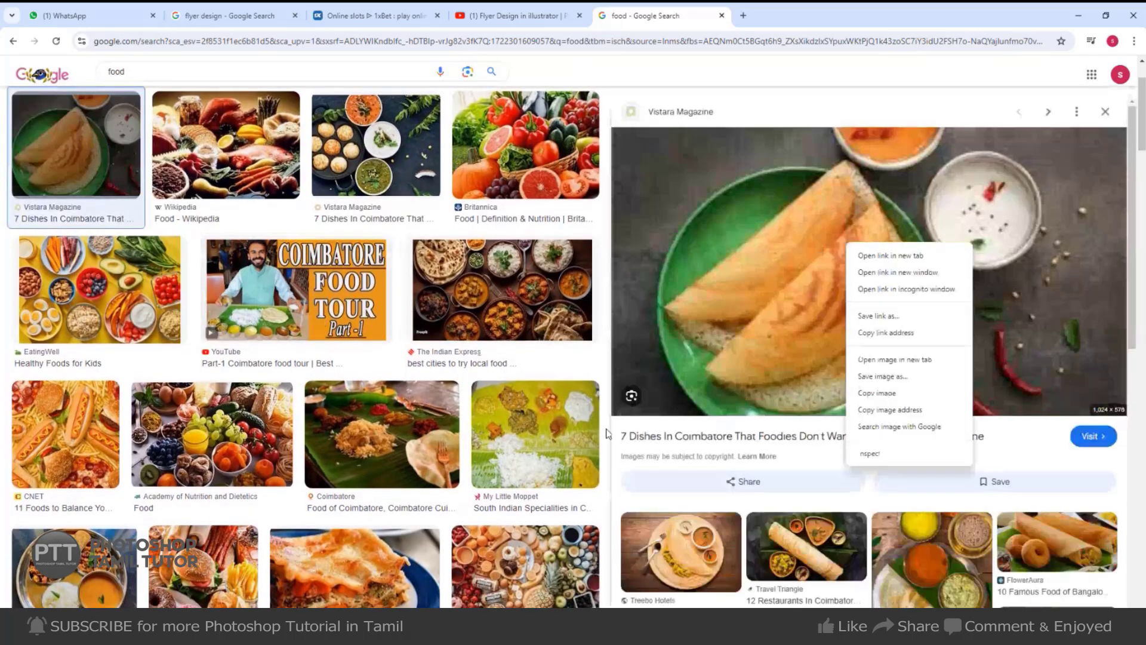
pyautogui.click(895, 395)
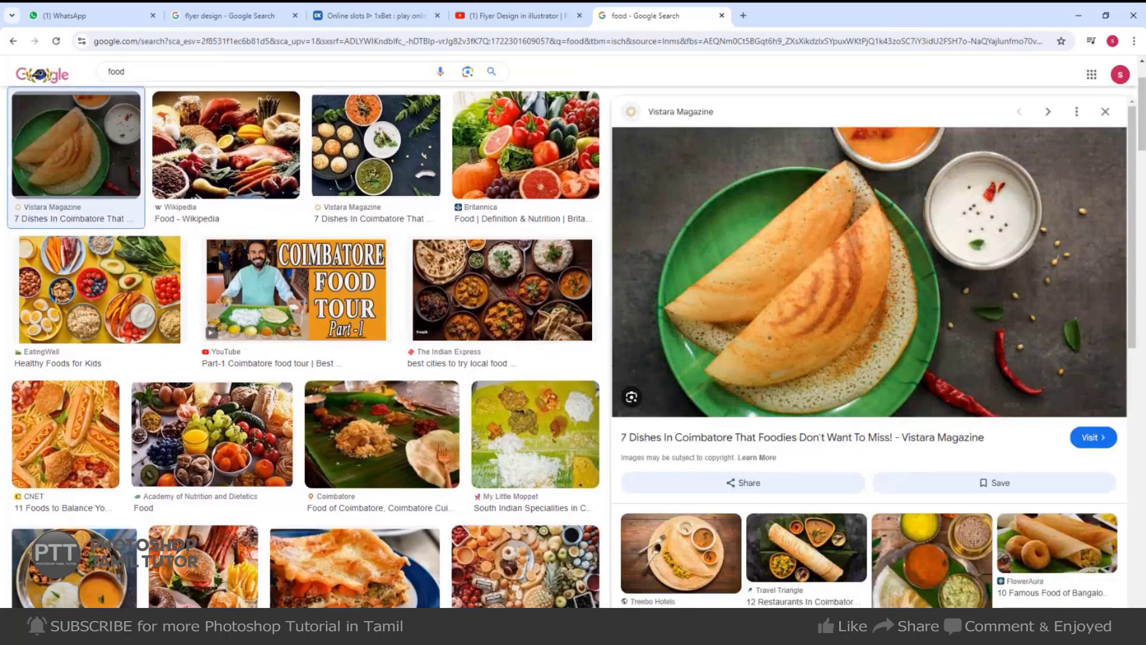
# Magic Wand the upper-left green circle and Paste Into it the dosa photo.
pyautogui.hotkey('alt', 'Tab')
pyautogui.rightClick(421, 328)
pyautogui.click(443, 339)
pyautogui.press('w')
pyautogui.click(448, 344)
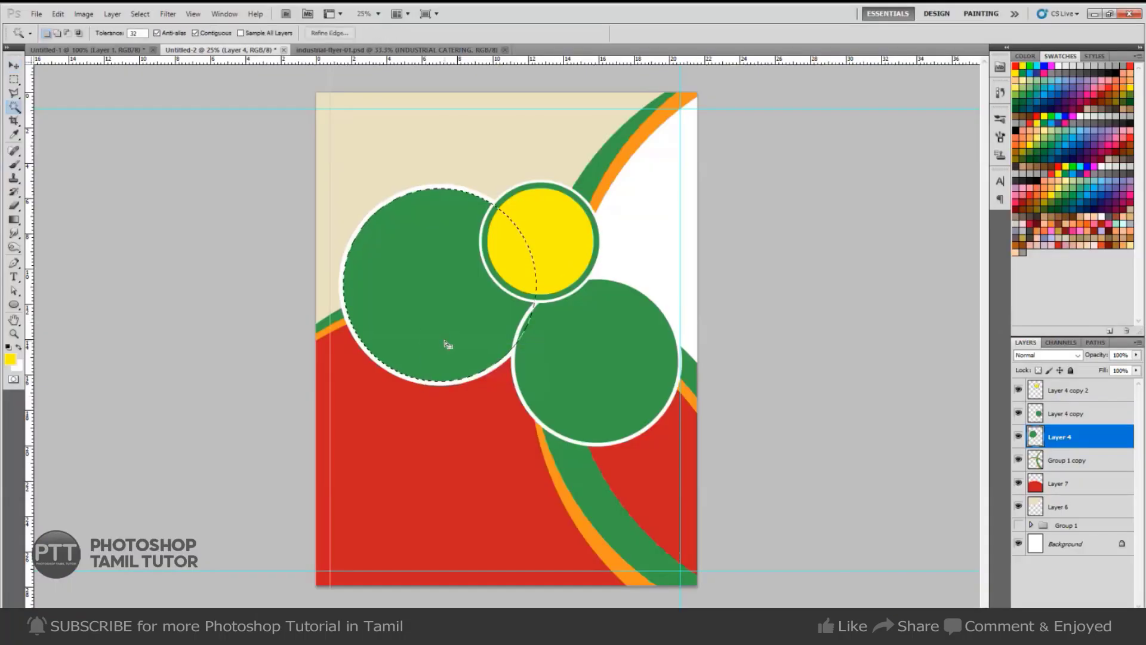
pyautogui.hotkey('ctrl', 'shift', 'alt', 'v')
pyautogui.hotkey('ctrl', 't')
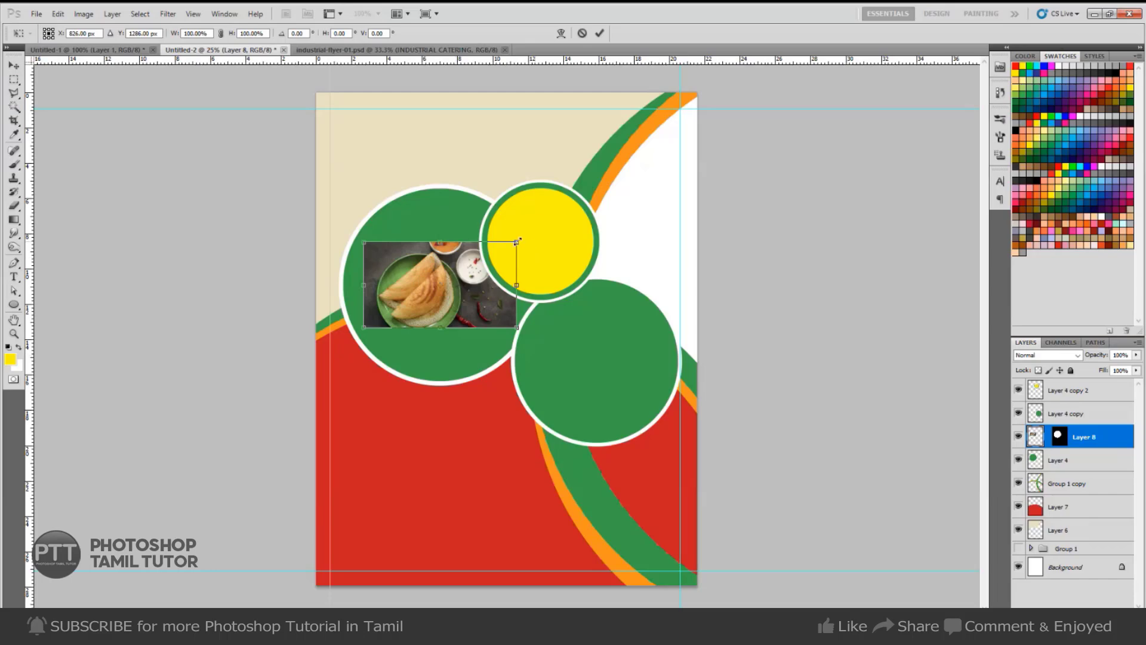
pyautogui.moveTo(552, 234); pyautogui.dragTo(590, 204)
pyautogui.moveTo(442, 305); pyautogui.dragTo(469, 304)
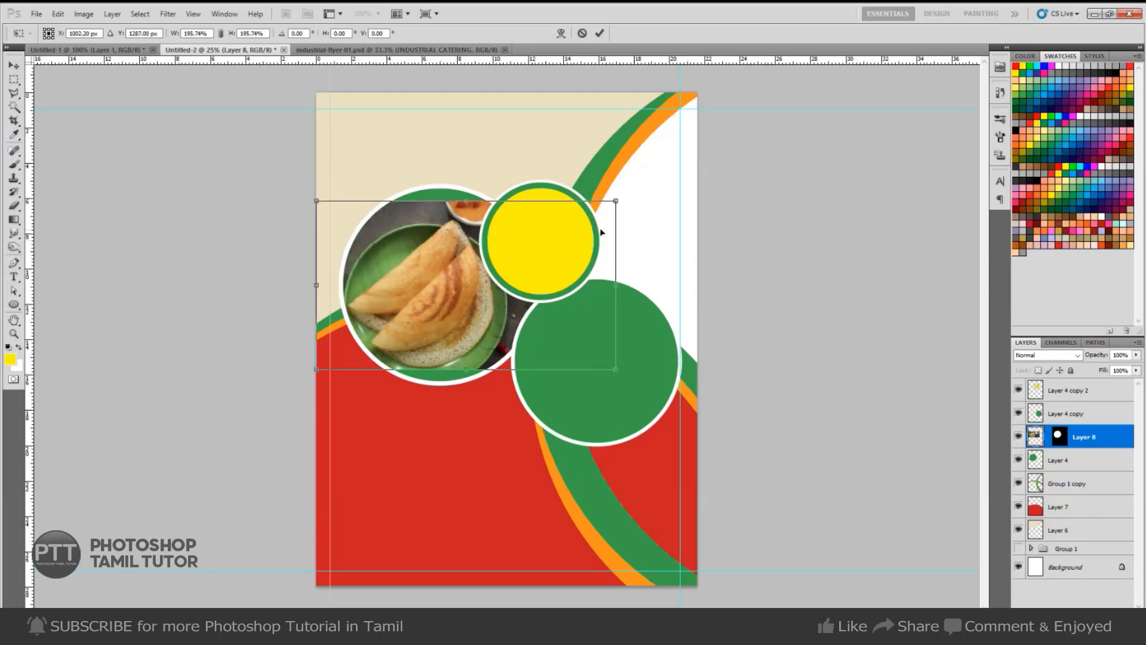
pyautogui.press('Escape')
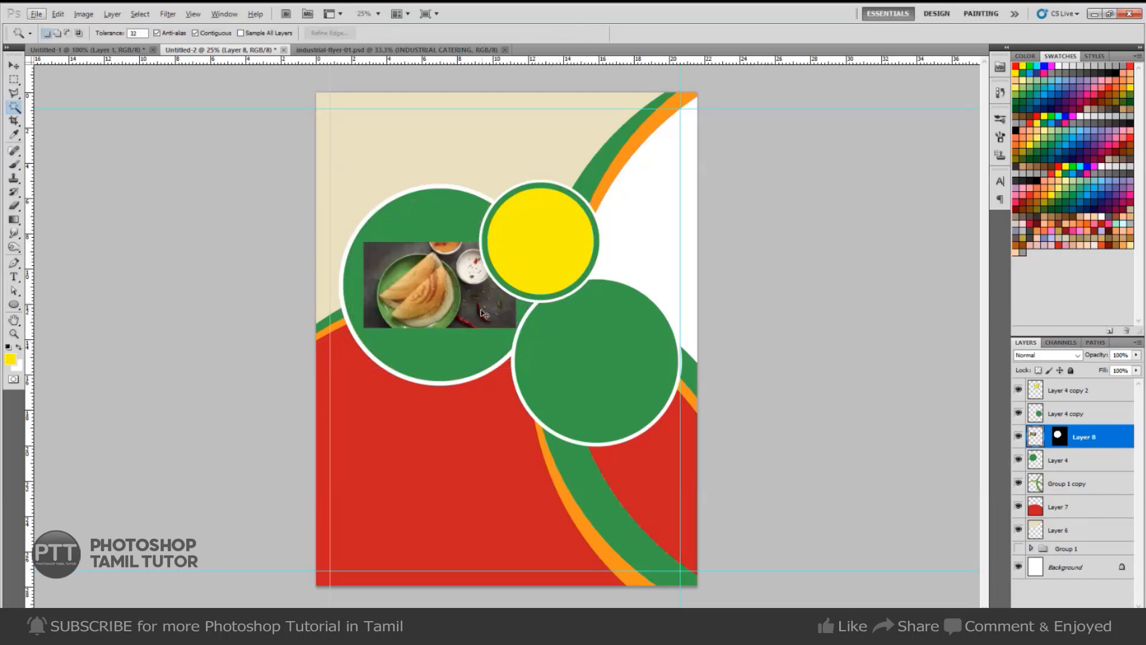
pyautogui.hotkey('ctrl', 'z')
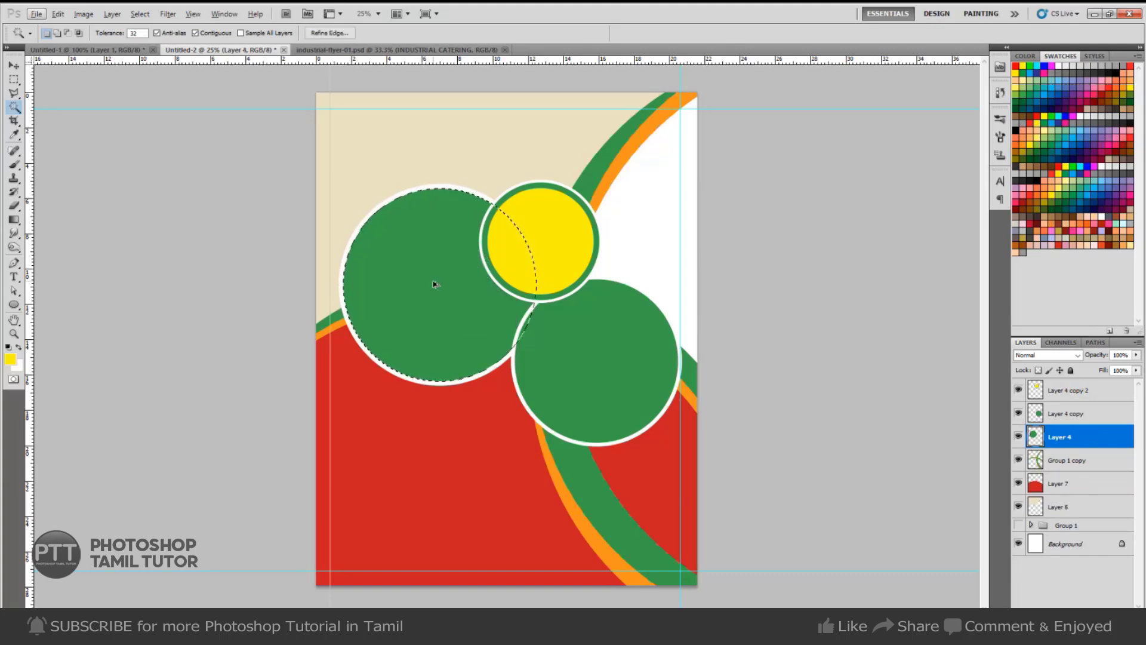
pyautogui.hotkey('ctrl', 'shift', 'alt', 'v')
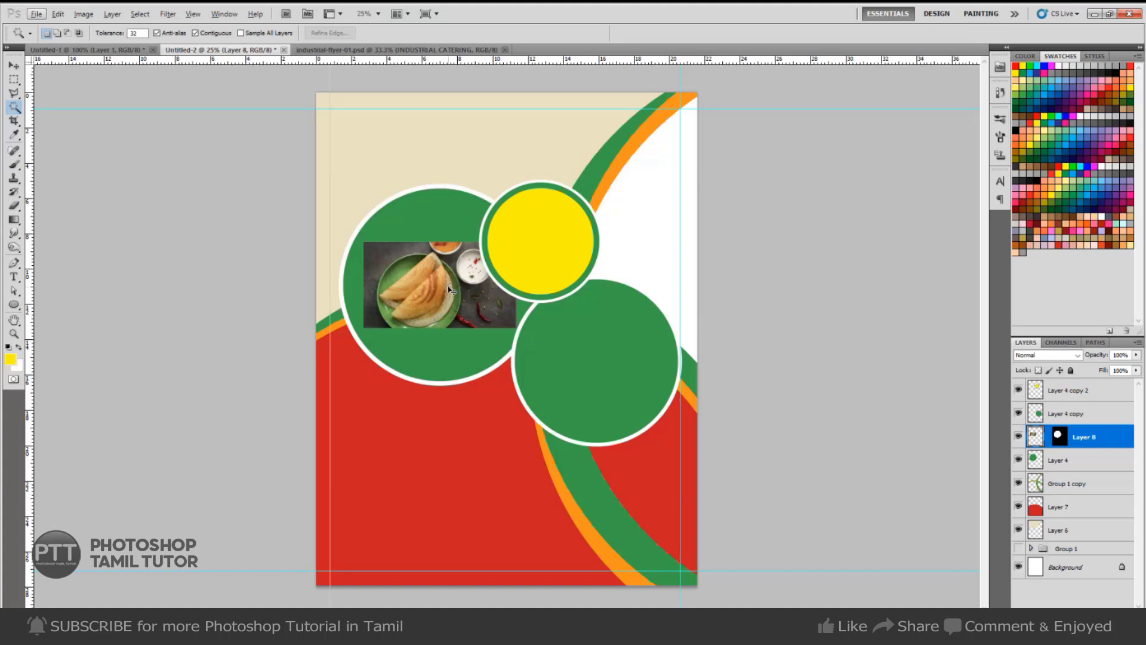
# Flip the dosa photo horizontally, rotate it about 12.7° and enlarge it to about 234%.
pyautogui.click(13, 65)
pyautogui.hotkey('ctrl', 't')
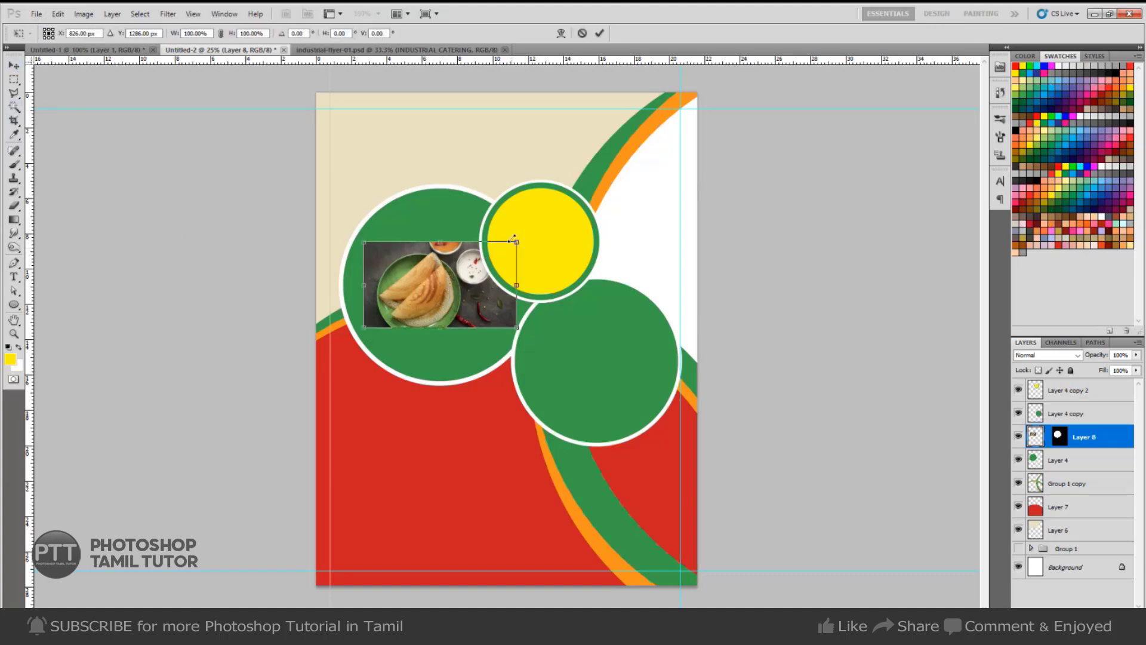
pyautogui.moveTo(513, 239); pyautogui.dragTo(582, 202)
pyautogui.rightClick(443, 304)
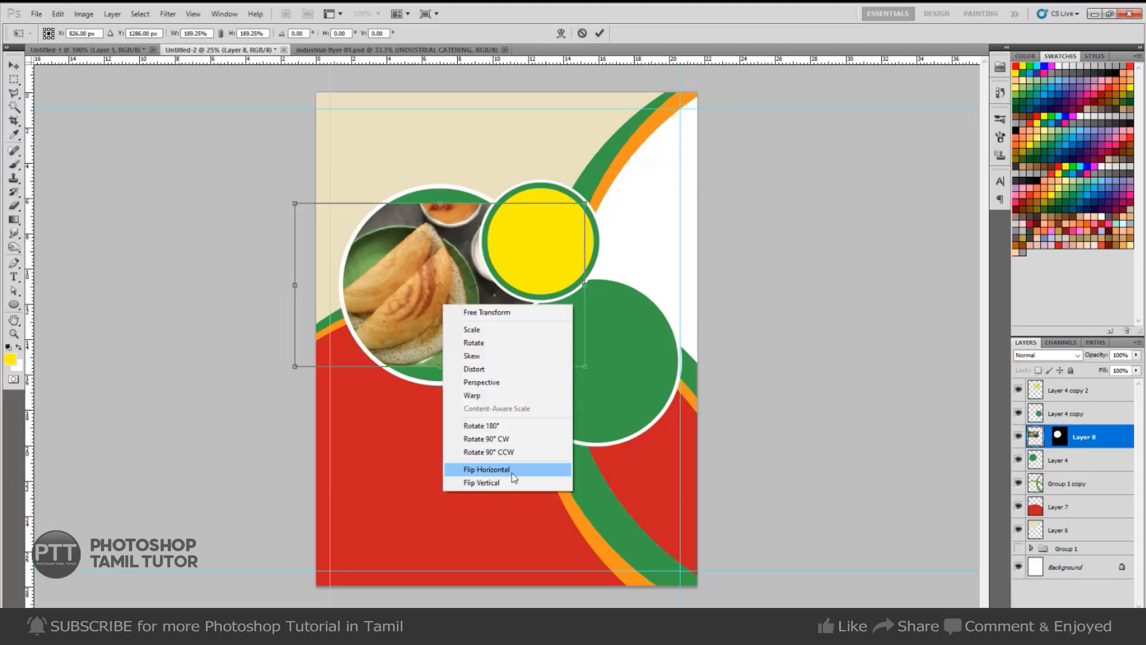
pyautogui.click(487, 470)
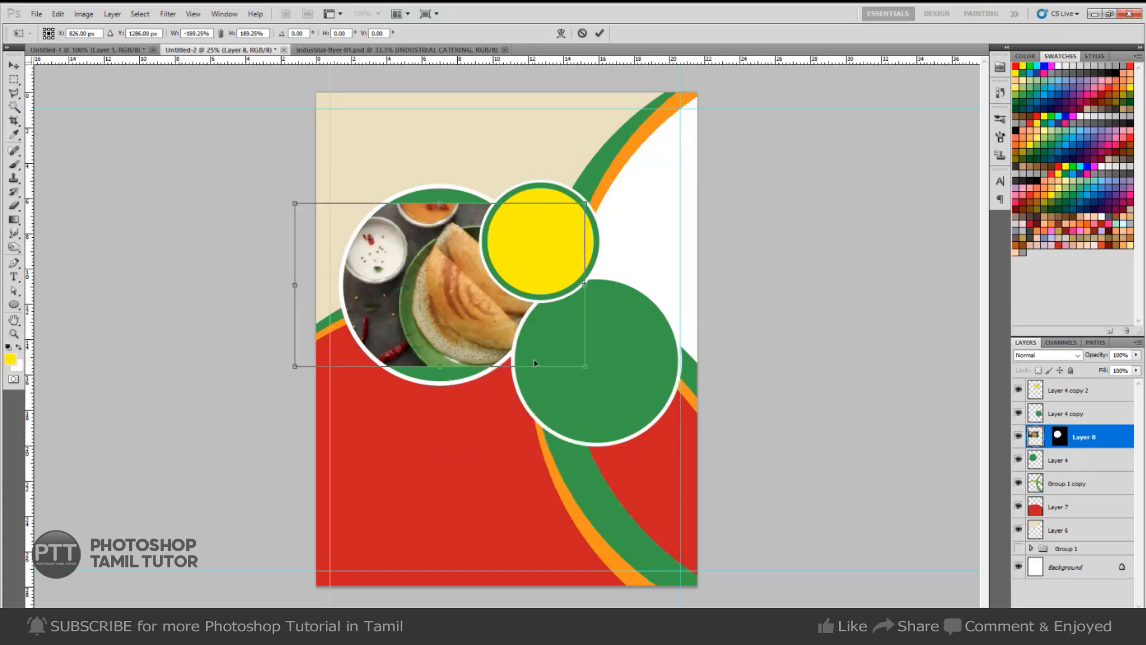
pyautogui.moveTo(594, 346); pyautogui.dragTo(589, 384)
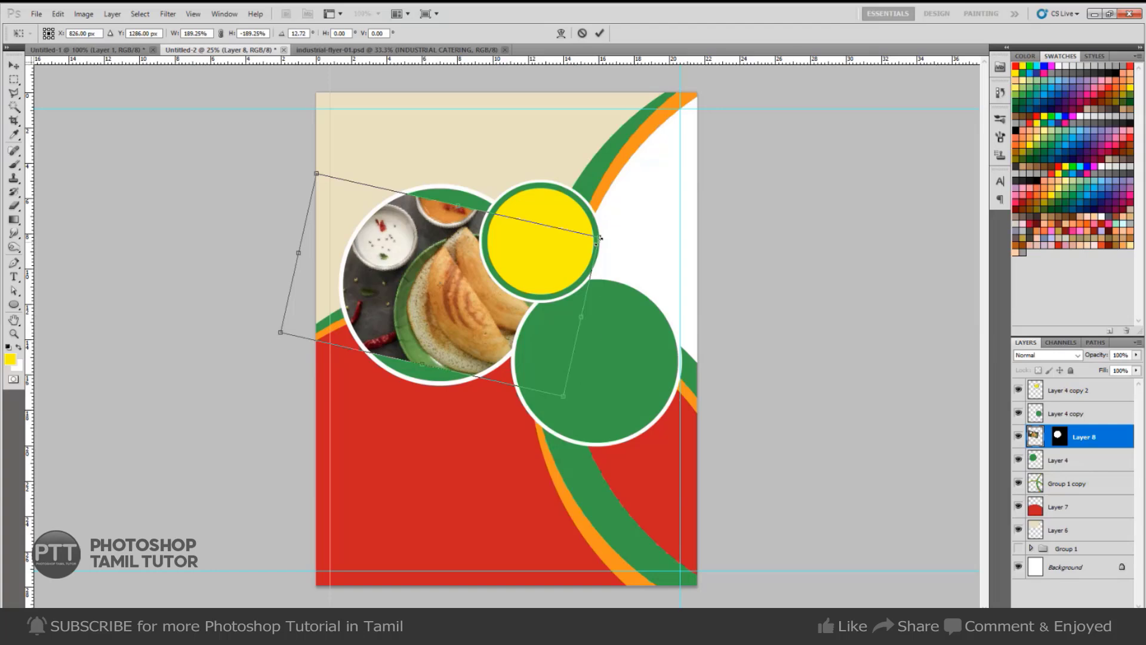
pyautogui.moveTo(600, 238); pyautogui.dragTo(638, 230)
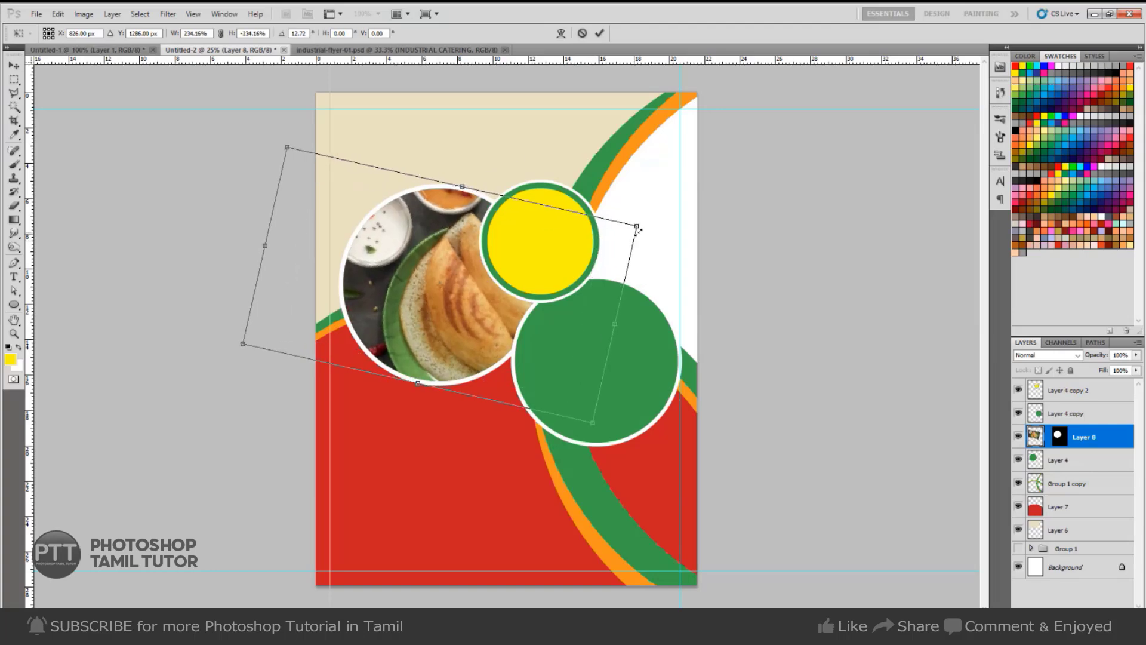
pyautogui.press('Return')
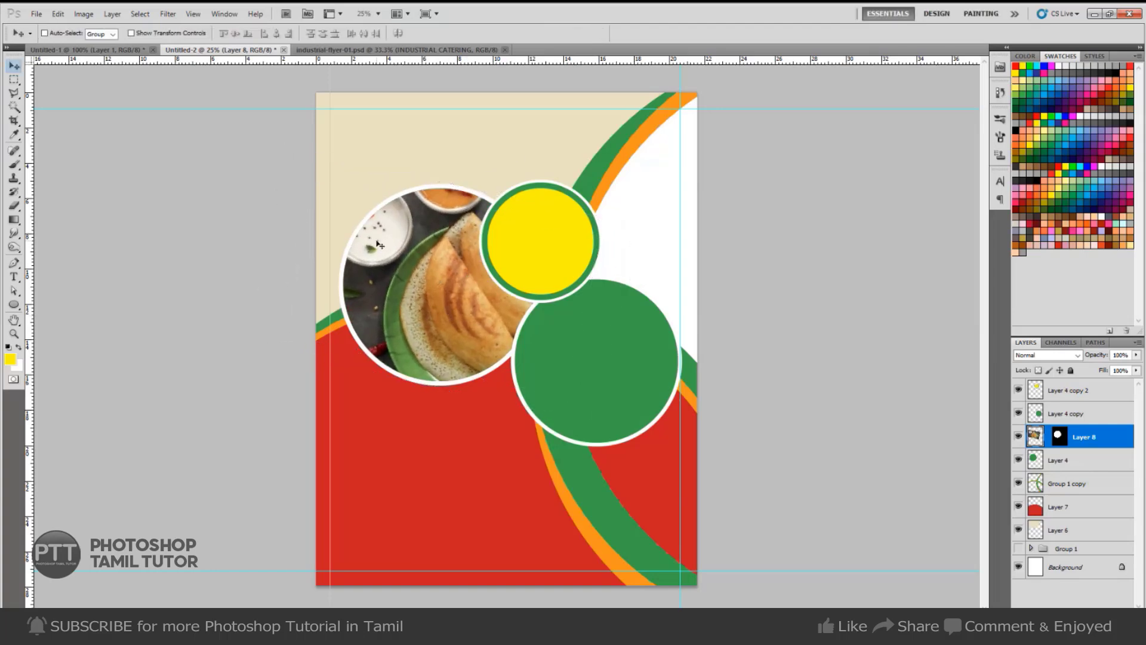
# Select the lower-right green circle's area on Layer 4 copy.
pyautogui.rightClick(571, 350)
pyautogui.click(597, 338)
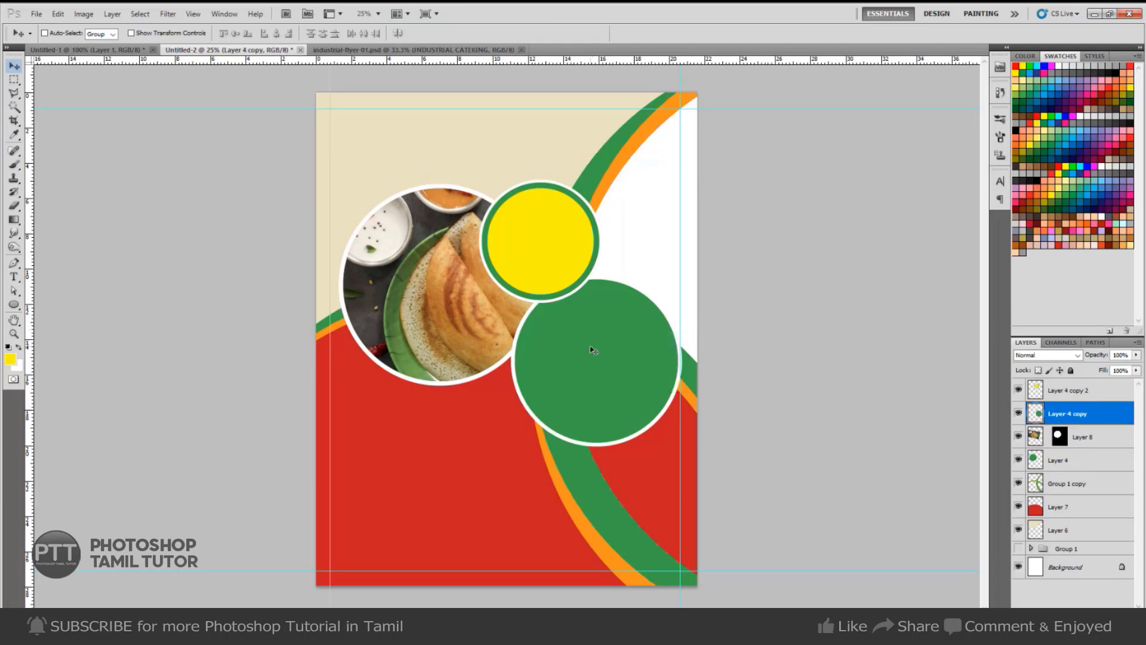
pyautogui.press('w')
pyautogui.click(594, 353)
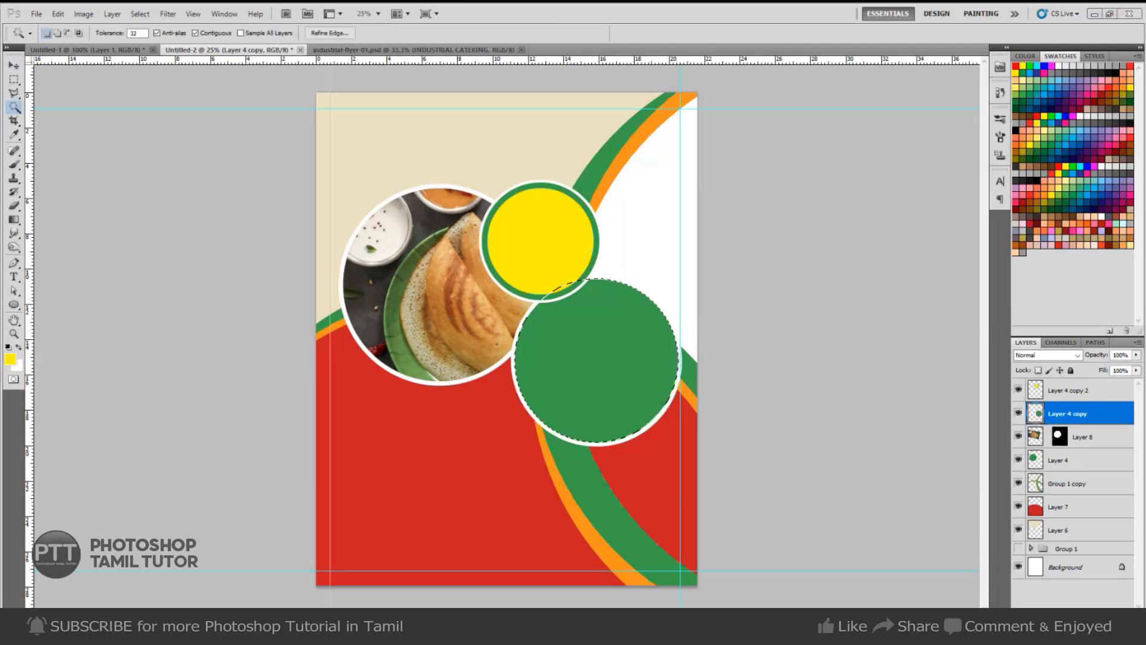
pyautogui.hotkey('alt', 'Tab')
pyautogui.scroll(-2, 357, 399)
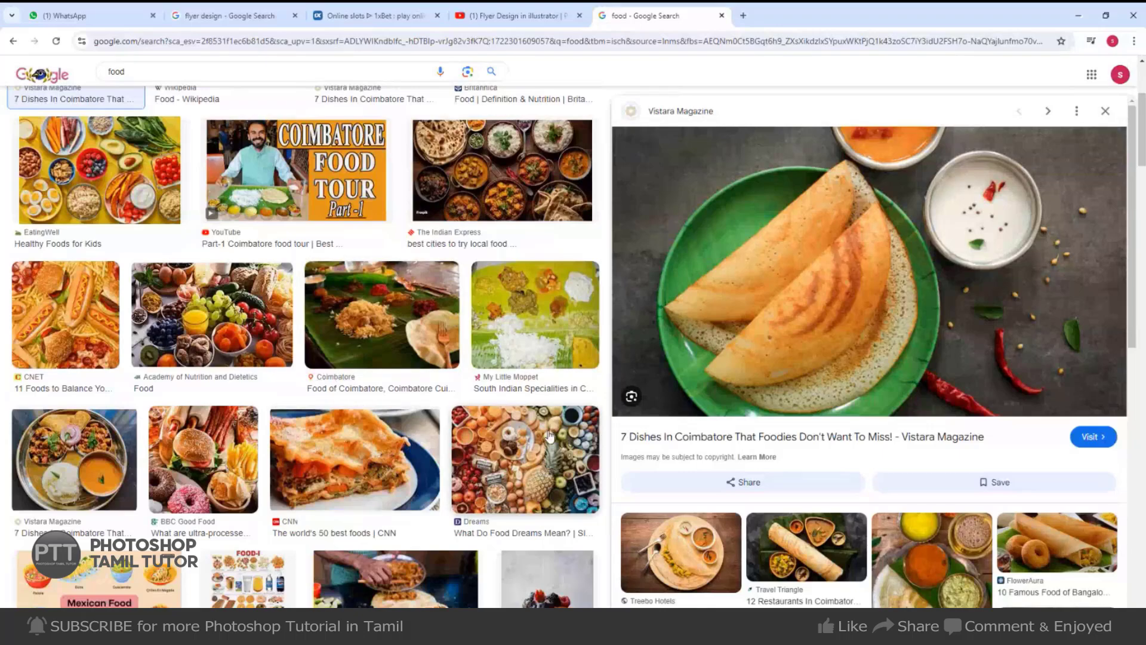
# Search Google Images for 'food biriyani'.
pyautogui.scroll(-3, 382, 418)
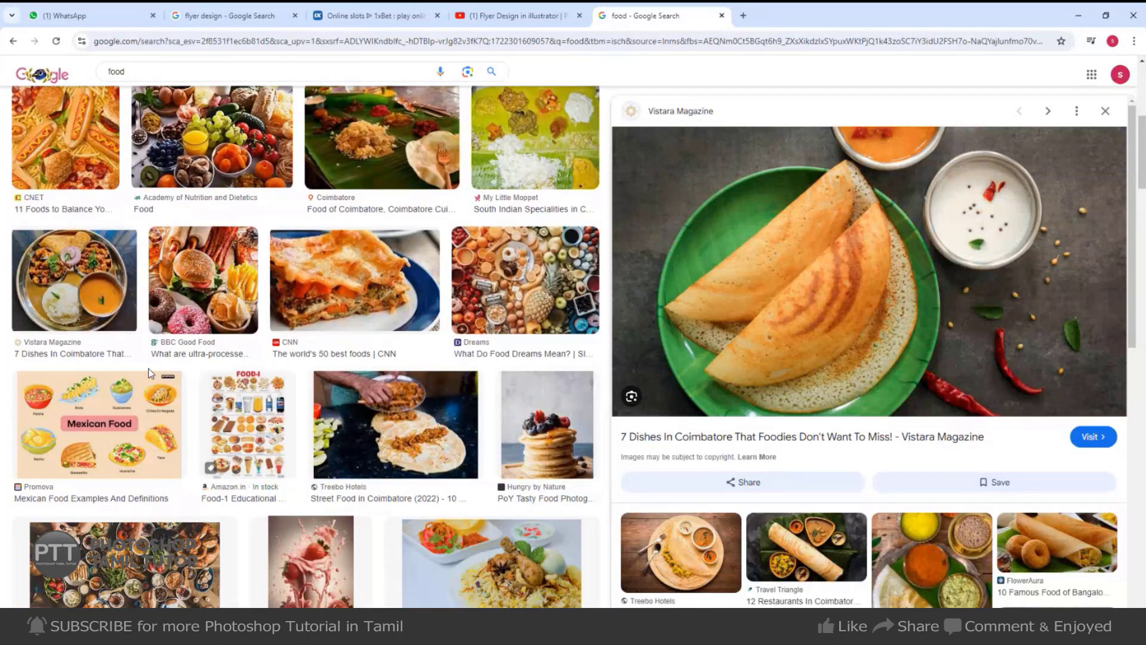
pyautogui.scroll(-5, 897, 420)
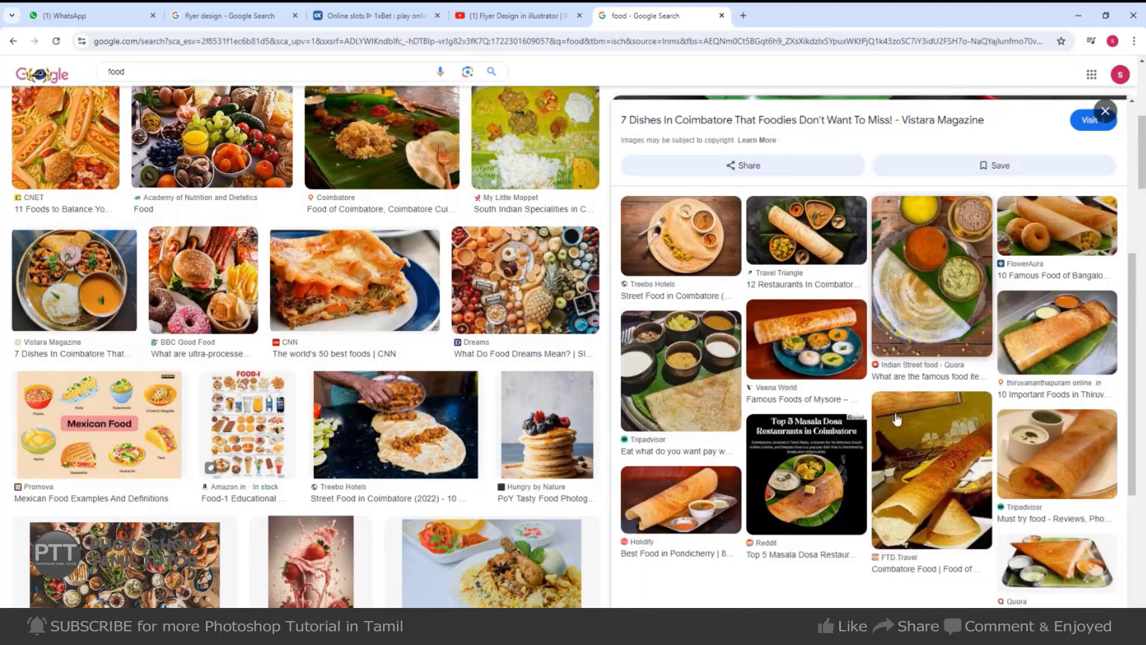
pyautogui.scroll(-2, 897, 420)
pyautogui.scroll(4, 208, 169)
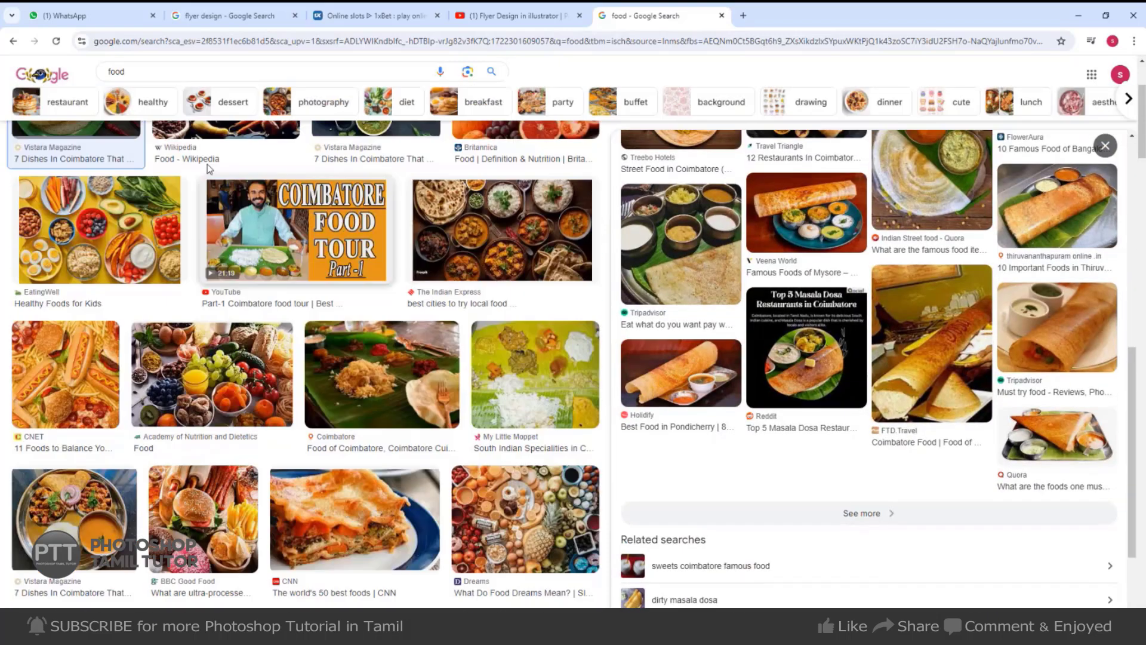
pyautogui.click(141, 72)
pyautogui.write('bir')
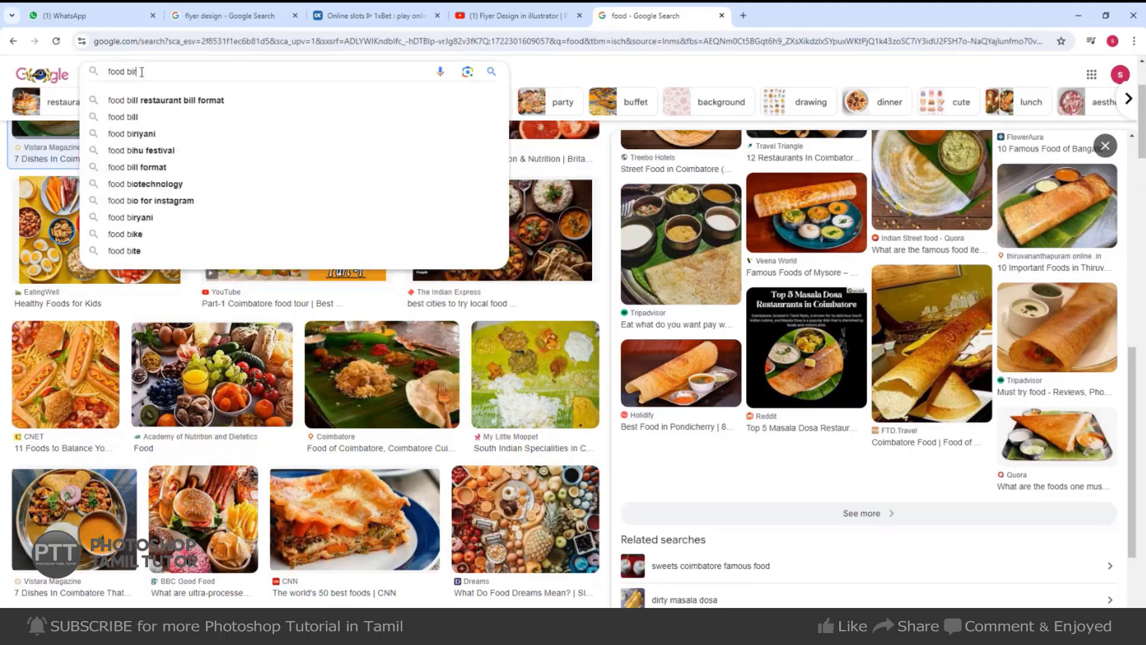
pyautogui.write('iyani')
pyautogui.press('Return')
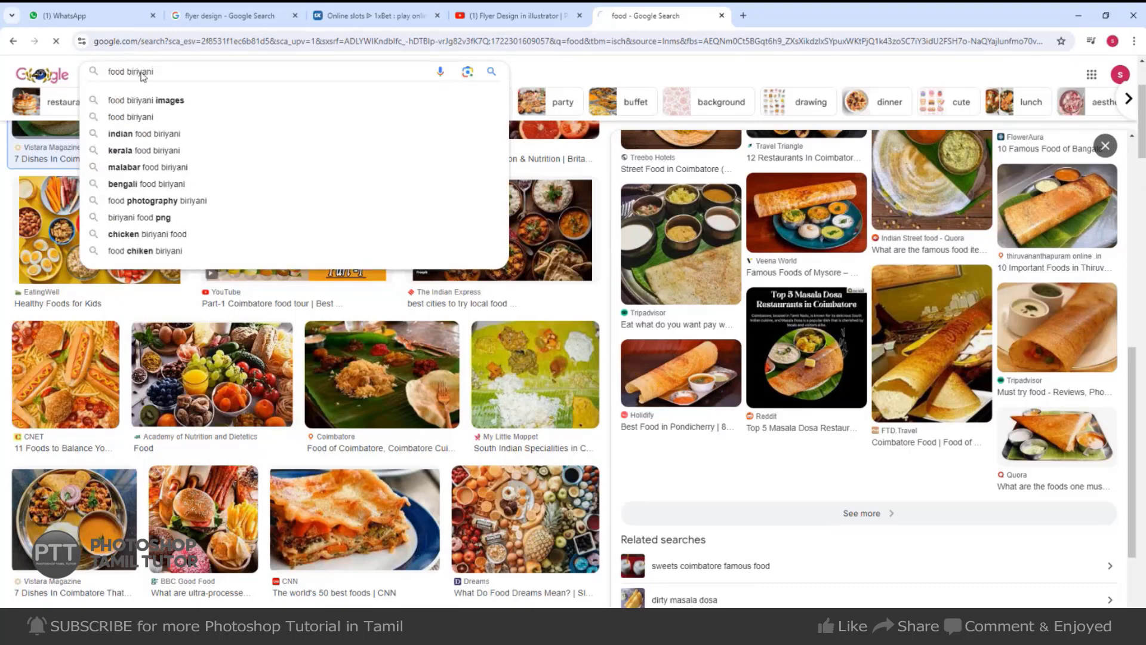
# Preview several biryani photos and copy the Gulf News Guntur Gongura Biryani image.
pyautogui.scroll(-5, 136, 304)
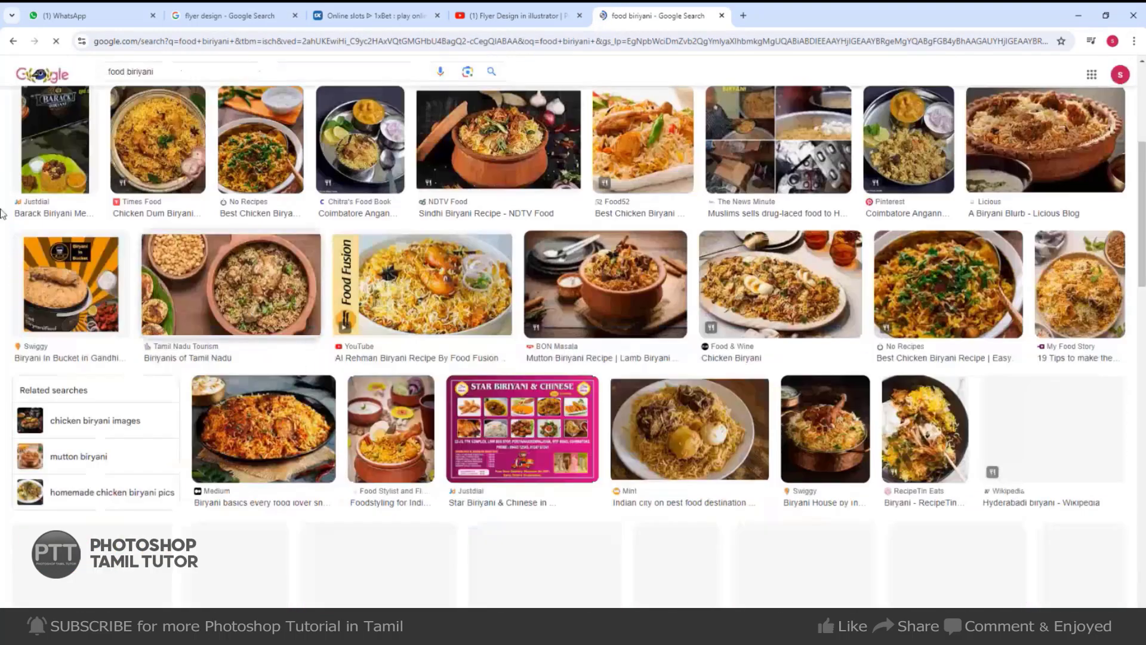
pyautogui.click(670, 285)
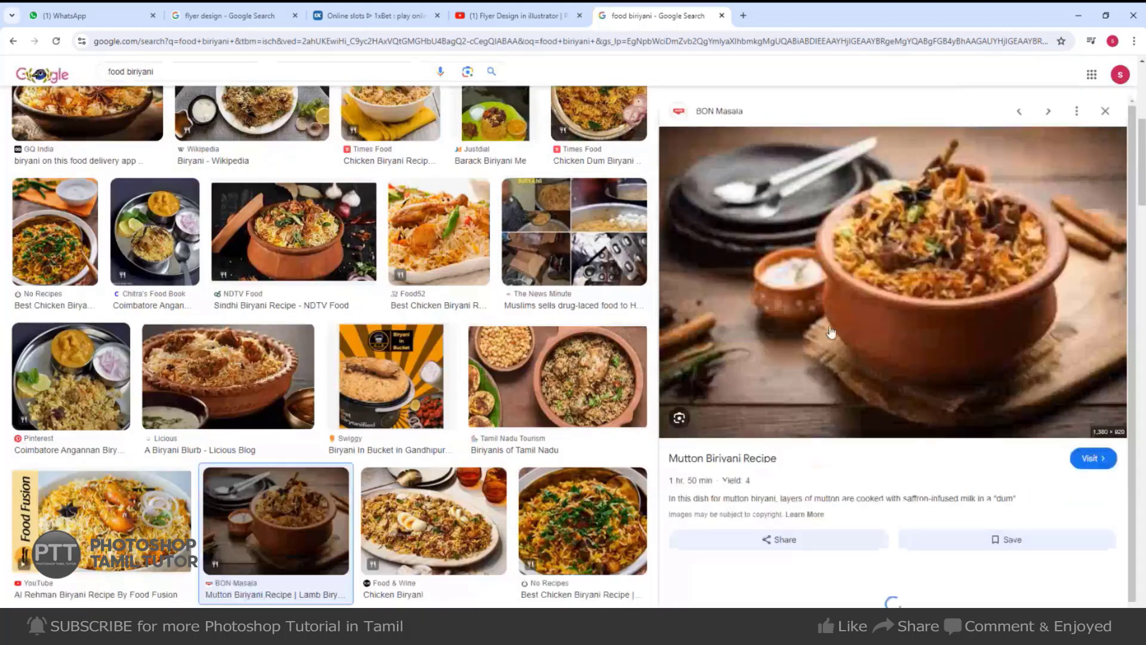
pyautogui.scroll(-1, 583, 367)
pyautogui.scroll(-3, 582, 367)
pyautogui.scroll(-3, 1036, 478)
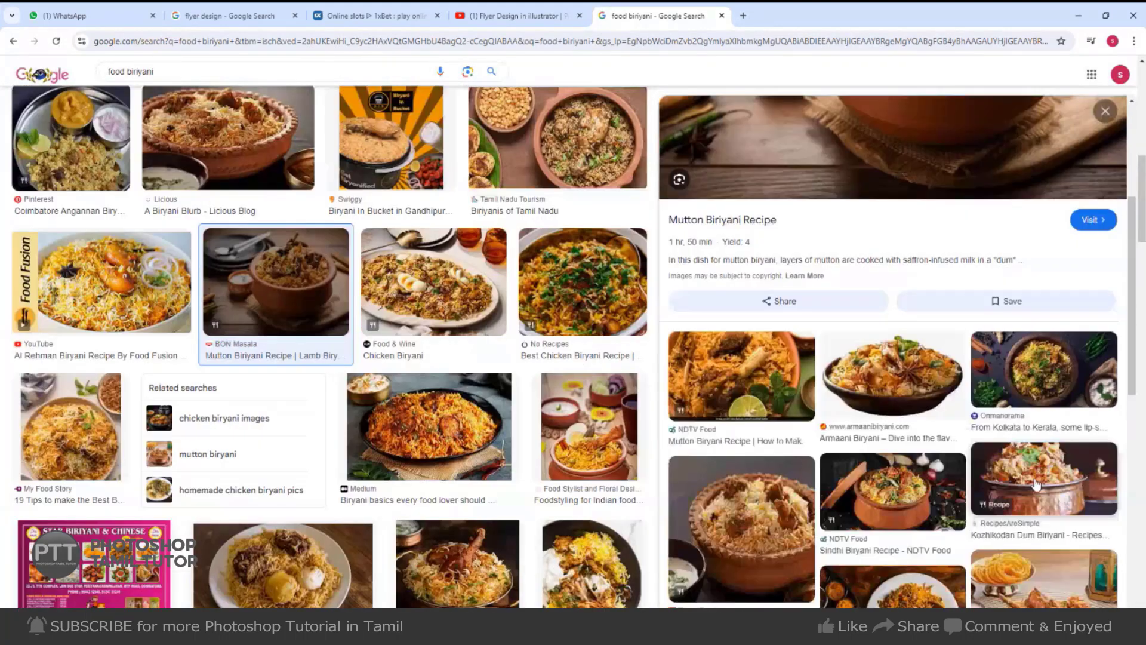
pyautogui.scroll(-3, 1036, 477)
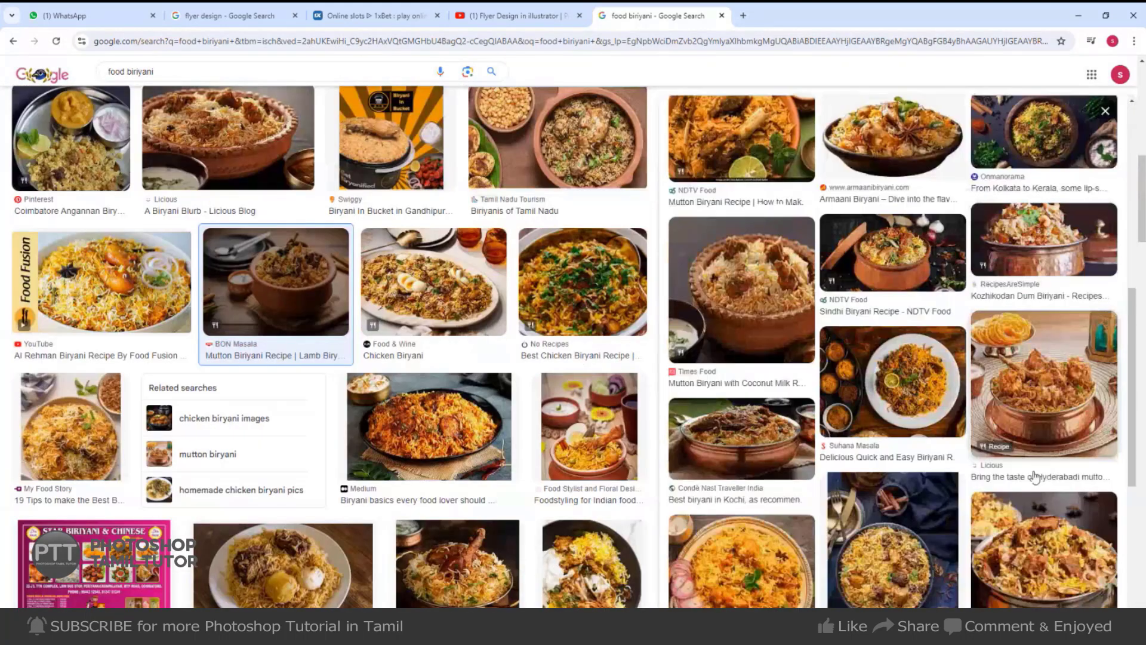
pyautogui.click(1026, 442)
pyautogui.scroll(-3, 511, 436)
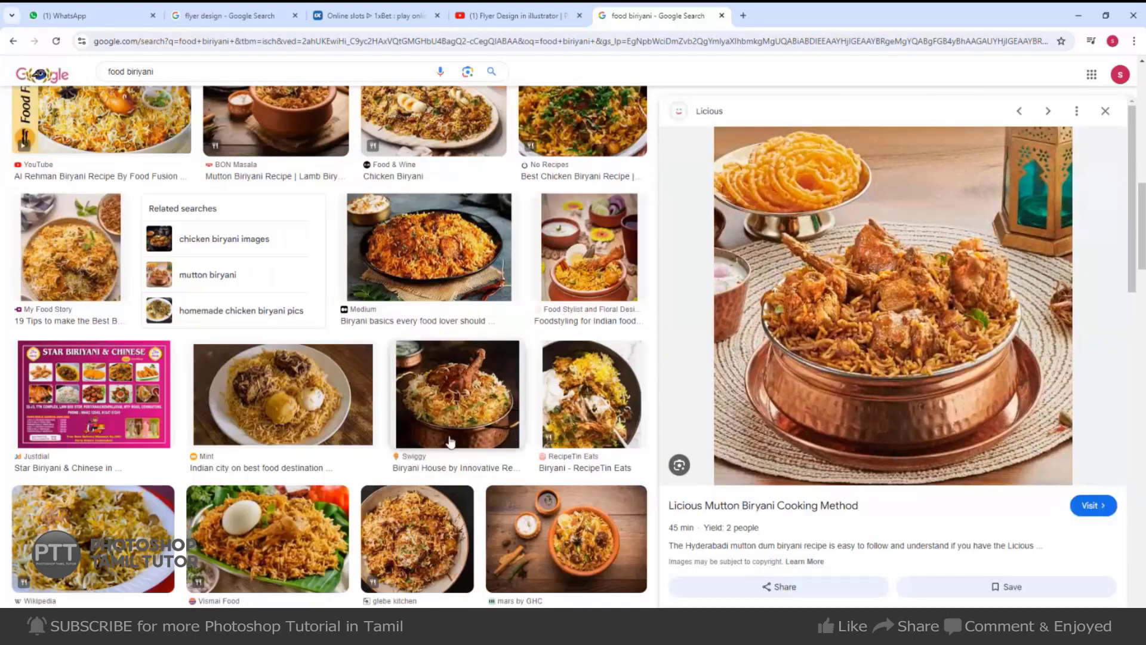
pyautogui.scroll(-4, 478, 424)
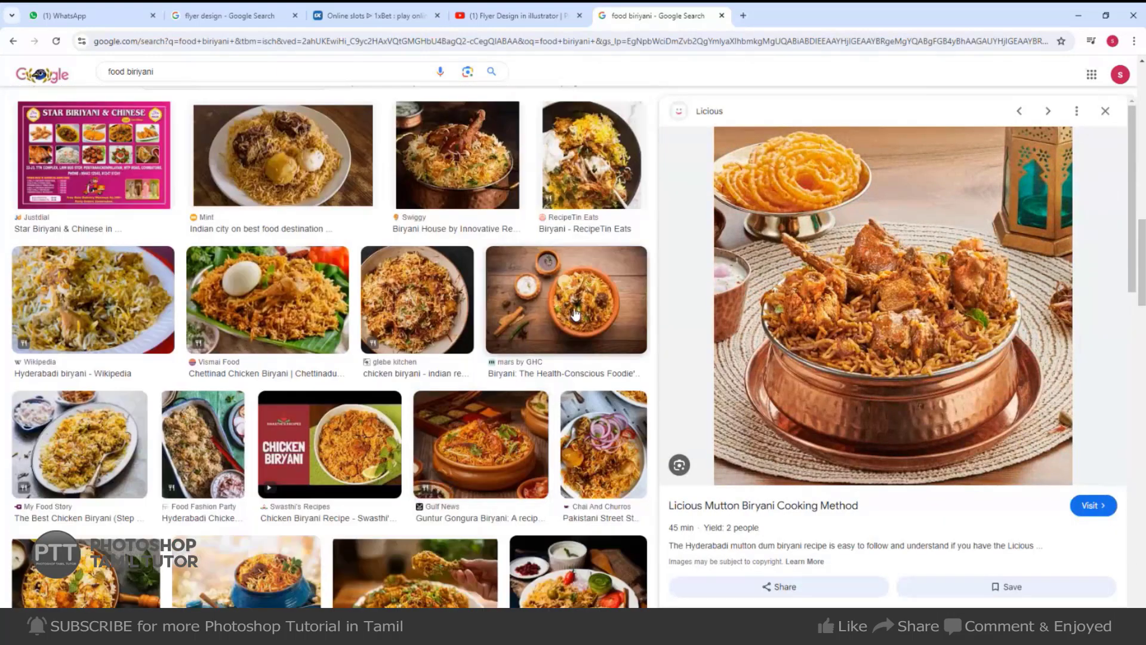
pyautogui.click(469, 476)
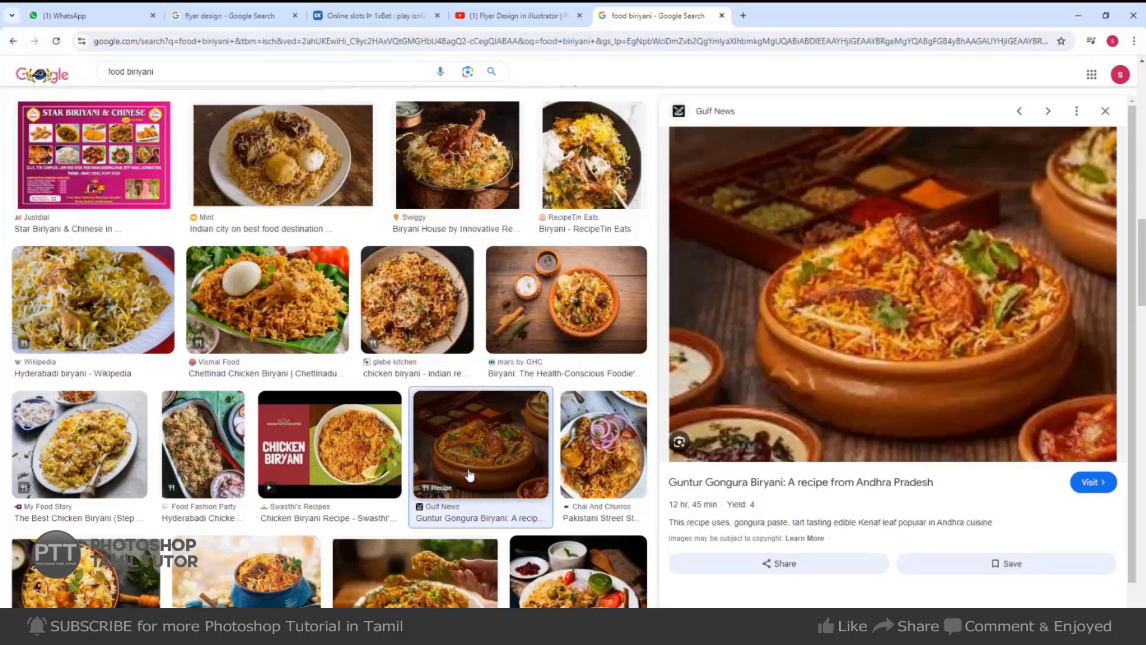
pyautogui.rightClick(940, 224)
pyautogui.click(1005, 405)
# Paste the biryani photo into the lower-right circle, scale it to about 201%, then delete Layer 9.
pyautogui.hotkey('alt', 'Tab')
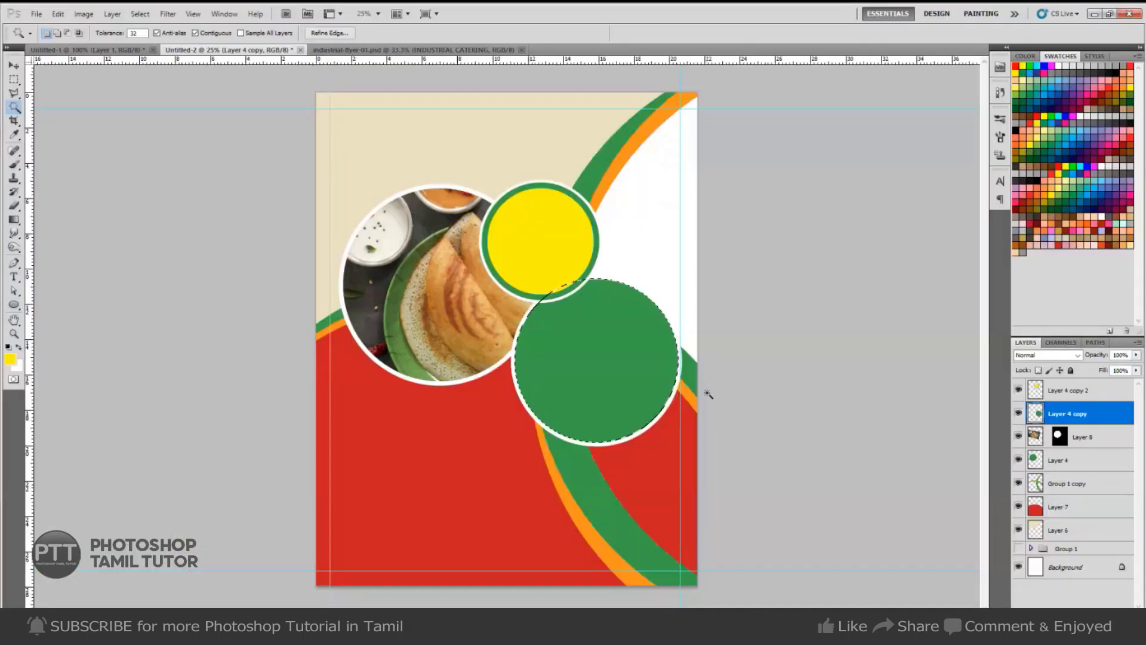
pyautogui.hotkey('ctrl', 'alt', 'shift', 'v')
pyautogui.hotkey('ctrl', 't')
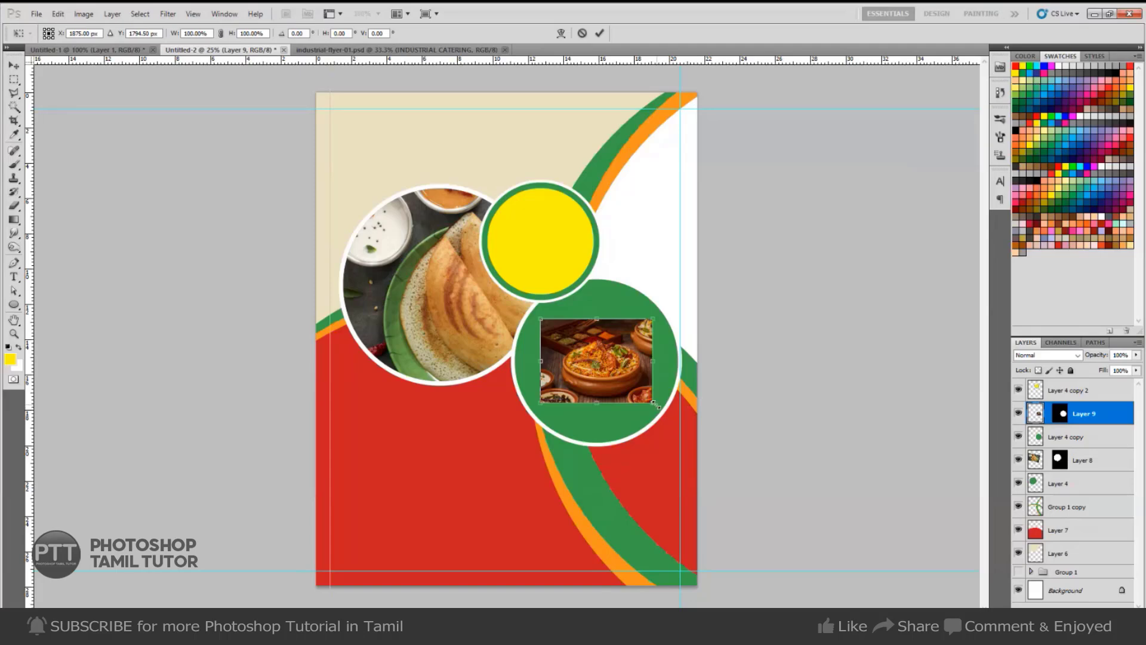
pyautogui.moveTo(655, 404); pyautogui.dragTo(715, 448)
pyautogui.press('Return')
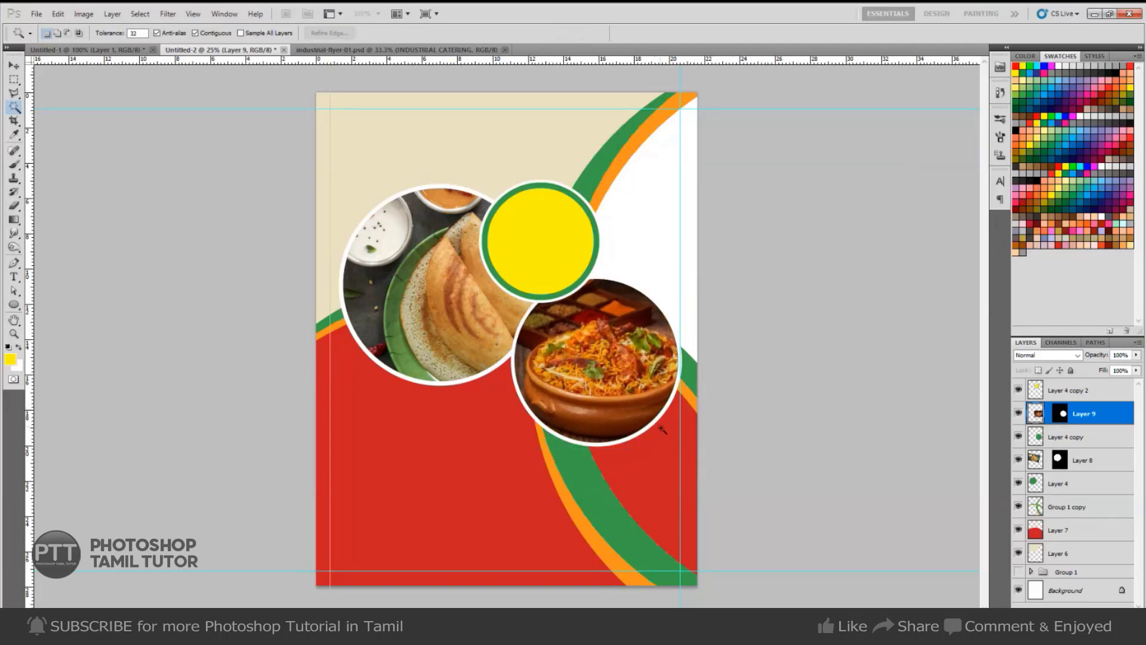
pyautogui.press('Delete')
pyautogui.hotkey('alt', 'Tab')
# Copy The Better India biryani photo from the image results.
pyautogui.scroll(-3, 855, 410)
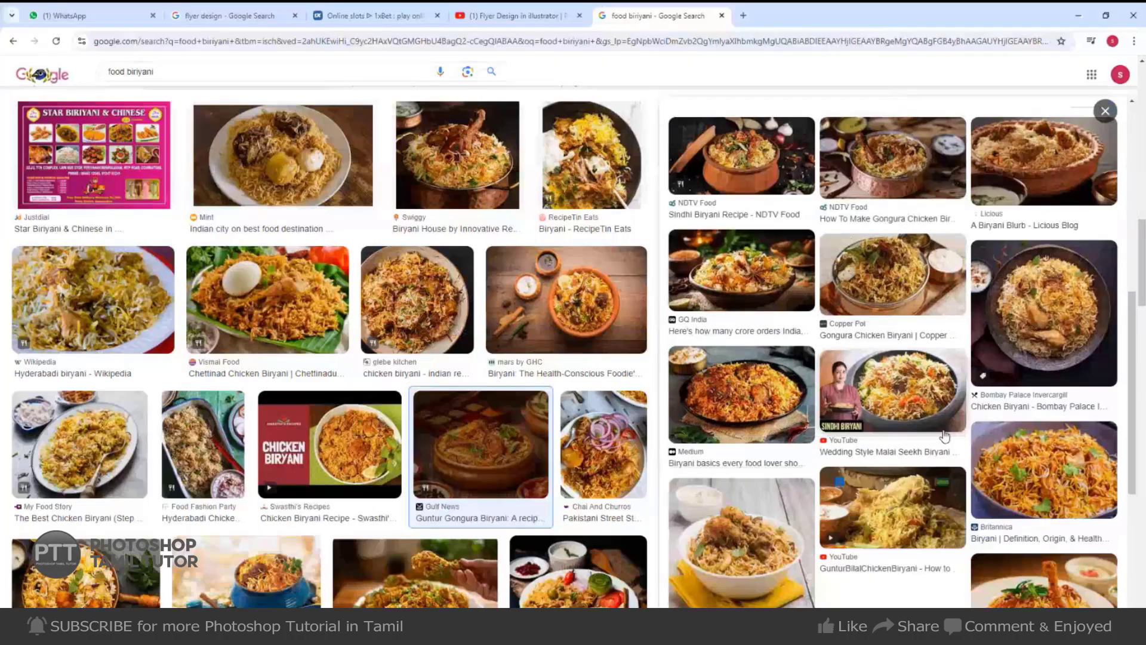
pyautogui.scroll(-4, 436, 435)
pyautogui.click(301, 373)
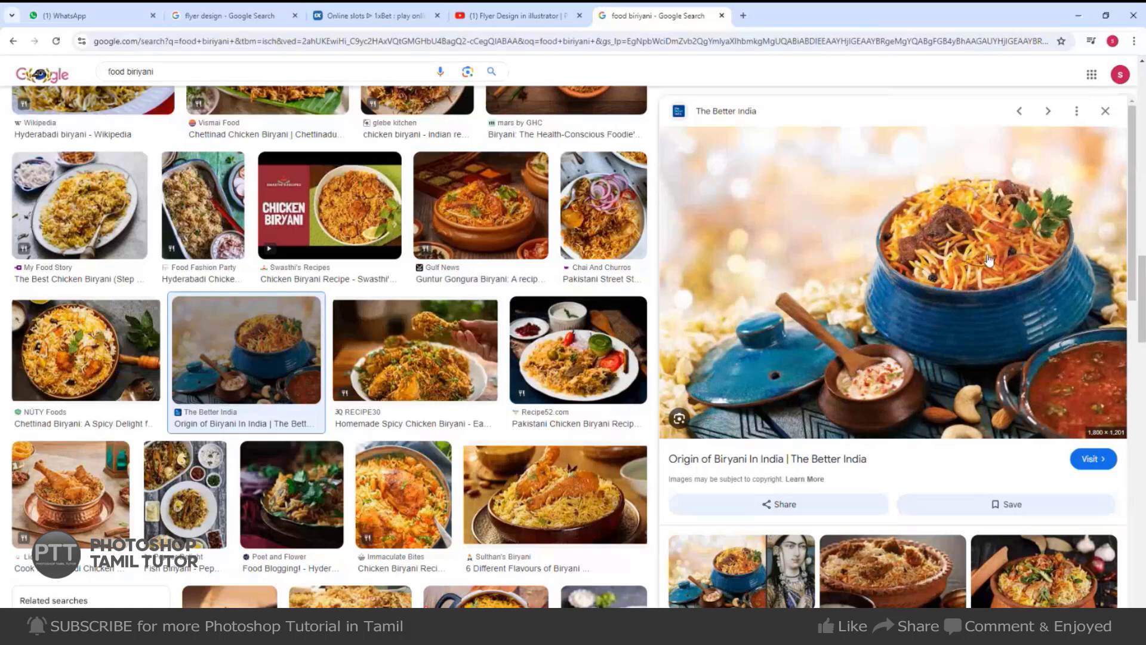
pyautogui.rightClick(849, 235)
pyautogui.click(894, 414)
# Compare the food-styling and iStock chicken biryani photos, returning to the food-styling one.
pyautogui.scroll(-10, 895, 421)
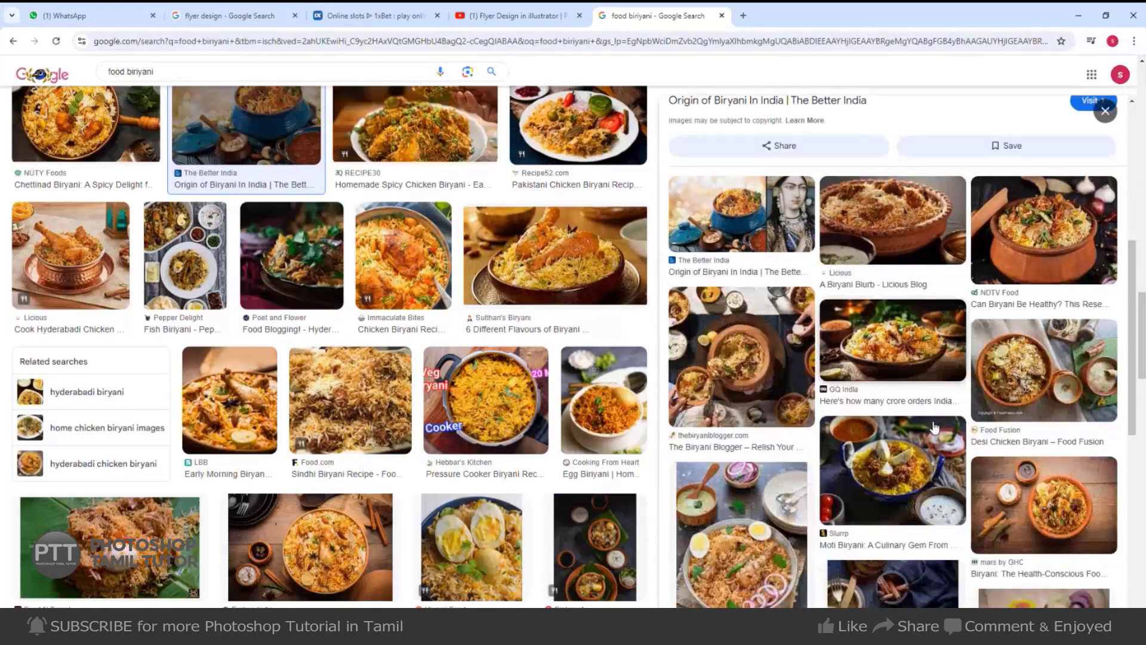
pyautogui.scroll(-3, 90, 447)
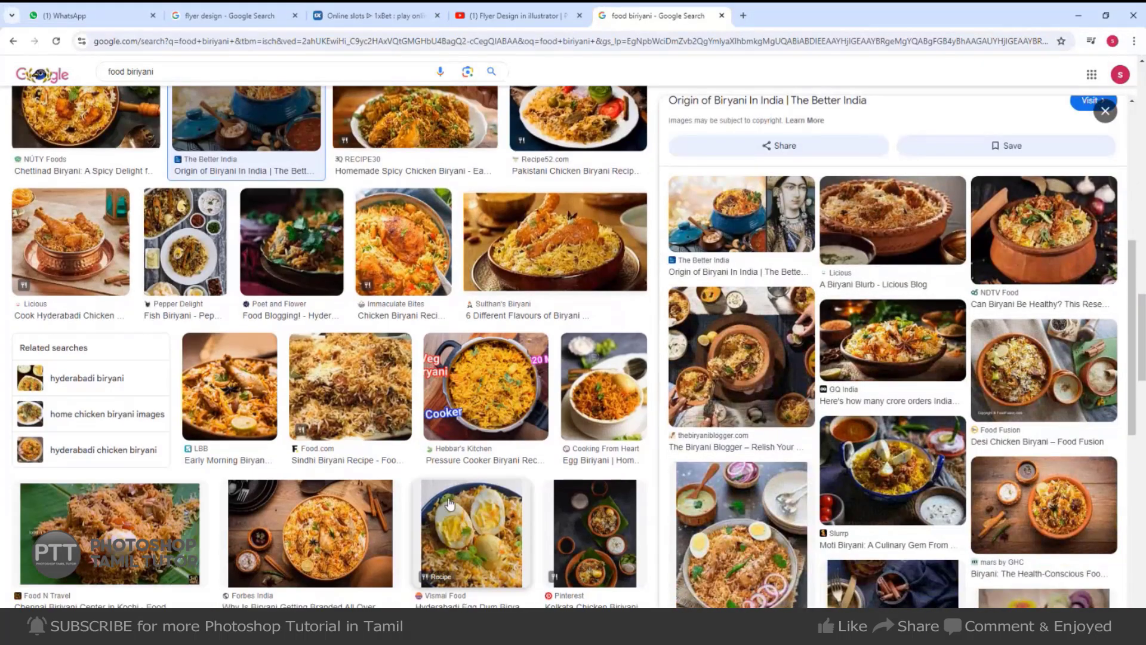
pyautogui.scroll(-3, 70, 472)
pyautogui.scroll(-6, 70, 472)
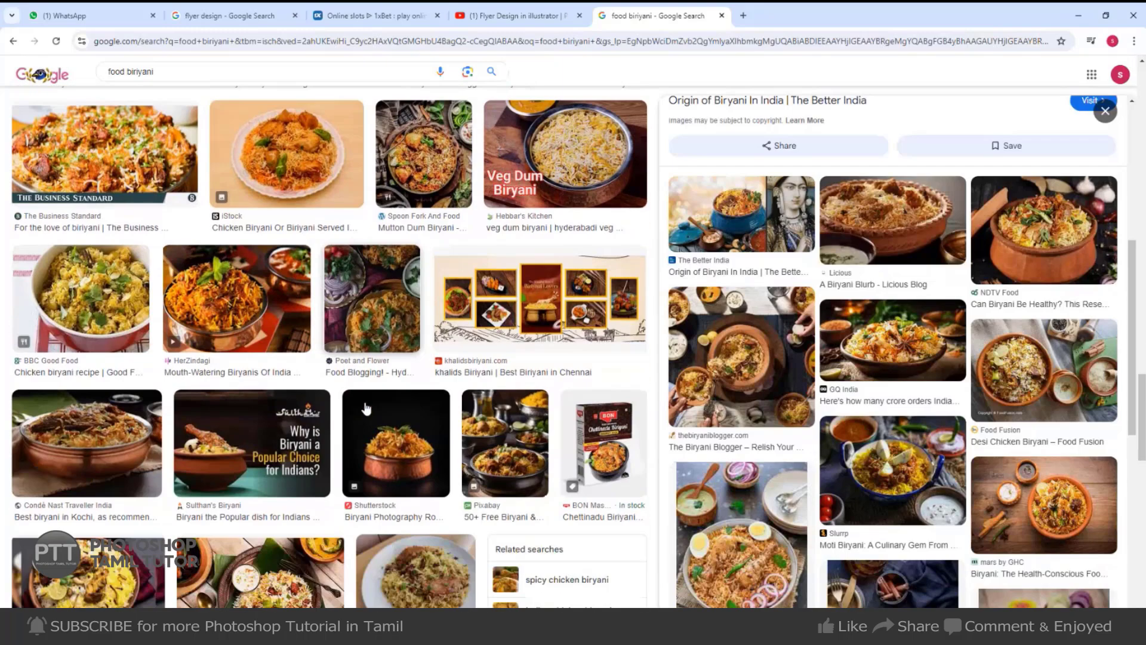
pyautogui.scroll(-2, 386, 447)
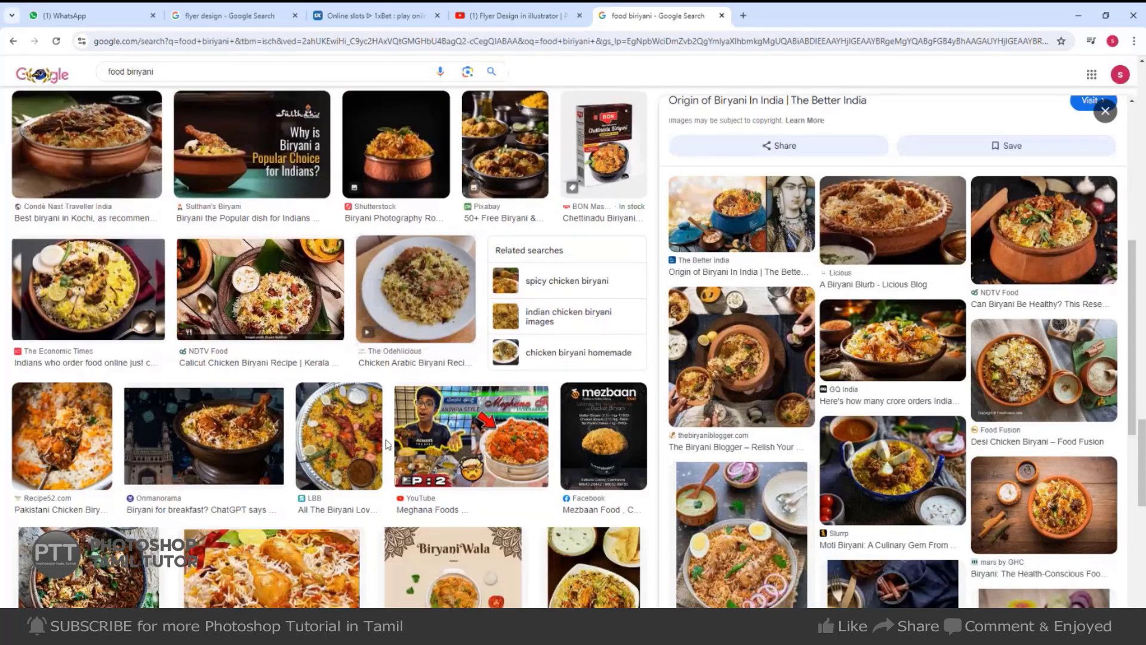
pyautogui.scroll(-4, 511, 331)
pyautogui.scroll(-6, 511, 331)
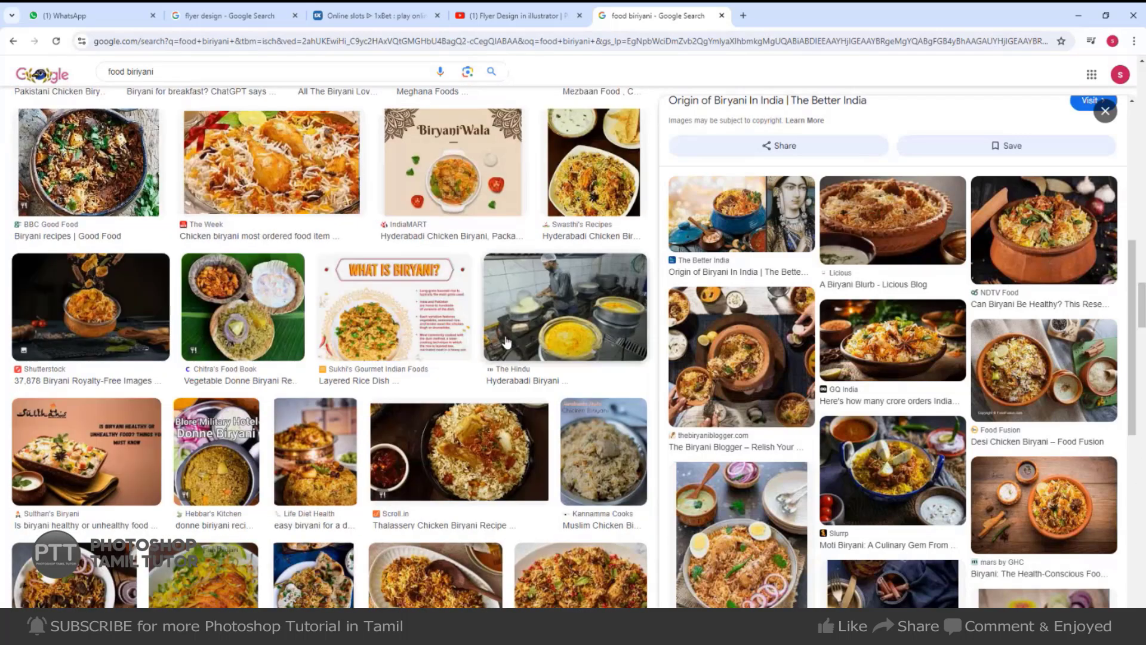
pyautogui.scroll(-4, 875, 367)
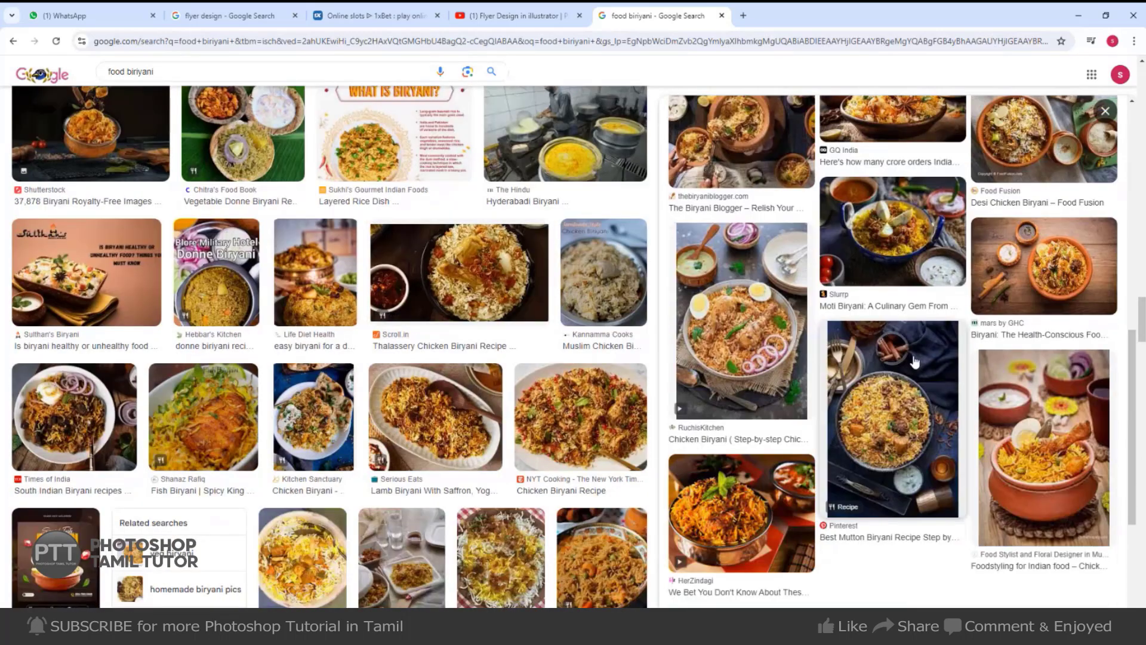
pyautogui.click(1065, 460)
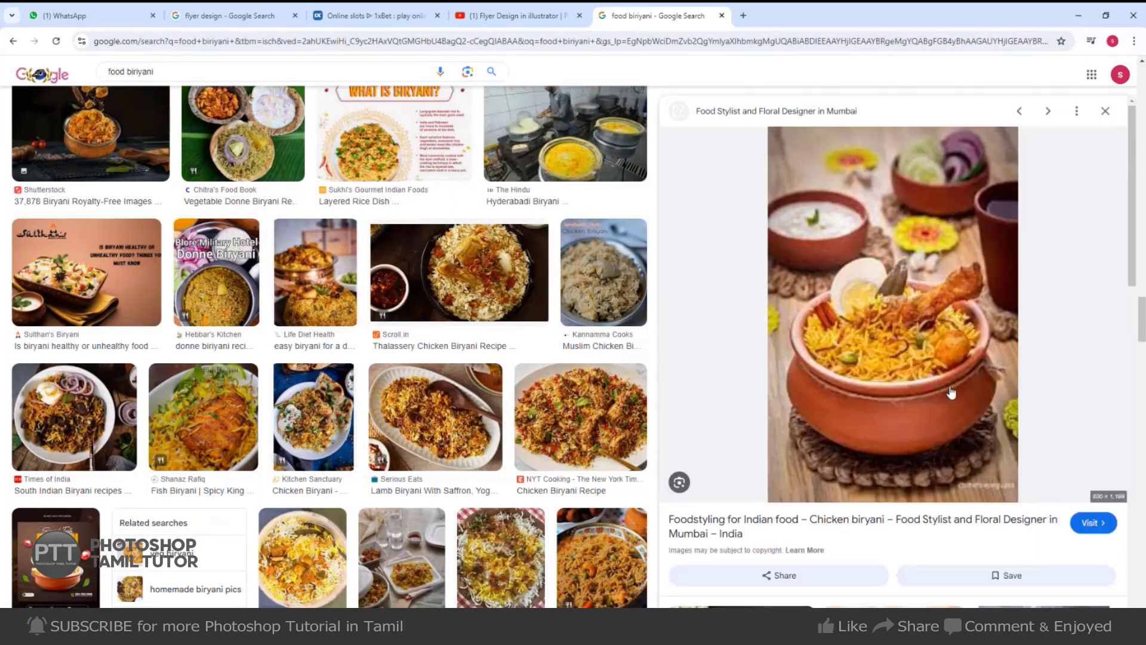
pyautogui.scroll(-5, 1063, 450)
pyautogui.click(785, 364)
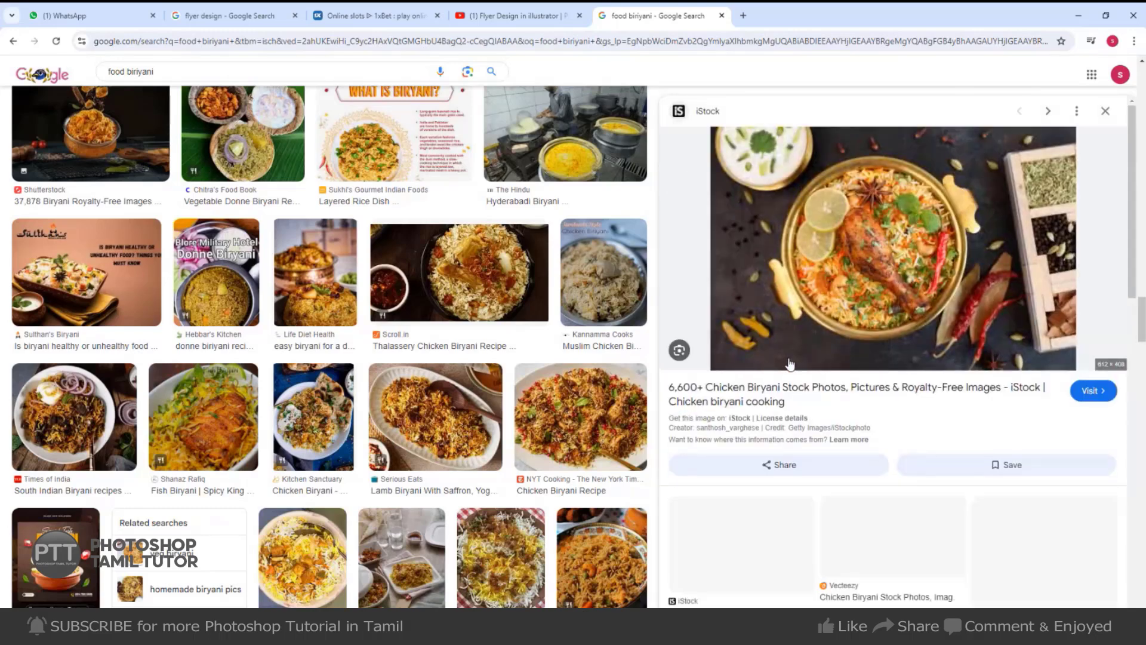
pyautogui.click(18, 45)
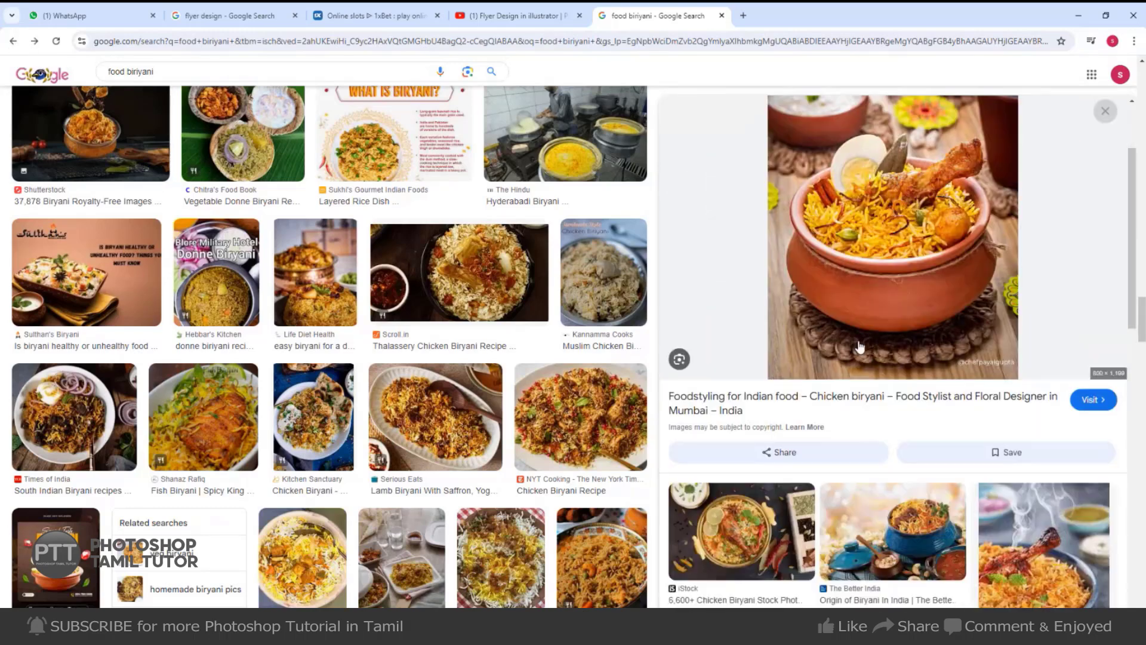
# Preview the Pumpkin Kart biryani photo and load more related images with See more.
pyautogui.scroll(-5, 868, 370)
pyautogui.click(755, 399)
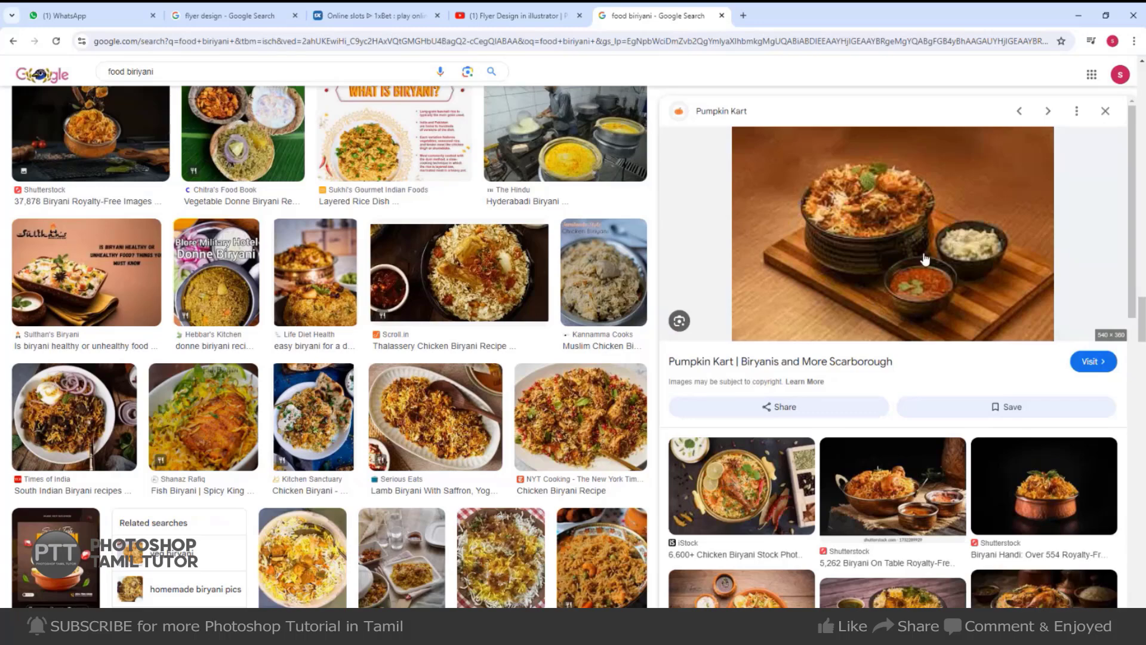
pyautogui.scroll(-3, 945, 335)
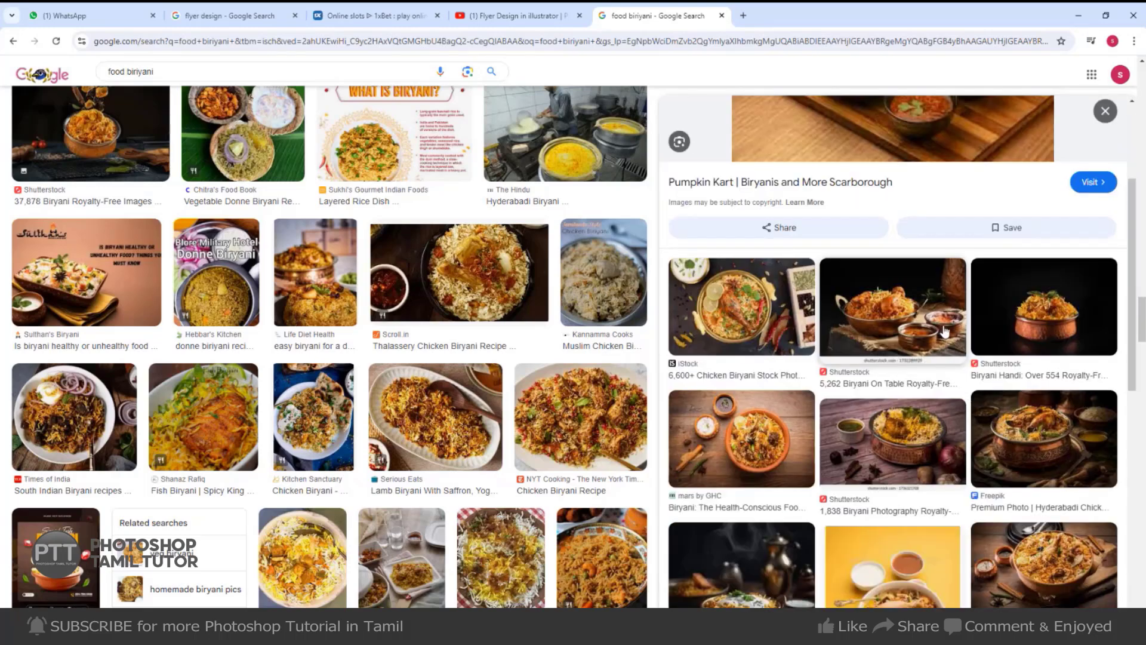
pyautogui.scroll(-4, 945, 332)
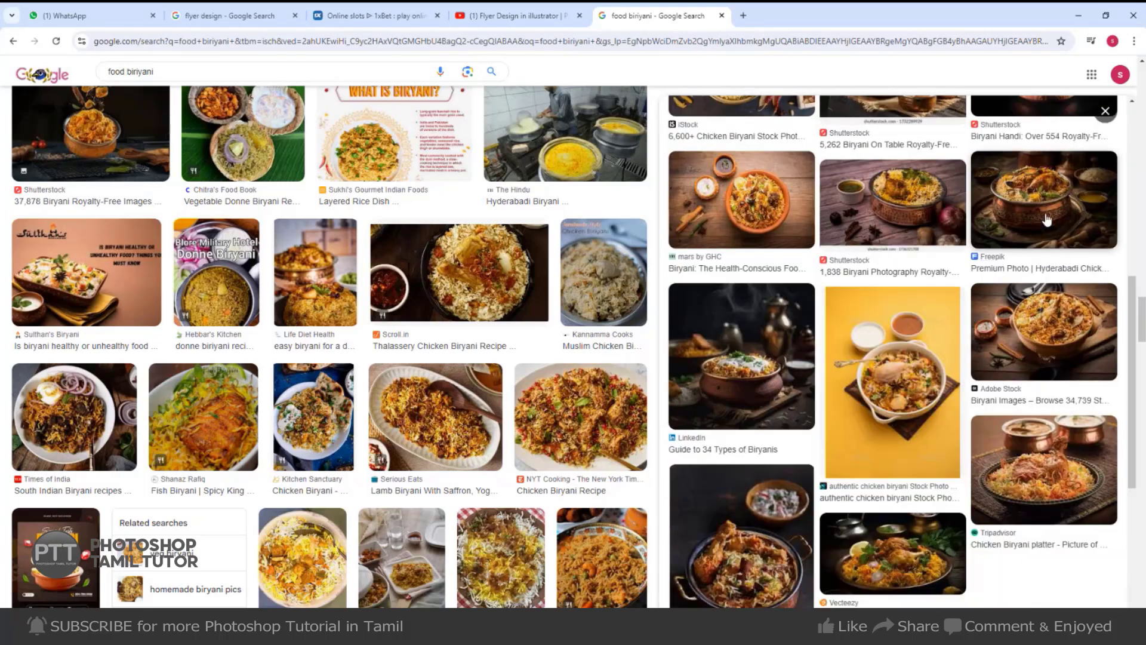
pyautogui.scroll(-3, 1064, 459)
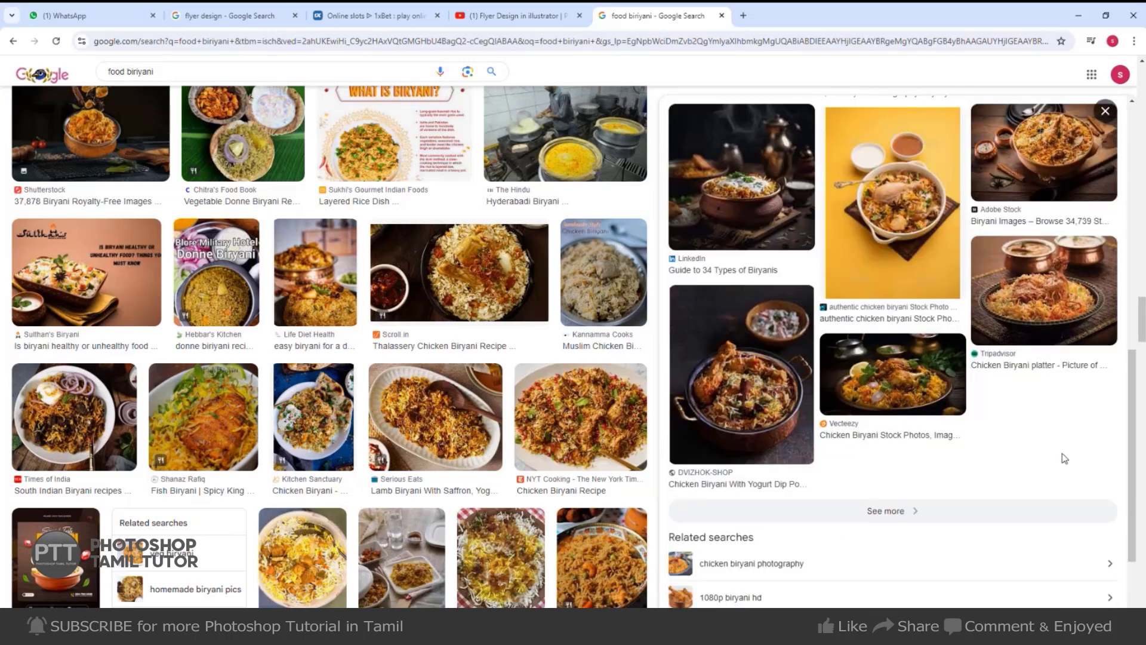
pyautogui.click(886, 512)
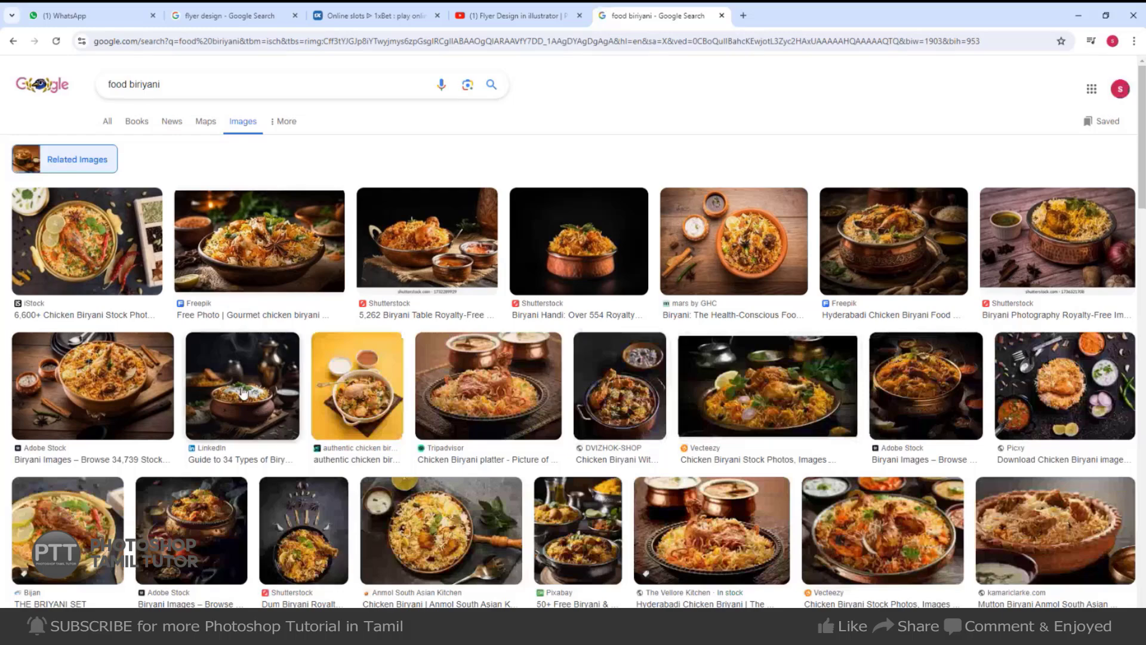
pyautogui.scroll(-2, 255, 448)
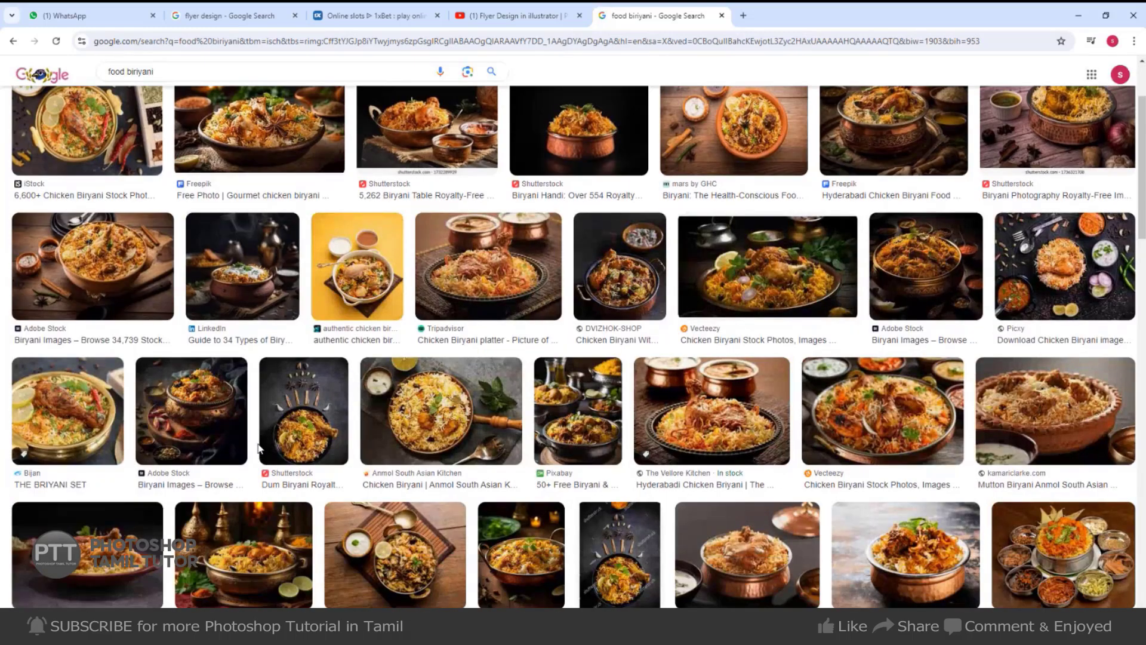
pyautogui.scroll(-3, 259, 448)
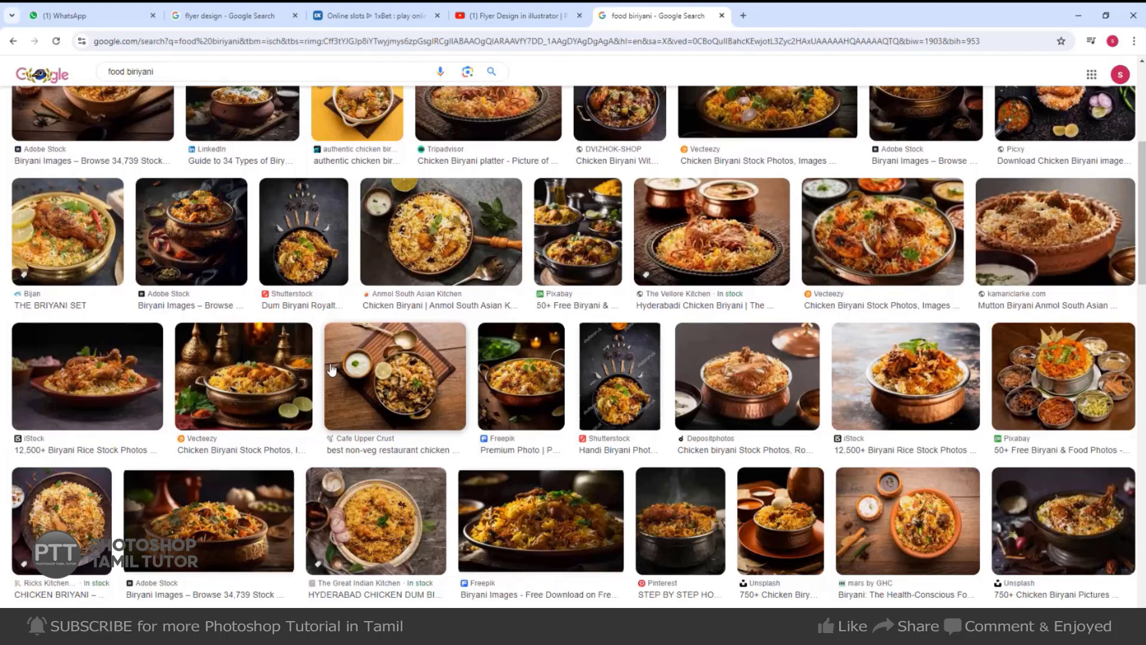
# Preview the Pixabay platter, Cafe Upper Crust and iStock rice biryani photos.
pyautogui.click(1112, 394)
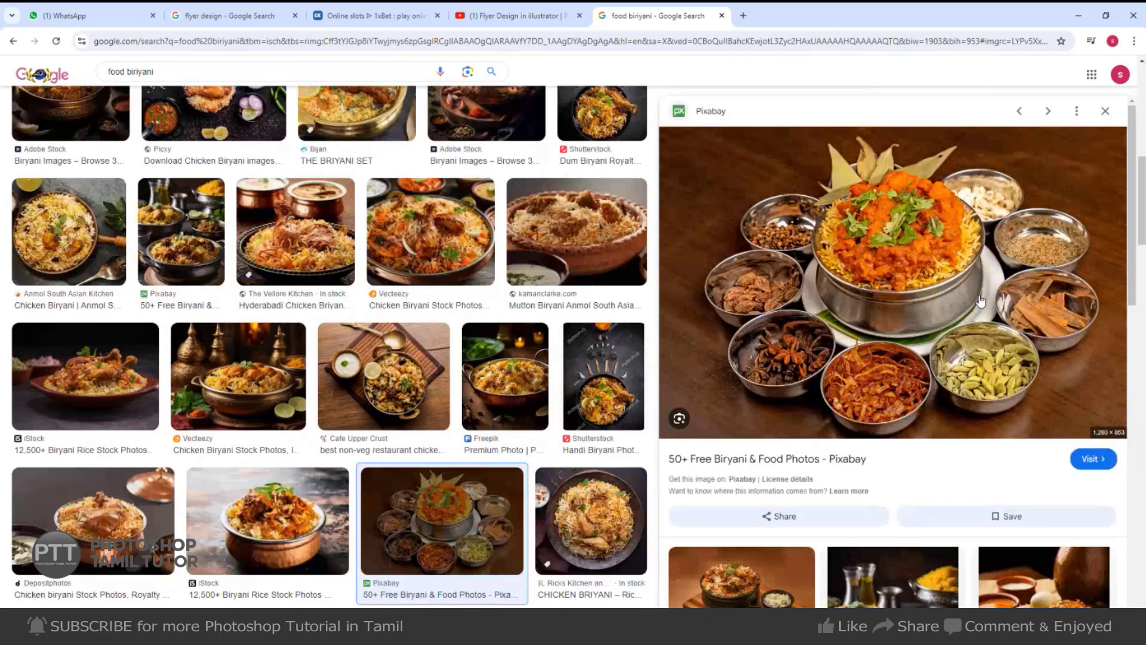
pyautogui.scroll(-3, 300, 377)
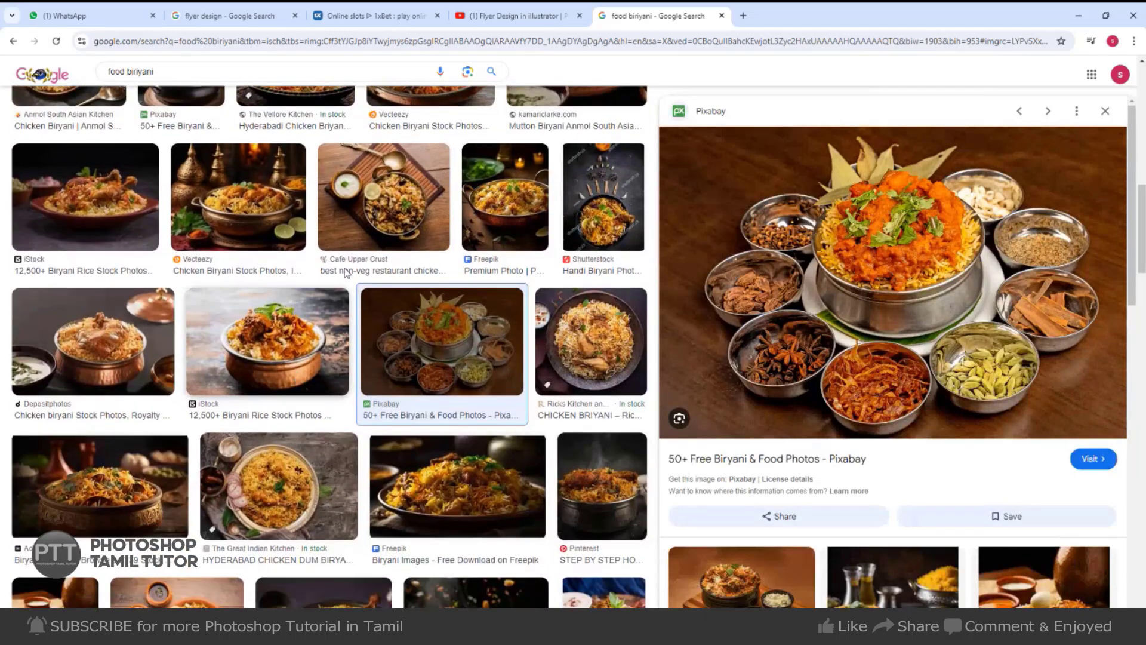
pyautogui.click(347, 272)
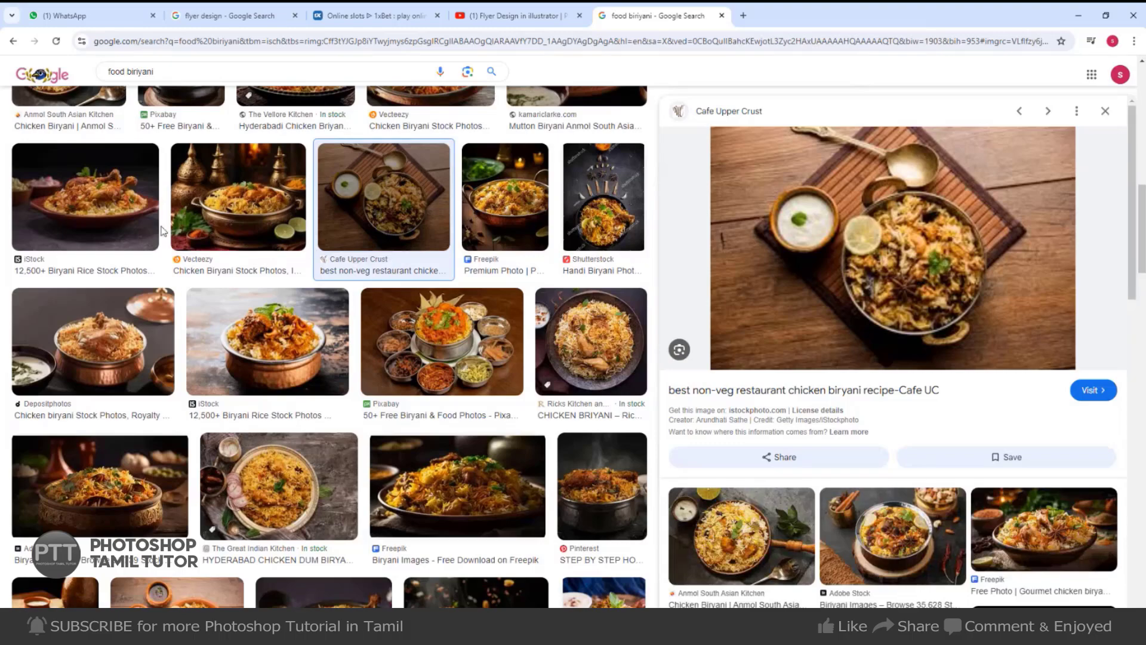
pyautogui.click(136, 231)
# Copy the mars by GHC photo of biryani in an orange bowl.
pyautogui.scroll(-4, 901, 345)
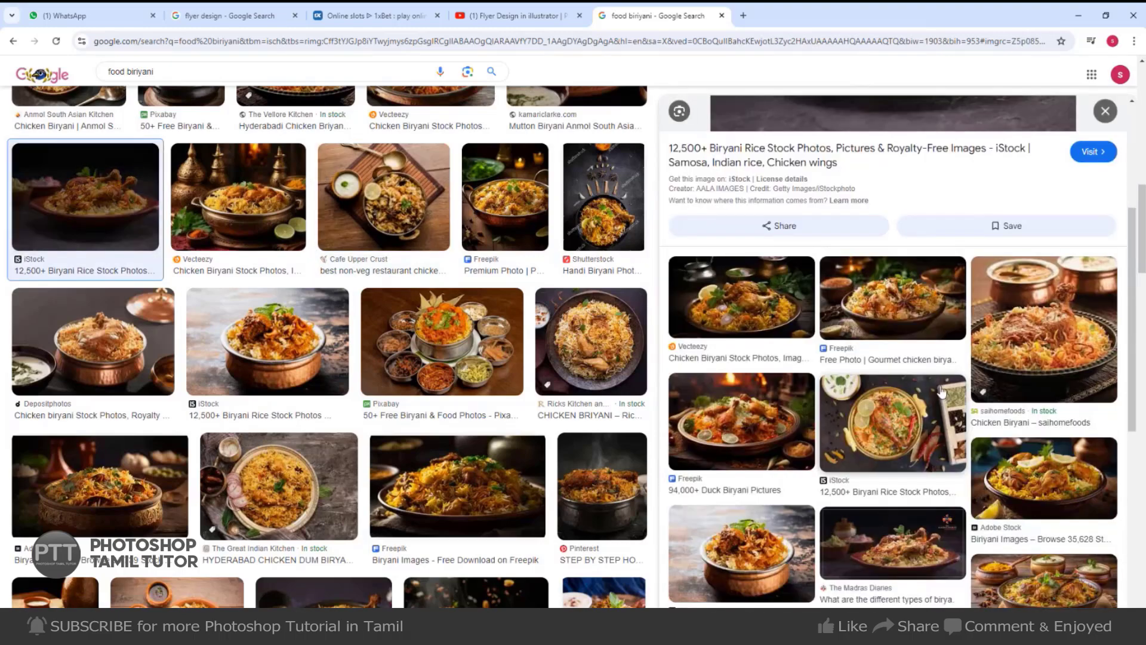
pyautogui.scroll(-4, 789, 543)
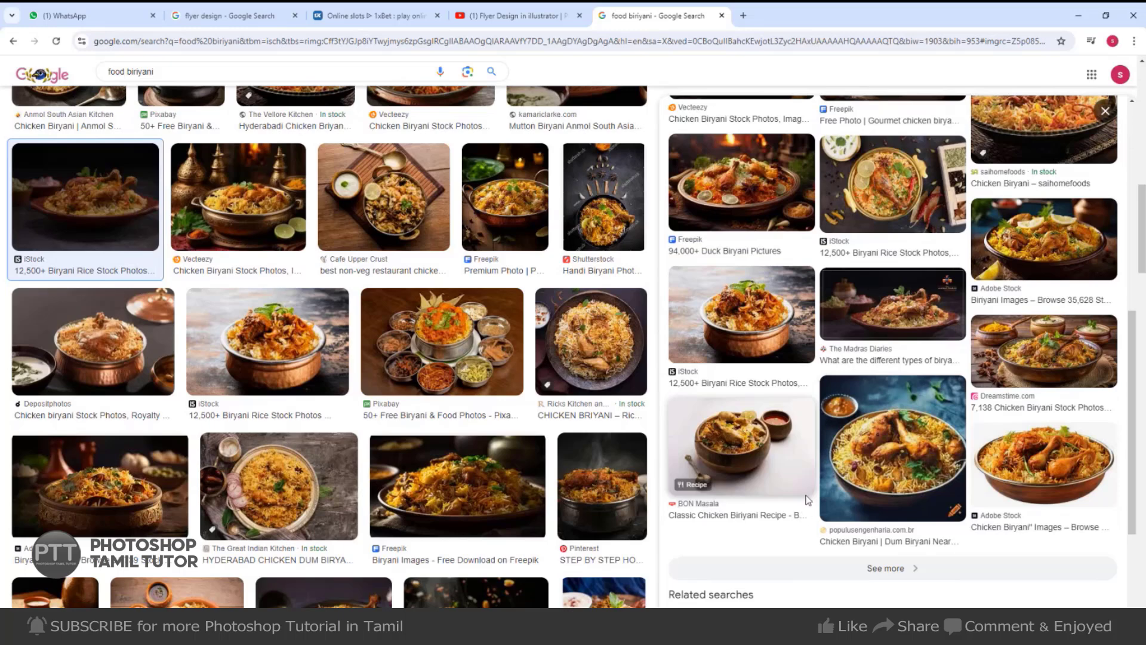
pyautogui.scroll(-3, 808, 499)
pyautogui.scroll(-4, 268, 532)
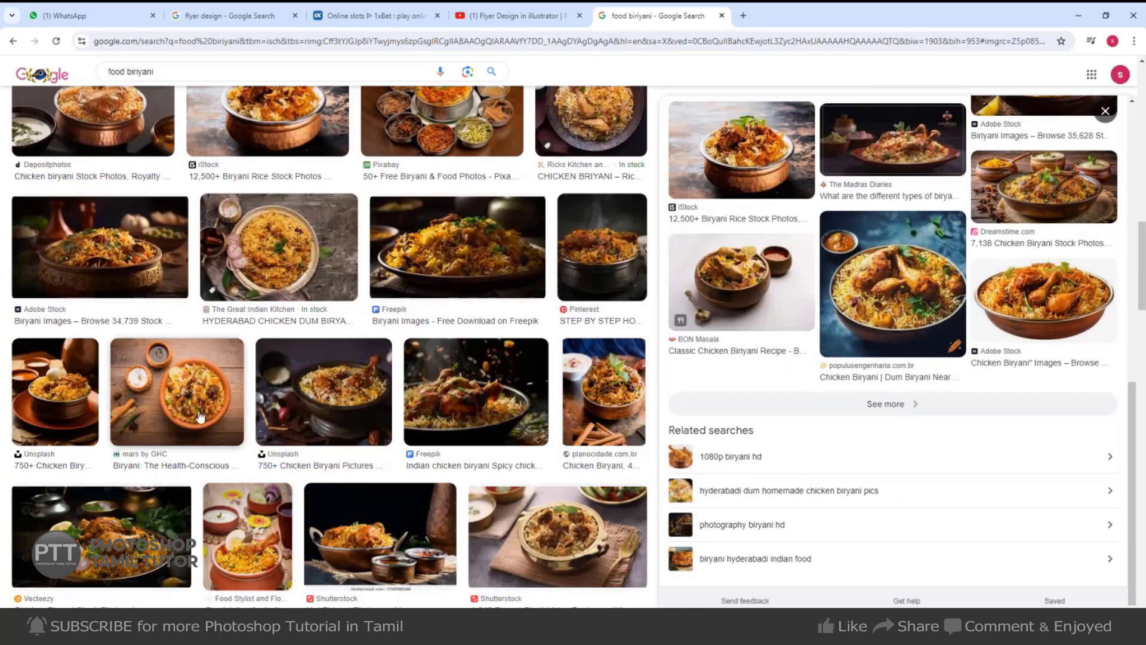
pyautogui.click(177, 388)
pyautogui.rightClick(940, 212)
pyautogui.click(991, 389)
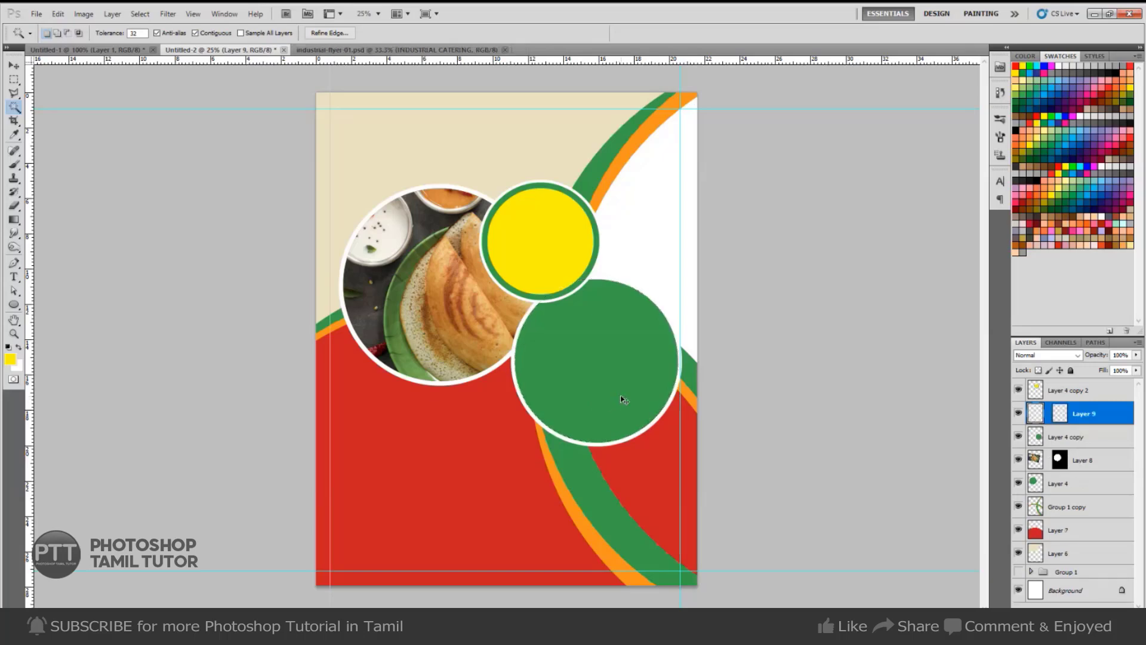
# Paste the biryani photo into the green circle, enlarge it to fill and nudge it down.
pyautogui.hotkey('ctrl', 'alt', 'shift', 'v')
pyautogui.hotkey('ctrl', 't')
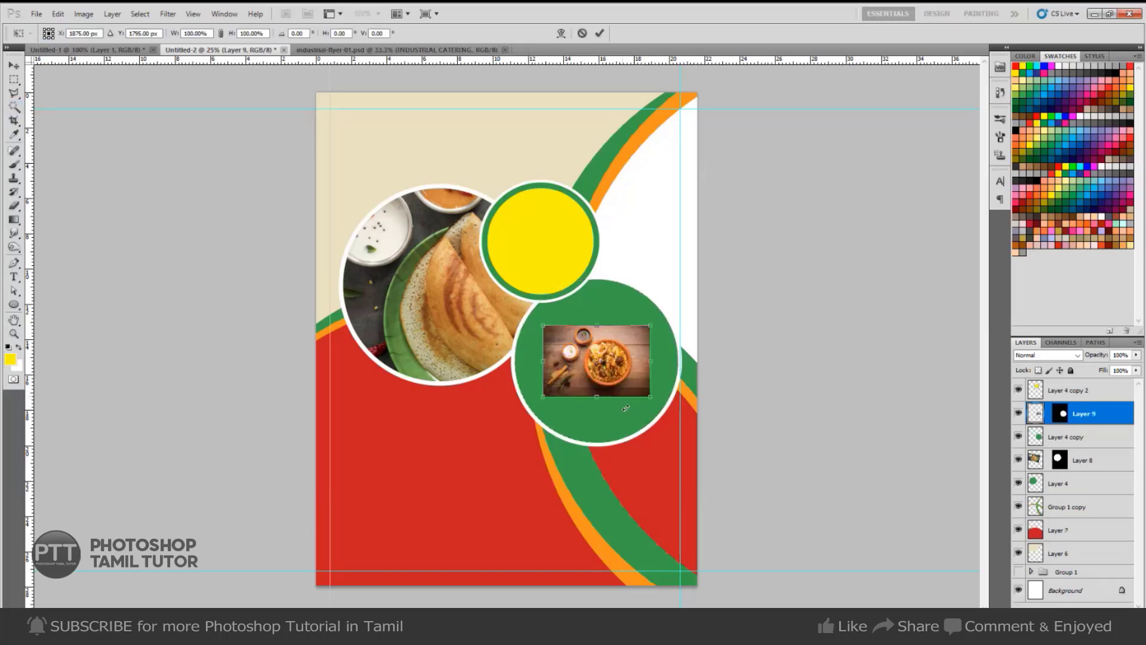
pyautogui.moveTo(650, 398); pyautogui.dragTo(724, 445)
pyautogui.moveTo(654, 423); pyautogui.dragTo(654, 430)
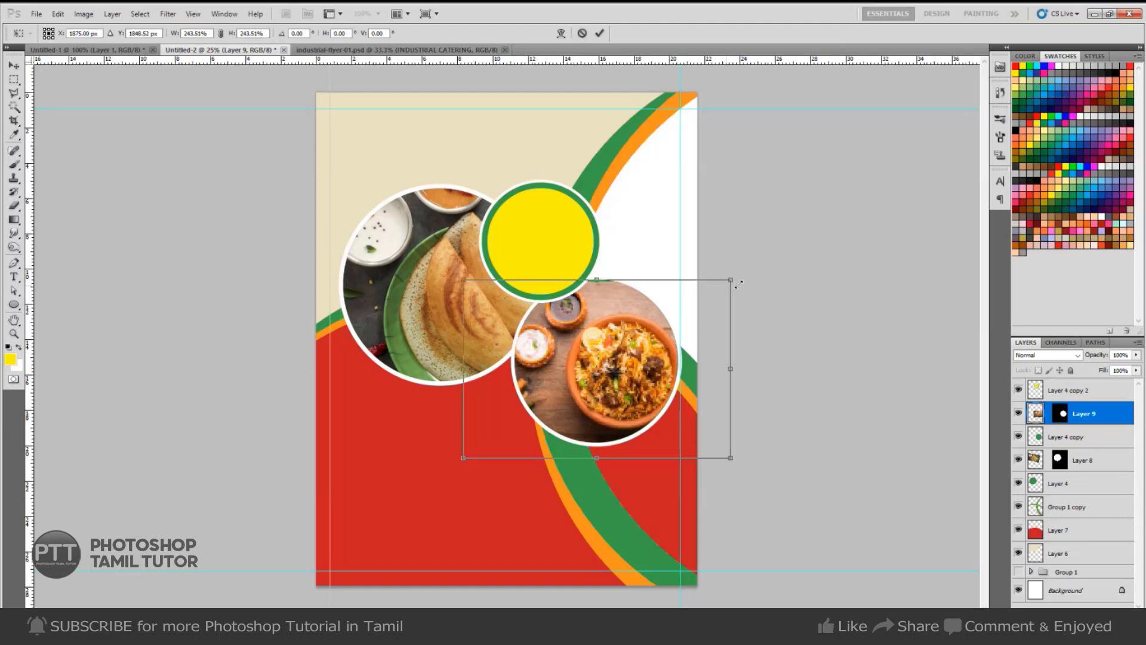
pyautogui.press('Return')
# Magic Wand-select the white curved area on the Group 1 copy layer.
pyautogui.rightClick(663, 261)
pyautogui.click(670, 265)
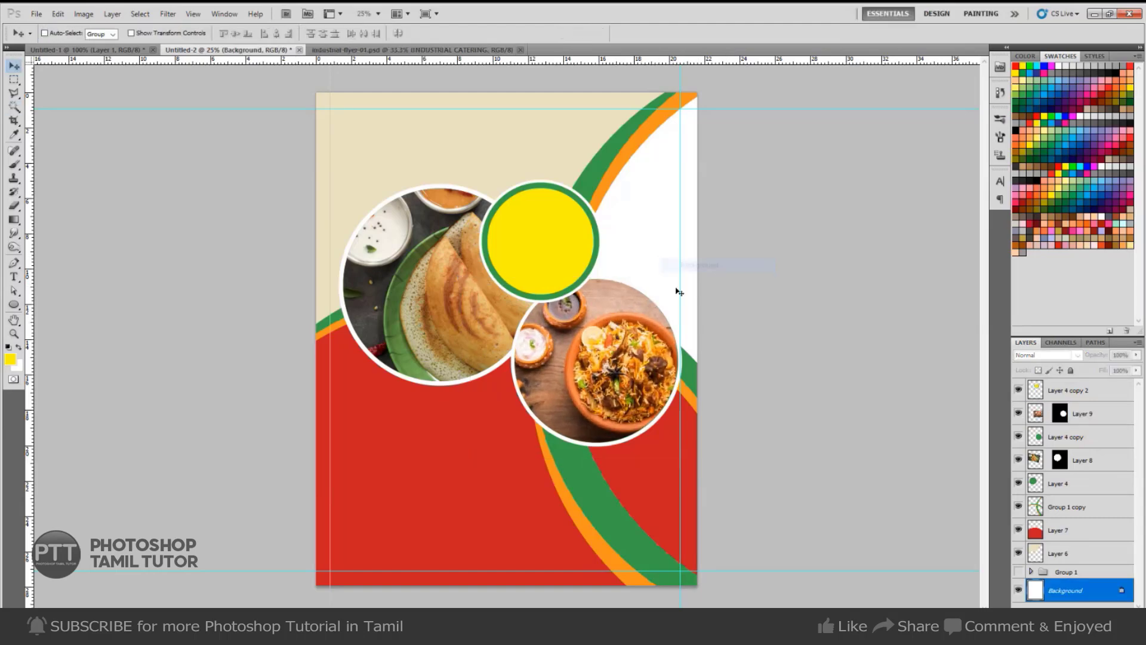
pyautogui.click(1024, 512)
pyautogui.press('w')
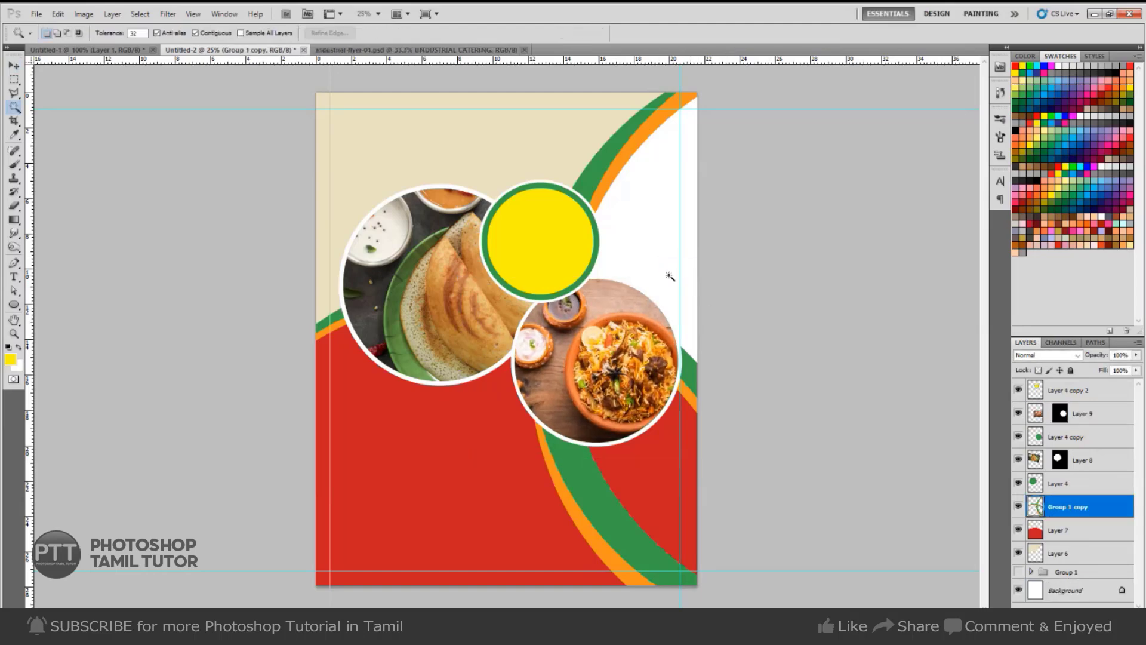
pyautogui.click(668, 268)
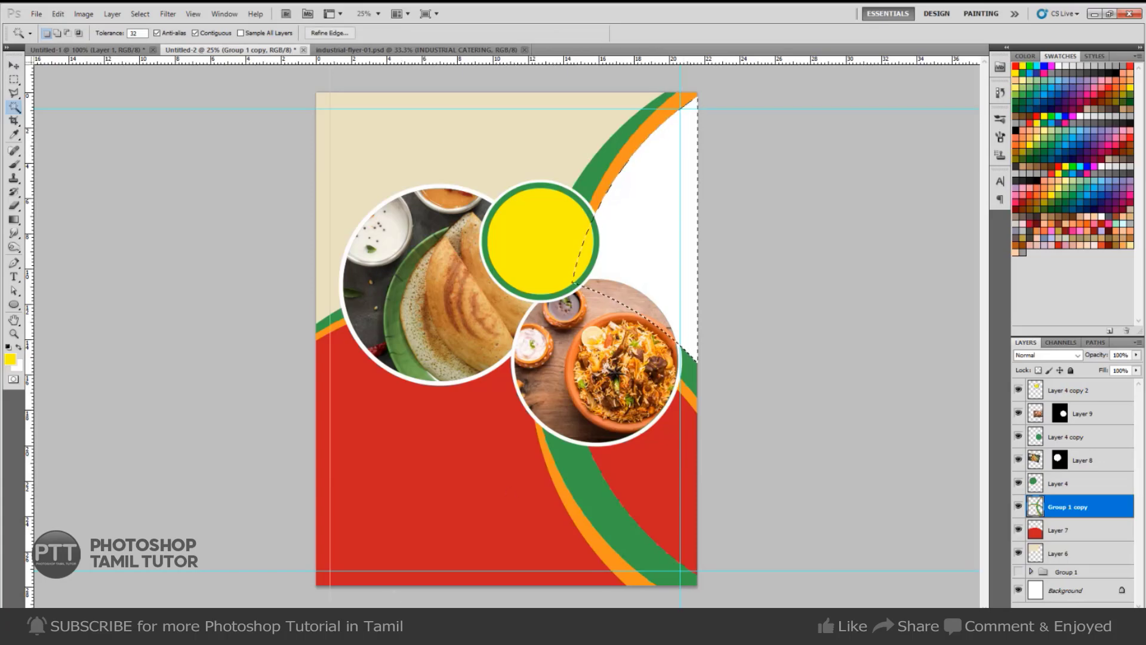
pyautogui.hotkey('alt', 'Tab')
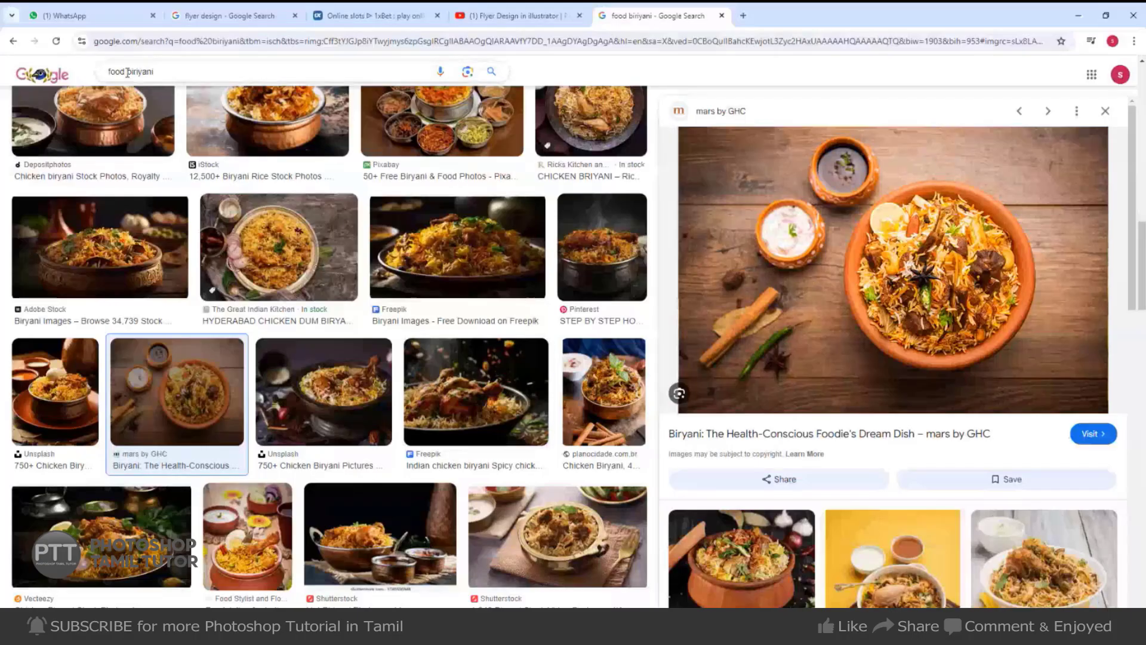
# Search images for 'food meals' and preview the Healthy Meal Prep photo.
pyautogui.moveTo(128, 72); pyautogui.dragTo(354, 39)
pyautogui.write('meals')
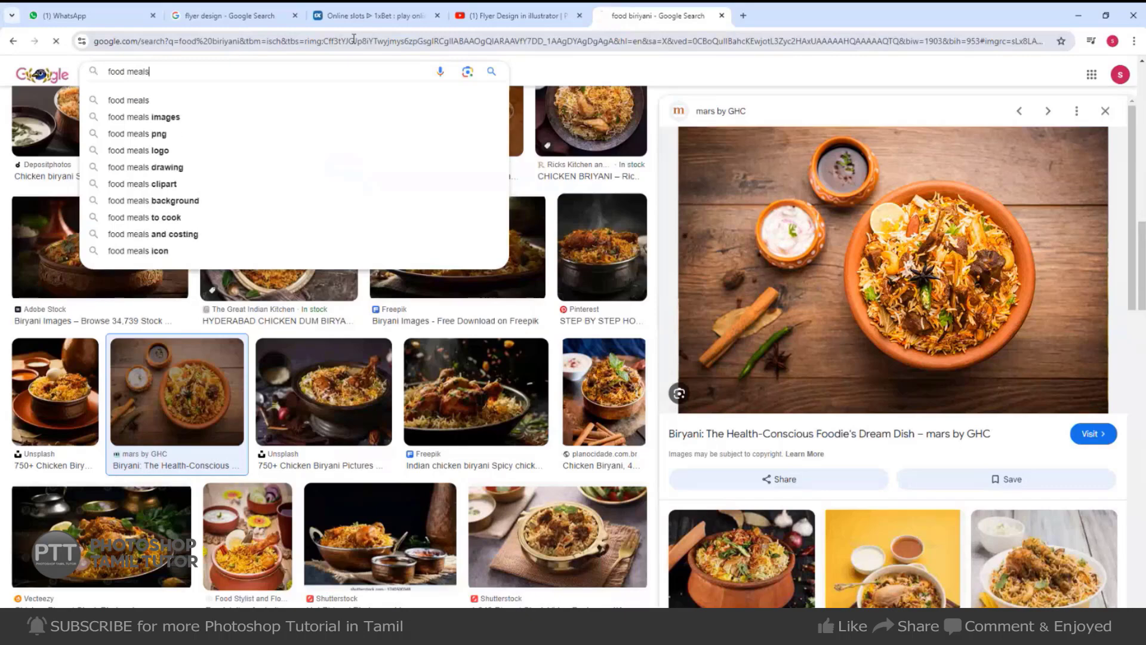
pyautogui.press('Return')
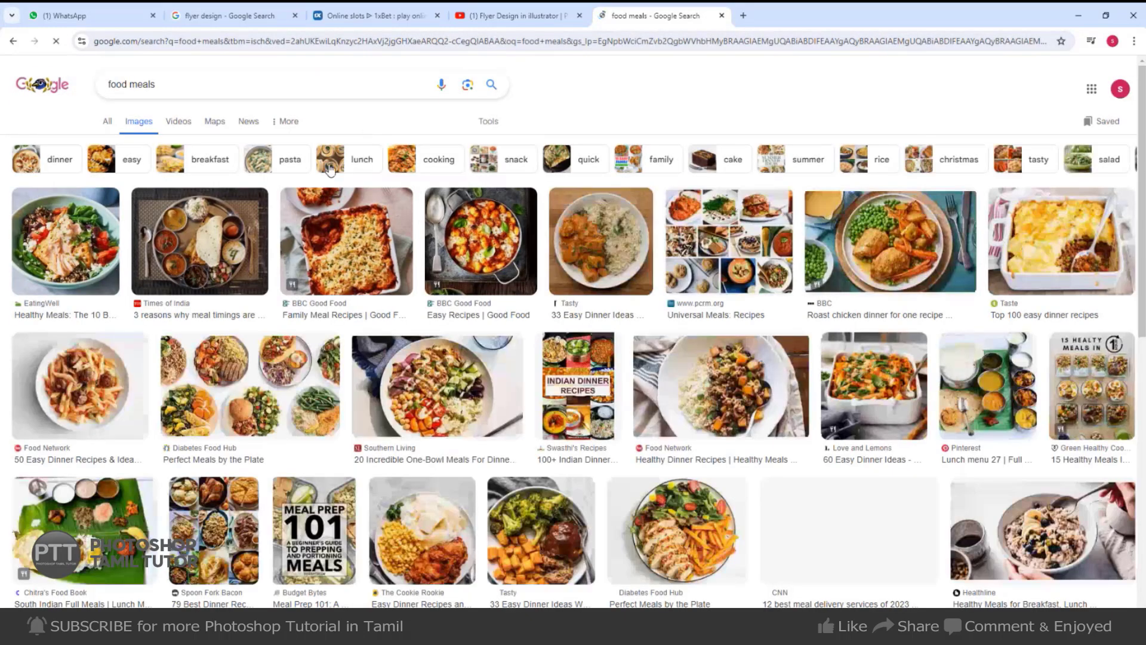
pyautogui.scroll(-4, 229, 323)
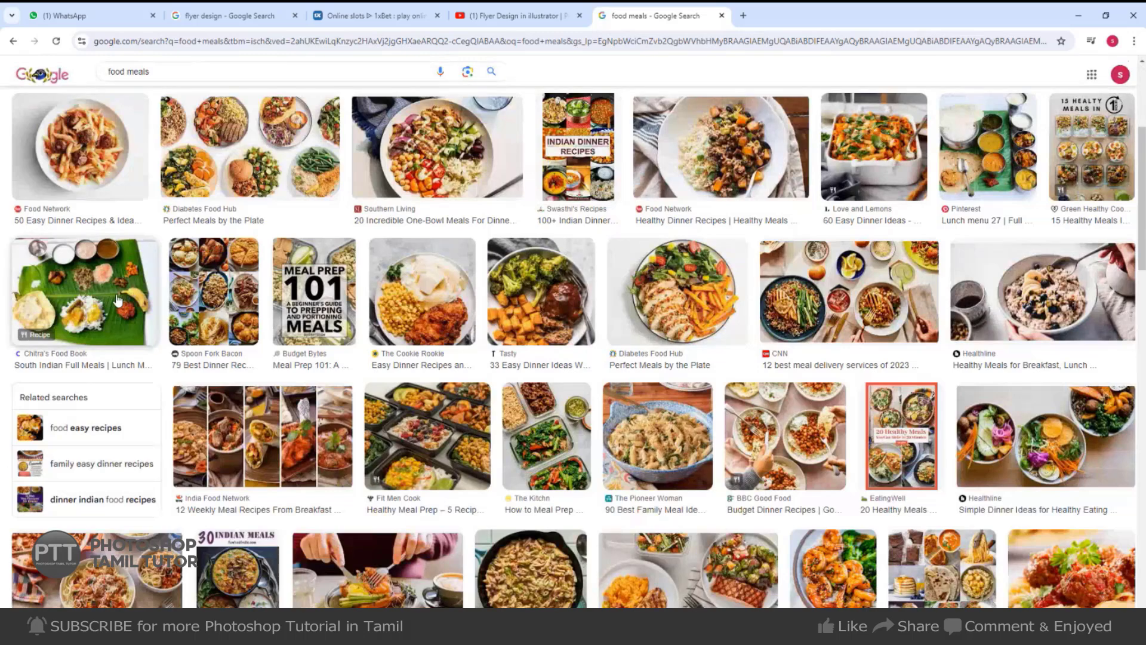
pyautogui.click(387, 422)
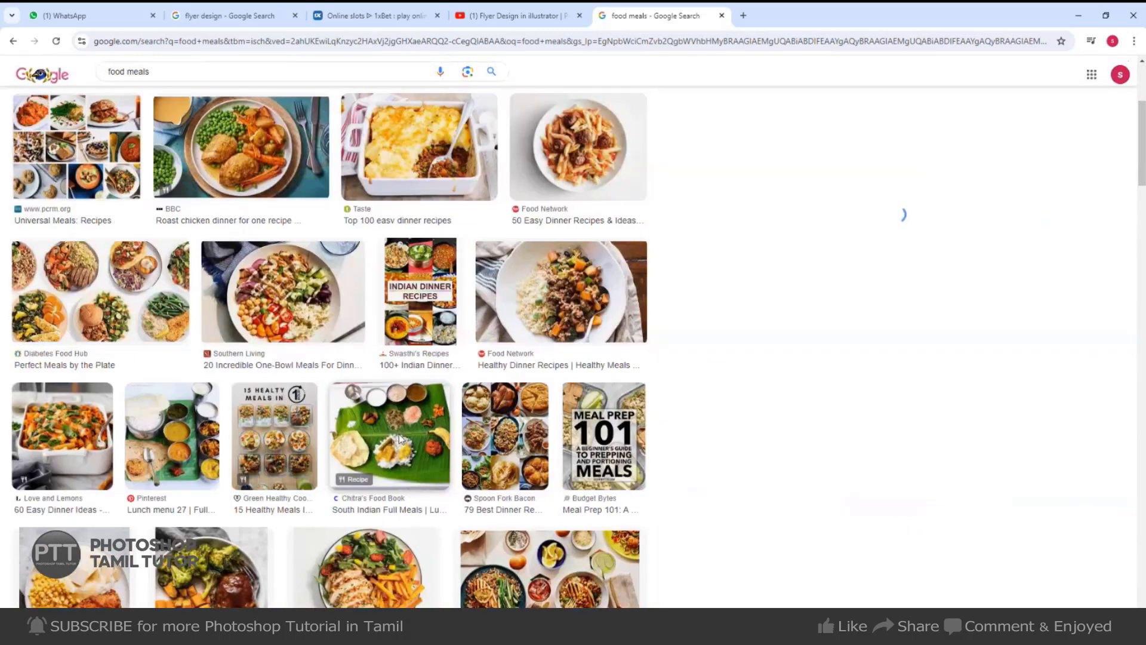
# Copy the meal prep photo from its preview.
pyautogui.hotkey('alt', 'Tab')
pyautogui.hotkey('alt', 'Tab')
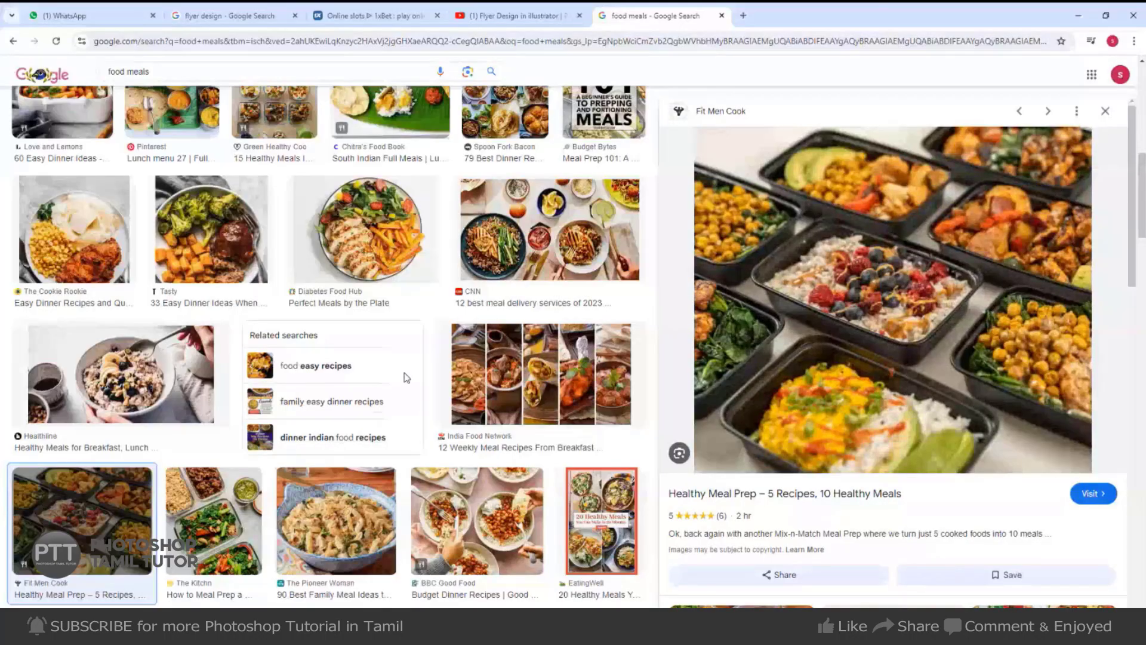
pyautogui.scroll(3, 323, 413)
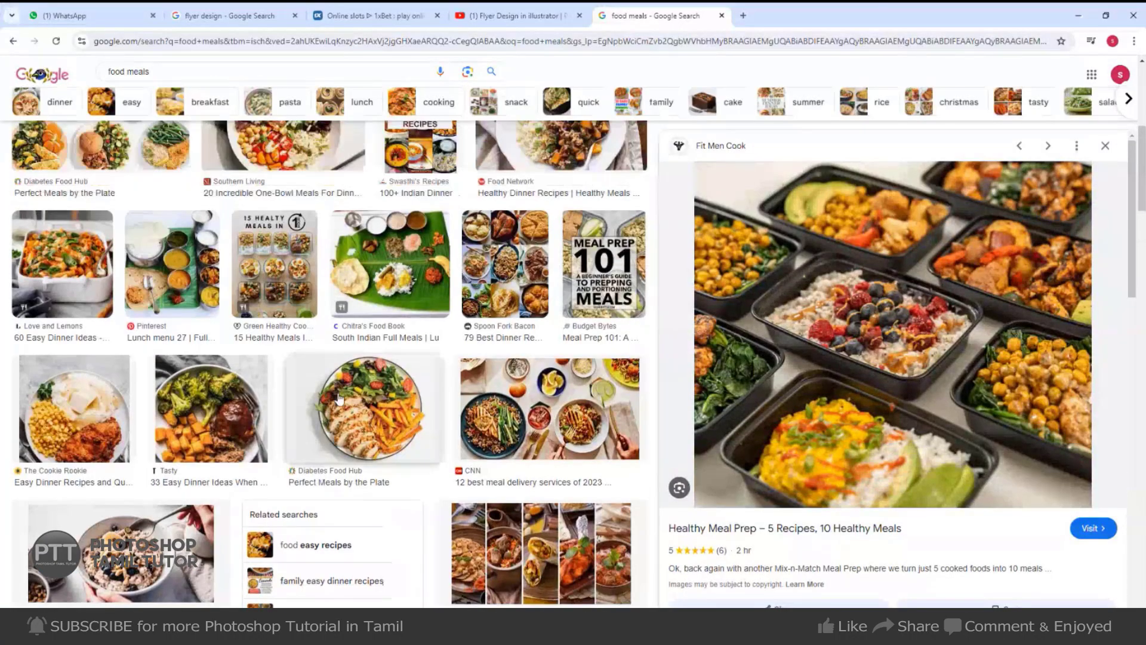
pyautogui.rightClick(942, 305)
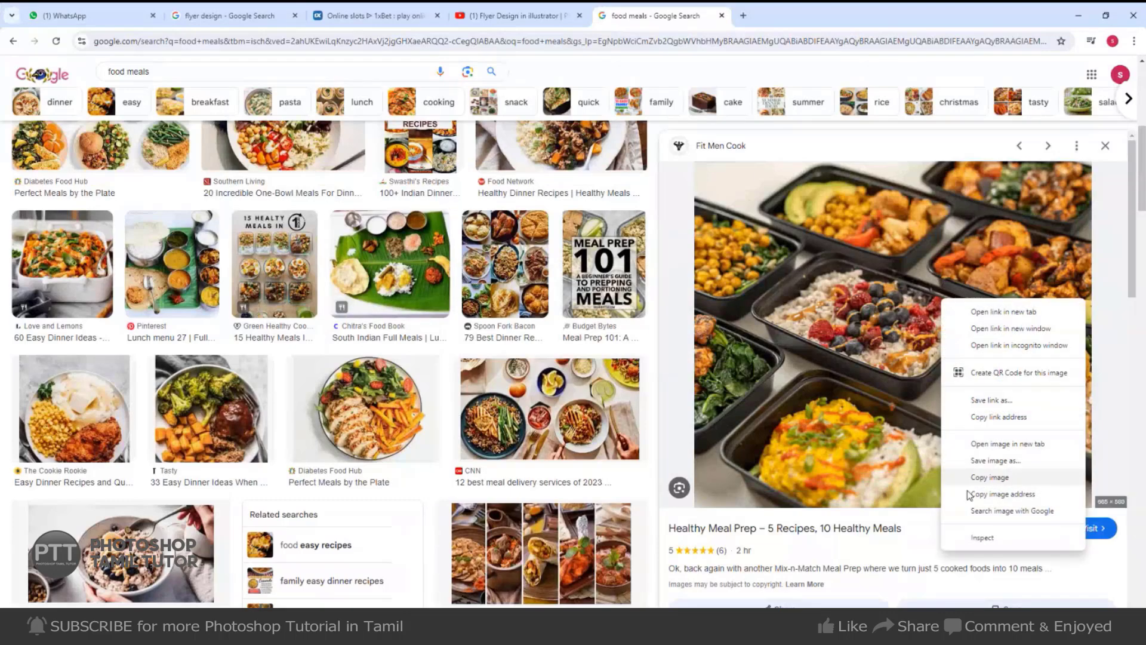
pyautogui.click(985, 476)
# Preview the 4-Day Meal Plan photo, then refine the search to 'food meals images'.
pyautogui.scroll(-5, 1009, 441)
pyautogui.scroll(-6, 1009, 442)
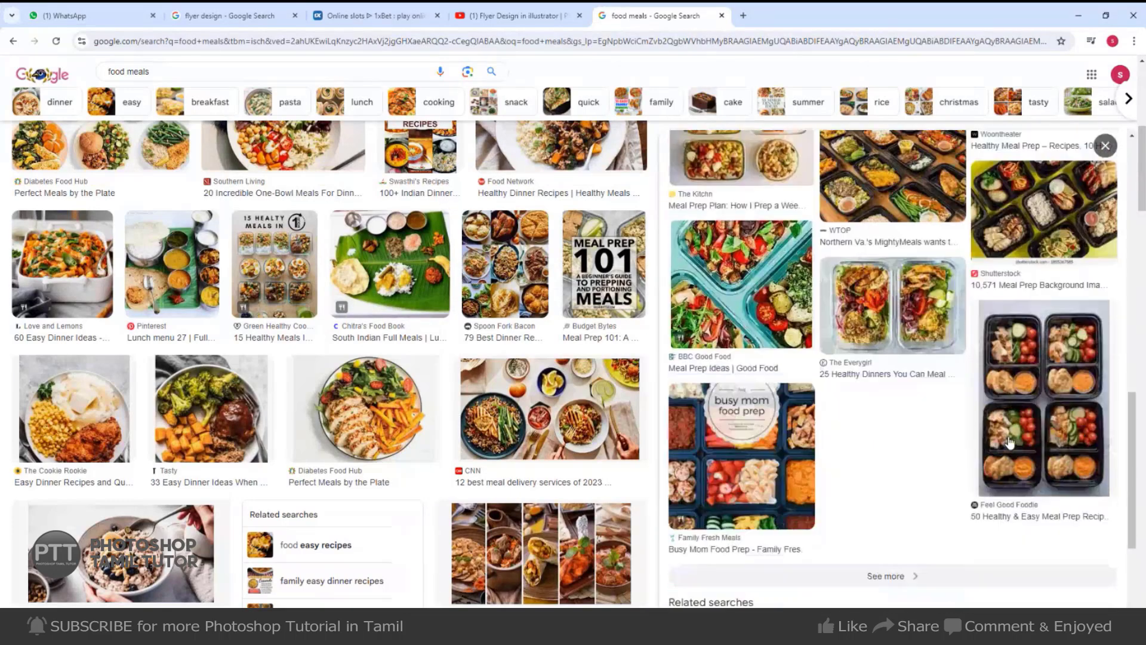
pyautogui.scroll(-4, 300, 452)
pyautogui.scroll(-7, 301, 452)
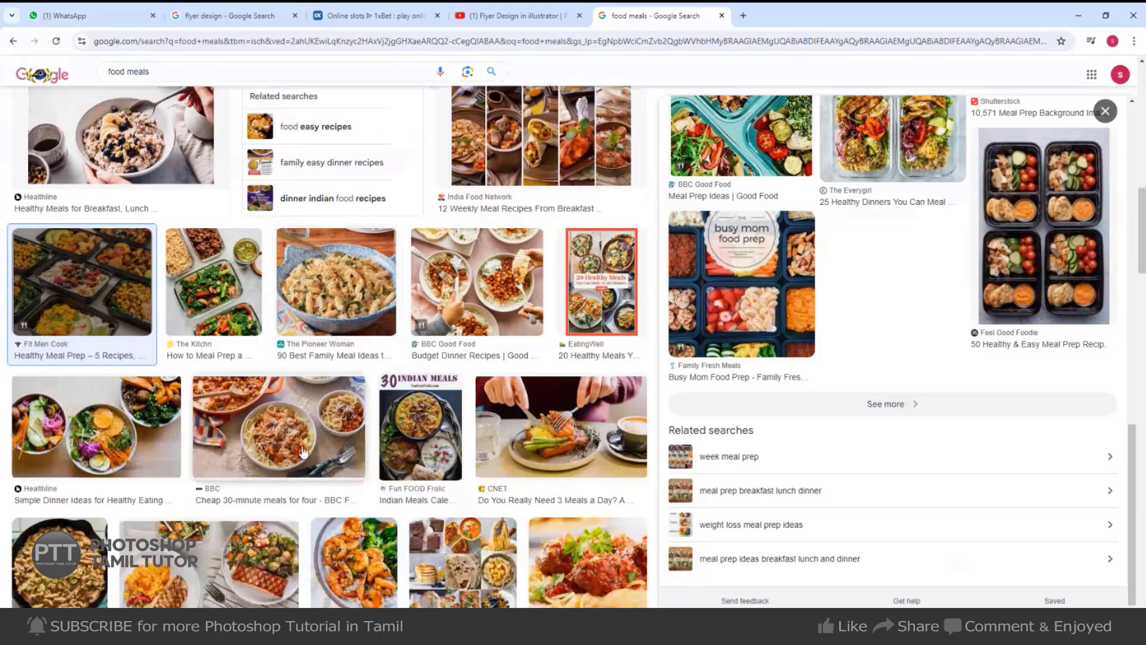
pyautogui.scroll(-3, 303, 451)
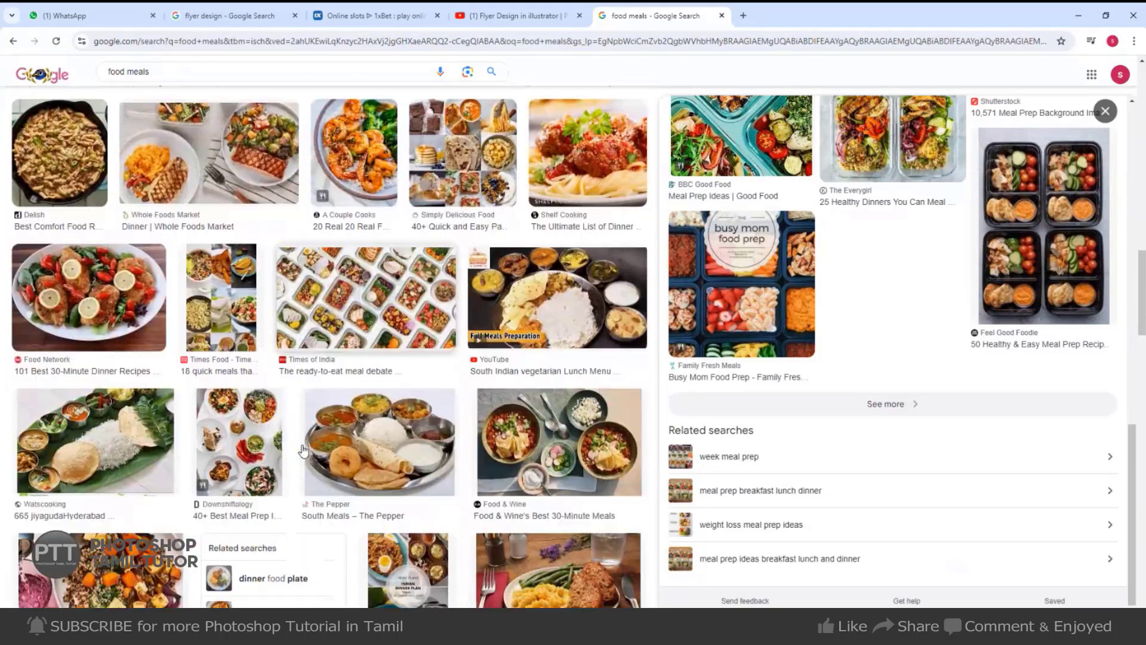
pyautogui.scroll(-2, 303, 451)
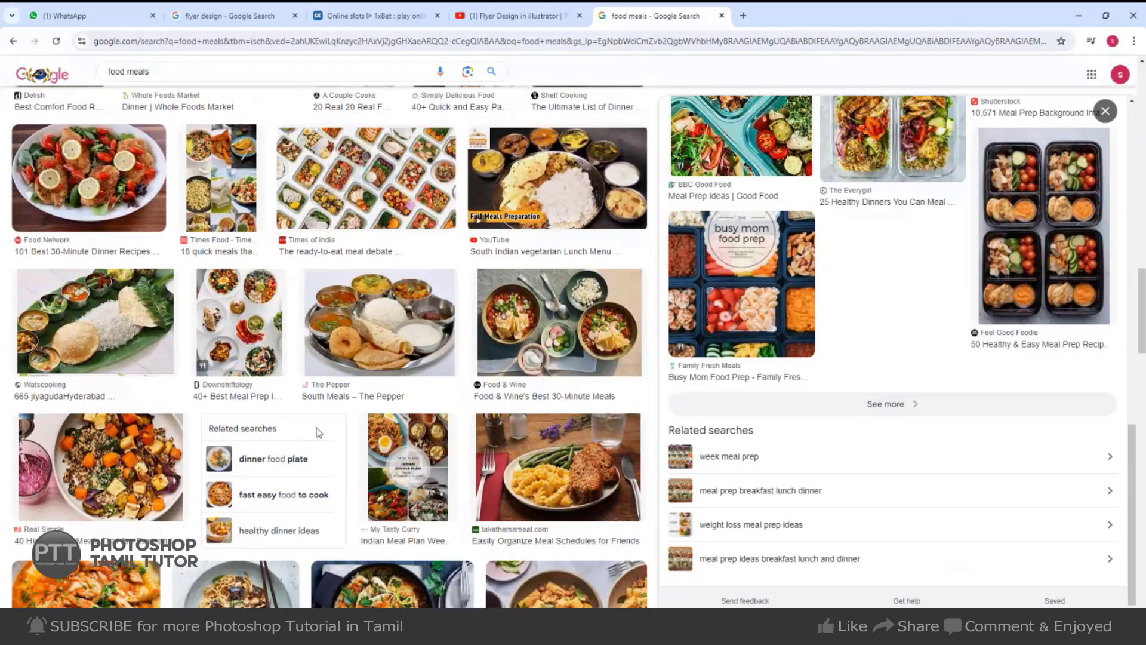
pyautogui.scroll(-6, 465, 375)
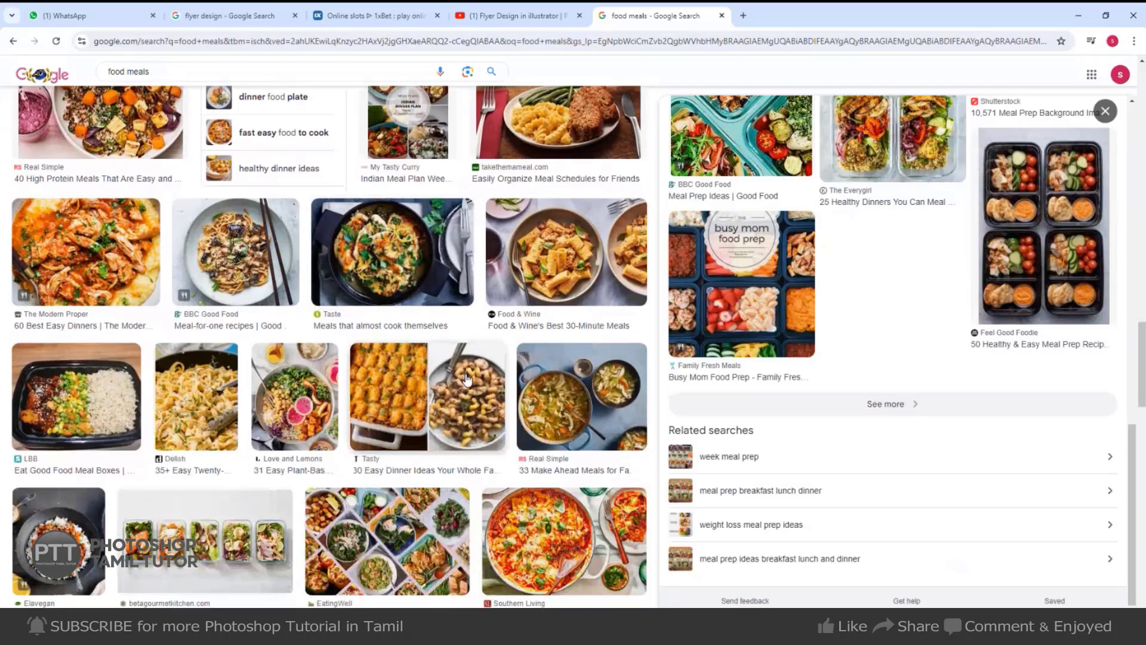
pyautogui.scroll(-7, 467, 378)
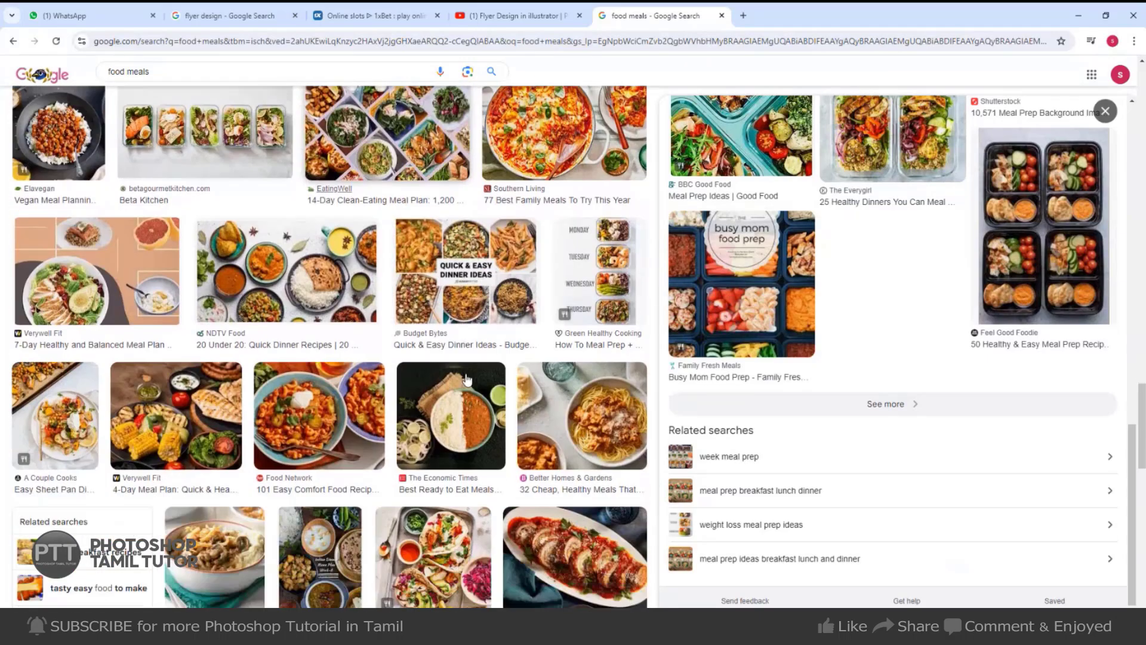
pyautogui.scroll(-3, 294, 464)
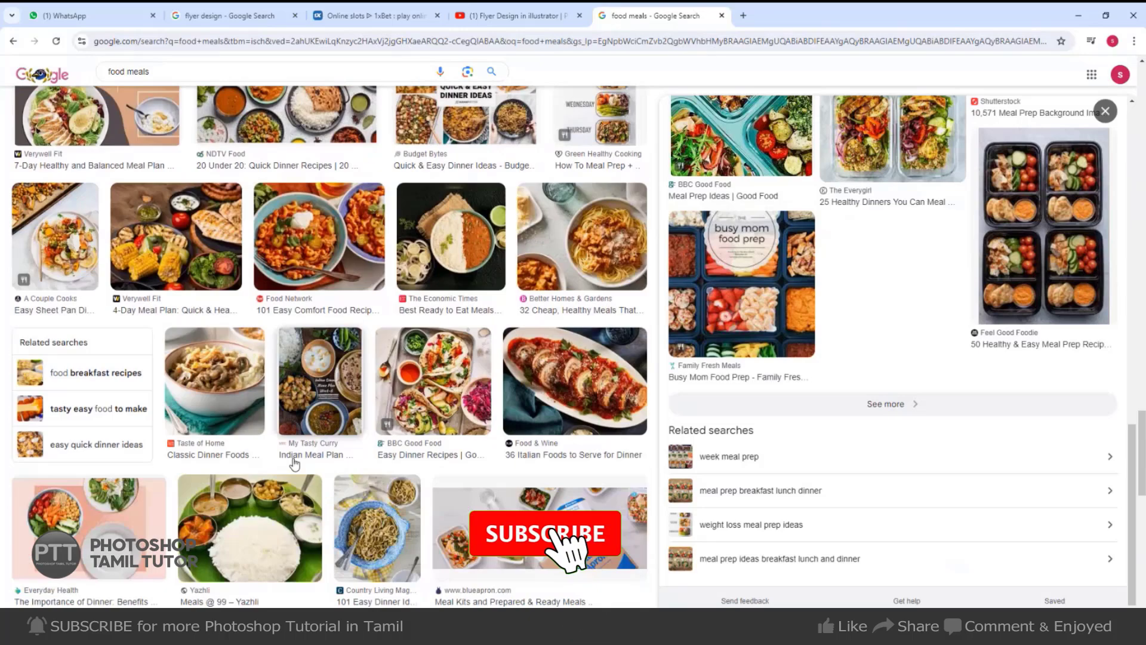
pyautogui.click(176, 239)
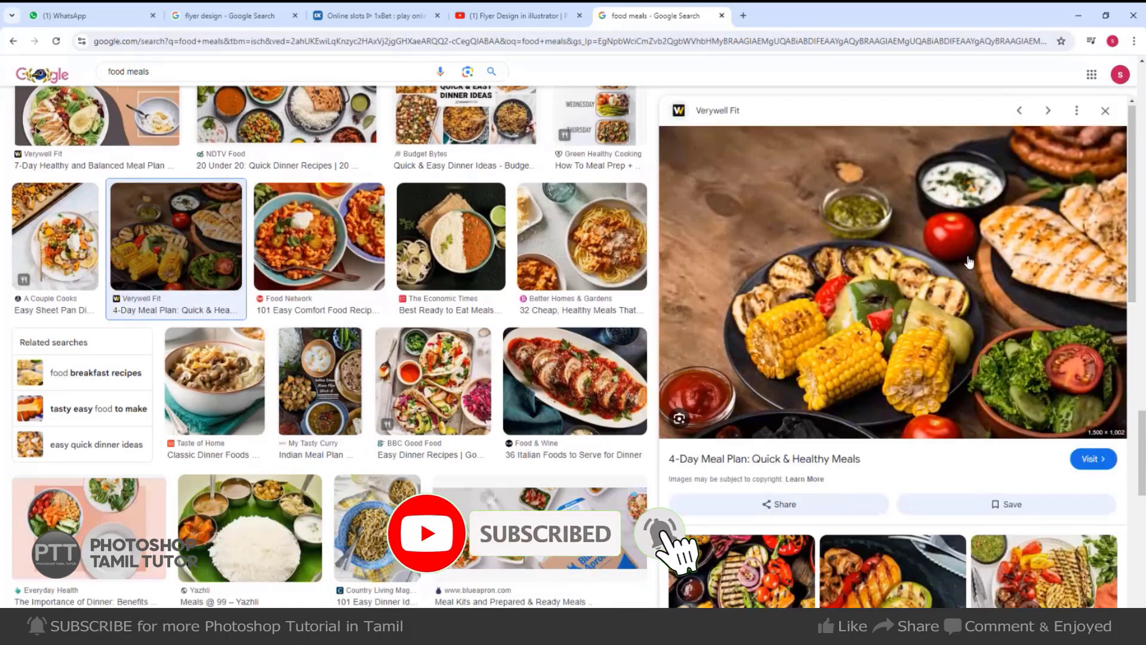
pyautogui.scroll(-4, 969, 262)
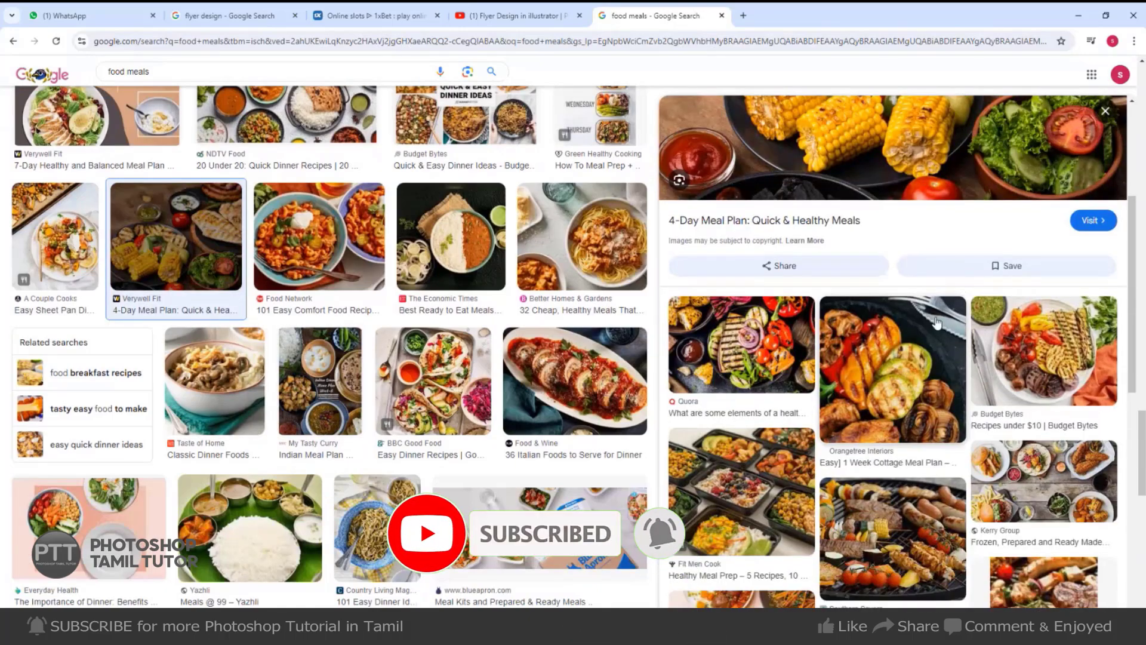
pyautogui.click(163, 70)
pyautogui.click(178, 118)
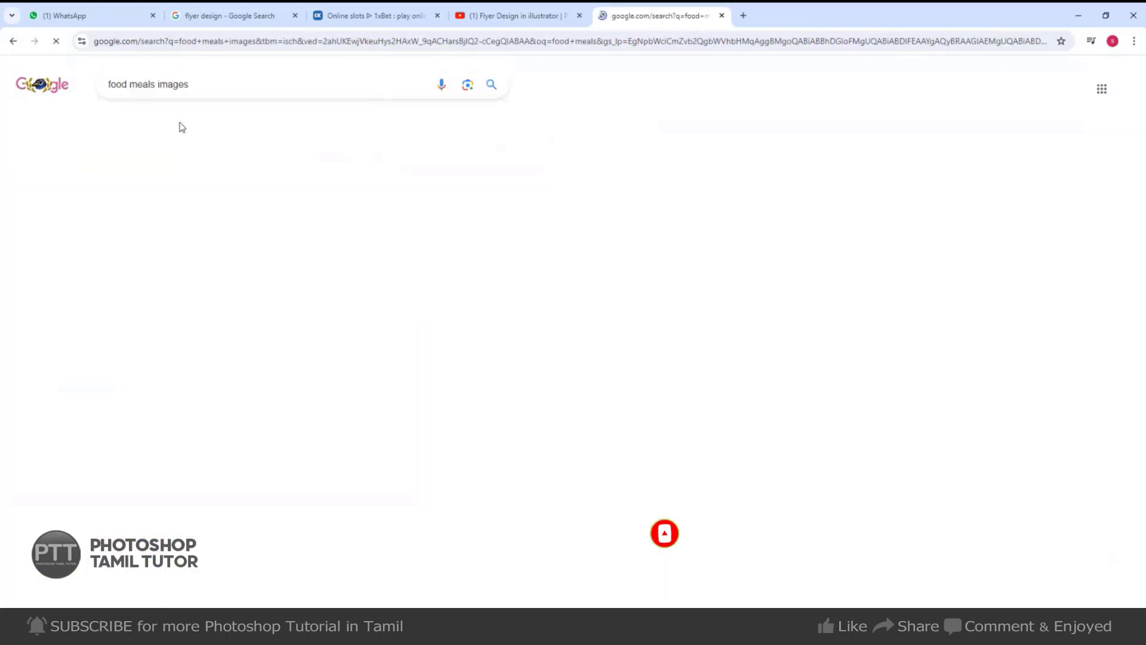
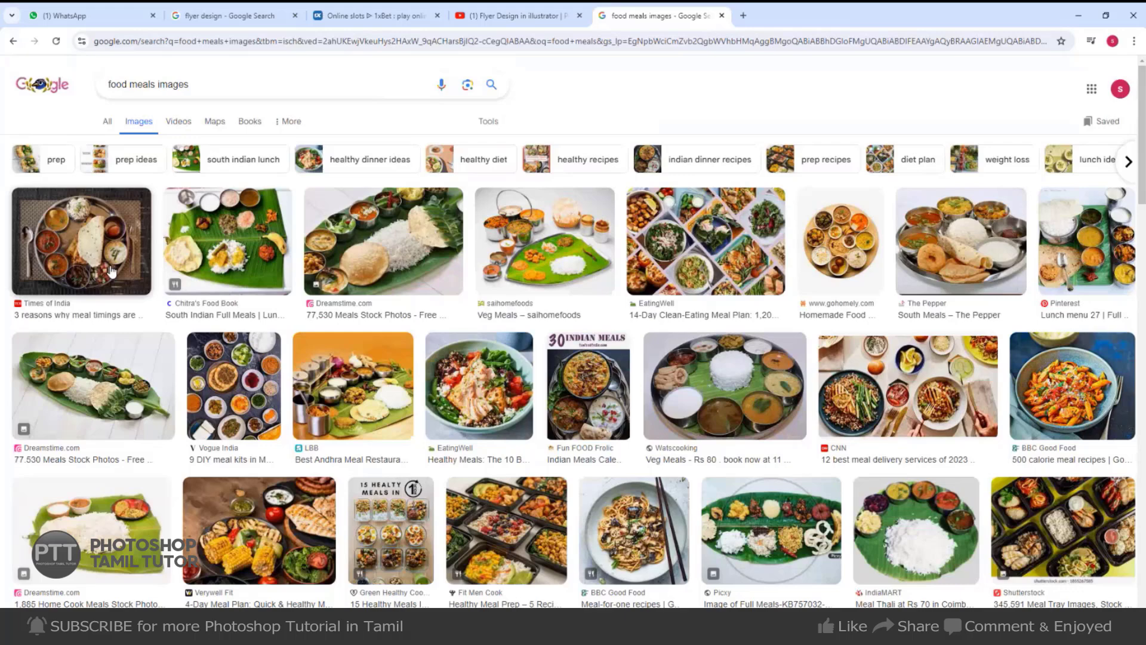
# Copy the LBB Andhra meals photo from its Google Images preview.
pyautogui.click(371, 413)
pyautogui.rightClick(917, 317)
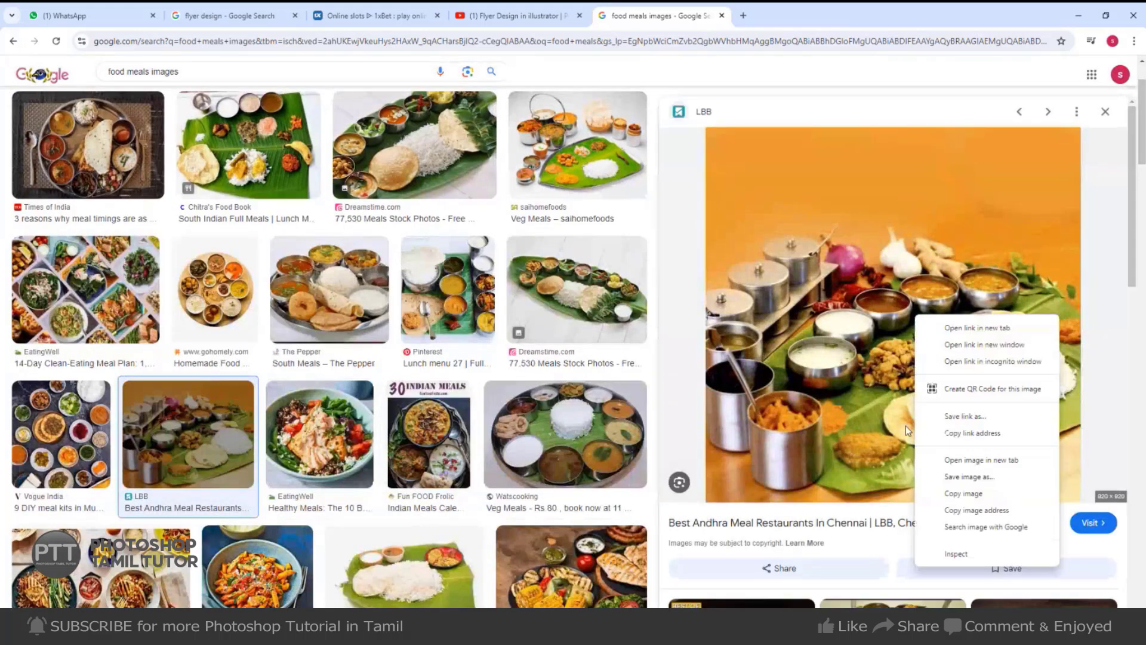
pyautogui.click(954, 496)
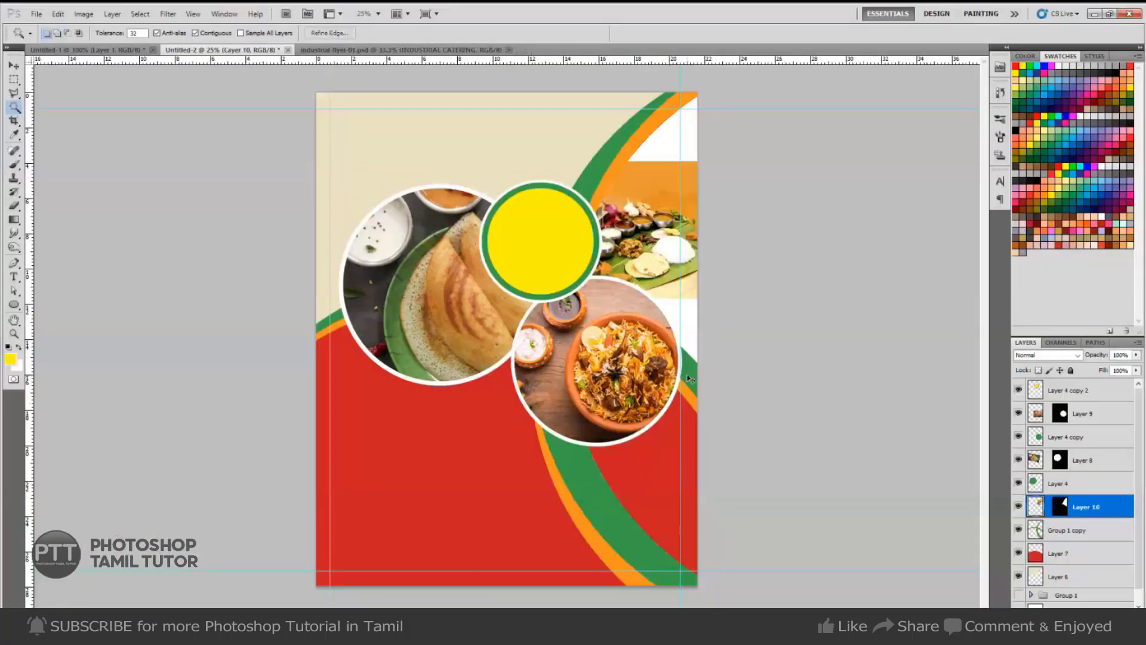
# Scale the pasted Andhra meals photo to about 197%, then cancel and undo the paste.
pyautogui.hotkey('ctrl', 't')
pyautogui.moveTo(699, 299); pyautogui.dragTo(766, 364)
pyautogui.moveTo(602, 303); pyautogui.dragTo(565, 313)
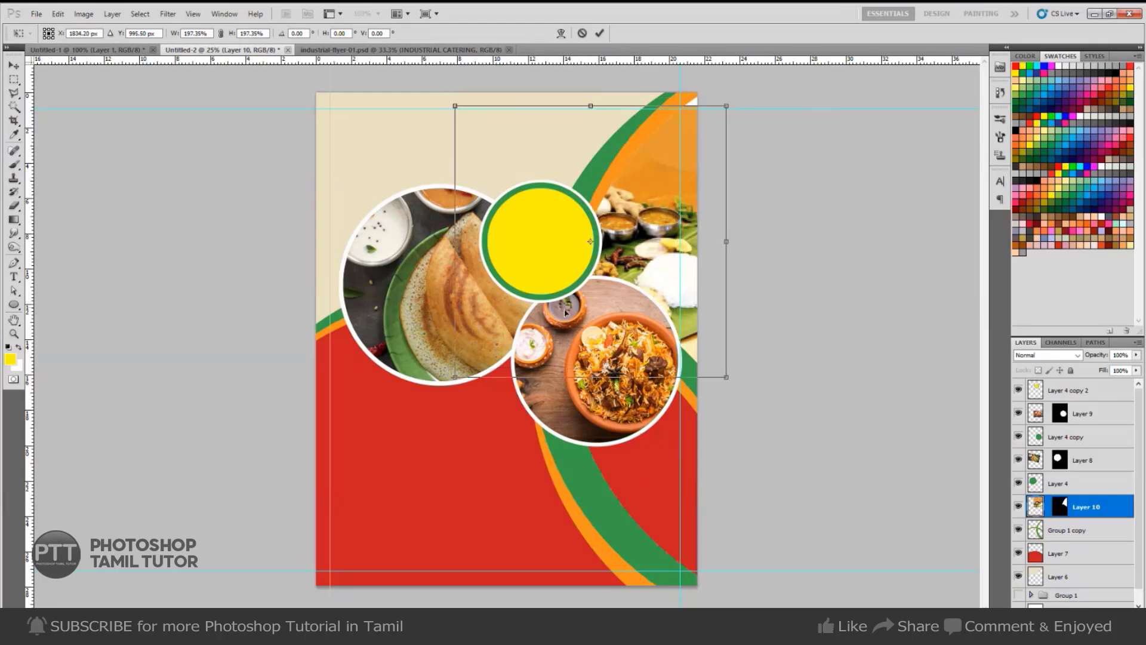
pyautogui.press('Return')
pyautogui.press('Delete')
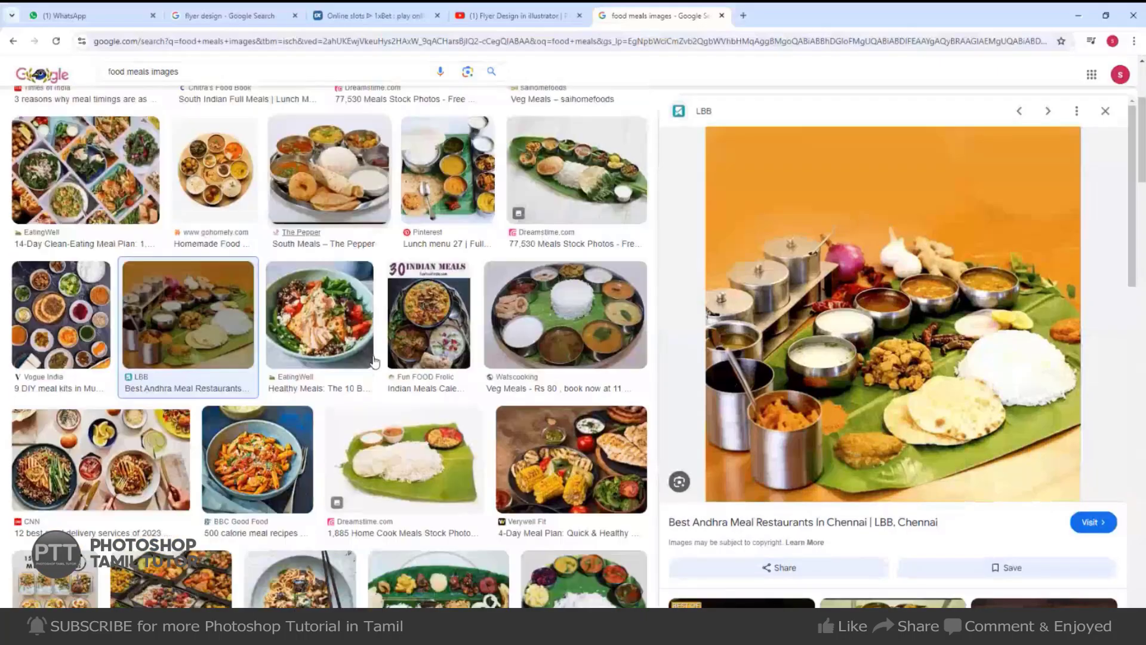
# Copy the Watscooking veg meals photo from the search results.
pyautogui.scroll(-3, 412, 361)
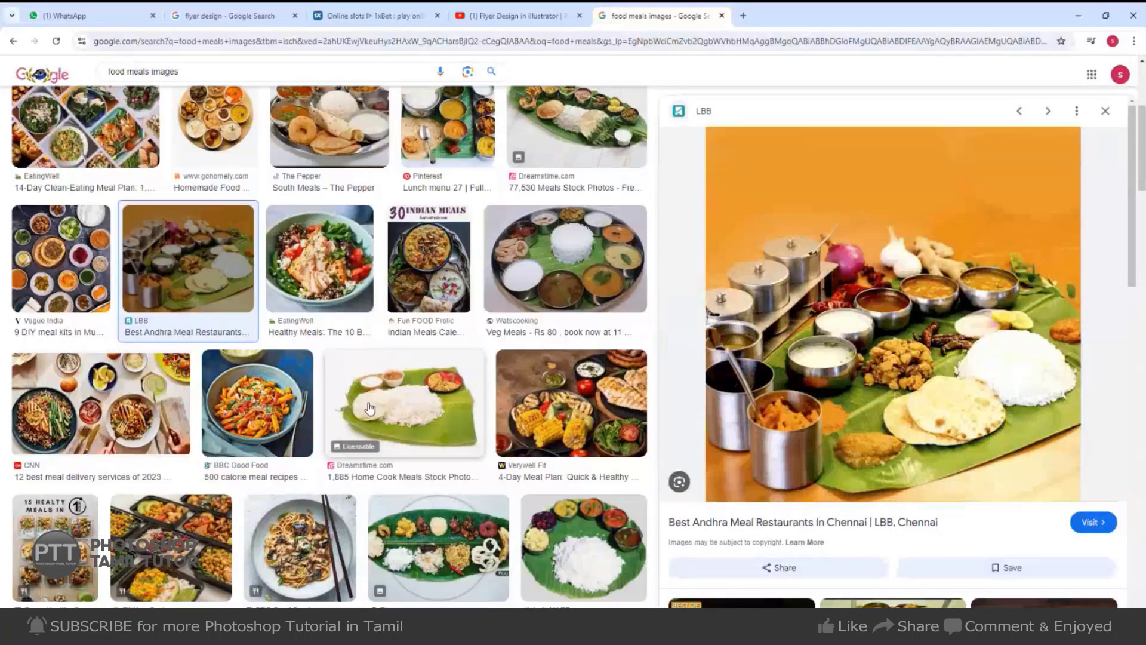
pyautogui.click(574, 183)
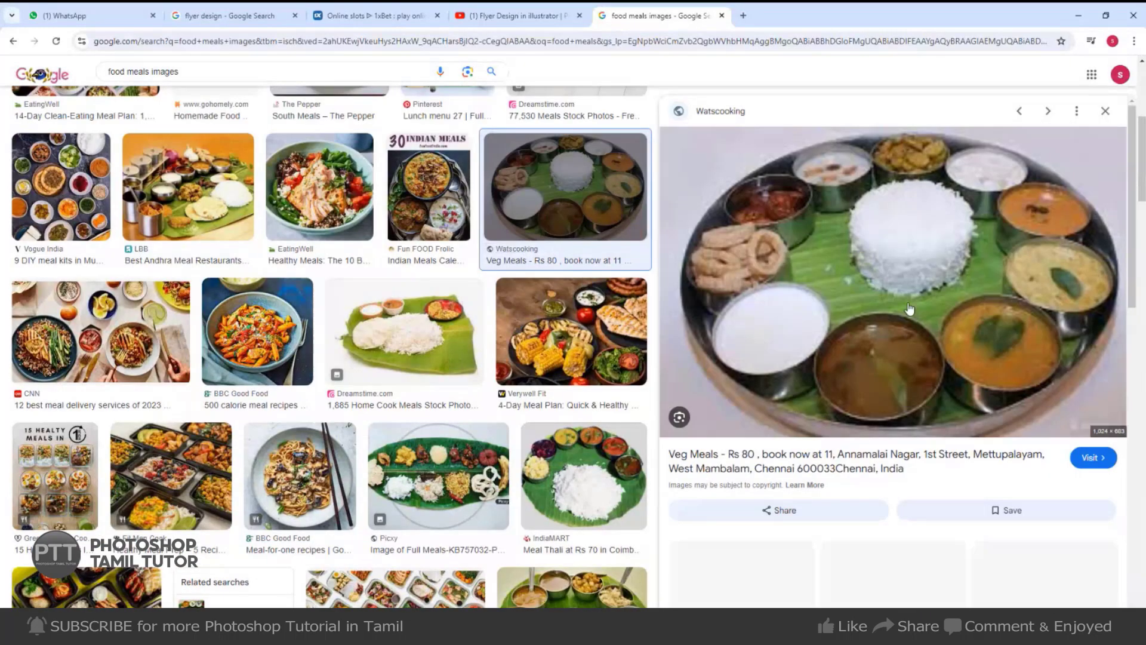
pyautogui.rightClick(936, 223)
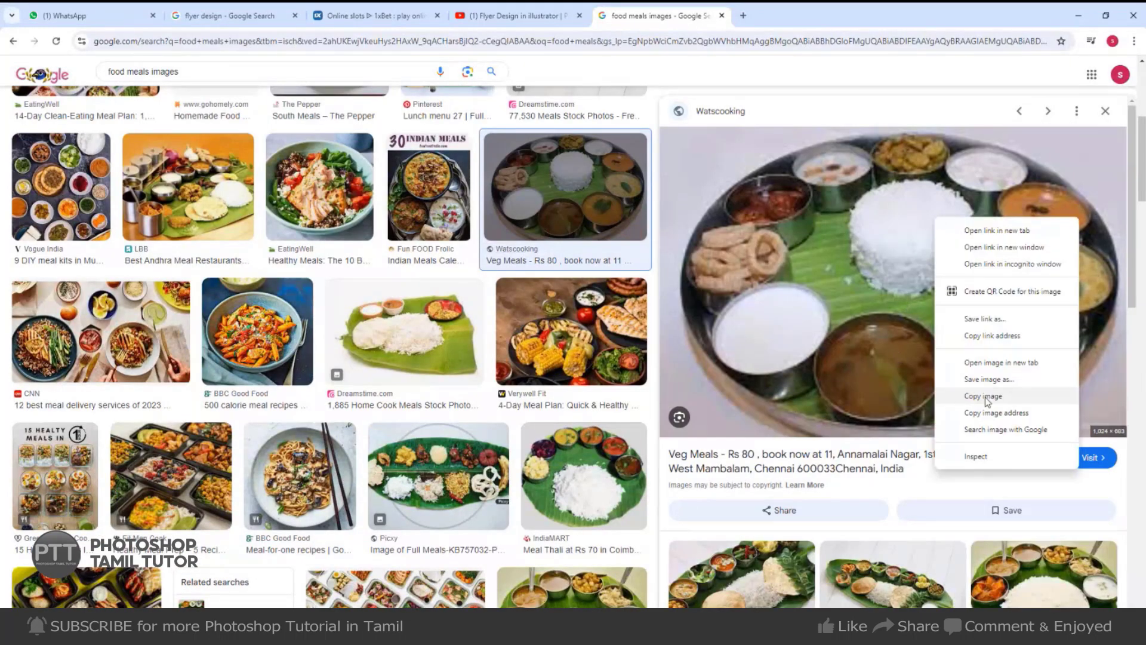
pyautogui.click(964, 401)
# Browse further results, previewing a related meals photo and a Shutterstock traditional food photo.
pyautogui.scroll(-1, 836, 418)
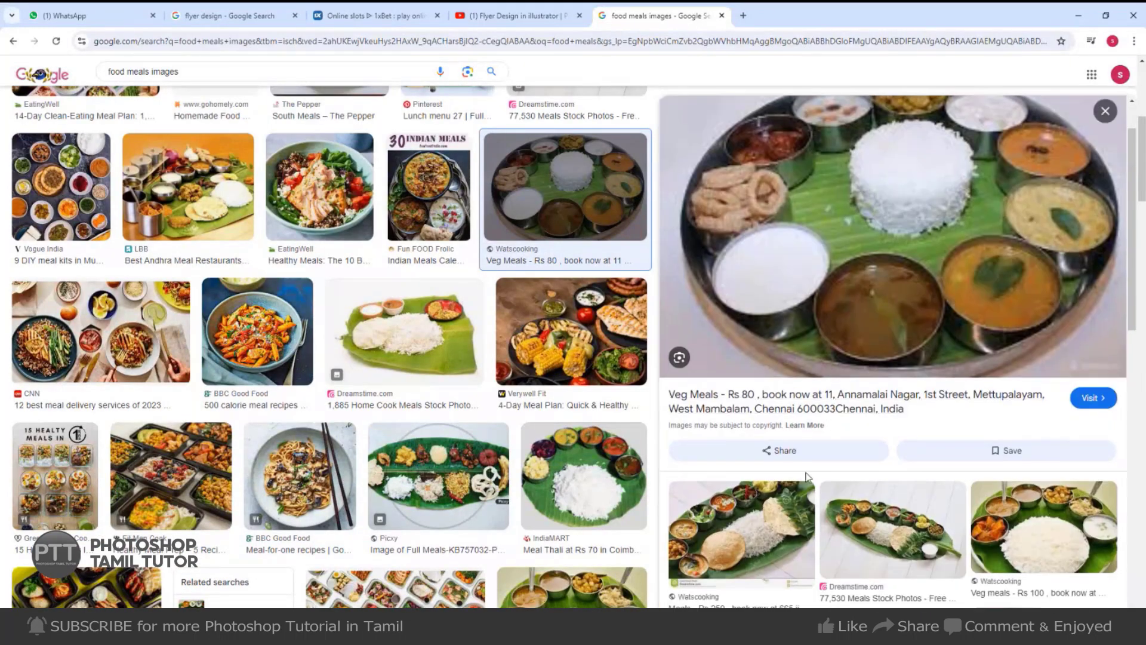
pyautogui.click(767, 506)
pyautogui.scroll(-5, 289, 461)
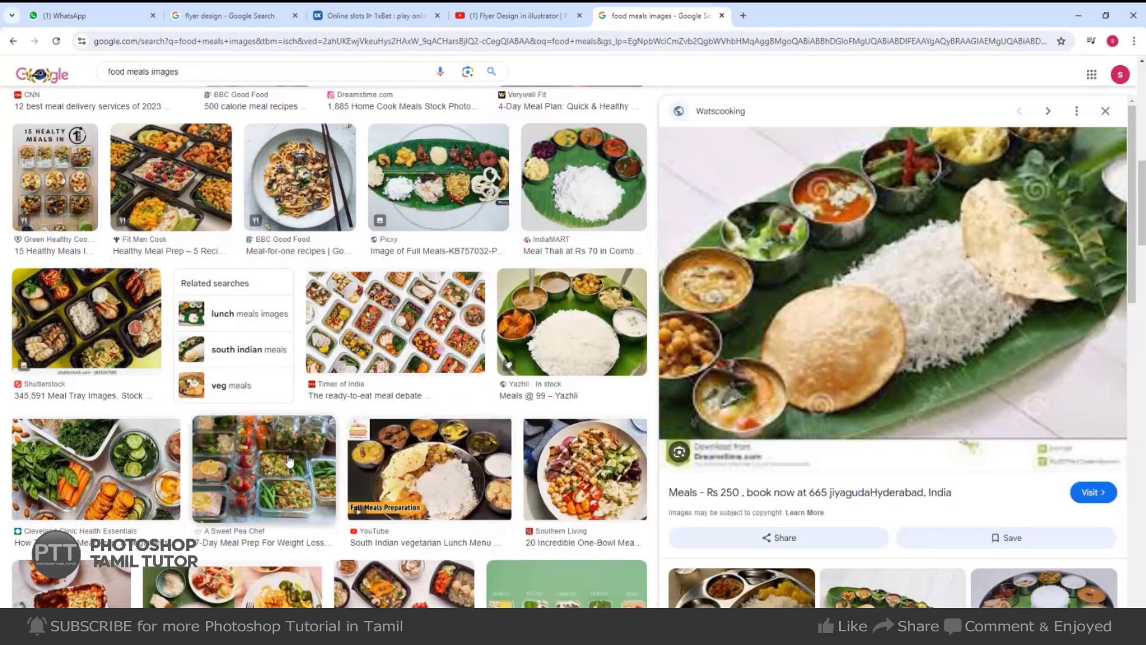
pyautogui.scroll(-3, 126, 342)
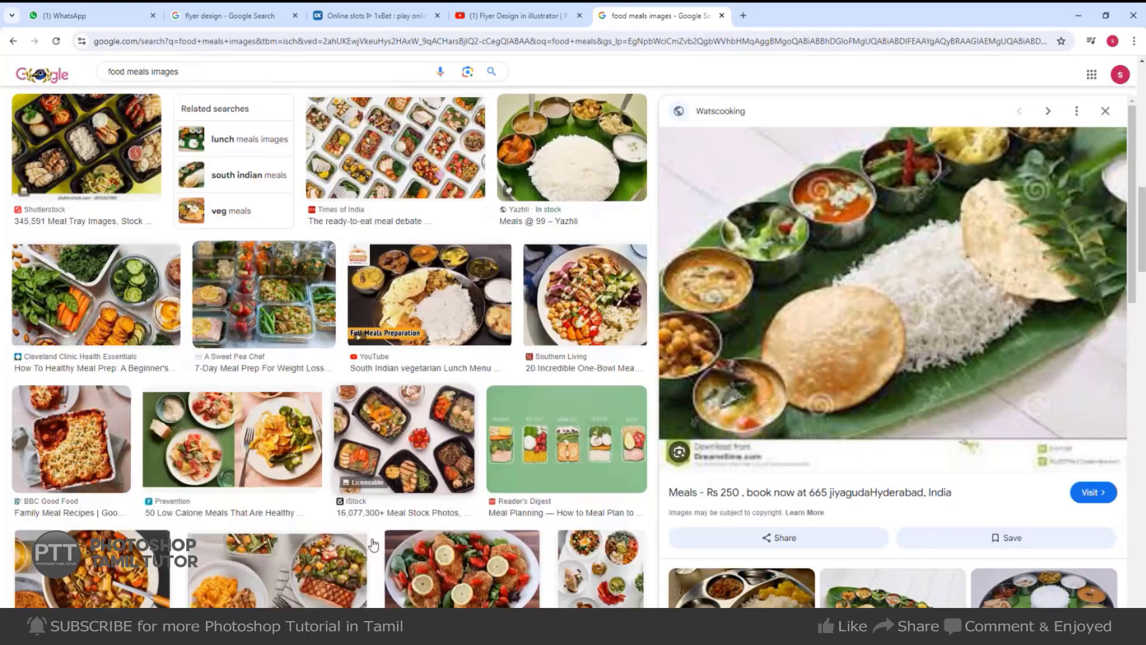
pyautogui.scroll(-1, 359, 541)
pyautogui.scroll(-2, 347, 540)
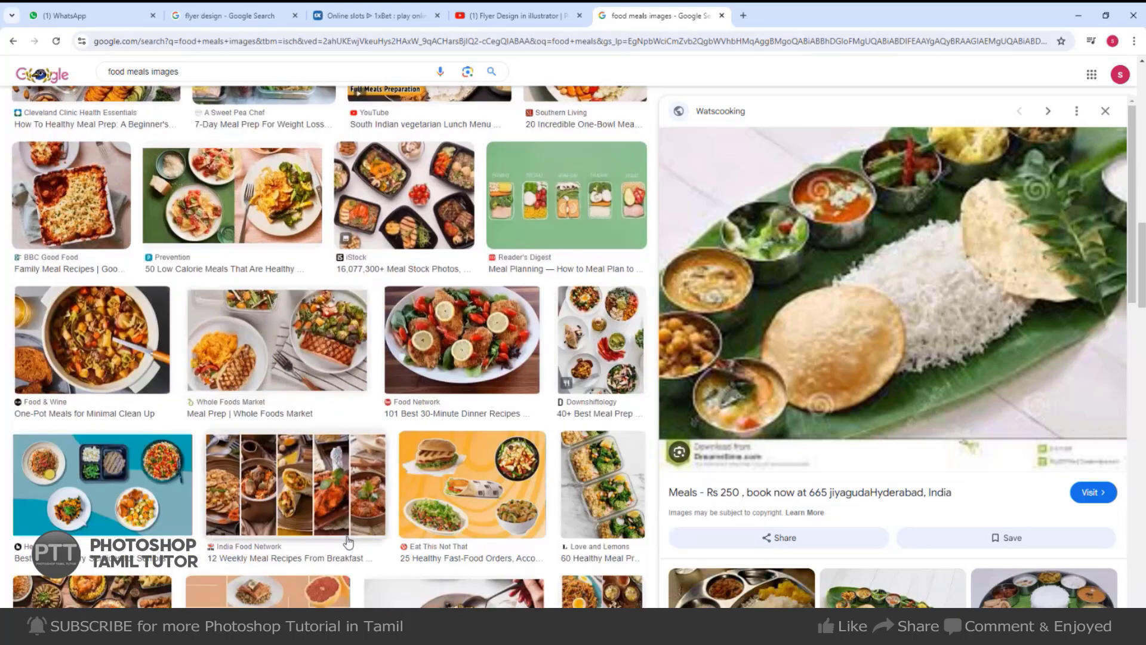
pyautogui.scroll(-3, 215, 496)
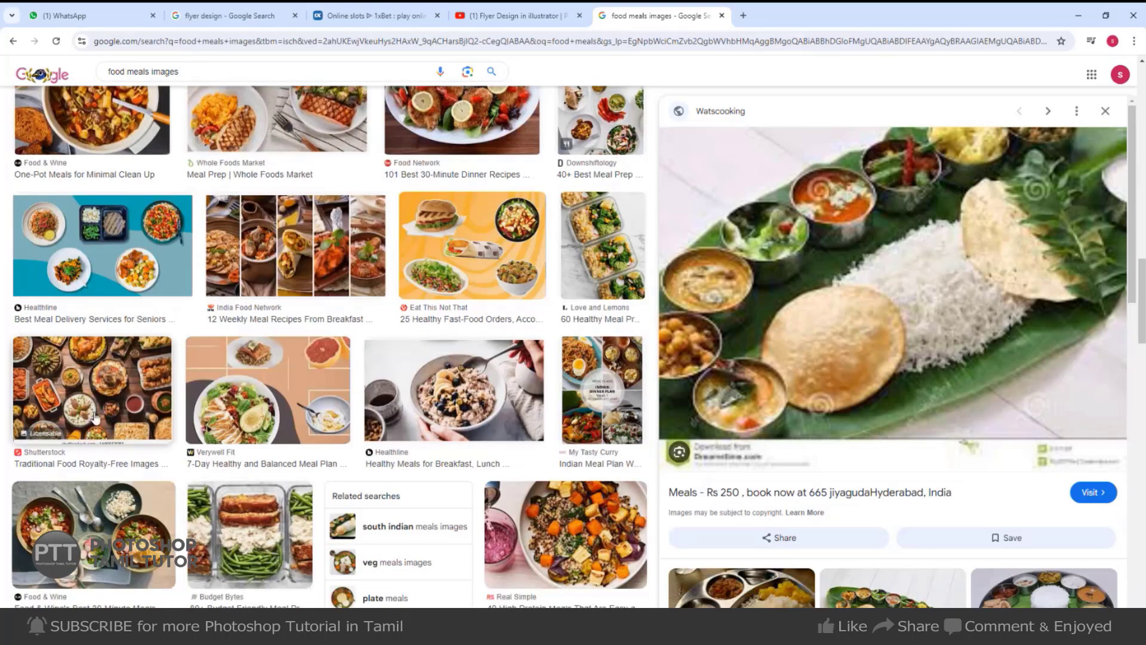
pyautogui.click(91, 388)
pyautogui.scroll(-2, 938, 376)
pyautogui.scroll(-1, 928, 387)
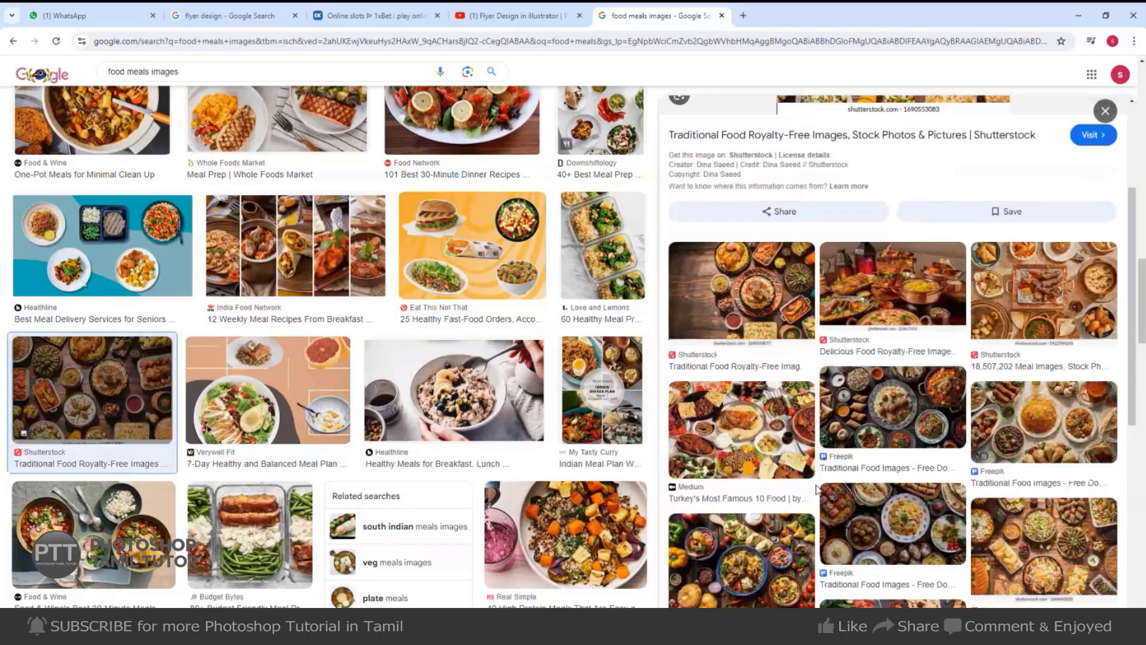
pyautogui.scroll(-5, 572, 407)
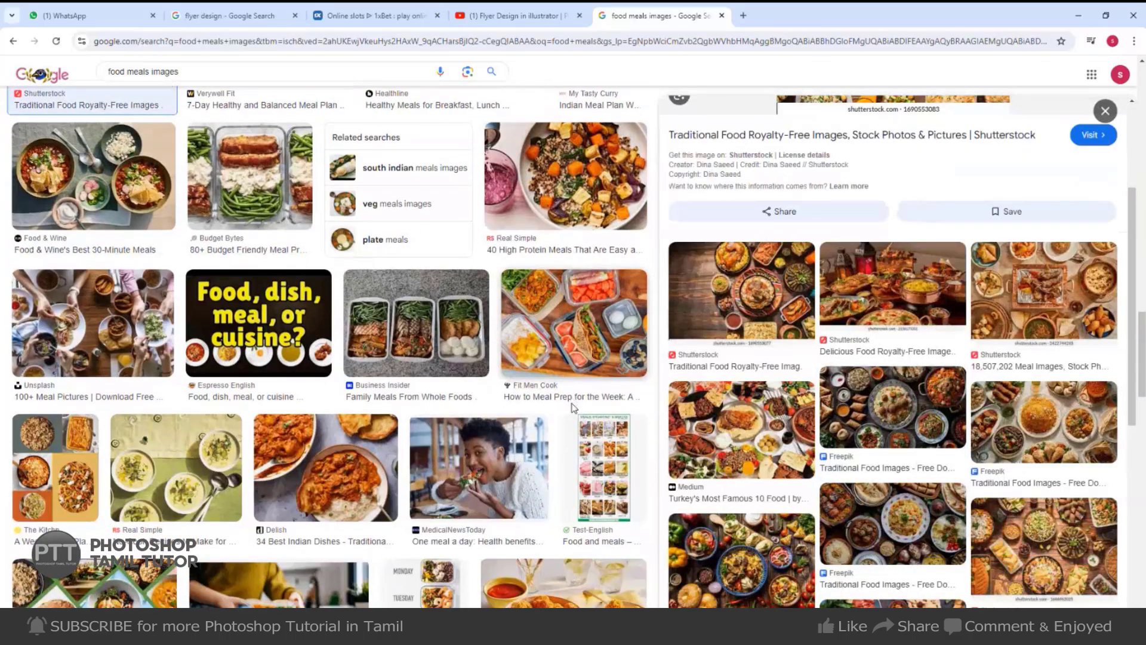
pyautogui.scroll(-3, 241, 358)
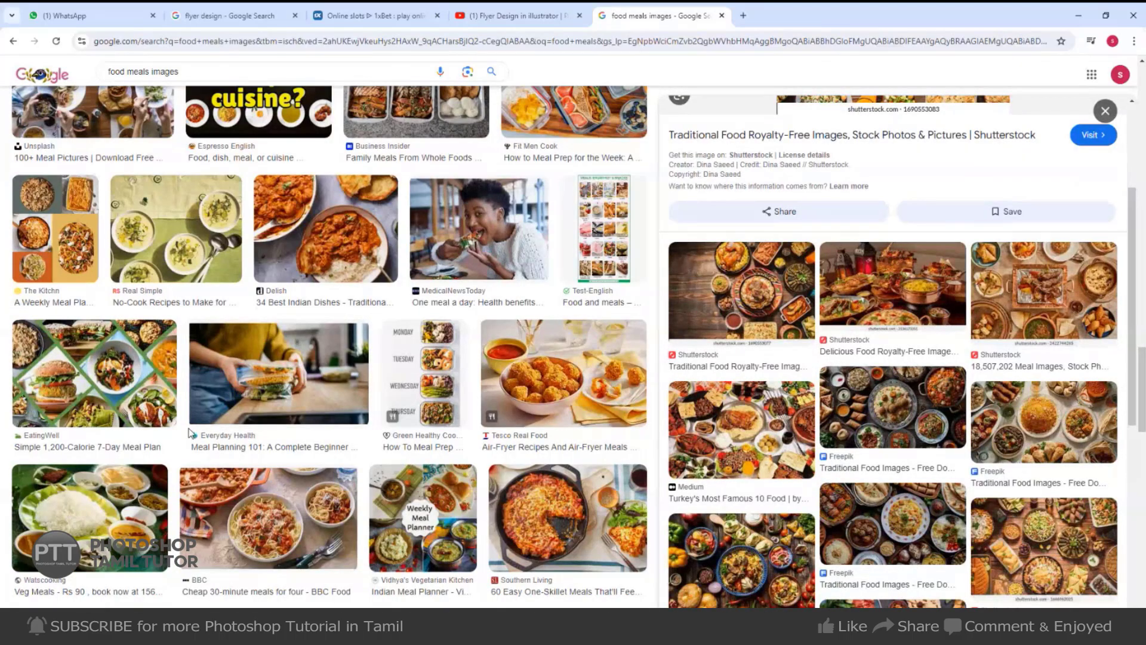
pyautogui.scroll(-5, 191, 435)
# Open the Watscooking Veg Meals Rs 90 photo's source page, then close the privacy error.
pyautogui.click(50, 198)
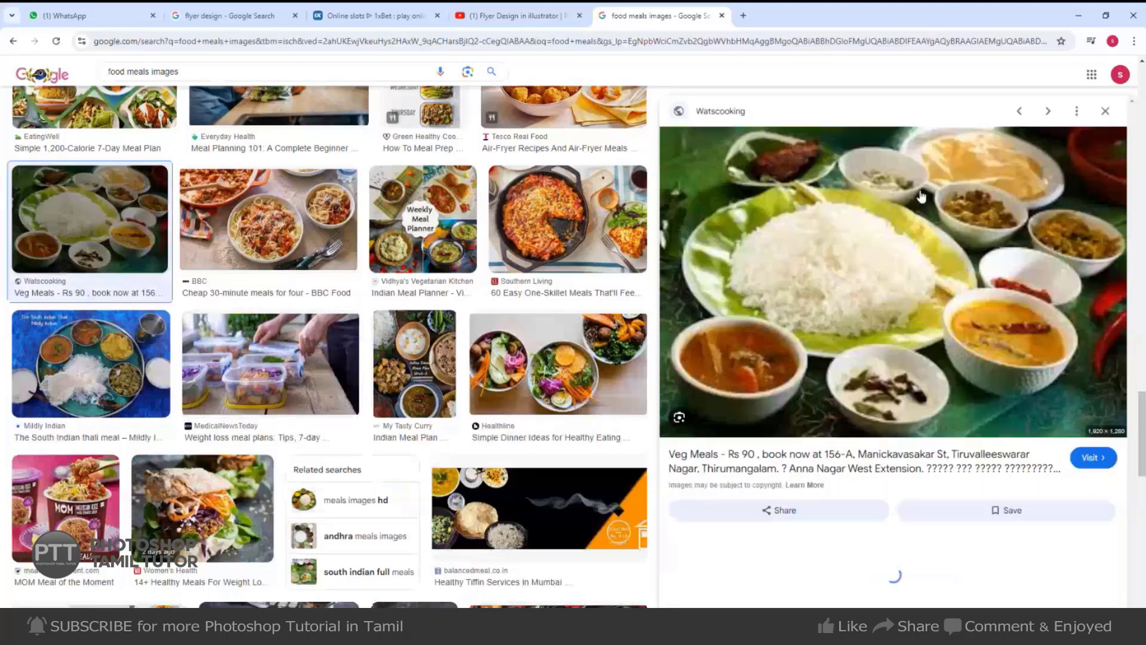
pyautogui.click(893, 258)
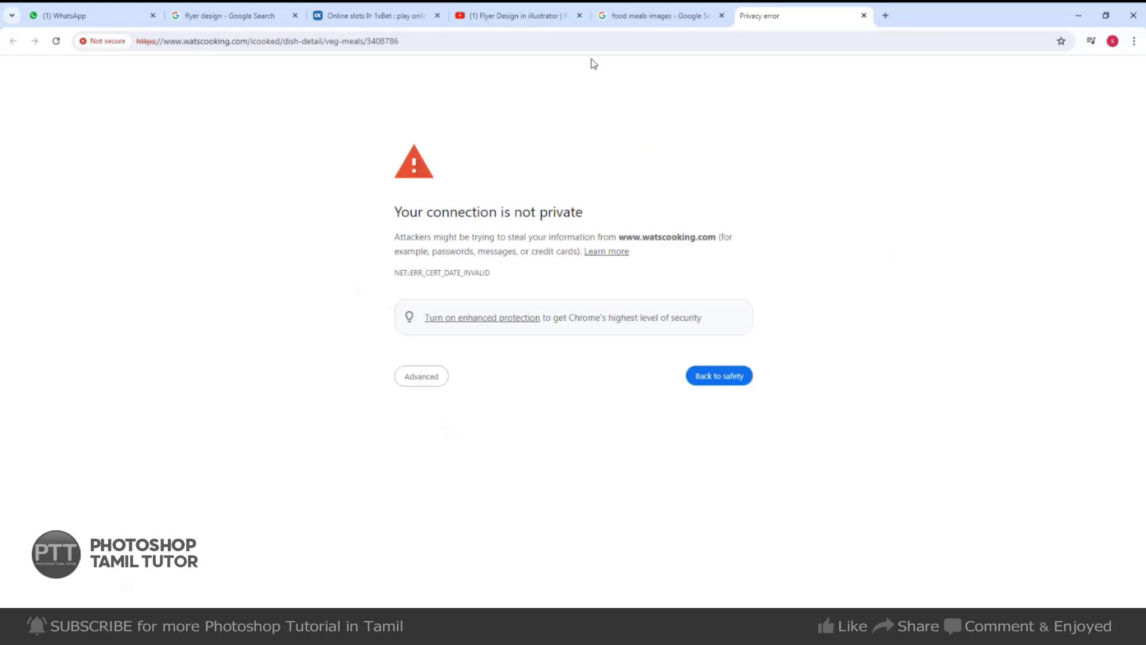
pyautogui.click(864, 17)
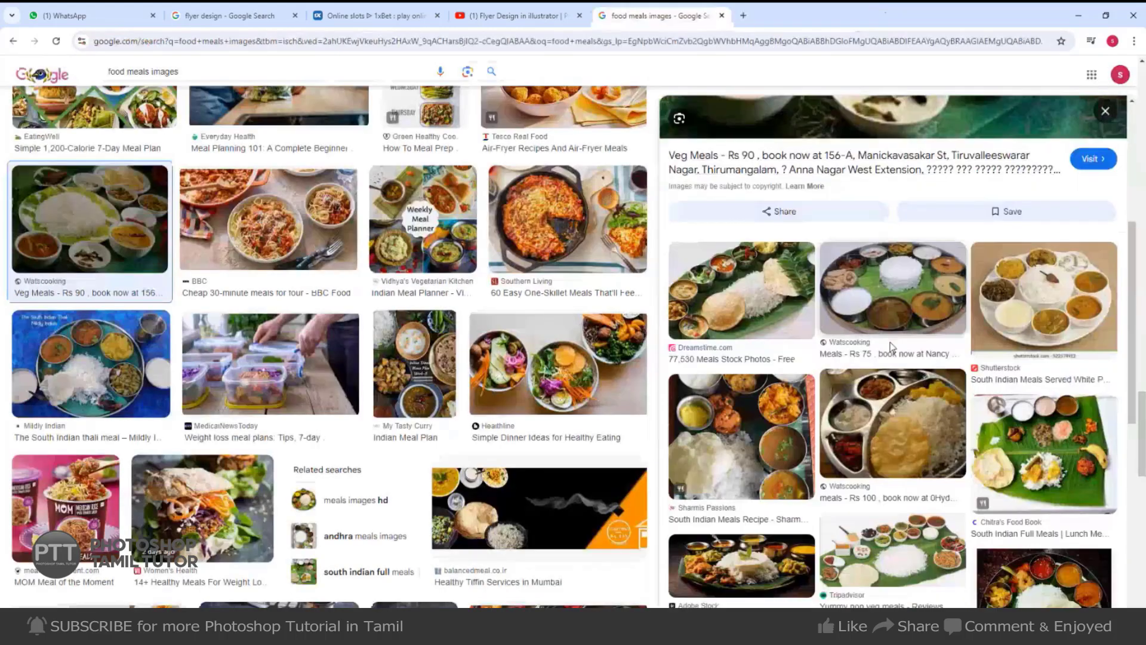
# Copy the Adobe Stock Kerala meals photo.
pyautogui.scroll(-2, 956, 316)
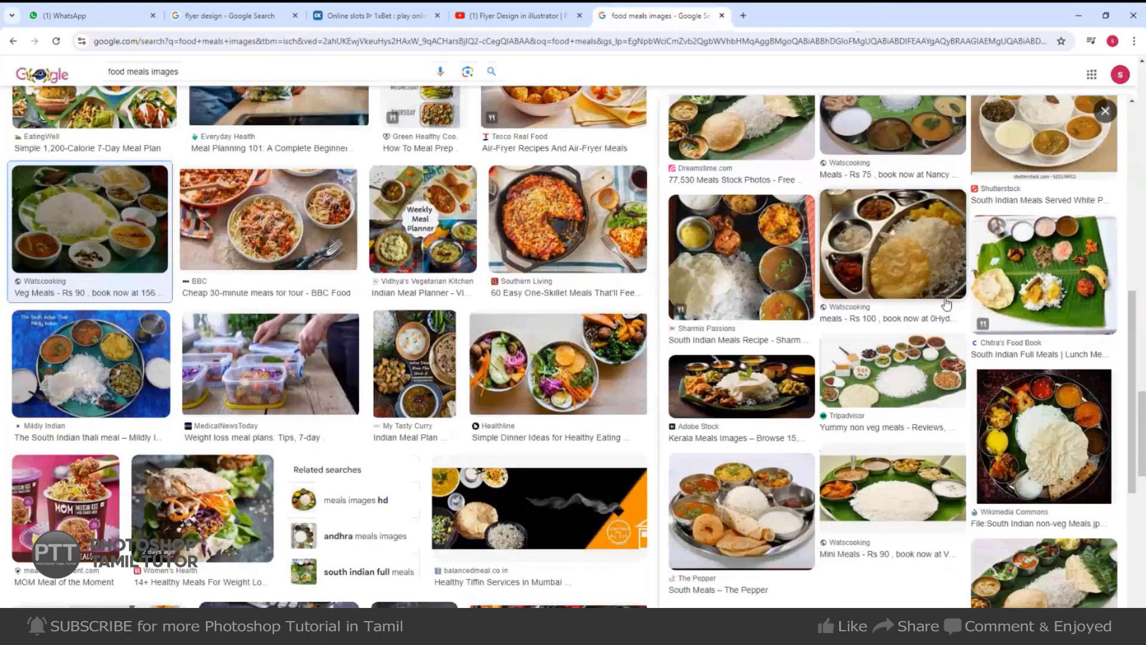
pyautogui.click(766, 413)
pyautogui.rightClick(950, 257)
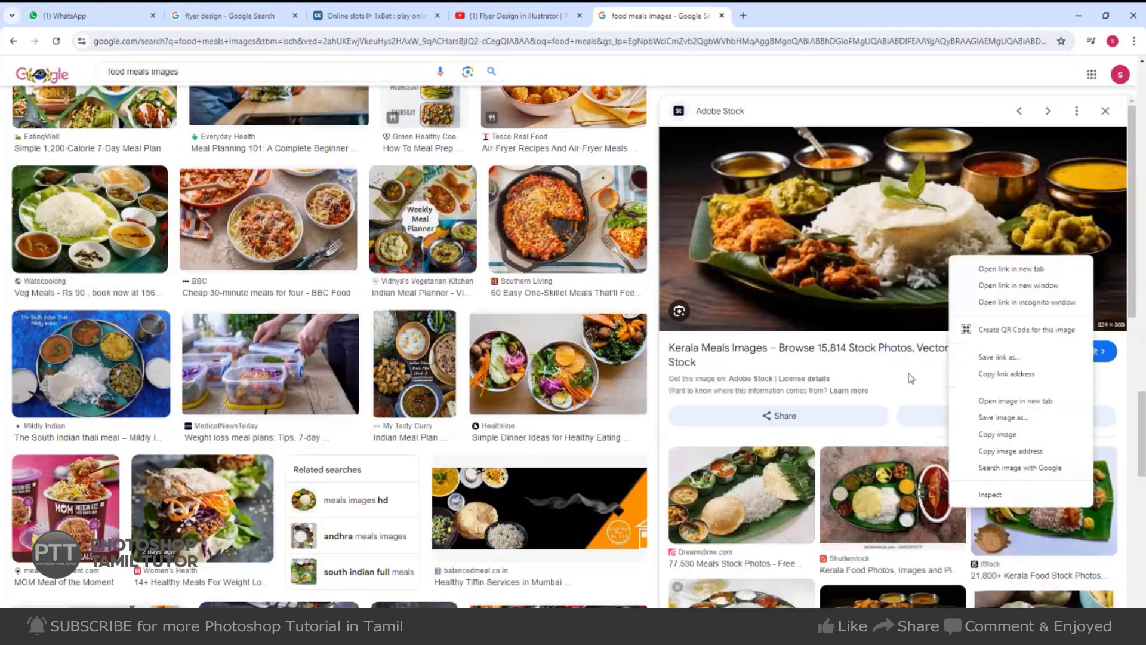
pyautogui.click(996, 435)
# Copy the Wikimedia South Indian non-veg meals photo and return to the Photoshop flyer.
pyautogui.scroll(-4, 993, 427)
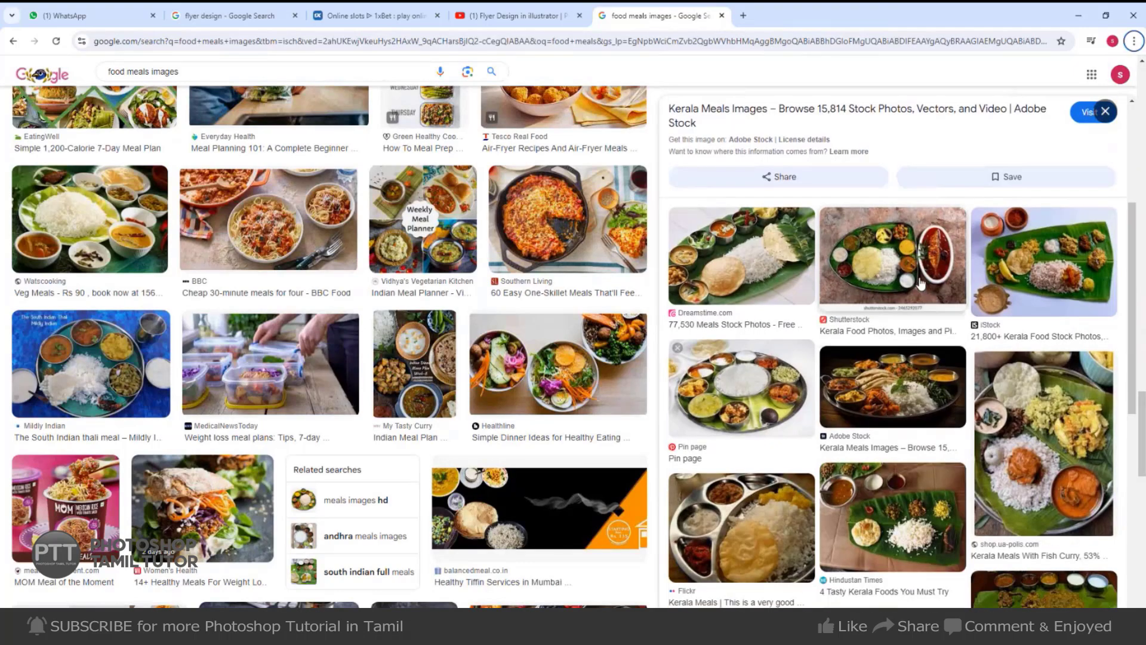
pyautogui.scroll(-4, 929, 402)
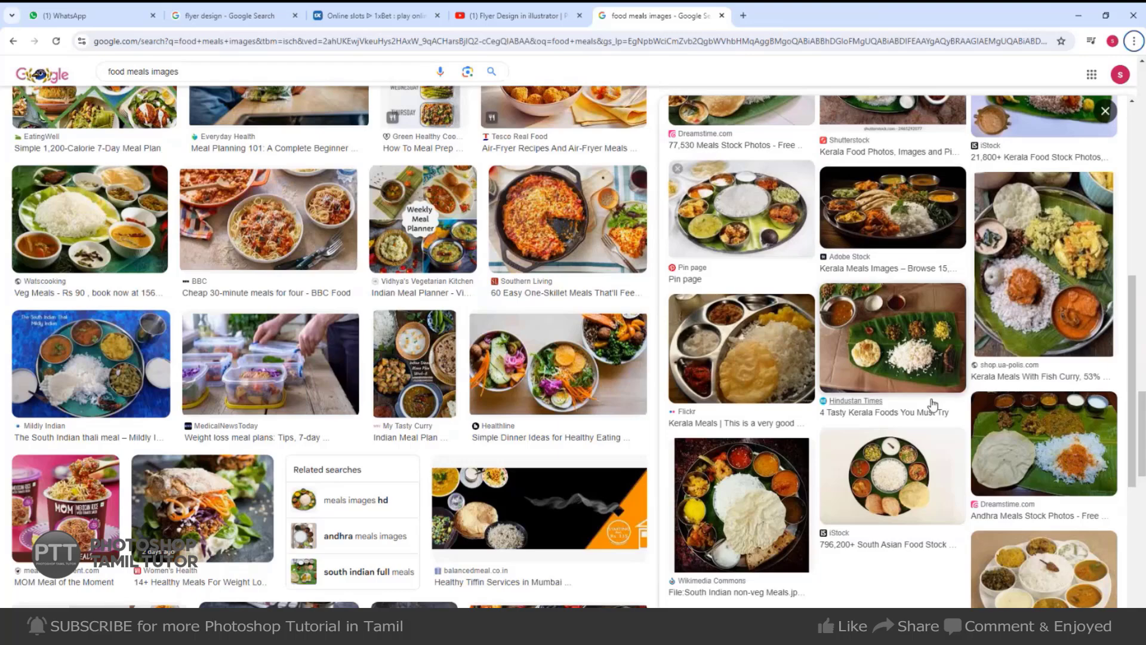
pyautogui.scroll(-3, 938, 405)
pyautogui.hotkey('alt', 'Tab')
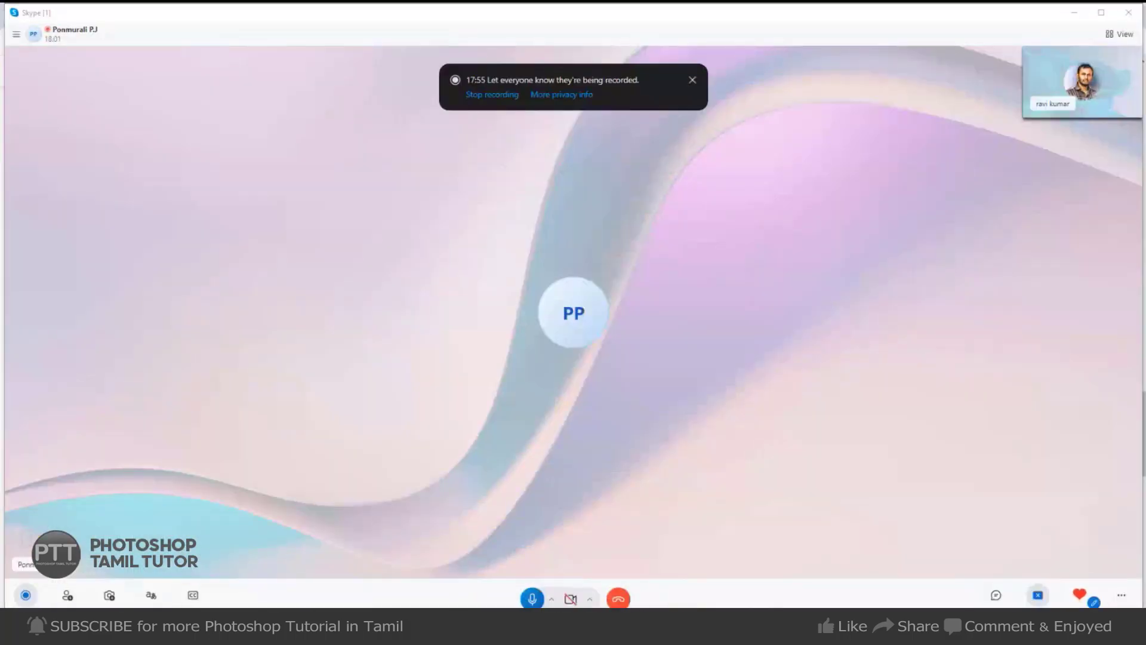
pyautogui.hotkey('alt', 'Tab')
pyautogui.click(761, 310)
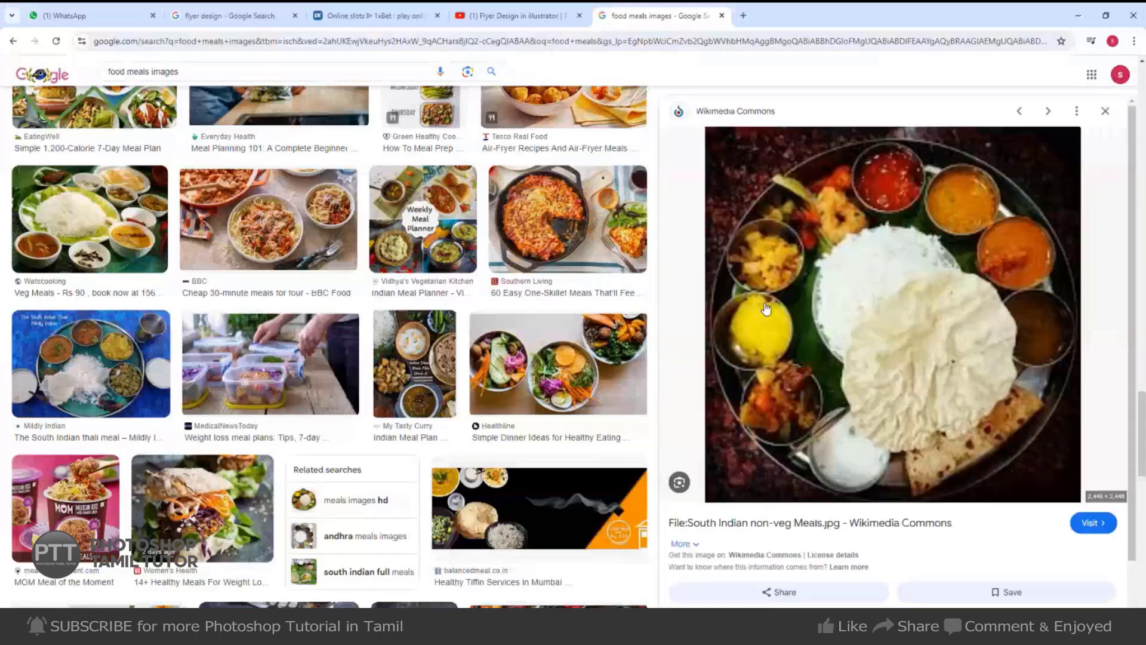
pyautogui.rightClick(932, 320)
pyautogui.click(975, 497)
pyautogui.hotkey('alt', 'Tab')
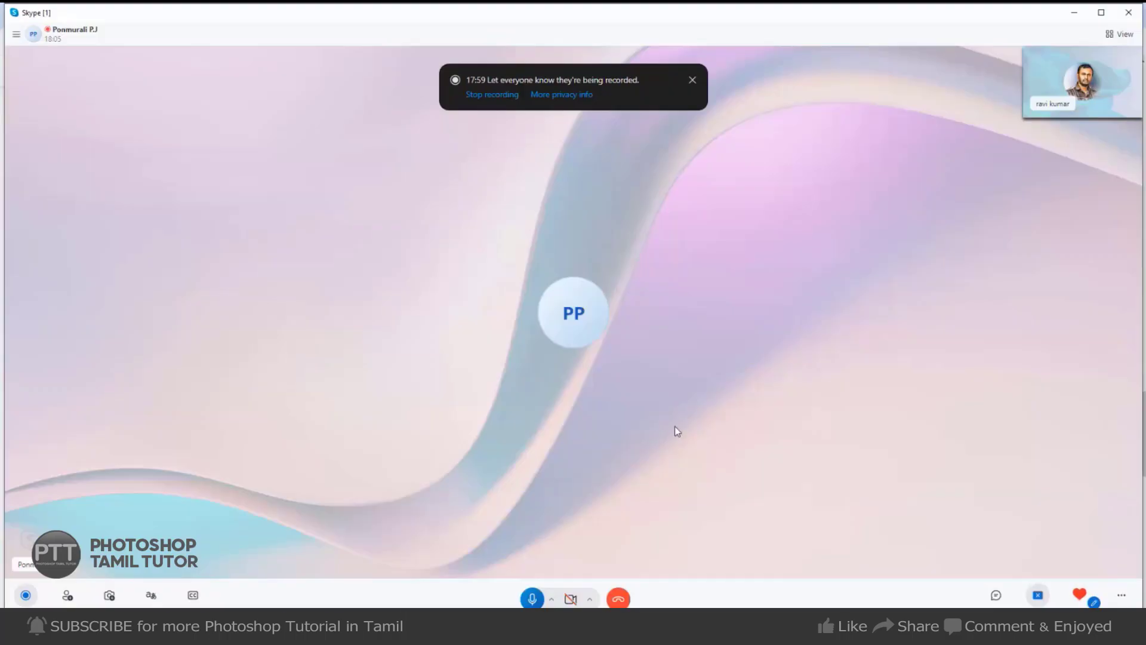
pyautogui.hotkey('alt', 'Tab')
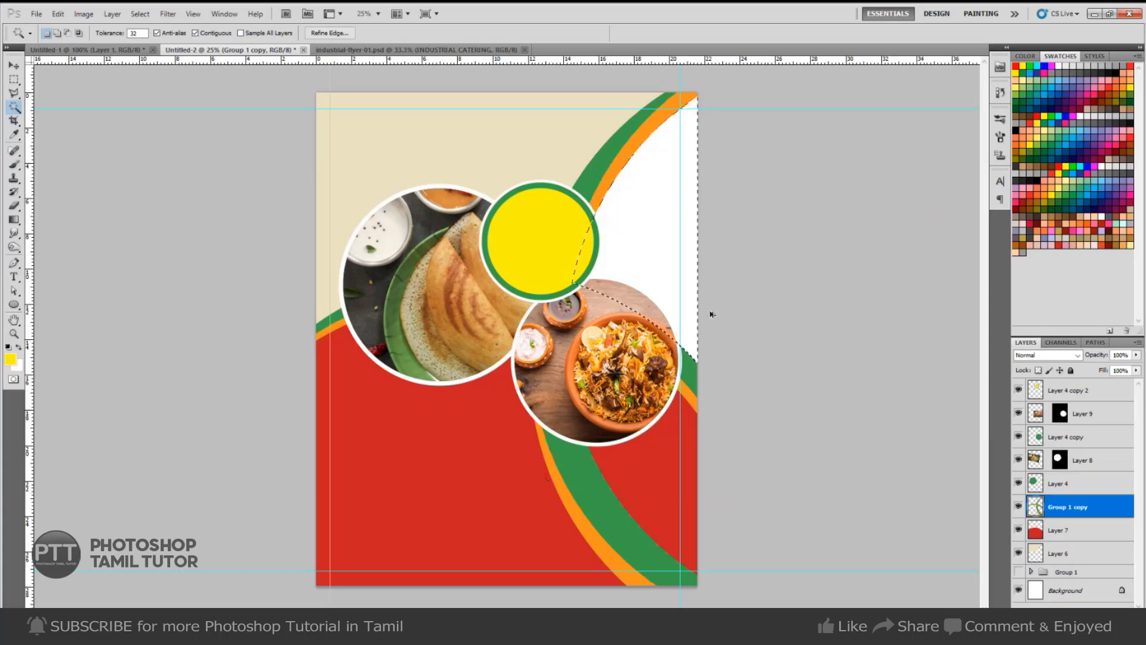
# Paste the South Indian thali photo into the top-right curved area, scaled to about 71%.
pyautogui.hotkey('ctrl', 'shift', 'alt', 'v')
pyautogui.hotkey('ctrl', 't')
pyautogui.moveTo(429, 412); pyautogui.dragTo(557, 393)
pyautogui.moveTo(830, 444); pyautogui.dragTo(701, 343)
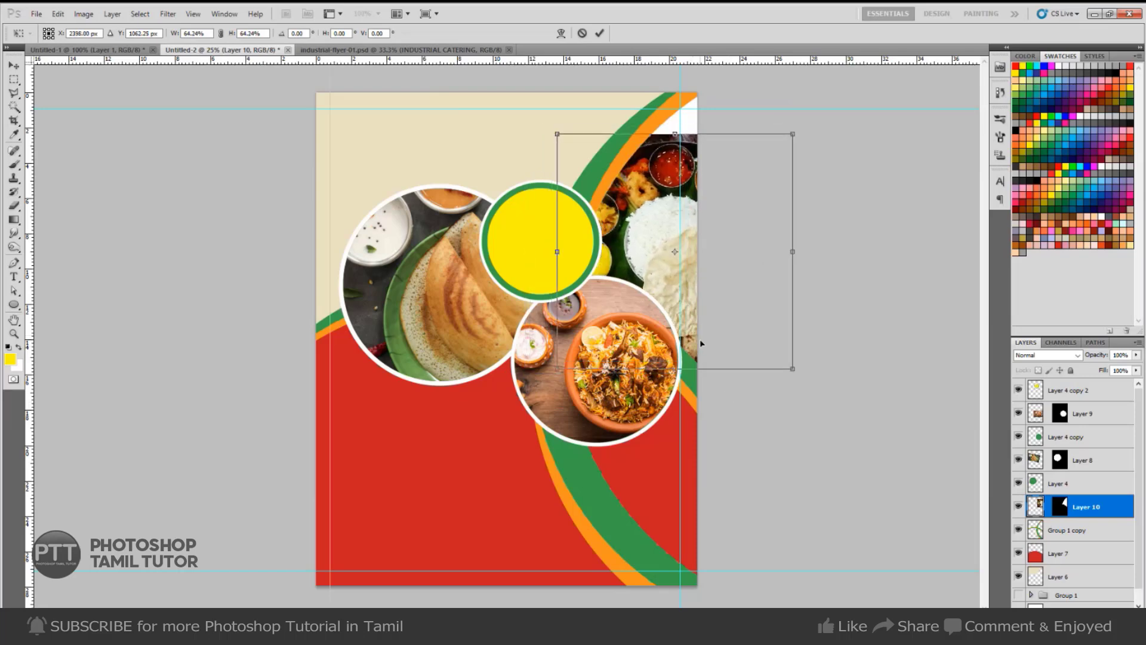
pyautogui.moveTo(793, 134); pyautogui.dragTo(813, 112)
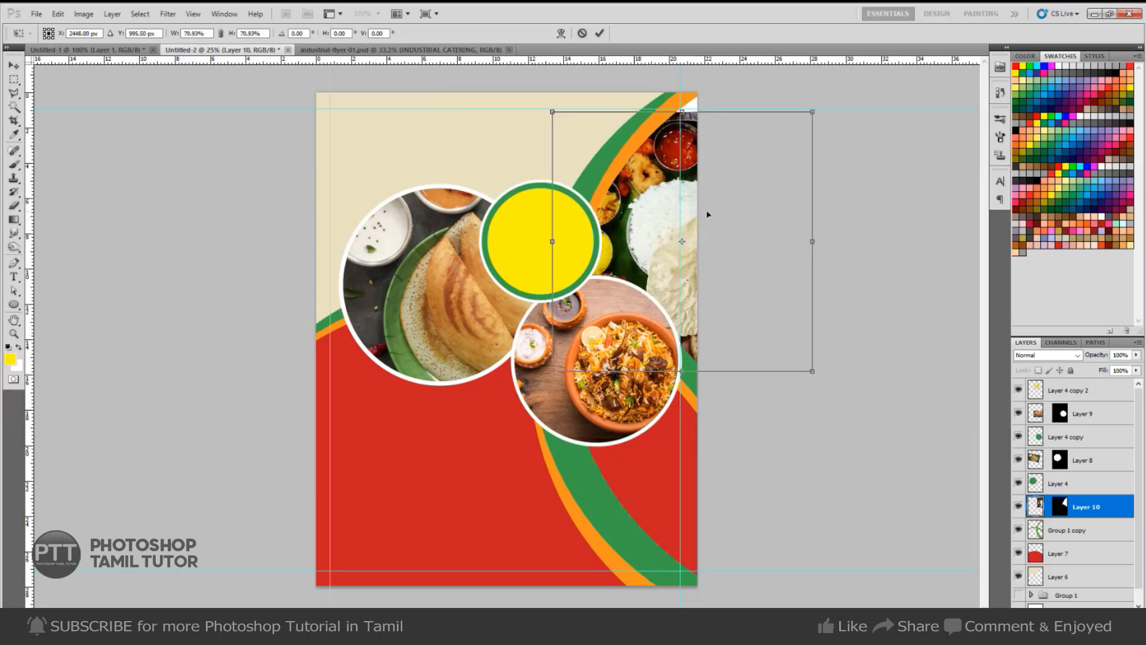
pyautogui.moveTo(787, 308); pyautogui.dragTo(749, 288)
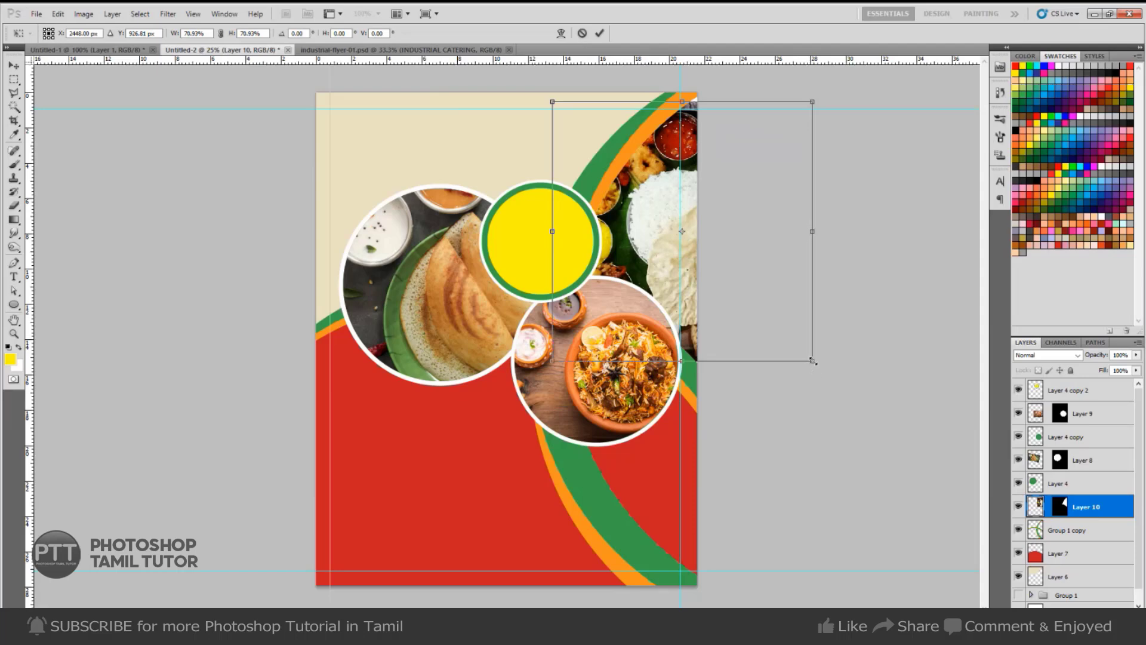
pyautogui.moveTo(813, 361); pyautogui.dragTo(819, 367)
pyautogui.press('Return')
pyautogui.press('v')
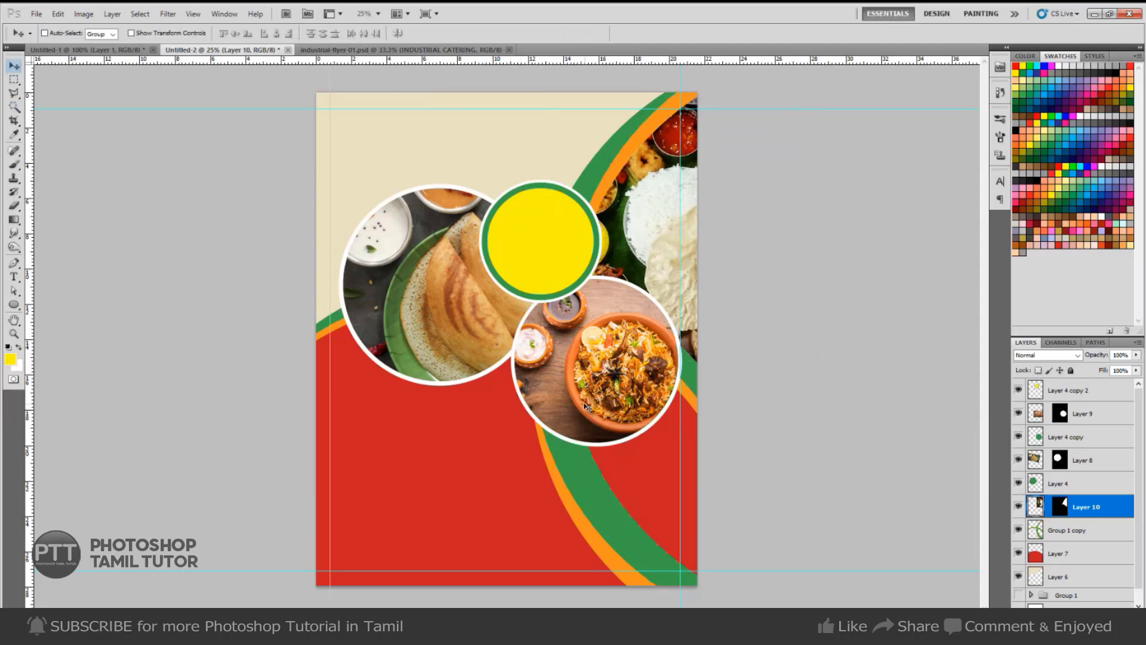
# Drag the SUN Catering logo and its tagline from the reference flyer into Untitled-2.
pyautogui.hotkey('ctrl', 'Tab')
pyautogui.rightClick(389, 117)
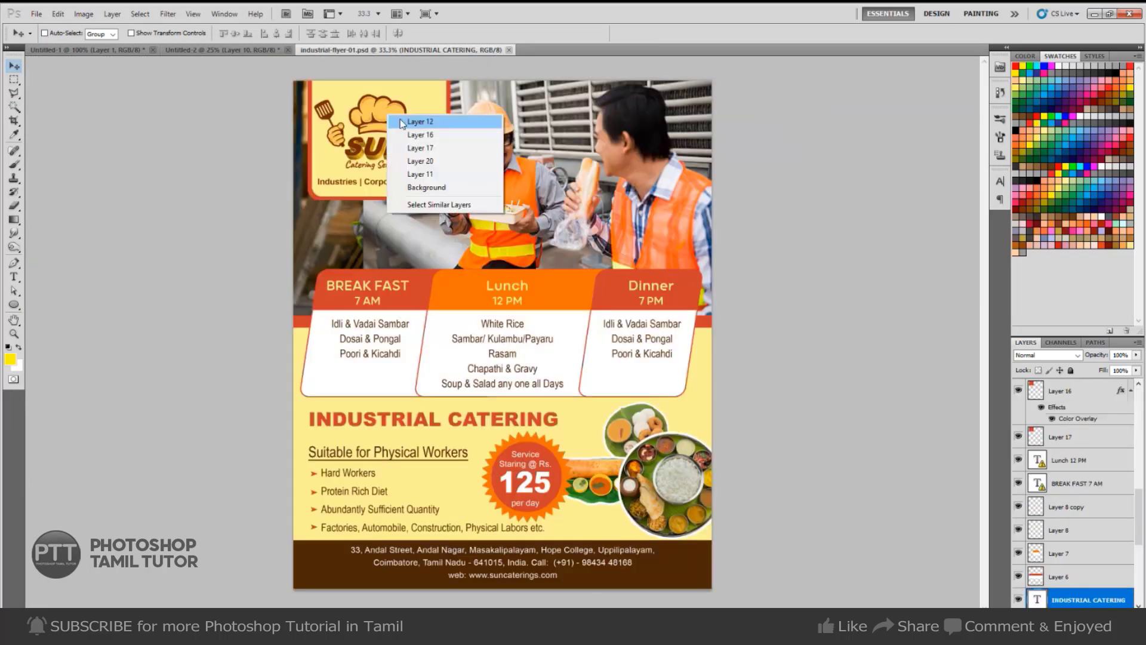
pyautogui.click(402, 123)
pyautogui.moveTo(367, 159); pyautogui.dragTo(489, 197)
pyautogui.hotkey('ctrl', 'z')
pyautogui.rightClick(427, 181)
pyautogui.keyDown('shift'); pyautogui.click(454, 191); pyautogui.keyUp('shift')
pyautogui.hotkey('ctrl', 'z')
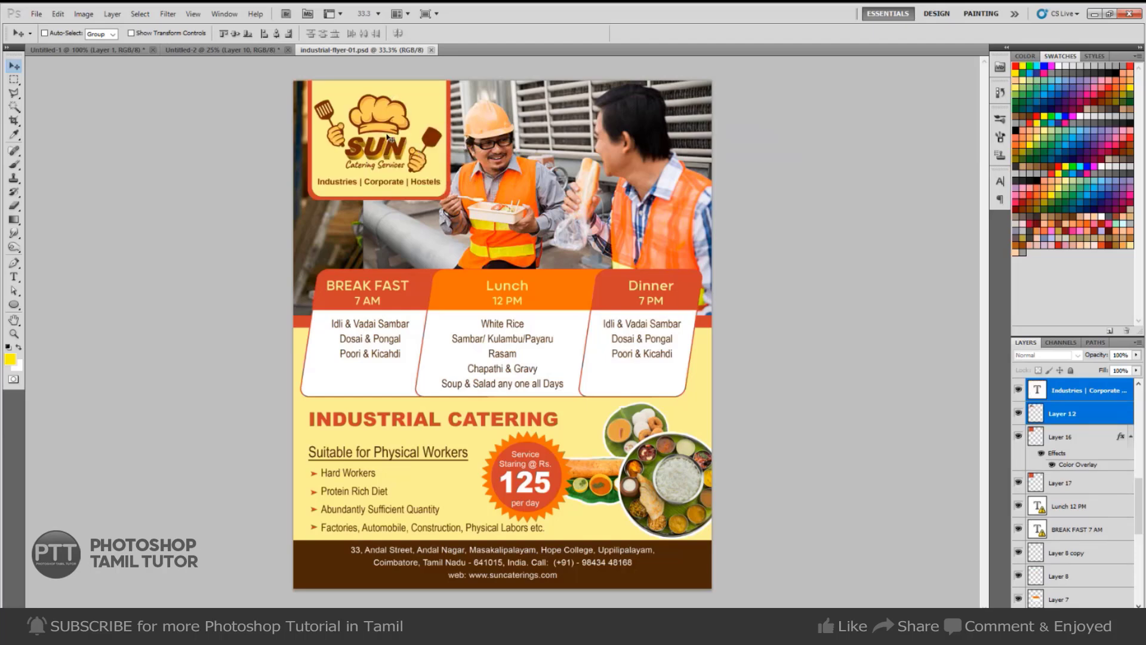
pyautogui.moveTo(389, 137)
pyautogui.mouseDown()
pyautogui.moveTo(316, 120)
pyautogui.moveTo(237, 53)
pyautogui.moveTo(415, 117)
pyautogui.moveTo(413, 166)
pyautogui.moveTo(528, 163)
pyautogui.moveTo(402, 167)
pyautogui.moveTo(391, 526)
pyautogui.moveTo(396, 157)
pyautogui.mouseUp()
# Show the guides and nudge the logo and tagline up toward the top-left corner.
pyautogui.hotkey('ctrl', ';')
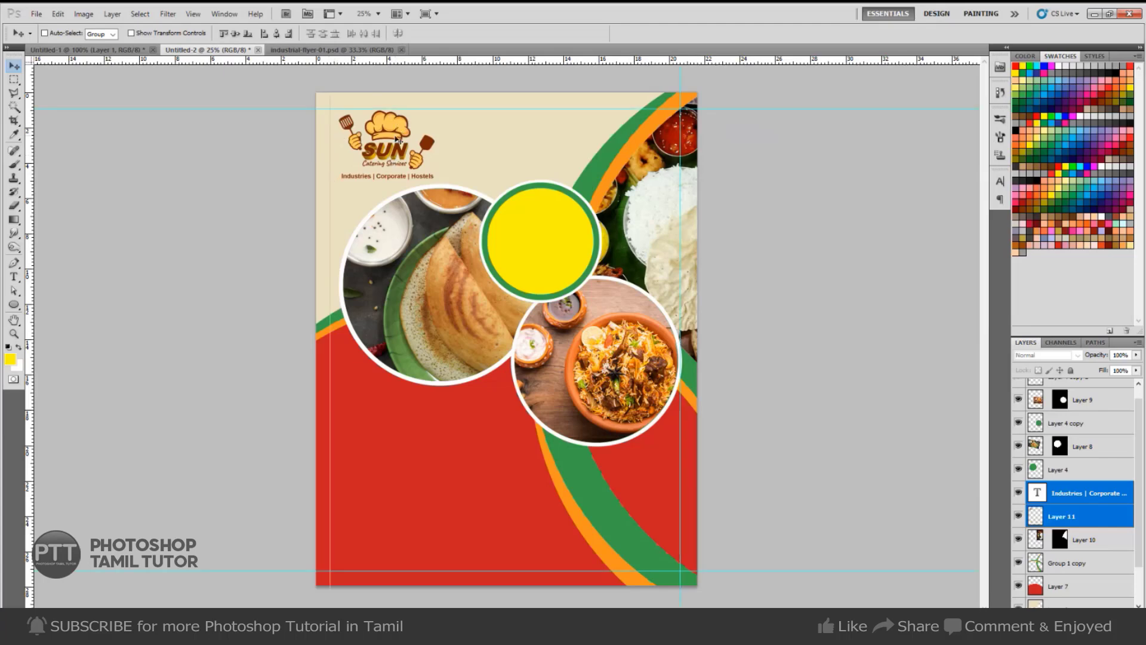
pyautogui.moveTo(397, 140); pyautogui.dragTo(391, 140)
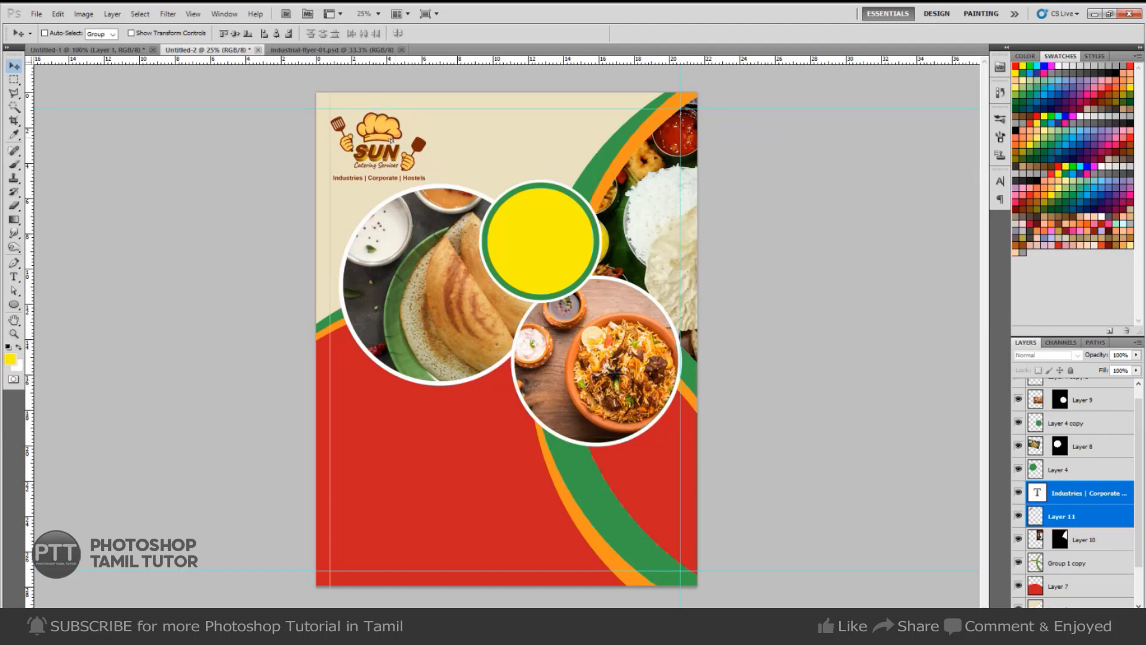
pyautogui.press('Up')
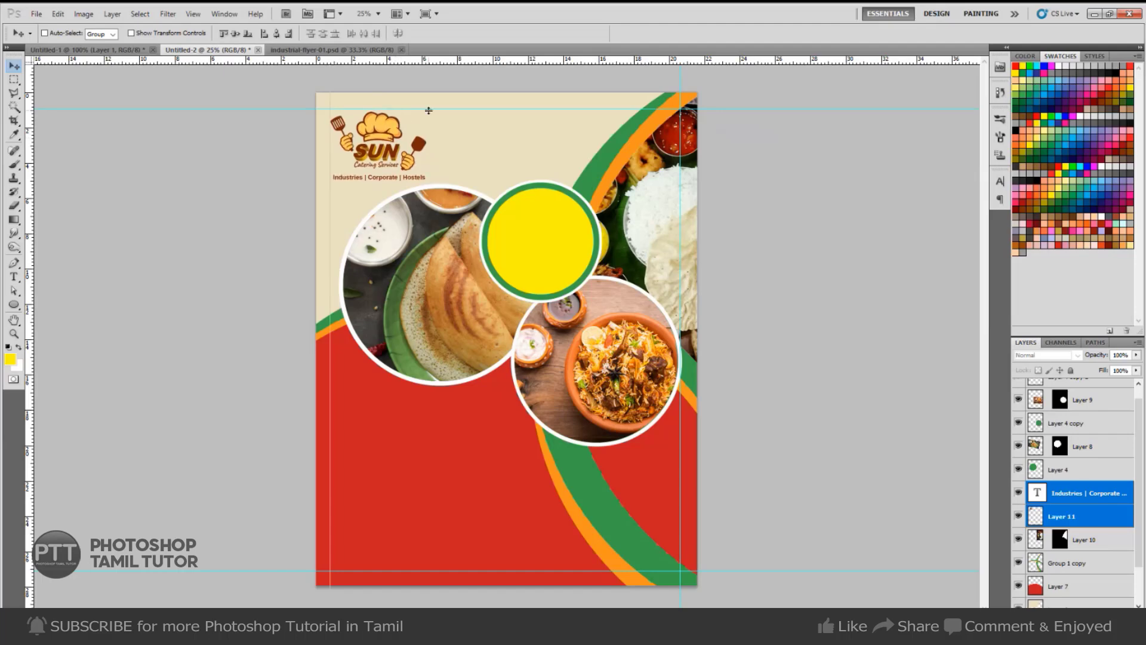
pyautogui.press('Up')
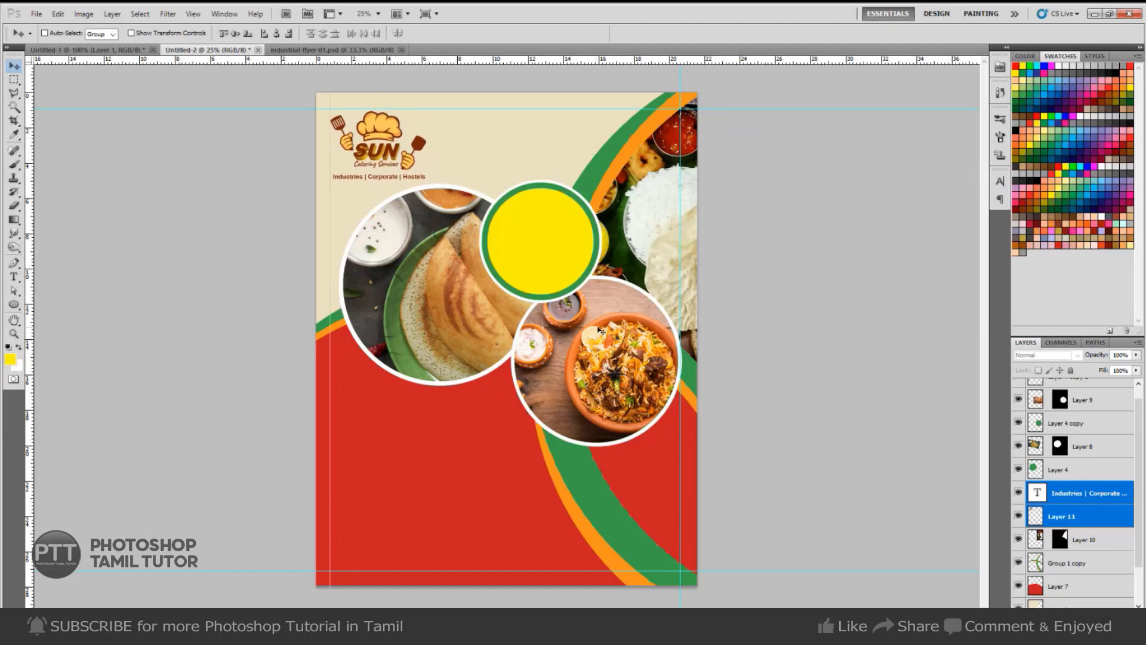
pyautogui.hotkey('ctrl', 'Tab')
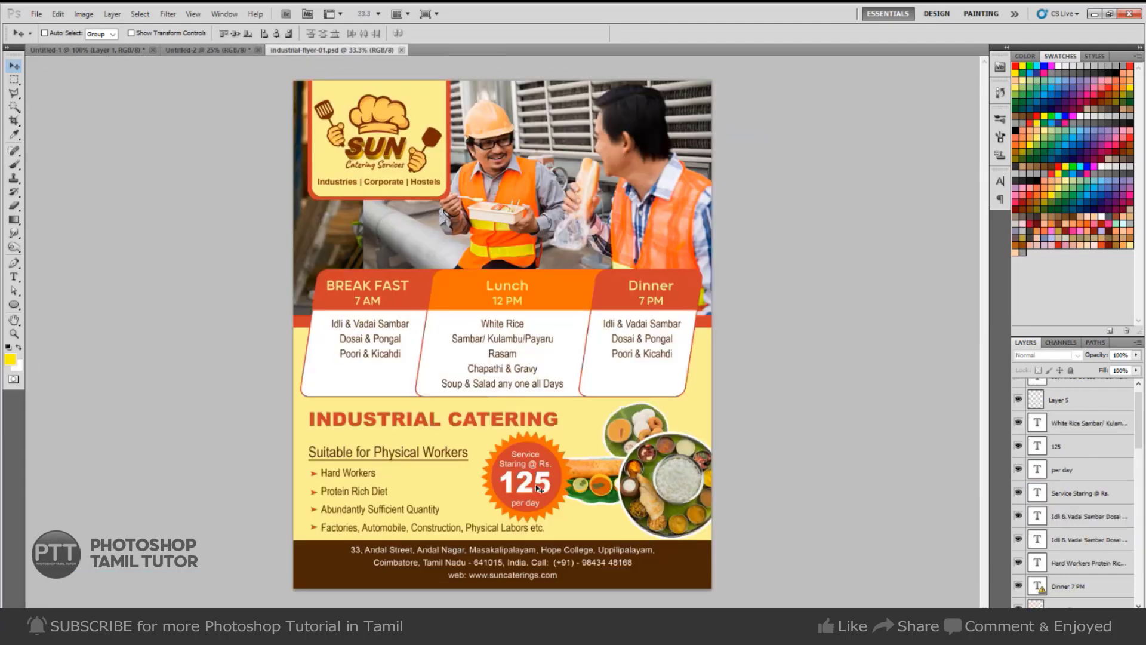
# Drag the three price texts (Service Staring @ Rs., 125, per day) into the new flyer.
pyautogui.rightClick(534, 467)
pyautogui.click(559, 470)
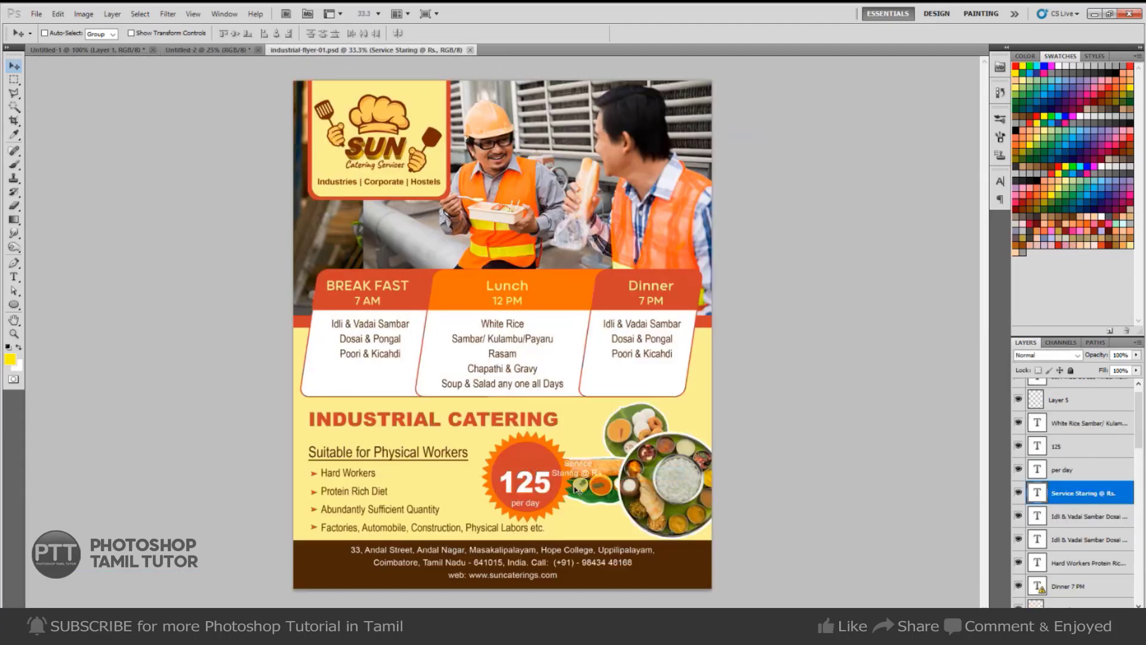
pyautogui.rightClick(553, 488)
pyautogui.keyDown('shift'); pyautogui.click(573, 496); pyautogui.keyUp('shift')
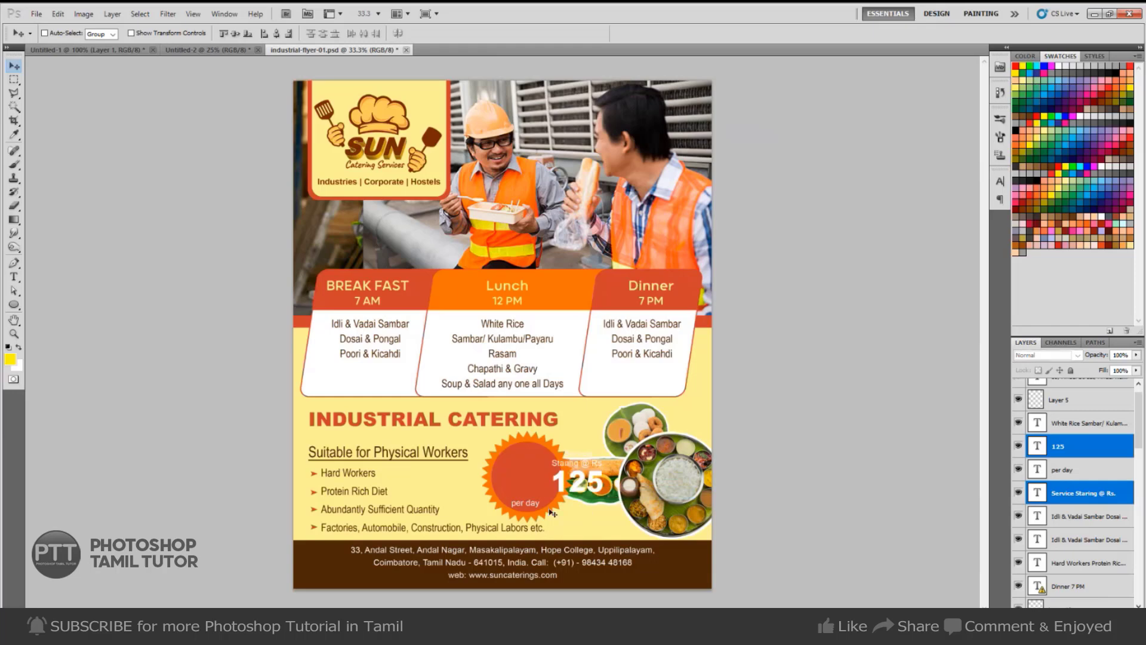
pyautogui.rightClick(536, 506)
pyautogui.keyDown('shift'); pyautogui.click(564, 514); pyautogui.keyUp('shift')
pyautogui.moveTo(564, 515); pyautogui.dragTo(541, 236)
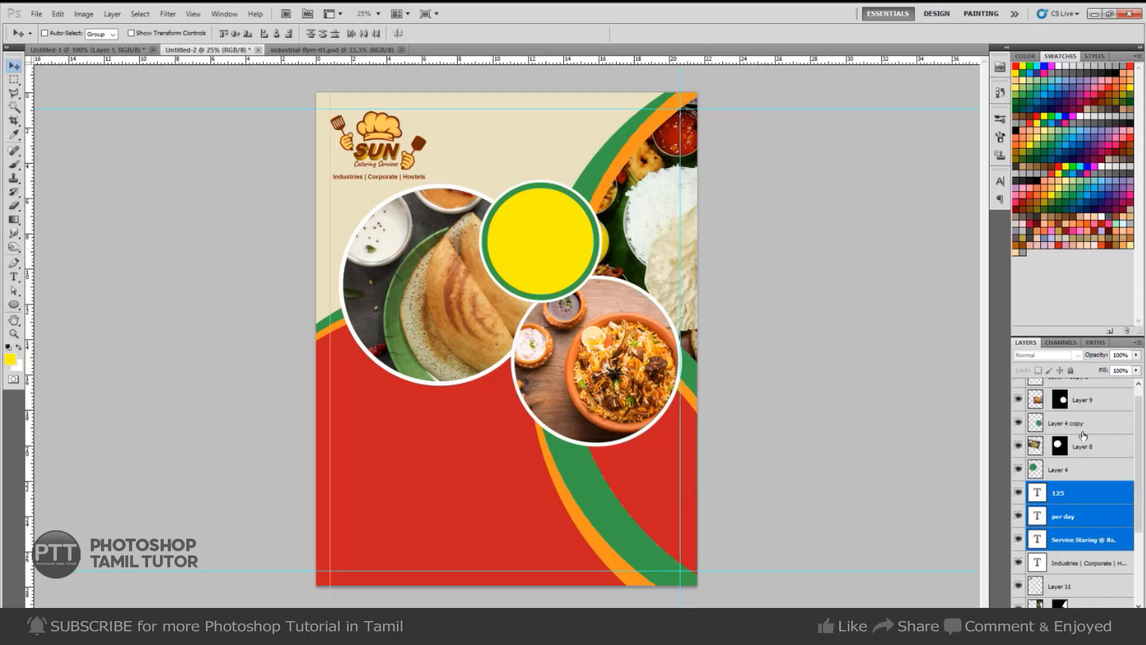
# Group the price texts, bring the group to the top, and enlarge it inside the yellow circle.
pyautogui.hotkey('ctrl', 'g')
pyautogui.hotkey('ctrl', ']')
pyautogui.hotkey('ctrl', ']')
pyautogui.hotkey('ctrl', ']')
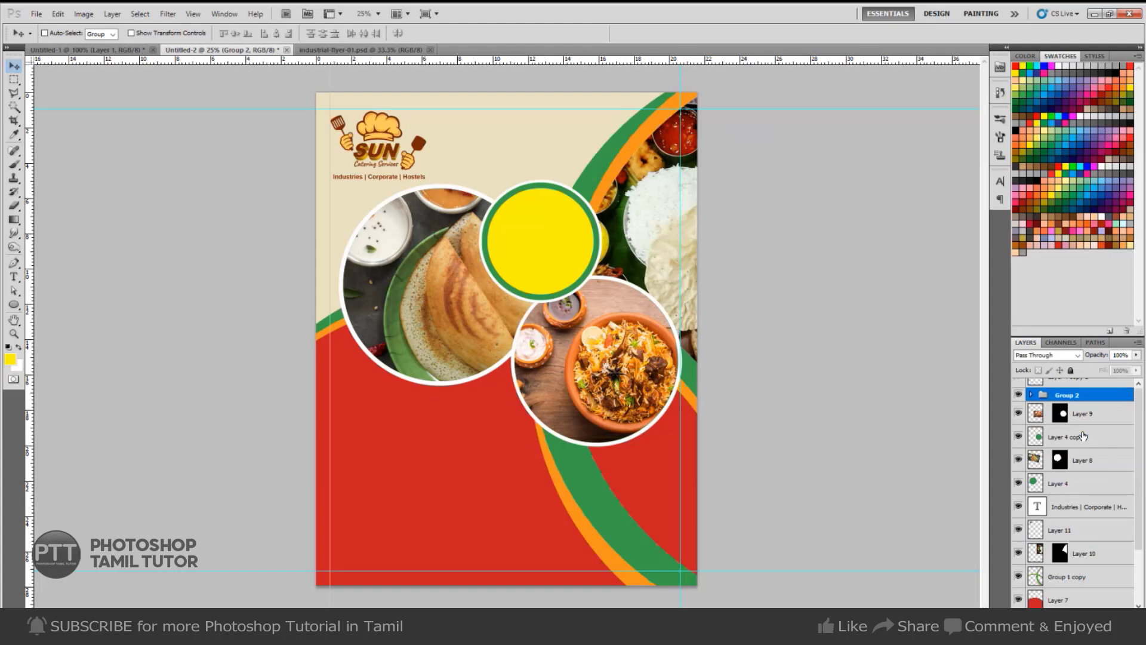
pyautogui.hotkey('ctrl', 't')
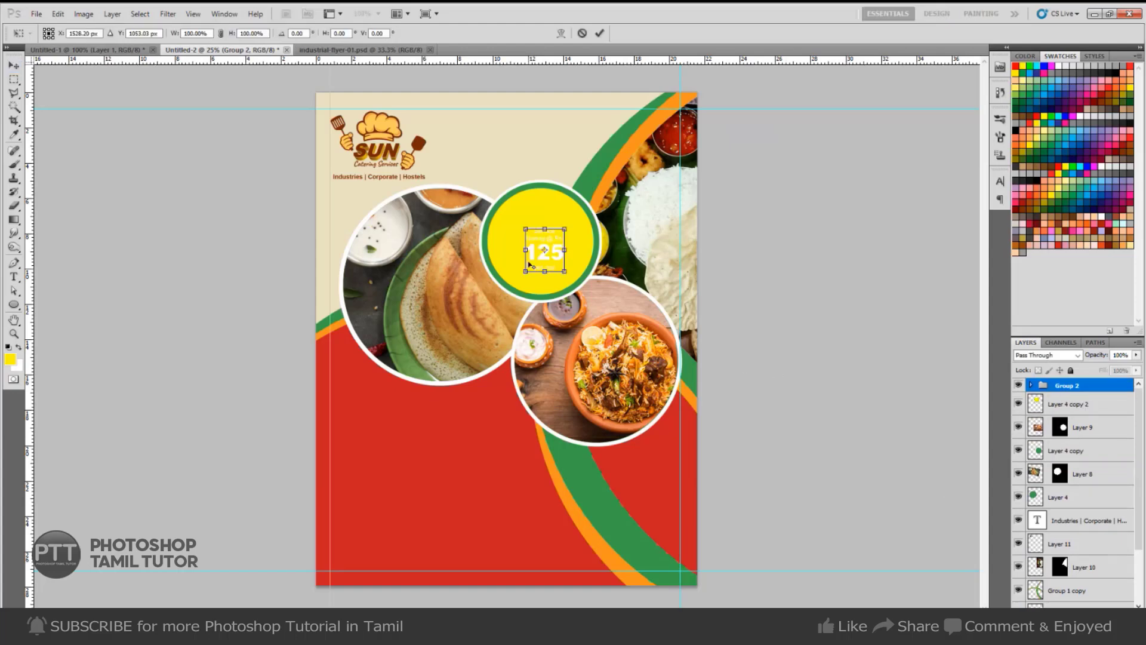
pyautogui.moveTo(565, 229)
pyautogui.mouseDown()
pyautogui.moveTo(579, 213)
pyautogui.moveTo(568, 238)
pyautogui.mouseUp()
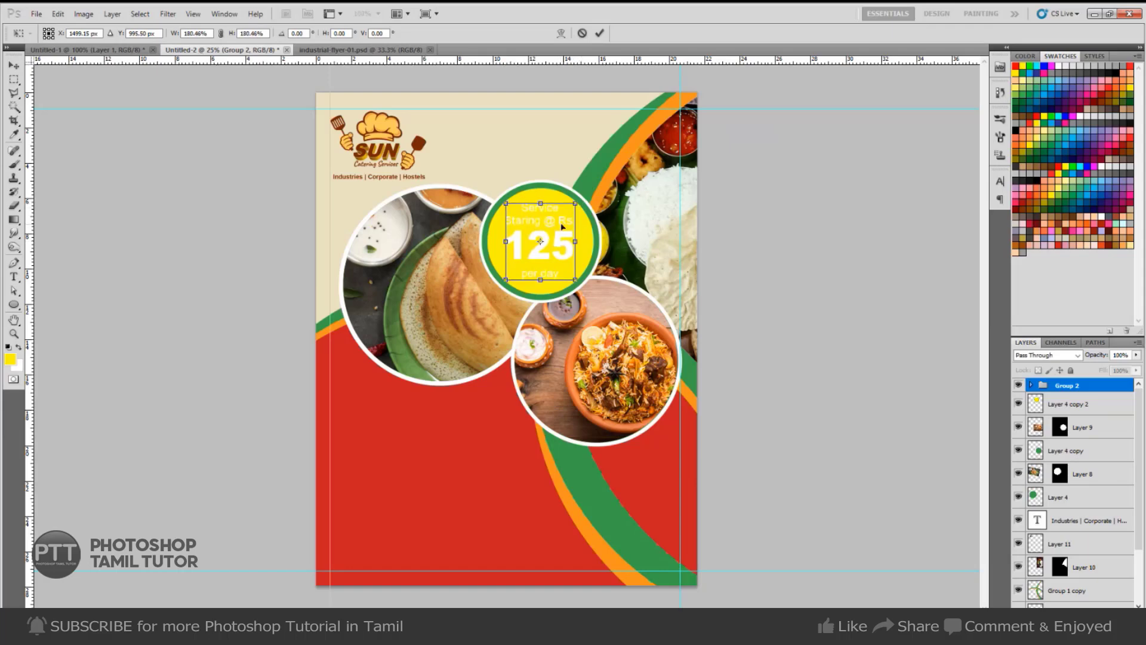
pyautogui.press('Return')
# Sample the flyer's red and fill the 125, per day and Service Staring texts with it.
pyautogui.press('i')
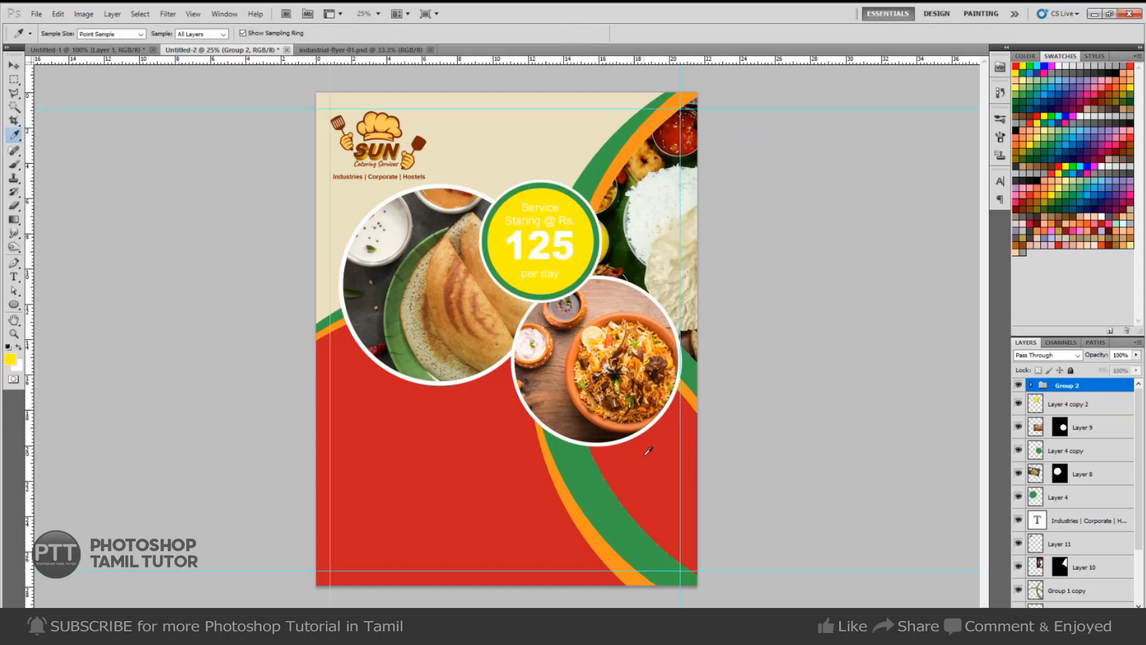
pyautogui.click(645, 455)
pyautogui.press('v')
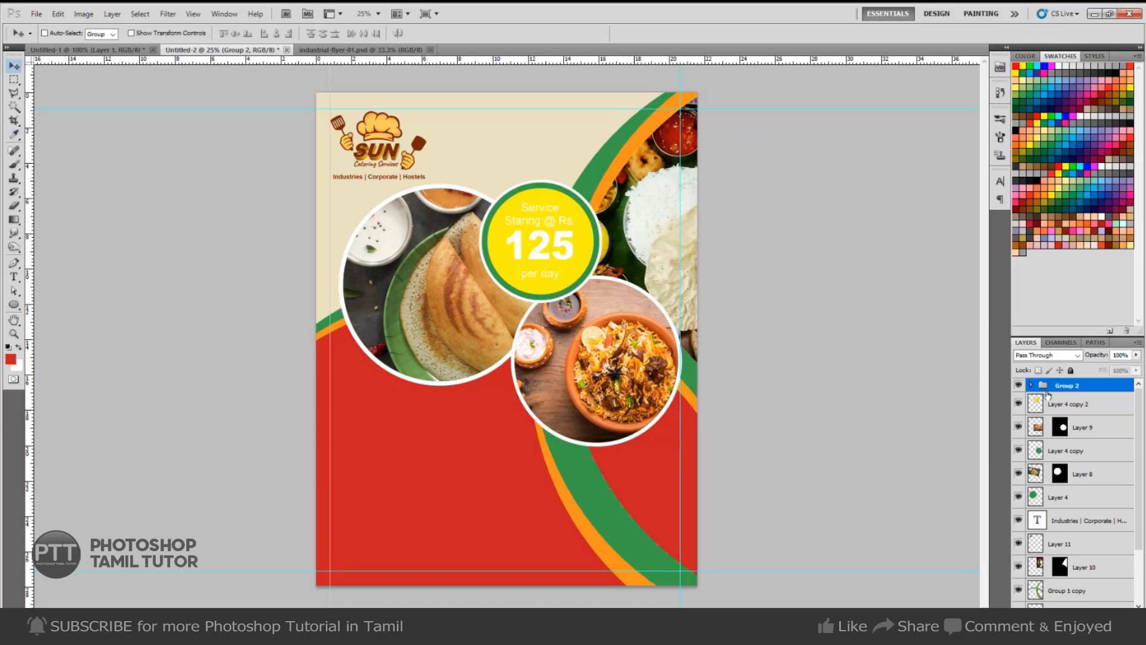
pyautogui.click(1032, 385)
pyautogui.click(1073, 409)
pyautogui.hotkey('alt', 'BackSpace')
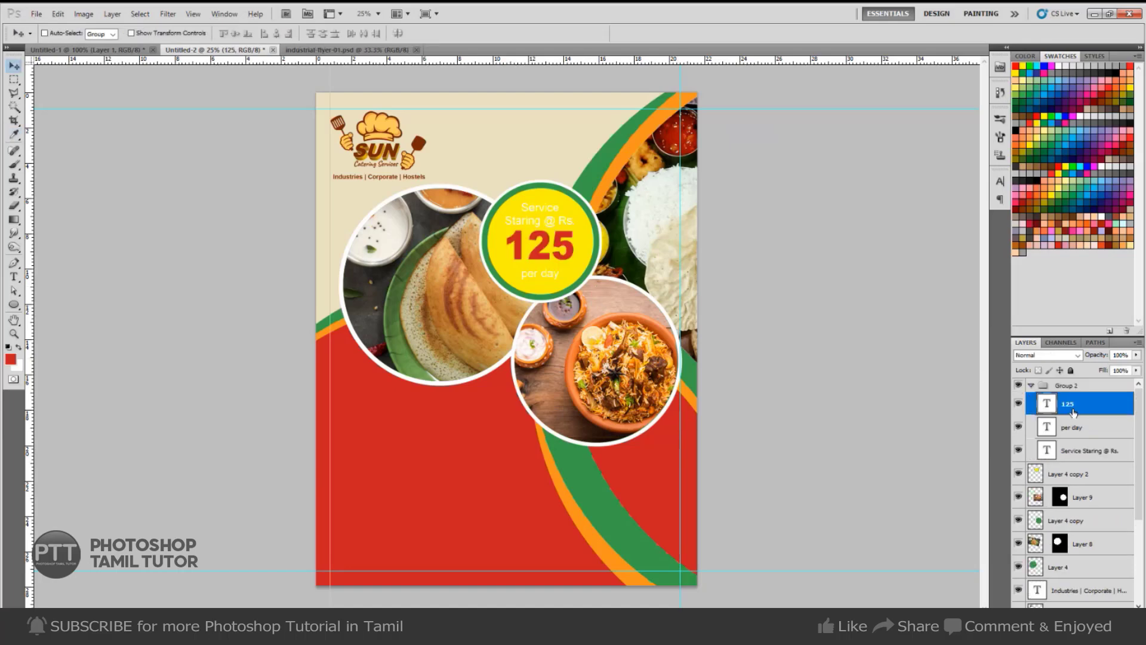
pyautogui.click(1071, 428)
pyautogui.hotkey('alt', 'BackSpace')
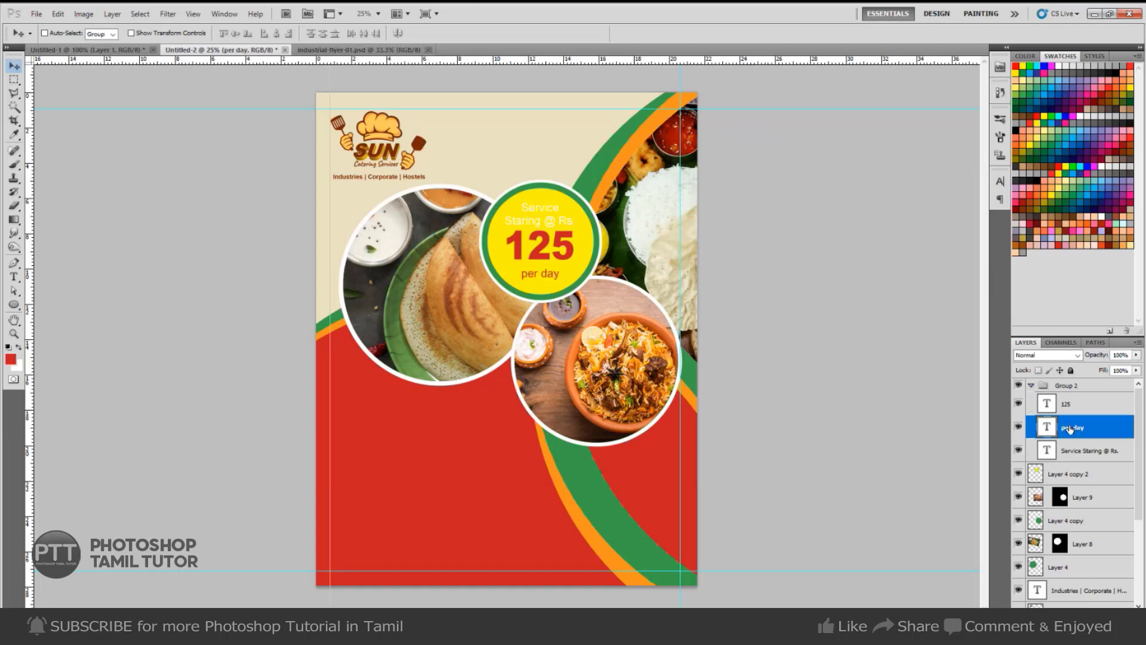
pyautogui.click(1083, 451)
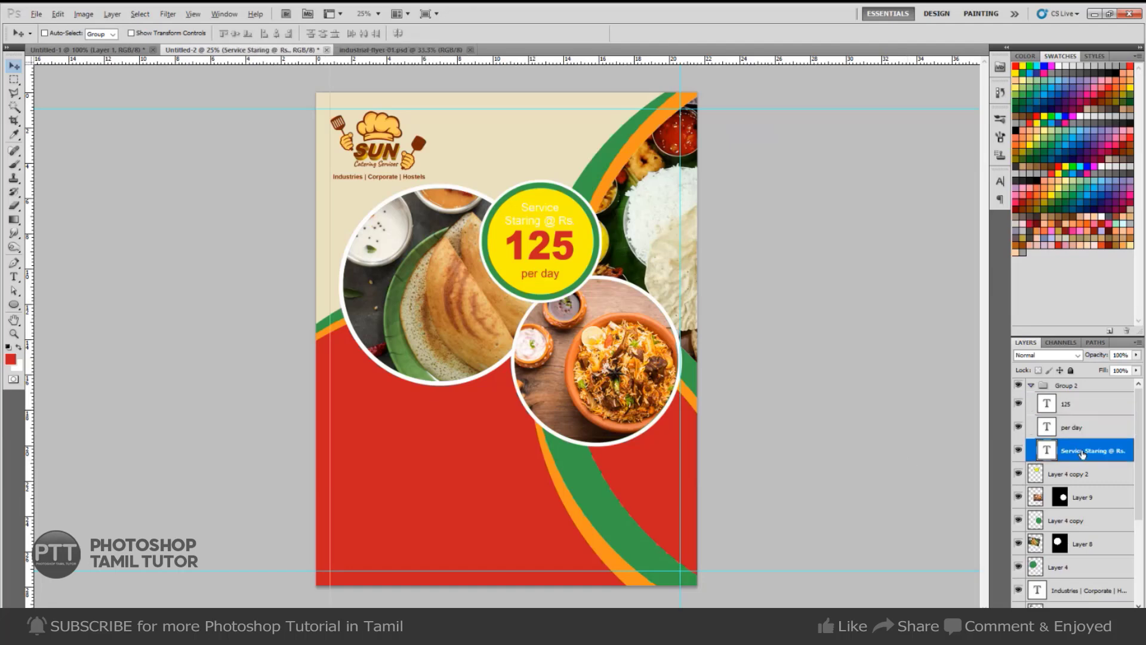
pyautogui.hotkey('alt', 'BackSpace')
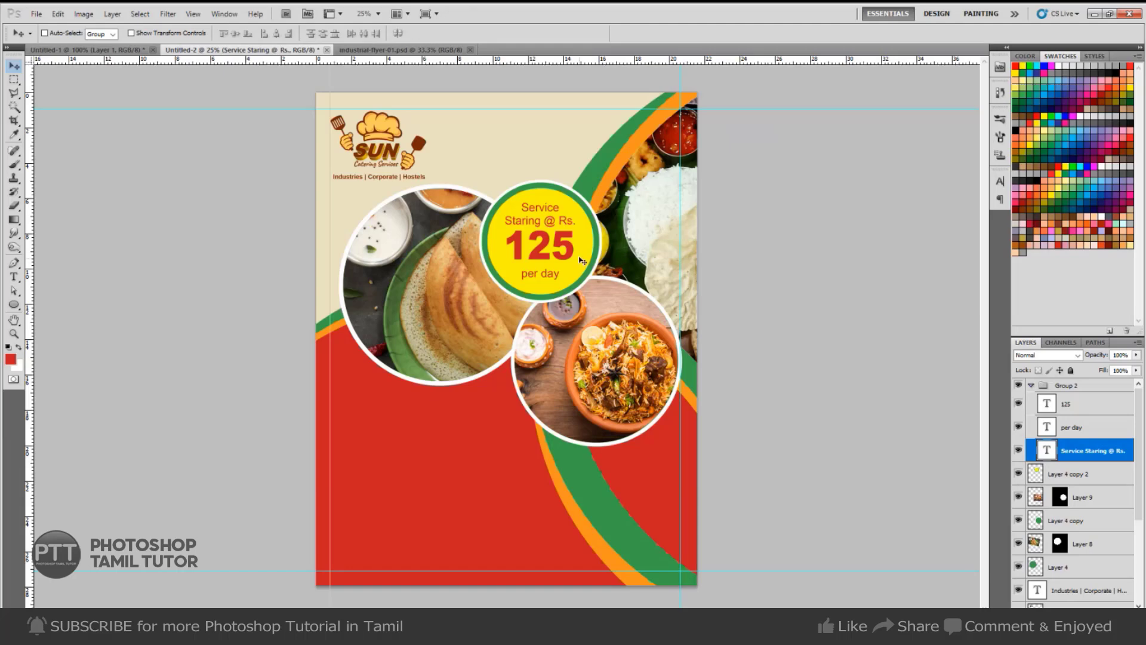
# Select the price group and its 125 text layer on the canvas.
pyautogui.rightClick(572, 256)
pyautogui.click(597, 260)
pyautogui.rightClick(570, 255)
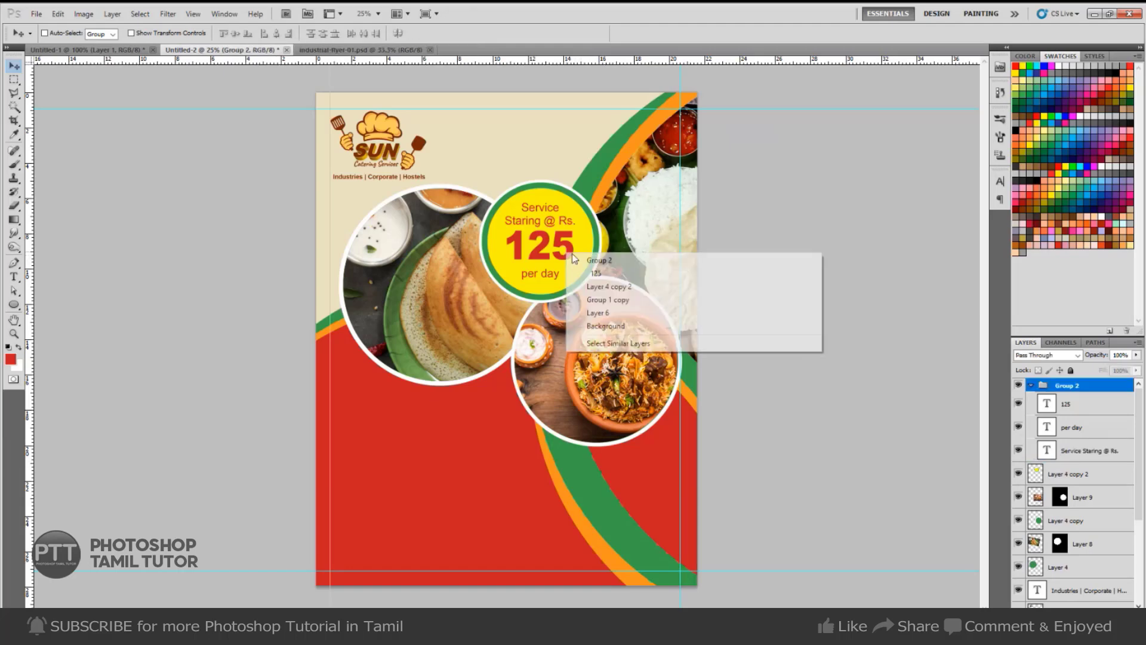
pyautogui.click(608, 273)
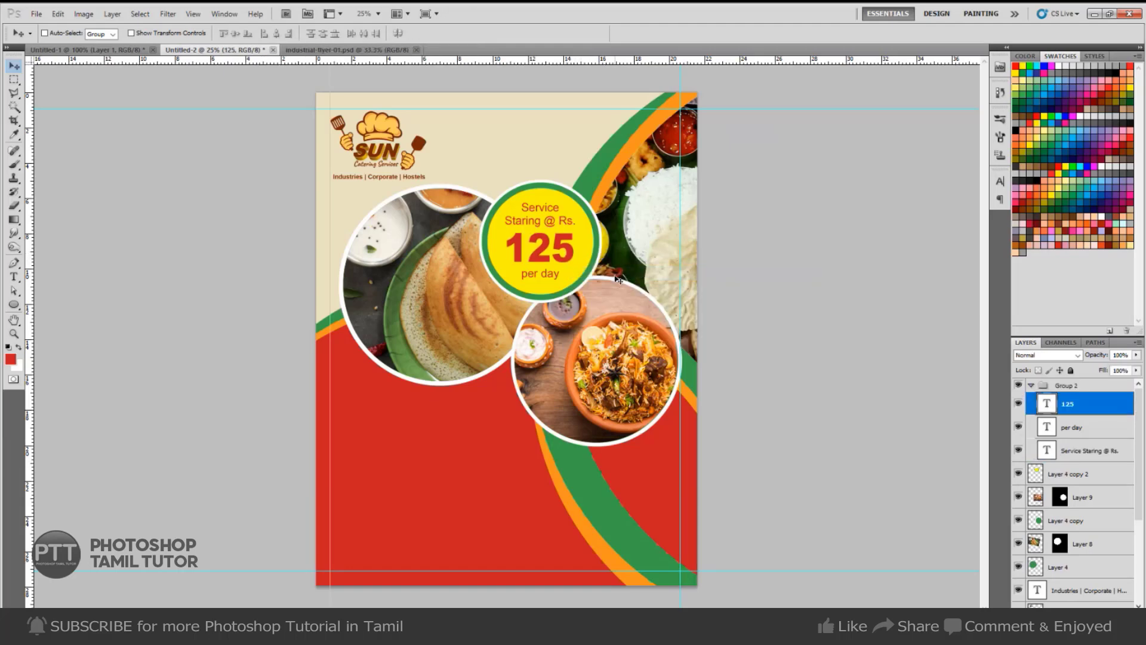
pyautogui.hotkey('ctrl', 'Tab')
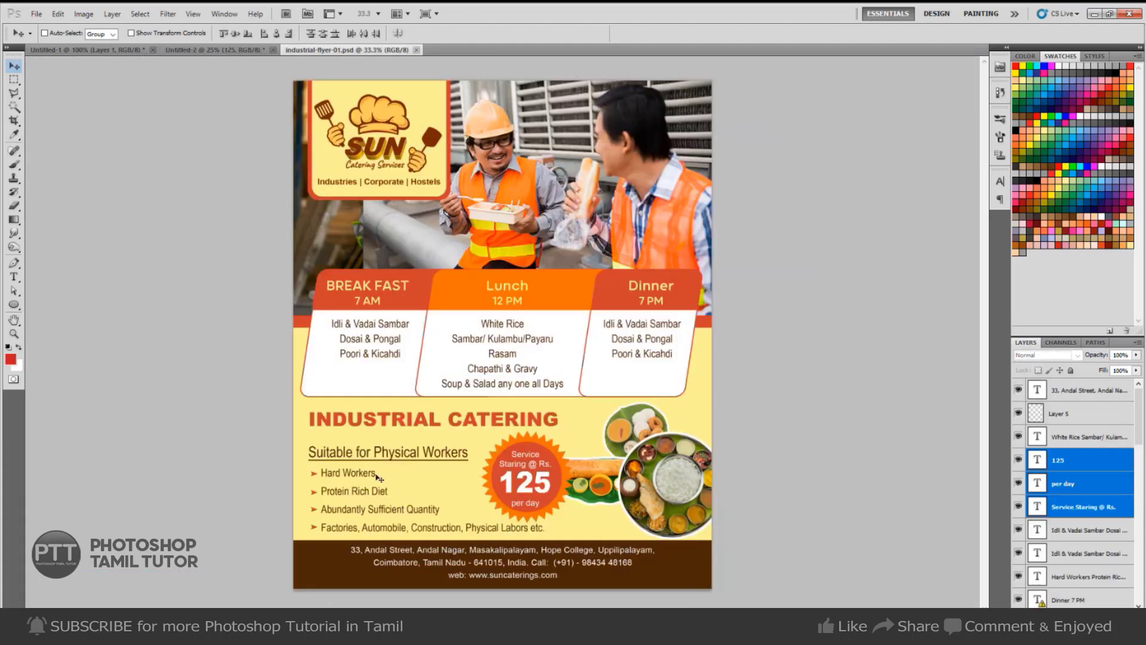
# Drag the INDUSTRIAL CATERING heading into the new flyer below the photo circles.
pyautogui.rightClick(430, 453)
pyautogui.click(467, 460)
pyautogui.moveTo(467, 459)
pyautogui.mouseDown()
pyautogui.moveTo(477, 461)
pyautogui.moveTo(468, 458)
pyautogui.mouseUp()
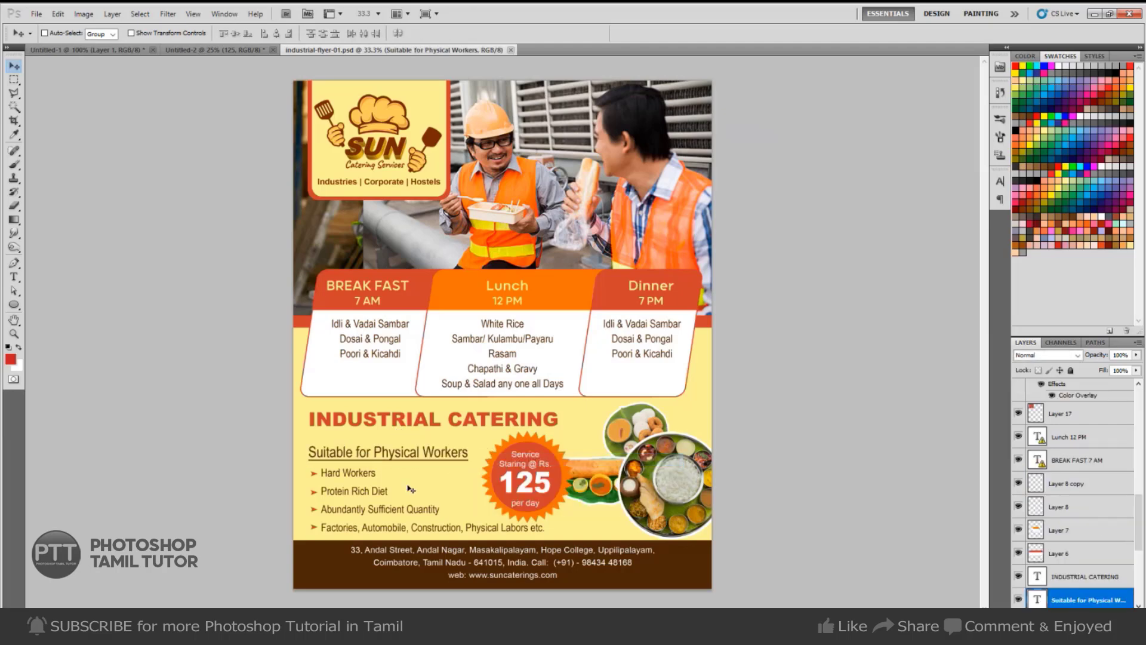
pyautogui.rightClick(476, 427)
pyautogui.click(508, 431)
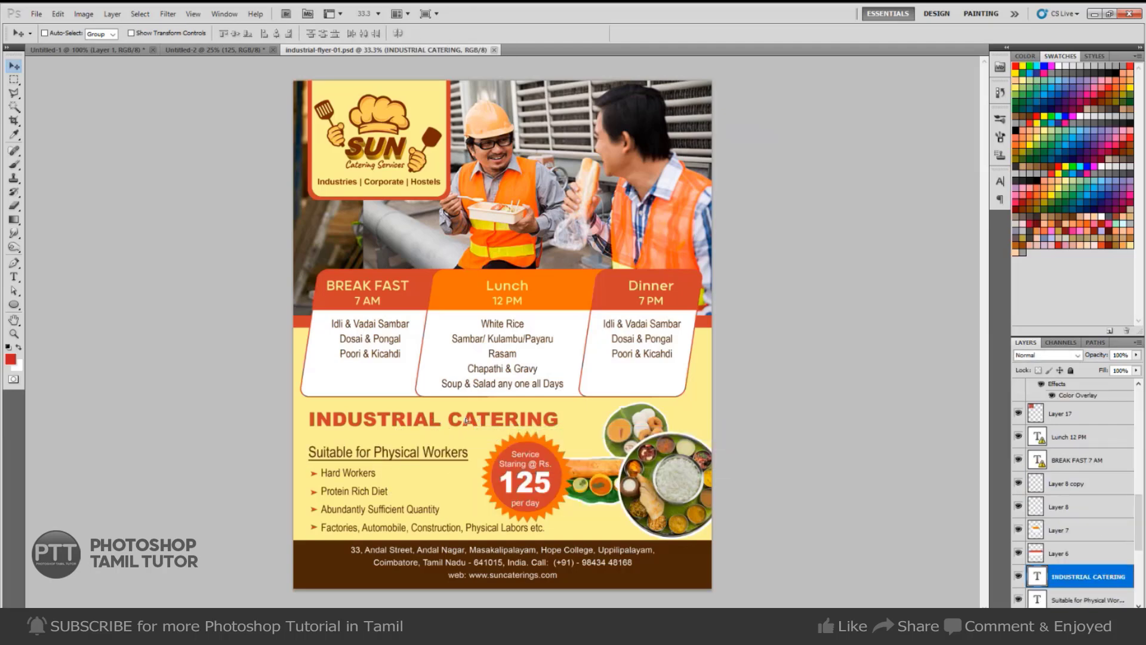
pyautogui.moveTo(433, 418)
pyautogui.mouseDown()
pyautogui.moveTo(493, 423)
pyautogui.moveTo(256, 194)
pyautogui.moveTo(191, 26)
pyautogui.moveTo(464, 403)
pyautogui.moveTo(461, 421)
pyautogui.moveTo(417, 422)
pyautogui.mouseUp()
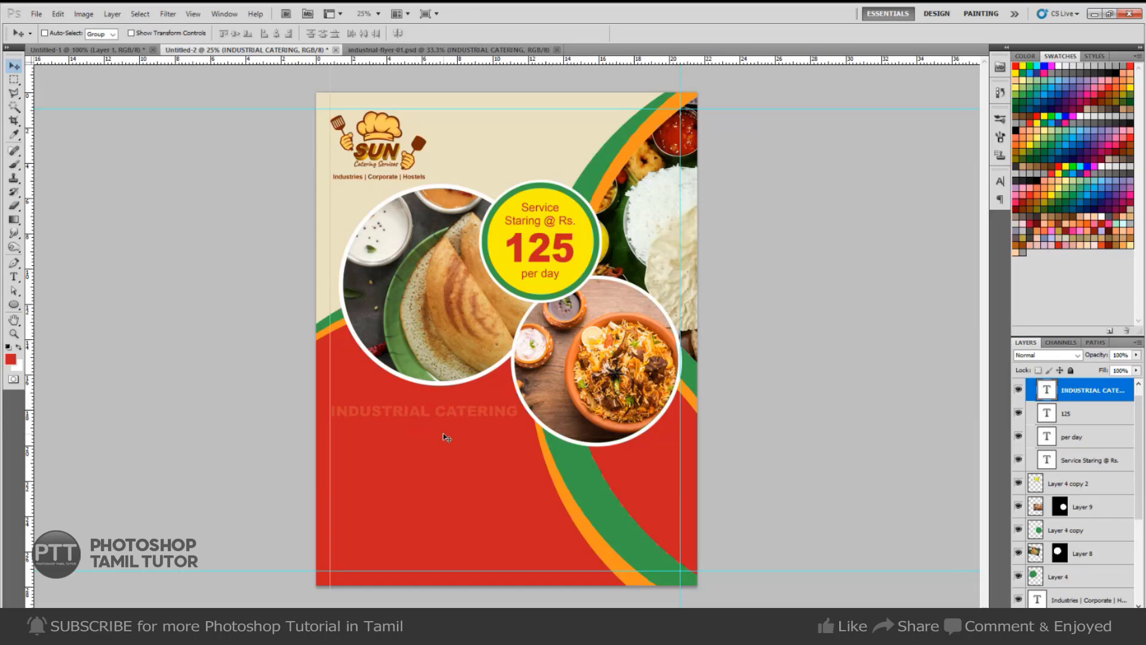
# Sample the orange of the curved stripe and fill the heading with it.
pyautogui.press('i')
pyautogui.click(569, 501)
pyautogui.hotkey('alt', 'BackSpace')
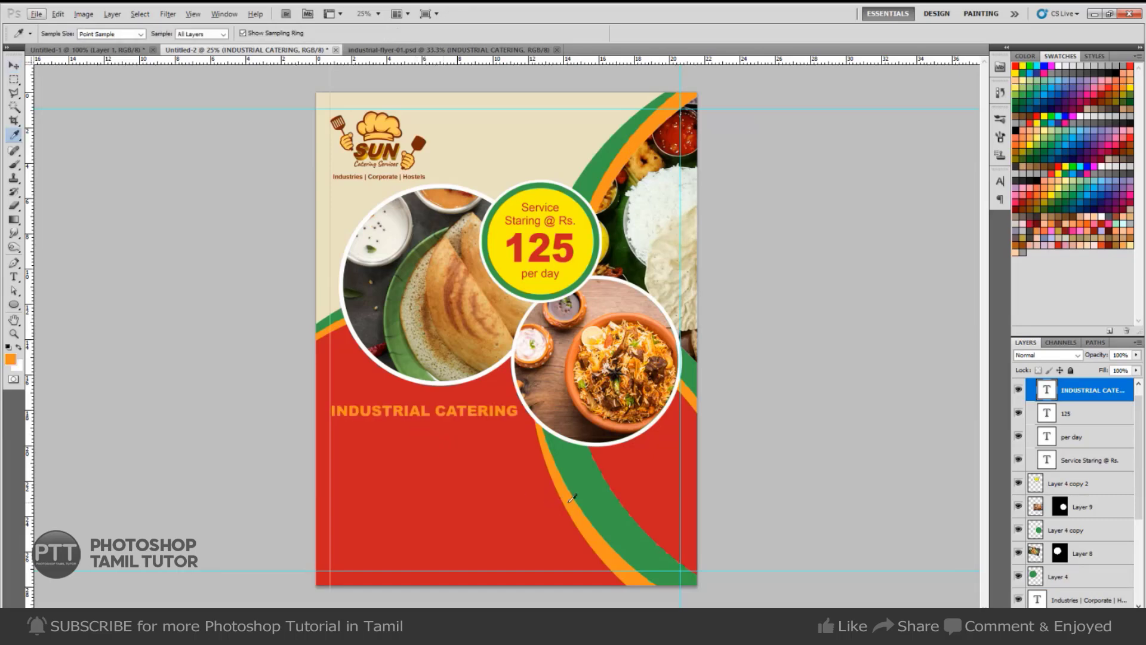
pyautogui.press('v')
pyautogui.keyDown('ctrl'); pyautogui.click(545, 422); pyautogui.keyUp('ctrl')
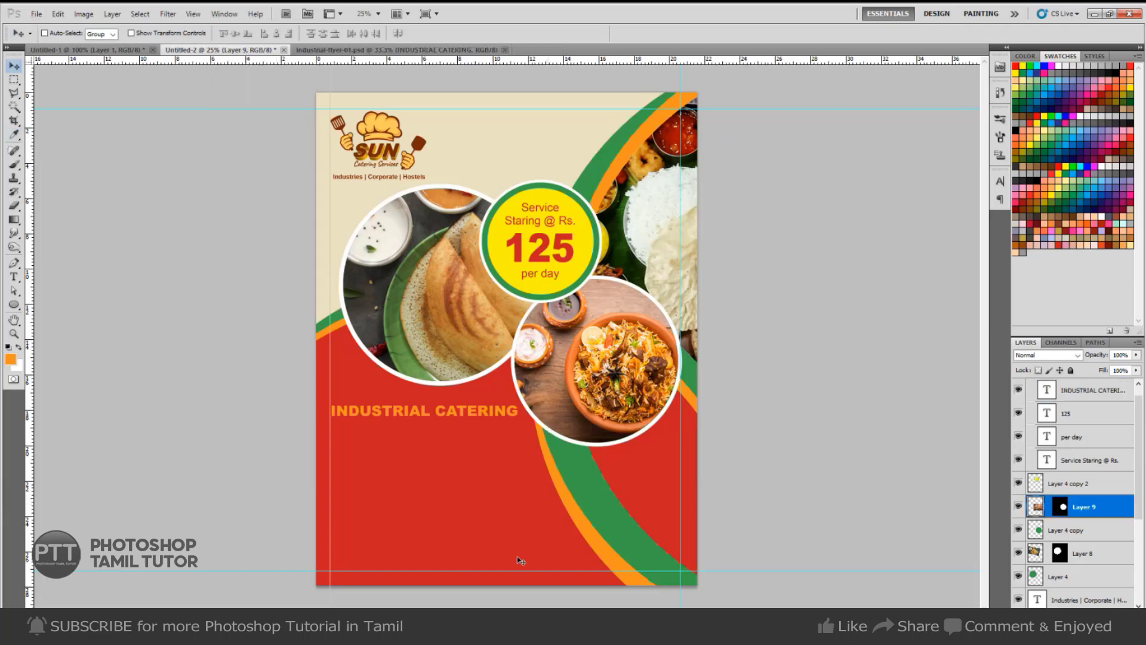
pyautogui.hotkey('ctrl', 'Tab')
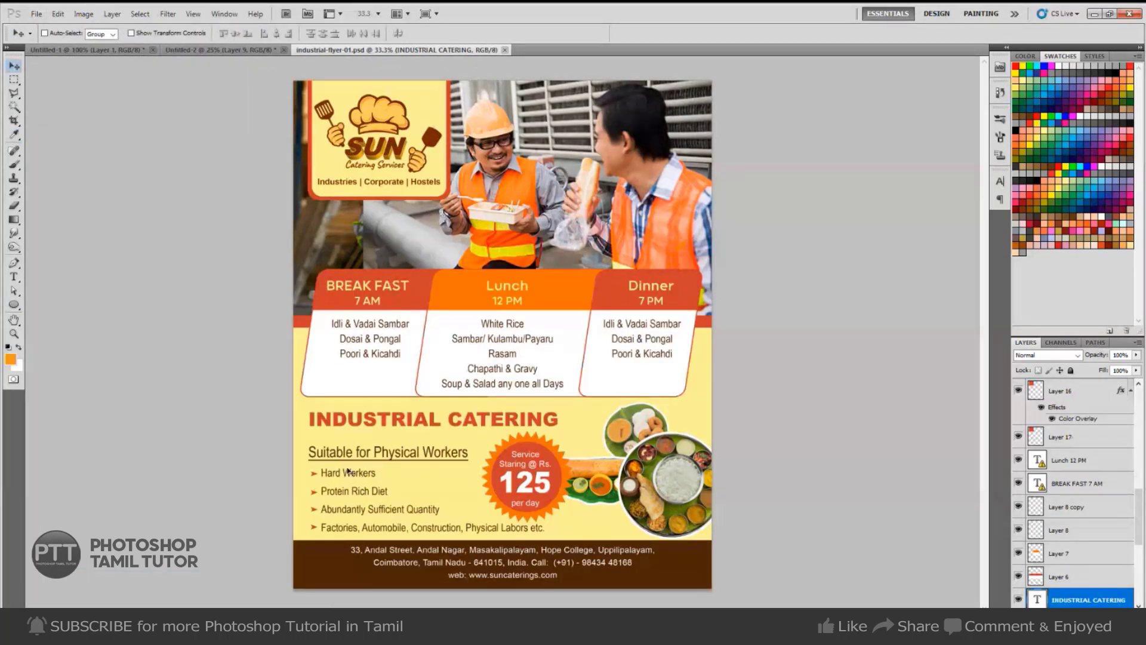
# Select the Hard Workers bullet list layer and move it into place.
pyautogui.rightClick(355, 472)
pyautogui.click(381, 481)
pyautogui.moveTo(363, 489); pyautogui.dragTo(427, 486)
pyautogui.press('z')
pyautogui.press('v')
# Set the whole bullet list's font size to 20 pt.
pyautogui.press('t')
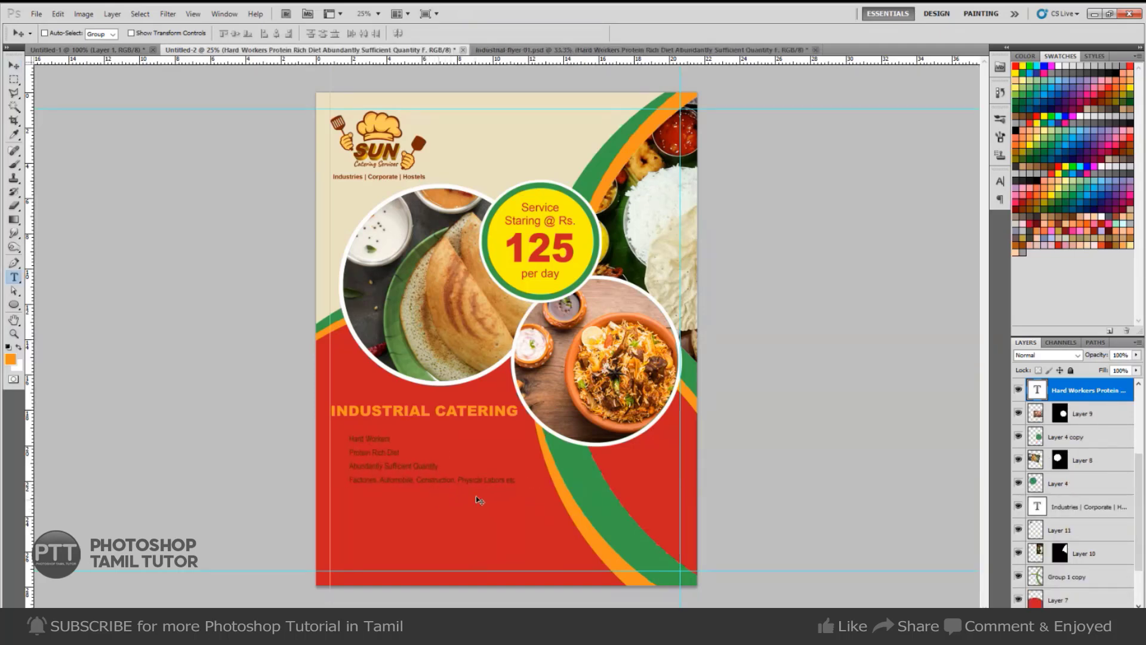
pyautogui.click(478, 482)
pyautogui.hotkey('ctrl', 'a')
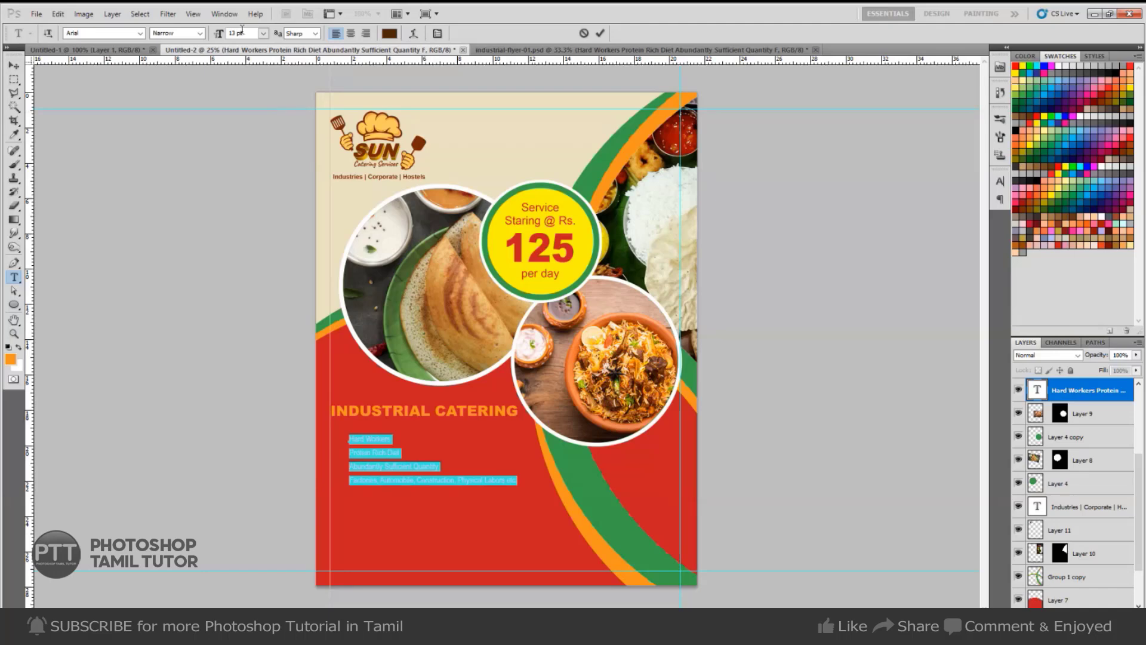
pyautogui.click(242, 33)
pyautogui.write('15')
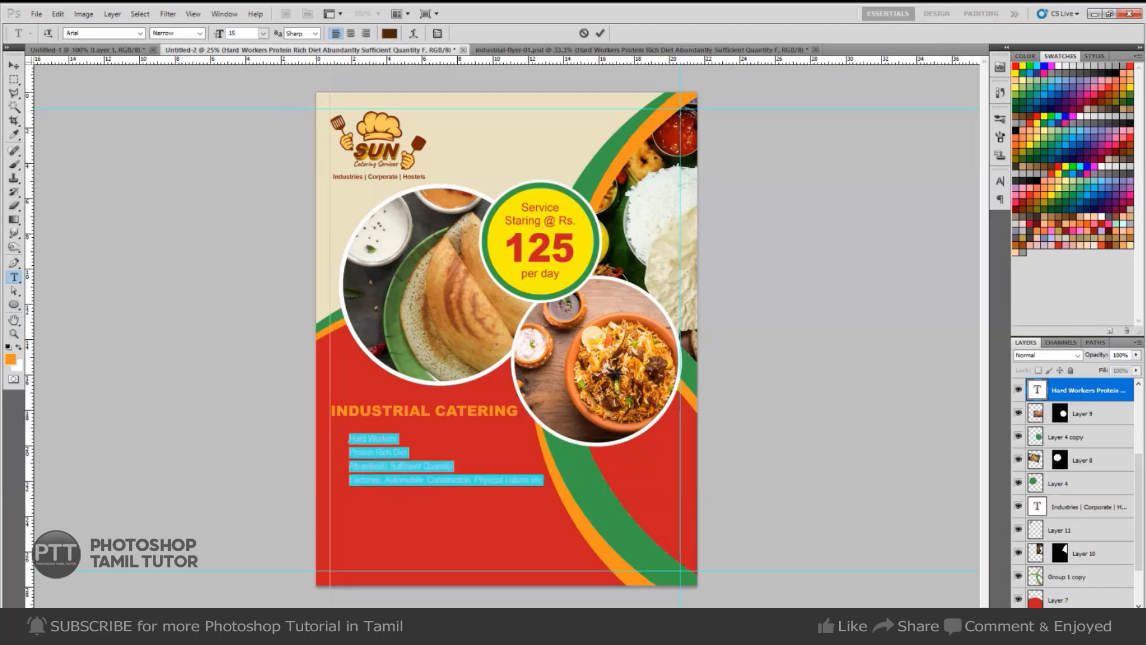
pyautogui.hotkey('ctrl', 'z')
pyautogui.write('20')
pyautogui.press('Return')
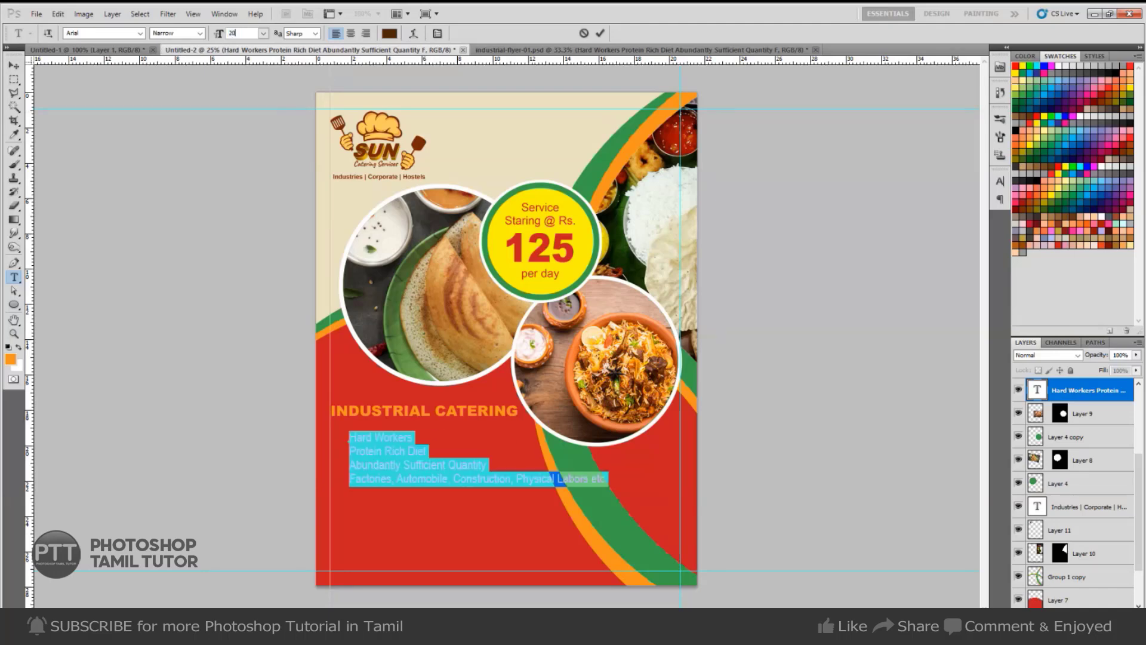
pyautogui.hotkey('ctrl', 'Return')
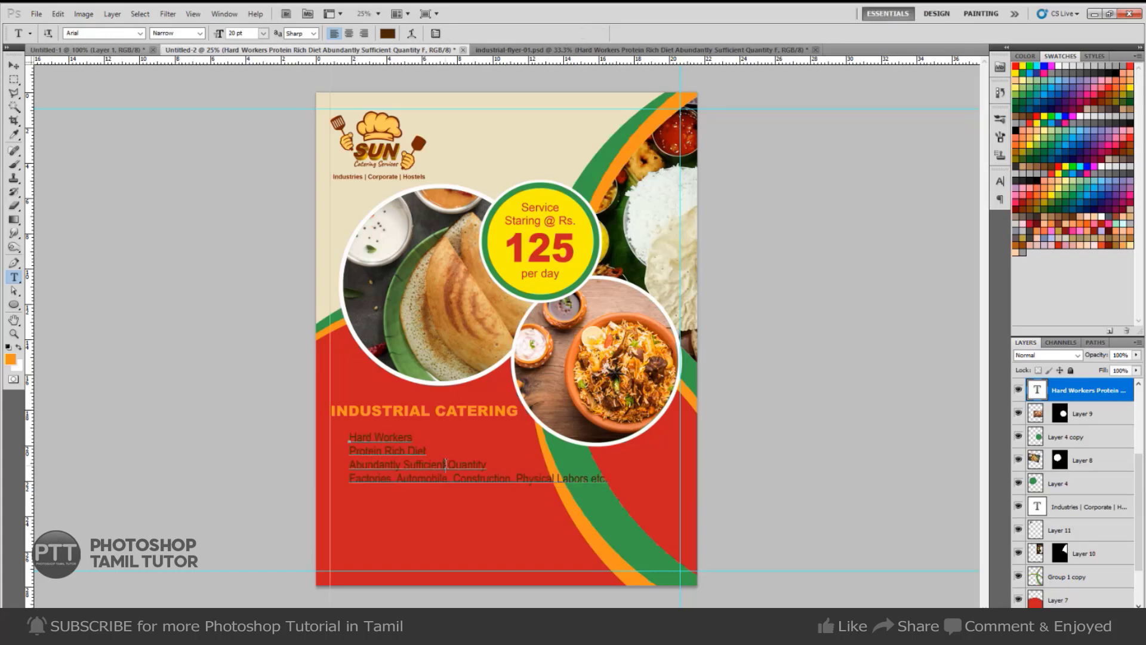
# Increase the bullet list's line spacing and put 'Physical Labors etc.' on its own line.
pyautogui.click(451, 469)
pyautogui.hotkey('ctrl', 'a')
pyautogui.hotkey('alt', 'Down')
pyautogui.hotkey('alt', 'Down')
pyautogui.hotkey('alt', 'Down')
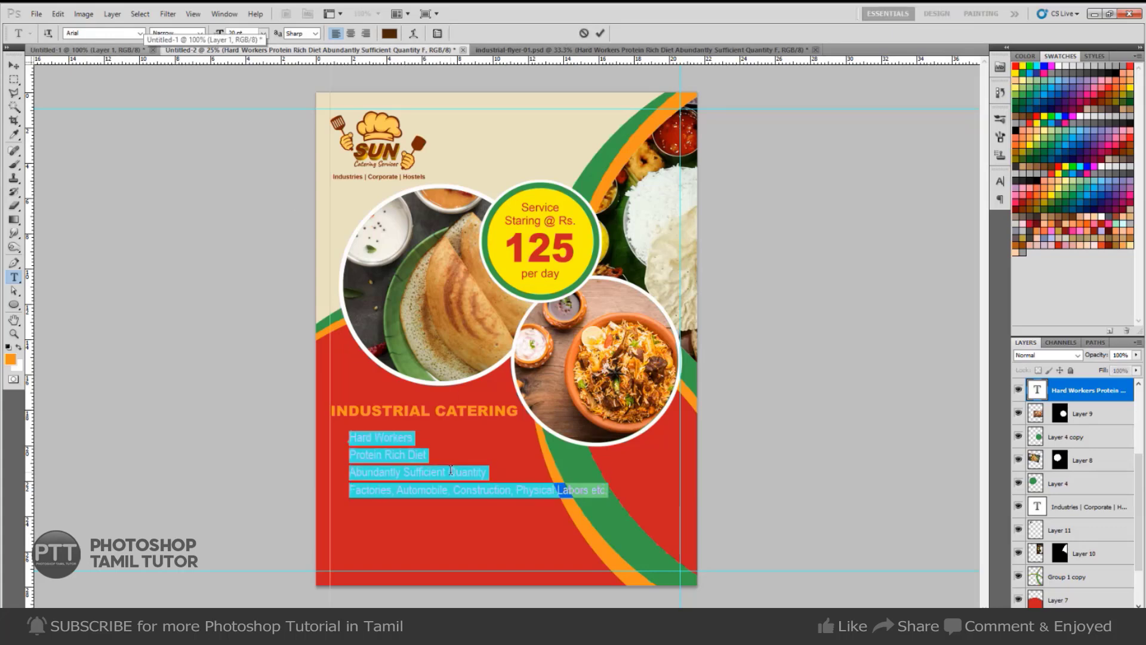
pyautogui.click(496, 504)
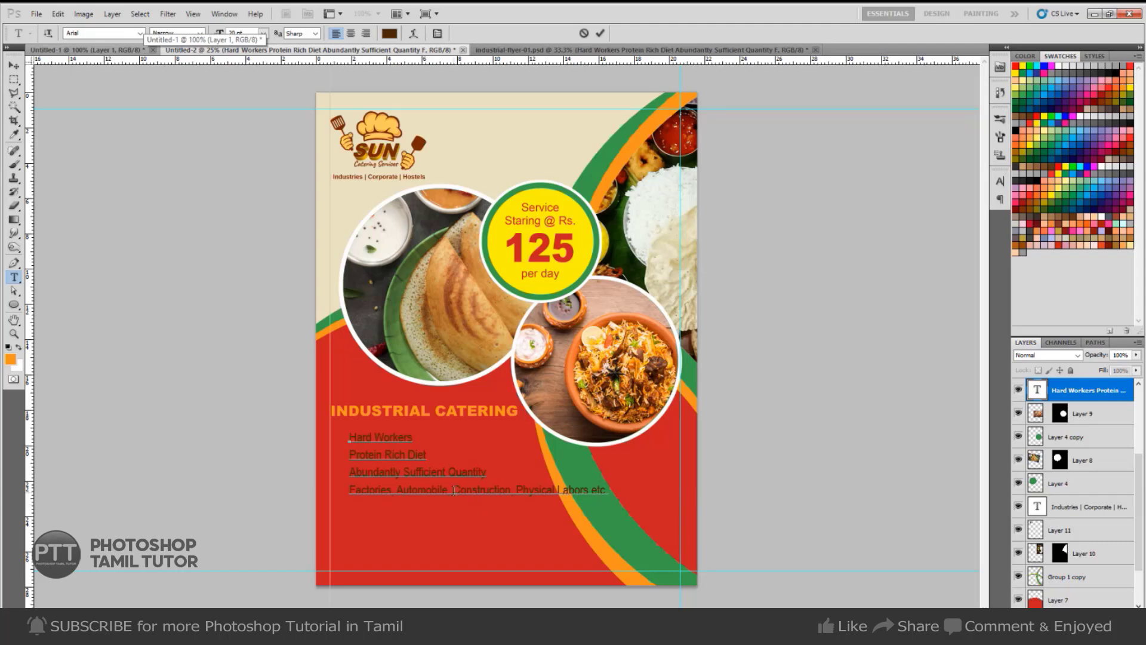
pyautogui.press('Return')
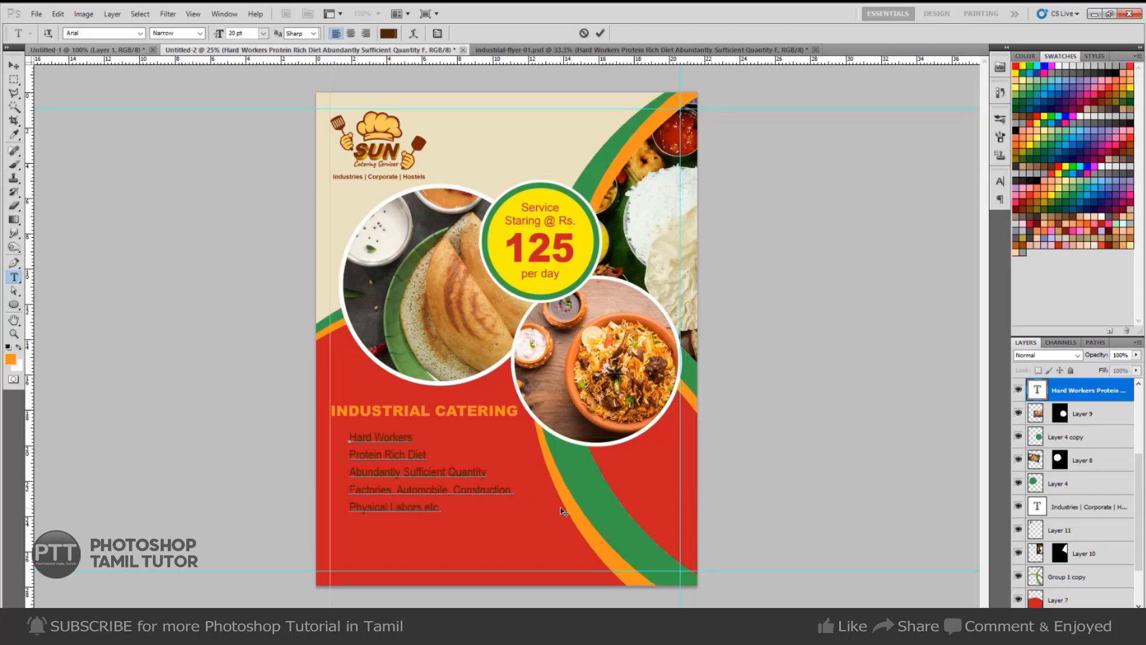
pyautogui.hotkey('ctrl', 'Return')
# Fill the bullet list text with white.
pyautogui.press('v')
pyautogui.press('i')
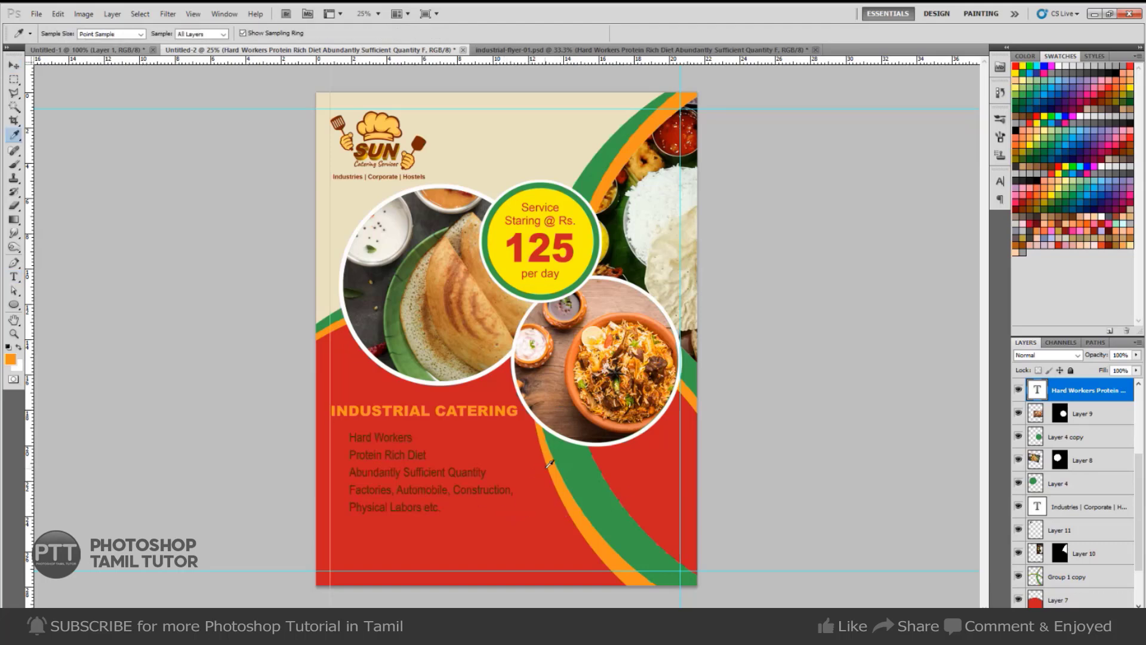
pyautogui.hotkey('ctrl', 'BackSpace')
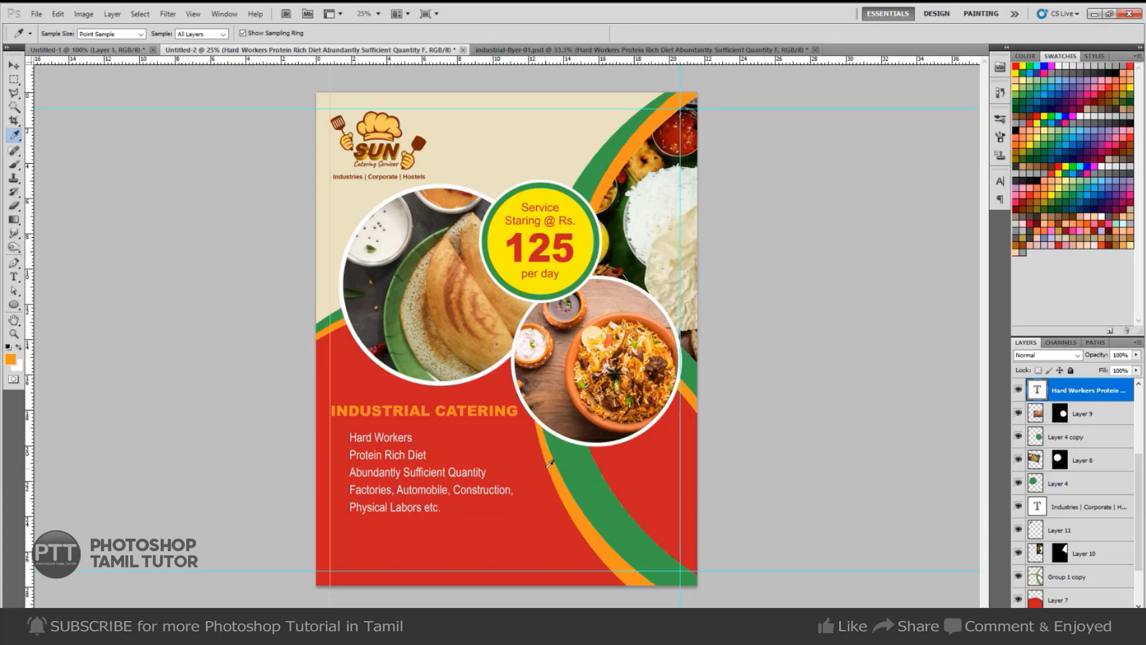
pyautogui.hotkey('alt', 'BackSpace')
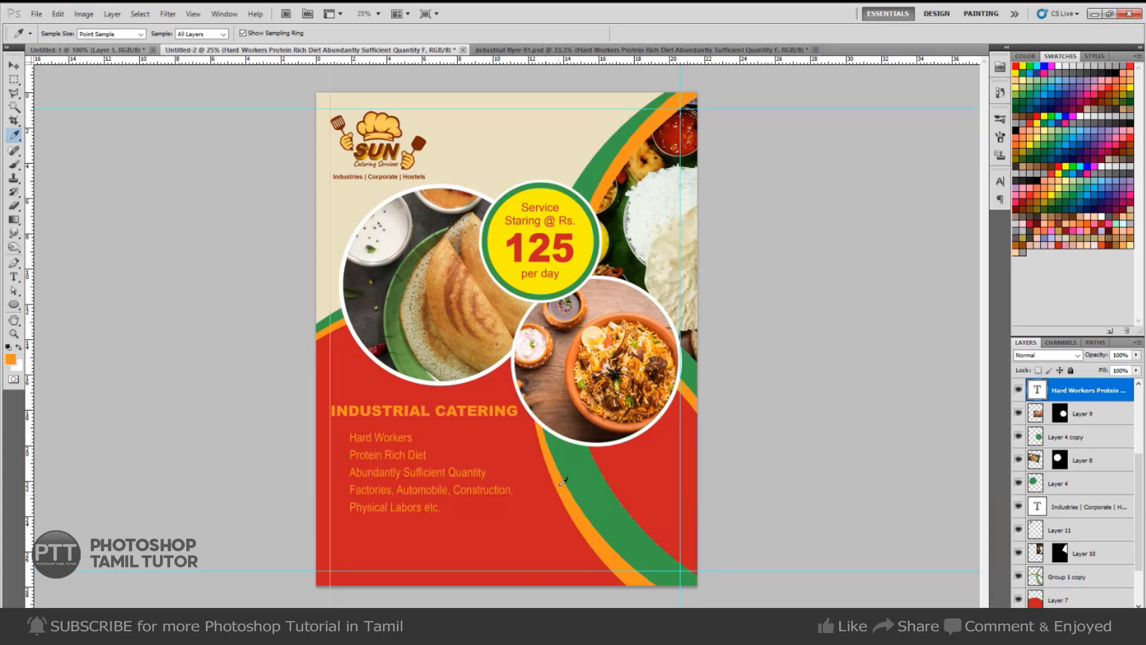
pyautogui.hotkey('ctrl', 'BackSpace')
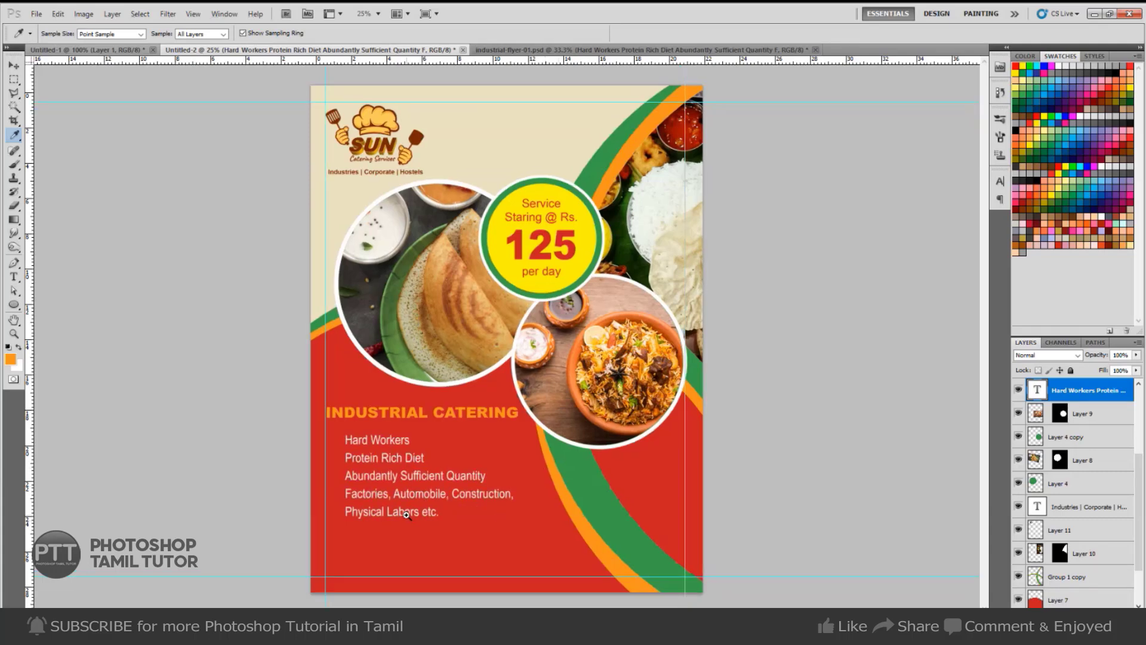
pyautogui.hotkey('ctrl', '+')
# Set all five bullet list lines to a 17 pt font size.
pyautogui.press('t')
pyautogui.click(445, 492)
pyautogui.hotkey('ctrl', 'a')
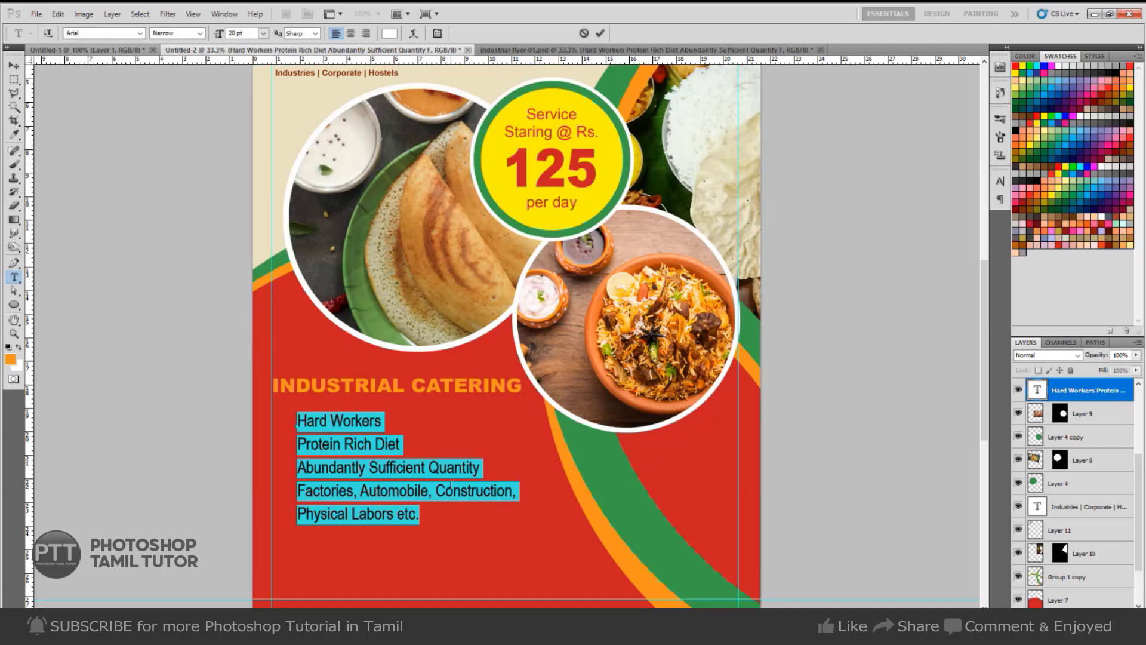
pyautogui.click(415, 466)
pyautogui.hotkey('ctrl', 'Return')
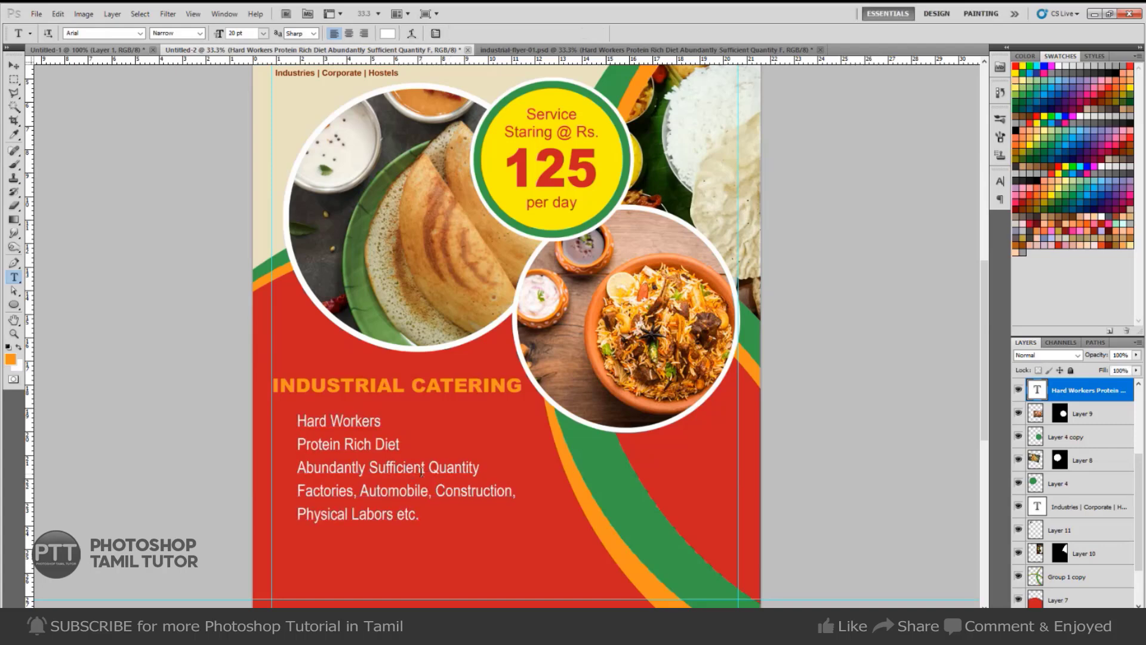
pyautogui.scroll(-1, 551, 396)
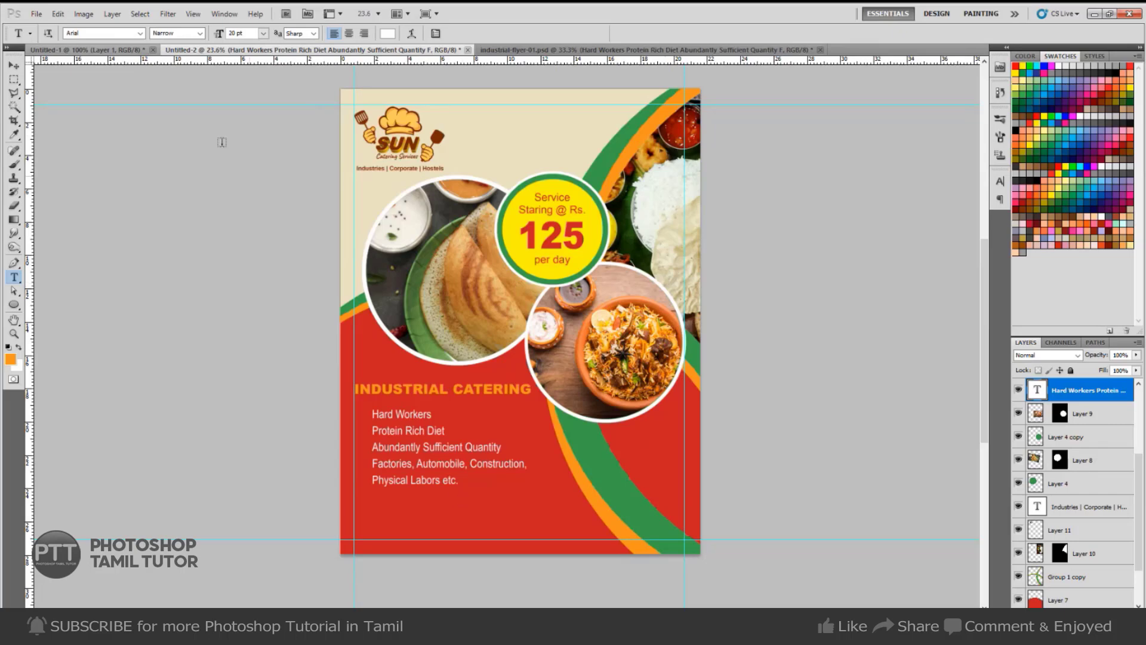
pyautogui.moveTo(247, 34); pyautogui.dragTo(147, 57)
pyautogui.click(251, 34)
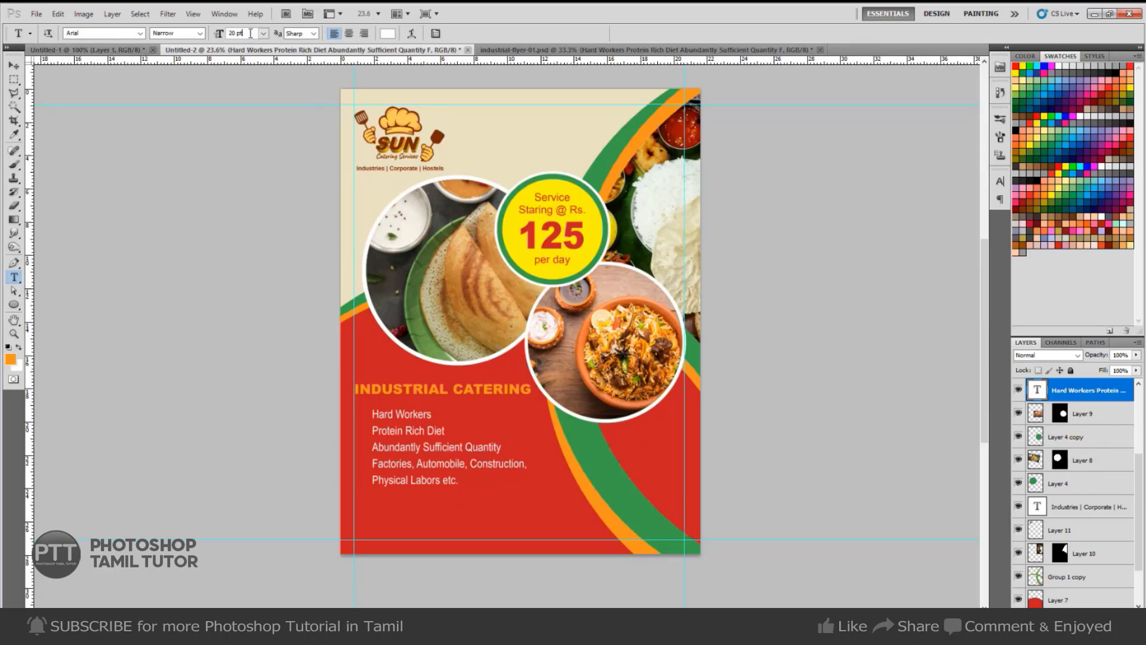
pyautogui.click(448, 435)
pyautogui.hotkey('ctrl', 'a')
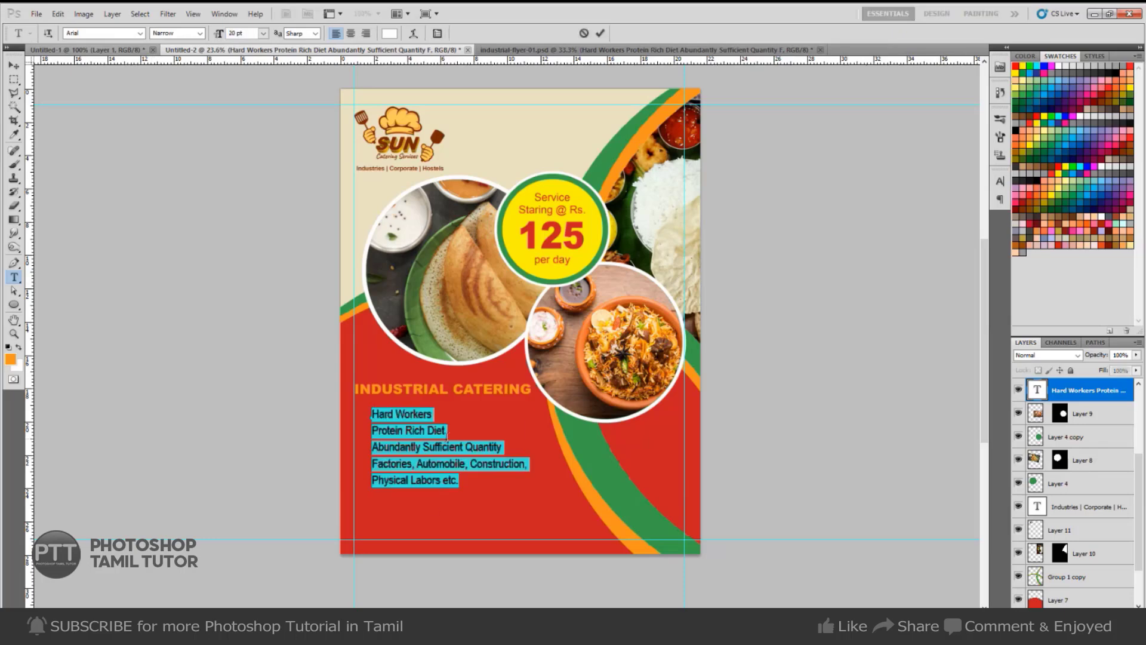
pyautogui.hotkey('ctrl', 'Return')
pyautogui.click(461, 465)
pyautogui.hotkey('ctrl', 'a')
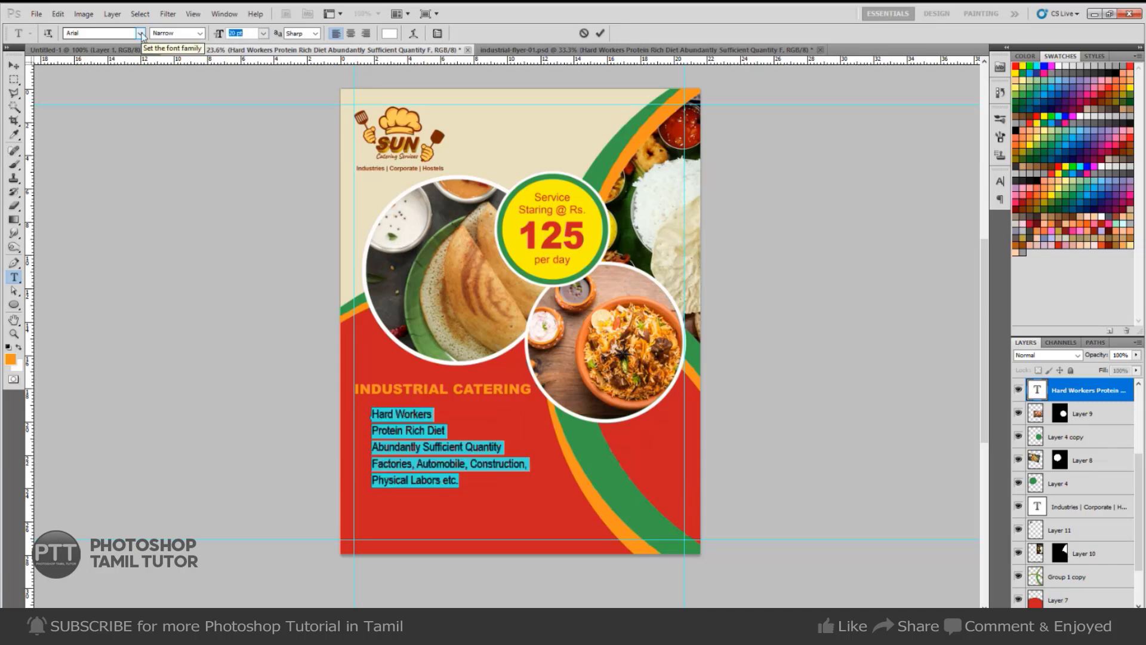
pyautogui.write('17')
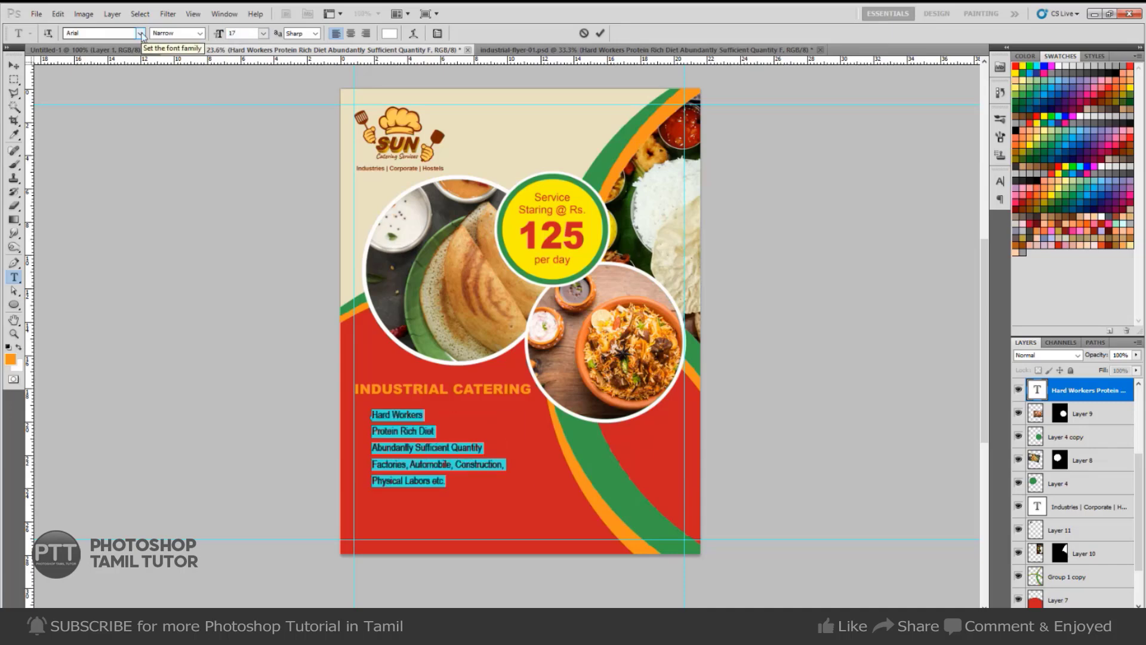
pyautogui.hotkey('ctrl', 'Return')
# Nudge the bullet list up slightly and hide the guides.
pyautogui.press('v')
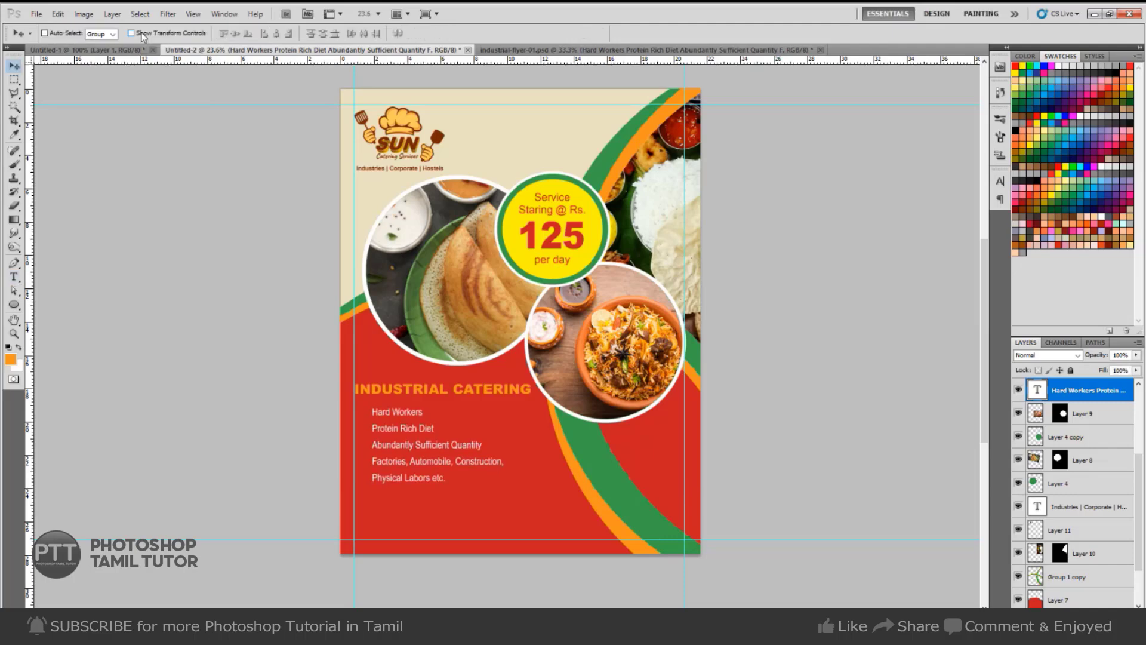
pyautogui.hotkey('shift', 'Up')
pyautogui.hotkey('shift', 'Up')
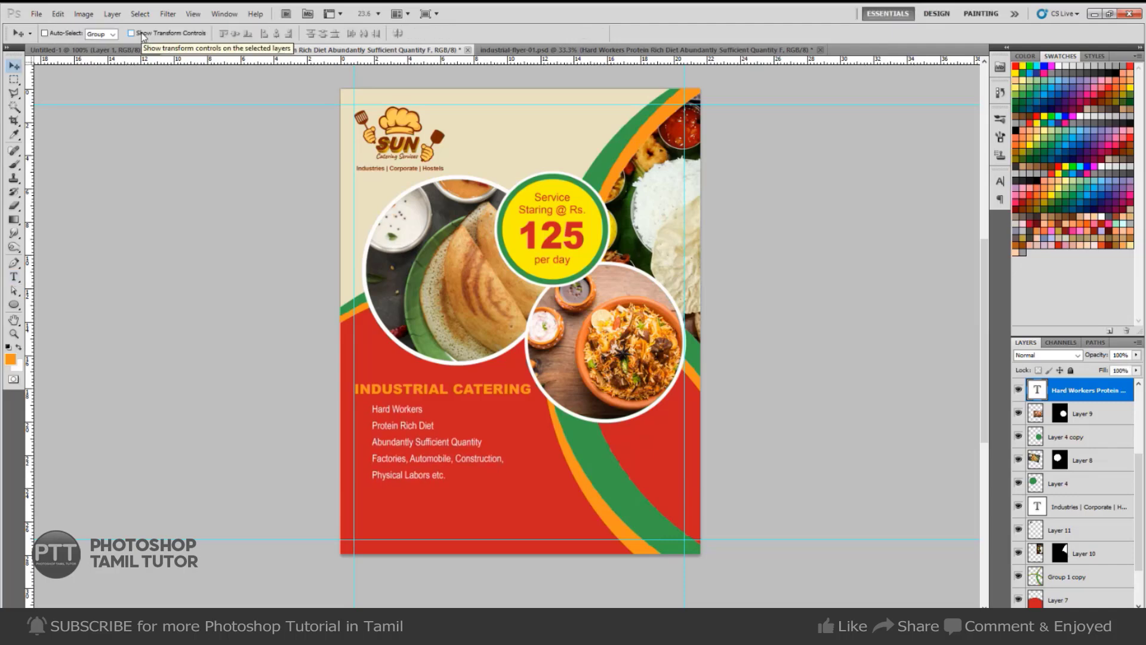
pyautogui.hotkey('ctrl', 'h')
pyautogui.click(479, 463)
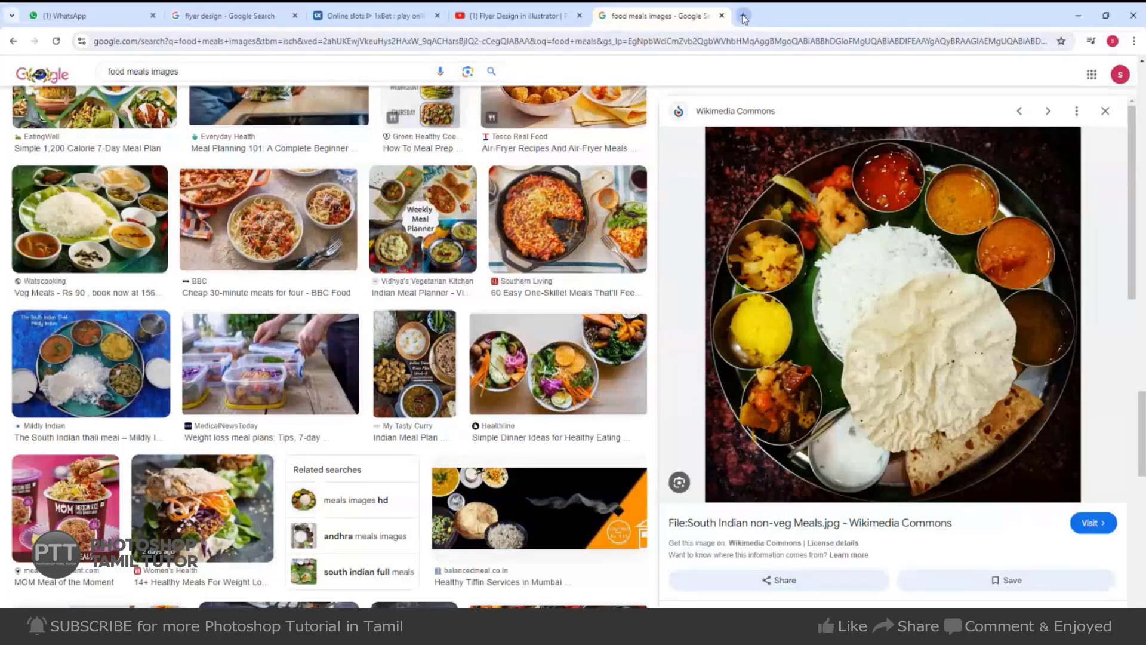
# Search Google for 'lorem text' in a new browser tab.
pyautogui.click(743, 17)
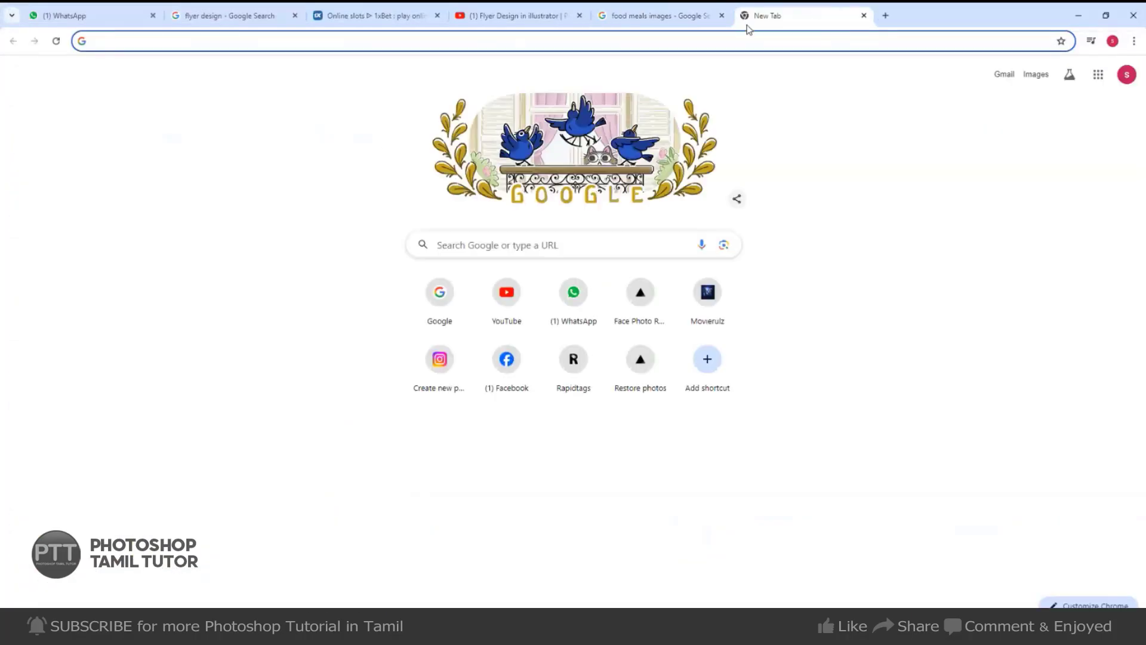
pyautogui.write('sample tex')
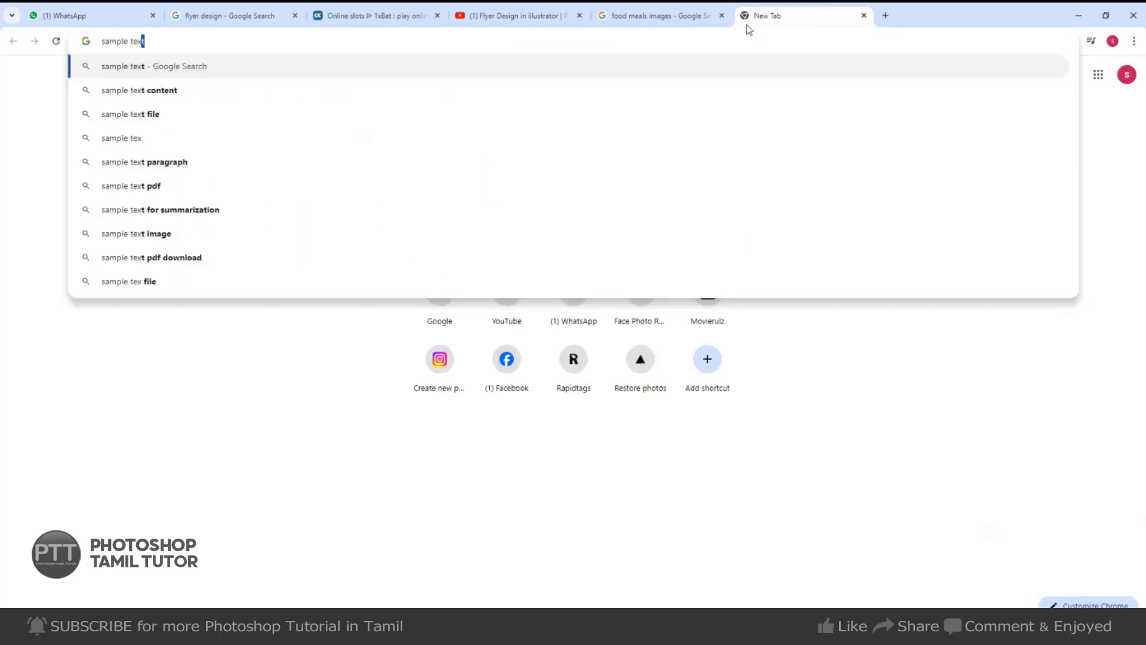
pyautogui.hotkey('ctrl', 'a')
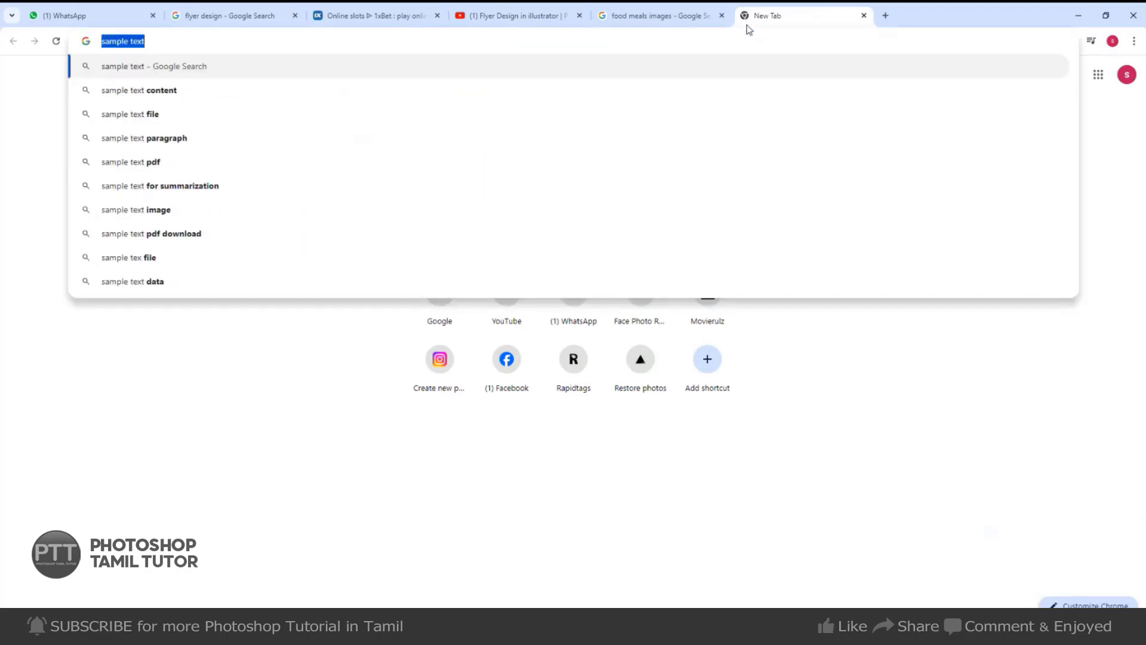
pyautogui.write('loremtes')
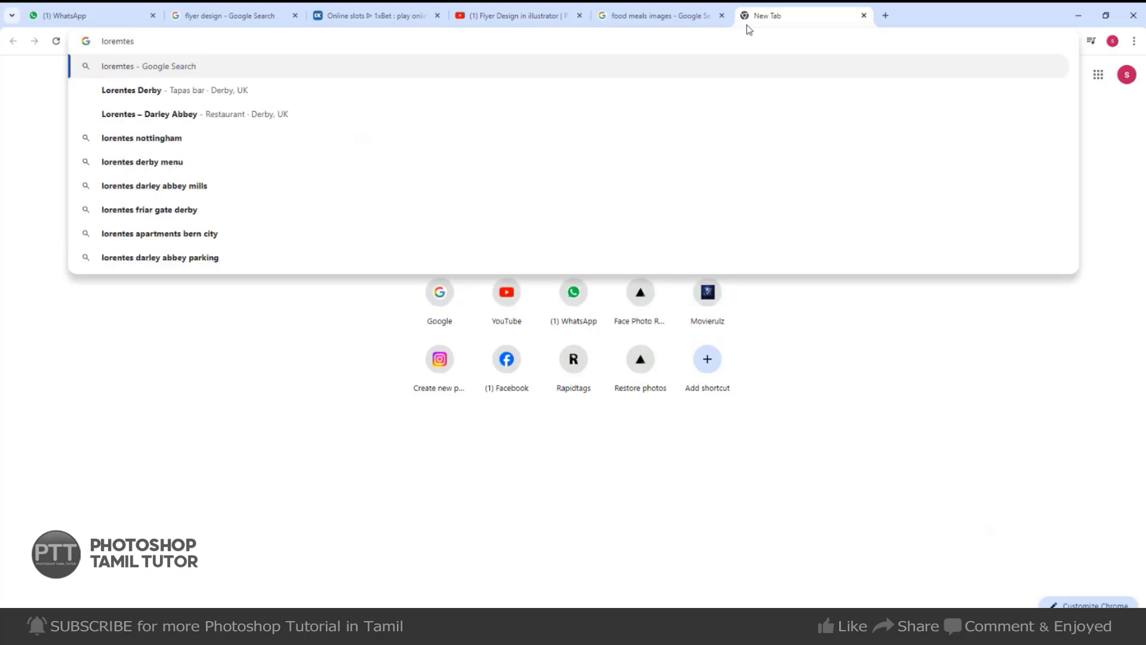
pyautogui.press('BackSpace')
pyautogui.write('xr')
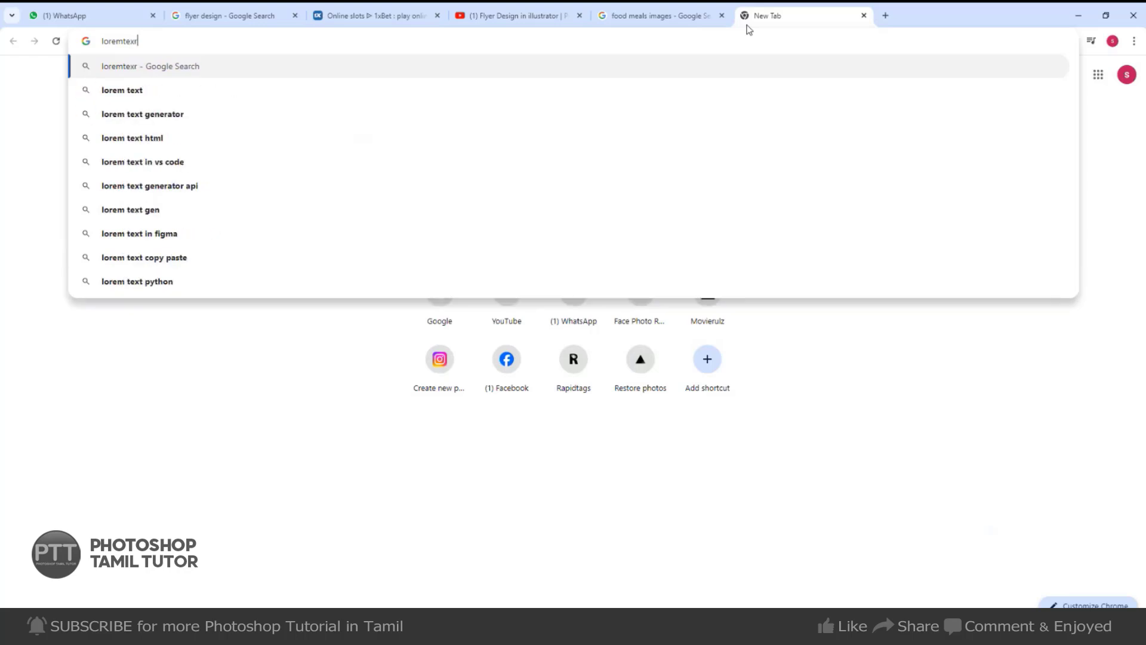
pyautogui.press('Down')
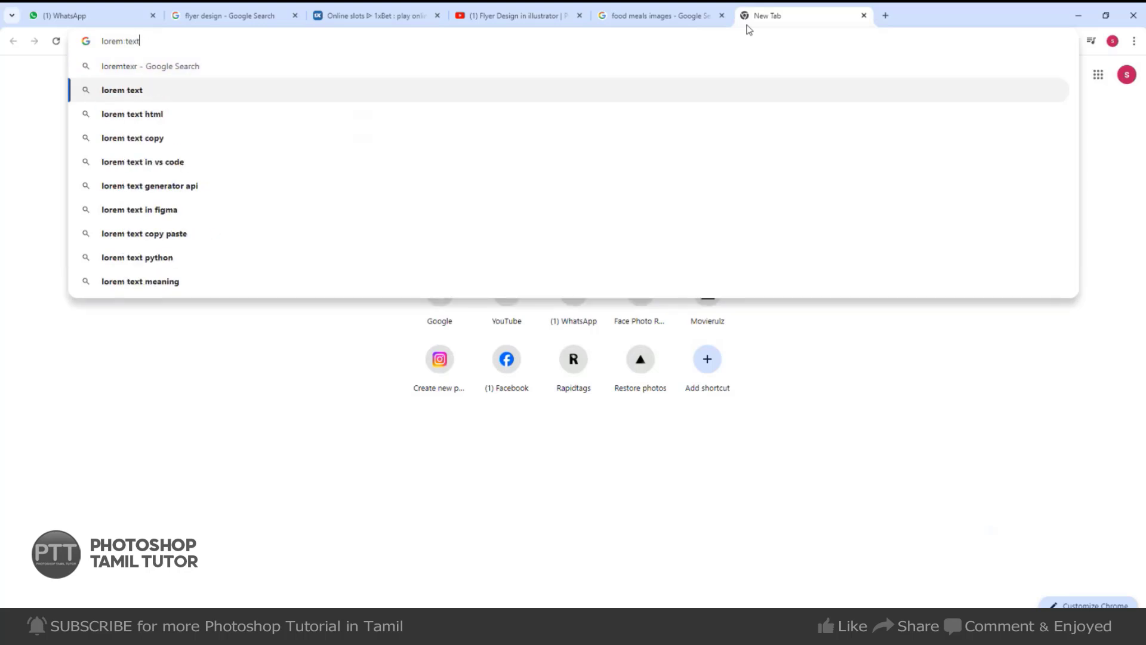
pyautogui.press('Return')
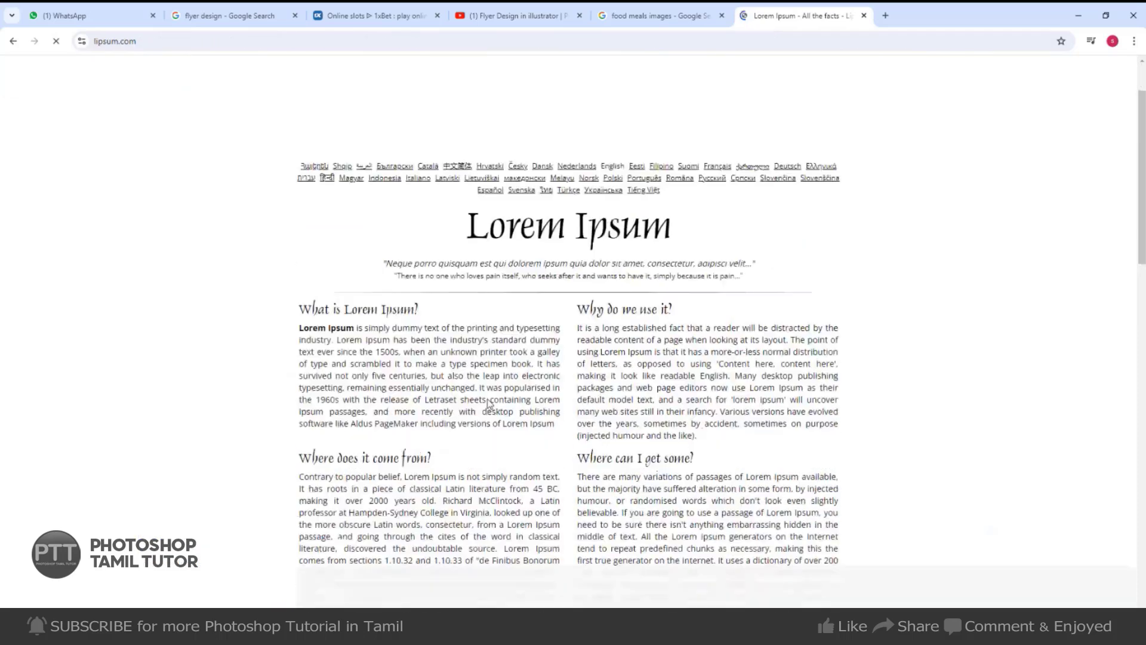
# Generate Lorem Ipsum on lipsum.com, select the first paragraph, and hide the bullet list layer.
pyautogui.scroll(-5, 467, 307)
pyautogui.click(753, 455)
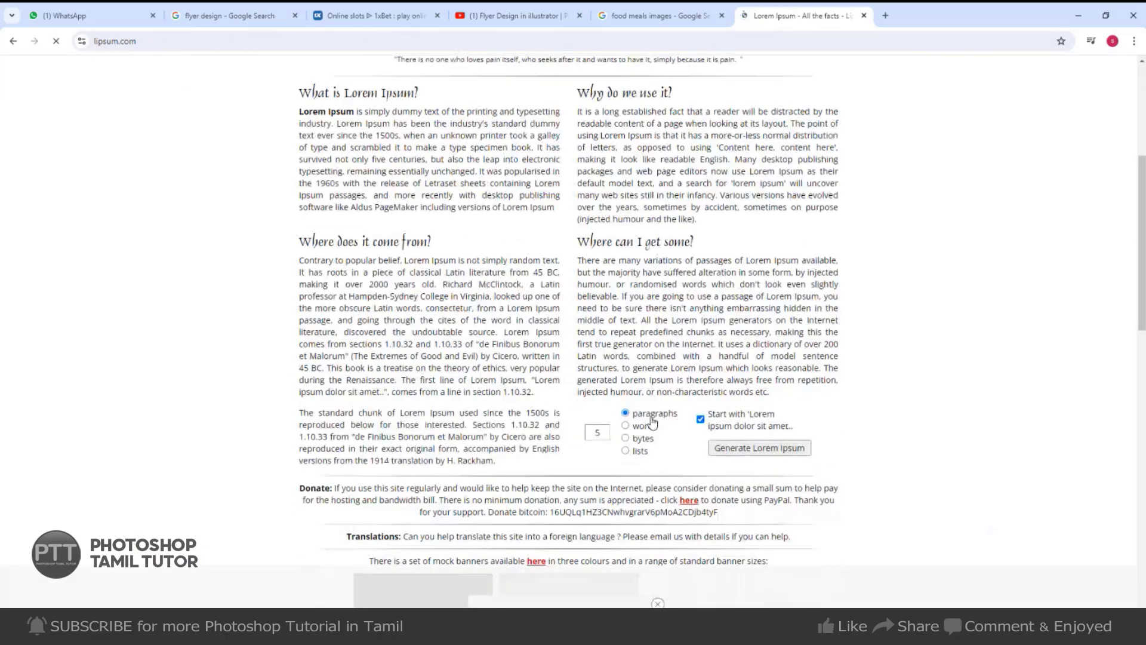
pyautogui.scroll(-3, 373, 313)
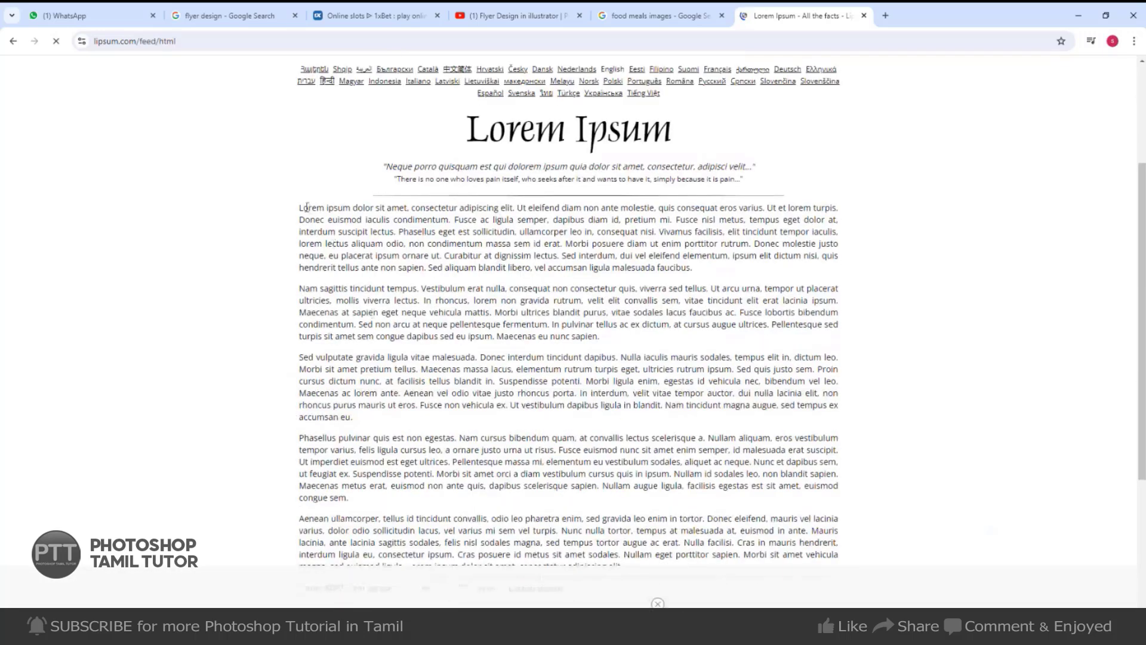
pyautogui.moveTo(300, 207); pyautogui.dragTo(565, 243)
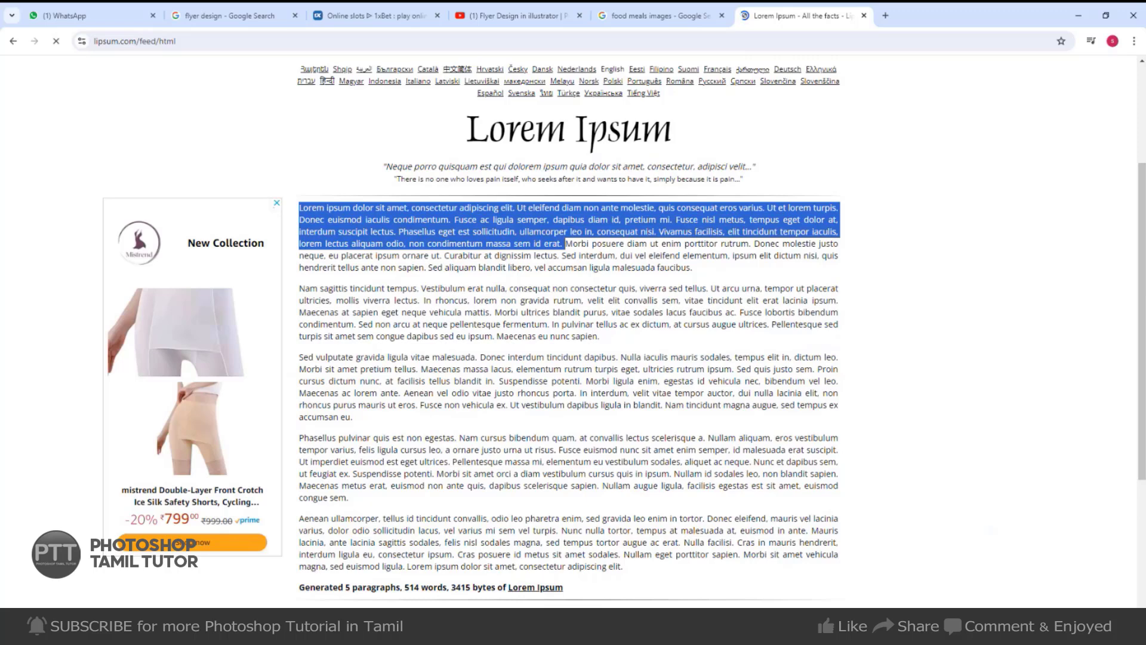
pyautogui.hotkey('alt', 'Tab')
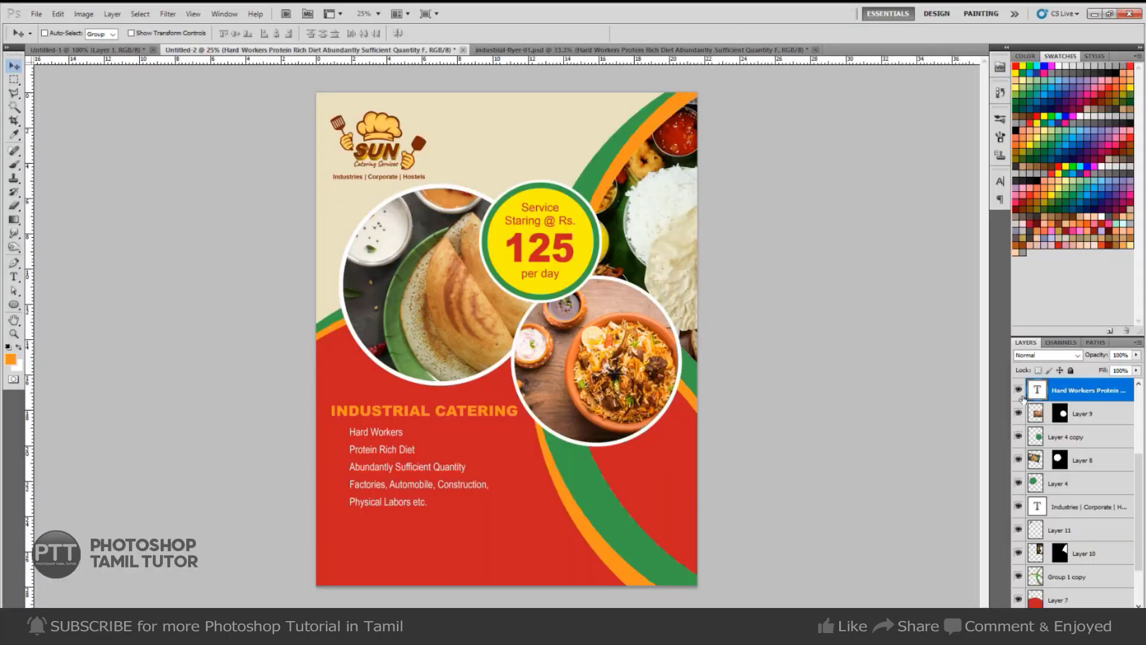
pyautogui.click(1019, 390)
# Hide the Industries line and paste Lorem ipsum into a paragraph box under INDUSTRIAL CATERING.
pyautogui.click(1019, 507)
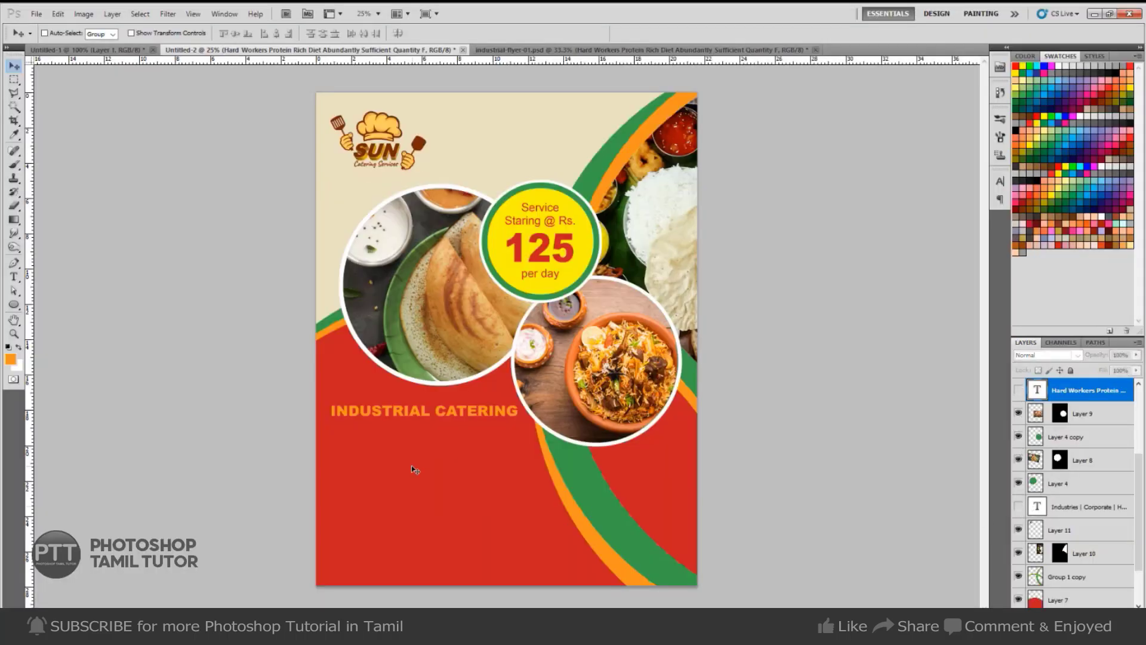
pyautogui.press('t')
pyautogui.click(342, 443)
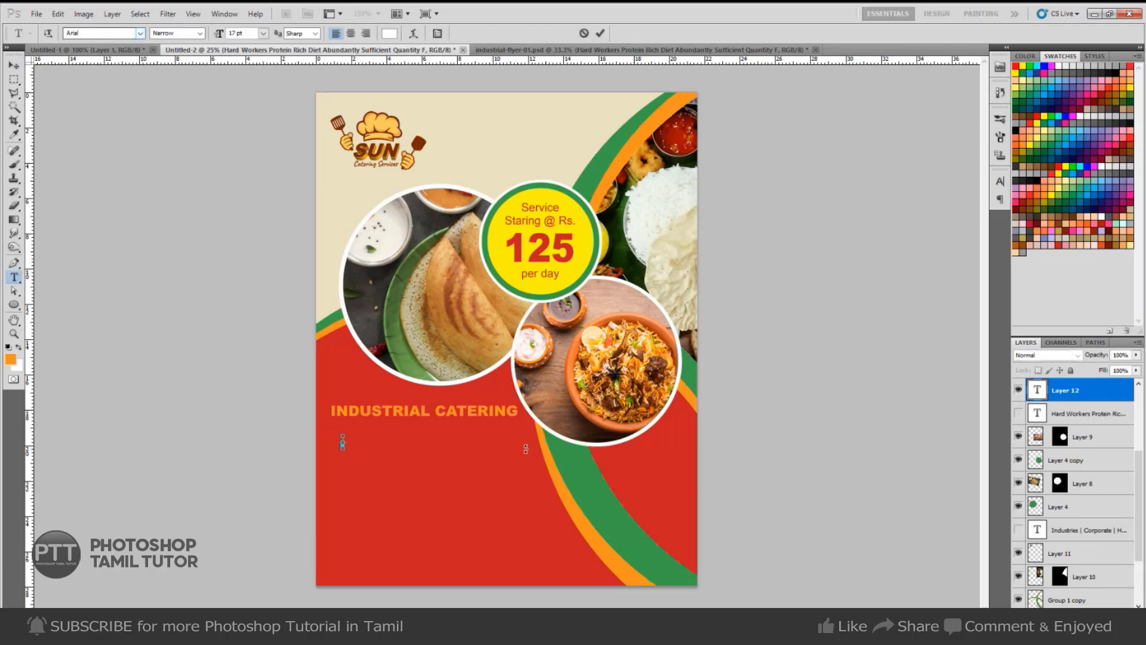
pyautogui.hotkey('ctrl', 'v')
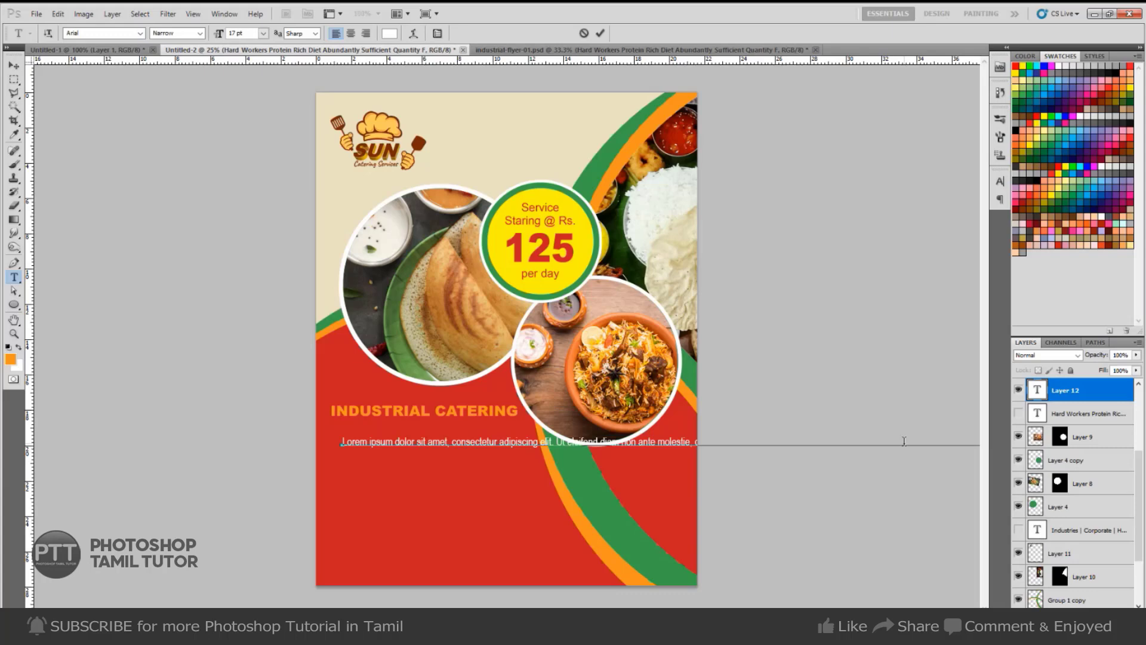
pyautogui.press('Escape')
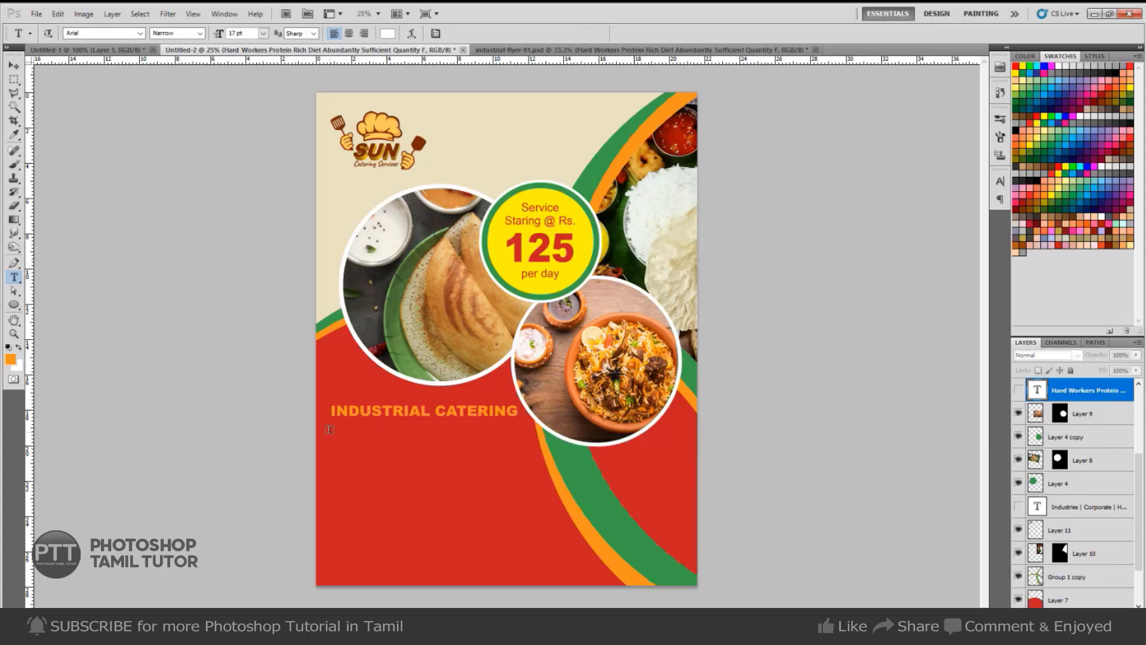
pyautogui.moveTo(512, 544); pyautogui.dragTo(535, 543)
pyautogui.press('Escape')
pyautogui.moveTo(529, 524); pyautogui.dragTo(530, 544)
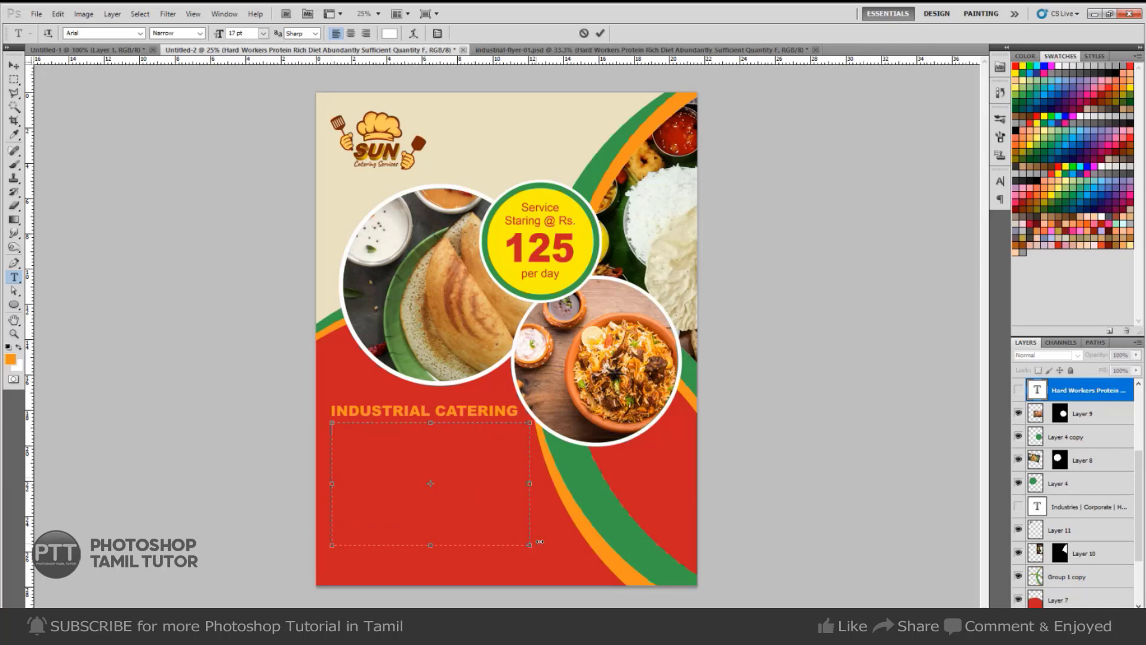
pyautogui.hotkey('ctrl', 'v')
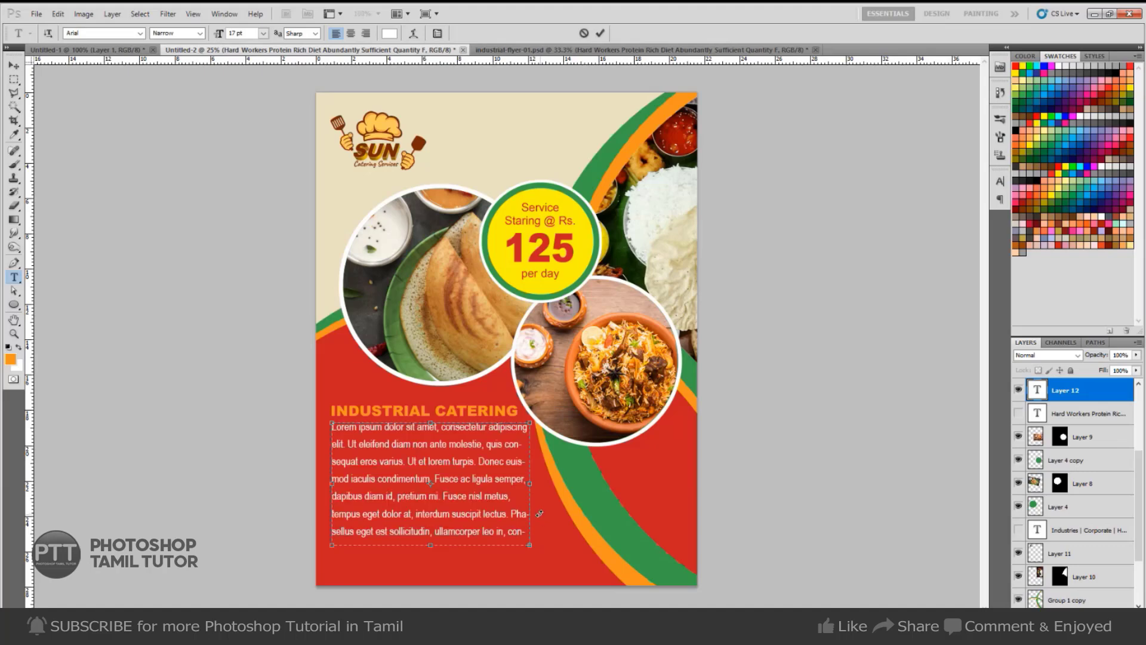
# Set the paragraph to 15 pt with 18 pt leading and commit.
pyautogui.hotkey('ctrl', 'a')
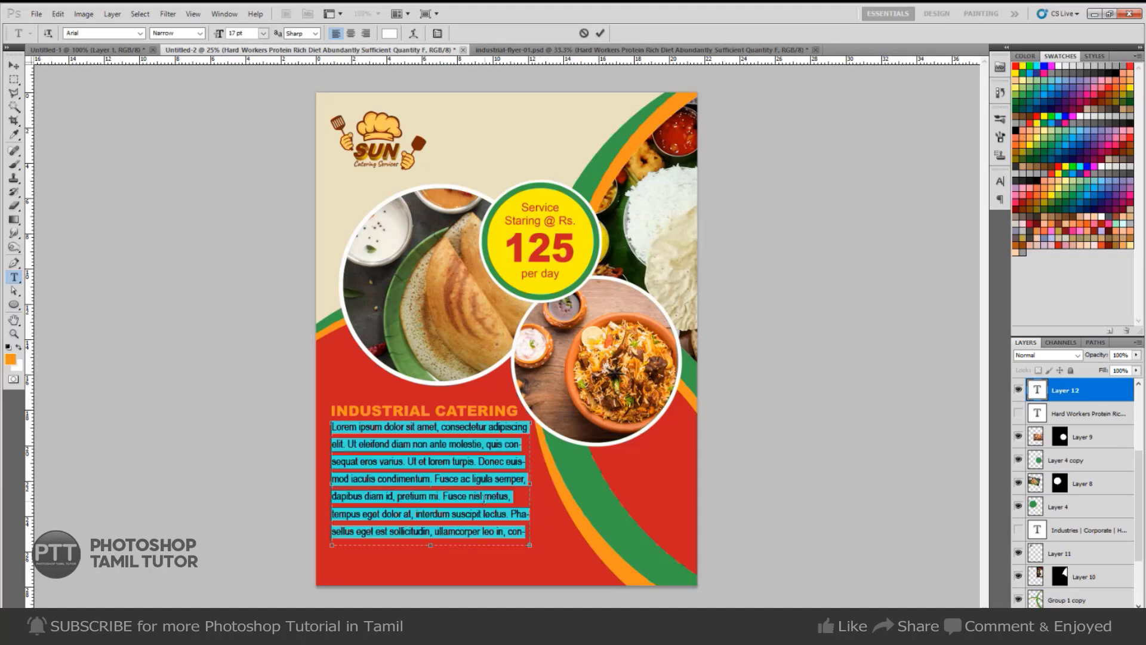
pyautogui.click(239, 33)
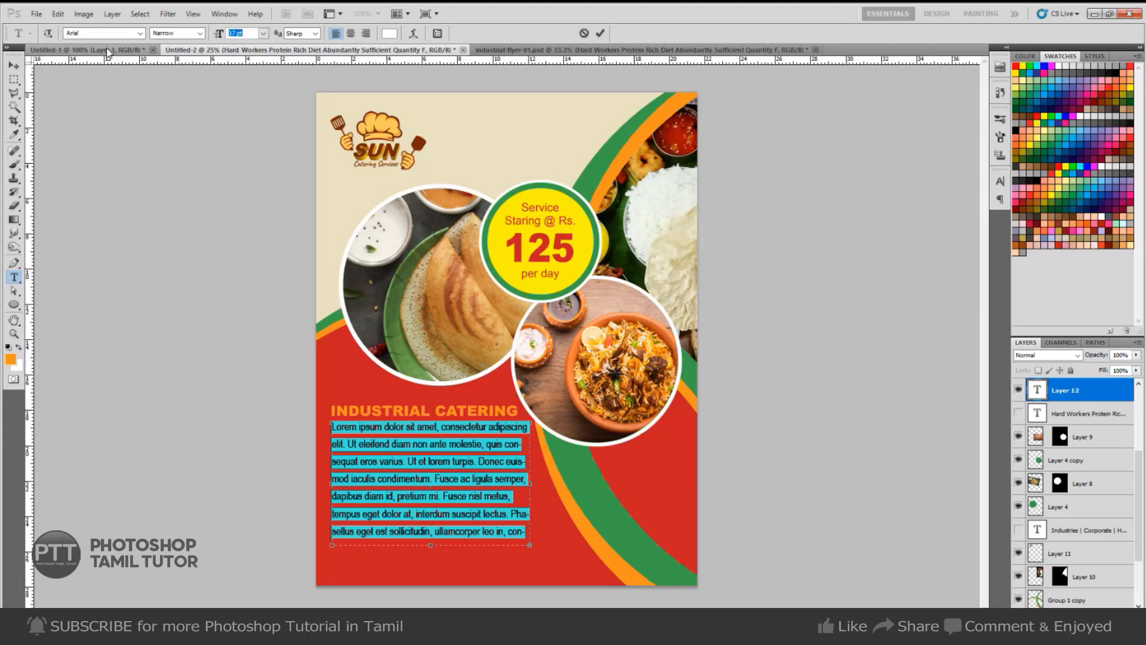
pyautogui.write('15')
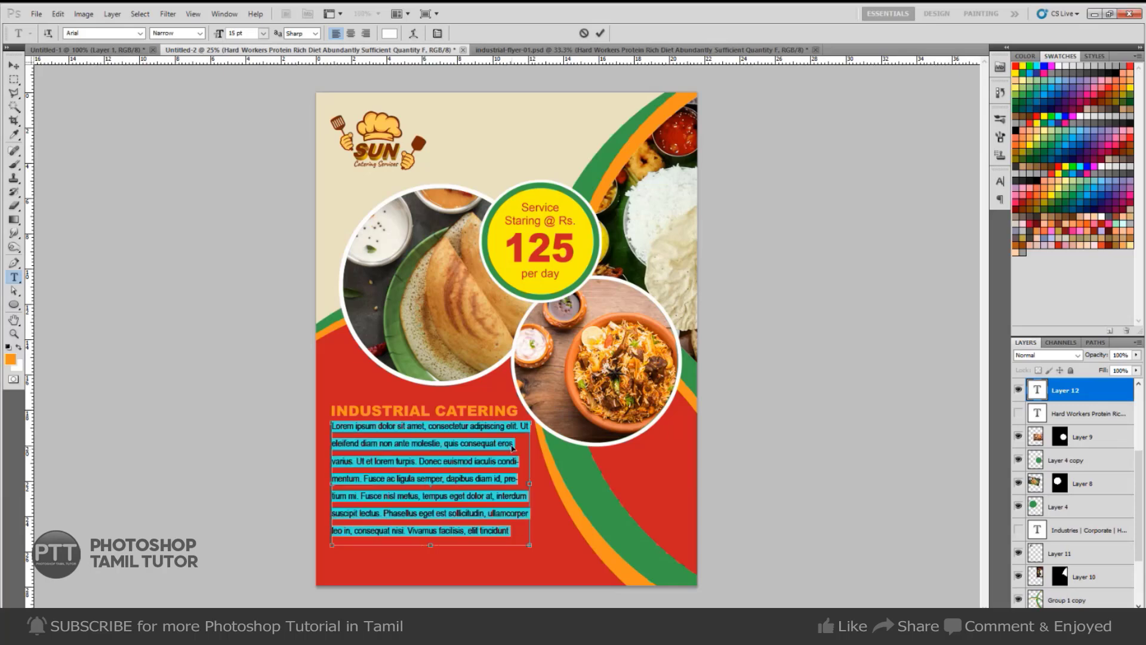
pyautogui.click(1000, 181)
pyautogui.click(952, 209)
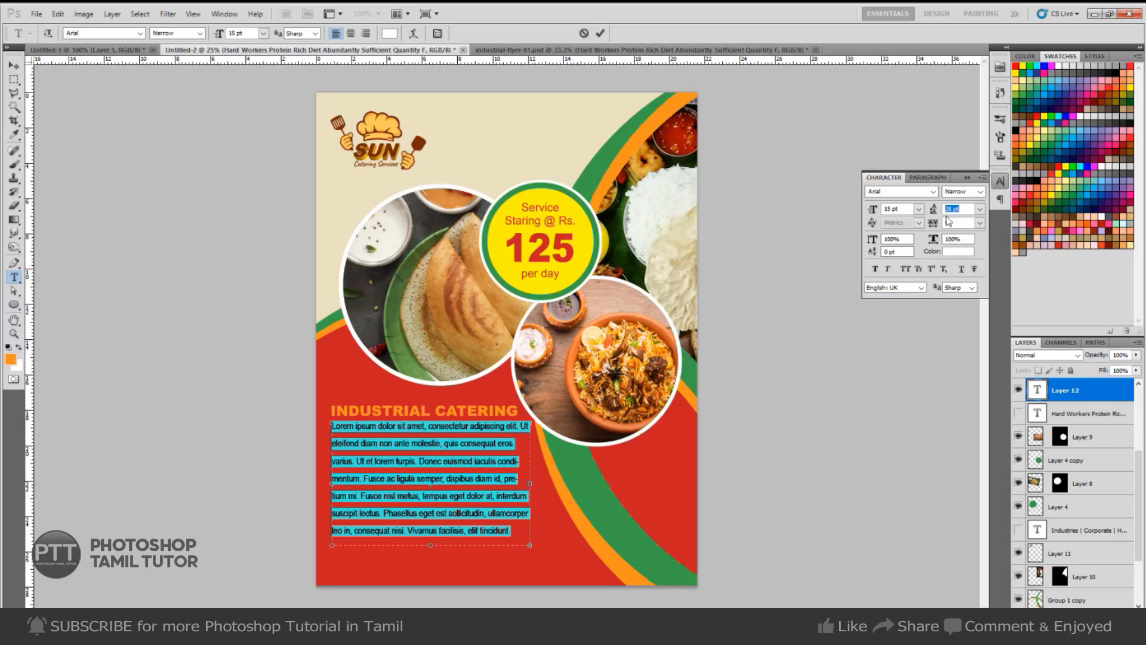
pyautogui.write('18')
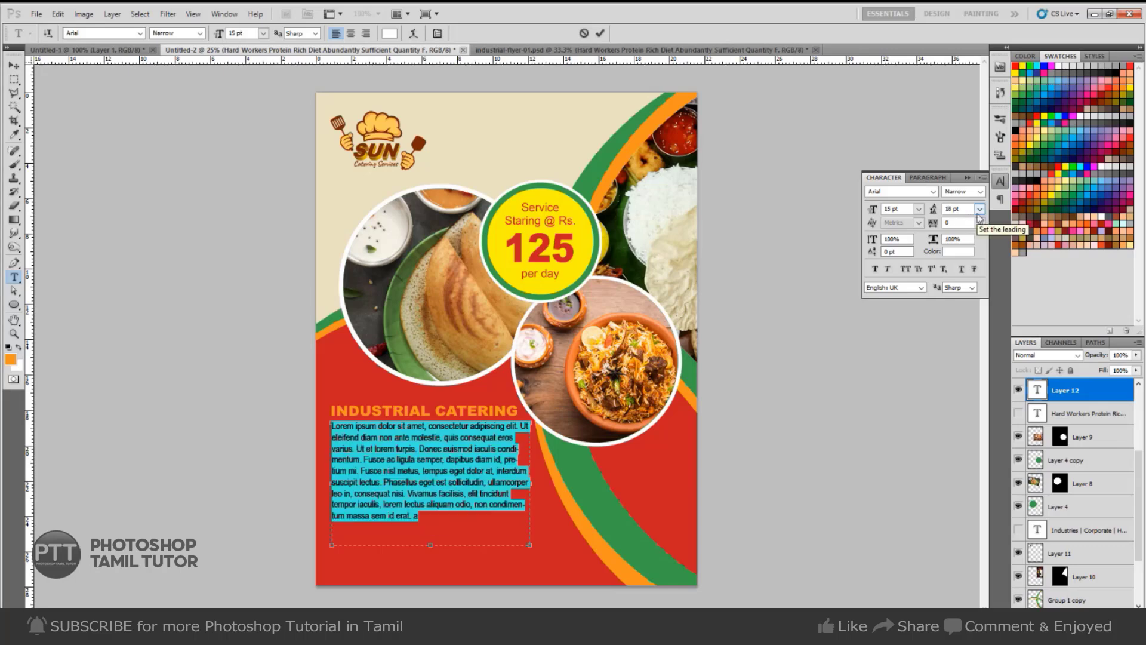
pyautogui.hotkey('ctrl', 'Return')
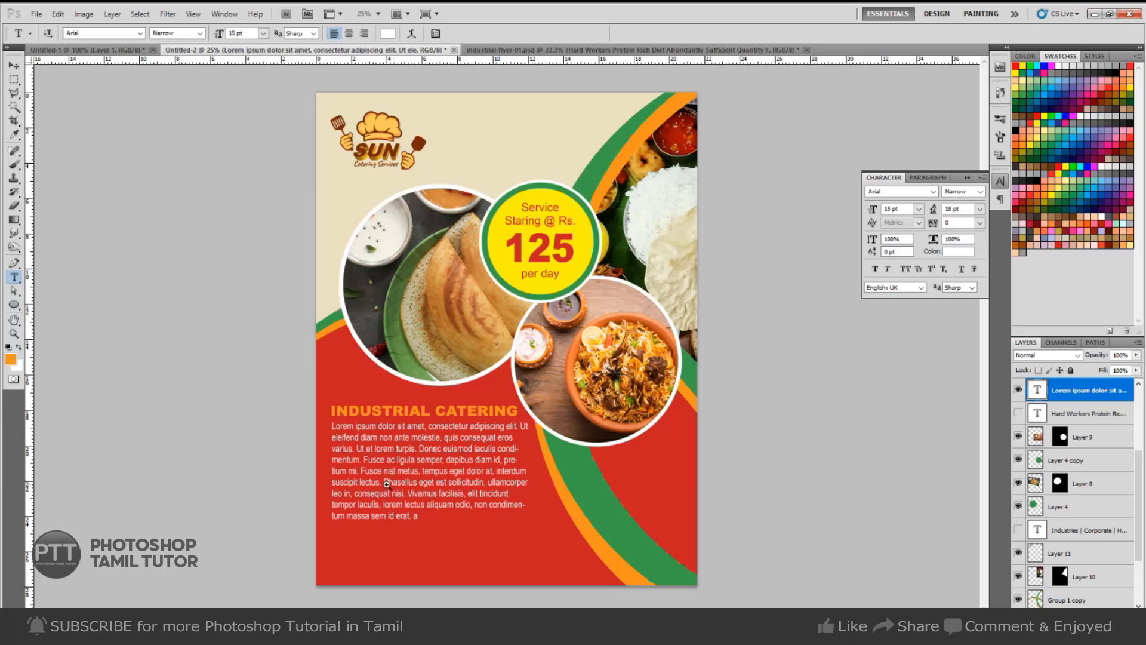
# Zoom in on the Lorem ipsum paragraph and set it to 12 pt.
pyautogui.keyDown('ctrl'); pyautogui.click(501, 431); pyautogui.keyUp('ctrl')
pyautogui.moveTo(435, 530); pyautogui.dragTo(495, 425)
pyautogui.keyDown('ctrl'); pyautogui.click(478, 428); pyautogui.keyUp('ctrl')
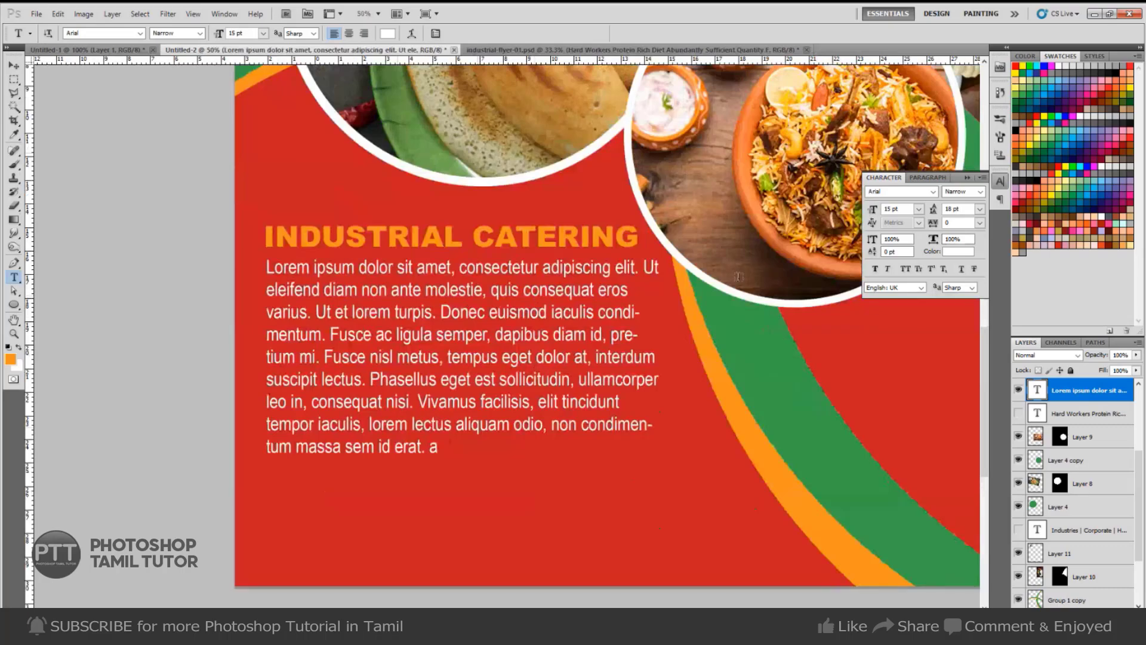
pyautogui.moveTo(906, 209); pyautogui.dragTo(791, 223)
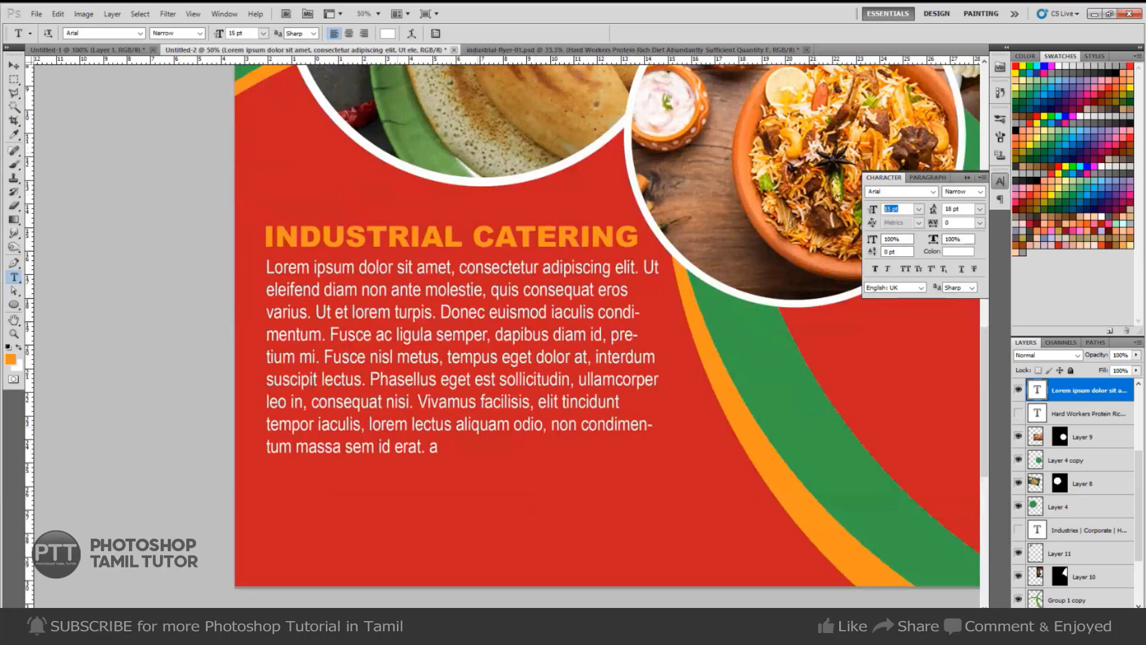
pyautogui.write('12')
pyautogui.press('Return')
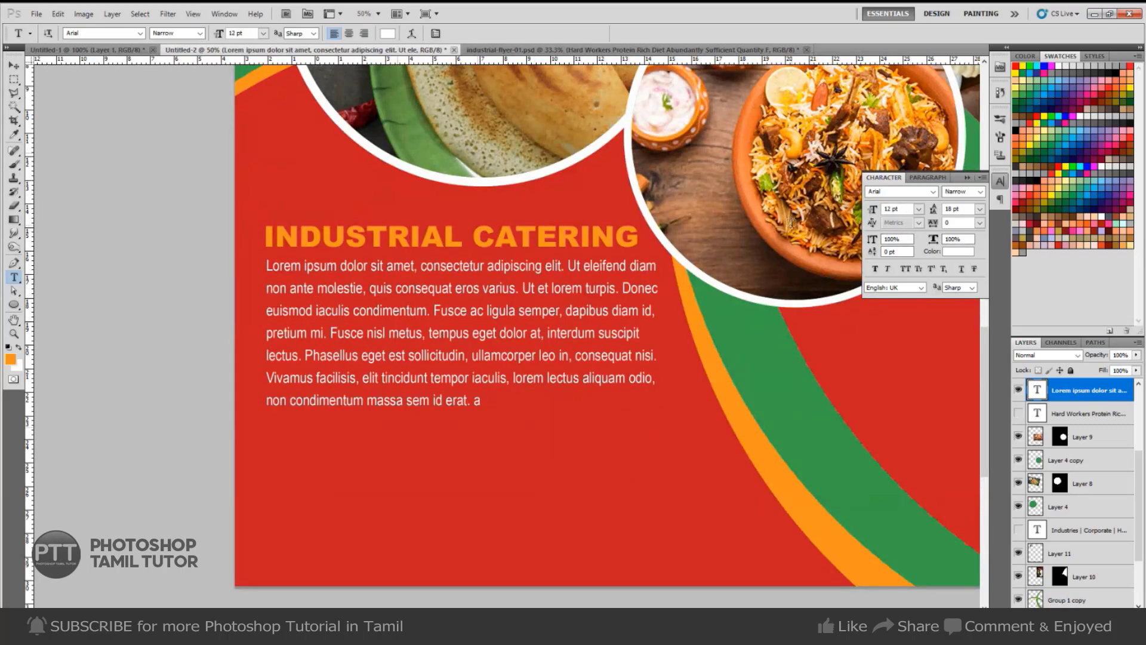
# Try 15 pt for the paragraph, then undo back to 12 pt.
pyautogui.hotkey('ctrl', '-')
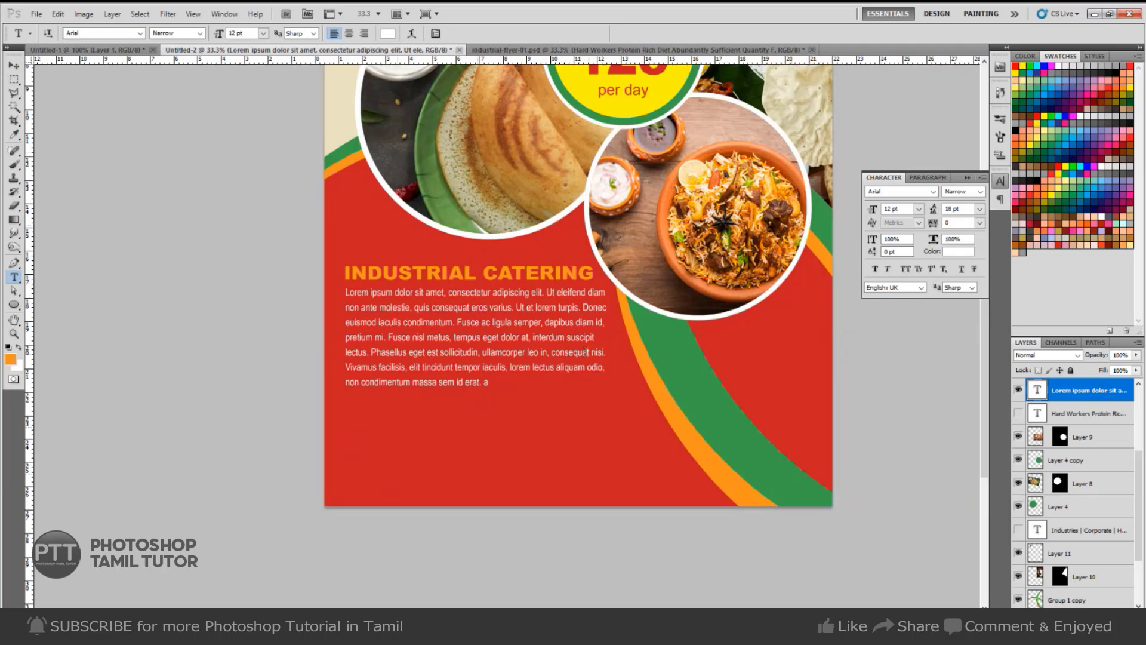
pyautogui.moveTo(903, 209); pyautogui.dragTo(727, 225)
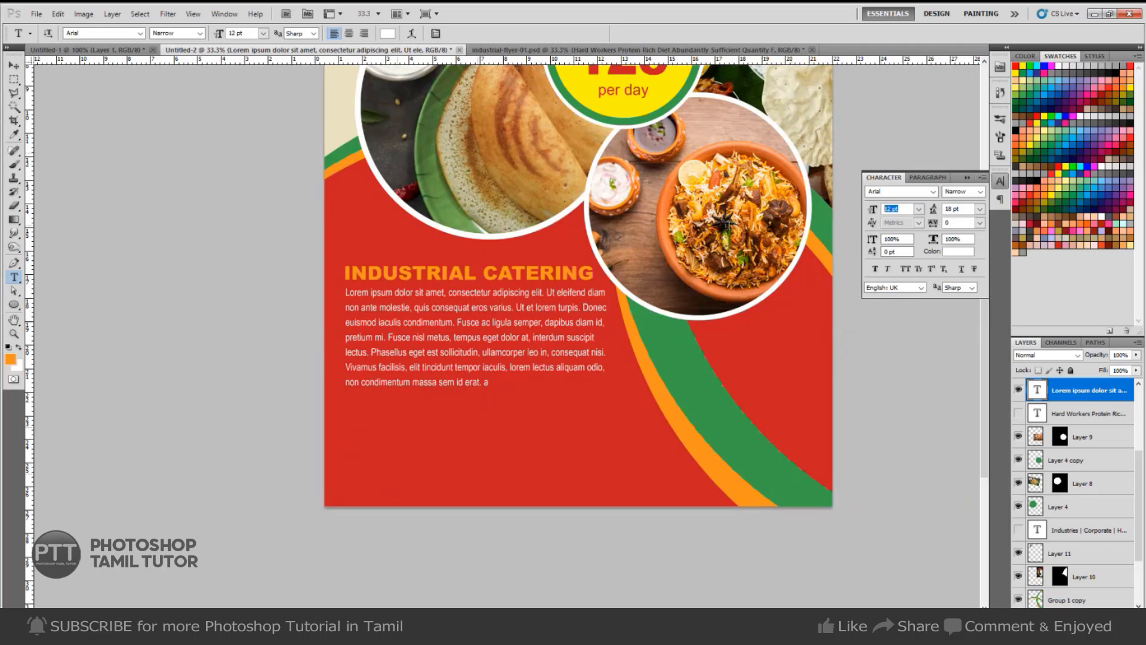
pyautogui.write('15')
pyautogui.press('Return')
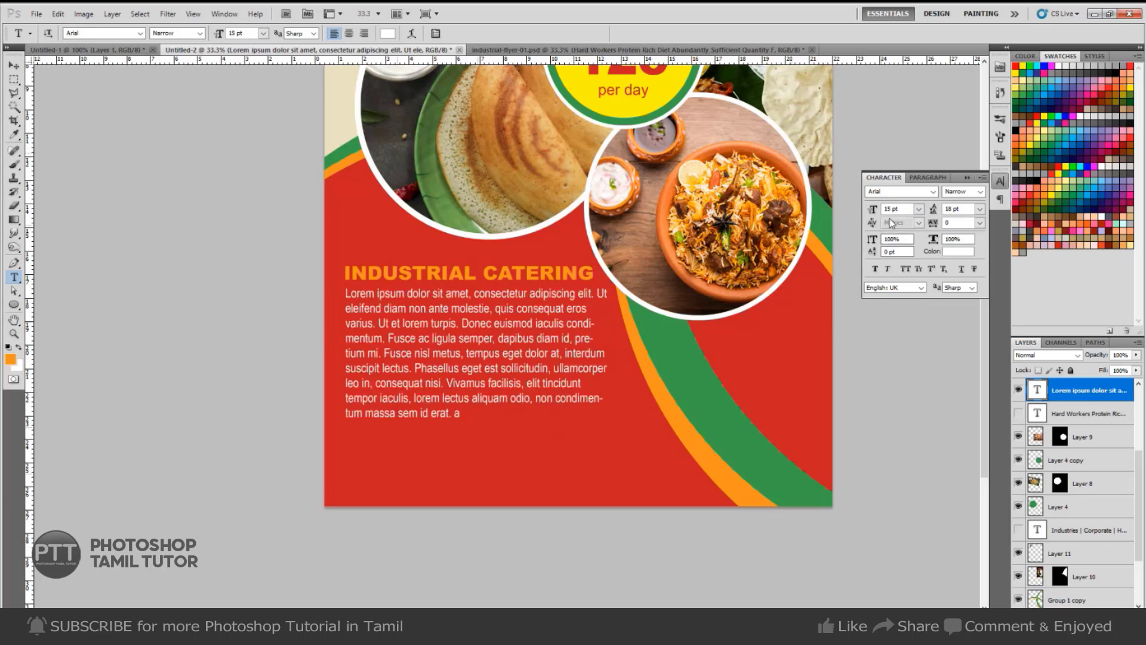
pyautogui.hotkey('ctrl', 'z')
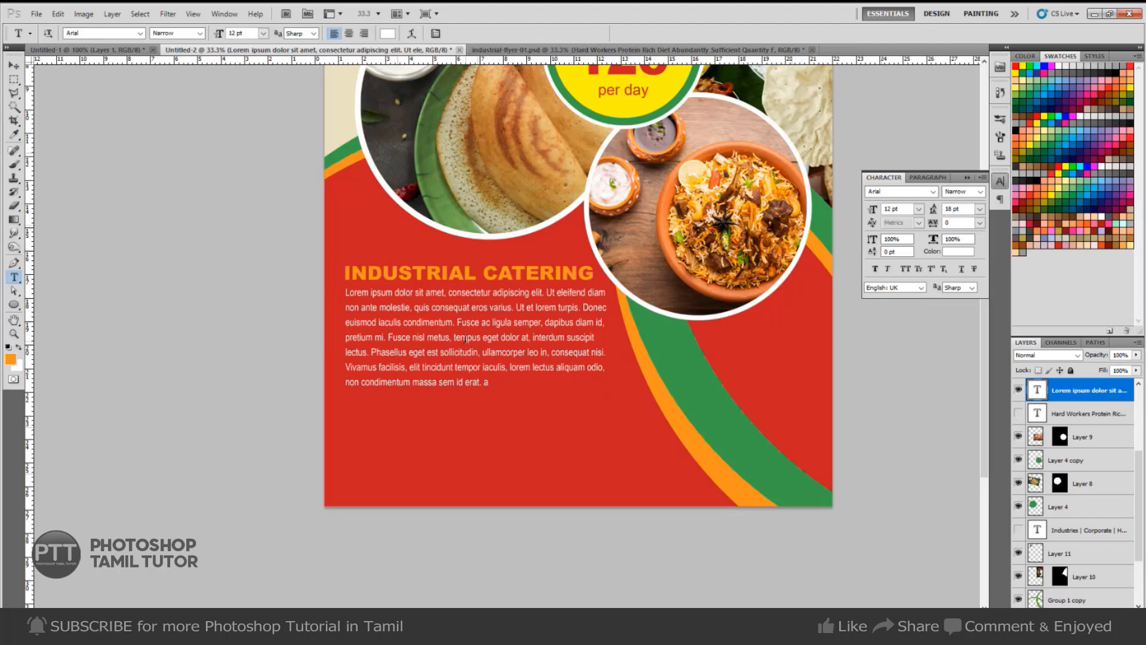
# Delete the Lorem ipsum placeholder paragraph layer.
pyautogui.moveTo(528, 396); pyautogui.dragTo(503, 384)
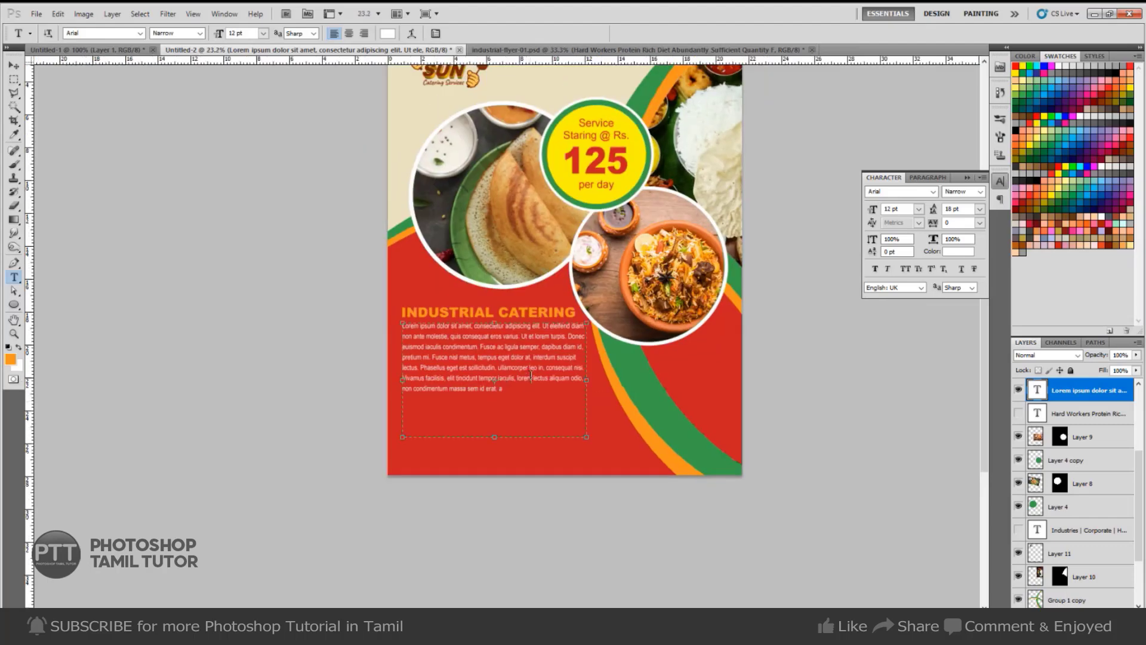
pyautogui.click(531, 376)
pyautogui.hotkey('ctrl', 'Return')
pyautogui.press('Delete')
# Show the Industries line and Hard Workers bullet list, zoom in, and hide rulers.
pyautogui.click(1018, 508)
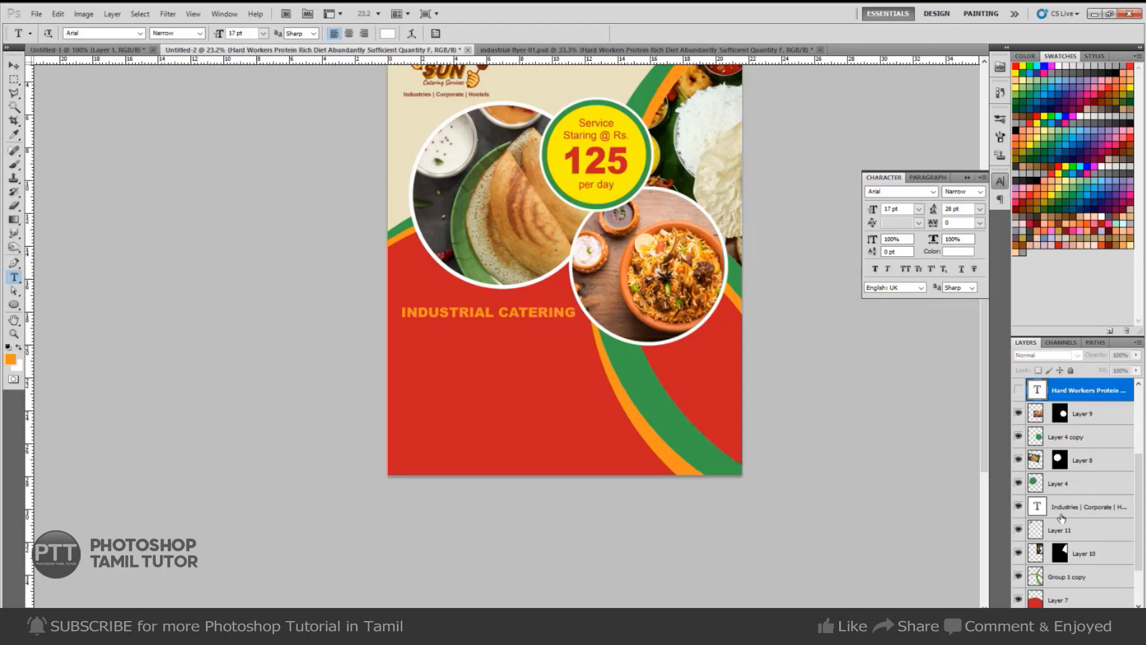
pyautogui.click(1019, 390)
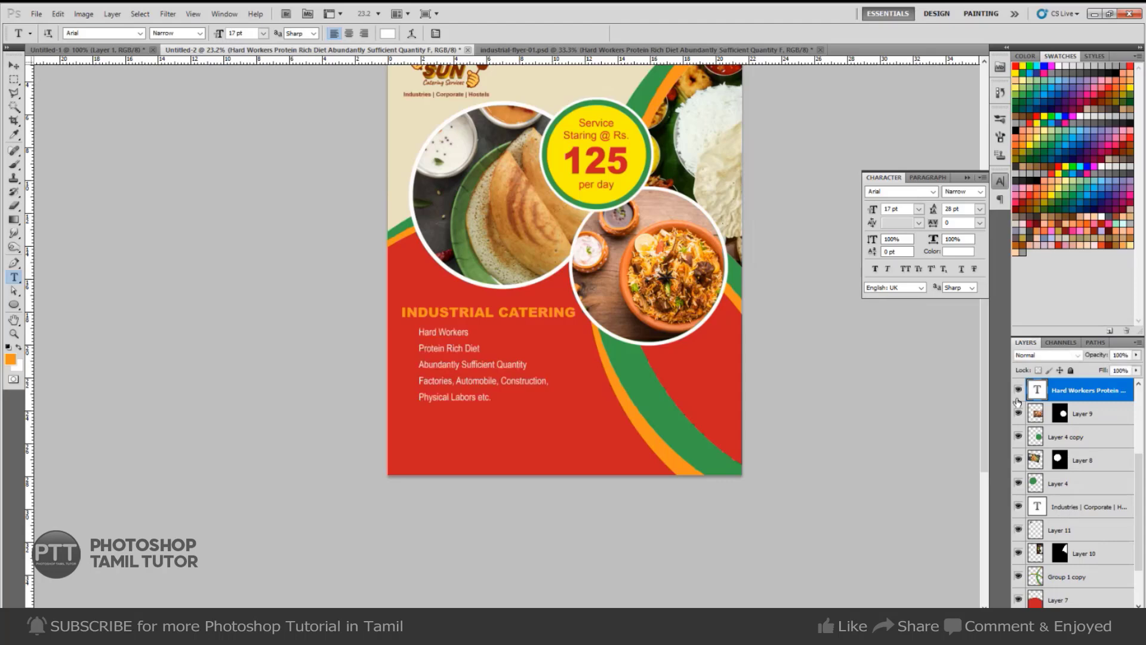
pyautogui.keyDown('ctrl'); pyautogui.click(416, 352); pyautogui.keyUp('ctrl')
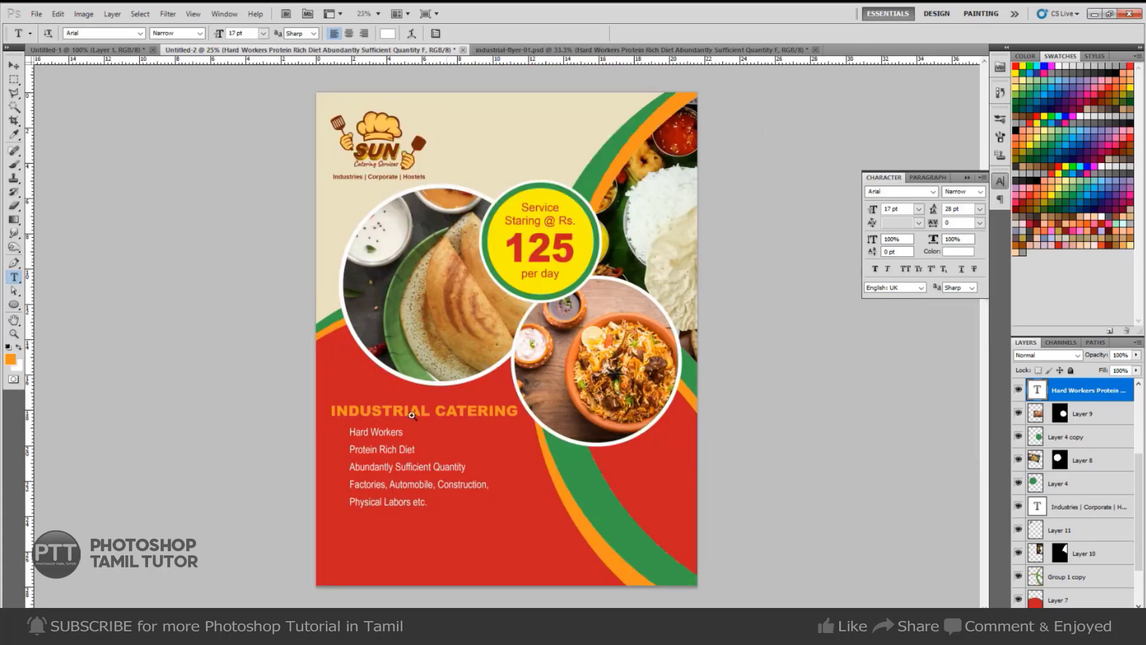
pyautogui.keyDown('ctrl'); pyautogui.click(388, 454); pyautogui.keyUp('ctrl')
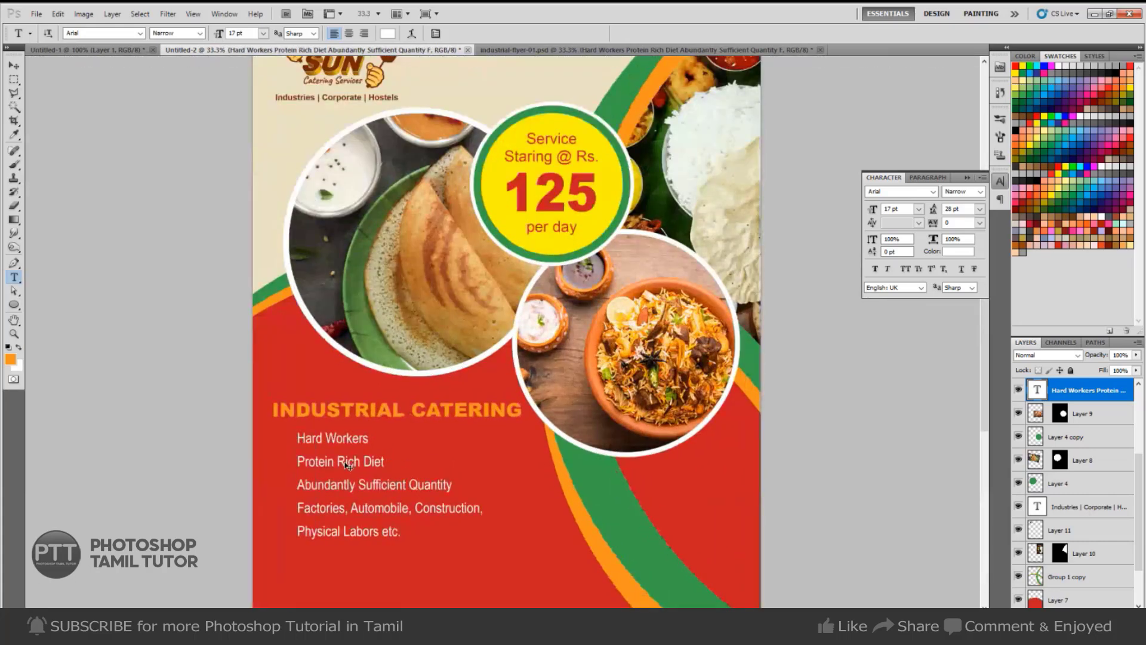
pyautogui.hotkey('ctrl', 'r')
# Set up the Custom Shape tool with the check-mark shape.
pyautogui.press('u')
pyautogui.moveTo(301, 481); pyautogui.dragTo(555, 350)
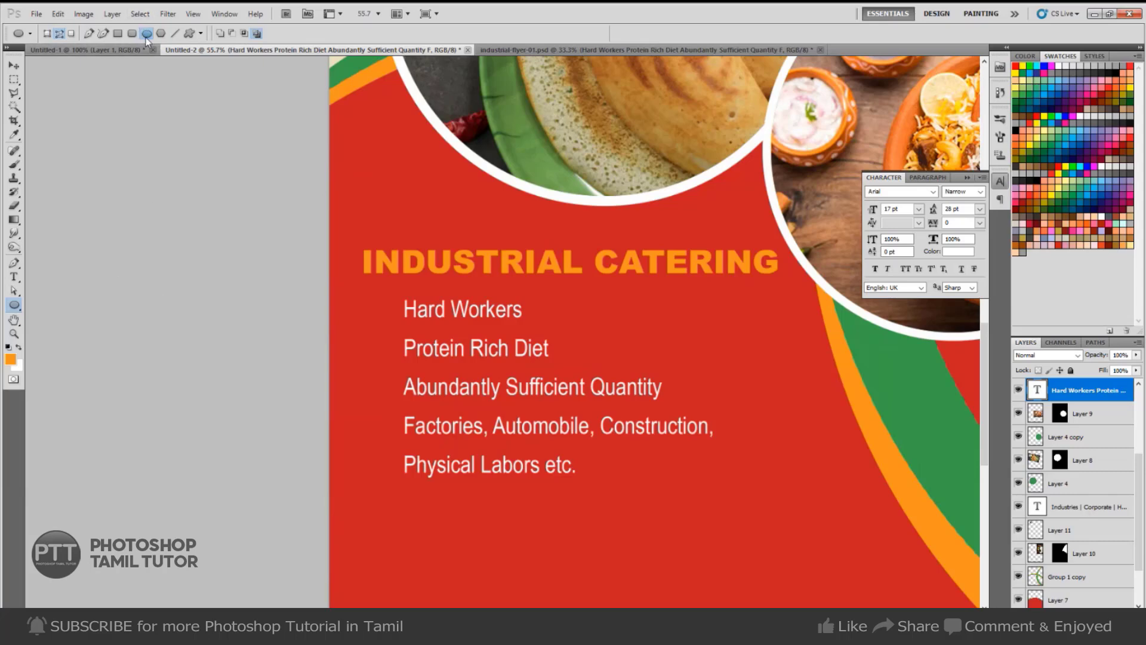
pyautogui.click(201, 34)
pyautogui.click(189, 36)
pyautogui.click(190, 33)
pyautogui.click(250, 34)
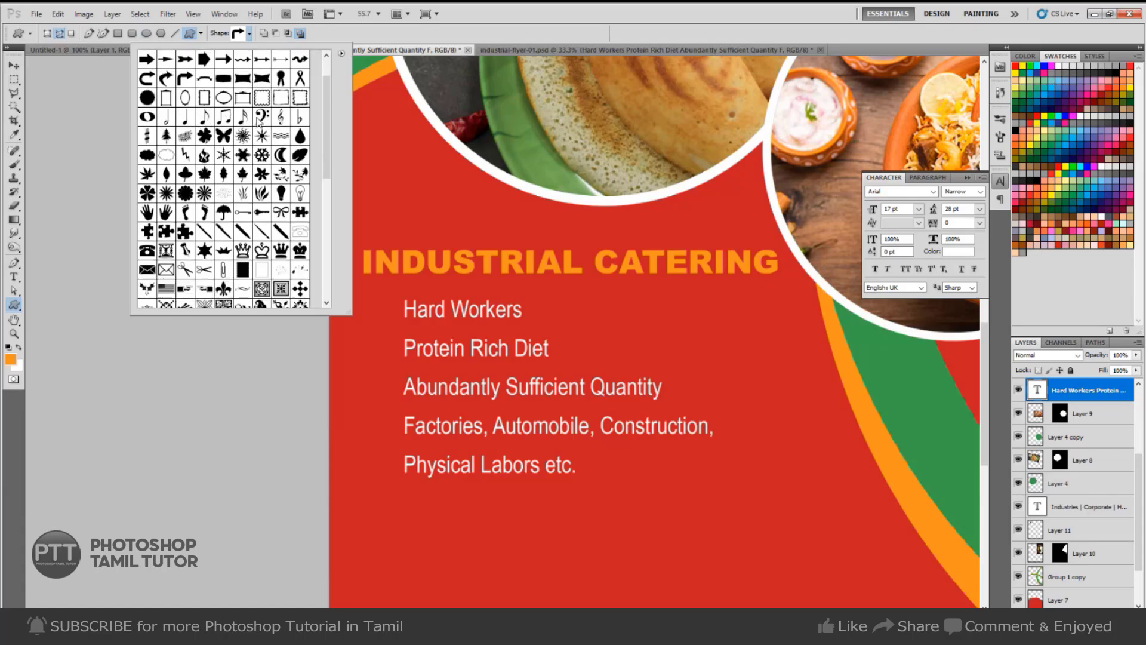
pyautogui.click(263, 79)
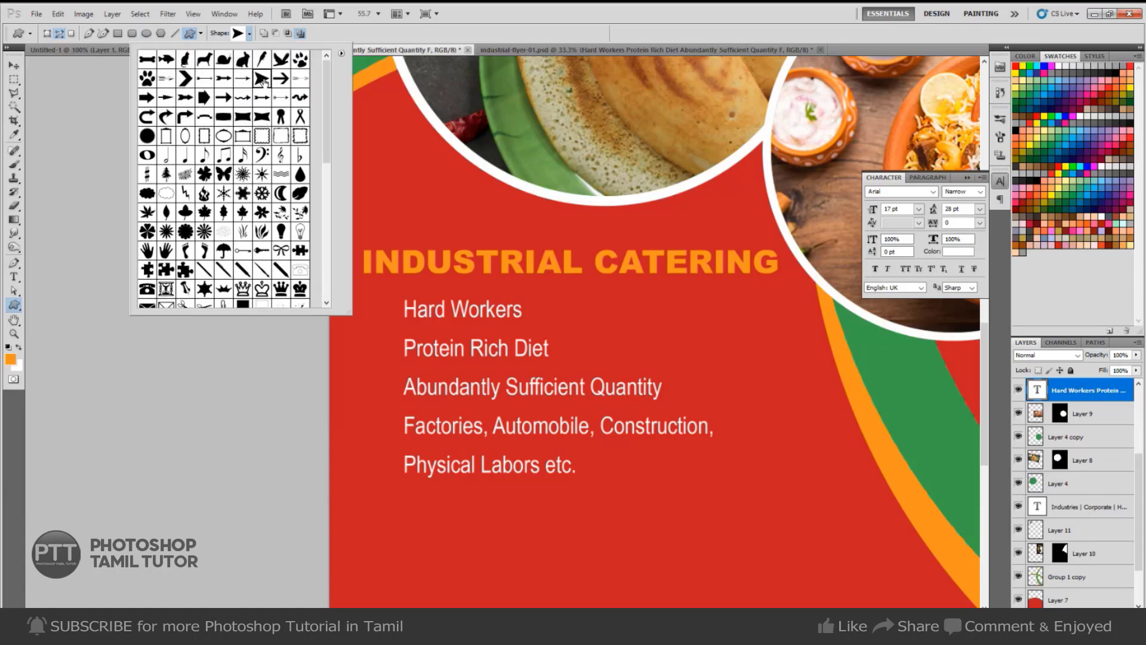
pyautogui.scroll(-5, 283, 202)
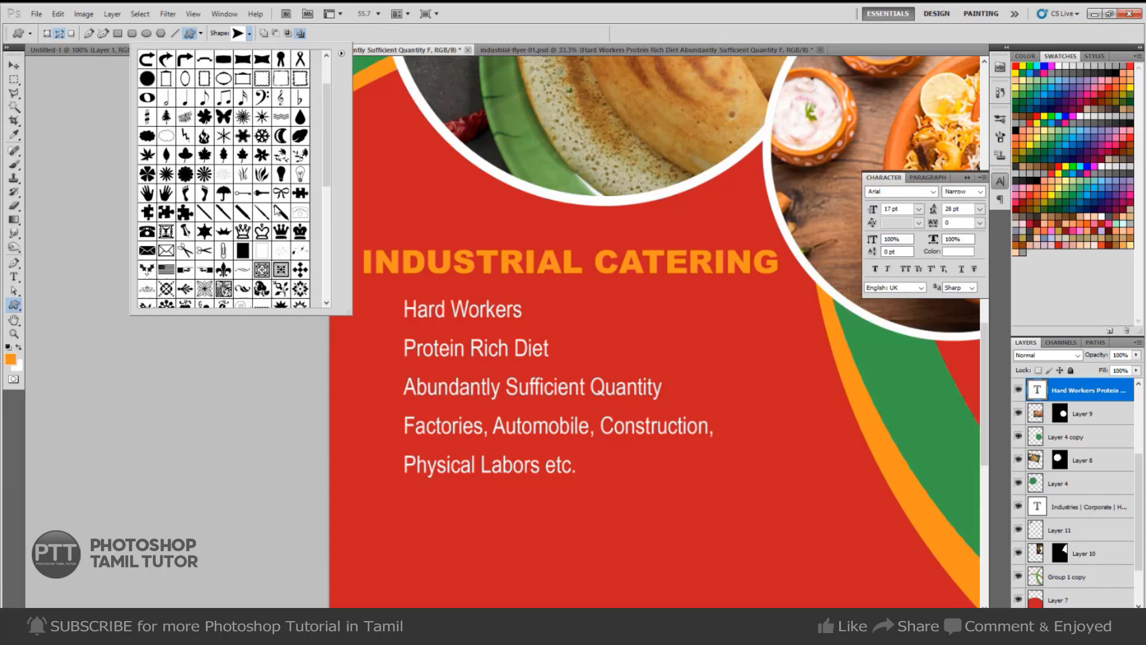
pyautogui.scroll(-1, 277, 211)
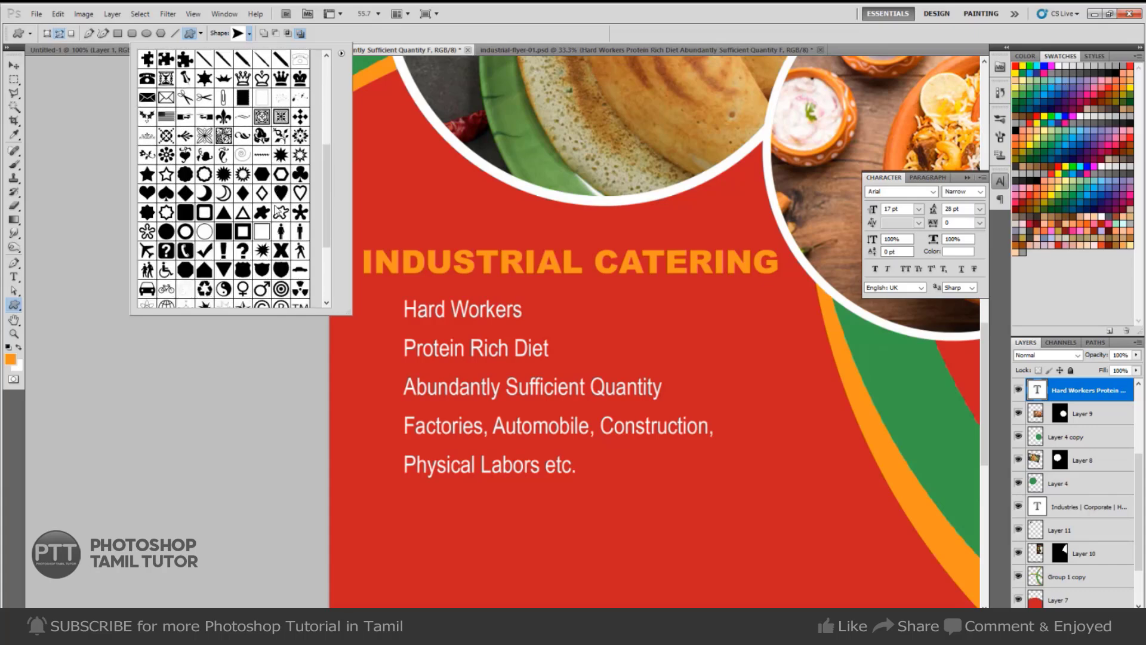
pyautogui.click(186, 193)
pyautogui.scroll(-1, 270, 246)
pyautogui.click(208, 242)
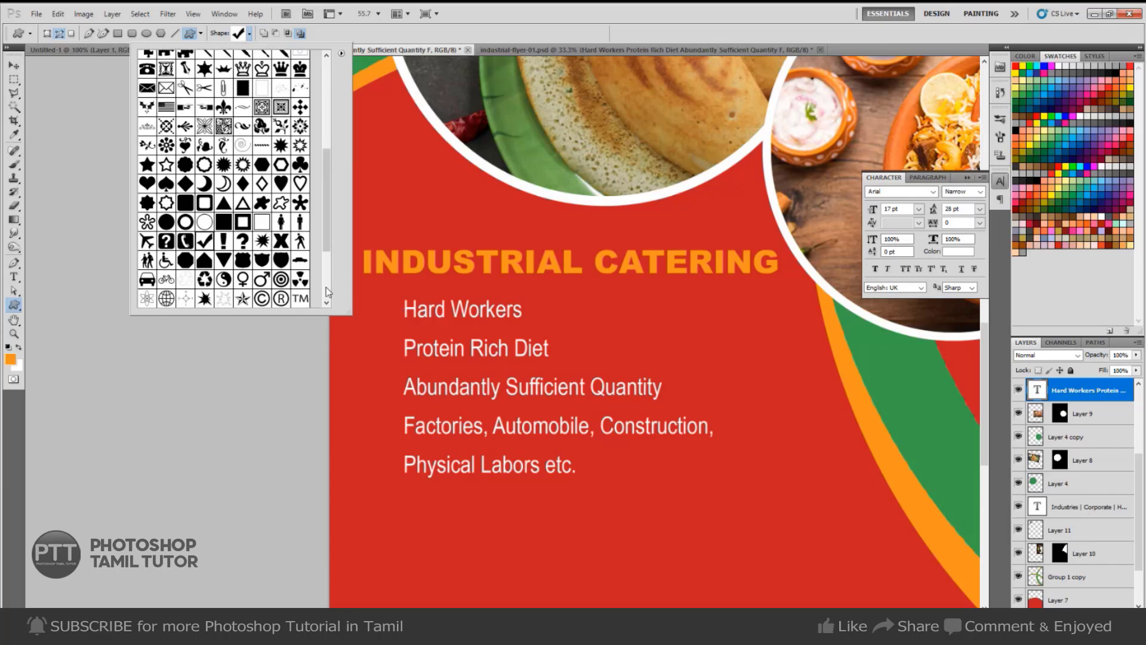
pyautogui.click(447, 339)
pyautogui.scroll(1, 447, 338)
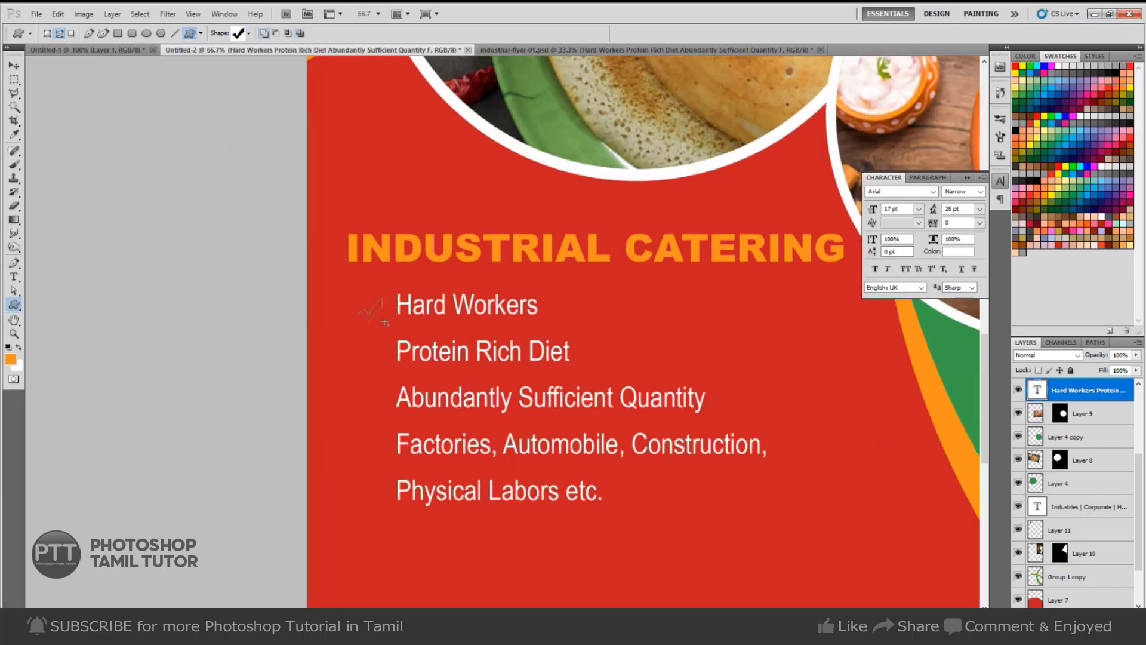
# Draw a check mark beside Hard Workers, filled with the heading's orange on a new layer.
pyautogui.moveTo(379, 320); pyautogui.dragTo(379, 318)
pyautogui.hotkey('ctrl', 'shift', 'n')
pyautogui.press('Return')
pyautogui.press('i')
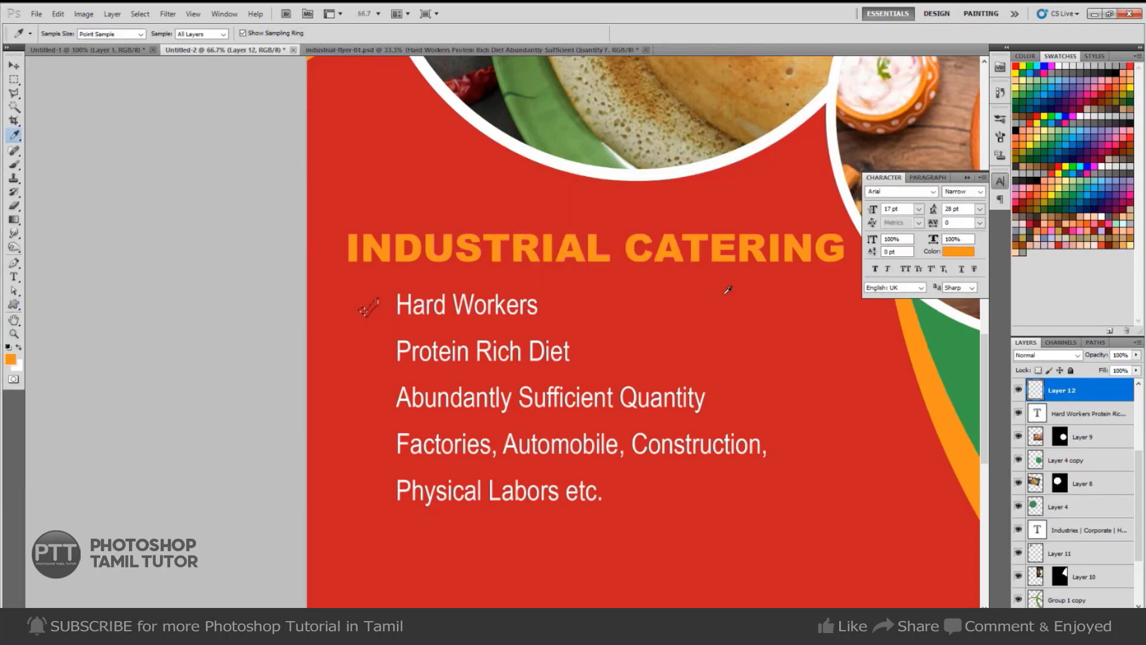
pyautogui.click(760, 256)
pyautogui.hotkey('alt', 'BackSpace')
pyautogui.hotkey('ctrl', 'd')
pyautogui.press('v')
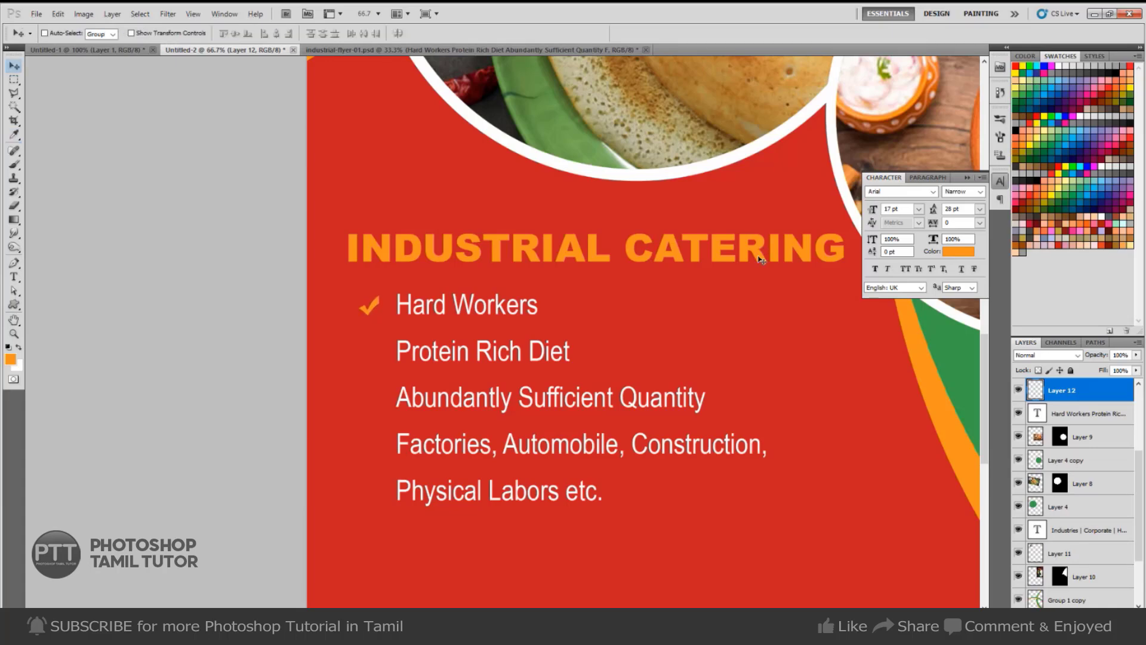
pyautogui.press('Right')
pyautogui.press('Right')
pyautogui.press('Right')
pyautogui.press('Right')
pyautogui.press('Down')
pyautogui.press('Down')
# Copy ticks beside Protein Rich Diet and the next two lines, merging them into one layer.
pyautogui.moveTo(407, 357); pyautogui.dragTo(408, 399)
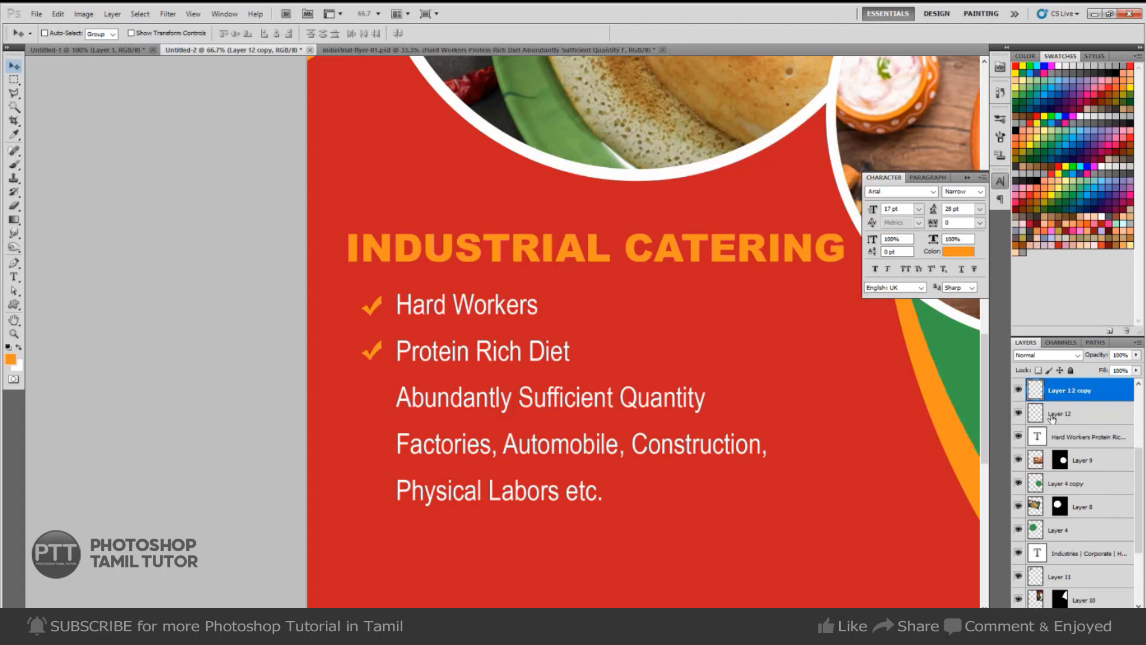
pyautogui.hotkey('ctrl', 'e')
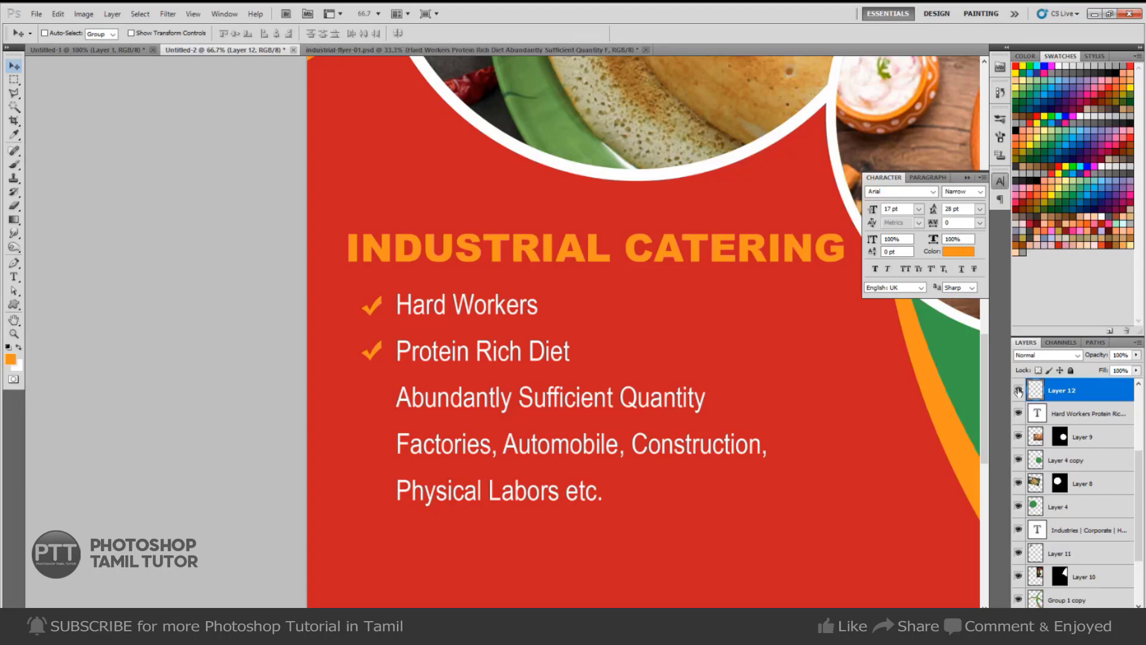
pyautogui.click(1019, 391)
pyautogui.click(1019, 391)
pyautogui.moveTo(460, 360); pyautogui.dragTo(450, 442)
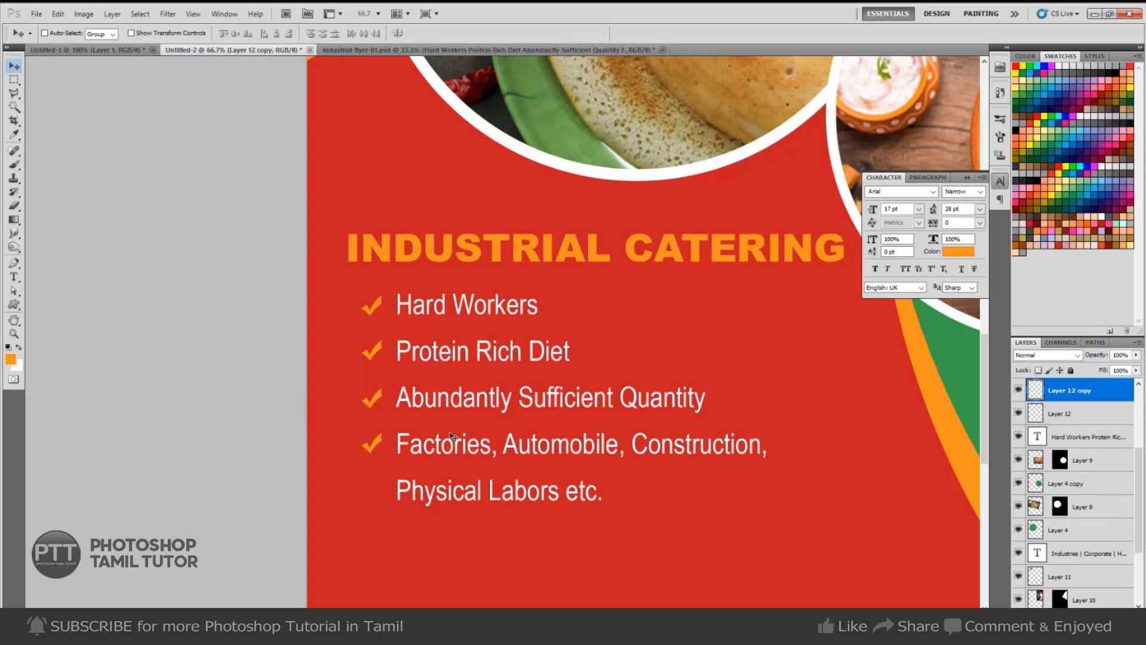
pyautogui.hotkey('ctrl', 'e')
# Add the last tick beside Physical Labors etc. and merge it into the tick layer.
pyautogui.press('m')
pyautogui.moveTo(346, 421); pyautogui.dragTo(422, 474)
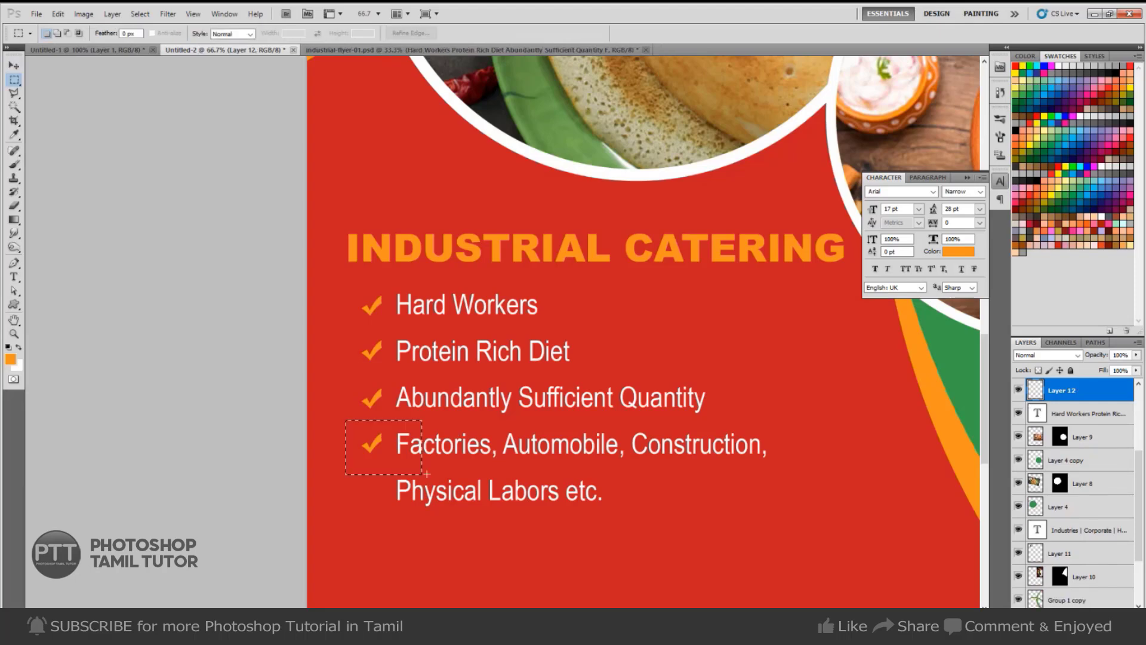
pyautogui.hotkey('ctrl', 'j')
pyautogui.press('v')
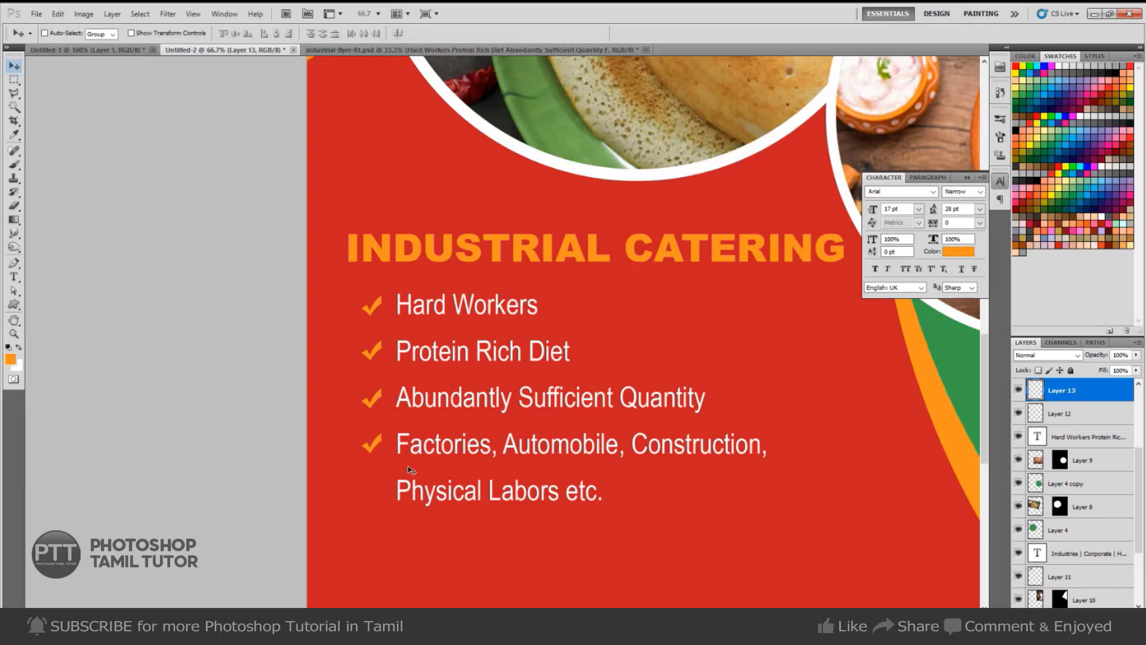
pyautogui.moveTo(399, 463); pyautogui.dragTo(401, 510)
pyautogui.hotkey('ctrl', 'e')
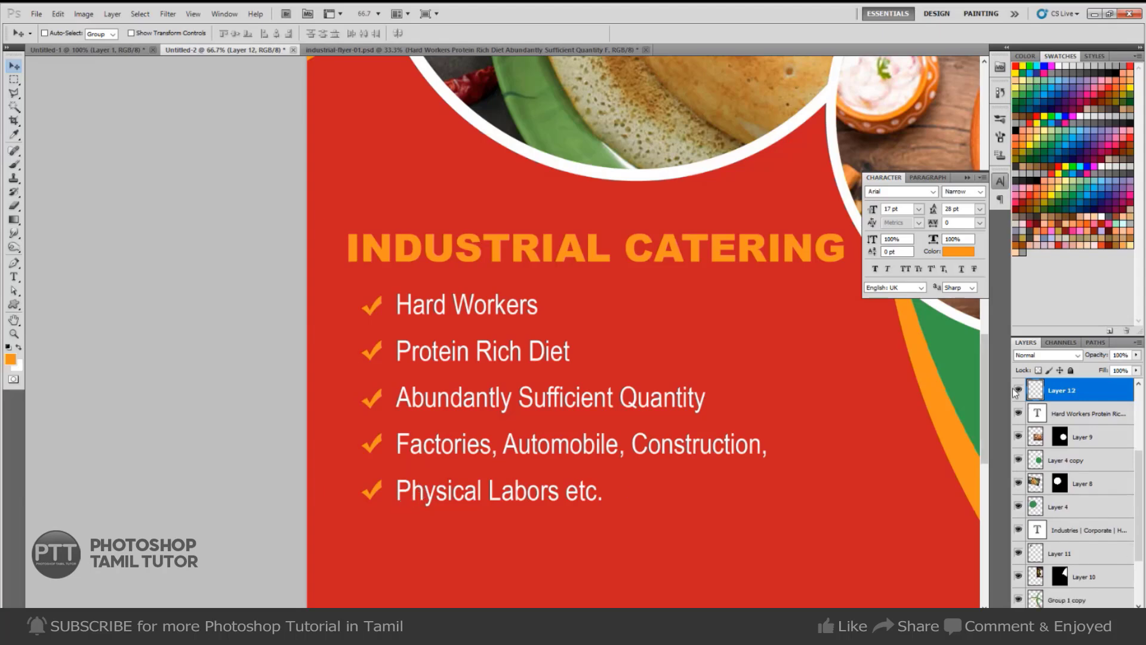
pyautogui.click(1015, 390)
pyautogui.click(1015, 390)
pyautogui.moveTo(729, 421); pyautogui.dragTo(539, 346)
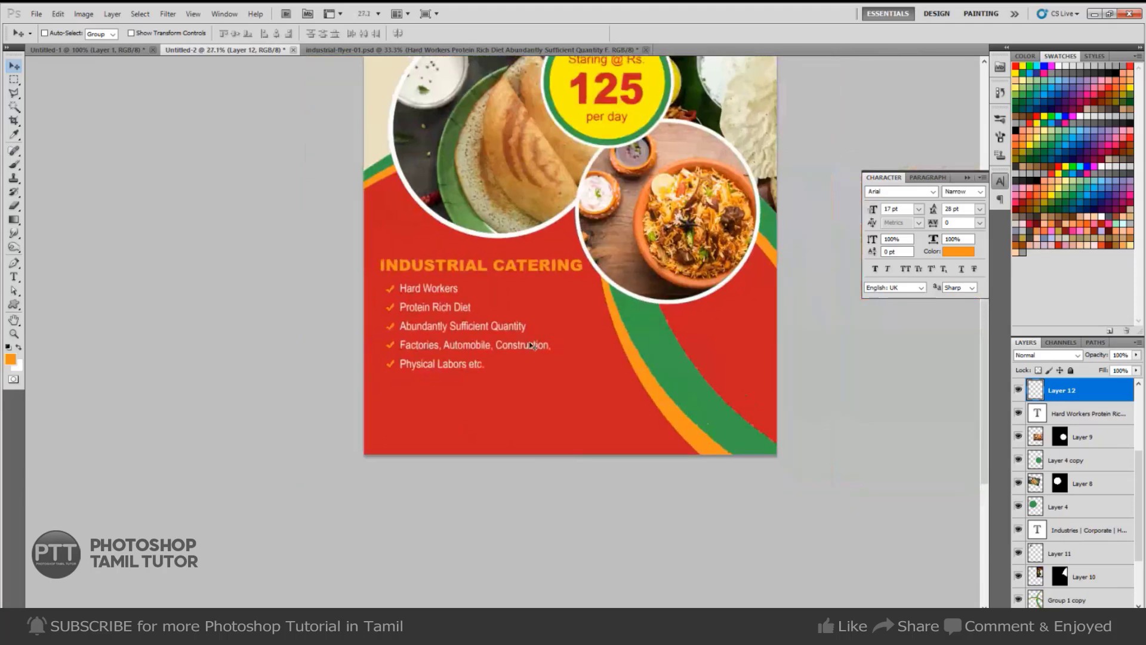
# Fill an orange bar behind the Hard Workers line on a new layer below the text.
pyautogui.press('m')
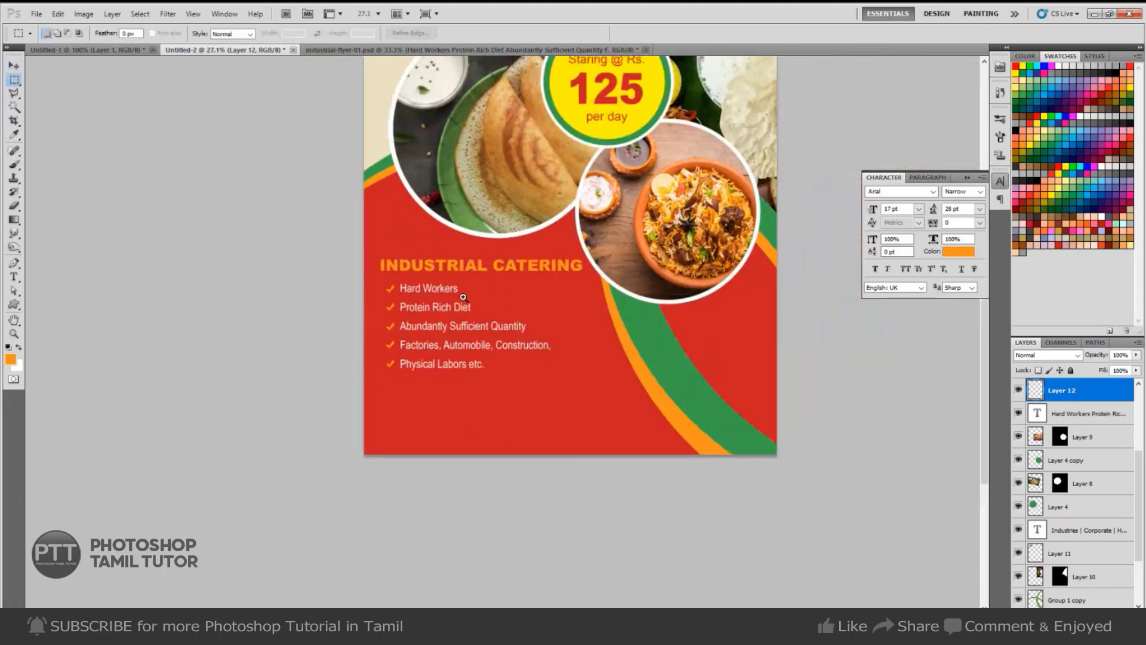
pyautogui.click(463, 297)
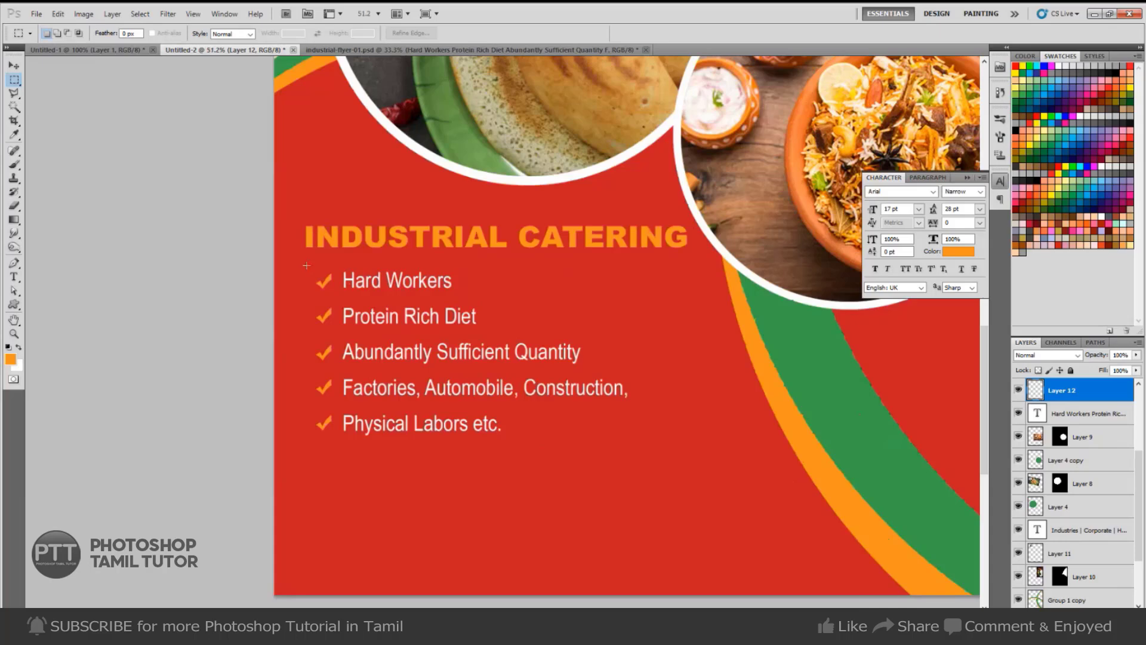
pyautogui.moveTo(694, 296); pyautogui.dragTo(700, 297)
pyautogui.hotkey('ctrl', 'shift', 'n')
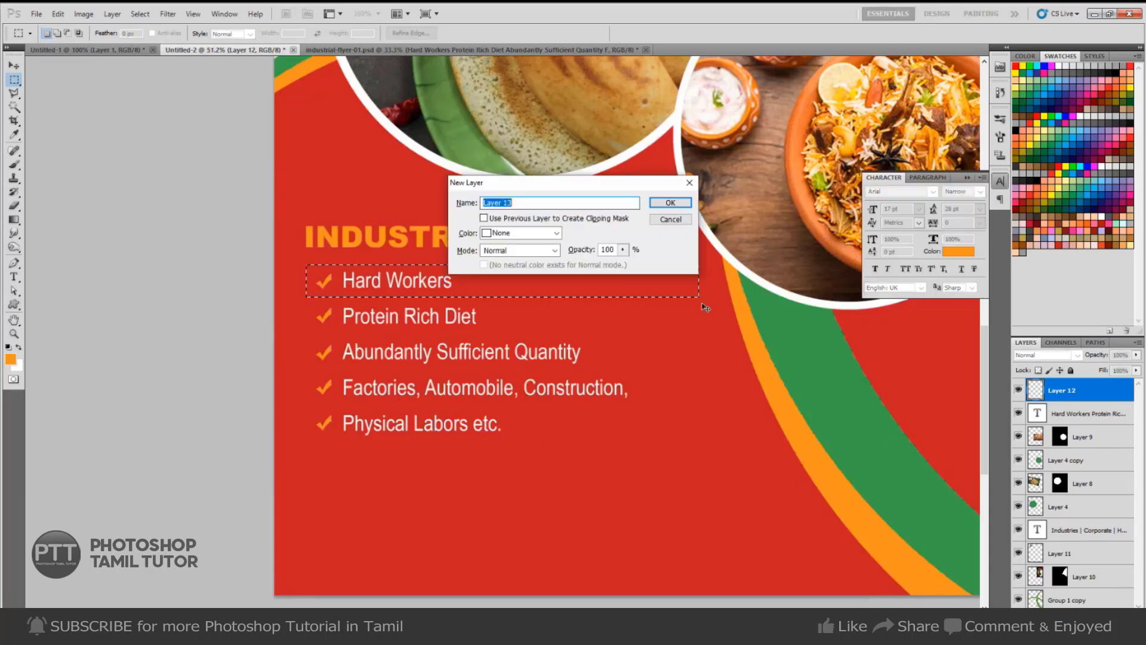
pyautogui.press('Return')
pyautogui.hotkey('alt', 'BackSpace')
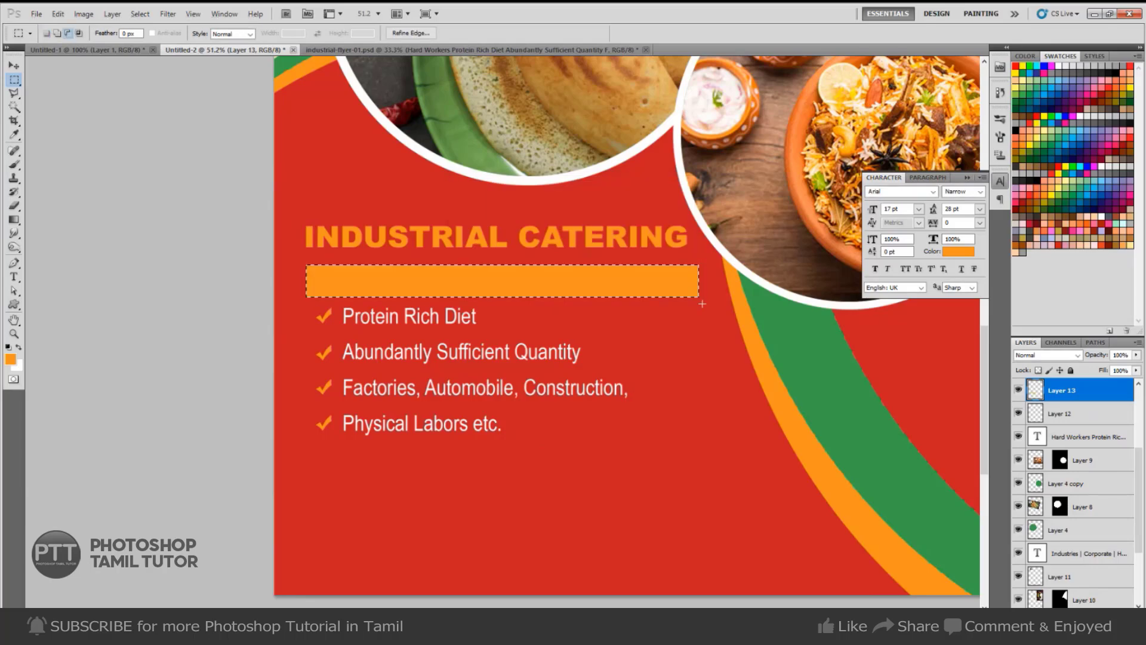
pyautogui.hotkey('ctrl', 'd')
pyautogui.hotkey('ctrl', '[')
pyautogui.hotkey('ctrl', '[')
pyautogui.hotkey('ctrl', '[')
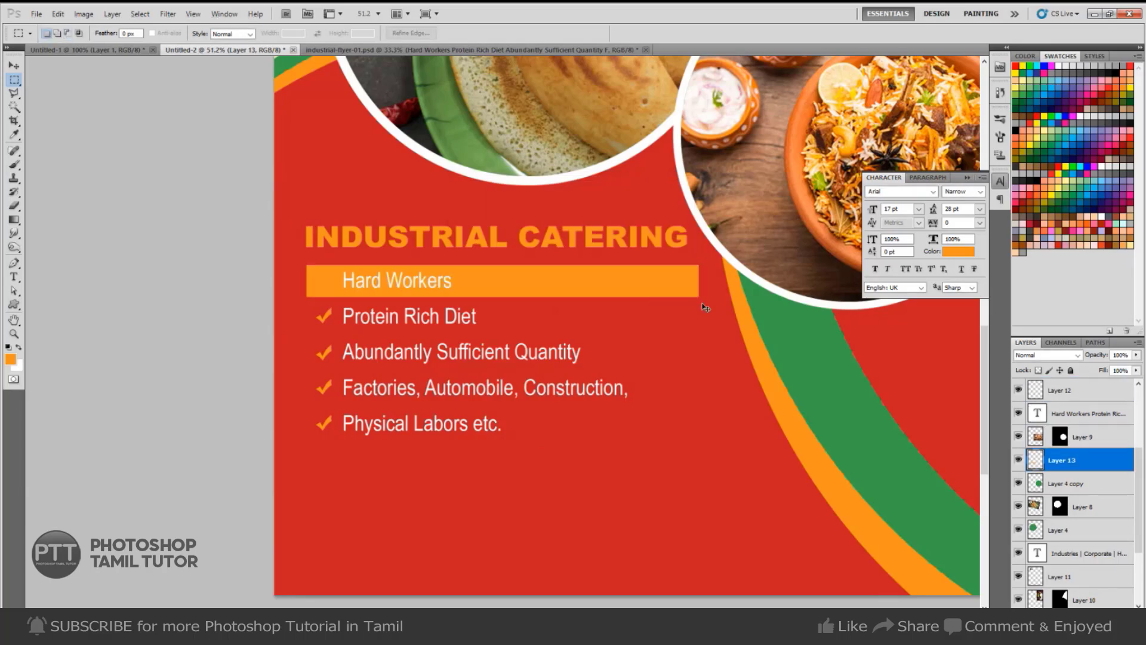
pyautogui.hotkey('ctrl', '[')
pyautogui.press('v')
# Duplicate the orange bar behind Protein Rich Diet and the next two lines.
pyautogui.rightClick(659, 288)
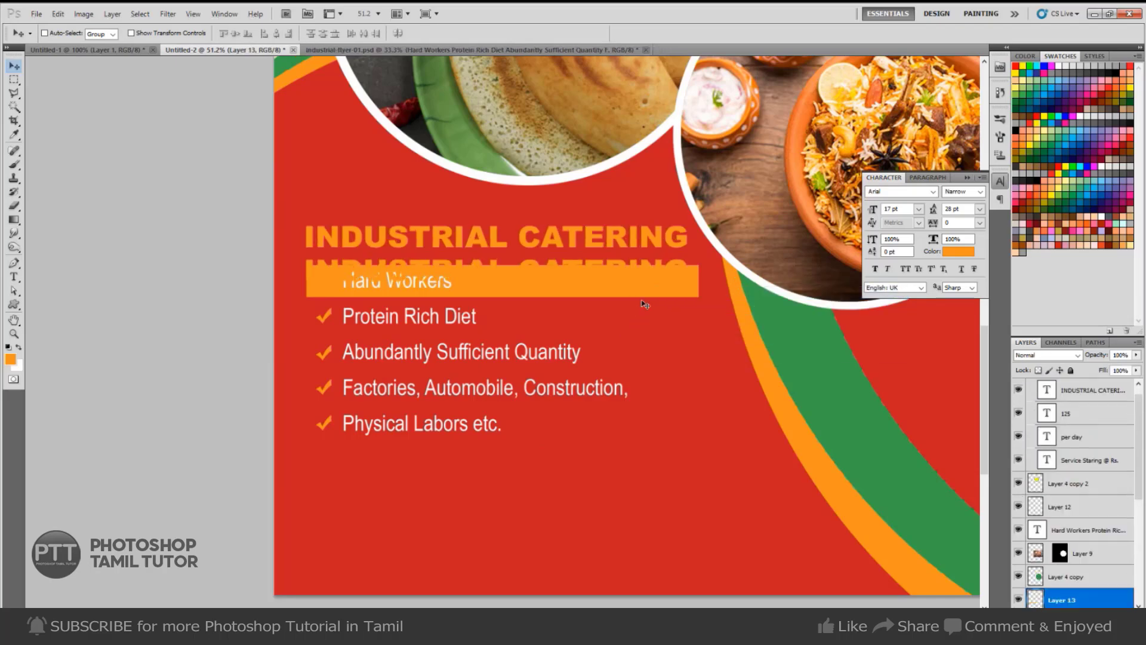
pyautogui.rightClick(647, 286)
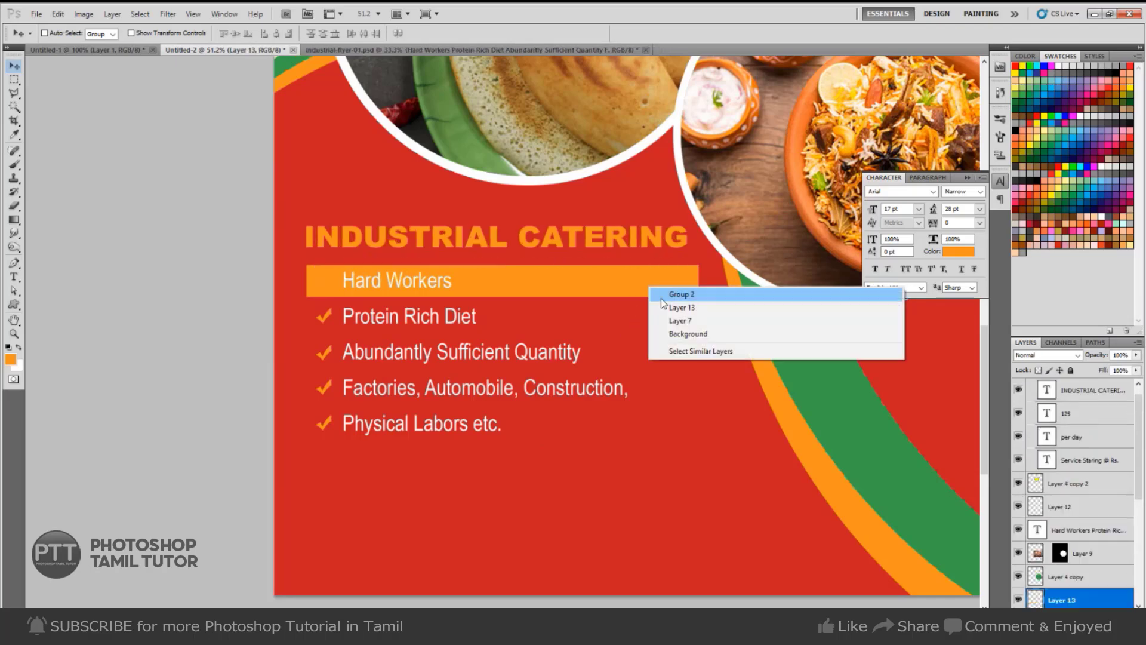
pyautogui.click(684, 308)
pyautogui.moveTo(646, 294); pyautogui.dragTo(647, 327)
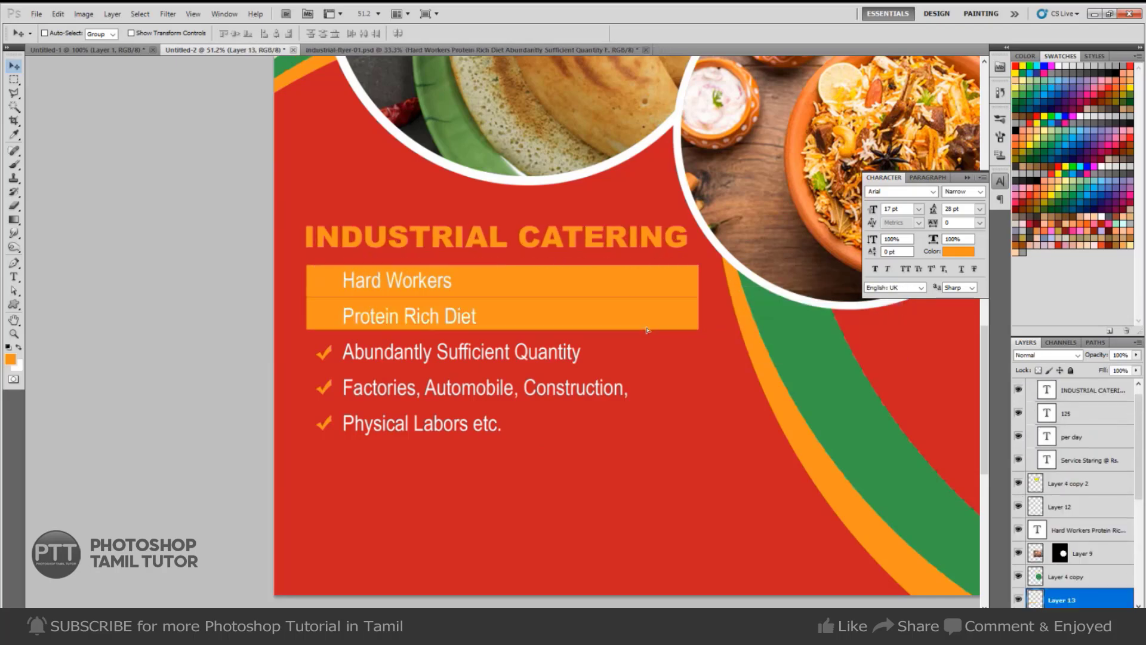
pyautogui.press('Down')
pyautogui.press('Down')
pyautogui.press('Down')
pyautogui.press('Down')
pyautogui.press('Down')
pyautogui.press('Down')
pyautogui.press('Down')
pyautogui.press('Down')
pyautogui.press('Down')
pyautogui.press('Down')
pyautogui.press('Down')
pyautogui.press('Down')
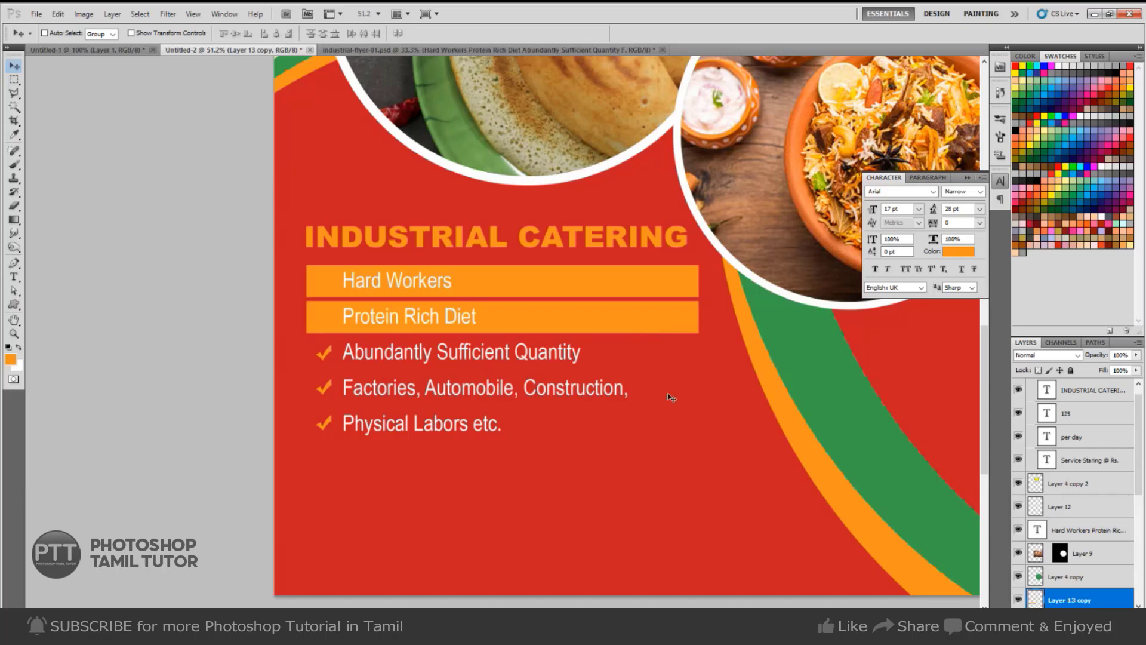
pyautogui.hotkey('ctrl', 'e')
pyautogui.moveTo(615, 327); pyautogui.dragTo(610, 372)
pyautogui.hotkey('ctrl', 'z')
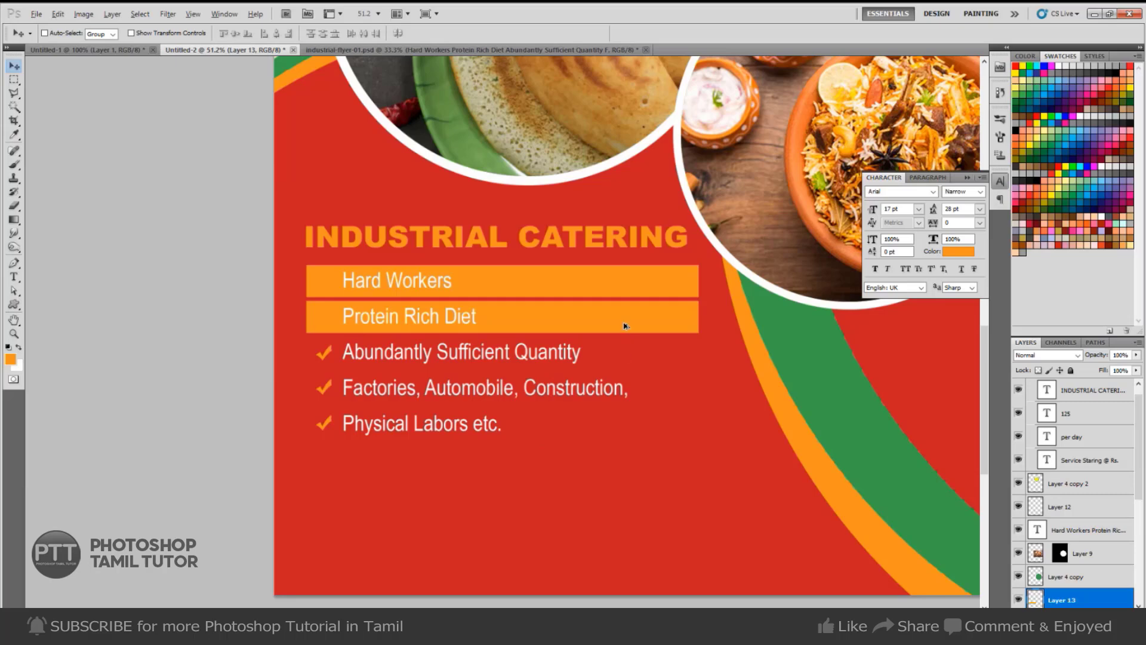
pyautogui.moveTo(624, 325); pyautogui.dragTo(642, 409)
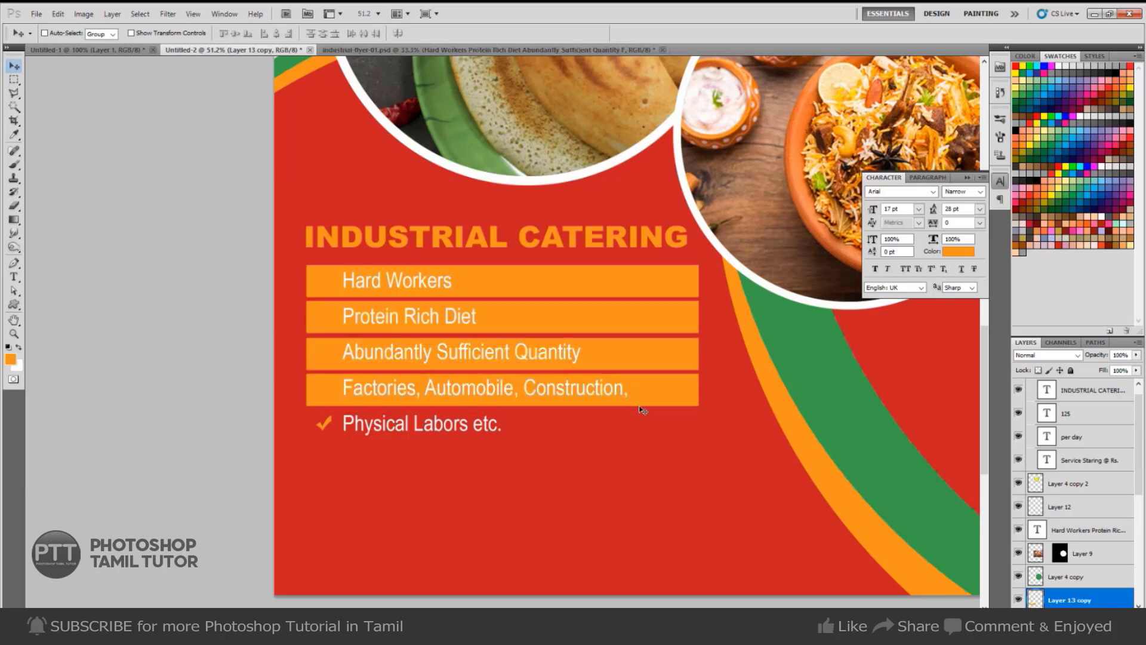
pyautogui.press('Up')
pyautogui.press('Up')
pyautogui.press('Up')
pyautogui.press('Up')
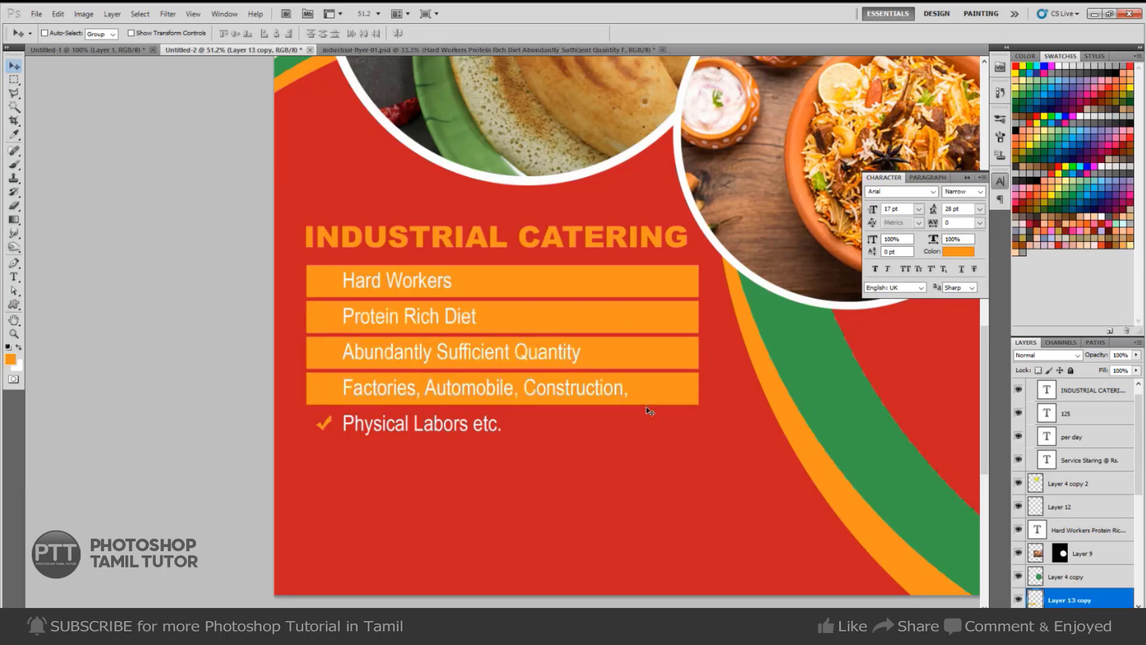
# Add a final orange bar behind Physical Labors etc. and merge it into the bar layer.
pyautogui.press('m')
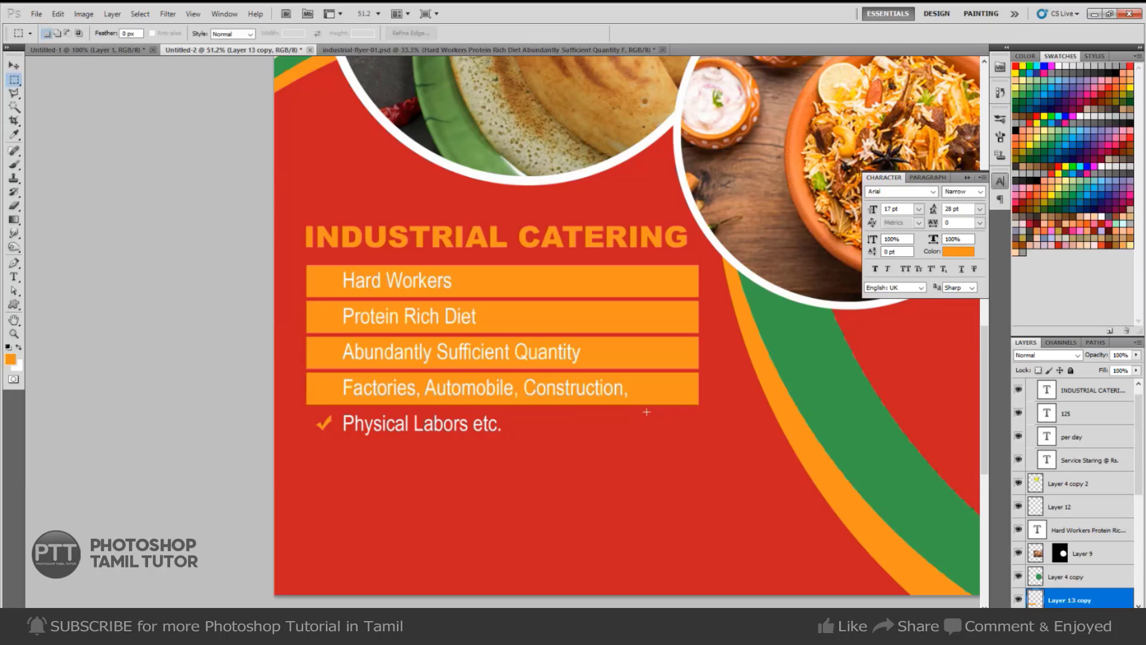
pyautogui.hotkey('ctrl', 'e')
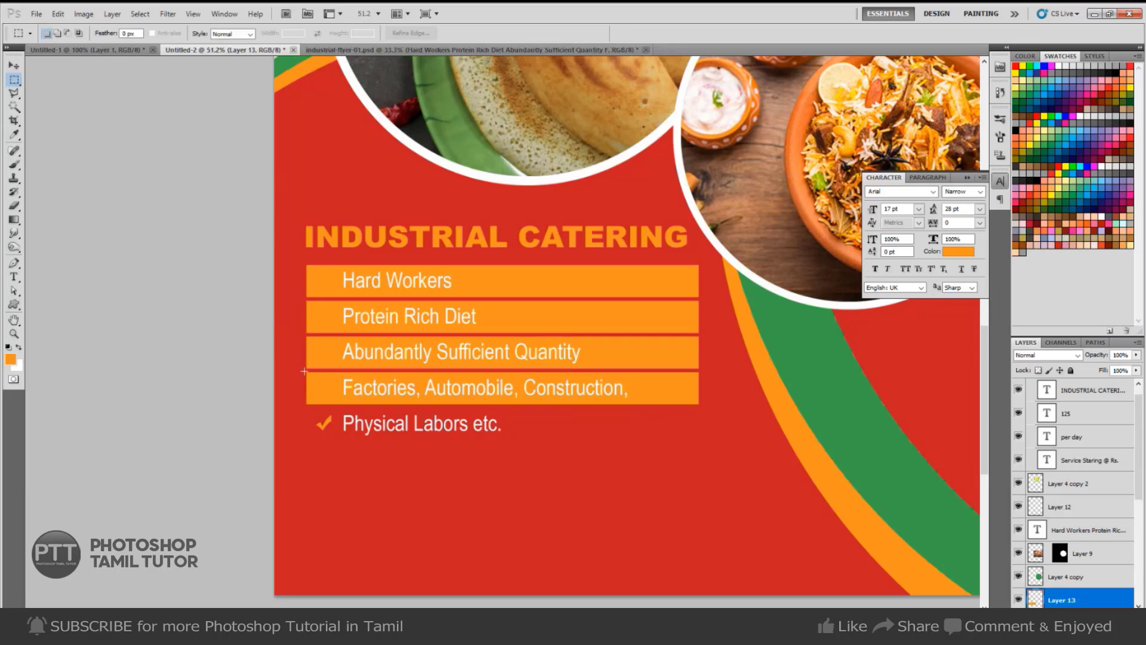
pyautogui.moveTo(303, 371); pyautogui.dragTo(756, 420)
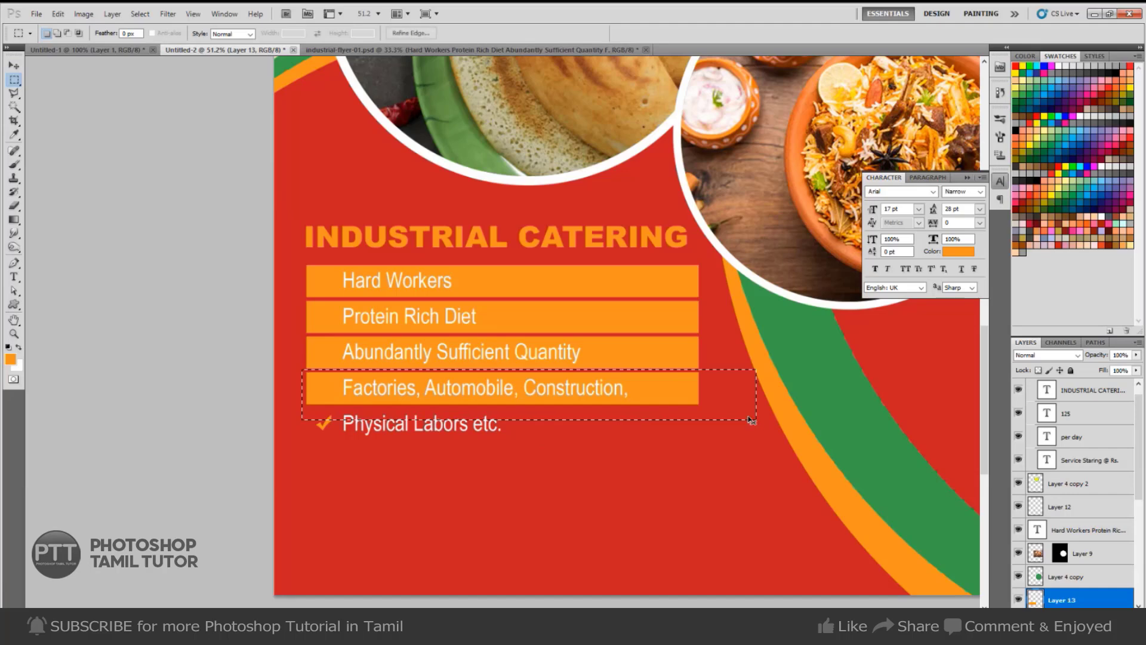
pyautogui.hotkey('ctrl', 'j')
pyautogui.press('v')
pyautogui.hotkey('shift', 'Down')
pyautogui.hotkey('shift', 'Down')
pyautogui.hotkey('shift', 'Down')
pyautogui.hotkey('shift', 'Down')
pyautogui.hotkey('shift', 'Down')
pyautogui.hotkey('shift', 'Down')
pyautogui.hotkey('shift', 'Down')
pyautogui.hotkey('shift', 'Down')
pyautogui.hotkey('shift', 'Down')
pyautogui.hotkey('shift', 'Down')
pyautogui.hotkey('shift', 'Down')
pyautogui.hotkey('shift', 'Down')
pyautogui.hotkey('shift', 'Down')
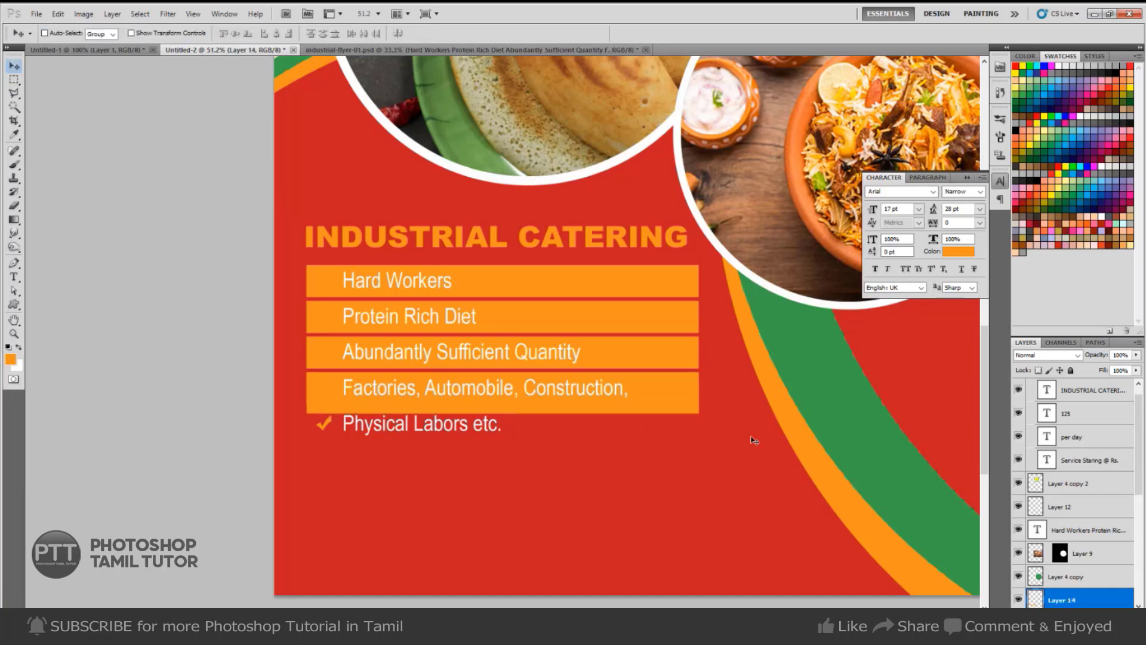
pyautogui.hotkey('shift', 'Up')
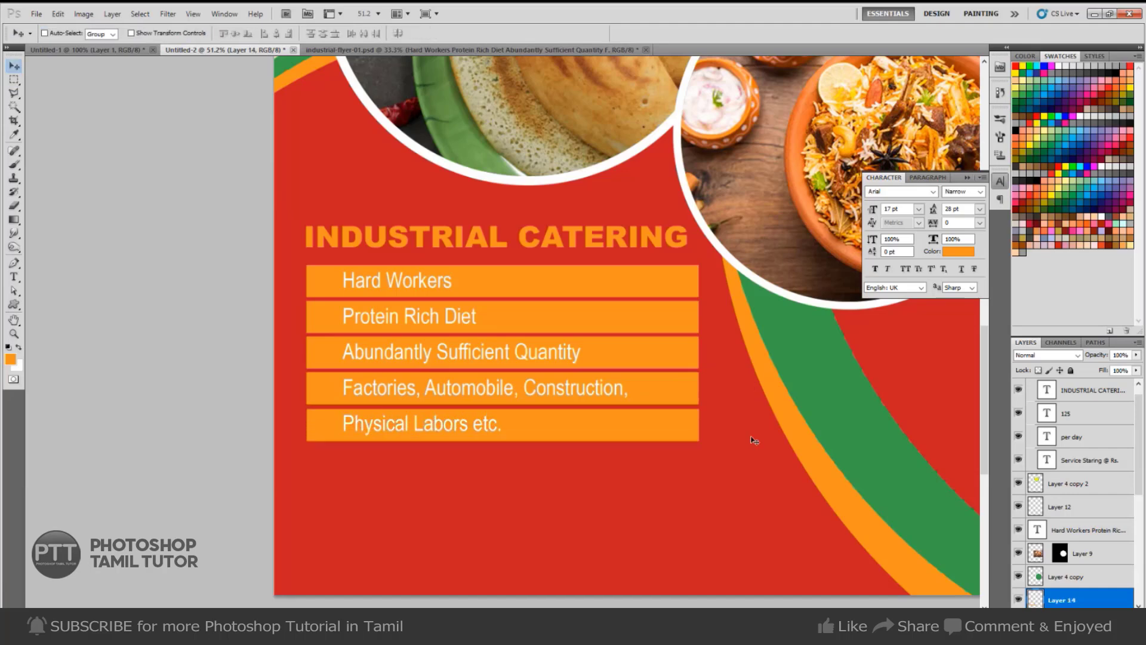
pyautogui.hotkey('shift', 'Up')
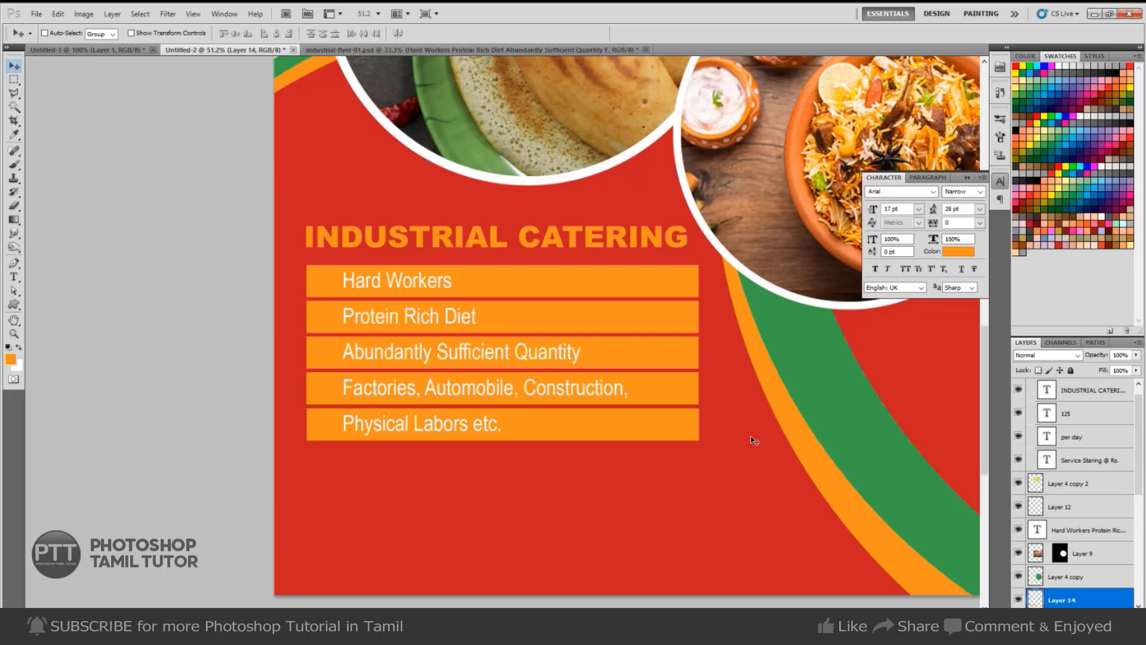
pyautogui.hotkey('ctrl', 'e')
# Set the orange bars to 55% opacity and fade both ends with a large 1100/800 px eraser.
pyautogui.press('2')
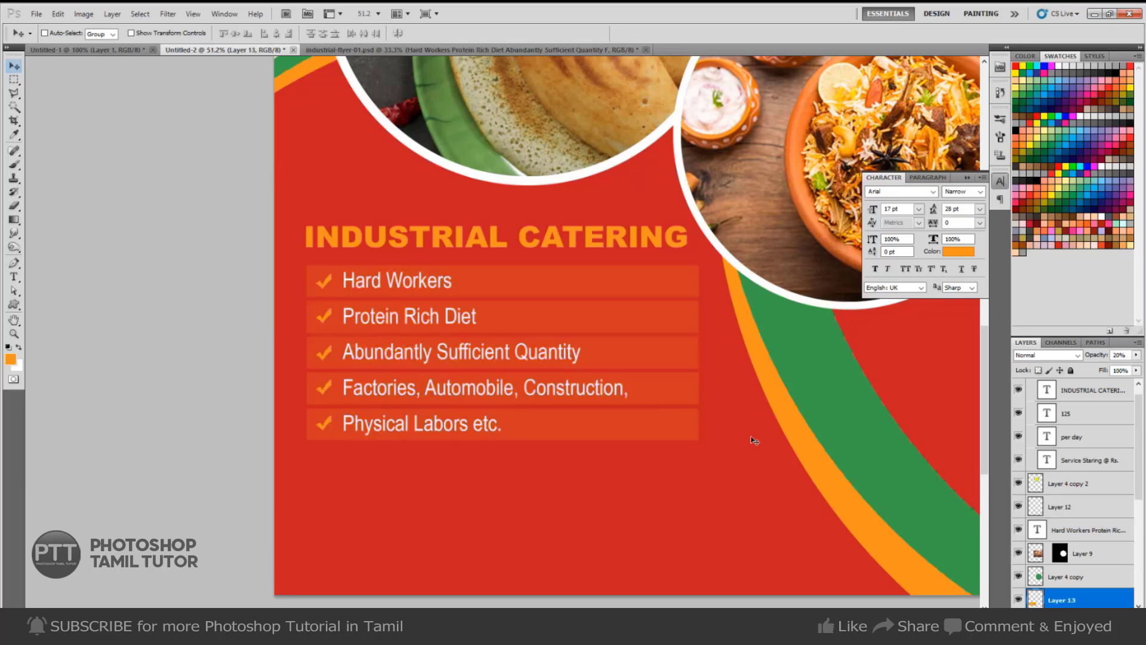
pyautogui.press('5')
pyautogui.press('5')
pyautogui.press('e')
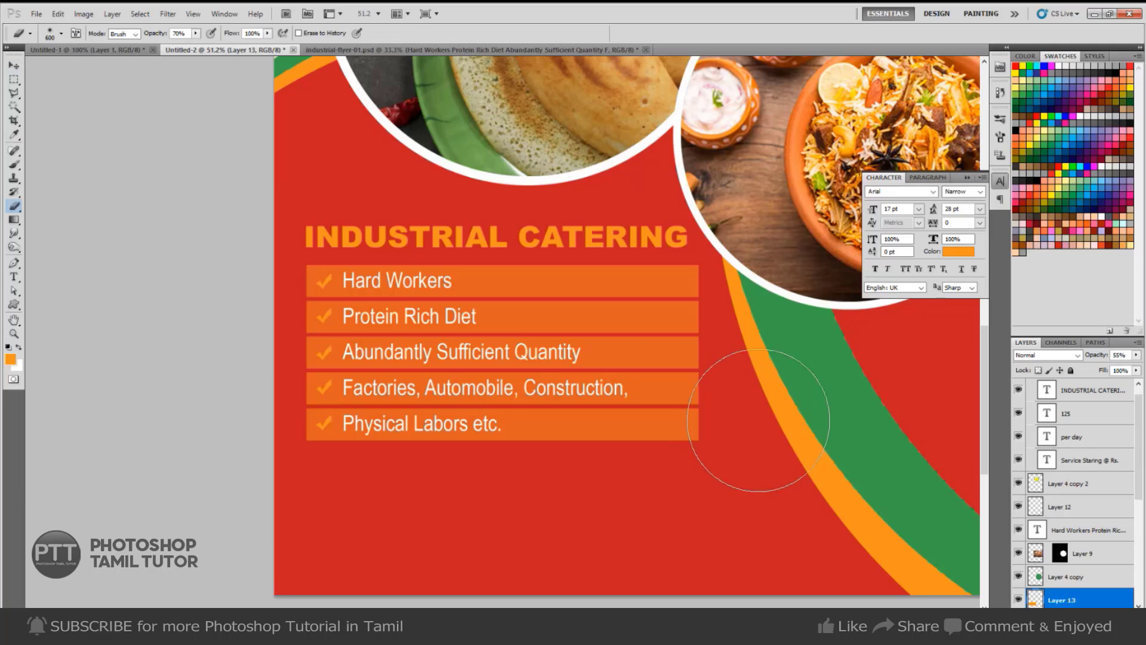
pyautogui.press(']')
pyautogui.press(']')
pyautogui.press(']')
pyautogui.press(']')
pyautogui.press(']')
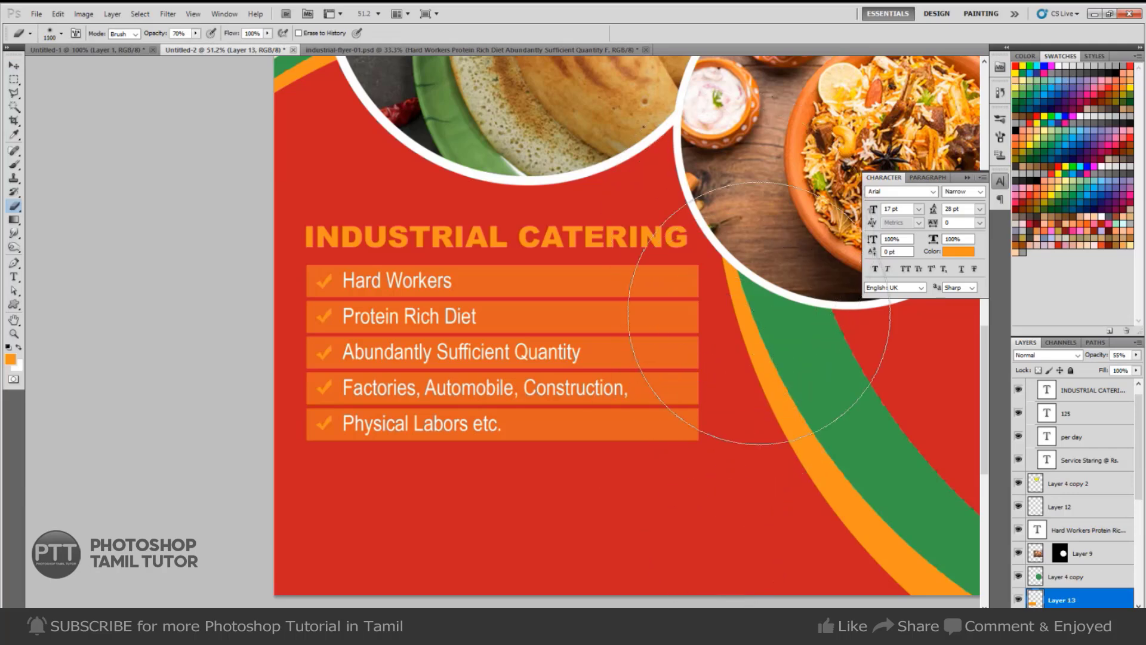
pyautogui.moveTo(761, 316)
pyautogui.mouseDown()
pyautogui.moveTo(847, 441)
pyautogui.moveTo(807, 279)
pyautogui.moveTo(841, 389)
pyautogui.moveTo(844, 441)
pyautogui.moveTo(808, 446)
pyautogui.moveTo(787, 490)
pyautogui.mouseUp()
pyautogui.press('[')
pyautogui.press('[')
pyautogui.press('[')
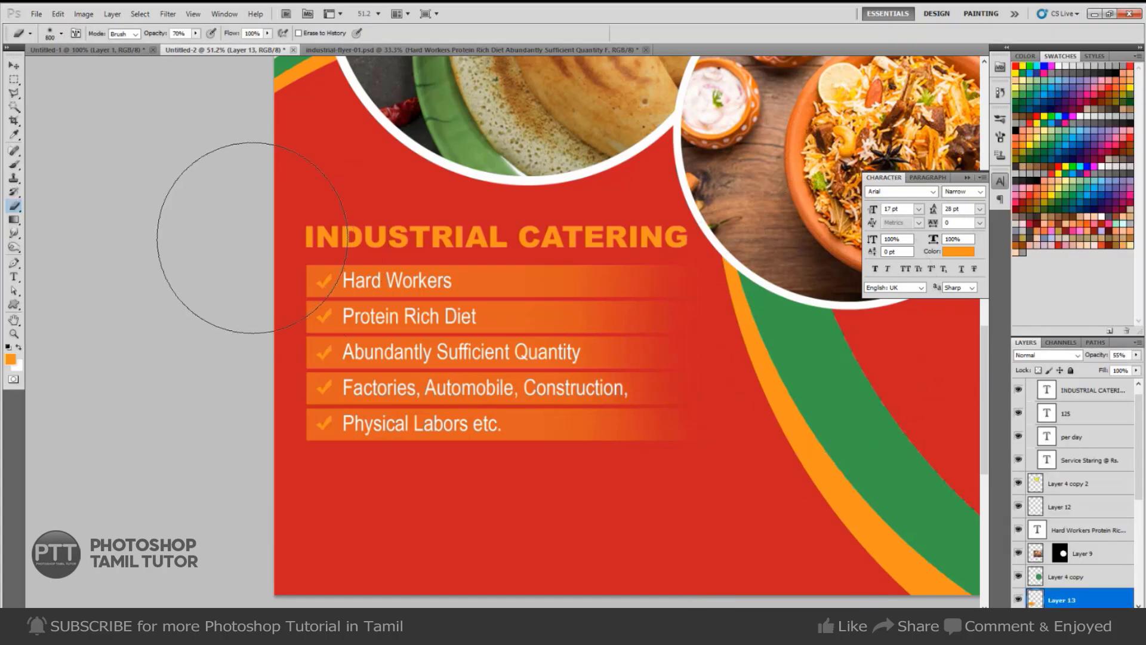
pyautogui.moveTo(234, 434); pyautogui.dragTo(200, 472)
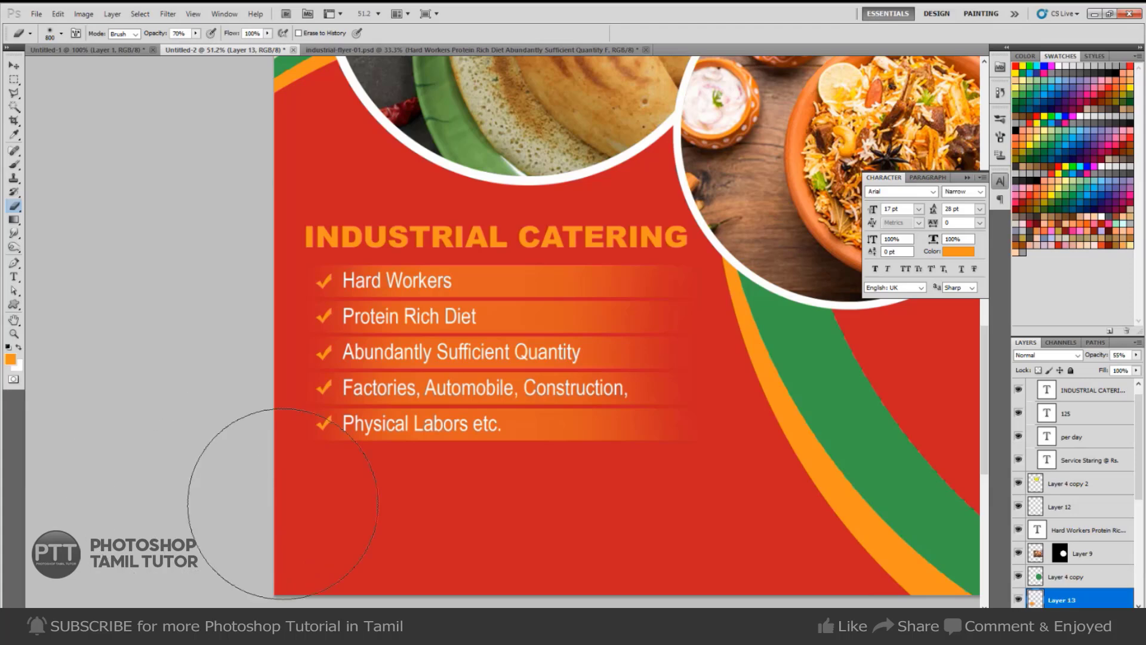
# Bring up Hue/Saturation (Ctrl+U) for the bullet bars layer.
pyautogui.moveTo(749, 455); pyautogui.dragTo(788, 453)
pyautogui.moveTo(773, 454); pyautogui.dragTo(749, 385)
pyautogui.press('v')
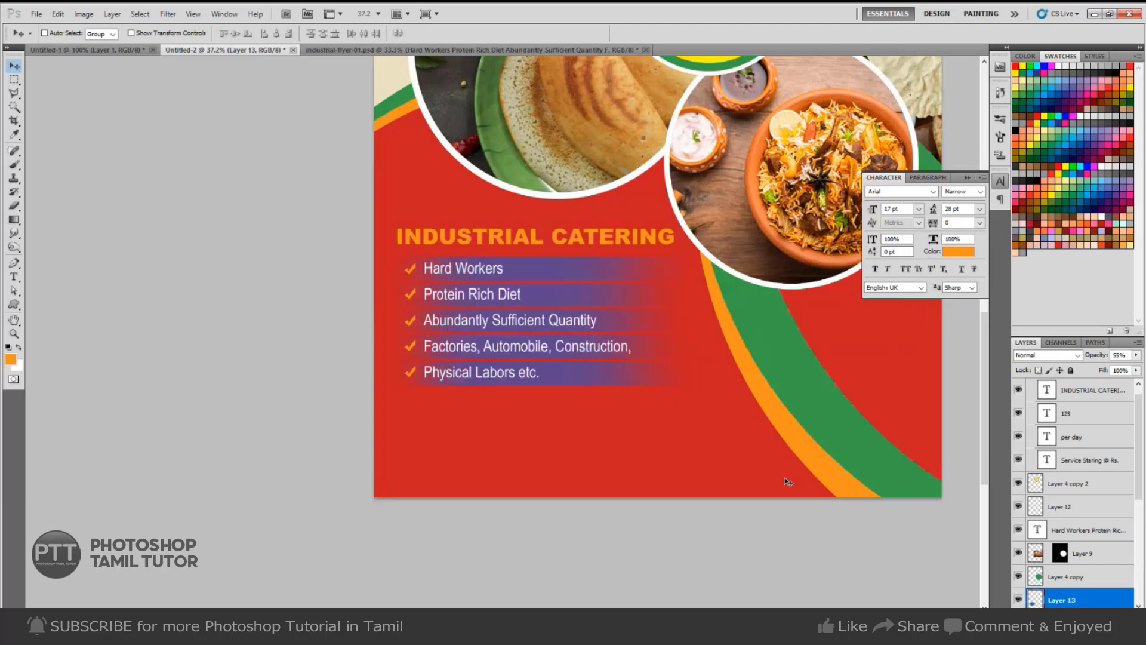
pyautogui.hotkey('ctrl', 'u')
# Recolour the bars a light orange in Hue/Saturation and lower the layer opacity to 26%.
pyautogui.moveTo(946, 158)
pyautogui.mouseDown()
pyautogui.moveTo(973, 158)
pyautogui.moveTo(979, 173)
pyautogui.moveTo(906, 174)
pyautogui.moveTo(940, 178)
pyautogui.mouseUp()
pyautogui.moveTo(942, 231); pyautogui.dragTo(974, 233)
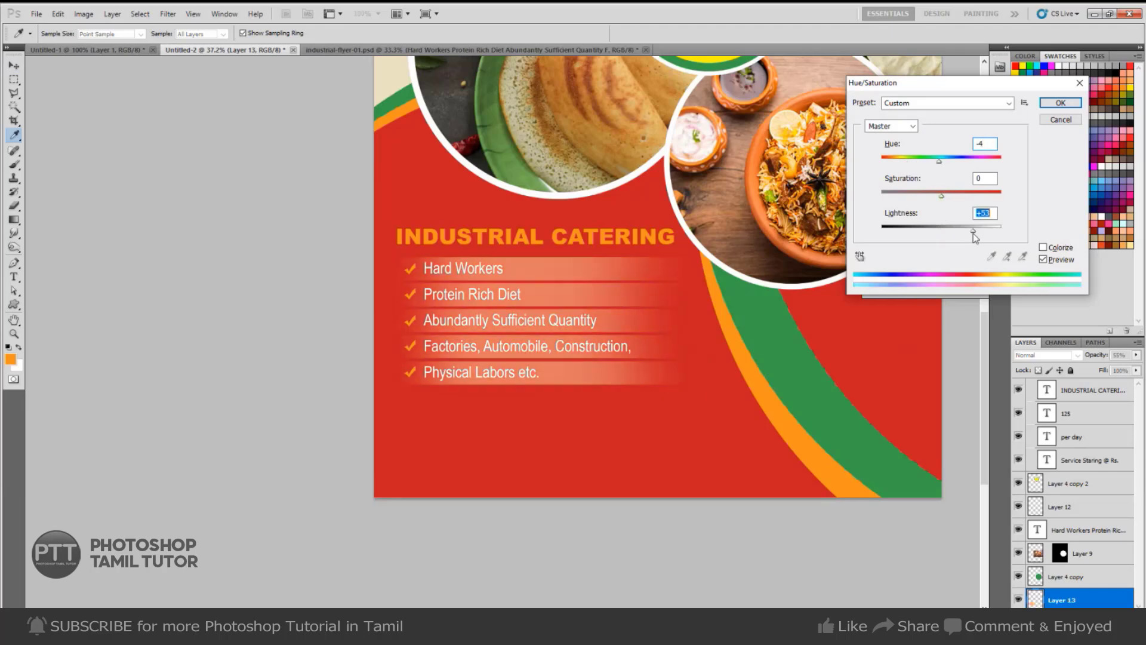
pyautogui.moveTo(939, 162); pyautogui.dragTo(960, 197)
pyautogui.click(1057, 106)
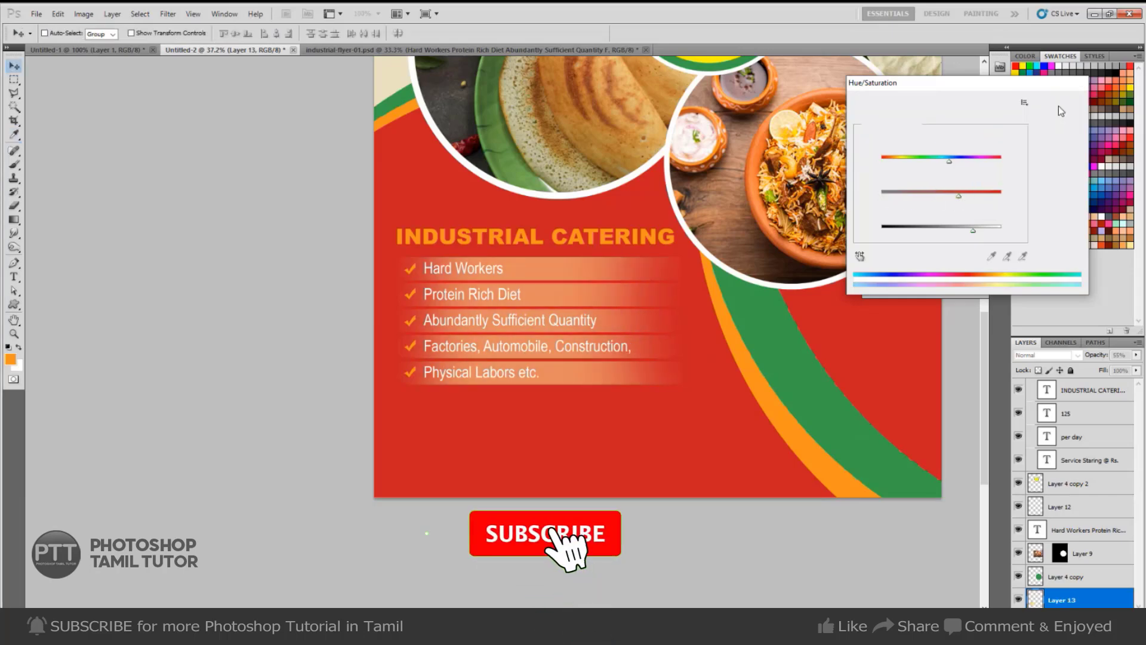
pyautogui.click(1136, 354)
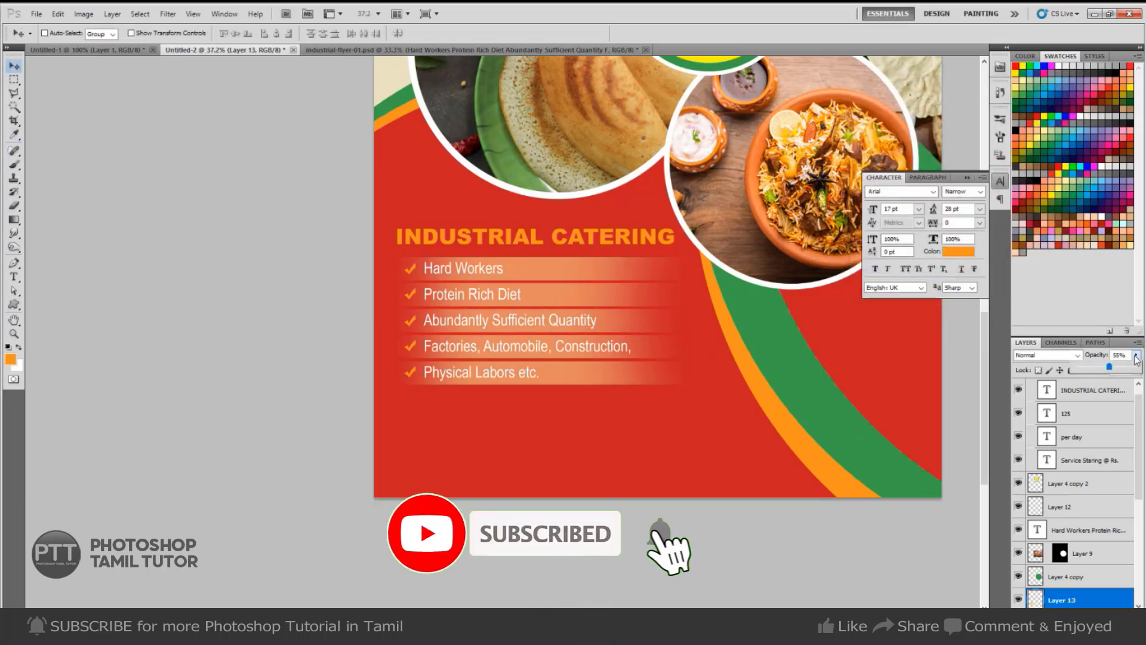
pyautogui.click(1090, 367)
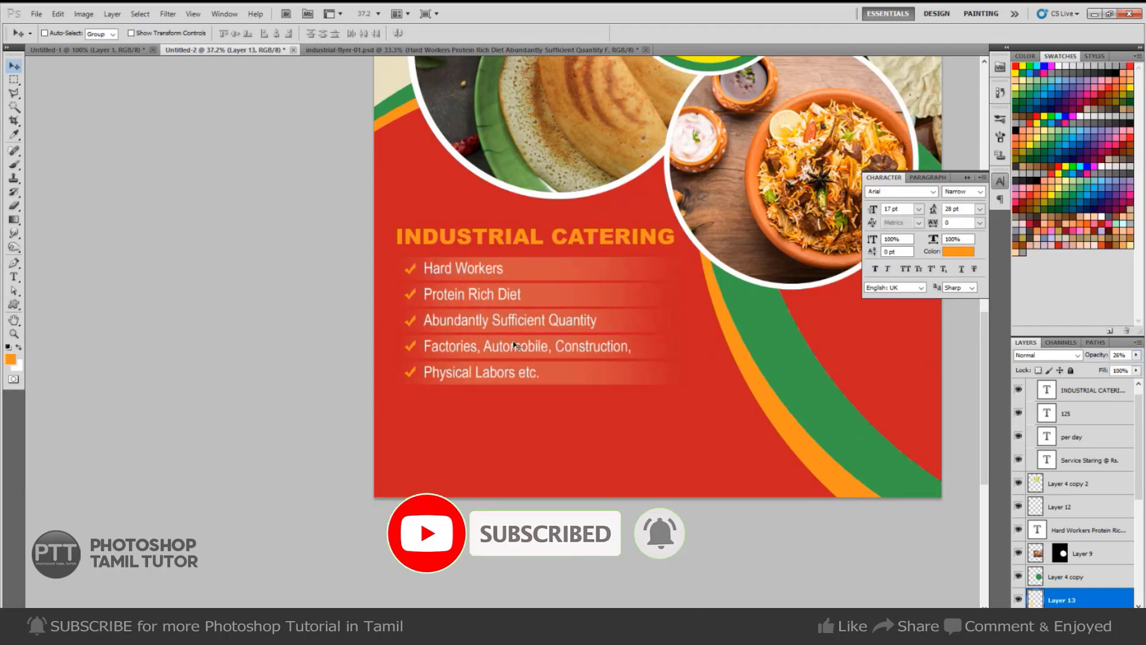
# Stretch the bars wider to the left and right with Free Transform.
pyautogui.hotkey('ctrl', 't')
pyautogui.moveTo(397, 321); pyautogui.dragTo(351, 321)
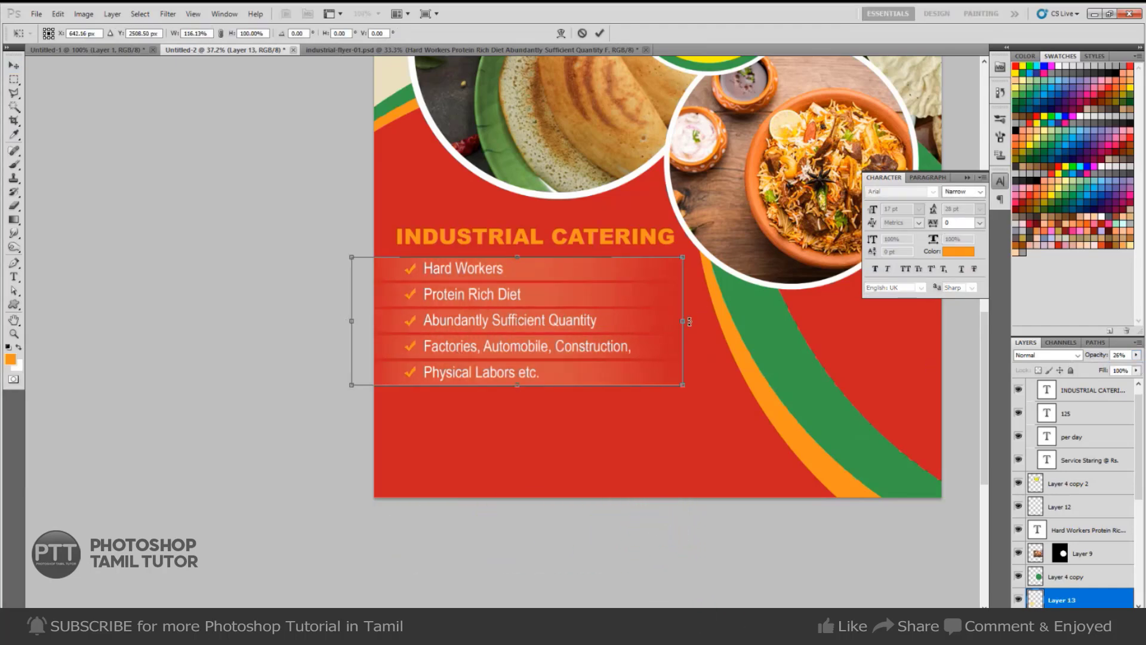
pyautogui.moveTo(683, 320); pyautogui.dragTo(738, 320)
pyautogui.press('Return')
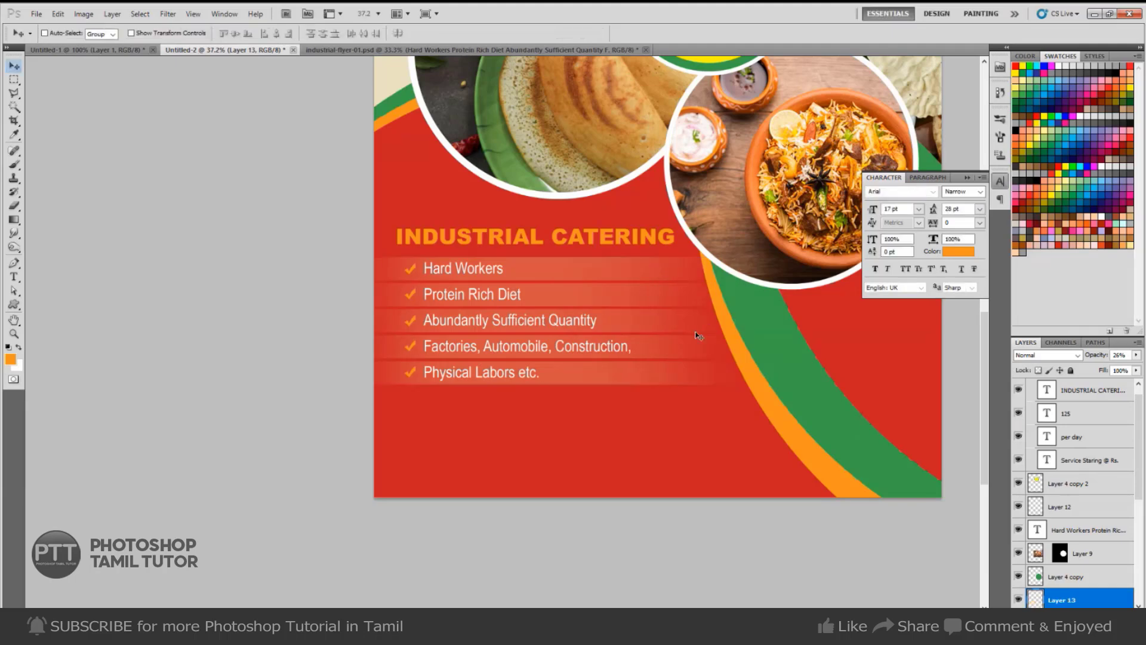
pyautogui.moveTo(650, 376); pyautogui.dragTo(619, 360)
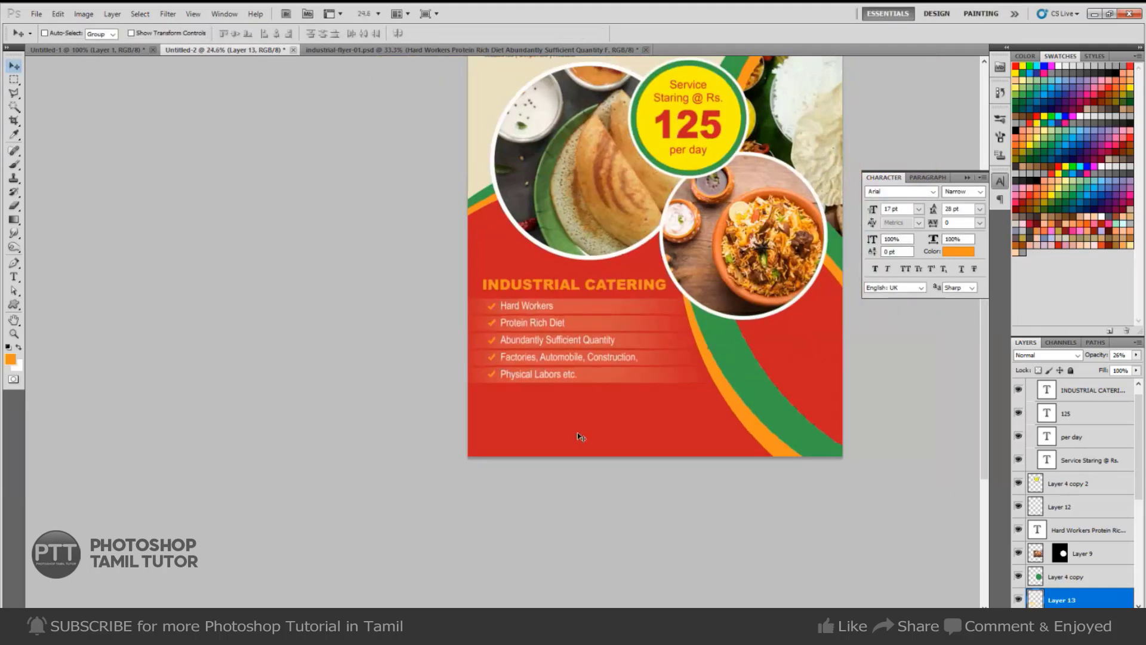
# Copy the address text from the Sun Catering flyer document.
pyautogui.press('t')
pyautogui.hotkey('ctrl', 'Tab')
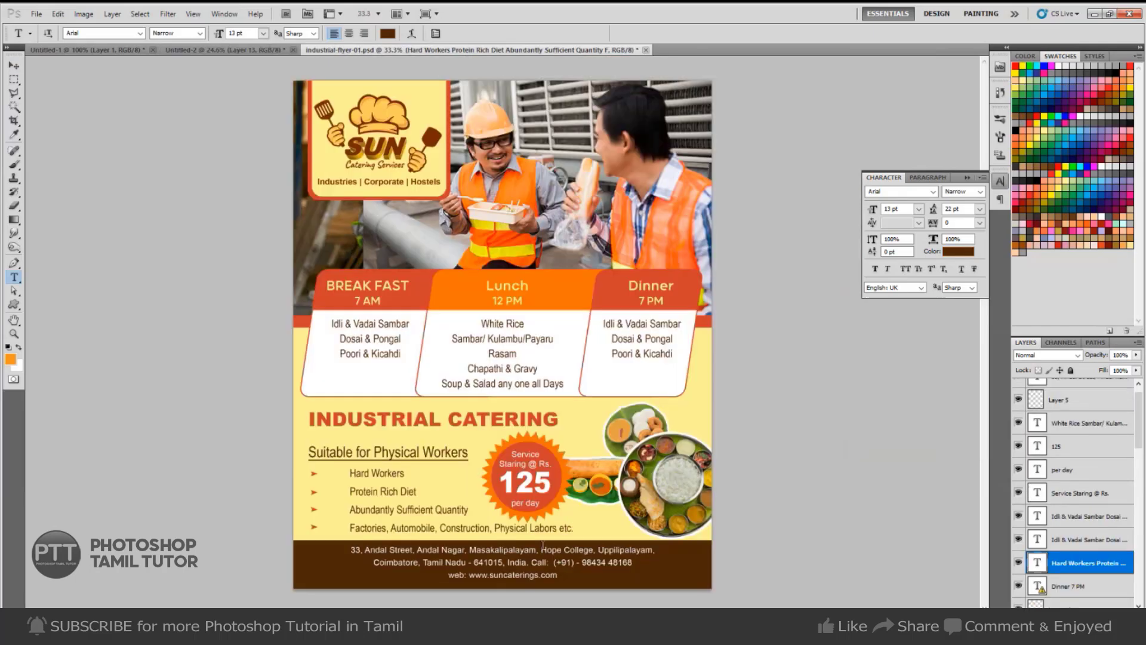
pyautogui.click(468, 550)
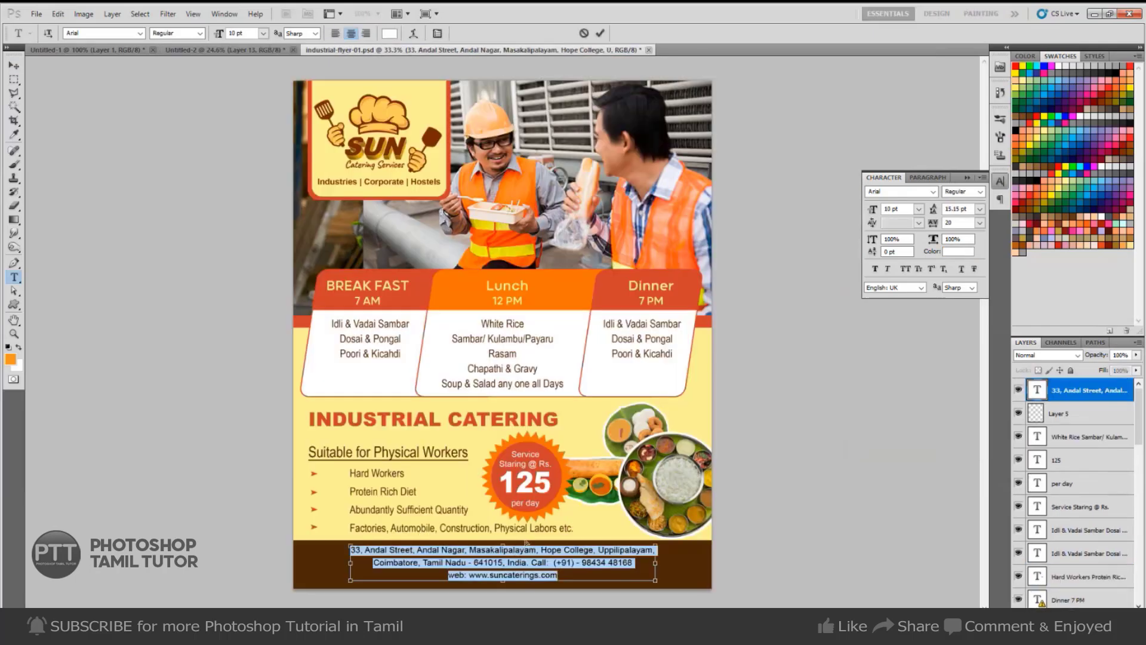
pyautogui.hotkey('ctrl', 'Tab')
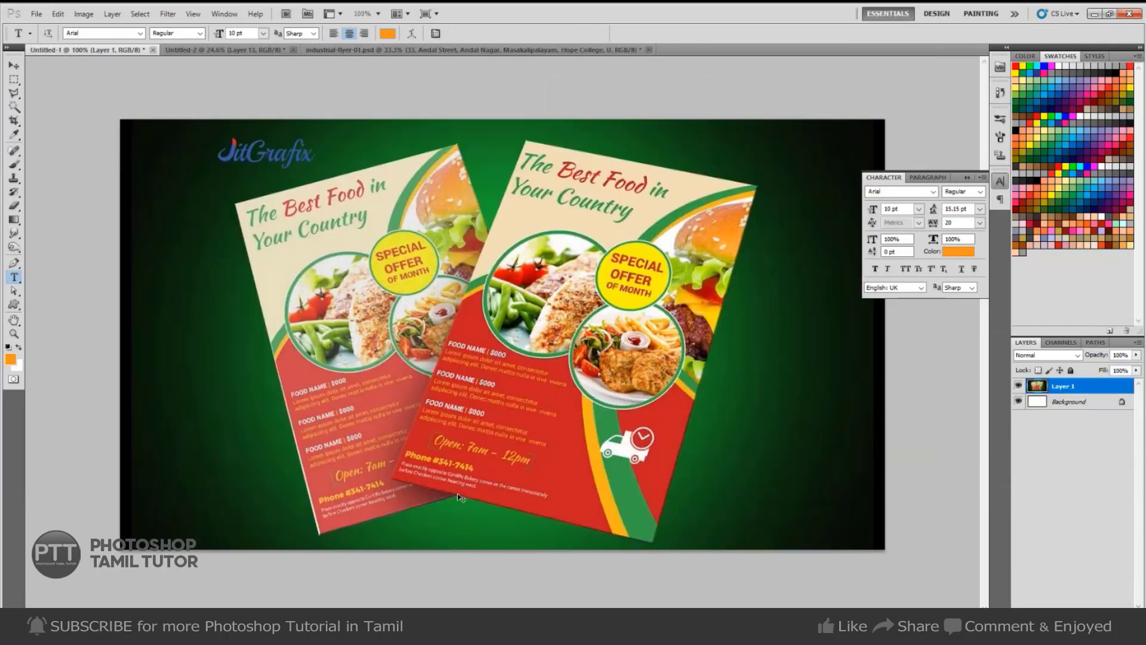
pyautogui.hotkey('ctrl', 'Tab')
# Paste the address as left-aligned text below the bullet list and shift it slightly down-left.
pyautogui.click(493, 403)
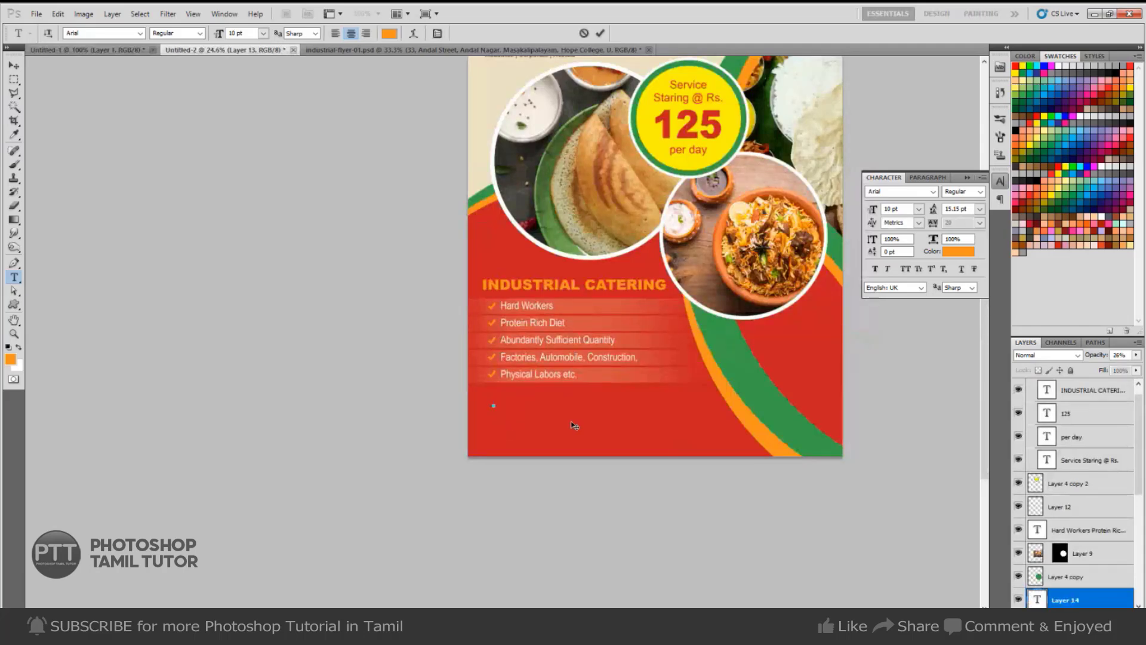
pyautogui.hotkey('ctrl', 'v')
pyautogui.hotkey('ctrl', 'a')
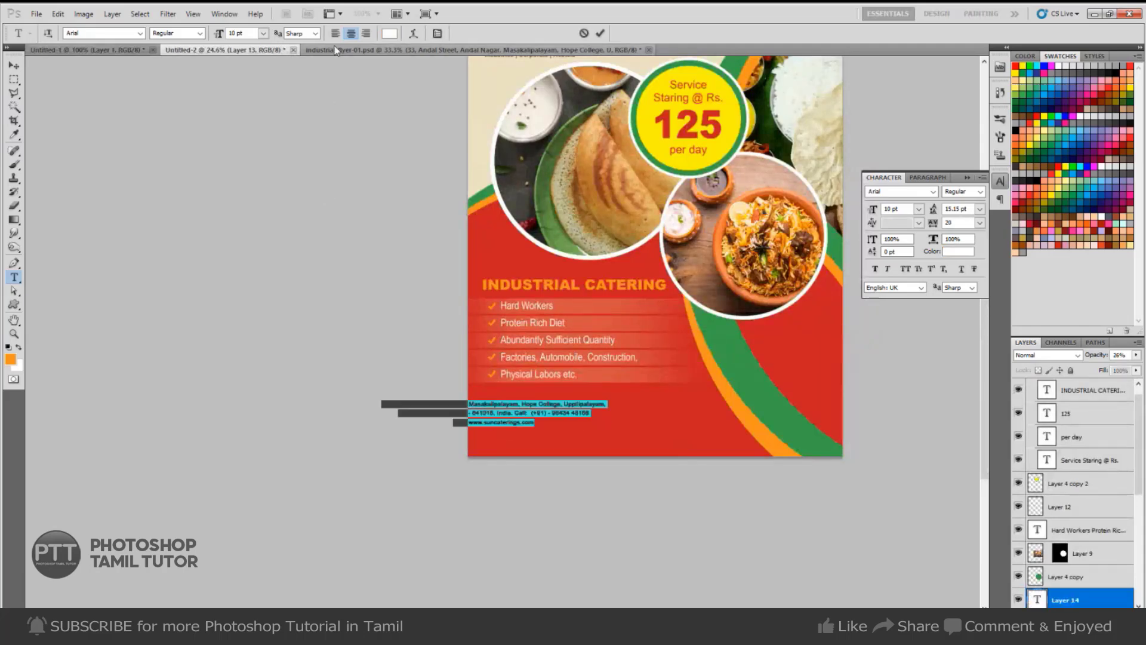
pyautogui.hotkey('ctrl', 'shift', 'l')
pyautogui.hotkey('ctrl', 'Return')
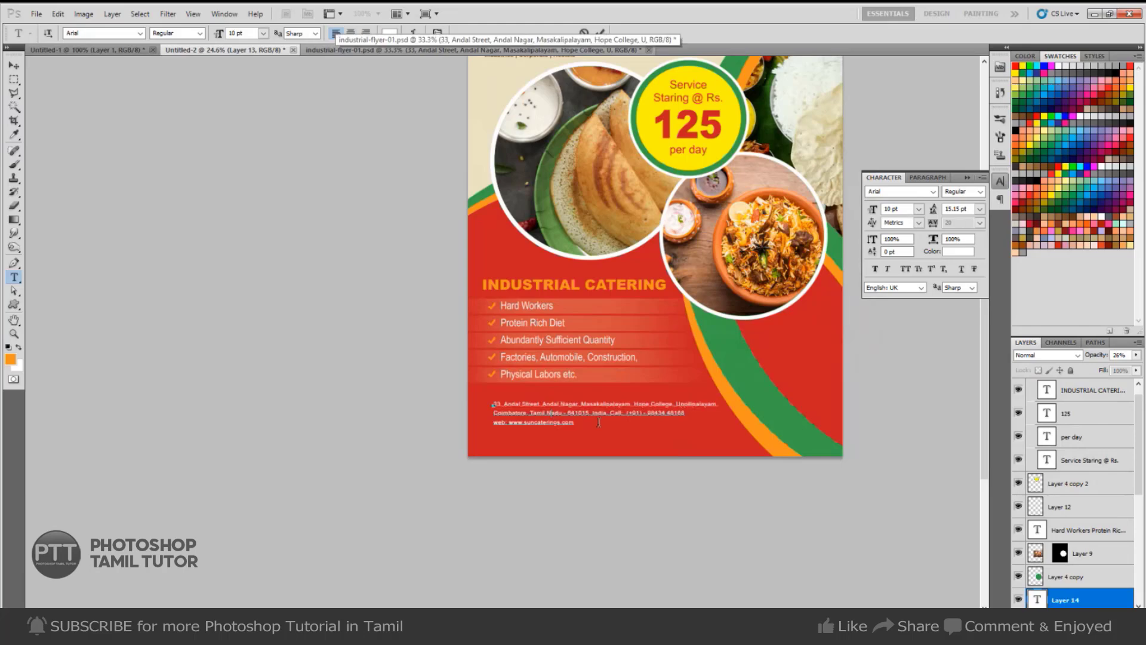
pyautogui.press('v')
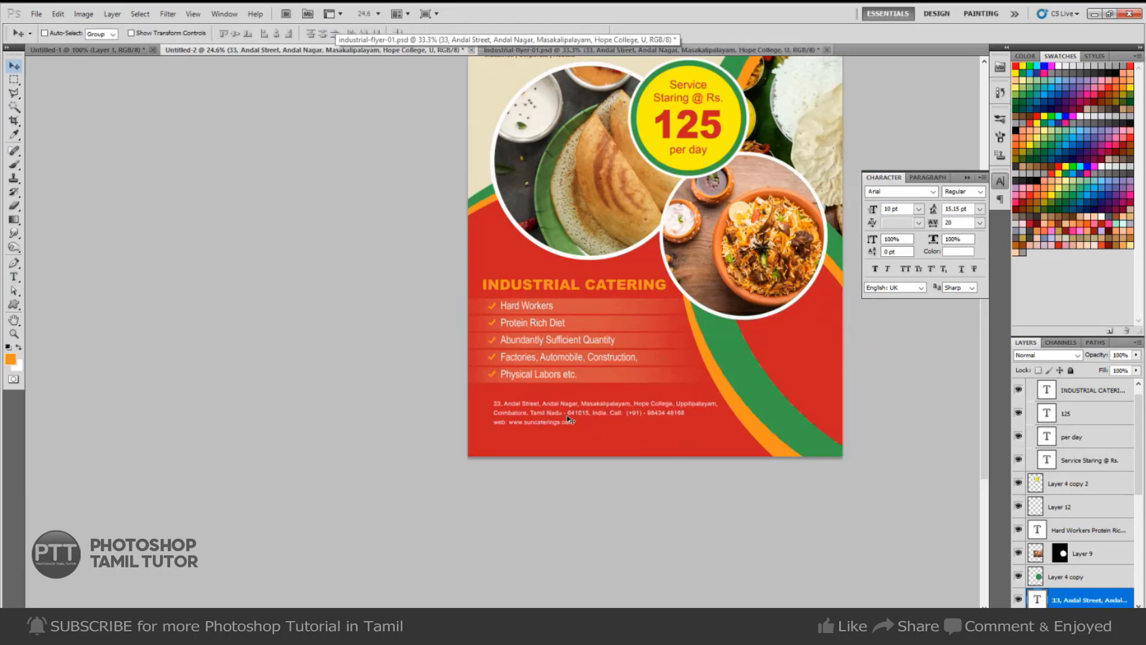
pyautogui.hotkey('ctrl', ';')
pyautogui.moveTo(570, 430); pyautogui.dragTo(560, 450)
# Add a 'Contact Details:' text line above the address.
pyautogui.keyDown('ctrl'); pyautogui.click(616, 441); pyautogui.keyUp('ctrl')
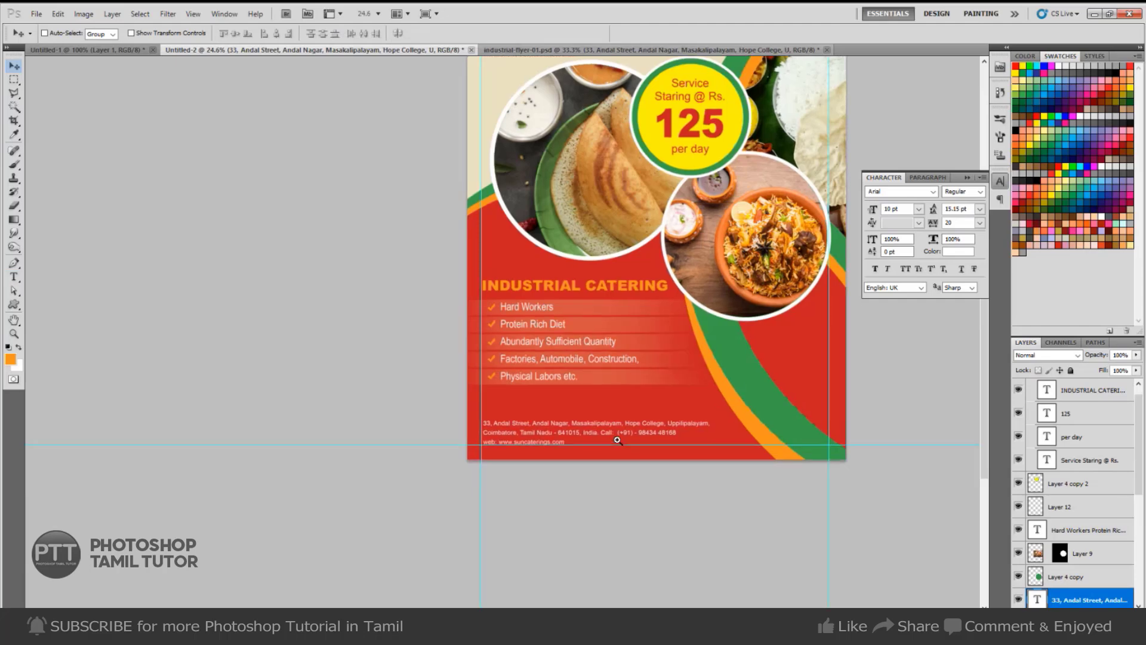
pyautogui.keyDown('ctrl'); pyautogui.click(605, 375); pyautogui.keyUp('ctrl')
pyautogui.moveTo(604, 375); pyautogui.dragTo(549, 300)
pyautogui.keyDown('ctrl'); pyautogui.click(425, 347); pyautogui.keyUp('ctrl')
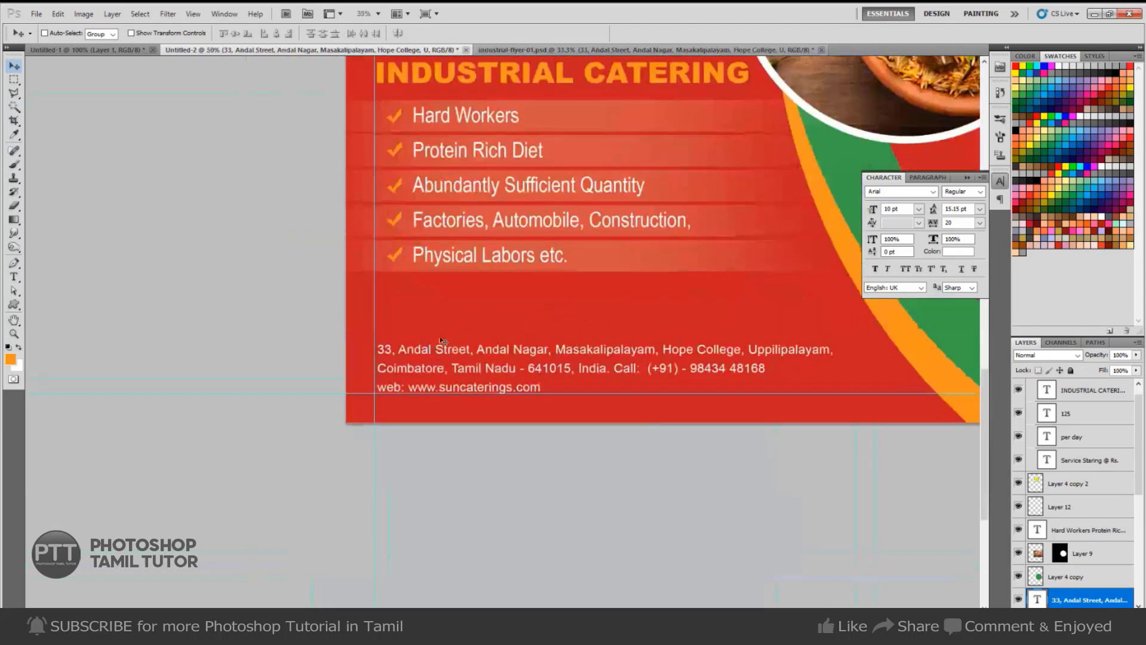
pyautogui.press('t')
pyautogui.click(434, 361)
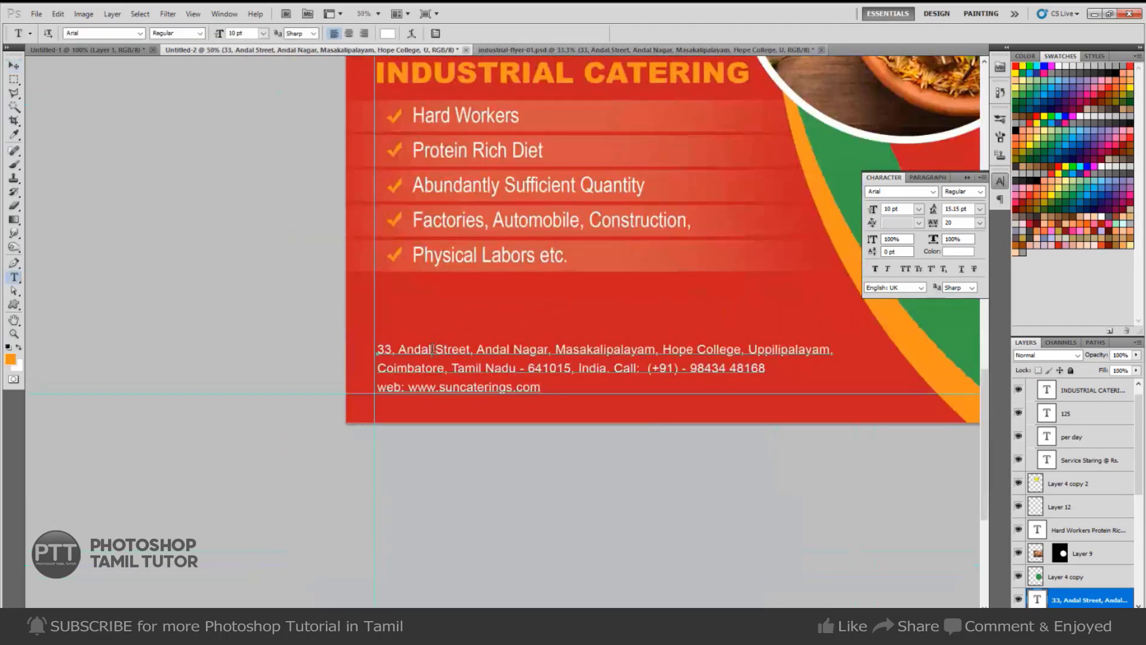
pyautogui.click(380, 322)
pyautogui.write('Conta')
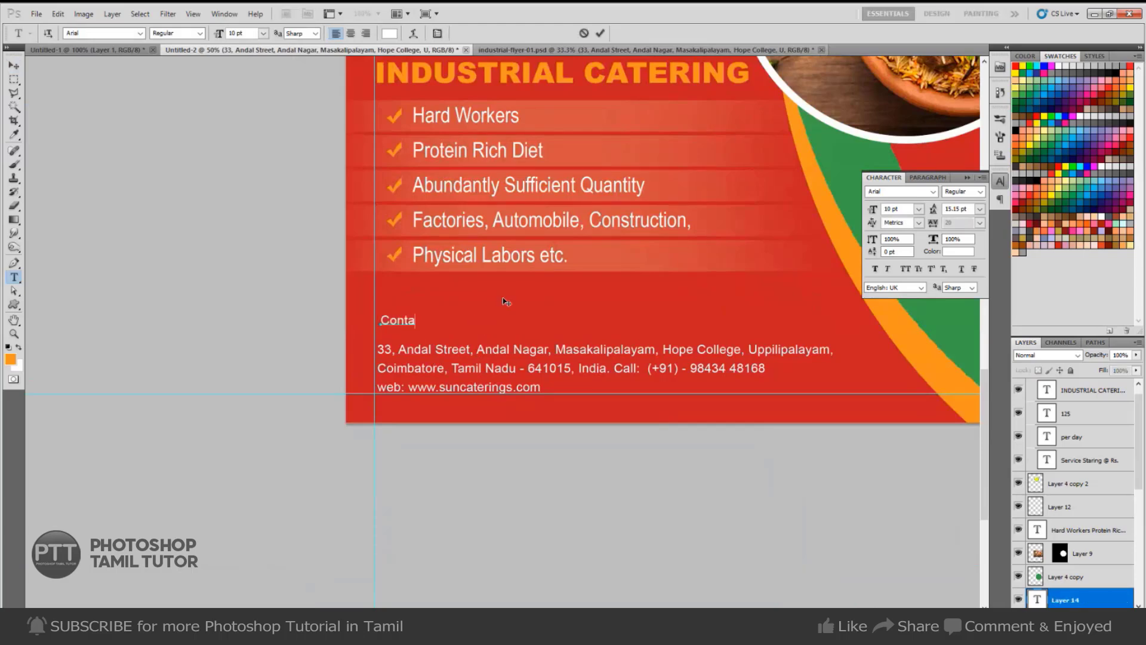
pyautogui.write('ct Details:')
# Make the Contact Details: heading 12 pt bold.
pyautogui.hotkey('ctrl', 'a')
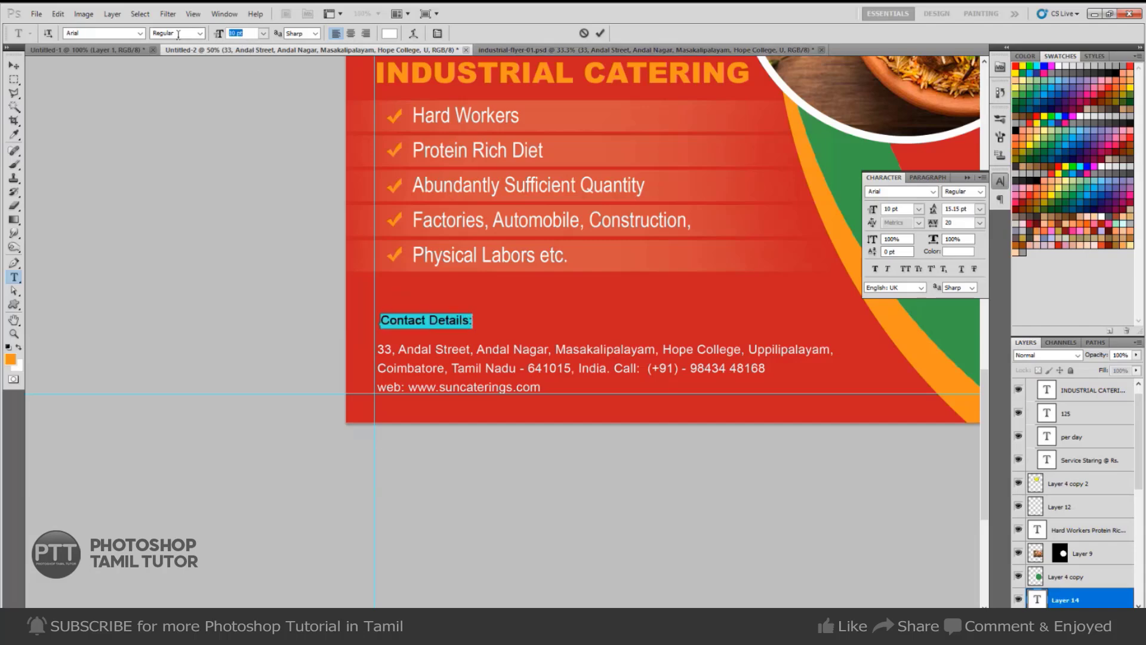
pyautogui.write('12')
pyautogui.press('Return')
pyautogui.hotkey('ctrl', 'Return')
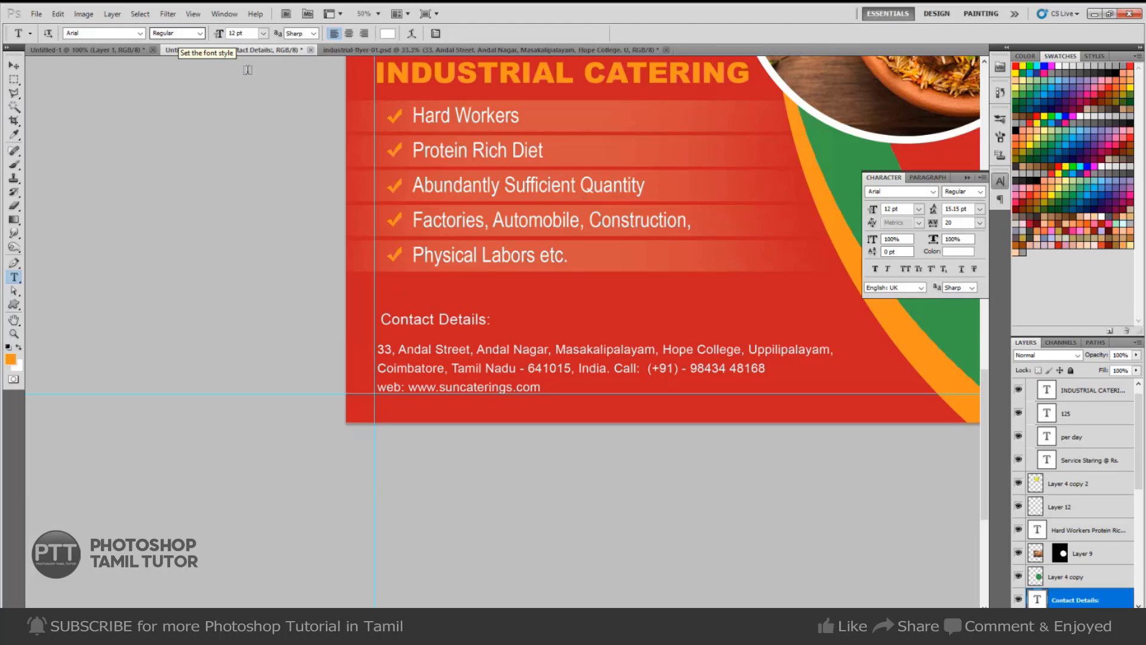
pyautogui.click(200, 33)
pyautogui.click(190, 111)
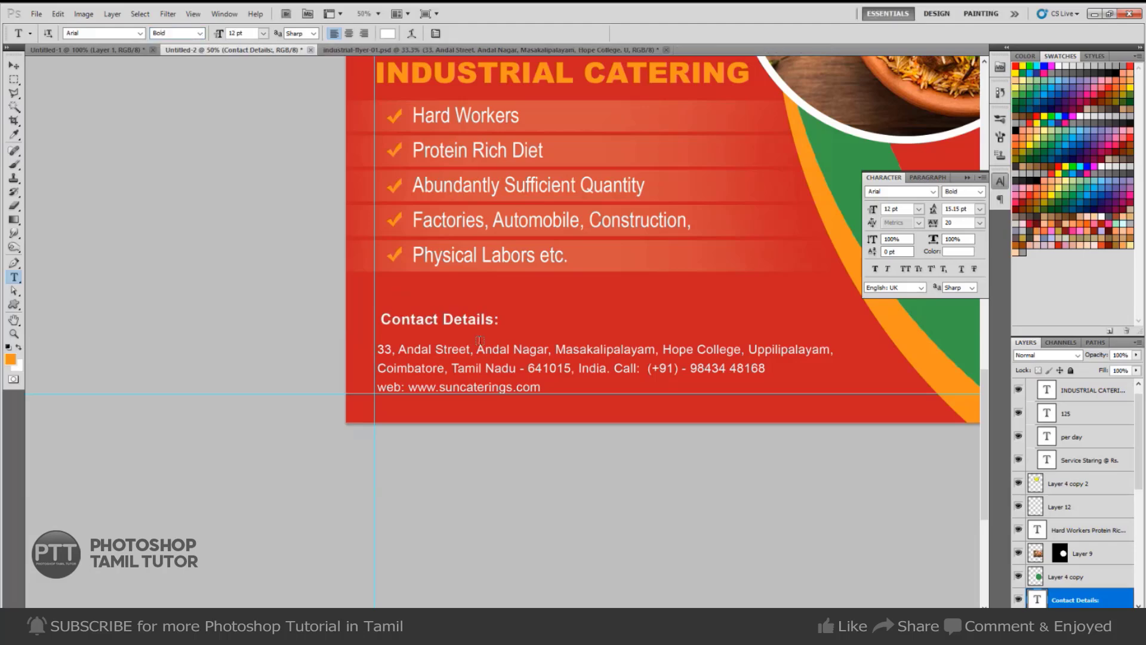
# Underline the heading and nudge it slightly left, down, then up into place.
pyautogui.click(478, 325)
pyautogui.hotkey('ctrl', 'a')
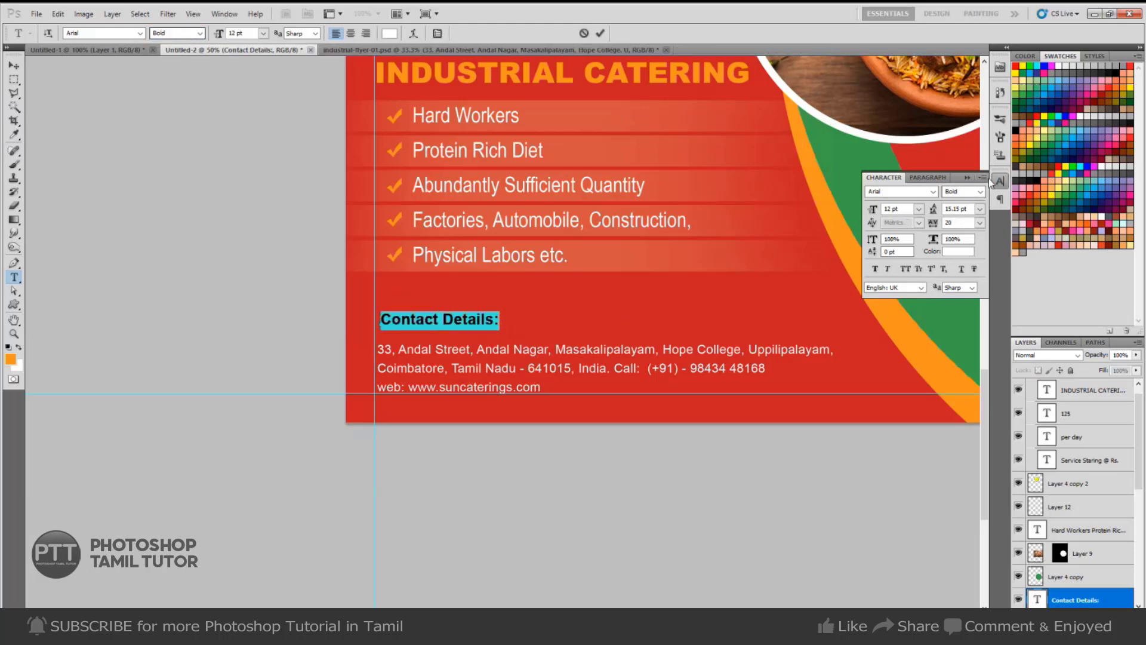
pyautogui.click(982, 177)
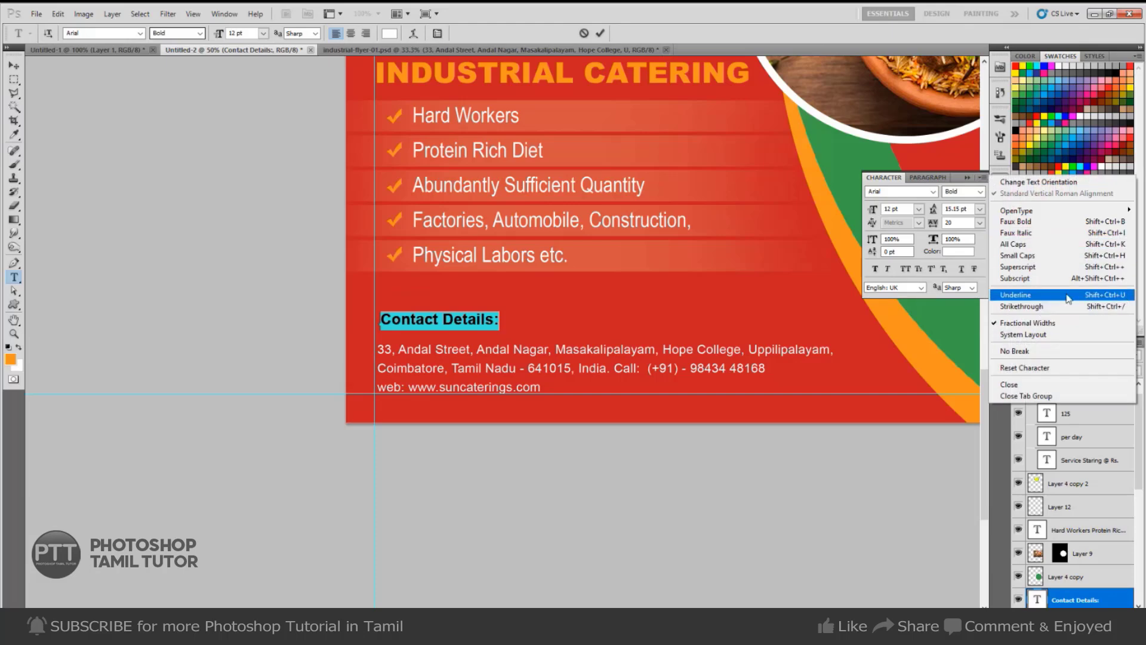
pyautogui.click(1019, 297)
pyautogui.hotkey('ctrl', 'Return')
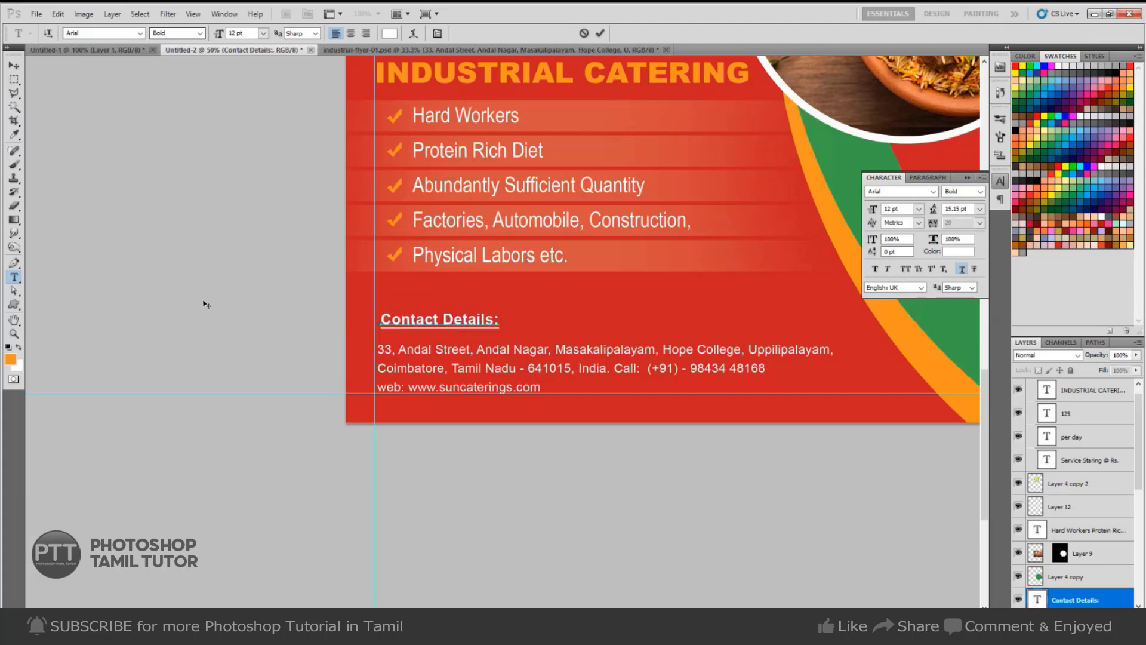
pyautogui.press('v')
pyautogui.moveTo(420, 333); pyautogui.dragTo(417, 336)
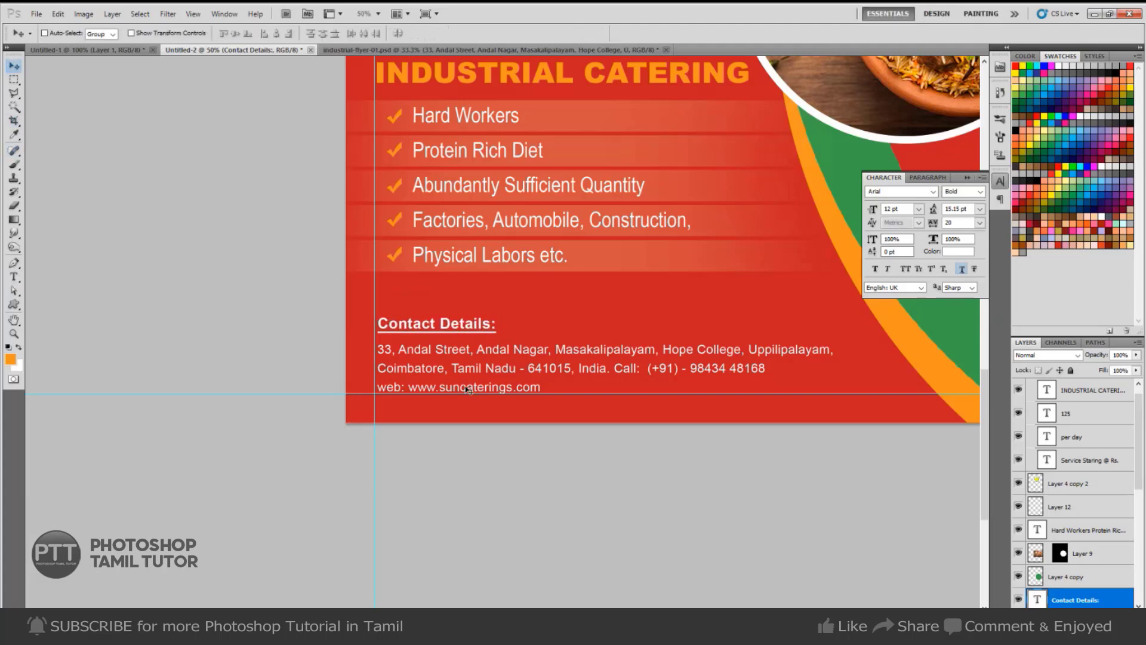
pyautogui.press('Up')
pyautogui.press('Up')
pyautogui.press('Up')
pyautogui.press('Up')
pyautogui.press('Up')
pyautogui.press('Up')
pyautogui.press('Up')
pyautogui.press('Up')
pyautogui.press('Up')
pyautogui.press('Up')
pyautogui.press('Up')
pyautogui.press('Up')
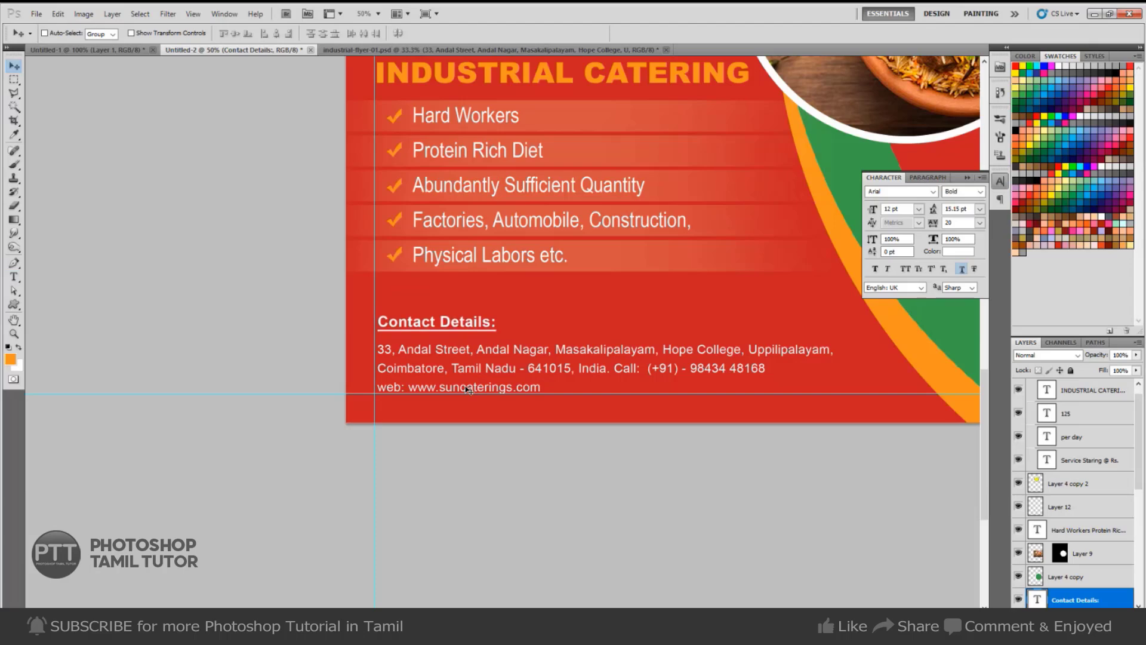
# Set the address text to 11 pt with 18 pt leading and nudge it up.
pyautogui.press('t')
pyautogui.click(469, 390)
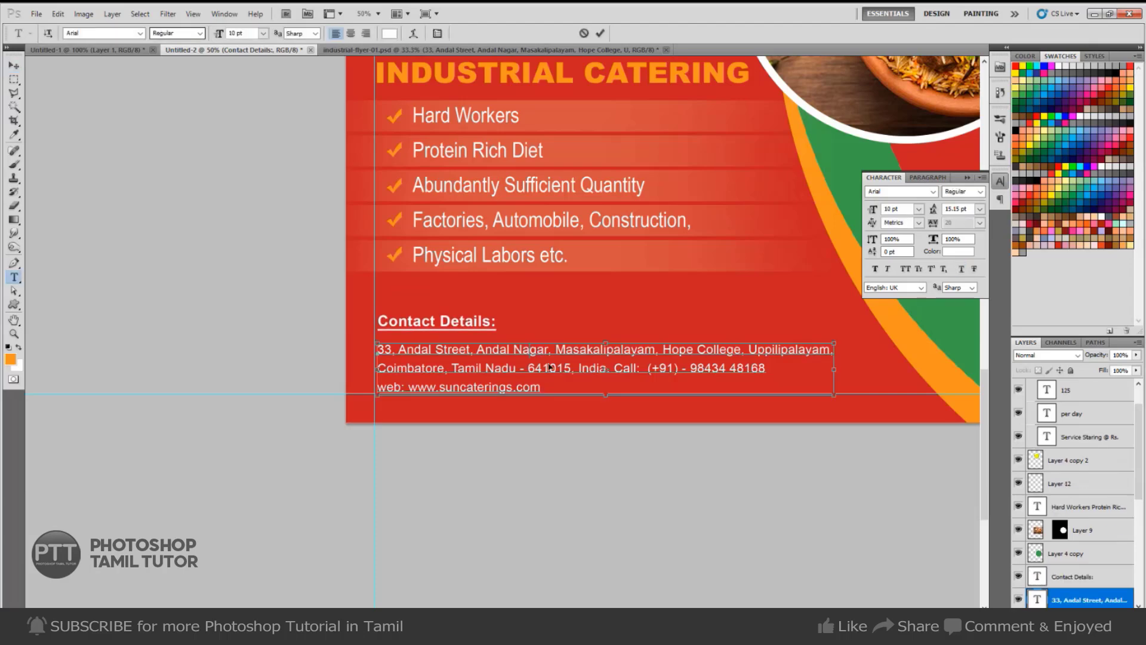
pyautogui.hotkey('ctrl', 'a')
pyautogui.click(891, 209)
pyautogui.write('11')
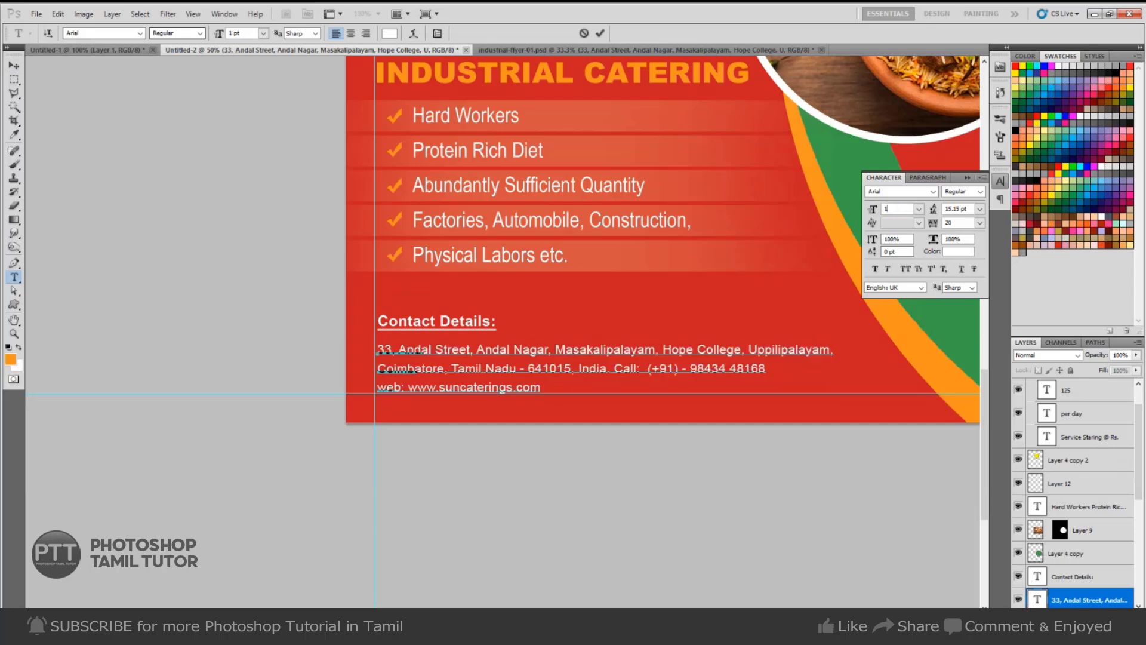
pyautogui.press('Return')
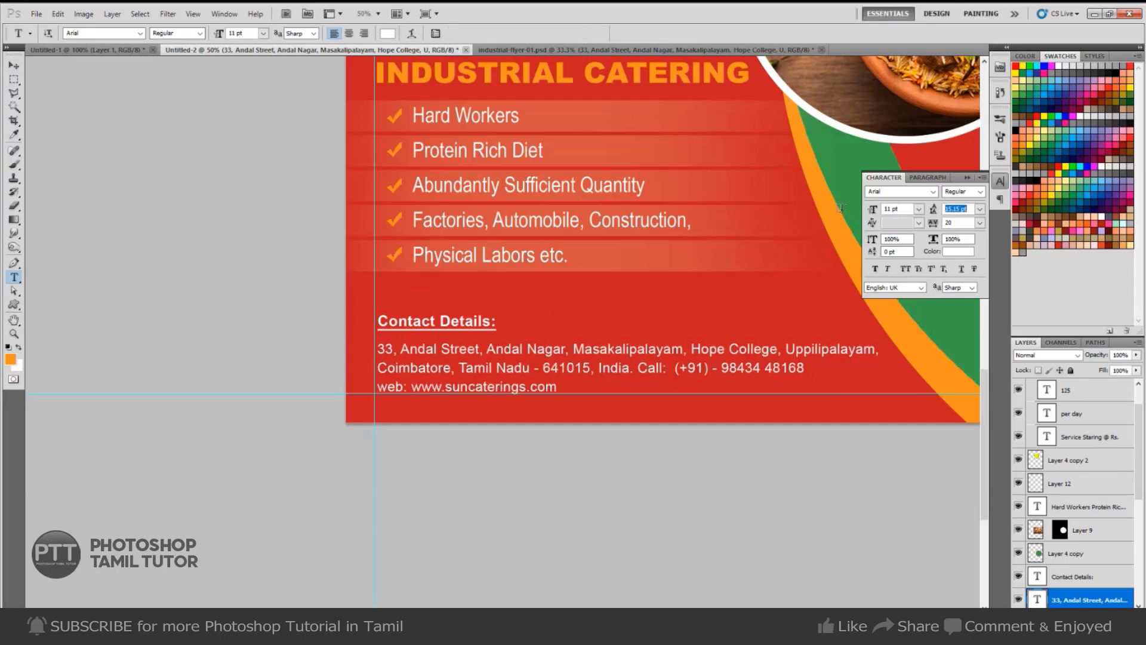
pyautogui.press('Return')
pyautogui.press('v')
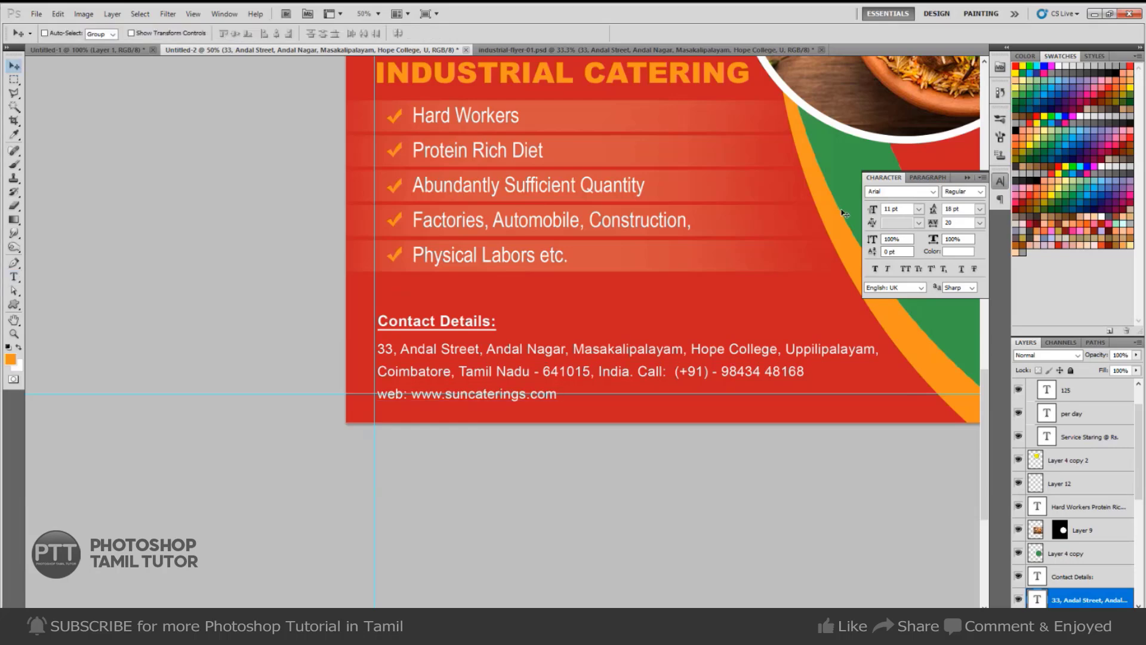
pyautogui.press('Up')
pyautogui.press('Up')
pyautogui.press('Up')
pyautogui.press('Up')
pyautogui.press('Up')
pyautogui.press('Up')
pyautogui.press('Up')
pyautogui.press('Up')
pyautogui.press('Up')
pyautogui.press('Up')
pyautogui.press('Up')
pyautogui.press('Up')
pyautogui.press('Up')
pyautogui.press('Up')
pyautogui.press('Up')
pyautogui.press('Up')
pyautogui.press('Up')
pyautogui.press('Up')
pyautogui.press('Up')
pyautogui.press('Up')
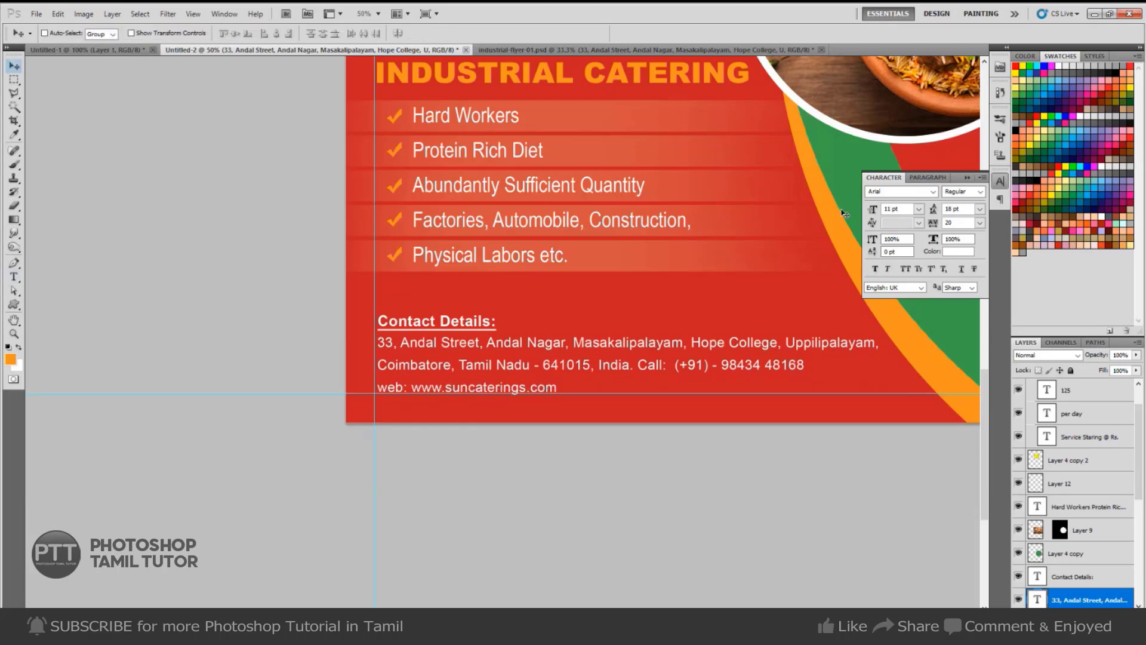
# Select the Contact Details layer, nudge it upward, and zoom out to the whole flyer.
pyautogui.rightClick(478, 319)
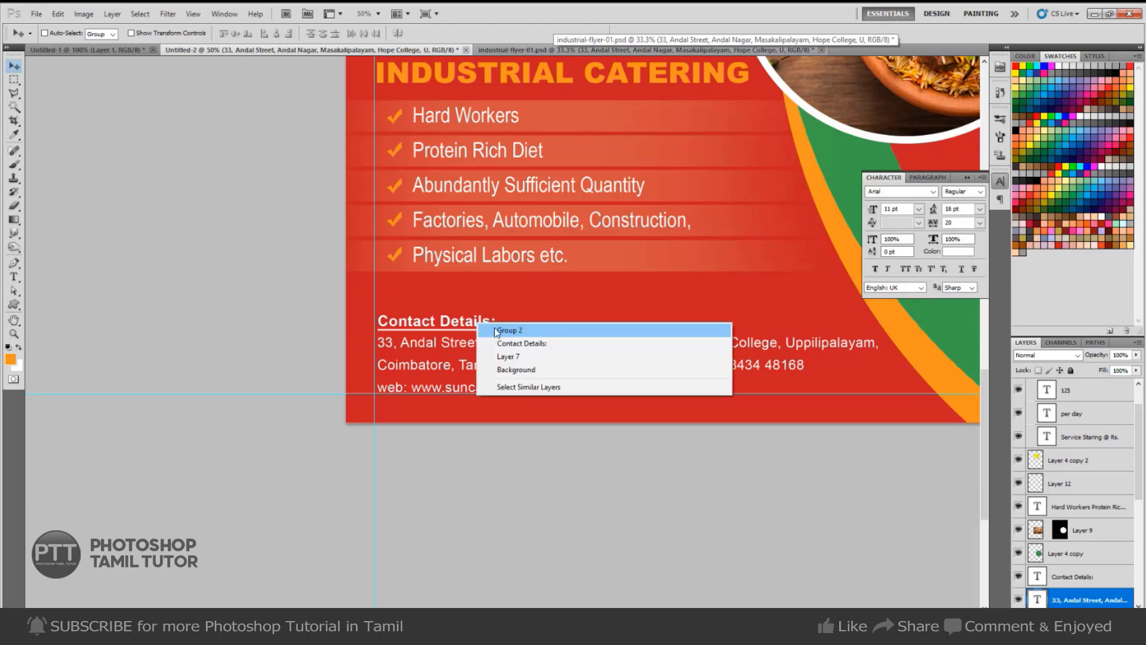
pyautogui.click(514, 345)
pyautogui.press('Up')
pyautogui.press('Up')
pyautogui.press('Up')
pyautogui.press('Up')
pyautogui.press('Up')
pyautogui.press('Up')
pyautogui.press('Up')
pyautogui.press('Up')
pyautogui.press('Up')
pyautogui.press('Up')
pyautogui.press('Up')
pyautogui.press('Up')
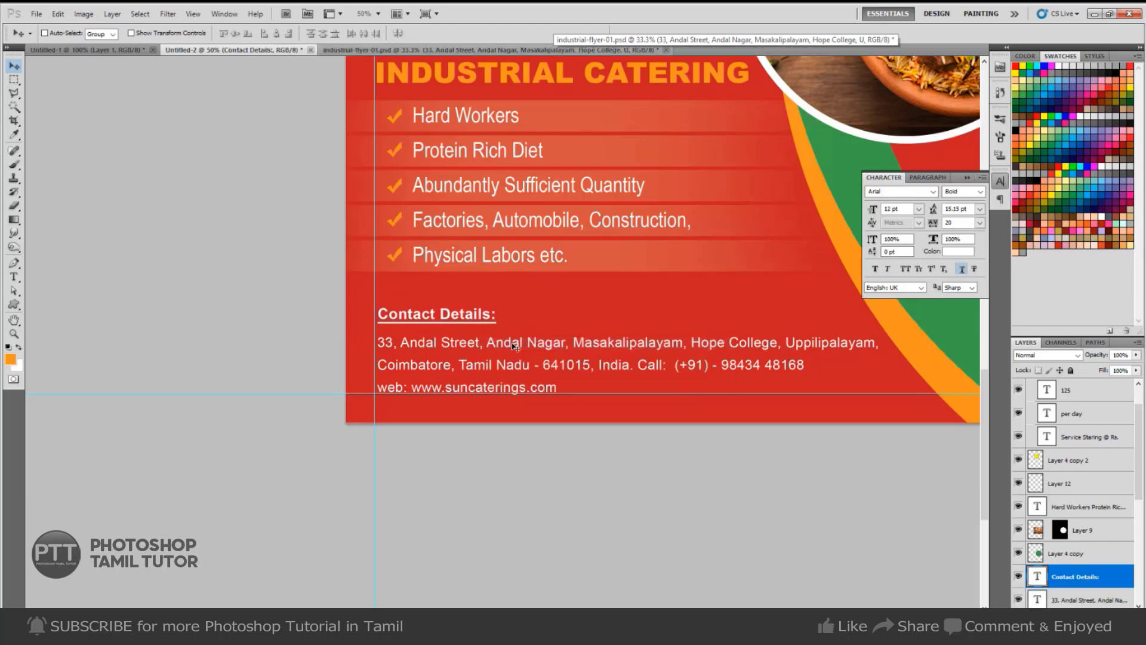
pyautogui.hotkey('ctrl', '-')
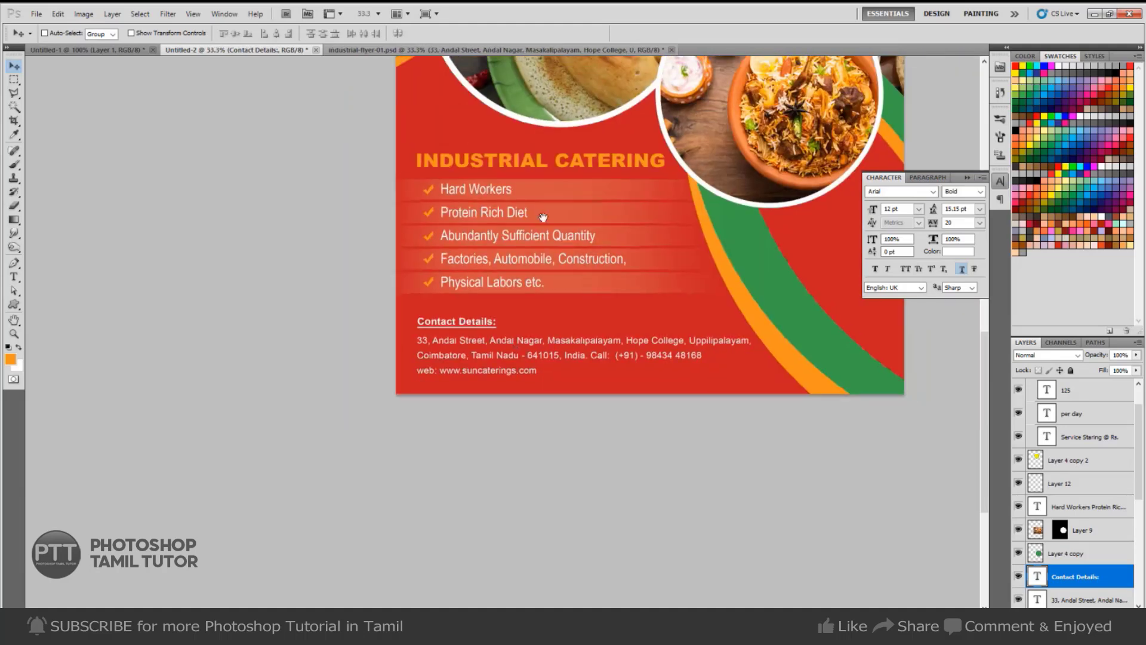
pyautogui.moveTo(543, 216); pyautogui.dragTo(397, 281)
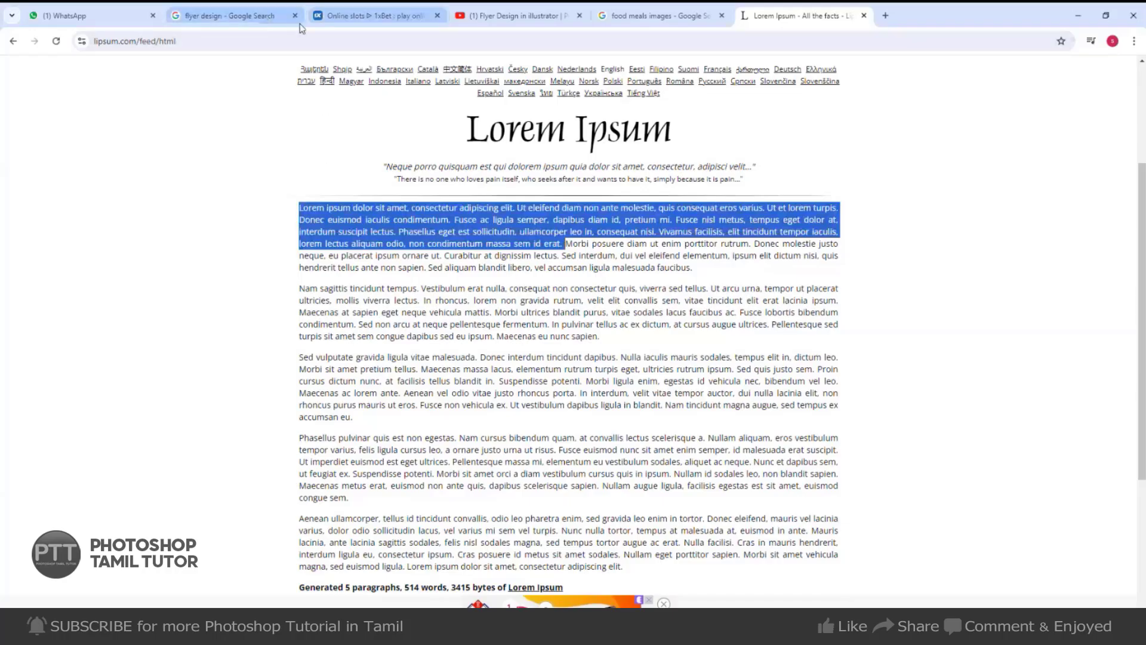
# Search Google Images for 'free delivery png'.
pyautogui.click(257, 23)
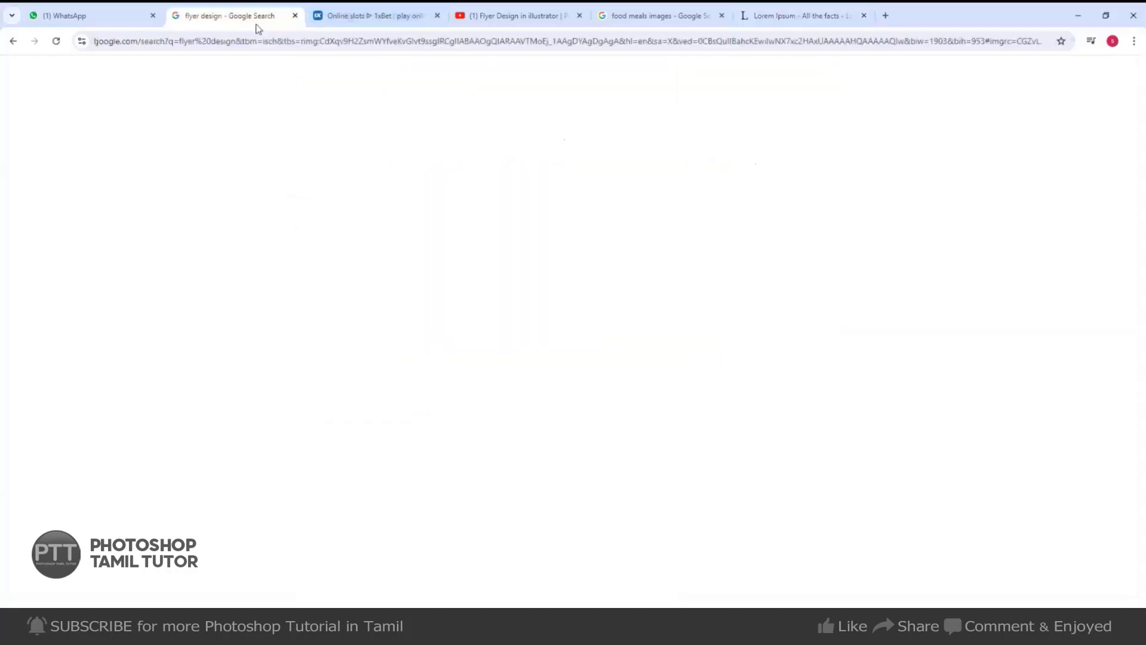
pyautogui.moveTo(220, 69); pyautogui.dragTo(2, 93)
pyautogui.write('f')
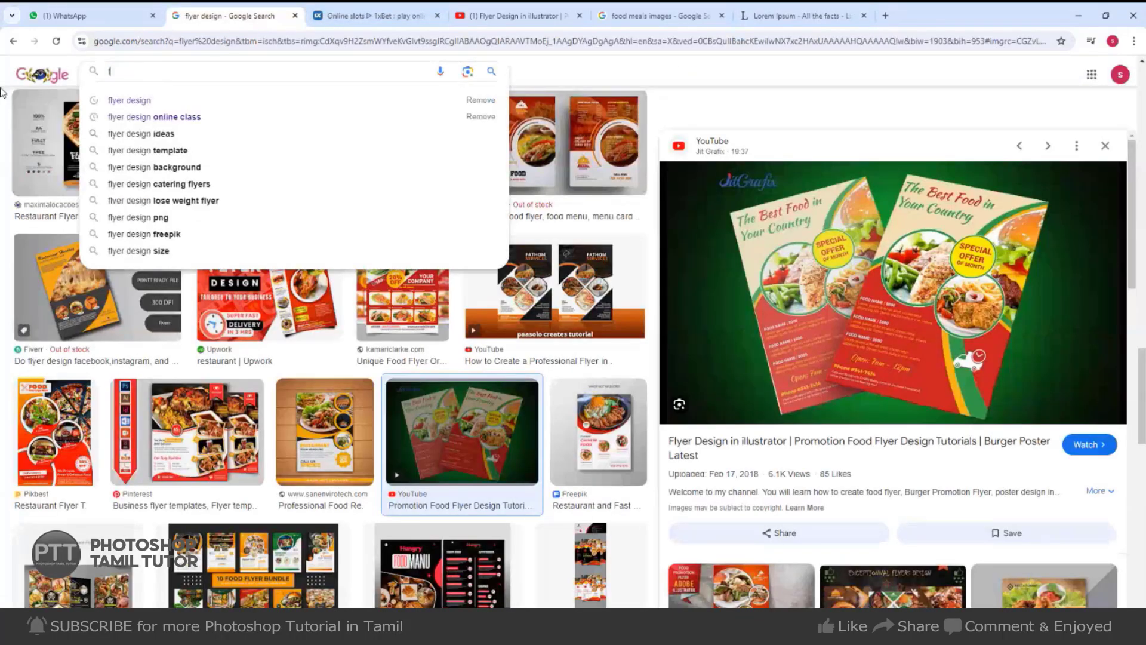
pyautogui.write('ree delivery')
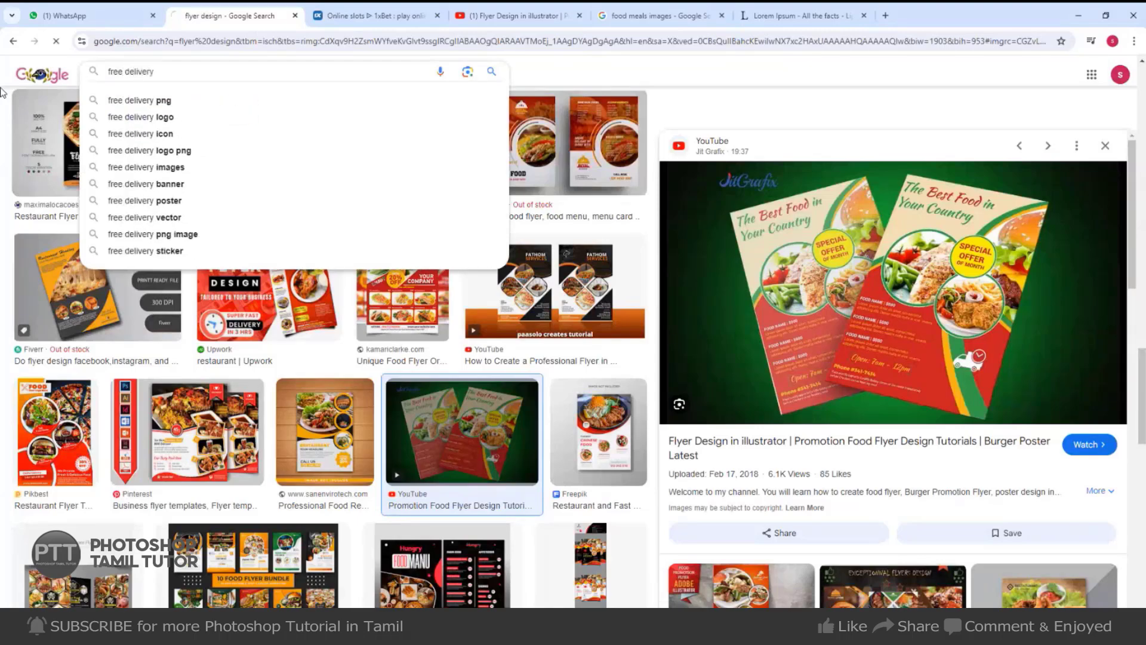
pyautogui.press('Return')
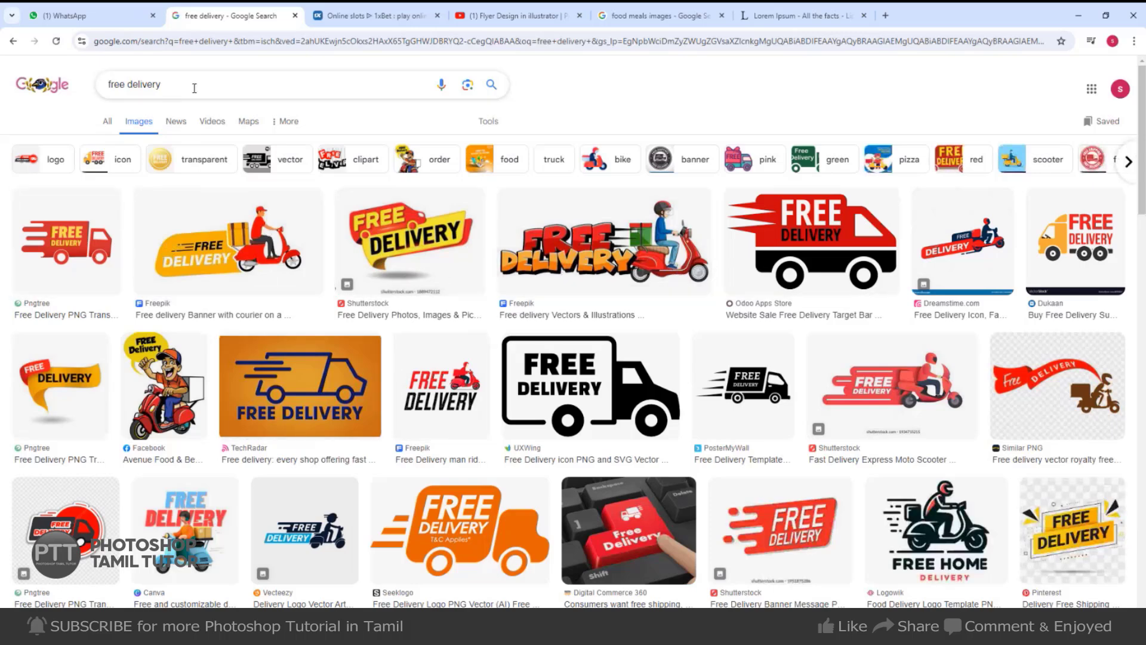
pyautogui.write('png')
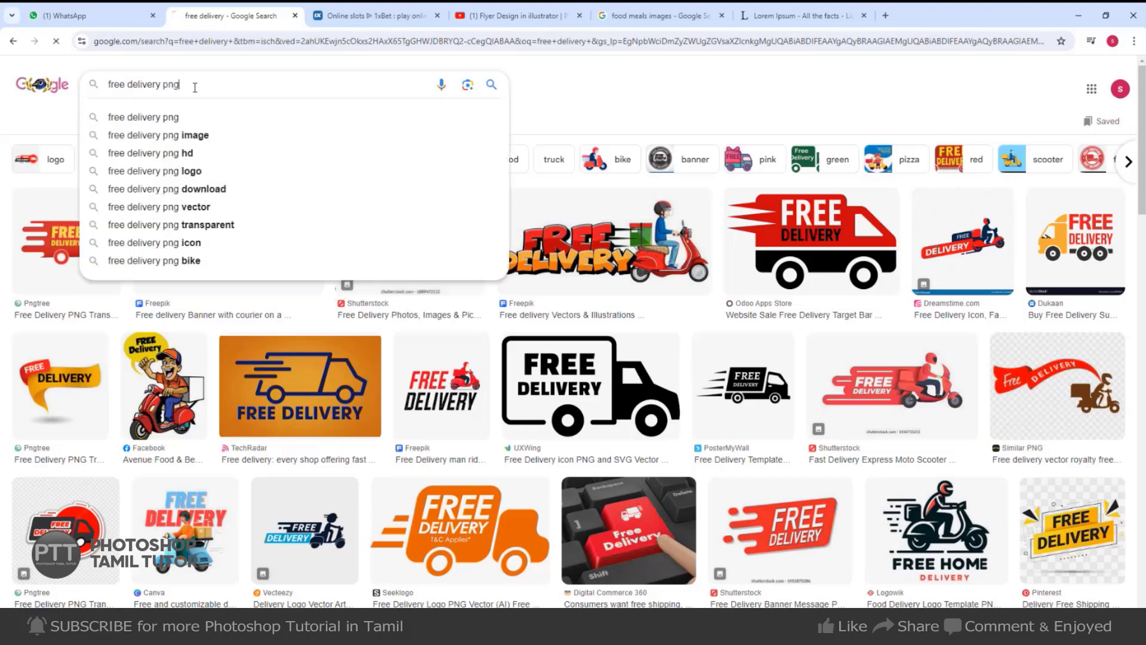
pyautogui.press('Return')
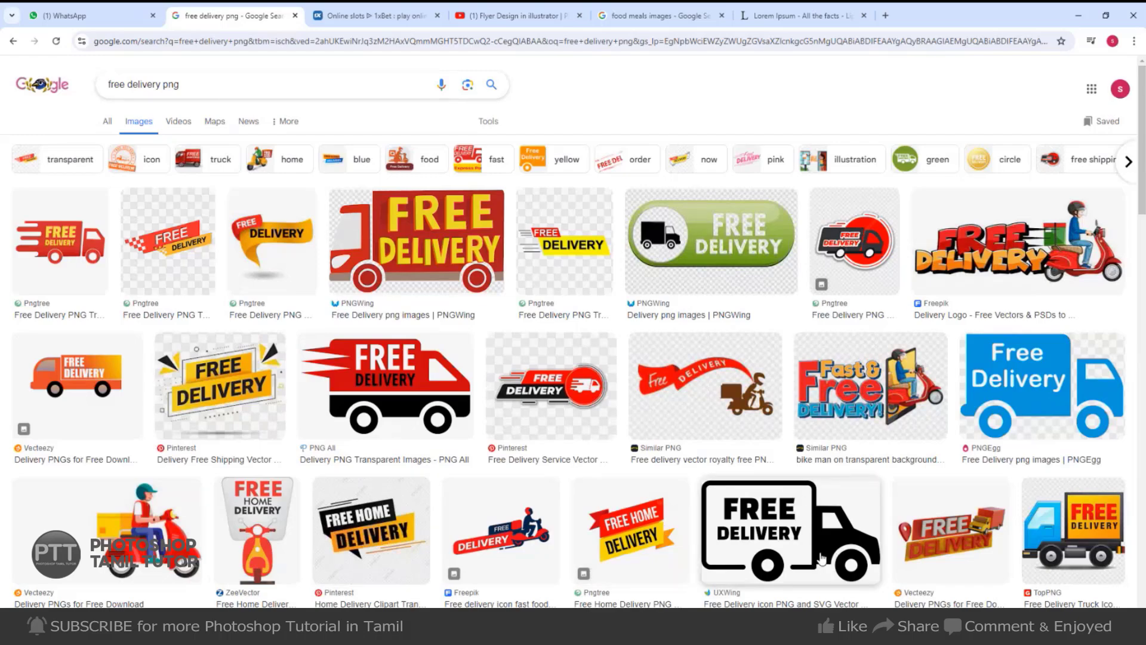
# Open the Free Home Delivery scooter logo preview and copy the image to the clipboard.
pyautogui.scroll(-1, 804, 550)
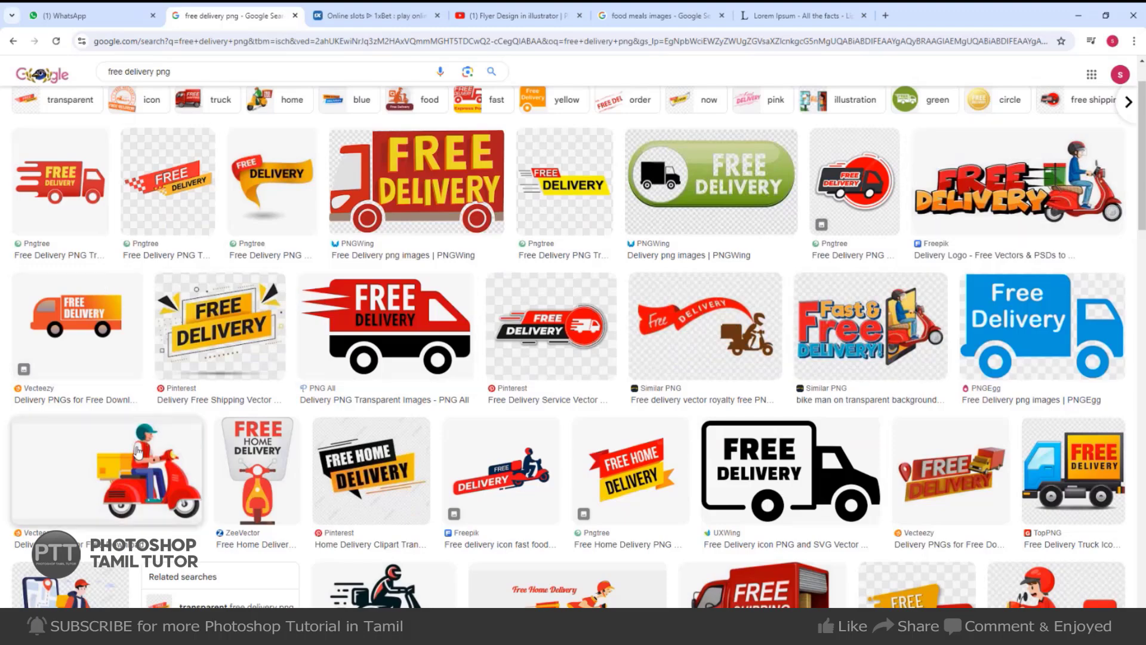
pyautogui.scroll(-4, 134, 494)
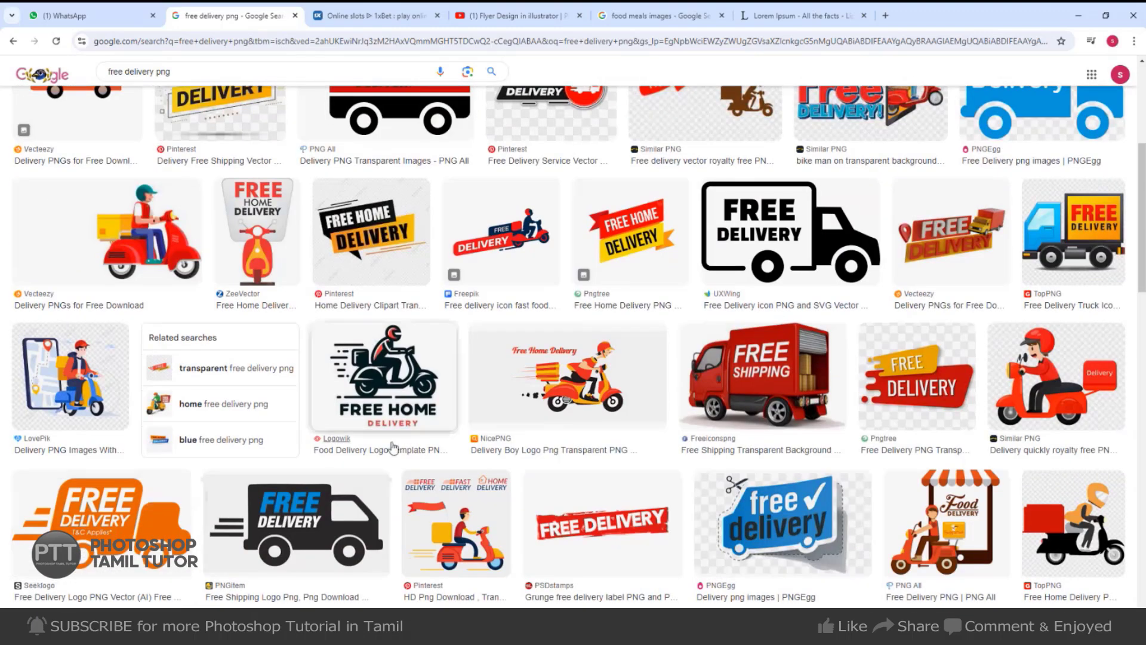
pyautogui.click(100, 540)
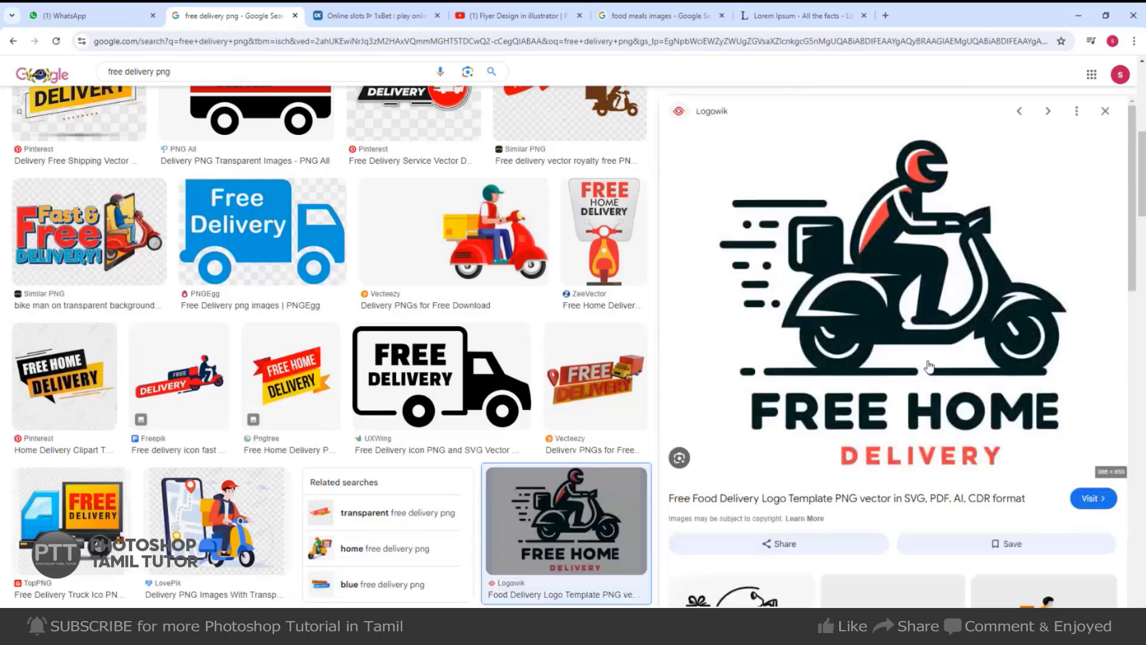
pyautogui.rightClick(930, 354)
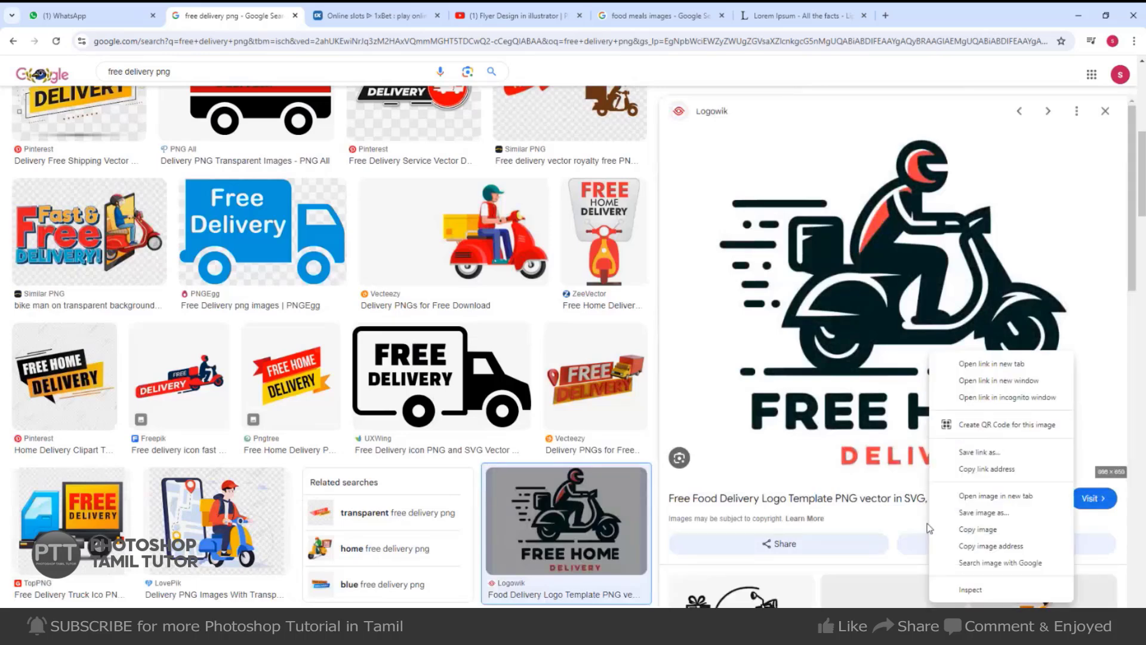
pyautogui.click(991, 530)
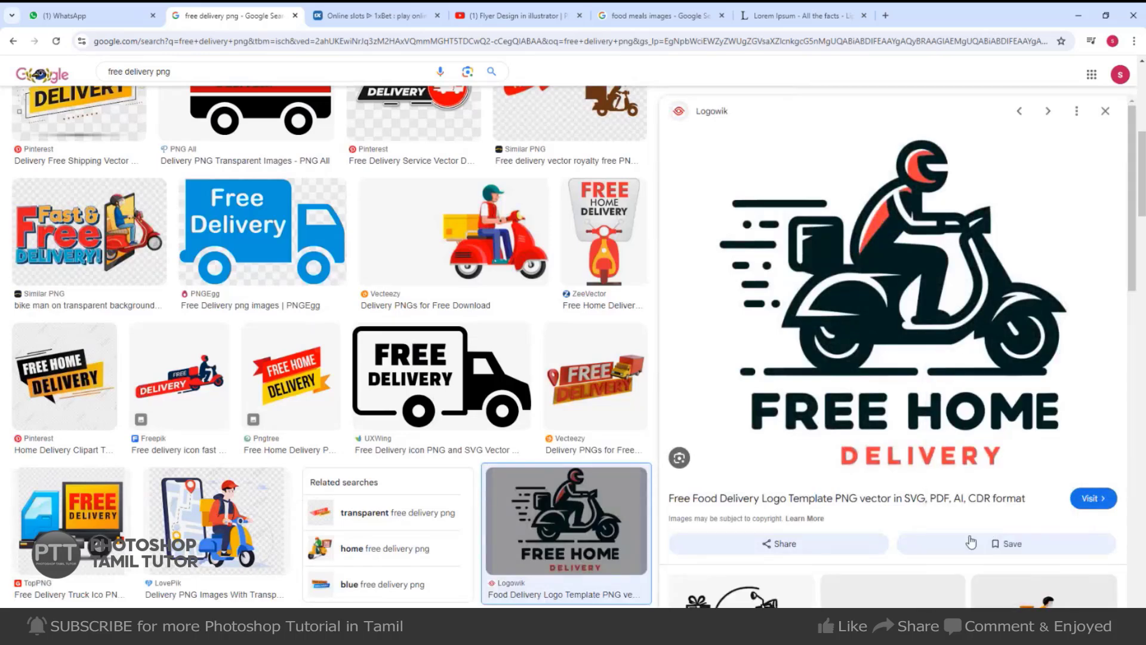
pyautogui.rightClick(932, 400)
pyautogui.click(1008, 307)
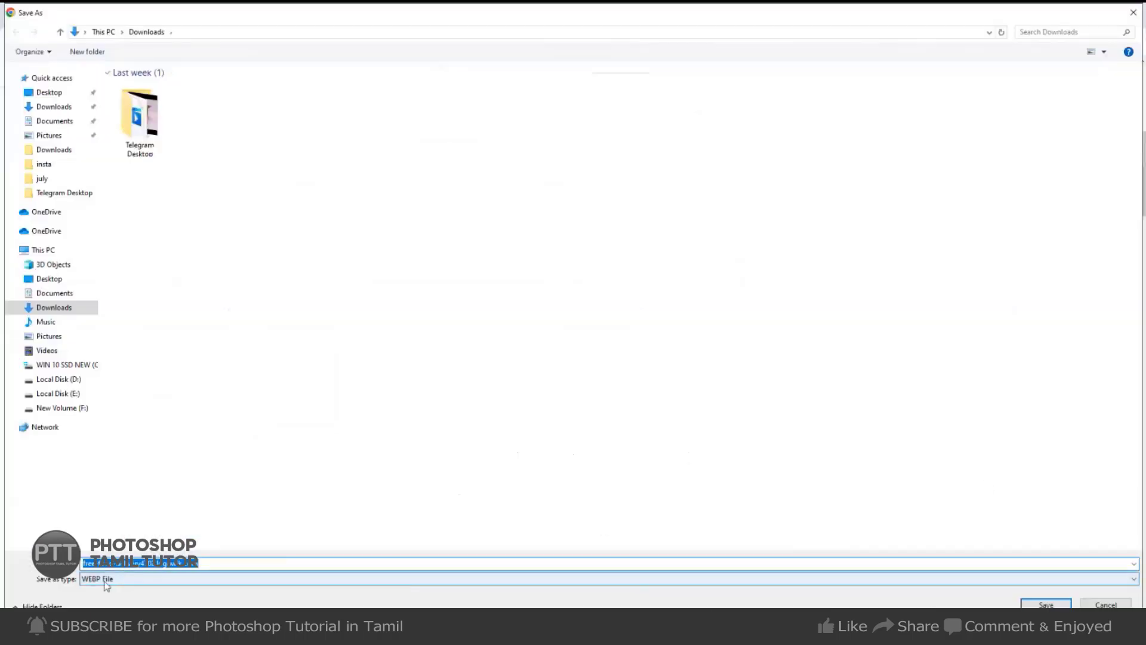
pyautogui.click(1107, 604)
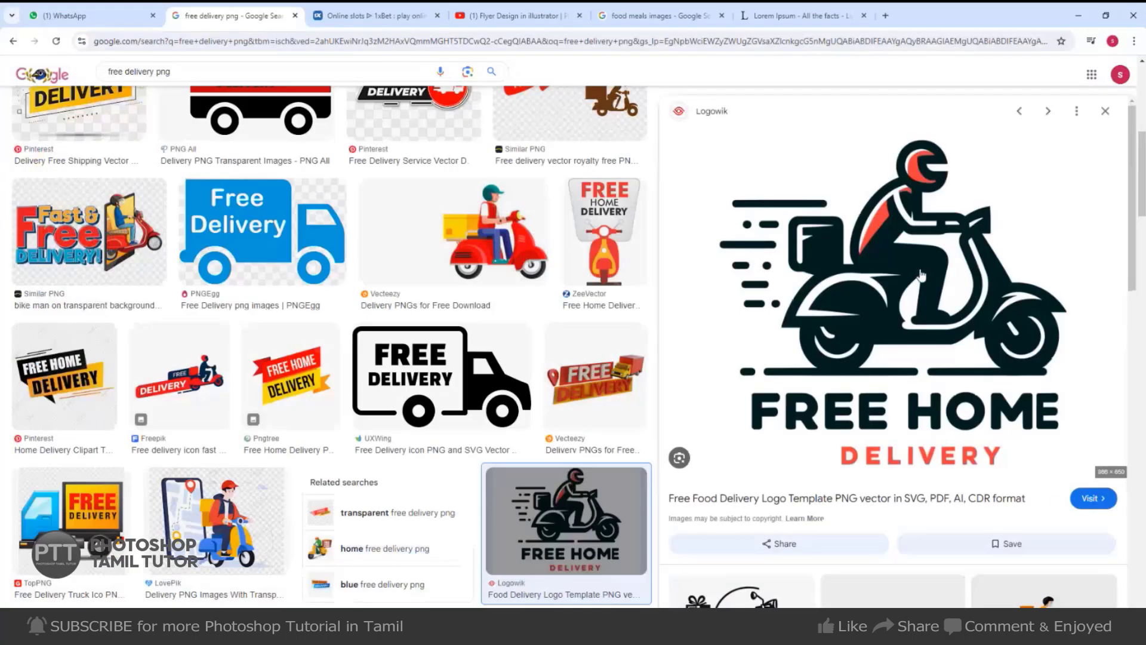
pyautogui.rightClick(923, 272)
pyautogui.click(984, 453)
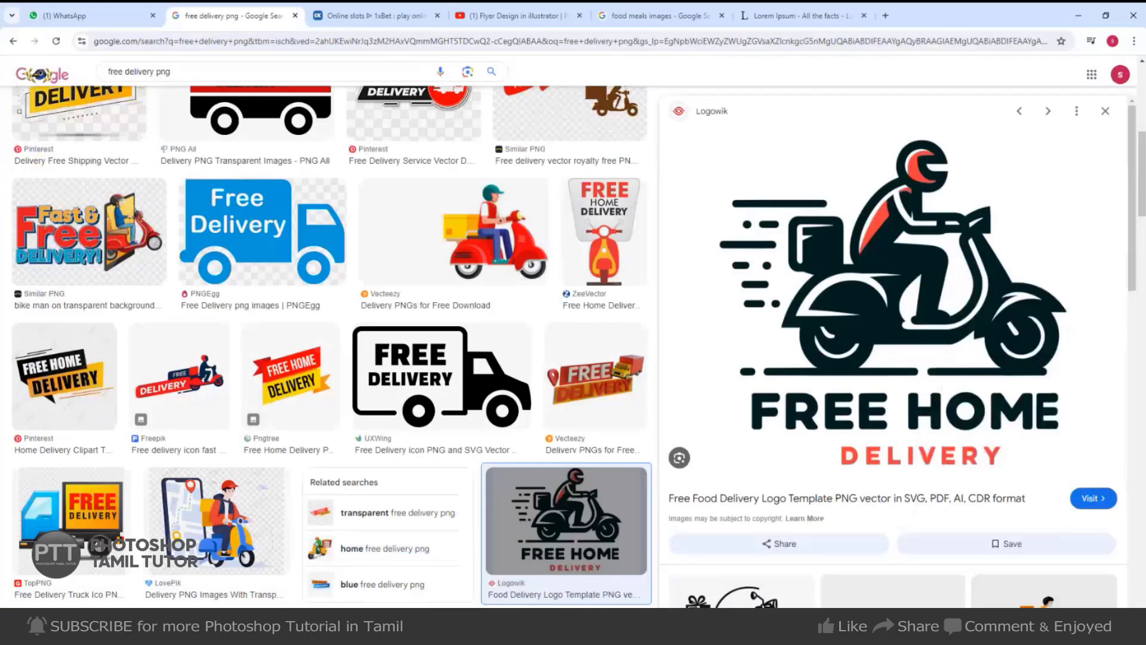
pyautogui.hotkey('alt', 'Tab')
# Paste the scooter logo into the flyer beside the bullets over the green arc.
pyautogui.hotkey('ctrl', 'Tab')
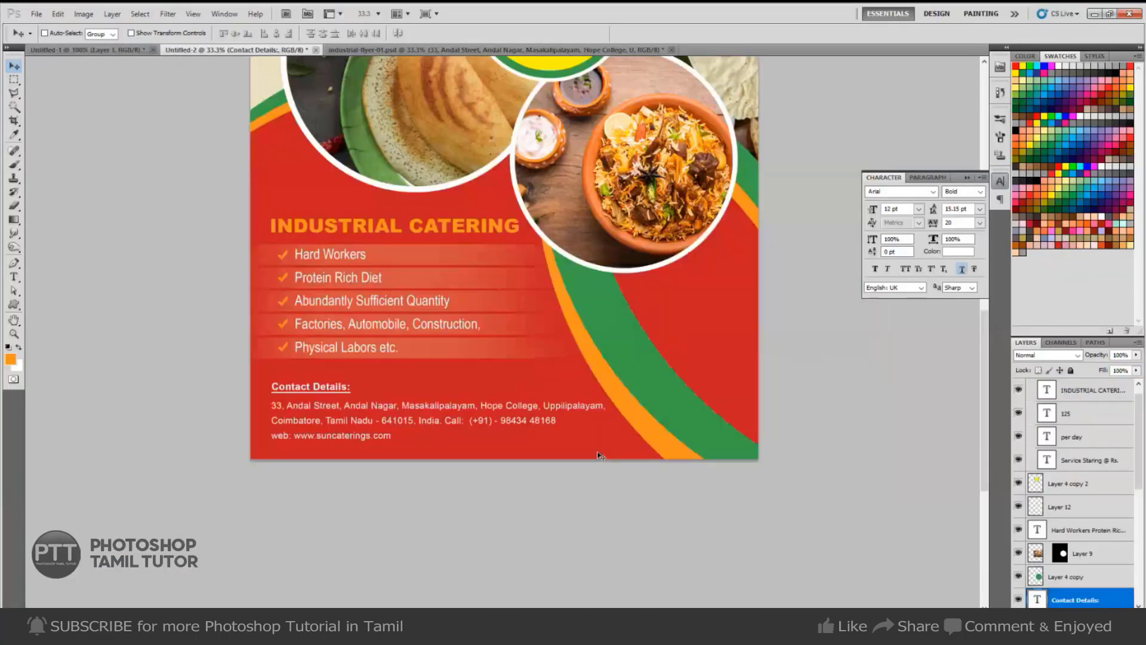
pyautogui.hotkey('ctrl', 'v')
pyautogui.hotkey('ctrl', 't')
pyautogui.moveTo(555, 356); pyautogui.dragTo(679, 360)
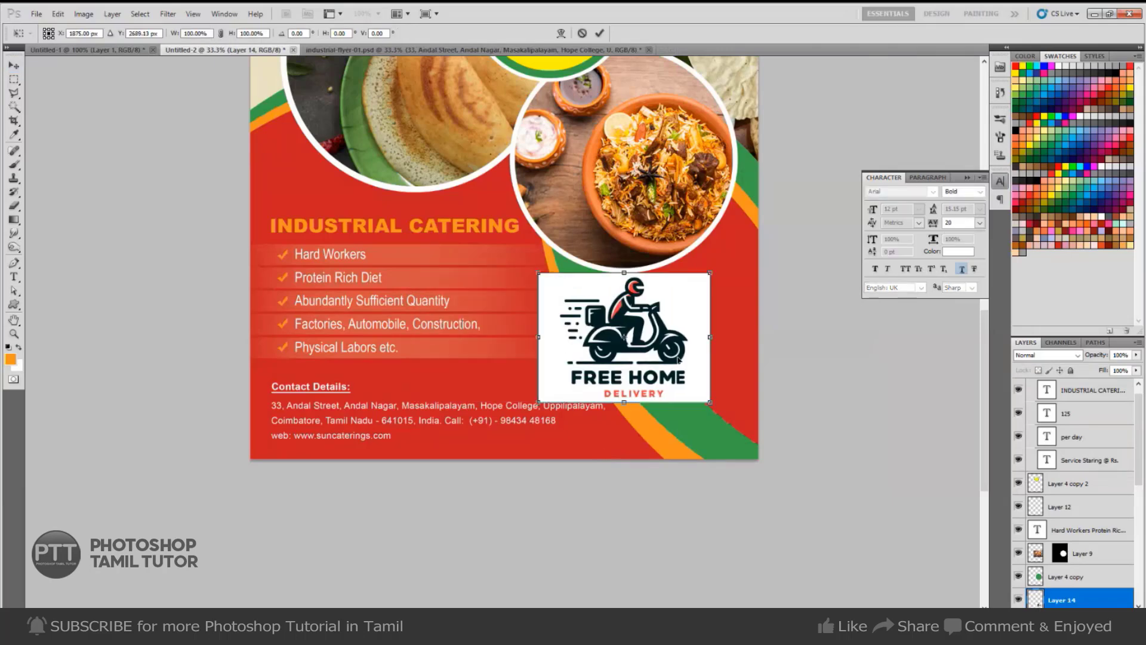
pyautogui.press('Return')
# Delete the logo's white background using Magic Wand and Select Similar.
pyautogui.press('w')
pyautogui.click(645, 389)
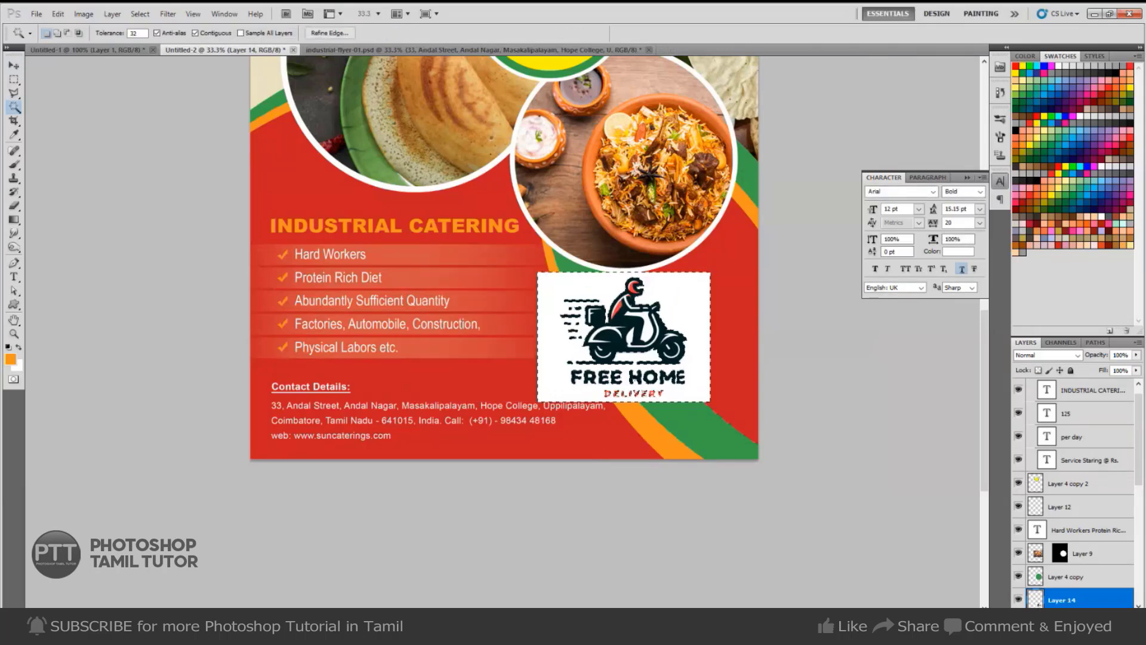
pyautogui.rightClick(696, 332)
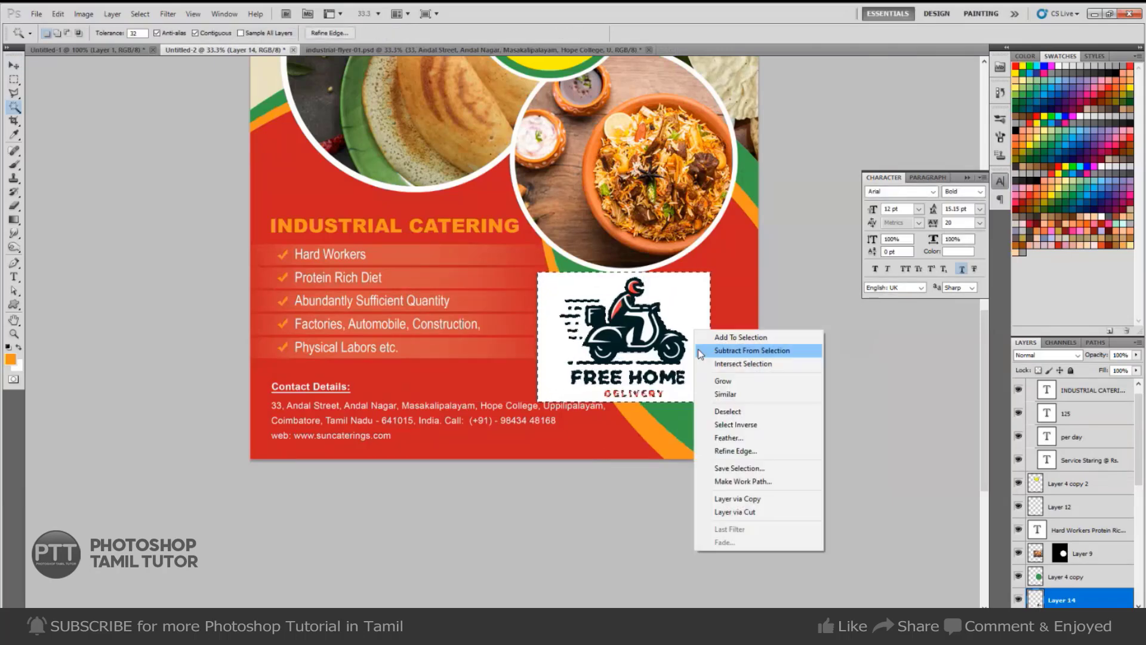
pyautogui.click(736, 396)
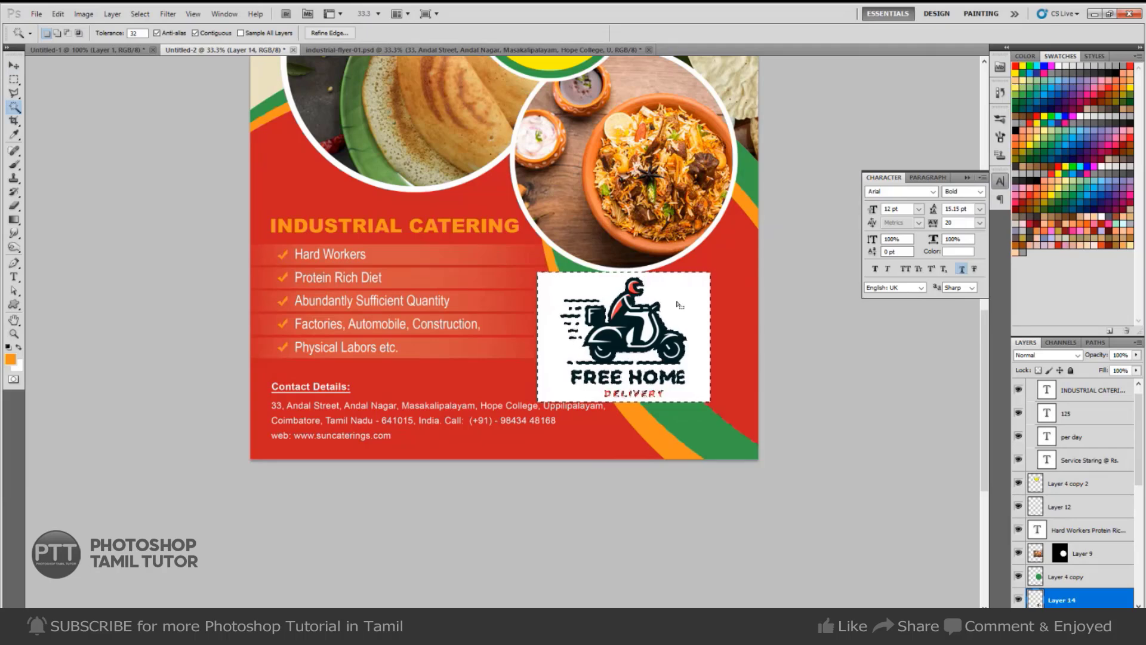
pyautogui.press('Delete')
pyautogui.hotkey('ctrl', 'd')
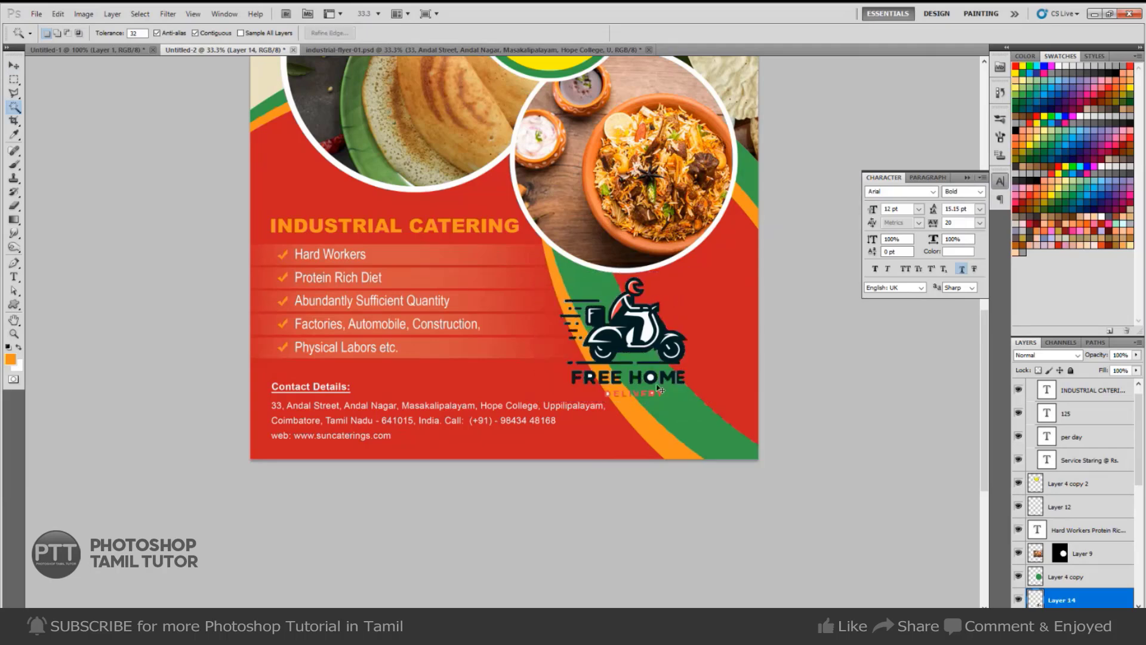
# Select the remaining white areas inside the scooter, then clear the selection.
pyautogui.scroll(1, 642, 391)
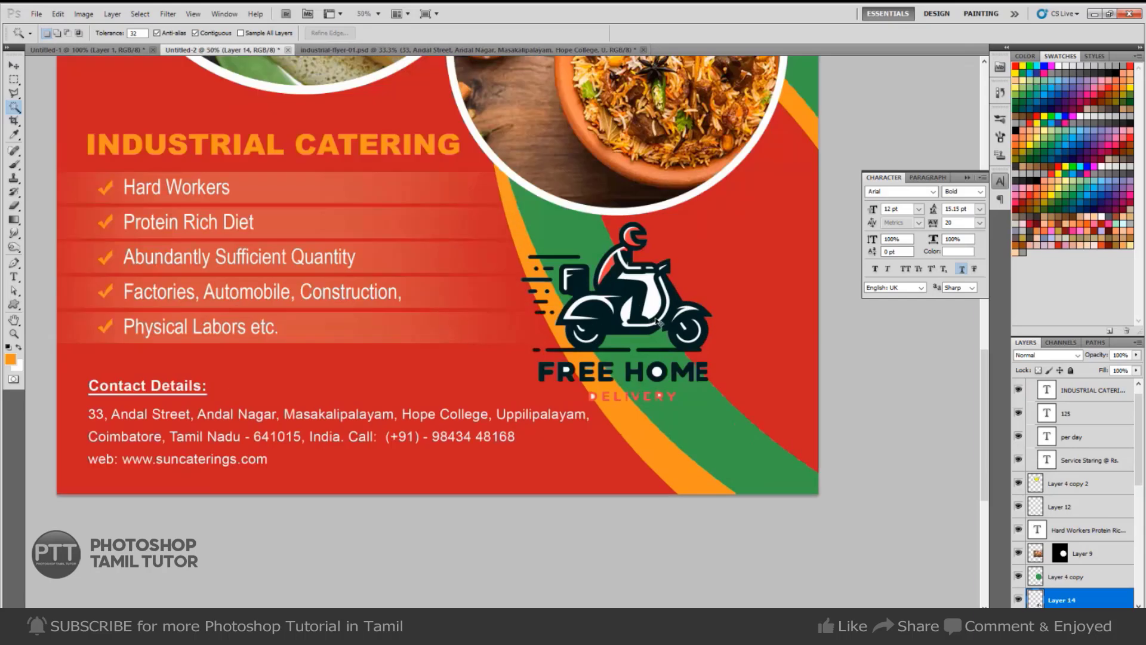
pyautogui.click(653, 302)
pyautogui.keyDown('shift'); pyautogui.click(627, 312); pyautogui.keyUp('shift')
pyautogui.scroll(2, 597, 398)
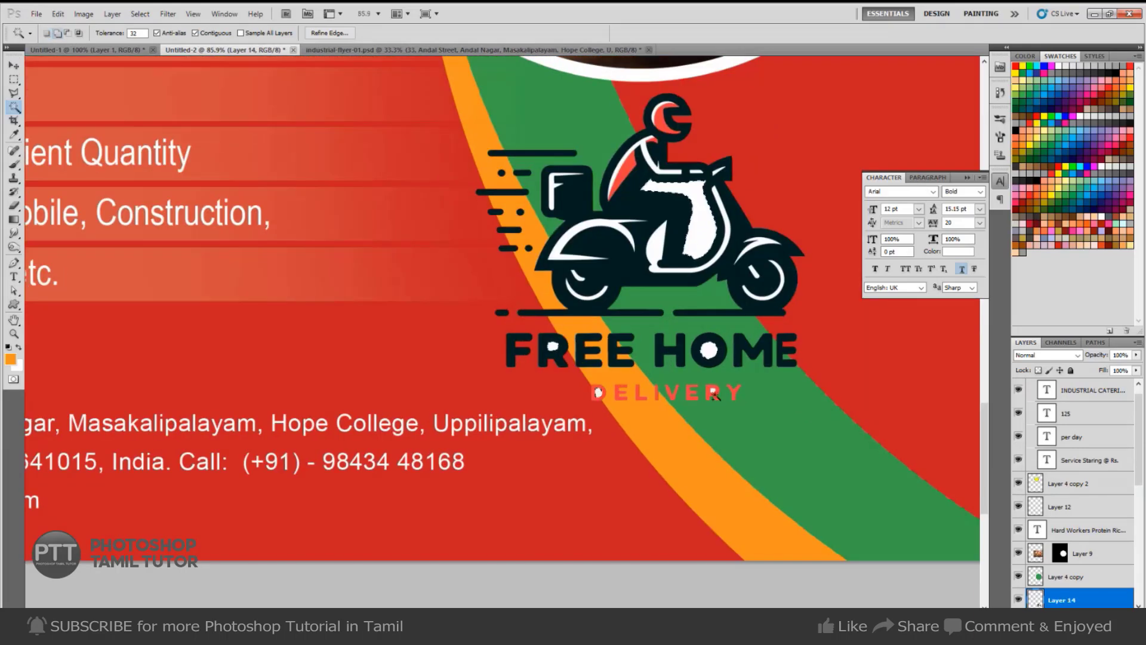
pyautogui.press('m')
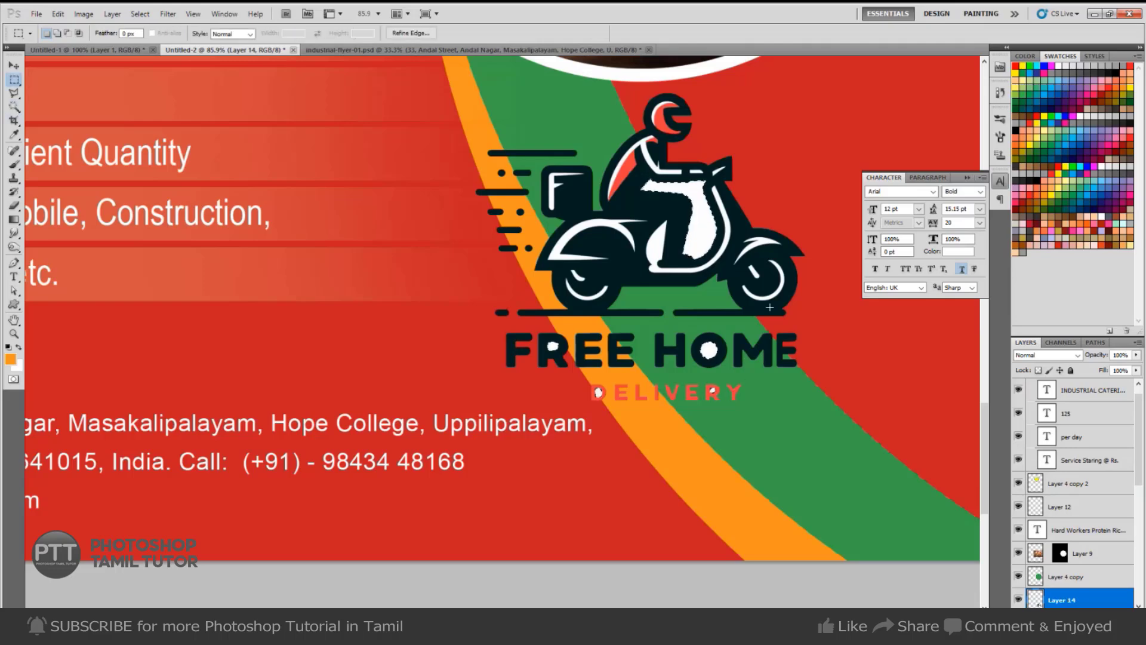
pyautogui.hotkey('ctrl', 'd')
pyautogui.scroll(-2, 778, 292)
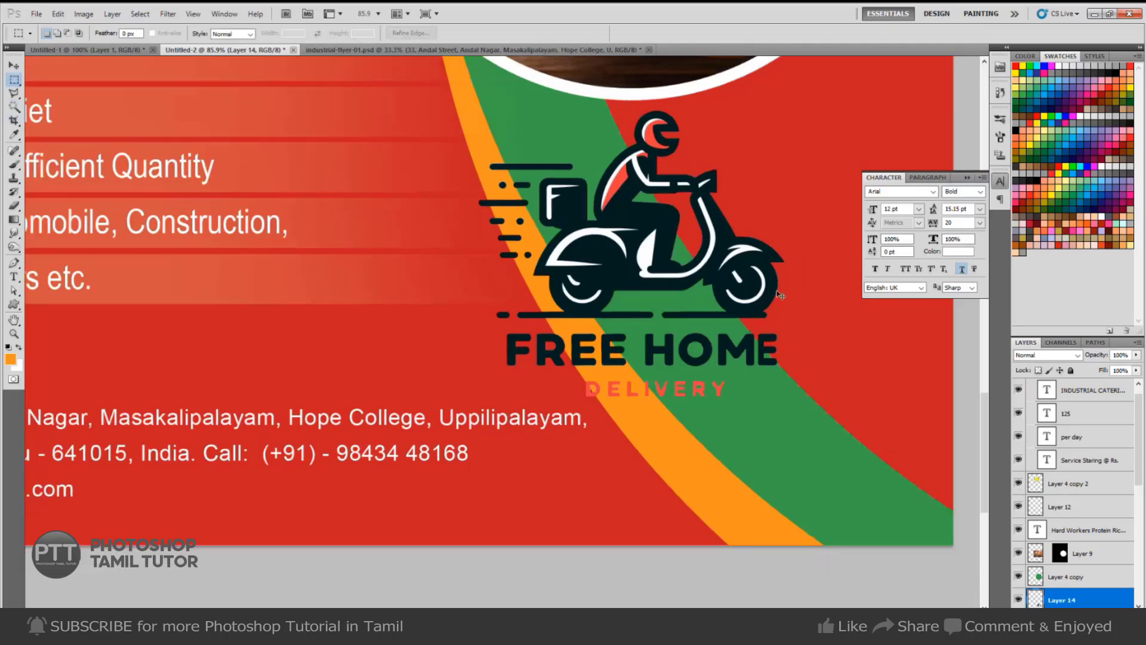
pyautogui.scroll(-2, 779, 294)
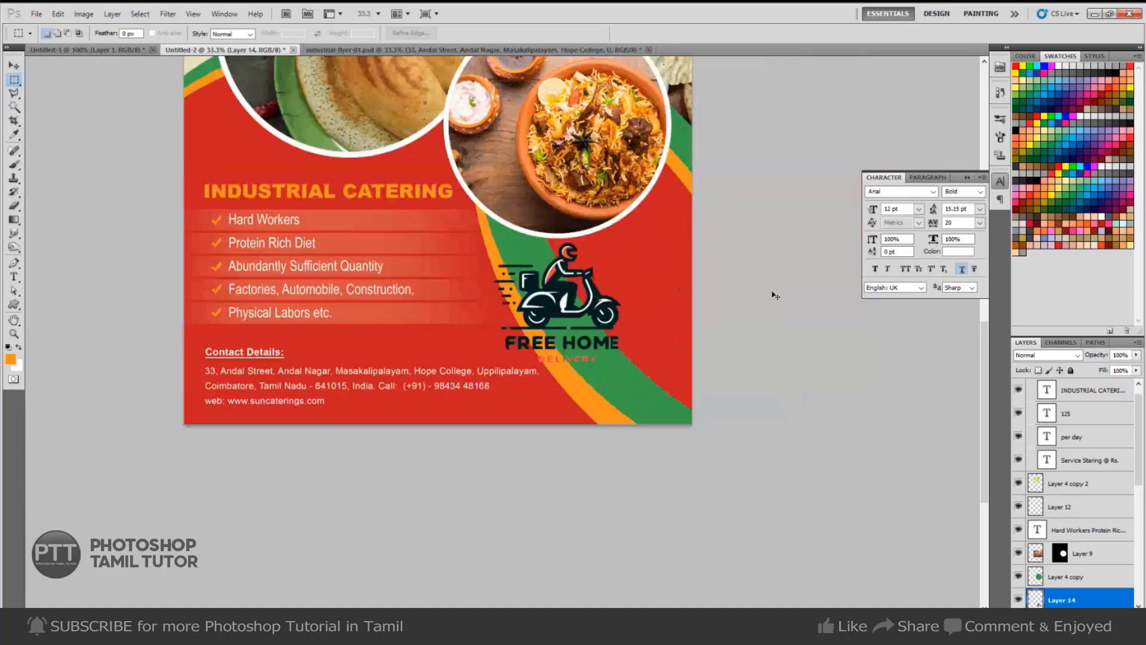
# Try mirroring the scooter logo horizontally, then cancel the transform.
pyautogui.press('w')
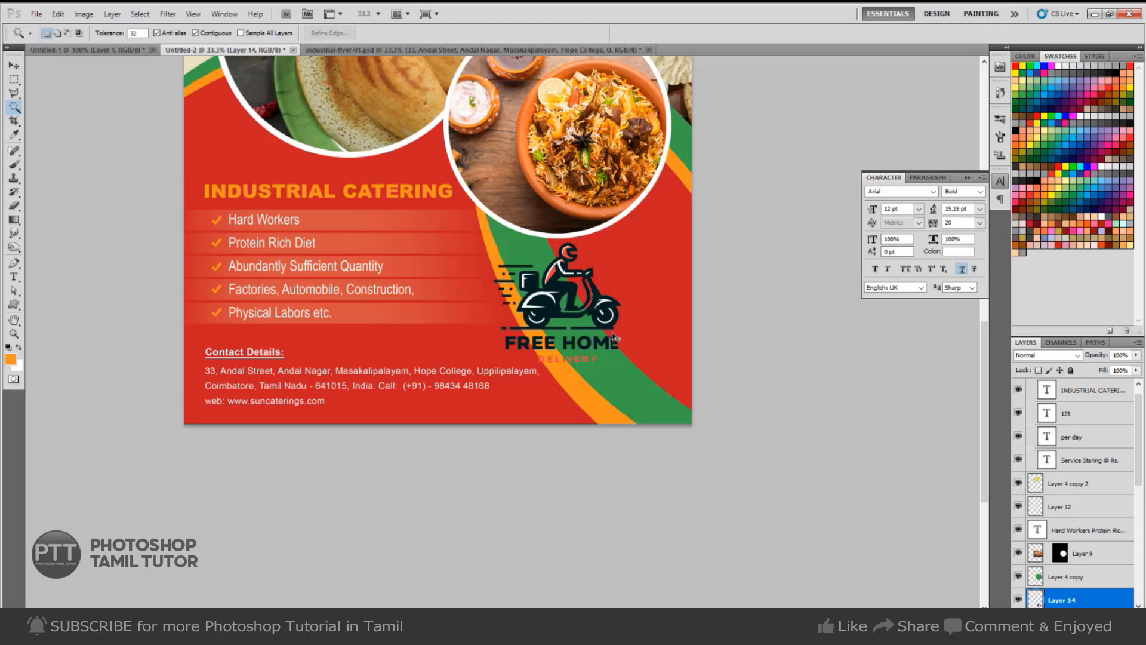
pyautogui.hotkey('ctrl', 't')
pyautogui.rightClick(576, 322)
pyautogui.click(627, 487)
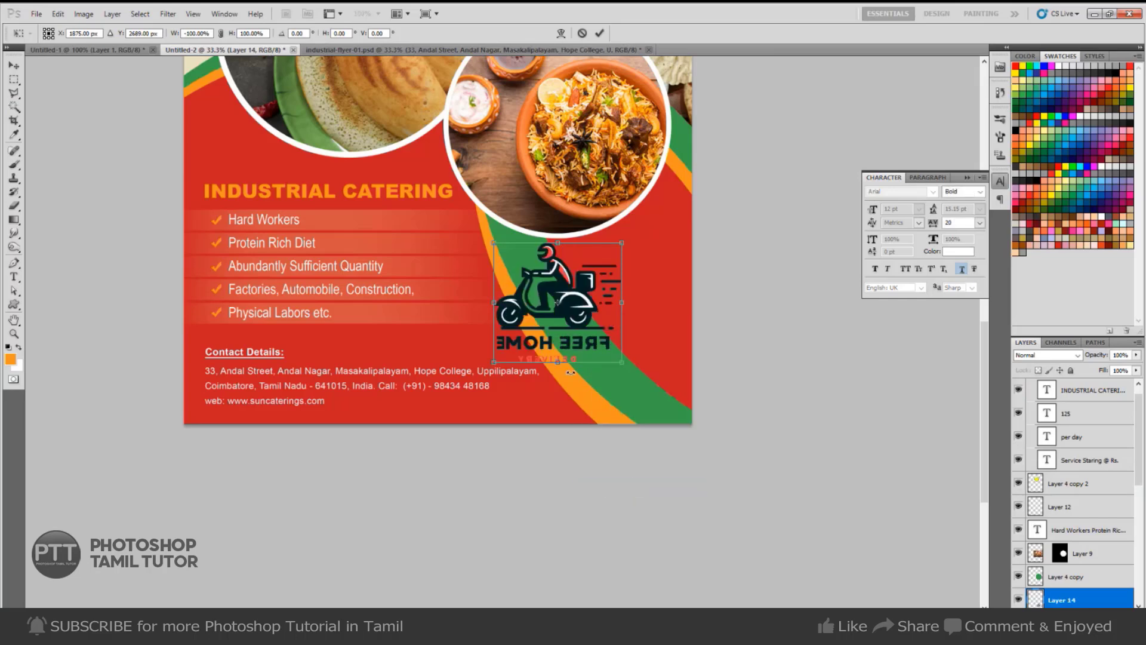
pyautogui.moveTo(546, 350); pyautogui.dragTo(581, 346)
pyautogui.press('Escape')
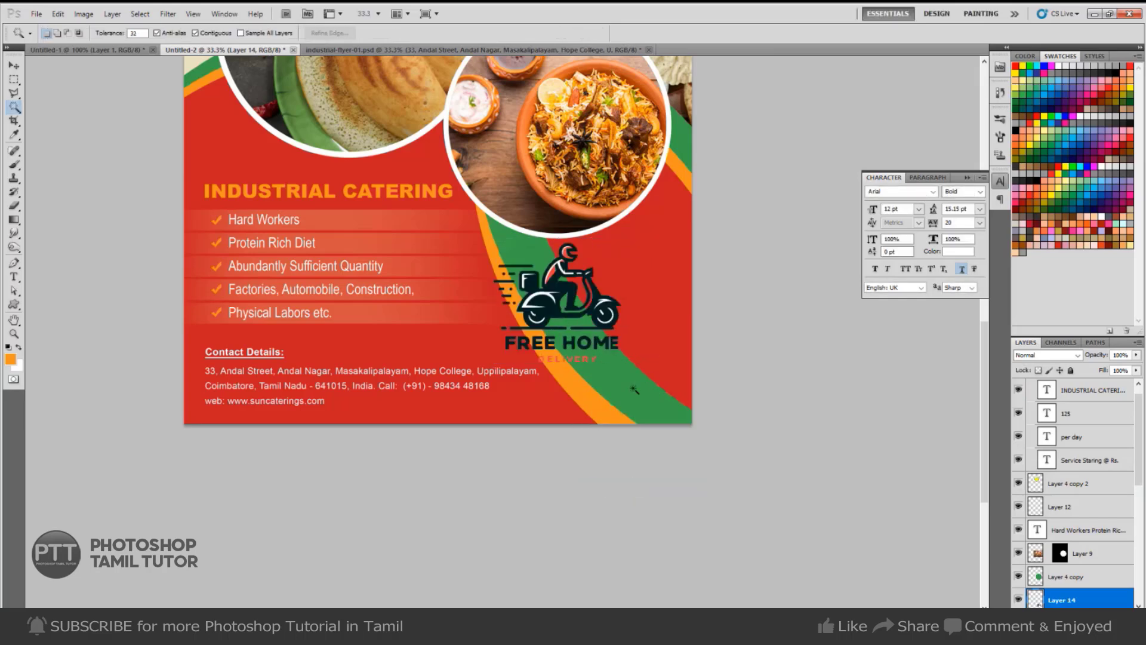
# Select Layer 14 and move the scooter logo down and right onto the green band.
pyautogui.rightClick(618, 324)
pyautogui.click(648, 328)
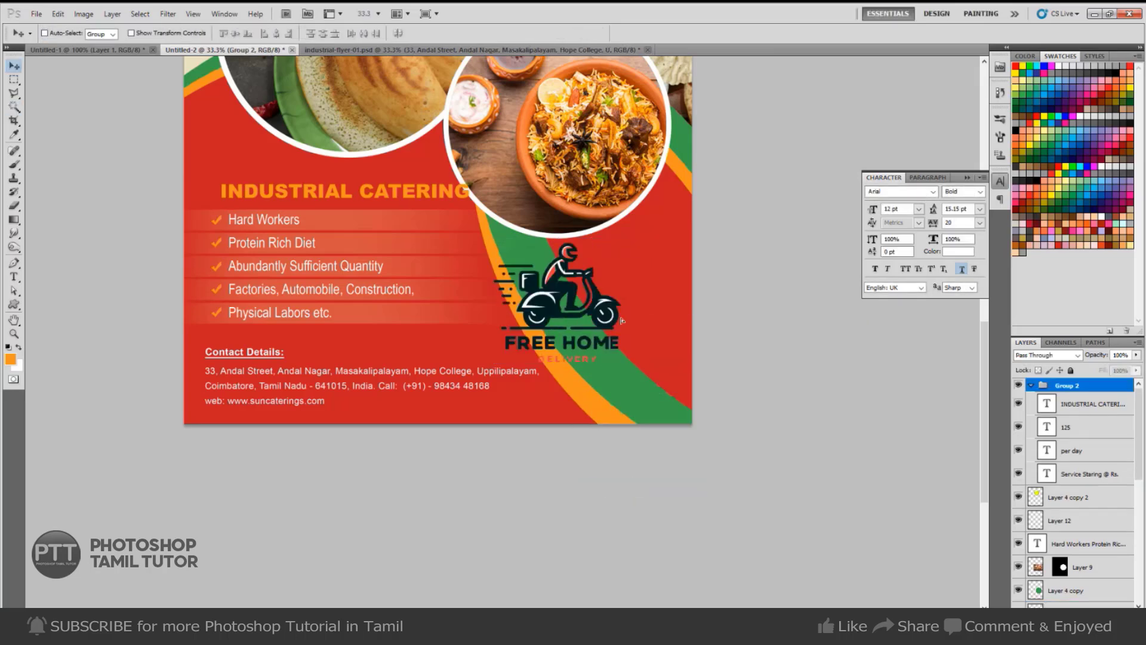
pyautogui.rightClick(611, 311)
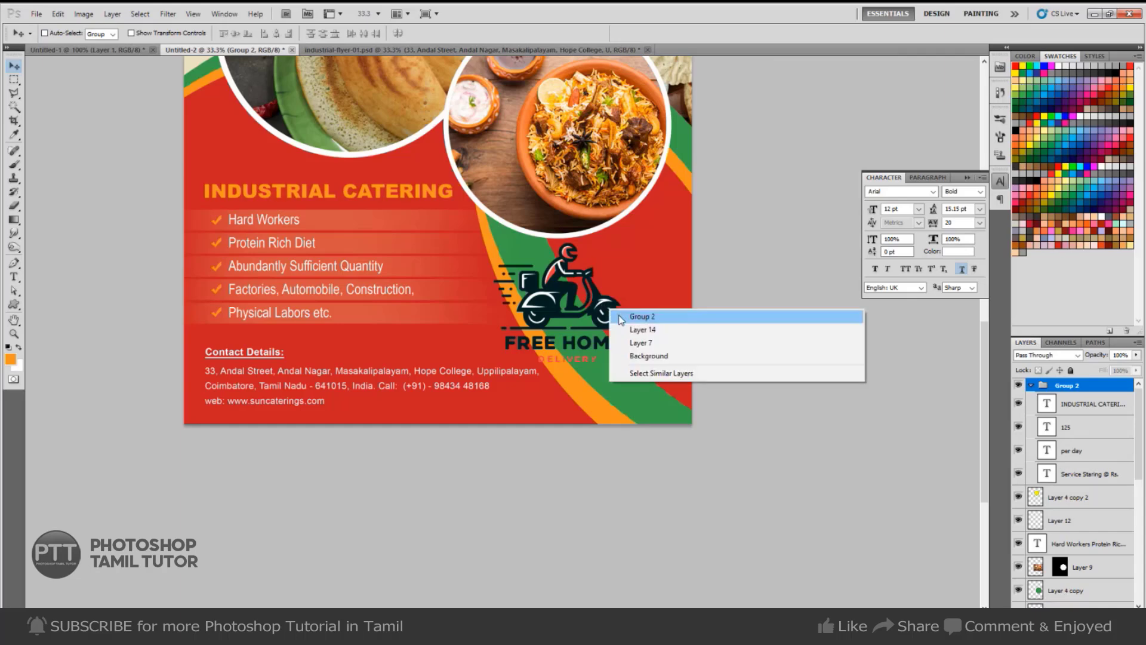
pyautogui.click(618, 315)
pyautogui.rightClick(555, 290)
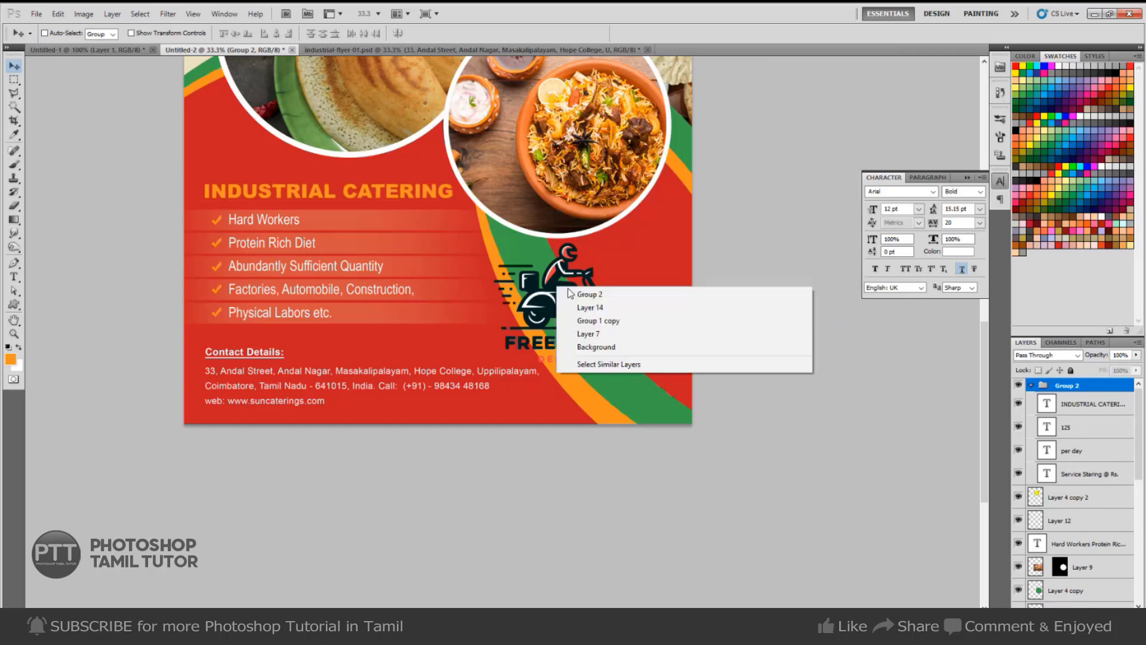
pyautogui.click(575, 295)
pyautogui.rightClick(600, 305)
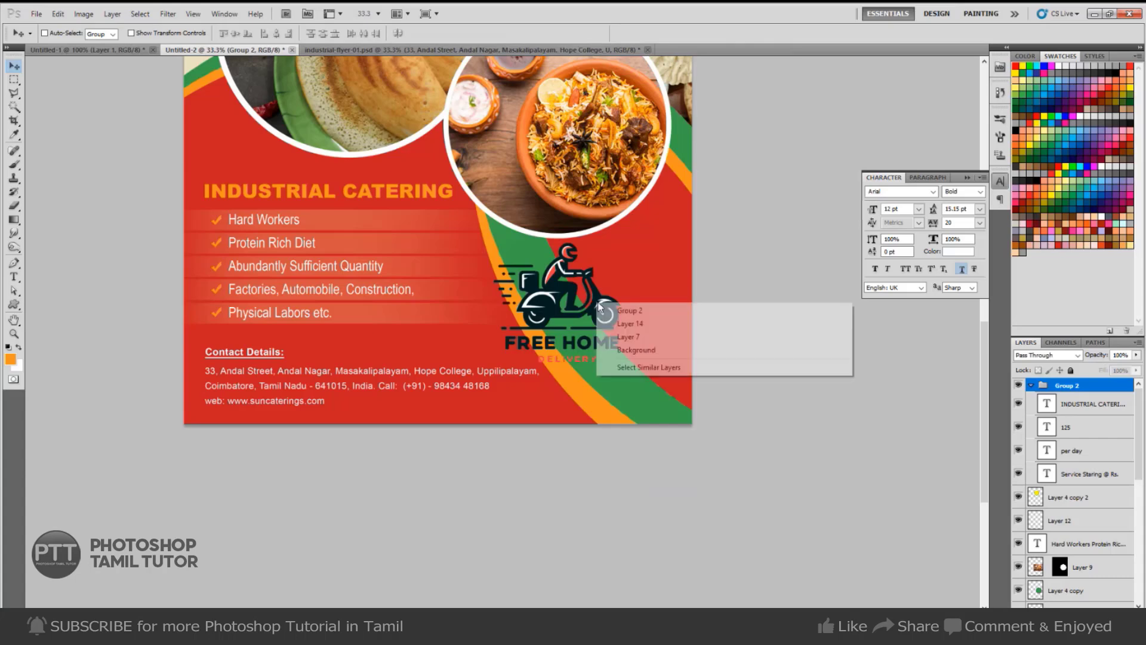
pyautogui.click(618, 325)
pyautogui.moveTo(588, 321); pyautogui.dragTo(623, 332)
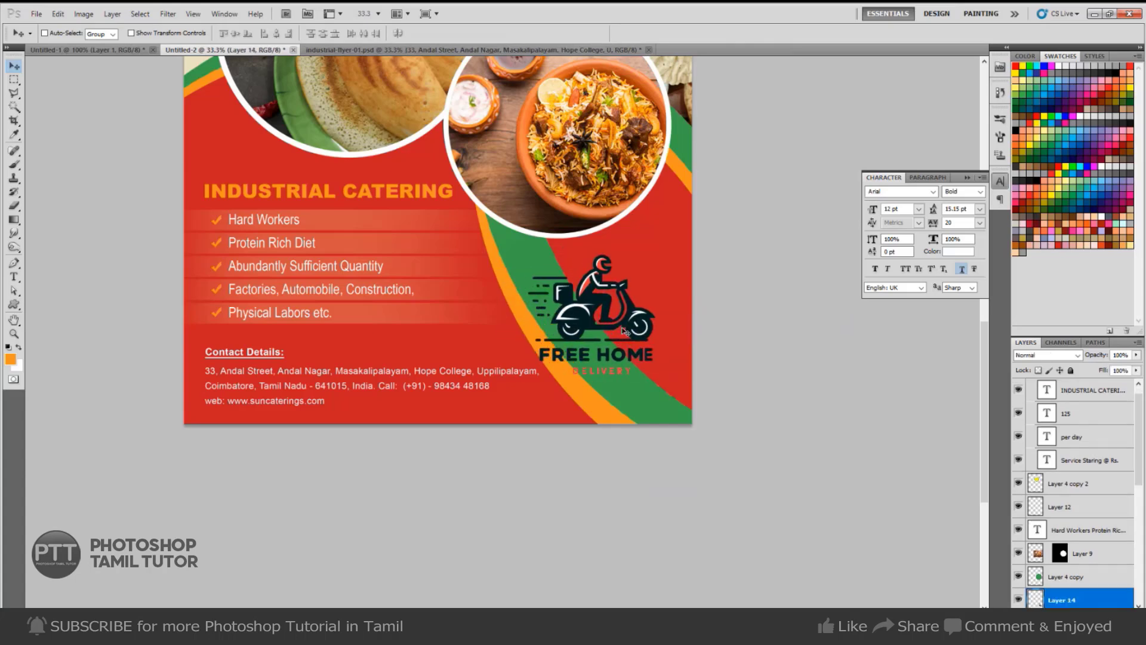
pyautogui.press('Left')
pyautogui.press('Left')
pyautogui.press('Left')
pyautogui.press('Left')
pyautogui.press('Left')
pyautogui.hotkey('alt', 'l')
pyautogui.press('y')
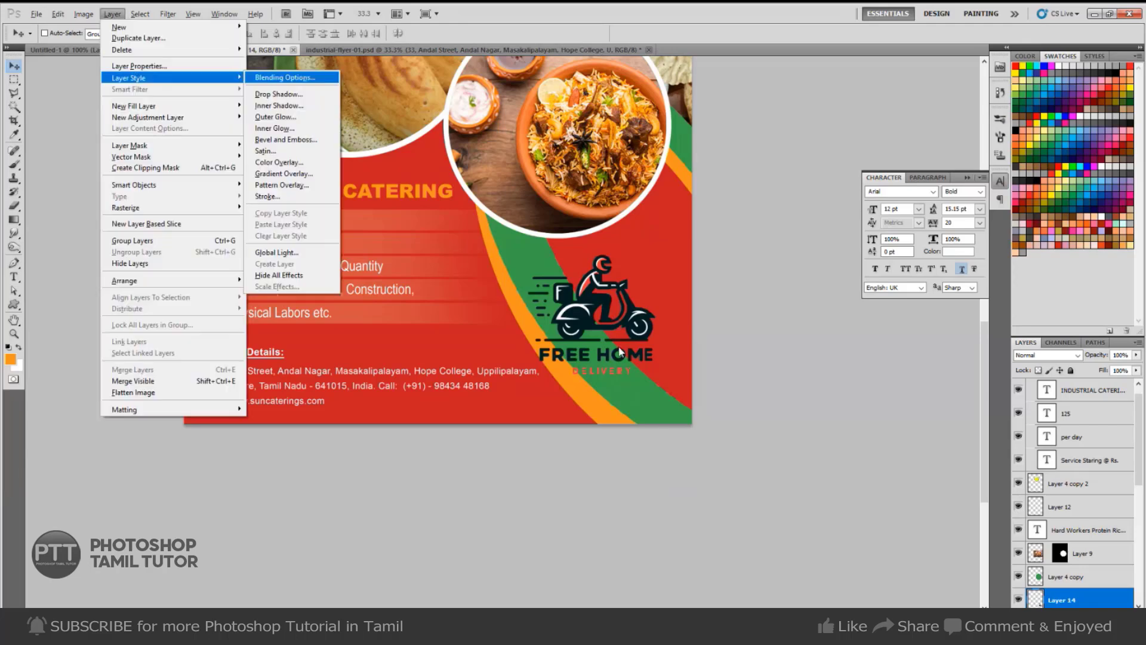
pyautogui.press('k')
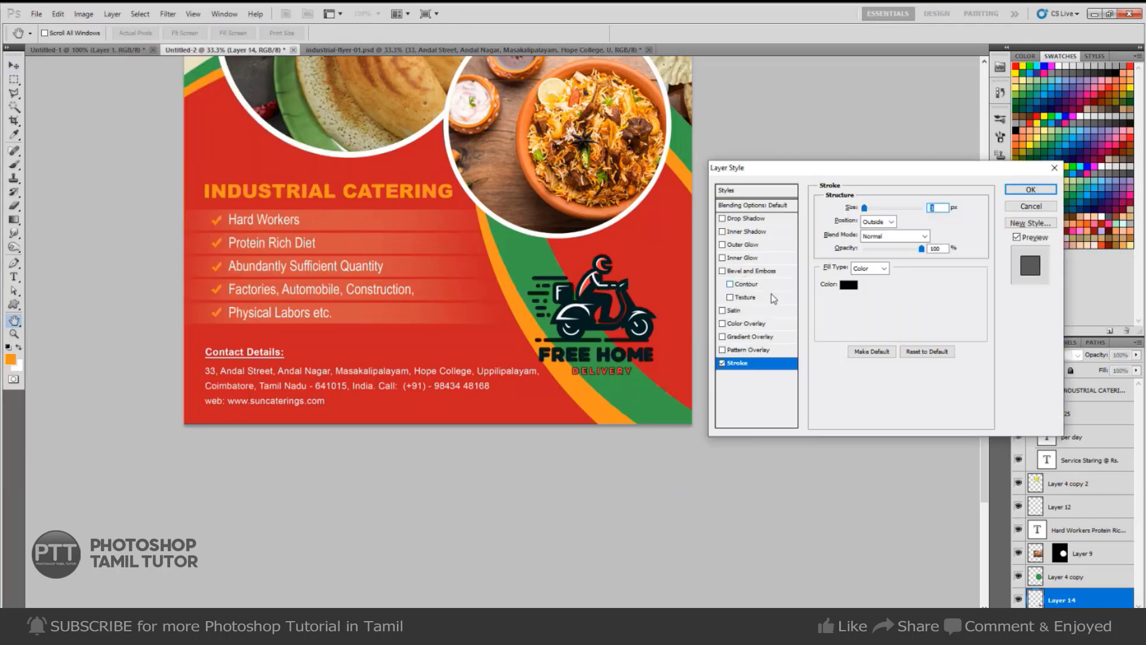
pyautogui.click(849, 285)
pyautogui.click(421, 172)
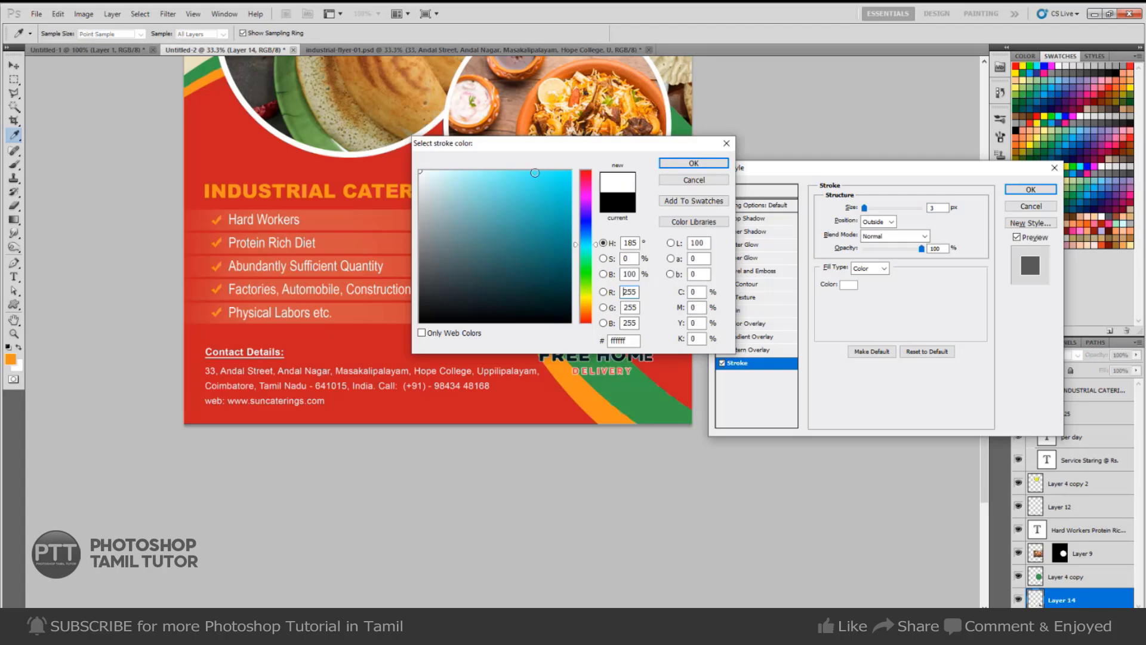
pyautogui.click(694, 164)
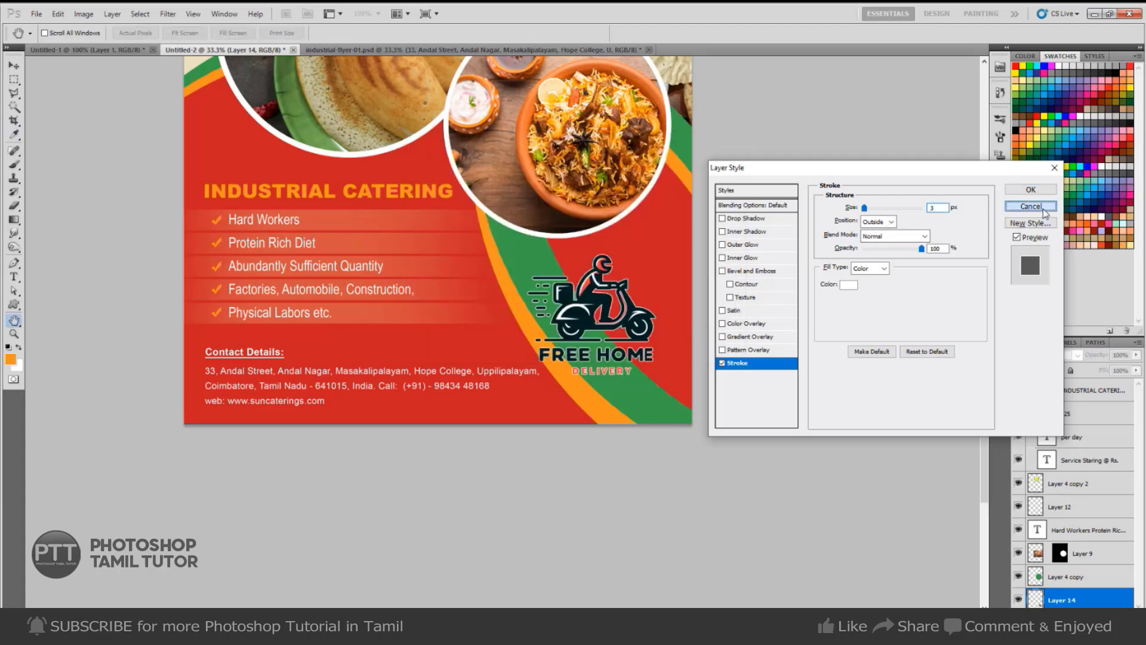
pyautogui.click(1032, 189)
pyautogui.scroll(3, 589, 369)
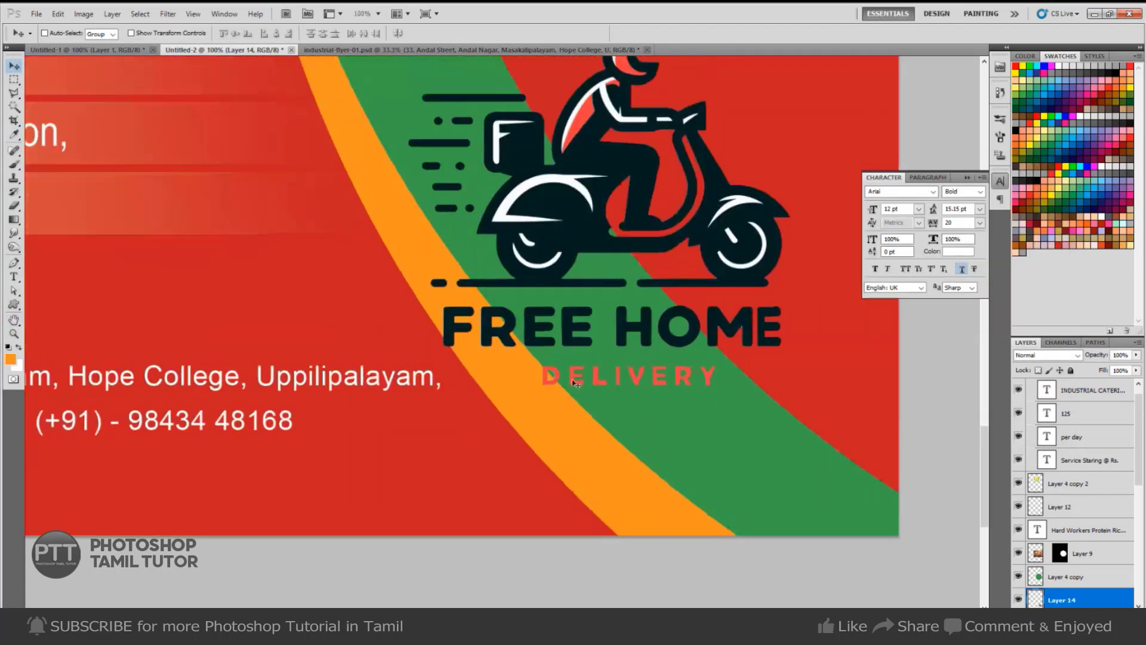
pyautogui.press('m')
pyautogui.press('w')
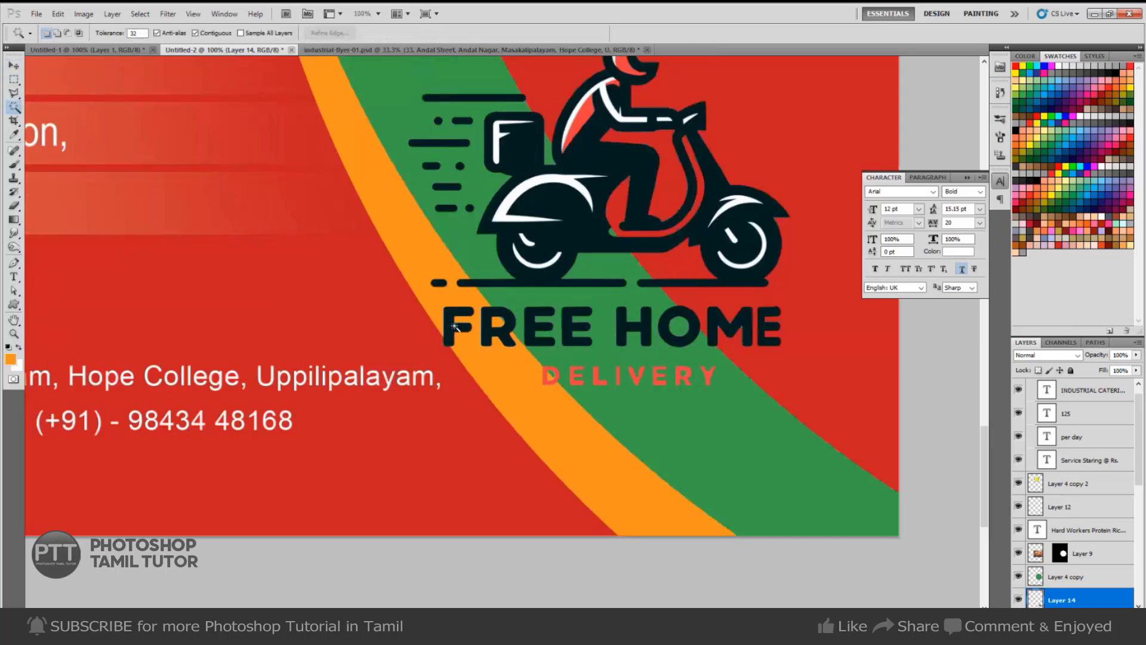
pyautogui.press('q')
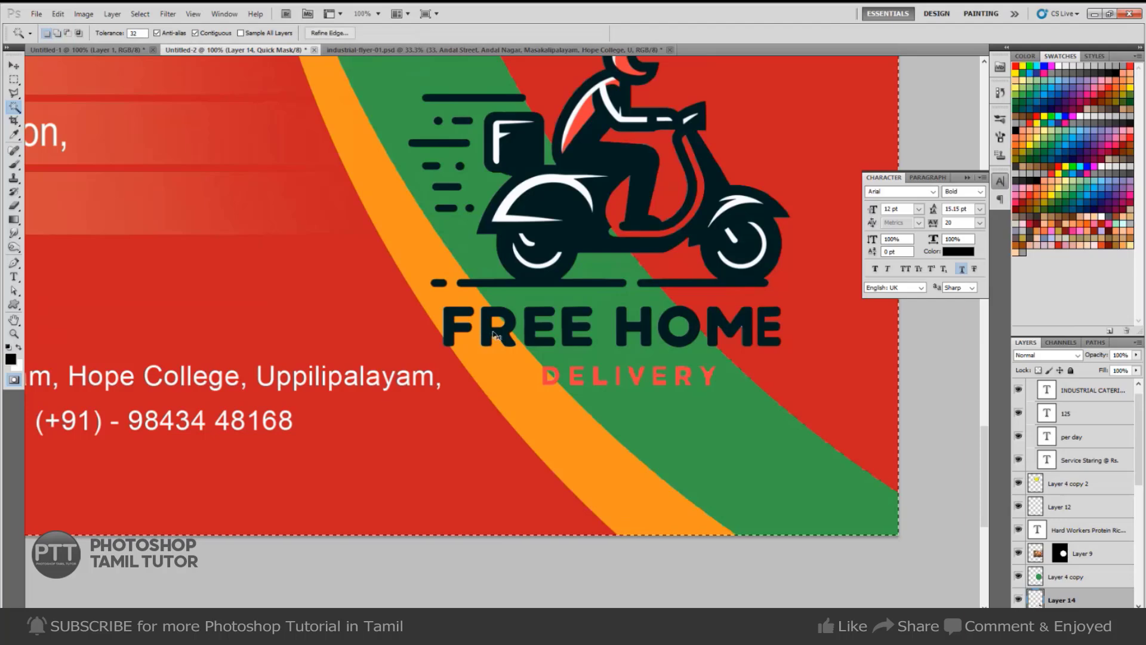
# Exit quick mask and Magic Wand-select the letters of FREE HOME.
pyautogui.press('v')
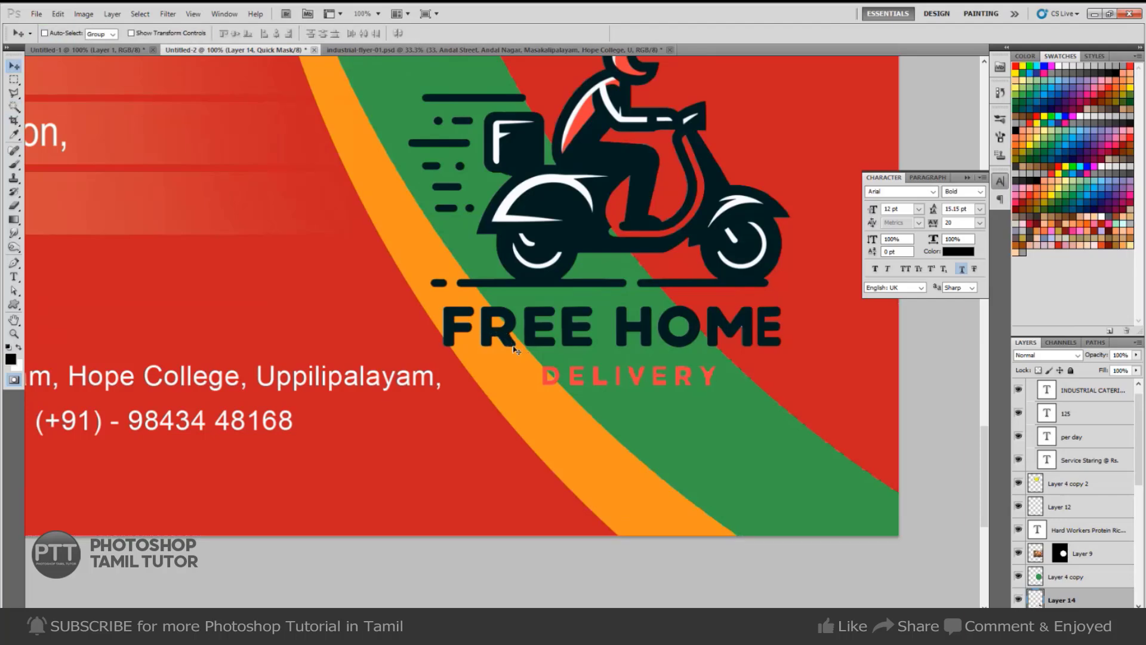
pyautogui.press('q')
pyautogui.press('w')
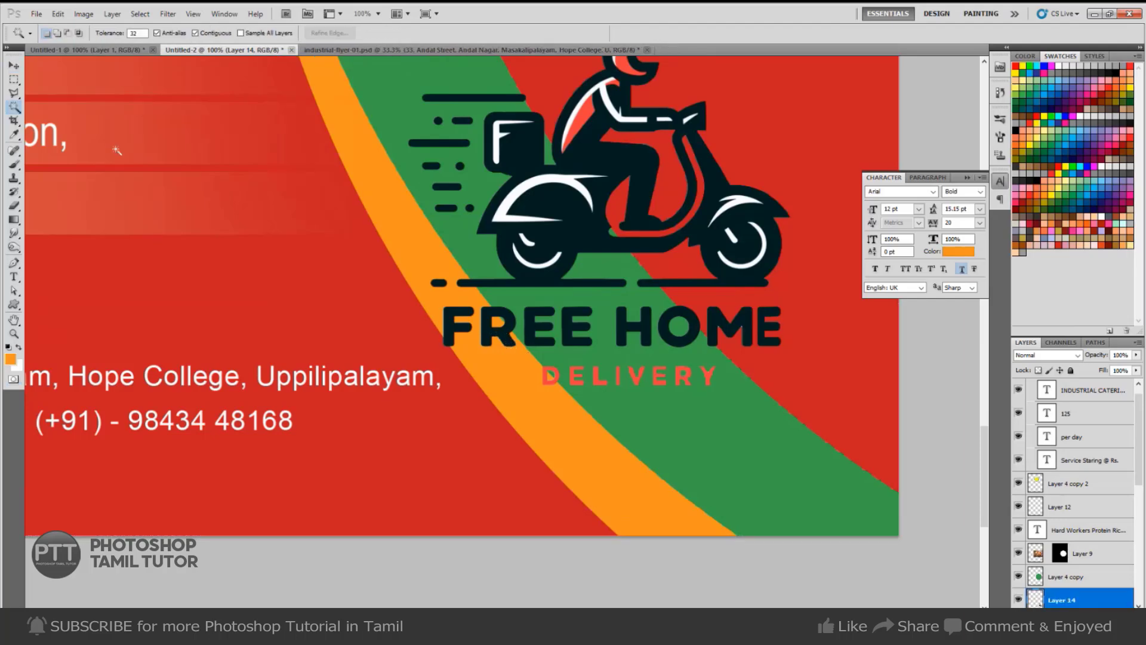
pyautogui.click(450, 329)
pyautogui.keyDown('shift'); pyautogui.click(485, 327); pyautogui.keyUp('shift')
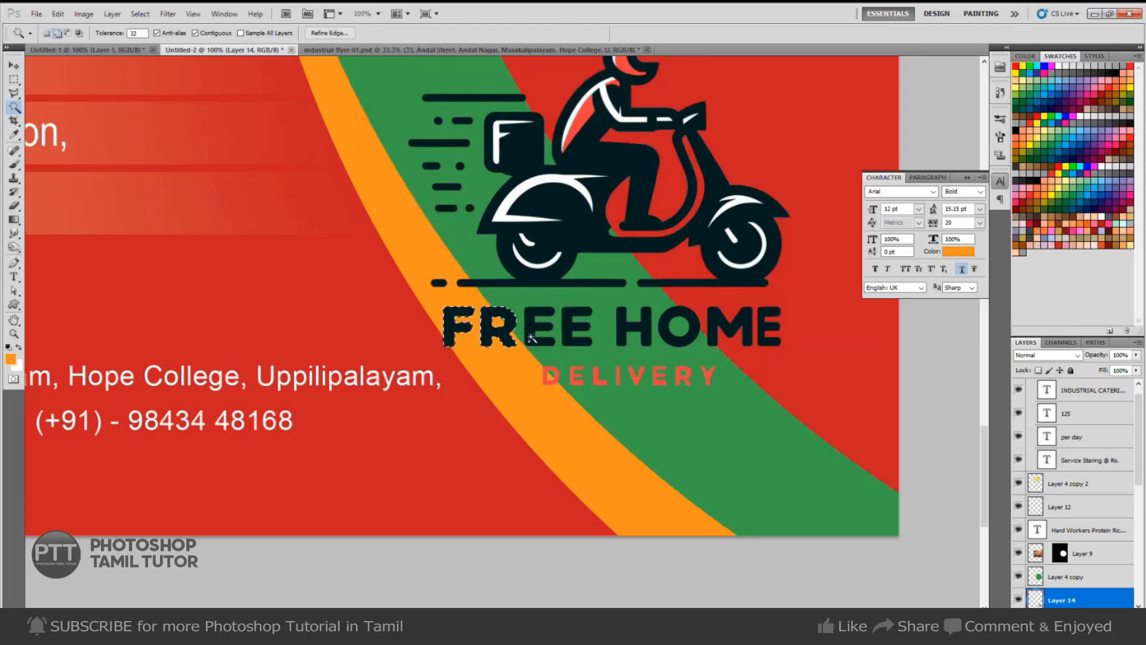
pyautogui.keyDown('shift'); pyautogui.click(533, 338); pyautogui.keyUp('shift')
pyautogui.keyDown('shift'); pyautogui.click(571, 342); pyautogui.keyUp('shift')
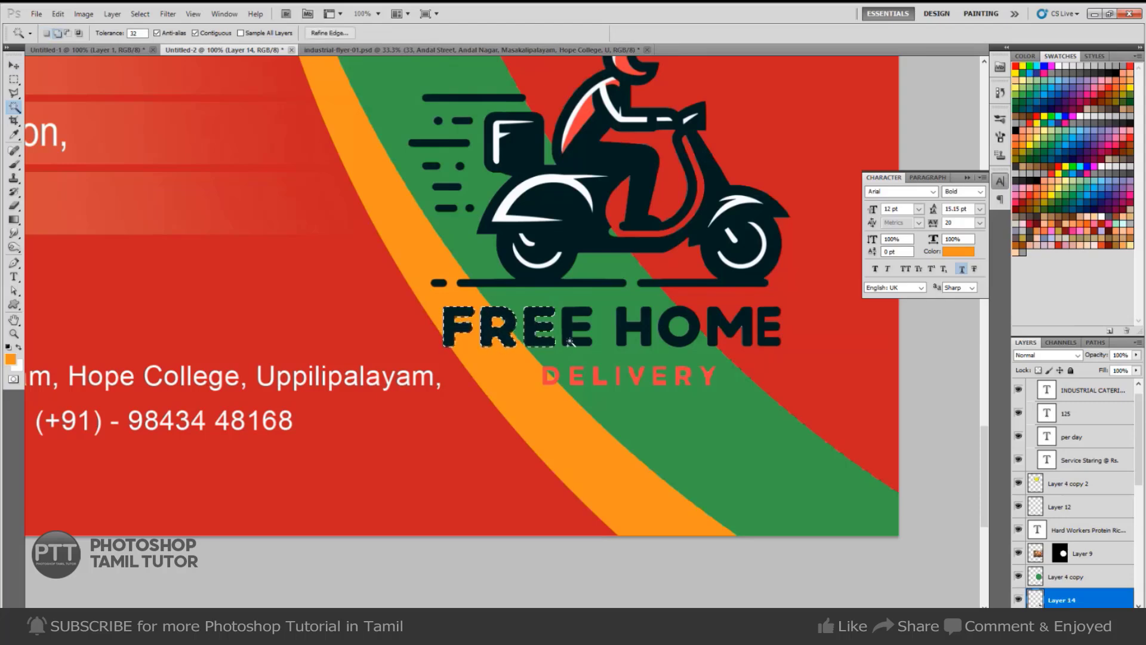
pyautogui.keyDown('shift'); pyautogui.click(625, 332); pyautogui.keyUp('shift')
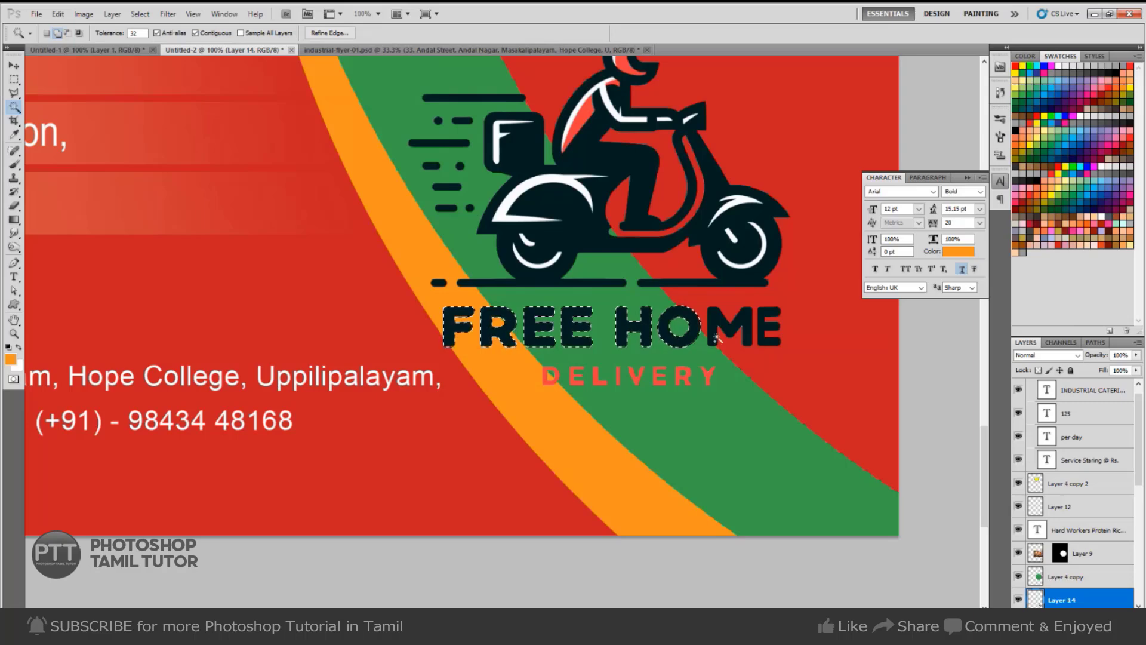
pyautogui.keyDown('shift'); pyautogui.click(680, 332); pyautogui.keyUp('shift')
pyautogui.keyDown('shift'); pyautogui.click(732, 332); pyautogui.keyUp('shift')
# On a new layer, fill the FREE HOME selection with pale yellow from Swatches.
pyautogui.hotkey('ctrl', 'shift', 'n')
pyautogui.press('Return')
pyautogui.press('i')
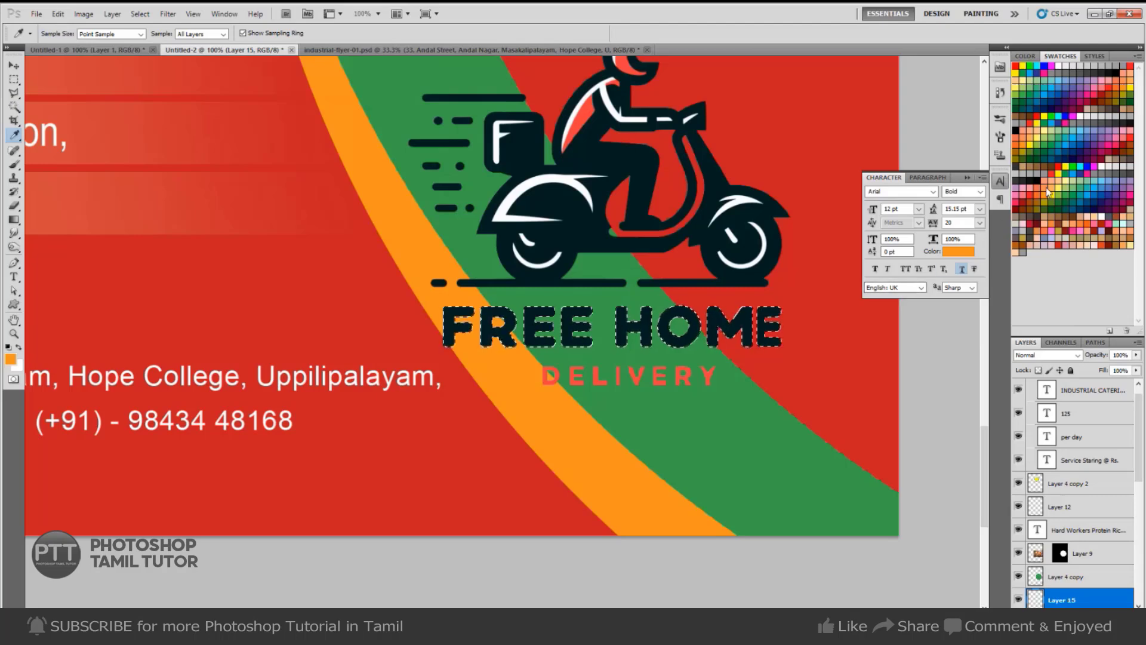
pyautogui.click(1065, 179)
pyautogui.hotkey('alt', 'BackSpace')
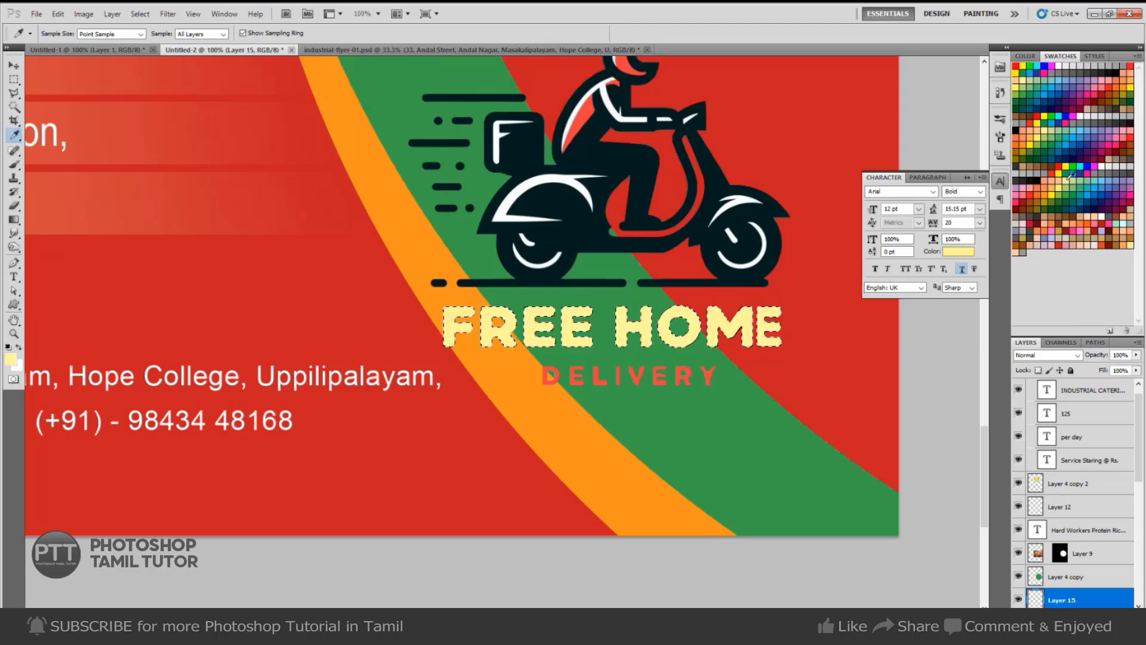
pyautogui.hotkey('ctrl', 'd')
# Reactivate Layer 14 and test-select the red D of DELIVERY, then deselect.
pyautogui.press('v')
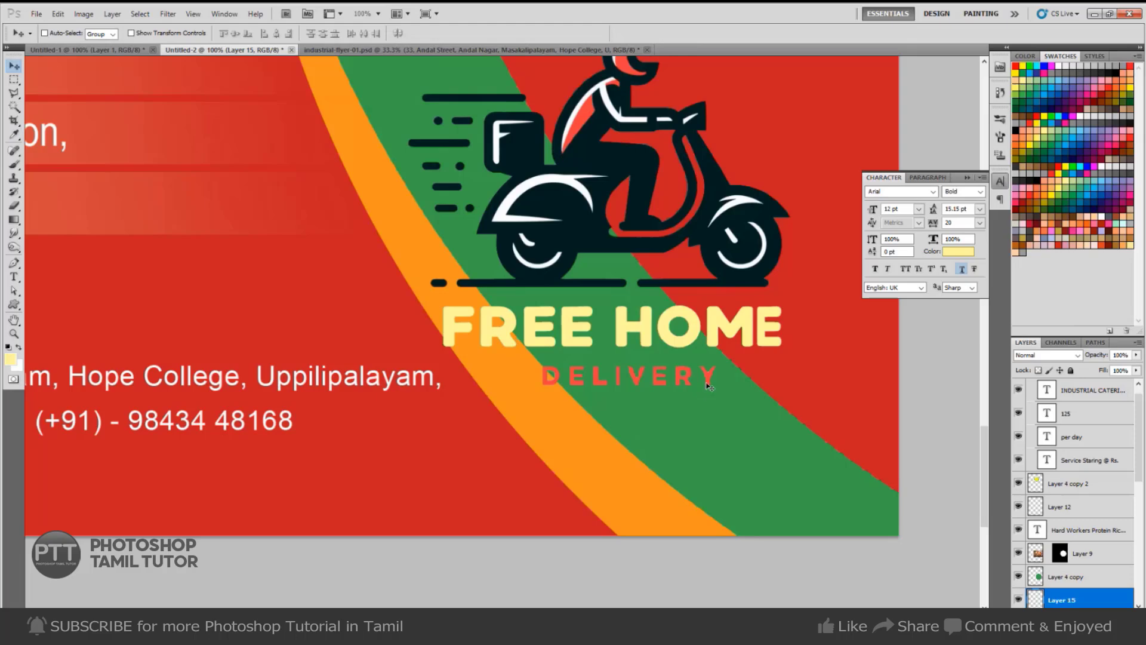
pyautogui.rightClick(710, 381)
pyautogui.click(739, 401)
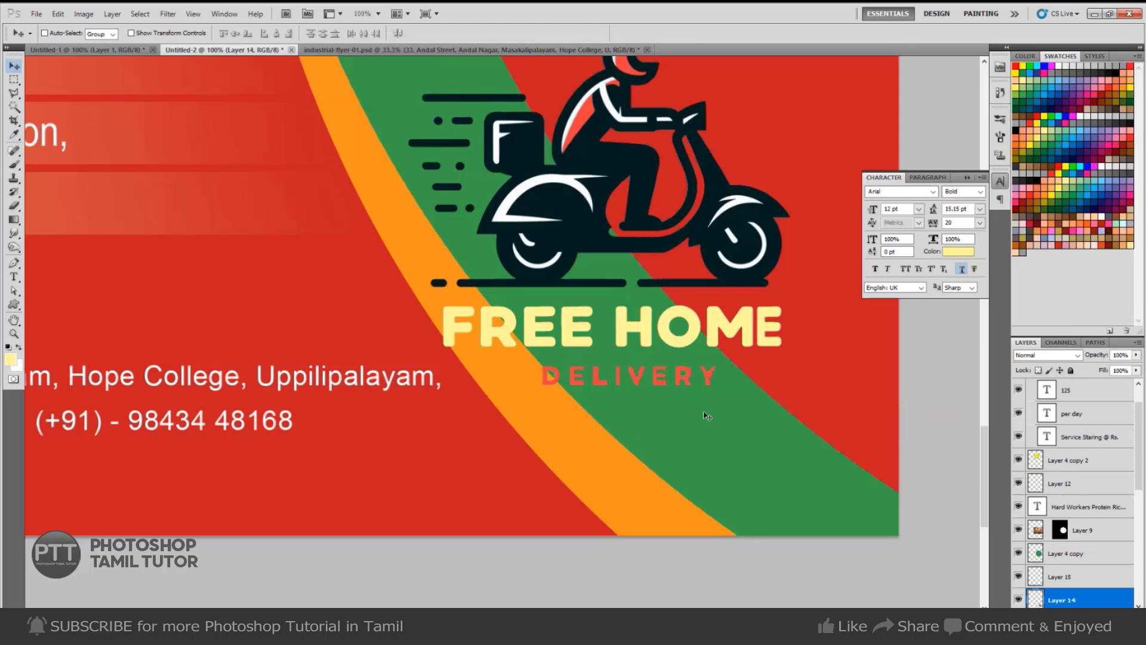
pyautogui.press('m')
pyautogui.press('w')
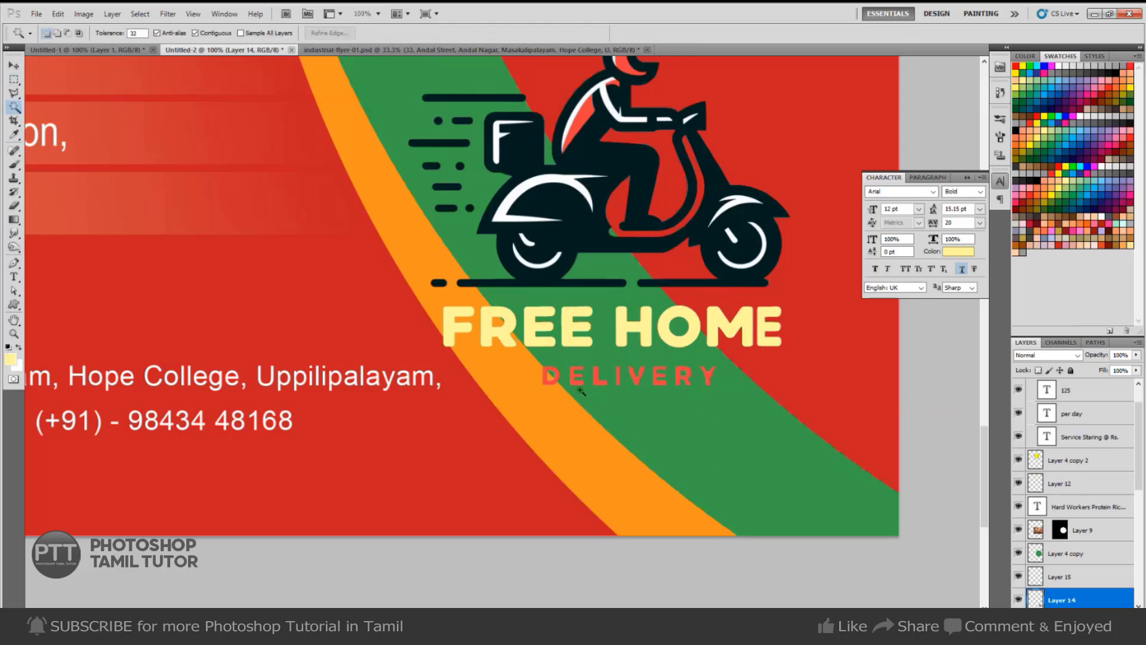
pyautogui.click(552, 379)
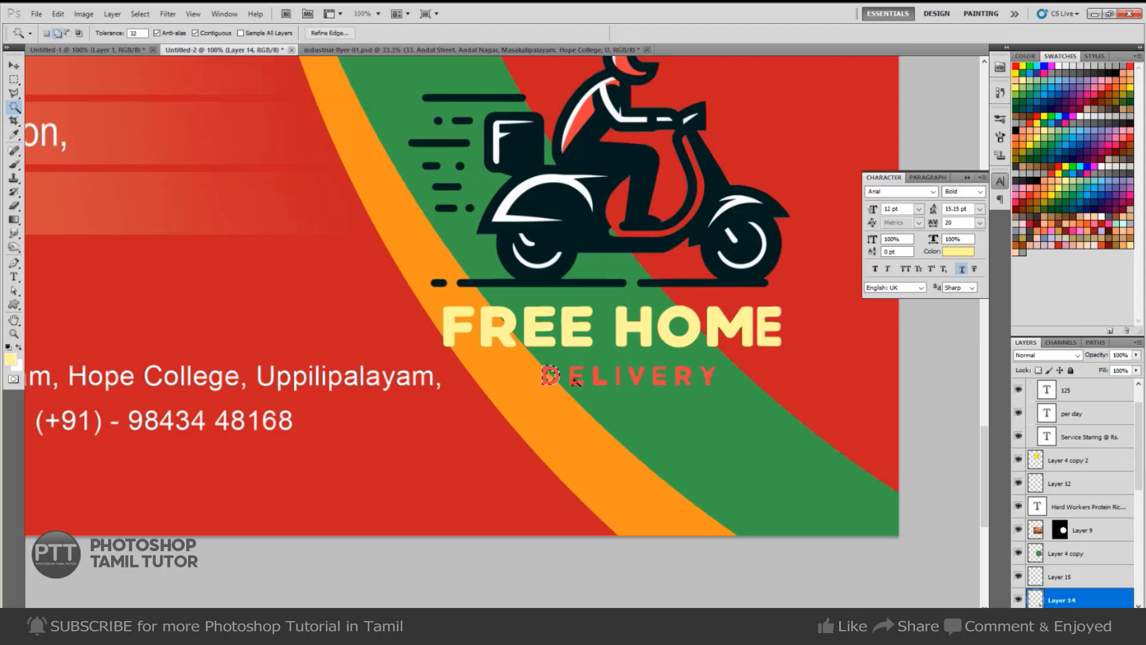
pyautogui.hotkey('ctrl', 'd')
# Marquee-select the DELIVERY word, toggling Layer 14's visibility to check the selection.
pyautogui.press('m')
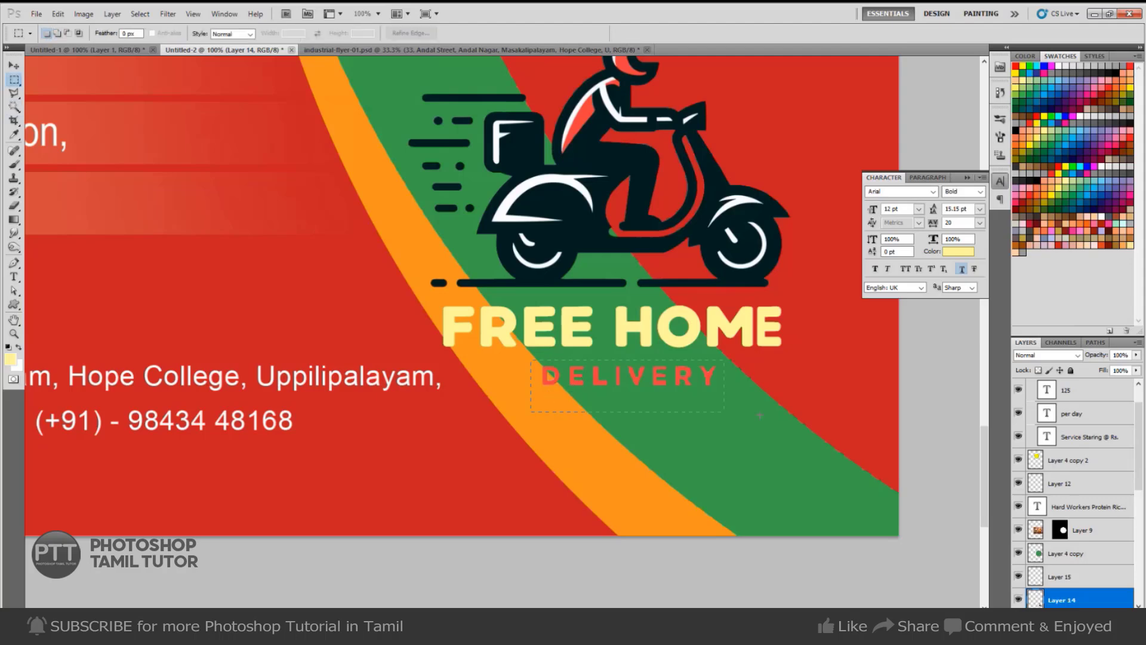
pyautogui.moveTo(760, 414); pyautogui.dragTo(768, 417)
pyautogui.click(1019, 600)
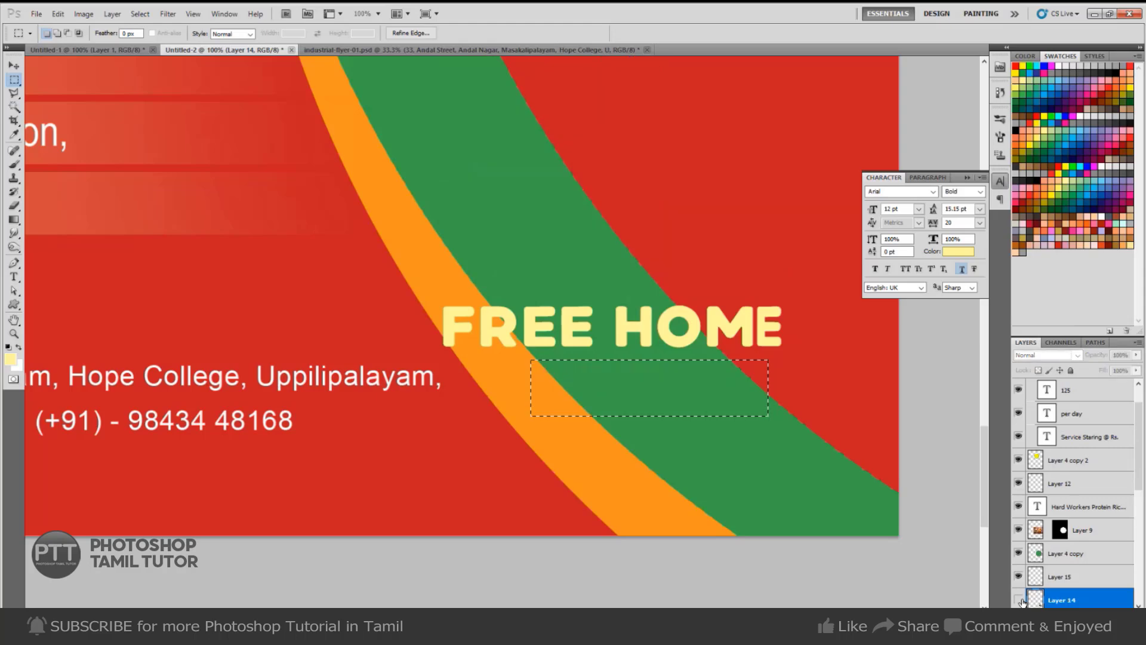
pyautogui.click(1019, 600)
pyautogui.click(1019, 600)
pyautogui.click(1020, 600)
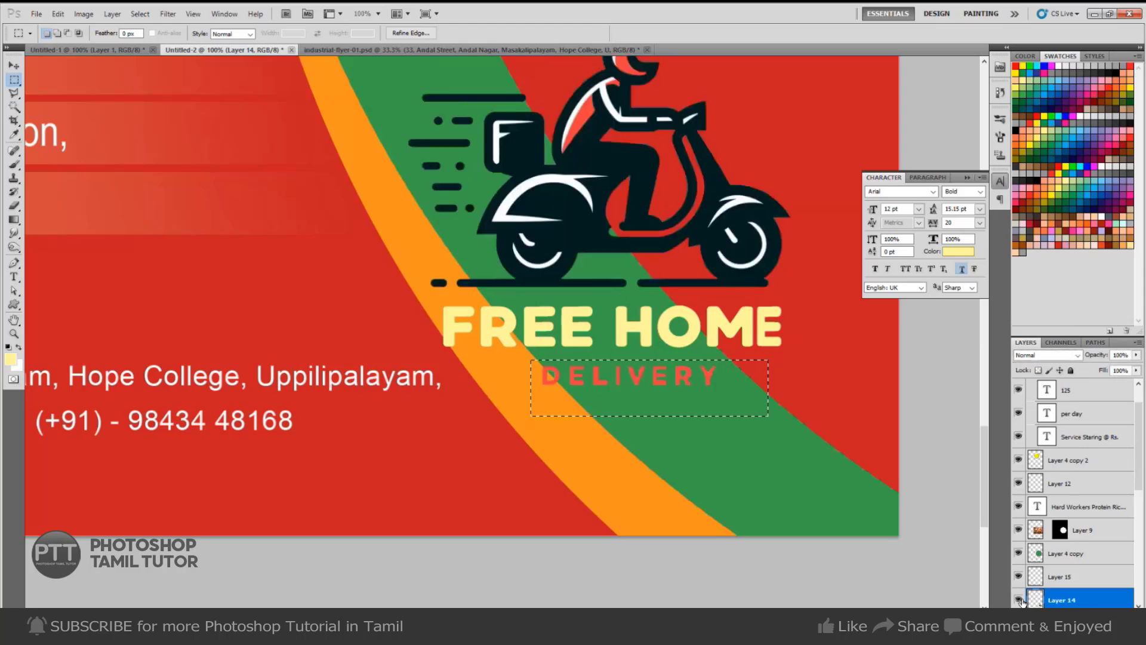
pyautogui.click(1020, 600)
pyautogui.click(1019, 600)
# Raise Hue and Lightness in Hue/Saturation so DELIVERY turns pale, then deselect.
pyautogui.hotkey('ctrl', 'u')
pyautogui.moveTo(941, 158); pyautogui.dragTo(980, 174)
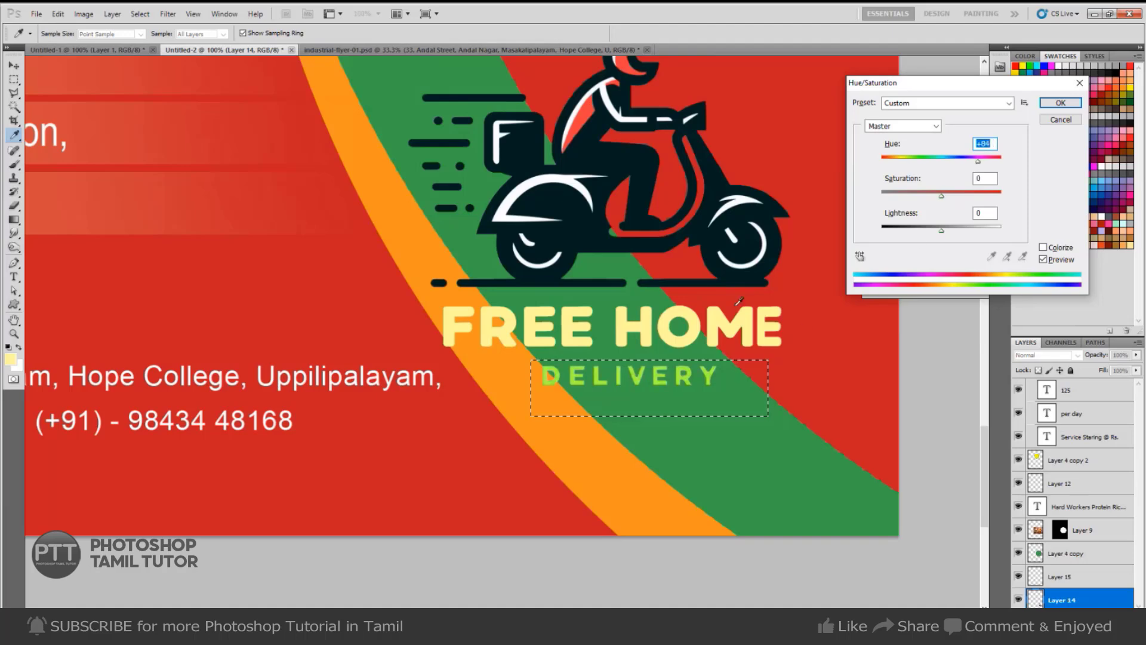
pyautogui.moveTo(979, 222); pyautogui.dragTo(987, 228)
pyautogui.click(1069, 104)
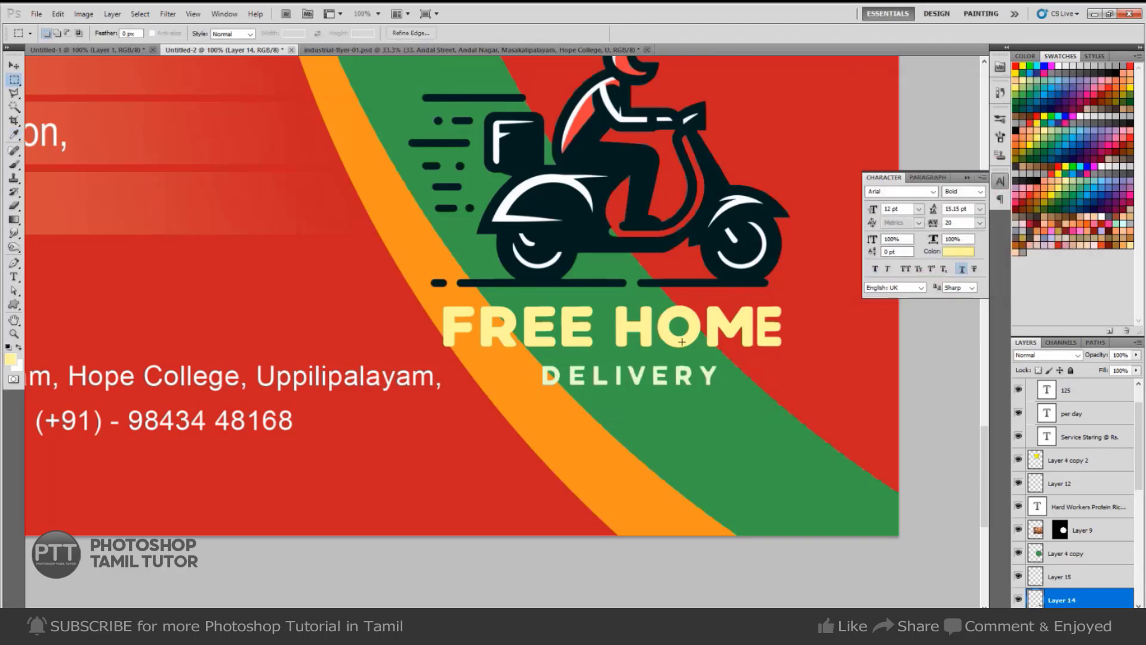
pyautogui.hotkey('ctrl', 'd')
# Open the sunflyer-01backside design, then close it again.
pyautogui.keyDown('ctrl'); pyautogui.keyDown('alt'); pyautogui.click(781, 391); pyautogui.keyUp('alt'); pyautogui.keyUp('ctrl')
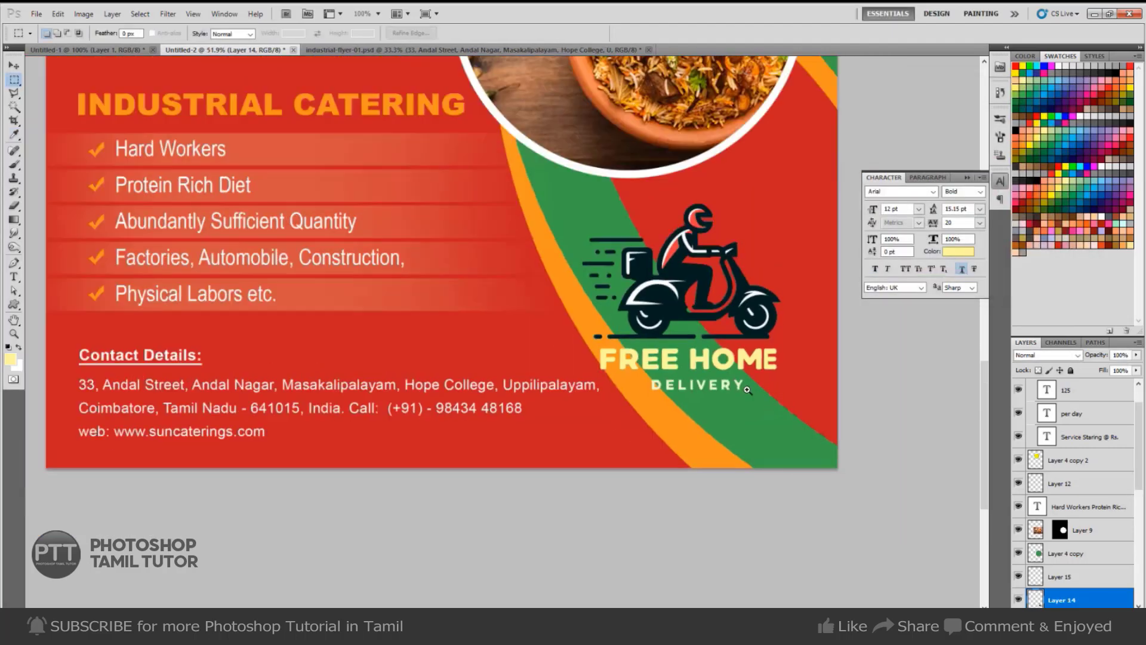
pyautogui.keyDown('ctrl'); pyautogui.keyDown('alt'); pyautogui.click(777, 442); pyautogui.keyUp('alt'); pyautogui.keyUp('ctrl')
pyautogui.keyDown('ctrl'); pyautogui.keyDown('alt'); pyautogui.click(750, 432); pyautogui.keyUp('alt'); pyautogui.keyUp('ctrl')
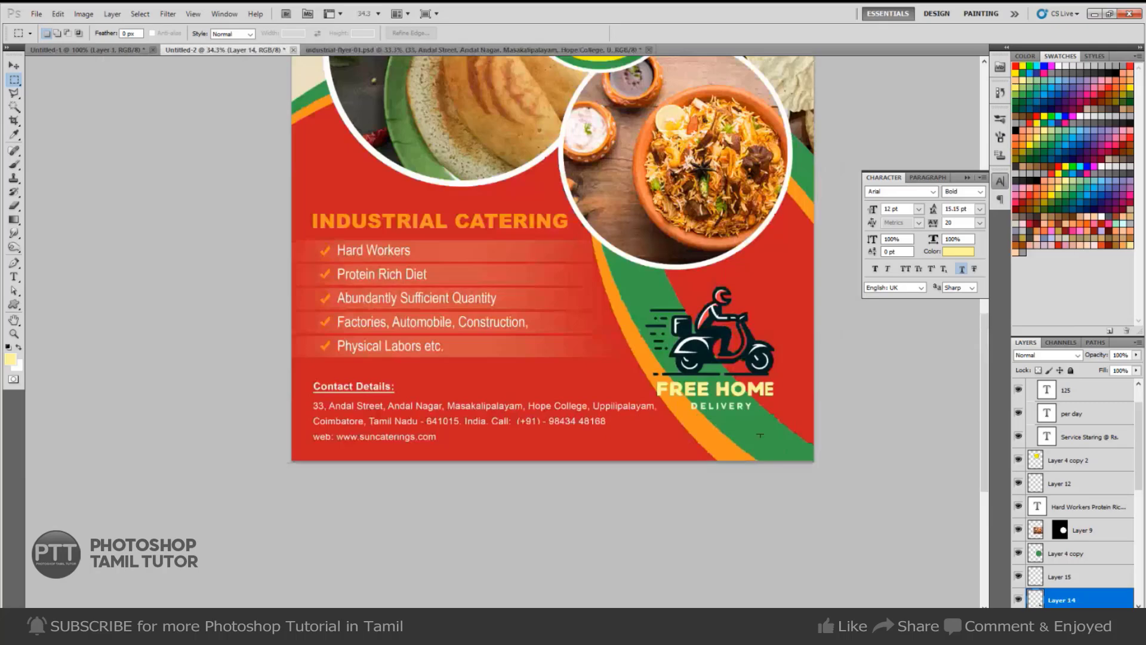
pyautogui.moveTo(746, 427); pyautogui.dragTo(733, 367)
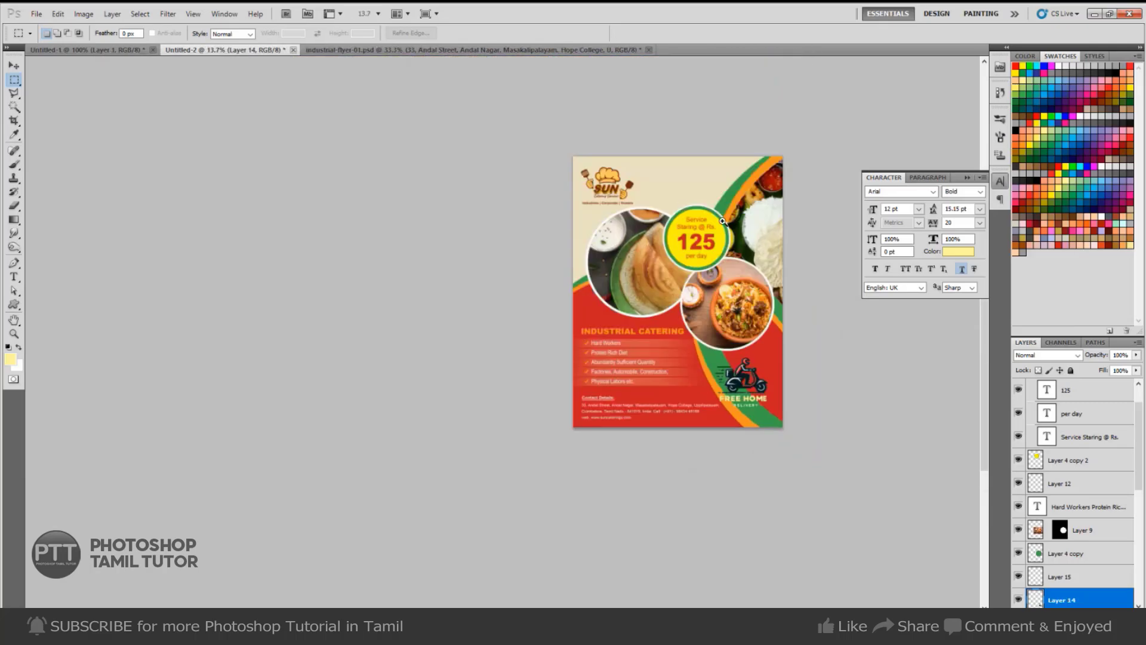
pyautogui.moveTo(693, 206); pyautogui.dragTo(723, 222)
pyautogui.moveTo(700, 129); pyautogui.dragTo(682, 129)
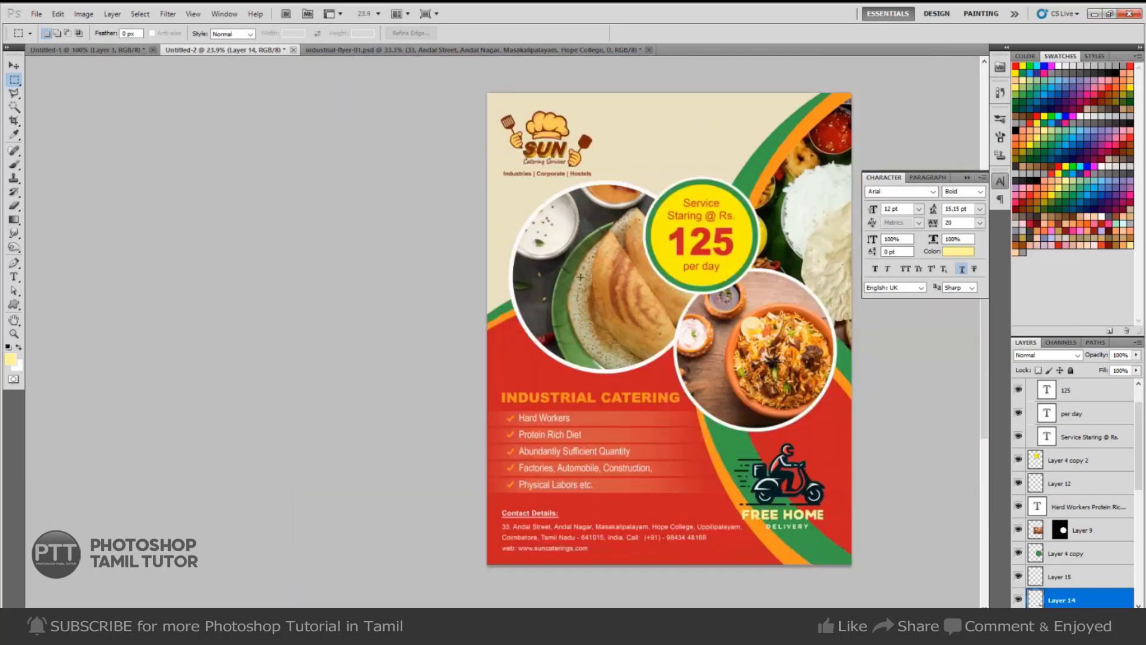
pyautogui.hotkey('ctrl', 'o')
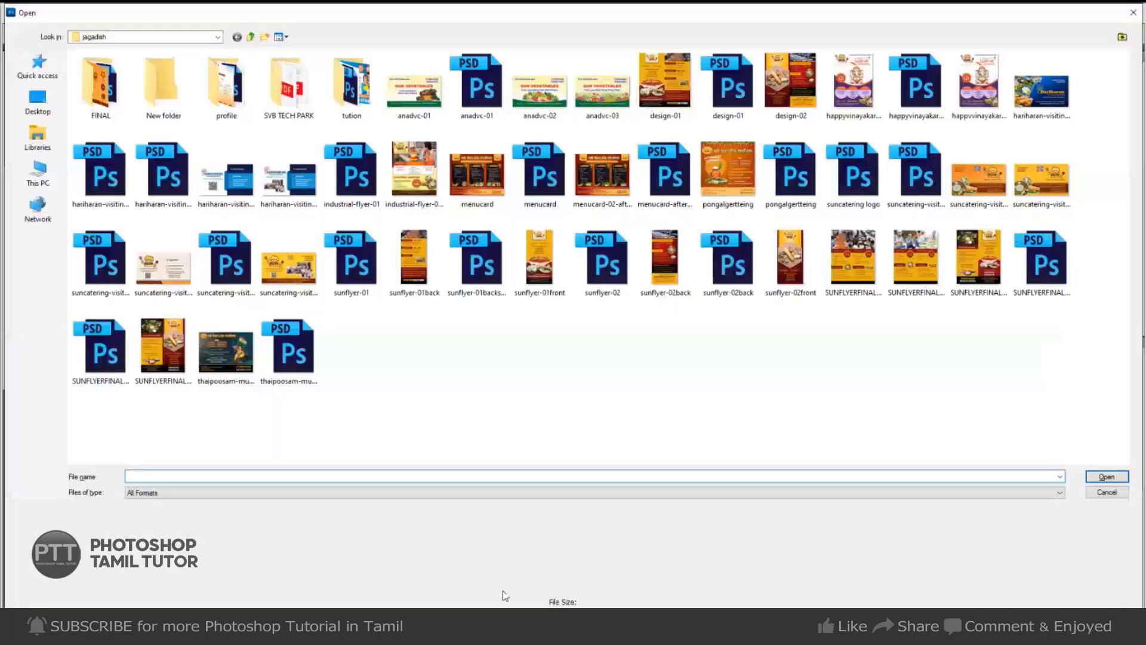
pyautogui.doubleClick(482, 280)
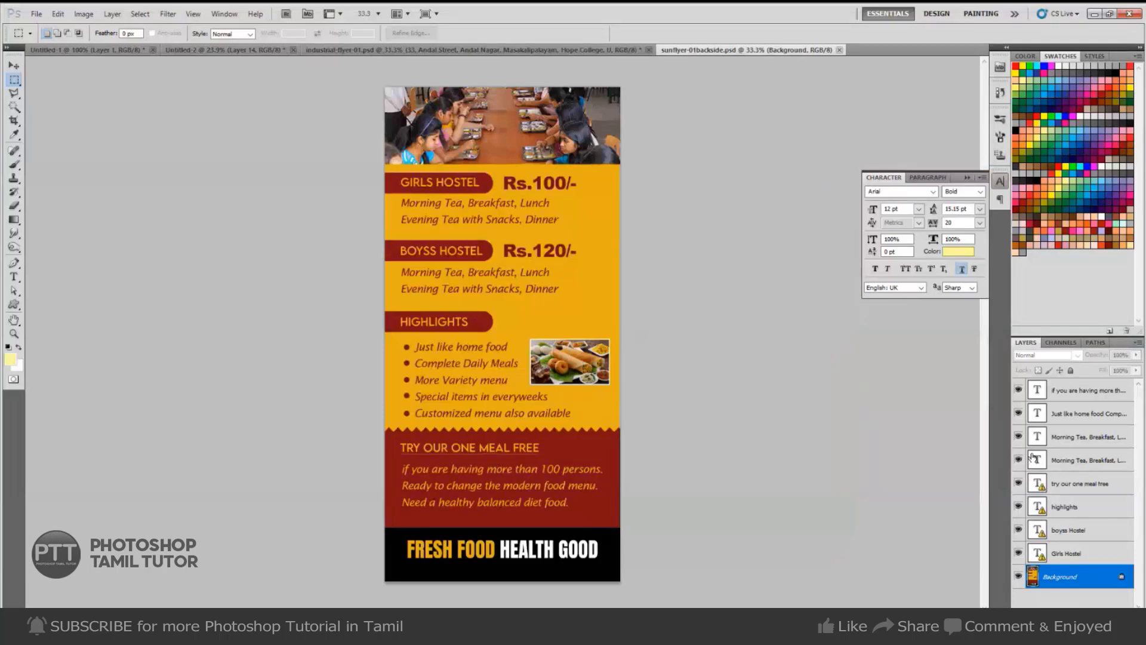
pyautogui.hotkey('ctrl', 'w')
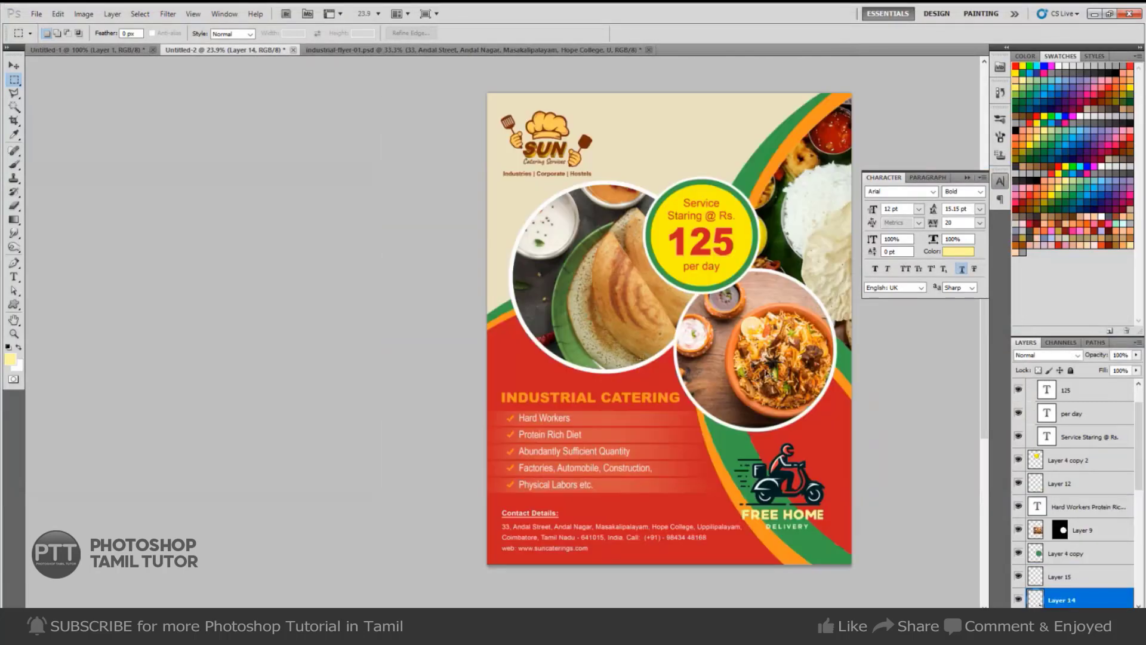
# Preview several flyer files, then open SUNFLYERFINAL-FRONT-02.psd from the FINAL folder, accepting font substitution.
pyautogui.hotkey('ctrl', 'o')
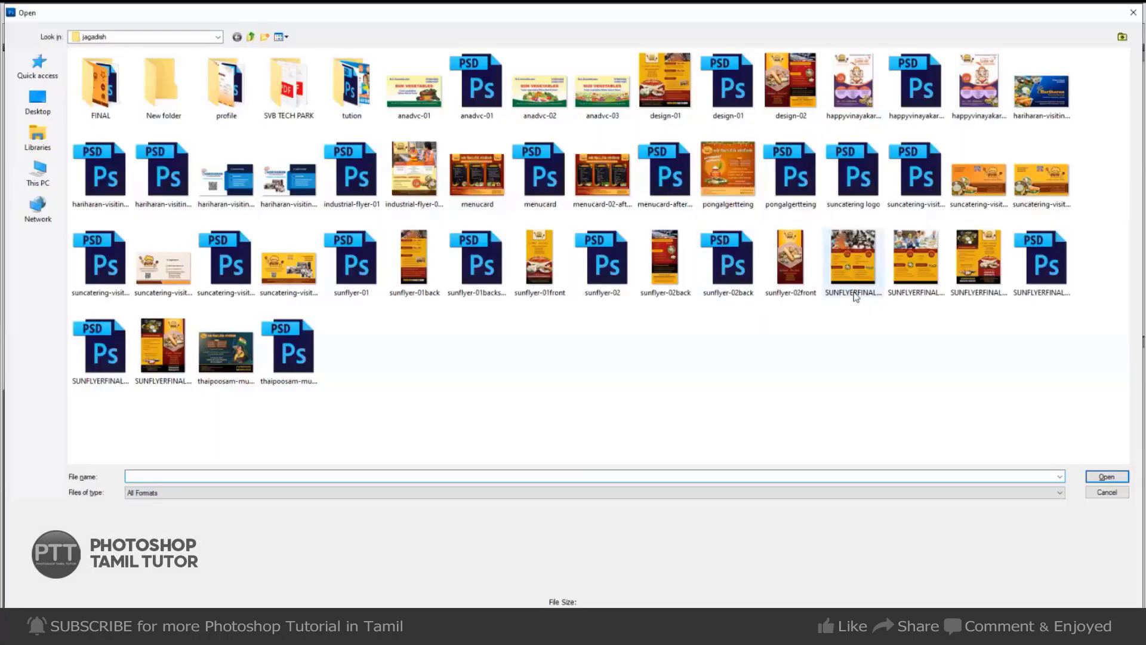
pyautogui.click(726, 279)
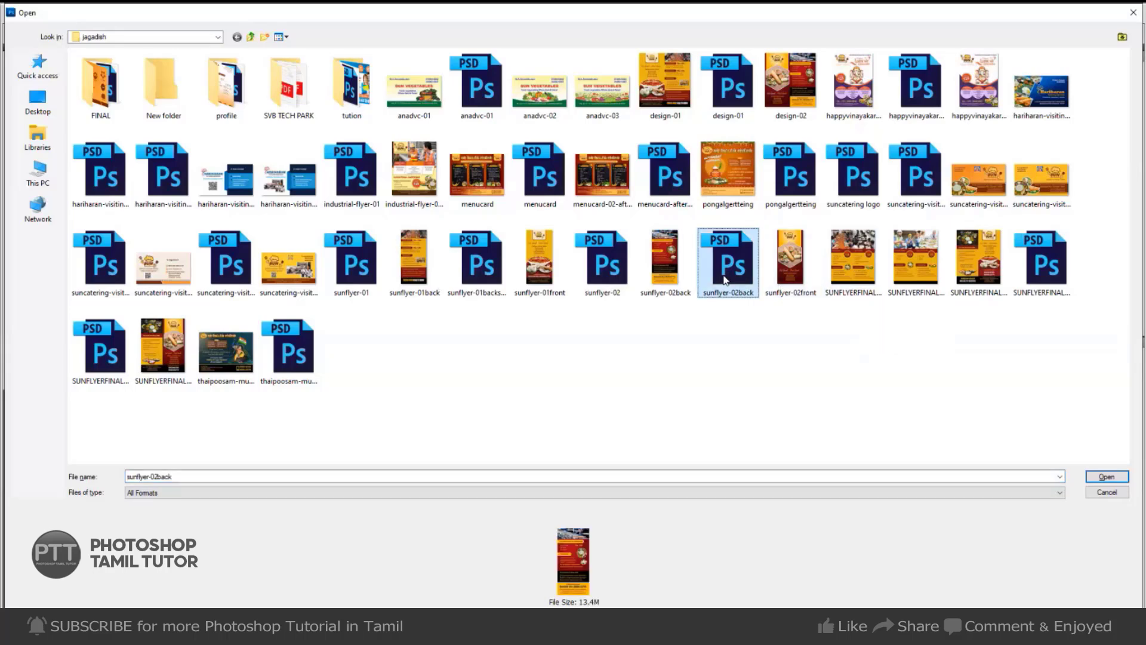
pyautogui.click(629, 274)
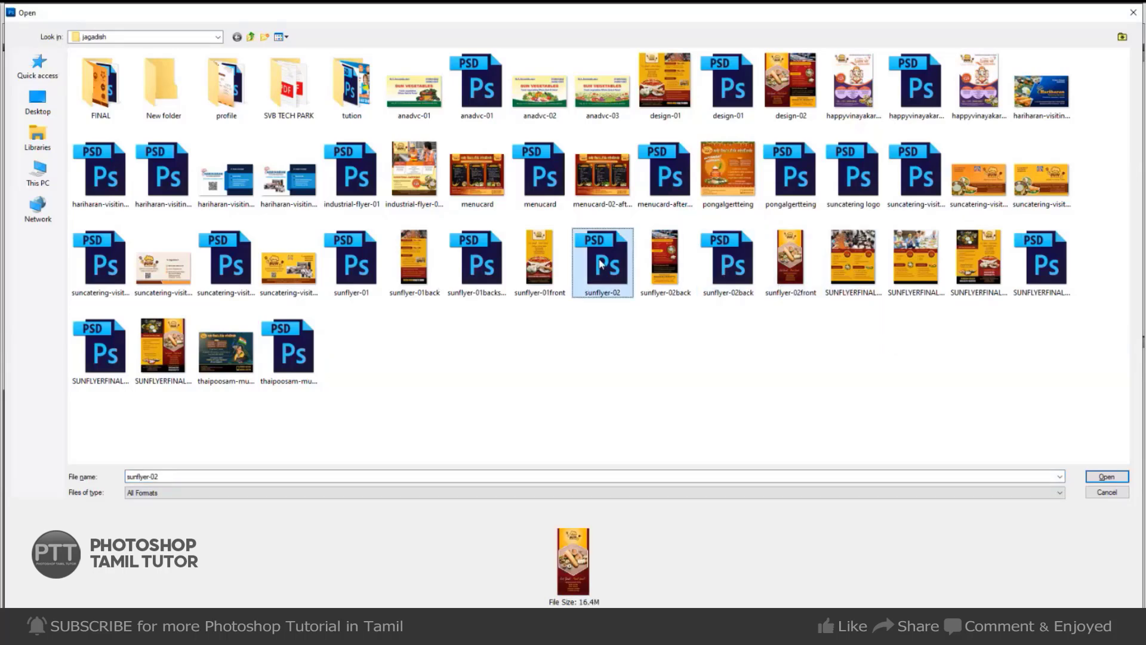
pyautogui.click(792, 183)
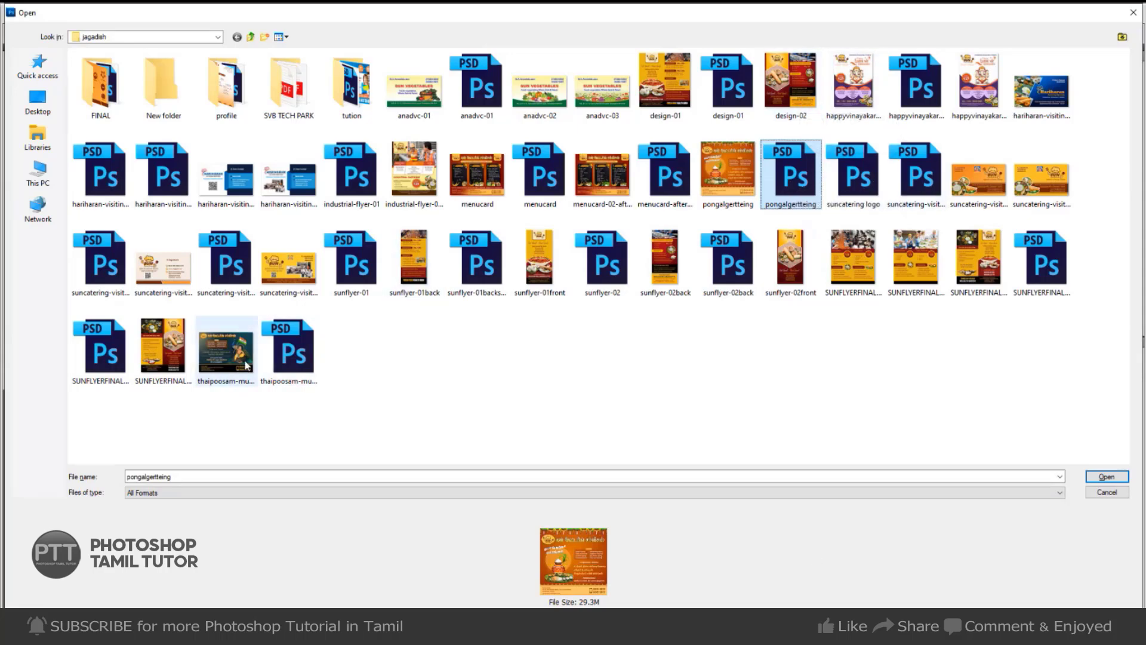
pyautogui.click(281, 352)
pyautogui.click(103, 351)
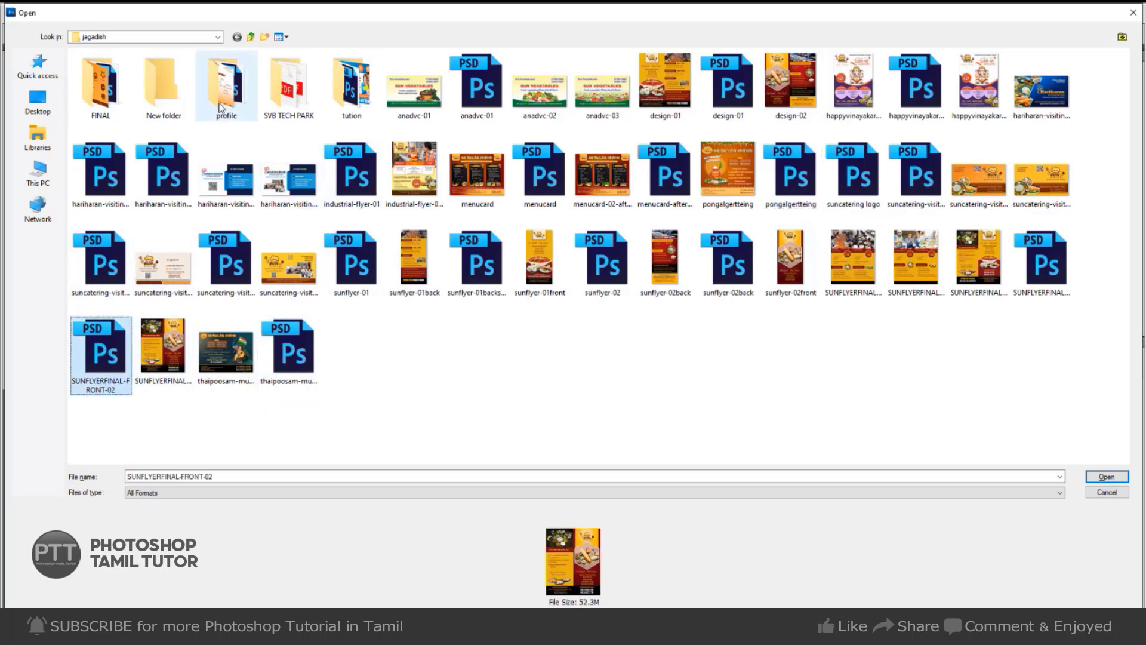
pyautogui.doubleClick(113, 114)
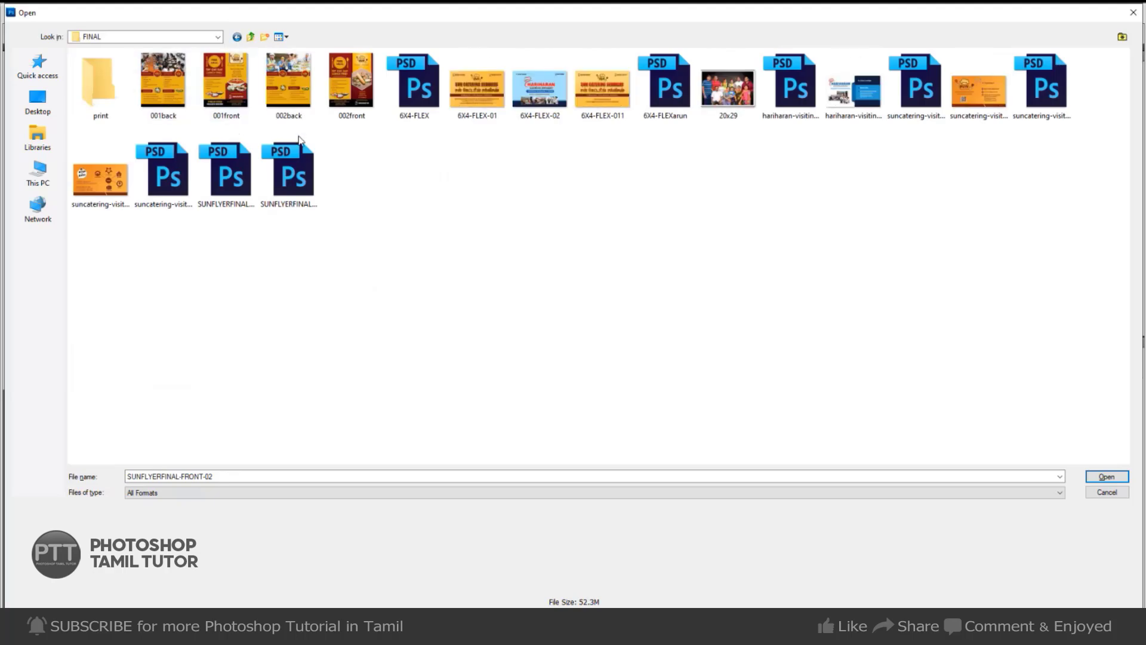
pyautogui.click(289, 179)
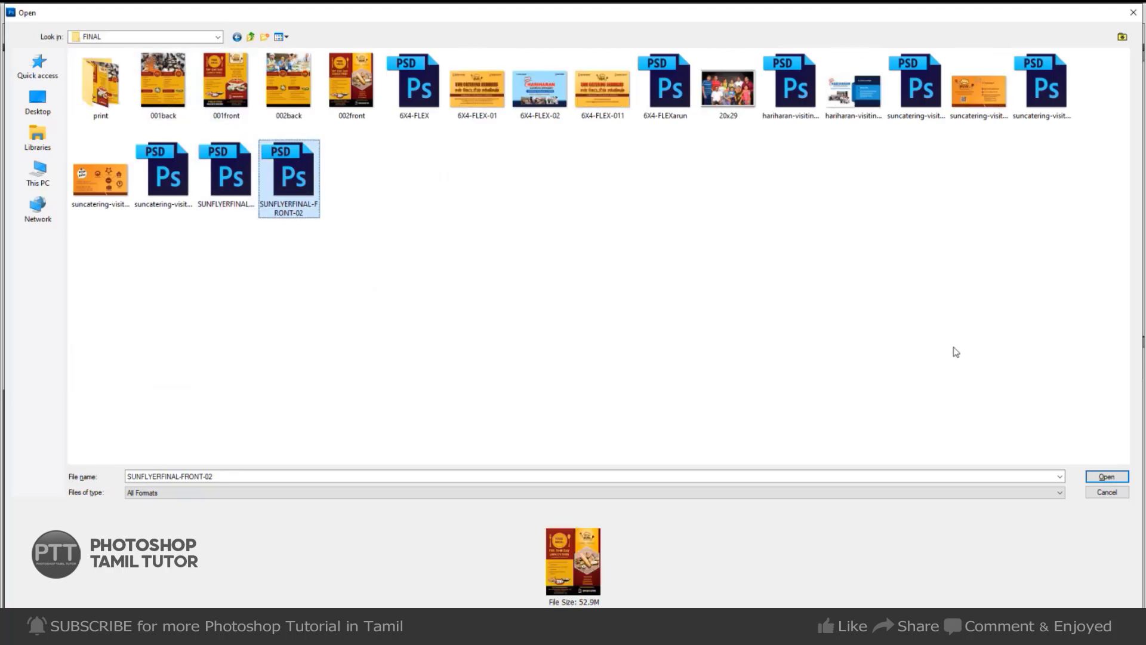
pyautogui.click(1108, 477)
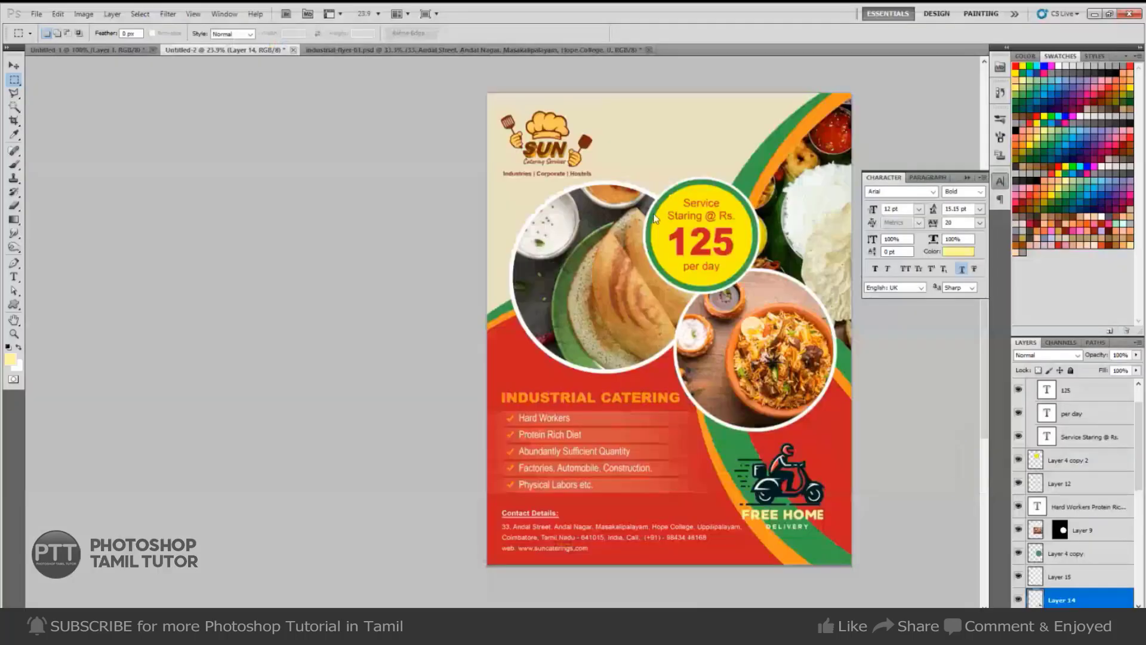
pyautogui.click(569, 248)
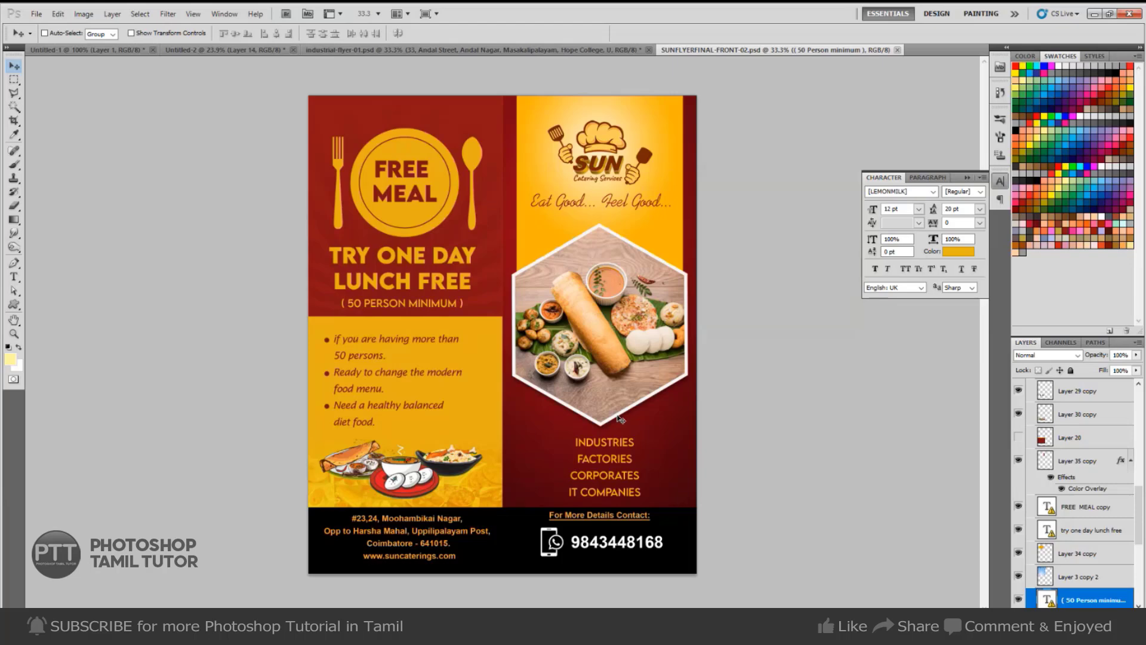
# Drag the 'Eat Good... Feel Good...' layer onto the catering flyer and scale it to about 160%.
pyautogui.rightClick(568, 201)
pyautogui.click(589, 212)
pyautogui.moveTo(531, 171); pyautogui.dragTo(293, 102)
pyautogui.moveTo(265, 53); pyautogui.dragTo(691, 150)
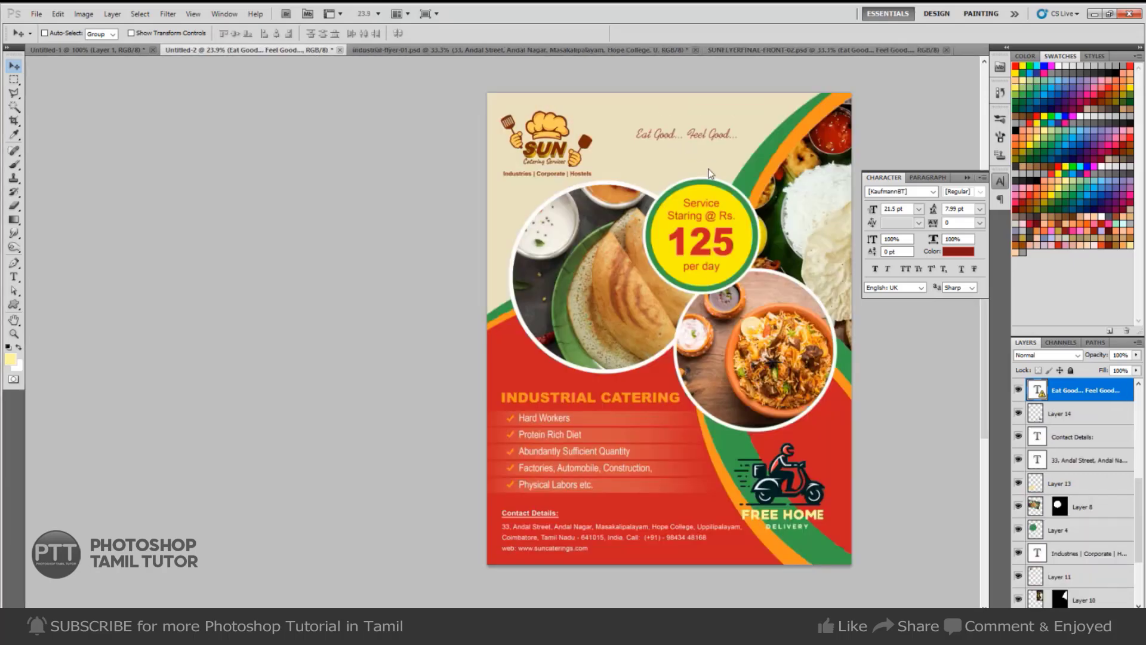
pyautogui.hotkey('ctrl', 't')
pyautogui.click(654, 261)
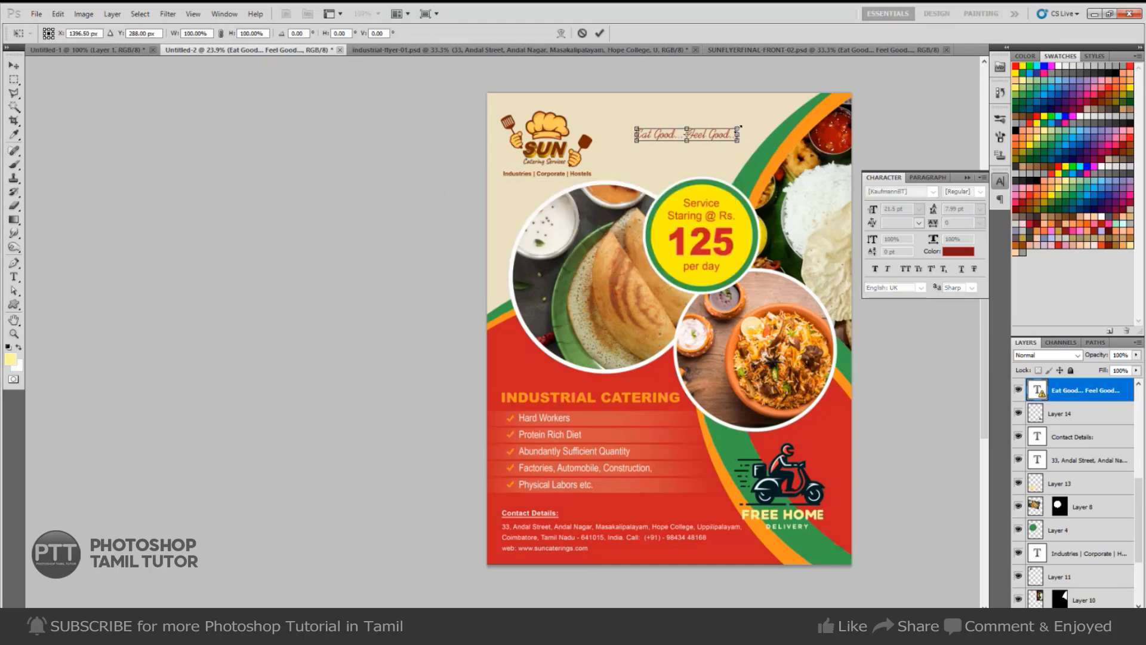
pyautogui.moveTo(738, 142); pyautogui.dragTo(768, 145)
pyautogui.press('Return')
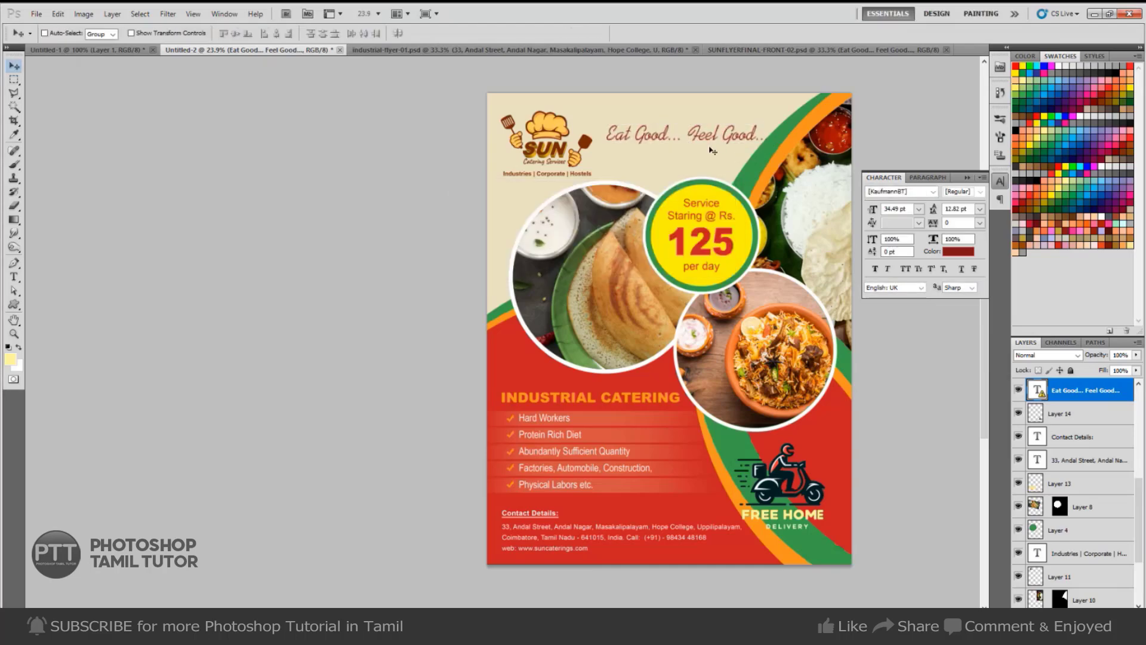
# Try editing the tagline text, cancelling an accidental line break and keeping the original font.
pyautogui.press('t')
pyautogui.click(687, 141)
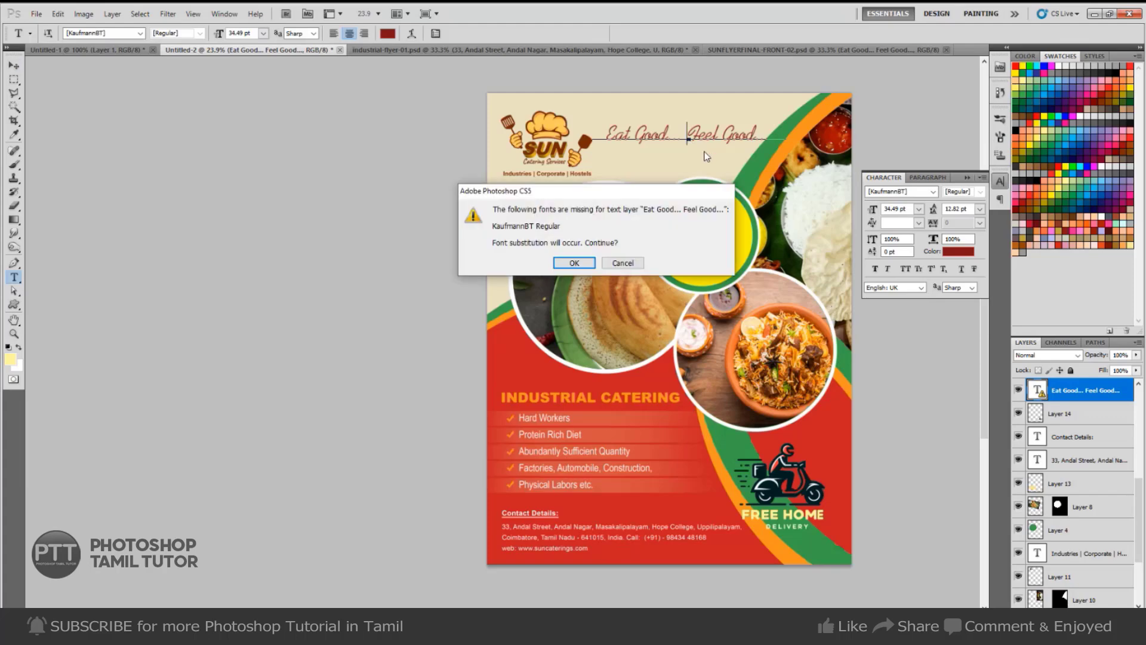
pyautogui.press('Return')
pyautogui.press('Return')
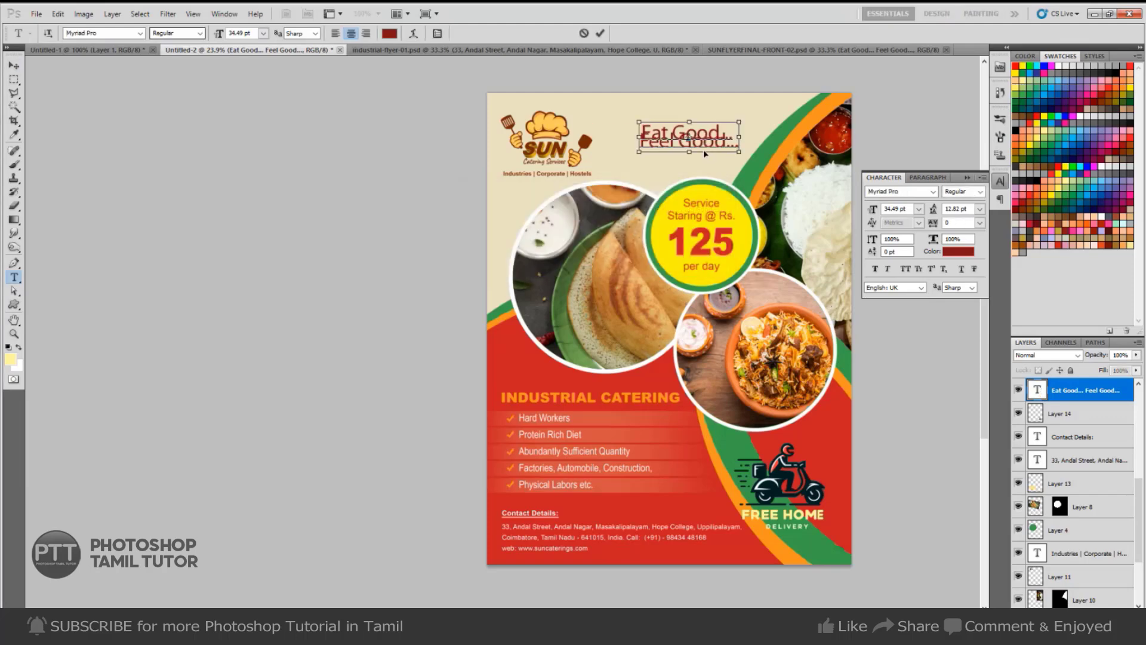
pyautogui.press('Escape')
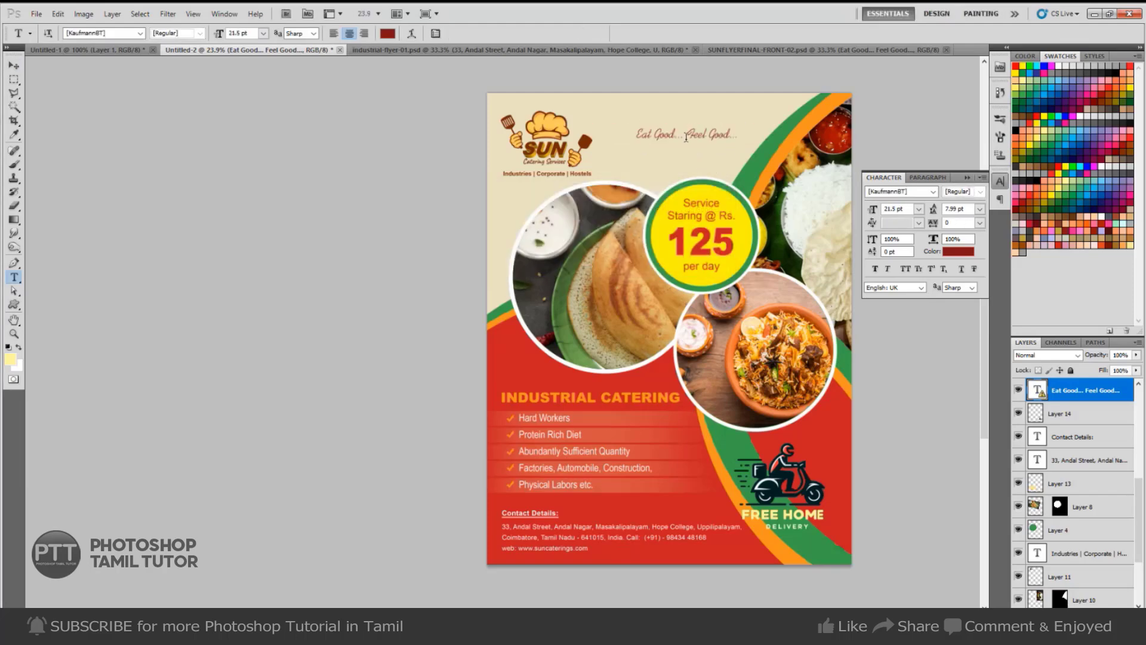
pyautogui.click(688, 137)
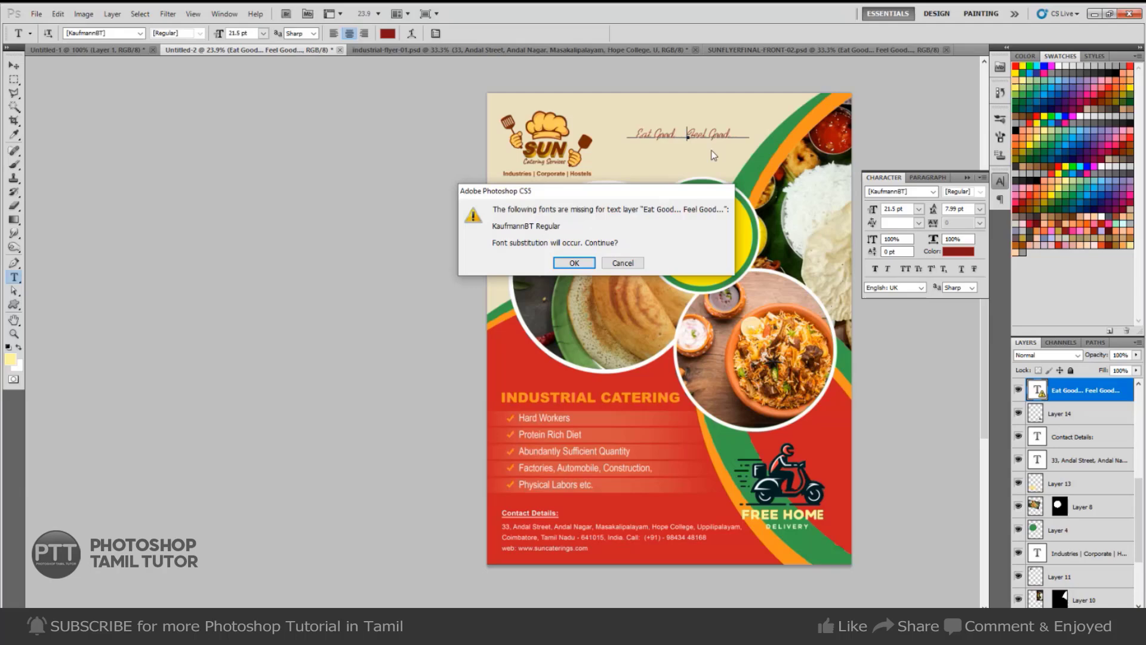
pyautogui.click(623, 263)
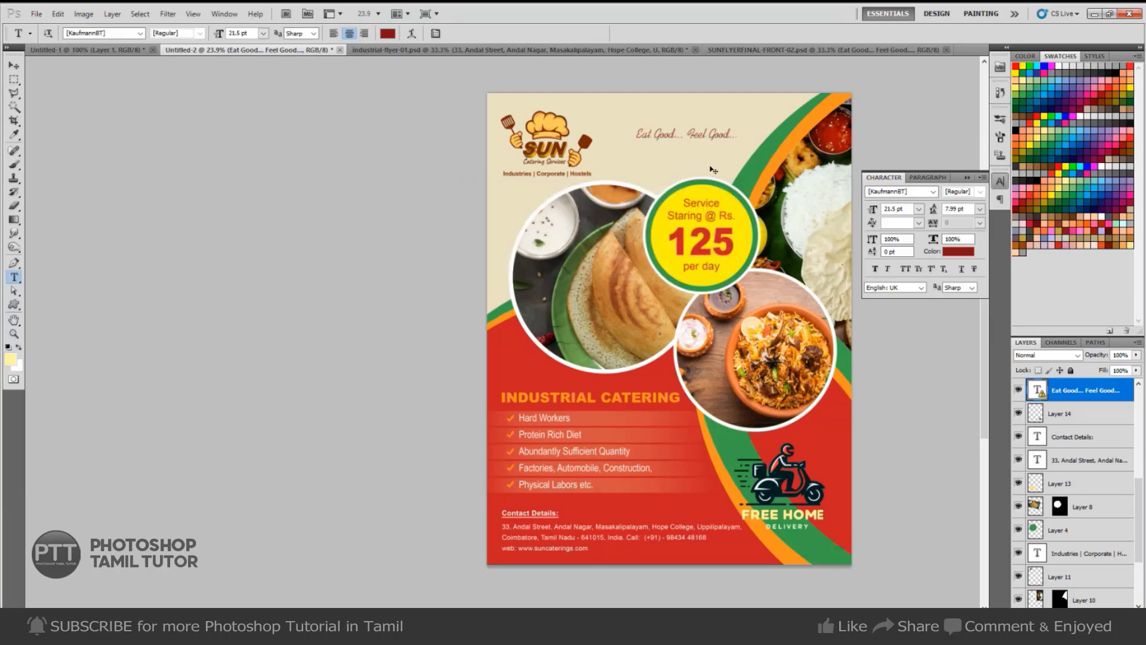
# Enlarge the tagline slightly more beside the SUN logo, to 37.38 pt.
pyautogui.hotkey('ctrl', 't')
pyautogui.click(650, 261)
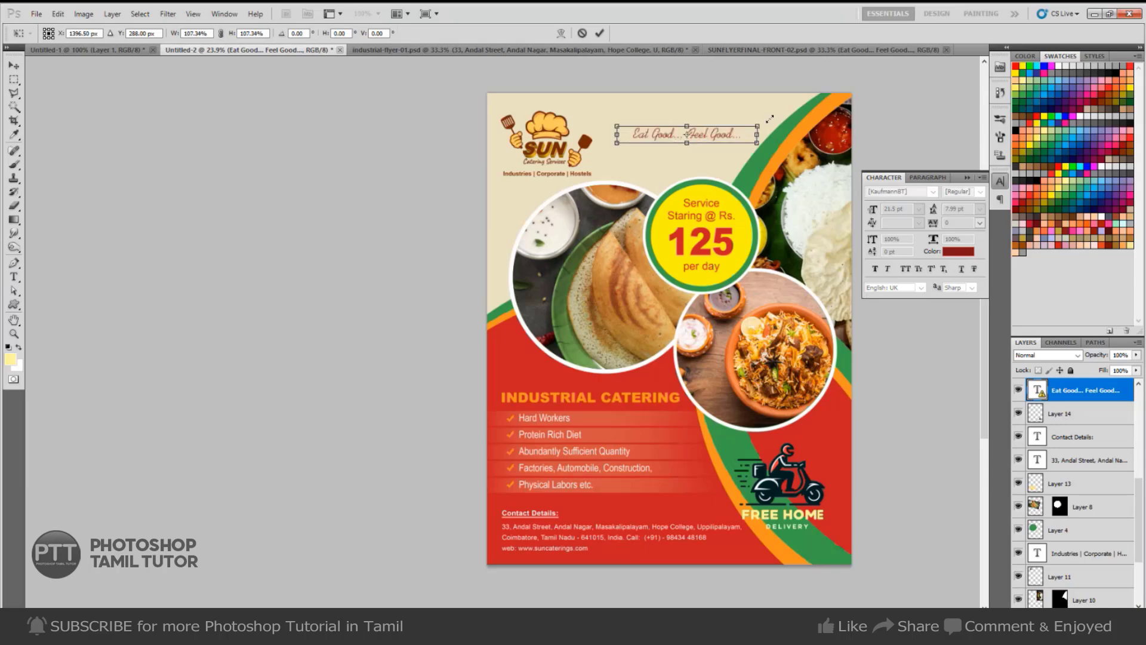
pyautogui.moveTo(771, 119); pyautogui.dragTo(778, 122)
pyautogui.press('Return')
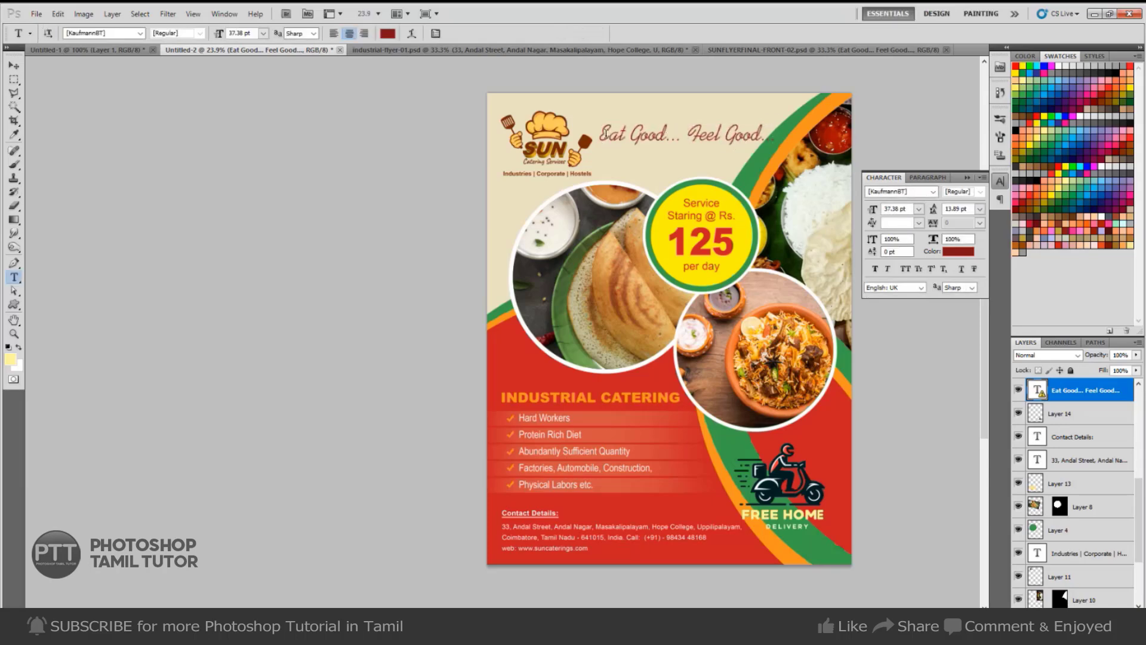
pyautogui.click(688, 135)
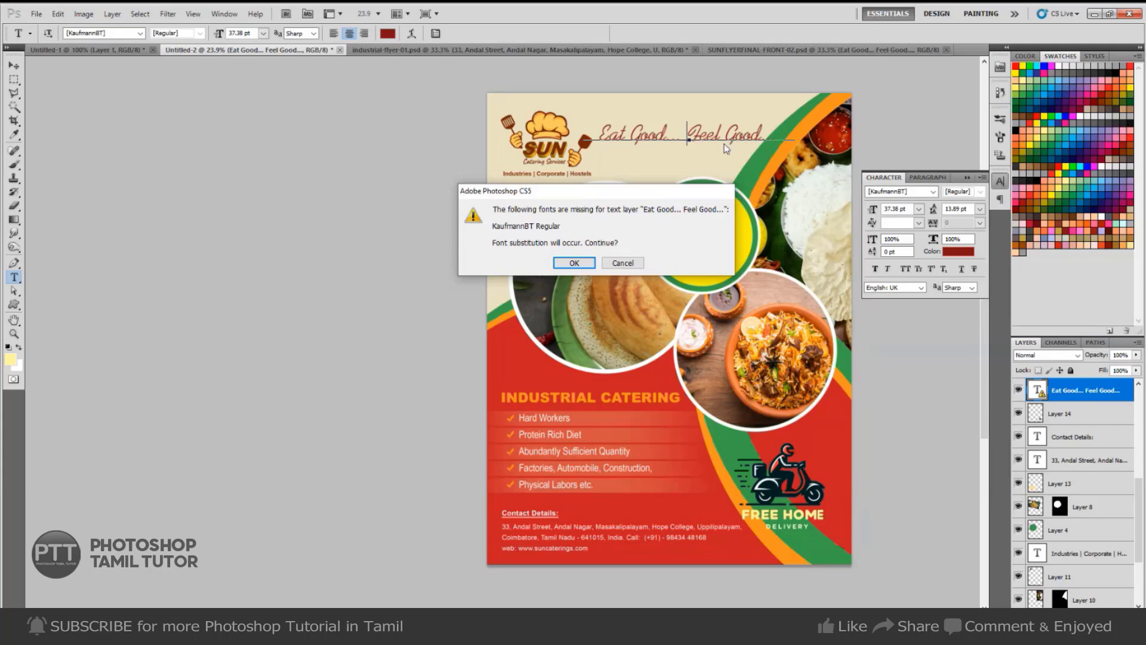
# Try editing the Eat Good... Feel Good... headline, dismissing the missing-font warning without substituting.
pyautogui.click(573, 262)
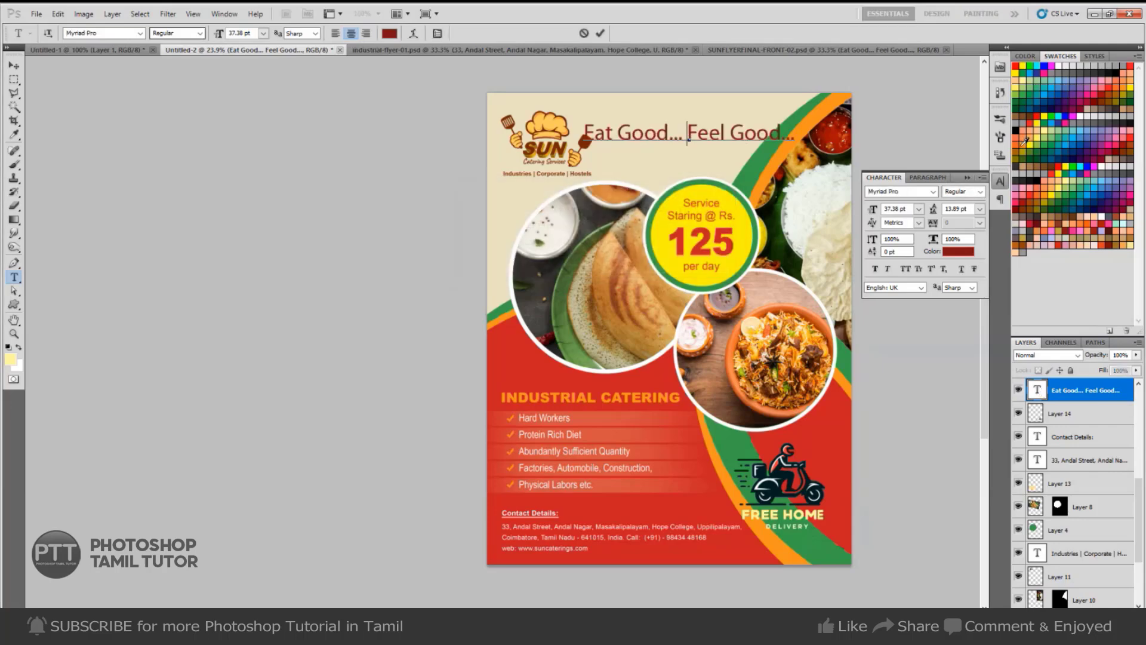
pyautogui.press('Escape')
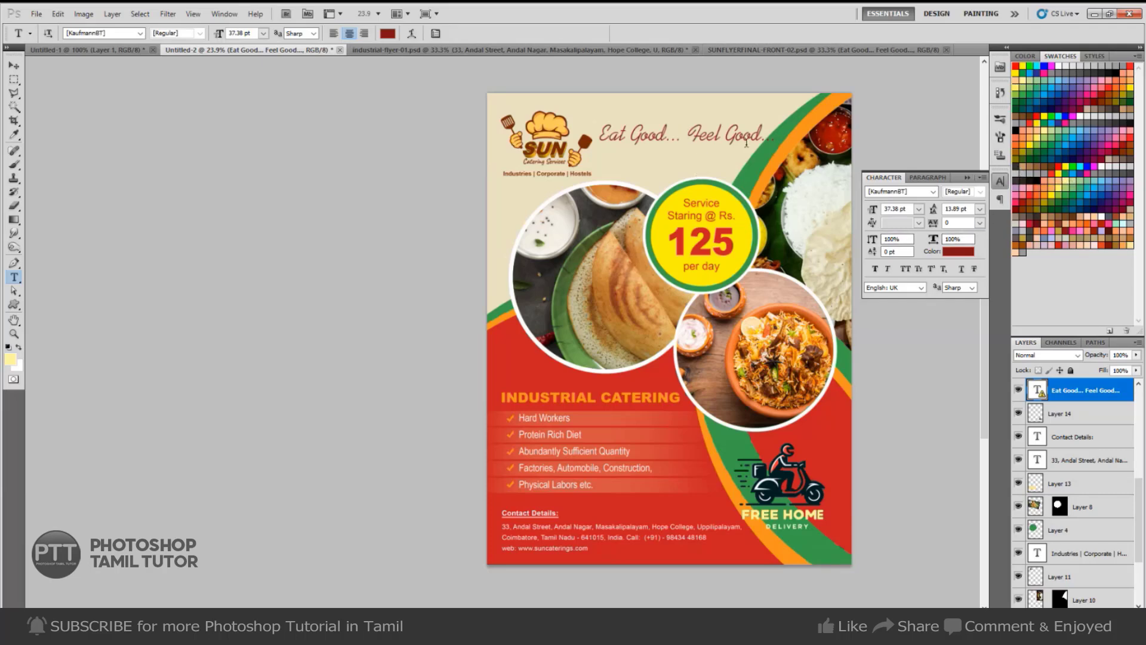
pyautogui.click(670, 136)
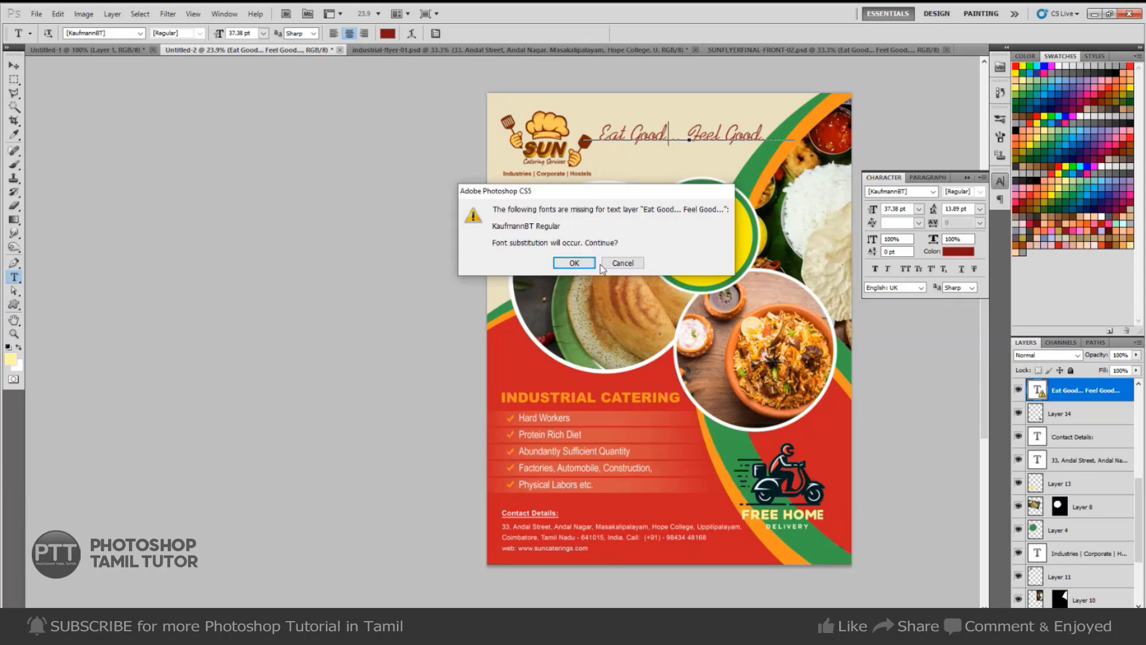
pyautogui.click(622, 263)
# In Chrome, search Google for 'kaufmann font free download'.
pyautogui.hotkey('alt', 'Tab')
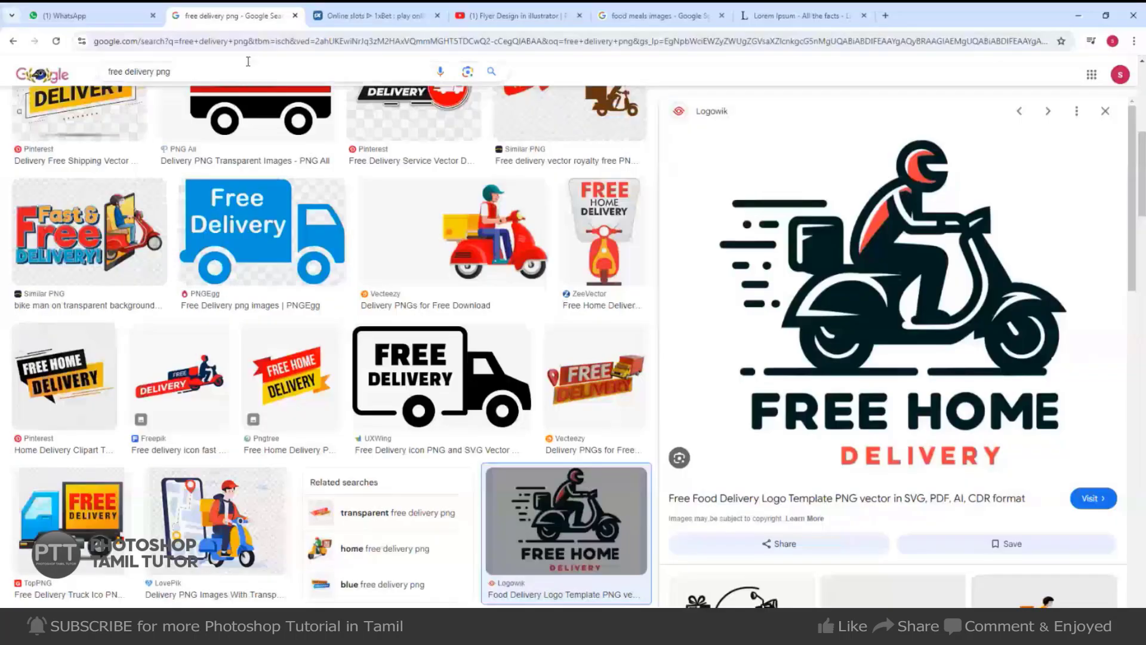
pyautogui.click(251, 42)
pyautogui.write('google.com')
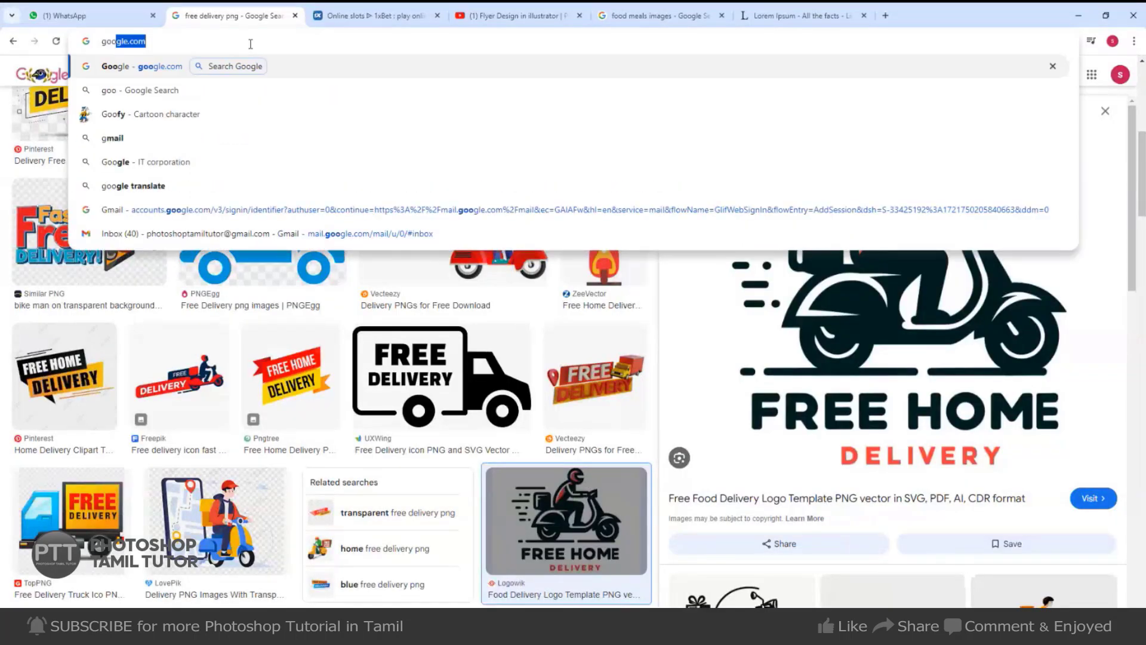
pyautogui.press('Return')
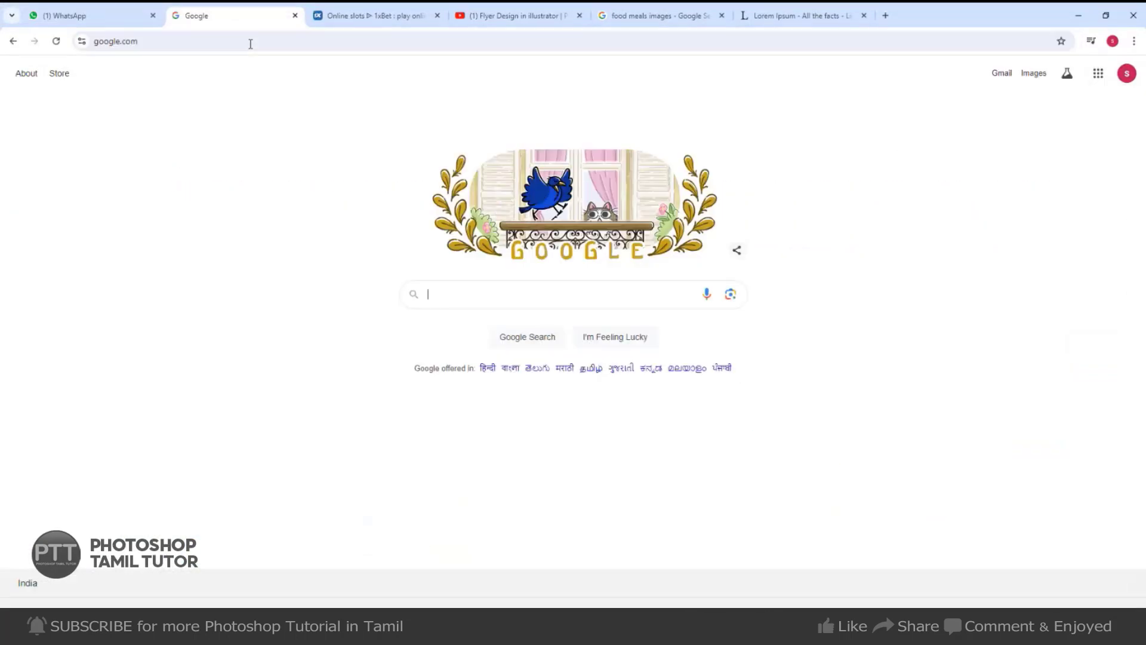
pyautogui.write('kaufmann')
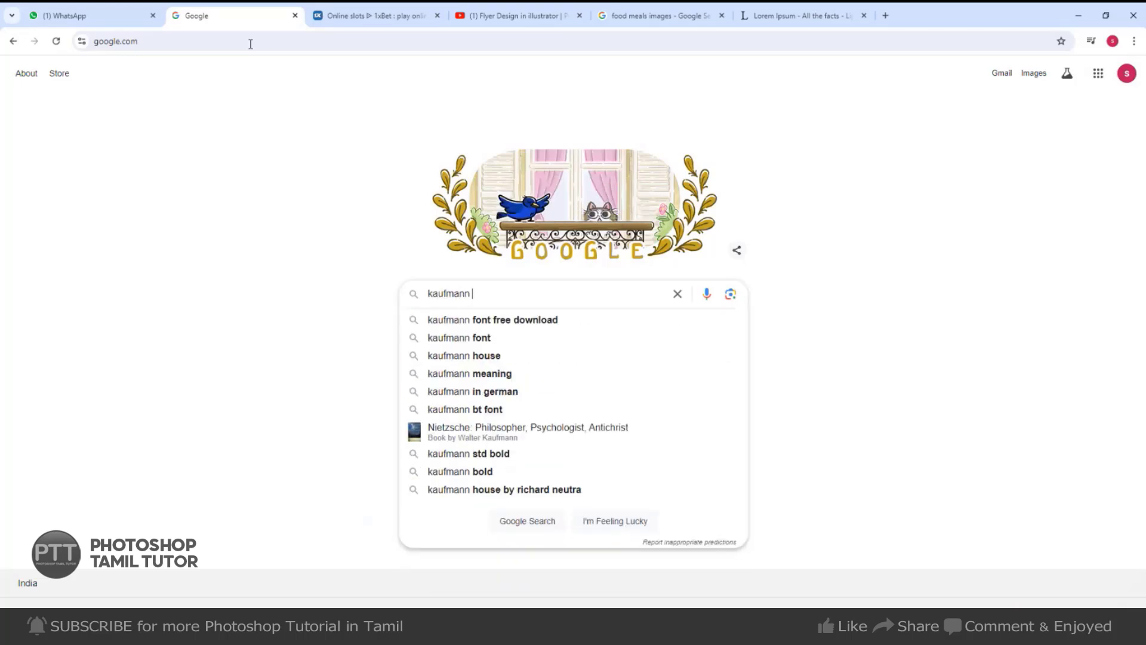
pyautogui.press('Down')
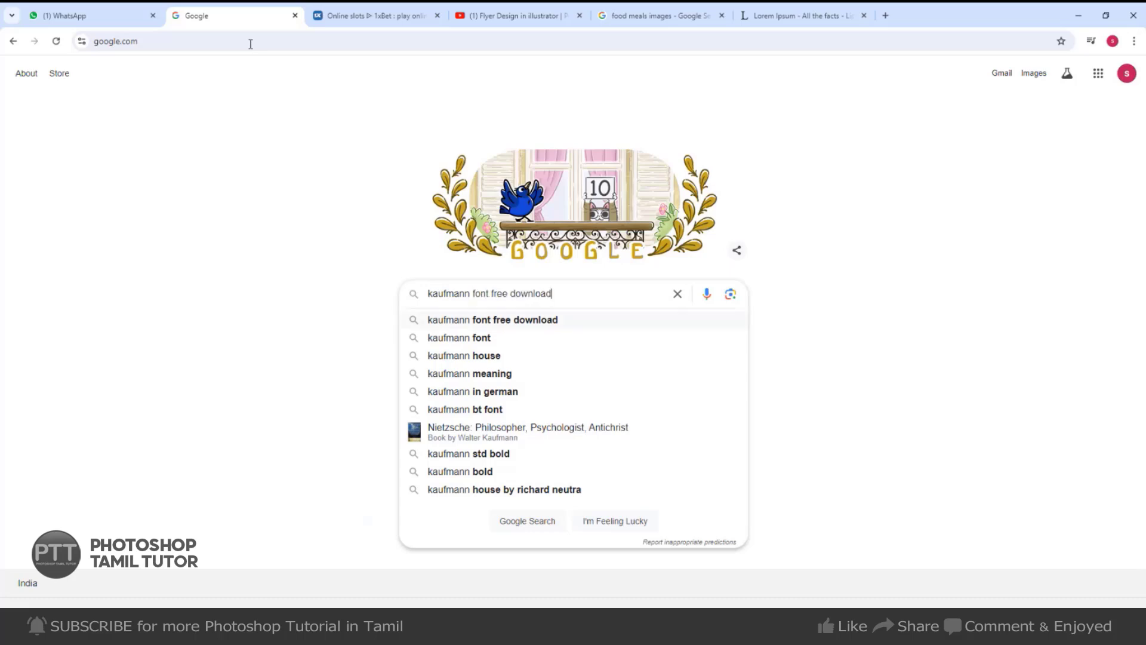
pyautogui.press('Return')
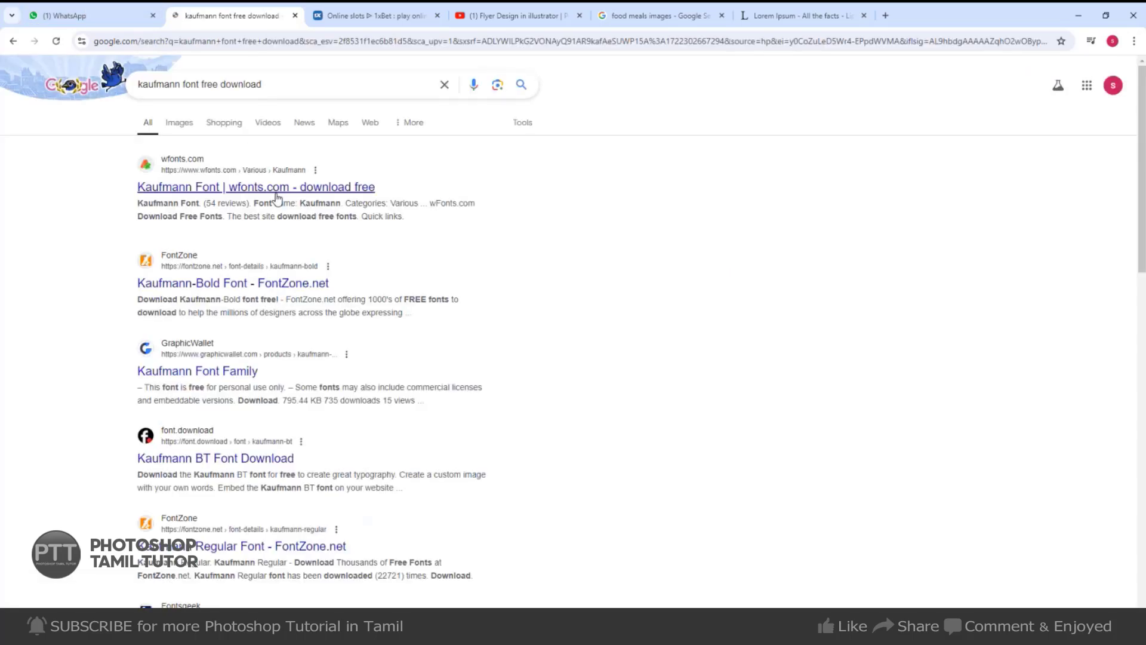
# Download kaufmann.zip from the wfonts.com Kaufmann page and show it in its folder.
pyautogui.click(274, 191)
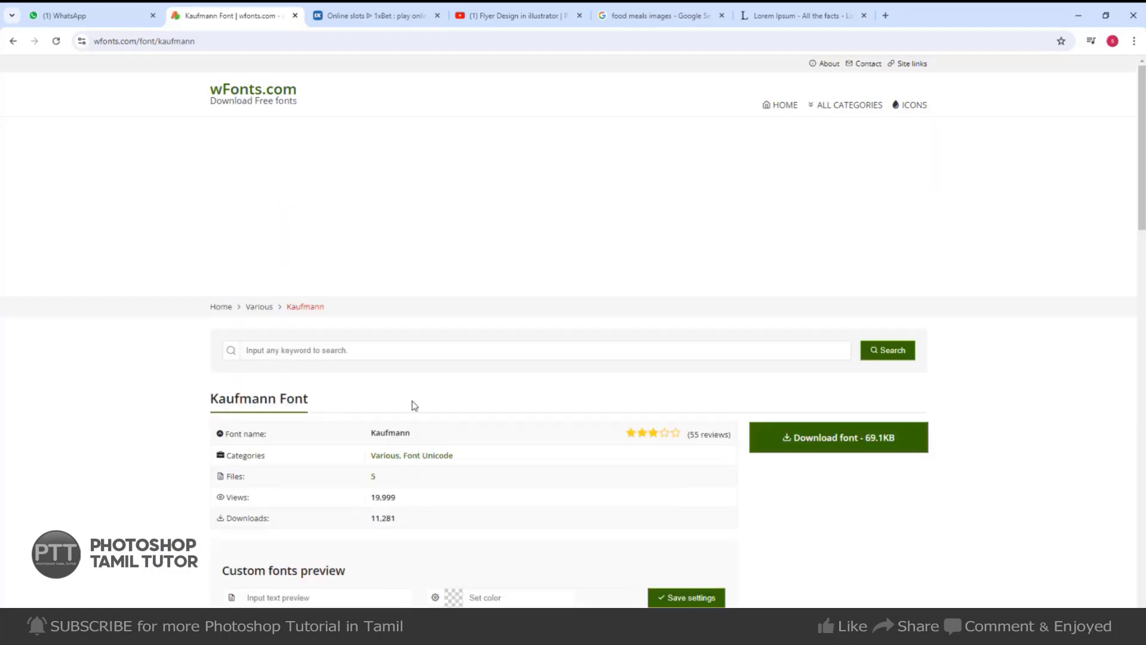
pyautogui.scroll(-3, 414, 406)
pyautogui.click(853, 272)
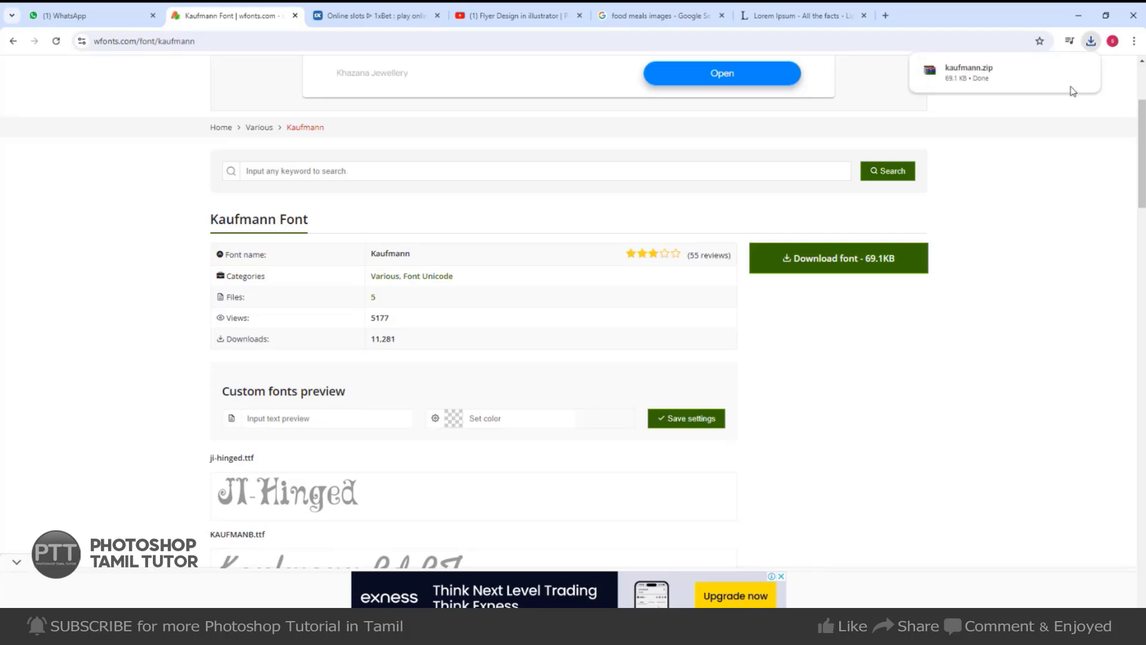
pyautogui.click(1092, 45)
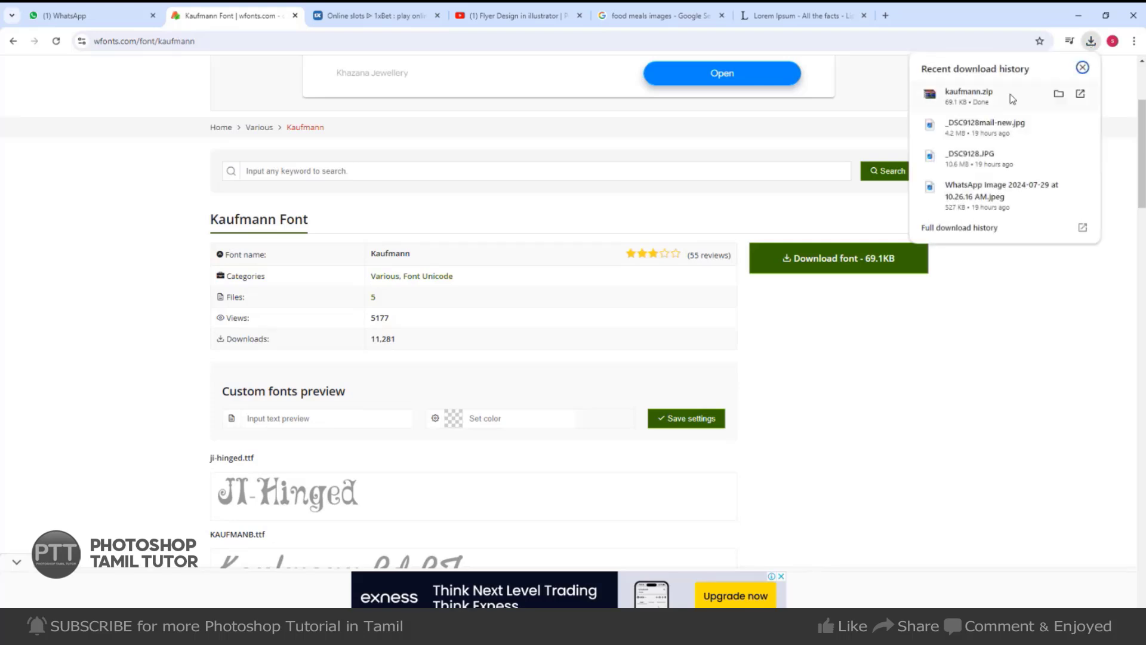
pyautogui.click(1061, 96)
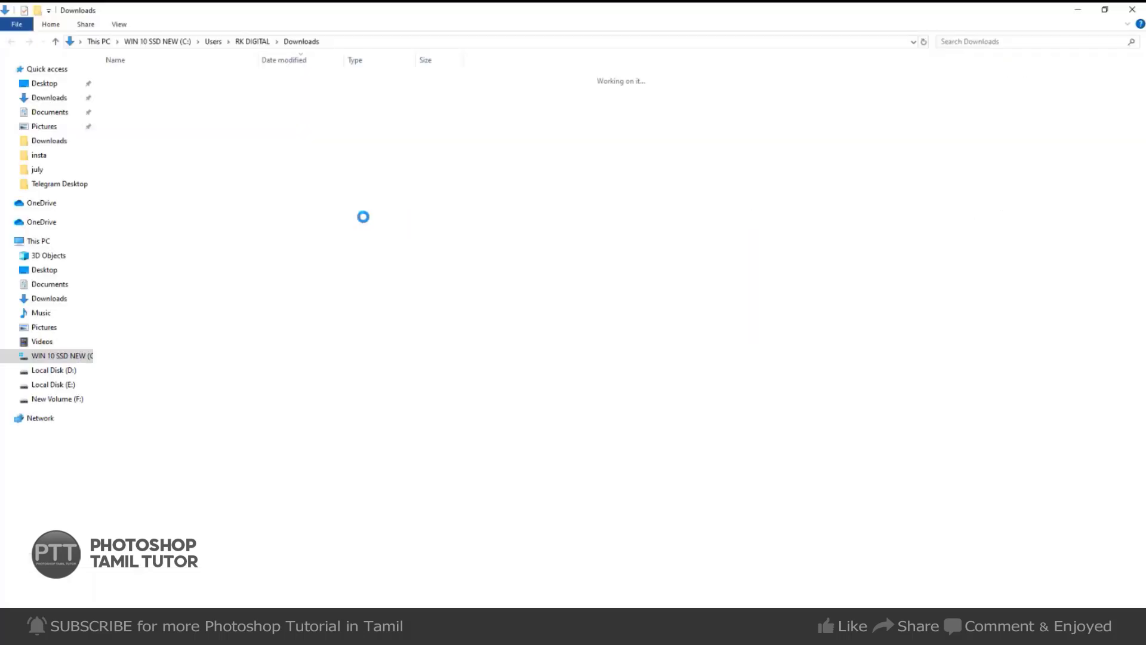
# Extract kaufmann.zip into a kaufmann folder and preview the KAUFMANB font.
pyautogui.rightClick(151, 96)
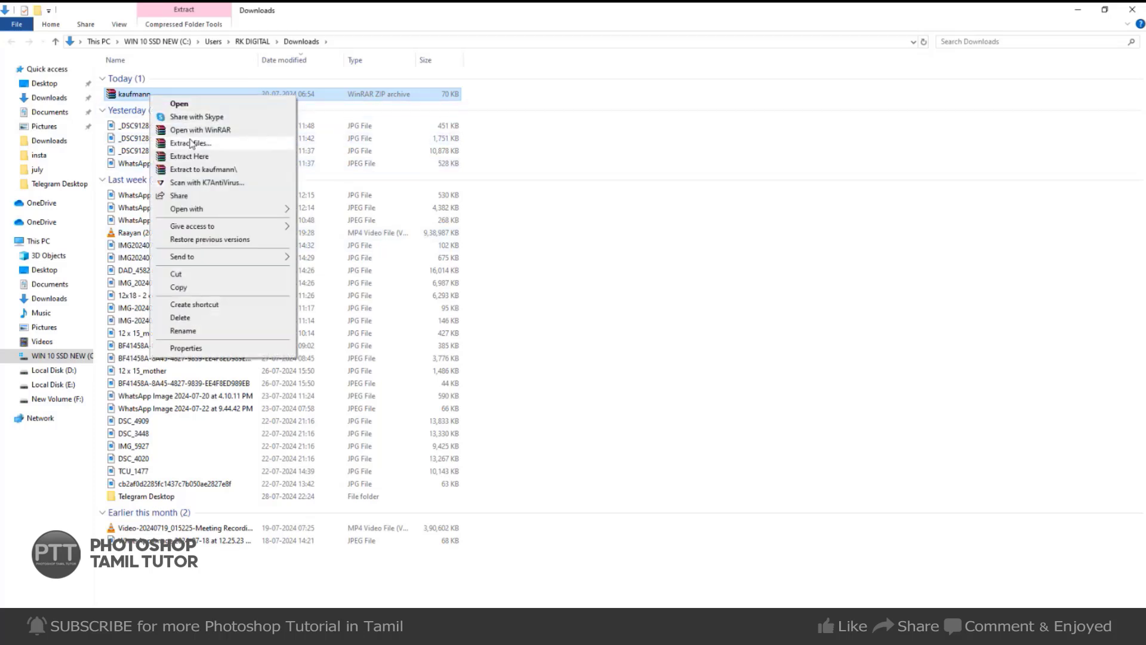
pyautogui.click(205, 170)
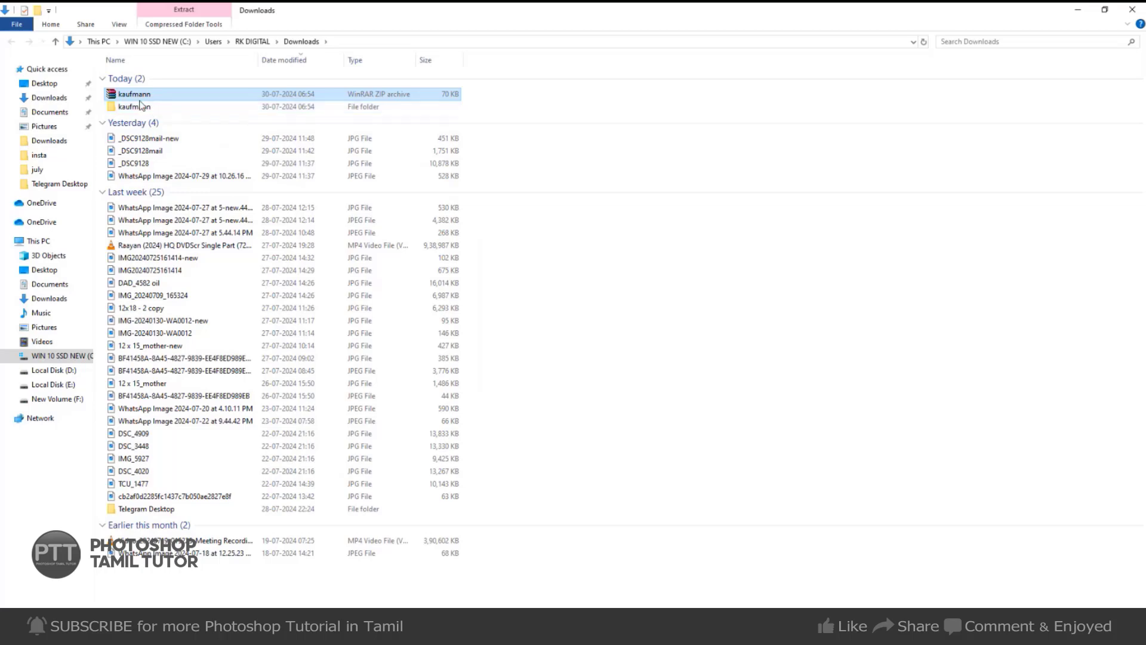
pyautogui.doubleClick(136, 107)
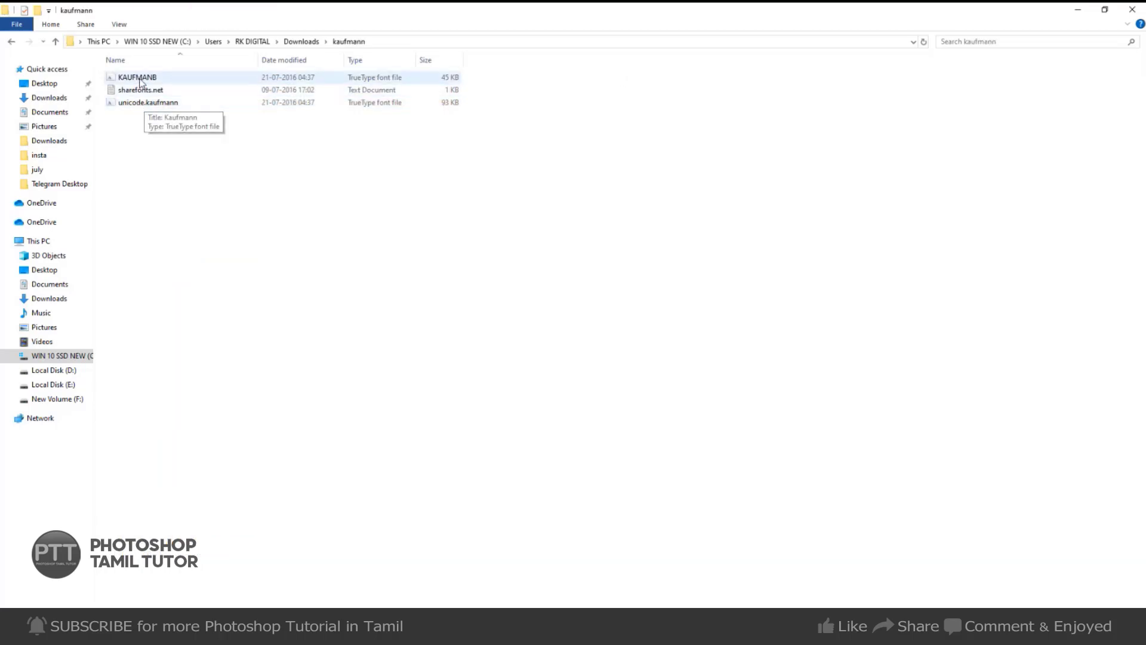
pyautogui.doubleClick(140, 79)
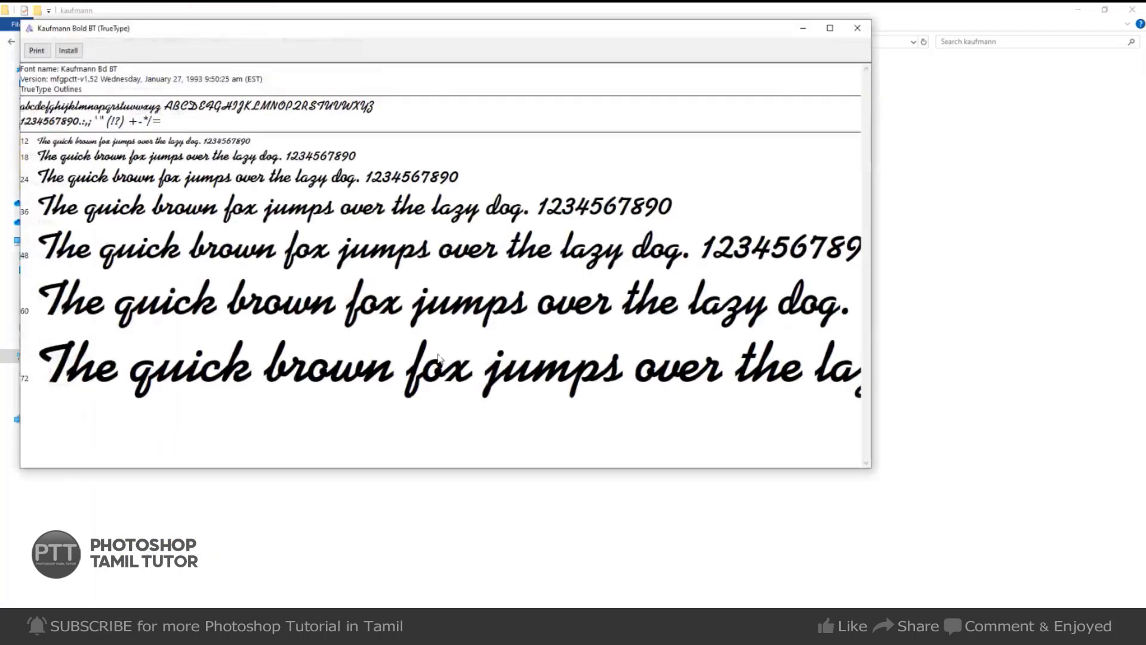
pyautogui.click(857, 28)
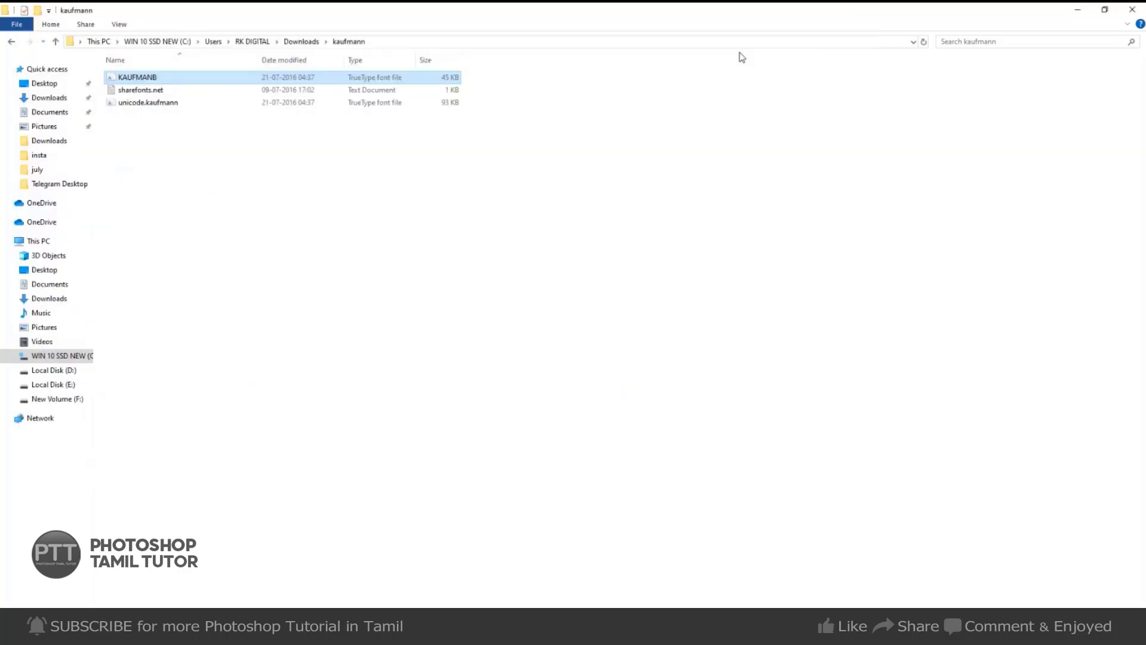
# Install Kaufmann Bold BT for all users and return to the Photoshop headline.
pyautogui.rightClick(146, 77)
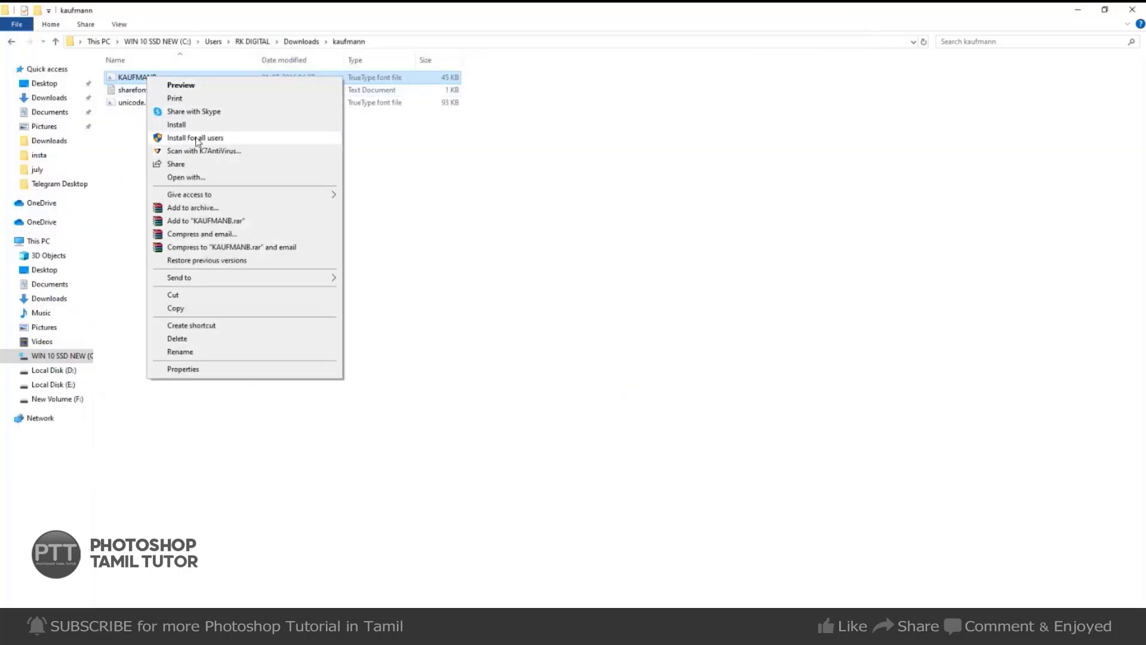
pyautogui.click(196, 139)
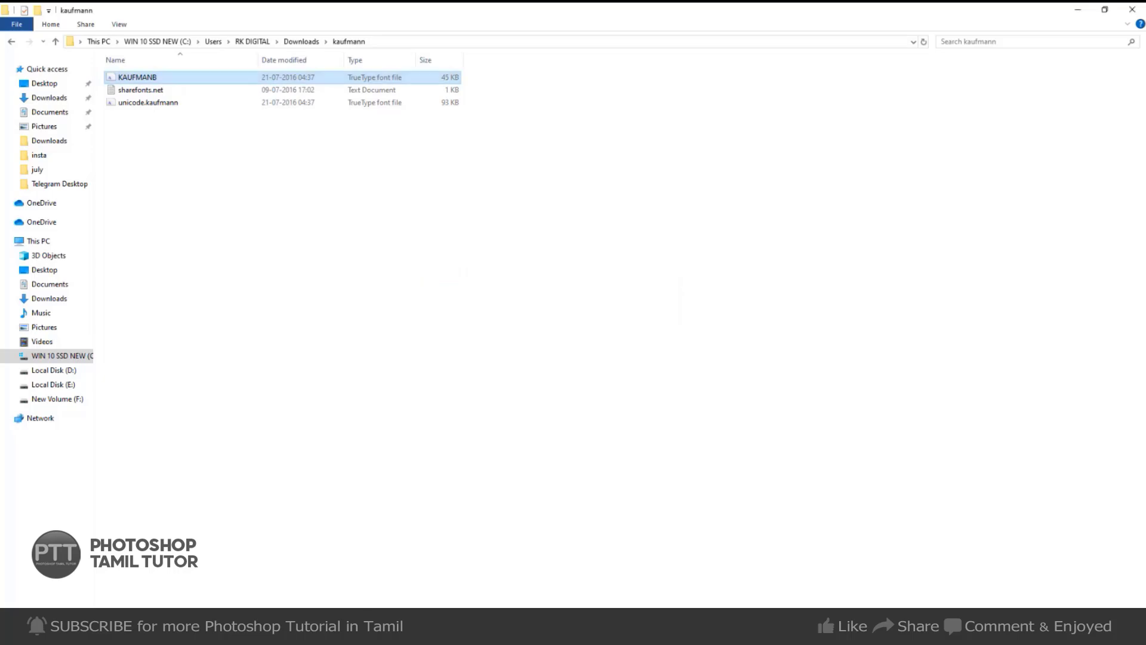
pyautogui.hotkey('alt', 'Tab')
pyautogui.click(657, 136)
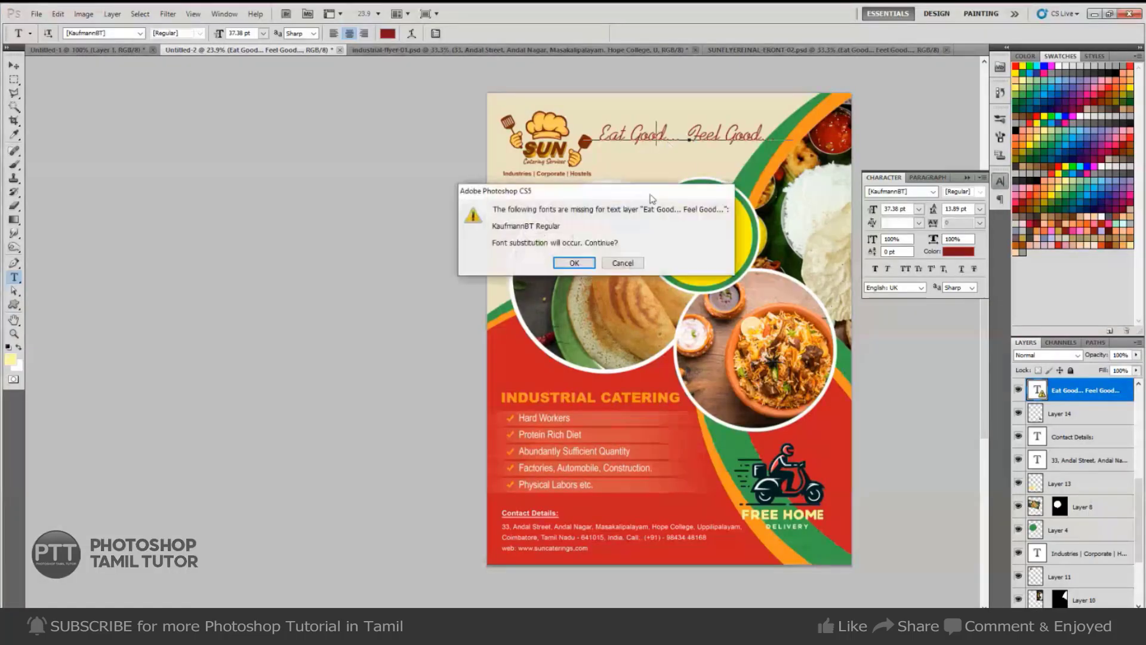
# Change the Eat Good... Feel Good... headline font to Kaufmann Bd BT.
pyautogui.click(573, 264)
pyautogui.hotkey('ctrl', 'a')
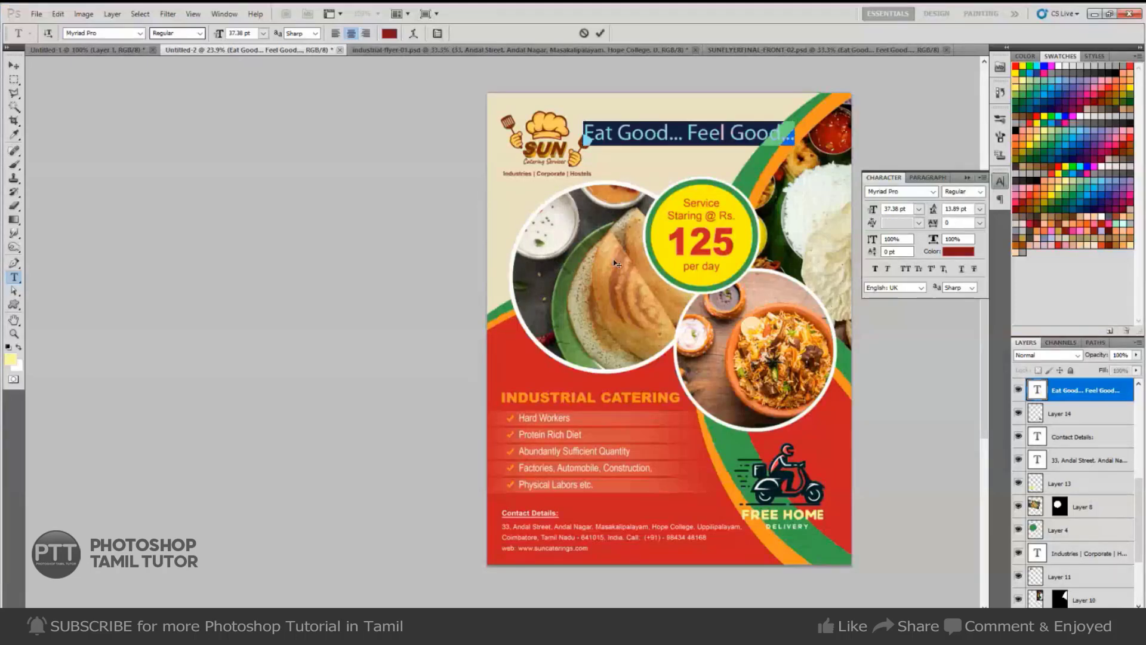
pyautogui.click(908, 189)
pyautogui.write('Kaufmann Bd BT')
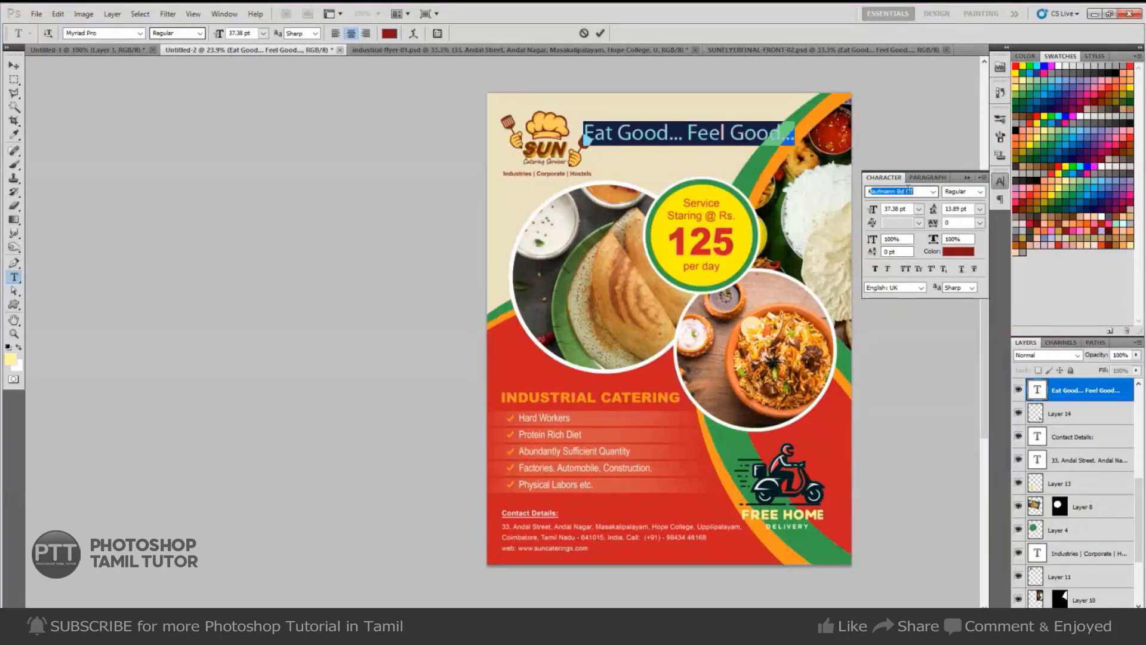
pyautogui.press('Return')
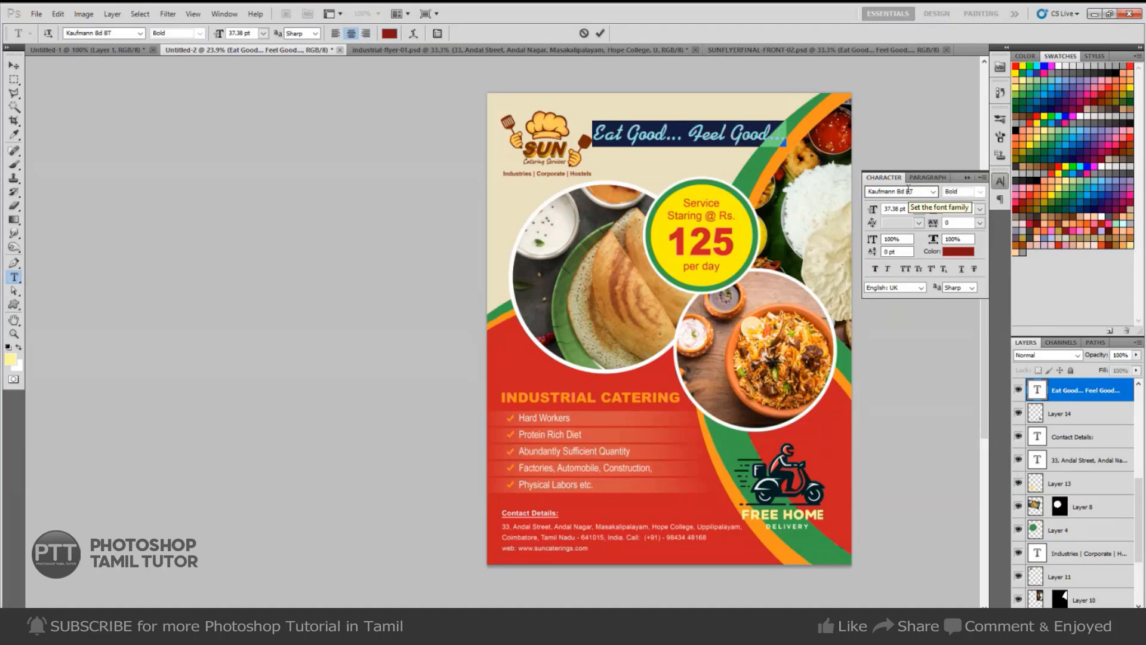
pyautogui.hotkey('ctrl', 'Return')
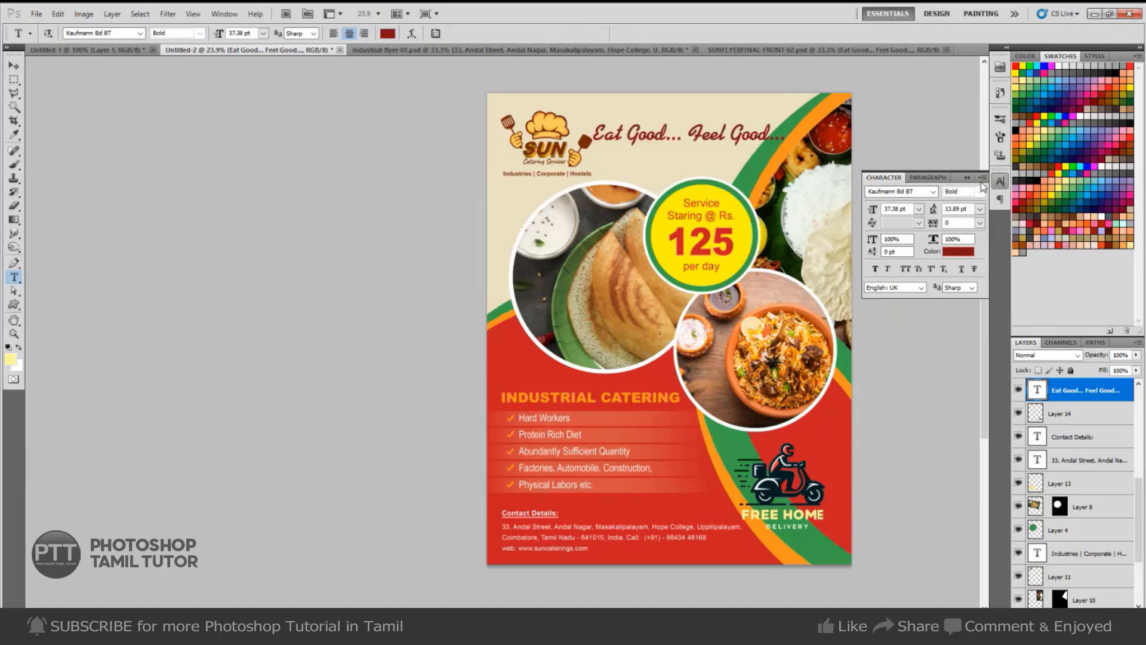
# Put 'Feel Good...' on its own line and widen the headline's line spacing.
pyautogui.click(687, 137)
pyautogui.press('Return')
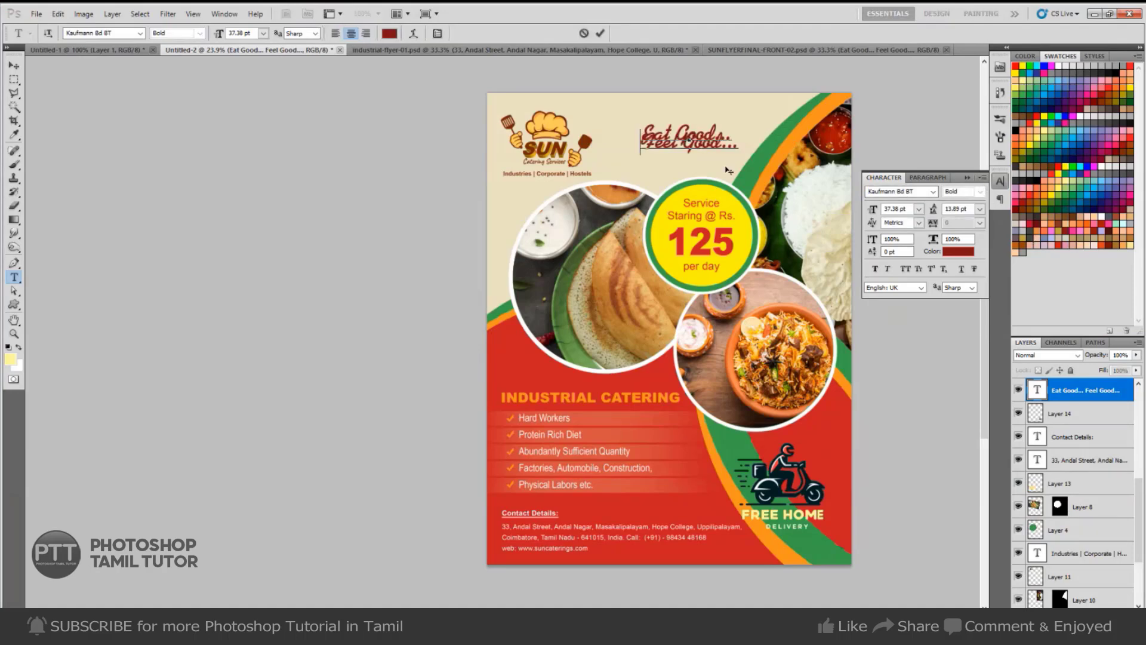
pyautogui.hotkey('ctrl', 'a')
pyautogui.hotkey('alt', 'Down')
pyautogui.hotkey('alt', 'Down')
pyautogui.hotkey('alt', 'Down')
pyautogui.hotkey('alt', 'Down')
pyautogui.hotkey('alt', 'Down')
pyautogui.hotkey('alt', 'Down')
pyautogui.hotkey('alt', 'Down')
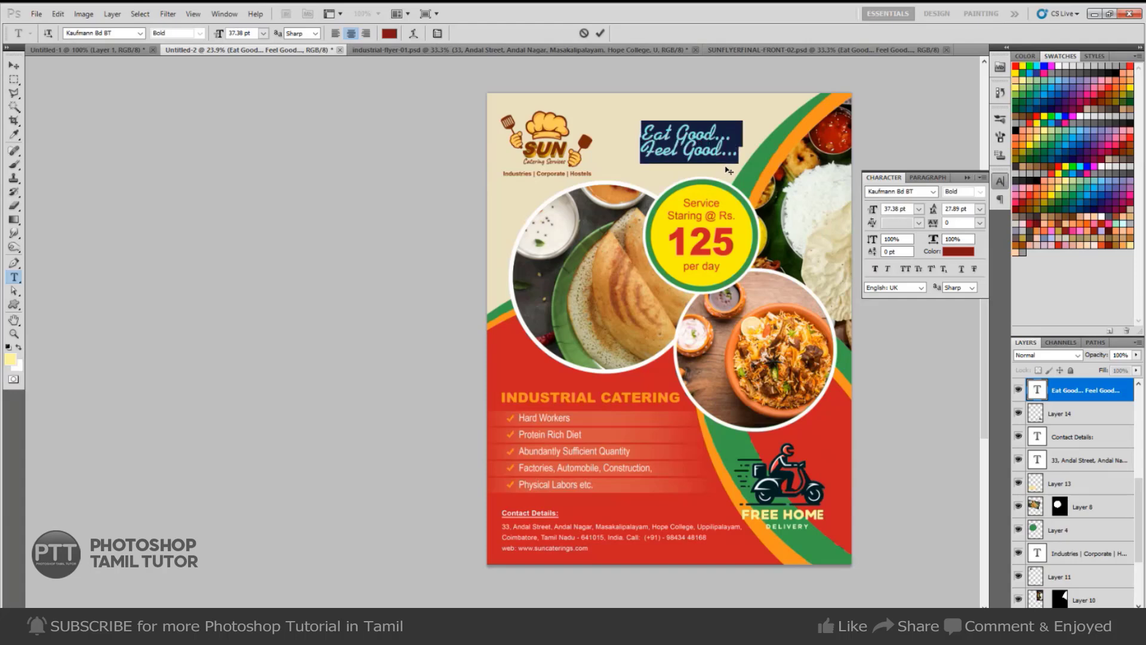
pyautogui.hotkey('alt', 'Down')
pyautogui.hotkey('alt', 'Down')
pyautogui.hotkey('alt', 'Down')
pyautogui.hotkey('alt', 'Down')
pyautogui.hotkey('alt', 'Down')
pyautogui.hotkey('alt', 'Down')
pyautogui.hotkey('alt', 'Down')
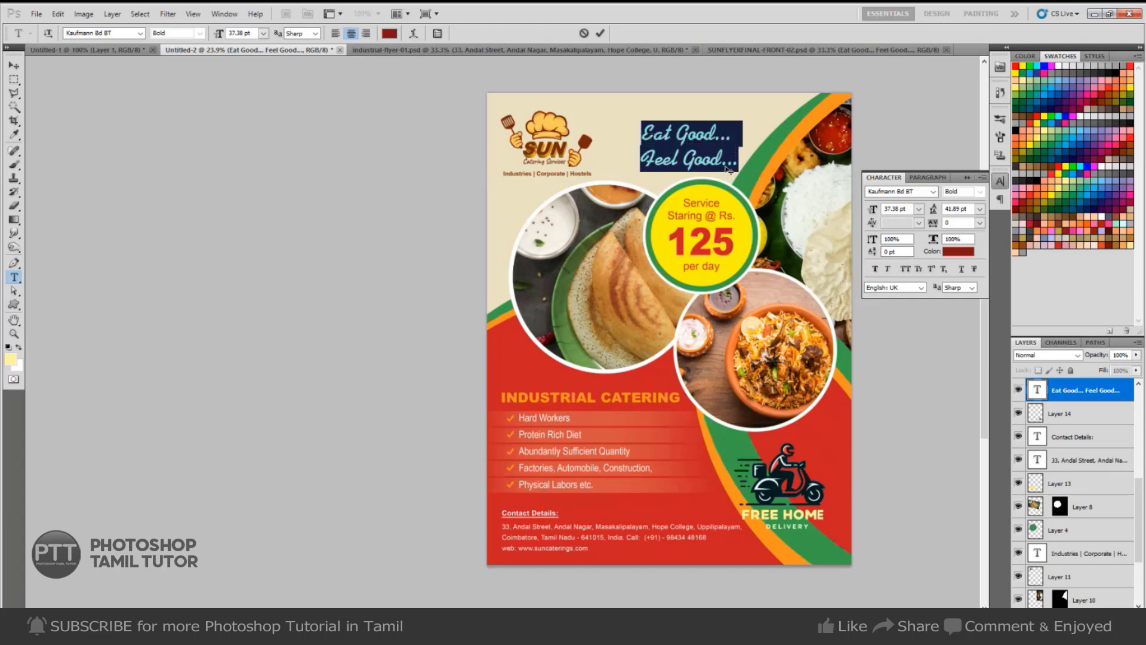
pyautogui.hotkey('ctrl', 'Return')
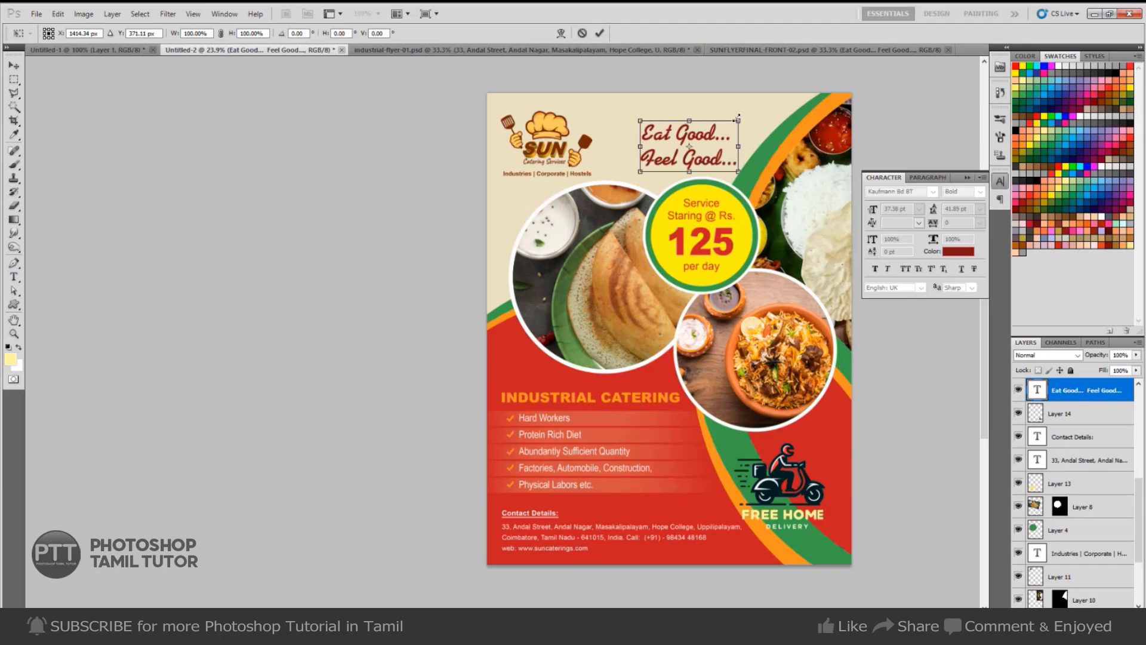
# Enlarge the headline slightly and nudge it left and upward on the flyer.
pyautogui.moveTo(736, 117); pyautogui.dragTo(743, 112)
pyautogui.press('Return')
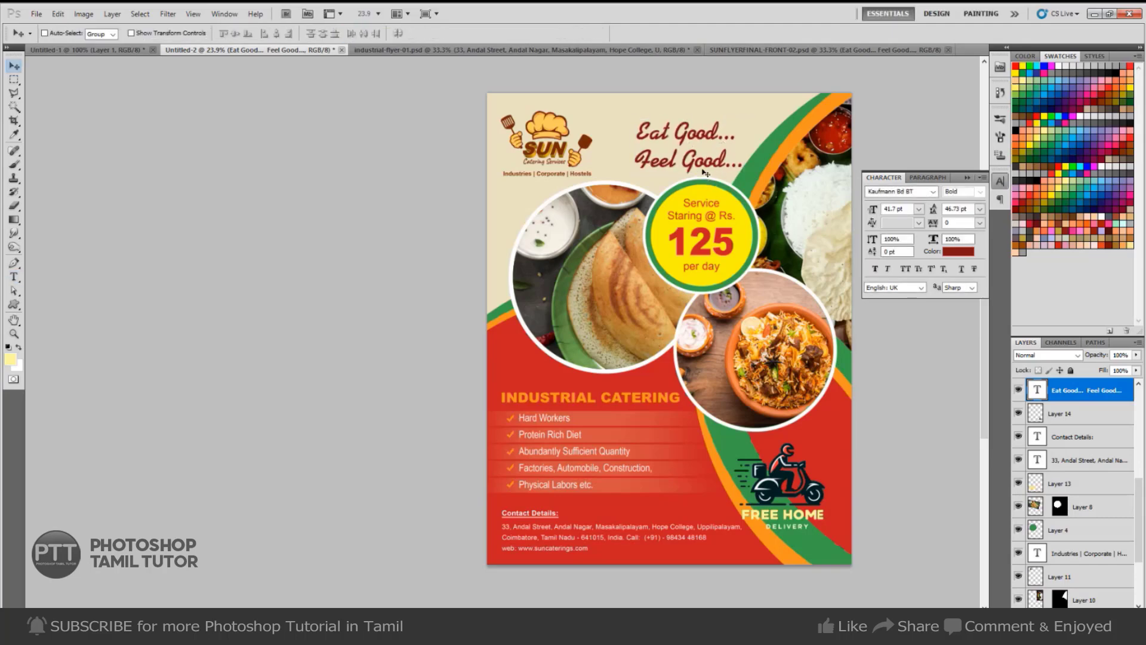
pyautogui.moveTo(706, 173); pyautogui.dragTo(687, 172)
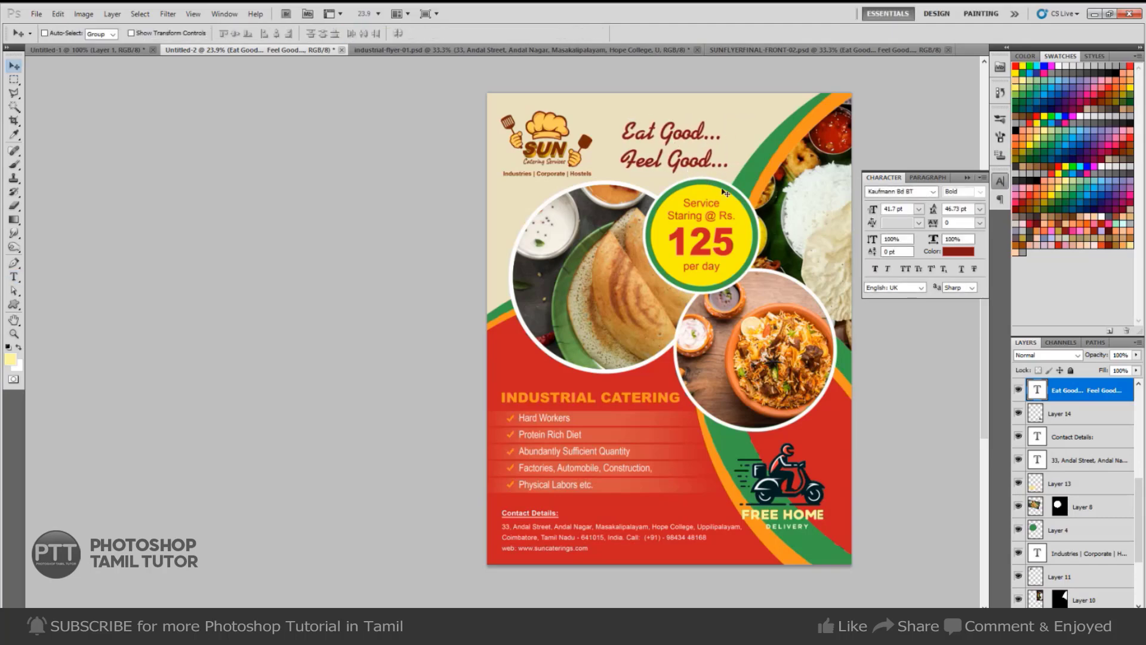
pyautogui.hotkey('shift', 'Up')
pyautogui.hotkey('shift', 'Up')
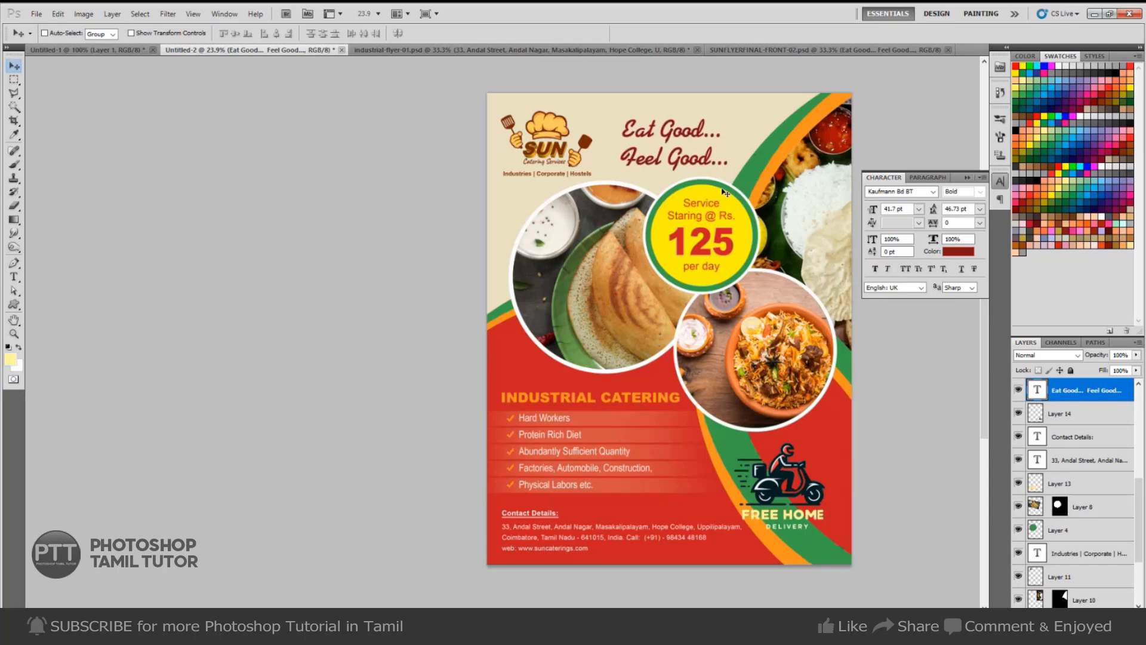
pyautogui.hotkey('ctrl', '-')
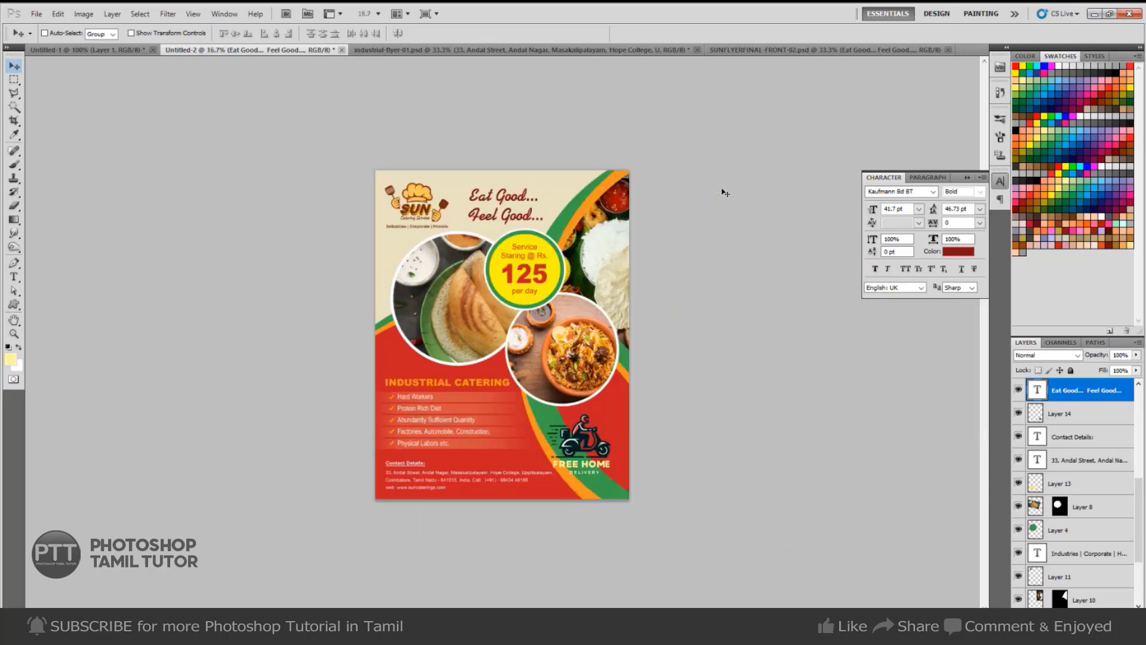
pyautogui.hotkey('ctrl', '+')
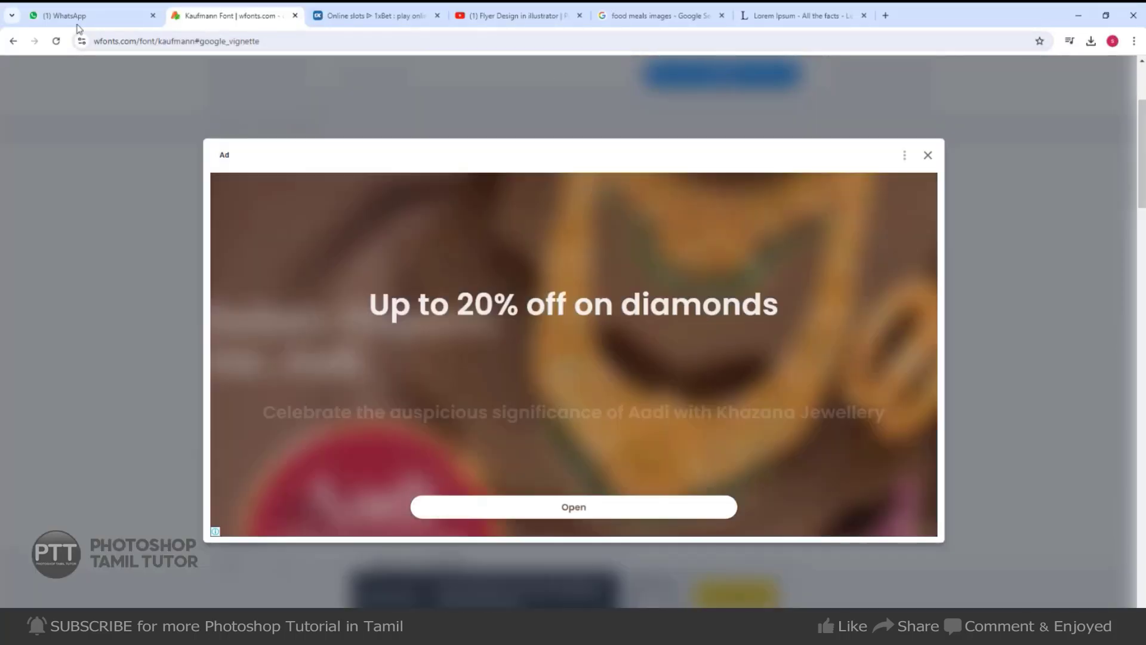
# Go back to the Google home page and close the betting site tab.
pyautogui.click(13, 42)
pyautogui.click(13, 42)
pyautogui.click(14, 41)
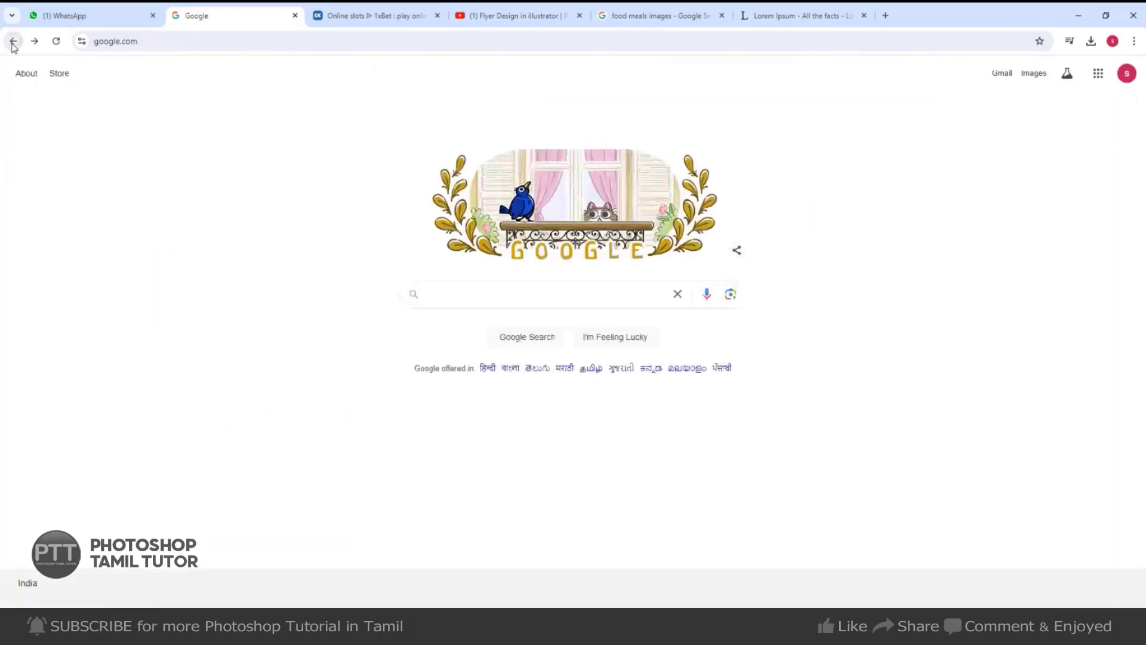
pyautogui.click(370, 16)
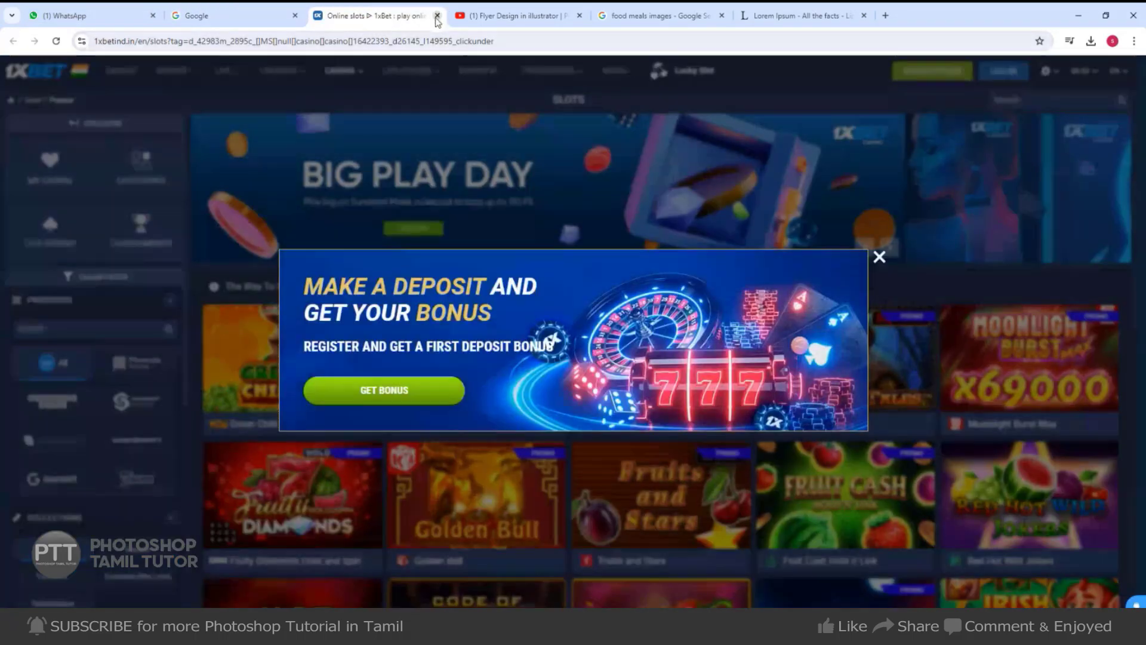
pyautogui.click(437, 15)
pyautogui.click(215, 16)
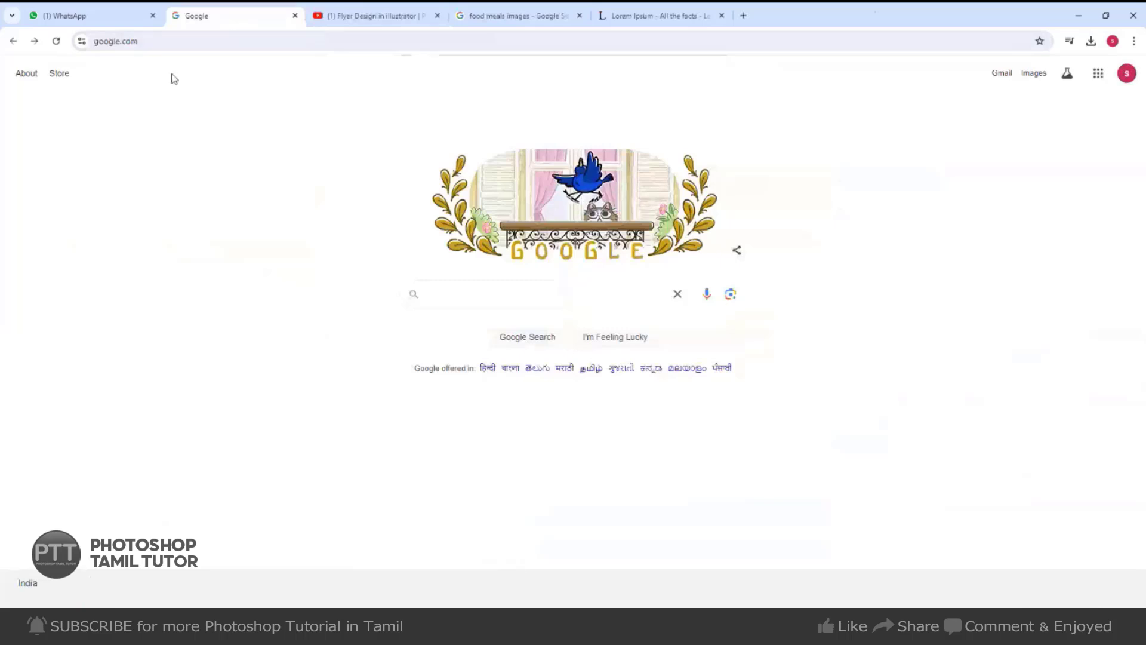
# Search Google for 'flyer design in travels', after first trying 'flyer design in hotel'.
pyautogui.click(489, 296)
pyautogui.write('fl')
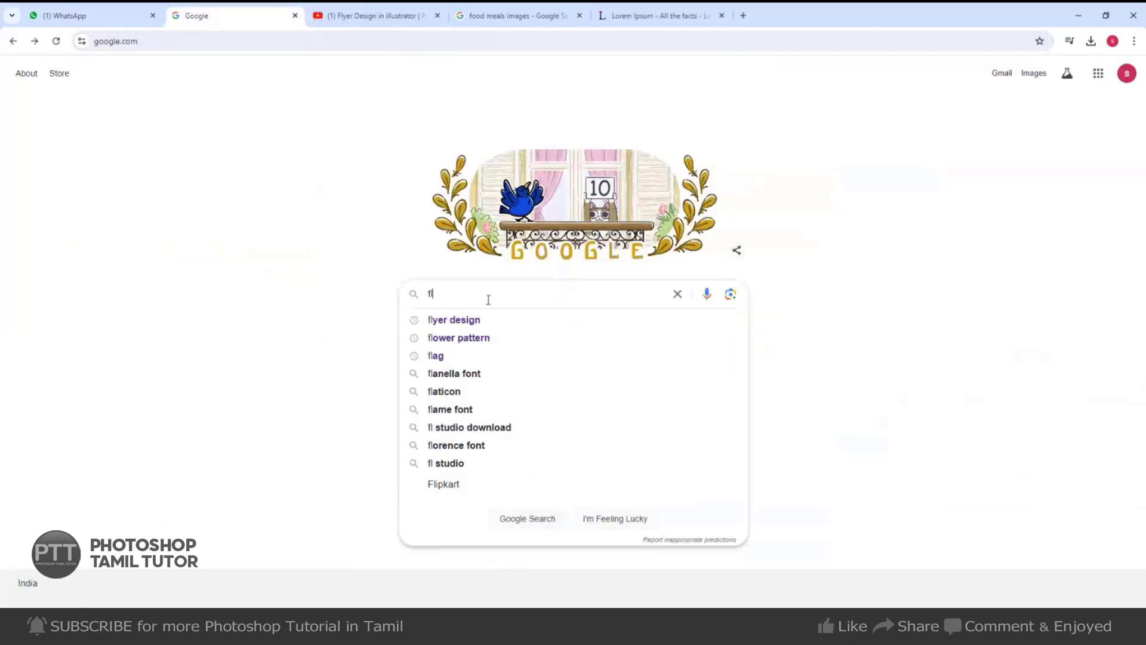
pyautogui.write('yer')
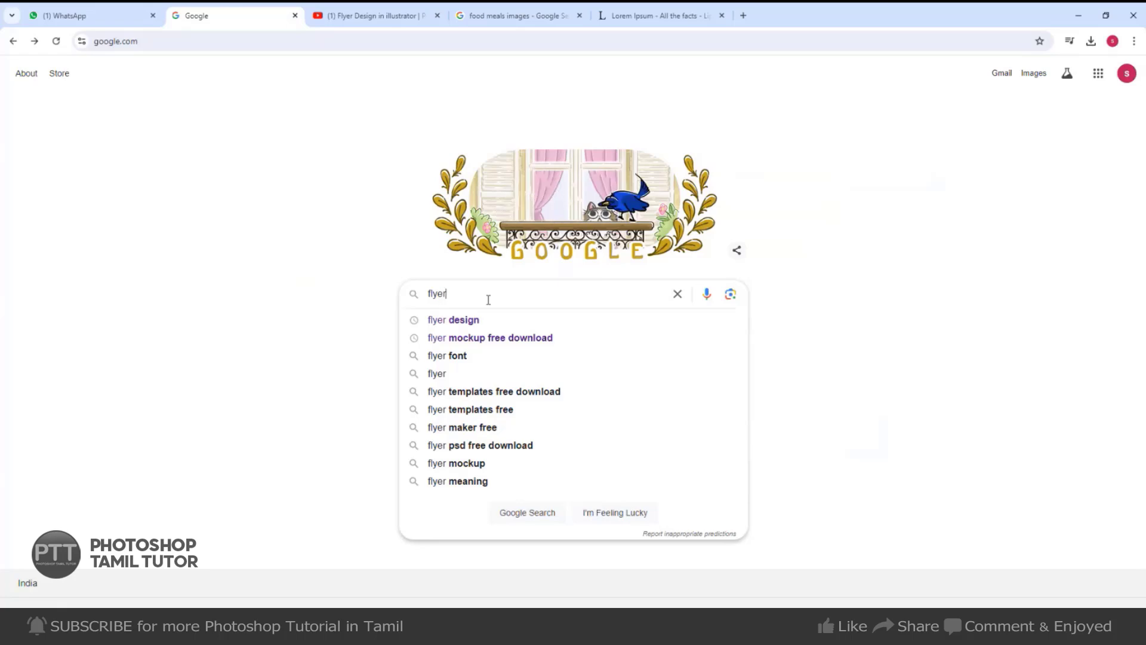
pyautogui.click(481, 322)
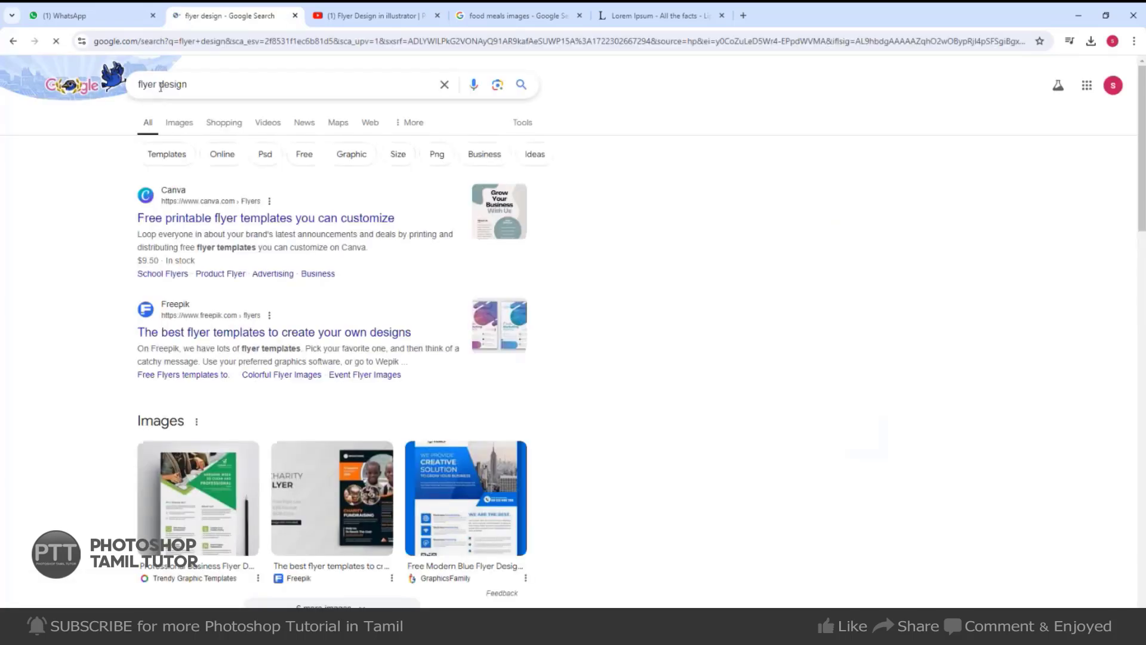
pyautogui.click(160, 87)
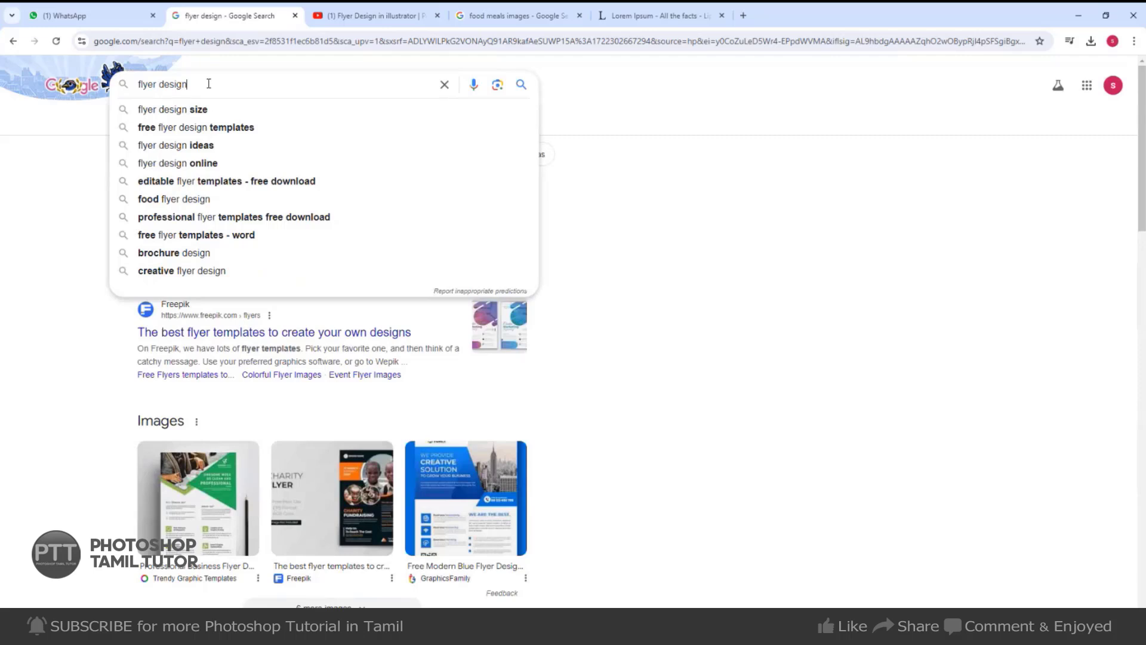
pyautogui.write('in ')
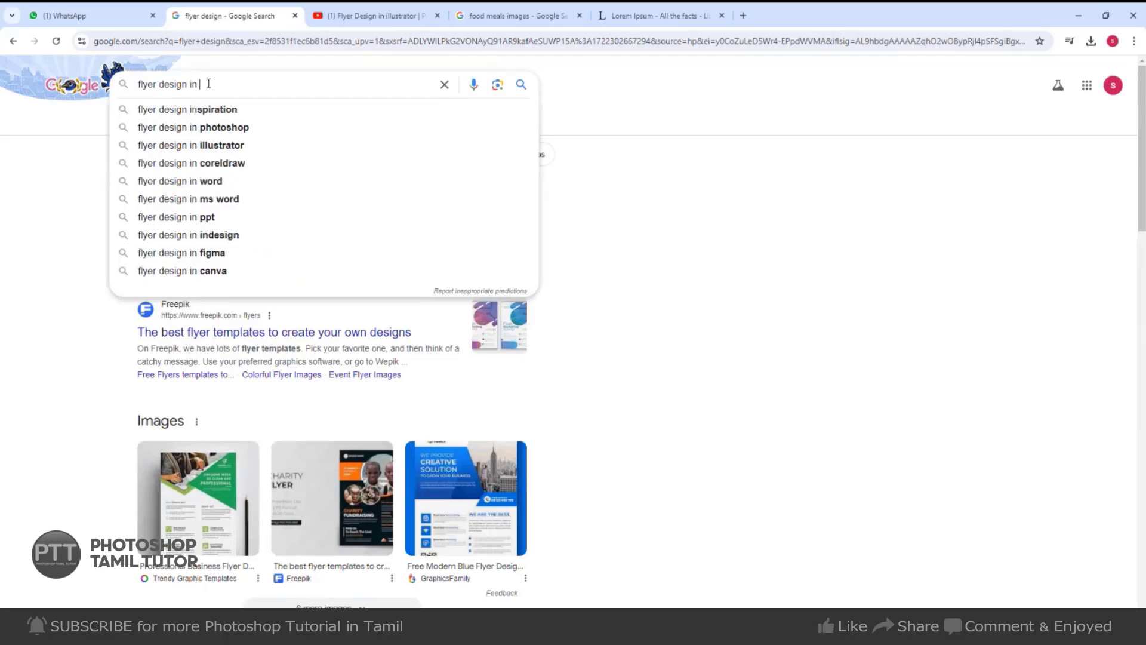
pyautogui.write('hotel')
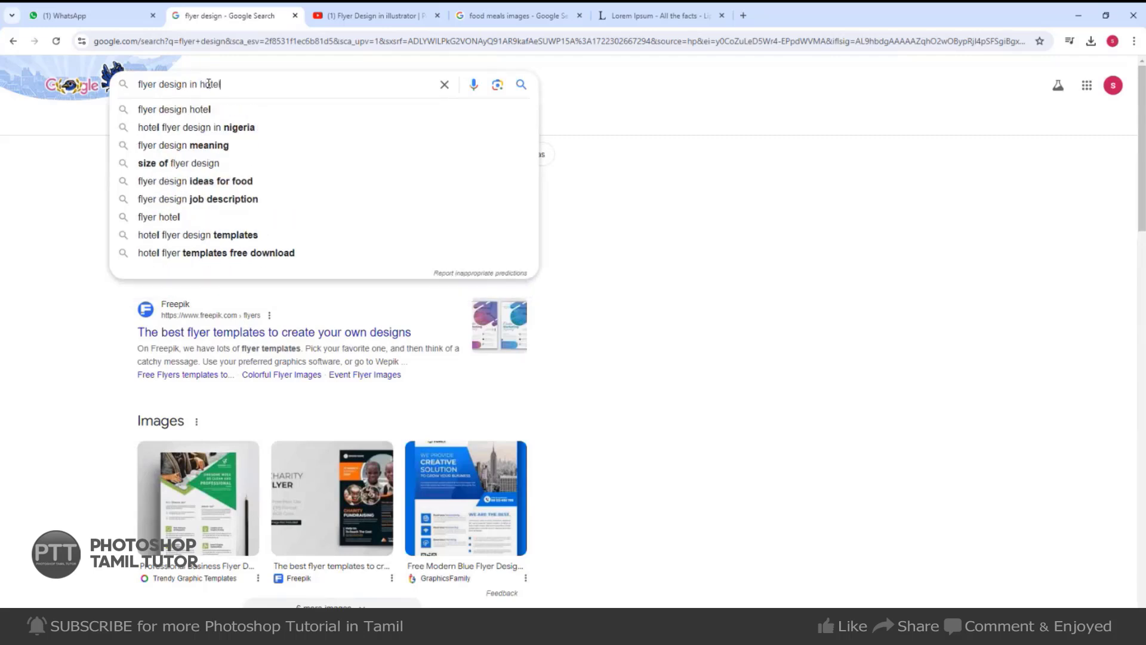
pyautogui.press('Return')
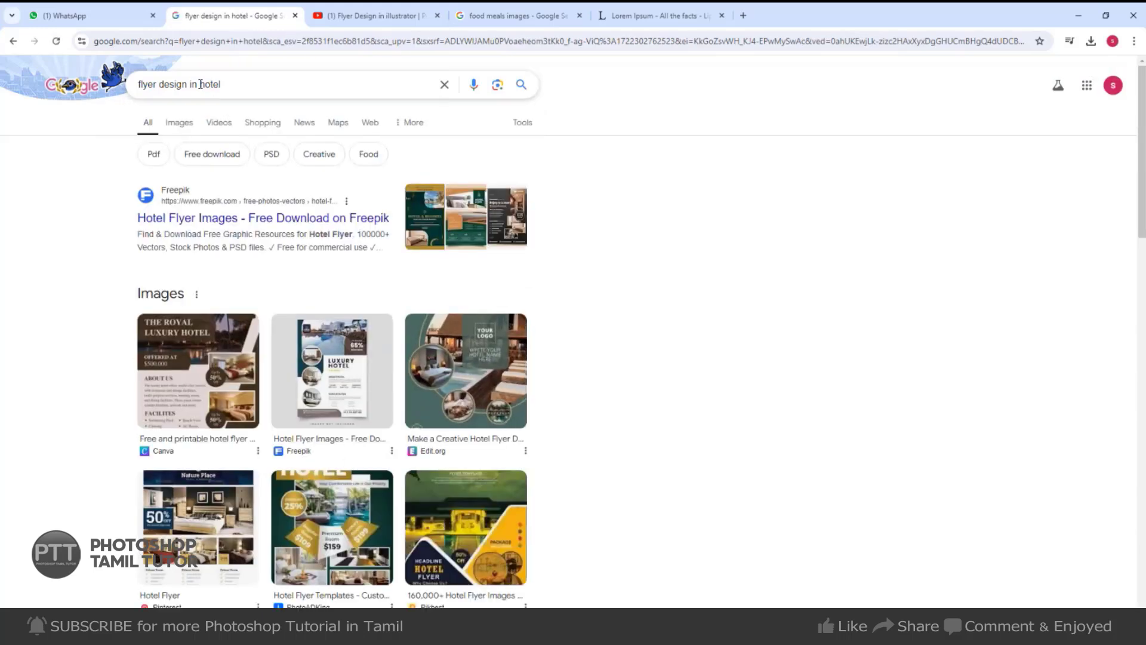
pyautogui.doubleClick(200, 85)
pyautogui.write('travels')
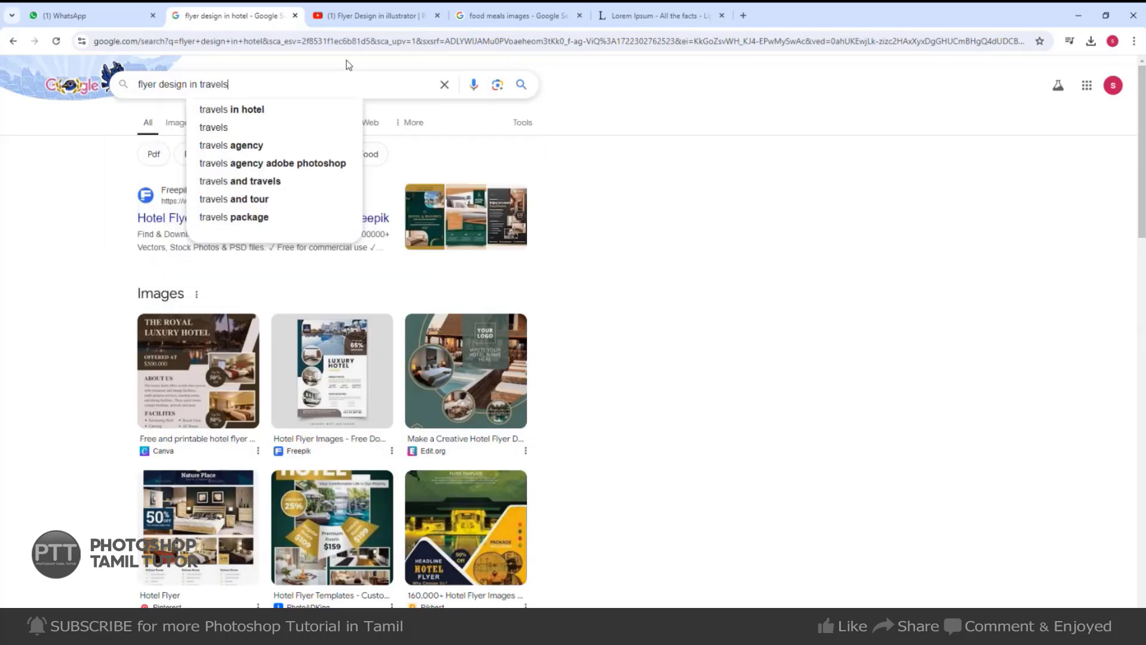
pyautogui.press('Return')
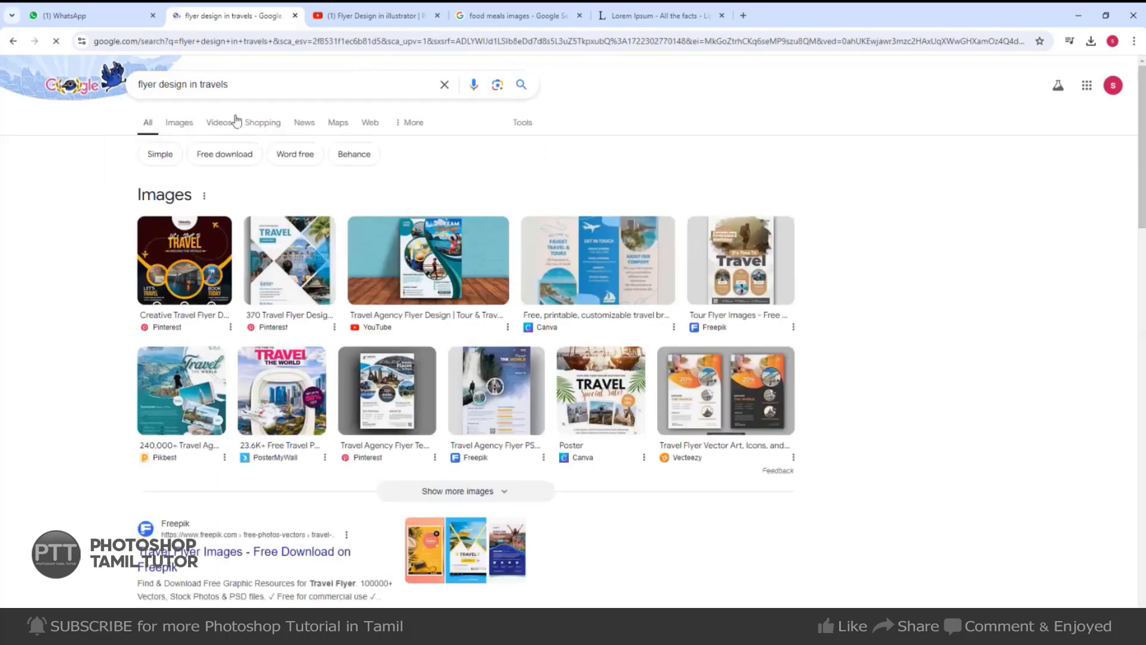
# Browse image results, previewing the Template Monster, Places To Travel and Let's Start To Travel flyers.
pyautogui.click(180, 125)
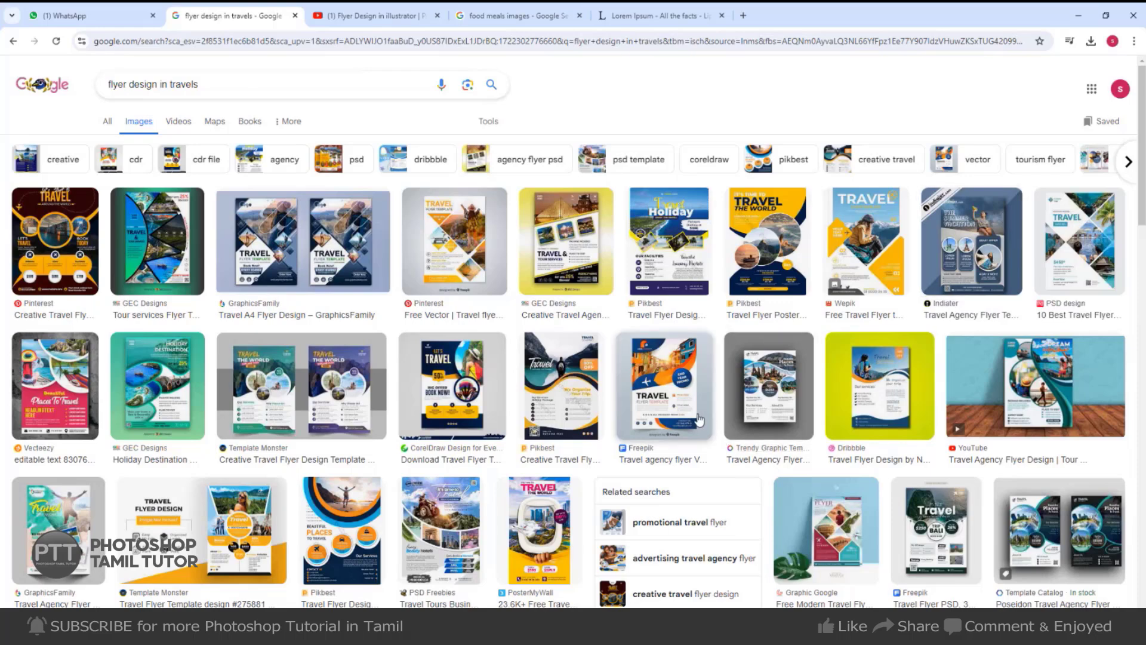
pyautogui.click(363, 391)
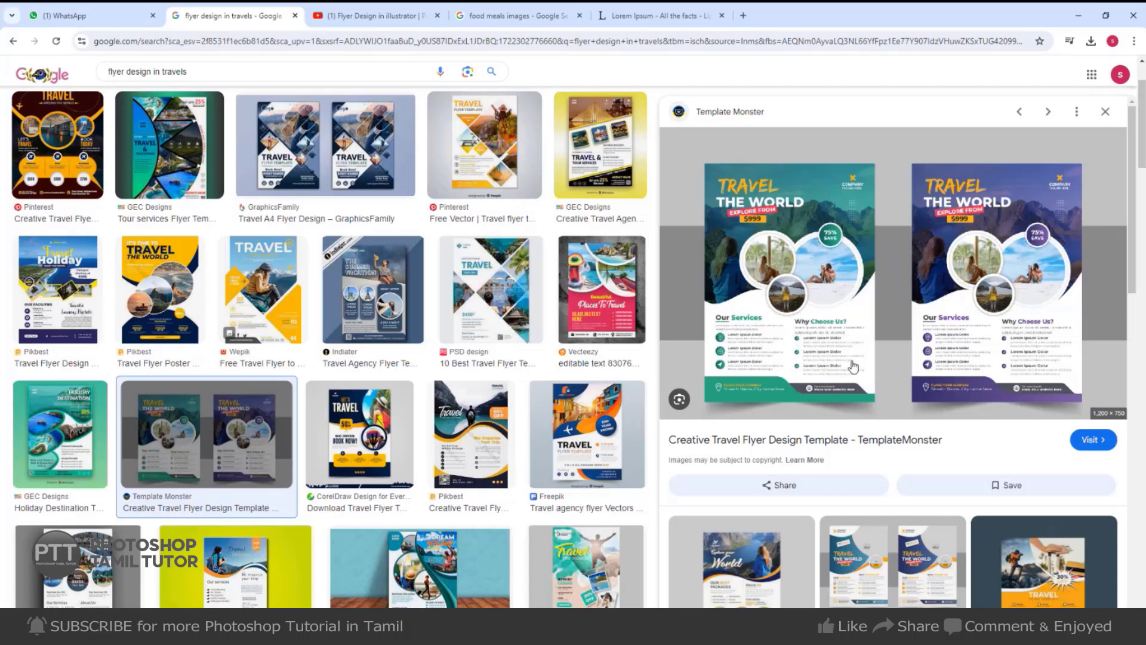
pyautogui.click(637, 328)
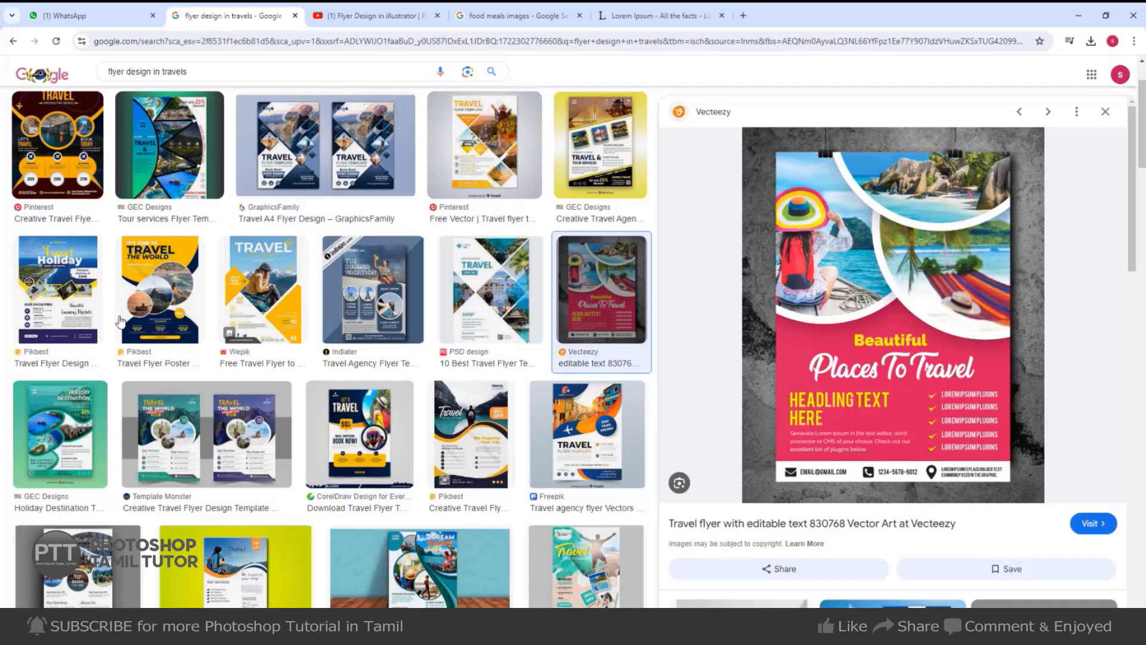
pyautogui.click(96, 155)
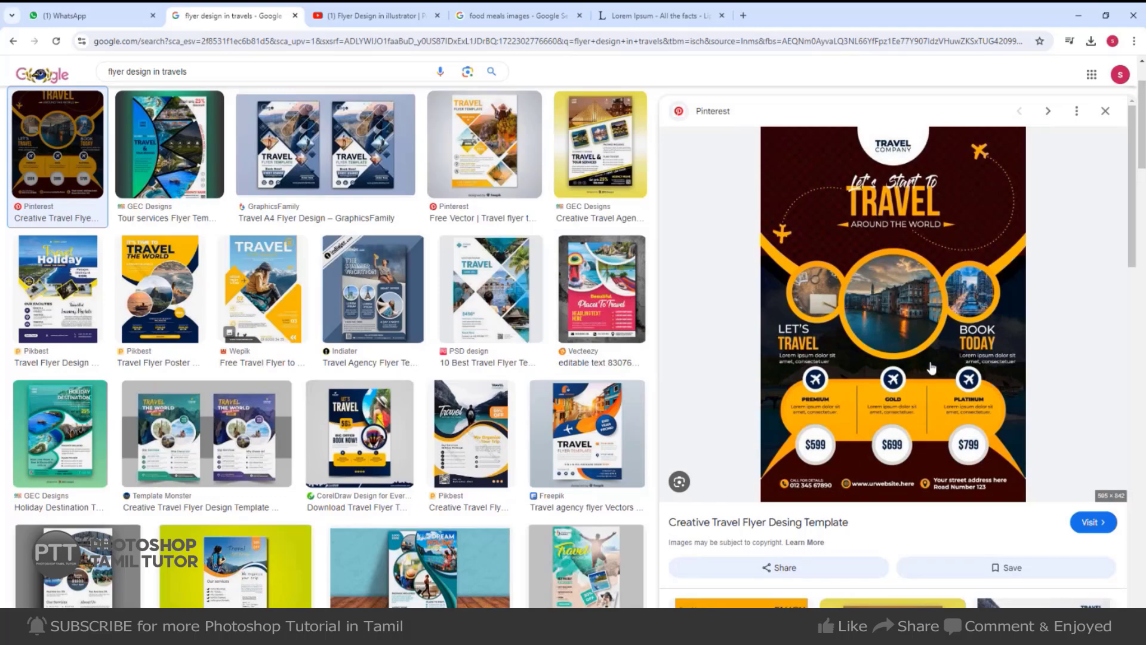
pyautogui.scroll(-6, 567, 418)
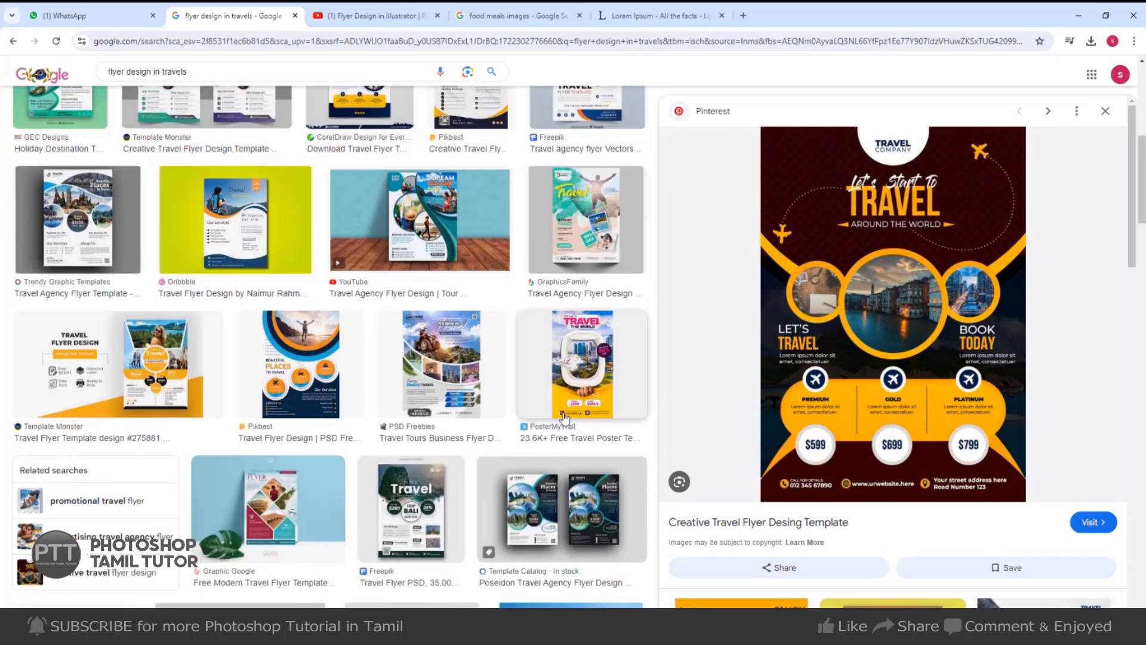
pyautogui.scroll(-4, 452, 446)
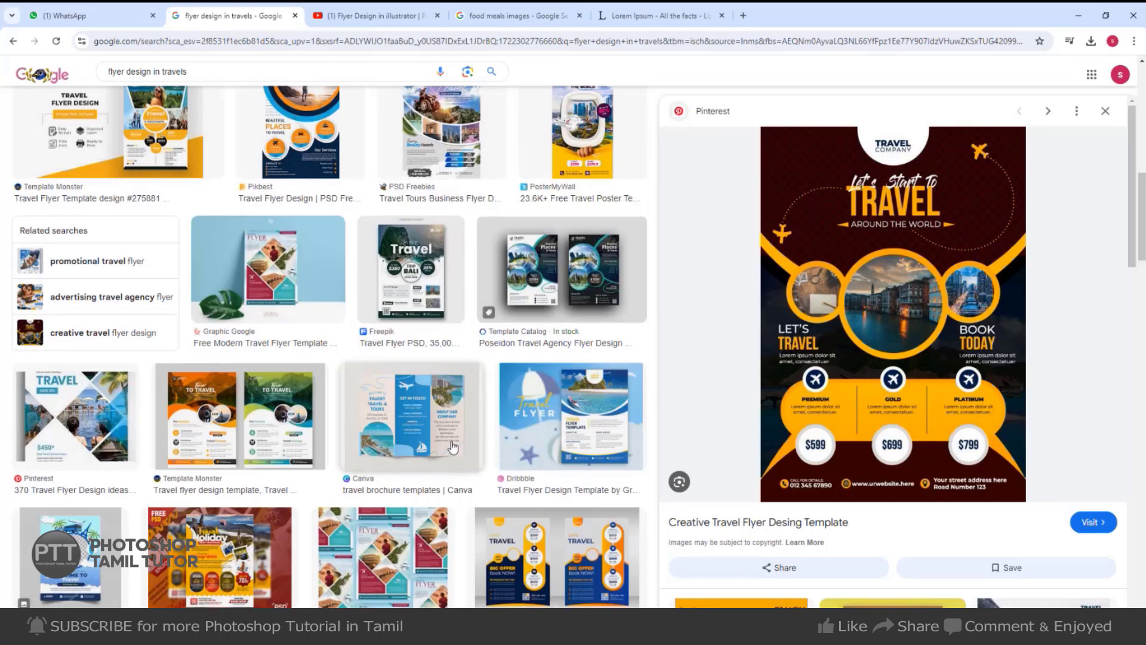
pyautogui.scroll(-4, 453, 444)
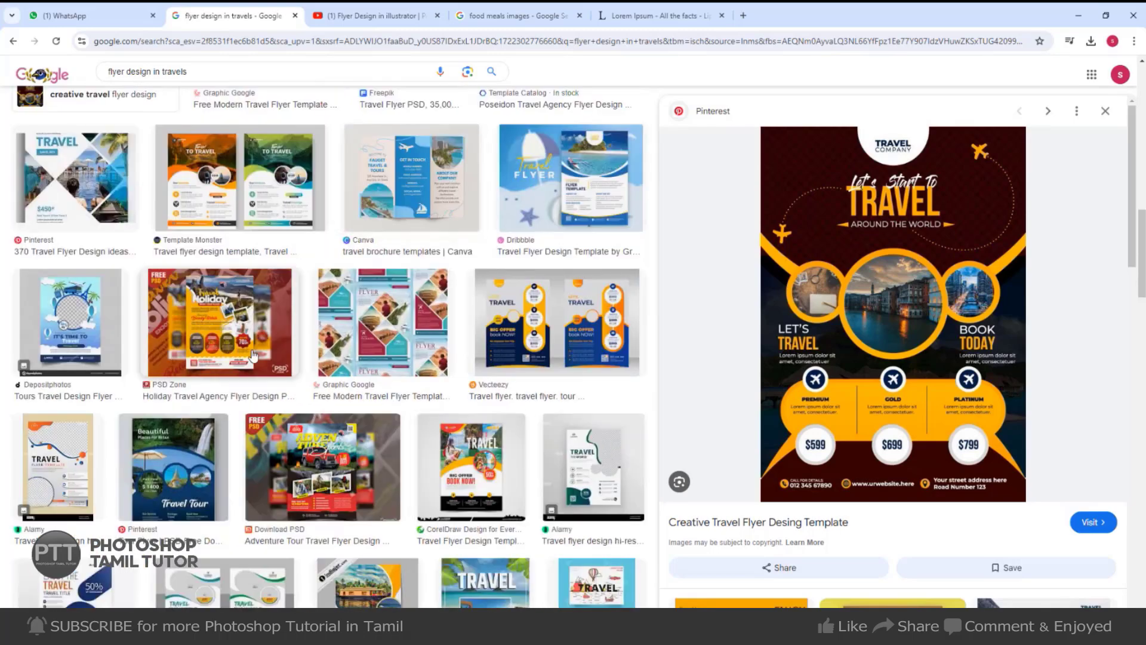
# Preview PSD Zone's Holiday Travel Agency Flyer Design PSD thumbnail.
pyautogui.click(275, 373)
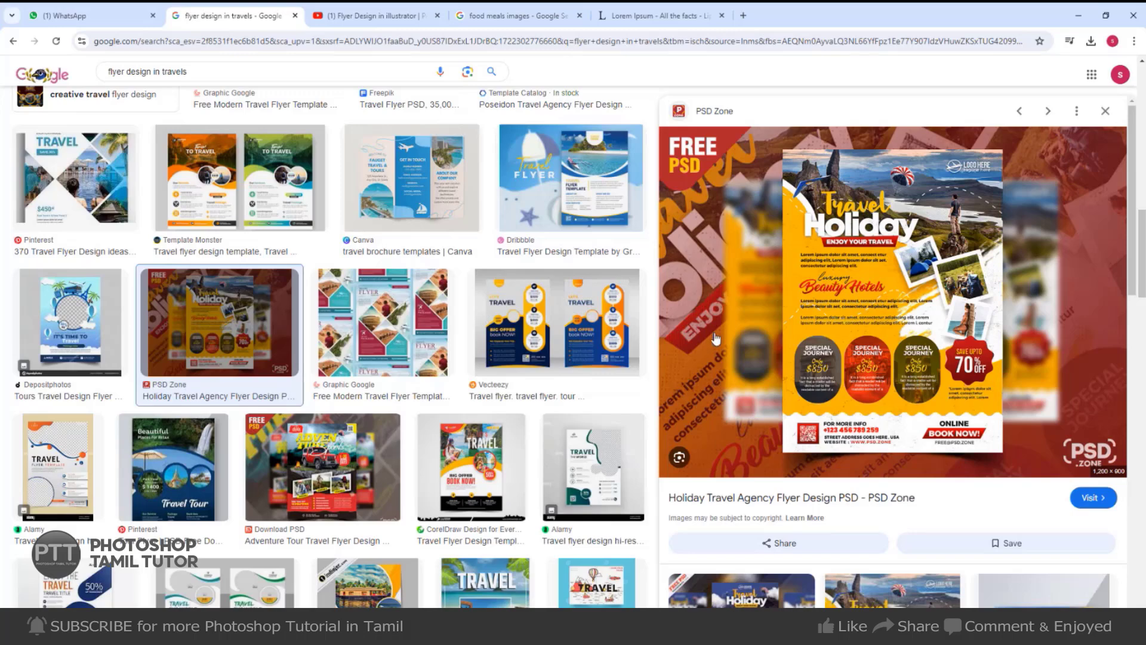
# Preview the orange Travel Package flyer and scroll through more travel flyer results.
pyautogui.scroll(-8, 716, 338)
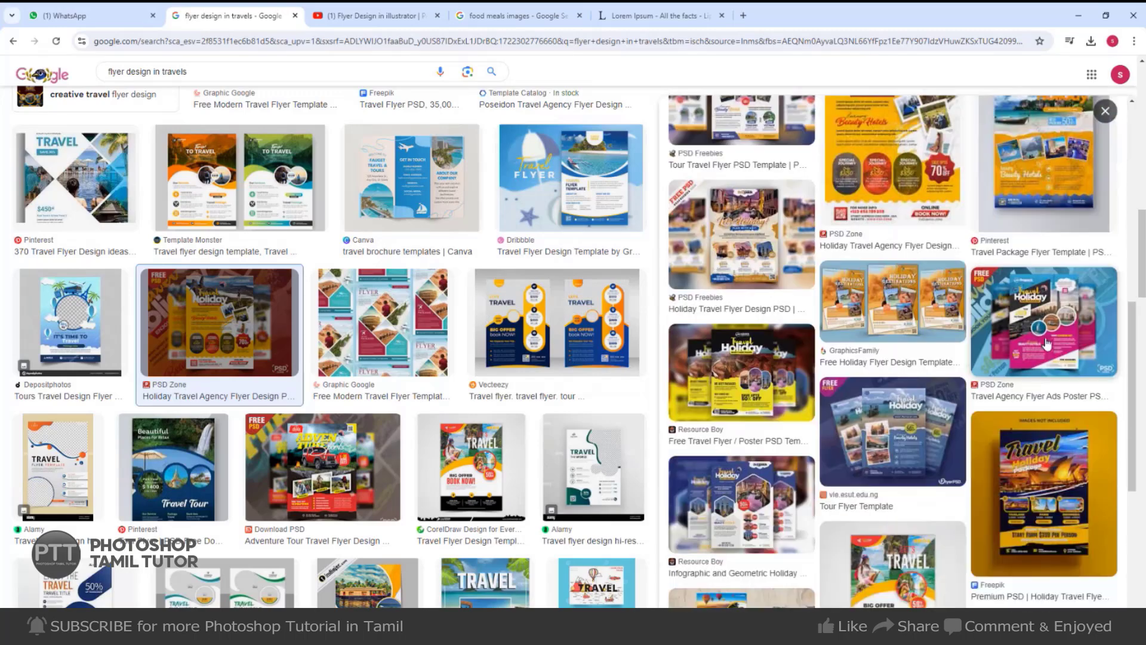
pyautogui.click(1058, 191)
pyautogui.scroll(-2, 919, 335)
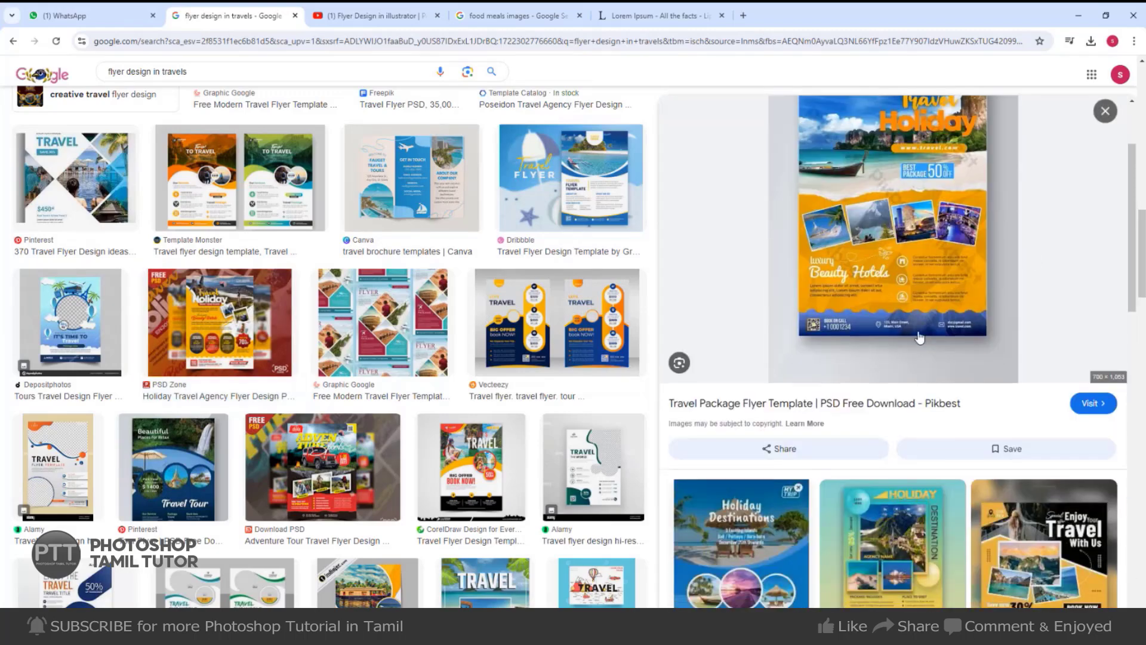
pyautogui.scroll(-2, 877, 309)
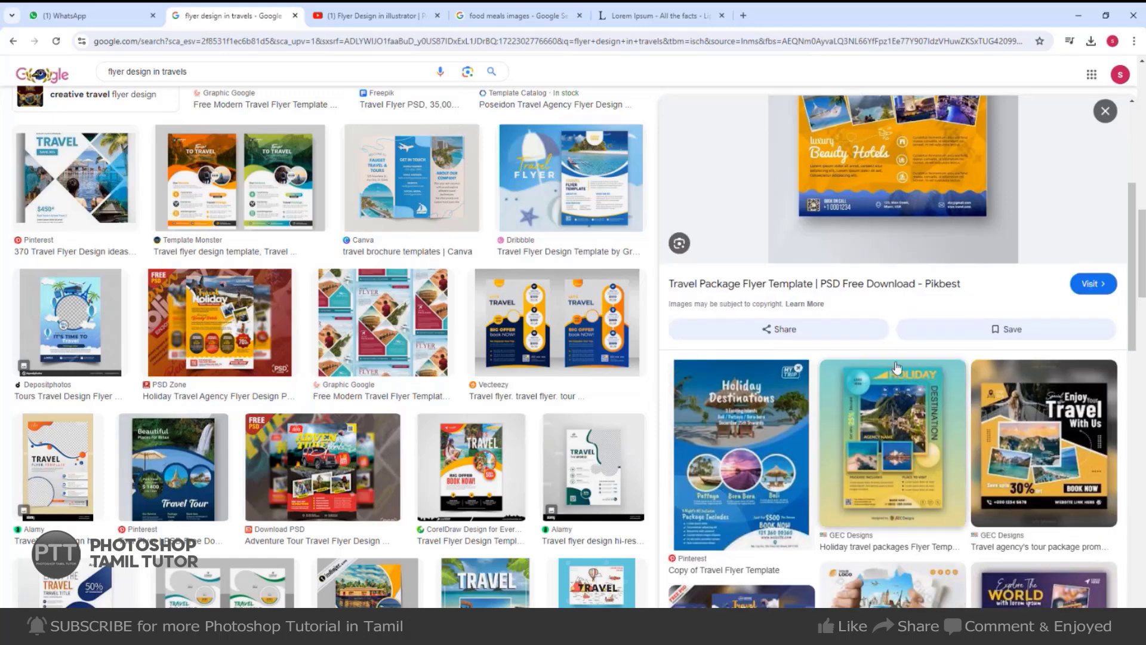
pyautogui.scroll(4, 880, 345)
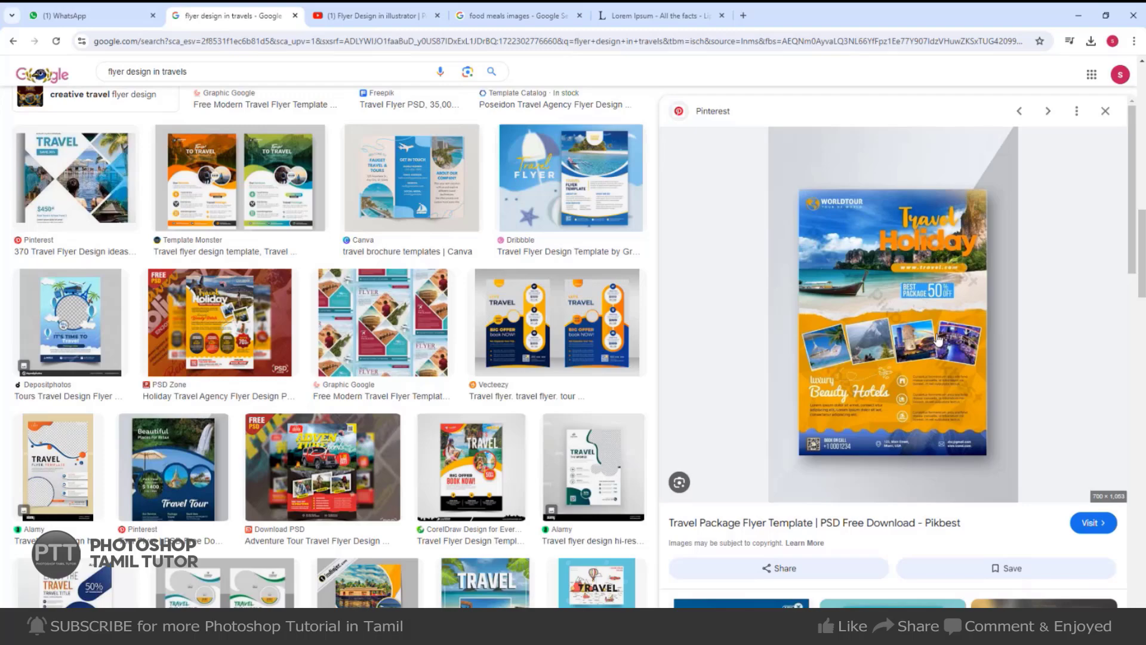
pyautogui.scroll(-6, 938, 339)
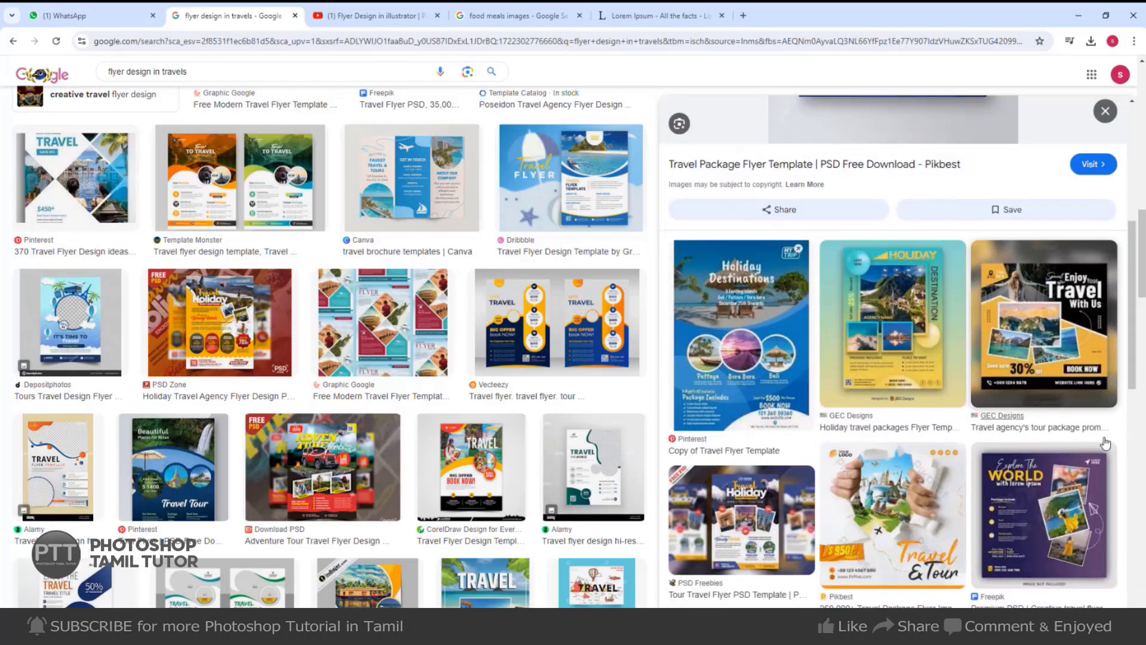
pyautogui.scroll(-4, 945, 354)
pyautogui.scroll(-1, 923, 476)
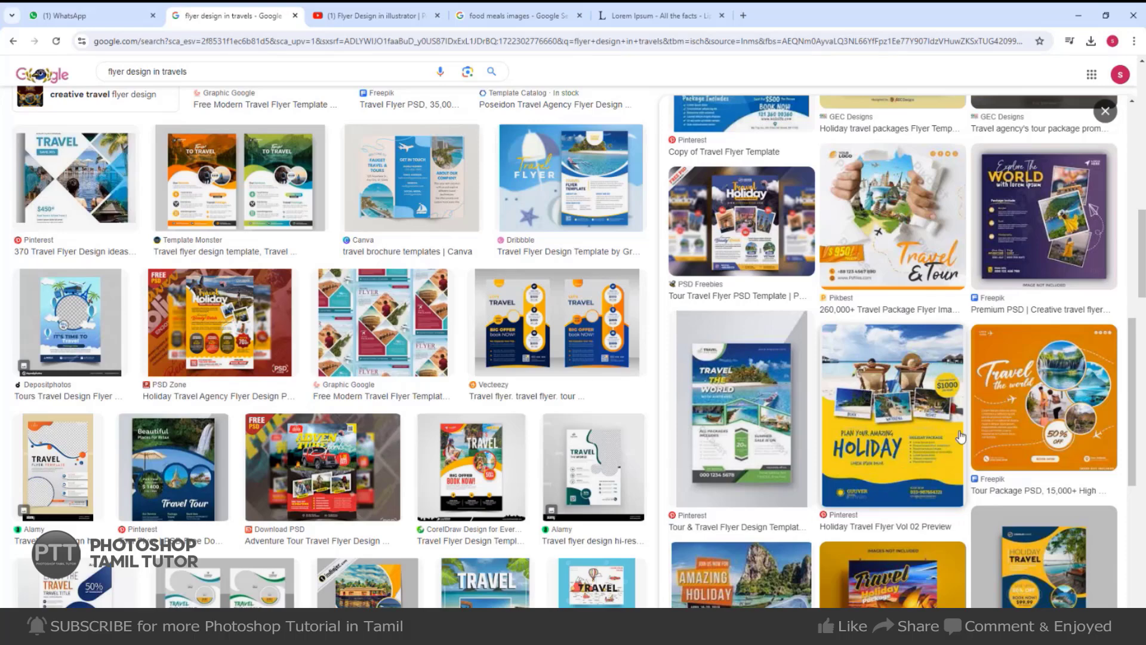
pyautogui.scroll(-3, 884, 425)
pyautogui.scroll(-3, 884, 426)
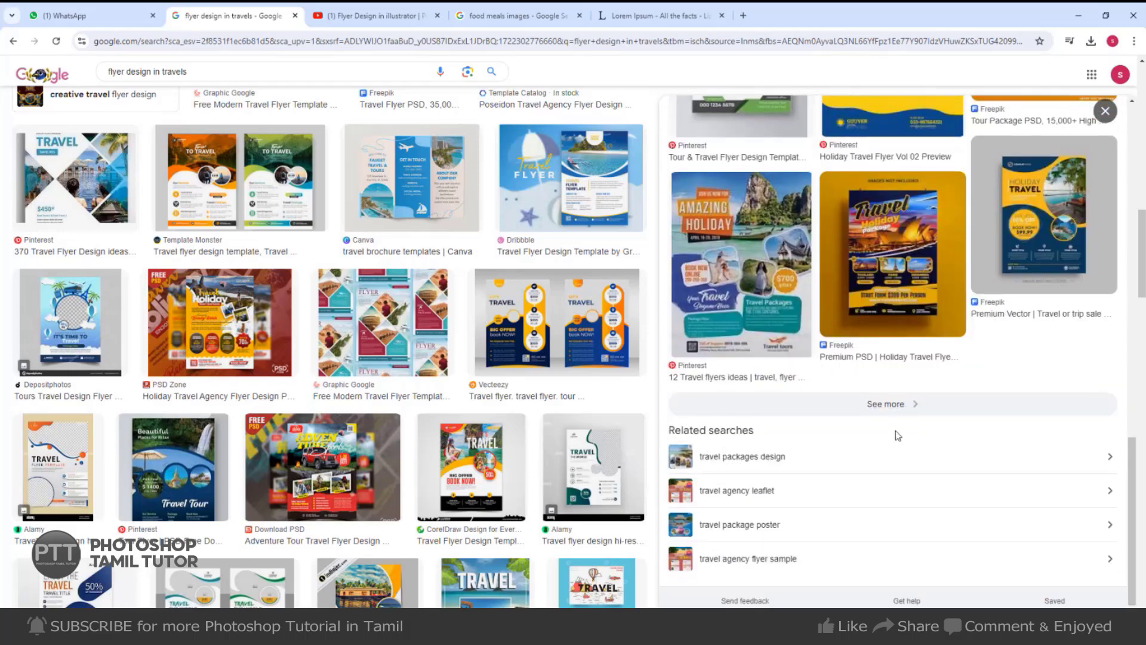
pyautogui.scroll(-1, 594, 414)
pyautogui.scroll(-5, 594, 413)
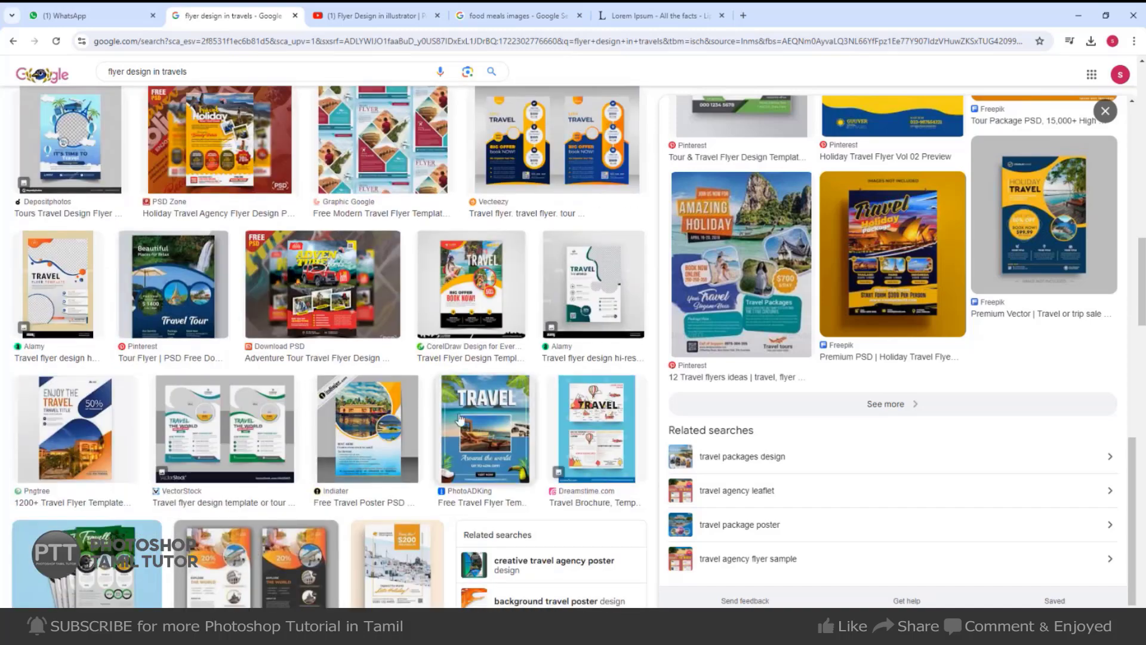
pyautogui.scroll(-4, 321, 446)
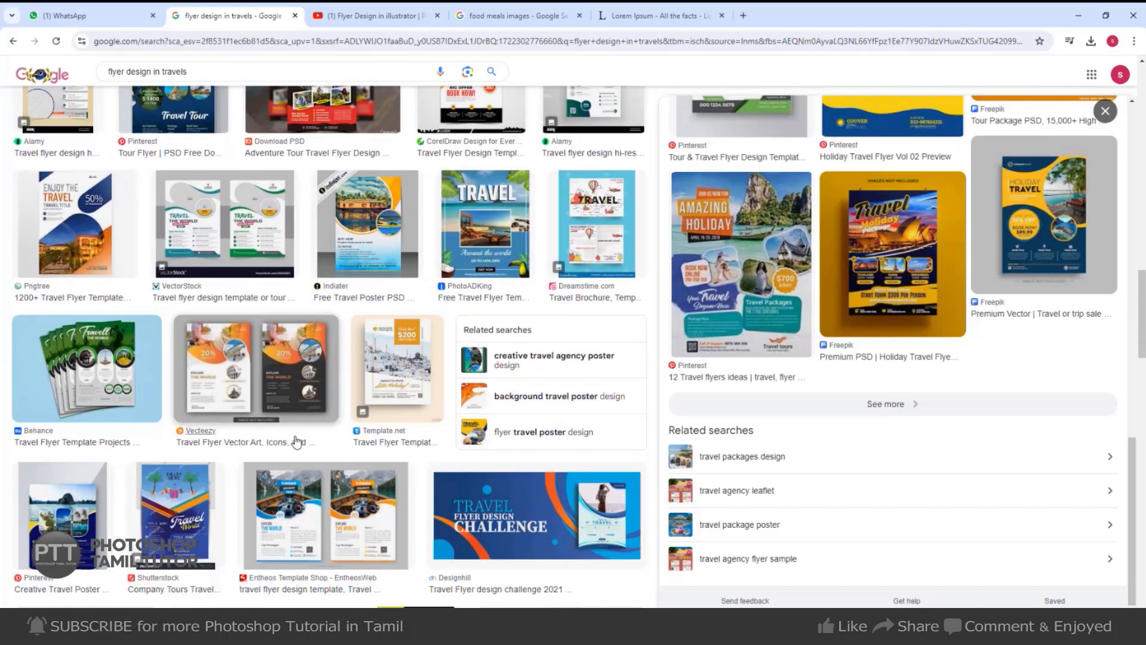
pyautogui.scroll(-5, 155, 470)
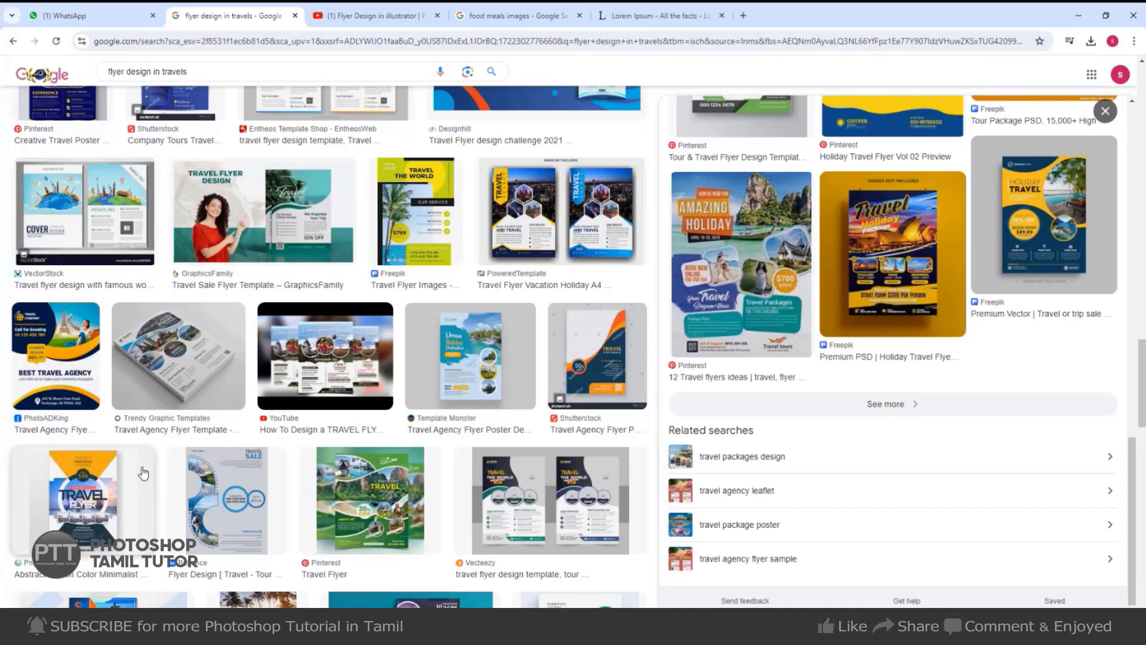
pyautogui.scroll(-3, 508, 456)
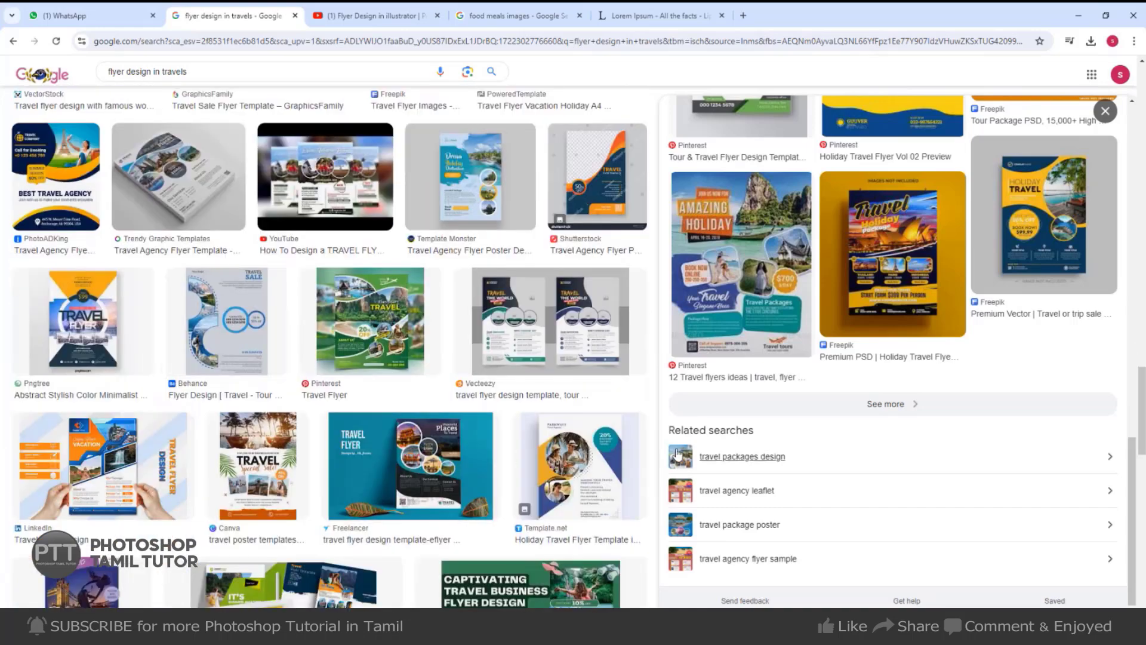
pyautogui.scroll(-3, 520, 460)
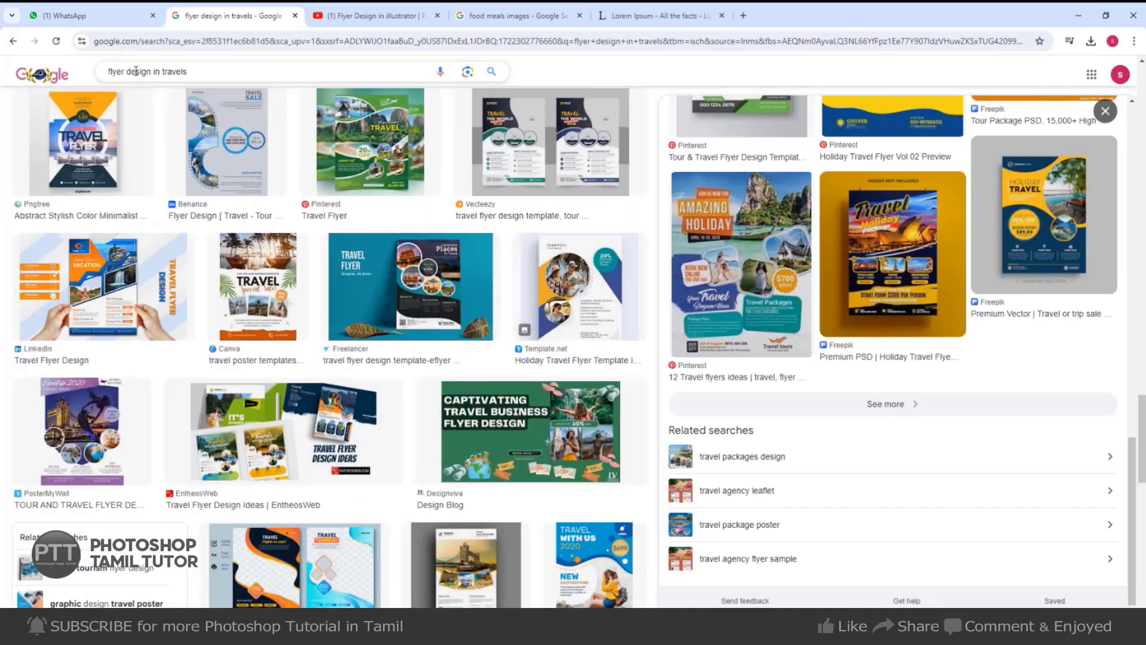
pyautogui.moveTo(1133, 529); pyautogui.dragTo(1132, 194)
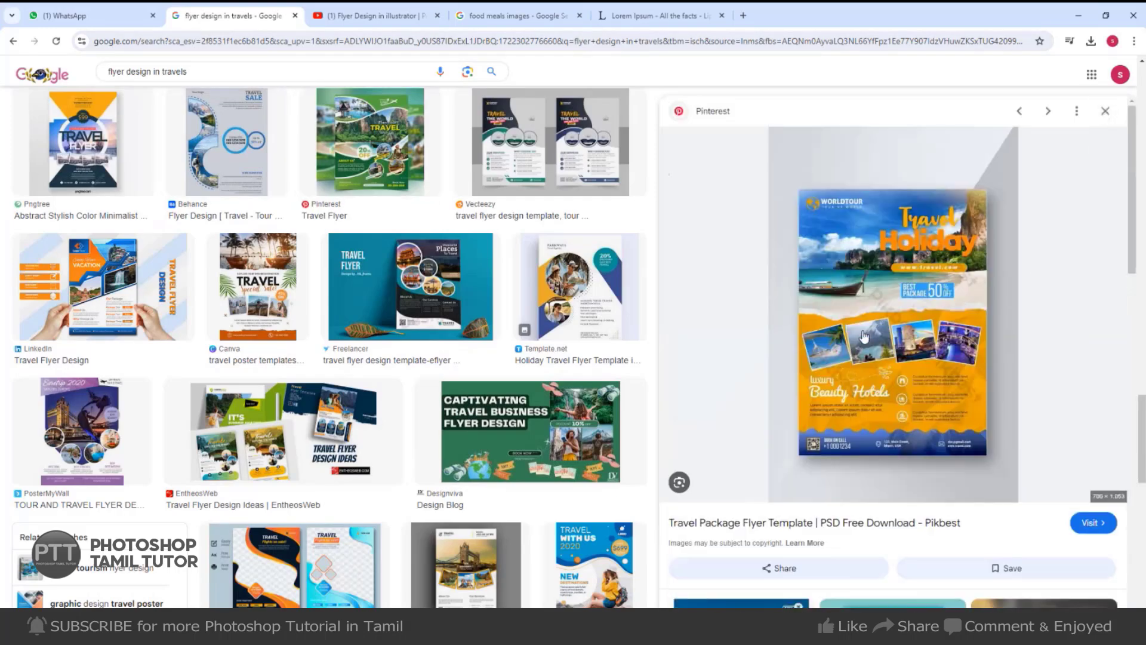
# Return to the Holiday Travel Agency flyer preview and copy its image.
pyautogui.click(12, 43)
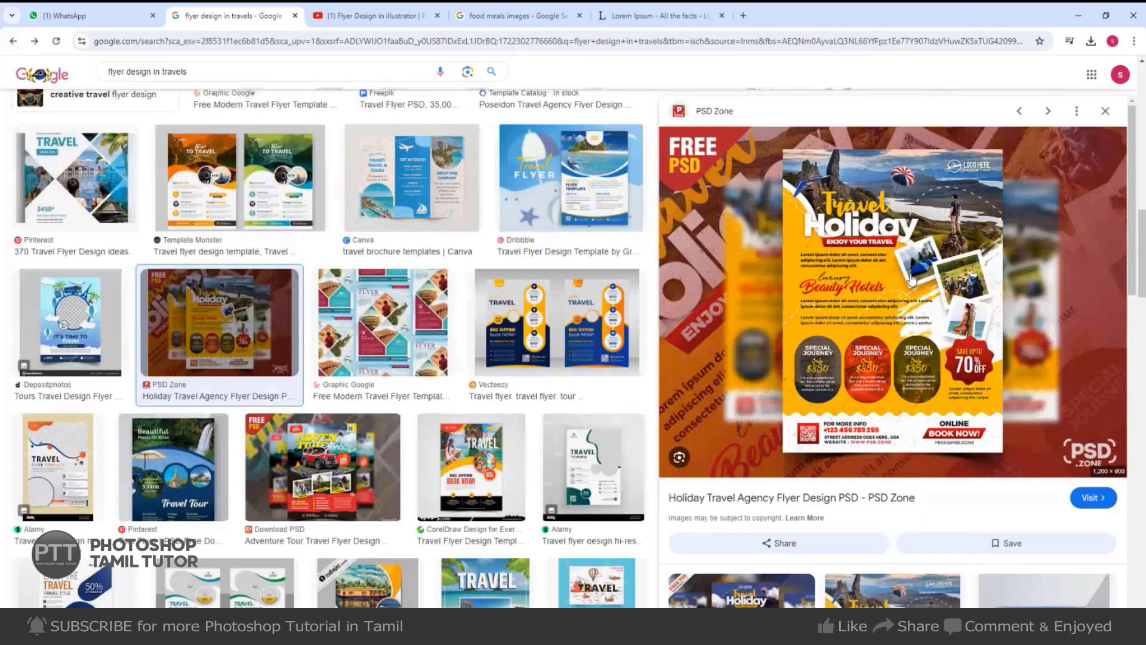
pyautogui.rightClick(922, 240)
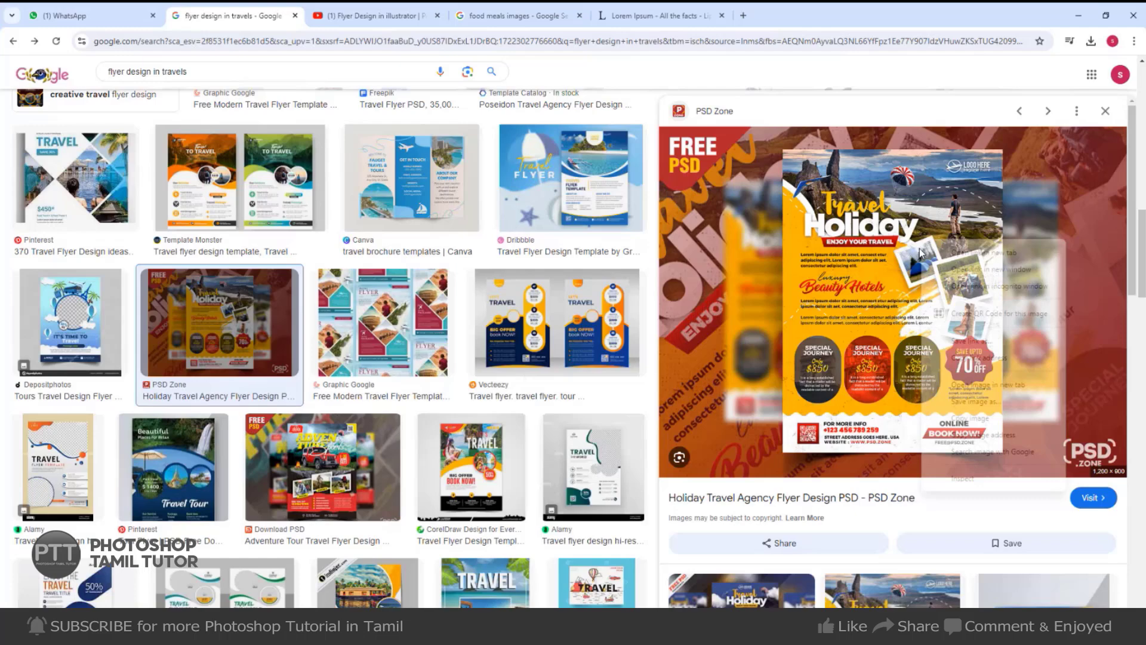
pyautogui.click(977, 419)
pyautogui.hotkey('alt', 'Tab')
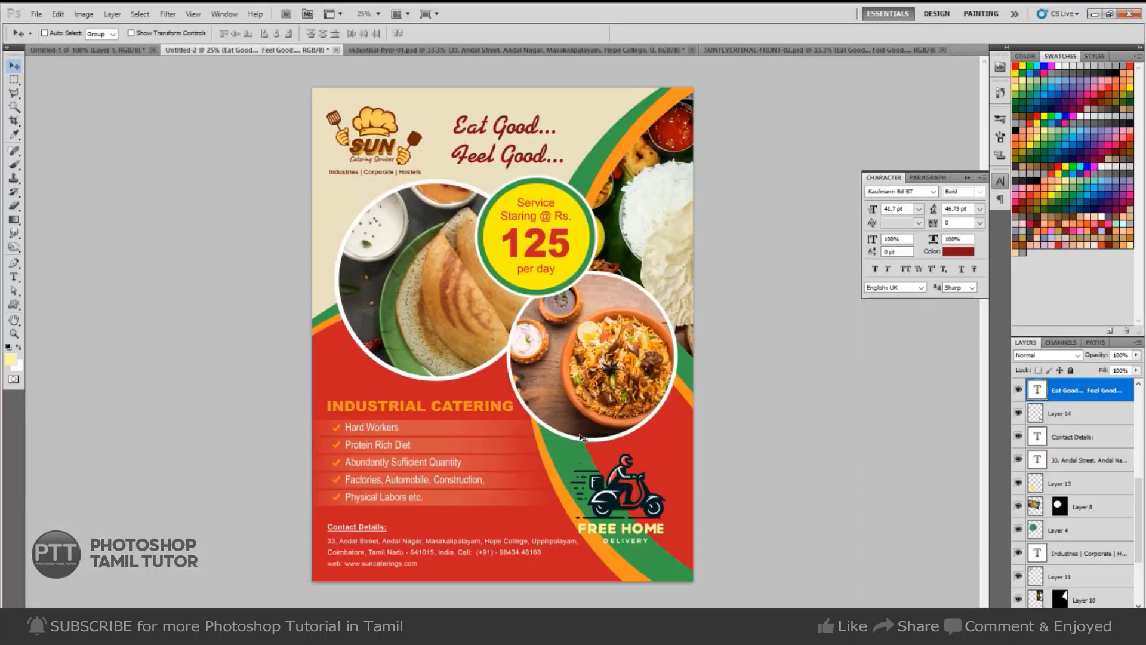
# Save the catering flyer to the Desktop as the JPEG 'flyer-1'.
pyautogui.hotkey('ctrl', 's')
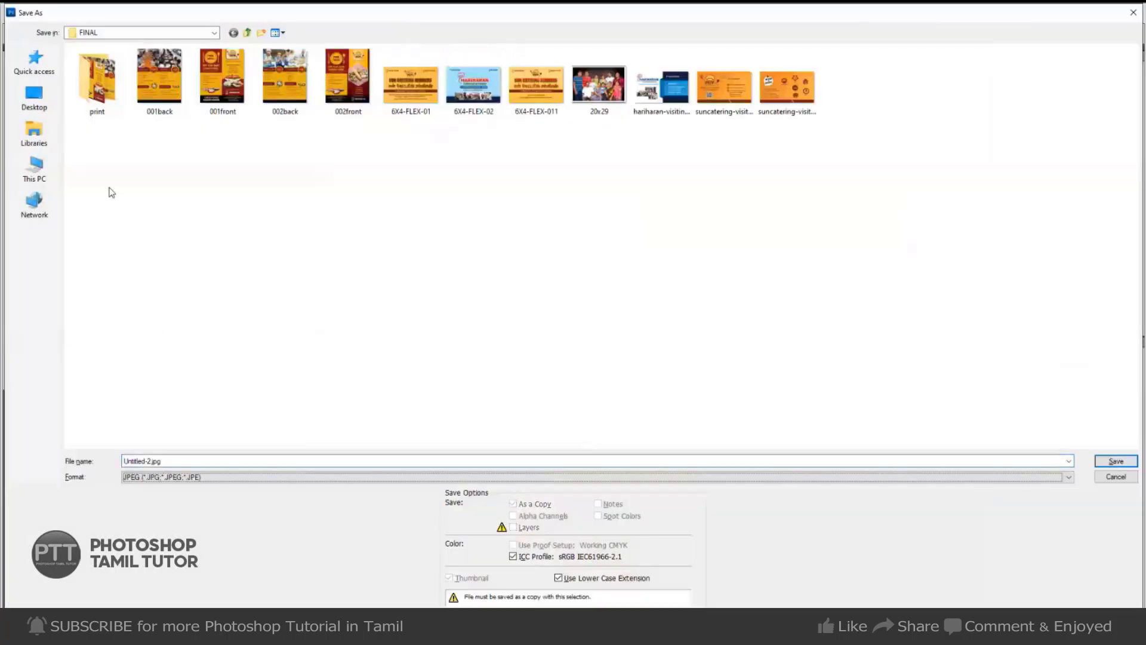
pyautogui.click(44, 106)
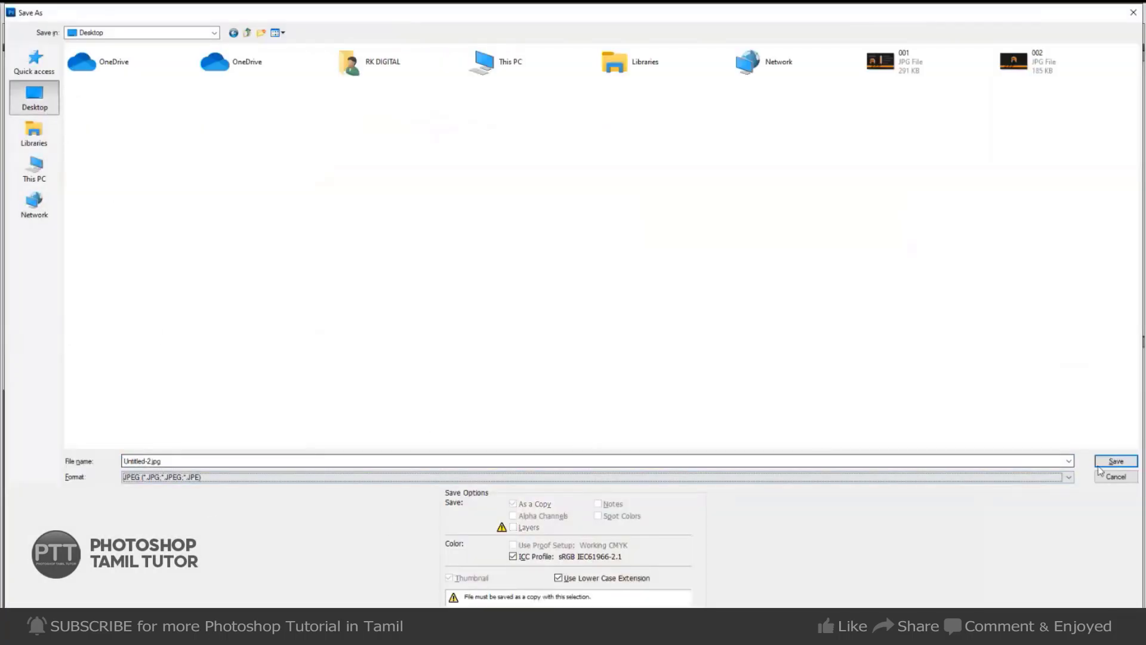
pyautogui.click(197, 462)
pyautogui.write('fly')
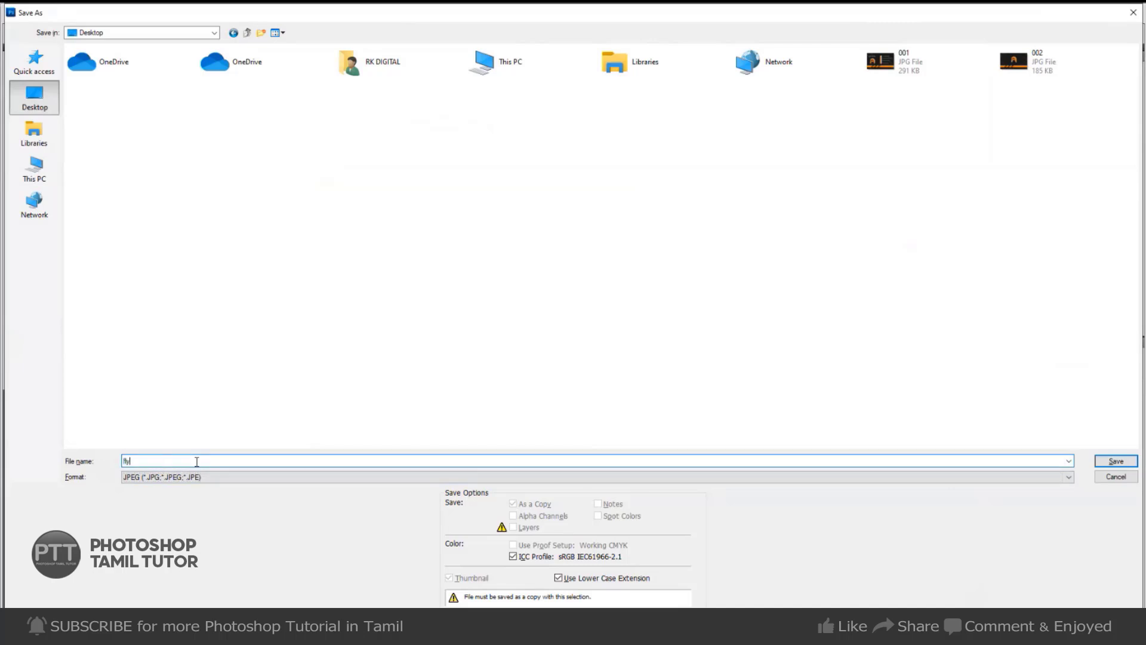
pyautogui.write('er-1')
pyautogui.press('Return')
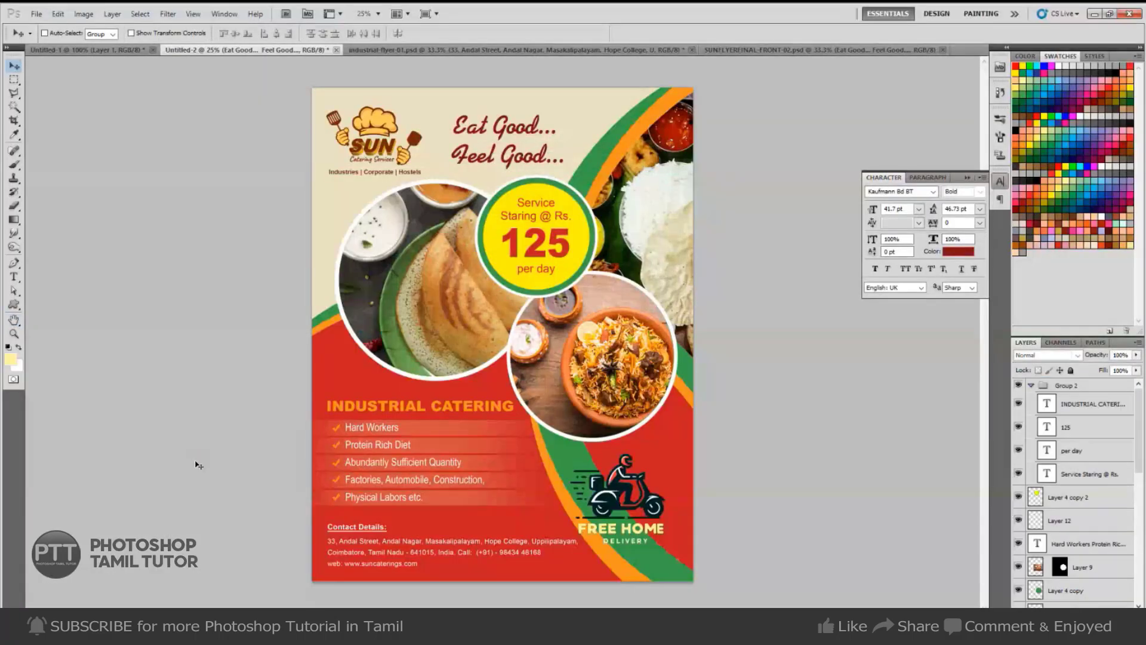
pyautogui.hotkey('ctrl', 'w')
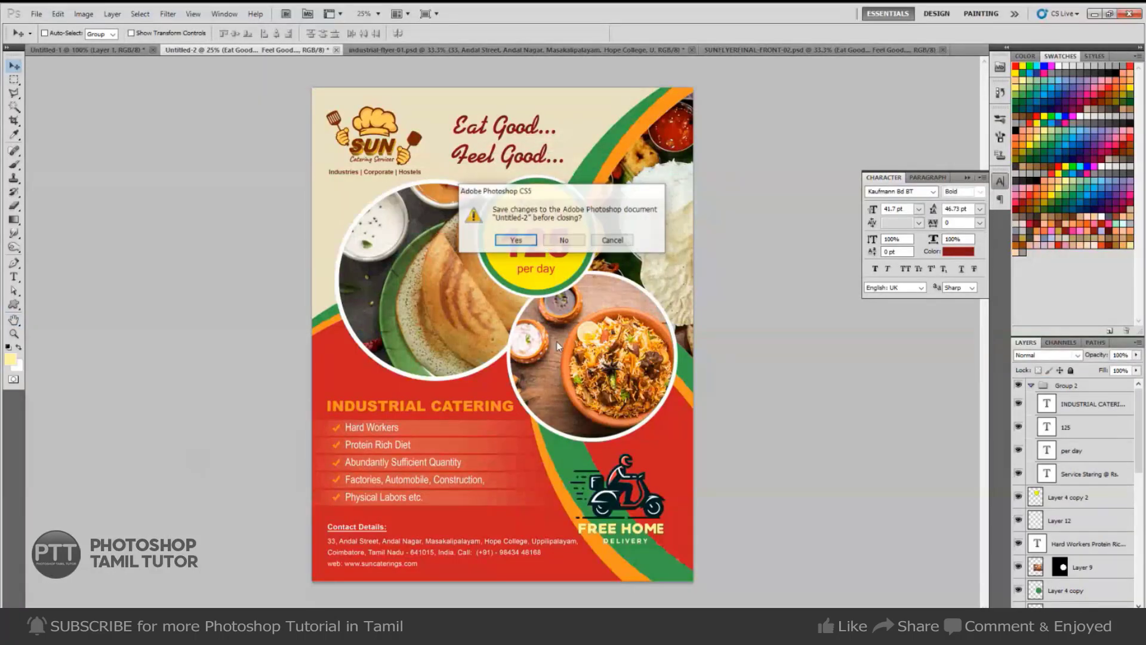
# Close SUNFLYERFINAL, Untitled-1 and industrial-flyer-01 without saving changes.
pyautogui.click(564, 239)
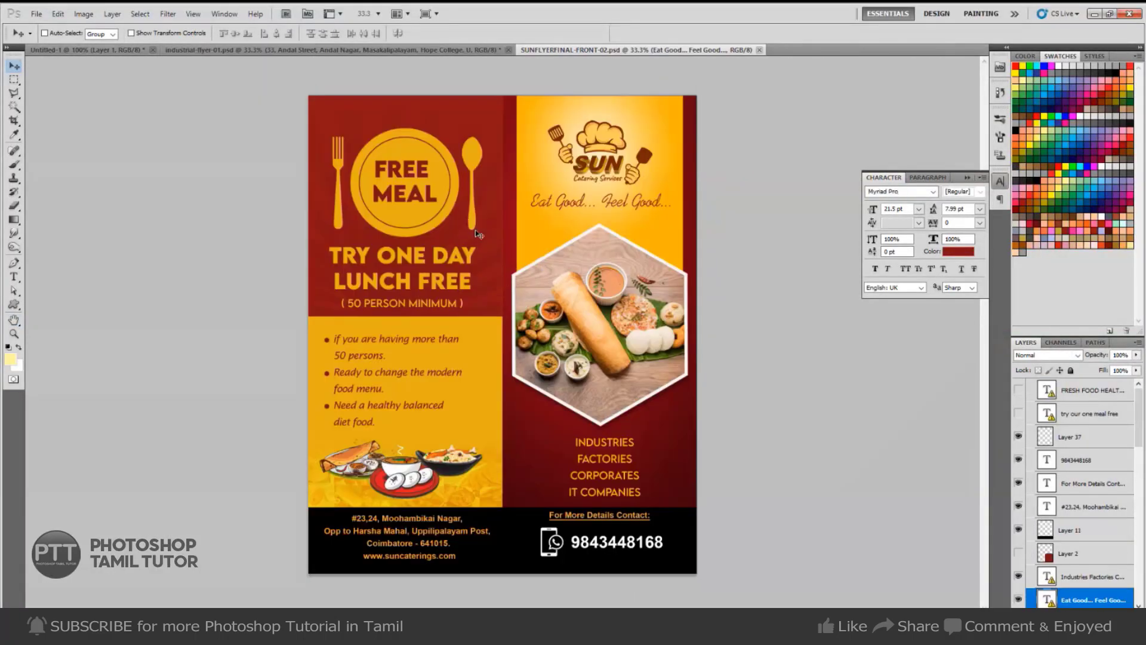
pyautogui.hotkey('ctrl', 'w')
pyautogui.hotkey('ctrl', 'w')
pyautogui.click(564, 239)
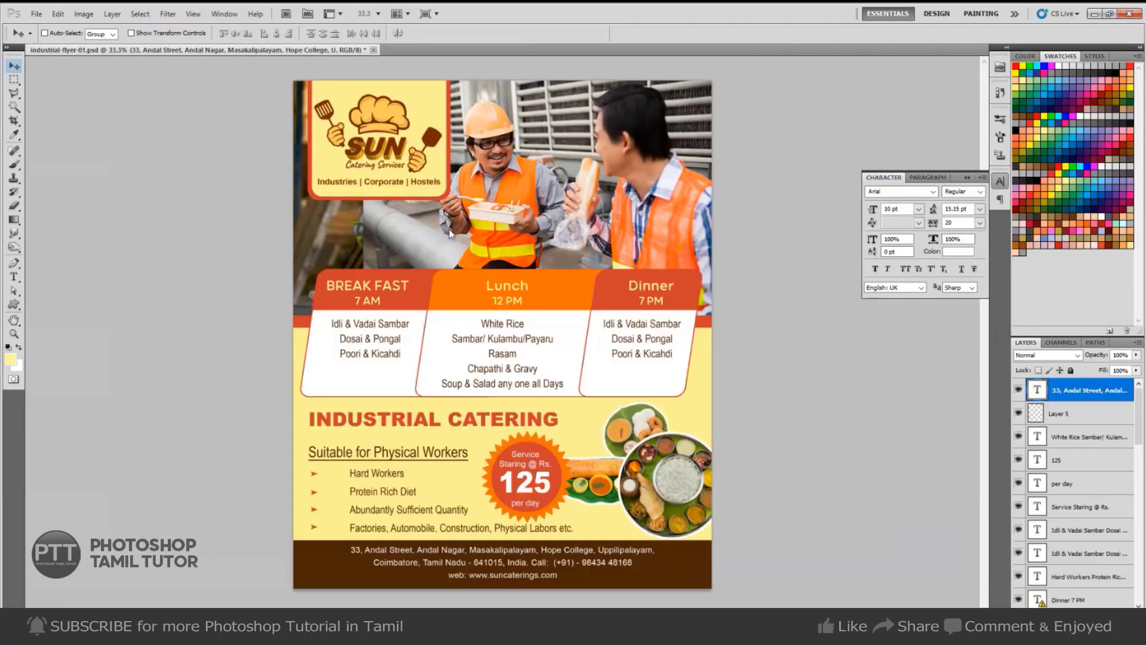
pyautogui.hotkey('ctrl', 'w')
pyautogui.click(571, 241)
pyautogui.hotkey('ctrl', 'n')
# Paste the travel flyer into a new document, then create a blank U.S. Paper page.
pyautogui.press('Return')
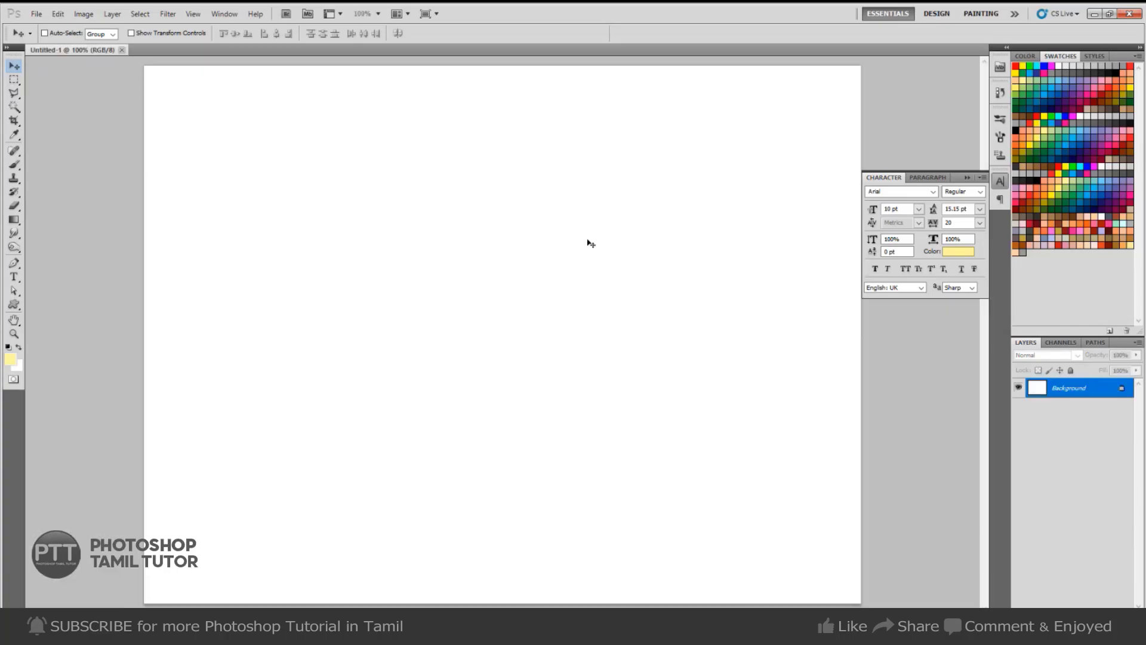
pyautogui.hotkey('ctrl', 'v')
pyautogui.press('m')
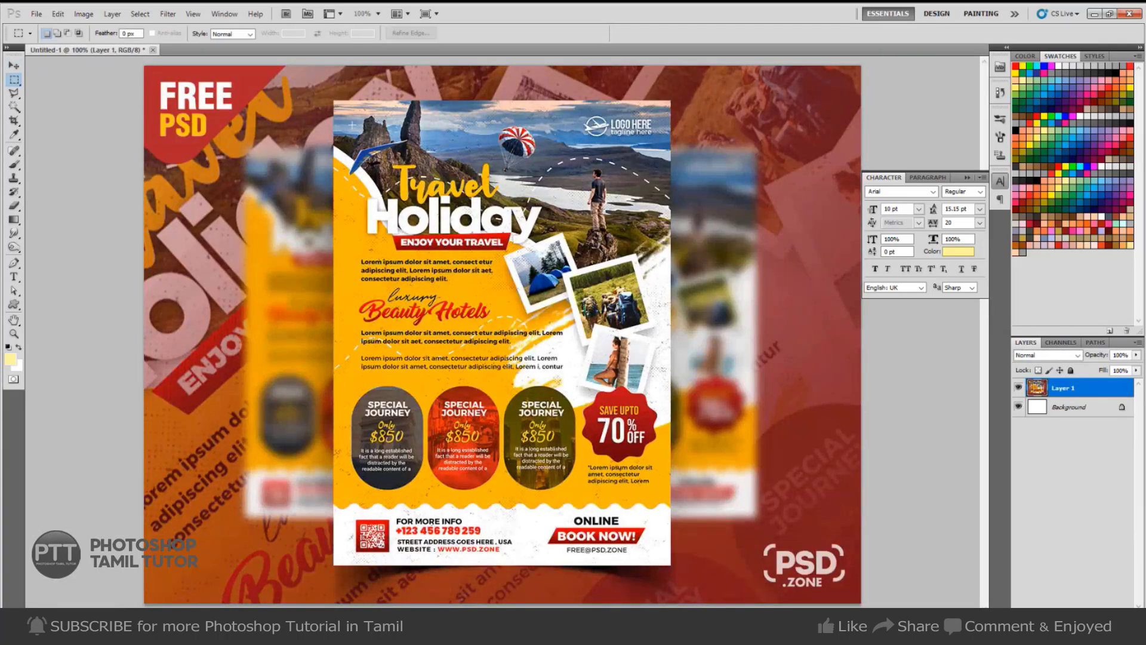
pyautogui.hotkey('ctrl', 'n')
pyautogui.click(580, 189)
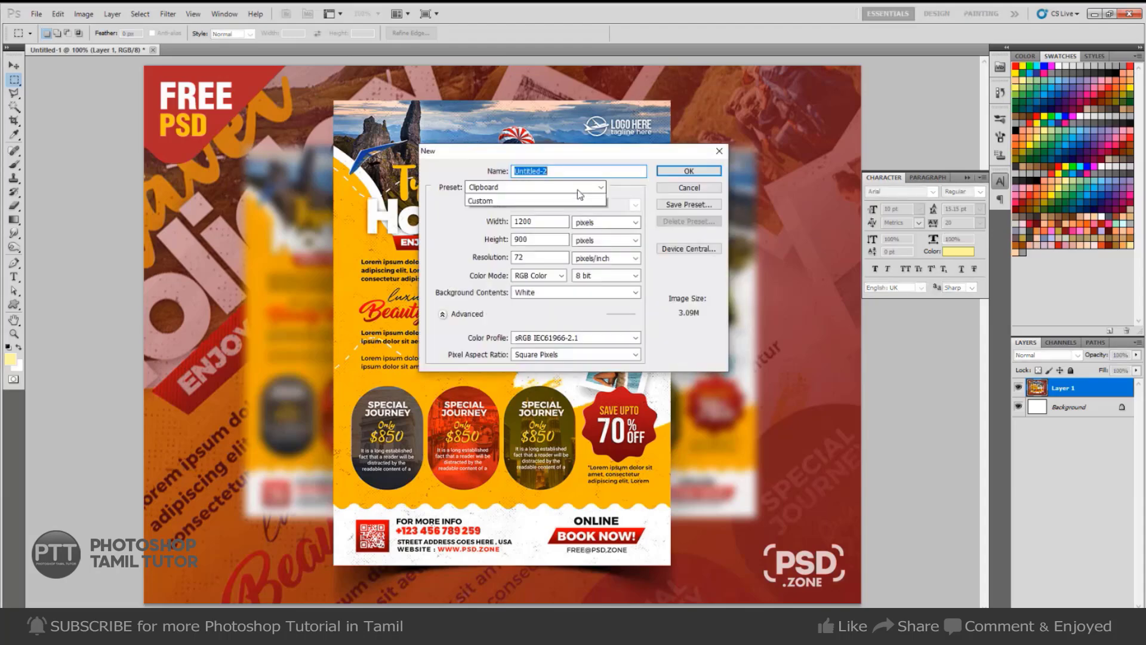
pyautogui.click(550, 229)
pyautogui.click(684, 170)
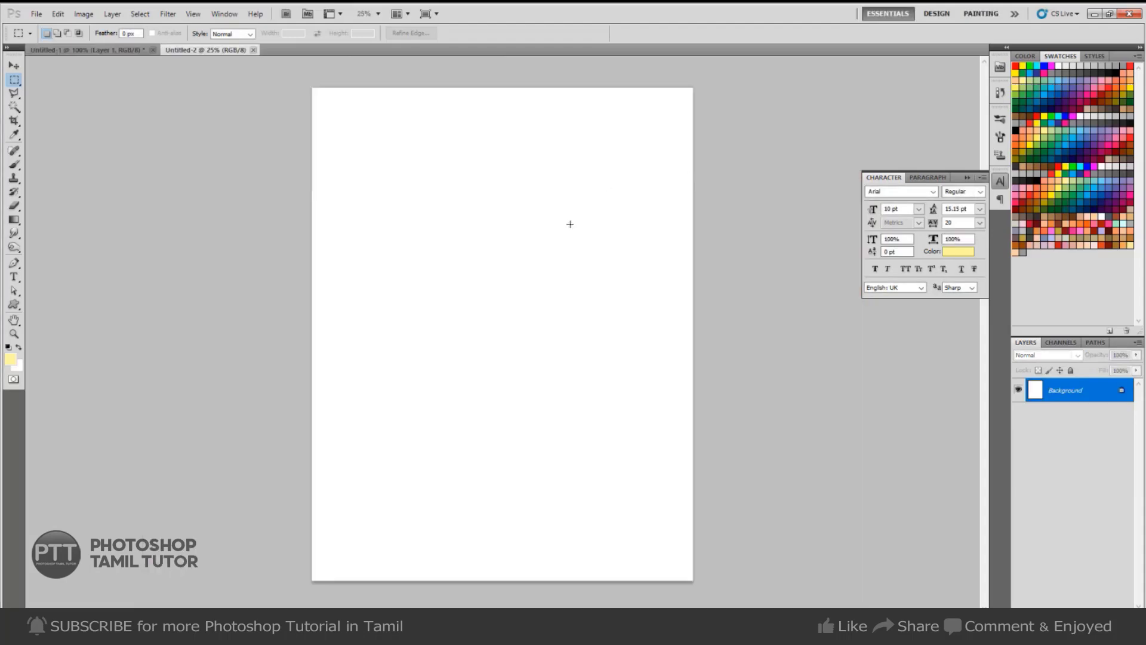
# Sample the travel flyer's orange and fill the new page with it.
pyautogui.press('i')
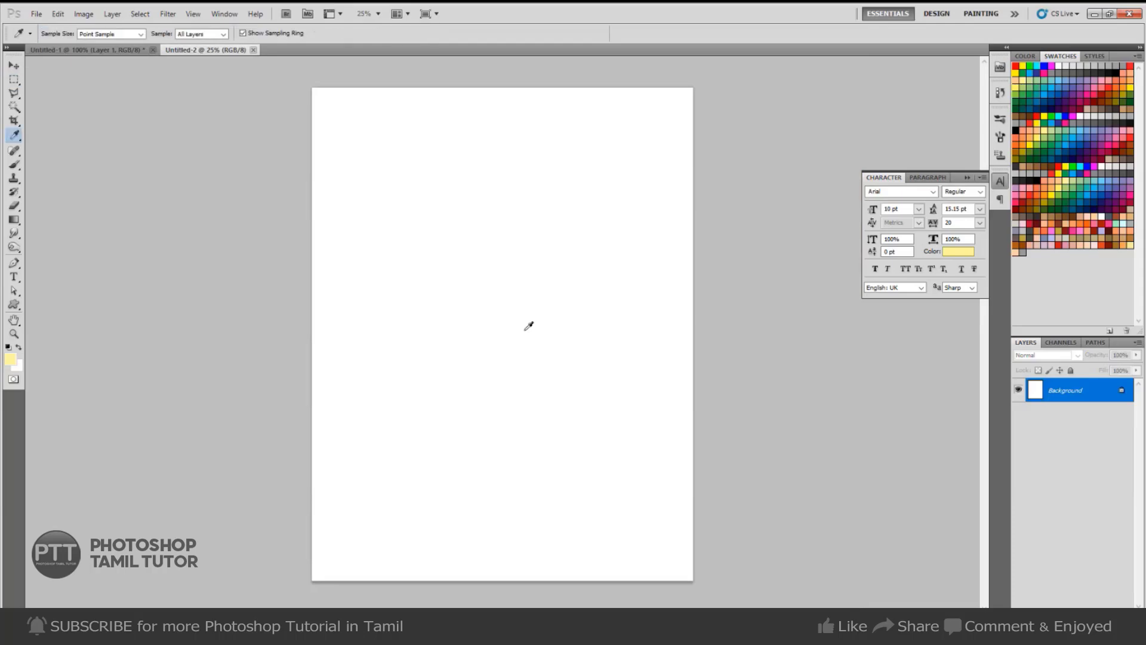
pyautogui.hotkey('ctrl', 'Tab')
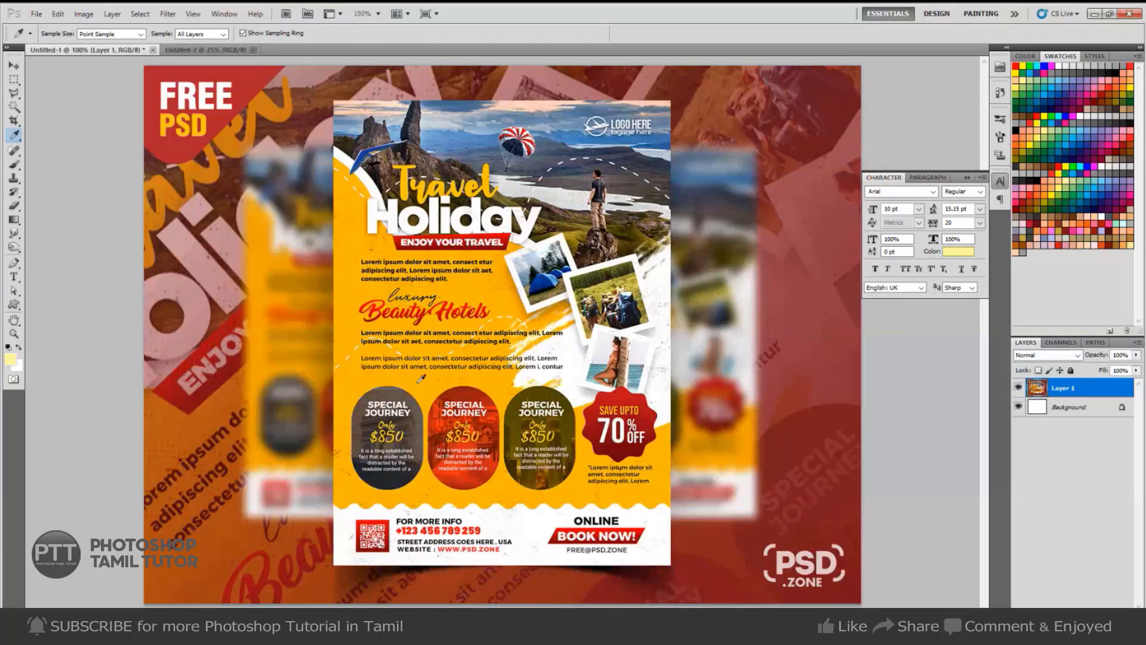
pyautogui.click(415, 382)
pyautogui.hotkey('ctrl', 'Tab')
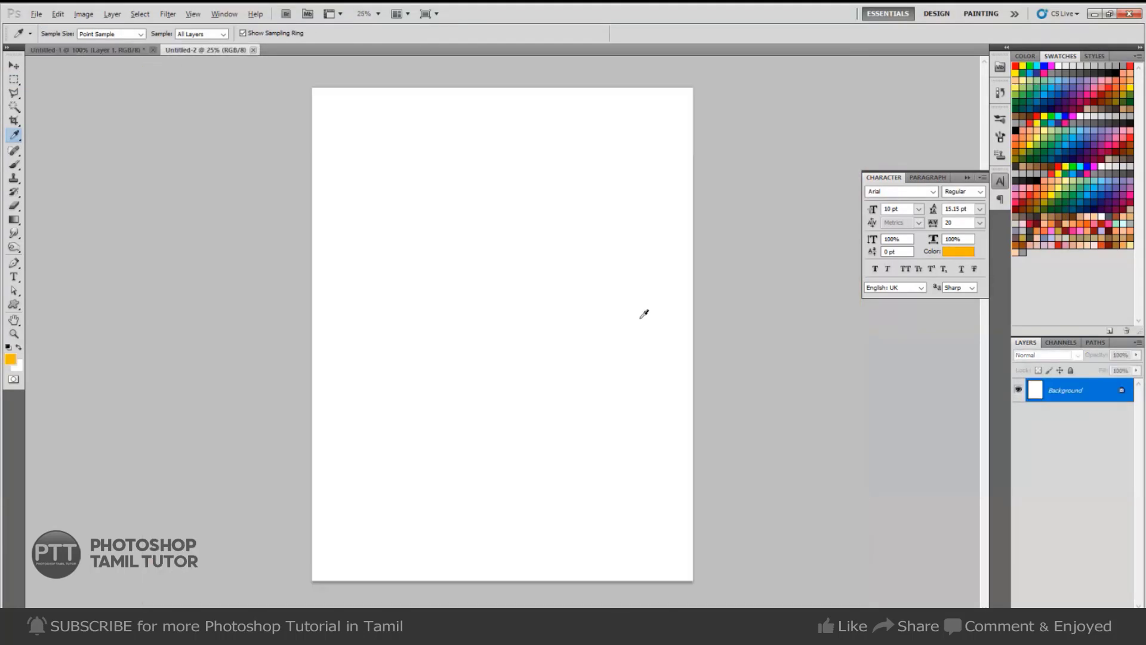
pyautogui.hotkey('alt', 'BackSpace')
# Compare the orange page with the travel flyer reference and bring up the custom shapes list.
pyautogui.press('v')
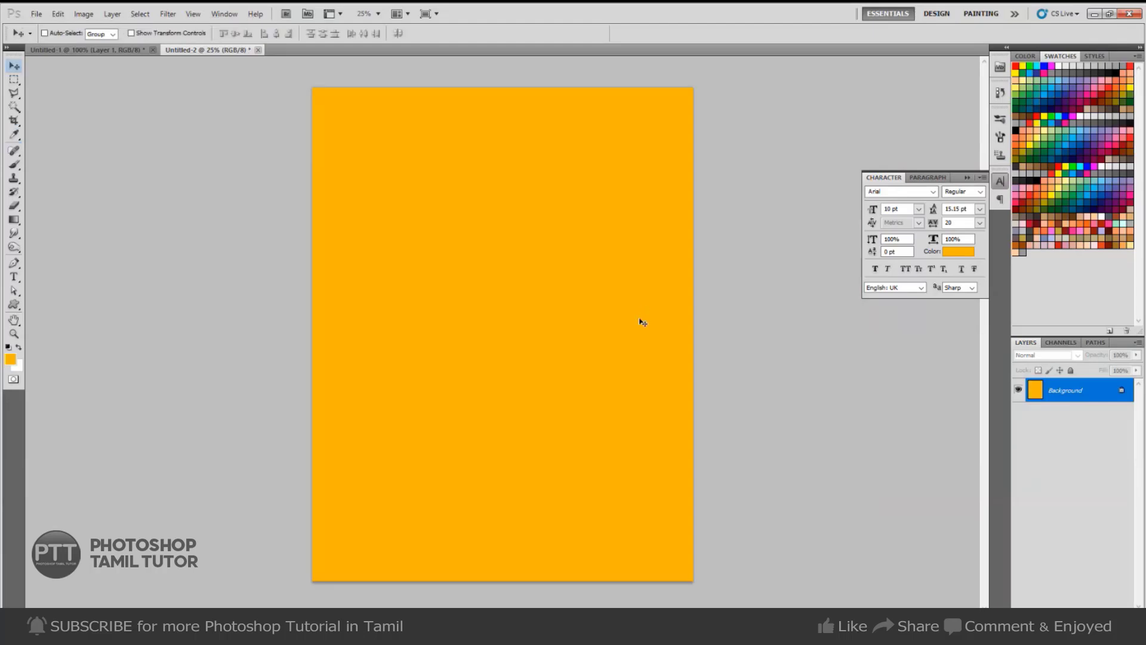
pyautogui.press('m')
pyautogui.hotkey('ctrl', 'Tab')
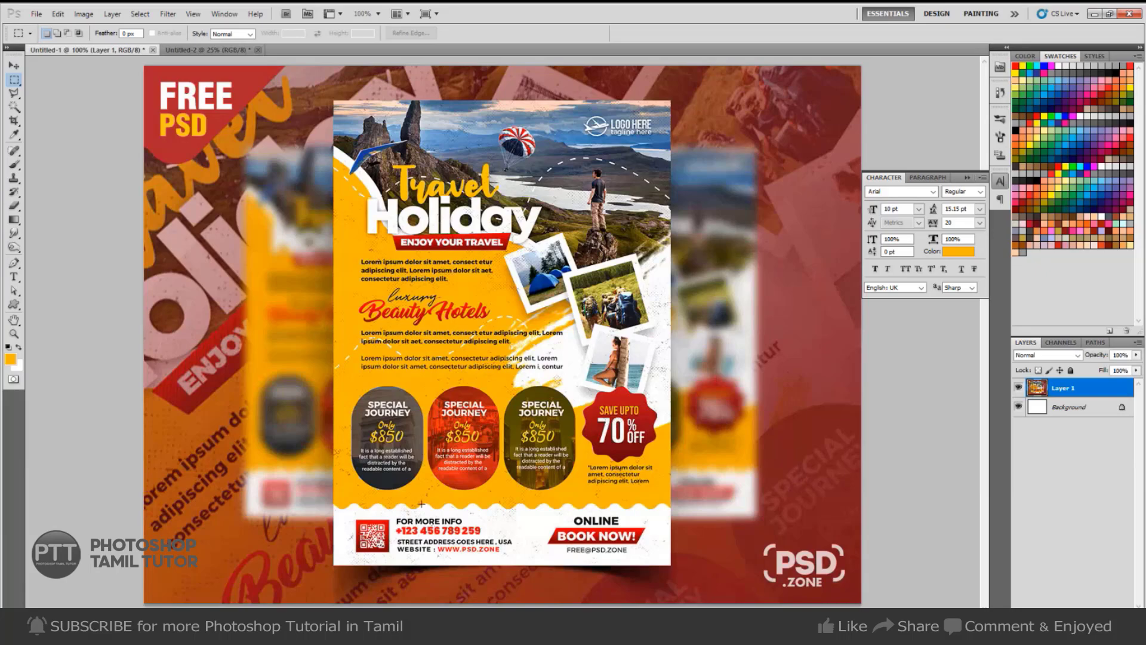
pyautogui.hotkey('ctrl', 'Tab')
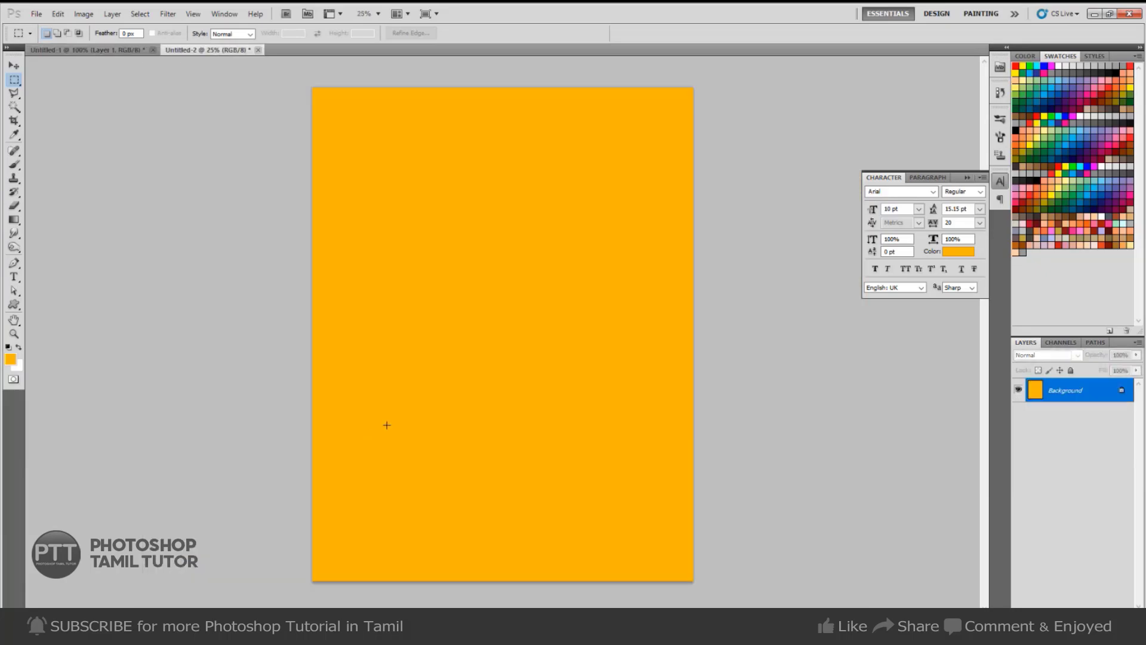
pyautogui.press('u')
pyautogui.click(249, 33)
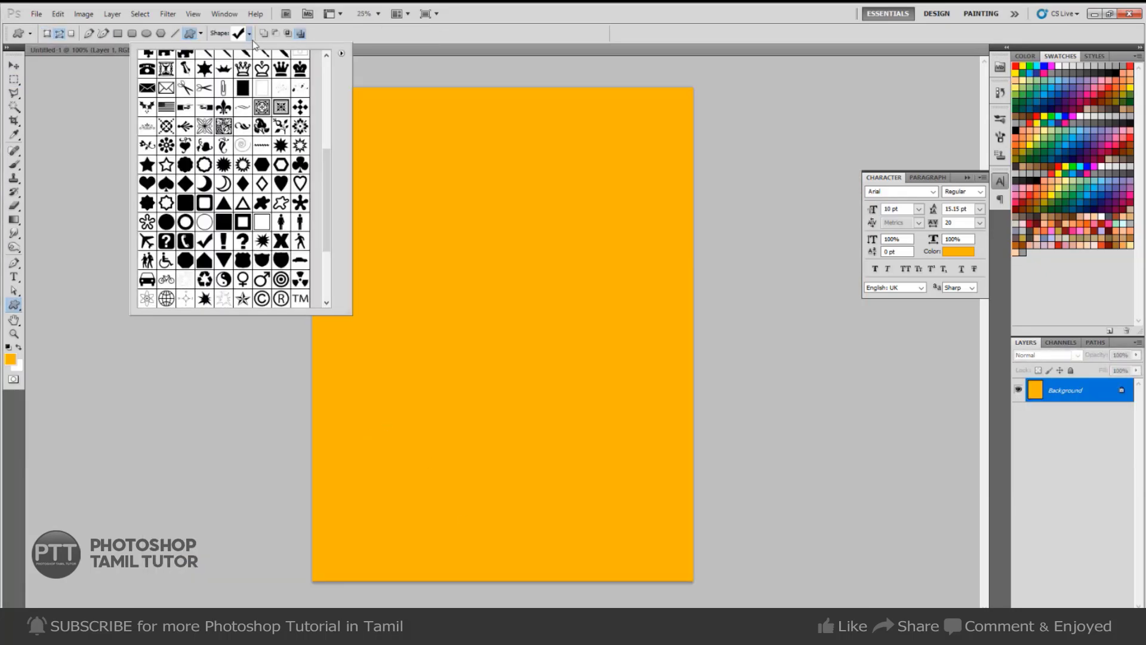
# Pick the wavy-line custom shape and try a few test strokes on the orange page.
pyautogui.scroll(-5, 247, 205)
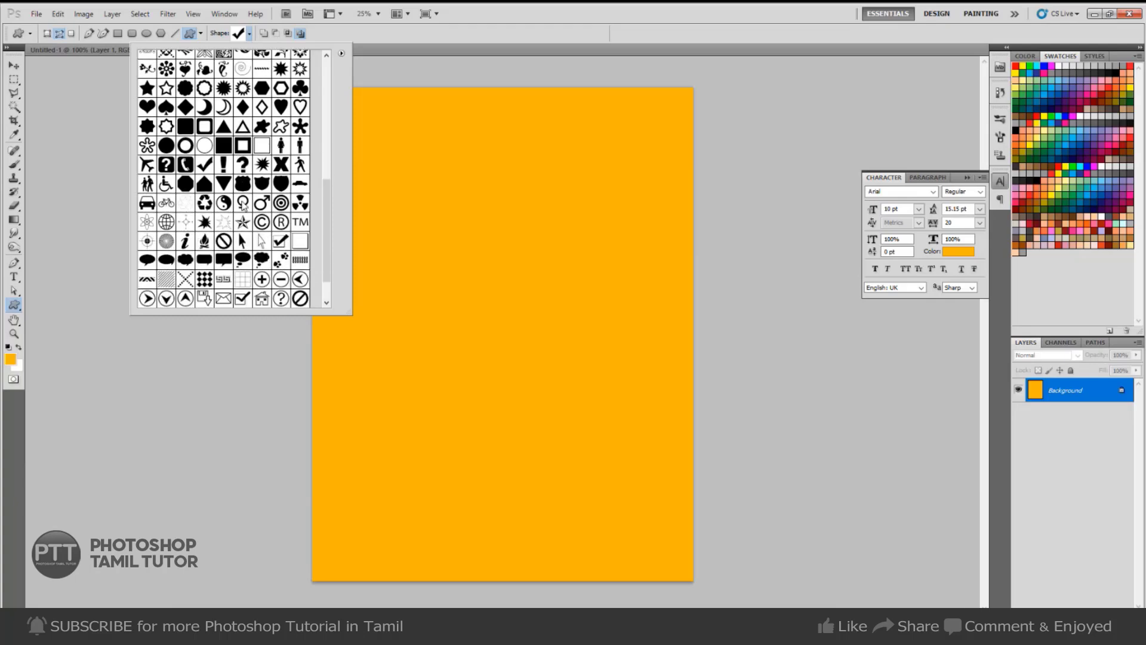
pyautogui.scroll(-1, 244, 205)
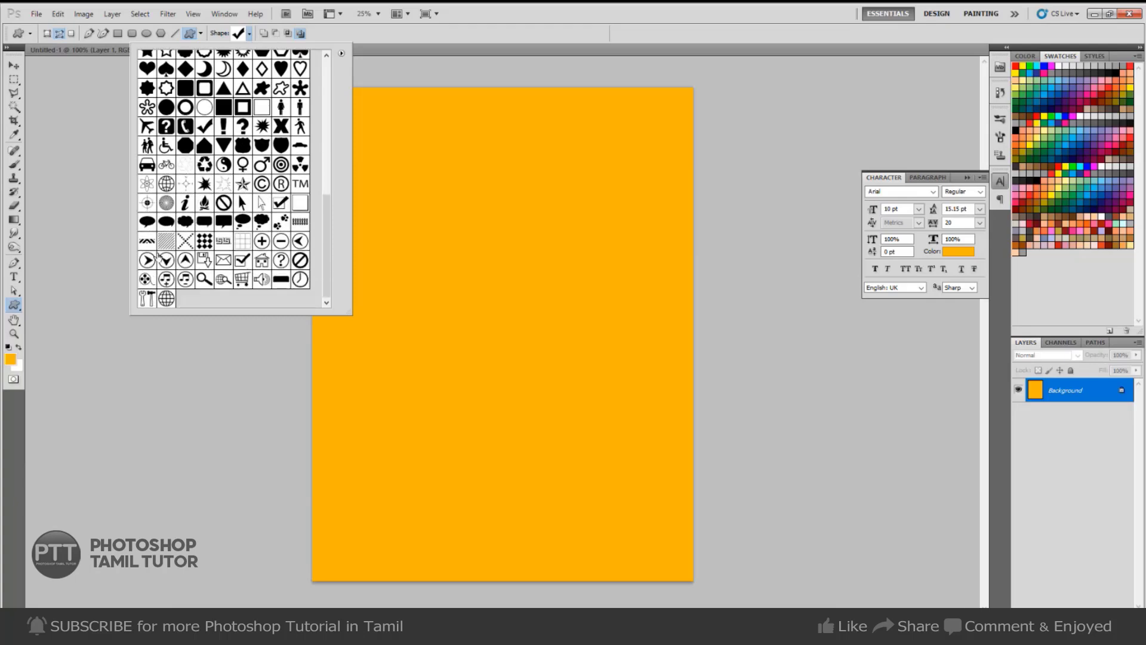
pyautogui.scroll(6, 159, 257)
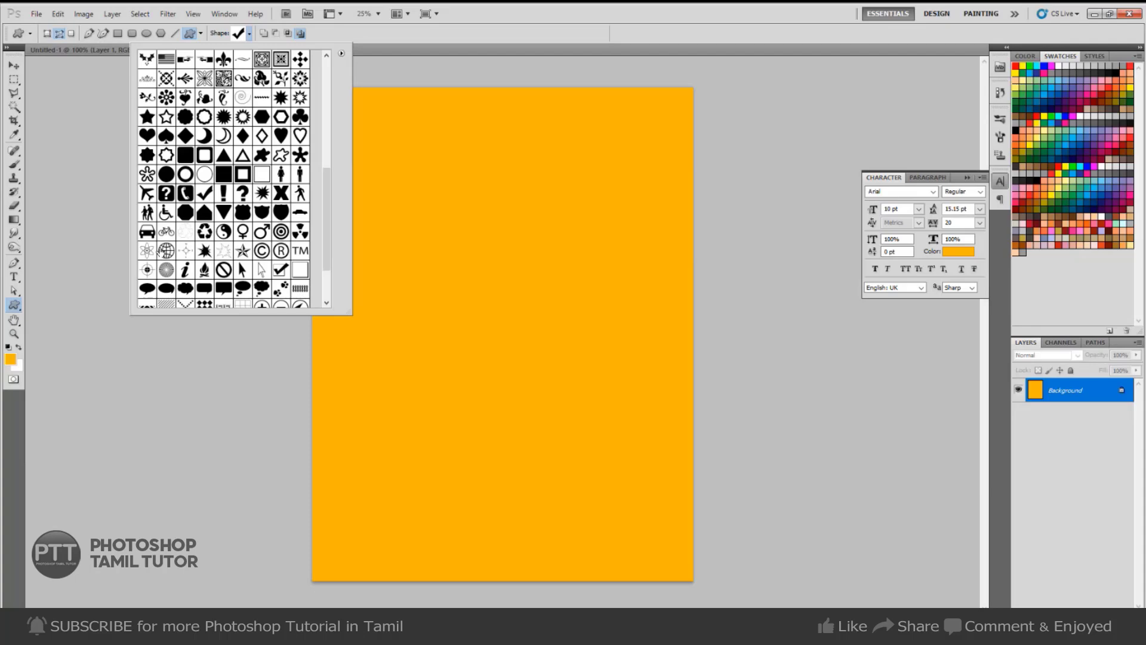
pyautogui.scroll(1, 161, 253)
pyautogui.click(261, 163)
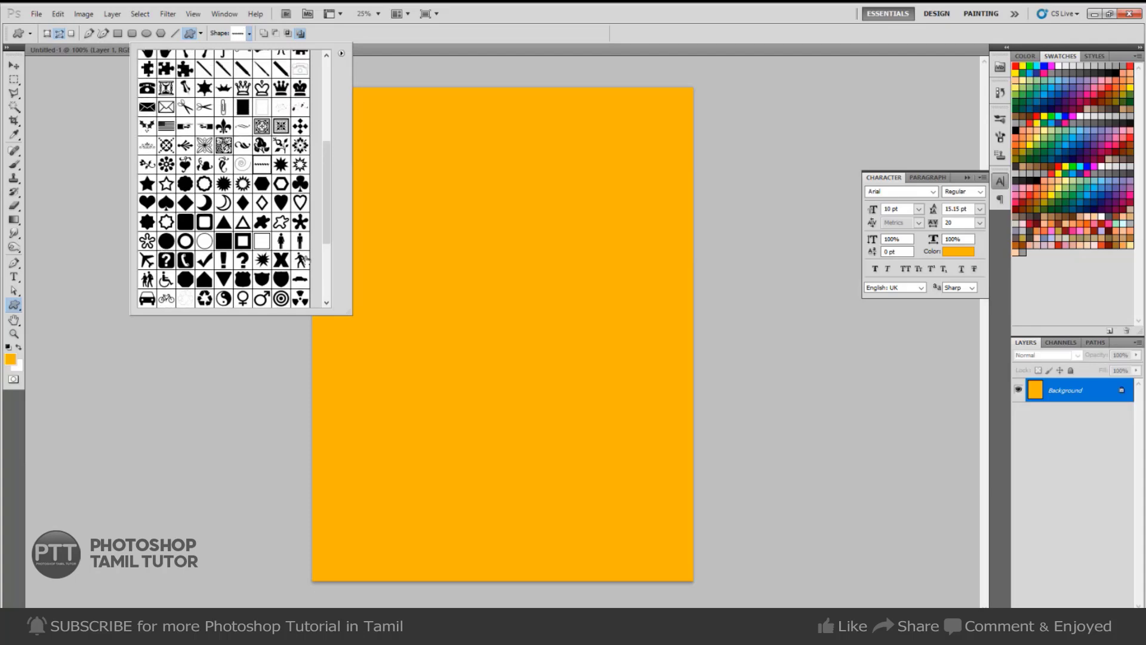
pyautogui.moveTo(379, 397); pyautogui.dragTo(412, 407)
pyautogui.moveTo(310, 412); pyautogui.dragTo(506, 469)
pyautogui.press('shift')
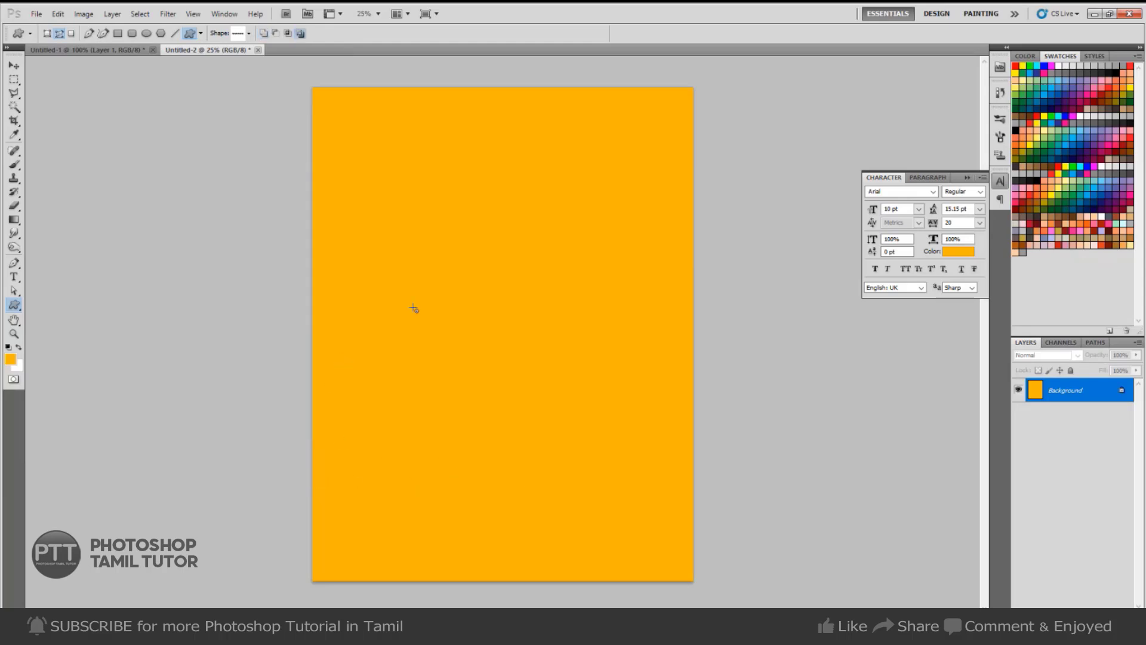
# Try freeform, ellipse and custom-shape paths on the page, undoing each attempt.
pyautogui.moveTo(415, 294); pyautogui.dragTo(504, 371)
pyautogui.hotkey('ctrl', 'z')
pyautogui.click(146, 33)
pyautogui.moveTo(429, 227); pyautogui.dragTo(550, 342)
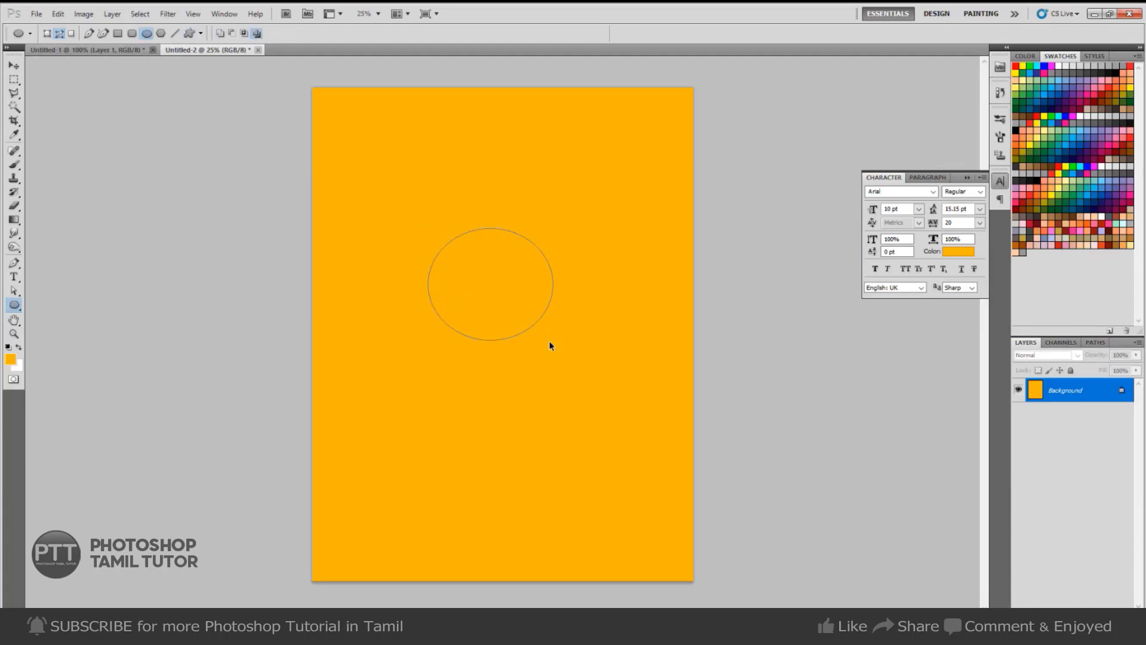
pyautogui.hotkey('ctrl', 'z')
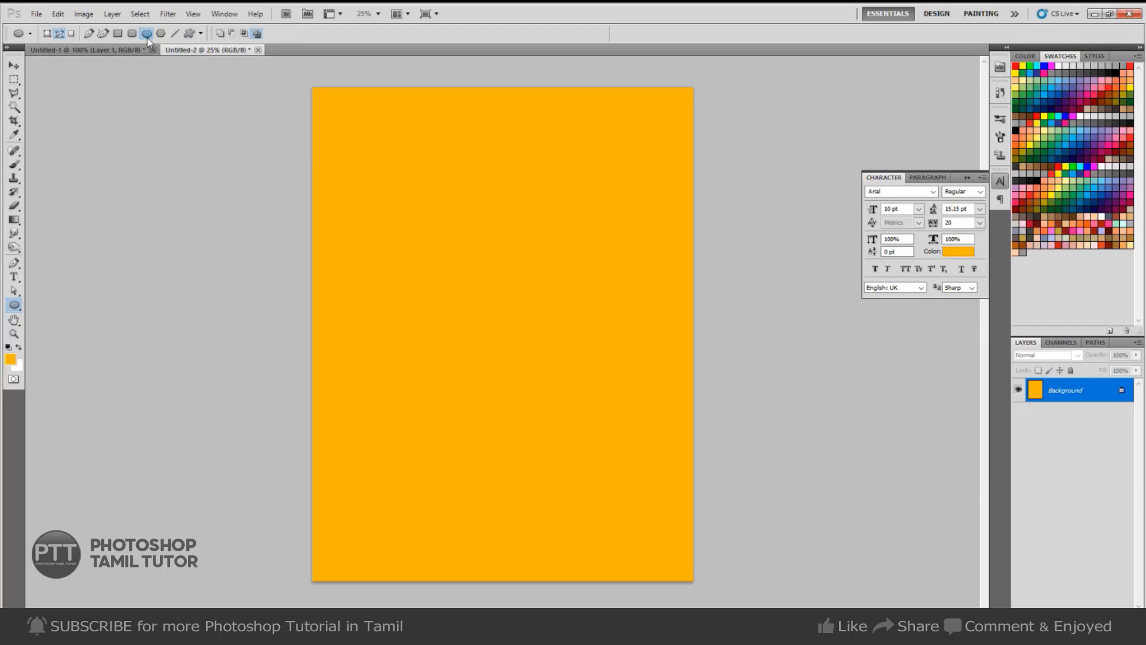
pyautogui.click(190, 34)
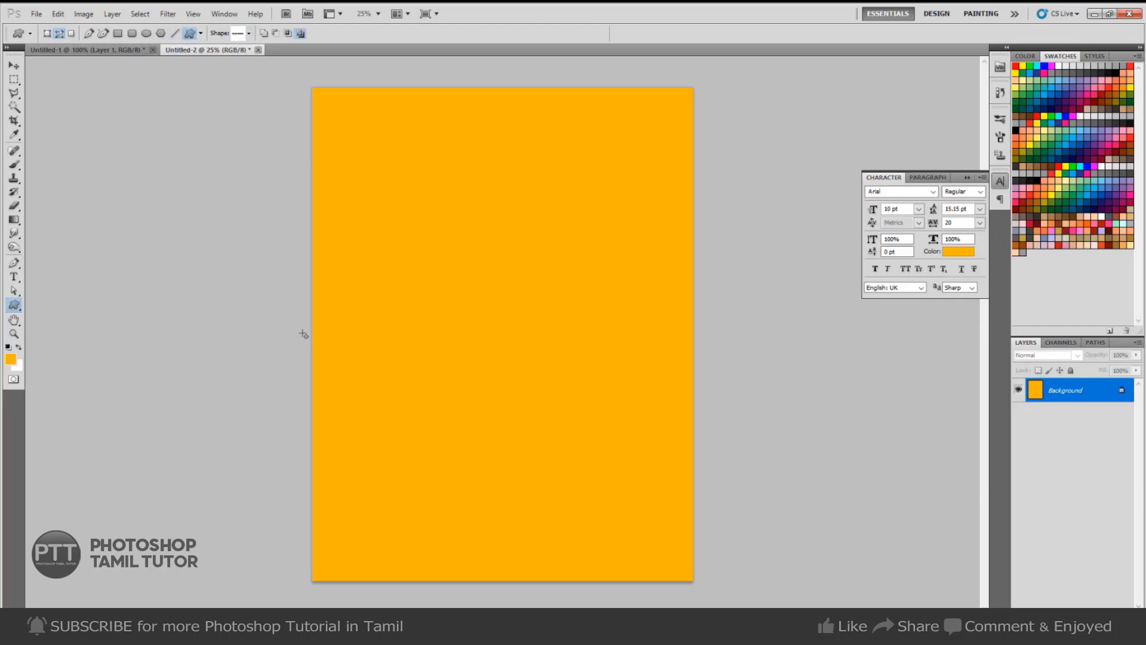
pyautogui.moveTo(350, 492); pyautogui.dragTo(400, 502)
pyautogui.hotkey('ctrl', 'z')
# Draw a circle near the upper middle and fill it white on a new Layer 1.
pyautogui.click(146, 33)
pyautogui.moveTo(416, 244); pyautogui.dragTo(511, 321)
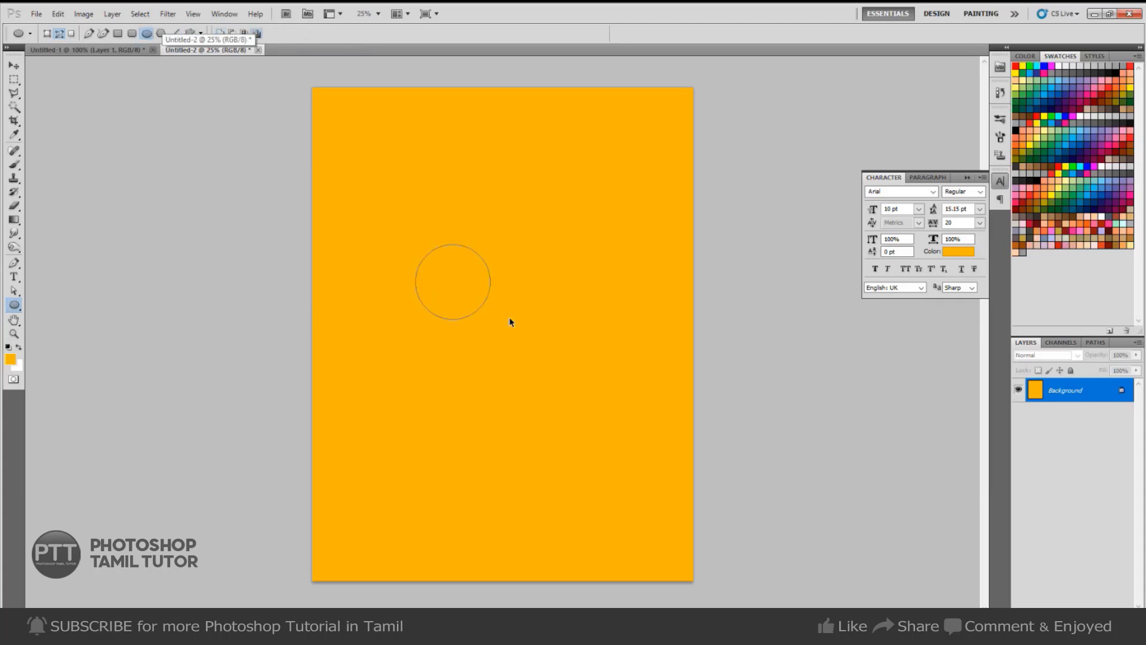
pyautogui.hotkey('ctrl', 'Return')
pyautogui.hotkey('ctrl', 'shift', 'n')
pyautogui.press('Return')
pyautogui.hotkey('ctrl', 'BackSpace')
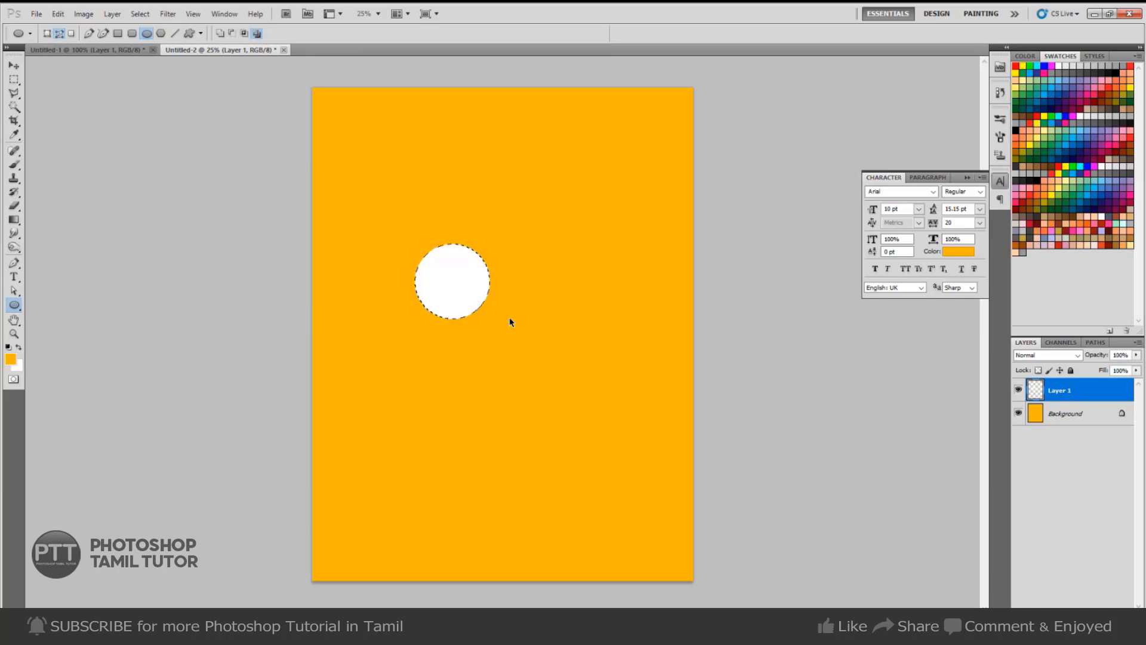
# Duplicate the white circle to its right, merge the copies and trial a band selection.
pyautogui.press('v')
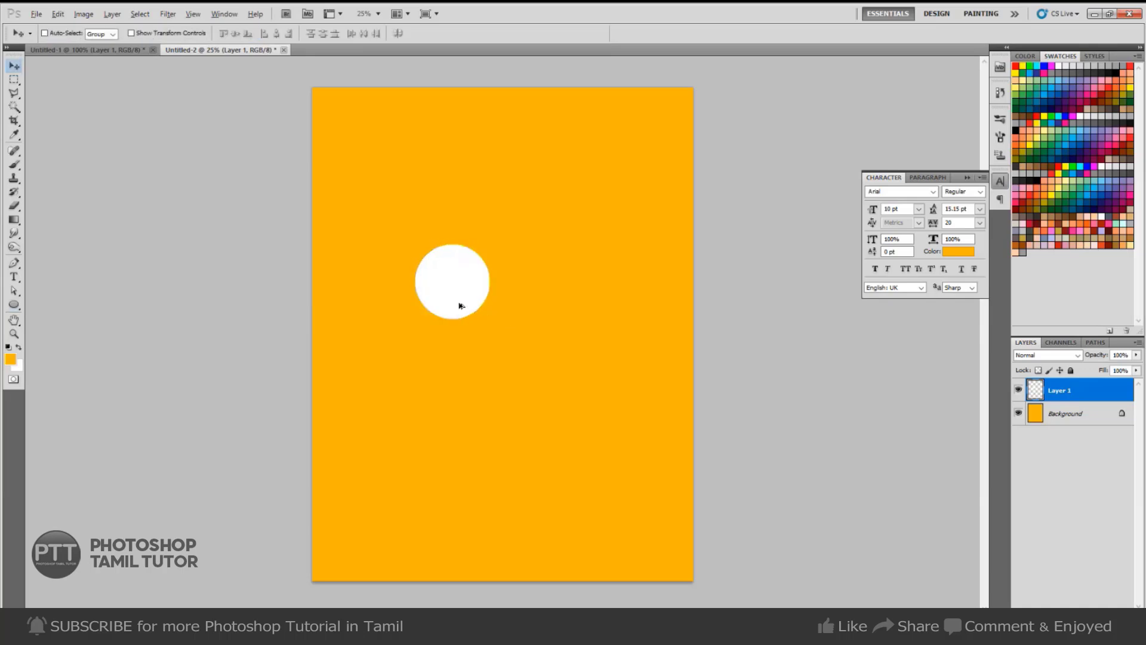
pyautogui.moveTo(460, 307); pyautogui.dragTo(518, 295)
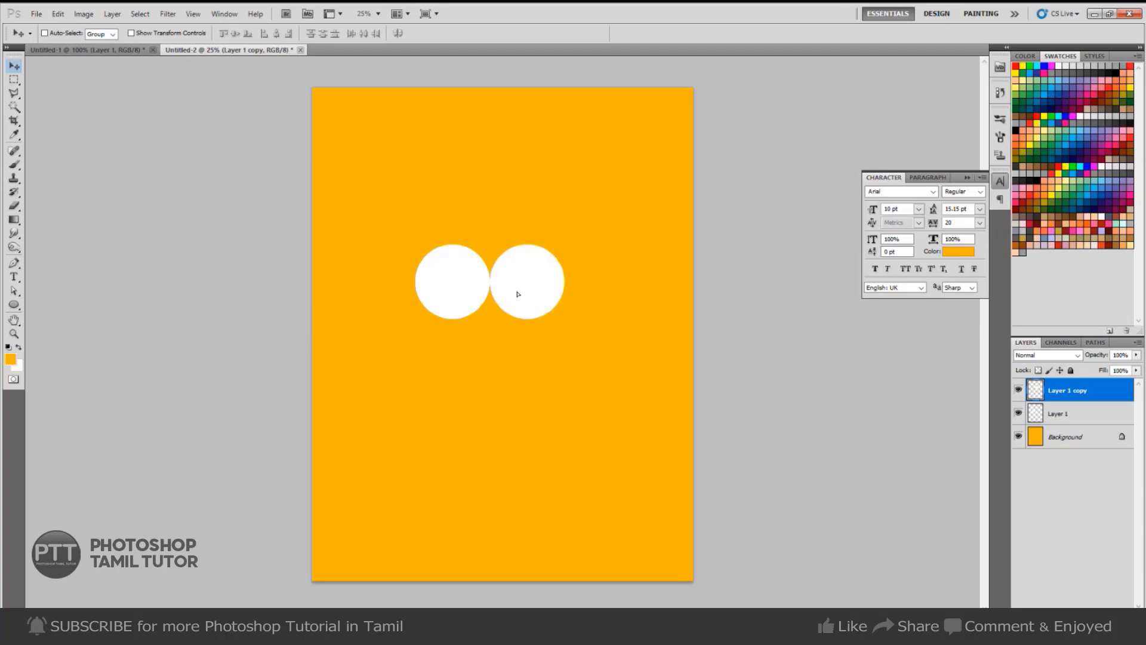
pyautogui.press('m')
pyautogui.hotkey('ctrl', 'e')
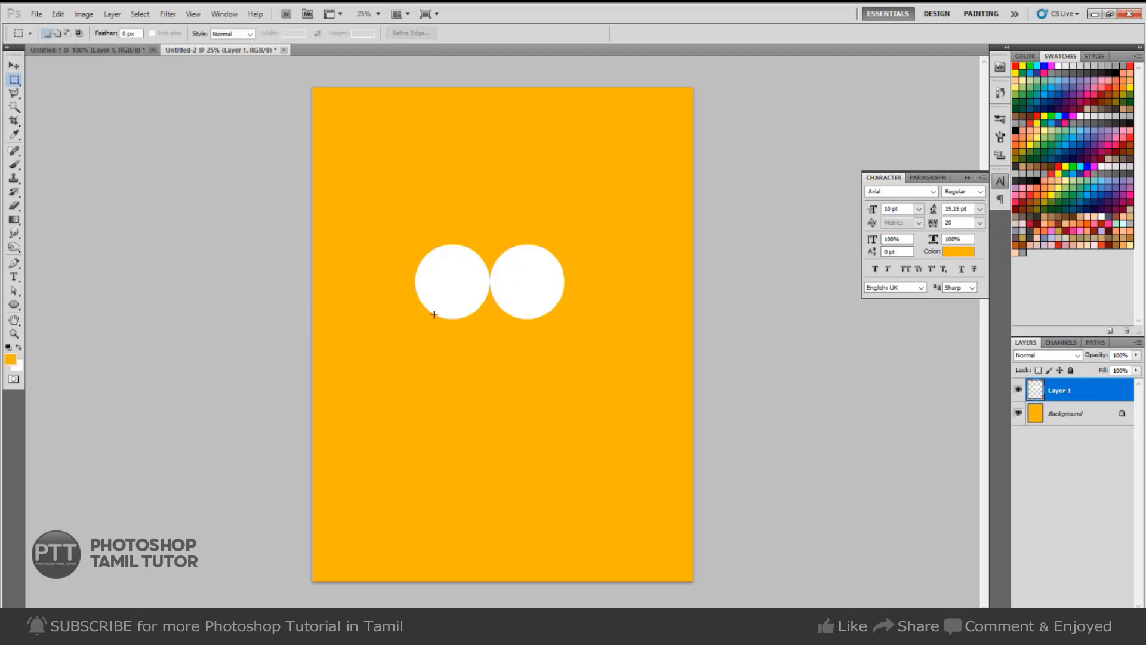
pyautogui.moveTo(603, 345); pyautogui.dragTo(661, 351)
pyautogui.click(558, 242)
pyautogui.hotkey('ctrl', 'z')
pyautogui.click(559, 300)
# Duplicate the circles layer and nudge the right circle's copy slightly.
pyautogui.click(1019, 391)
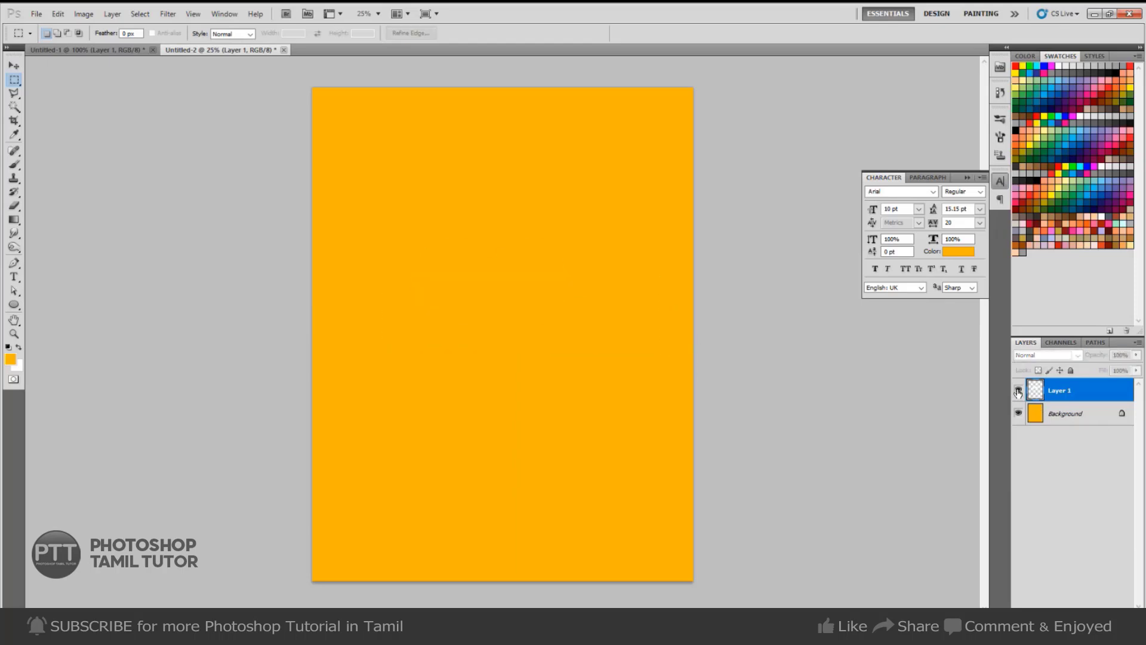
pyautogui.click(1019, 391)
pyautogui.hotkey('ctrl', 'j')
pyautogui.rightClick(539, 292)
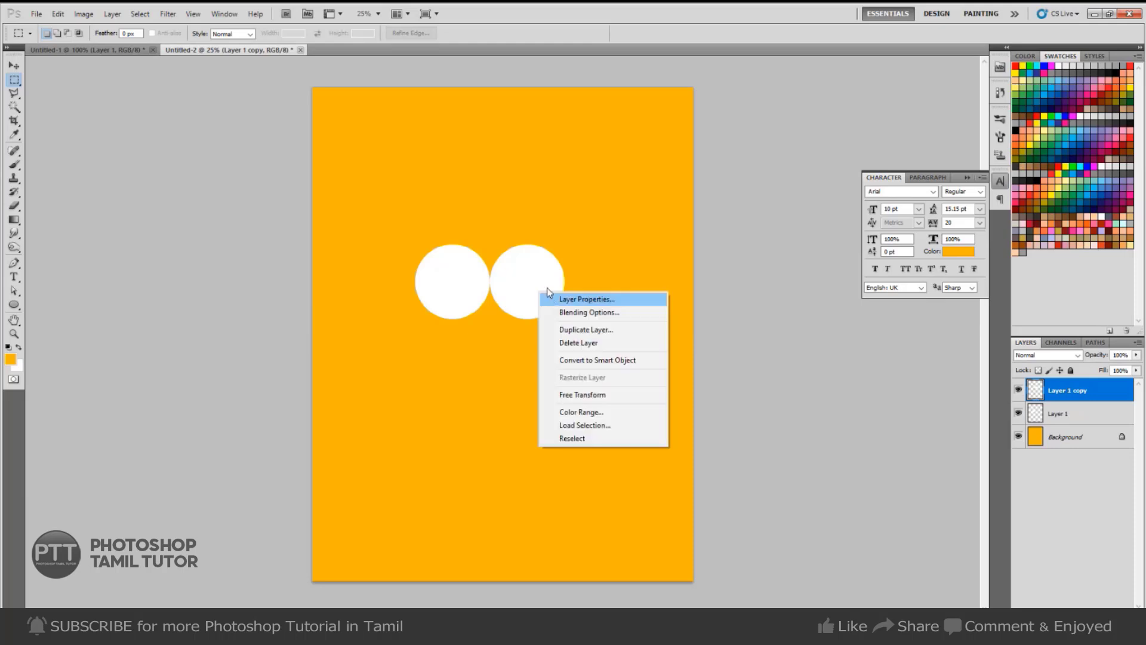
pyautogui.press('Escape')
pyautogui.press('v')
pyautogui.moveTo(539, 295)
pyautogui.mouseDown()
pyautogui.moveTo(568, 299)
pyautogui.moveTo(539, 302)
pyautogui.mouseUp()
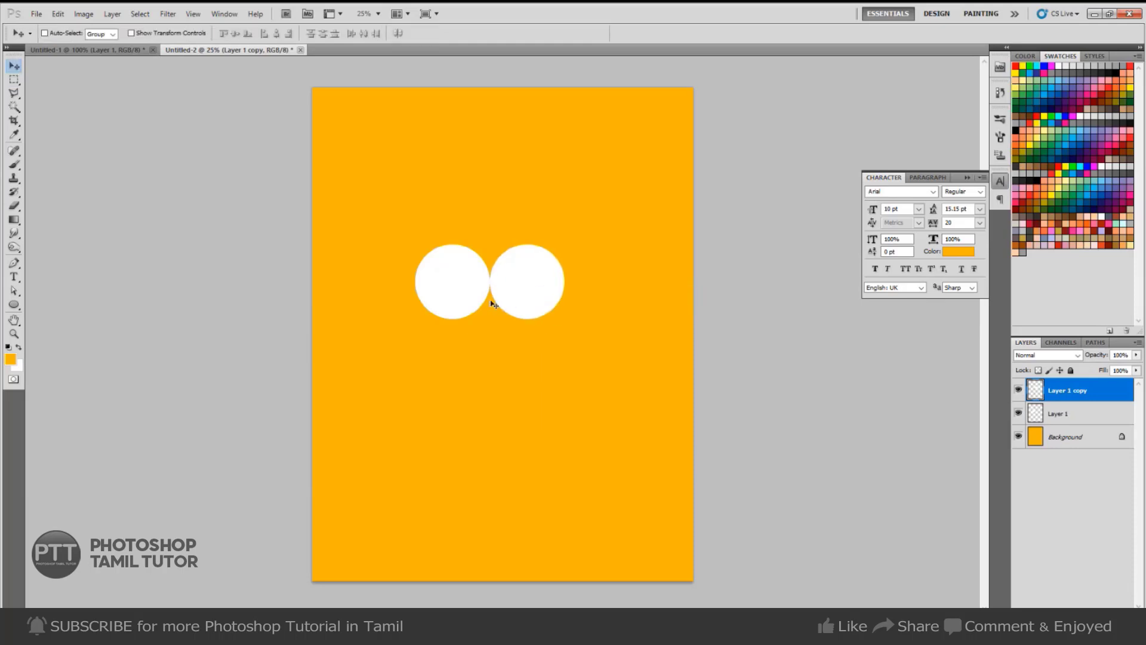
# Erase the right circle's upper half and the left circle's lower half using a centred band selection.
pyautogui.press('m')
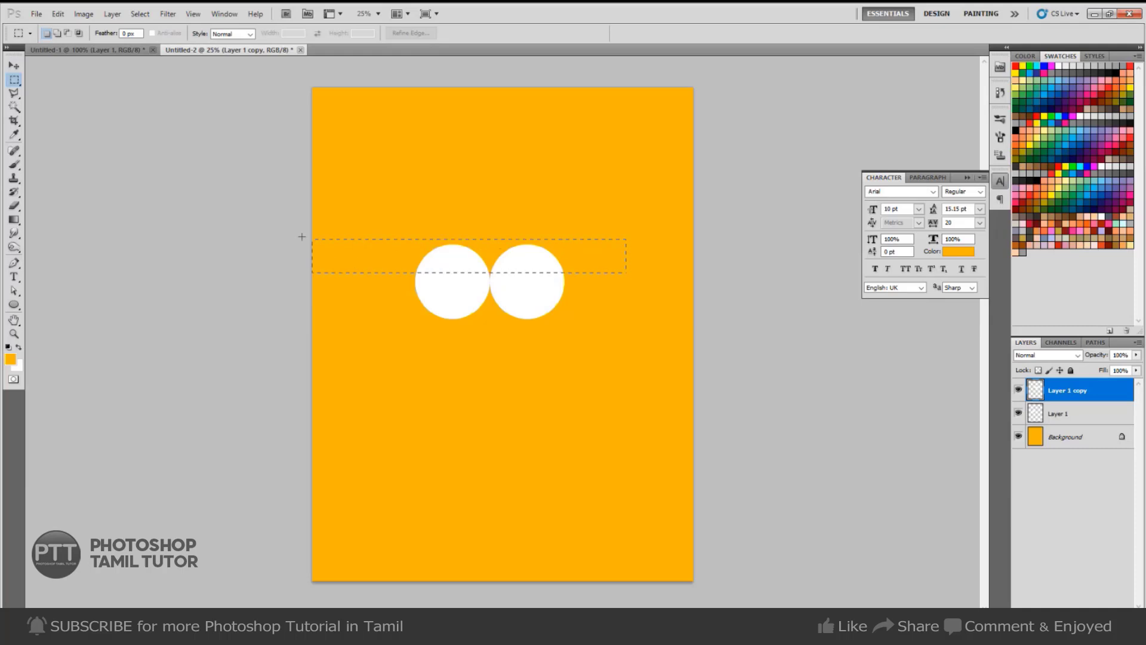
pyautogui.moveTo(302, 237); pyautogui.dragTo(302, 223)
pyautogui.moveTo(520, 272); pyautogui.dragTo(537, 279)
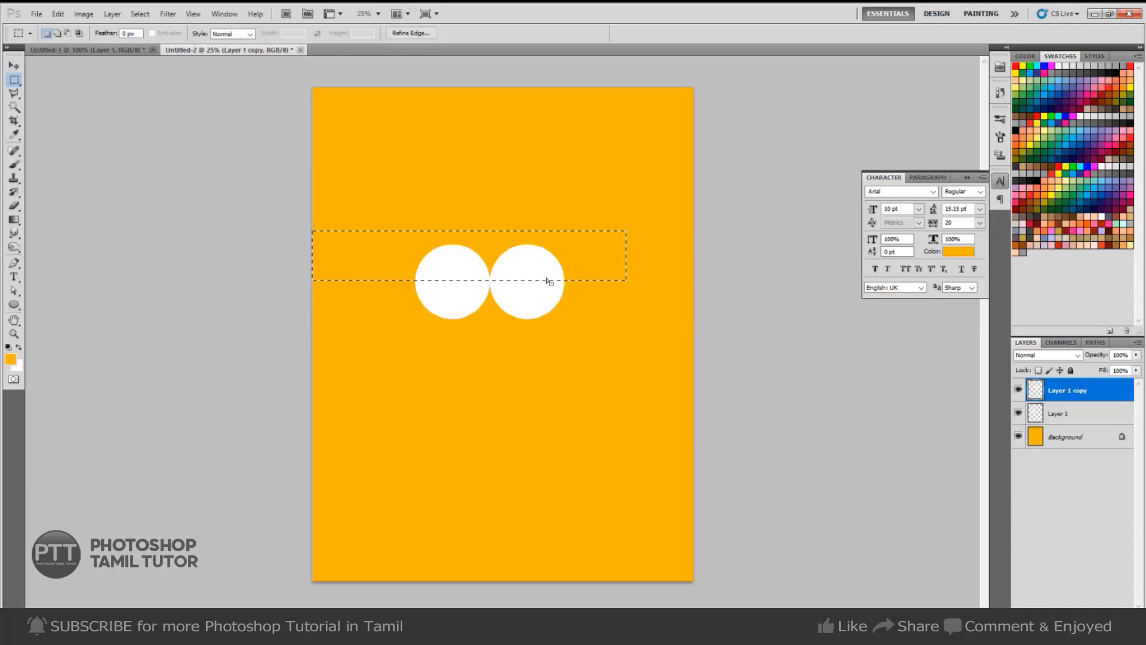
pyautogui.press('Delete')
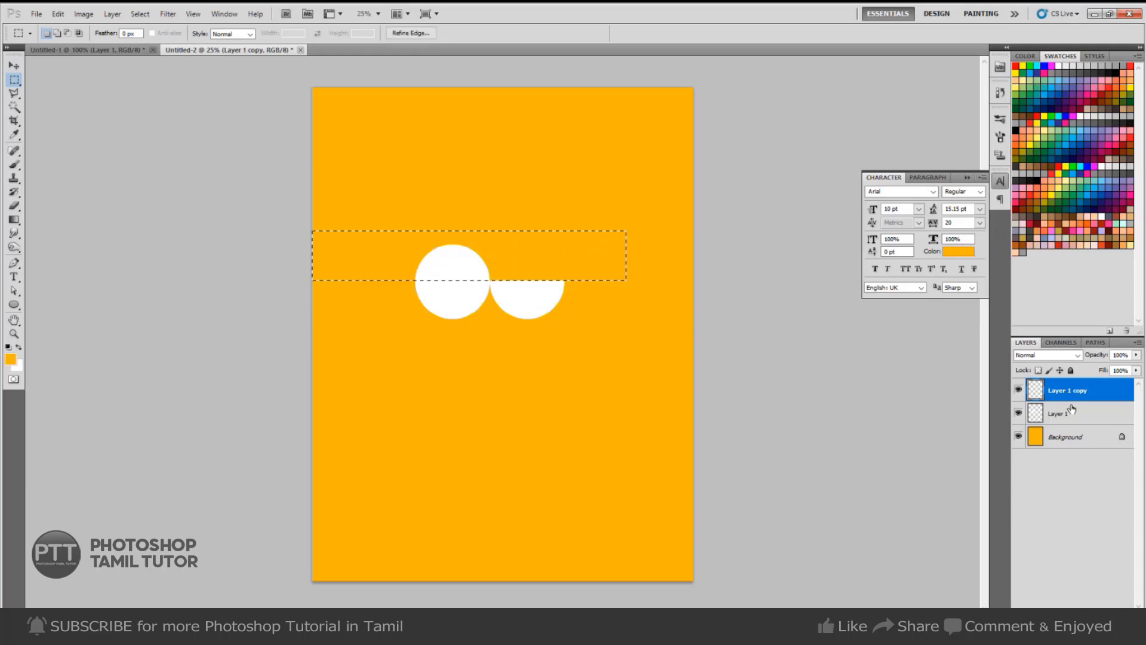
pyautogui.click(1072, 411)
pyautogui.hotkey('ctrl', 'shift', 'i')
pyautogui.press('Delete')
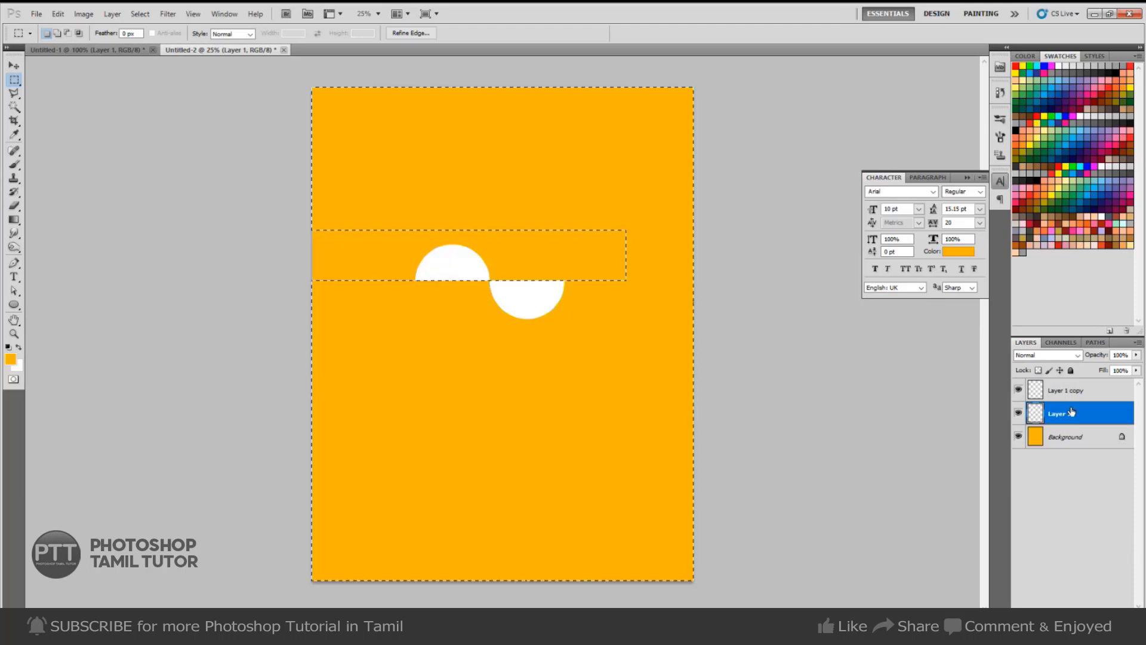
pyautogui.hotkey('ctrl', 'd')
# Delete both half-circle layers together.
pyautogui.press('v')
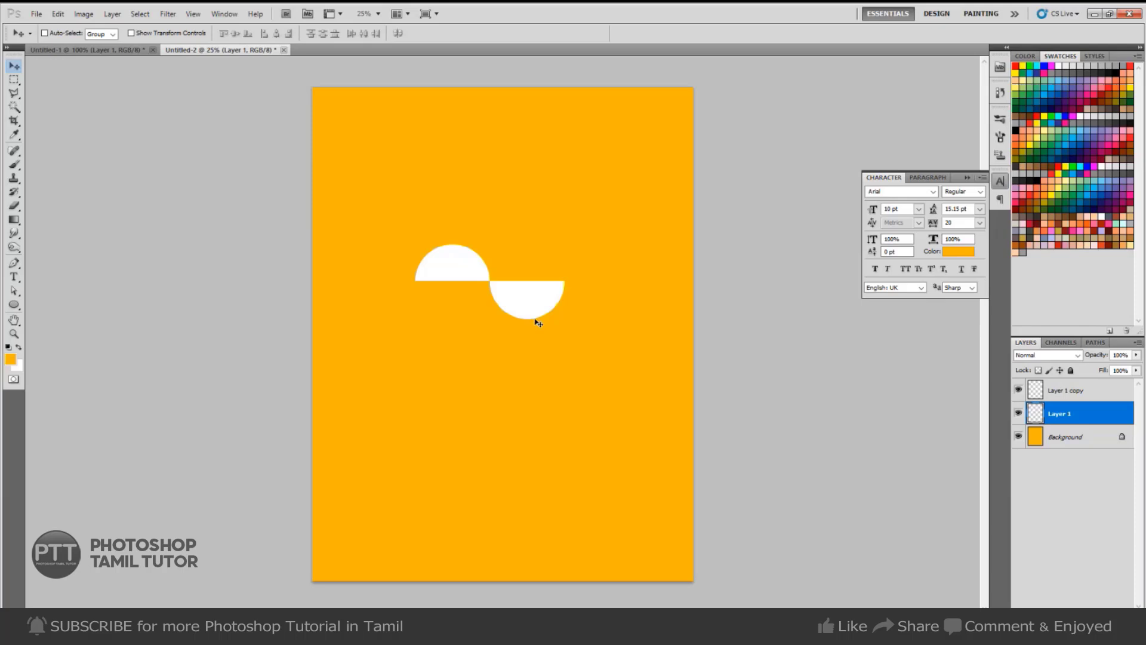
pyautogui.keyDown('shift'); pyautogui.click(1086, 385); pyautogui.keyUp('shift')
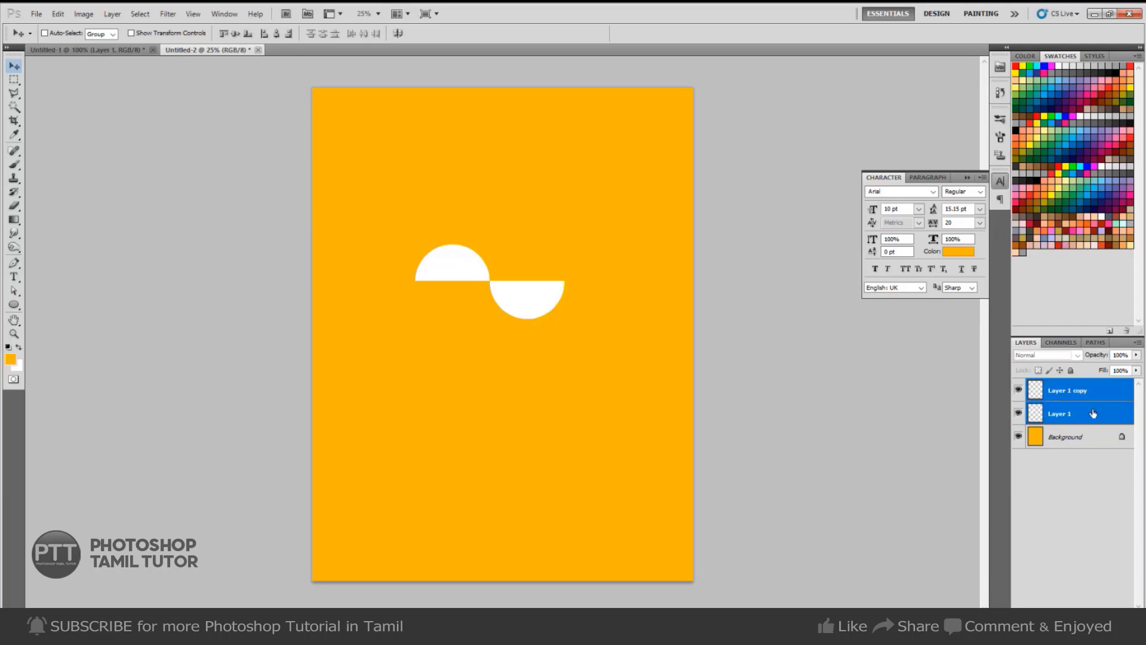
pyautogui.click(1127, 615)
# Draw a zigzag custom-shape strip at the page's lower left and fill it white on a new layer.
pyautogui.press('Return')
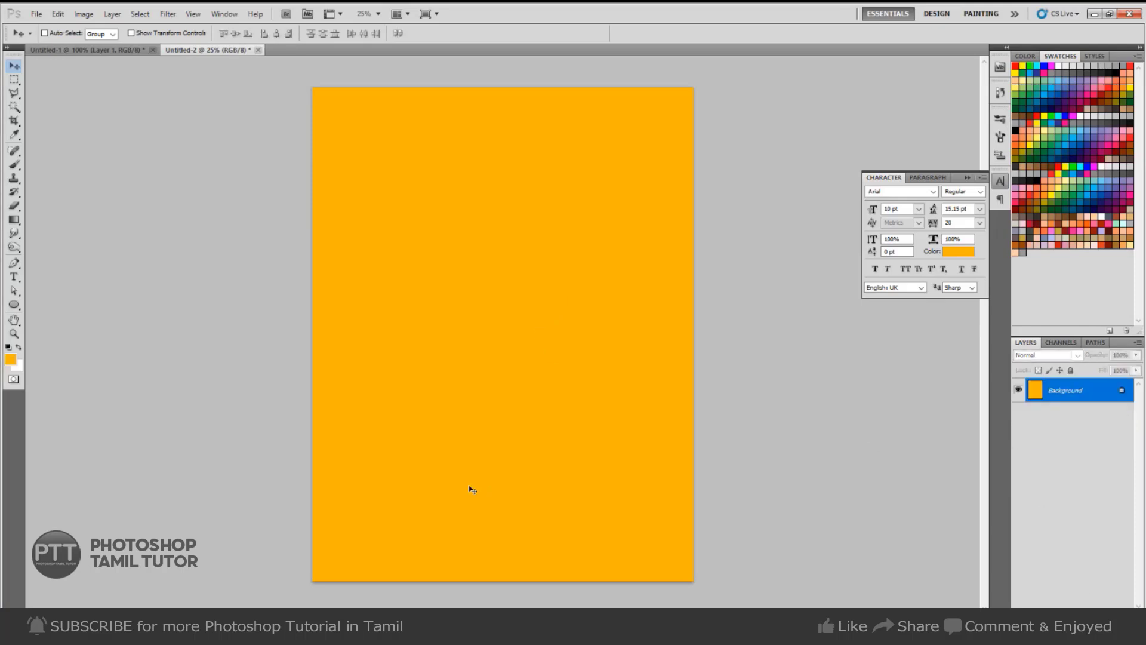
pyautogui.press('u')
pyautogui.click(189, 33)
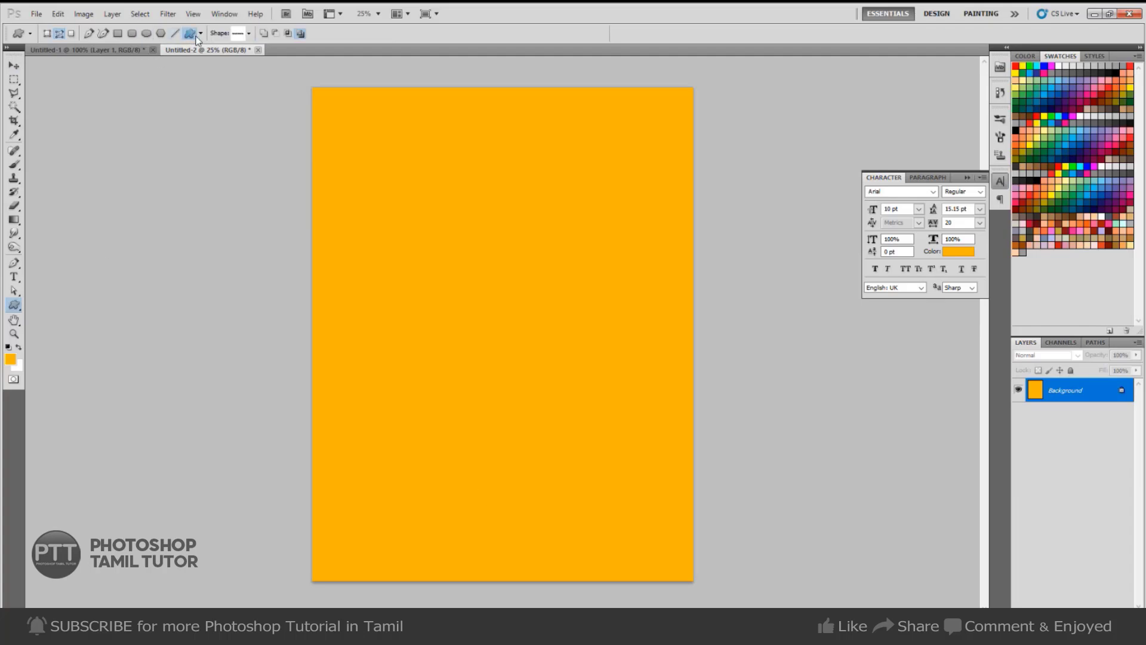
pyautogui.moveTo(309, 498); pyautogui.dragTo(401, 504)
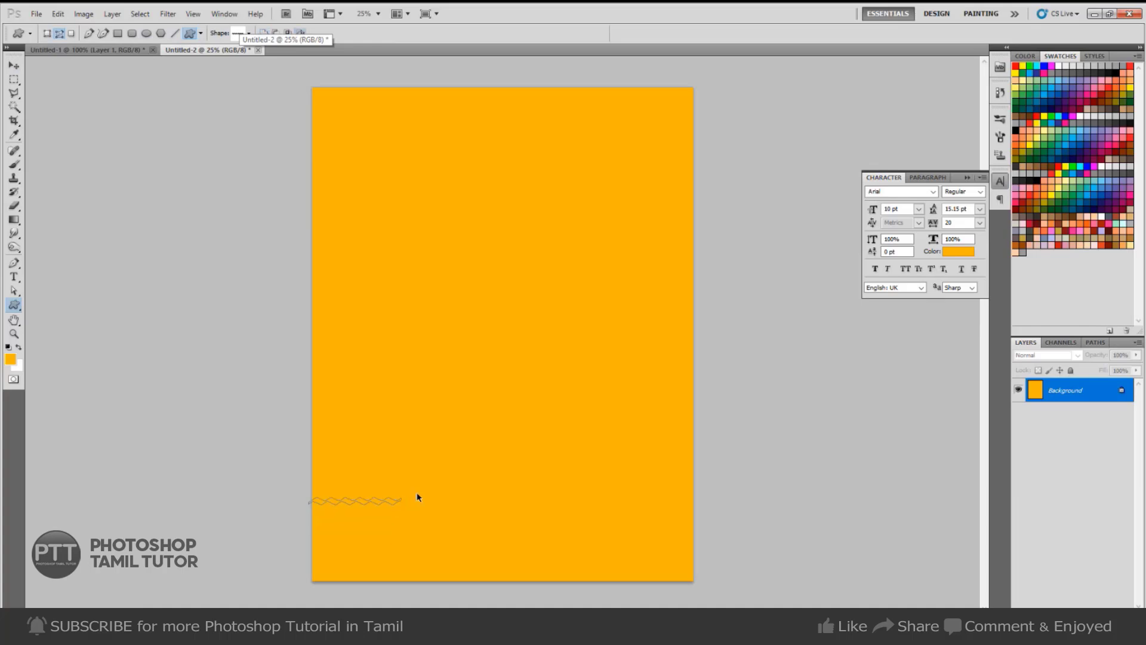
pyautogui.hotkey('ctrl', 'shift', 'n')
pyautogui.press('Return')
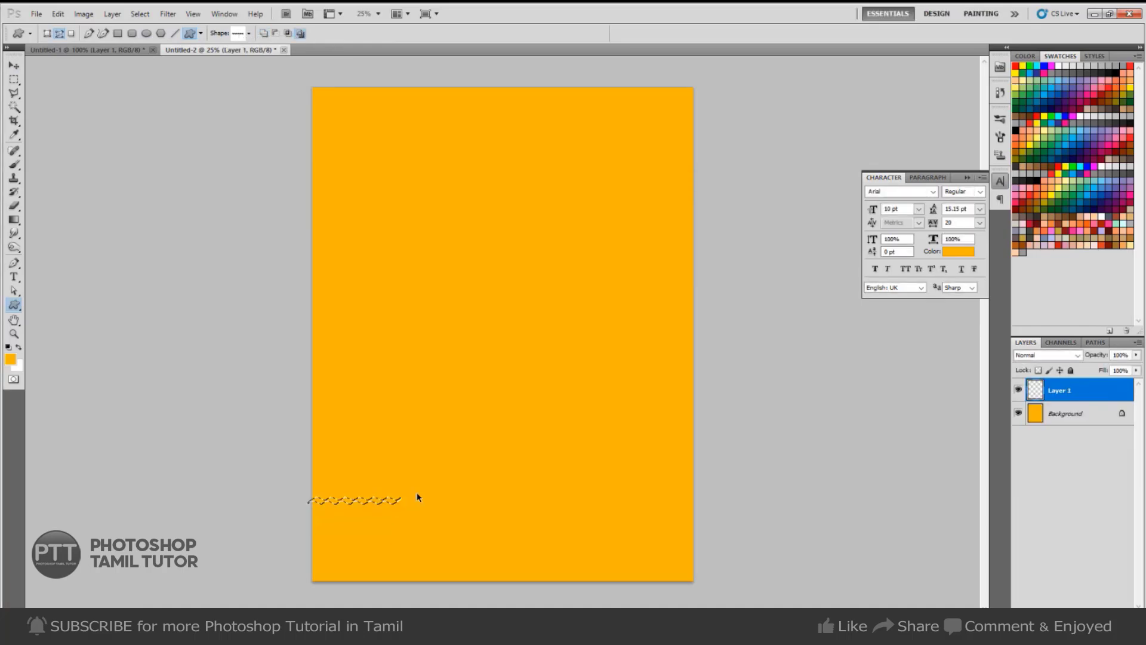
pyautogui.hotkey('ctrl', 'BackSpace')
pyautogui.hotkey('ctrl', 'd')
# Copy the zigzag strip to its right and merge the copies into one layer.
pyautogui.press('v')
pyautogui.moveTo(403, 501); pyautogui.dragTo(833, 550)
pyautogui.keyDown('ctrl'); pyautogui.click(443, 522); pyautogui.keyUp('ctrl')
pyautogui.hotkey('ctrl', 'e')
pyautogui.hotkey('ctrl', 'e')
pyautogui.hotkey('ctrl', 'e')
pyautogui.keyDown('ctrl'); pyautogui.moveTo(674, 541); pyautogui.dragTo(608, 452); pyautogui.keyUp('ctrl')
pyautogui.keyDown('ctrl'); pyautogui.moveTo(608, 478); pyautogui.dragTo(675, 406); pyautogui.keyUp('ctrl')
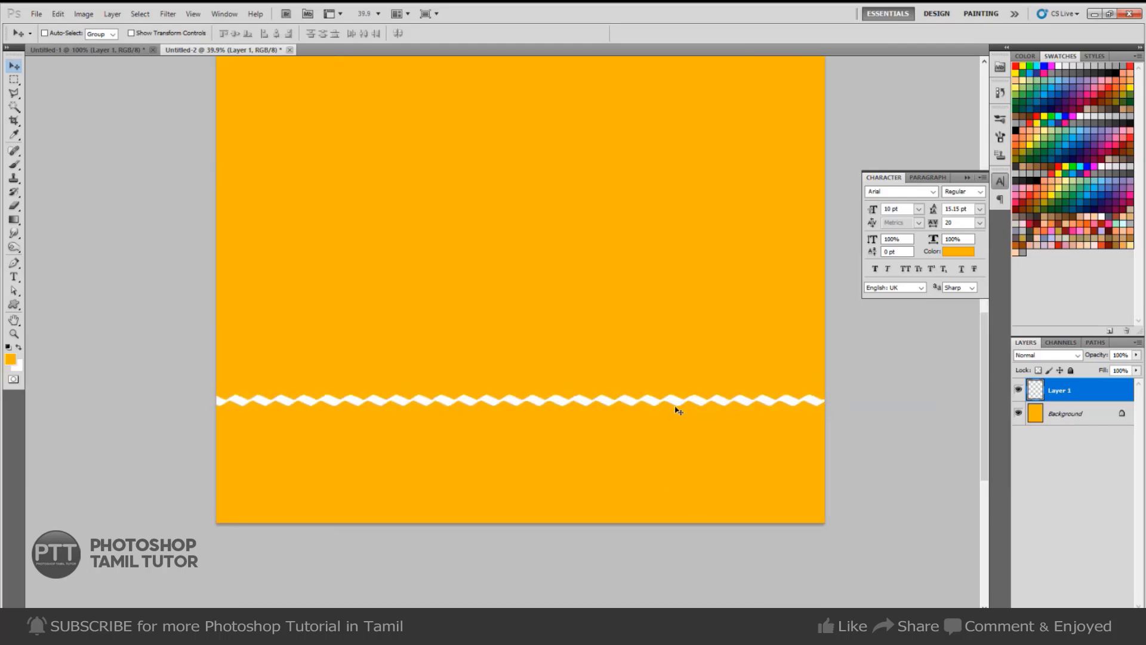
# Fill the area below the zigzag white on new Layer 2 and hide the original zigzag layer.
pyautogui.press('w')
pyautogui.click(679, 426)
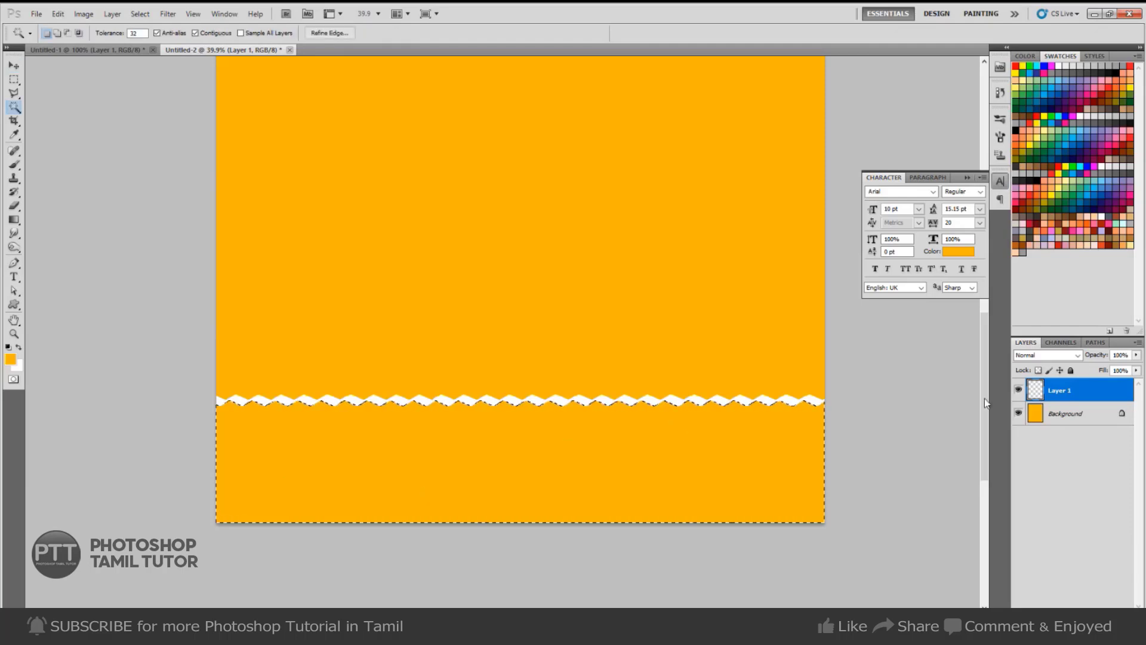
pyautogui.hotkey('ctrl', 'shift', 'n')
pyautogui.press('Return')
pyautogui.hotkey('ctrl', 'BackSpace')
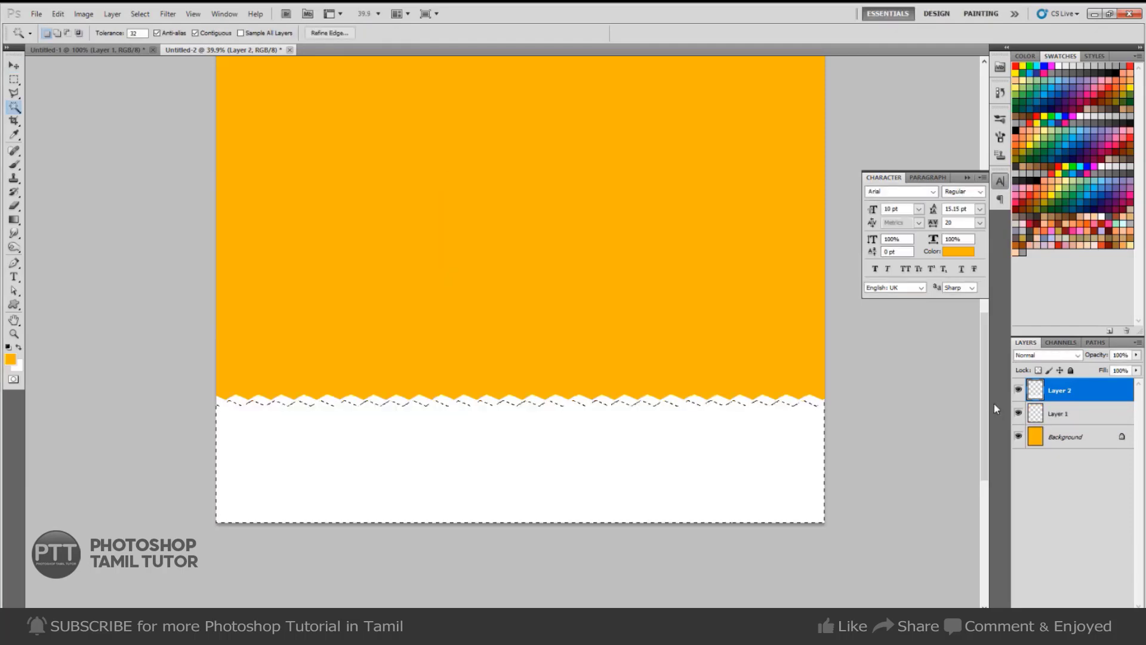
pyautogui.hotkey('ctrl', 'd')
pyautogui.press('v')
pyautogui.click(1019, 413)
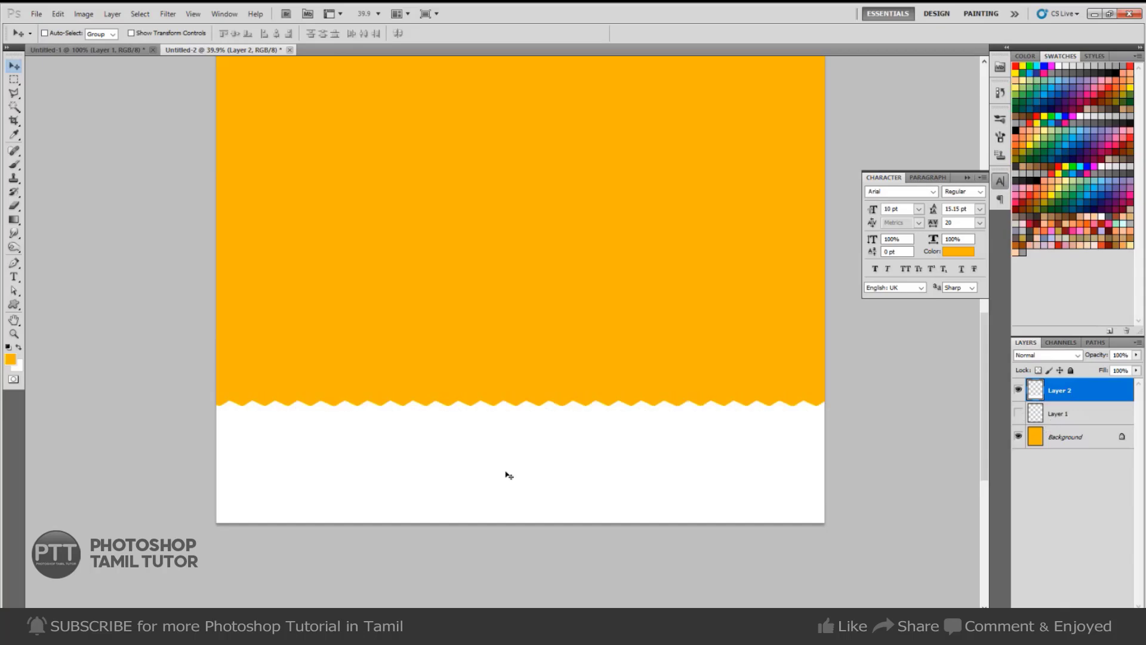
pyautogui.rightClick(543, 443)
pyautogui.click(572, 451)
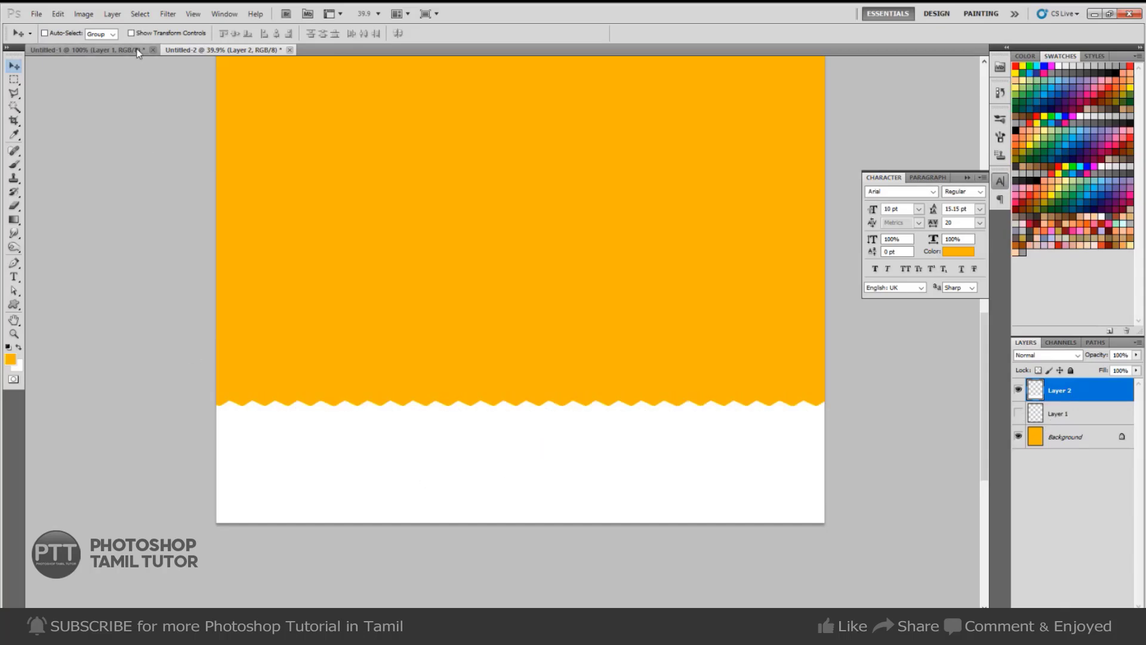
# Check the Untitled-1 reference flyer, then zoom out to show the whole Untitled-2 page.
pyautogui.hotkey('ctrl', 'Tab')
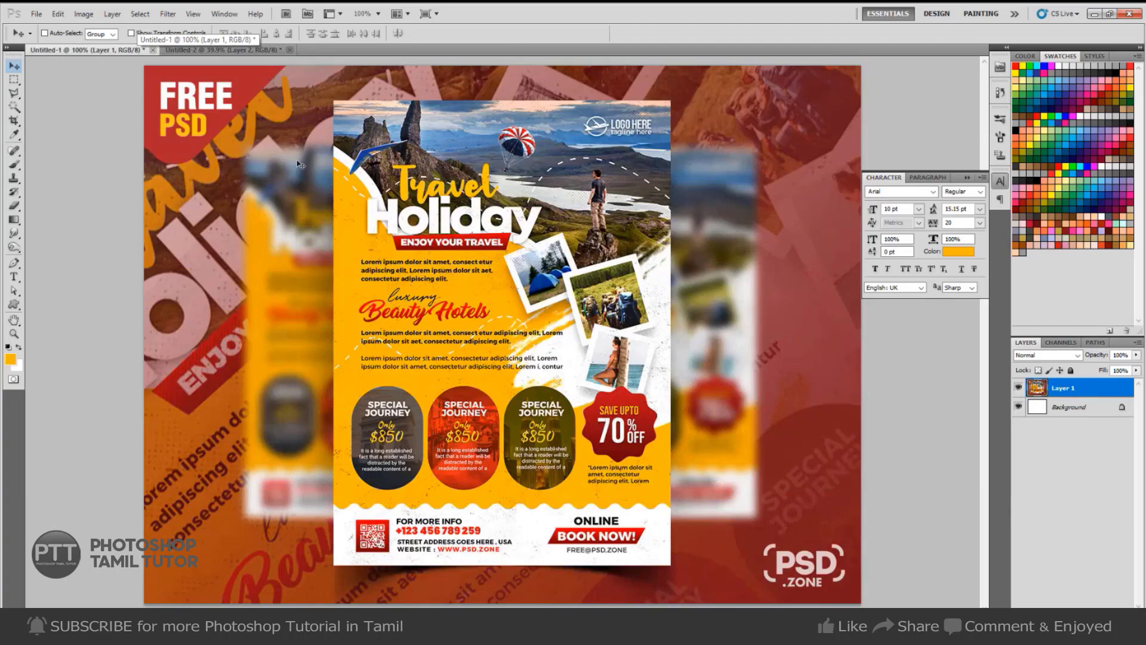
pyautogui.hotkey('ctrl', 'Tab')
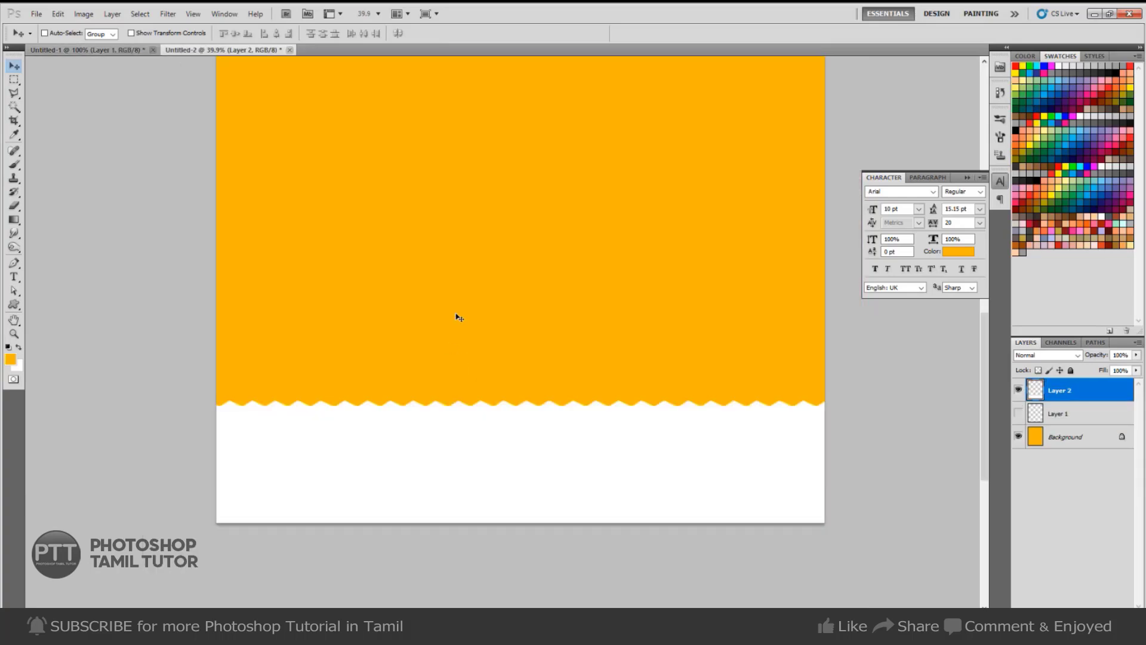
pyautogui.moveTo(501, 230); pyautogui.dragTo(503, 425)
pyautogui.moveTo(587, 375); pyautogui.dragTo(567, 363)
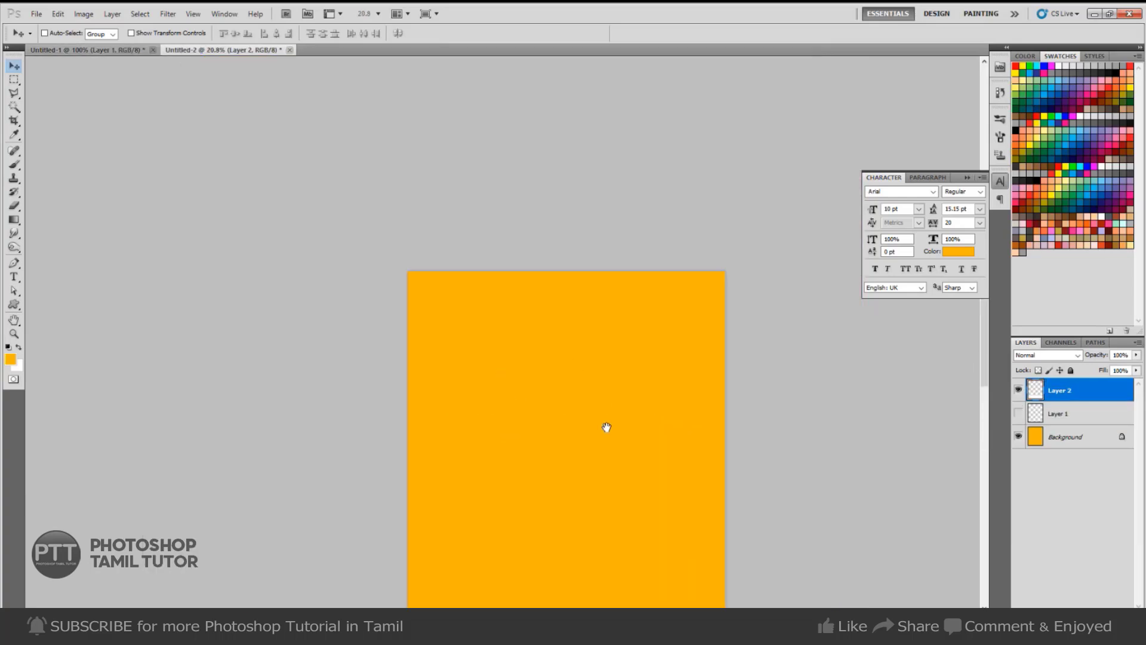
pyautogui.moveTo(606, 428); pyautogui.dragTo(569, 285)
# Draw a pen path dipping near the upper left and sweeping past the page's right edge.
pyautogui.press('p')
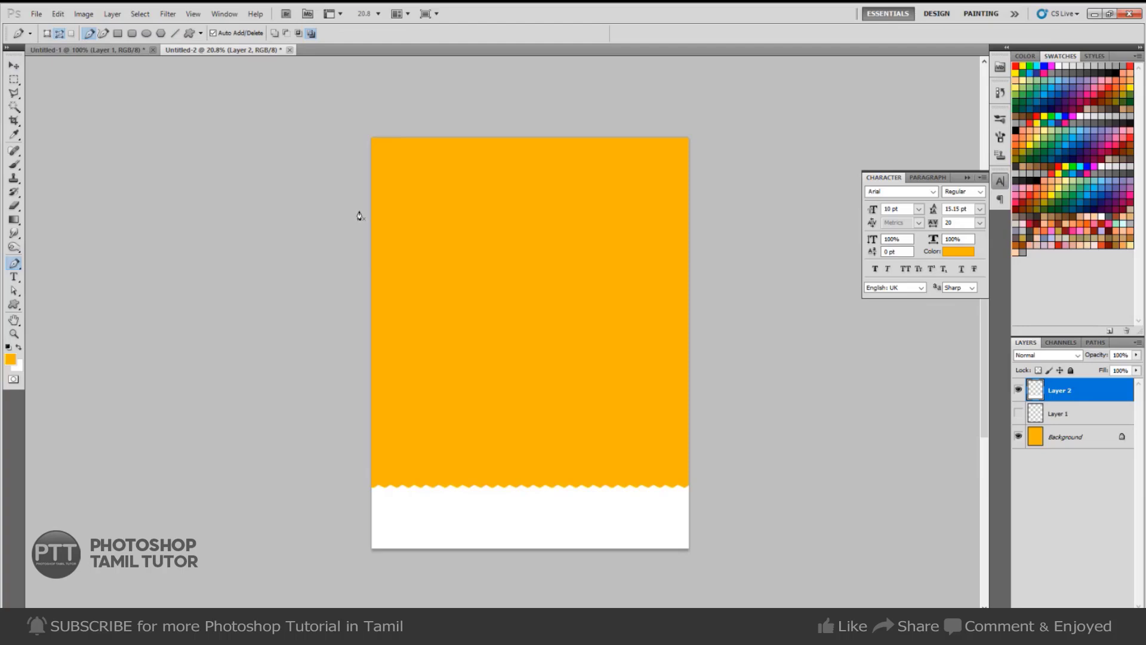
pyautogui.moveTo(444, 234); pyautogui.dragTo(508, 278)
pyautogui.hotkey('ctrl', 'z')
pyautogui.moveTo(446, 239); pyautogui.dragTo(453, 250)
pyautogui.moveTo(523, 286); pyautogui.dragTo(564, 282)
pyautogui.moveTo(705, 362); pyautogui.dragTo(745, 472)
# Set up a round brush at 90 px with 1% spacing.
pyautogui.press('b')
pyautogui.click(968, 177)
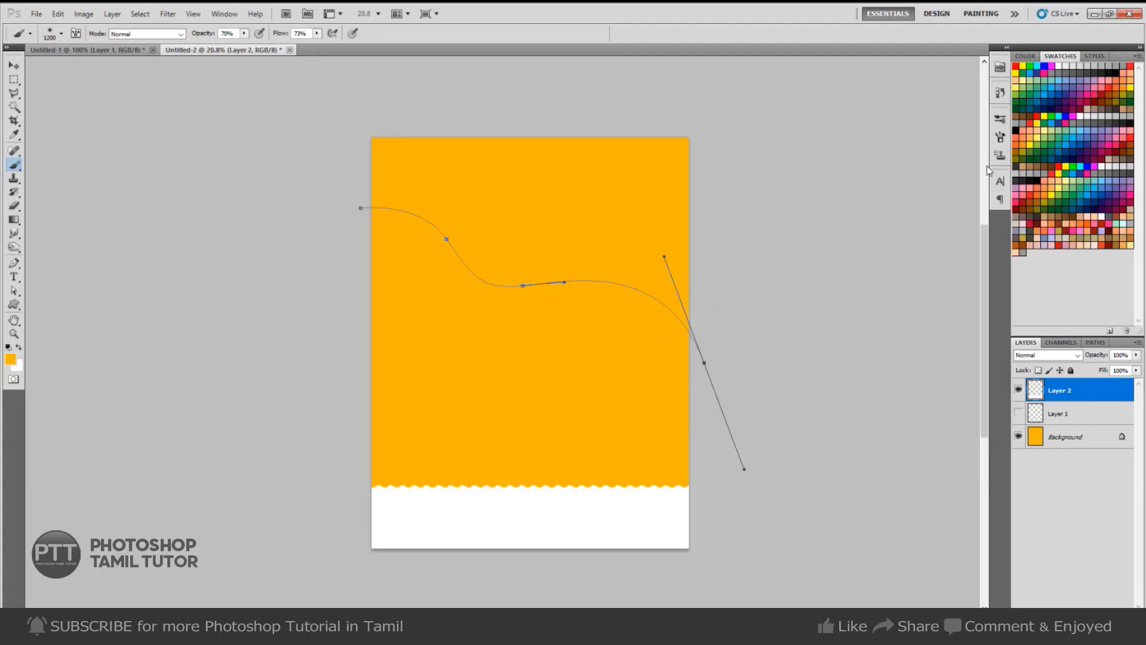
pyautogui.click(1000, 137)
pyautogui.click(875, 151)
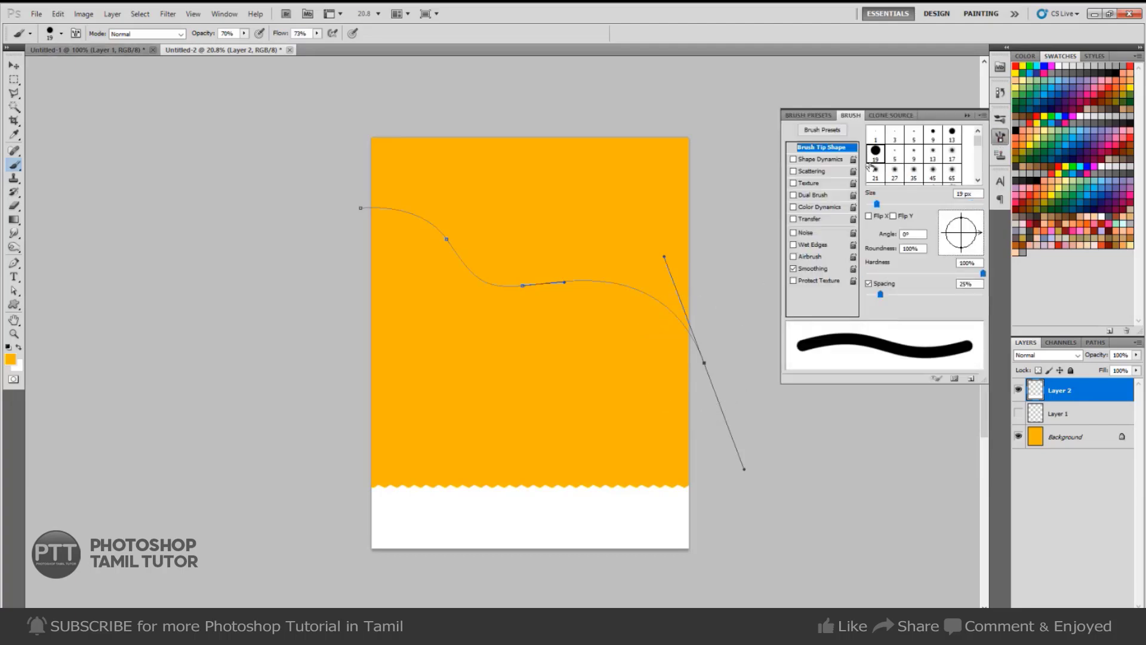
pyautogui.moveTo(877, 296); pyautogui.dragTo(814, 309)
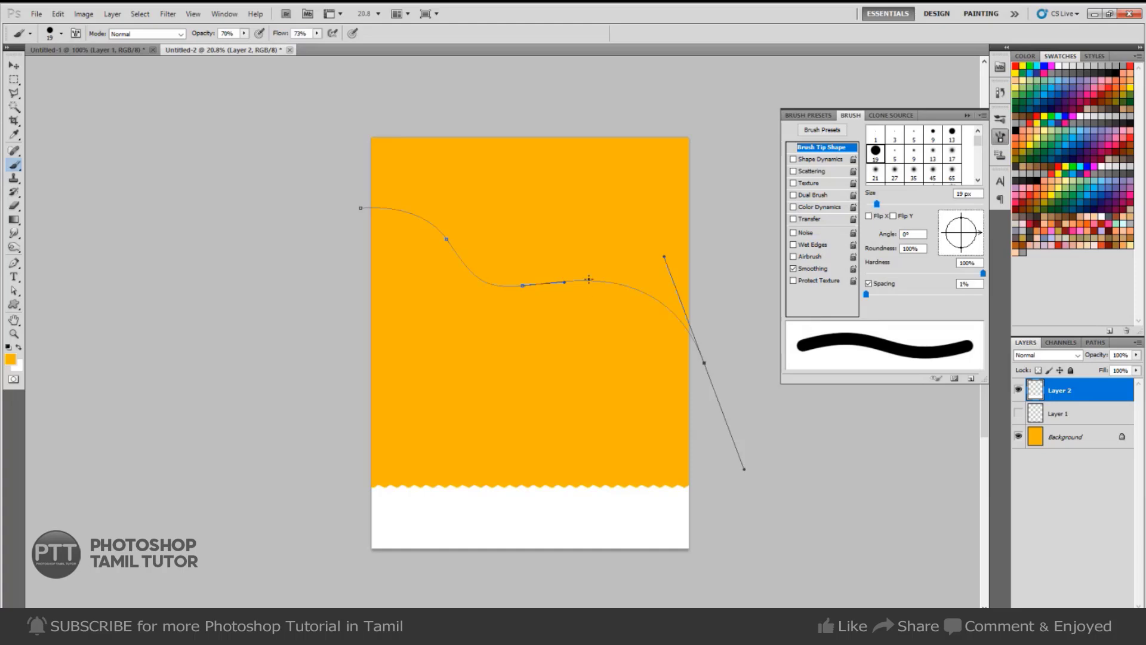
pyautogui.press(']')
pyautogui.press(']')
pyautogui.press(']')
pyautogui.press(']')
pyautogui.press(']')
pyautogui.press(']')
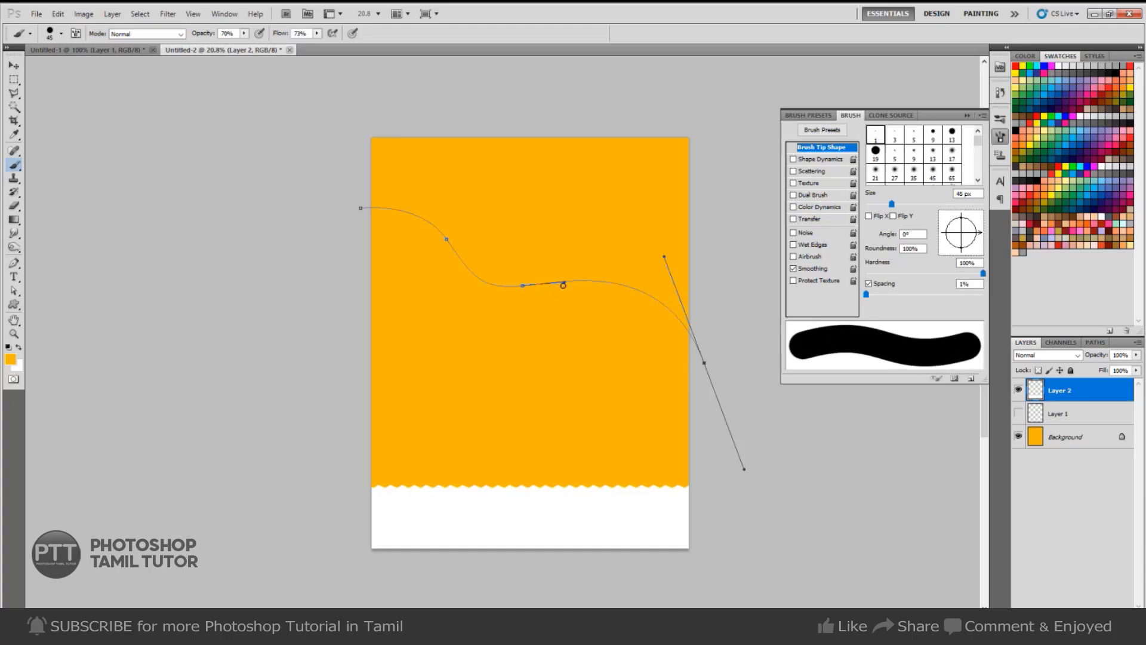
pyautogui.press(']')
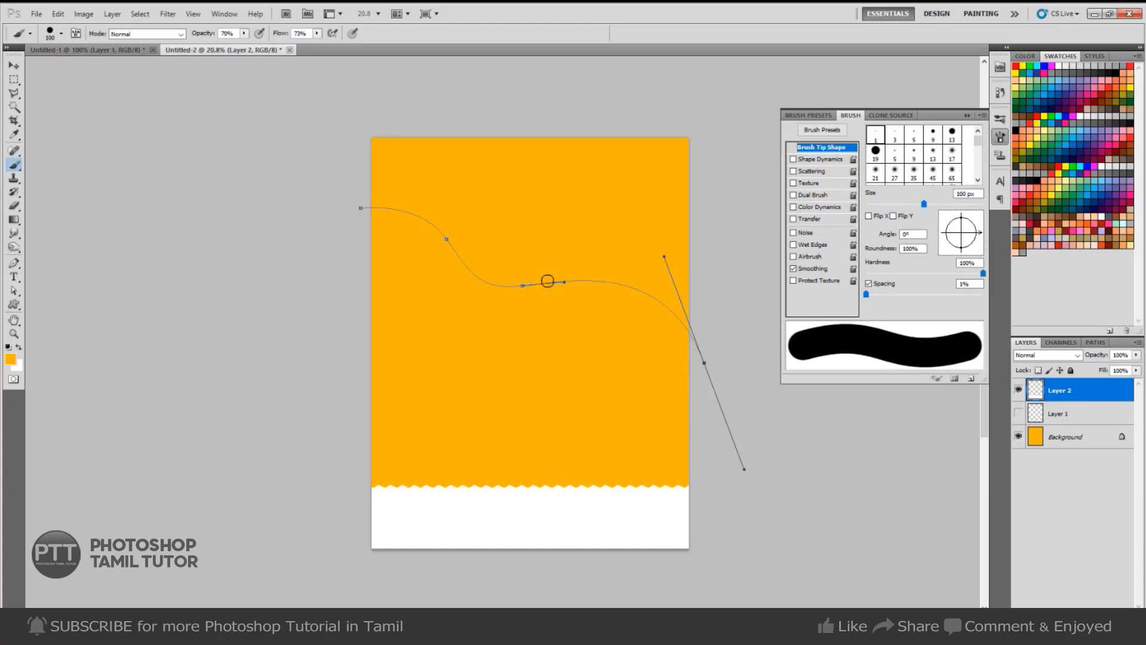
pyautogui.press('[')
# Set brush flow and opacity to 100%, zoom to 25% and make white the foreground colour.
pyautogui.click(317, 33)
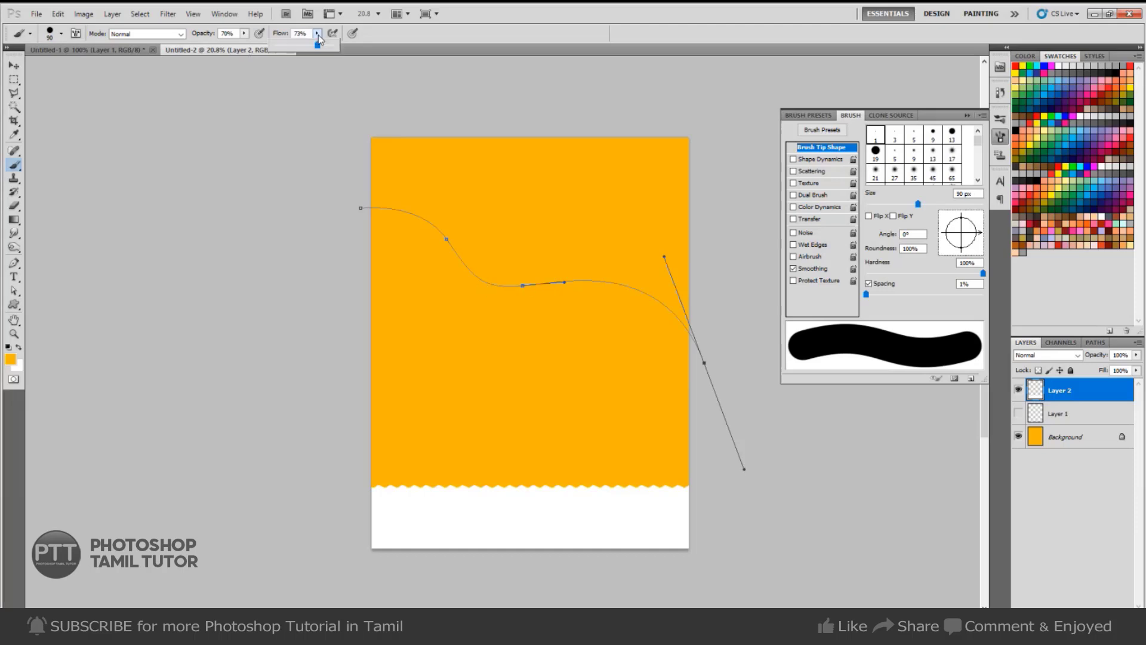
pyautogui.moveTo(319, 46); pyautogui.dragTo(366, 54)
pyautogui.click(244, 34)
pyautogui.moveTo(247, 44); pyautogui.dragTo(309, 50)
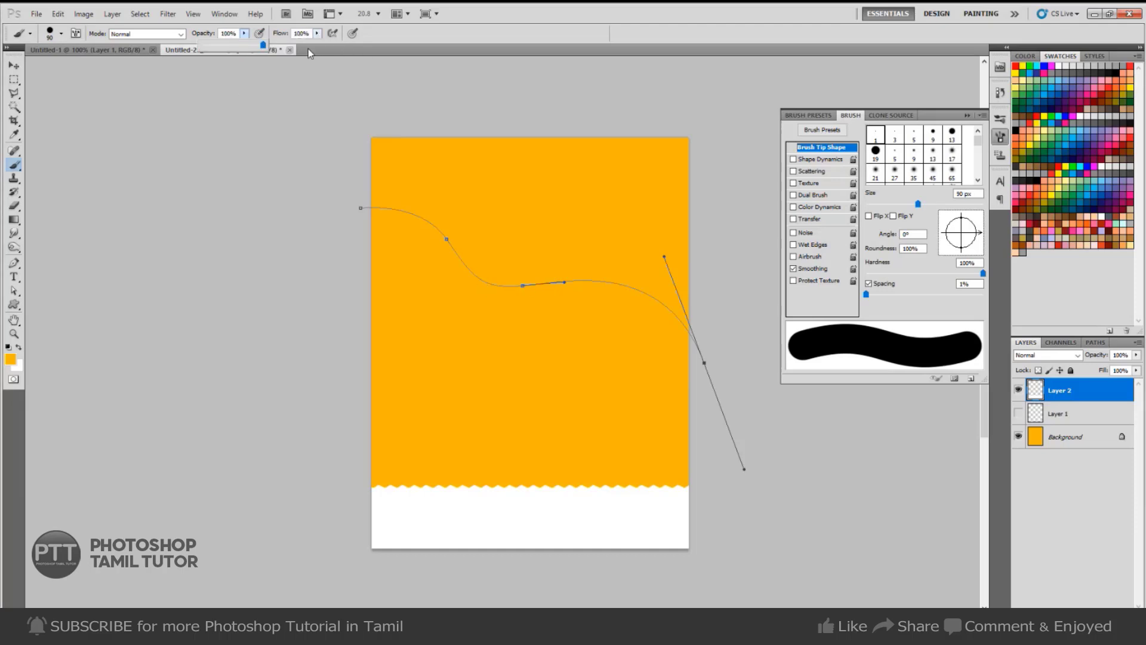
pyautogui.hotkey('ctrl', '+')
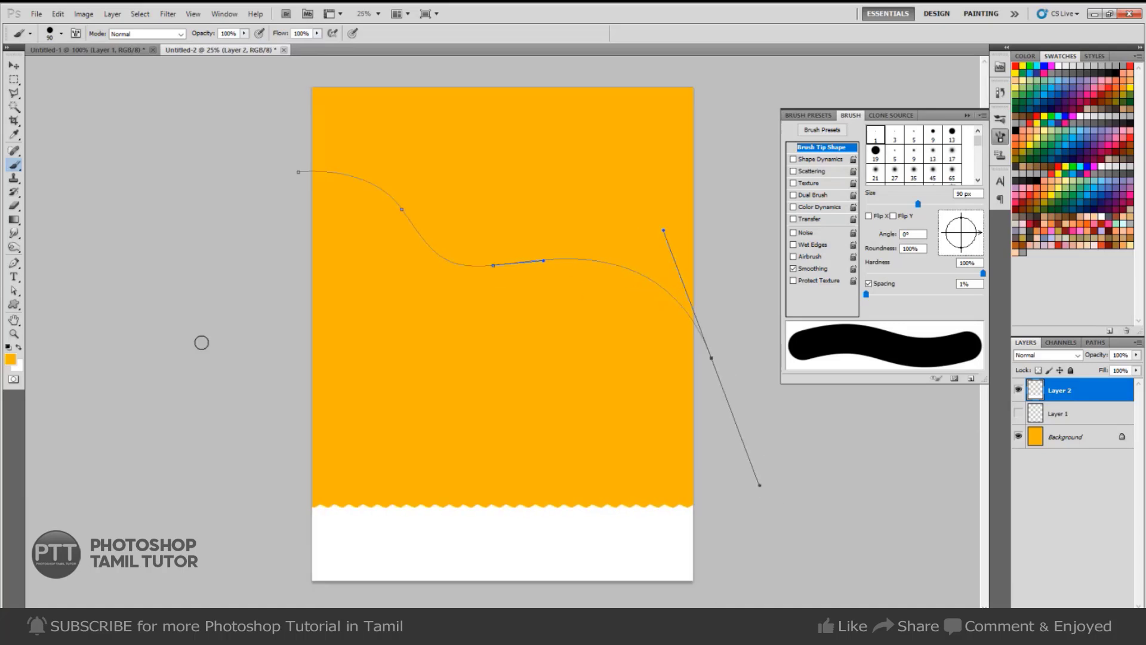
pyautogui.click(18, 349)
# Stroke the curved path with the white brush on new Layer 3 and hide the path.
pyautogui.hotkey('ctrl', 'shift', 'n')
pyautogui.press('Return')
pyautogui.press('p')
pyautogui.rightClick(614, 196)
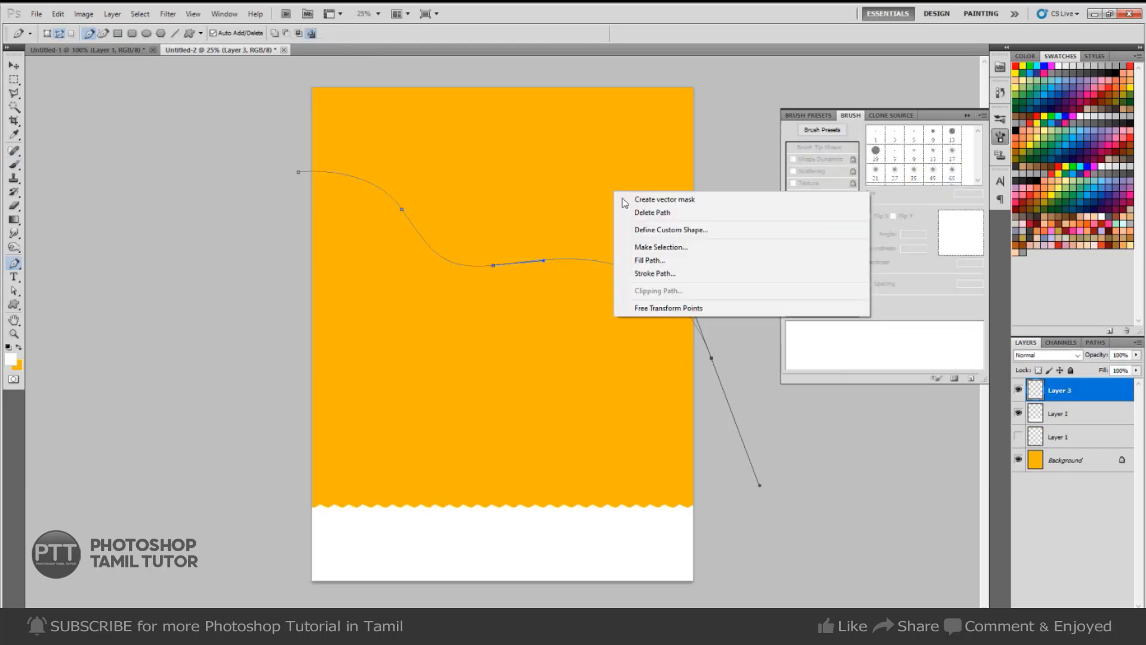
pyautogui.click(651, 275)
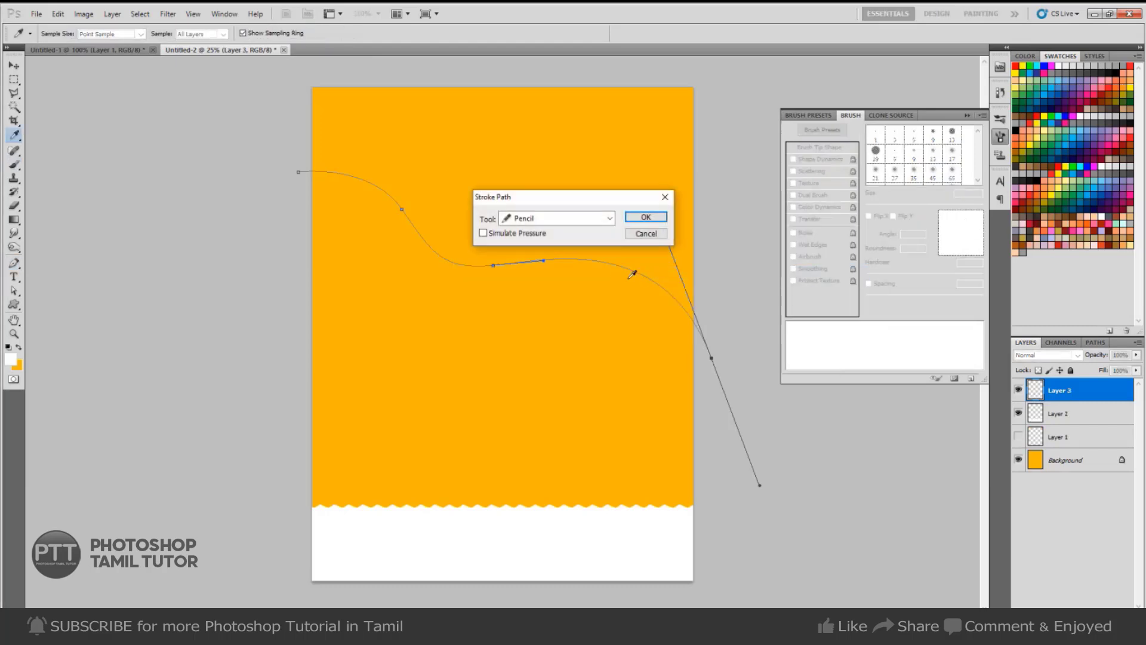
pyautogui.click(579, 219)
pyautogui.click(547, 245)
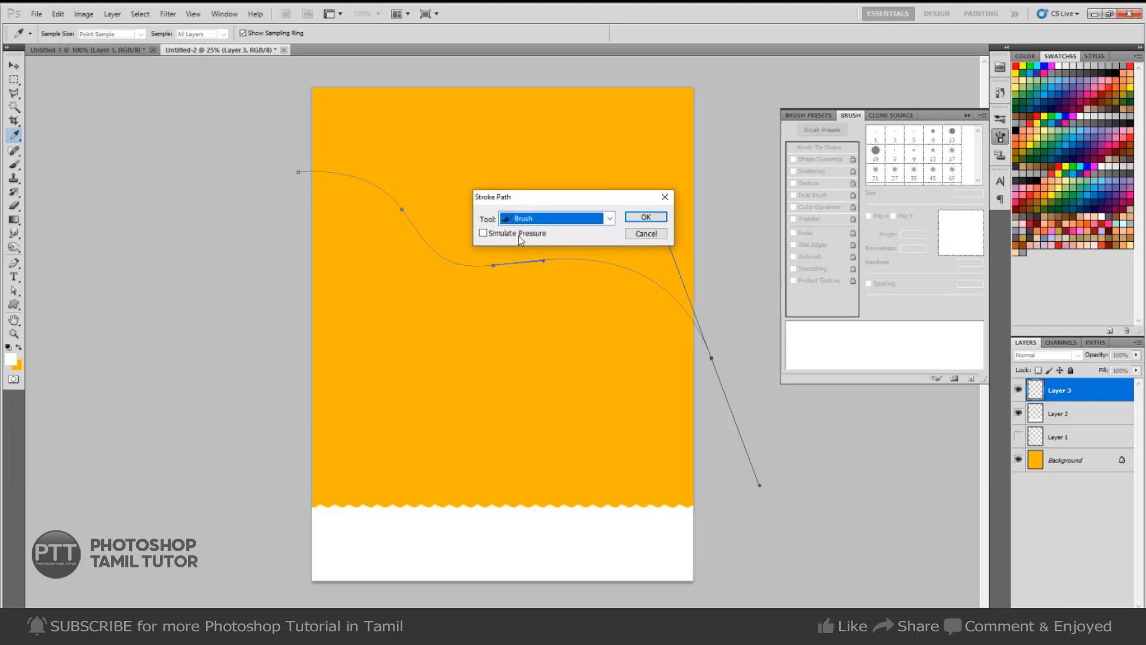
pyautogui.click(644, 218)
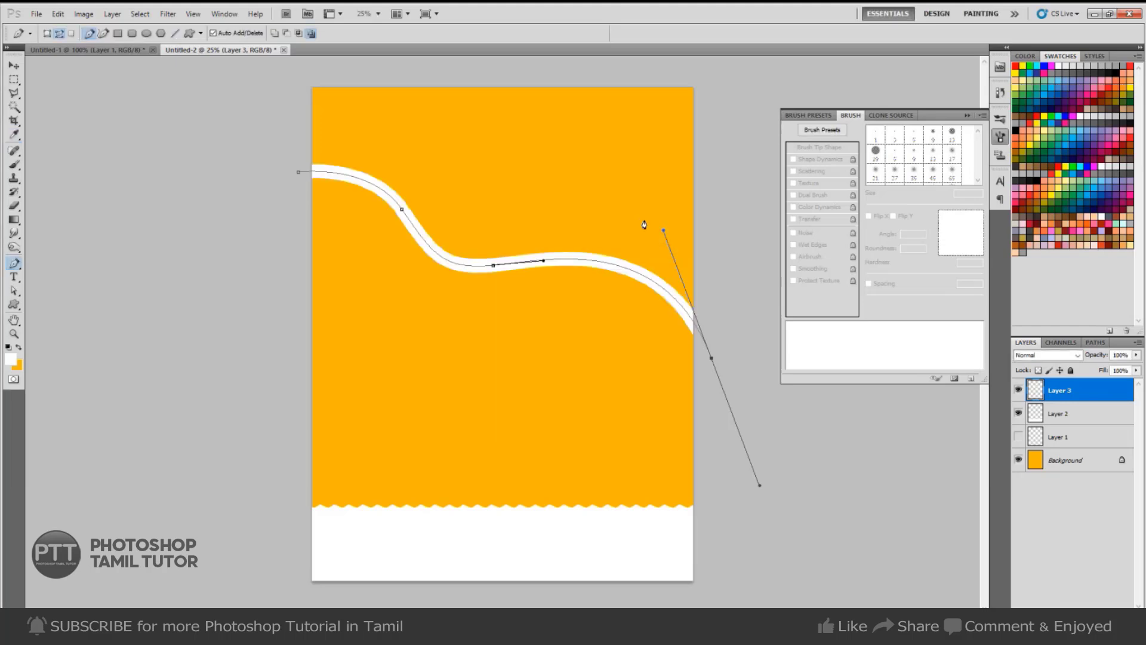
pyautogui.press('Return')
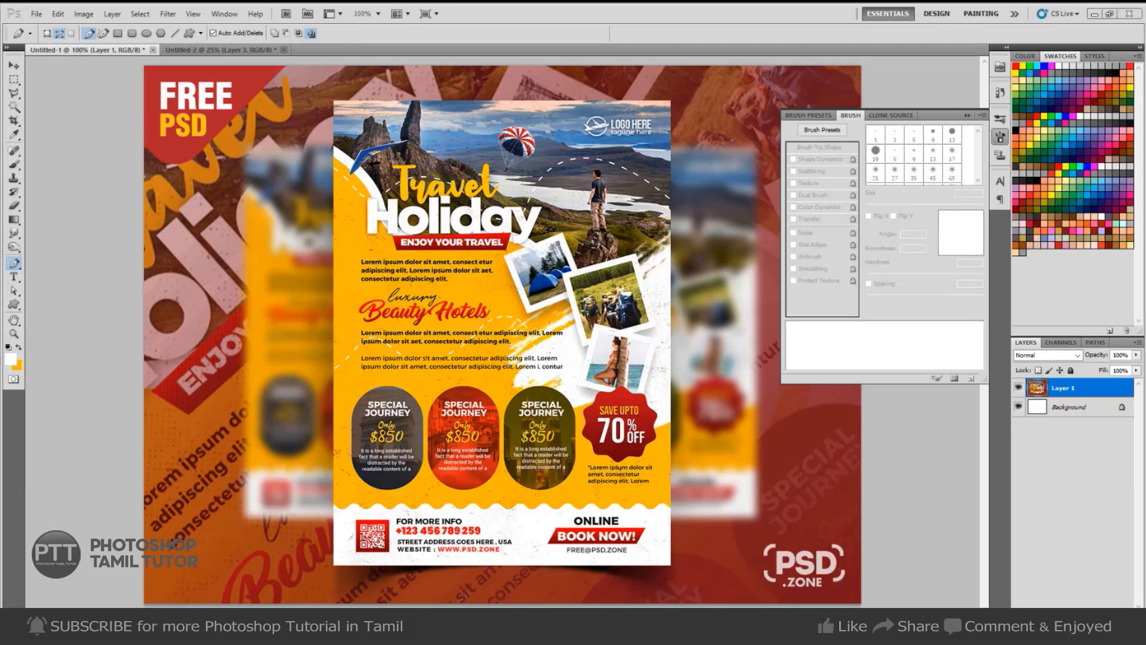
# Search Google Images for 'brush mask in photoshop'.
pyautogui.hotkey('alt', 'Tab')
pyautogui.doubleClick(191, 71)
pyautogui.hotkey('ctrl', 'a')
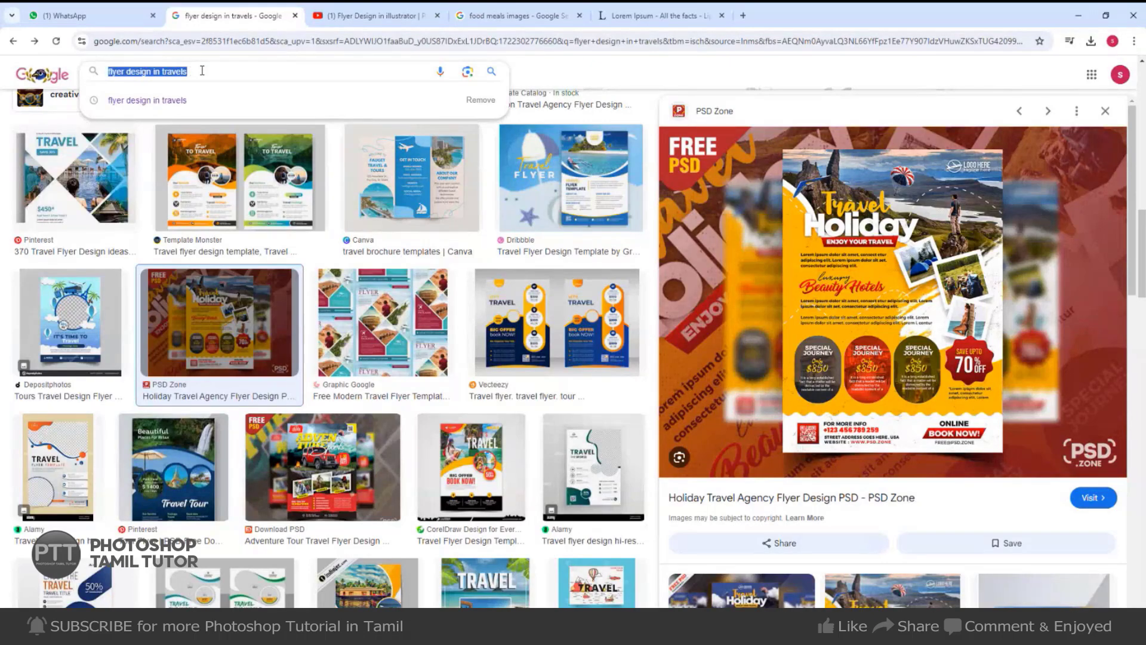
pyautogui.write('mask ')
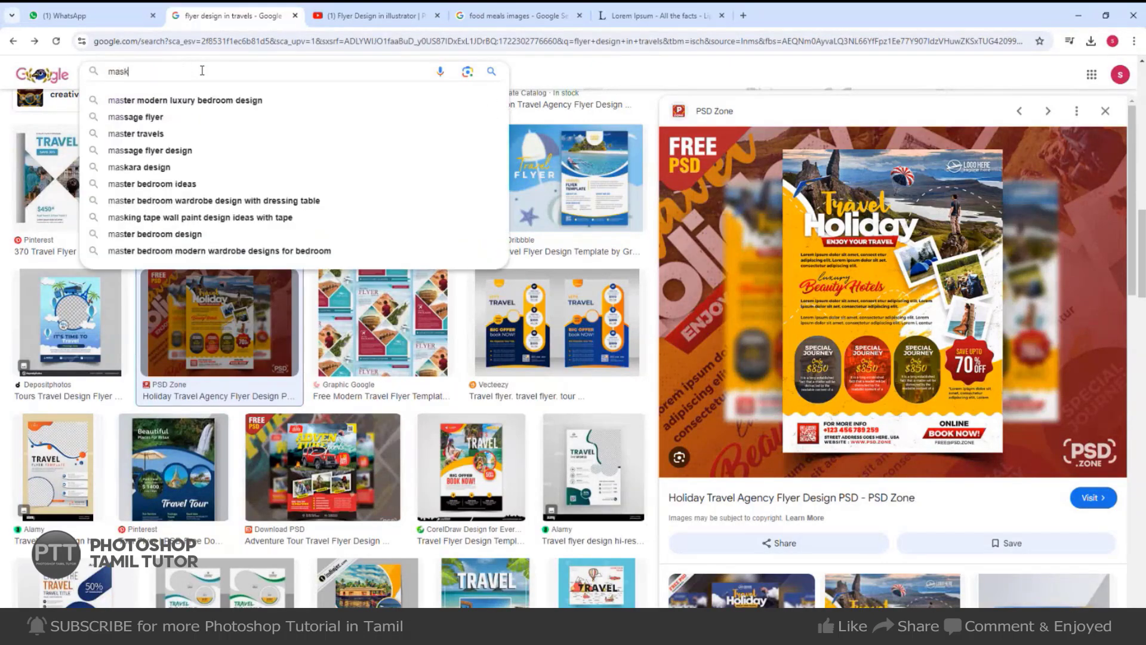
pyautogui.write('in pho')
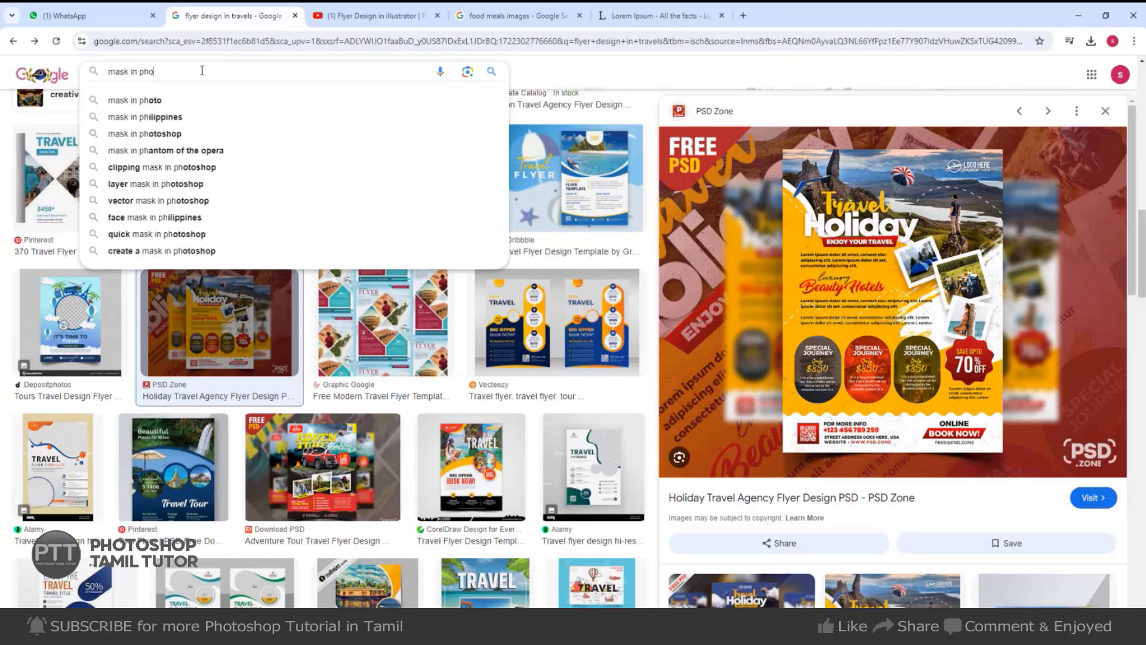
pyautogui.write('toshop')
pyautogui.press('Return')
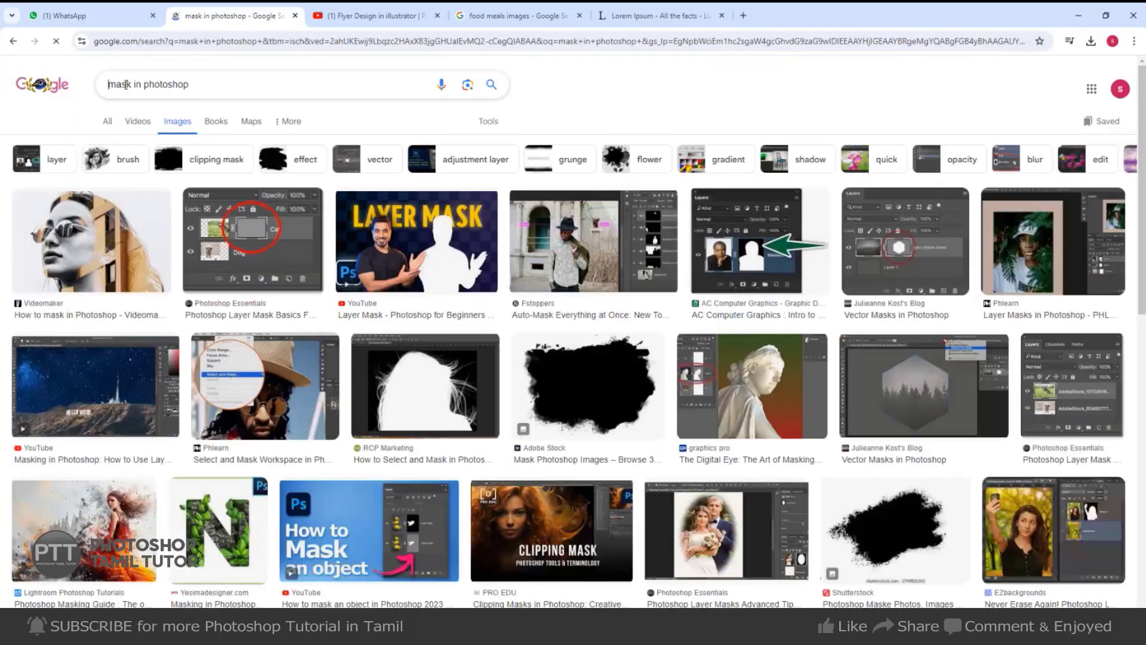
pyautogui.click(126, 84)
pyautogui.write('bru')
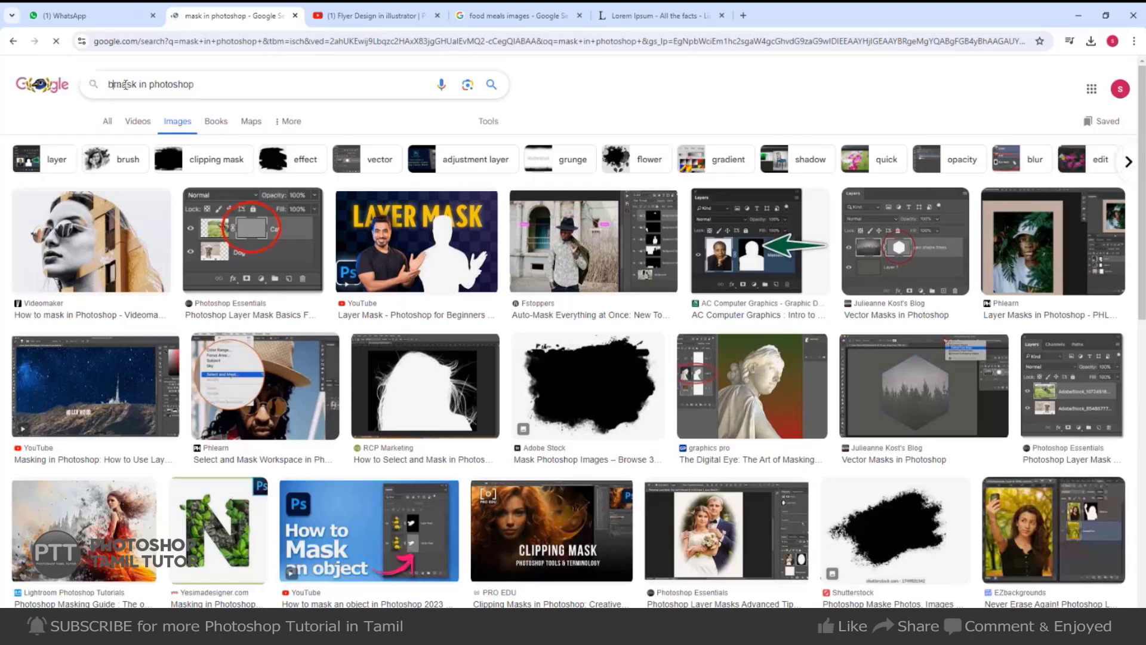
pyautogui.write('sh')
pyautogui.press('Return')
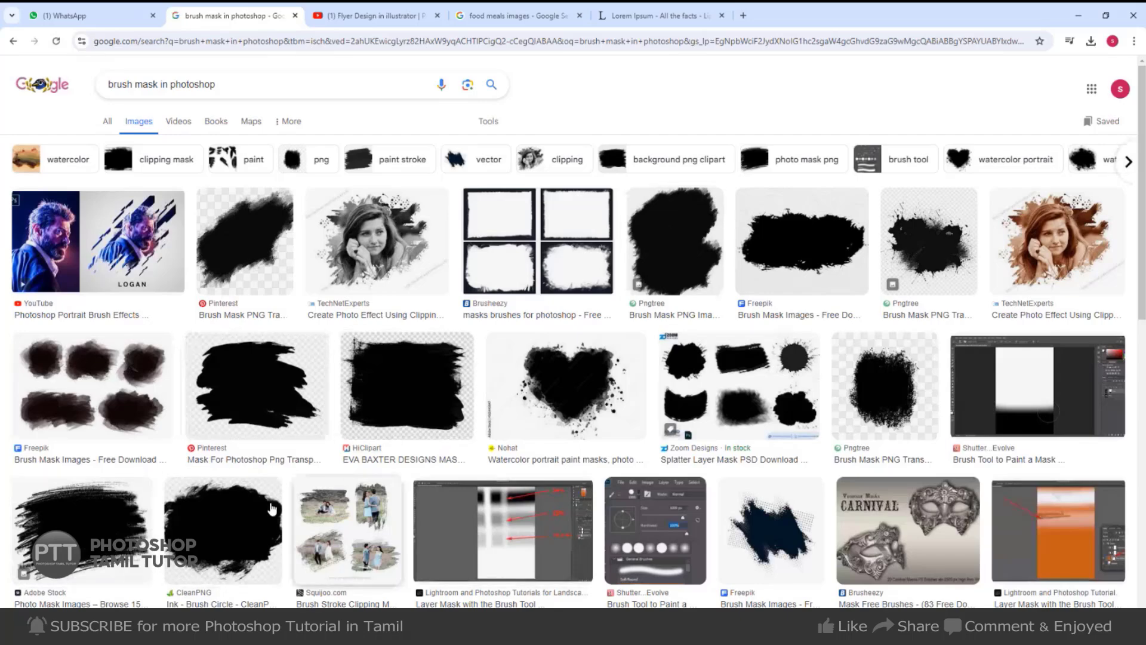
pyautogui.scroll(-1, 172, 517)
# Preview an Adobe Stock brush-stroke result and copy a black brush-stroke image.
pyautogui.click(88, 466)
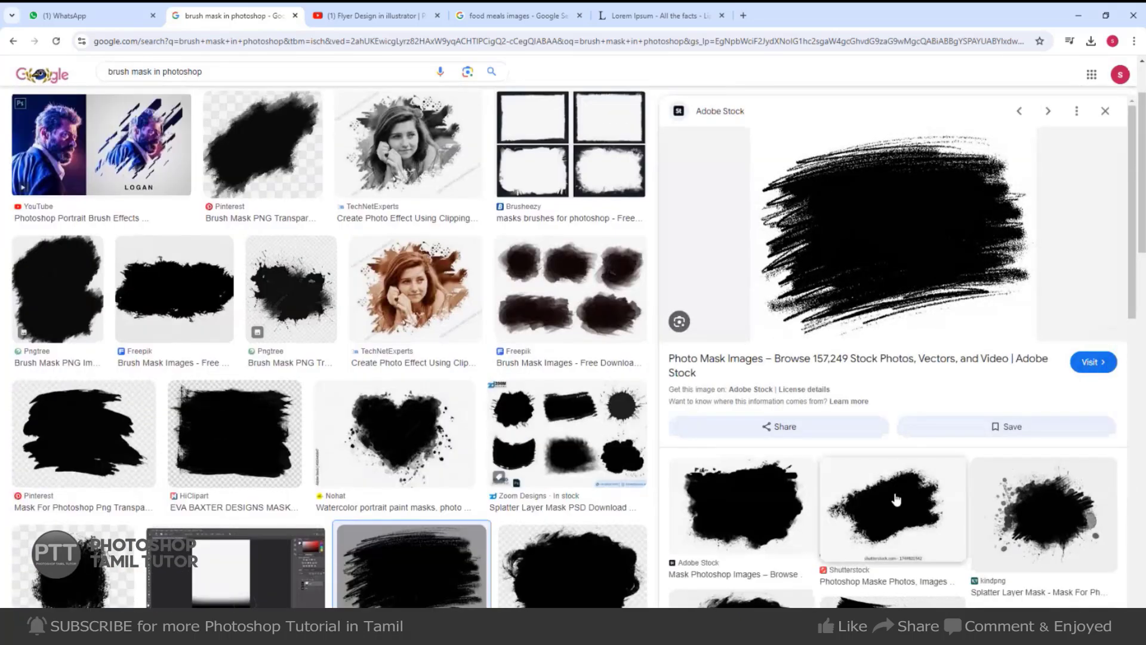
pyautogui.rightClick(895, 501)
pyautogui.click(964, 457)
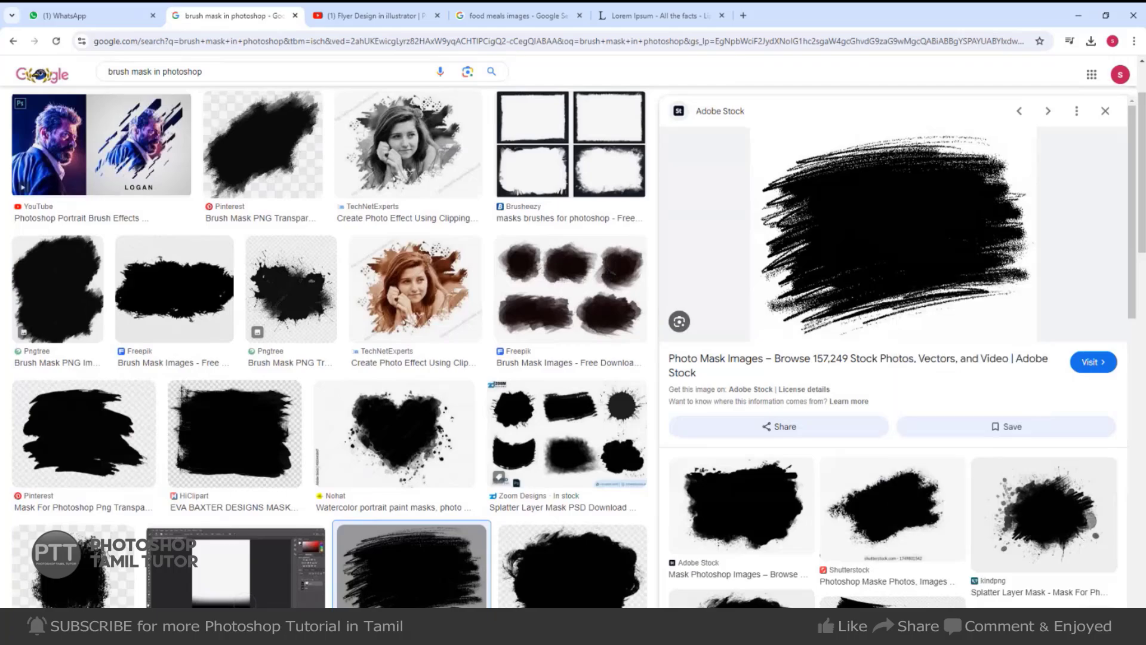
pyautogui.hotkey('alt', 'Tab')
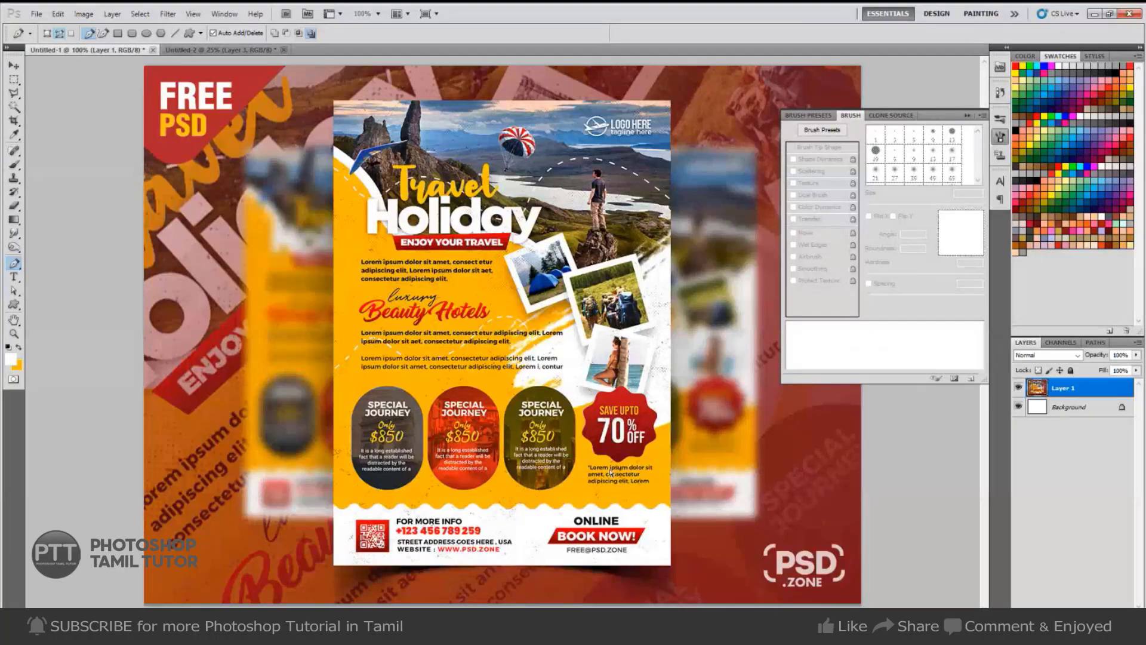
# Paste the brush-stroke into Untitled-2, enlarged and rotated about -27.65° at the curve's right end.
pyautogui.hotkey('ctrl', 'Tab')
pyautogui.hotkey('ctrl', 'v')
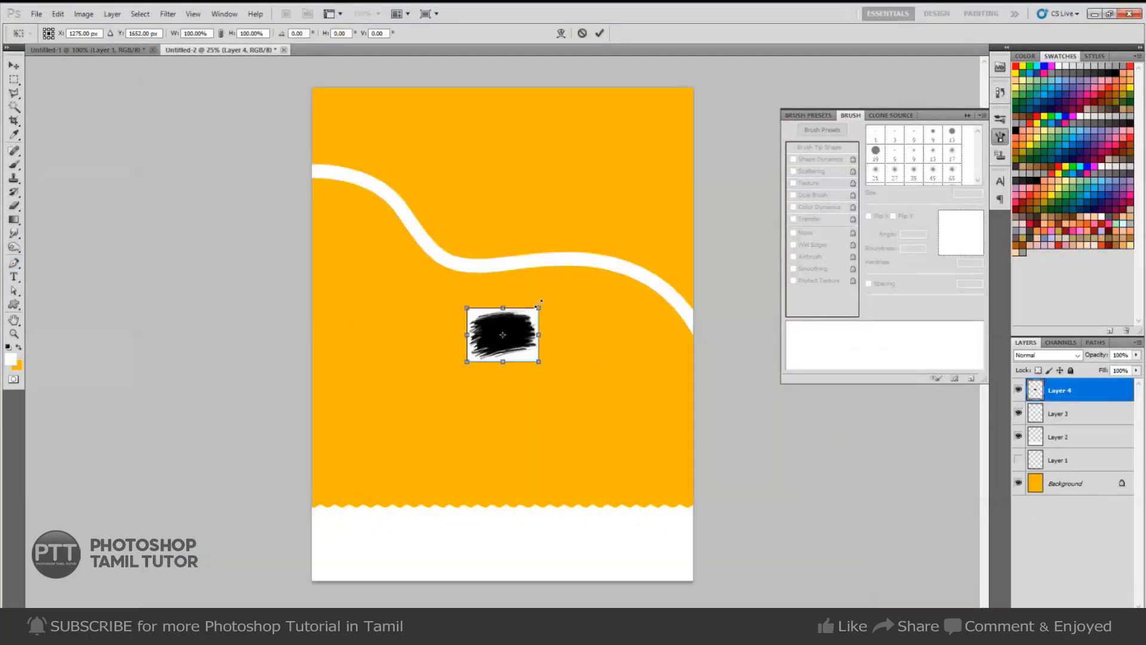
pyautogui.moveTo(539, 307); pyautogui.dragTo(661, 269)
pyautogui.moveTo(513, 391); pyautogui.dragTo(667, 393)
pyautogui.moveTo(813, 485); pyautogui.dragTo(864, 394)
pyautogui.moveTo(587, 479); pyautogui.dragTo(581, 493)
pyautogui.moveTo(585, 452); pyautogui.dragTo(611, 439)
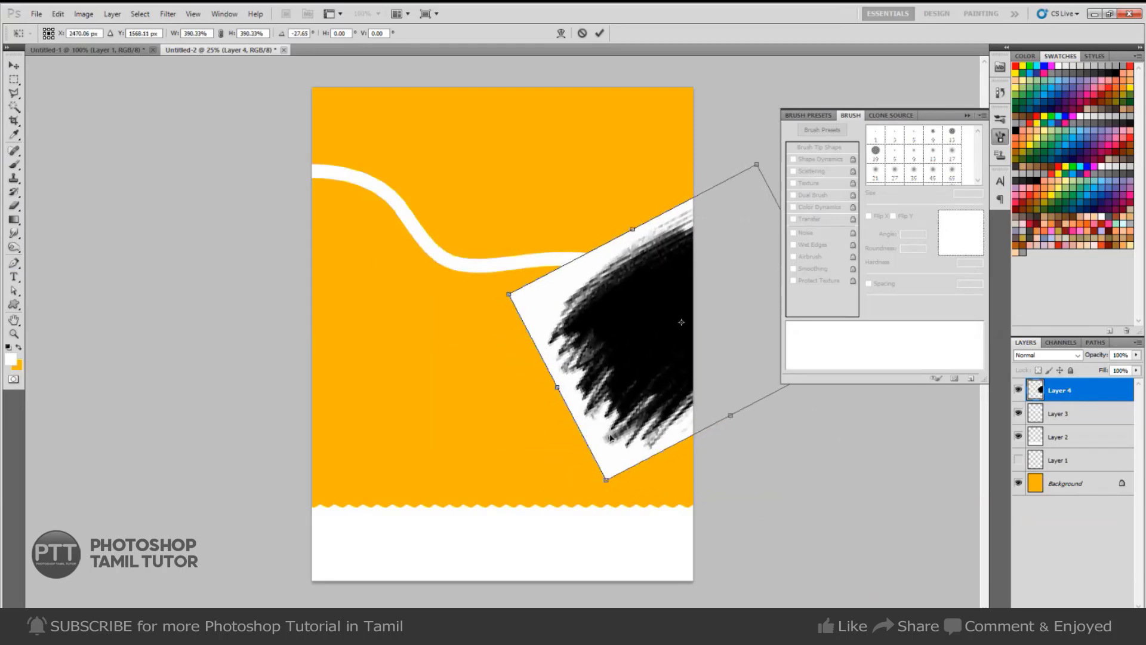
pyautogui.press('Return')
# Select all the black stroke pixels and fill them white on new Layer 5.
pyautogui.press('w')
pyautogui.click(664, 356)
pyautogui.rightClick(664, 356)
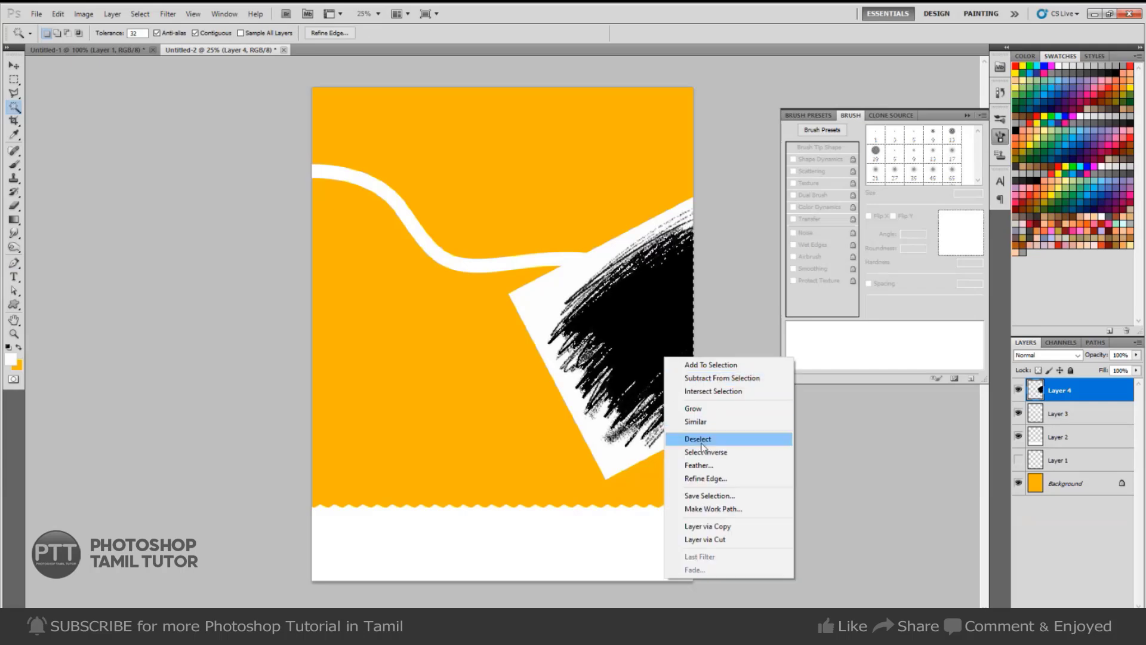
pyautogui.click(702, 423)
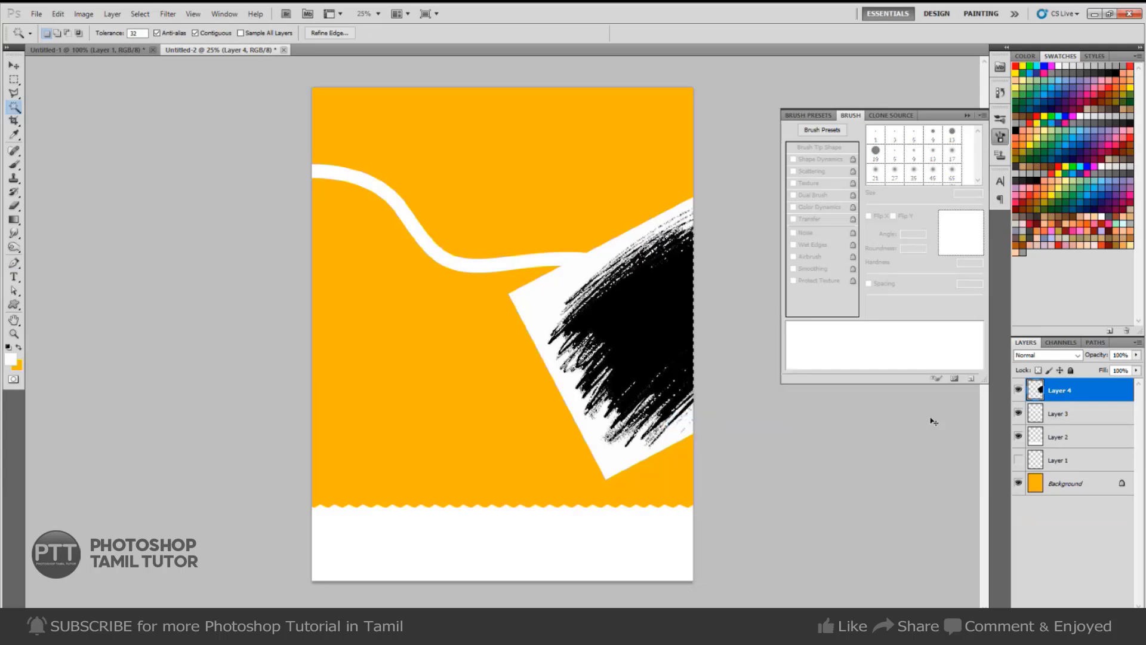
pyautogui.hotkey('ctrl', 'shift', 'n')
pyautogui.press('Return')
pyautogui.hotkey('ctrl', 'BackSpace')
pyautogui.hotkey('ctrl', 'd')
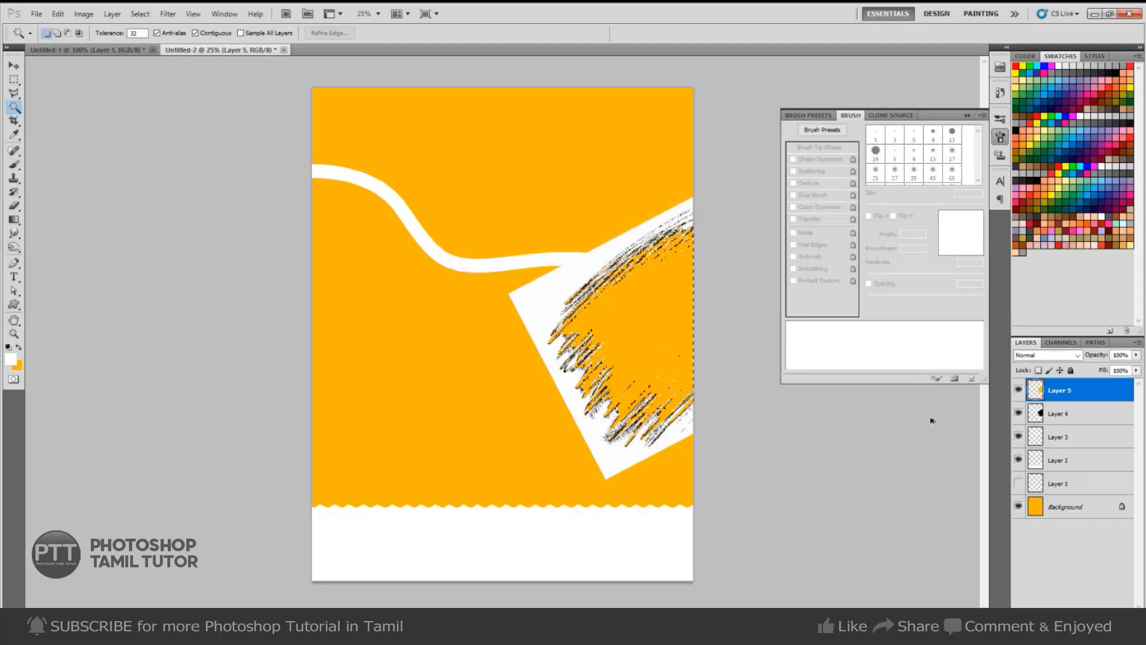
pyautogui.hotkey('ctrl', 'z')
pyautogui.hotkey('alt', 'BackSpace')
pyautogui.hotkey('ctrl', 'd')
# Delete the black brush-stroke source layer and return to the Untitled-1 reference.
pyautogui.press('v')
pyautogui.click(1081, 421)
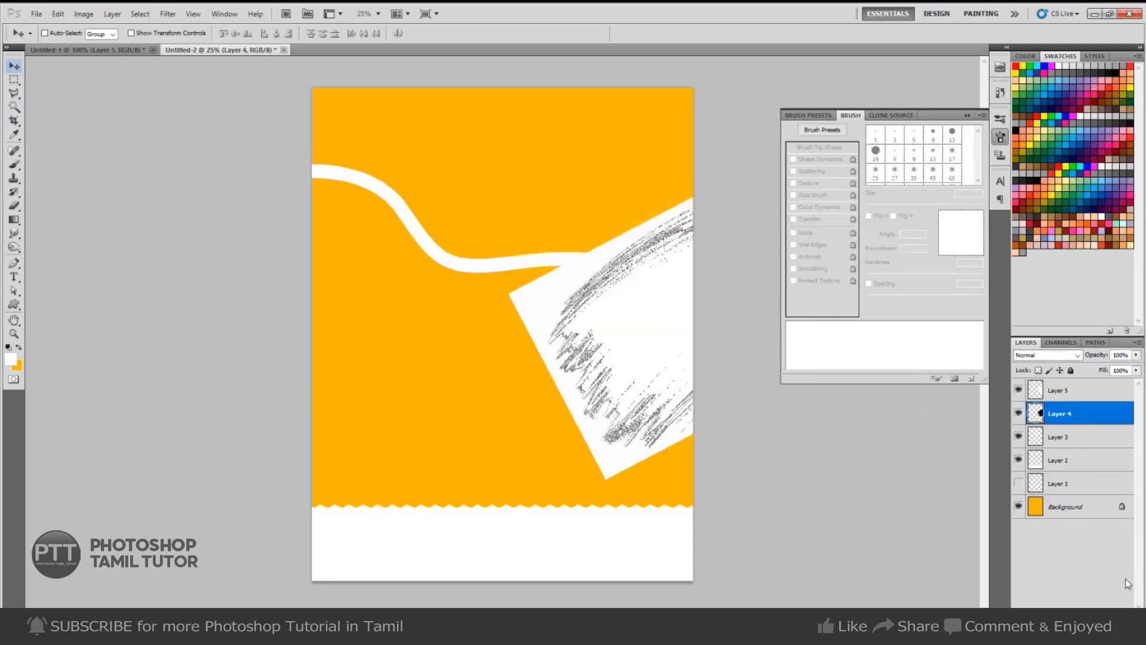
pyautogui.press('Delete')
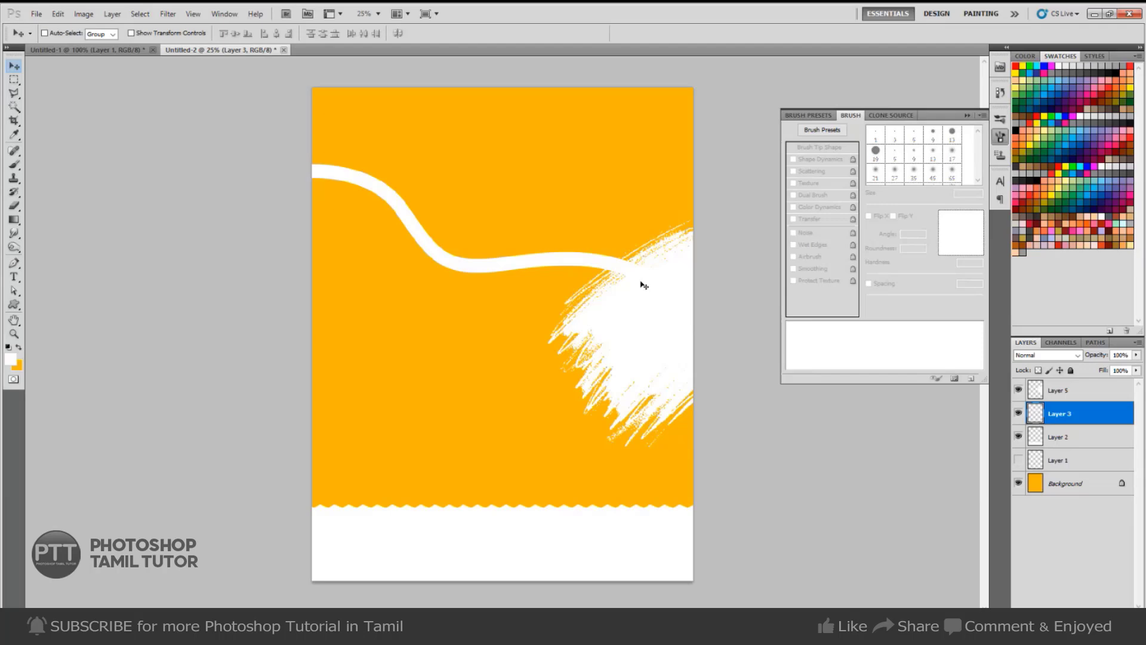
pyautogui.hotkey('ctrl', 'Tab')
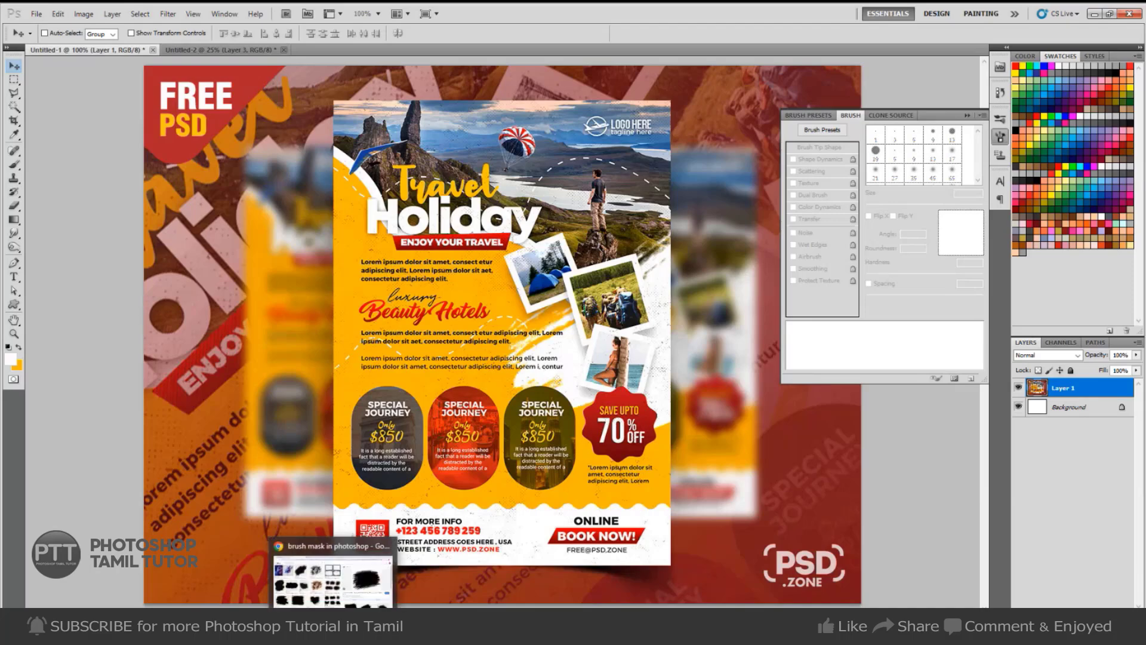
# Back in the browser, search Google Images for 'travels images' and browse the results.
pyautogui.click(335, 630)
pyautogui.moveTo(228, 71); pyautogui.dragTo(3, 110)
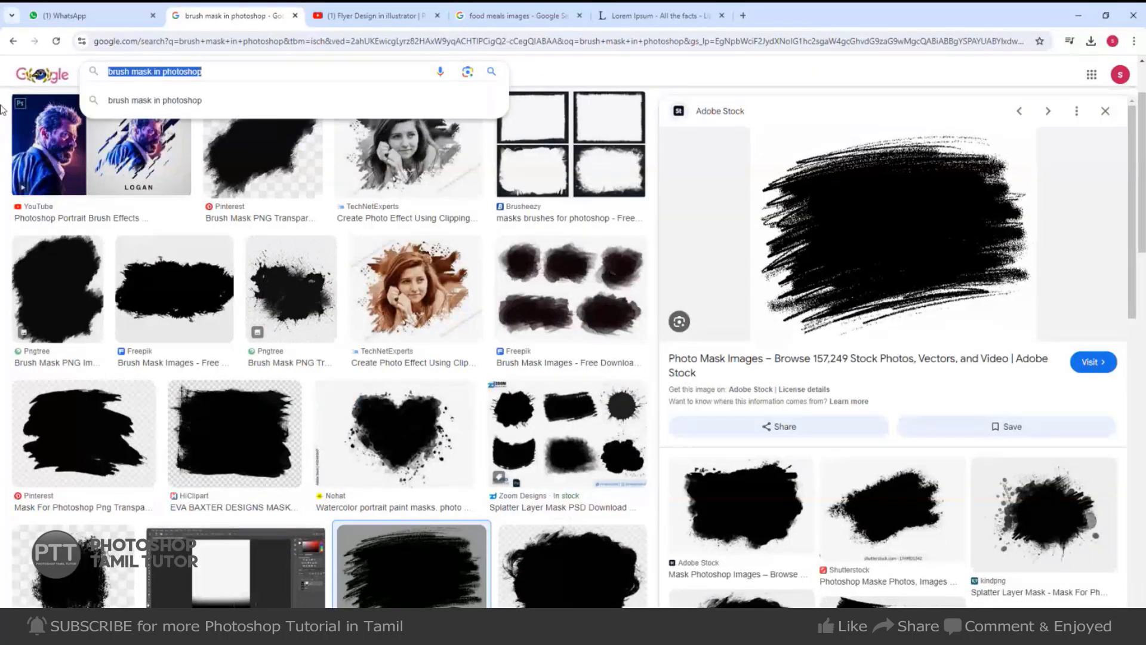
pyautogui.write('travels')
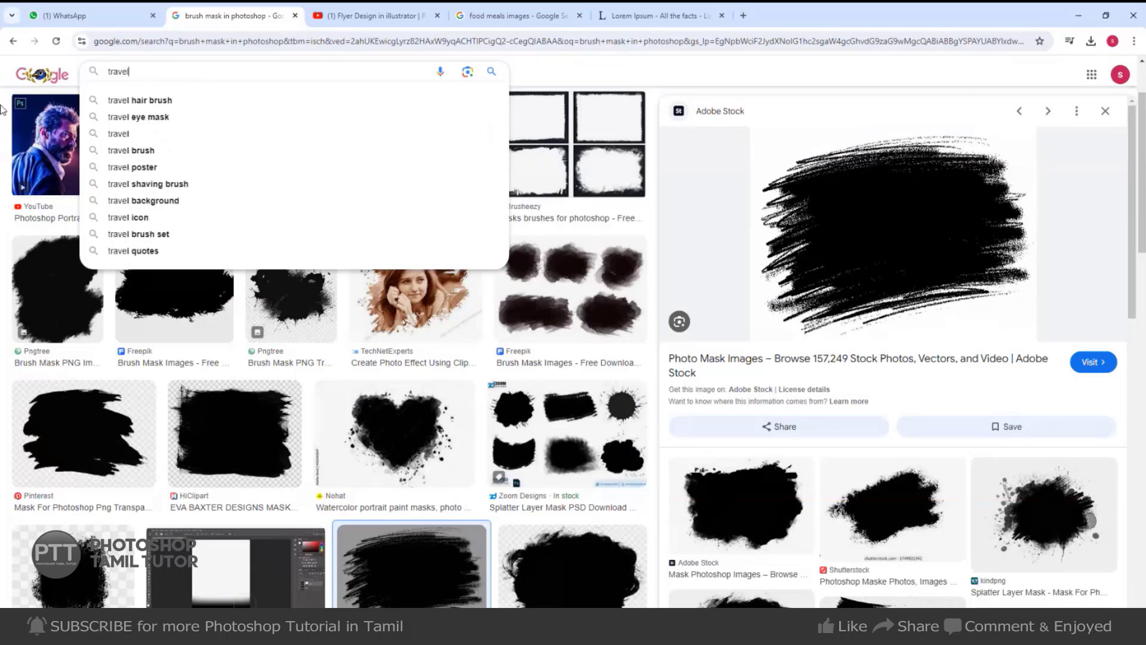
pyautogui.write(' images')
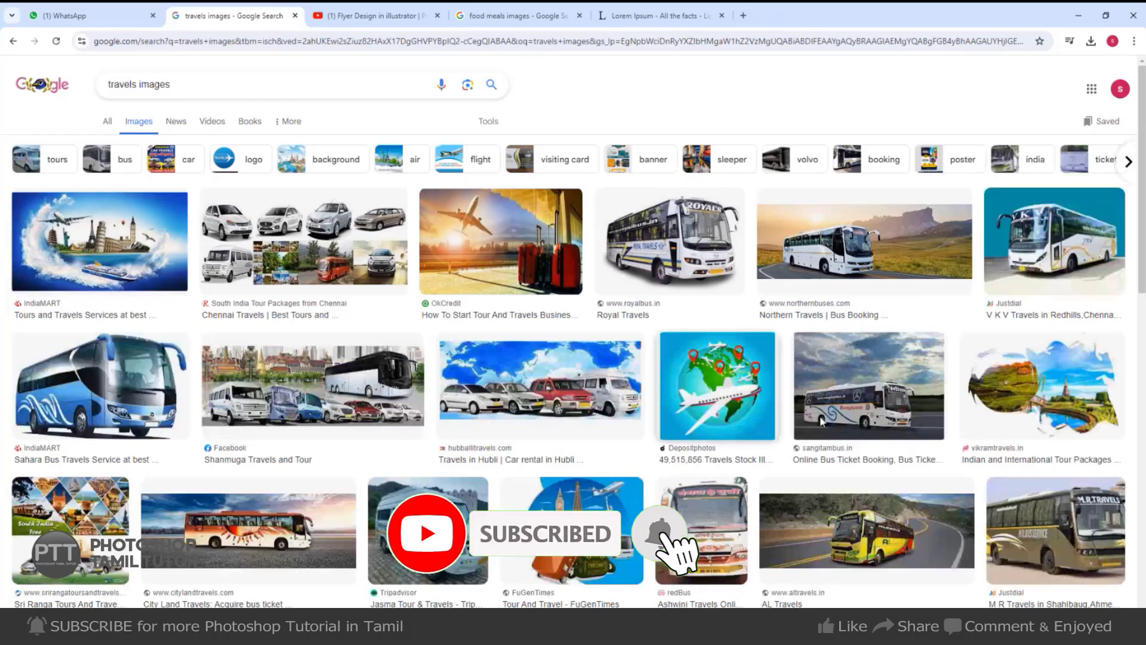
pyautogui.scroll(-3, 881, 493)
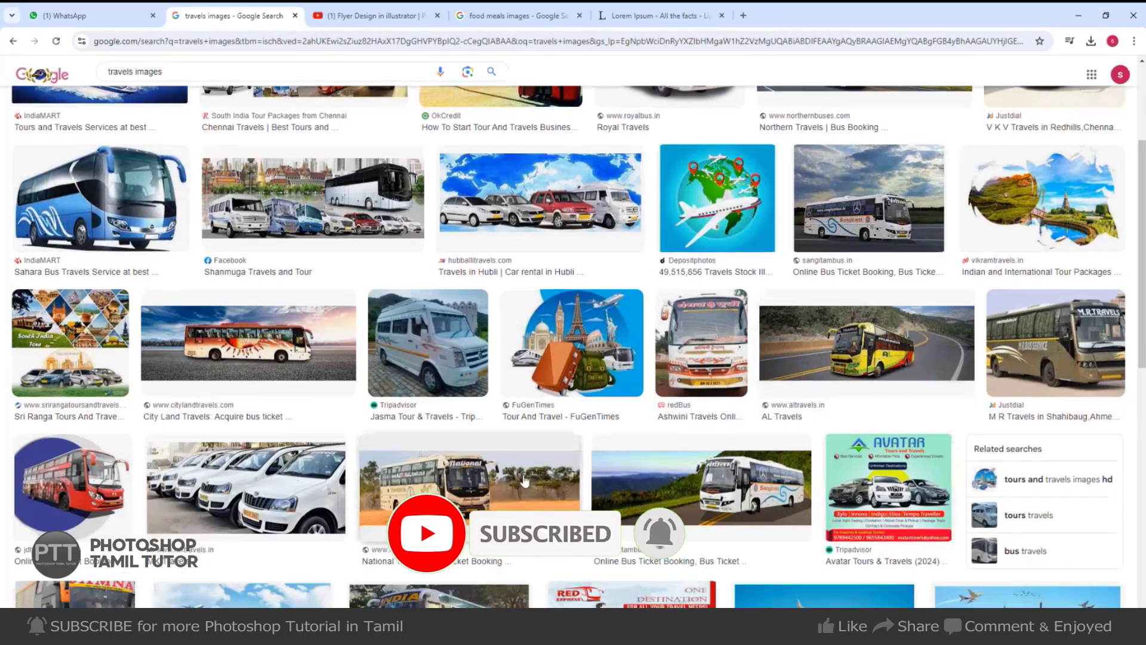
pyautogui.scroll(-3, 881, 492)
pyautogui.scroll(-1, 521, 439)
pyautogui.scroll(-4, 521, 439)
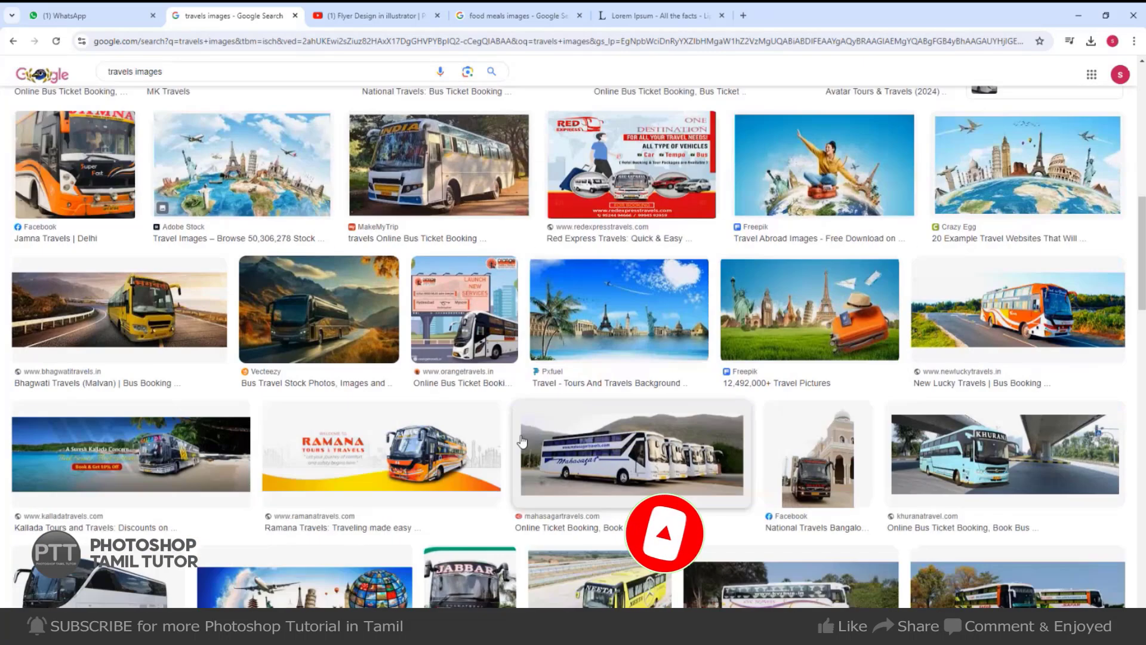
# Add 'with couple' to the 'travels images' search query.
pyautogui.click(194, 71)
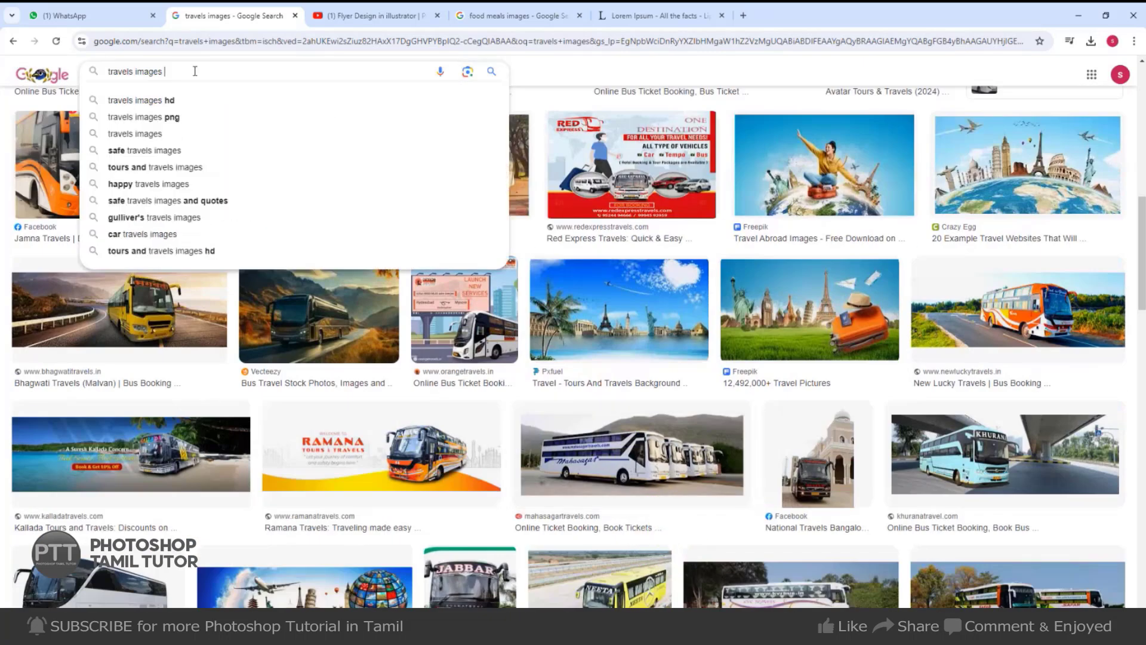
pyautogui.press('Escape')
pyautogui.click(194, 71)
pyautogui.write('with c')
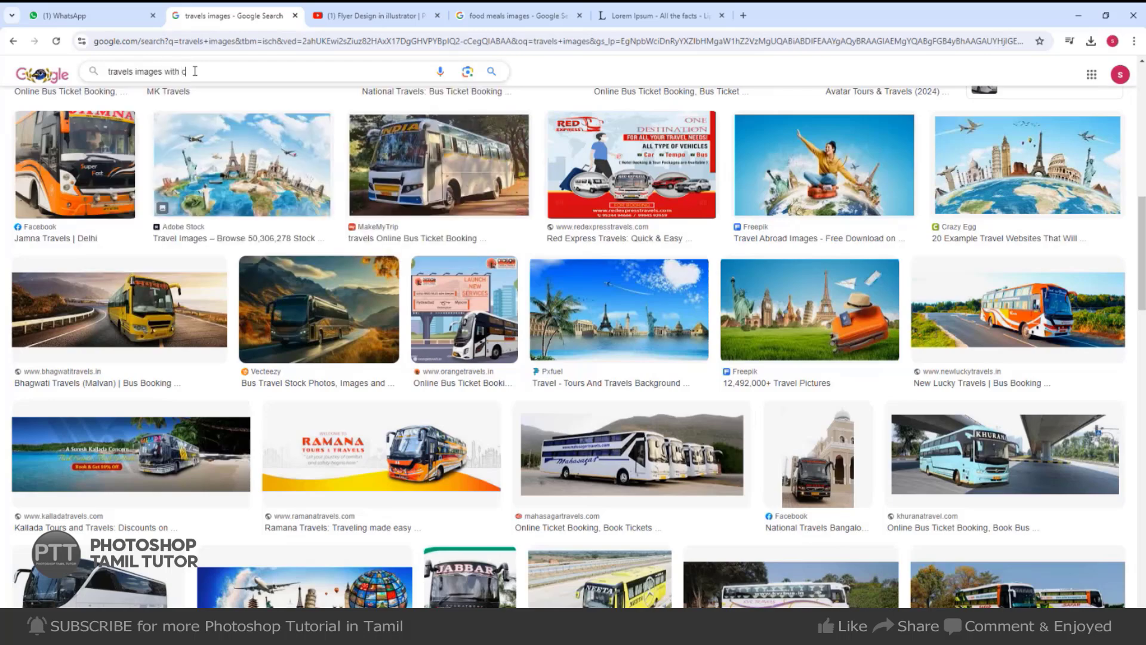
pyautogui.write('ouple')
# Run the 'travels images with couple' search and scroll through the results.
pyautogui.press('Return')
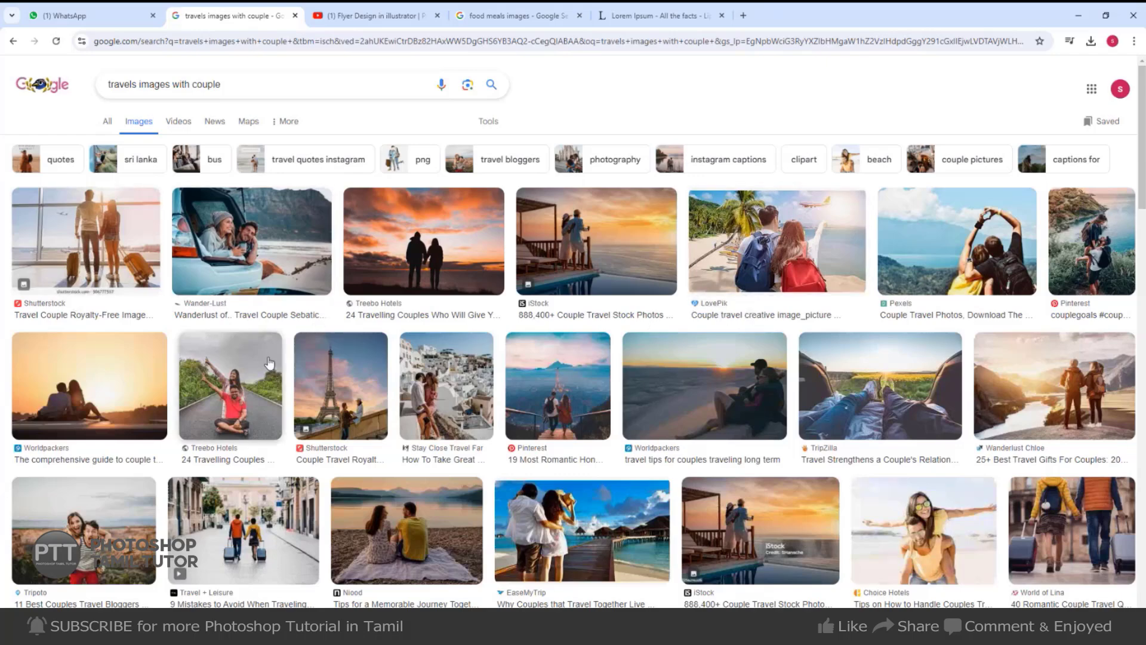
pyautogui.scroll(-2, 480, 330)
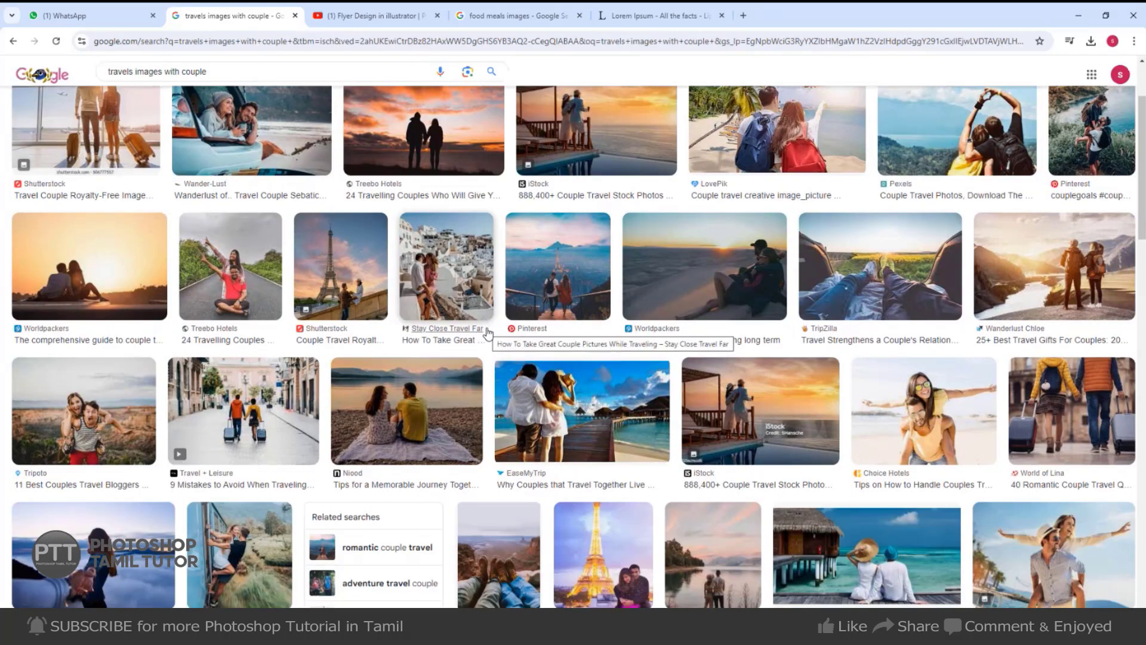
pyautogui.scroll(-3, 489, 332)
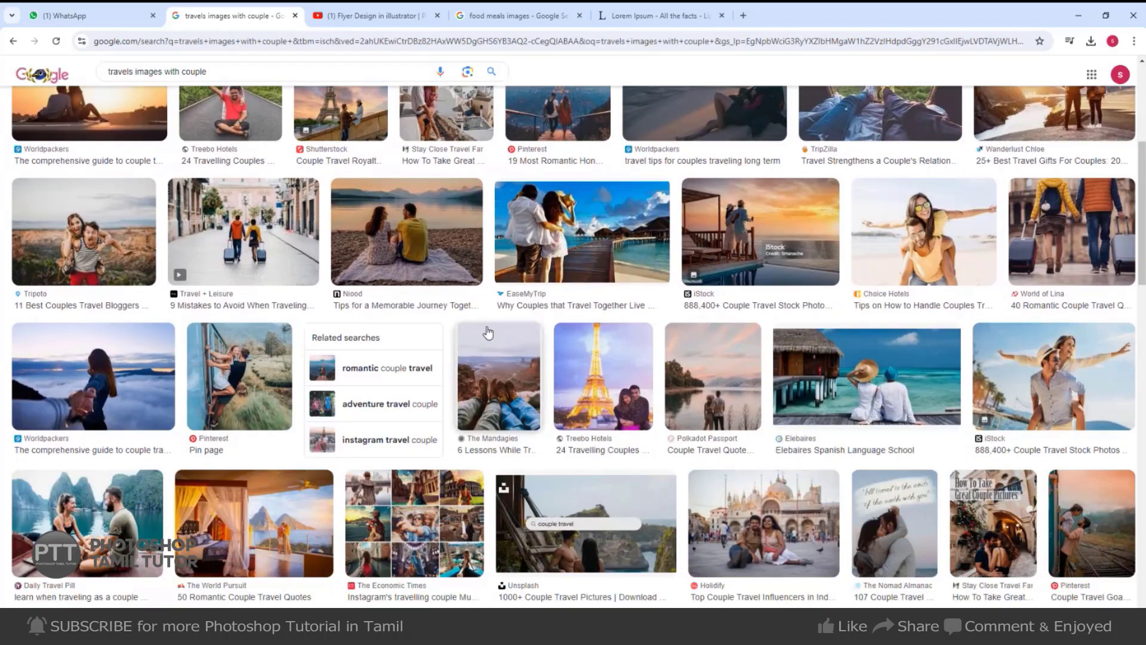
pyautogui.scroll(-5, 488, 332)
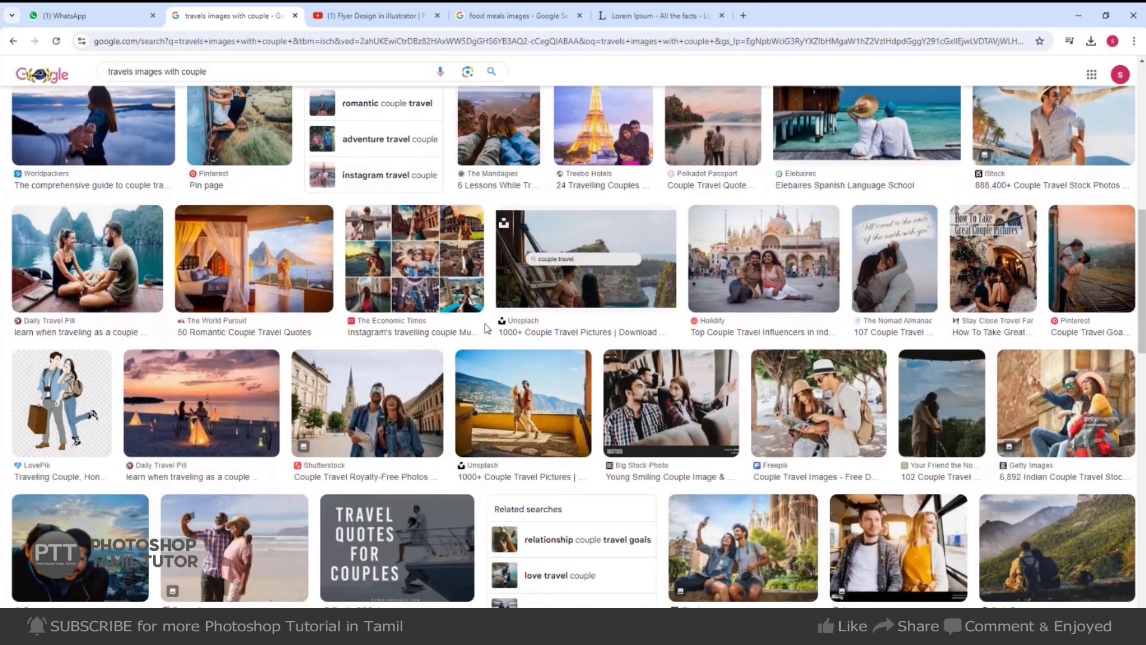
pyautogui.scroll(-4, 487, 328)
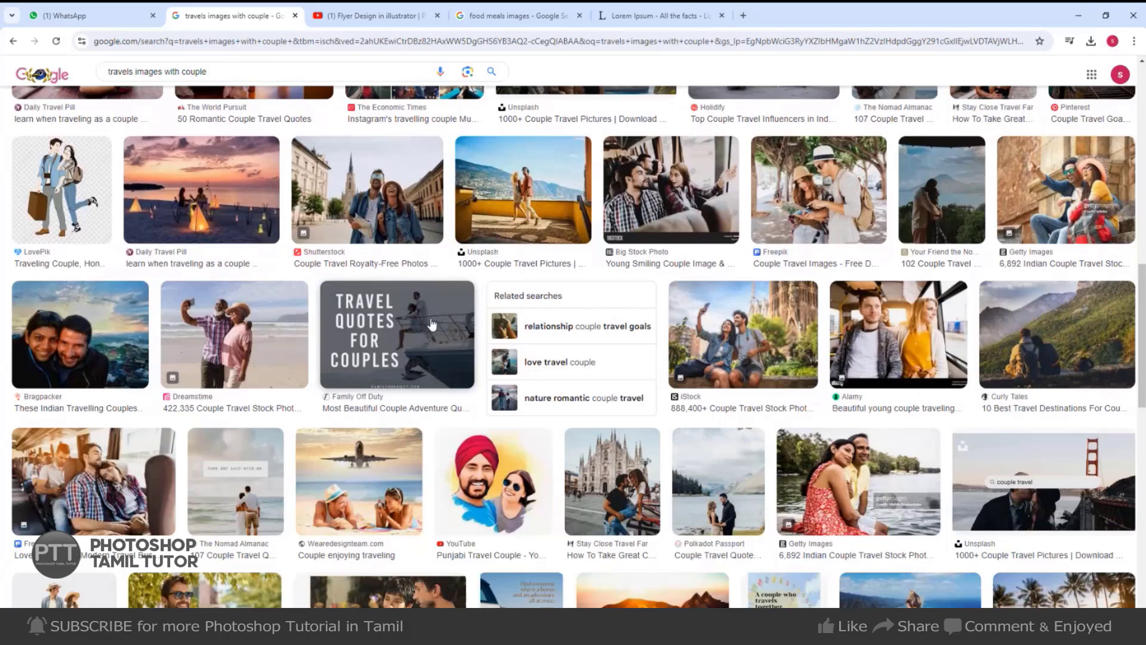
pyautogui.scroll(-2, 432, 323)
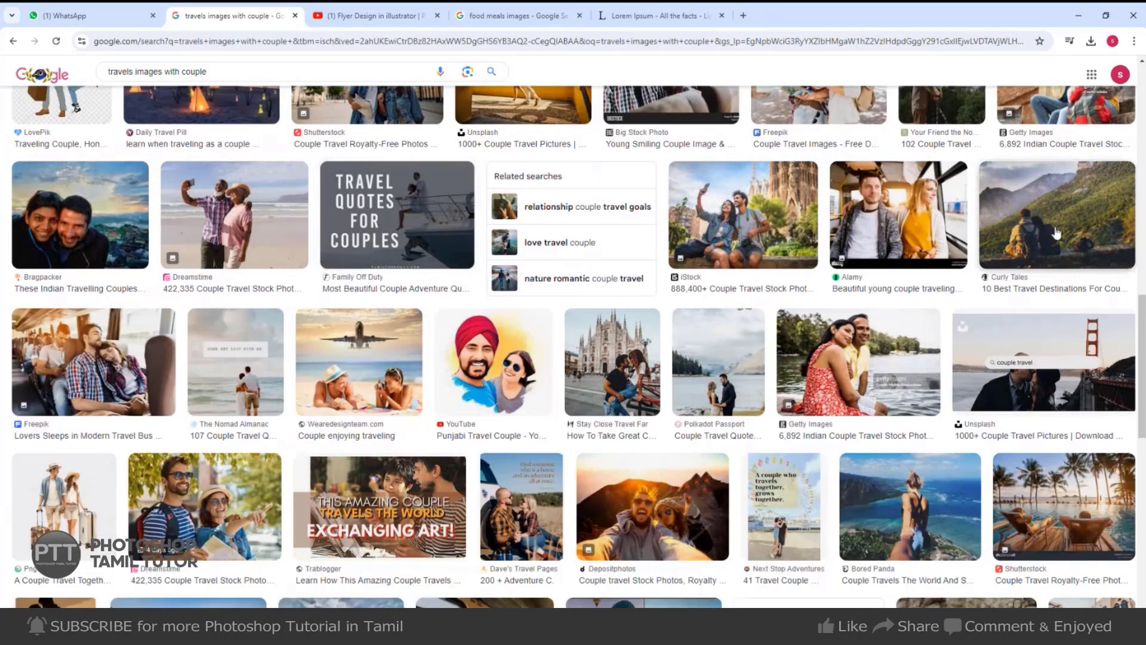
pyautogui.scroll(-4, 1057, 233)
pyautogui.scroll(-3, 1057, 231)
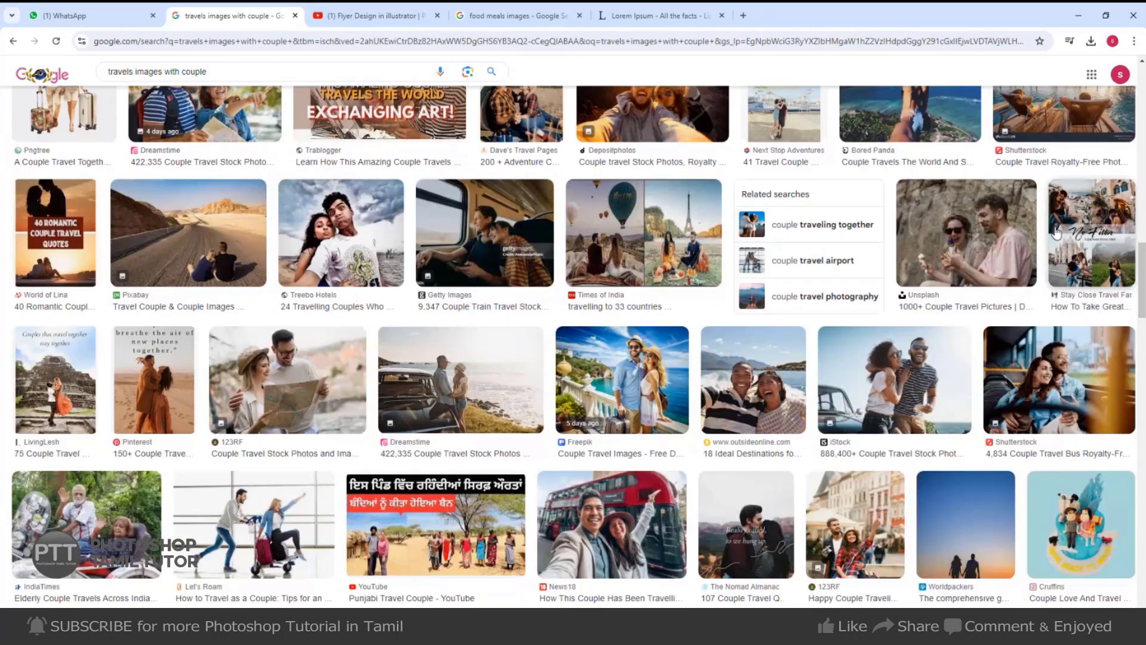
pyautogui.scroll(-2, 1057, 233)
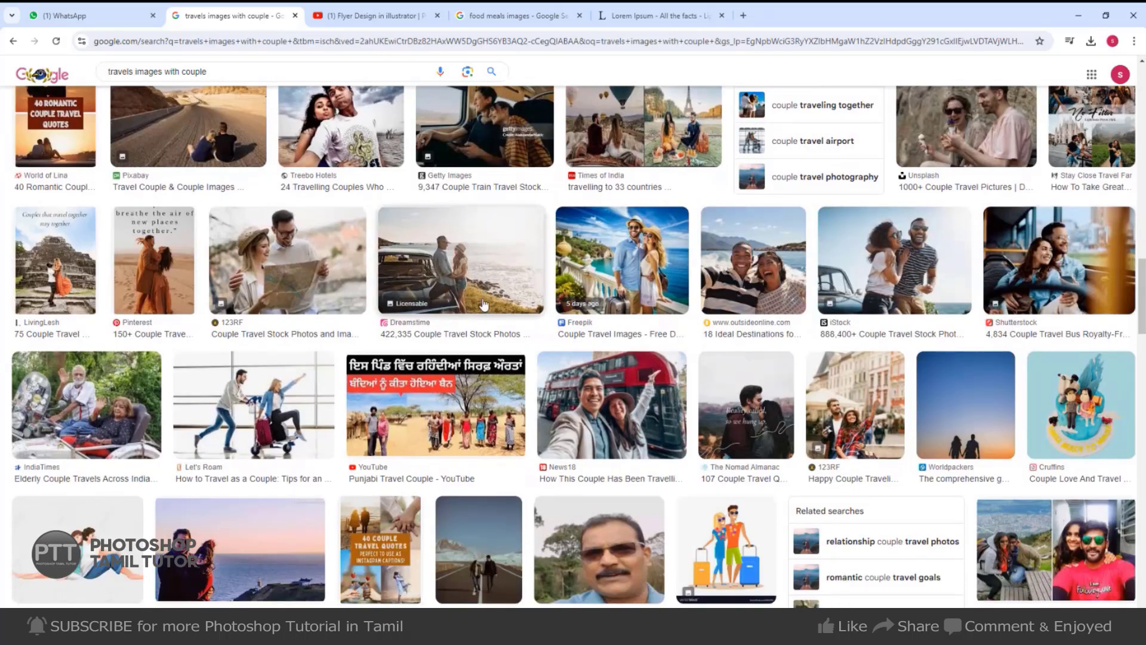
pyautogui.scroll(-3, 484, 304)
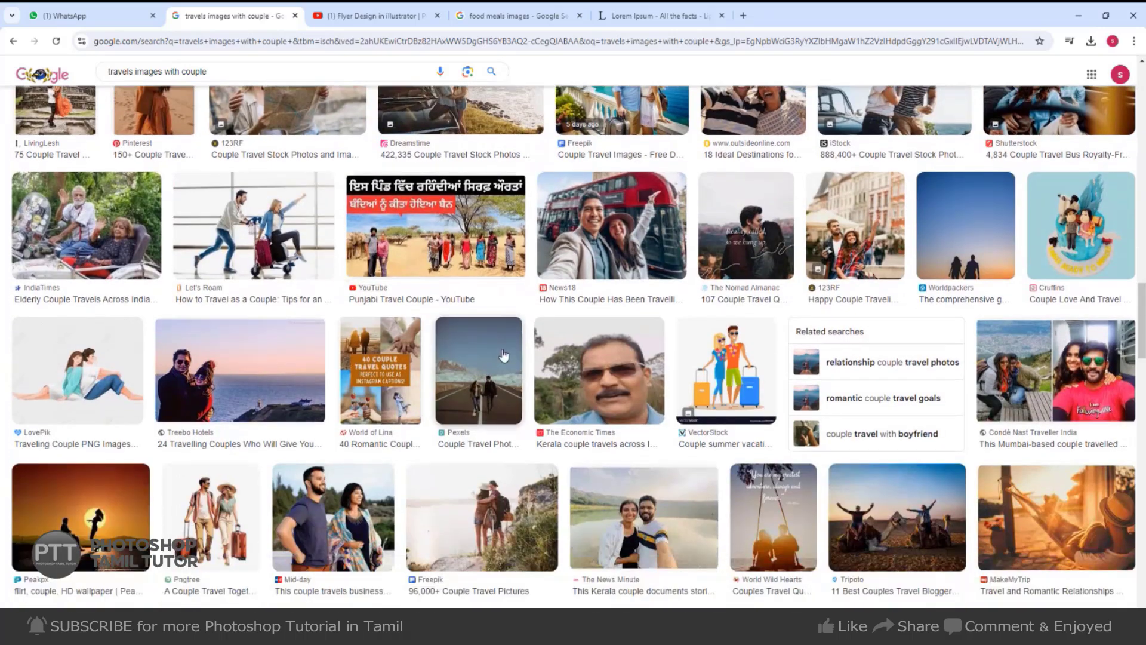
pyautogui.scroll(-2, 504, 356)
pyautogui.scroll(-4, 504, 354)
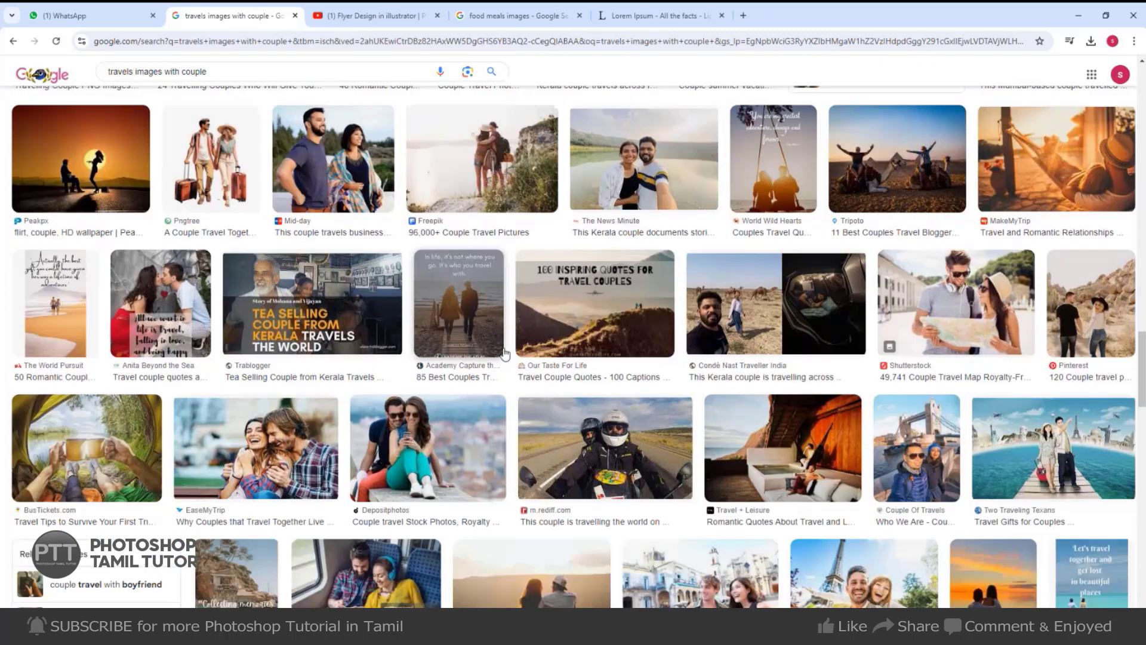
pyautogui.scroll(-5, 505, 352)
pyautogui.scroll(-3, 505, 352)
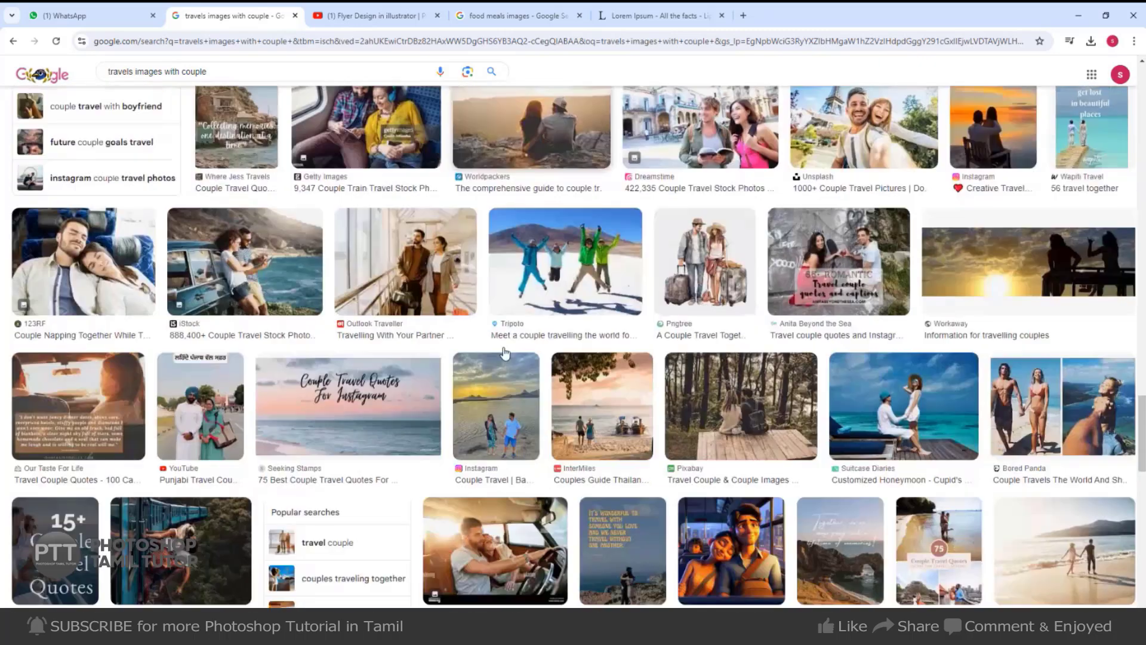
pyautogui.scroll(-3, 503, 350)
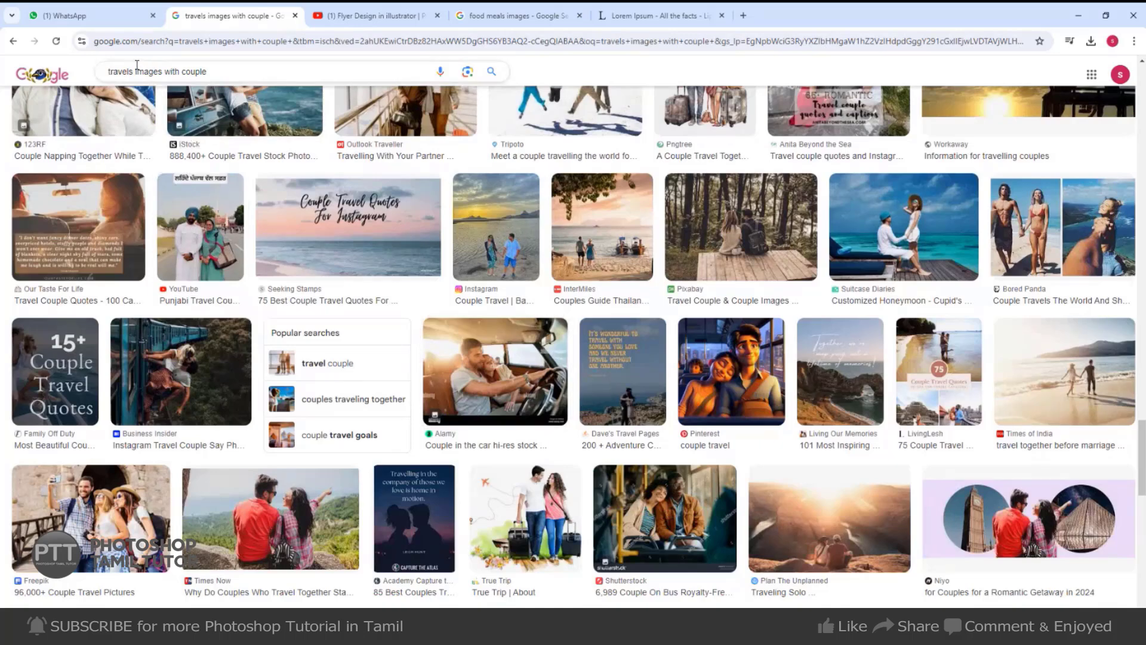
# Search for beach couple images and preview a couple-on-the-beach vacation photo.
pyautogui.click(181, 72)
pyautogui.press('Return')
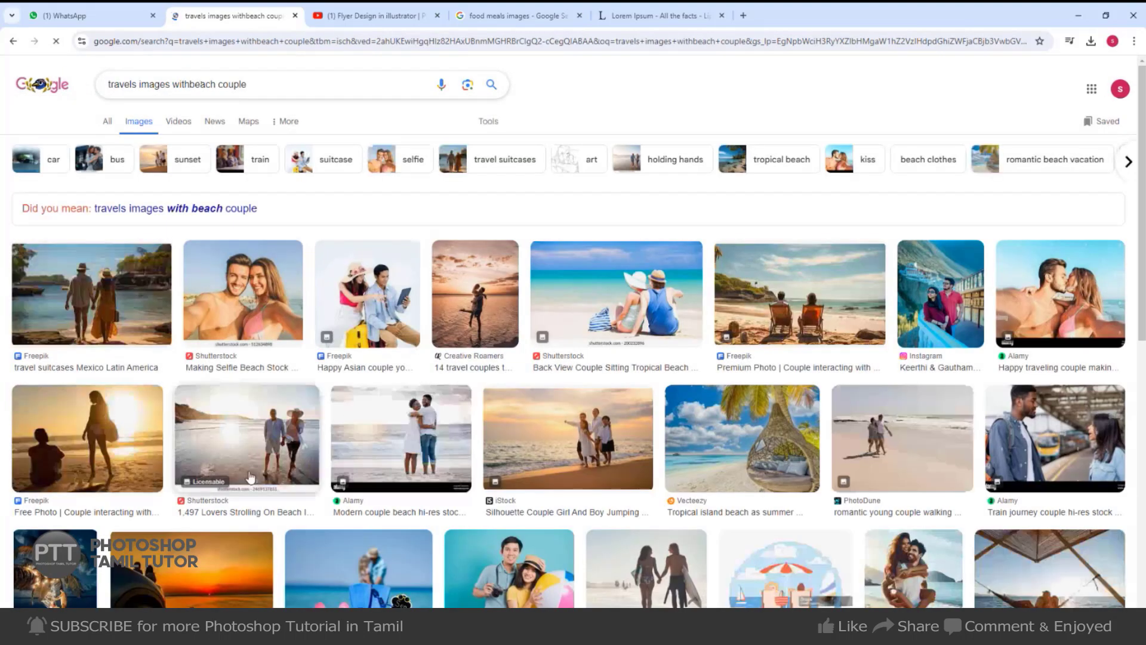
pyautogui.scroll(-3, 129, 512)
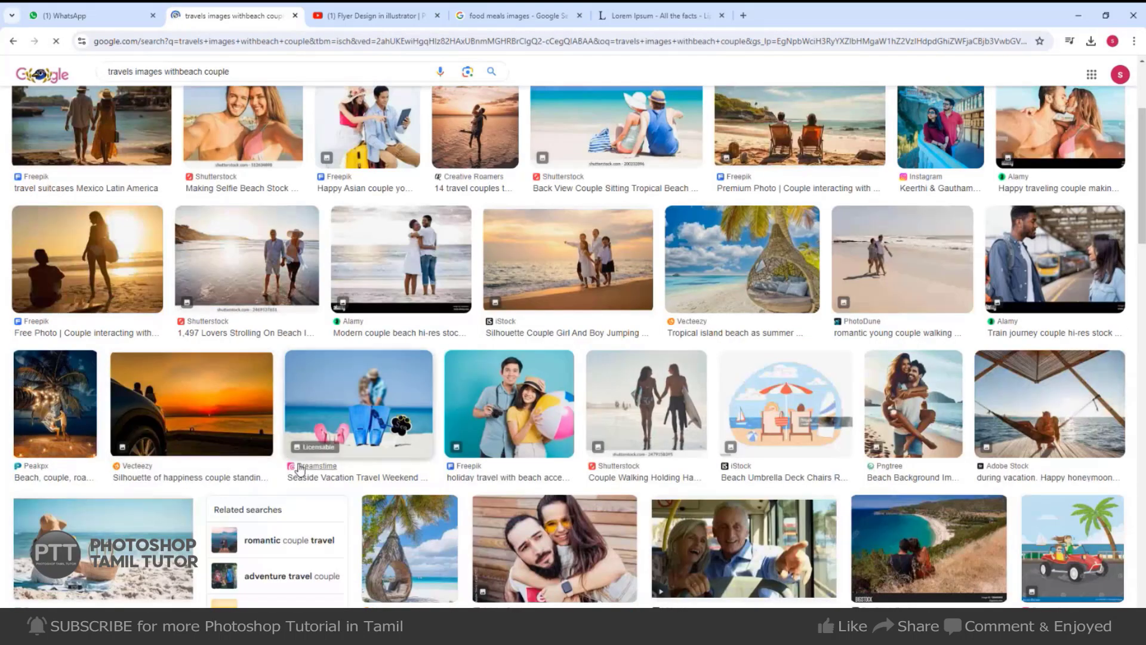
pyautogui.scroll(-3, 264, 440)
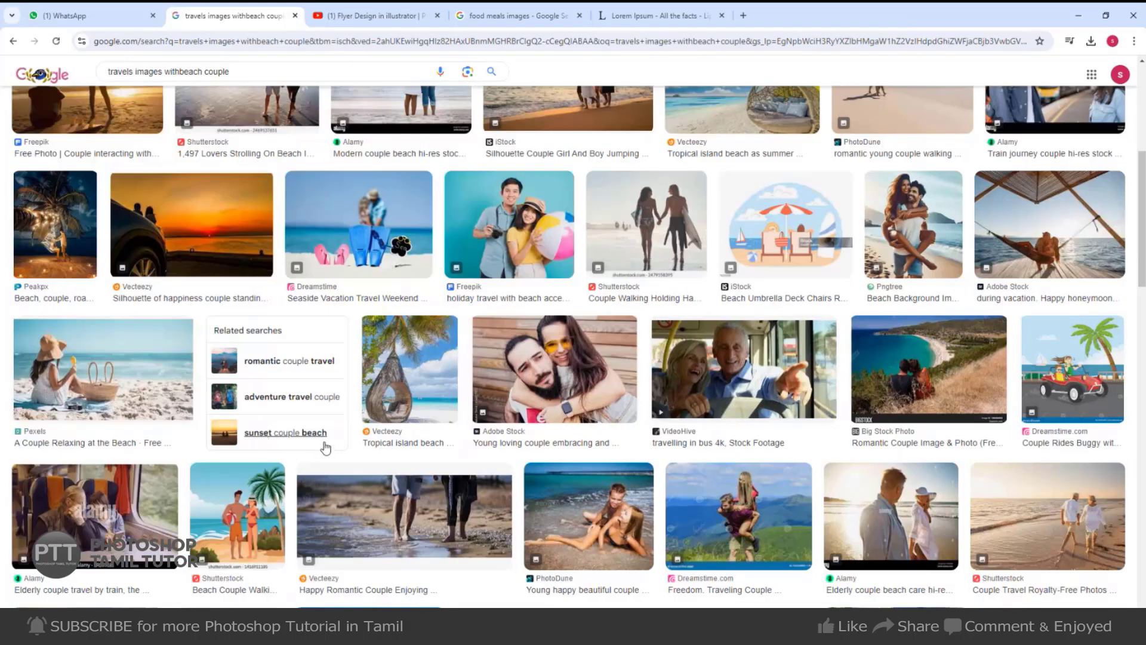
pyautogui.scroll(-4, 326, 447)
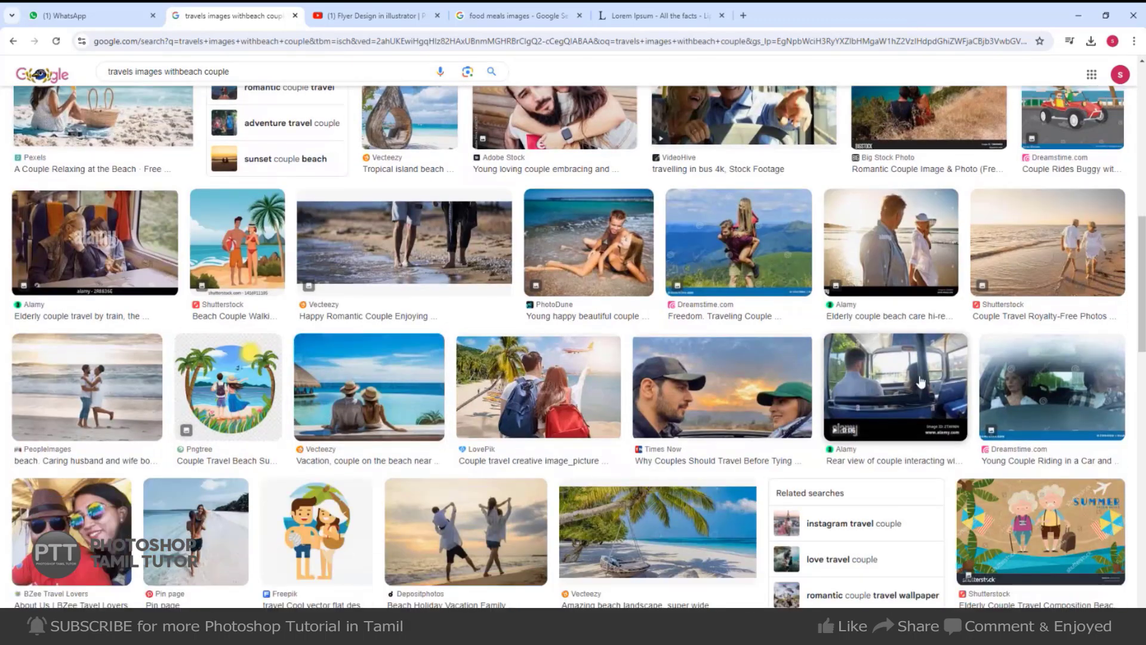
pyautogui.scroll(-4, 357, 346)
pyautogui.click(369, 185)
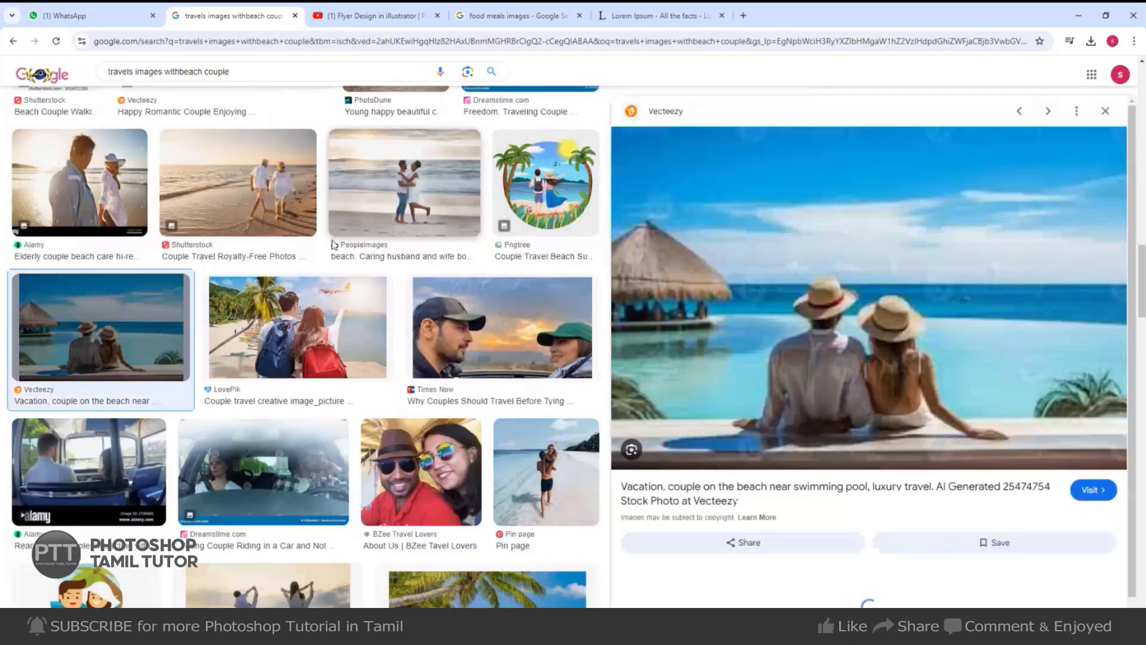
pyautogui.scroll(-7, 975, 358)
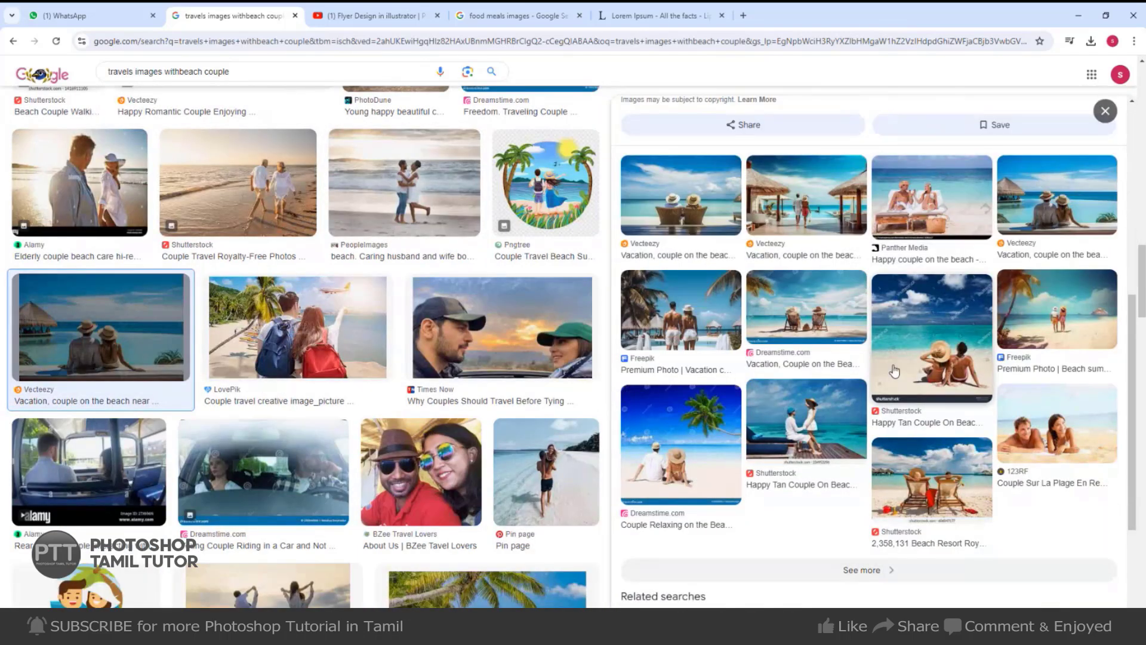
pyautogui.scroll(-4, 140, 455)
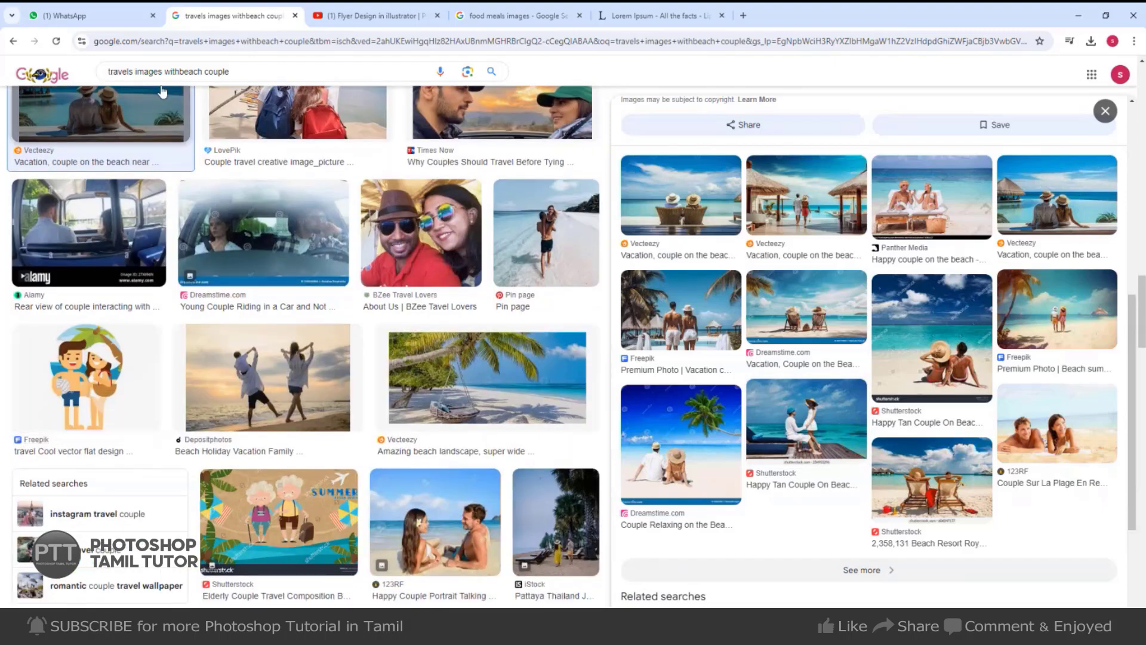
# Replace 'beach' with 'mountain', preview the Wallpaper Flare hiking couple photo, and copy the image.
pyautogui.moveTo(180, 72); pyautogui.dragTo(204, 72)
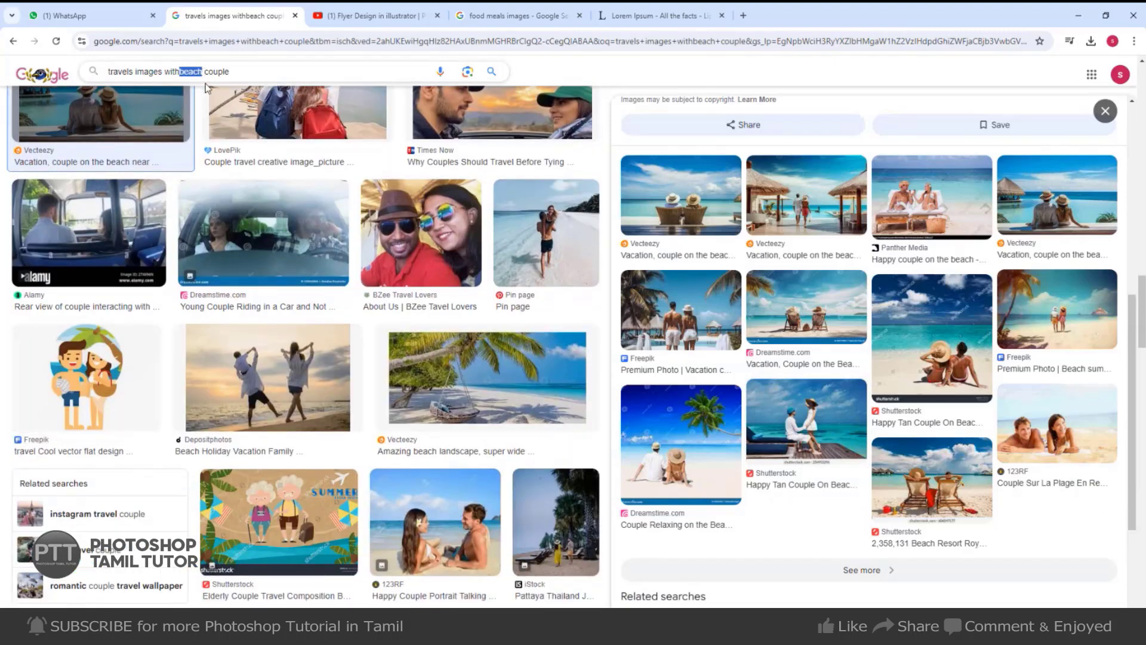
pyautogui.press('BackSpace')
pyautogui.write('moun')
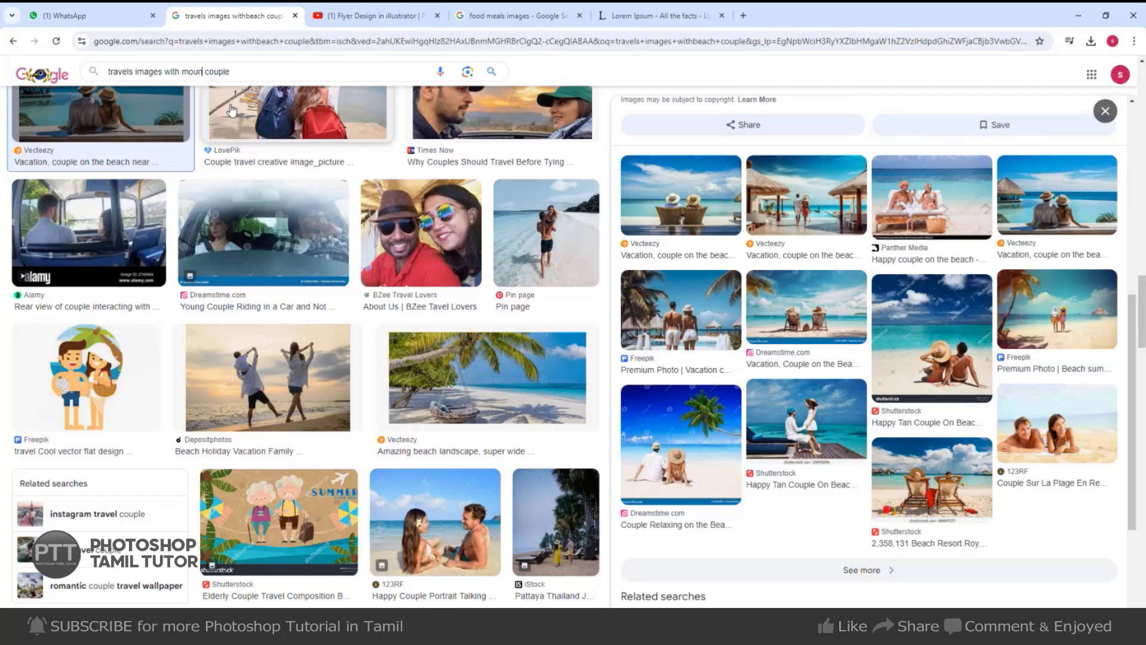
pyautogui.write('tain')
pyautogui.press('Return')
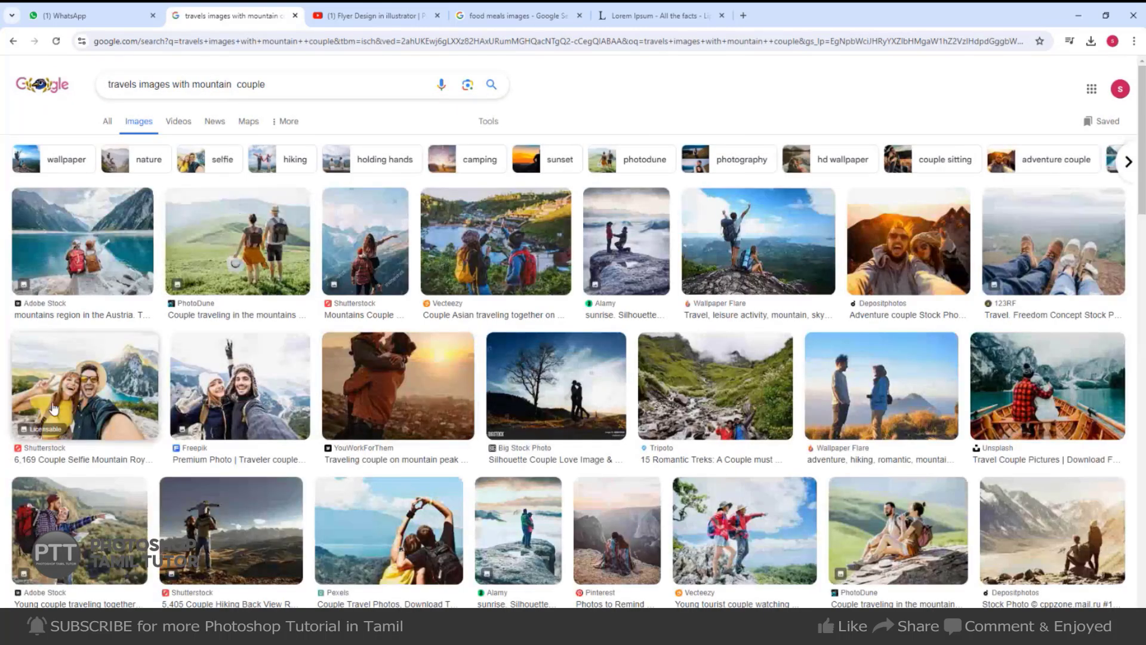
pyautogui.click(729, 264)
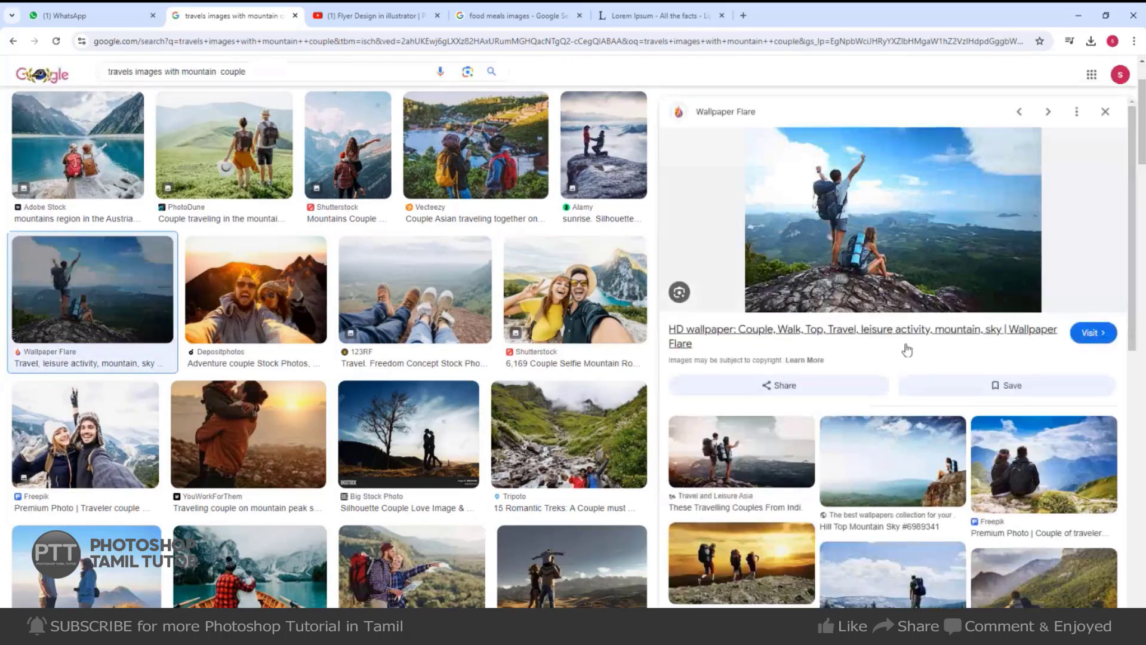
pyautogui.scroll(-2, 913, 352)
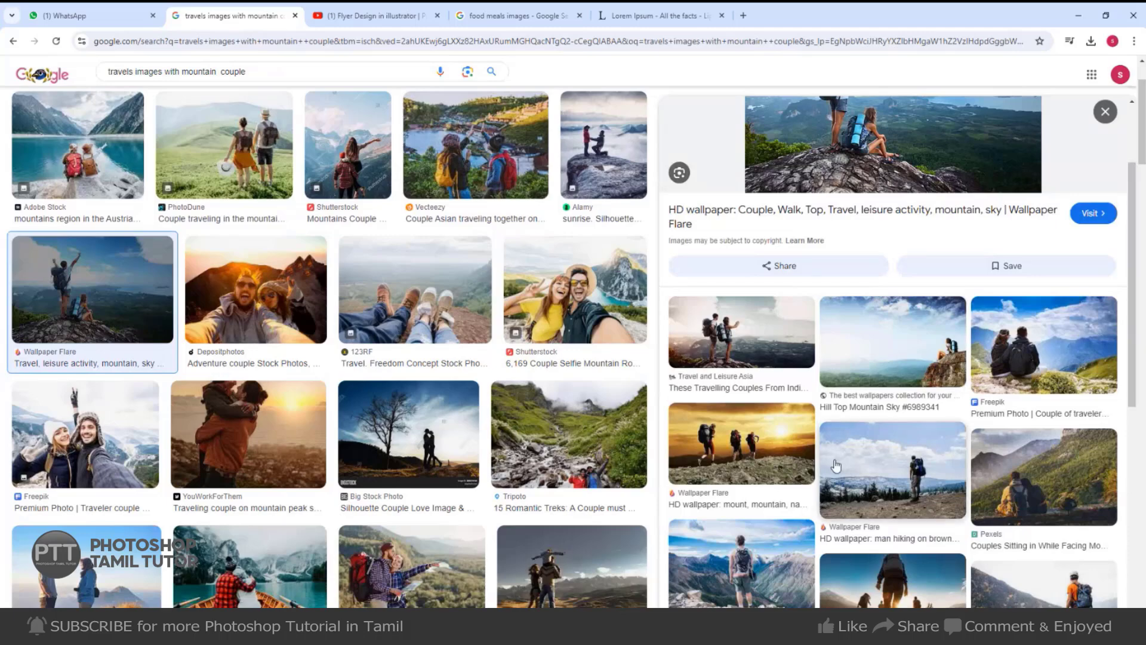
pyautogui.scroll(-3, 750, 308)
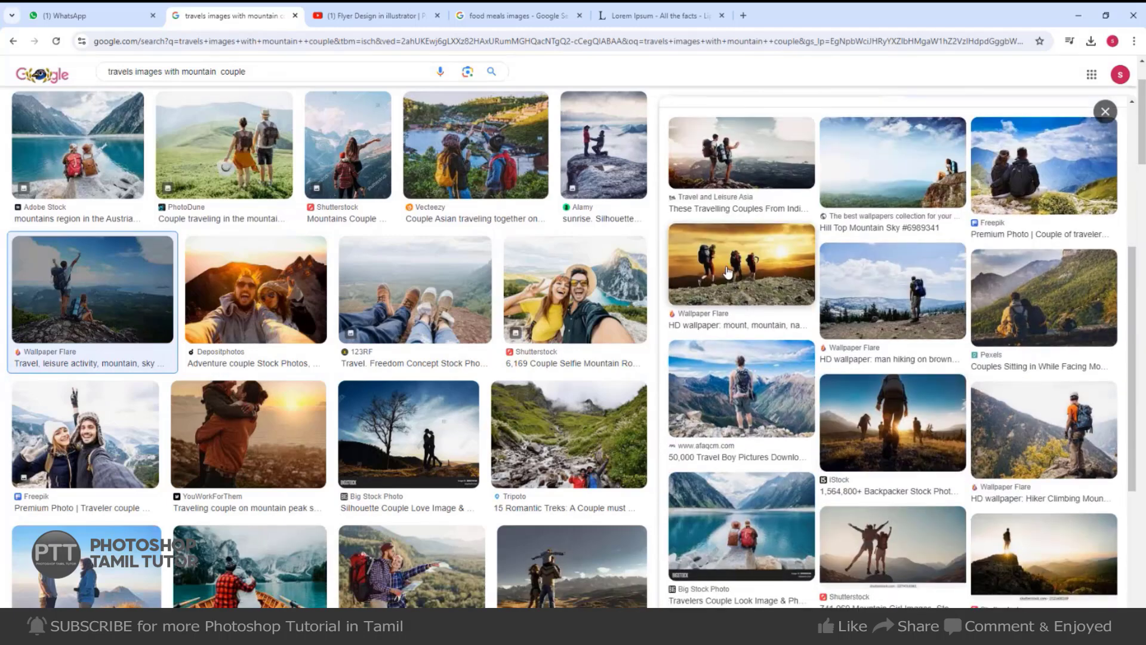
pyautogui.scroll(5, 728, 272)
pyautogui.rightClick(882, 222)
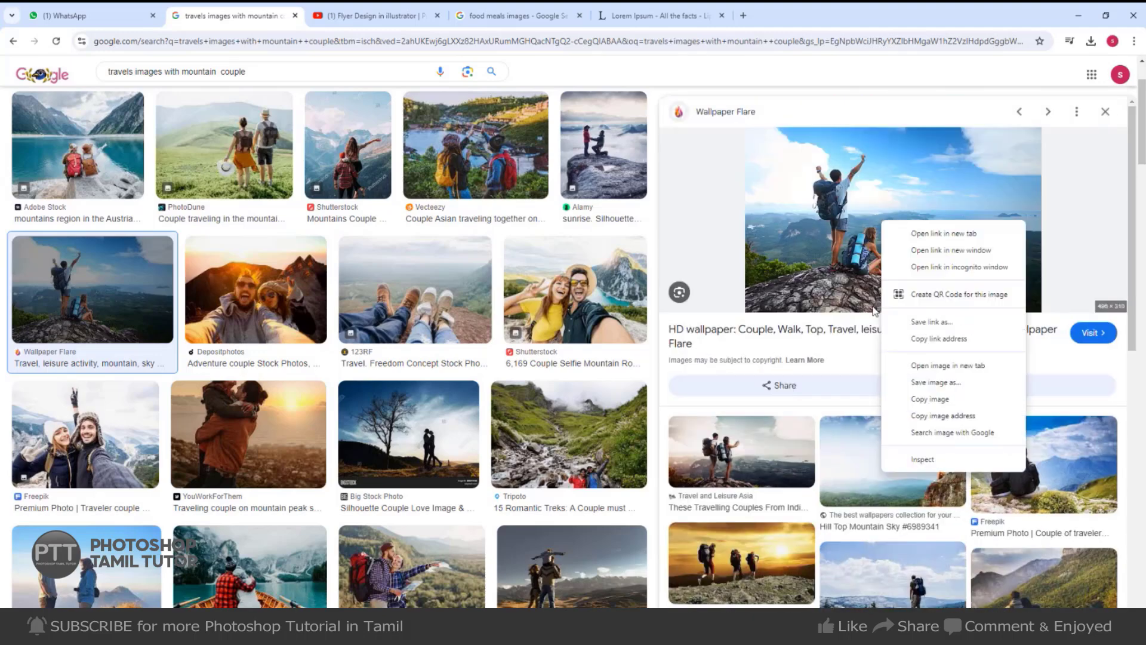
pyautogui.click(930, 399)
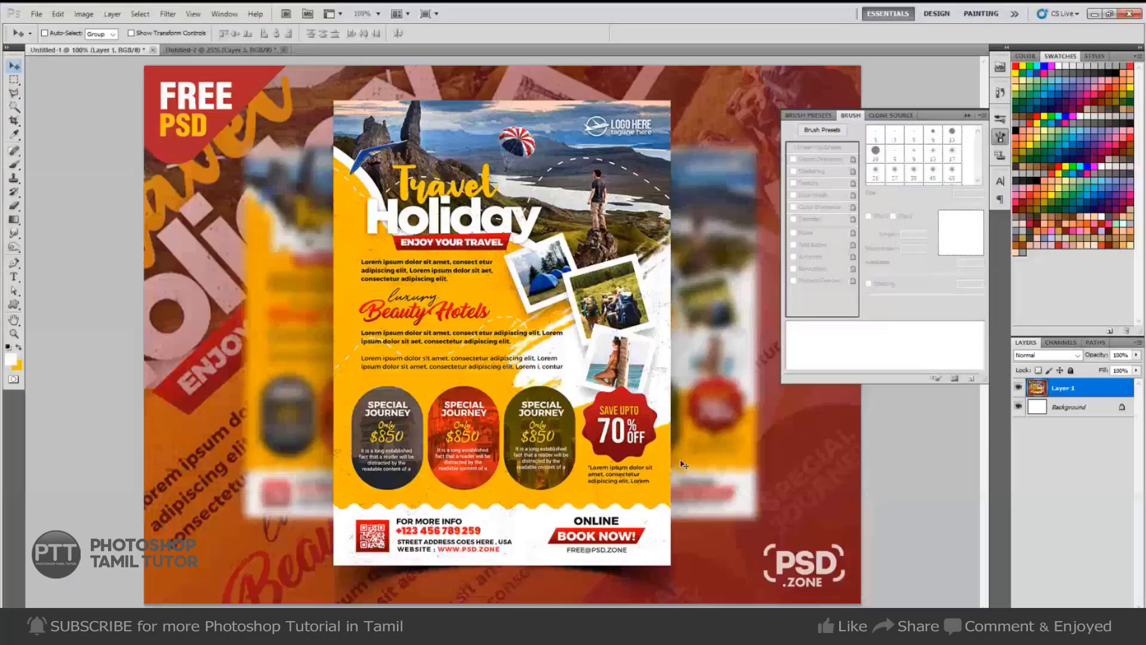
# Paste the mountain couple photo into the flyer, enlarge and flip it, and move it to the top.
pyautogui.hotkey('alt', 'Tab')
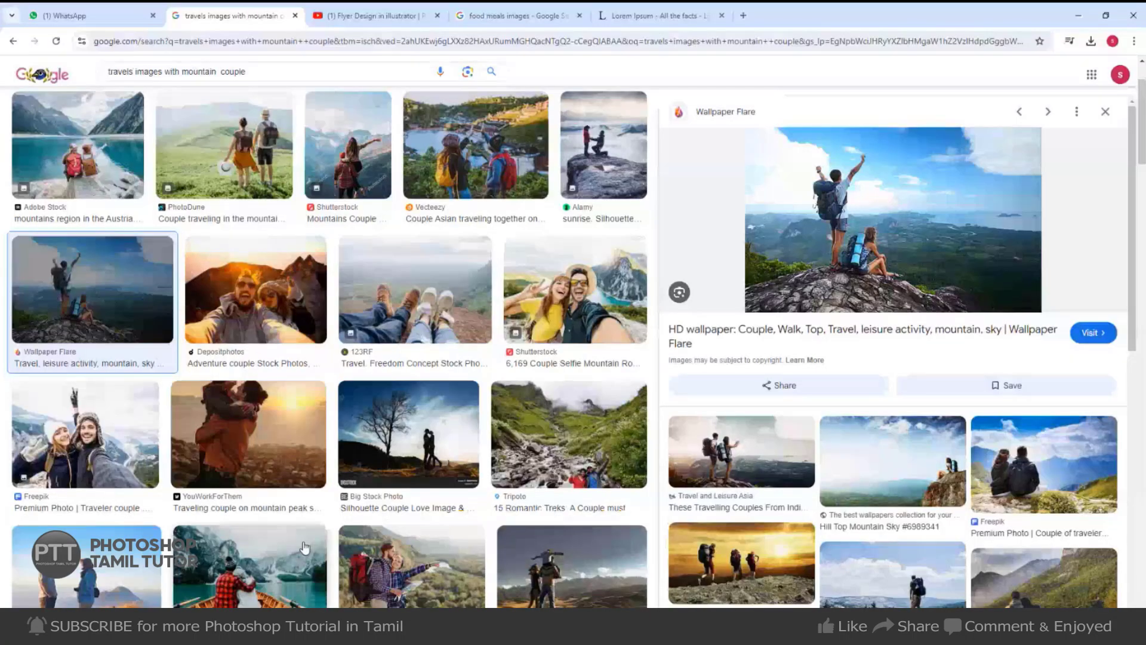
pyautogui.hotkey('alt', 'Tab')
pyautogui.hotkey('ctrl', 'Tab')
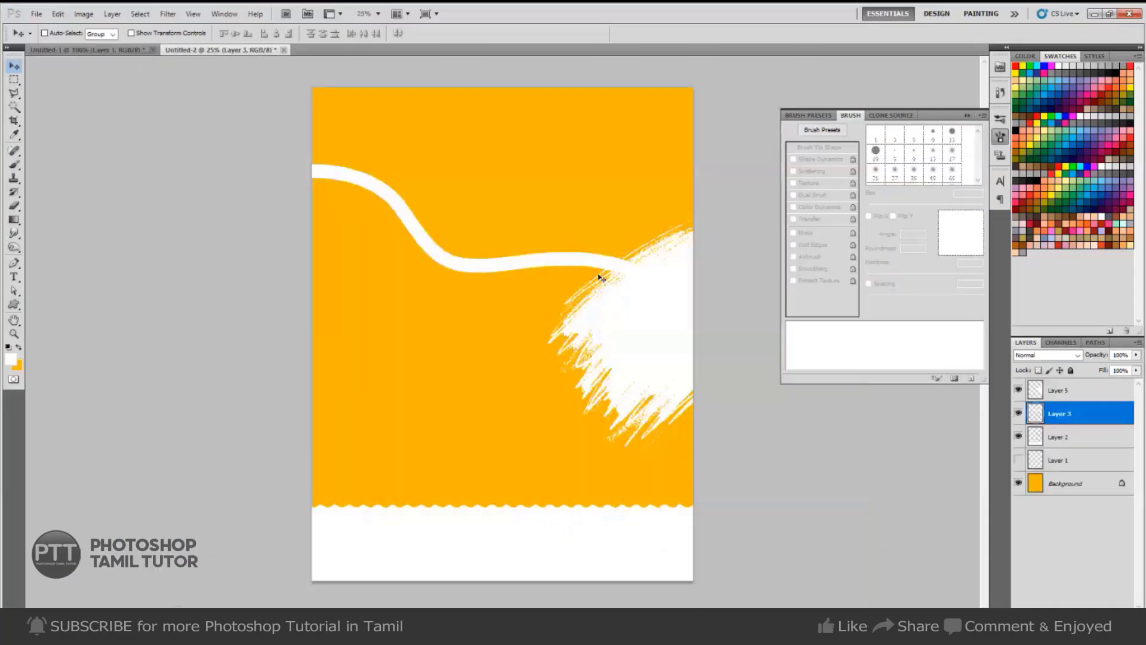
pyautogui.press('l')
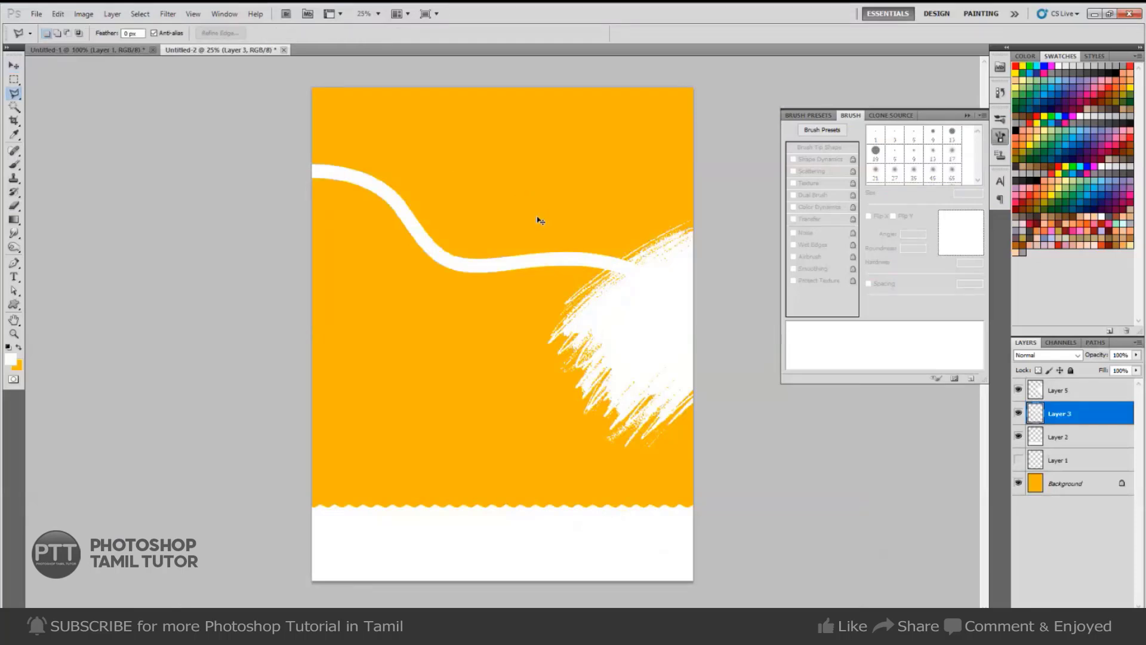
pyautogui.hotkey('ctrl', 'v')
pyautogui.hotkey('ctrl', 't')
pyautogui.moveTo(538, 312); pyautogui.dragTo(743, 283)
pyautogui.rightClick(550, 330)
pyautogui.press('Return')
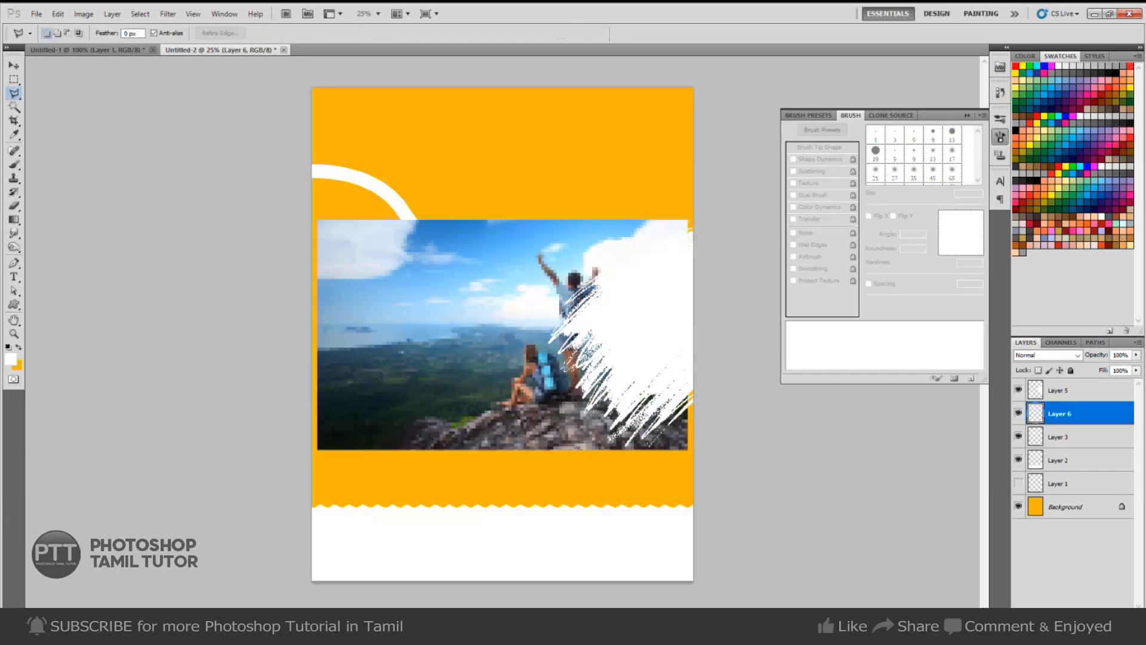
pyautogui.moveTo(543, 439); pyautogui.dragTo(550, 307)
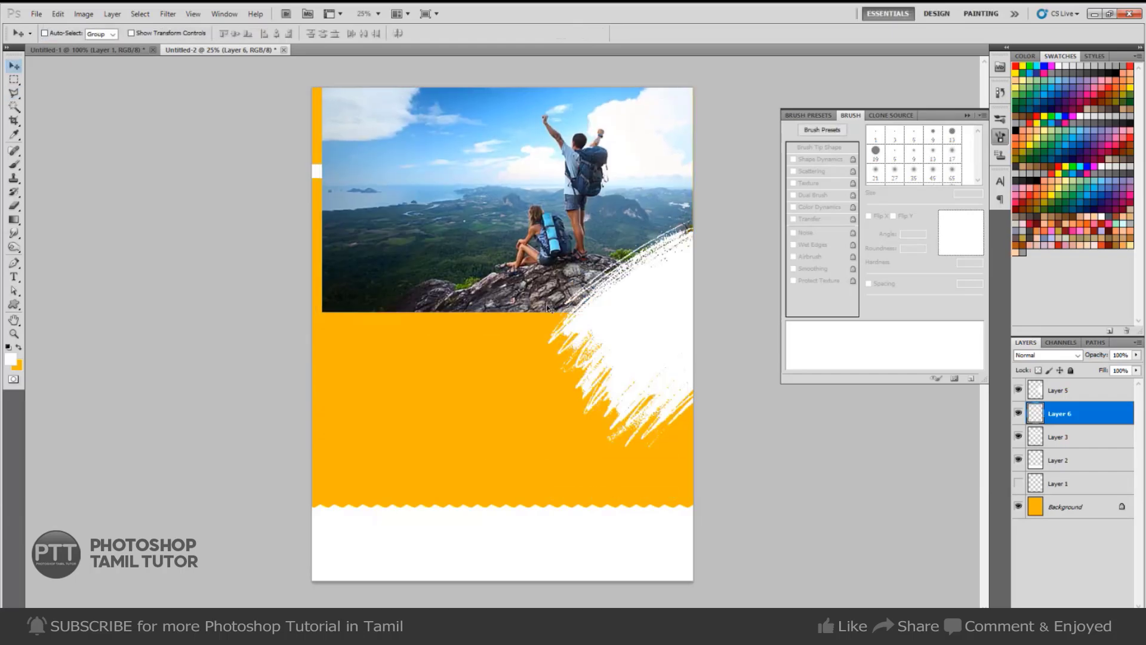
# Stretch the photo to the left edge, align it top-left, and place it beneath Layer 3's curve.
pyautogui.hotkey('ctrl', 't')
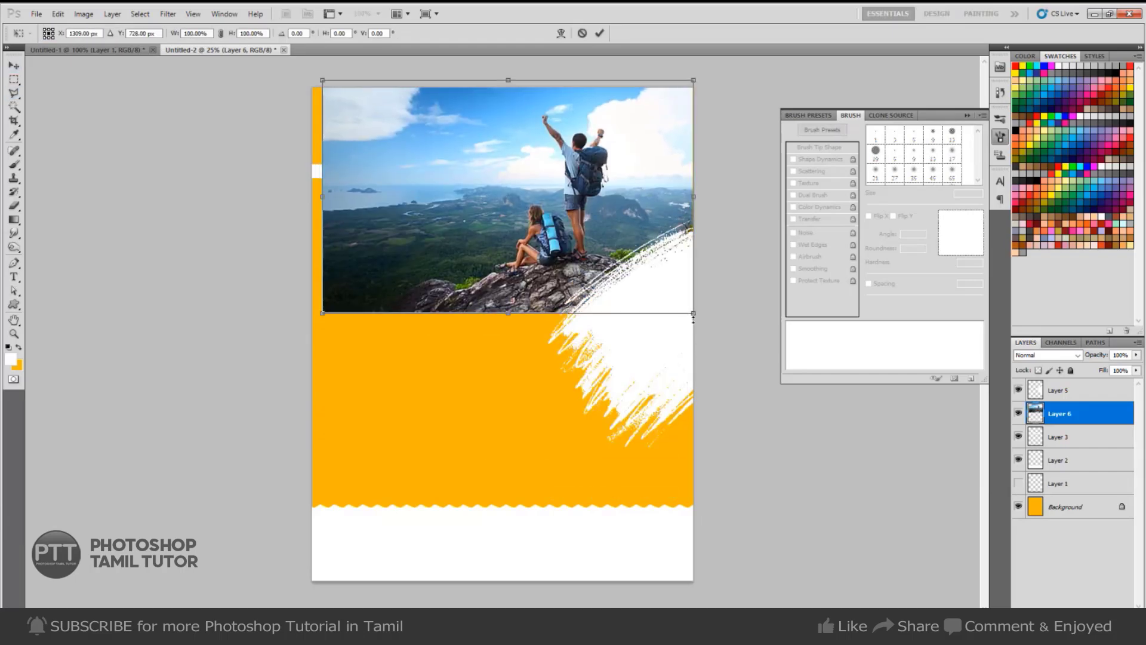
pyautogui.moveTo(323, 196); pyautogui.dragTo(303, 195)
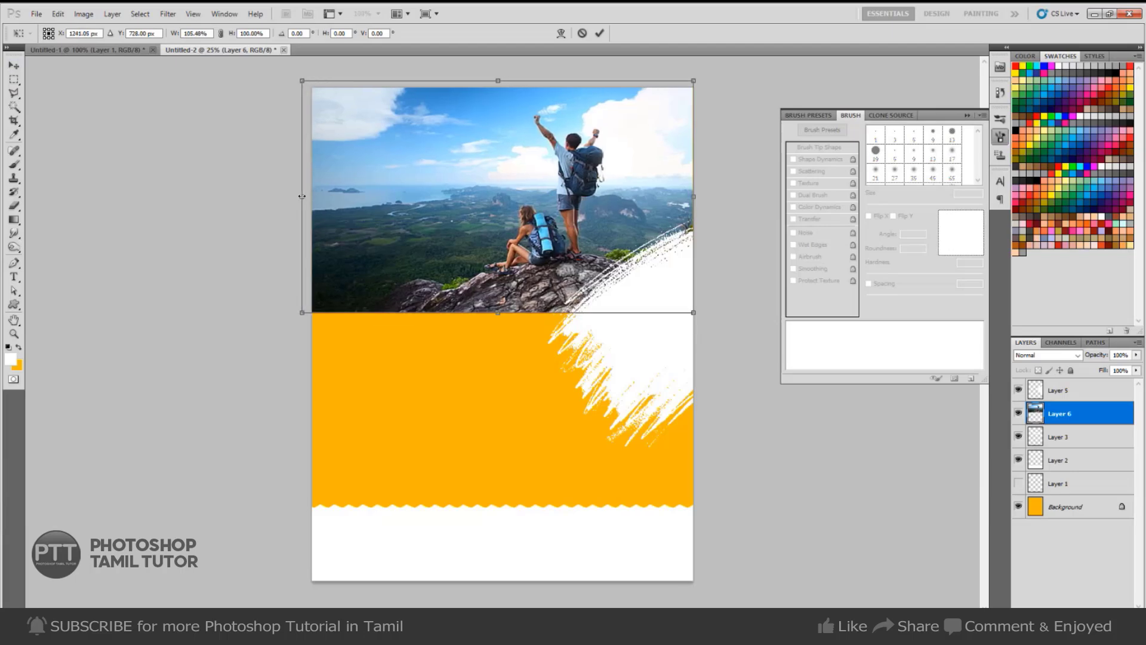
pyautogui.press('Return')
pyautogui.moveTo(549, 246)
pyautogui.mouseDown()
pyautogui.moveTo(569, 228)
pyautogui.moveTo(559, 227)
pyautogui.mouseUp()
pyautogui.hotkey('ctrl', '[')
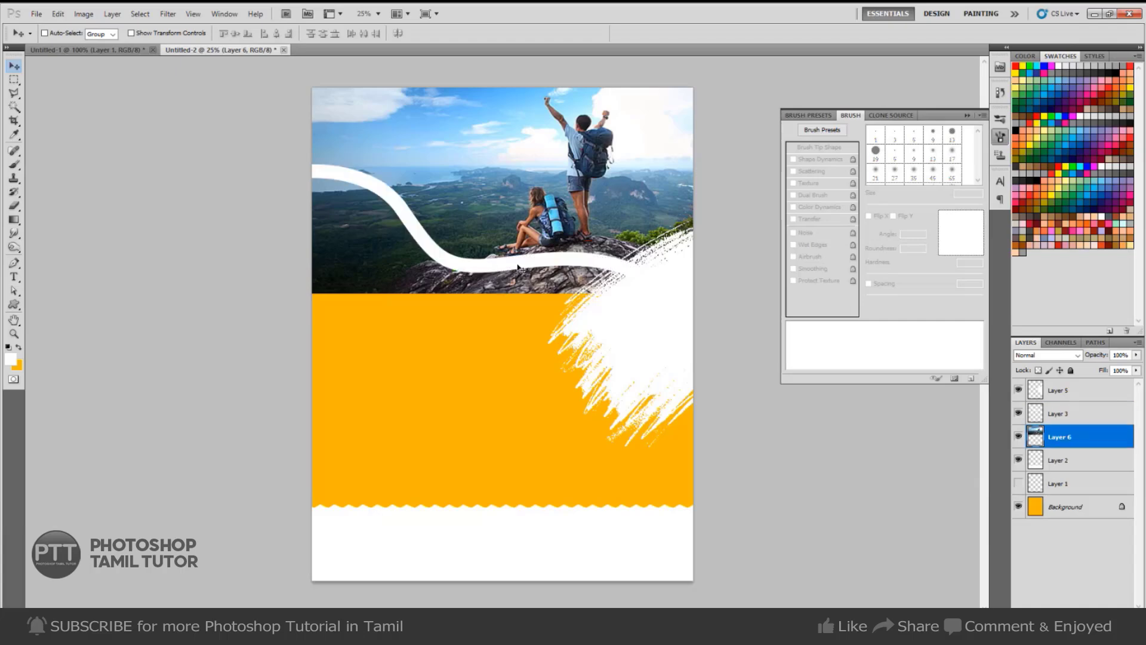
# Trace a Pen path along the white curve around the lower area and turn it into a selection.
pyautogui.rightClick(518, 268)
pyautogui.click(547, 271)
pyautogui.press('p')
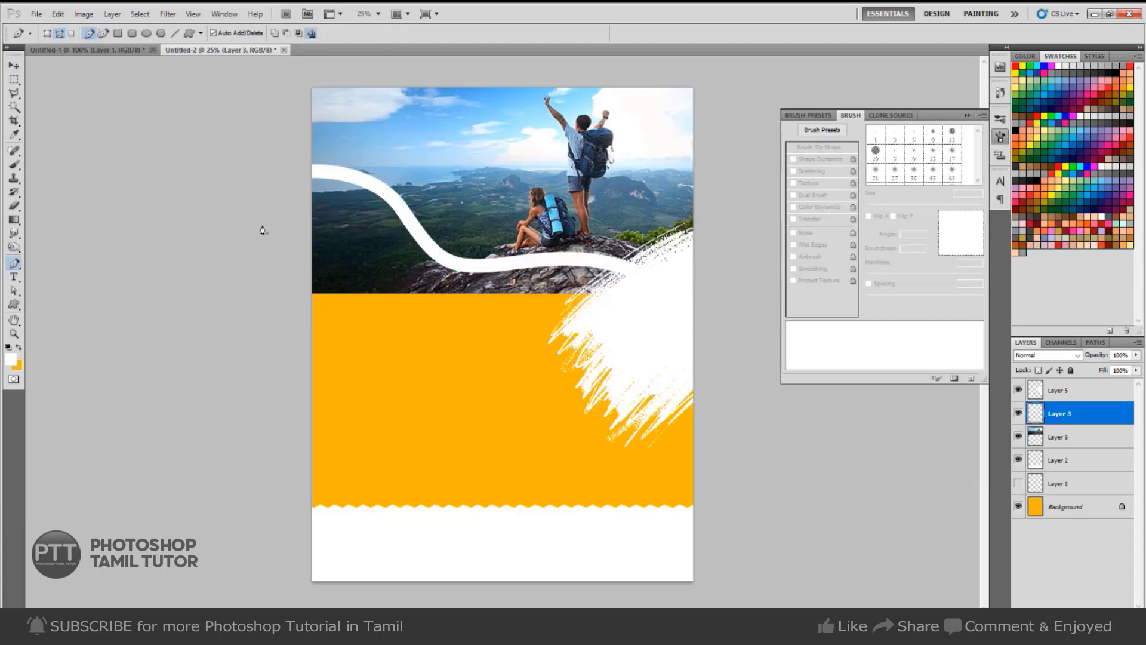
pyautogui.moveTo(381, 190); pyautogui.dragTo(401, 207)
pyautogui.moveTo(462, 266)
pyautogui.mouseDown()
pyautogui.moveTo(569, 259)
pyautogui.moveTo(672, 291)
pyautogui.mouseUp()
pyautogui.moveTo(696, 327); pyautogui.dragTo(698, 368)
pyautogui.moveTo(661, 404); pyautogui.dragTo(618, 422)
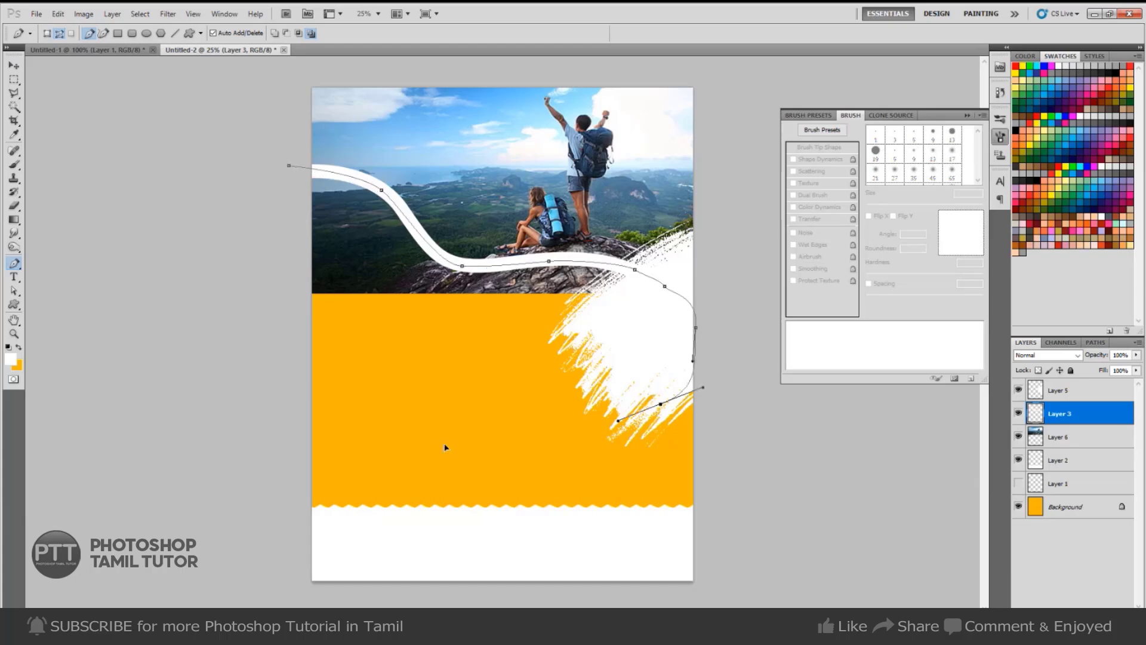
pyautogui.moveTo(433, 445); pyautogui.dragTo(306, 423)
pyautogui.moveTo(257, 392); pyautogui.dragTo(193, 278)
pyautogui.hotkey('ctrl', 'Return')
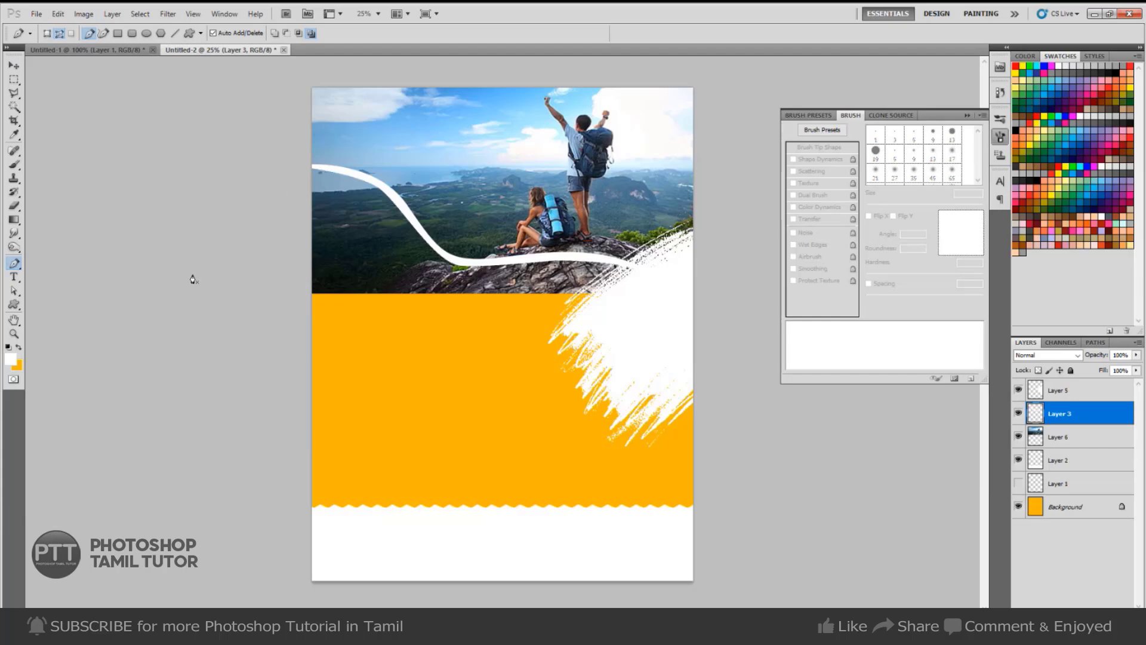
# Delete the part of the photo on Layer 6 below the curve, then deselect.
pyautogui.click(1051, 437)
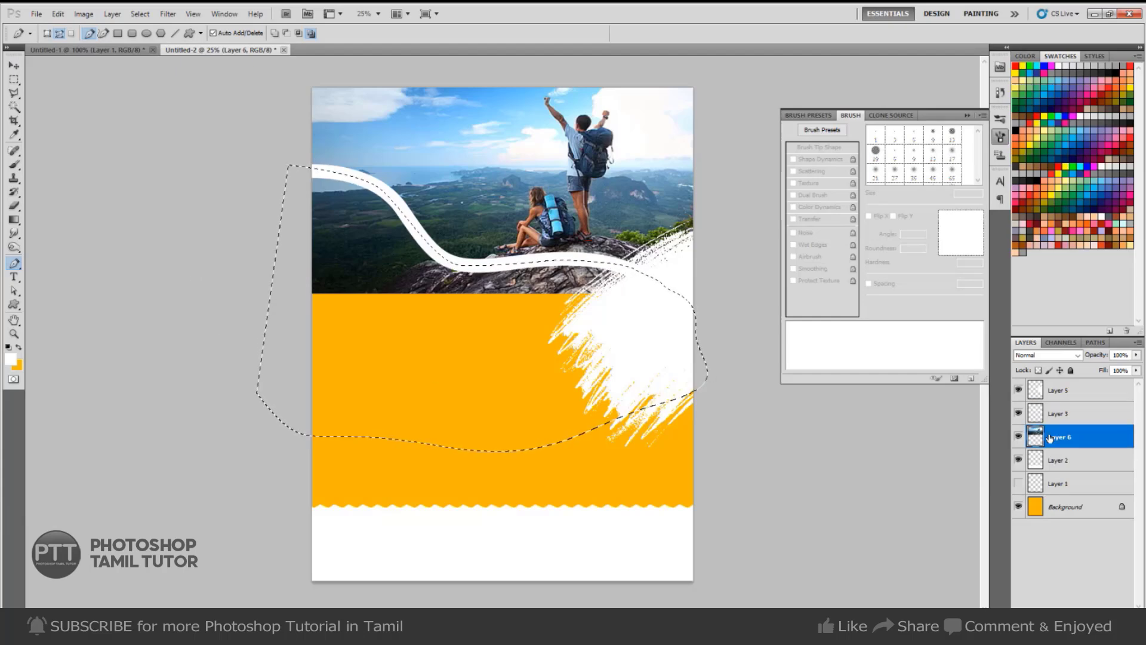
pyautogui.press('Delete')
pyautogui.hotkey('ctrl', 'd')
pyautogui.press('v')
pyautogui.hotkey('ctrl', 'Tab')
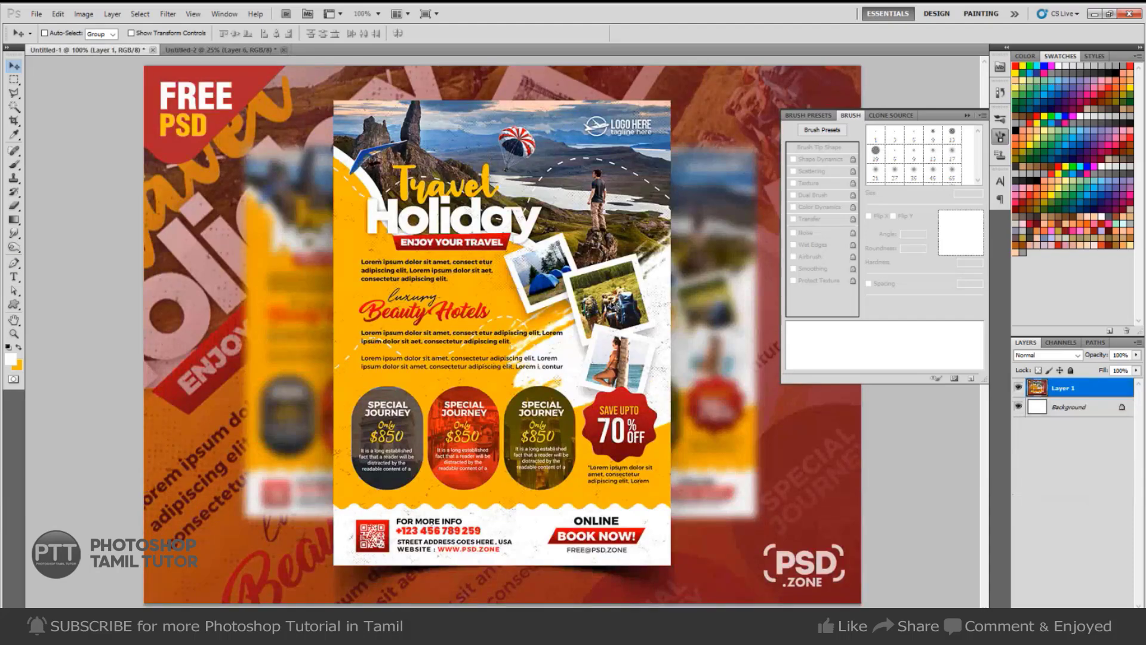
pyautogui.hotkey('ctrl', 'Tab')
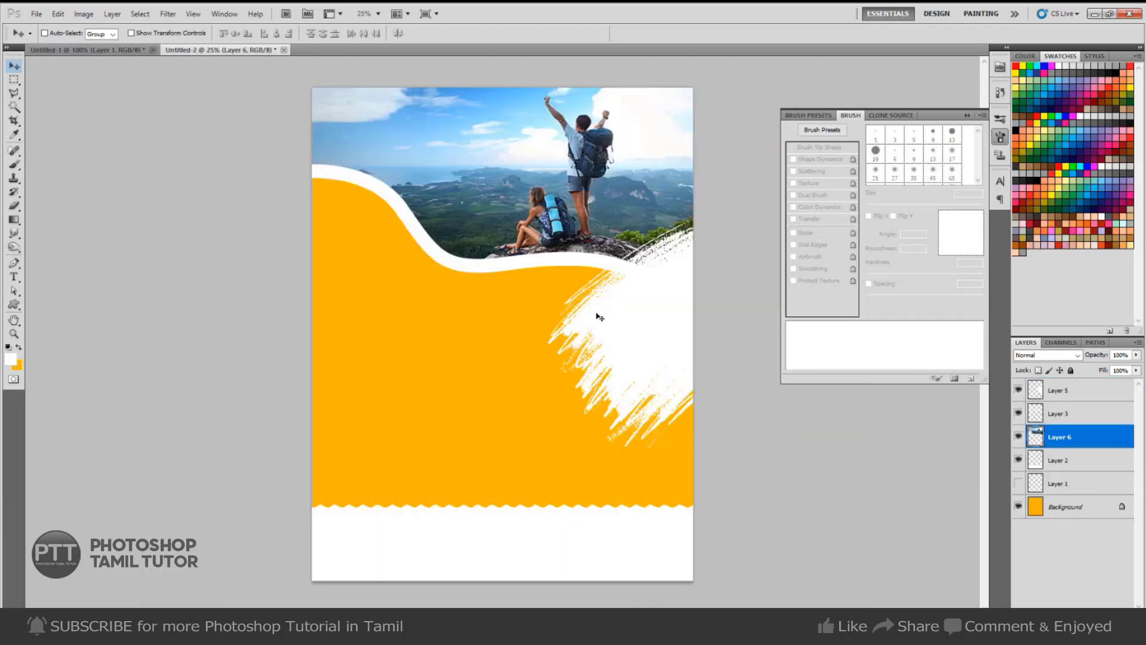
# Fill a 50 px-radius rounded-square selection with white on new Layer 7, moved to the top.
pyautogui.press('u')
pyautogui.click(132, 34)
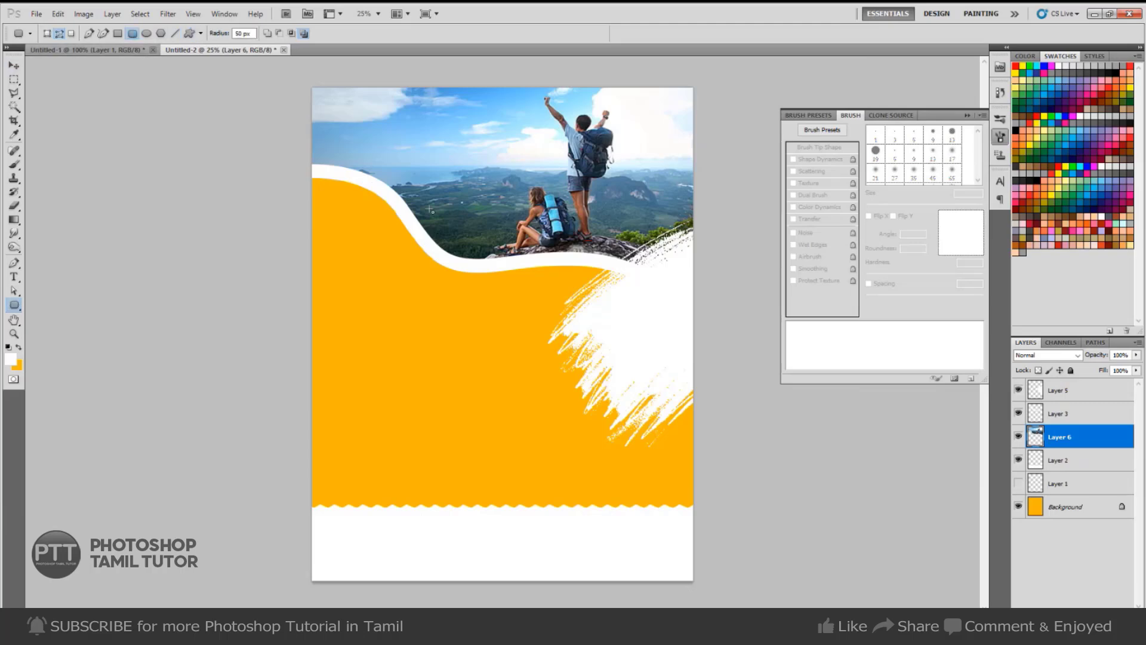
pyautogui.moveTo(443, 229); pyautogui.dragTo(524, 315)
pyautogui.hotkey('ctrl', 'Return')
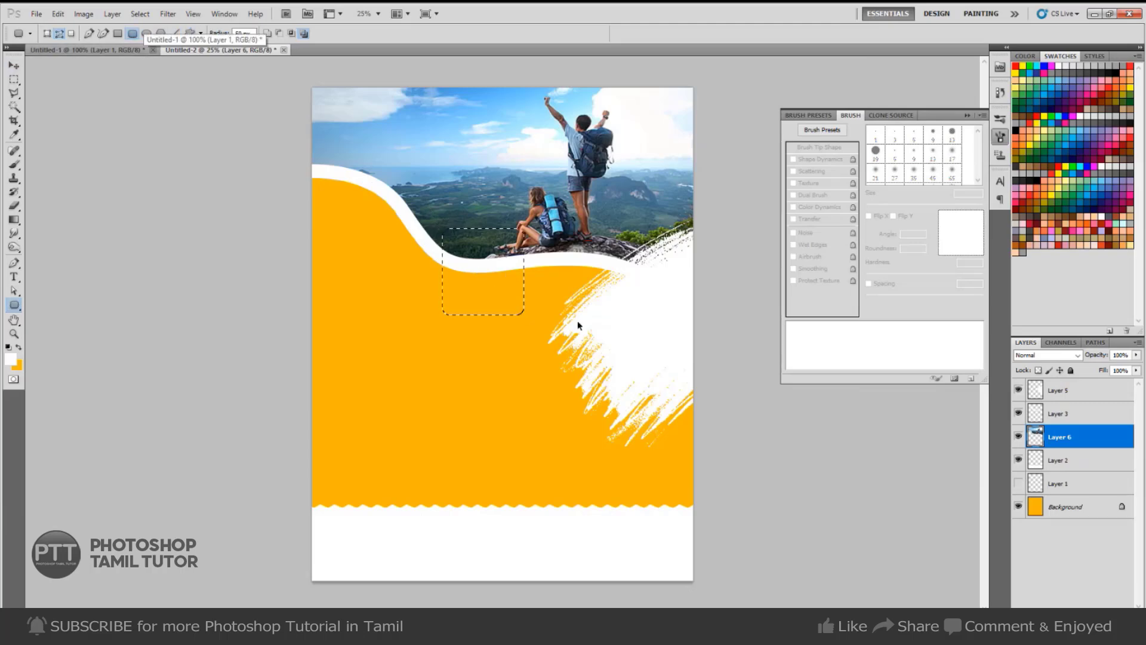
pyautogui.hotkey('ctrl', 'shift', 'n')
pyautogui.press('Return')
pyautogui.hotkey('ctrl', 'BackSpace')
pyautogui.hotkey('ctrl', 'z')
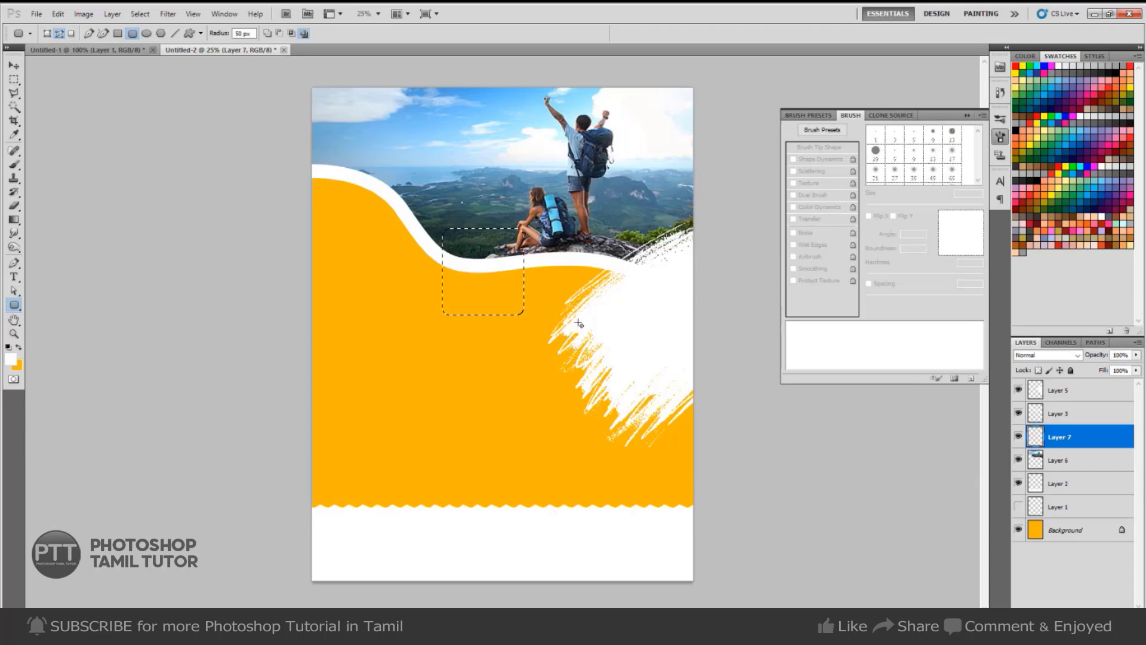
pyautogui.hotkey('alt', 'BackSpace')
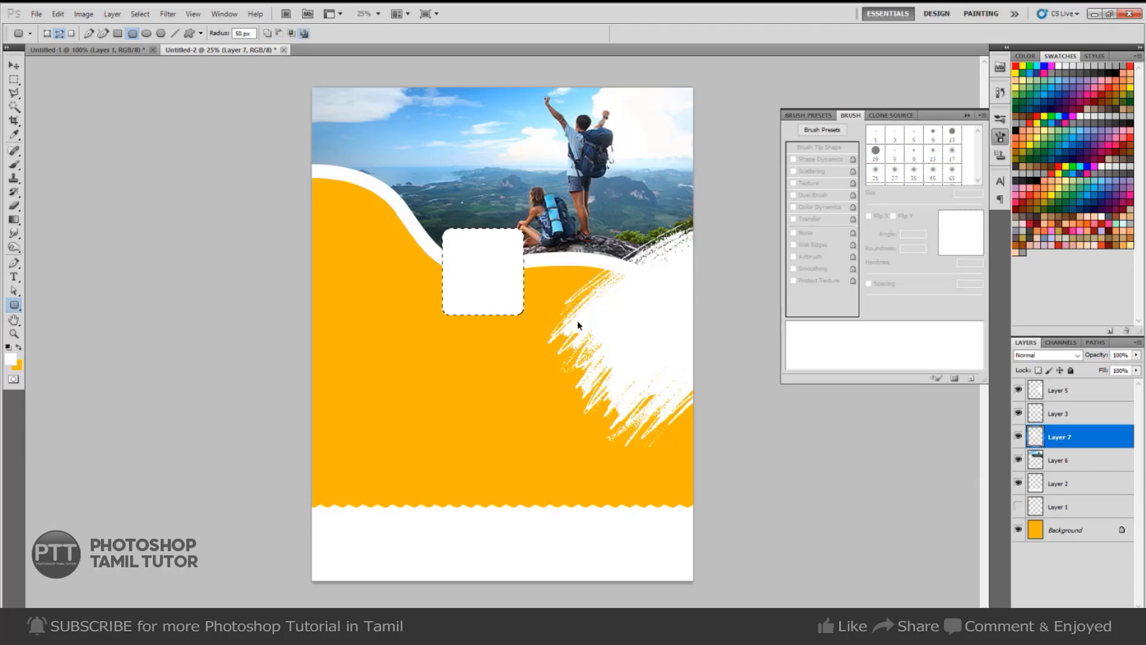
pyautogui.hotkey('ctrl', ']')
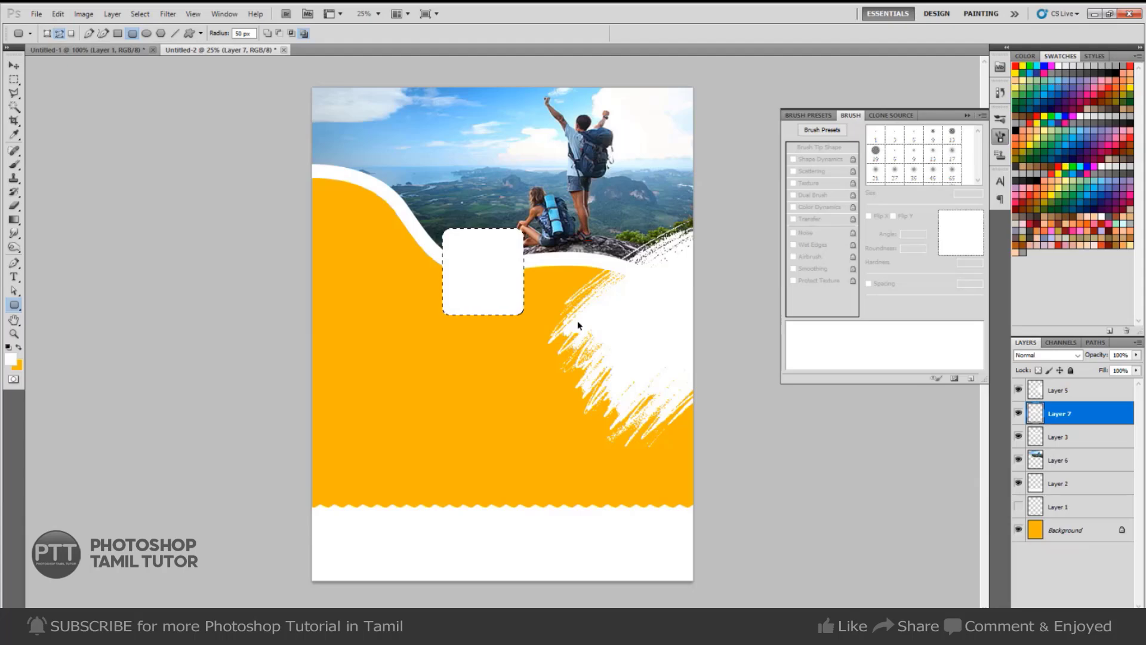
pyautogui.hotkey('ctrl', ']')
# Fill the square black on Layer 8, shrink it to leave a white border, and merge it down.
pyautogui.hotkey('ctrl', 'shift', 'n')
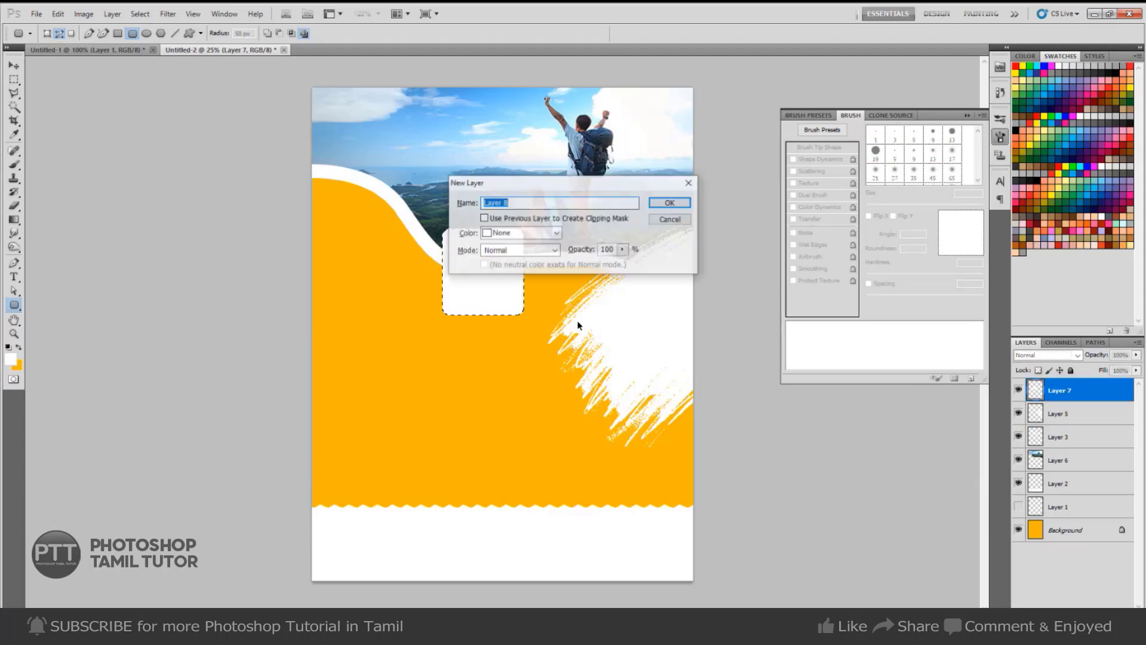
pyautogui.press('Return')
pyautogui.press('d')
pyautogui.hotkey('alt', 'BackSpace')
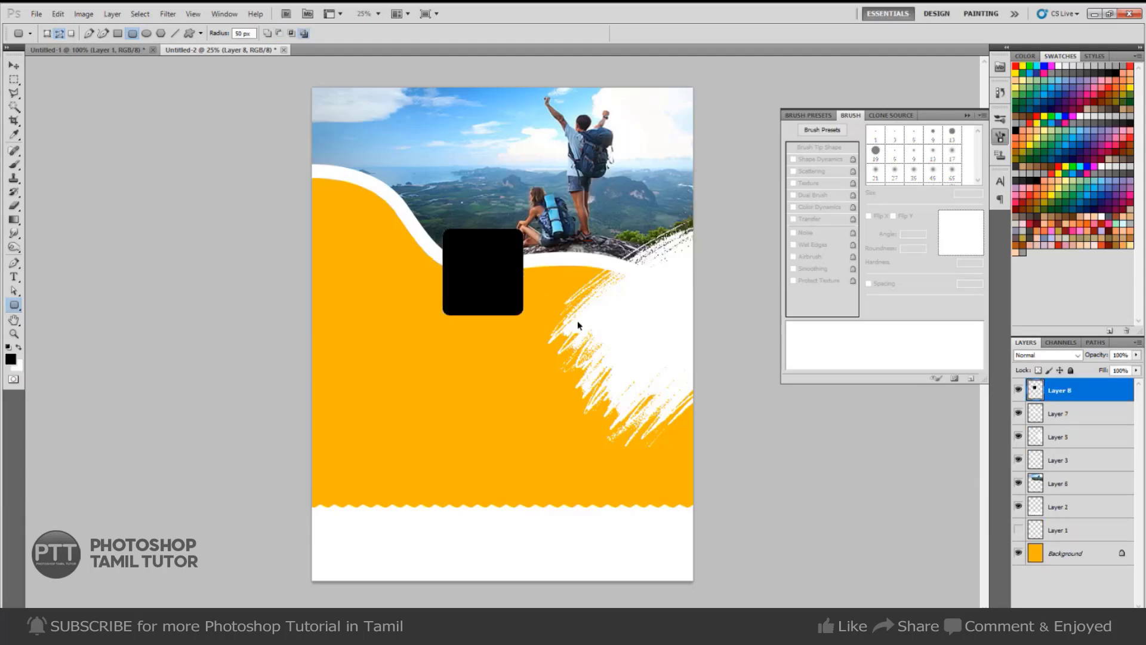
pyautogui.hotkey('ctrl', 't')
pyautogui.moveTo(522, 231); pyautogui.dragTo(519, 233)
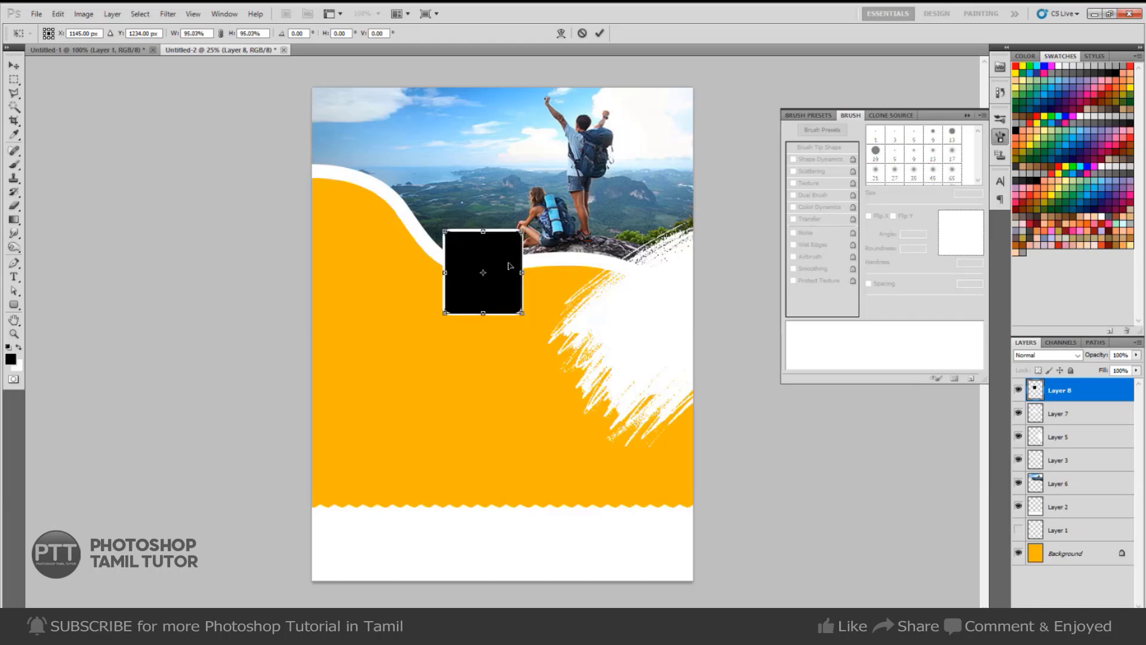
pyautogui.press('Return')
pyautogui.hotkey('ctrl', 'e')
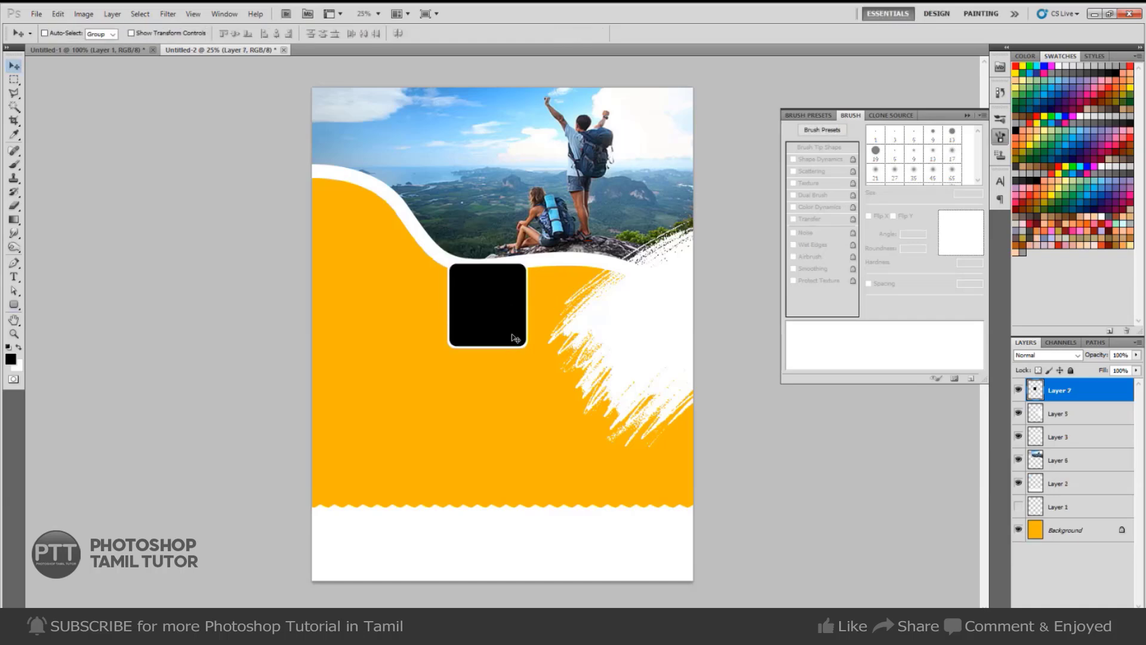
# Duplicate the frame to the right and shift the original frame right and up.
pyautogui.keyDown('alt'); pyautogui.moveTo(488, 317); pyautogui.dragTo(593, 346); pyautogui.keyUp('alt')
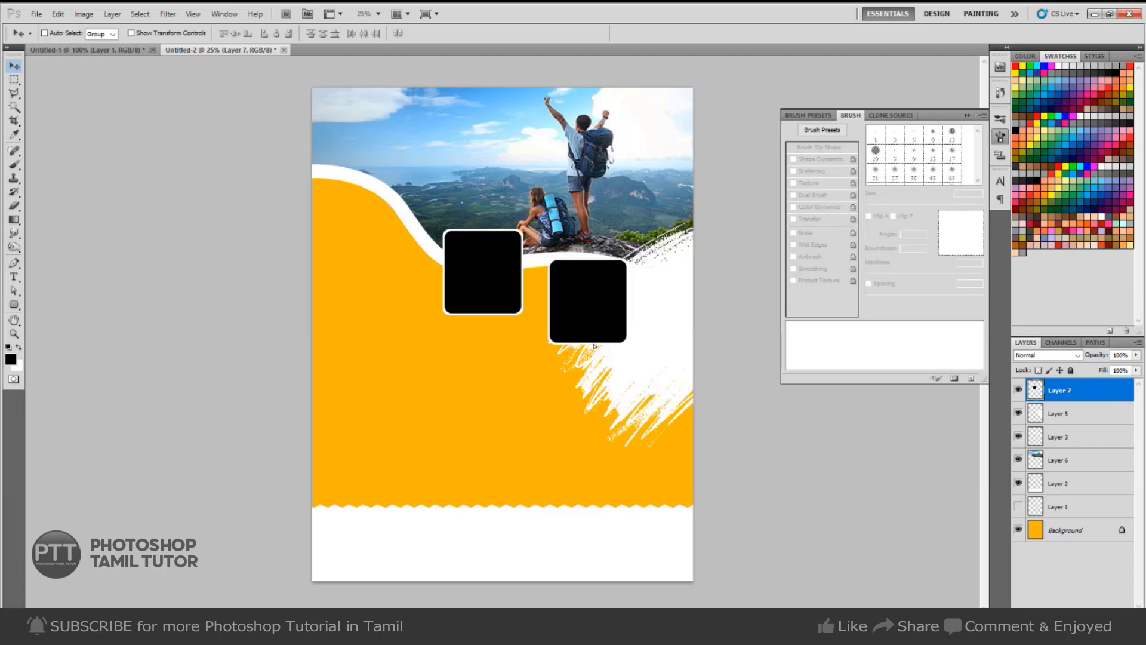
pyautogui.rightClick(489, 302)
pyautogui.click(498, 308)
pyautogui.moveTo(495, 309); pyautogui.dragTo(519, 313)
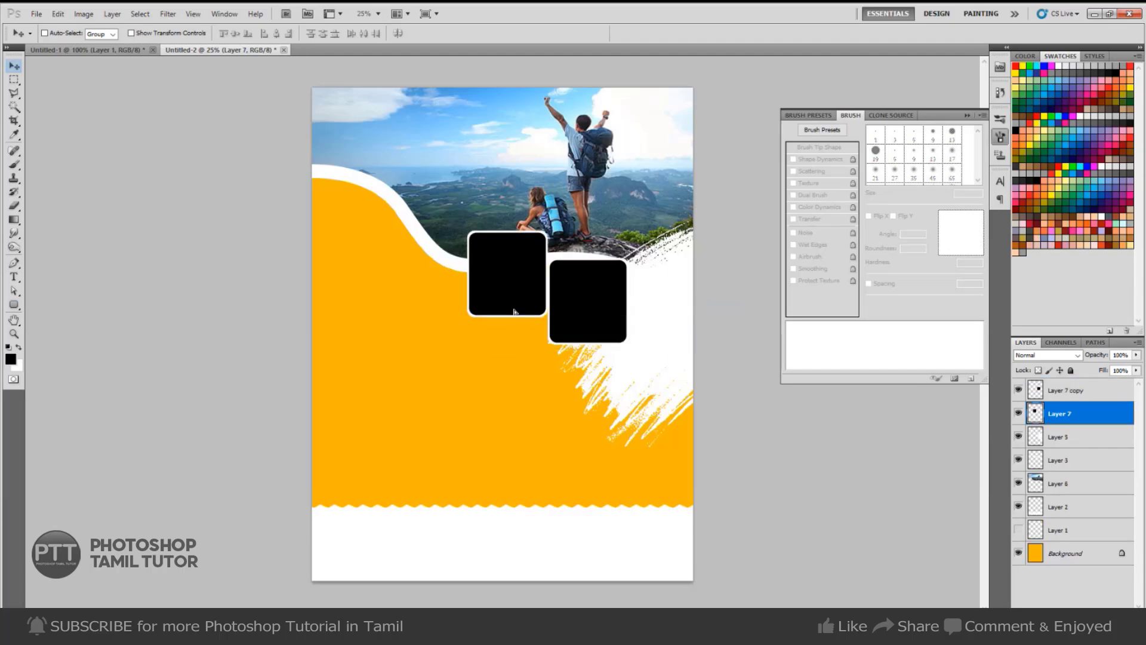
# Tilt the second frame counter-clockwise and the lowest frame clockwise, nudging it down-right.
pyautogui.rightClick(596, 315)
pyautogui.click(617, 325)
pyautogui.hotkey('ctrl', 't')
pyautogui.moveTo(629, 348); pyautogui.dragTo(664, 380)
pyautogui.press('Return')
pyautogui.hotkey('ctrl', 't')
pyautogui.moveTo(699, 278); pyautogui.dragTo(706, 339)
pyautogui.press('Return')
pyautogui.moveTo(654, 369); pyautogui.dragTo(656, 384)
# Tilt the left frame slightly and move the two right frames down and right together.
pyautogui.rightClick(518, 286)
pyautogui.click(524, 294)
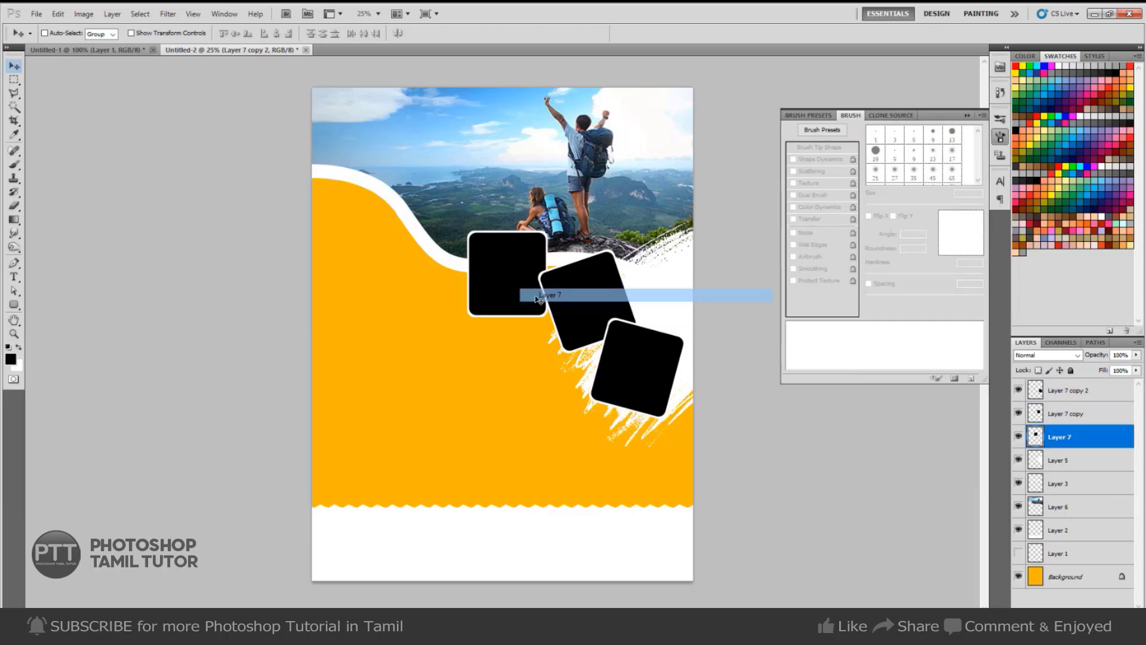
pyautogui.hotkey('ctrl', 't')
pyautogui.moveTo(561, 320); pyautogui.dragTo(566, 313)
pyautogui.press('Return')
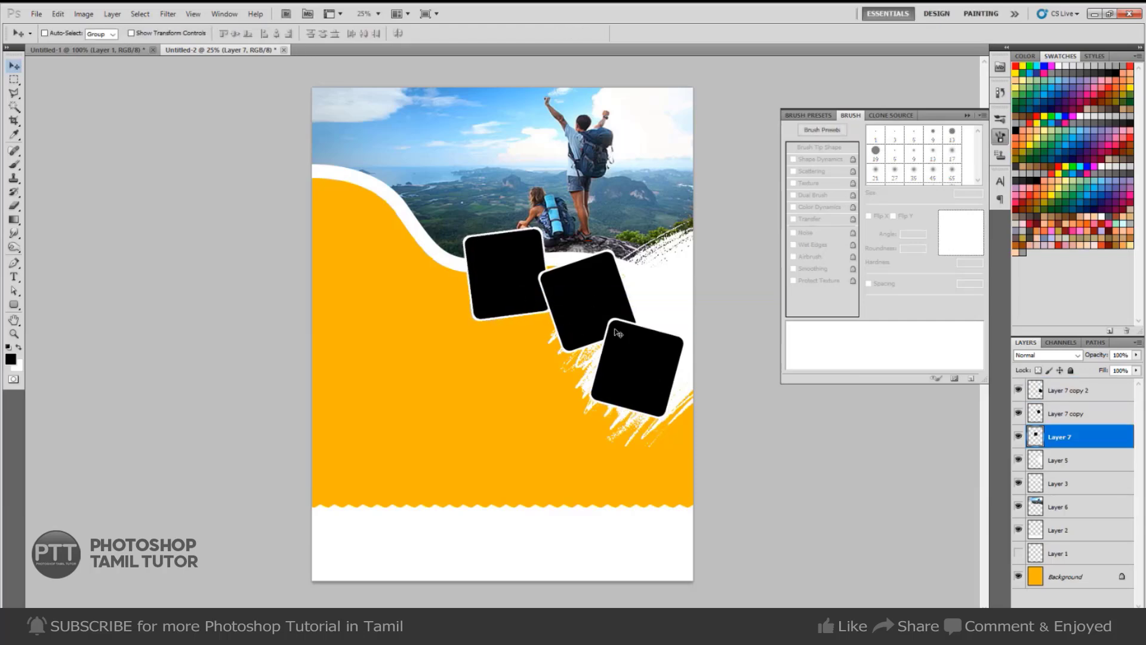
pyautogui.rightClick(590, 313)
pyautogui.click(603, 321)
pyautogui.rightClick(627, 350)
pyautogui.keyDown('shift'); pyautogui.click(638, 358); pyautogui.keyUp('shift')
pyautogui.moveTo(638, 365)
pyautogui.mouseDown()
pyautogui.moveTo(637, 382)
pyautogui.moveTo(638, 369)
pyautogui.mouseUp()
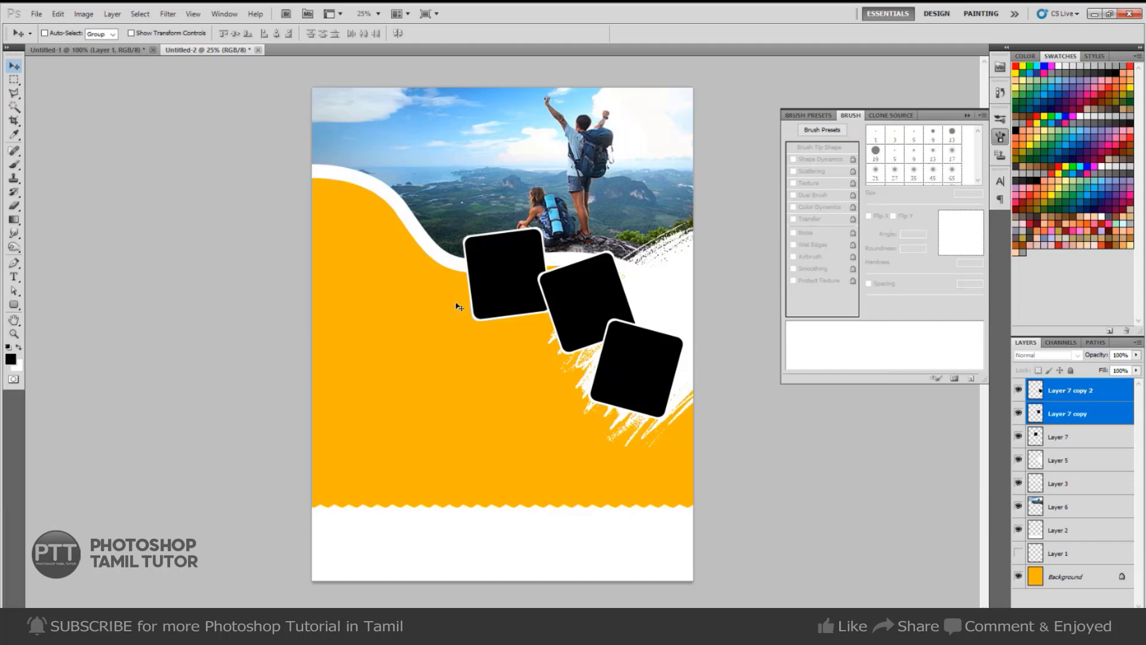
# Select a tall 100 px-radius rounded rectangle on the lower-left orange, with empty Layer 8 added.
pyautogui.hotkey('ctrl', 'Tab')
pyautogui.hotkey('ctrl', 'Tab')
pyautogui.press('u')
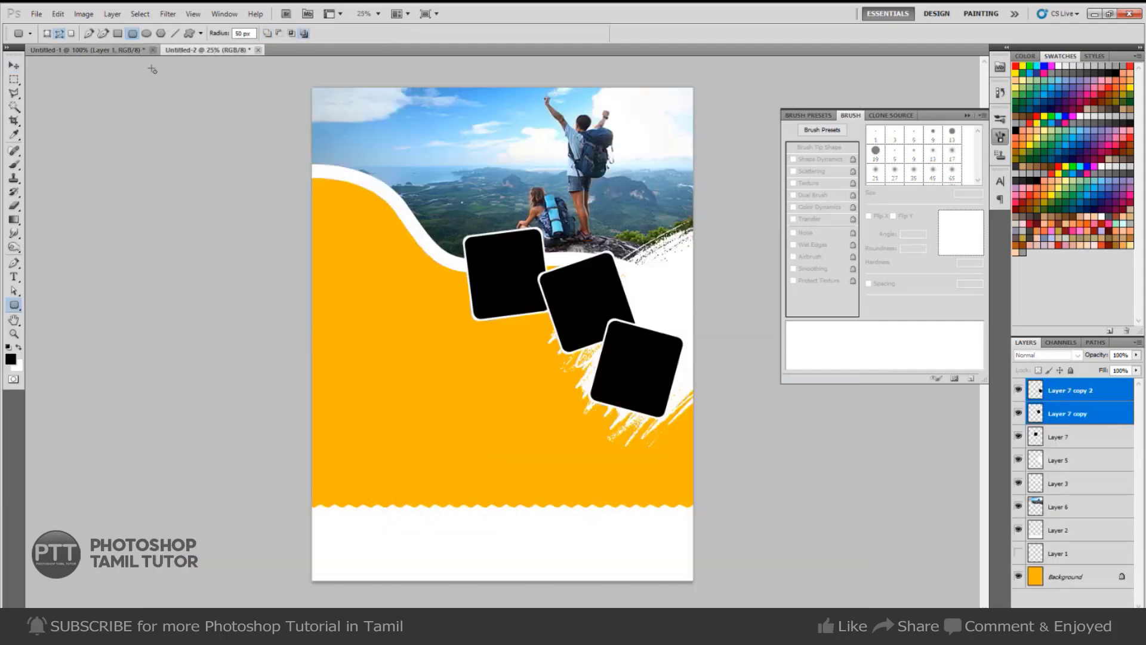
pyautogui.doubleClick(240, 33)
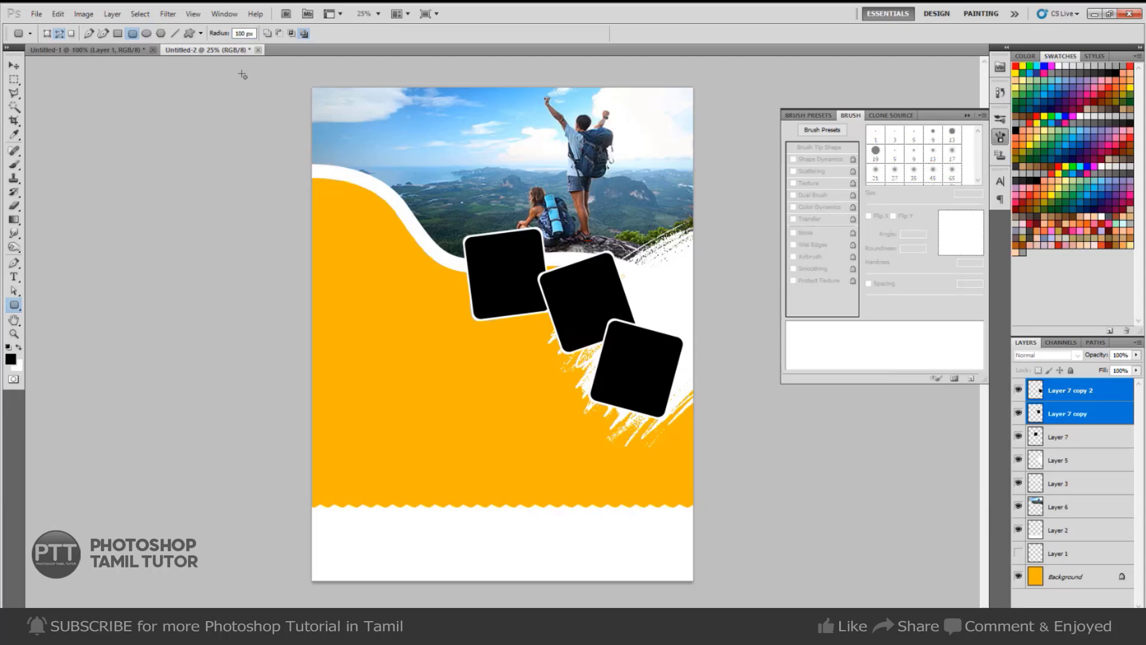
pyautogui.moveTo(336, 374); pyautogui.dragTo(416, 479)
pyautogui.hotkey('ctrl', 'Return')
pyautogui.hotkey('ctrl', 'shift', 'n')
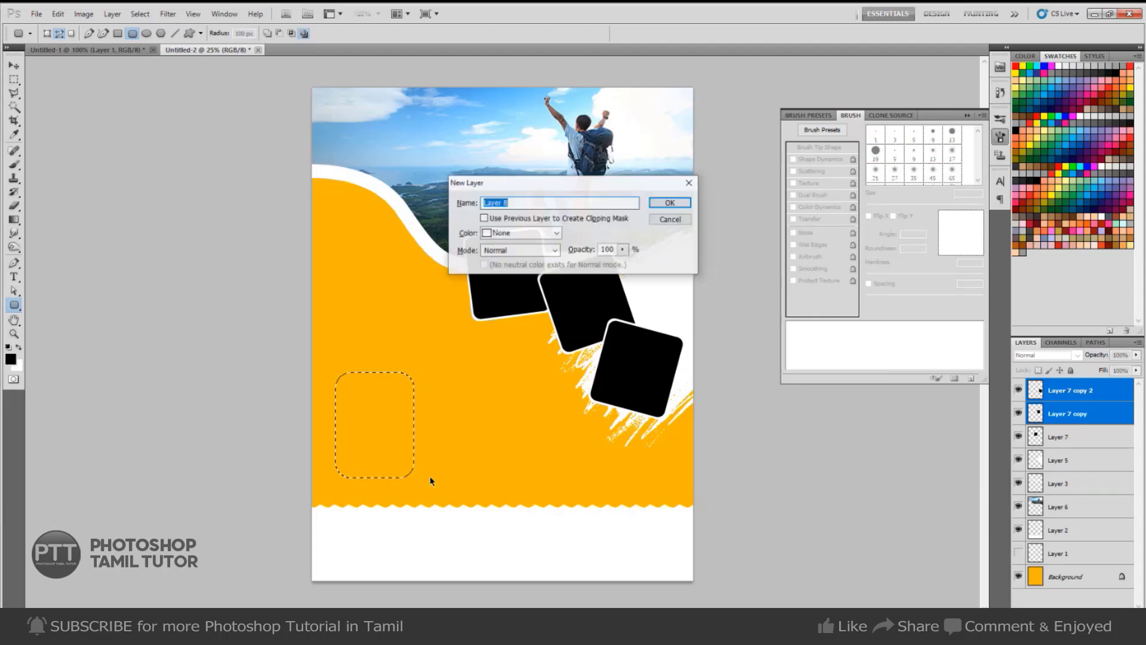
pyautogui.press('Return')
pyautogui.hotkey('alt', 'BackSpace')
pyautogui.hotkey('ctrl', 'z')
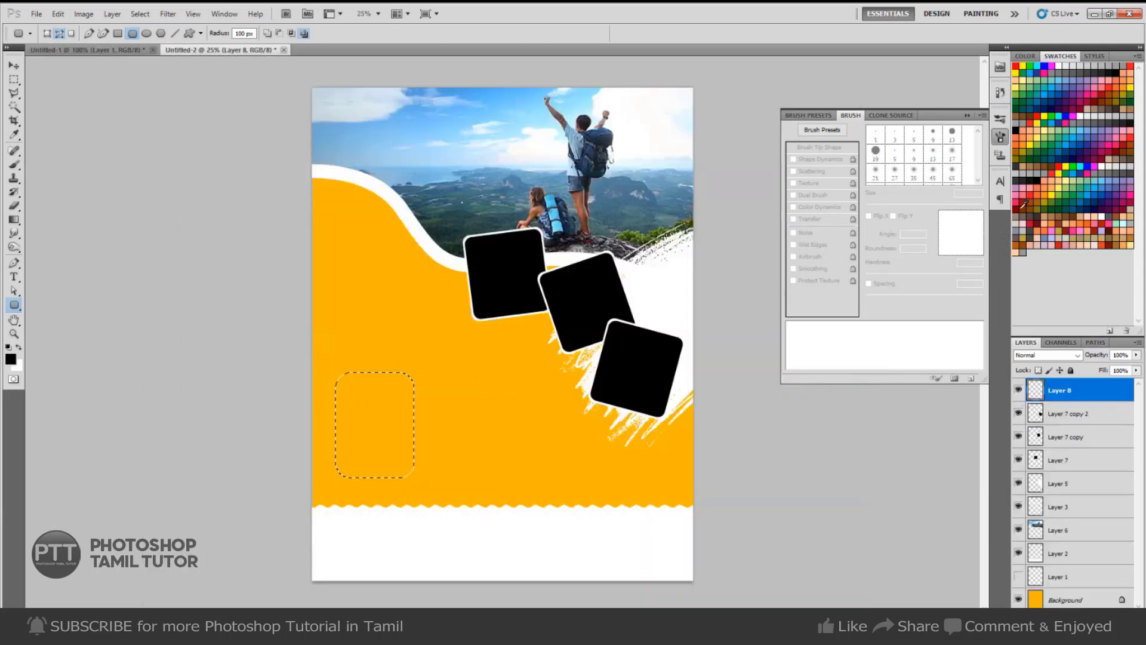
# Fill the rounded selection with dark brown, dark red and light brown on three separate layers.
pyautogui.click(1032, 217)
pyautogui.hotkey('alt', 'BackSpace')
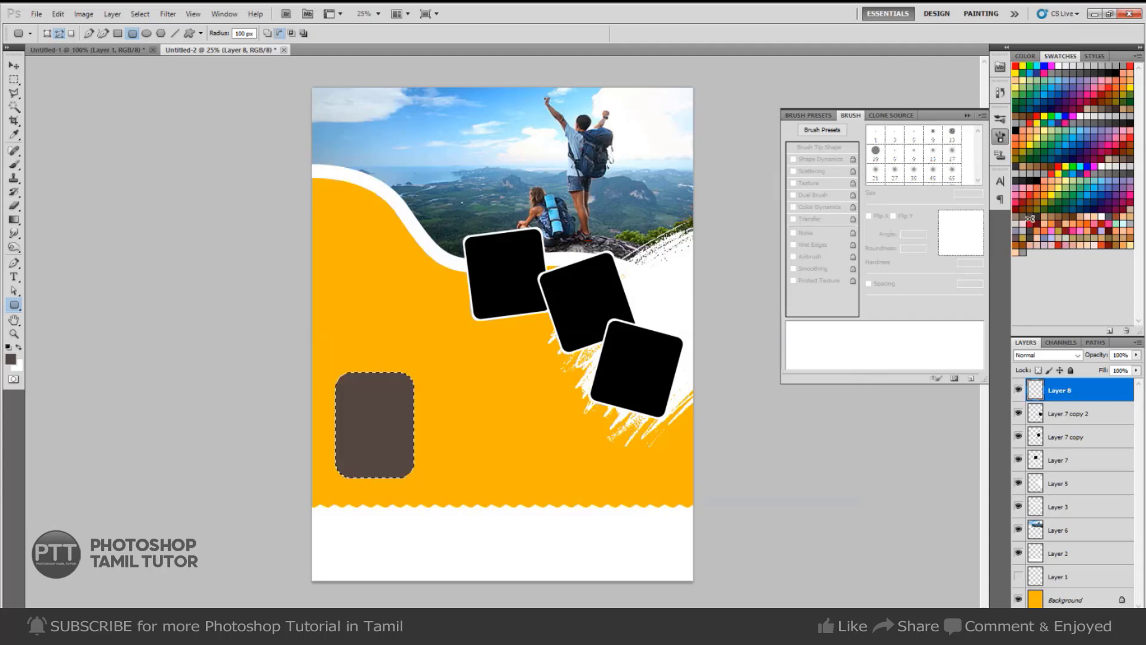
pyautogui.hotkey('ctrl', 'shift', 'n')
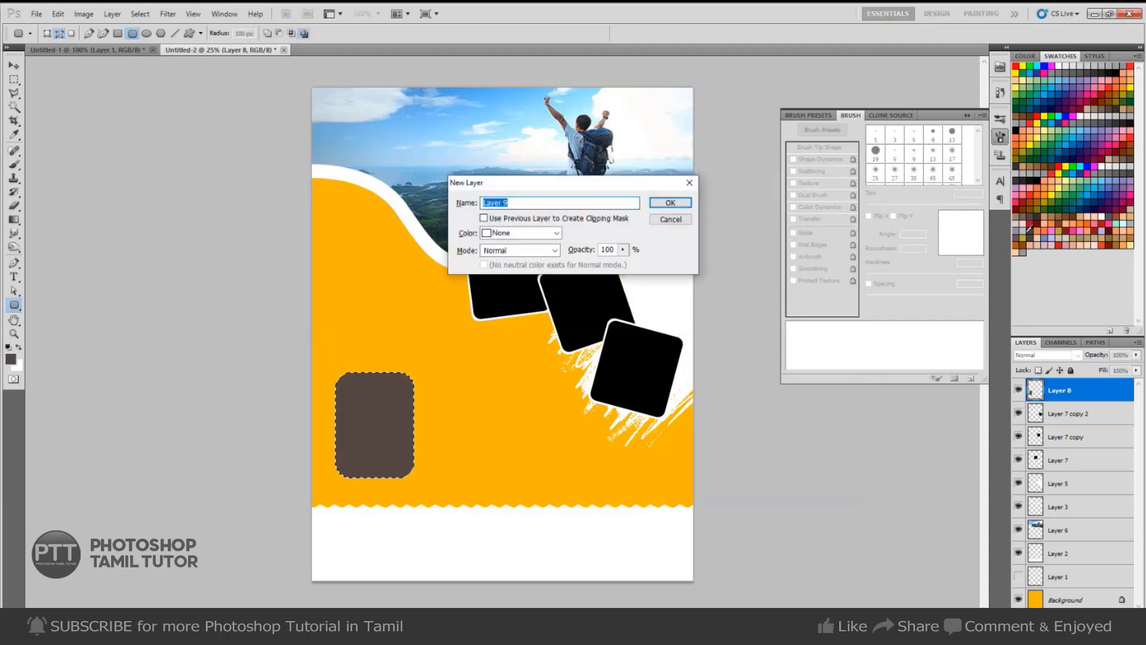
pyautogui.press('Return')
pyautogui.click(1017, 209)
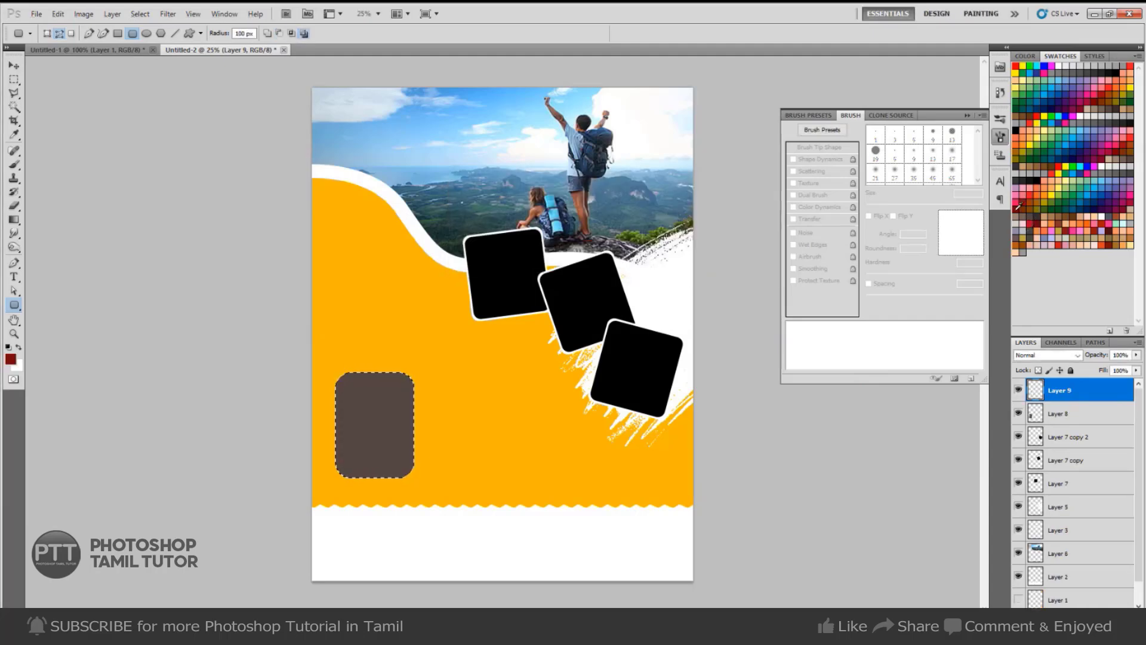
pyautogui.hotkey('alt', 'BackSpace')
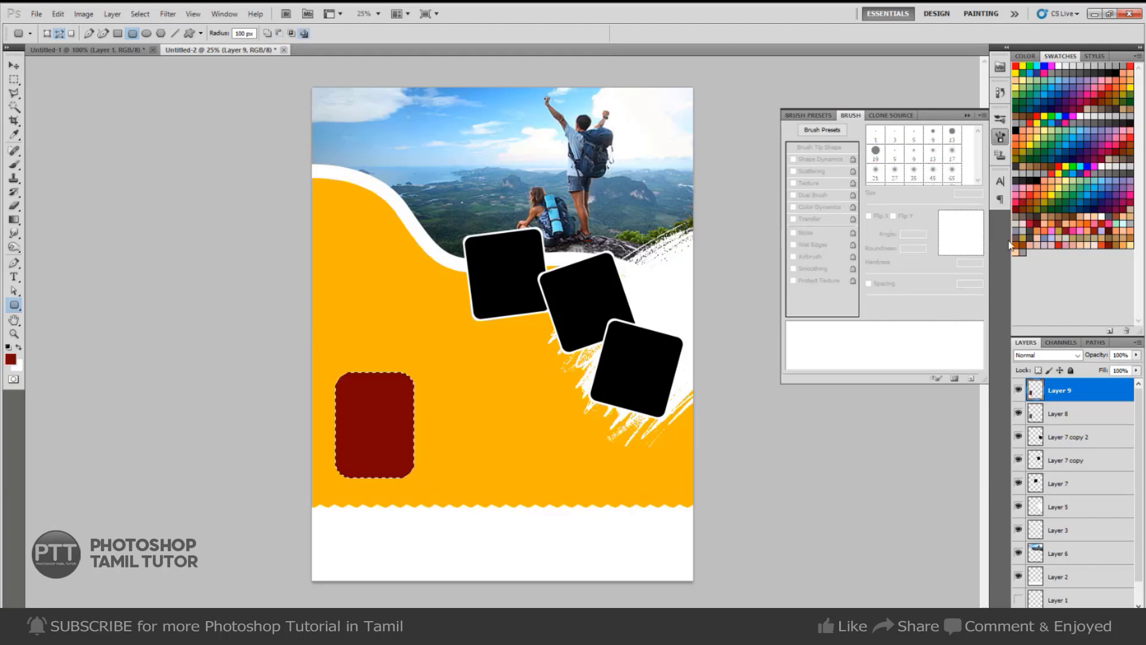
pyautogui.hotkey('ctrl', 'shift', 'alt', 'n')
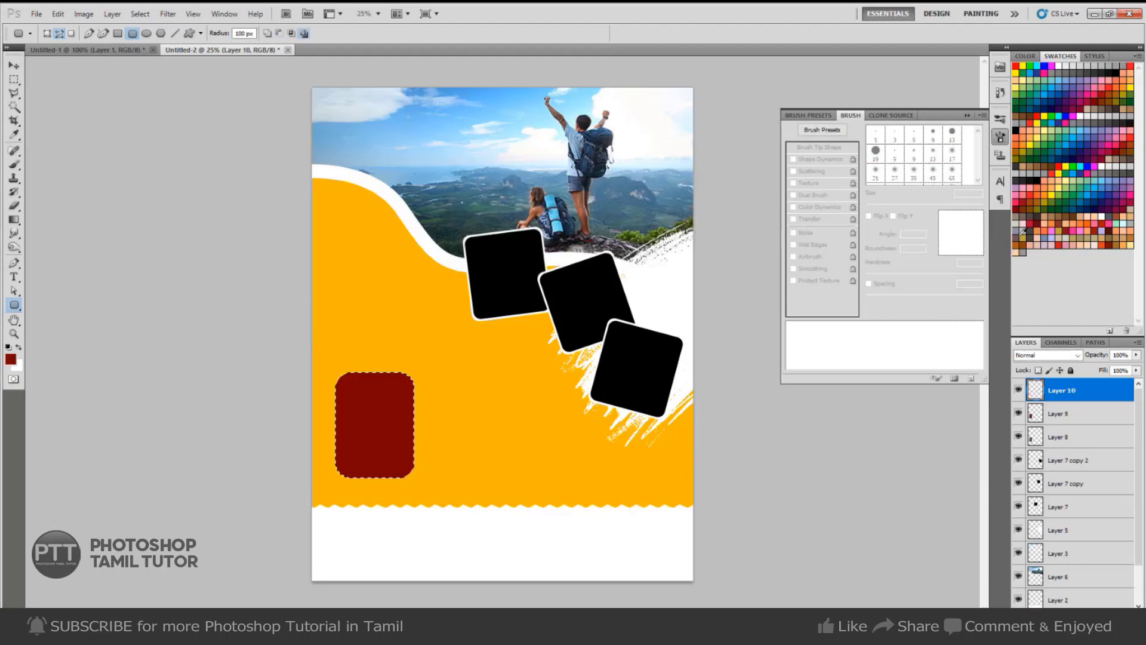
pyautogui.click(1026, 212)
pyautogui.hotkey('alt', 'BackSpace')
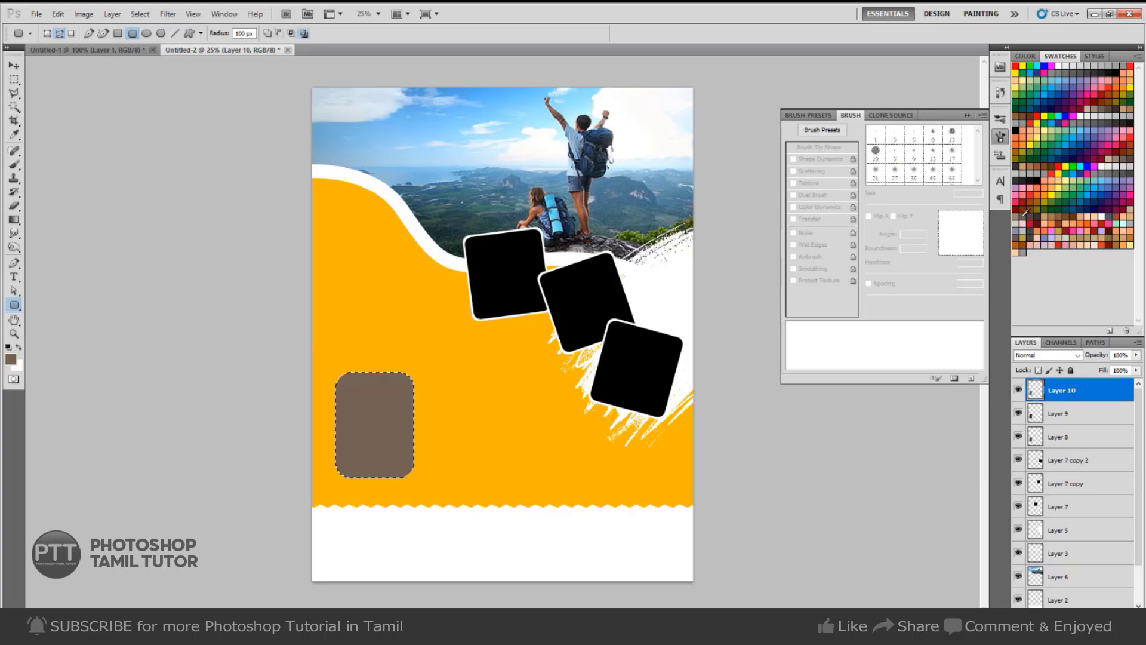
pyautogui.hotkey('ctrl', 'd')
# Move the light brown box to the right and the dark red box into the middle.
pyautogui.press('v')
pyautogui.rightClick(376, 424)
pyautogui.click(375, 424)
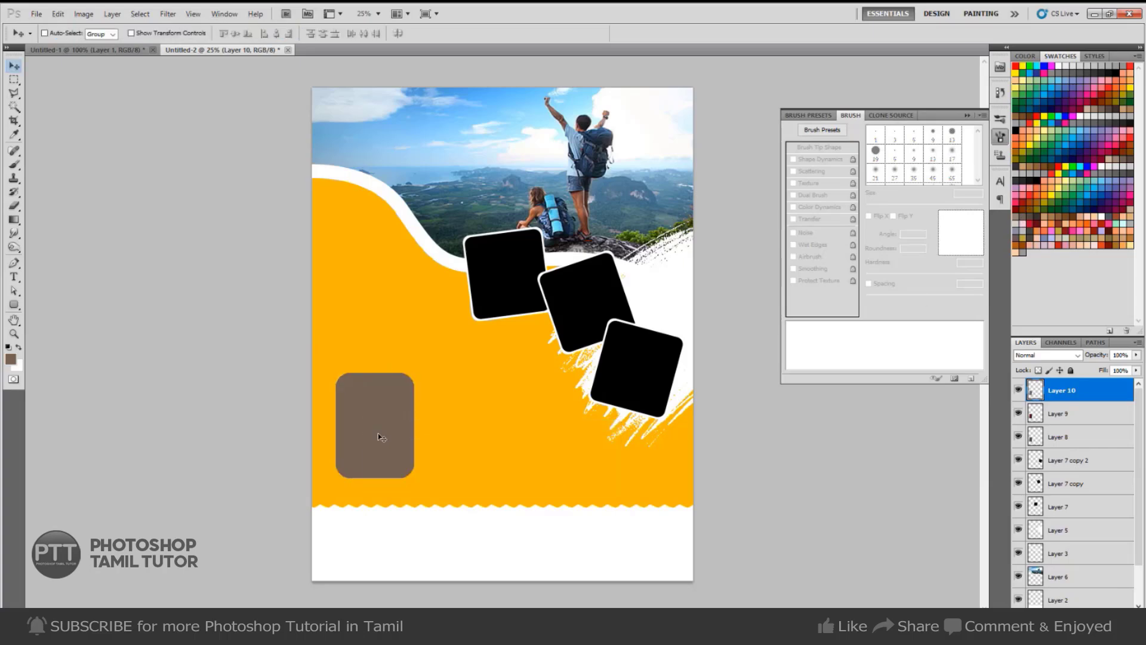
pyautogui.moveTo(379, 435); pyautogui.dragTo(551, 436)
pyautogui.rightClick(383, 440)
pyautogui.click(382, 440)
pyautogui.moveTo(382, 442); pyautogui.dragTo(463, 447)
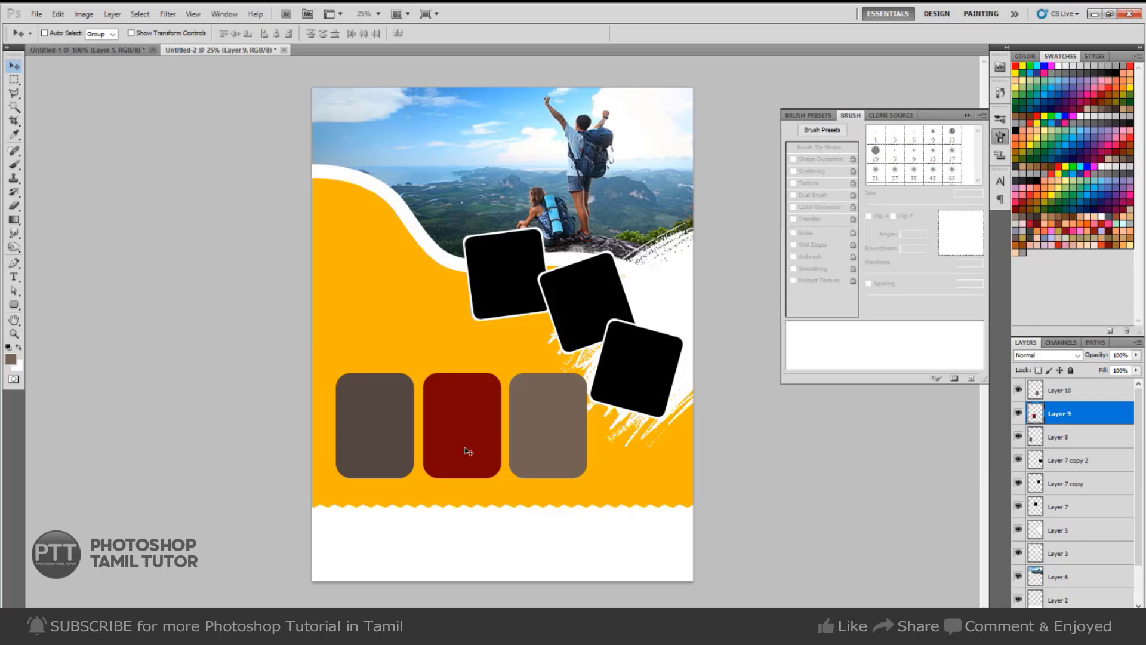
# Merge Layers 8, 9 and 10 into one and move the row lower.
pyautogui.keyDown('ctrl'); pyautogui.click(1068, 394); pyautogui.keyUp('ctrl')
pyautogui.keyDown('ctrl'); pyautogui.click(1057, 442); pyautogui.keyUp('ctrl')
pyautogui.hotkey('ctrl', 'e')
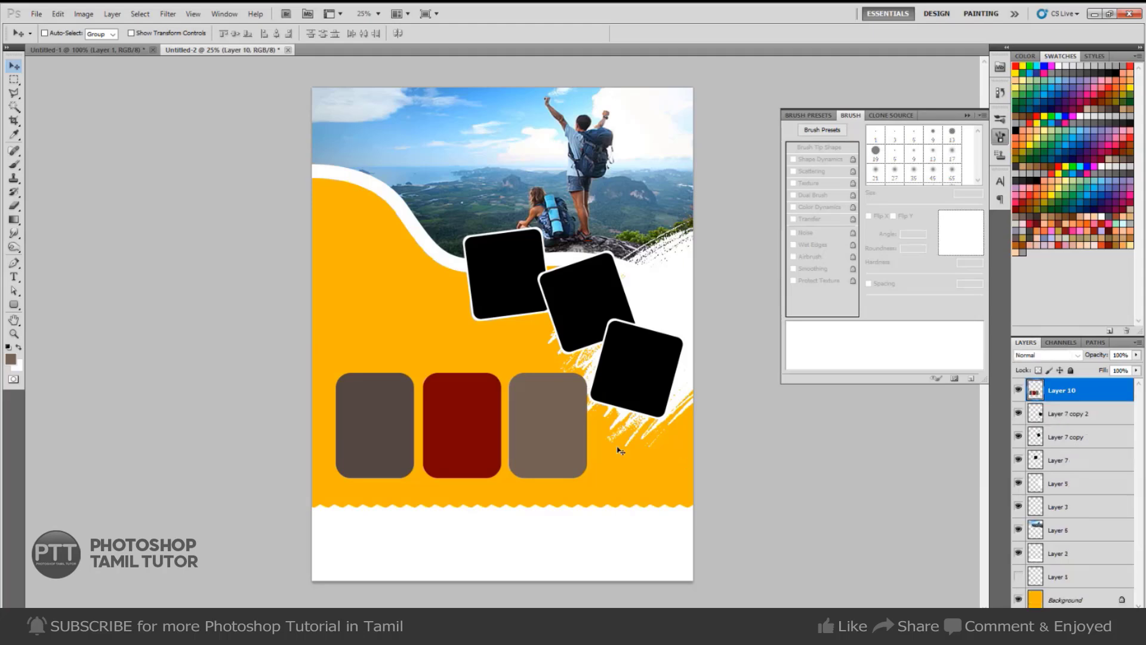
pyautogui.moveTo(549, 457); pyautogui.dragTo(545, 485)
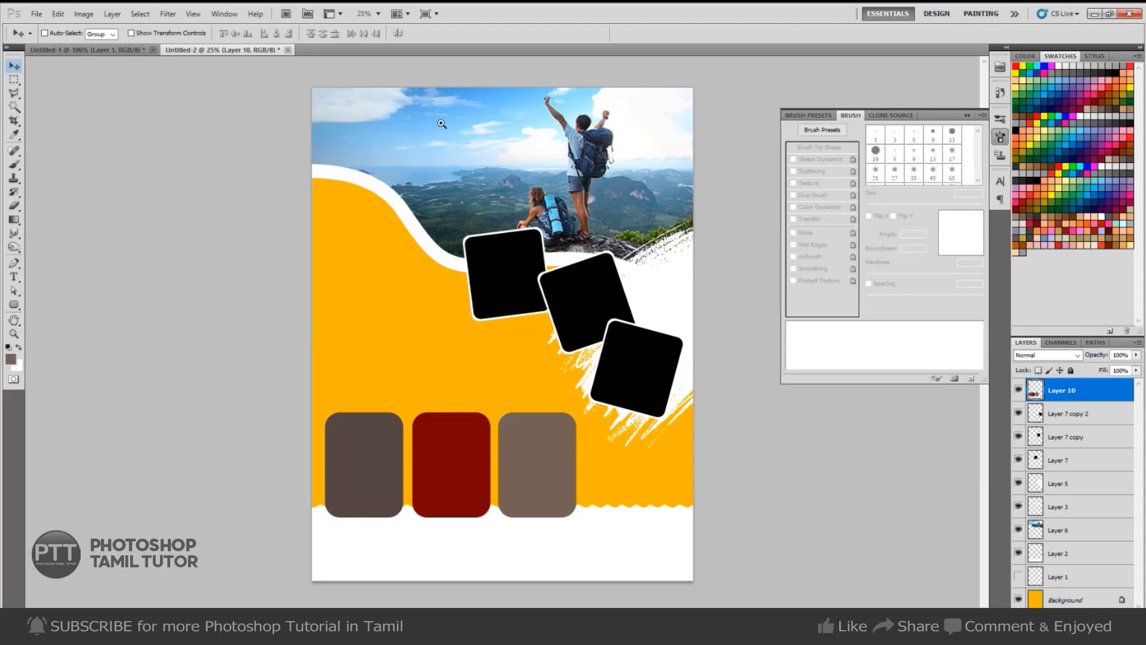
# After checking the reference flyer, add the Travel text over the photo at 50 pt.
pyautogui.hotkey('ctrl', 'Tab')
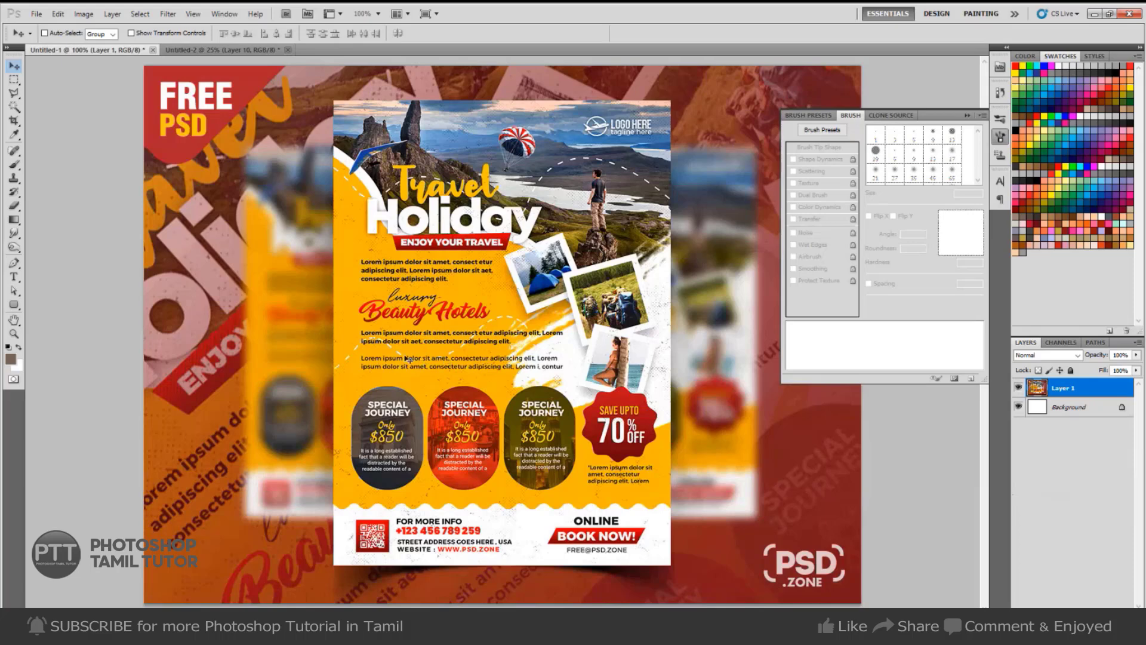
pyautogui.press('m')
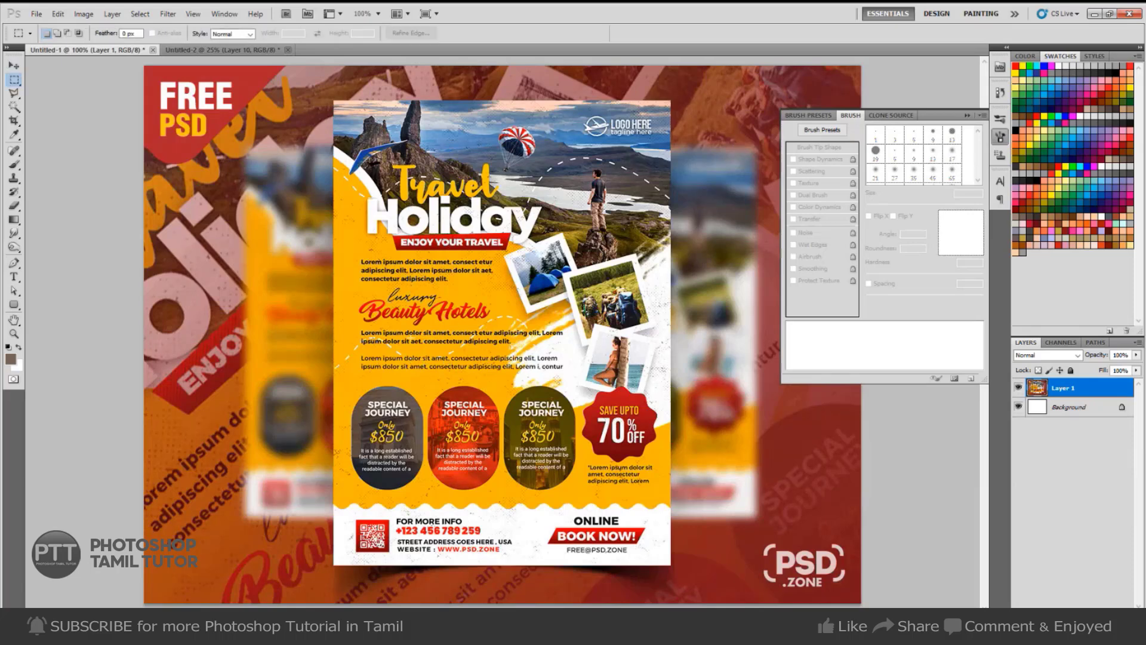
pyautogui.press('t')
pyautogui.hotkey('ctrl', 'Tab')
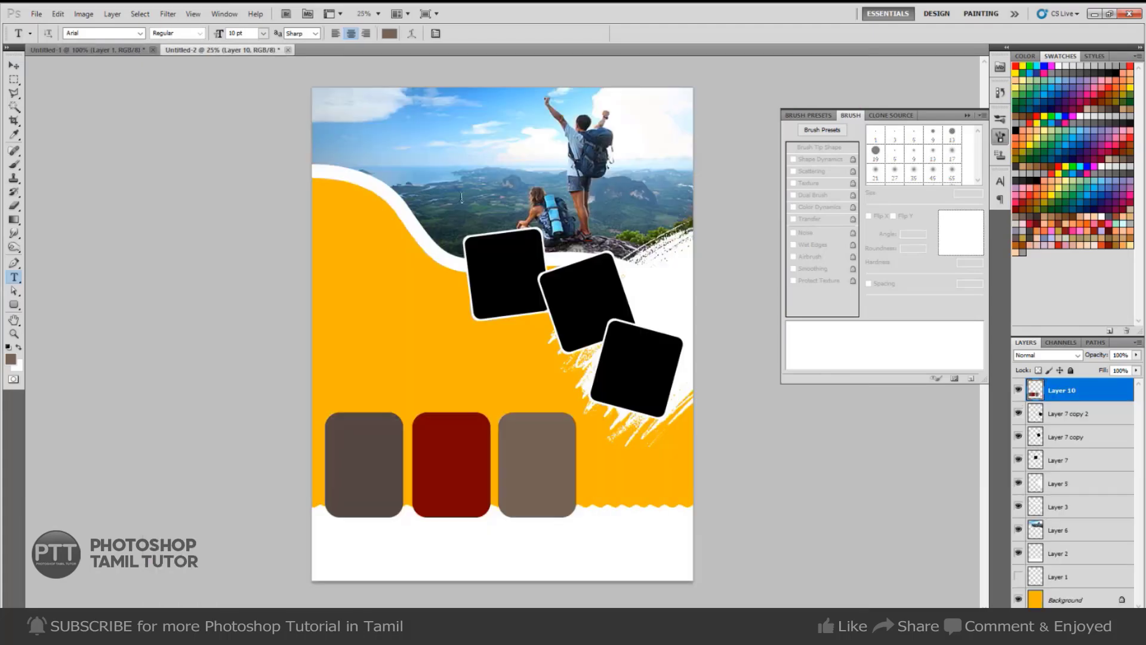
pyautogui.click(481, 205)
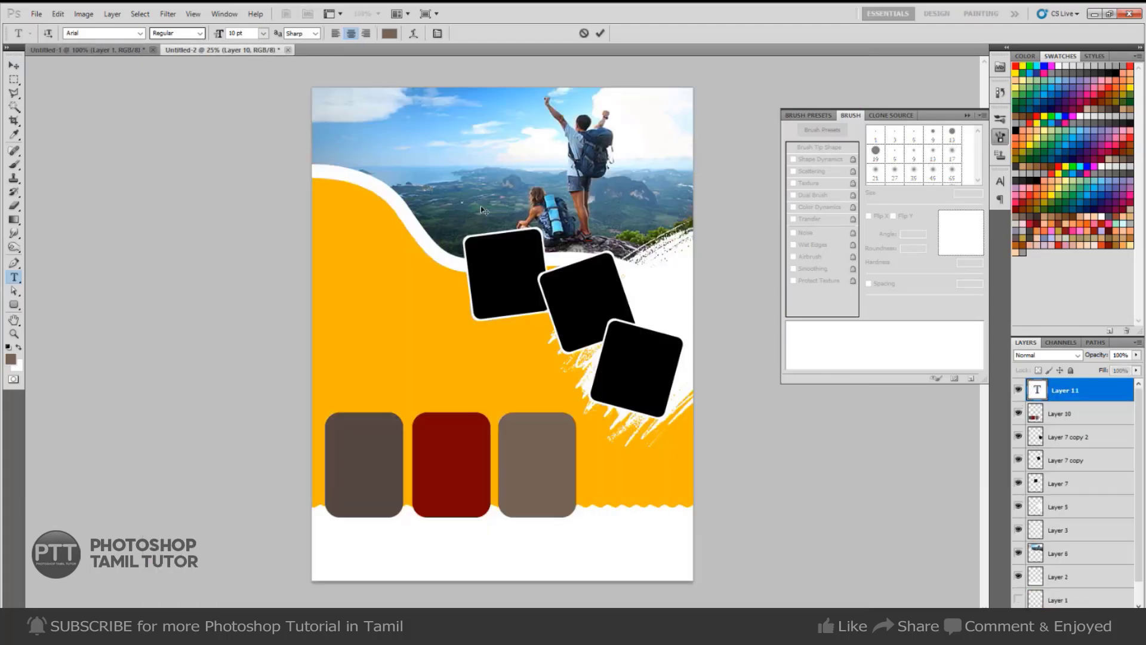
pyautogui.hotkey('ctrl', 'a')
pyautogui.moveTo(247, 33); pyautogui.dragTo(114, 55)
pyautogui.write('50')
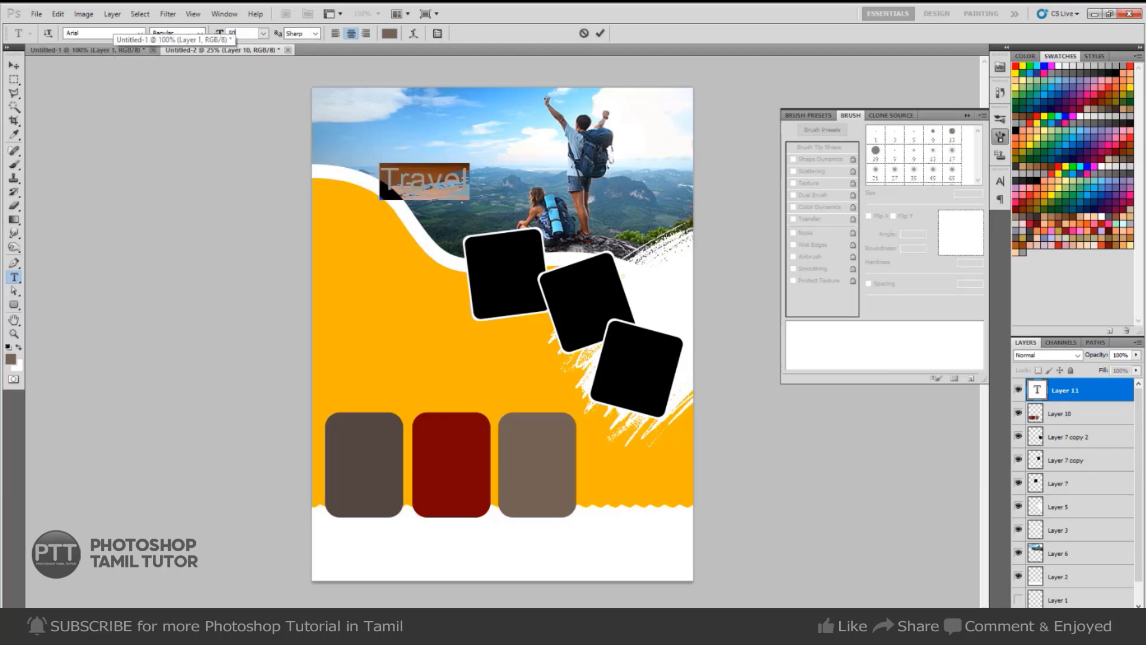
pyautogui.press('Return')
# Set Travel in Kaufmann Bd BT, enlarge it, and nudge it slightly left.
pyautogui.click(91, 34)
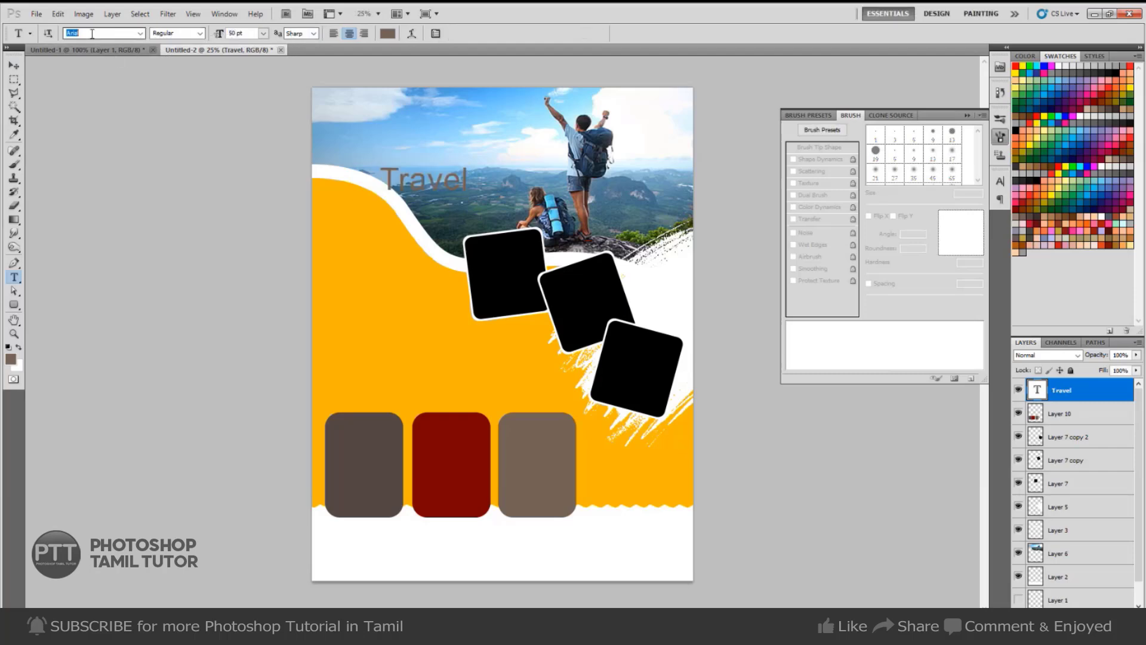
pyautogui.write('Kaufmann Bd BT')
pyautogui.press('Return')
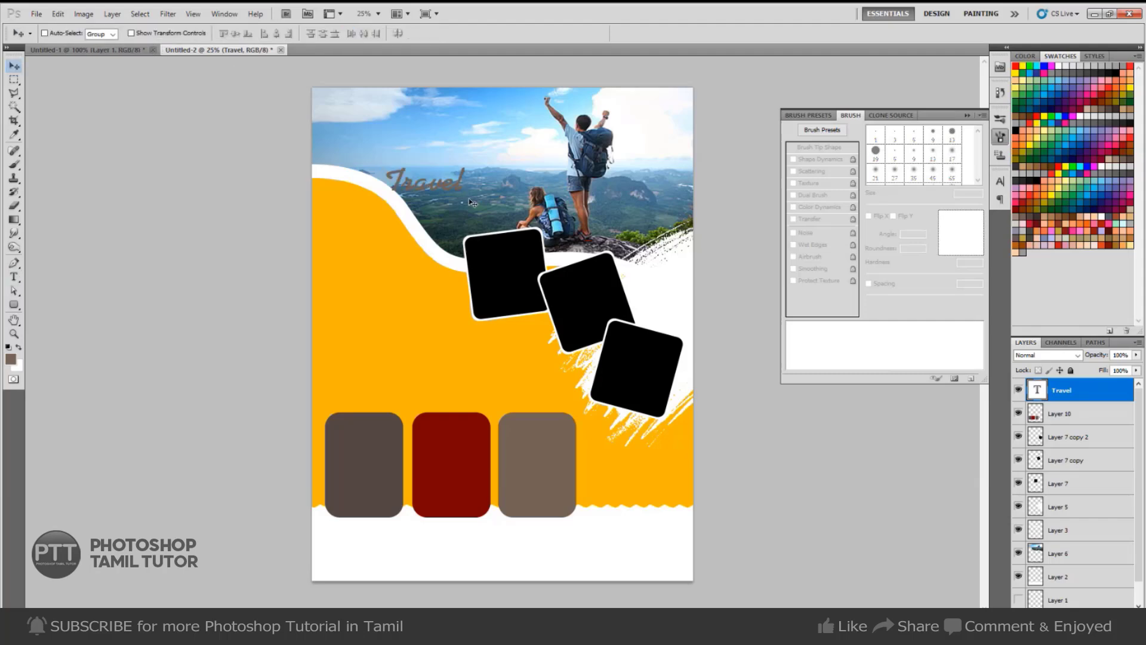
pyautogui.hotkey('ctrl', 't')
pyautogui.moveTo(466, 162); pyautogui.dragTo(486, 153)
pyautogui.press('Return')
pyautogui.moveTo(482, 206); pyautogui.dragTo(469, 205)
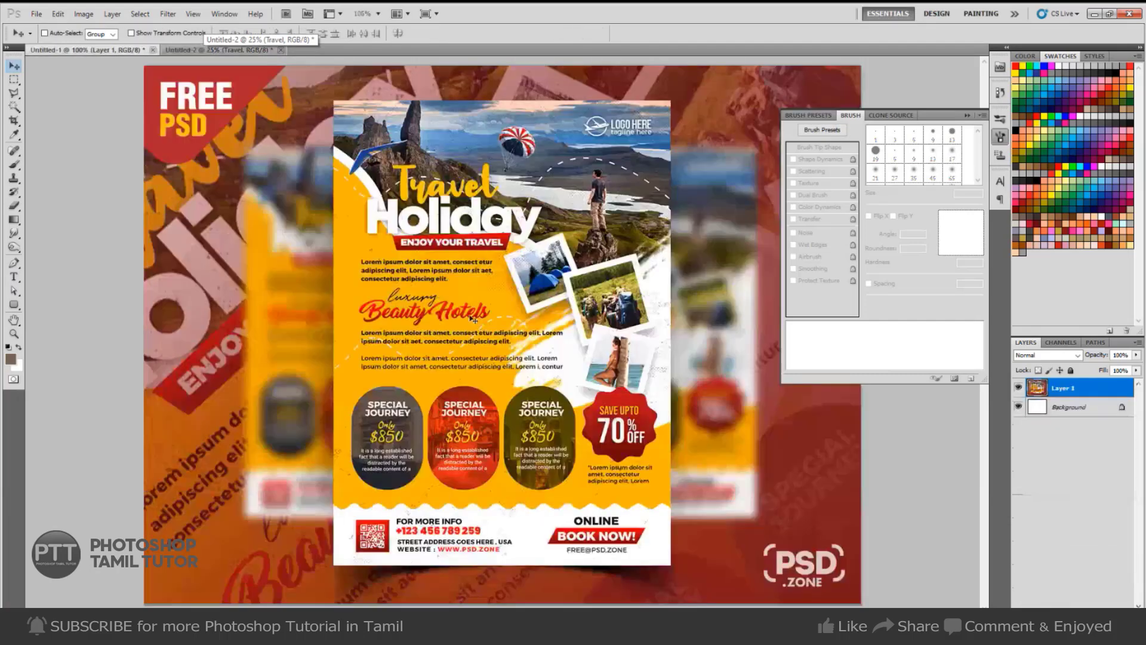
# Colour the Travel text with orange sampled from the reference flyer.
pyautogui.press('i')
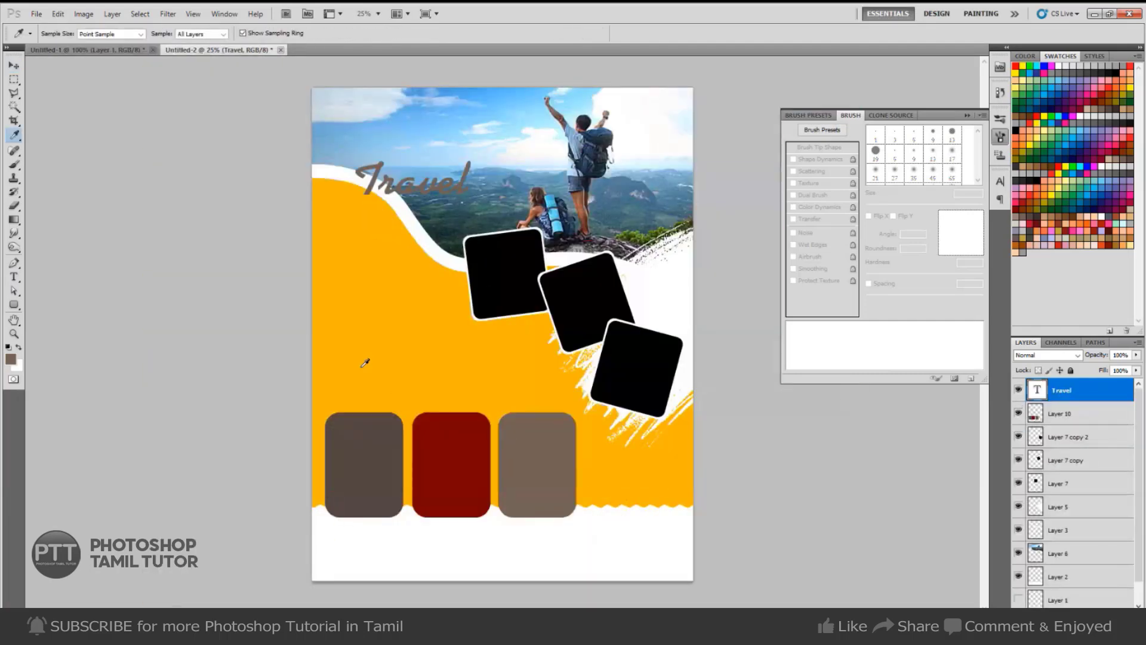
pyautogui.hotkey('alt', 'Delete')
pyautogui.hotkey('ctrl', 'Tab')
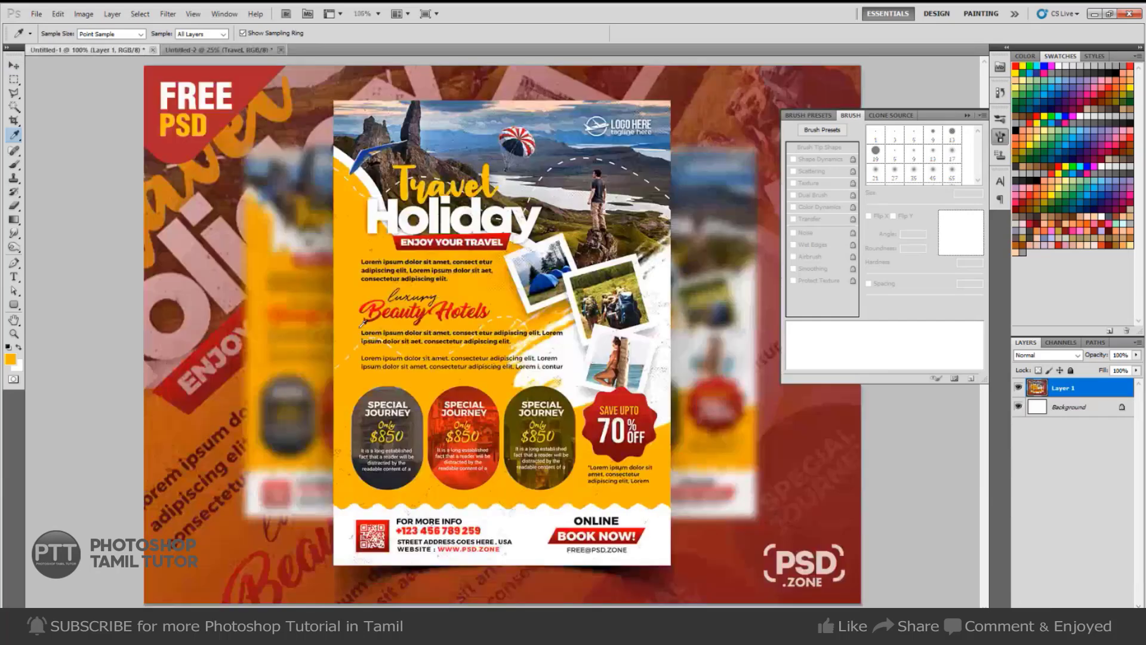
pyautogui.hotkey('ctrl', 'Tab')
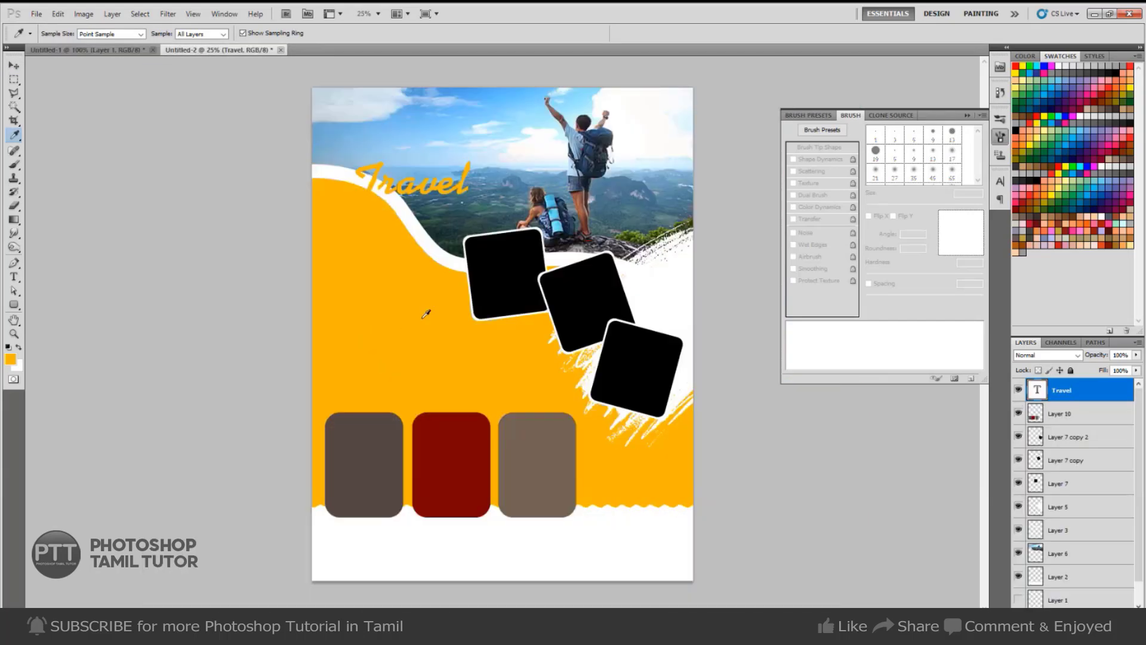
# Add a white Arial HOLIDAY text line below Travel.
pyautogui.press('t')
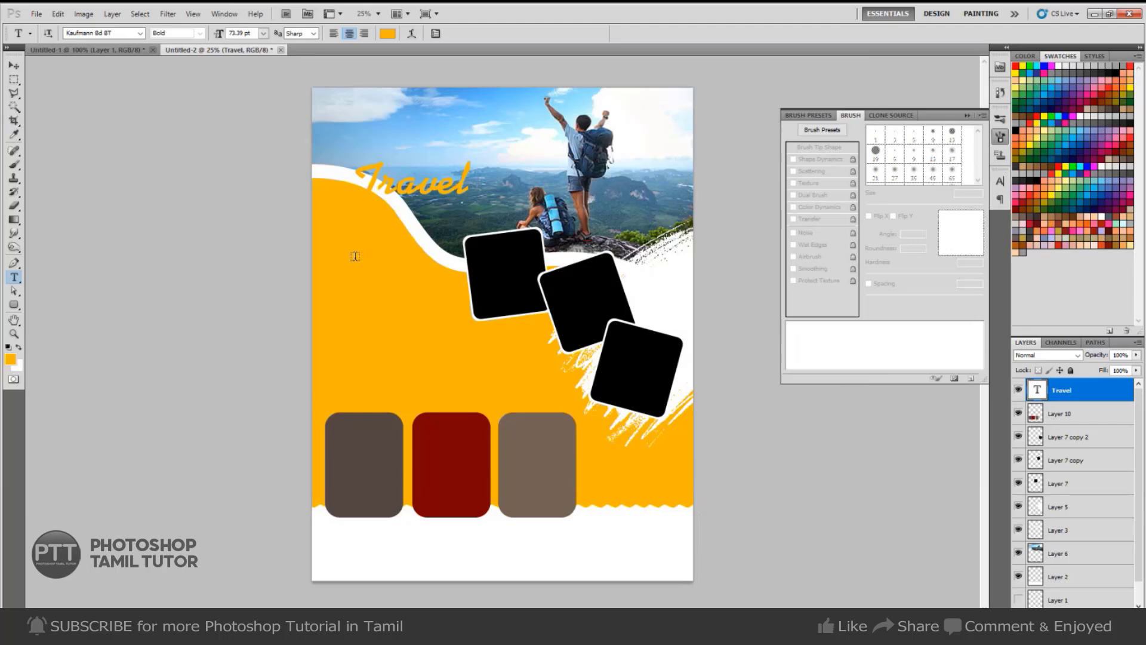
pyautogui.click(355, 256)
pyautogui.write('The')
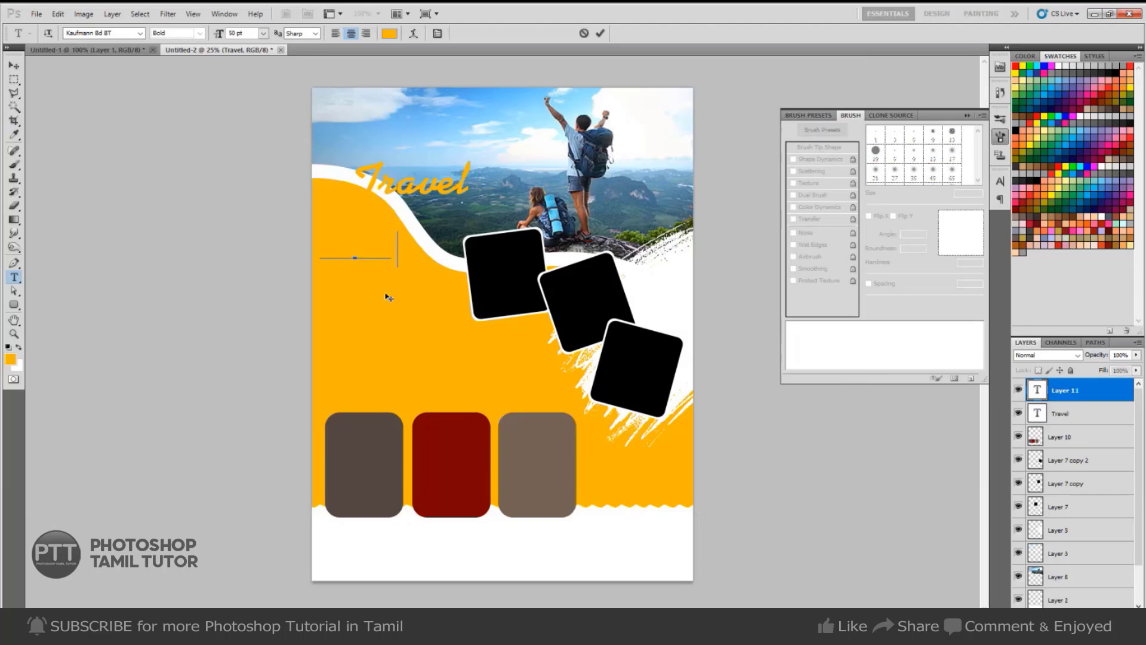
pyautogui.hotkey('ctrl', 'a')
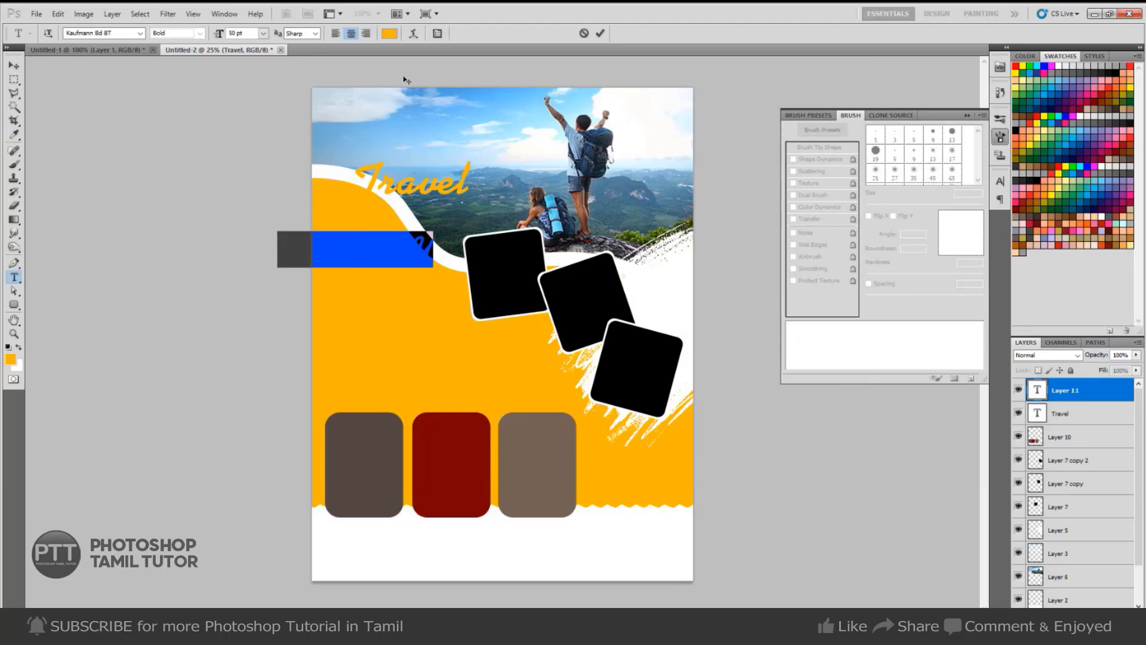
pyautogui.click(389, 34)
pyautogui.click(420, 171)
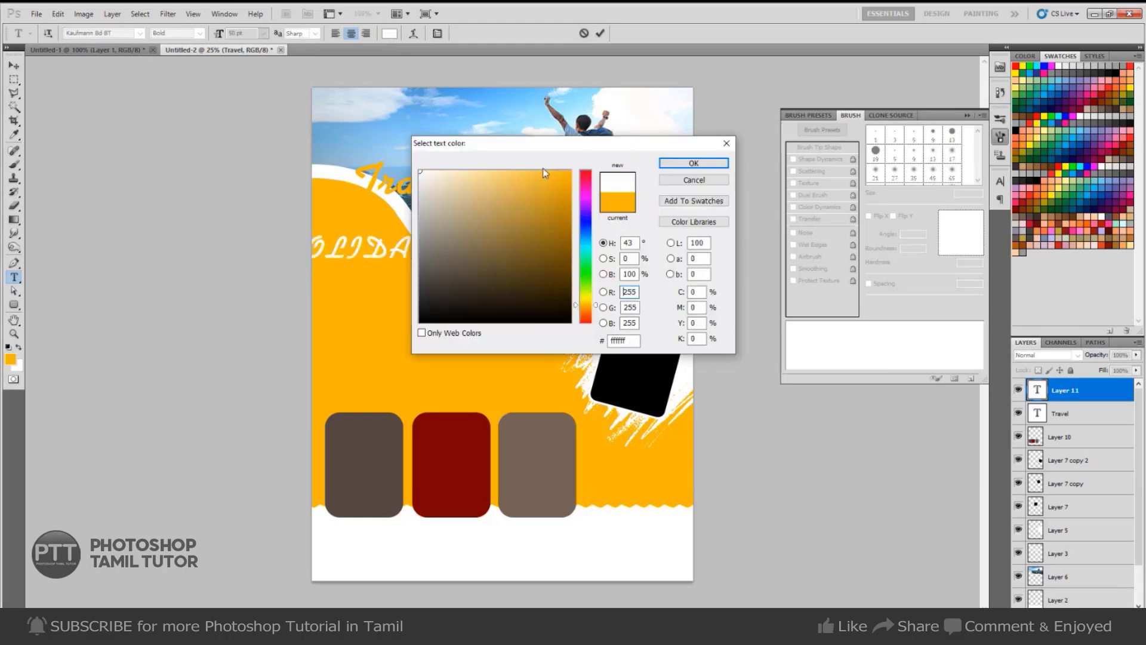
pyautogui.click(695, 167)
pyautogui.click(101, 33)
pyautogui.write('A')
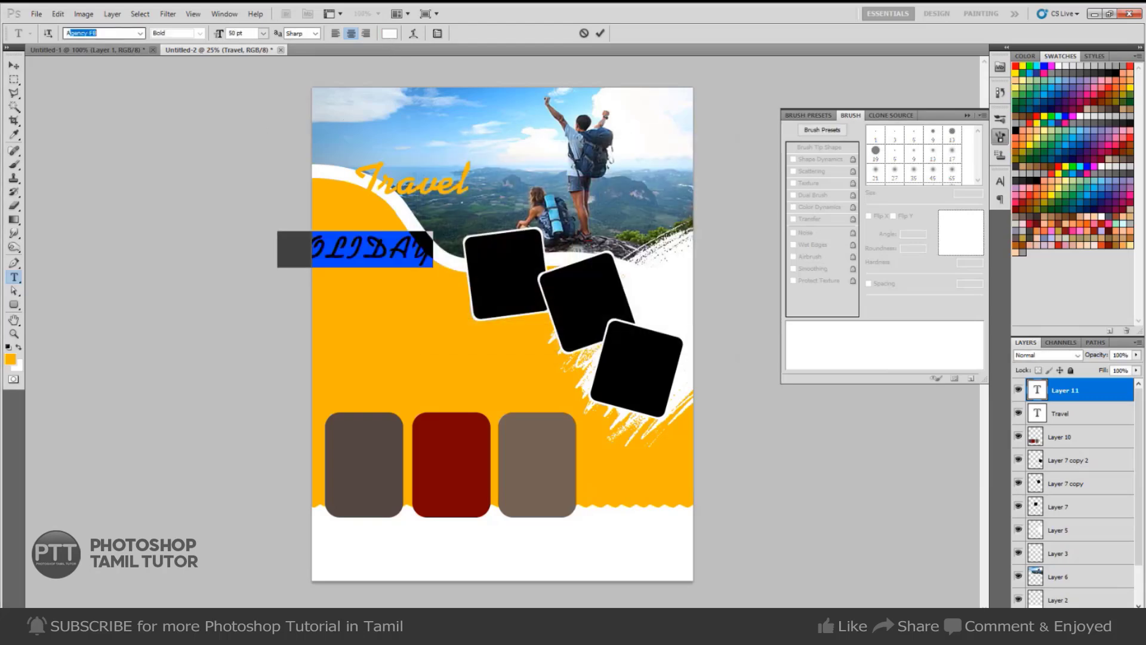
pyautogui.write('rial')
pyautogui.press('Return')
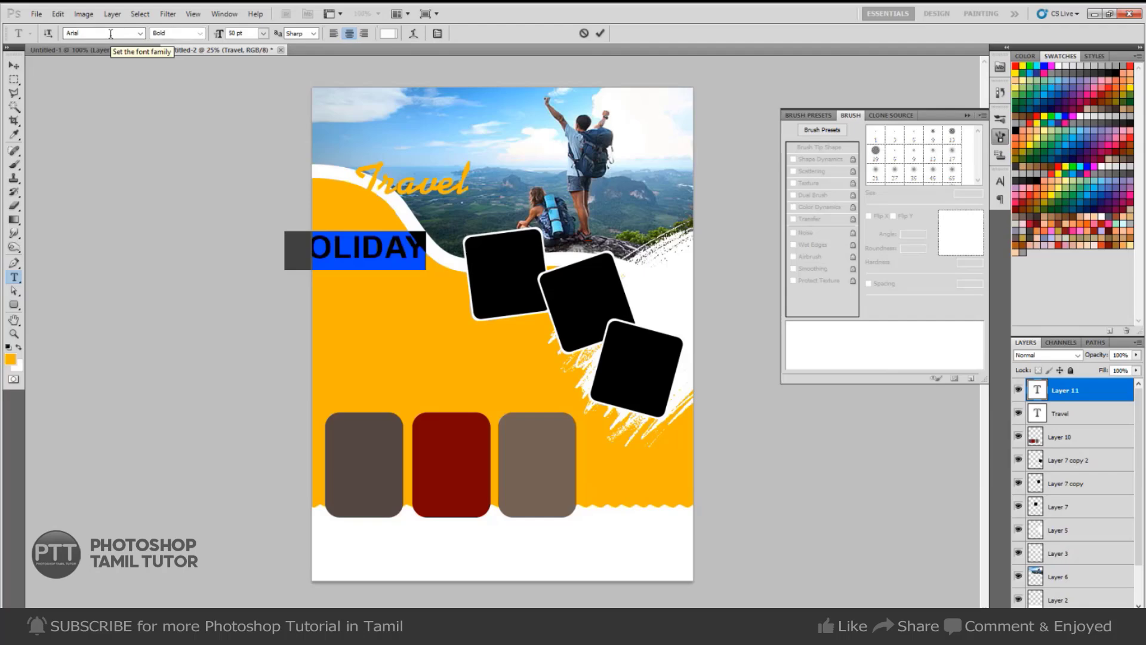
pyautogui.hotkey('ctrl', 'Return')
# Make HOLIDAY Arial Black, place it beneath Travel, and enlarge it to about 134%.
pyautogui.click(200, 33)
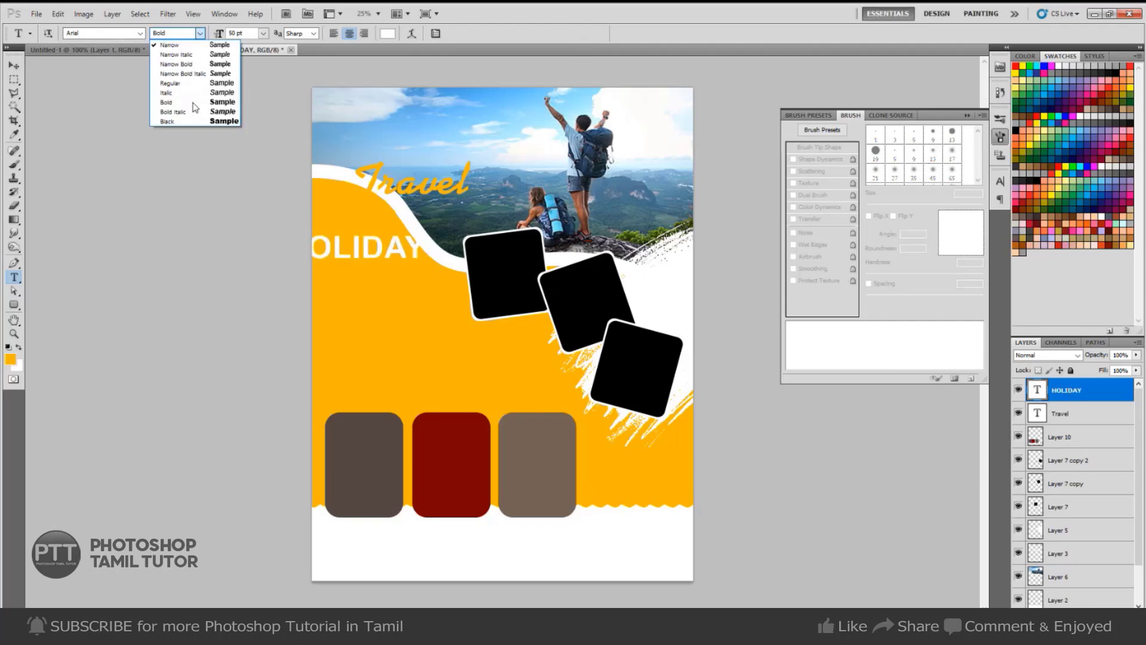
pyautogui.click(192, 125)
pyautogui.click(15, 65)
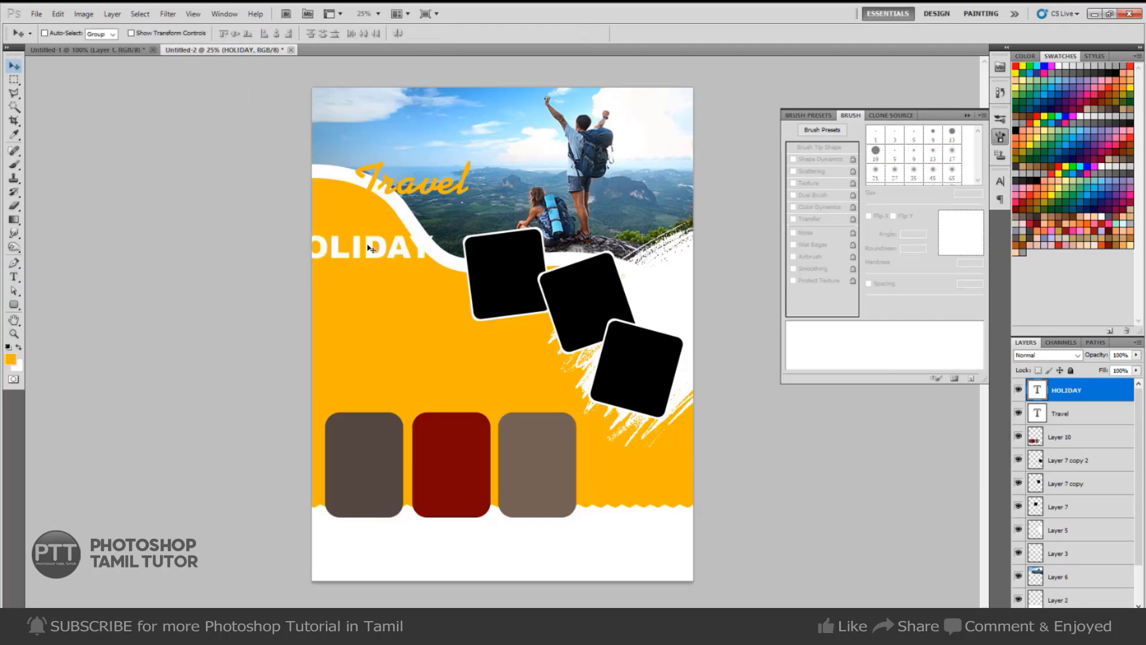
pyautogui.moveTo(378, 260); pyautogui.dragTo(432, 226)
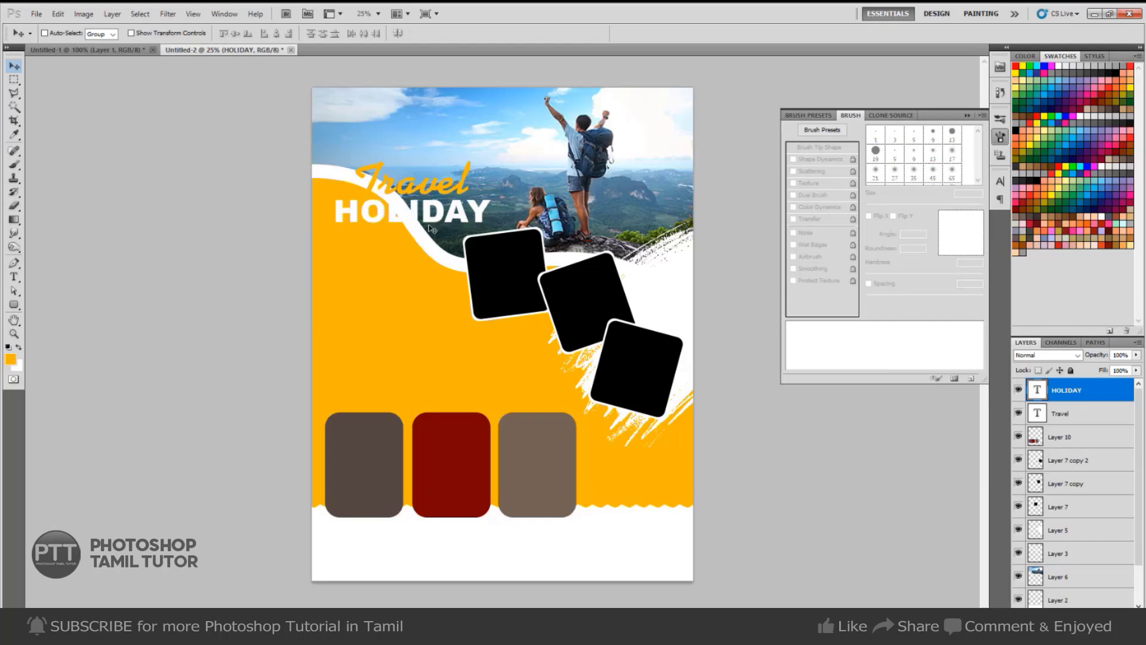
pyautogui.hotkey('ctrl', 't')
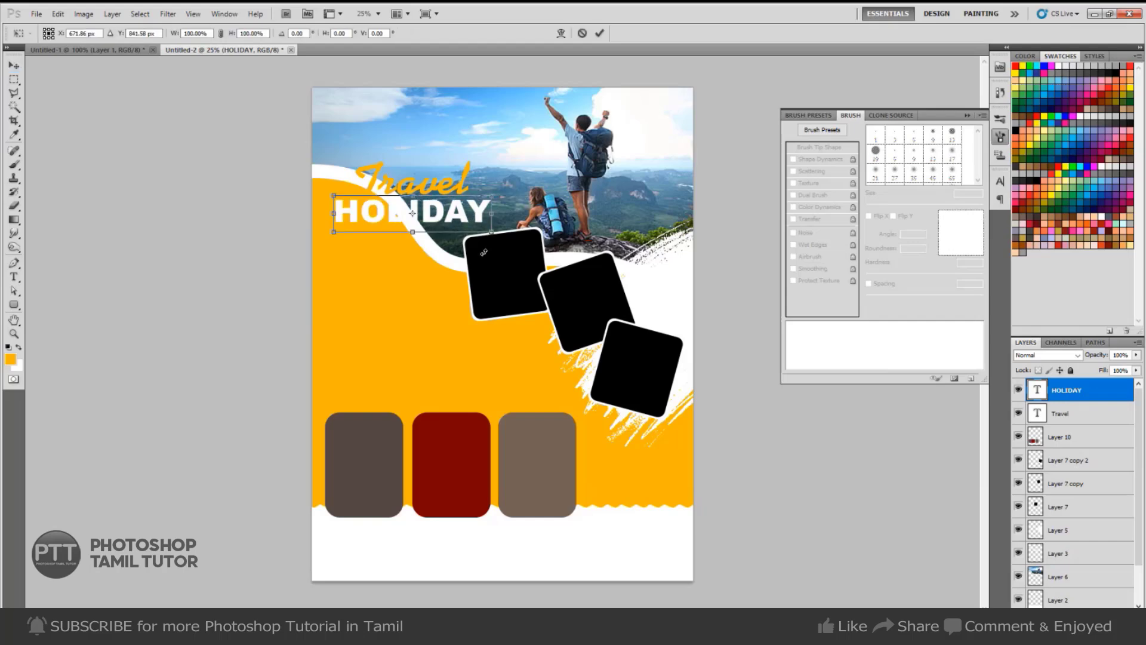
pyautogui.moveTo(488, 213); pyautogui.dragTo(476, 186)
pyautogui.press('Return')
# Nudge Travel up and HOLIDAY down slightly, comparing against the reference flyer.
pyautogui.rightClick(457, 191)
pyautogui.click(467, 190)
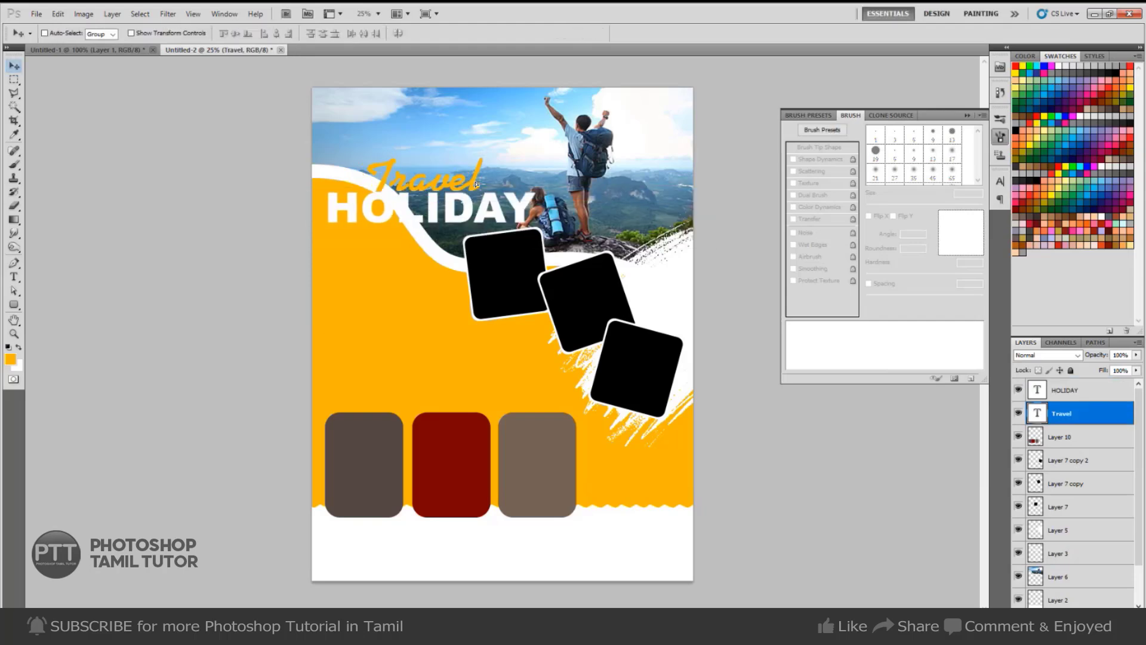
pyautogui.press('Up')
pyautogui.press('Up')
pyautogui.press('Up')
pyautogui.press('Up')
pyautogui.press('Up')
pyautogui.press('Up')
pyautogui.press('Up')
pyautogui.press('Up')
pyautogui.press('Up')
pyautogui.press('Up')
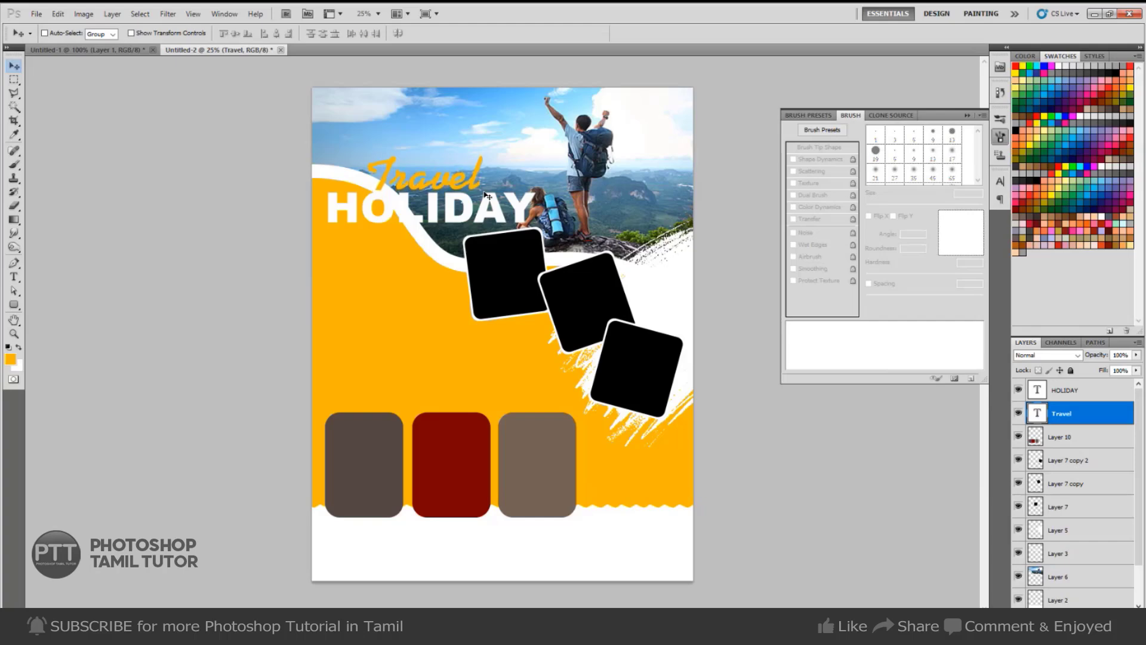
pyautogui.rightClick(459, 223)
pyautogui.click(495, 226)
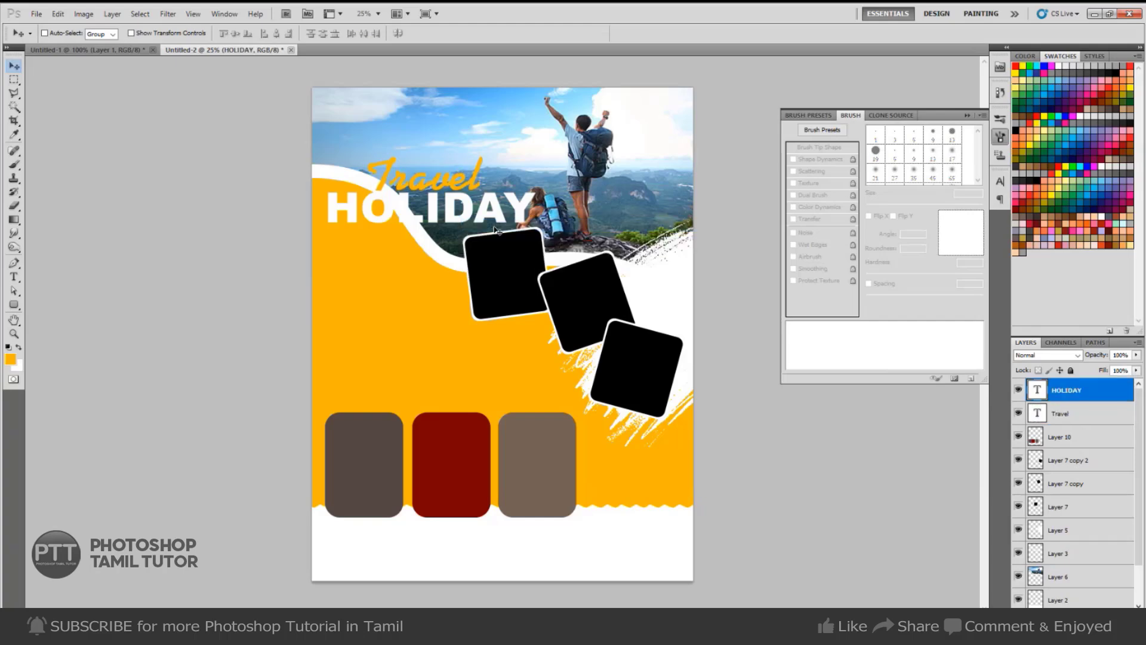
pyautogui.press('Down')
pyautogui.press('Down')
pyautogui.press('Down')
pyautogui.press('Down')
pyautogui.press('Down')
pyautogui.press('Down')
pyautogui.press('Down')
pyautogui.press('Down')
pyautogui.press('Down')
pyautogui.press('Down')
pyautogui.hotkey('ctrl', 'Tab')
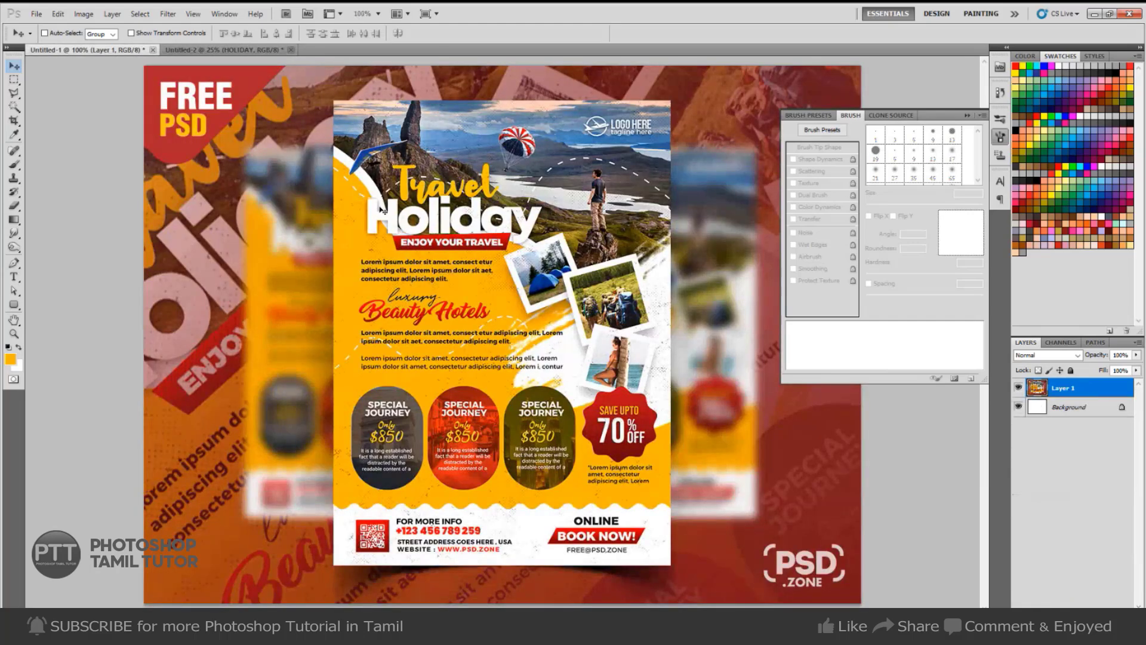
pyautogui.hotkey('ctrl', 'Tab')
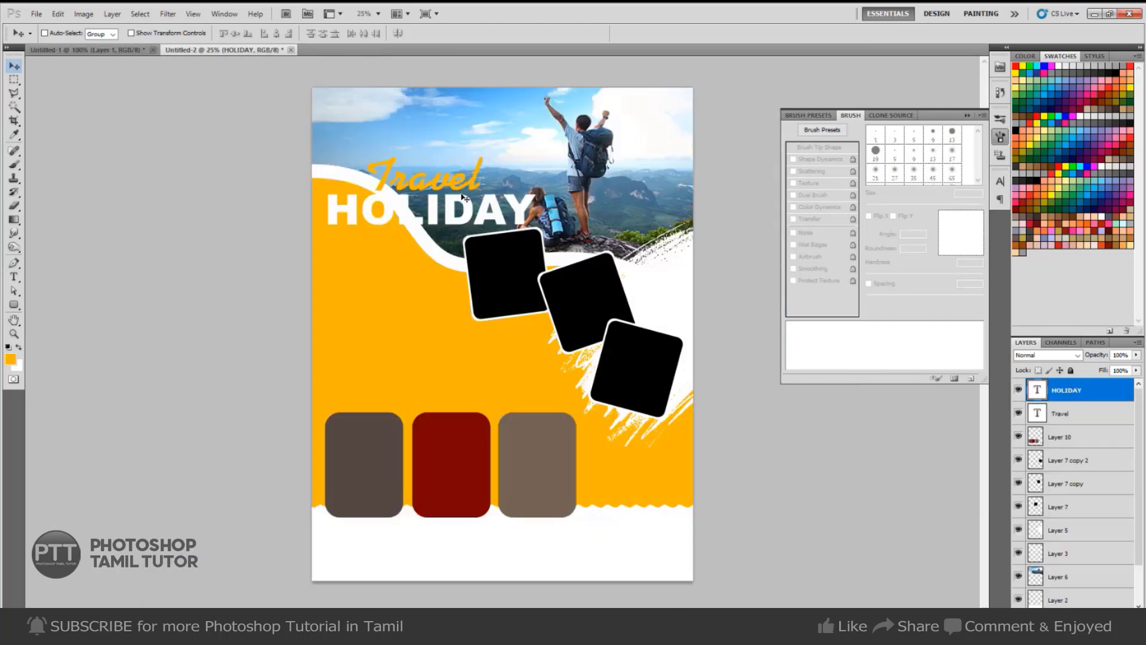
pyautogui.scroll(2, 435, 162)
# Add a dark outer glow to HOLIDAY with opacity lowered to 35%.
pyautogui.hotkey('alt', 'l')
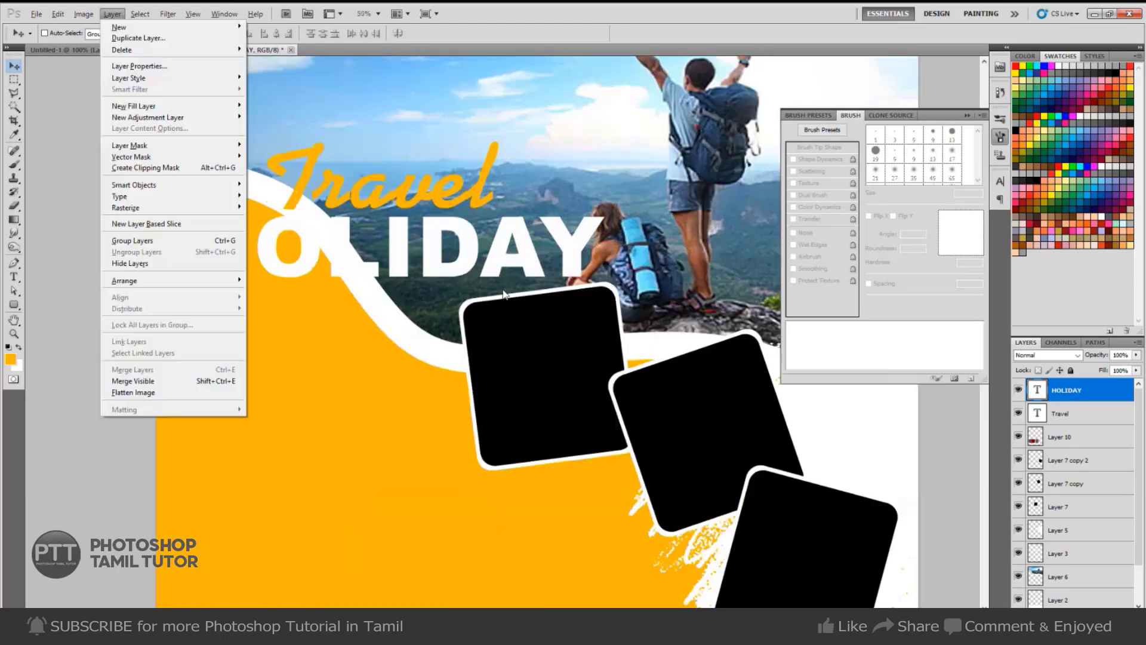
pyautogui.press('y')
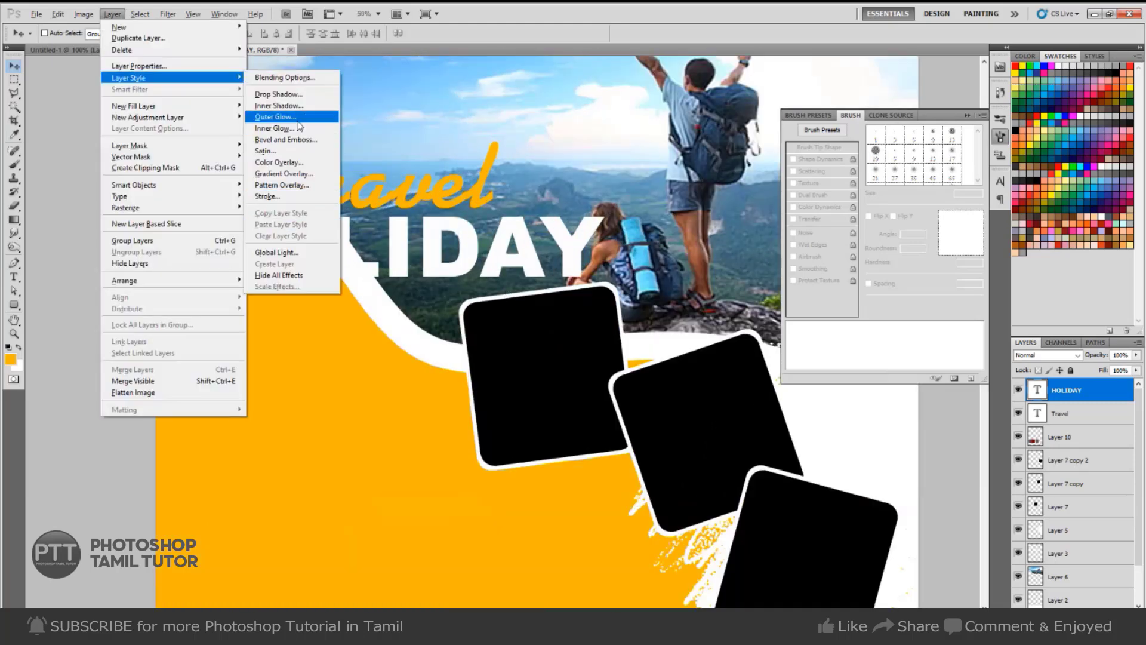
pyautogui.click(293, 117)
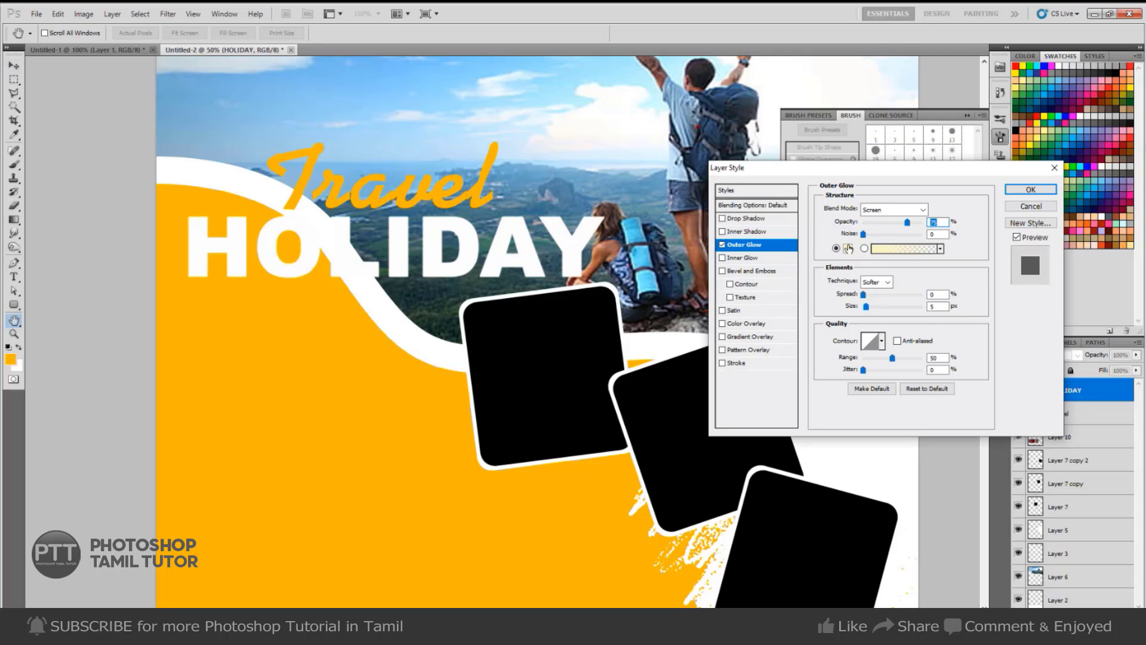
pyautogui.click(847, 248)
pyautogui.moveTo(513, 267); pyautogui.dragTo(489, 276)
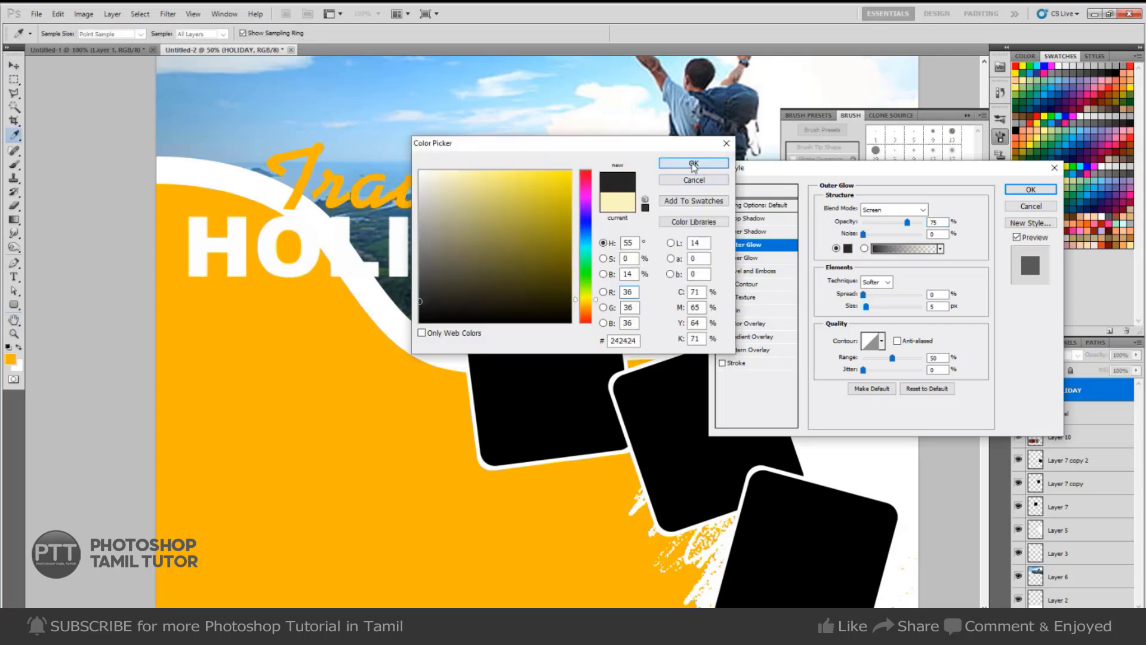
pyautogui.click(693, 163)
pyautogui.click(894, 209)
pyautogui.click(901, 222)
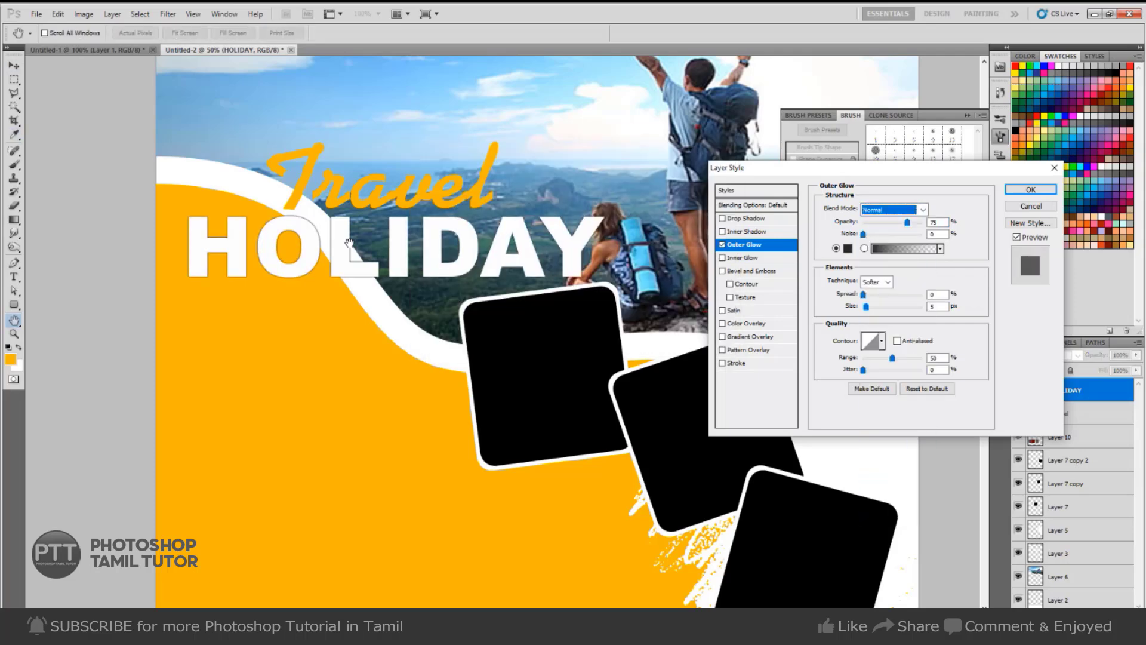
pyautogui.moveTo(903, 223); pyautogui.dragTo(896, 223)
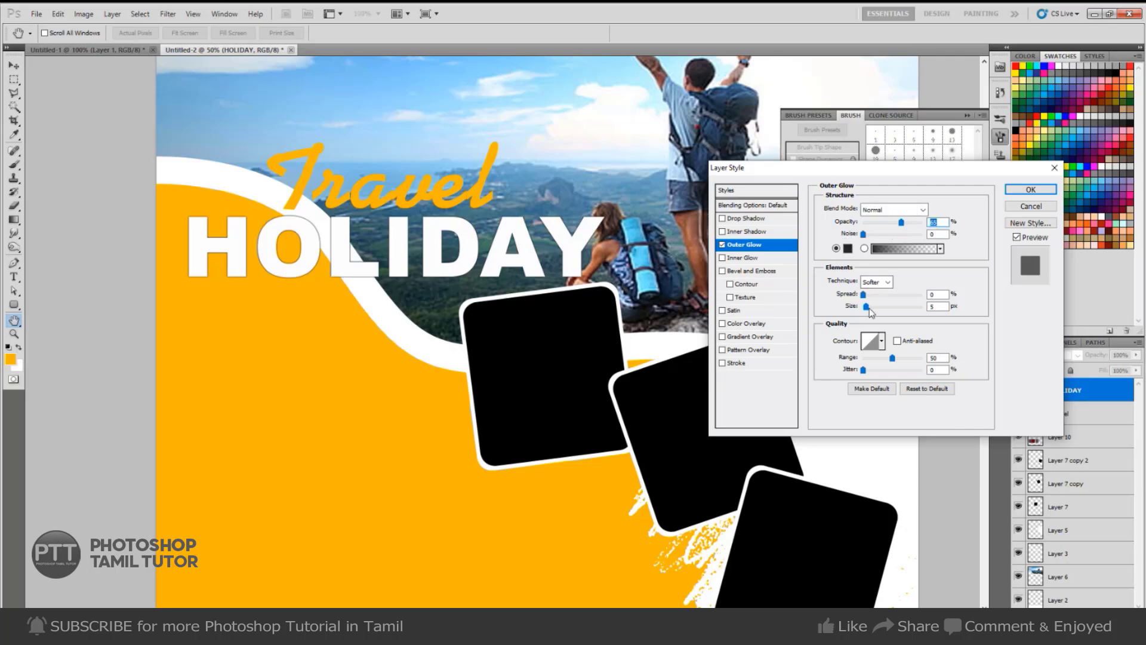
pyautogui.moveTo(866, 307); pyautogui.dragTo(871, 306)
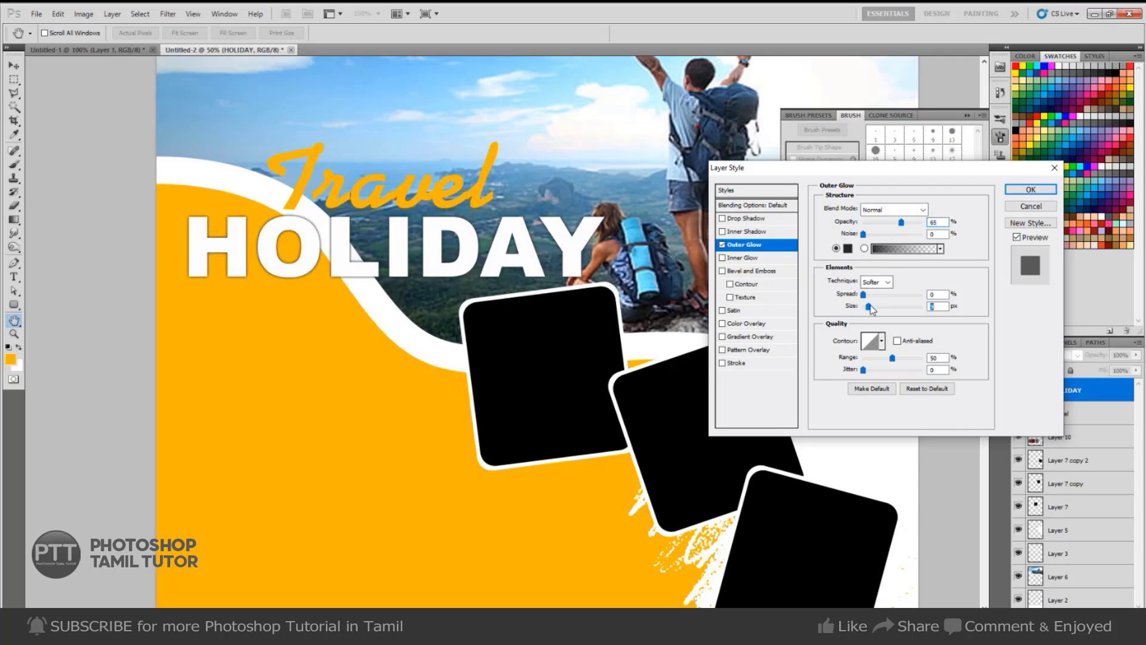
pyautogui.click(884, 223)
pyautogui.moveTo(870, 310); pyautogui.dragTo(871, 310)
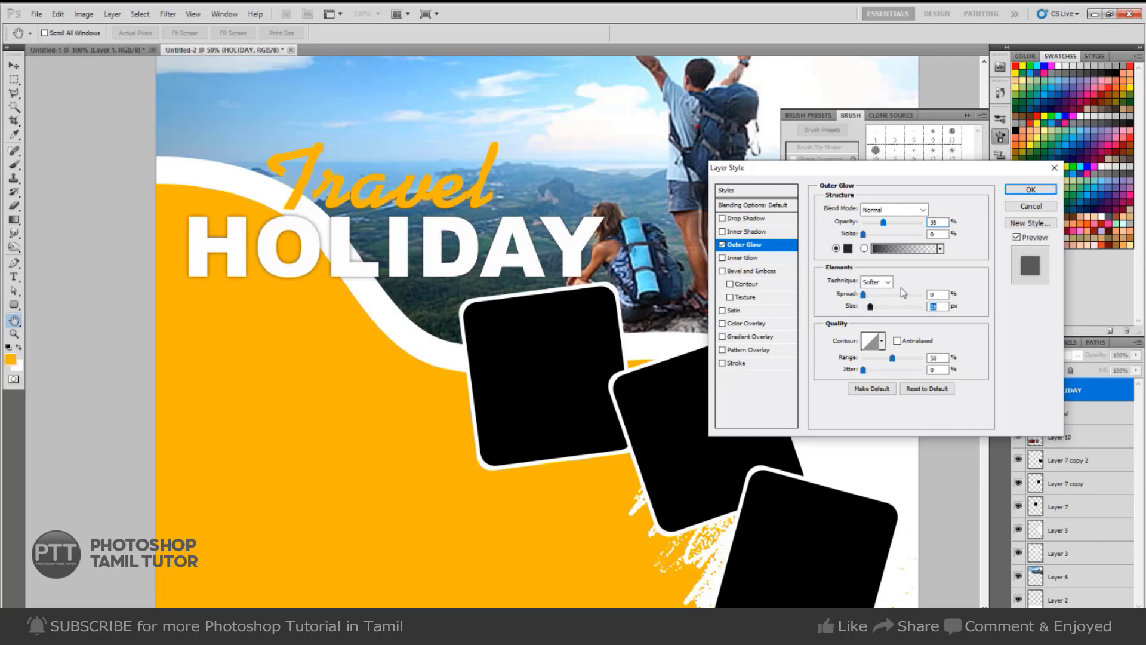
# Set the glow size to 16 px and Multiply blending, then apply it.
pyautogui.click(907, 215)
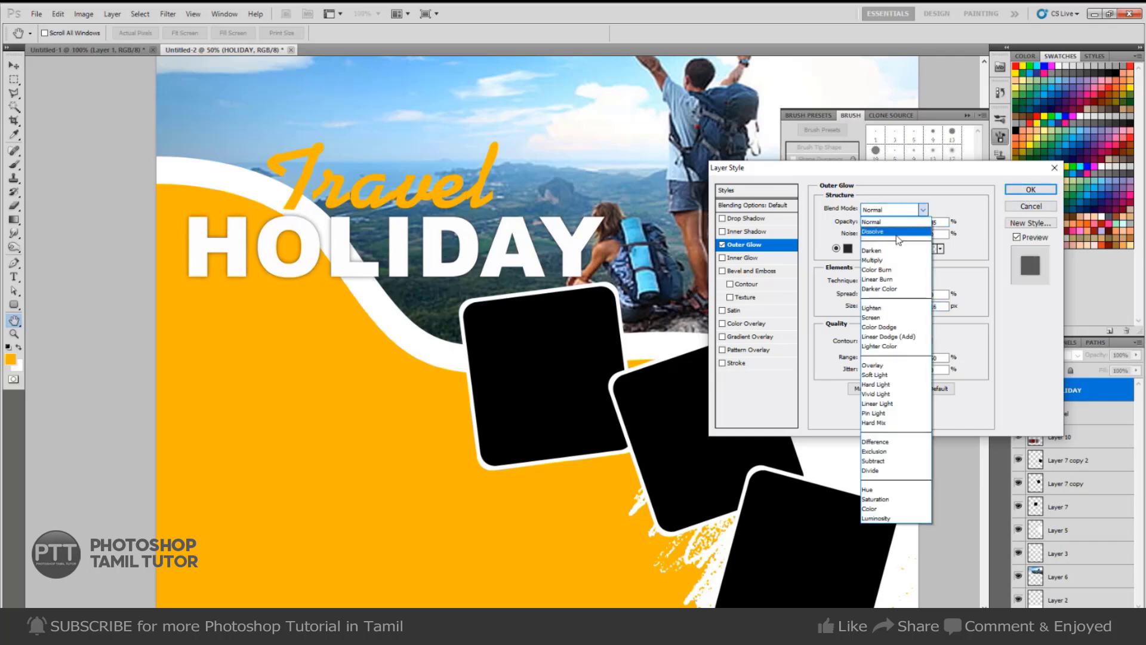
pyautogui.click(891, 322)
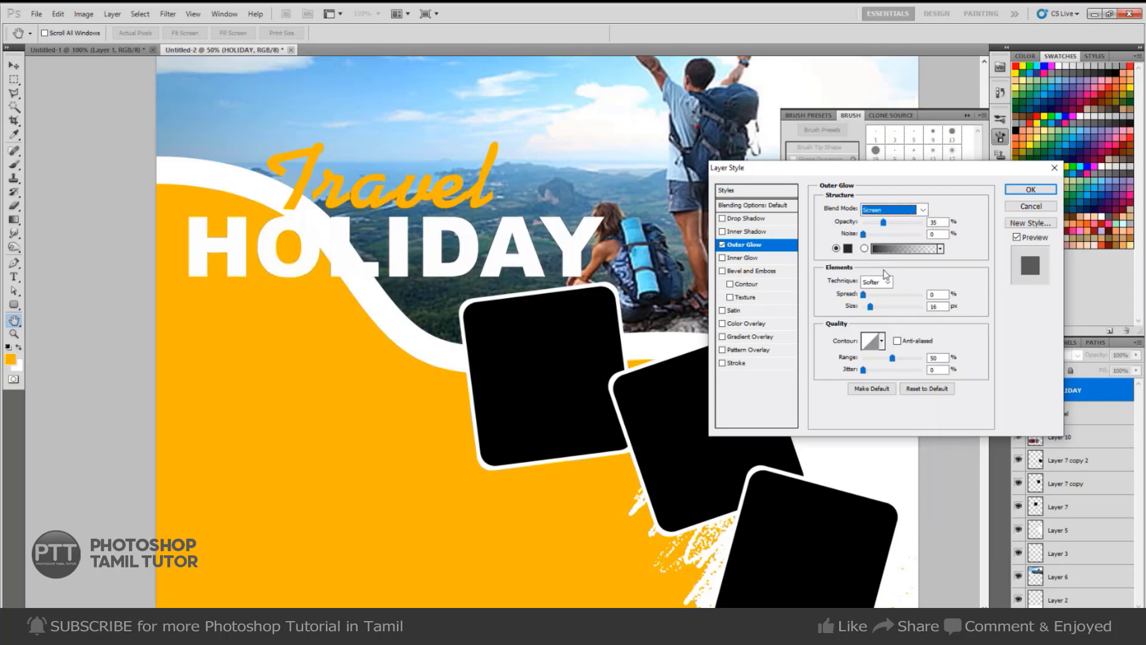
pyautogui.click(905, 214)
pyautogui.click(889, 366)
pyautogui.click(908, 210)
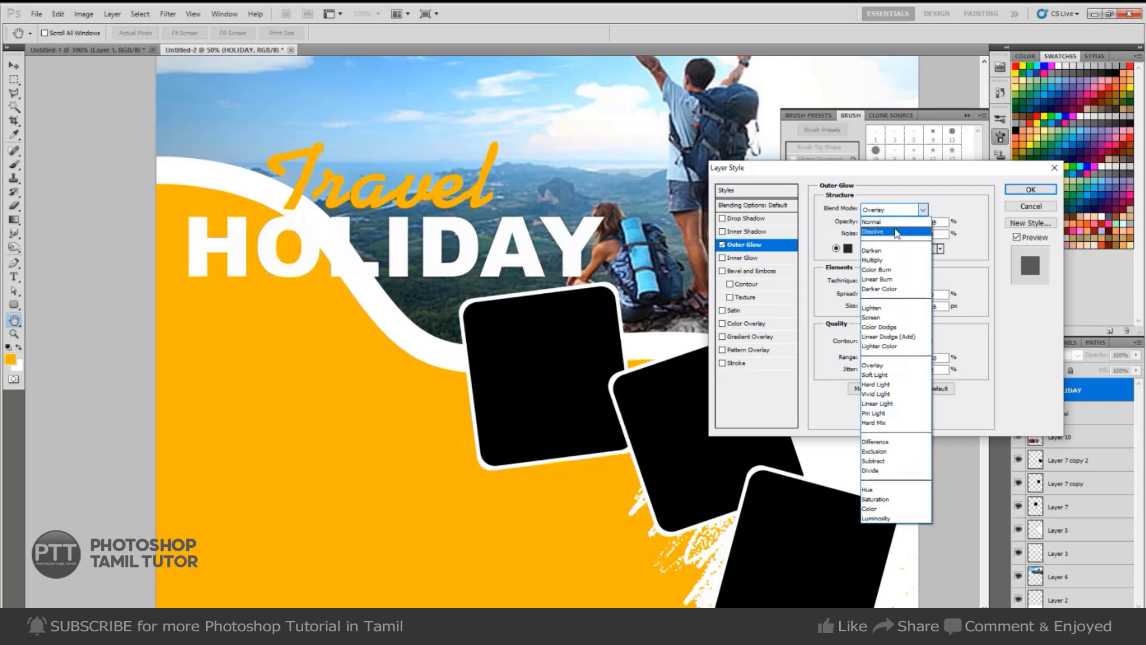
pyautogui.click(890, 261)
pyautogui.click(1029, 190)
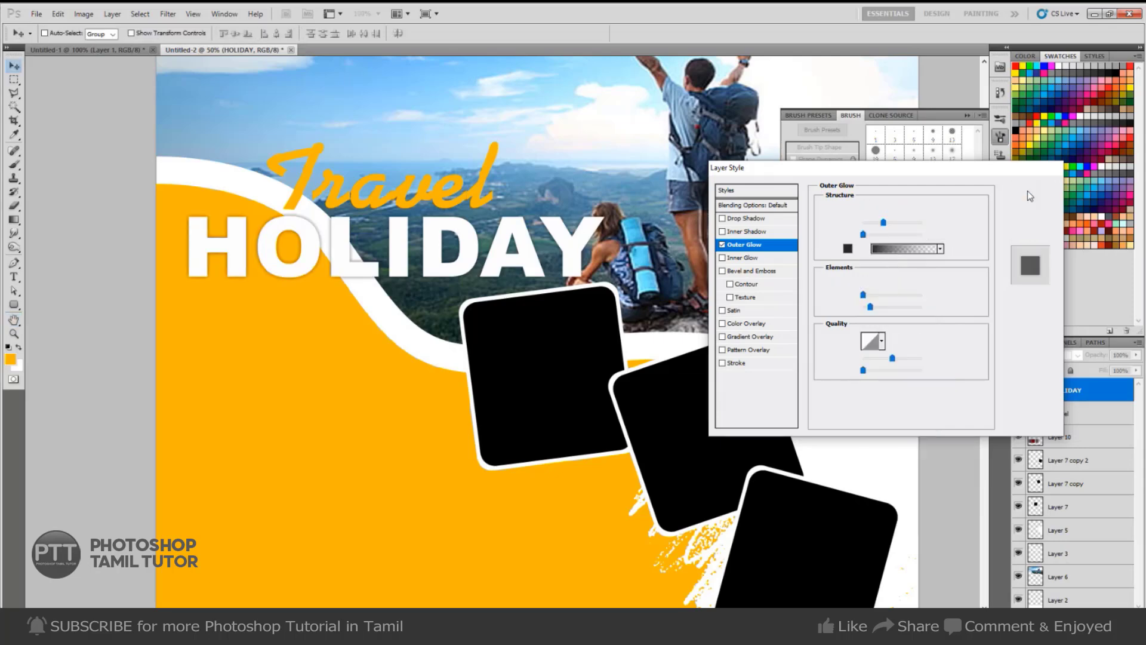
# Copy HOLIDAY's layer style and paste it onto the Travel layer.
pyautogui.rightClick(1079, 394)
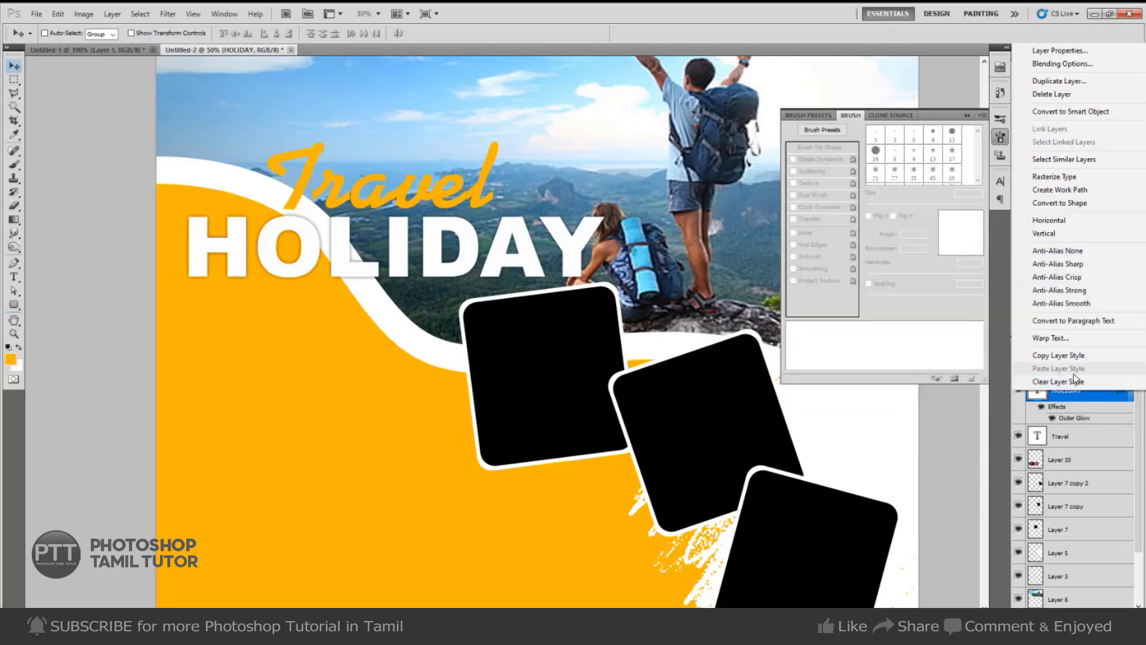
pyautogui.click(1060, 355)
pyautogui.click(1066, 442)
pyautogui.rightClick(1066, 445)
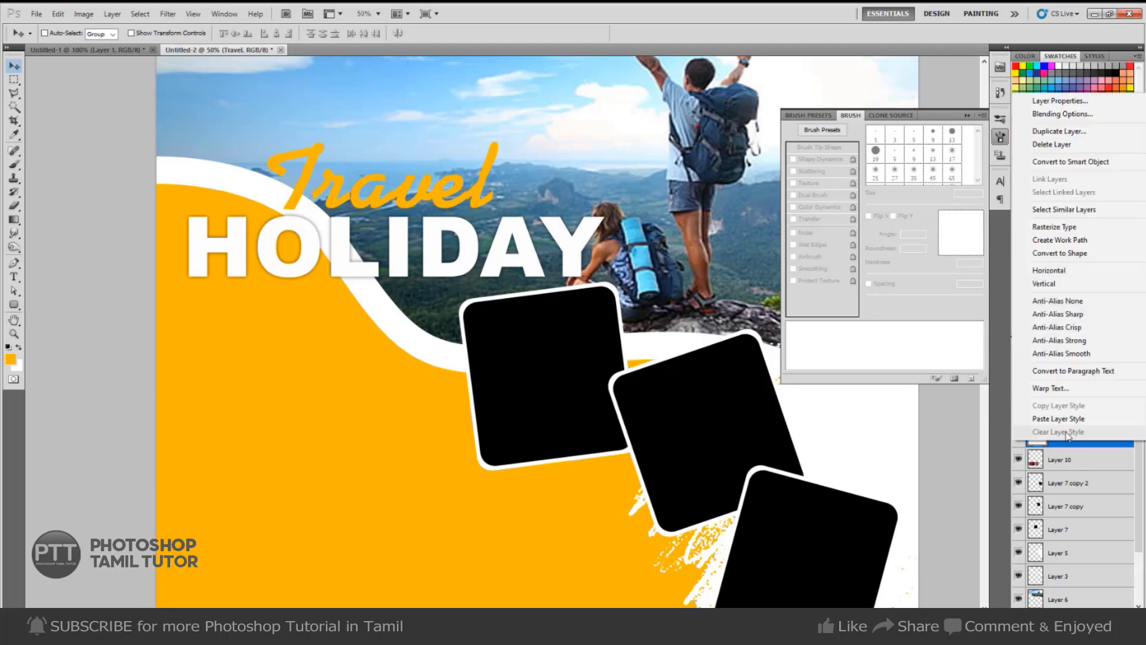
pyautogui.click(1060, 366)
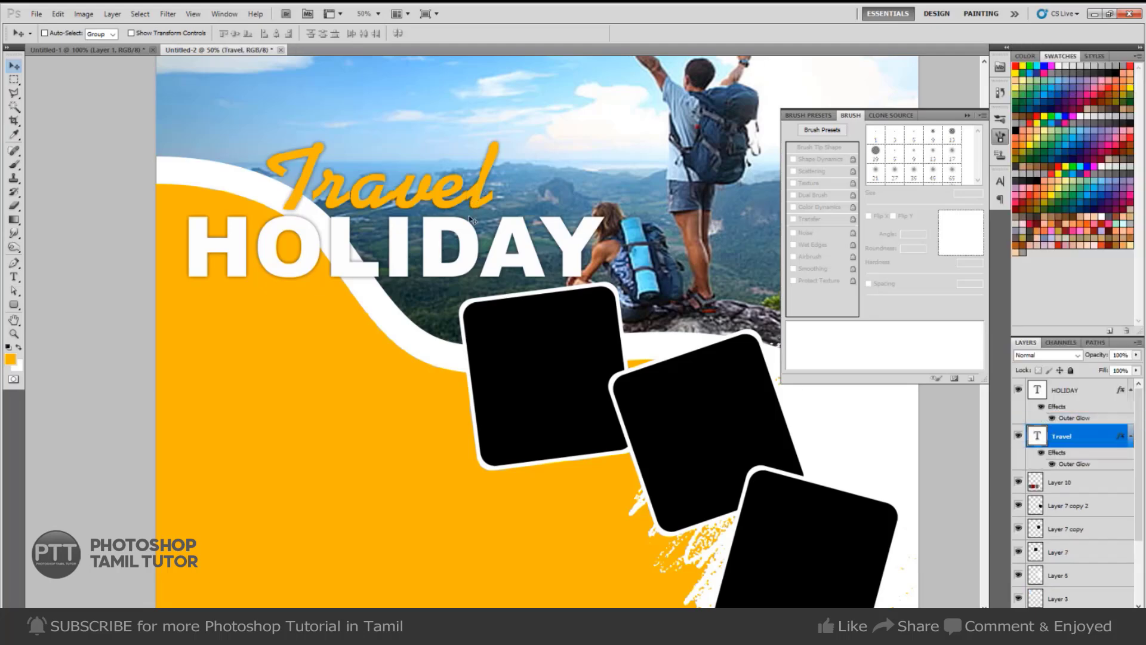
# After checking the reference, add the tagline text on the orange area in Arial.
pyautogui.scroll(-3, 519, 319)
pyautogui.hotkey('ctrl', 'Tab')
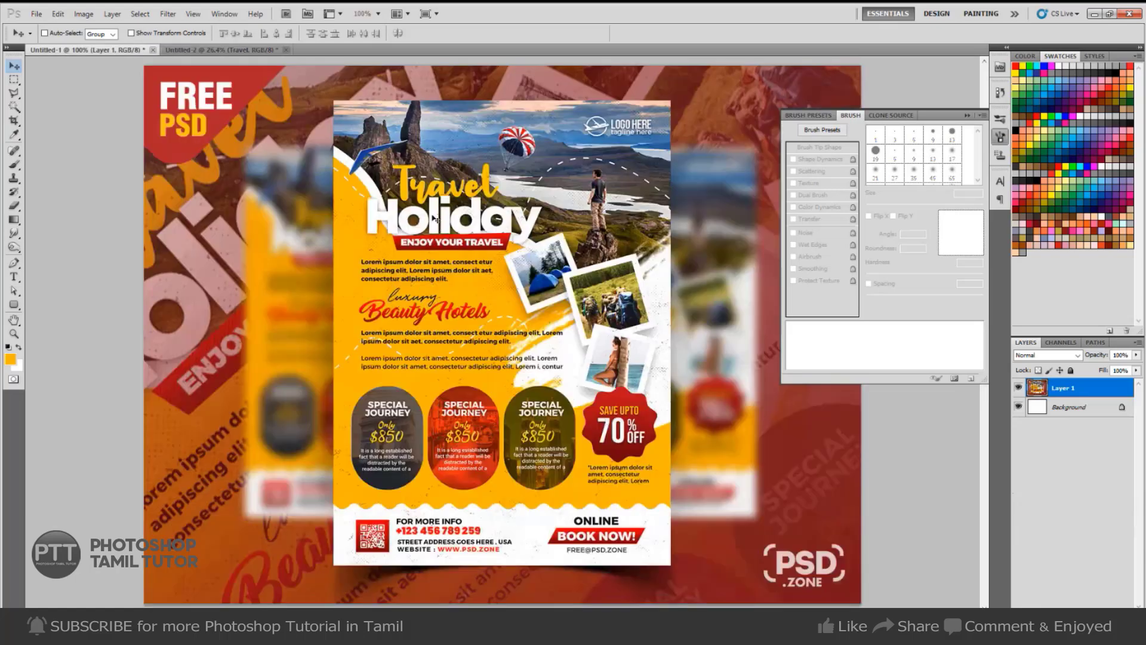
pyautogui.hotkey('ctrl', 'Tab')
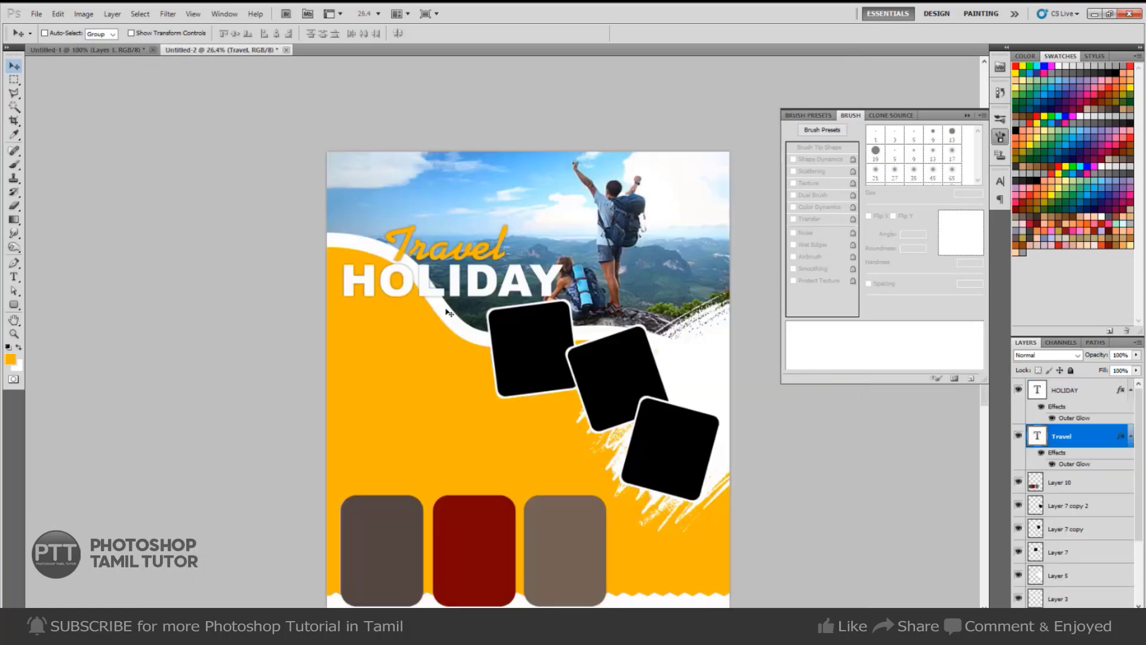
pyautogui.press('t')
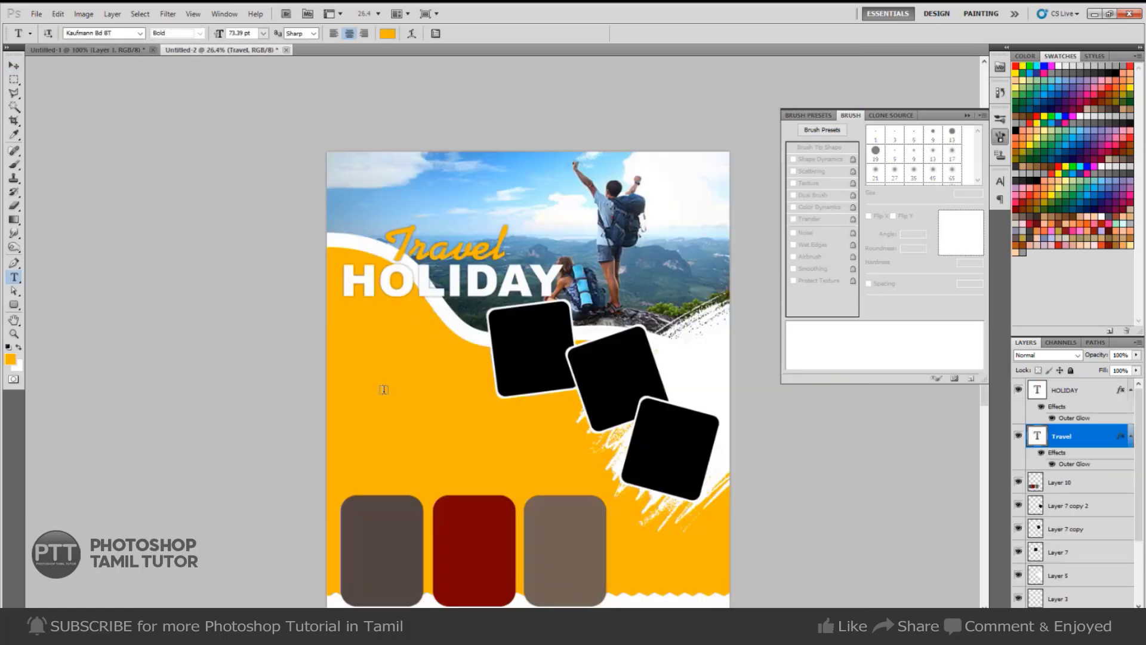
pyautogui.click(391, 385)
pyautogui.write('Lore')
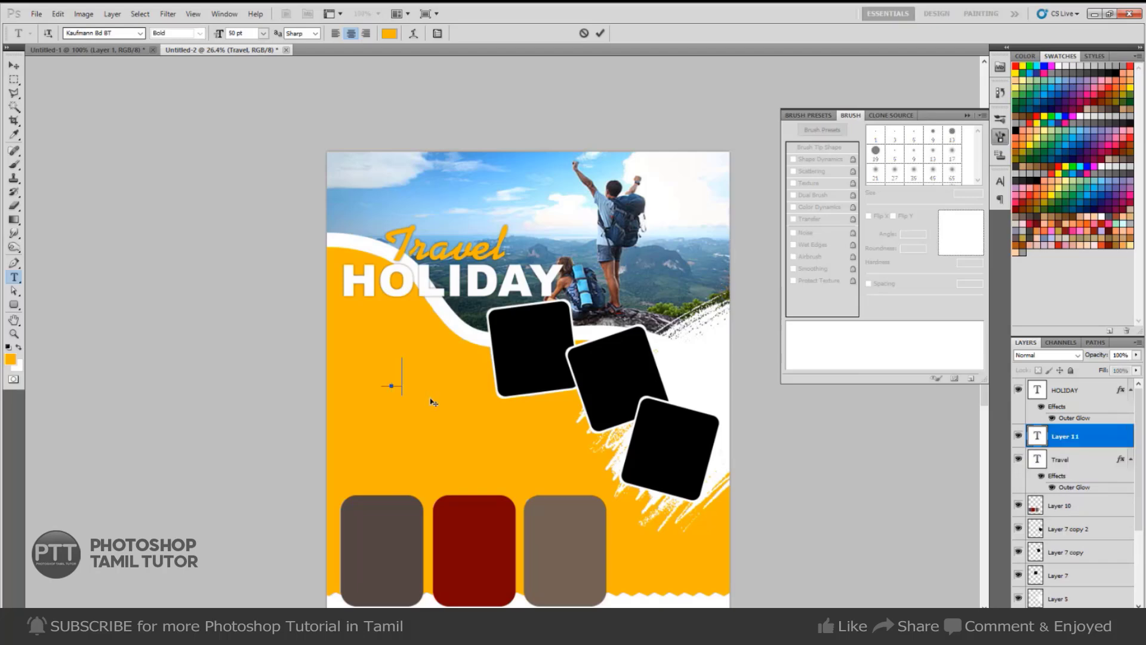
pyautogui.write(' Packages & AVEL')
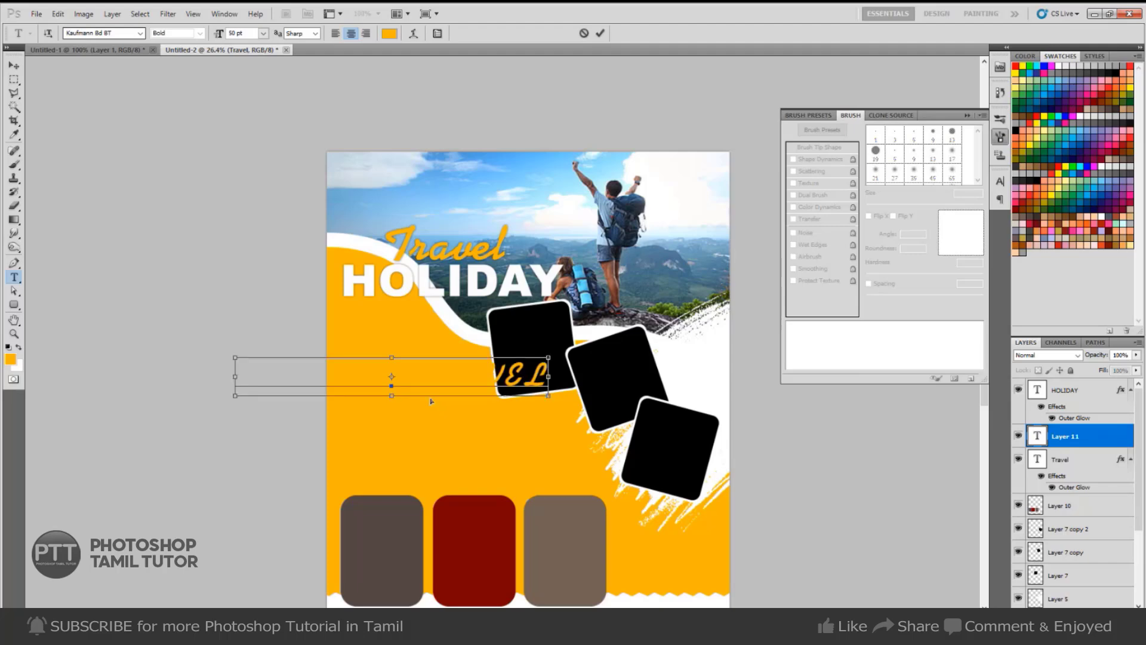
pyautogui.hotkey('ctrl', 'a')
pyautogui.click(108, 33)
pyautogui.write('Arial')
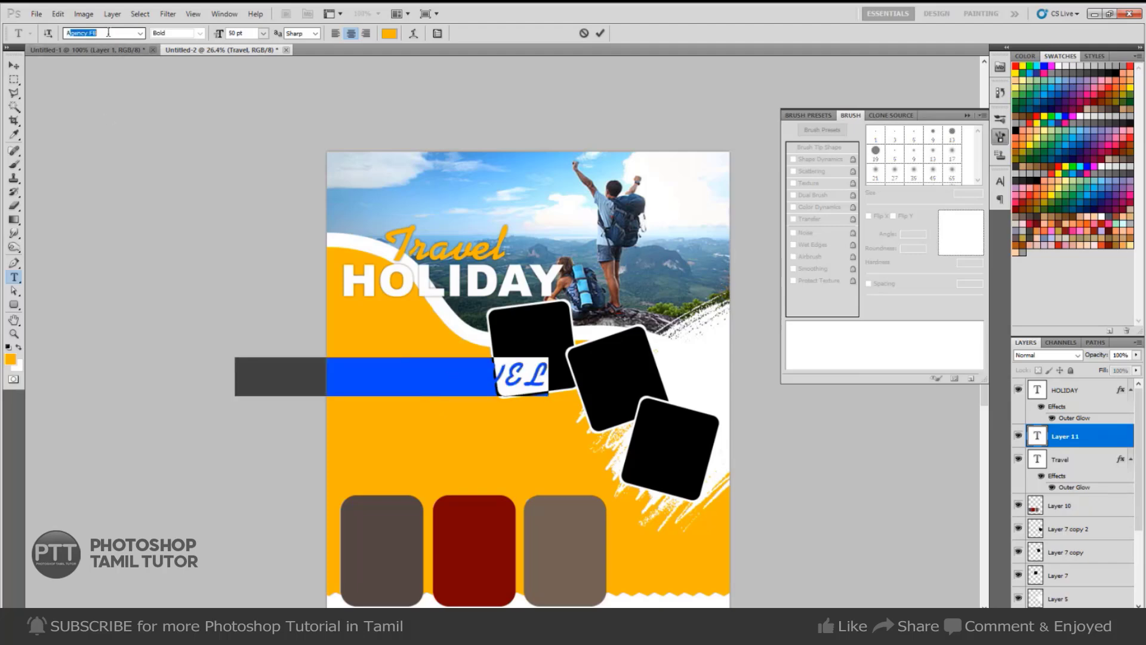
pyautogui.press('Return')
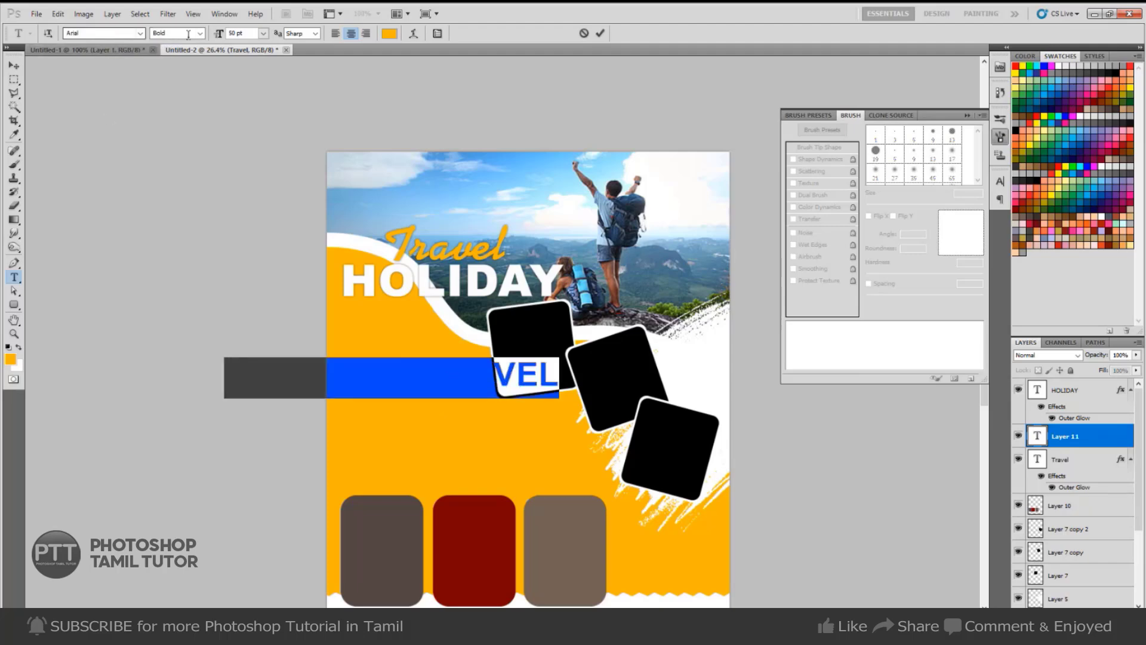
# Make the ENJOY THE TRAVEL tagline white at 20 pt and move it just below HOLIDAY.
pyautogui.click(473, 368)
pyautogui.hotkey('ctrl', 'a')
pyautogui.click(389, 33)
pyautogui.moveTo(428, 221); pyautogui.dragTo(379, 171)
pyautogui.click(686, 164)
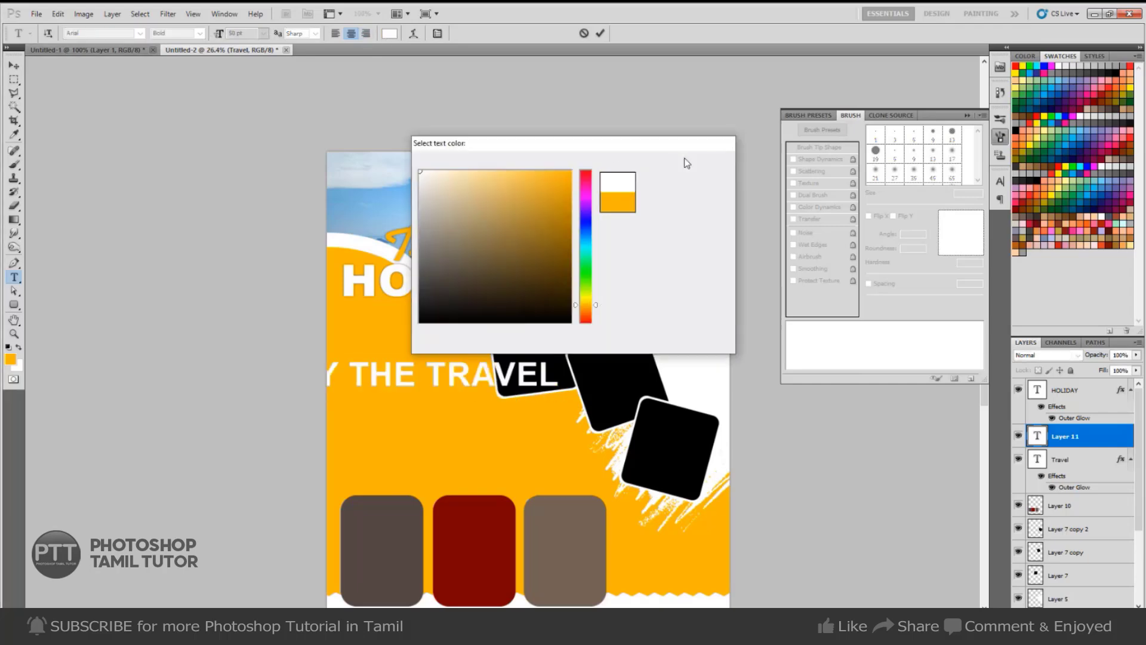
pyautogui.click(245, 31)
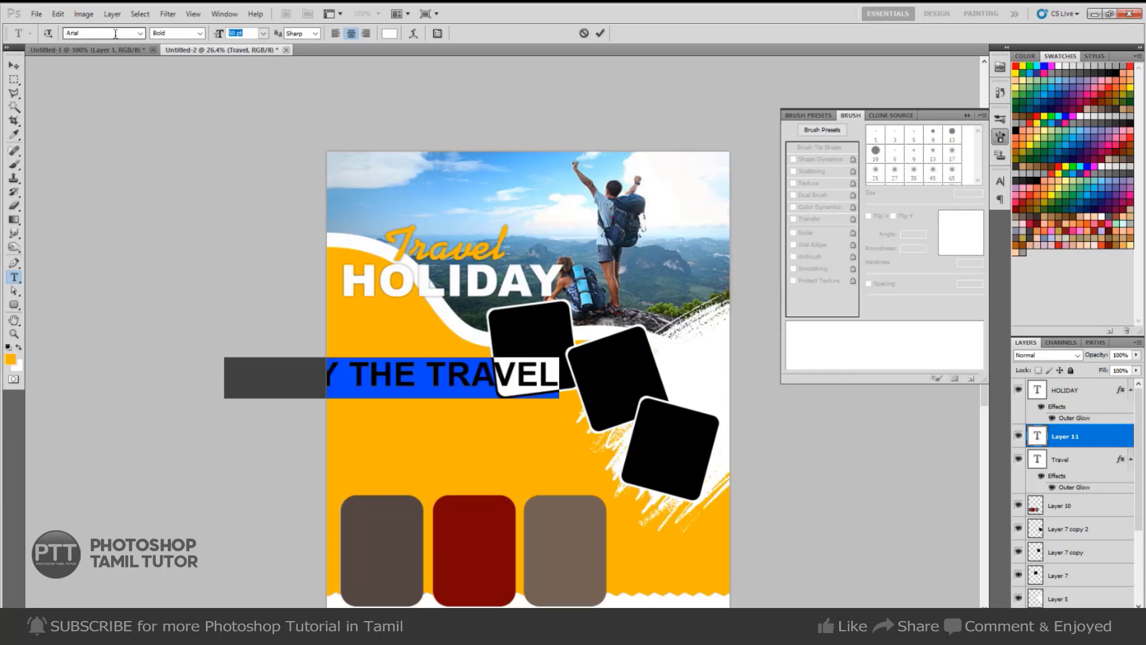
pyautogui.write('20')
pyautogui.hotkey('ctrl', 'Return')
pyautogui.press('v')
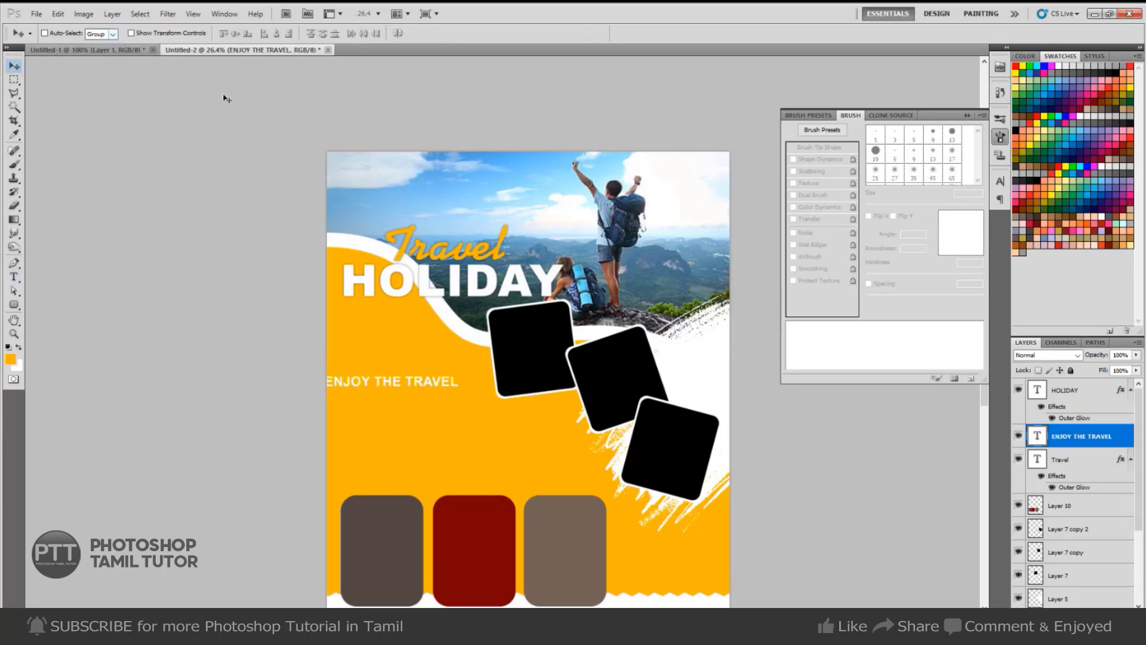
pyautogui.moveTo(394, 389); pyautogui.dragTo(411, 315)
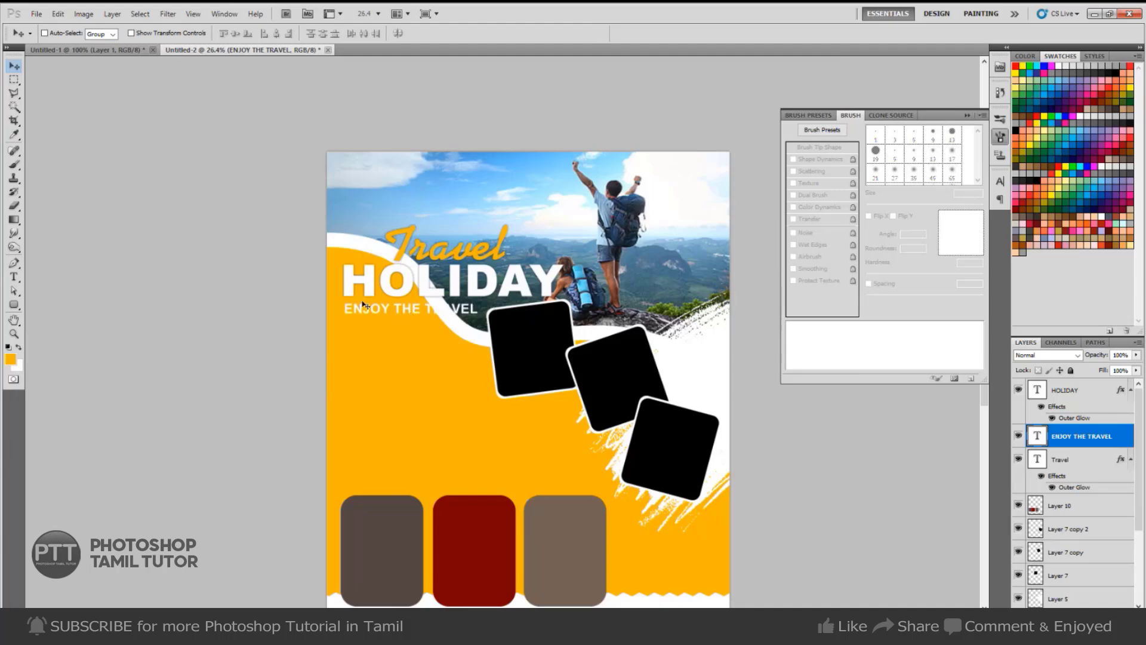
pyautogui.scroll(2, 365, 321)
# Draw a rectangle around the tagline and load it as a selection on a new layer.
pyautogui.press('u')
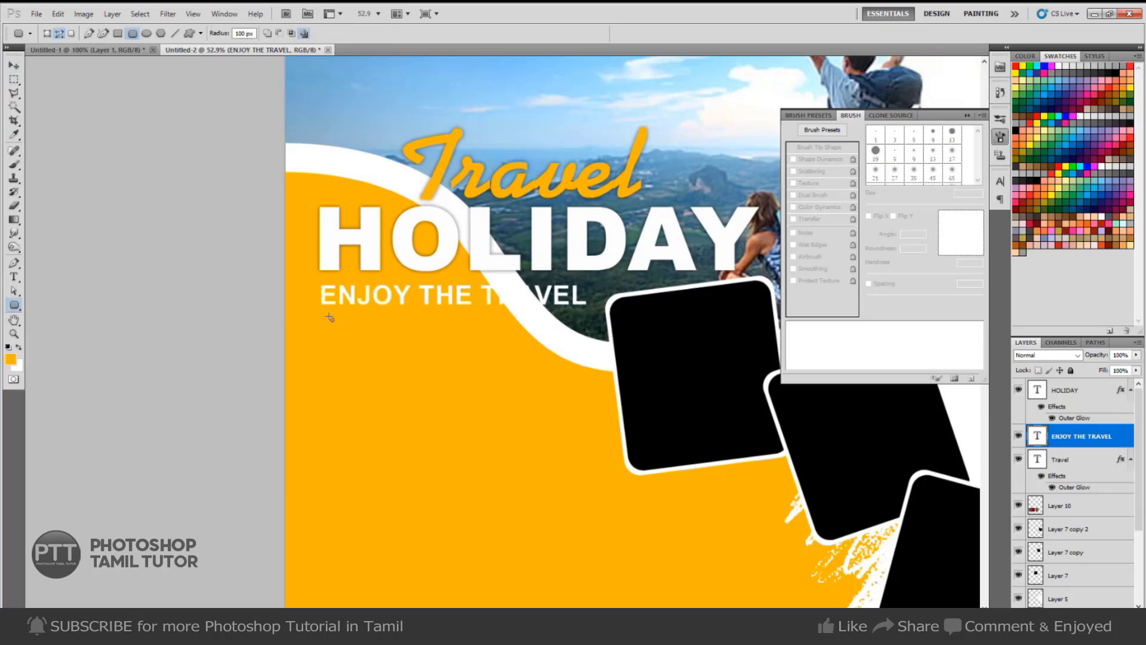
pyautogui.click(118, 33)
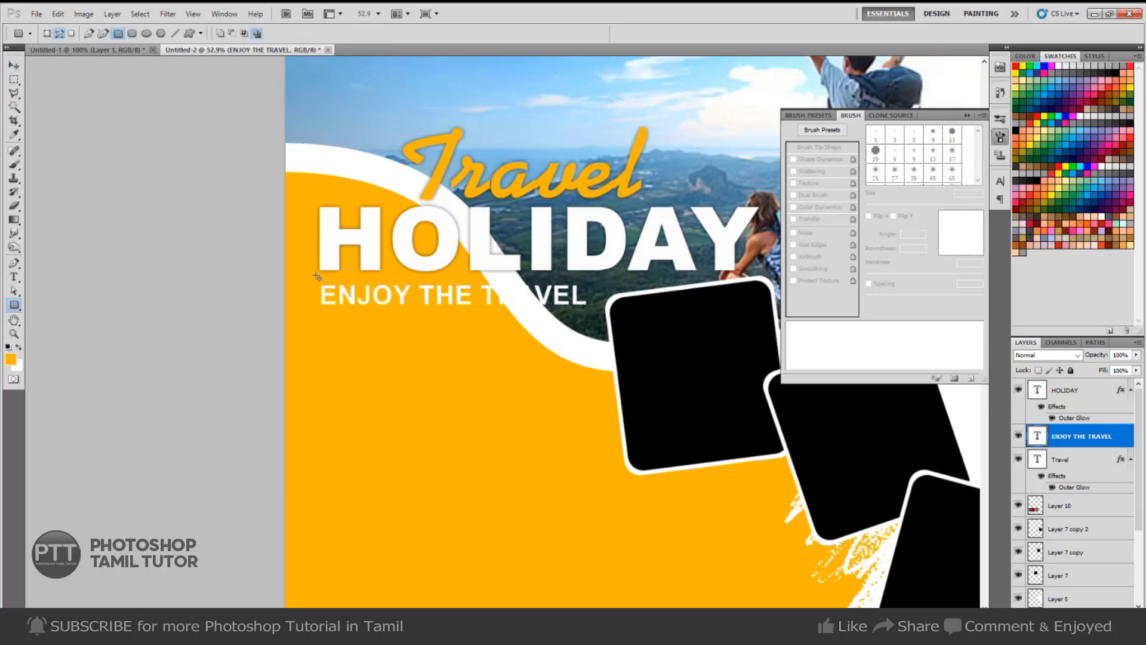
pyautogui.moveTo(317, 280); pyautogui.dragTo(595, 314)
pyautogui.hotkey('ctrl', 'shift', 'n')
pyautogui.press('Return')
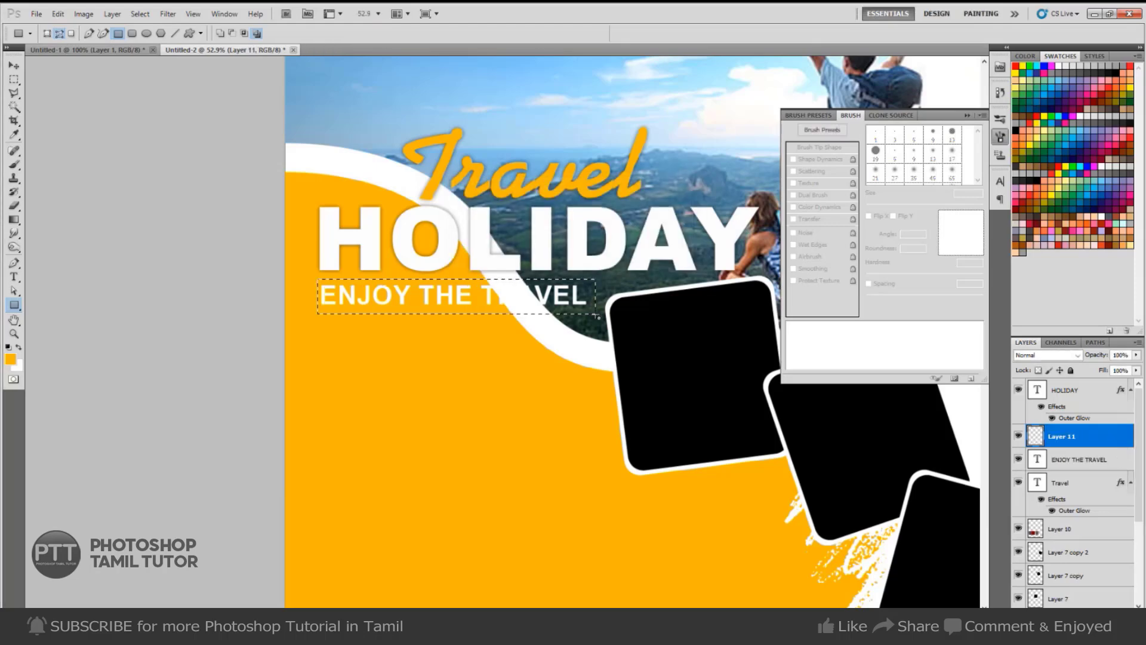
pyautogui.hotkey('ctrl', 'Return')
# Fill the bar selection with a red-to-dark-red gradient.
pyautogui.press('i')
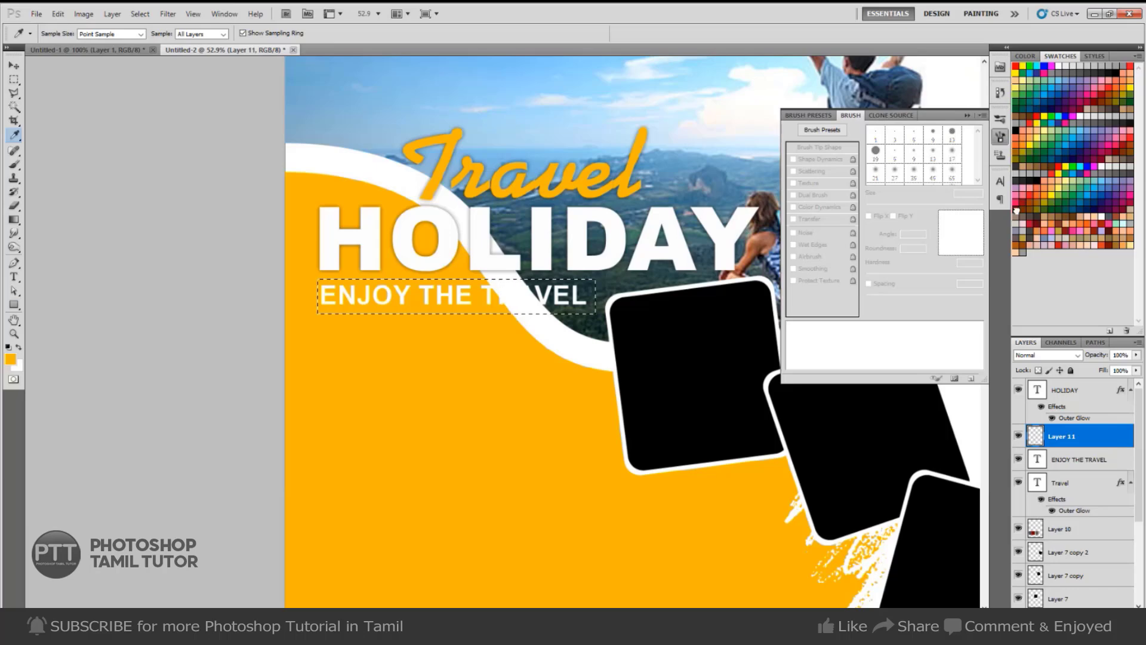
pyautogui.click(1021, 207)
pyautogui.press('x')
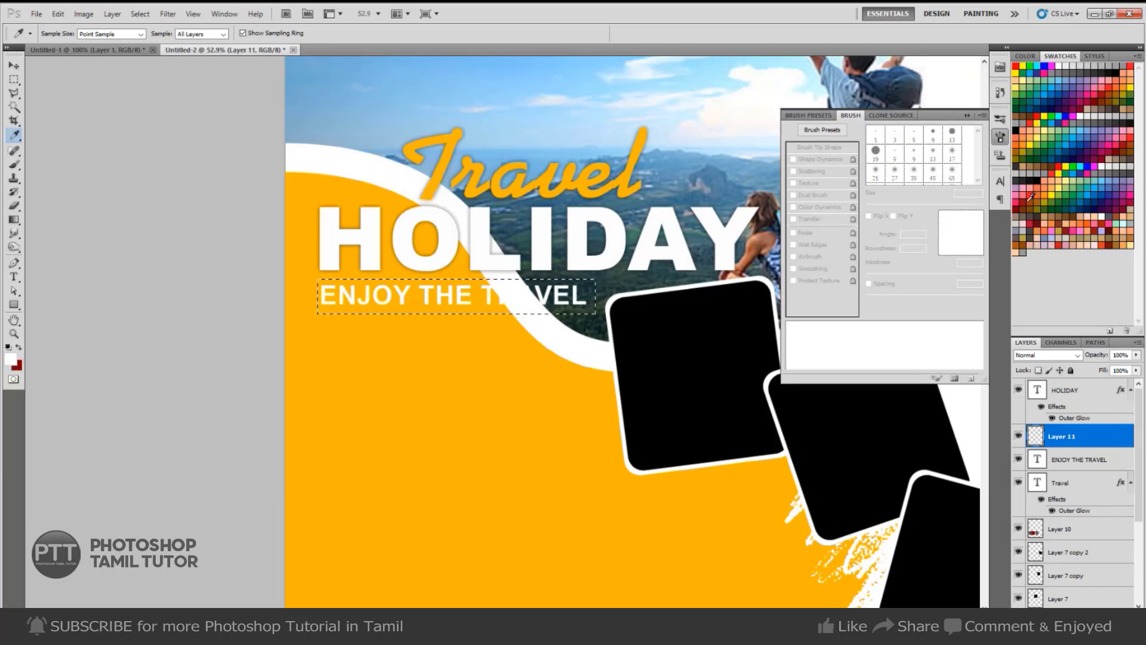
pyautogui.click(1031, 197)
pyautogui.press('g')
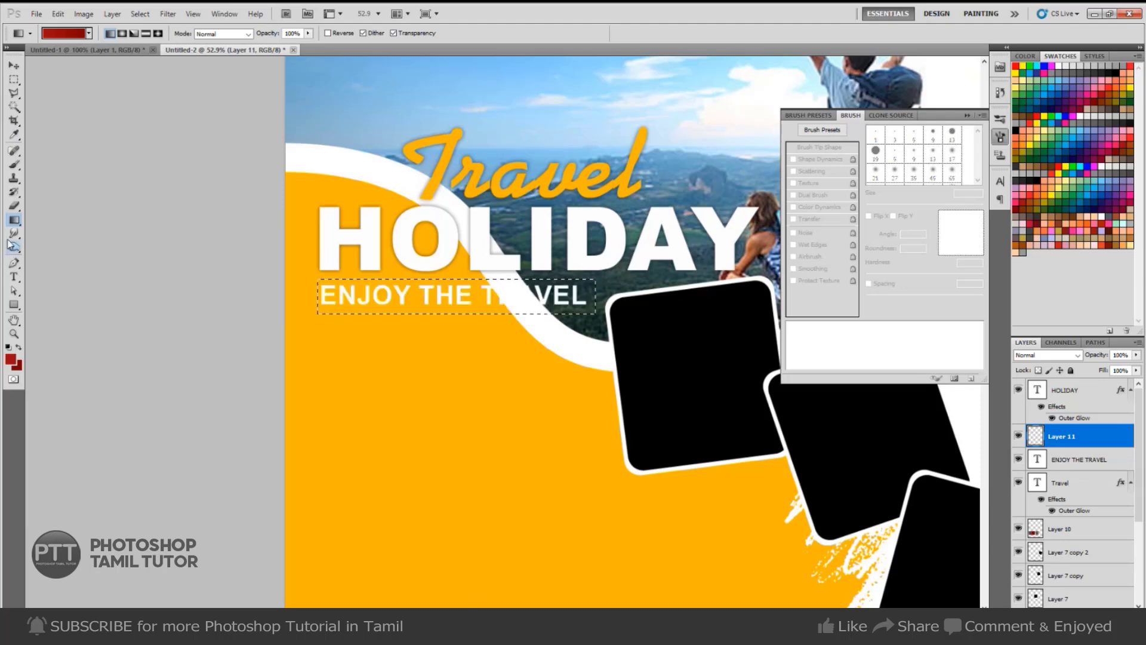
pyautogui.rightClick(14, 219)
pyautogui.click(74, 224)
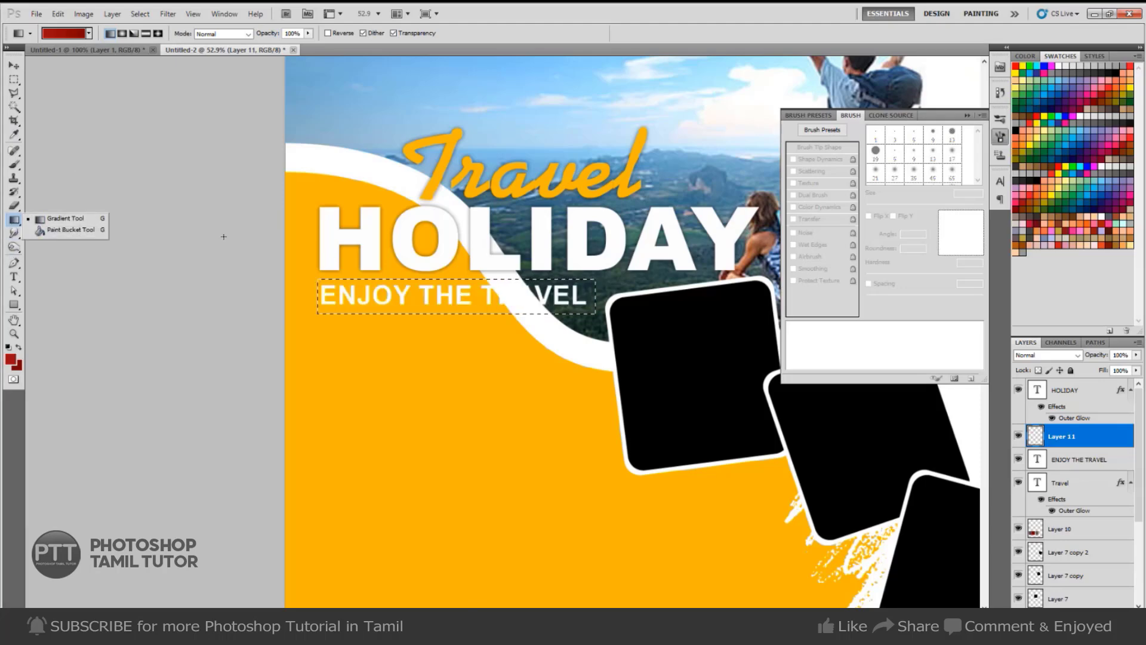
pyautogui.click(10, 359)
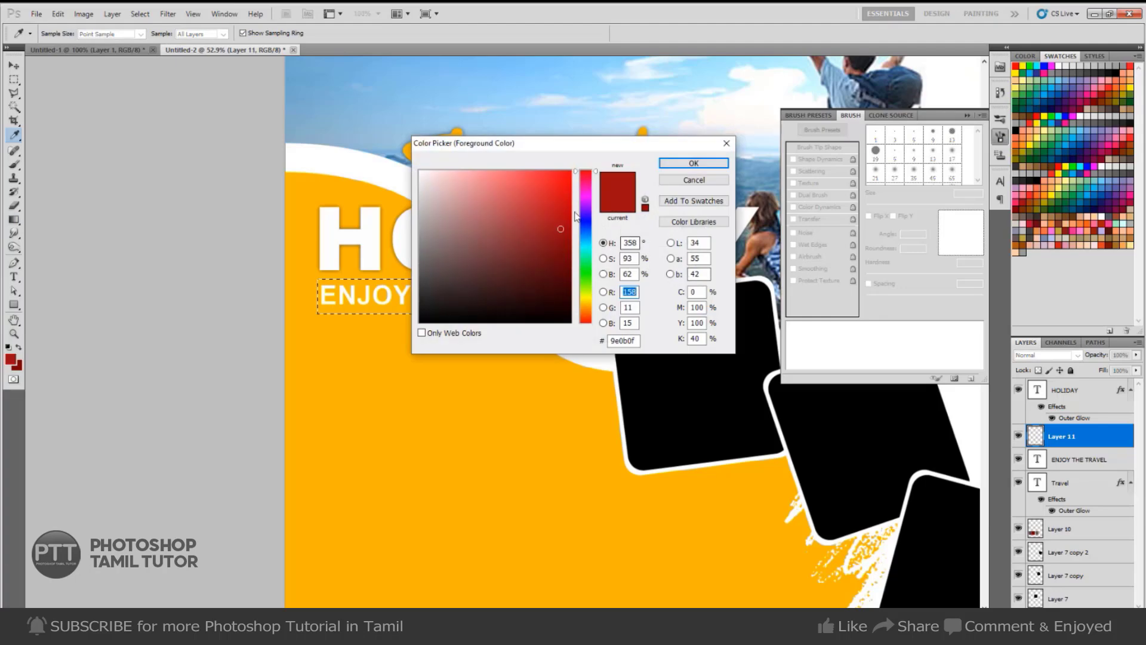
pyautogui.press('Return')
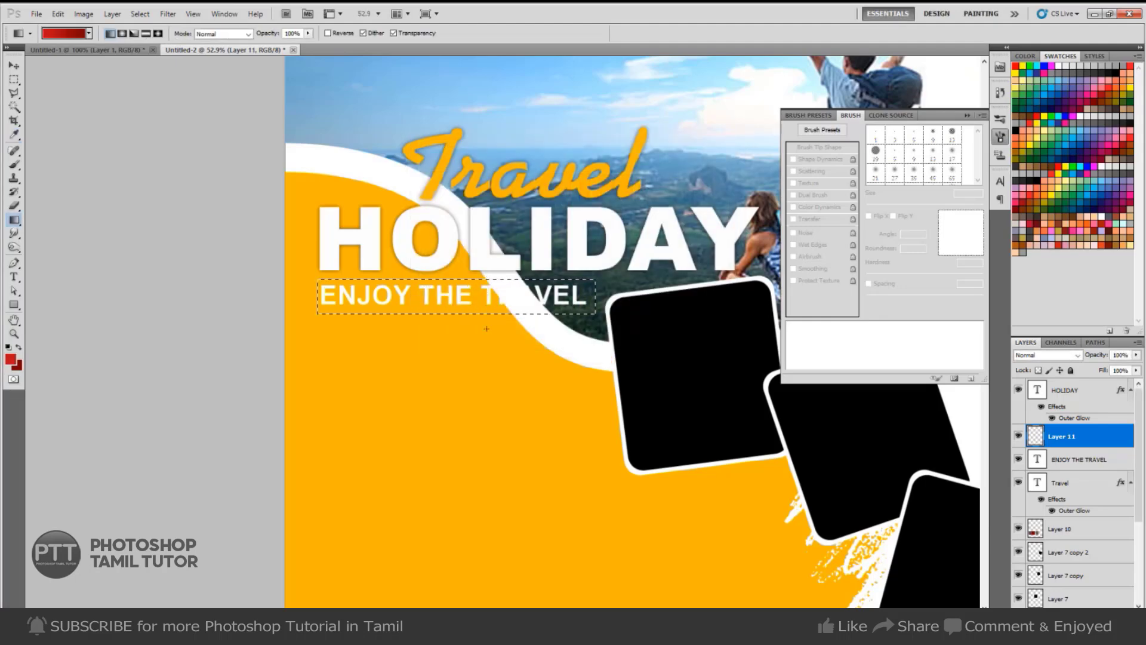
pyautogui.hotkey('ctrl', 'd')
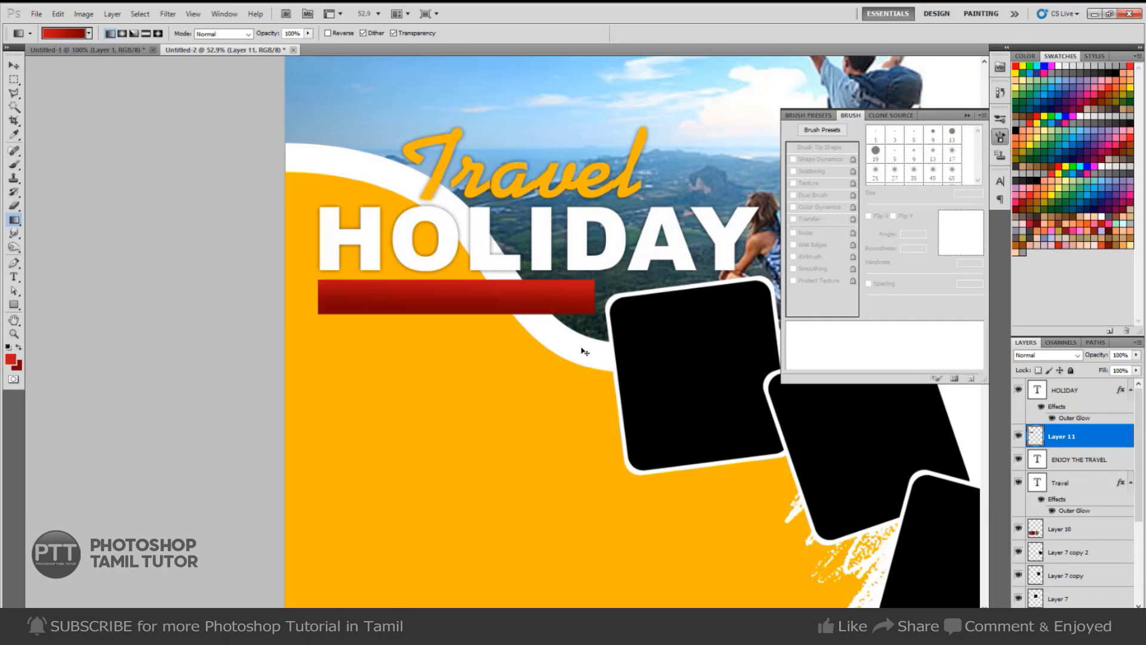
# Put the red bar layer beneath the tagline and nudge the tagline down onto it.
pyautogui.hotkey('ctrl', '[')
pyautogui.hotkey('ctrl', '[')
pyautogui.hotkey('ctrl', '[')
pyautogui.press('v')
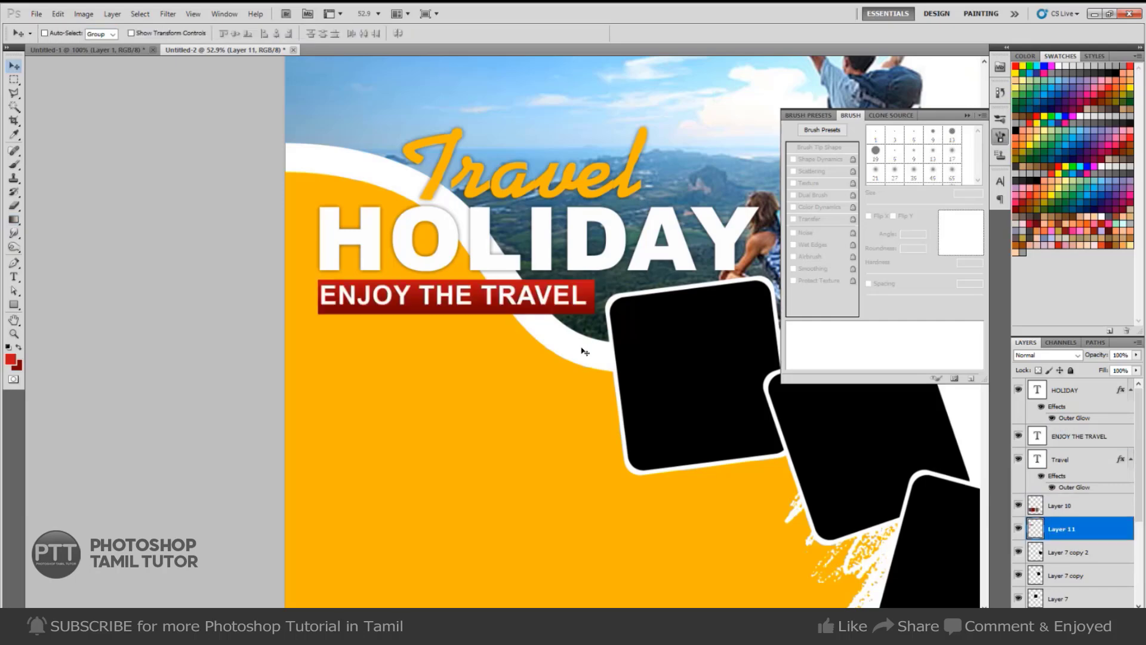
pyautogui.rightClick(556, 301)
pyautogui.click(577, 310)
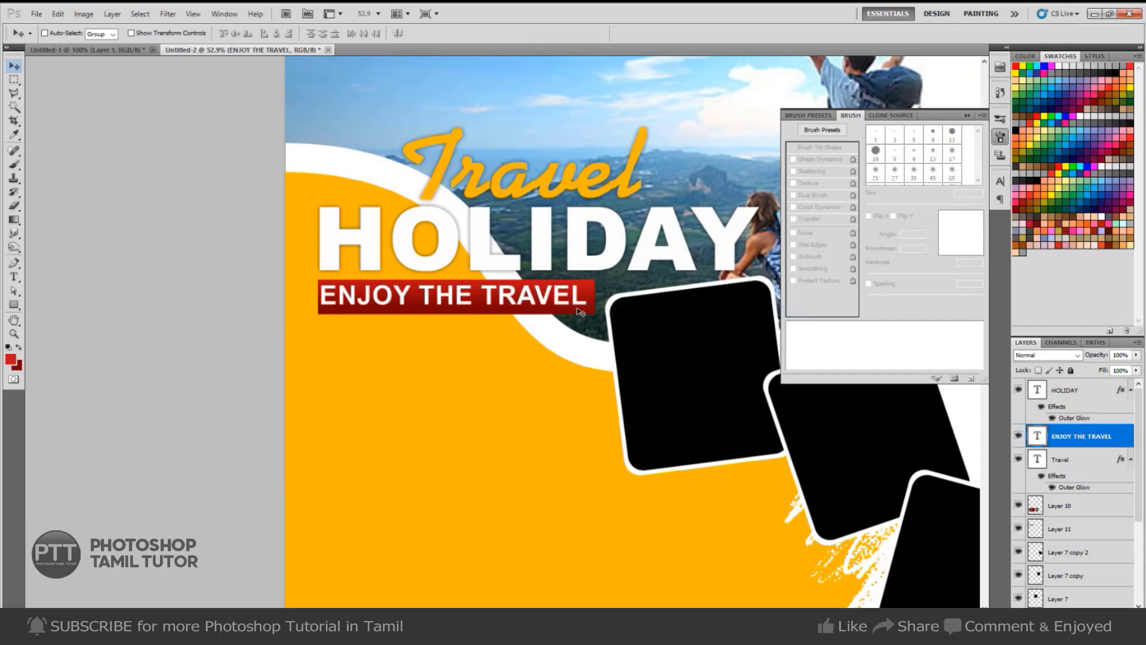
pyautogui.press('Down')
pyautogui.press('Down')
pyautogui.press('Down')
pyautogui.press('Down')
pyautogui.press('Down')
pyautogui.press('Down')
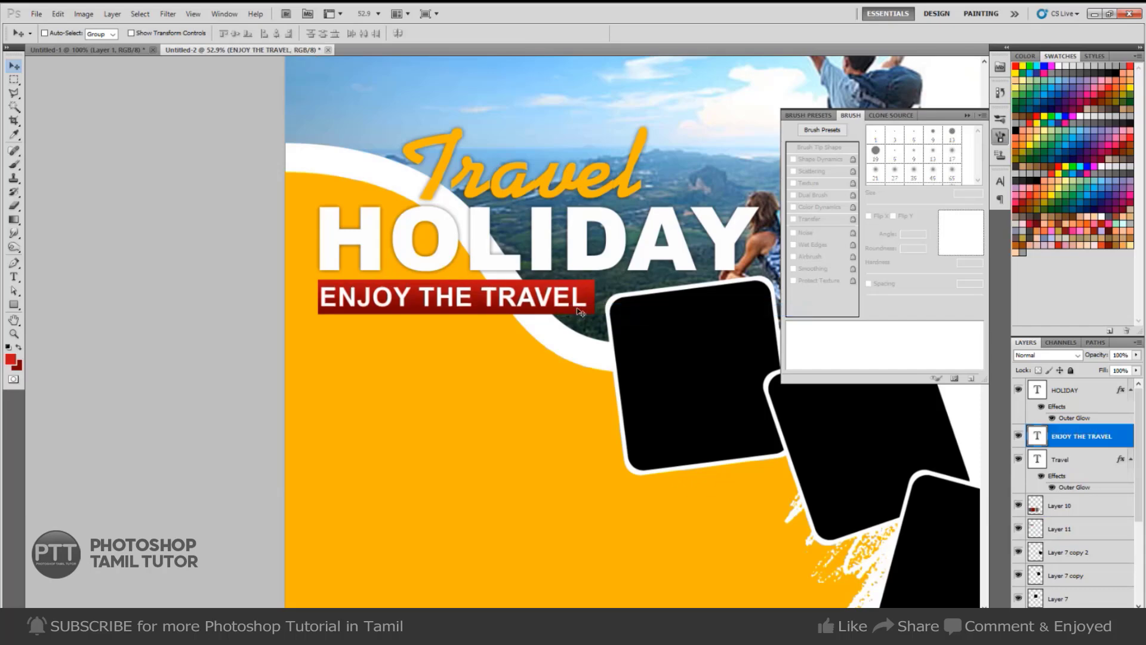
# Zoom the flyer view to a third of full size and bring up the Lorem Ipsum browser page.
pyautogui.hotkey('ctrl', '-')
pyautogui.hotkey('ctrl', '-')
pyautogui.hotkey('ctrl', '-')
pyautogui.hotkey('ctrl', '-')
pyautogui.hotkey('ctrl', '+')
pyautogui.hotkey('ctrl', '+')
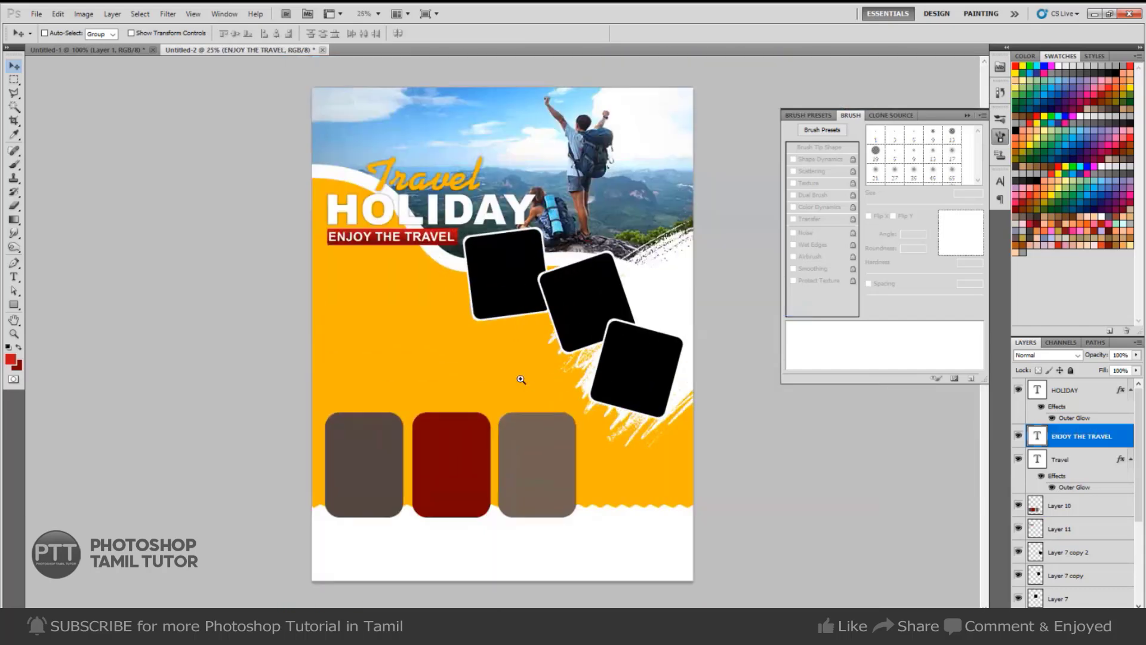
pyautogui.press('t')
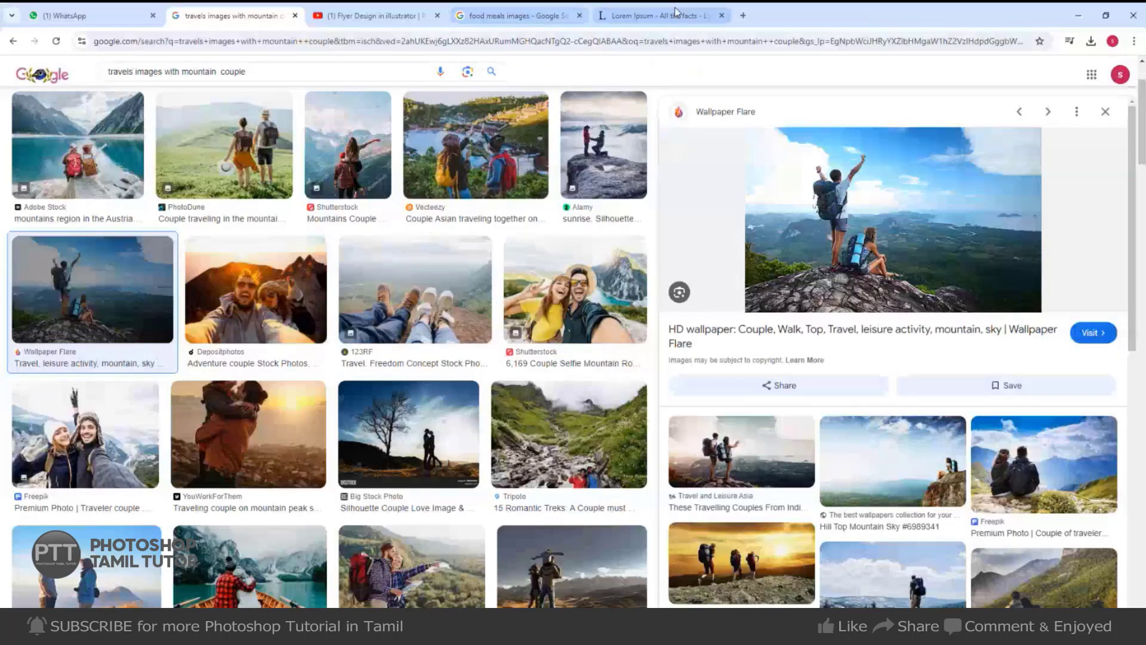
pyautogui.click(657, 15)
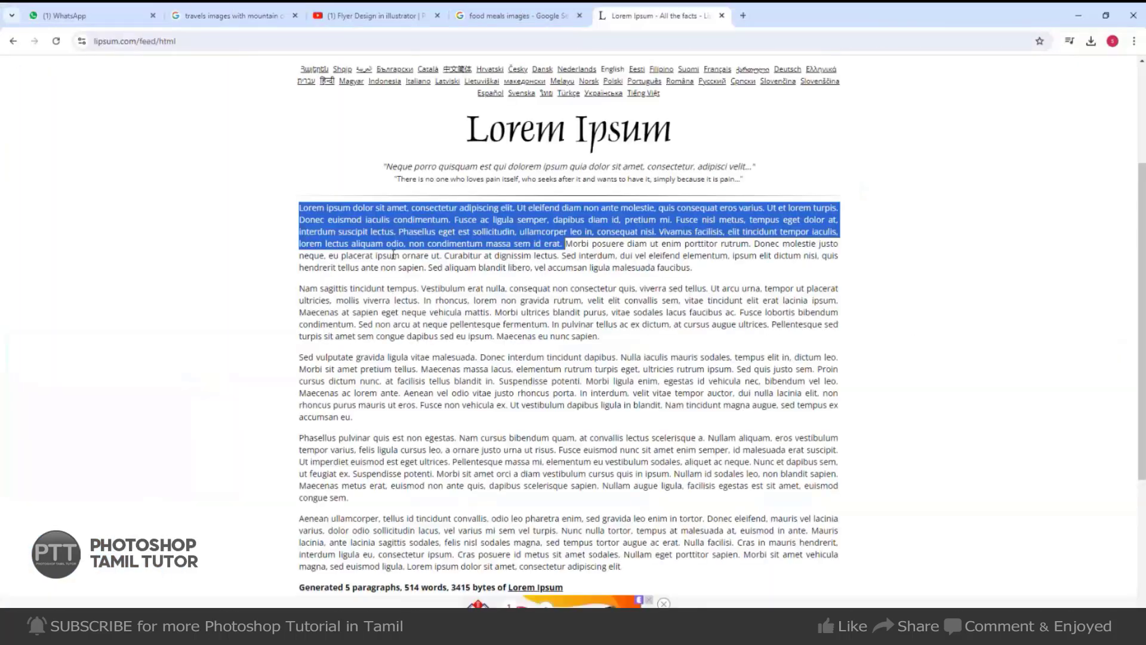
pyautogui.click(395, 242)
pyautogui.moveTo(518, 232); pyautogui.dragTo(487, 229)
pyautogui.click(458, 219)
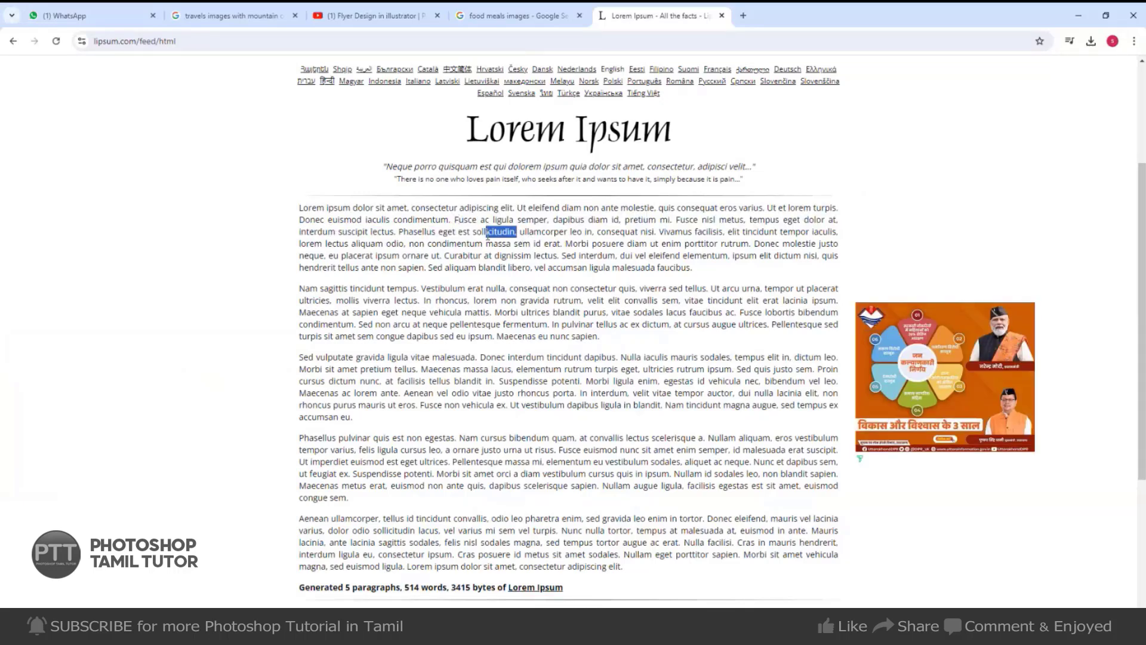
pyautogui.moveTo(561, 245); pyautogui.dragTo(300, 212)
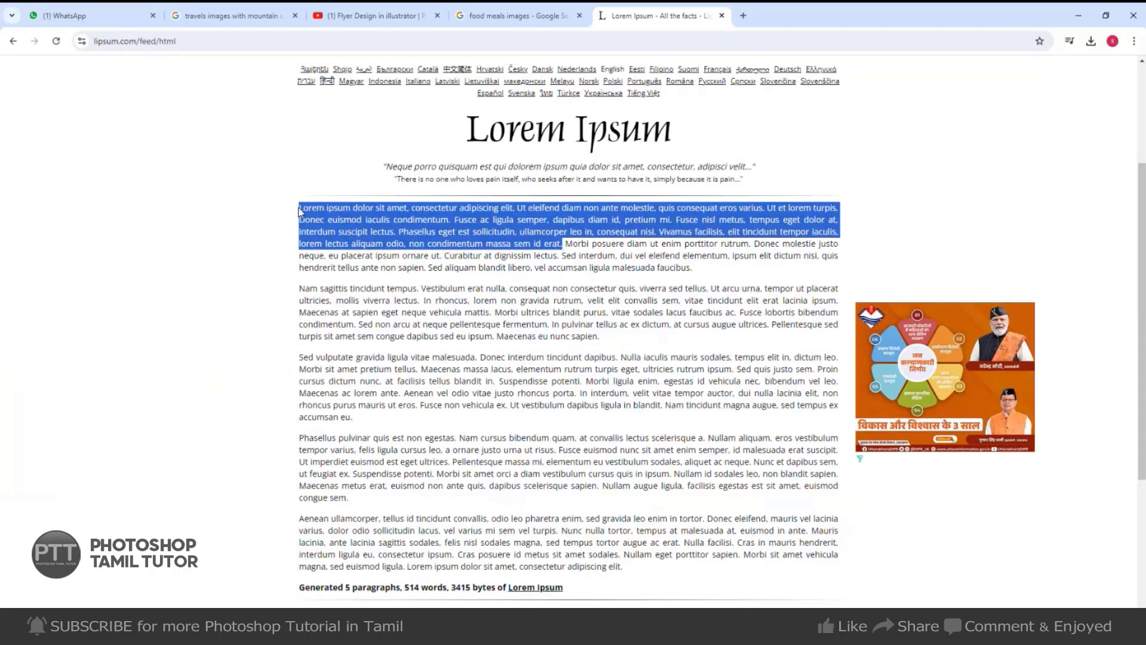
# Paste the placeholder paragraph into a text box below the tagline at 12 pt.
pyautogui.hotkey('alt', 'Tab')
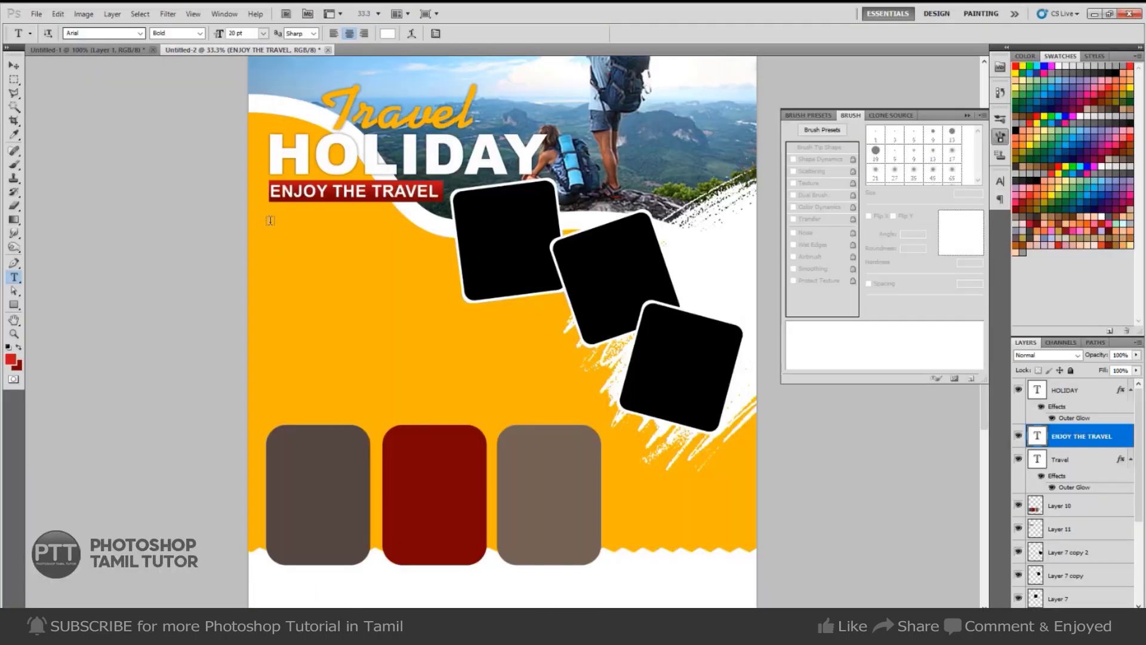
pyautogui.moveTo(270, 221); pyautogui.dragTo(455, 325)
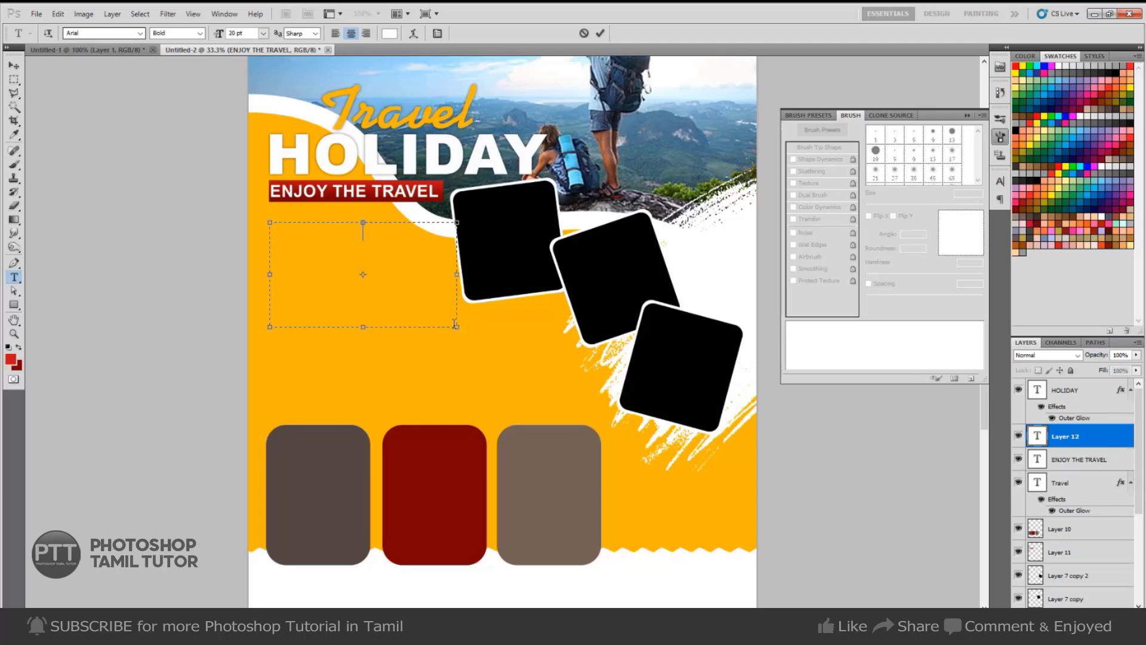
pyautogui.hotkey('ctrl', 'v')
pyautogui.hotkey('ctrl', 'a')
pyautogui.moveTo(248, 33); pyautogui.dragTo(157, 34)
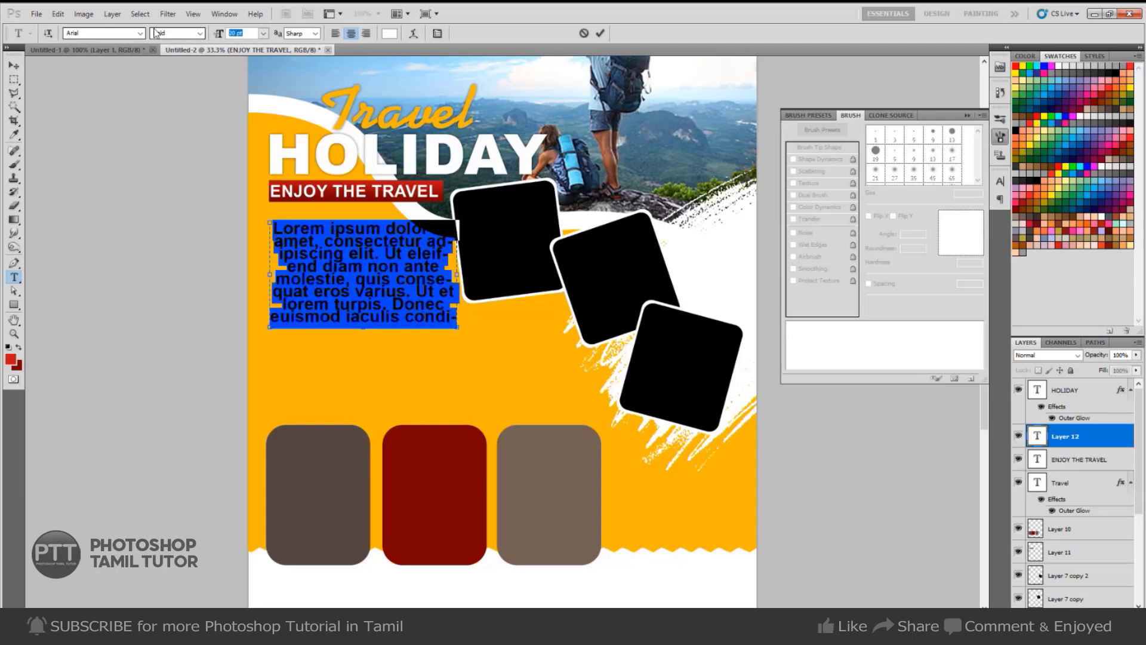
pyautogui.write('12')
pyautogui.press('Return')
pyautogui.hotkey('ctrl', 'Return')
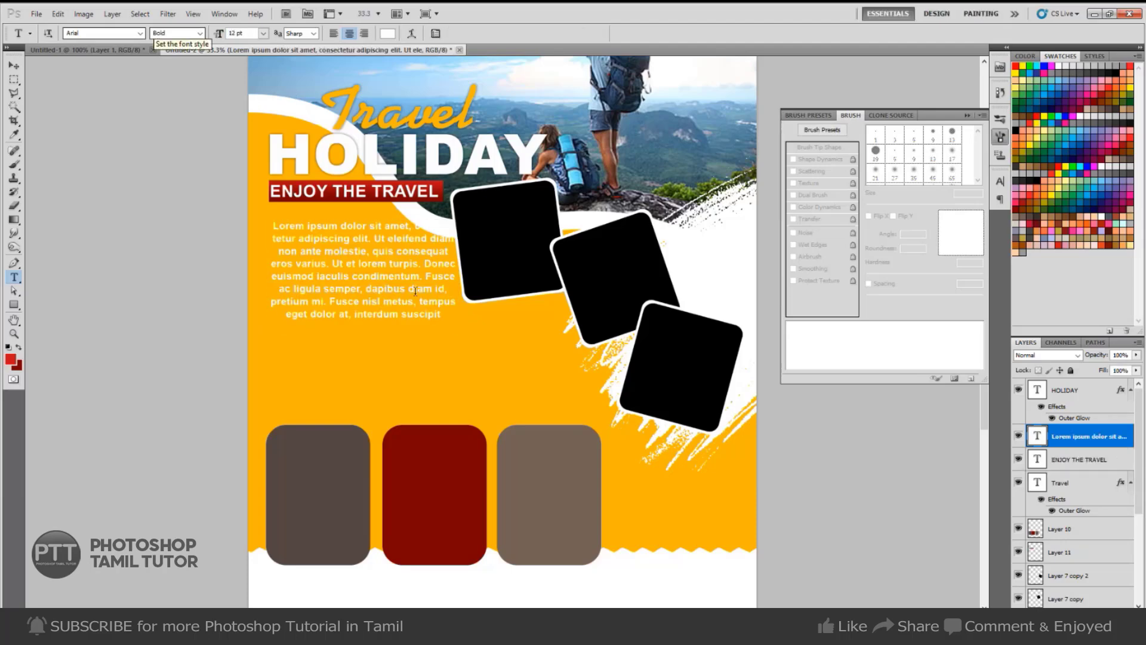
# Set the paragraph to the Regular font style and left-align it.
pyautogui.click(202, 34)
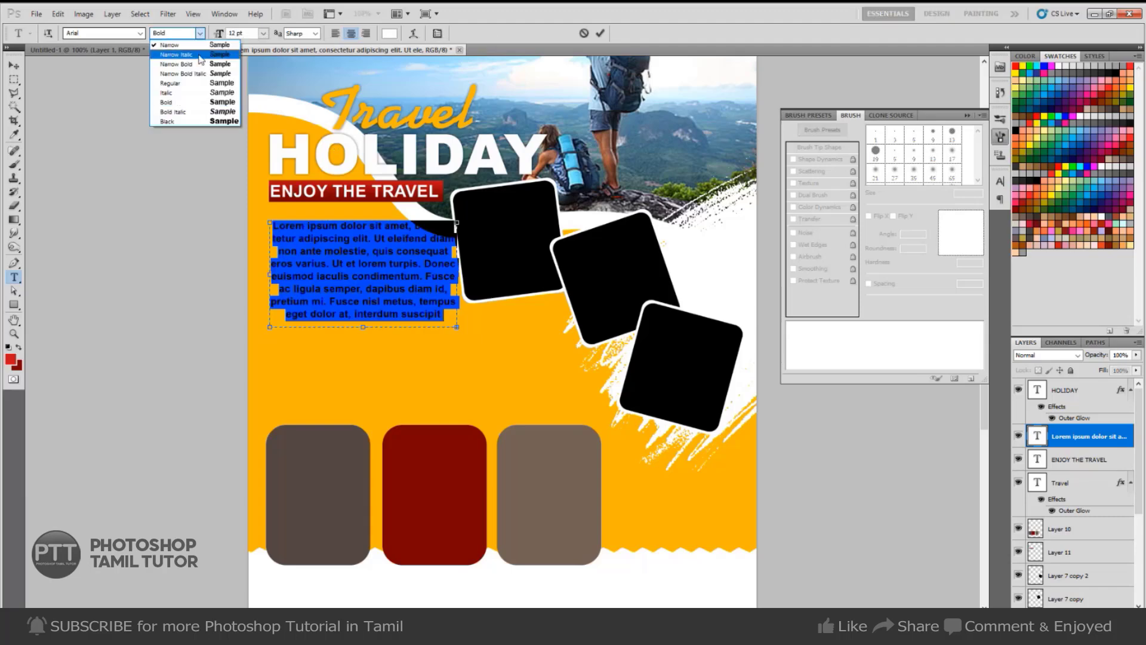
pyautogui.click(187, 83)
pyautogui.click(328, 240)
pyautogui.hotkey('ctrl', 'a')
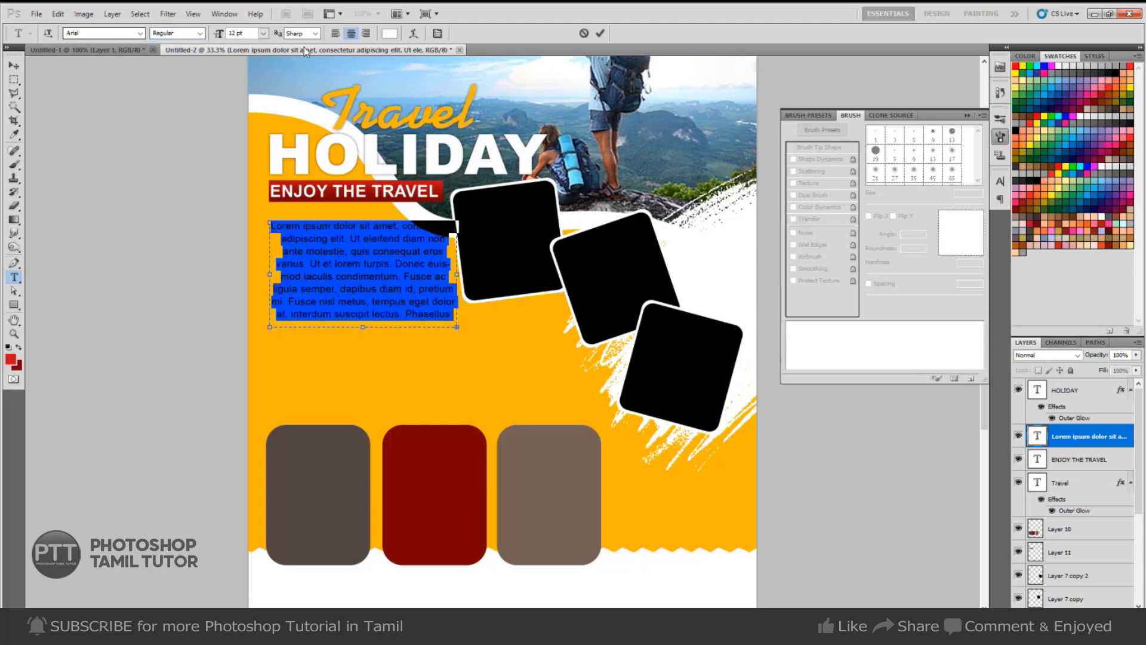
pyautogui.click(336, 34)
pyautogui.click(415, 273)
# Give the paragraph 18 pt line spacing.
pyautogui.hotkey('ctrl', 'a')
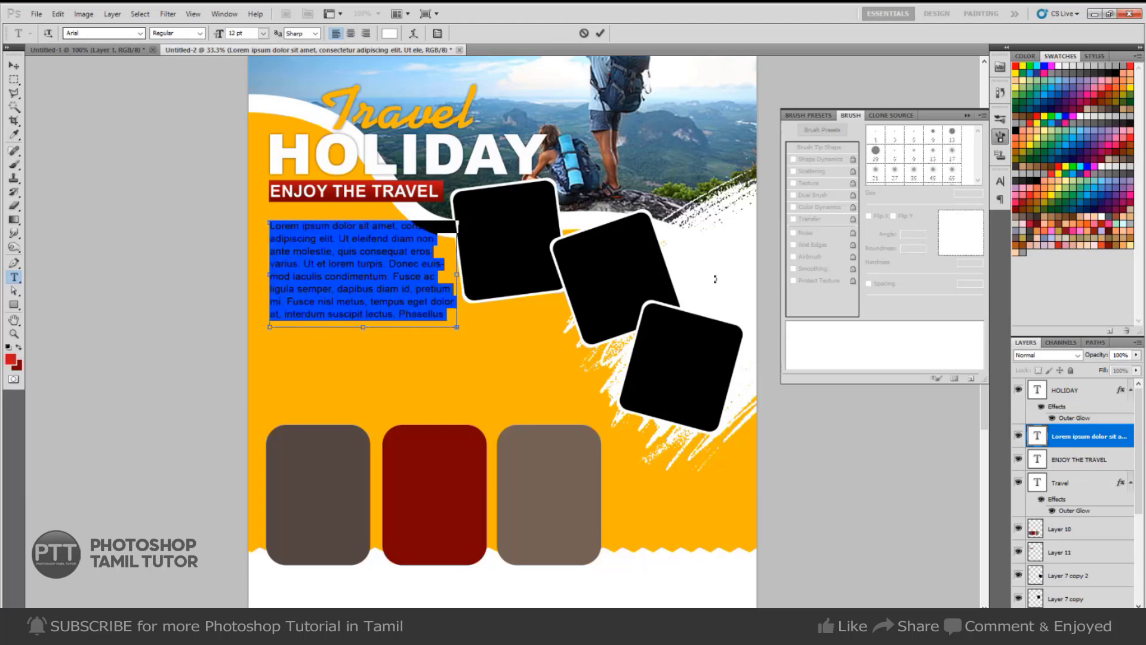
pyautogui.hotkey('ctrl', 't')
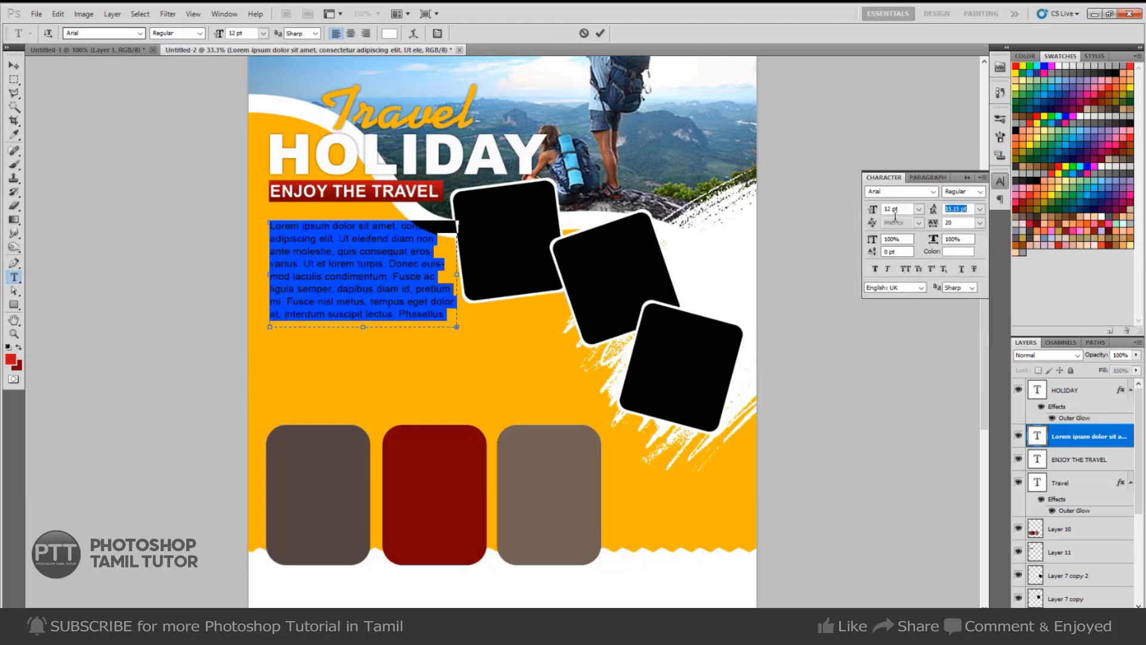
pyautogui.write('18')
pyautogui.press('Return')
pyautogui.hotkey('ctrl', 'Return')
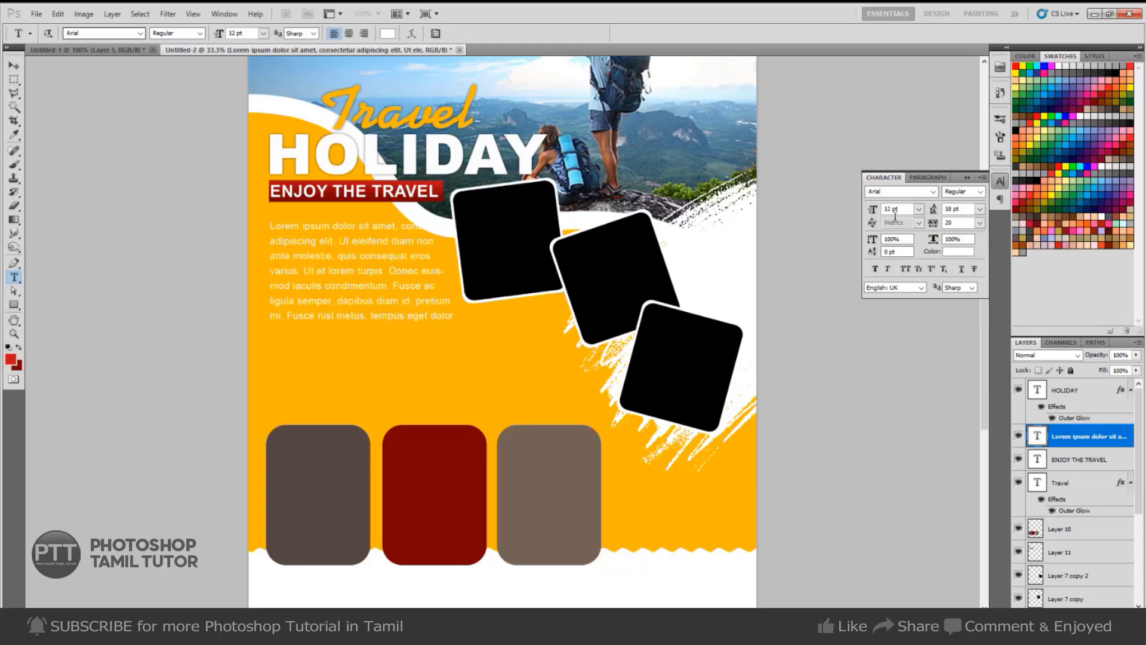
# Replace the text after 'turpis' so the paragraph ends at 'erat.', and shrink the box to fit.
pyautogui.moveTo(386, 270); pyautogui.dragTo(507, 378)
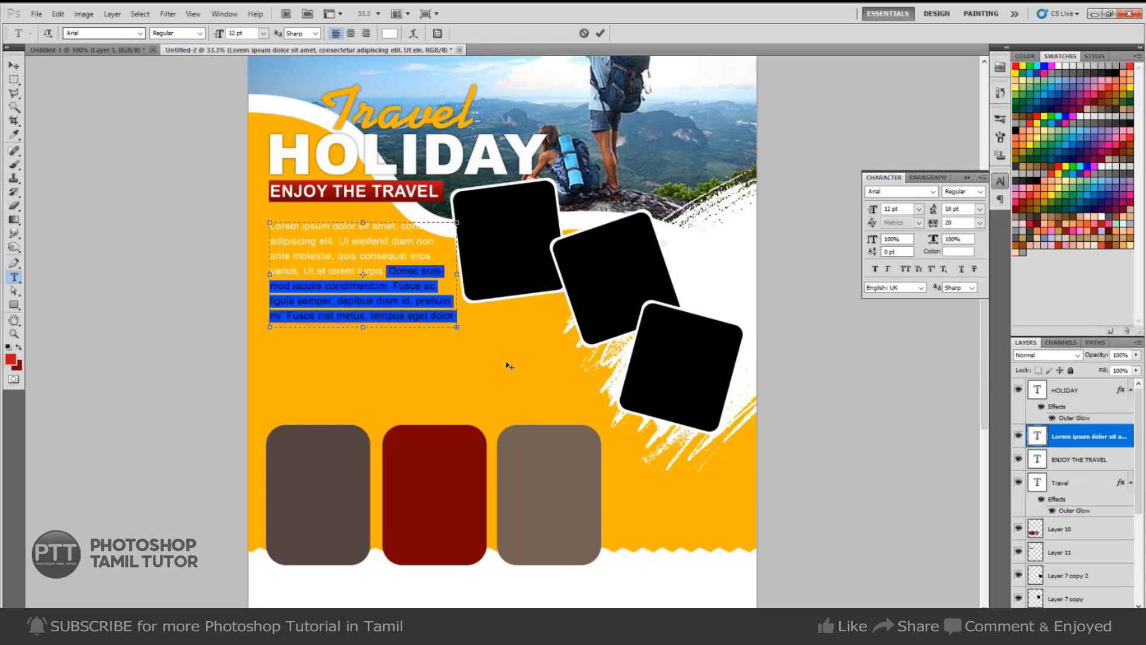
pyautogui.write('at, interdum suscipit lectus. Phasellus eget est sollicitudin, ullamcorper leo in, consequat nisi. Vivamus facilisis, elit tincidunt')
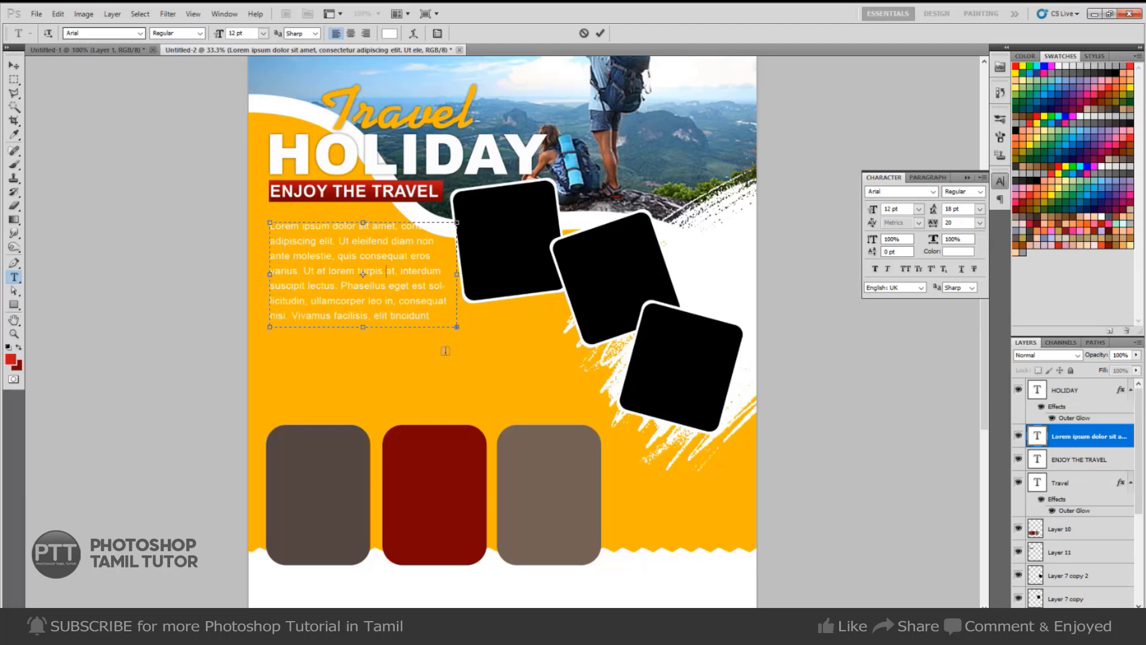
pyautogui.keyDown('shift'); pyautogui.click(435, 309); pyautogui.keyUp('shift')
pyautogui.write('tempor iaculis lorem lectus aliquam odio, non condimentum massa sem id erat.')
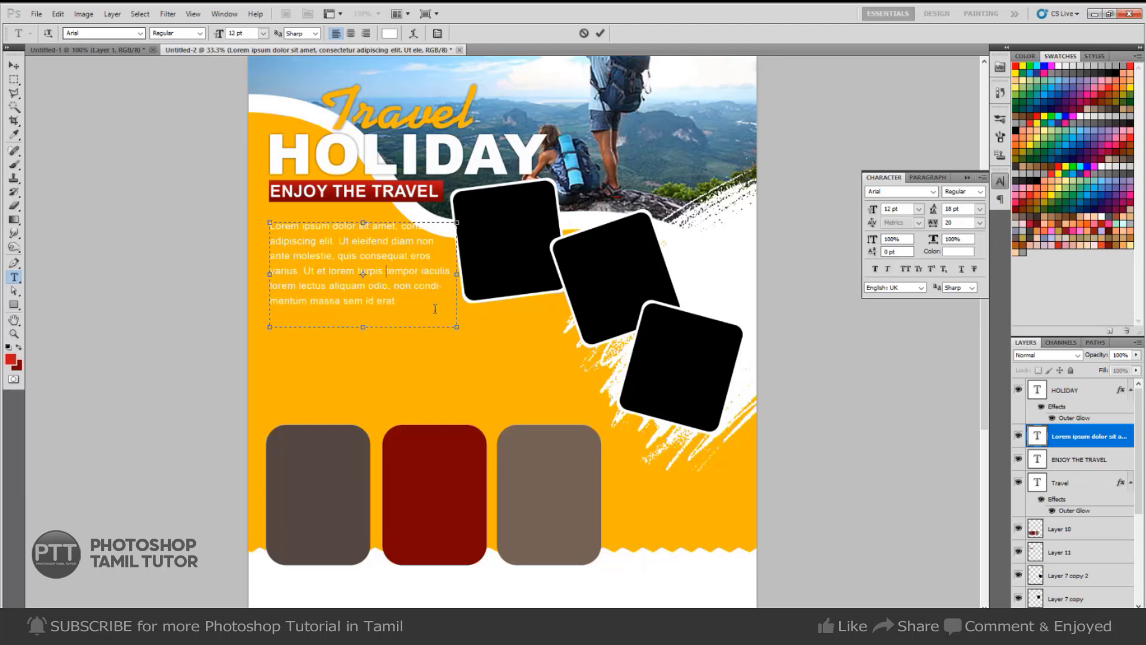
pyautogui.moveTo(364, 329); pyautogui.dragTo(364, 315)
# Colour the whole paragraph grey 5f5f5f and commit the edit.
pyautogui.hotkey('ctrl', 'a')
pyautogui.click(959, 252)
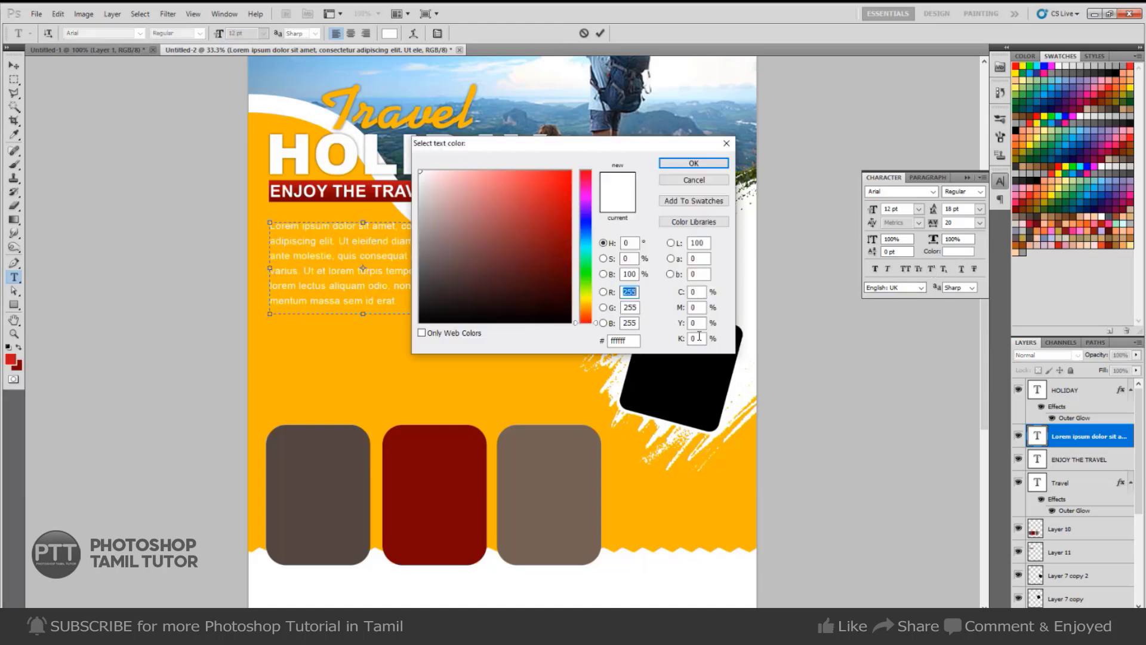
pyautogui.moveTo(423, 268); pyautogui.dragTo(386, 267)
pyautogui.press('Return')
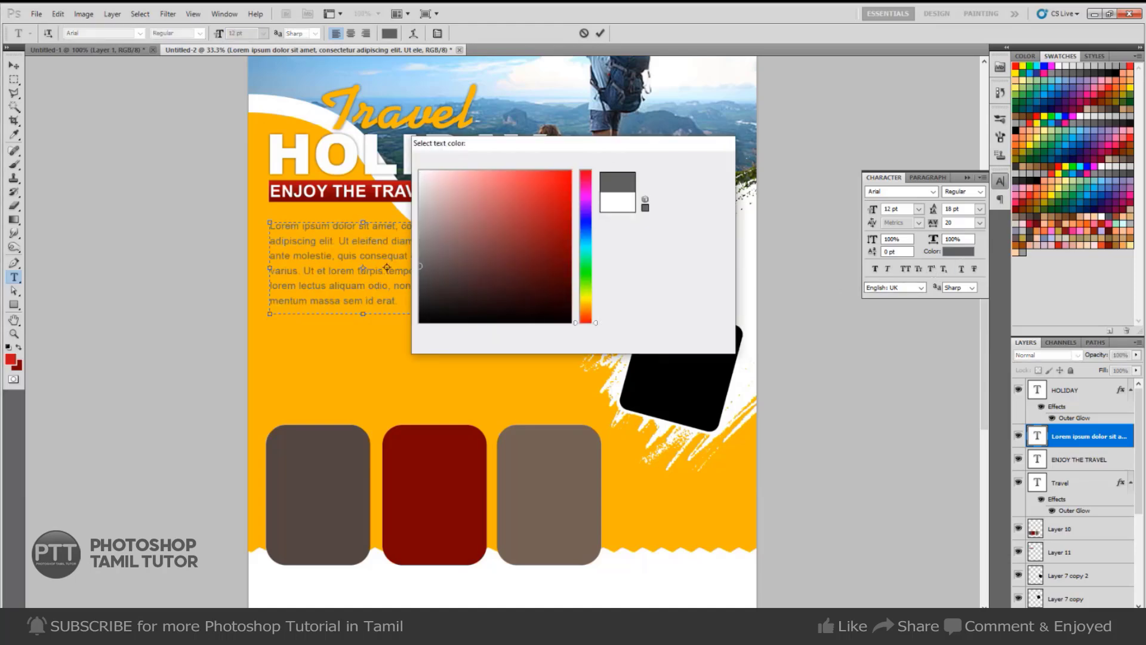
pyautogui.hotkey('ctrl', 'Return')
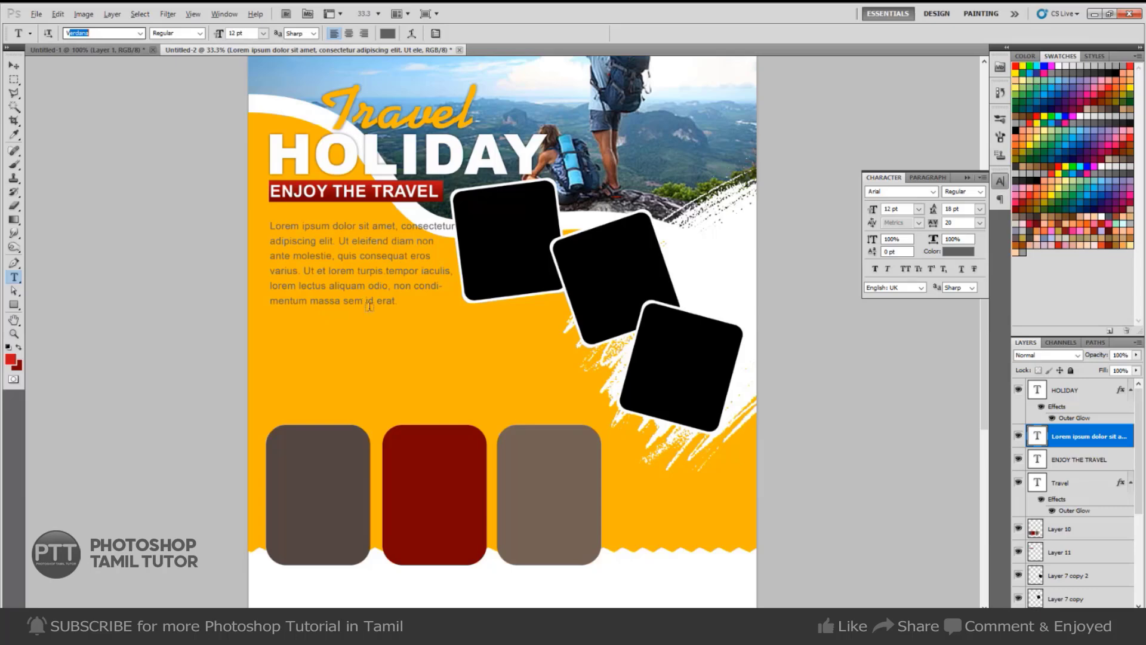
pyautogui.click(14, 66)
pyautogui.hotkey('ctrl', 'Tab')
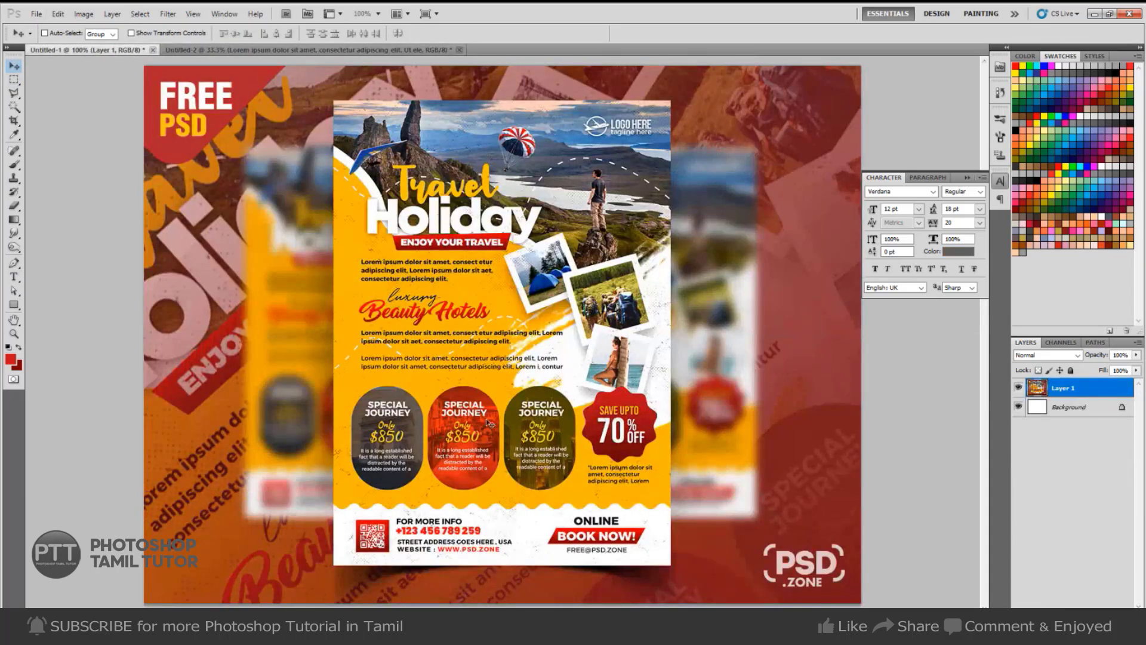
pyautogui.hotkey('ctrl', 'Tab')
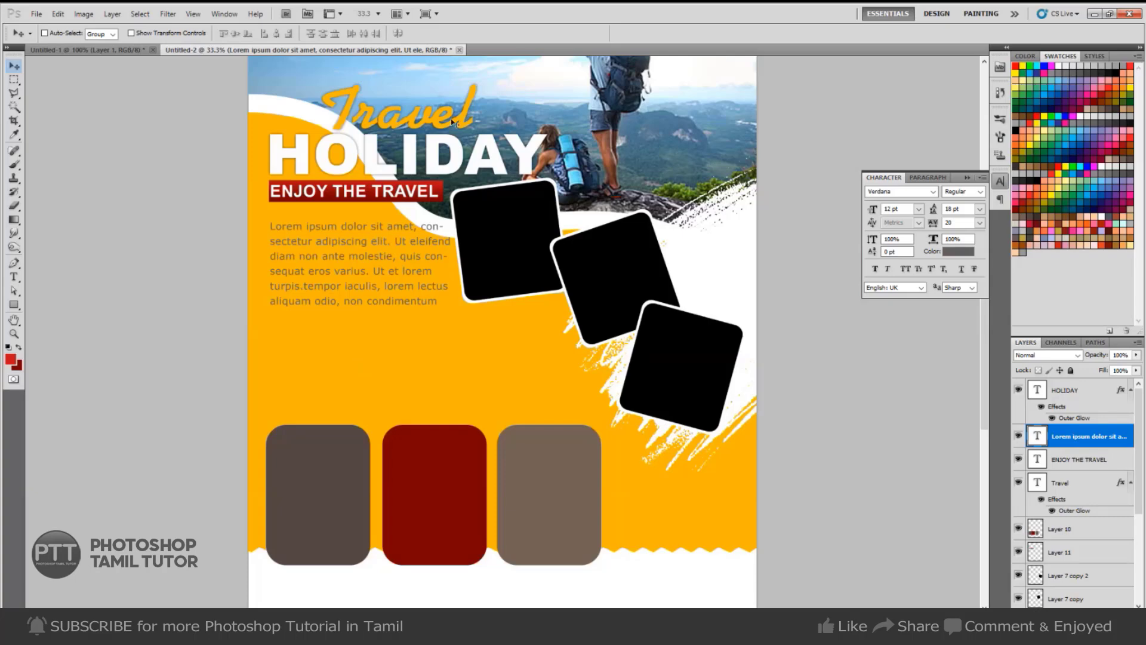
# Duplicate the Travel text below the paragraph and make it near-black.
pyautogui.moveTo(466, 123); pyautogui.dragTo(427, 366)
pyautogui.press('t')
pyautogui.click(403, 368)
pyautogui.hotkey('ctrl', 'a')
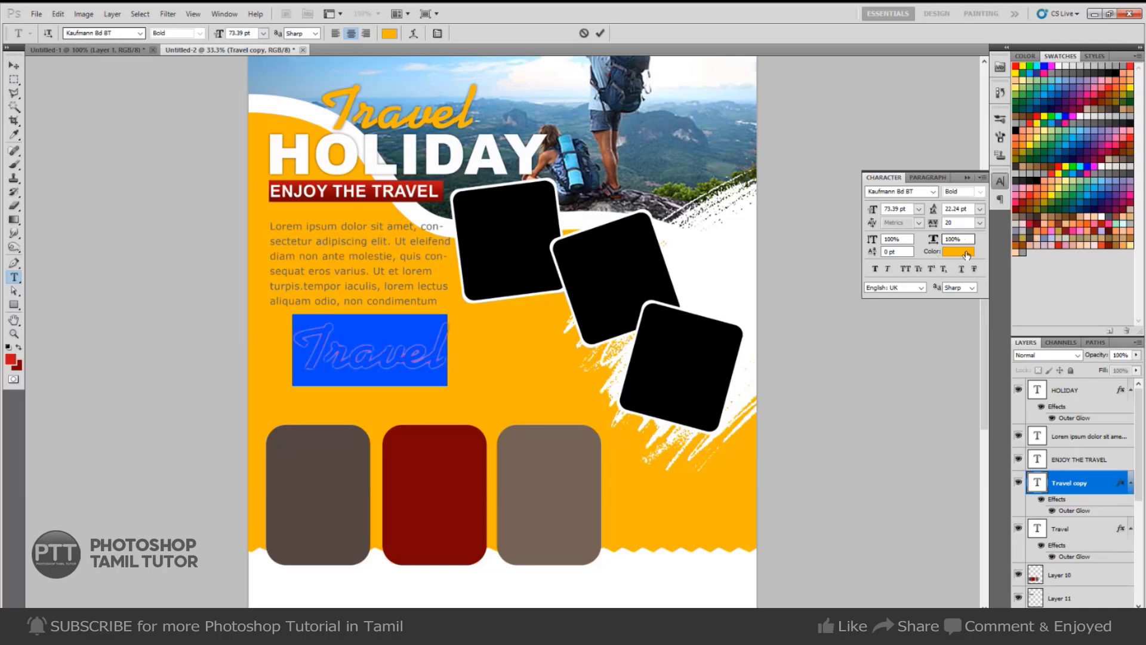
pyautogui.click(967, 252)
pyautogui.click(565, 309)
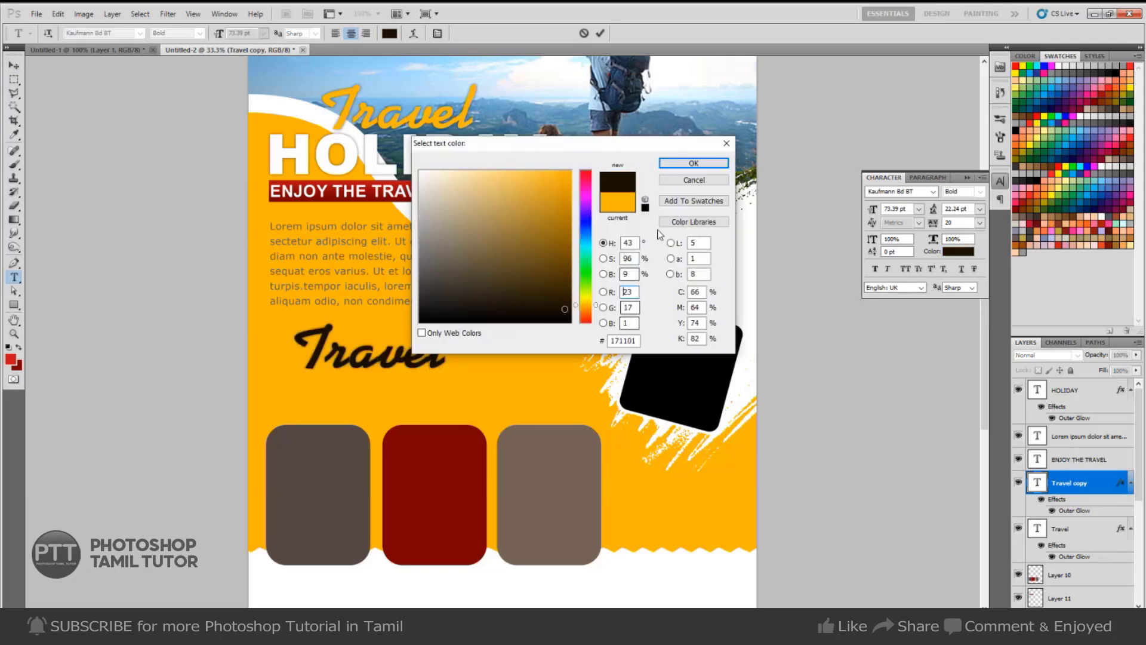
pyautogui.click(694, 164)
# Retype the copied word as 'Luxury'.
pyautogui.press('BackSpace')
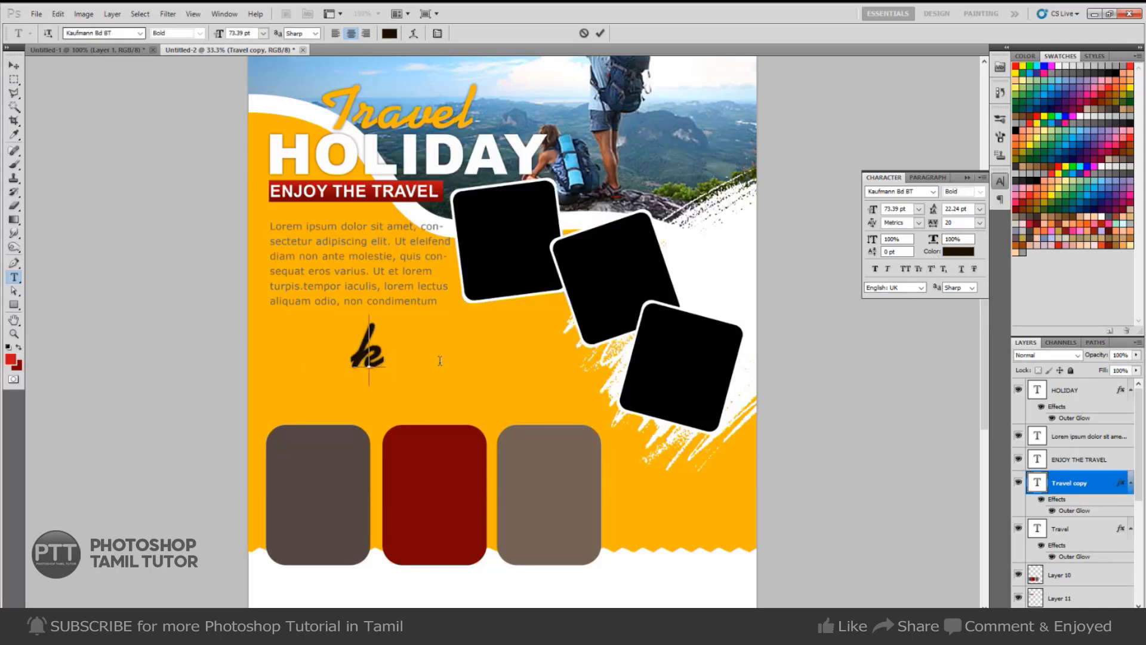
pyautogui.write('LUX')
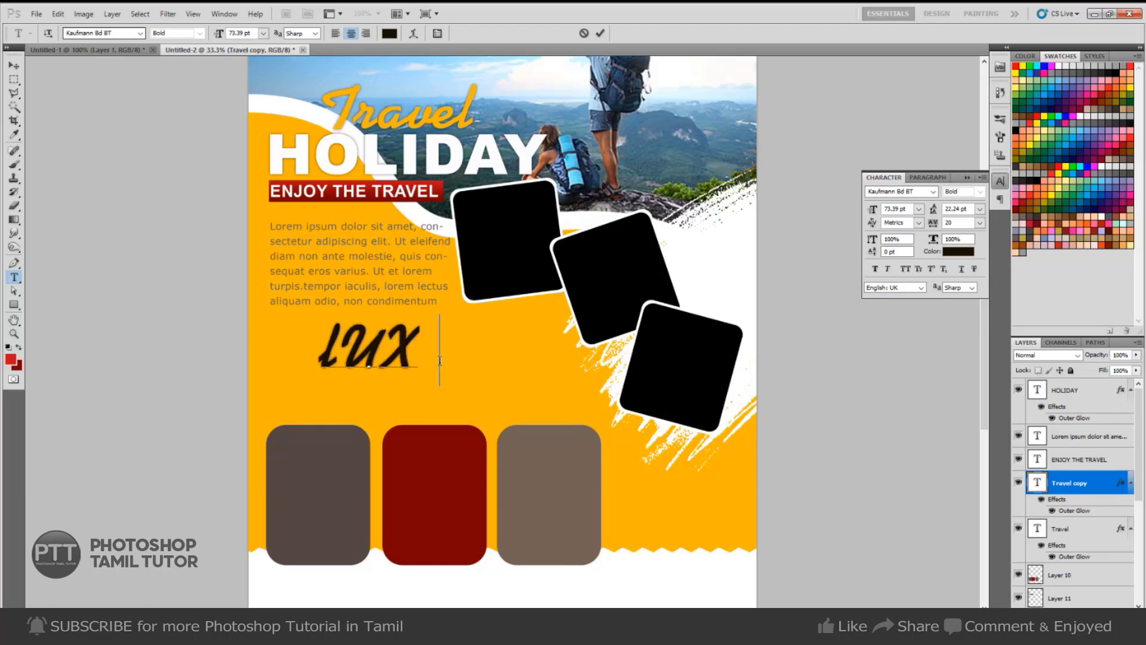
pyautogui.write('URY')
pyautogui.hotkey('ctrl', 'a')
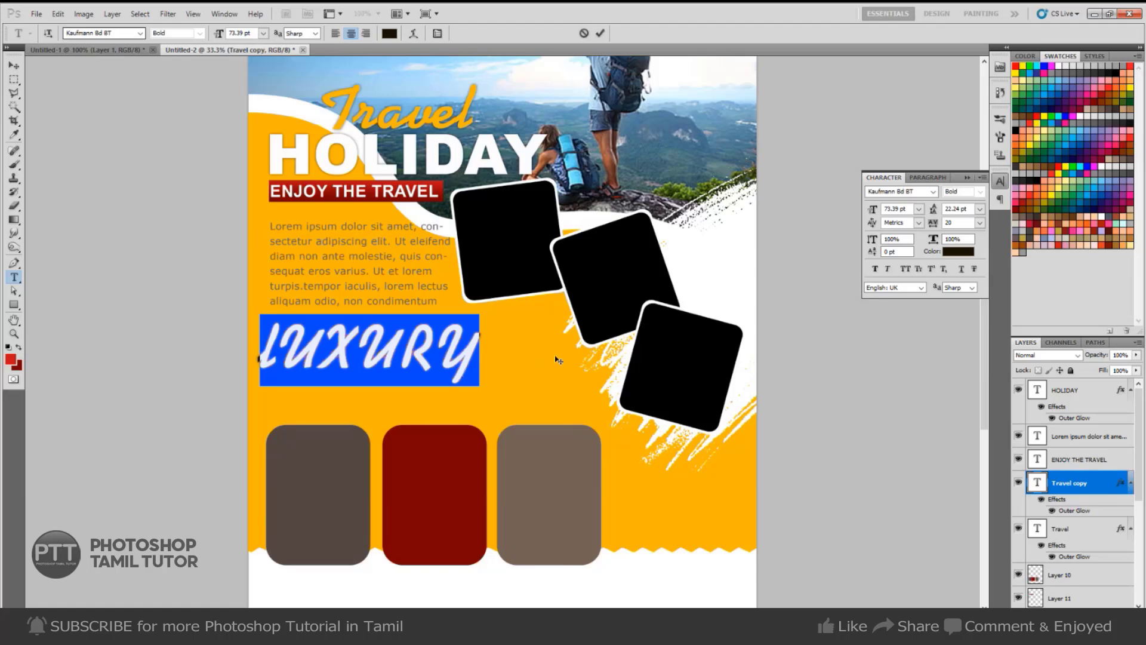
pyautogui.click(416, 368)
pyautogui.hotkey('ctrl', 'a')
pyautogui.press('BackSpace')
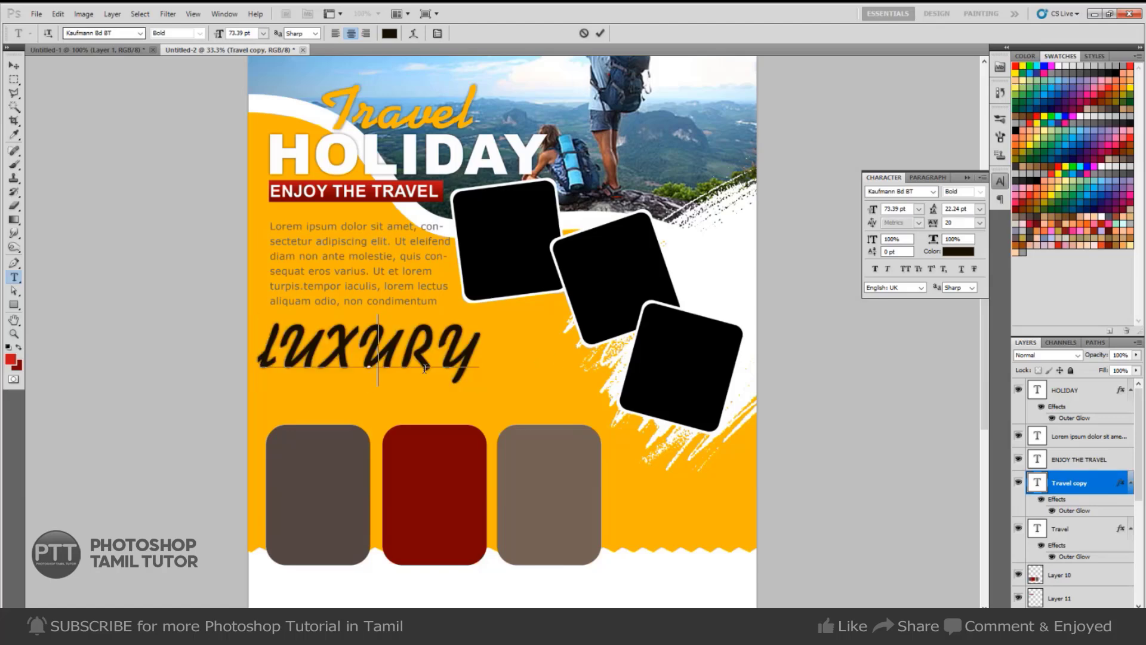
pyautogui.write('LUXURY')
pyautogui.hotkey('ctrl', 'a')
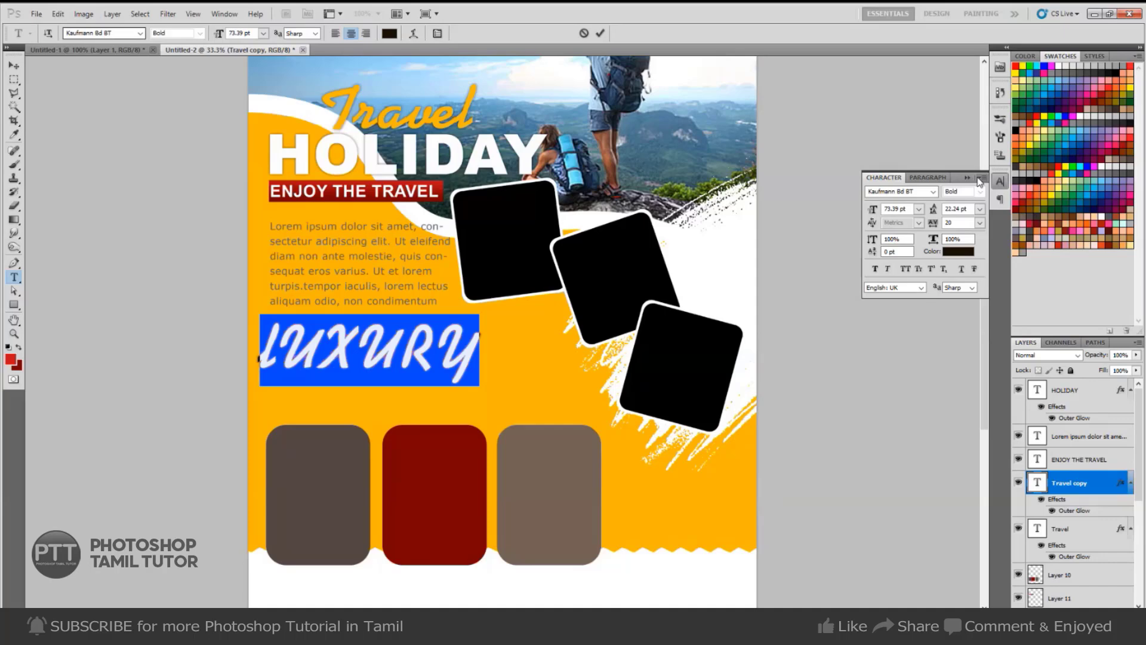
pyautogui.write('Lux')
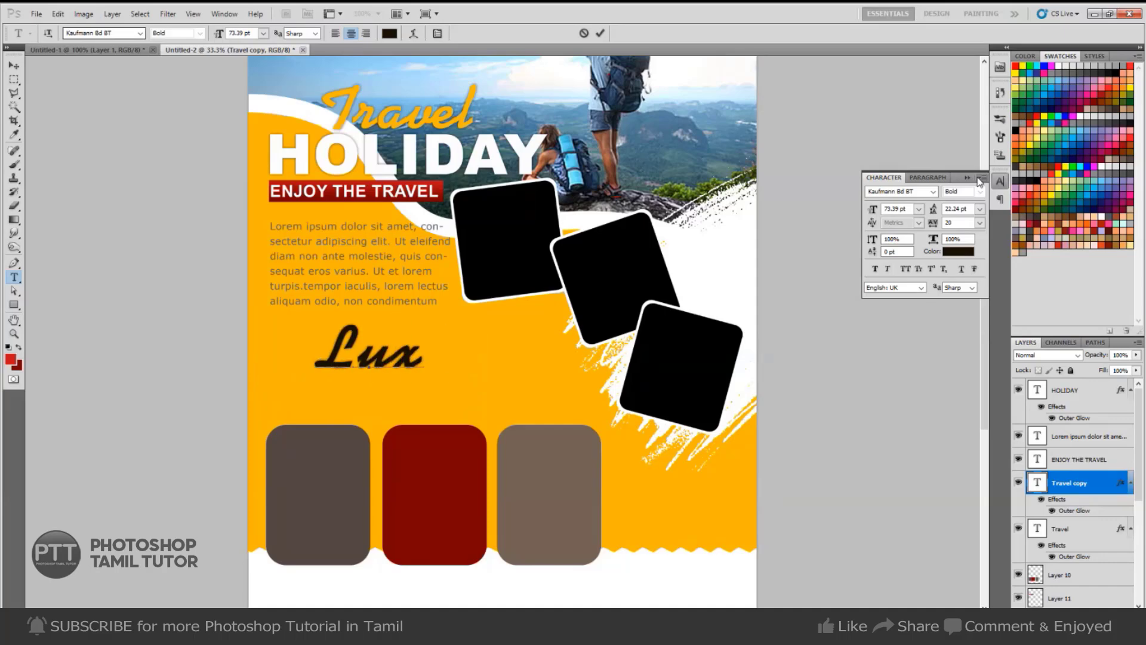
pyautogui.write('ury')
pyautogui.hotkey('ctrl', 'a')
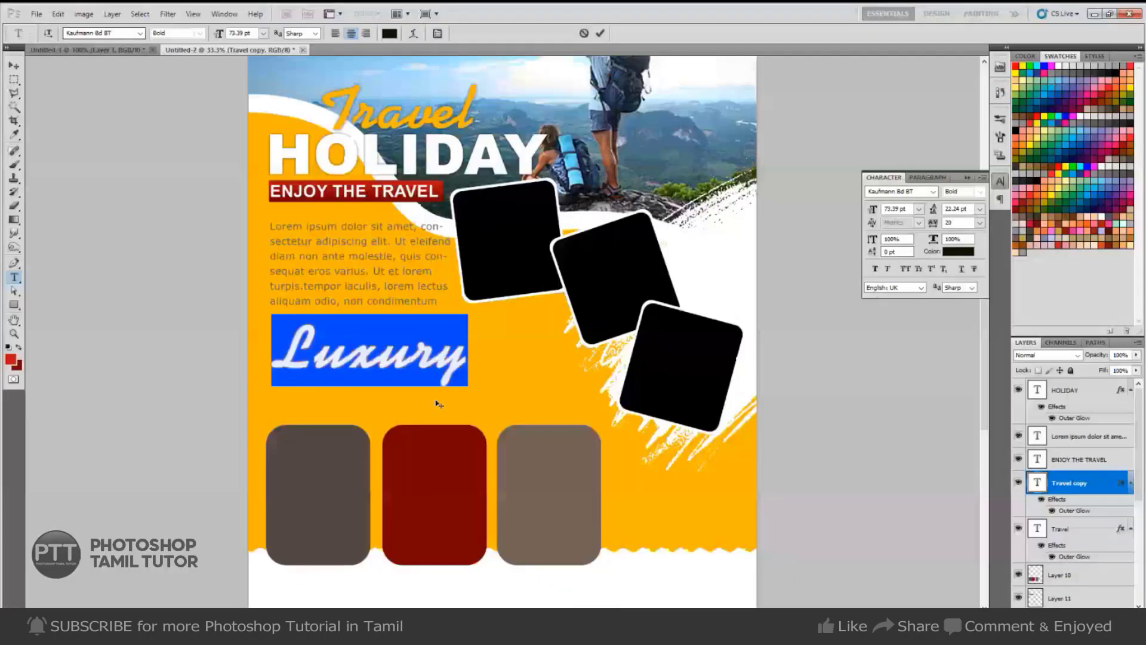
pyautogui.click(111, 51)
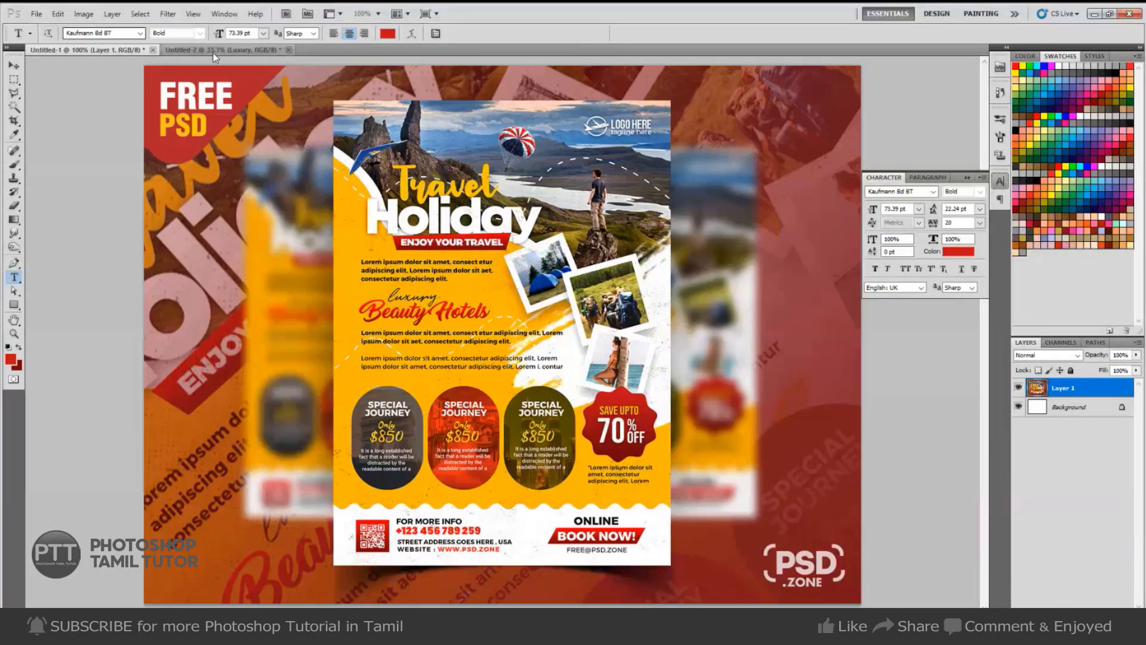
pyautogui.click(220, 50)
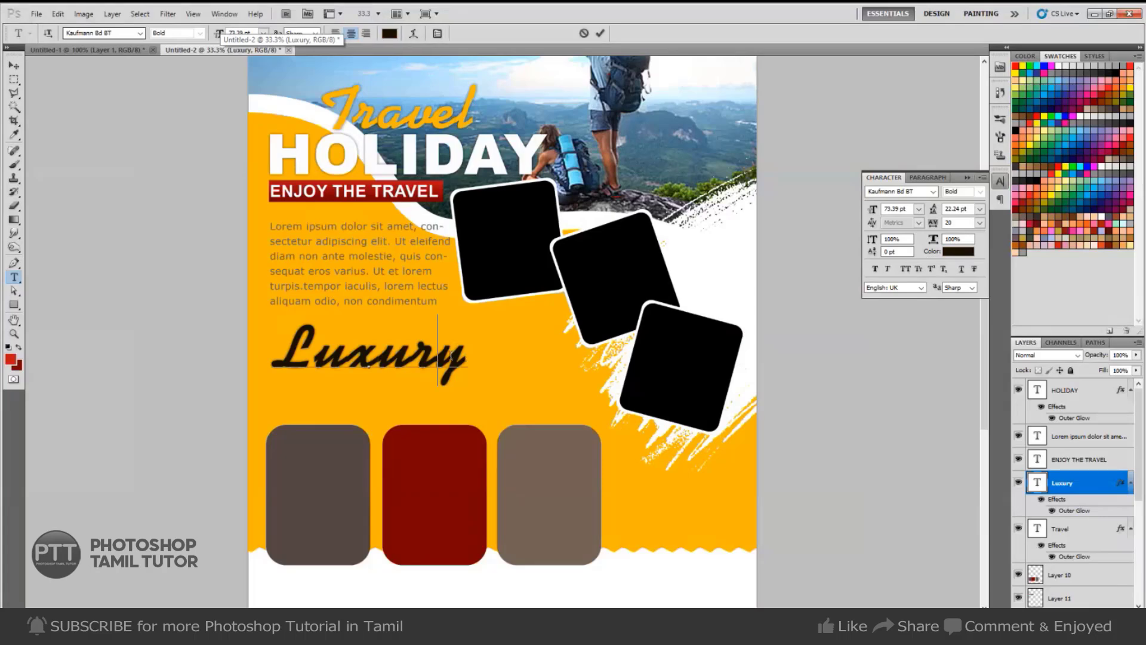
# Set Luxury to 25 pt and nudge it up just under the paragraph.
pyautogui.click(899, 209)
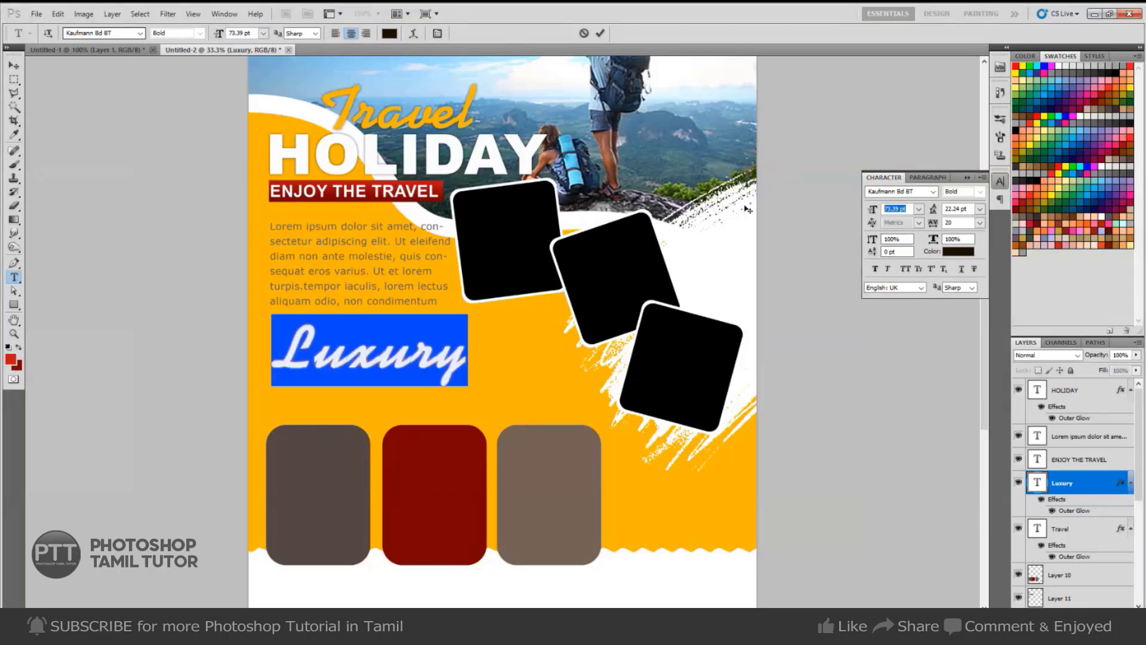
pyautogui.write('25')
pyautogui.hotkey('ctrl', 'Return')
pyautogui.press('v')
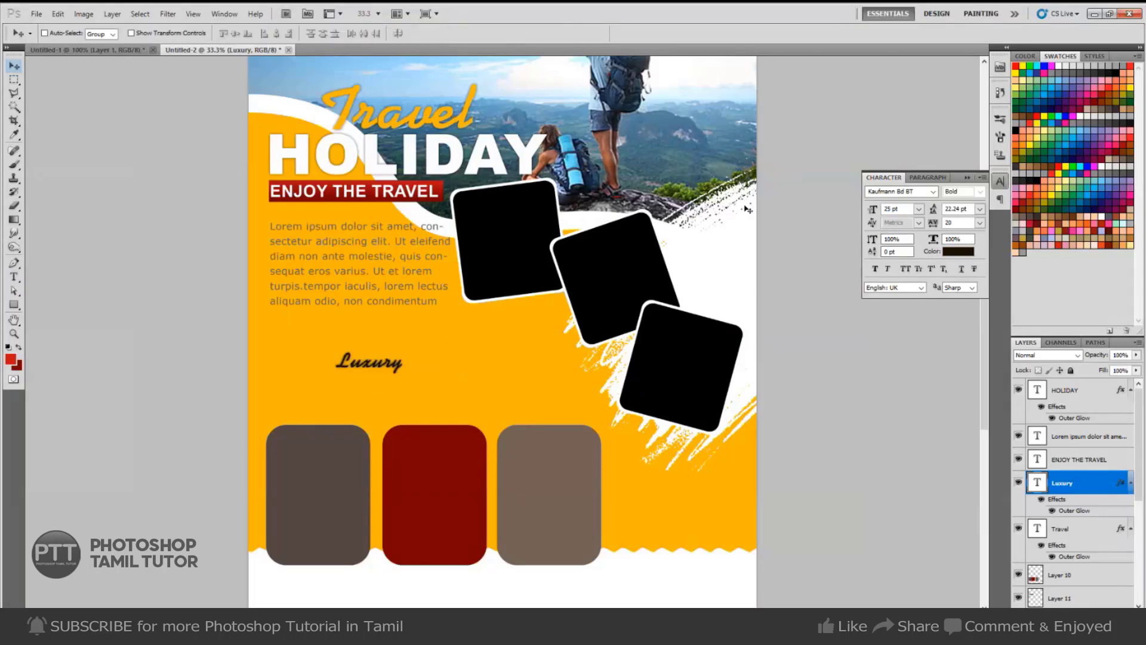
pyautogui.hotkey('shift', 'Up')
pyautogui.hotkey('shift', 'Up')
pyautogui.hotkey('shift', 'Up')
pyautogui.hotkey('shift', 'Up')
pyautogui.hotkey('shift', 'Up')
pyautogui.hotkey('shift', 'Up')
pyautogui.hotkey('shift', 'Up')
pyautogui.hotkey('shift', 'Up')
pyautogui.hotkey('shift', 'Up')
pyautogui.hotkey('shift', 'Up')
pyautogui.hotkey('shift', 'Up')
pyautogui.hotkey('shift', 'Up')
pyautogui.hotkey('shift', 'Up')
pyautogui.hotkey('shift', 'Up')
pyautogui.hotkey('shift', 'Up')
pyautogui.hotkey('shift', 'Up')
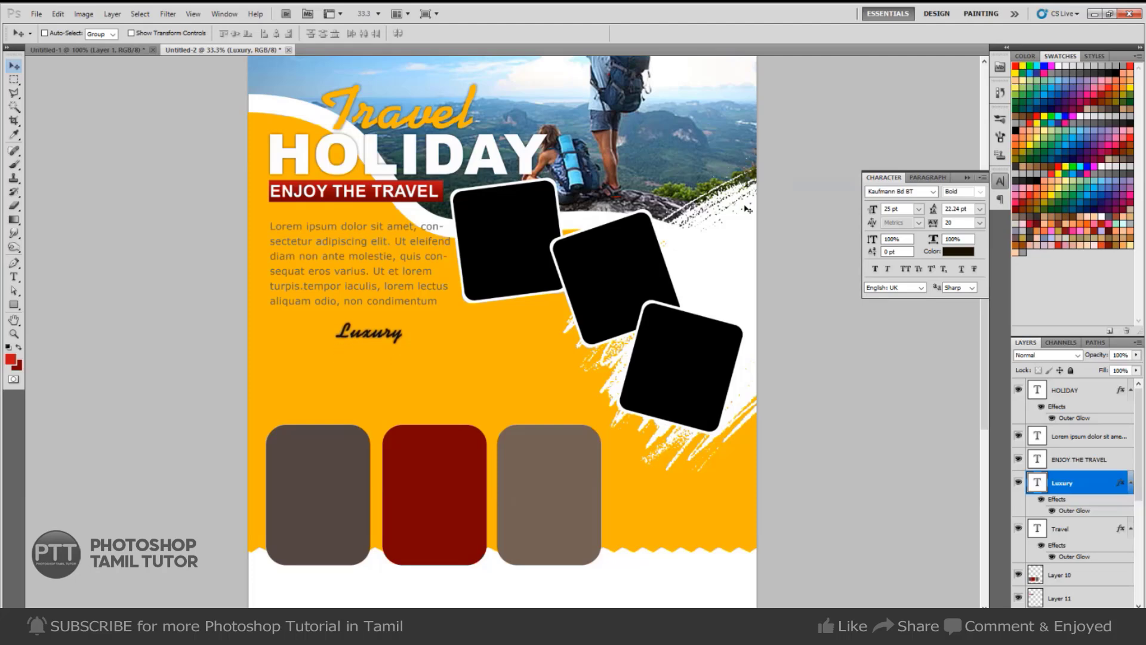
pyautogui.hotkey('shift', 'Up')
pyautogui.hotkey('shift', 'Up')
pyautogui.press('t')
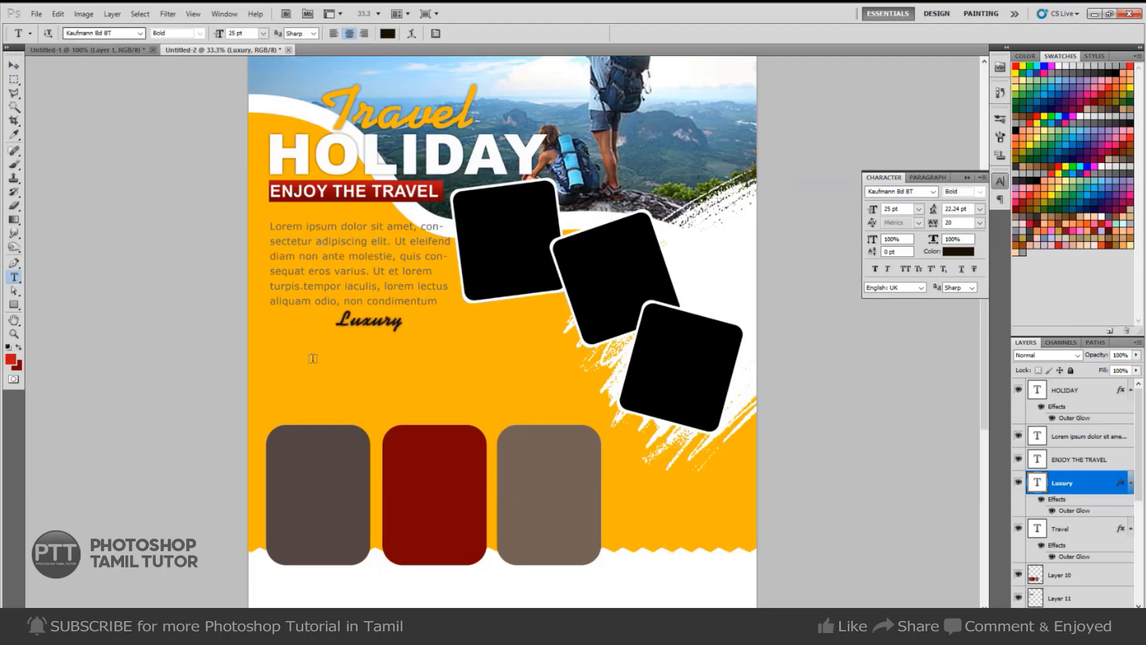
pyautogui.click(279, 384)
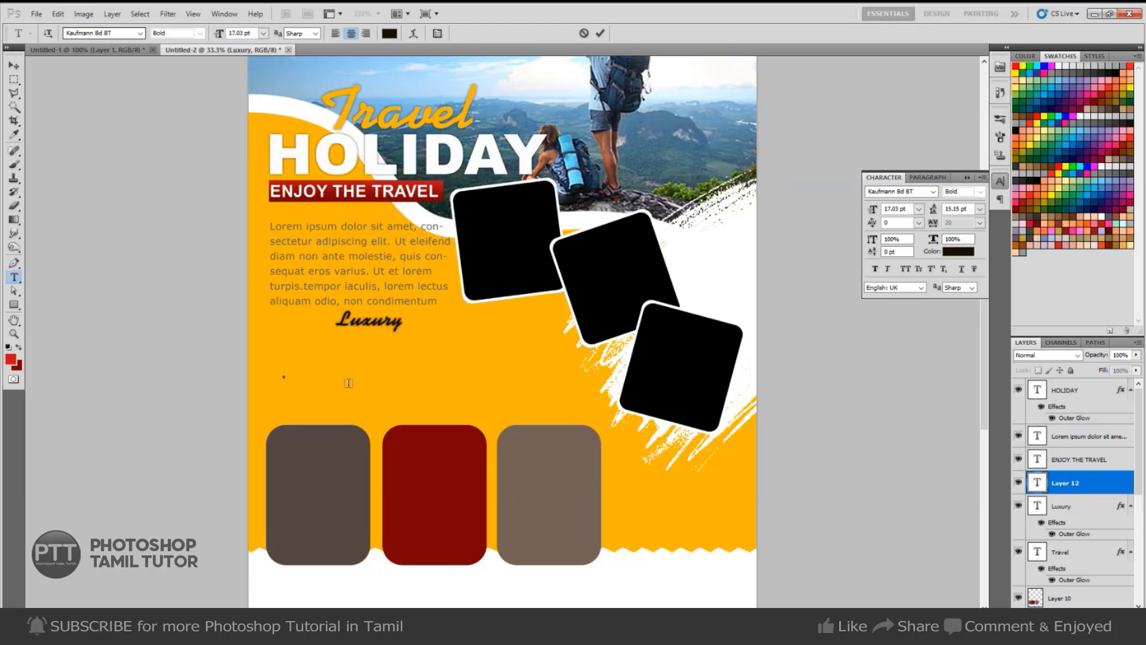
# Type the heading 'Beauty Hotels' below Luxury.
pyautogui.write('Beauty')
pyautogui.click(122, 49)
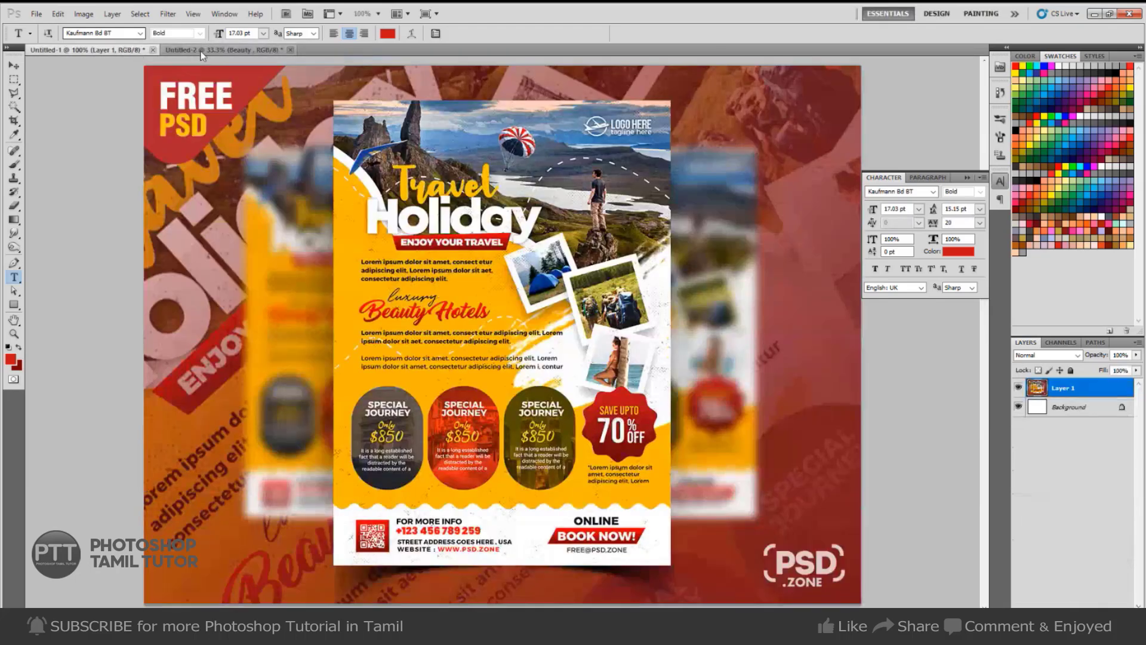
pyautogui.click(201, 51)
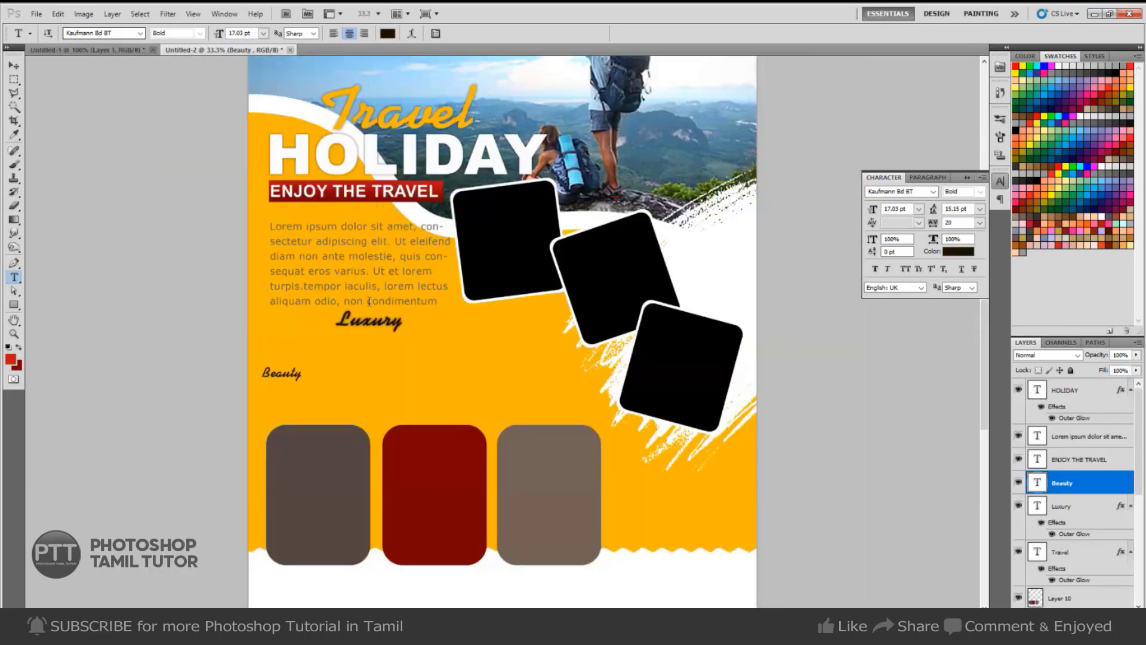
pyautogui.click(304, 375)
pyautogui.write('Hote')
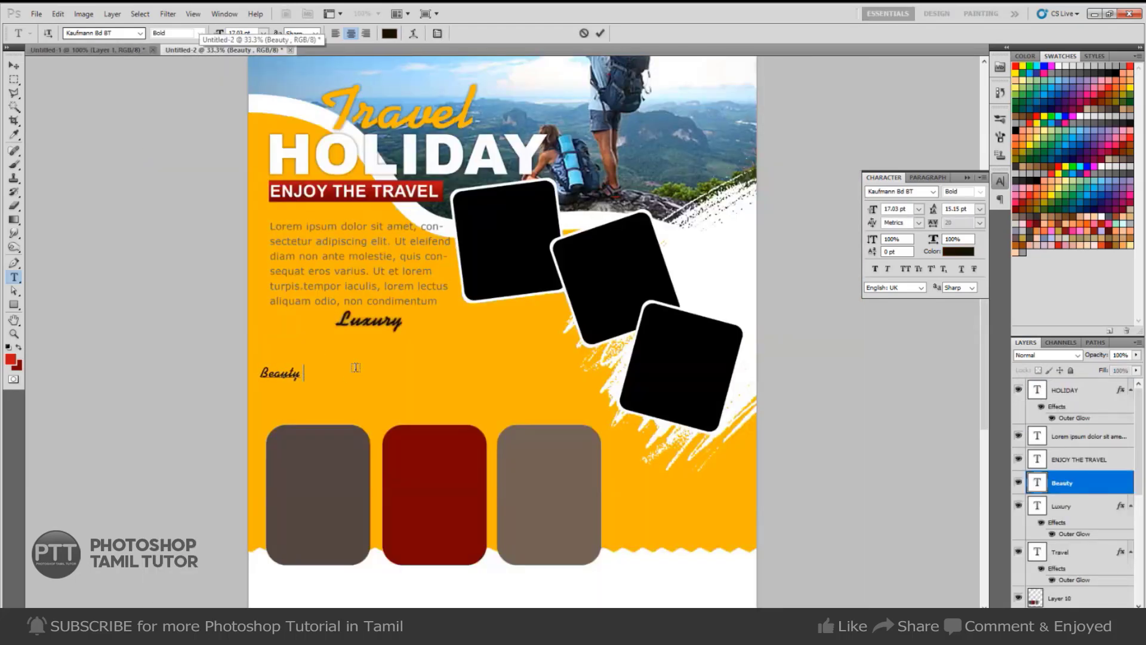
pyautogui.write('ls')
pyautogui.hotkey('ctrl', 'Return')
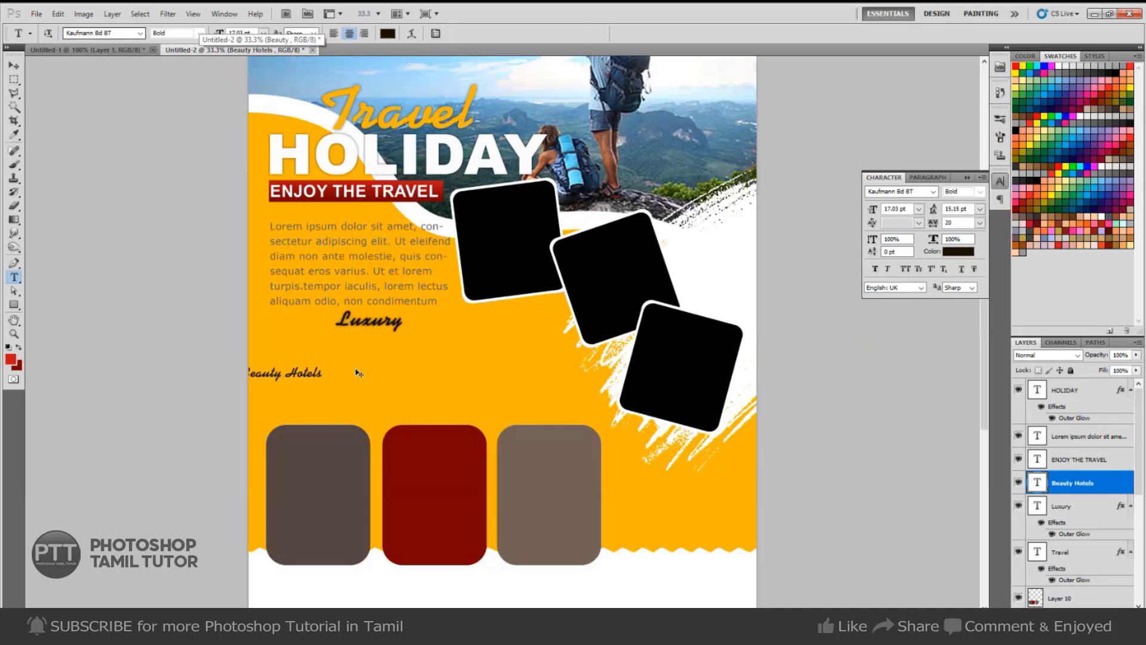
# Enlarge Beauty Hotels under Luxury and colour it dark red.
pyautogui.hotkey('ctrl', 't')
pyautogui.moveTo(325, 381); pyautogui.dragTo(450, 357)
pyautogui.press('Return')
pyautogui.press('t')
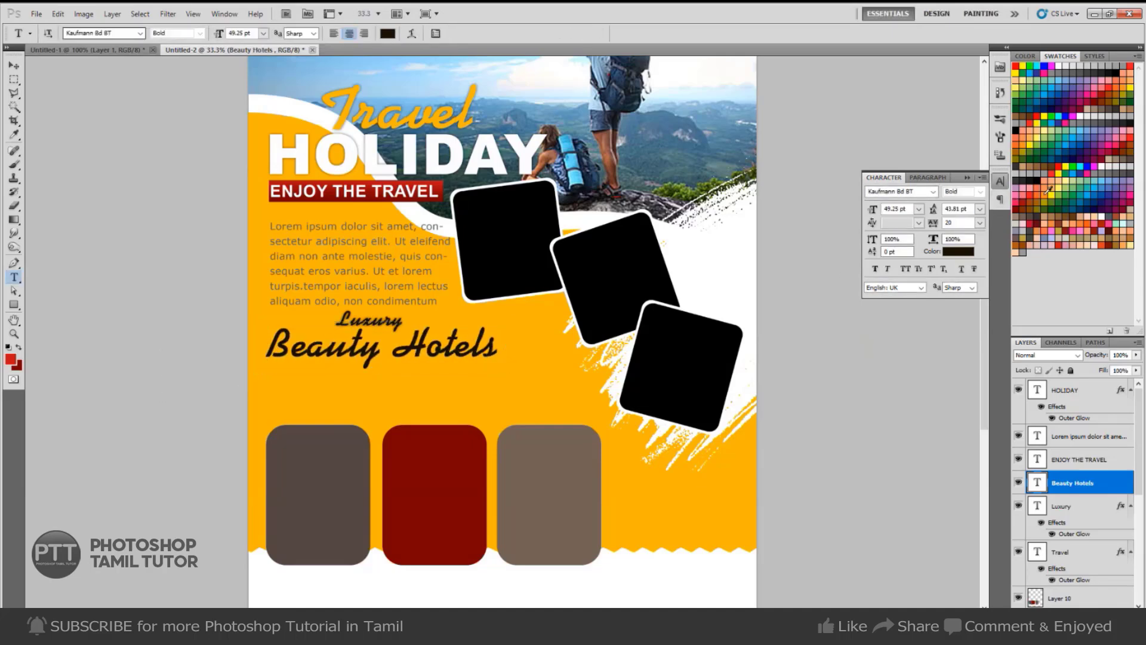
pyautogui.click(1025, 201)
pyautogui.hotkey('alt', 'BackSpace')
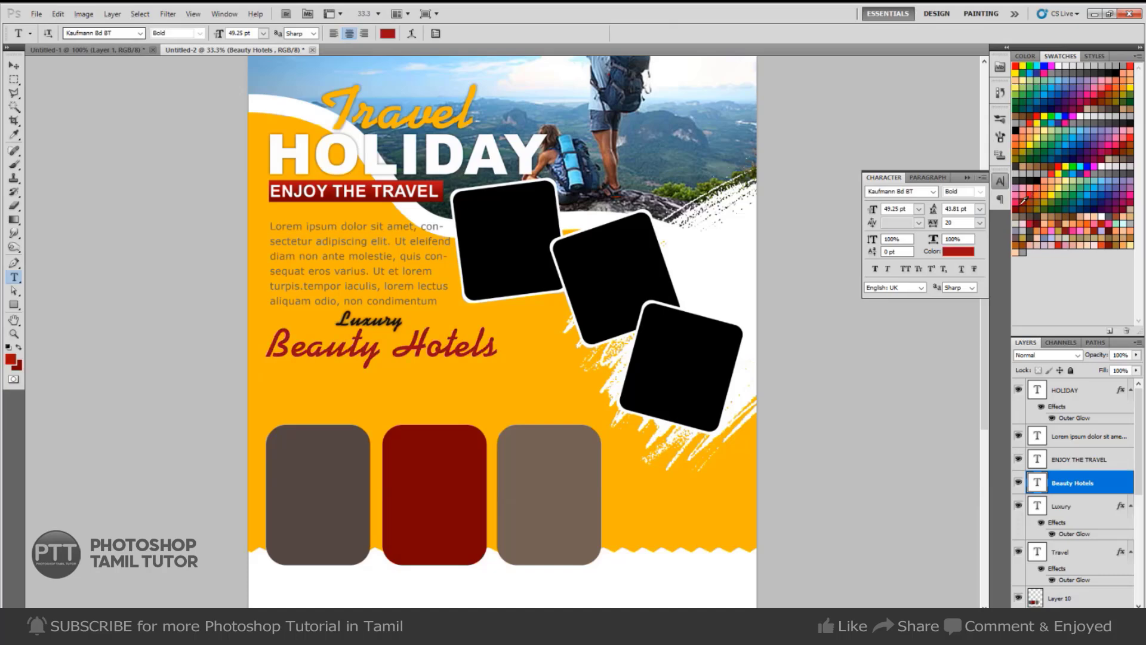
pyautogui.press('v')
# Change Beauty Hotels to Brush Script Std and nudge it down slightly.
pyautogui.press('t')
pyautogui.tripleClick(491, 370)
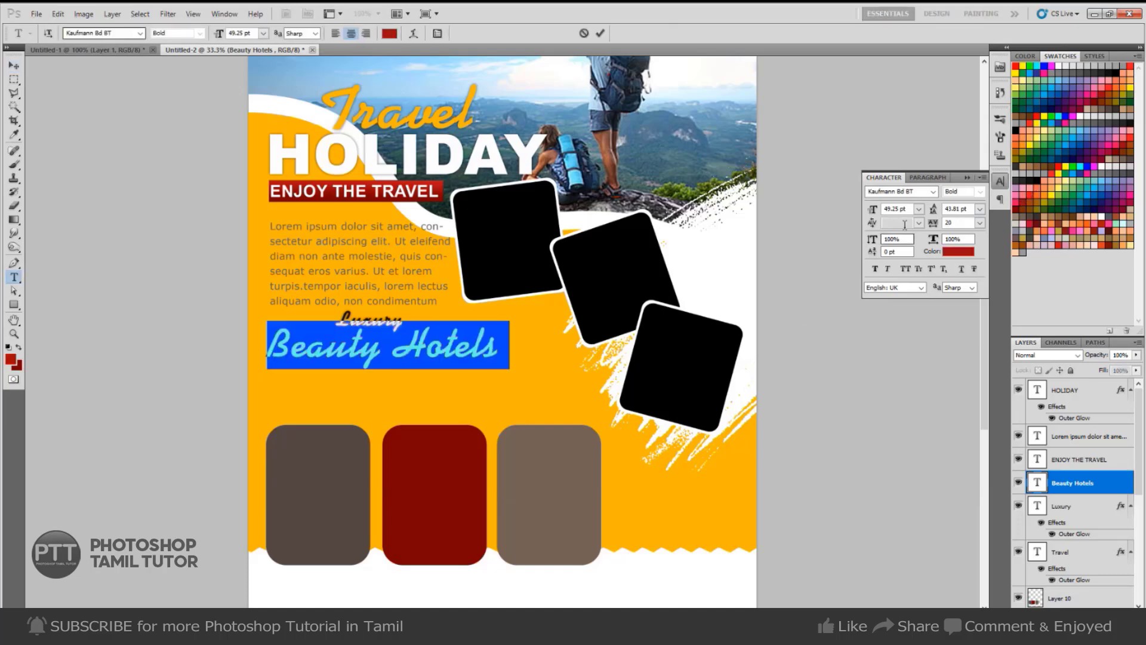
pyautogui.click(912, 191)
pyautogui.press('Down')
pyautogui.press('Down')
pyautogui.press('Down')
pyautogui.press('Down')
pyautogui.press('Down')
pyautogui.press('Down')
pyautogui.press('Down')
pyautogui.press('Down')
pyautogui.press('Down')
pyautogui.press('Down')
pyautogui.press('Down')
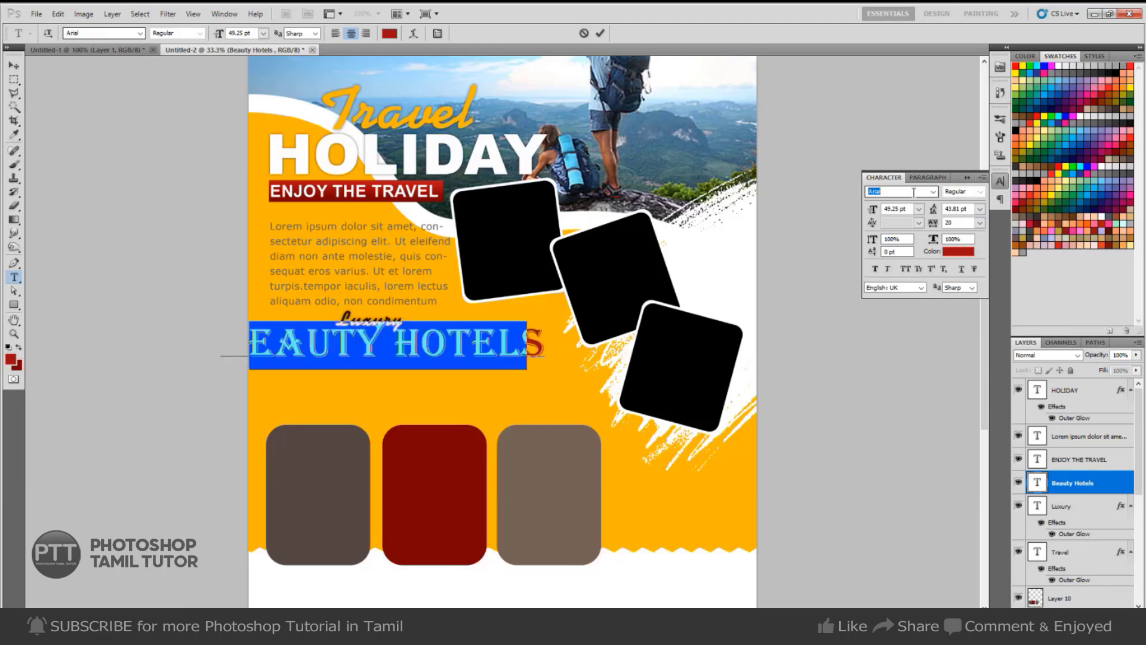
pyautogui.press('Down')
pyautogui.press('Down')
pyautogui.press('Down')
pyautogui.press('Down')
pyautogui.press('Down')
pyautogui.press('Down')
pyautogui.press('Down')
pyautogui.press('Down')
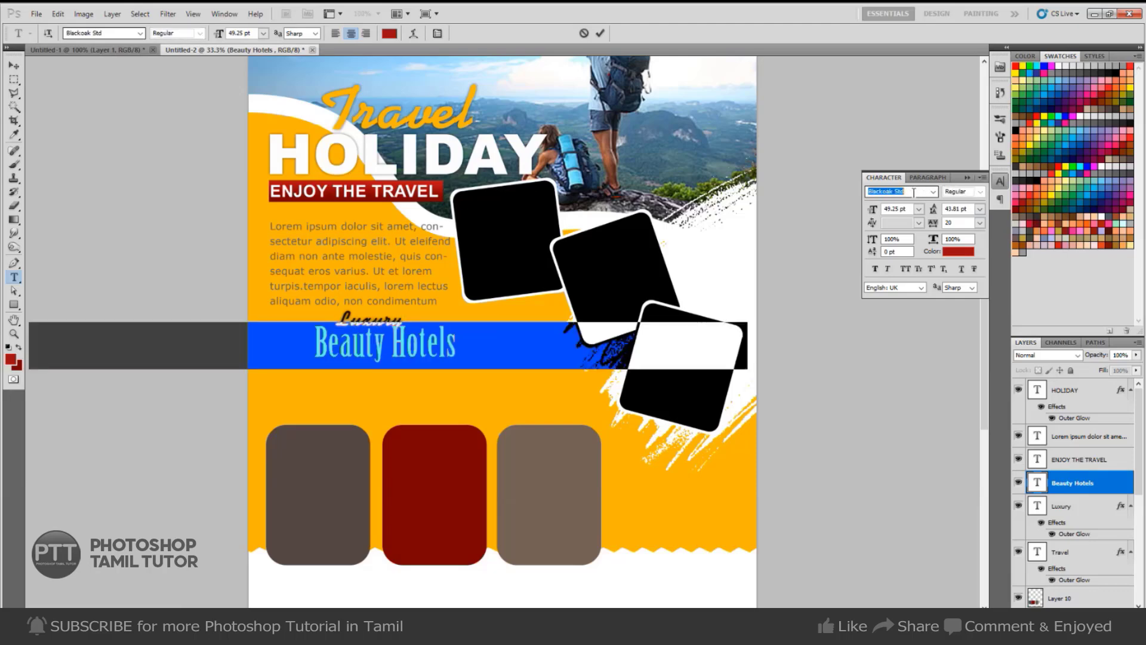
pyautogui.press('Down')
pyautogui.press('Down')
pyautogui.press('Down')
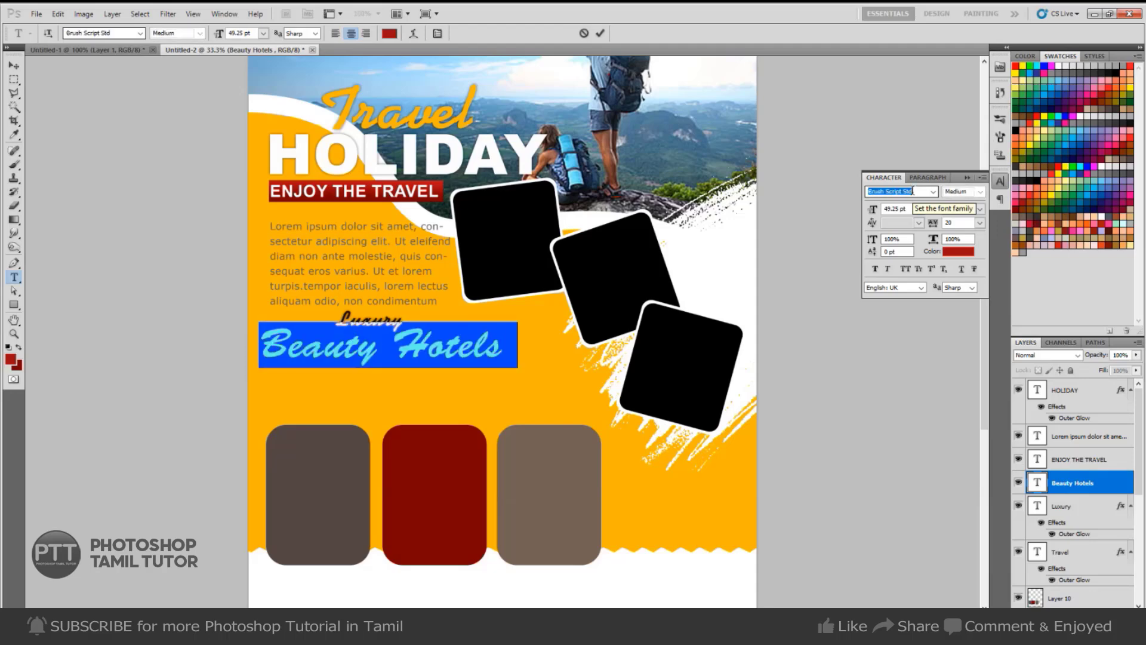
pyautogui.hotkey('ctrl', 'Return')
pyautogui.press('v')
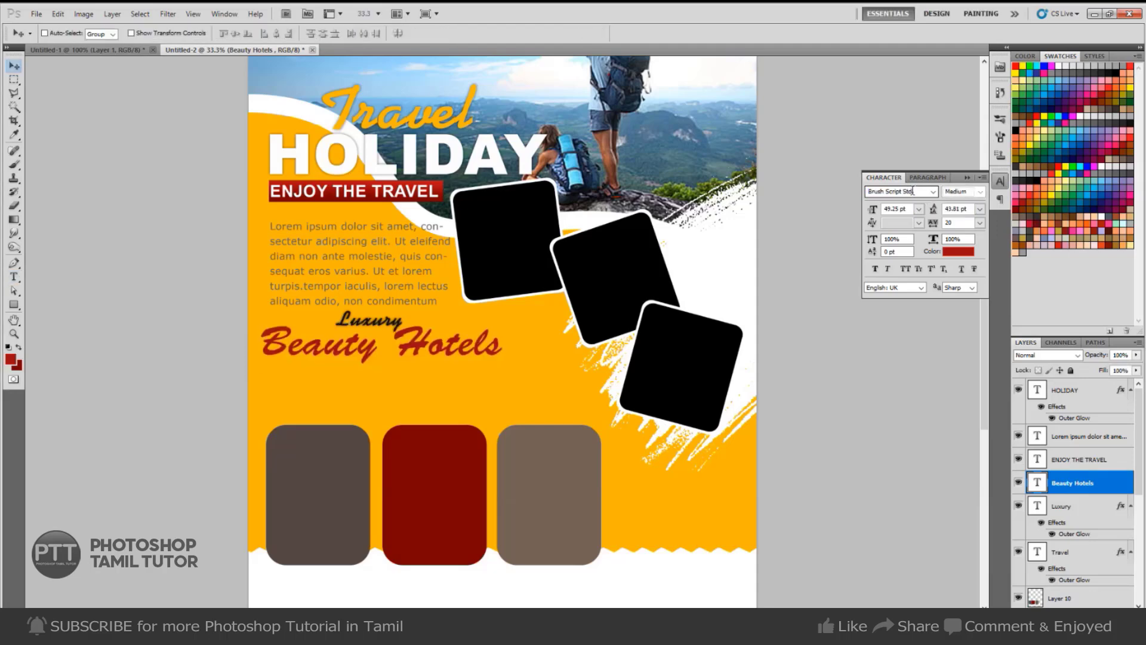
pyautogui.hotkey('shift', 'Down')
pyautogui.hotkey('shift', 'Down')
pyautogui.hotkey('shift', 'Down')
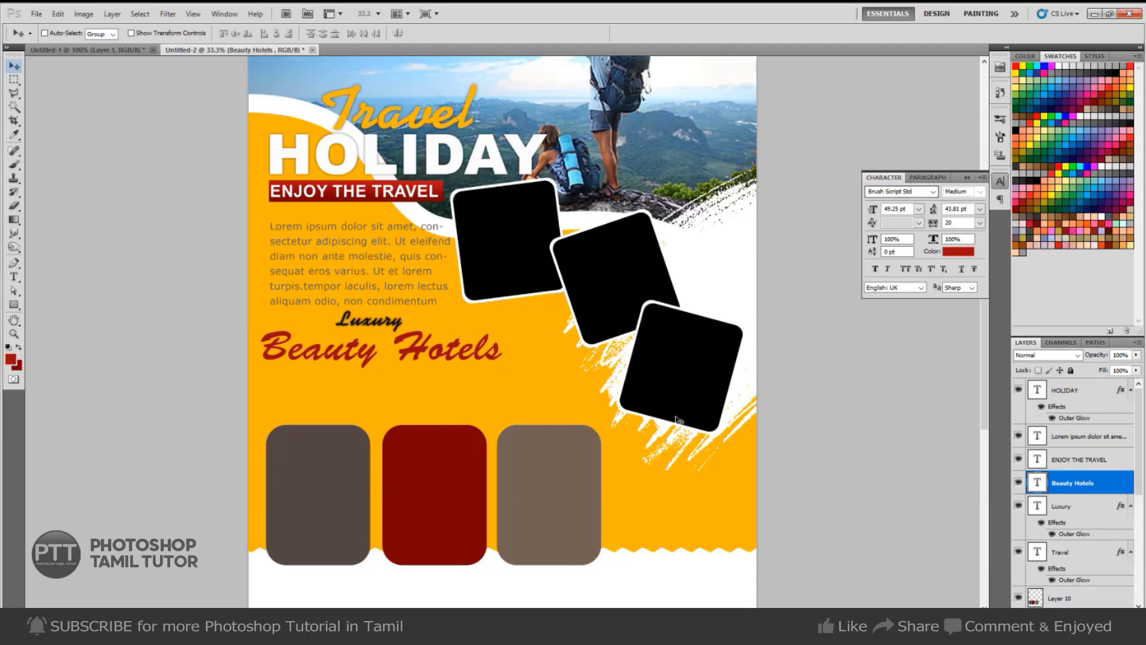
# Tilt Beauty Hotels about -6.4° upward and move Luxury left and down above it.
pyautogui.hotkey('ctrl', 't')
pyautogui.moveTo(526, 412); pyautogui.dragTo(504, 388)
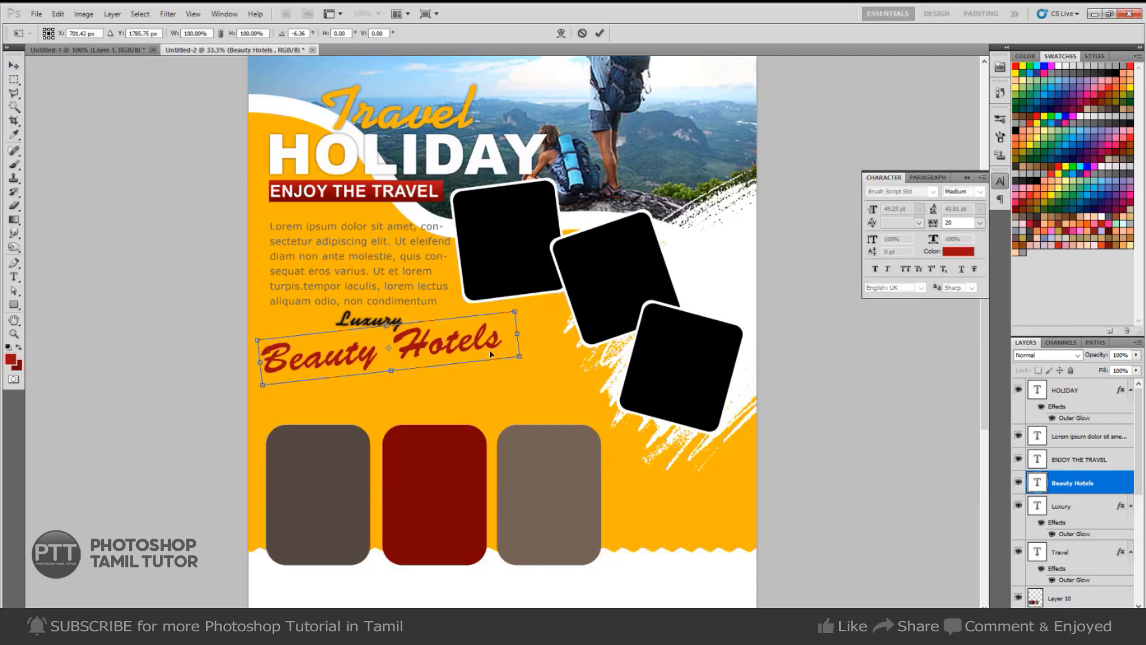
pyautogui.press('Return')
pyautogui.moveTo(403, 332); pyautogui.dragTo(366, 339)
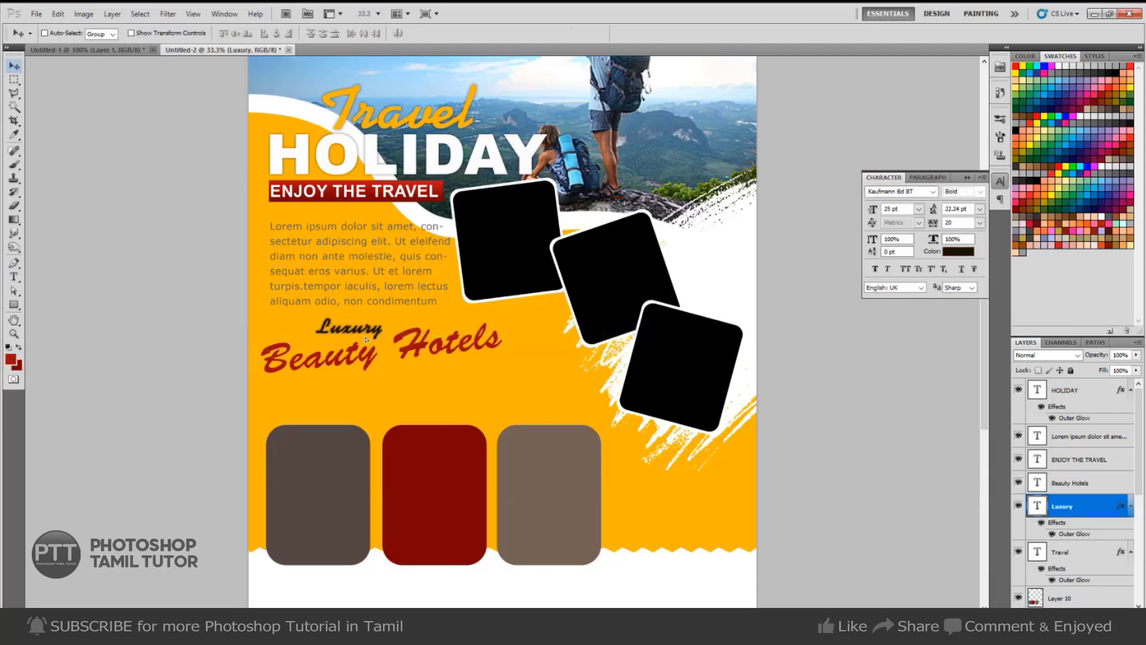
pyautogui.hotkey('shift', 'Down')
pyautogui.rightClick(408, 288)
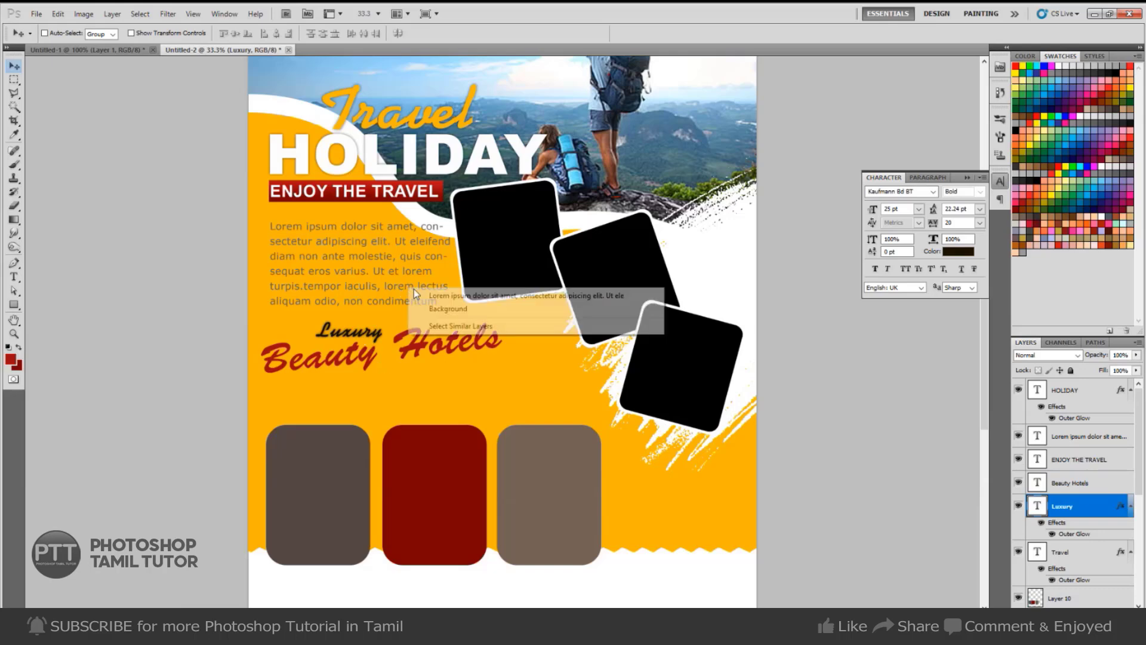
pyautogui.click(416, 295)
# Copy the lorem paragraph below Beauty Hotels and widen its text box.
pyautogui.moveTo(396, 288); pyautogui.dragTo(401, 445)
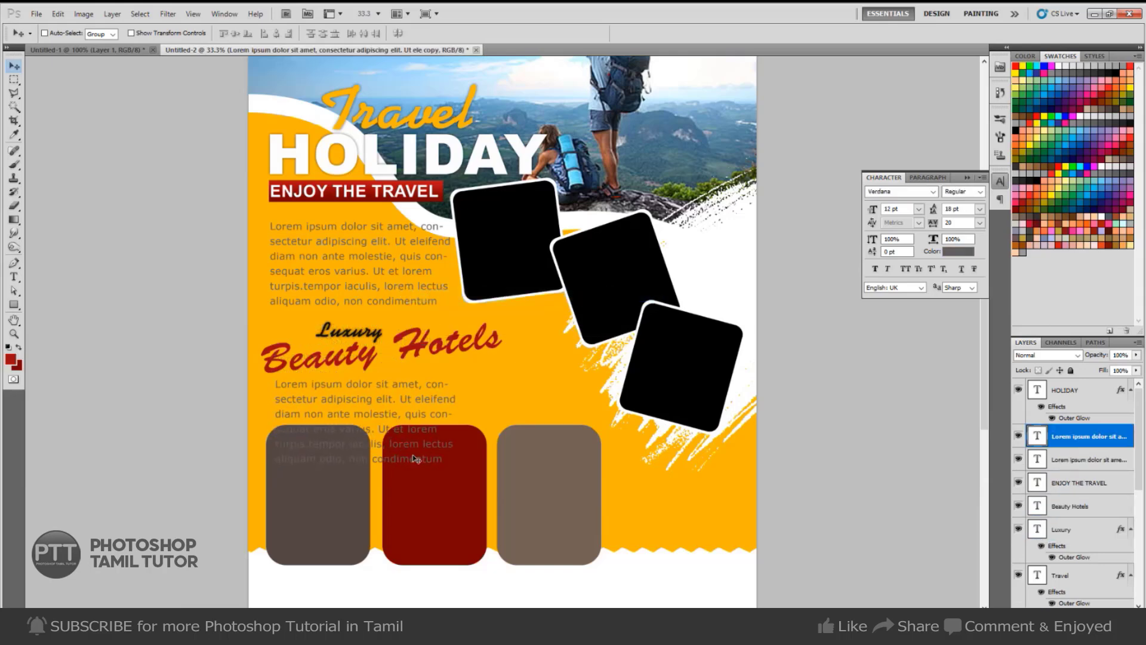
pyautogui.press('t')
pyautogui.click(398, 445)
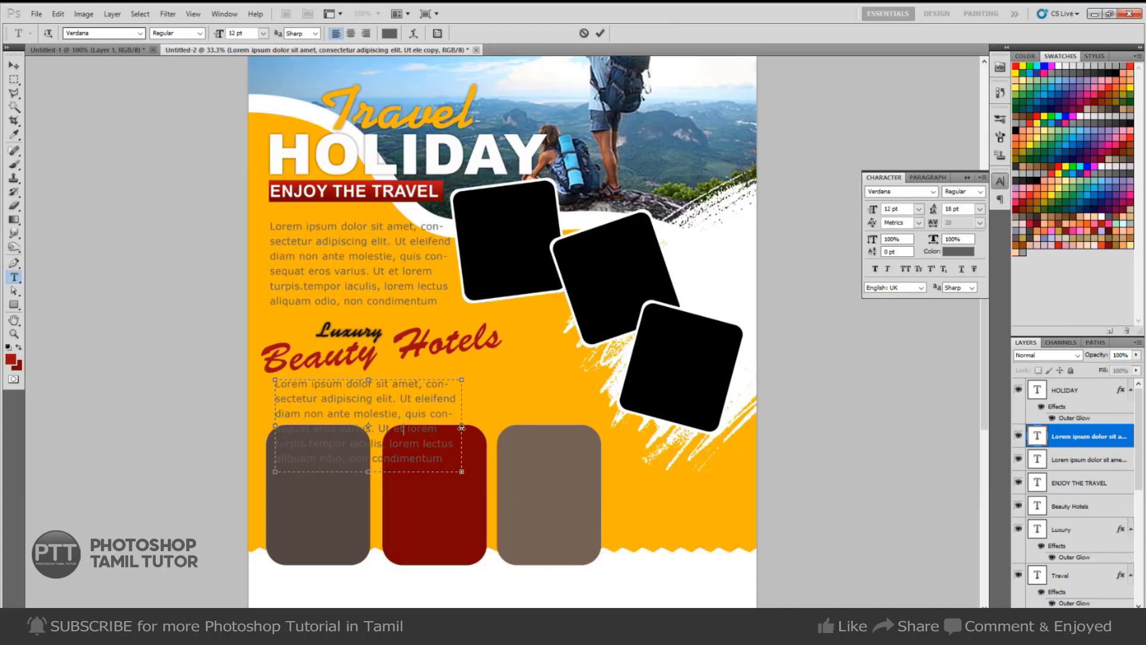
pyautogui.moveTo(462, 427); pyautogui.dragTo(608, 391)
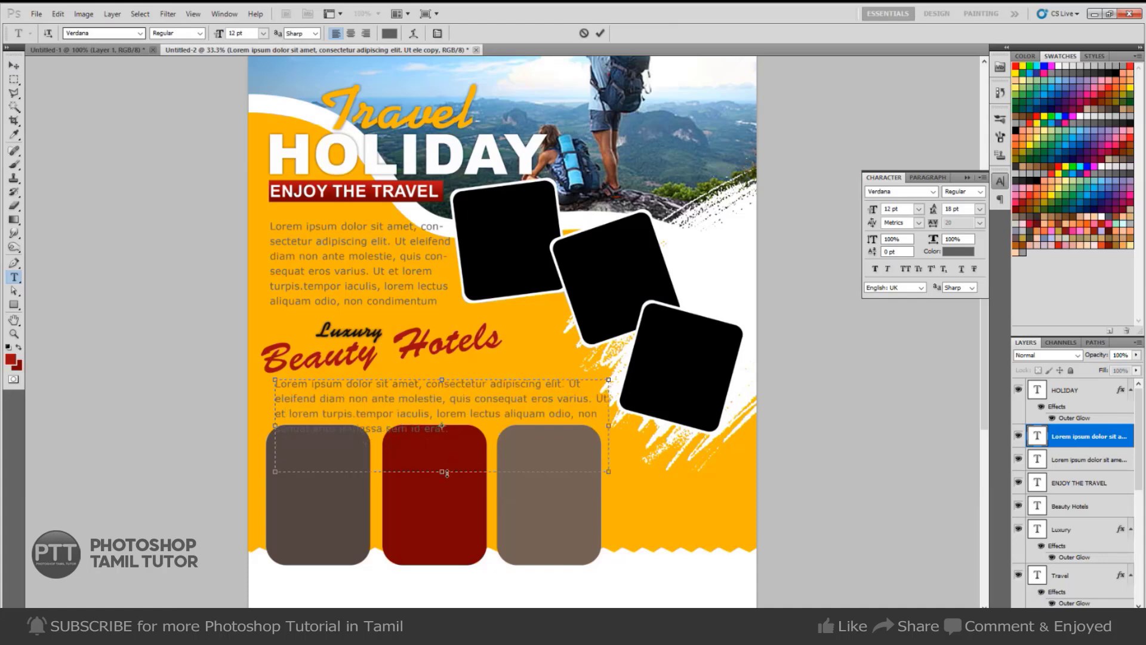
pyautogui.hotkey('ctrl', 'Return')
pyautogui.press('v')
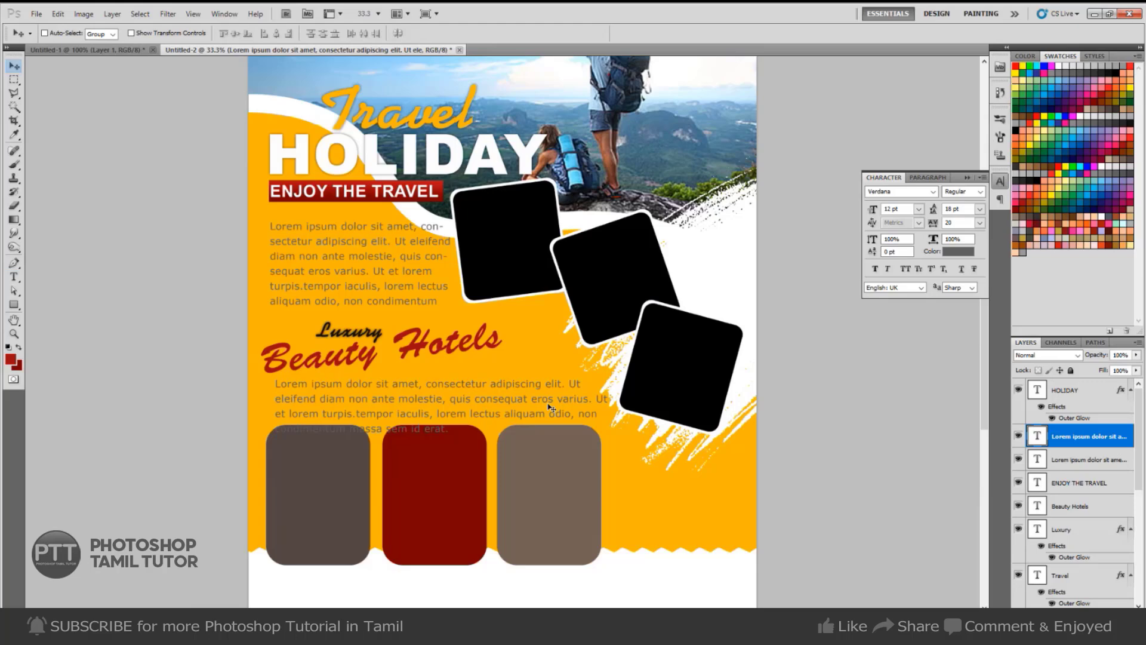
pyautogui.hotkey('shift', 'Down')
pyautogui.hotkey('shift', 'Down')
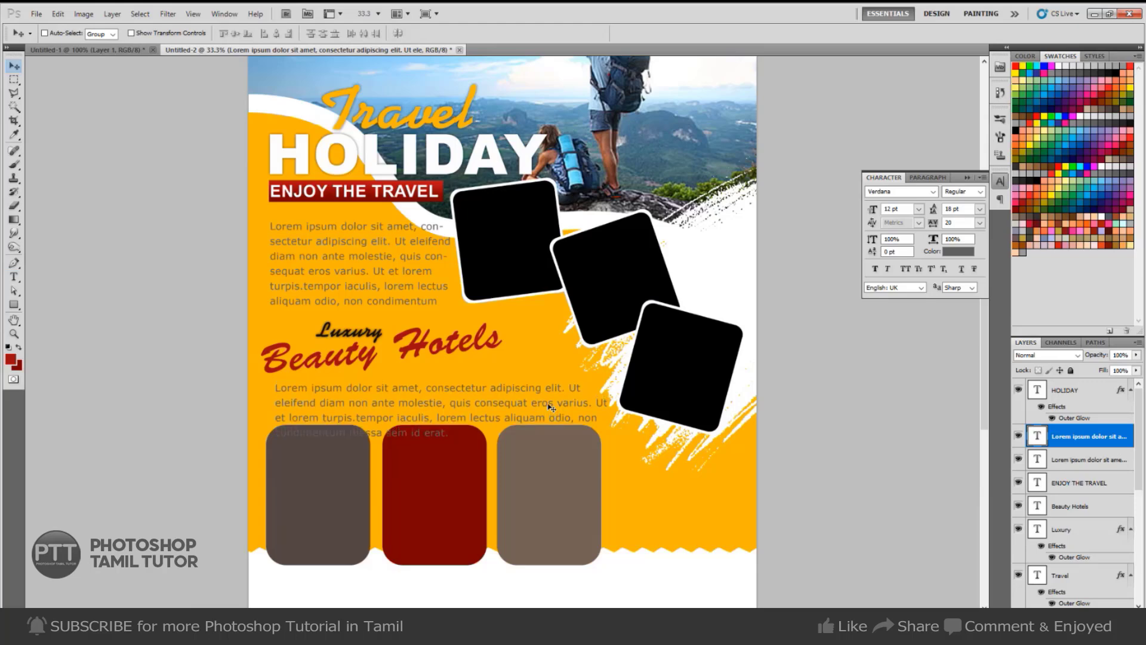
# Cut the copy to two lines ending at 'molestie,' and zoom out to view the whole flyer.
pyautogui.press('t')
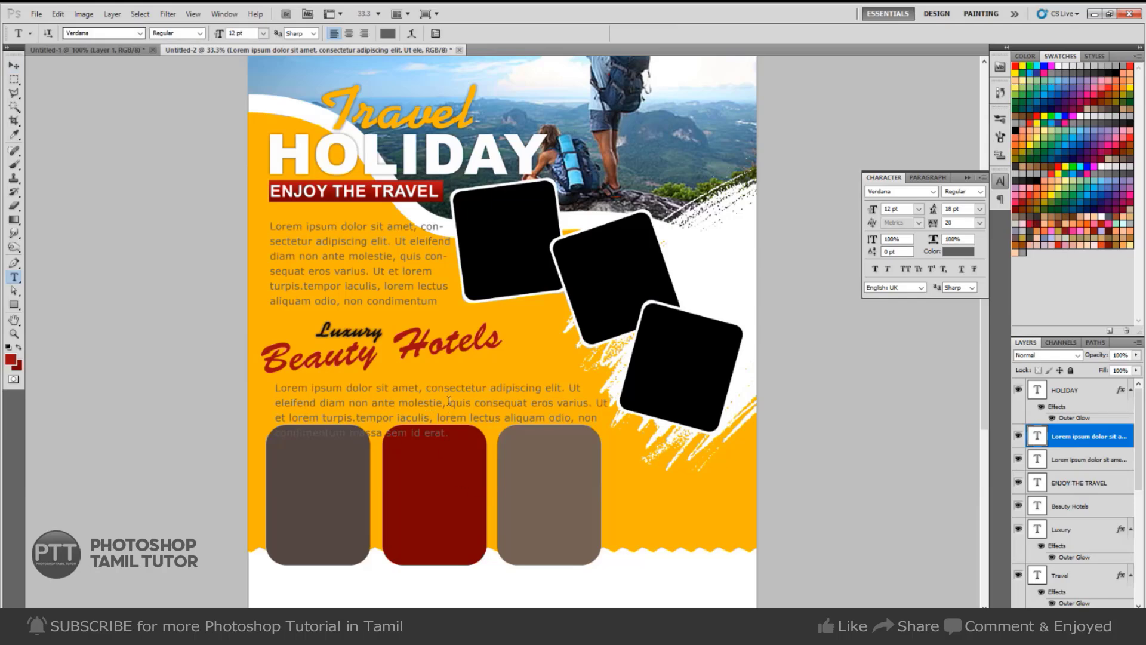
pyautogui.moveTo(449, 401); pyautogui.dragTo(614, 517)
pyautogui.press('BackSpace')
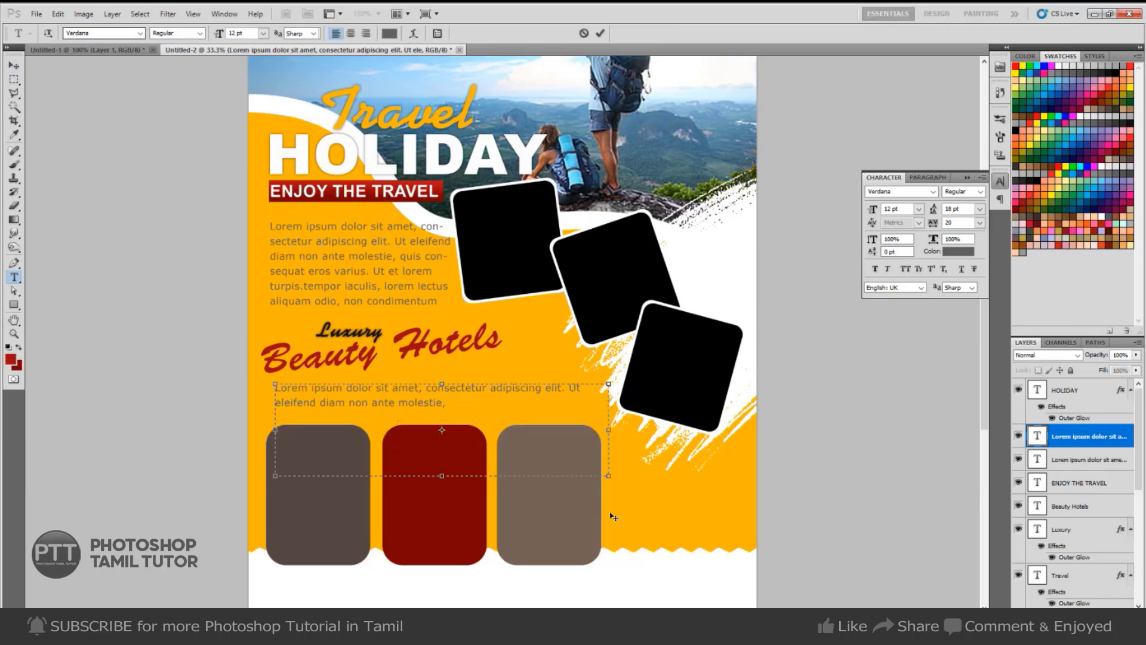
pyautogui.hotkey('ctrl', 'Return')
pyautogui.press('v')
pyautogui.scroll(-3, 537, 522)
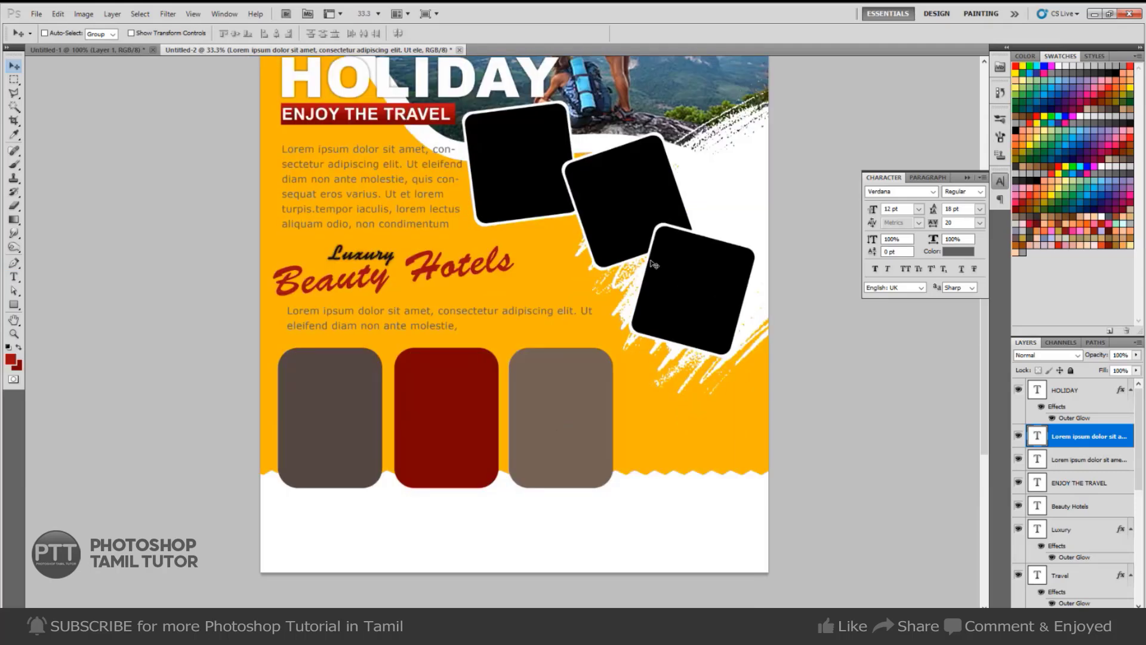
pyautogui.moveTo(525, 195); pyautogui.dragTo(569, 308)
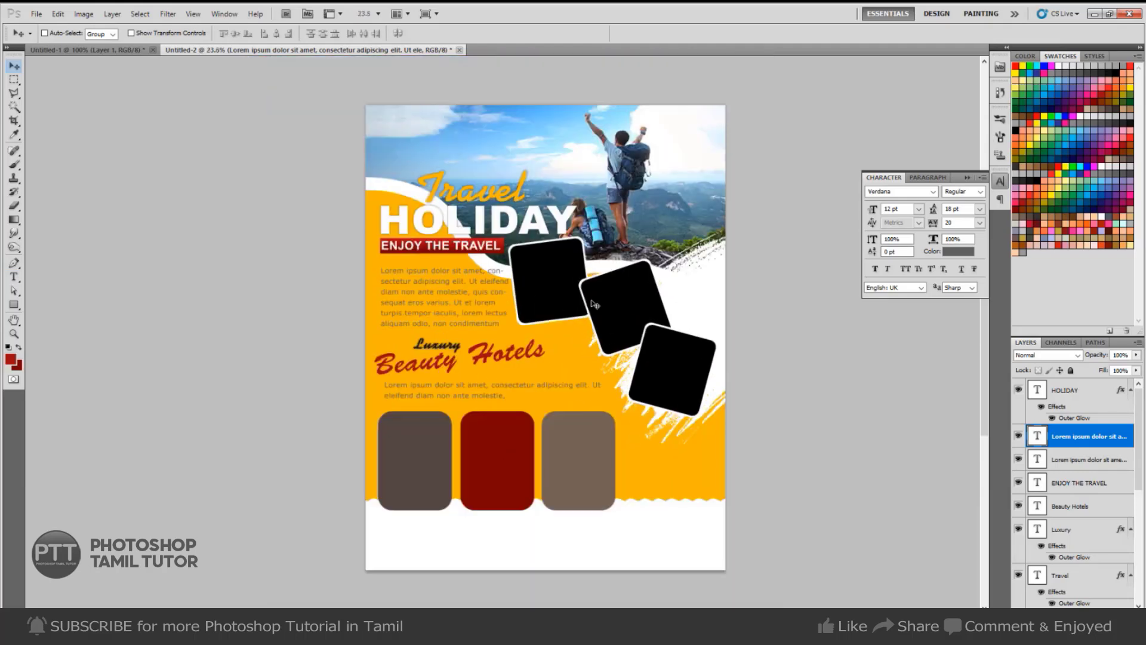
pyautogui.hotkey('ctrl', 'Tab')
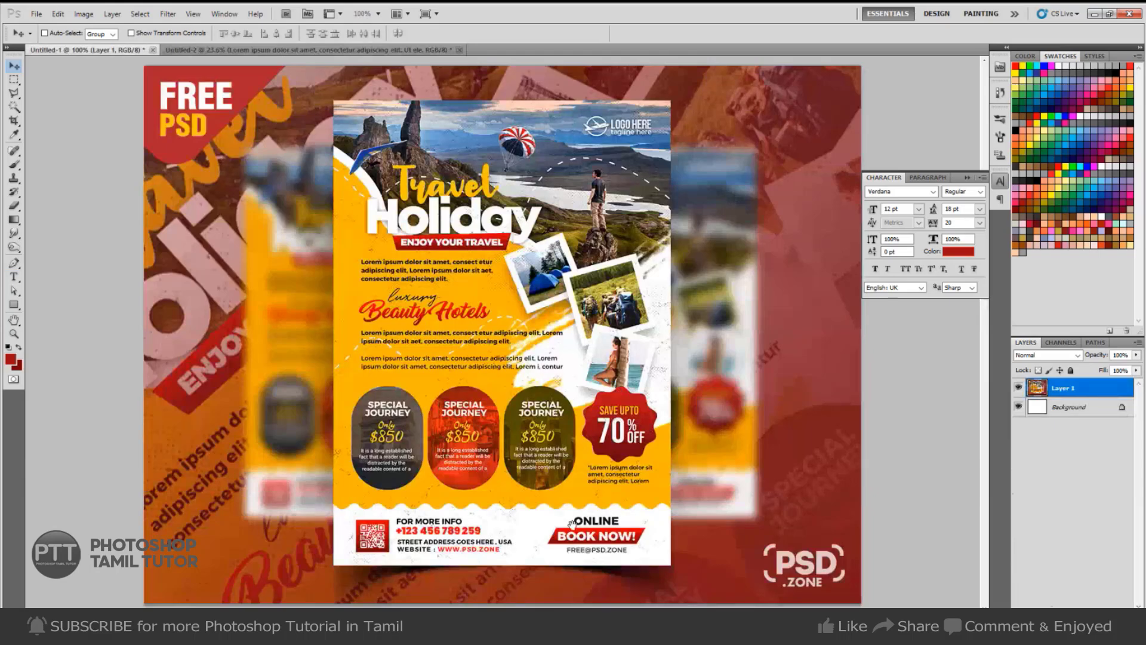
pyautogui.press('t')
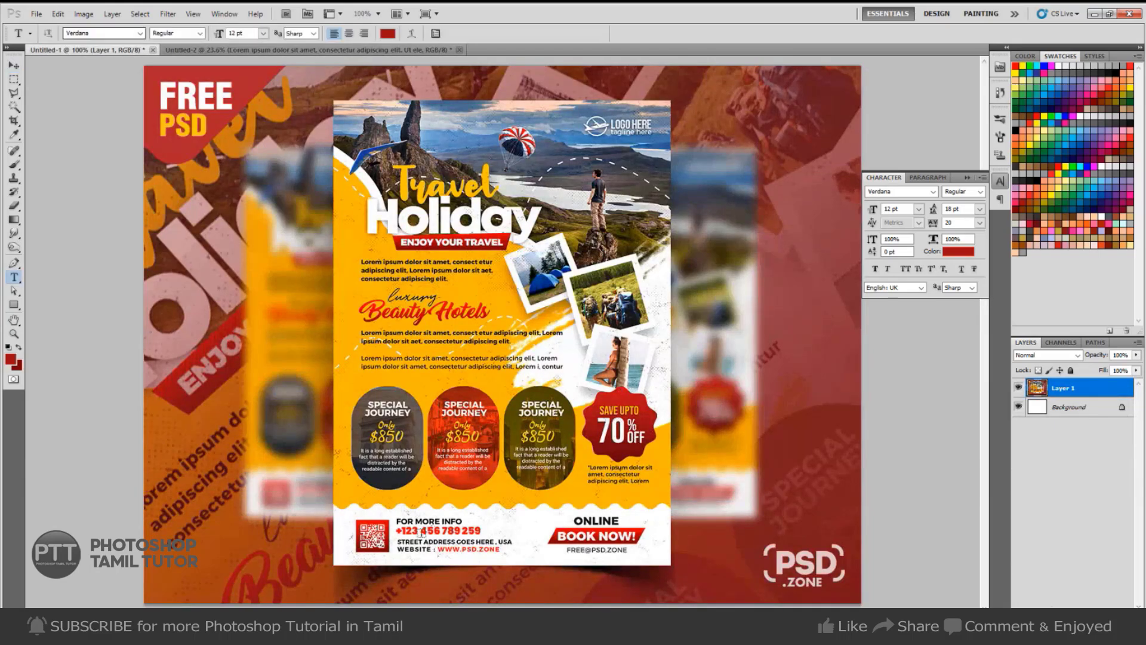
pyautogui.hotkey('ctrl', 'Tab')
# Type the phone number and the web address as two footer lines below the price boxes.
pyautogui.click(434, 539)
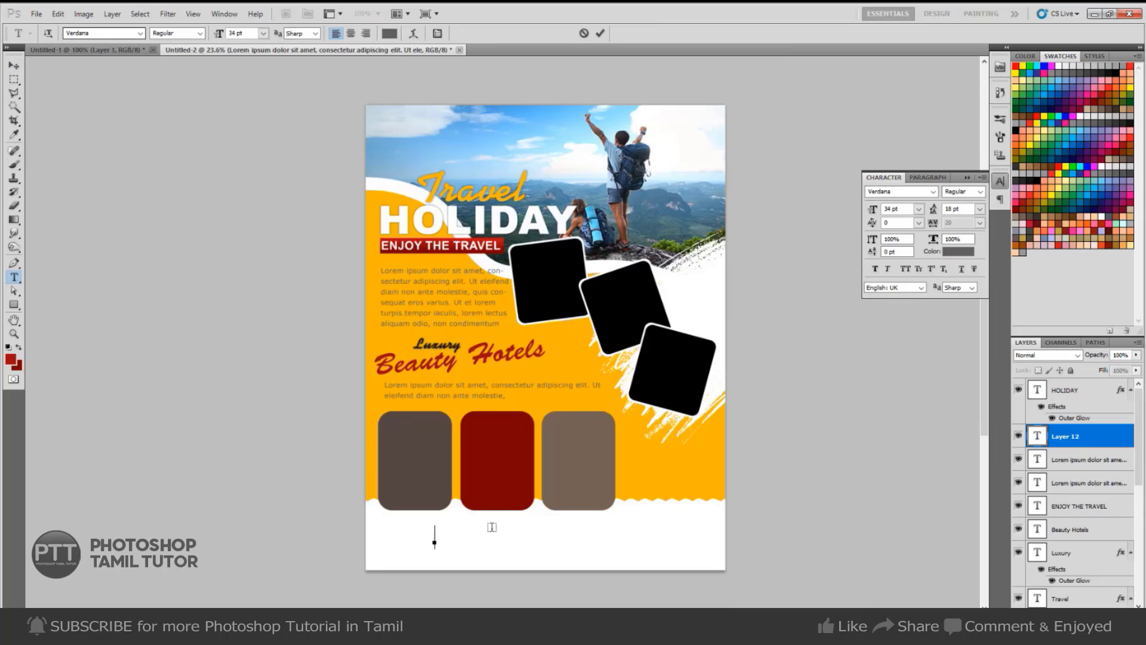
pyautogui.write('Call')
pyautogui.hotkey('ctrl', 'a')
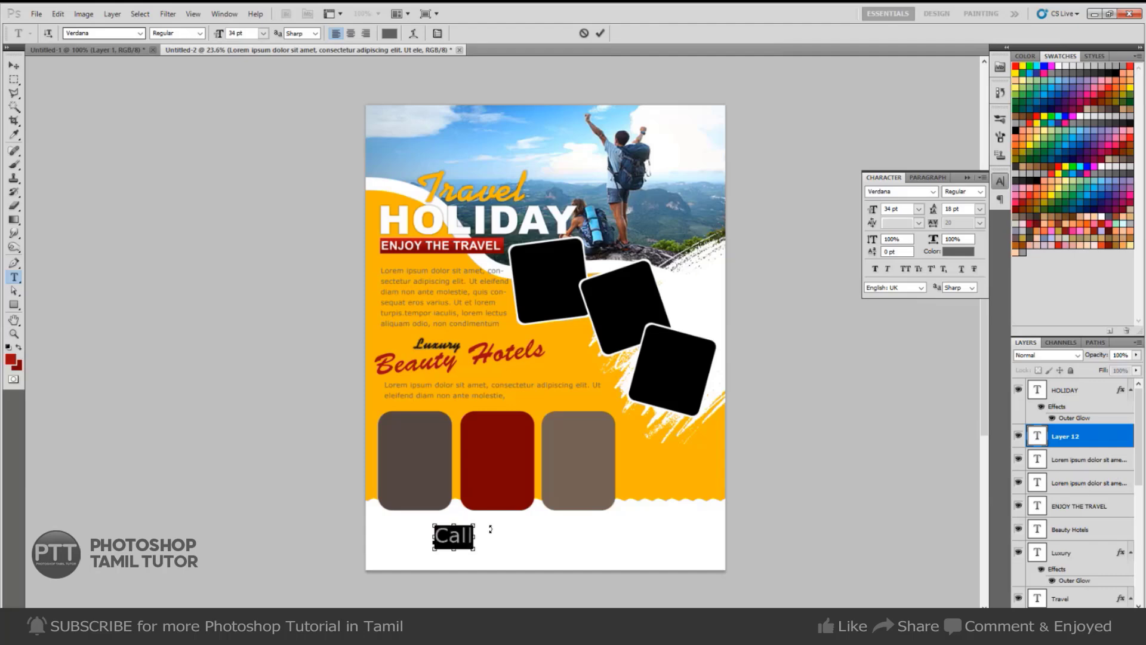
pyautogui.press('BackSpace')
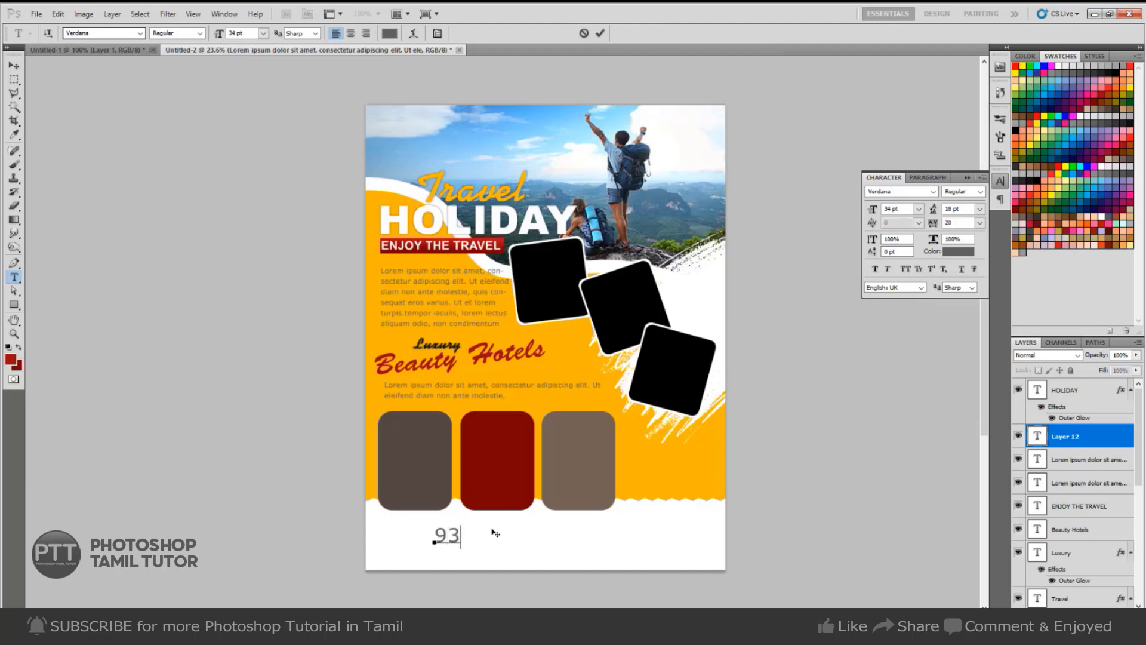
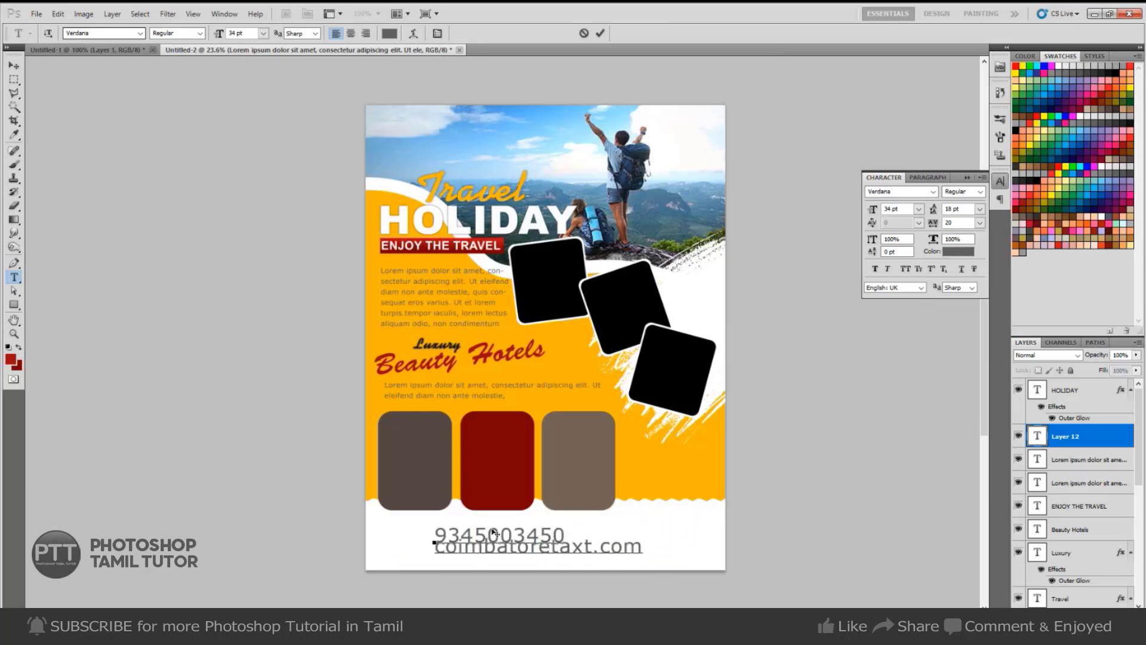
pyautogui.hotkey('ctrl', 'Return')
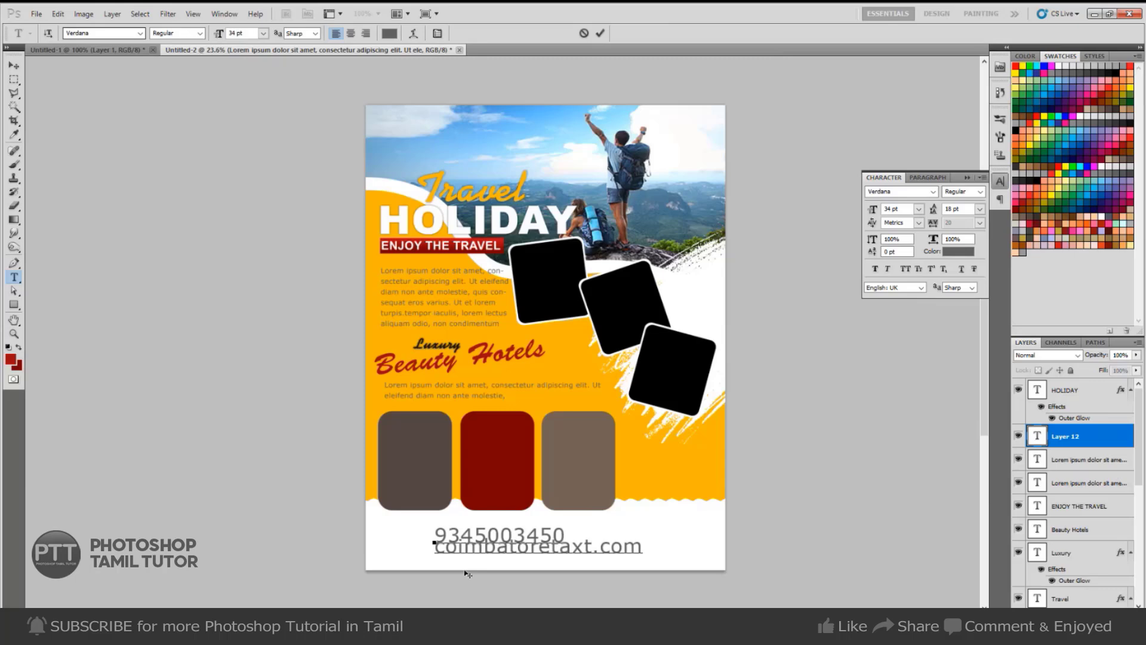
pyautogui.write('www.')
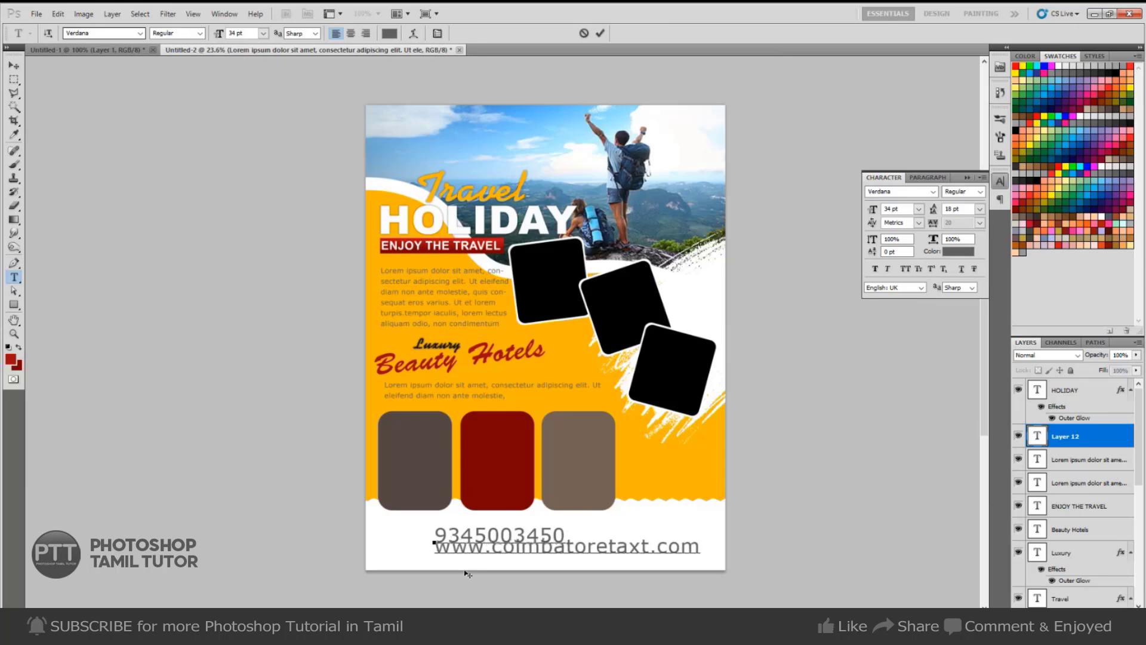
# Set the footer text to Arial and the web address line to 15 pt.
pyautogui.hotkey('ctrl', 'a')
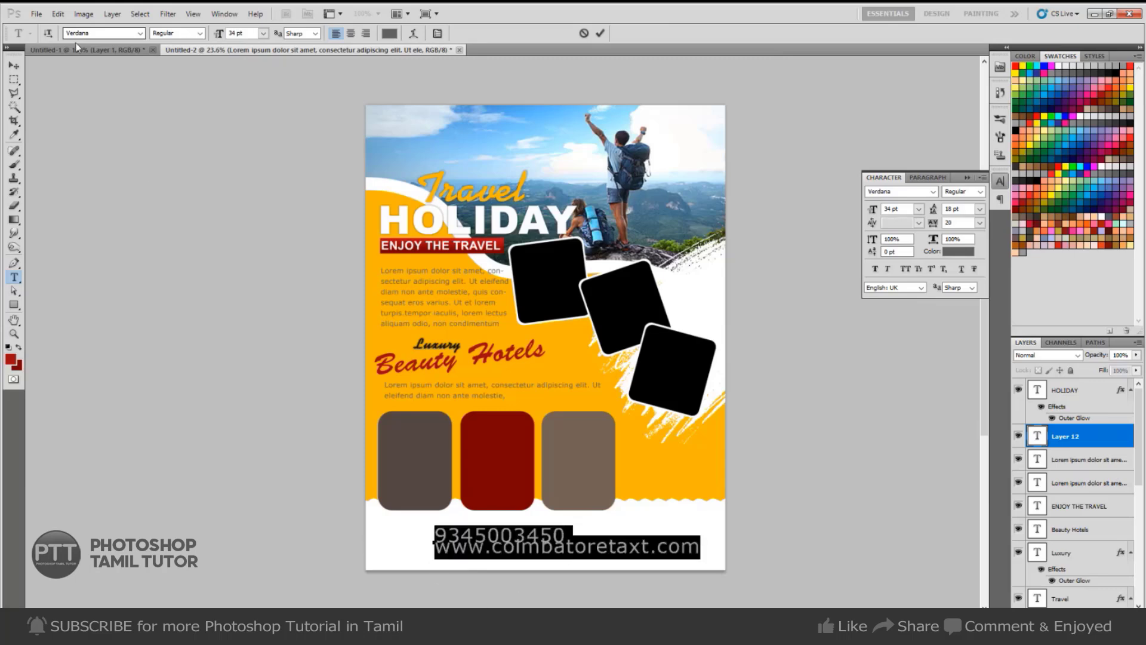
pyautogui.write('Arial')
pyautogui.press('Return')
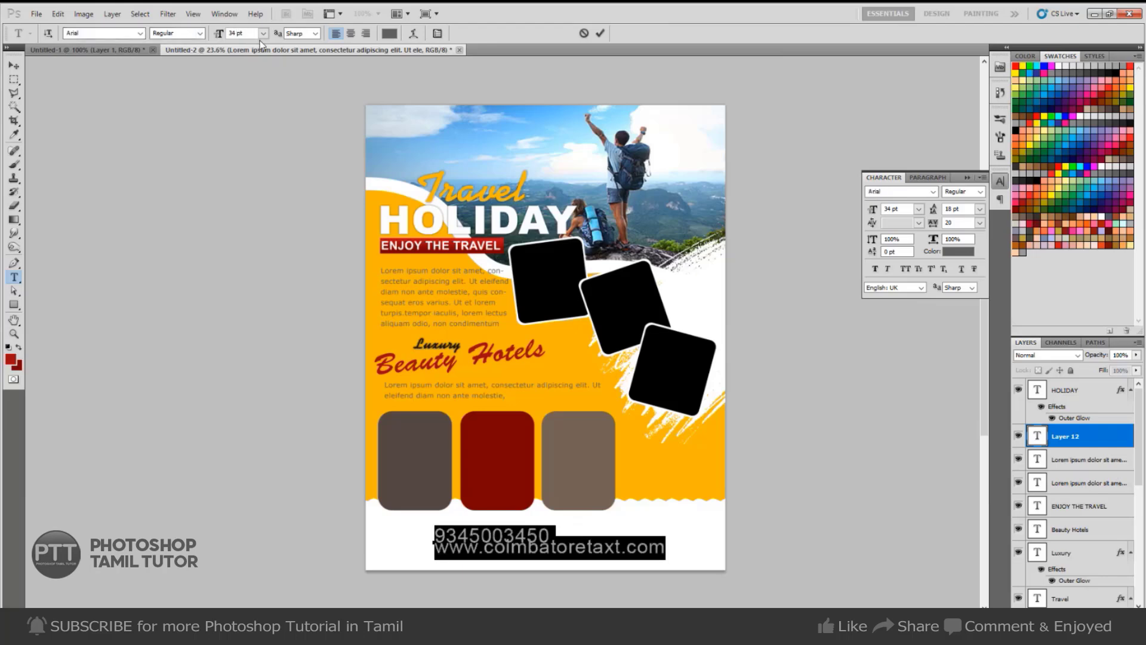
pyautogui.click(511, 555)
pyautogui.moveTo(433, 547); pyautogui.dragTo(672, 544)
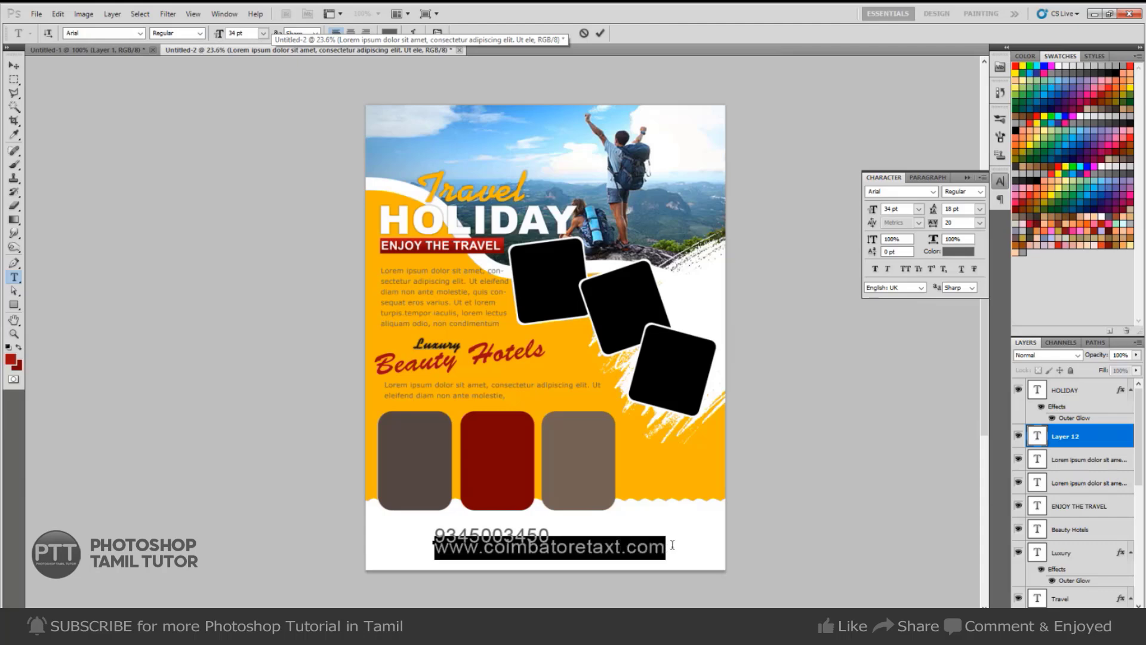
pyautogui.click(906, 205)
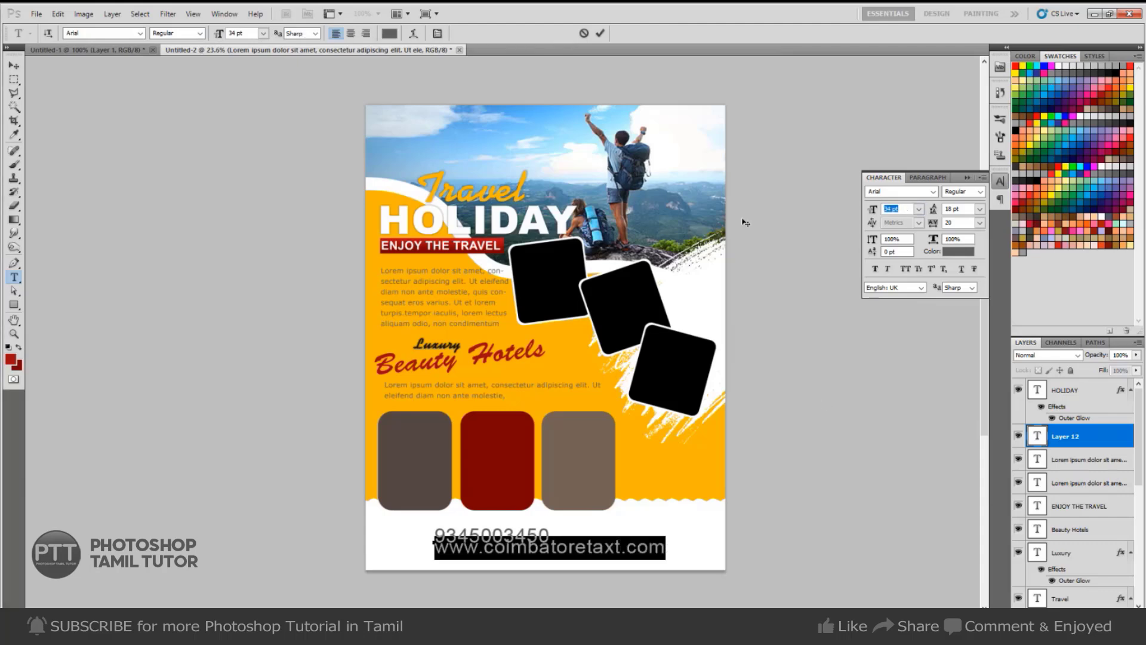
pyautogui.write('15')
pyautogui.hotkey('ctrl', 'Return')
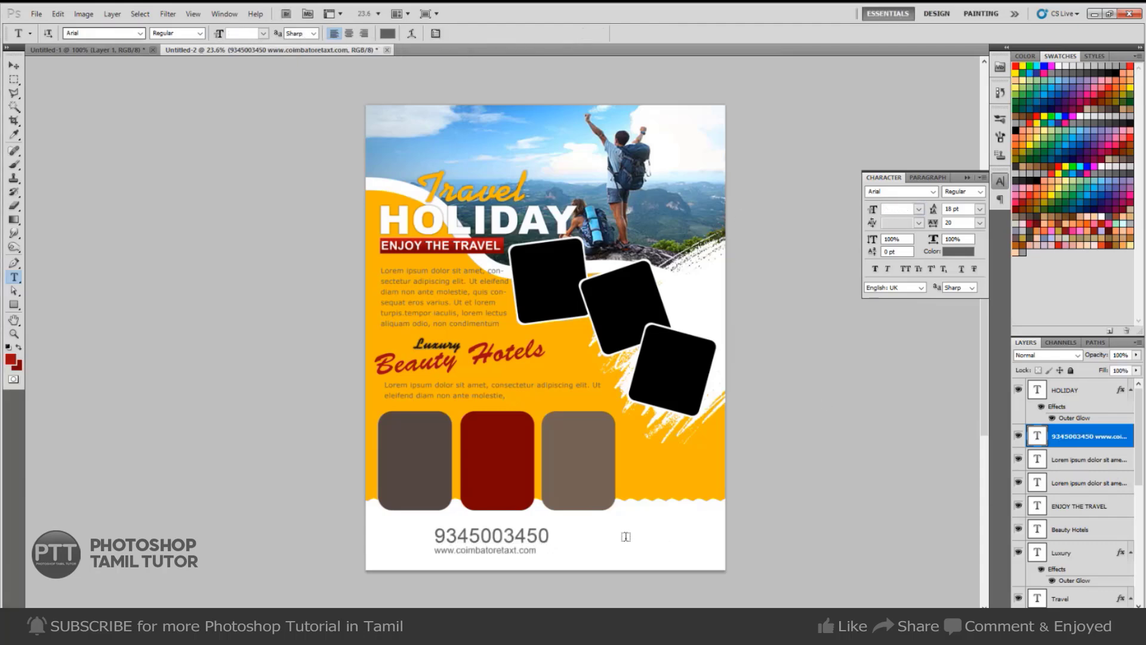
# Make the phone number Arial Black and position the footer text.
pyautogui.moveTo(549, 534); pyautogui.dragTo(409, 535)
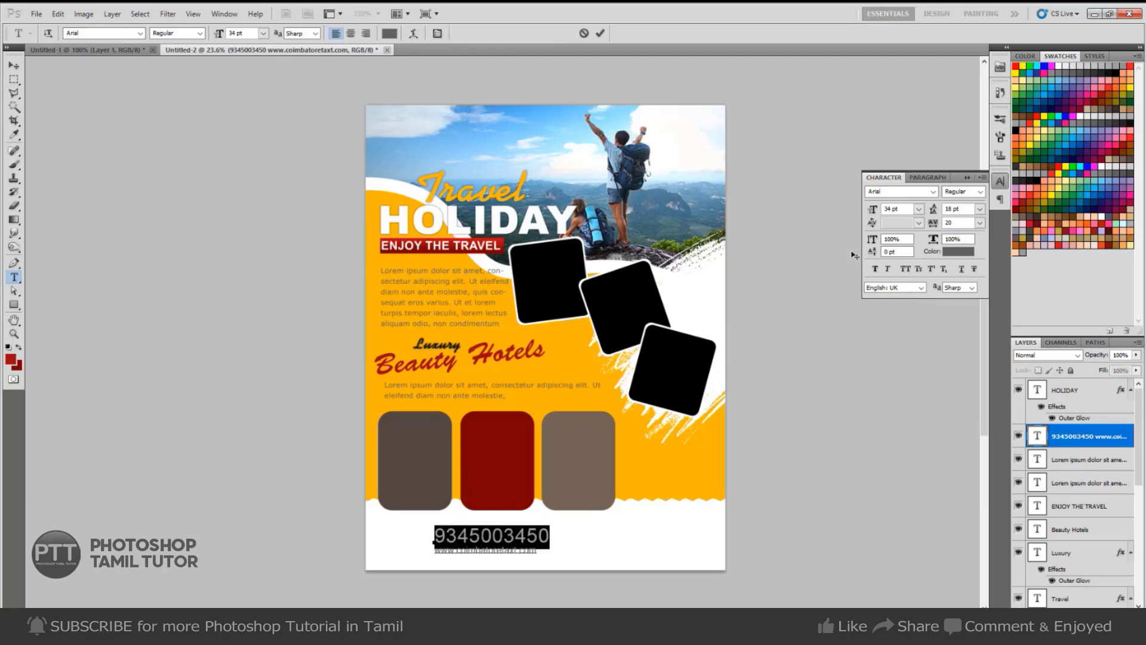
pyautogui.click(981, 191)
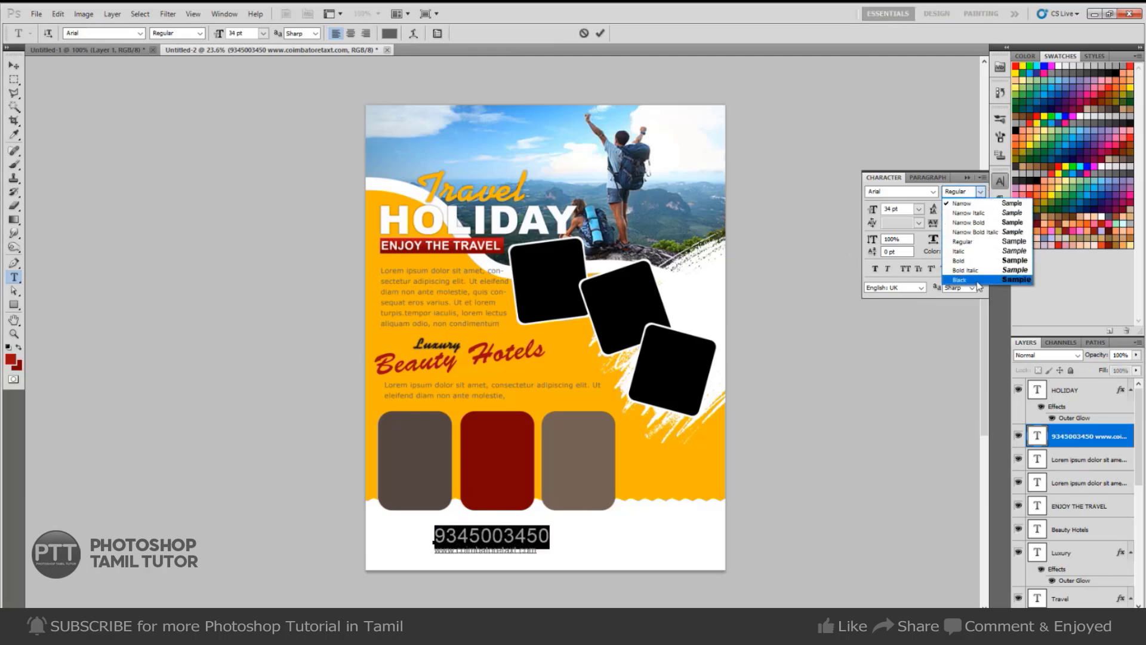
pyautogui.click(958, 286)
pyautogui.hotkey('ctrl', 'Return')
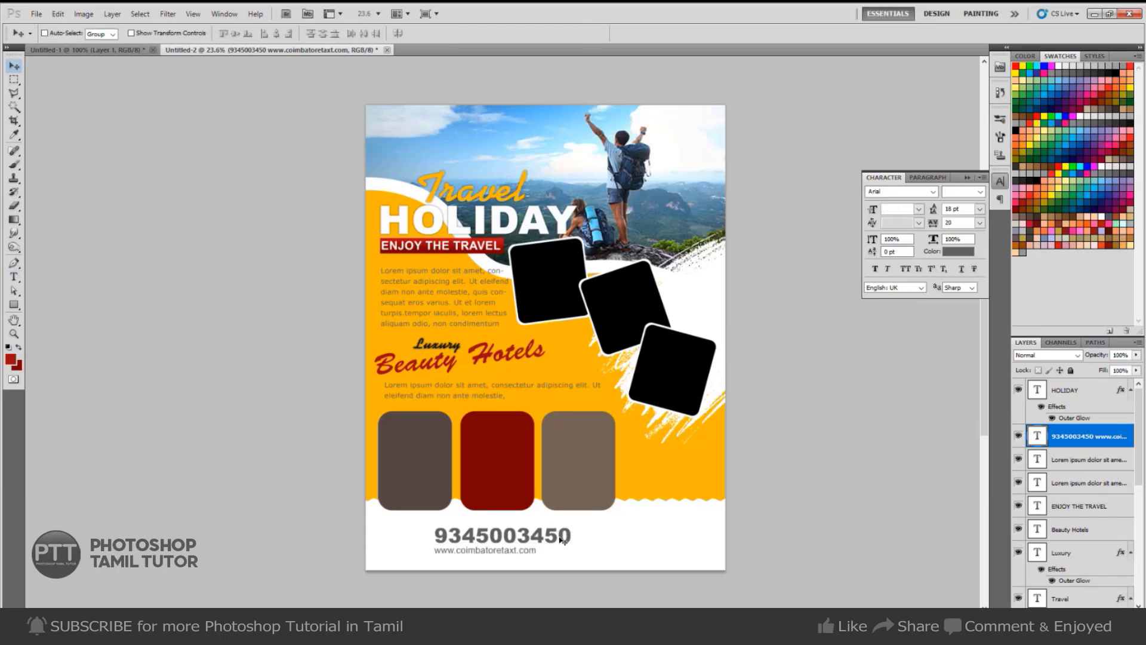
pyautogui.moveTo(495, 560); pyautogui.dragTo(462, 552)
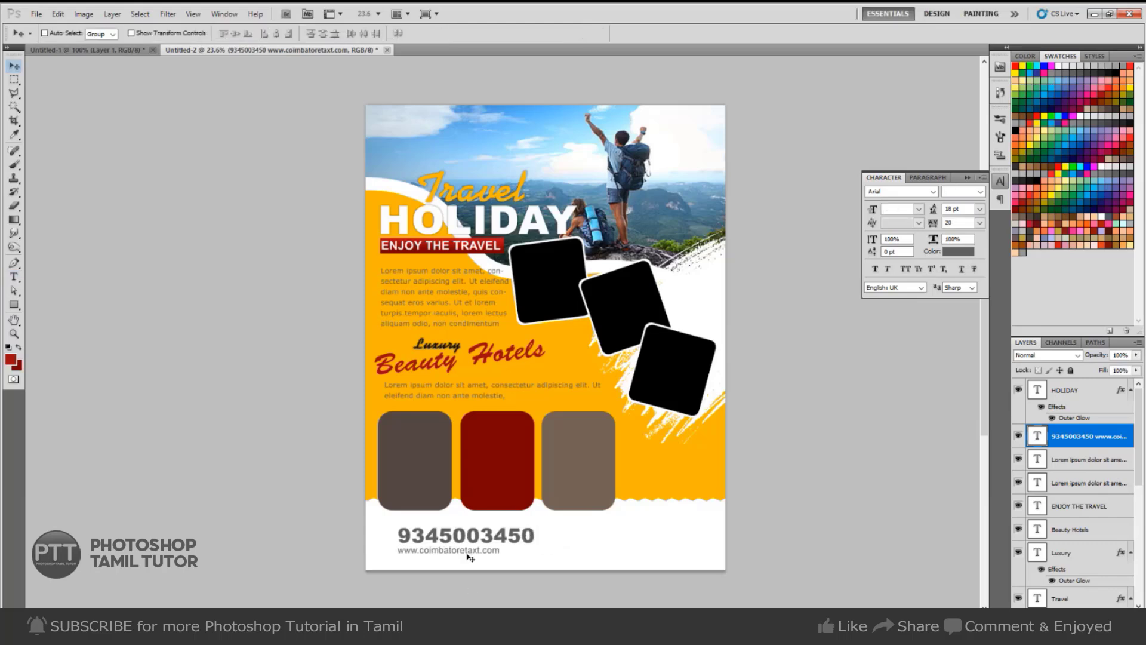
pyautogui.press('i')
pyautogui.press('v')
pyautogui.moveTo(458, 553); pyautogui.dragTo(476, 555)
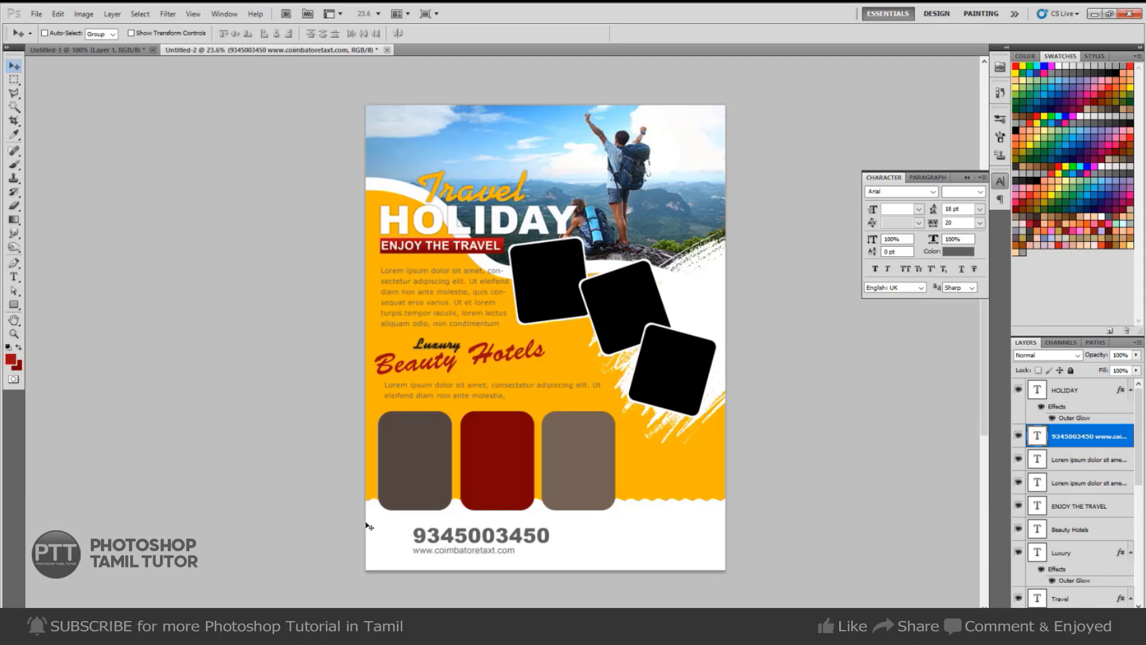
pyautogui.press('u')
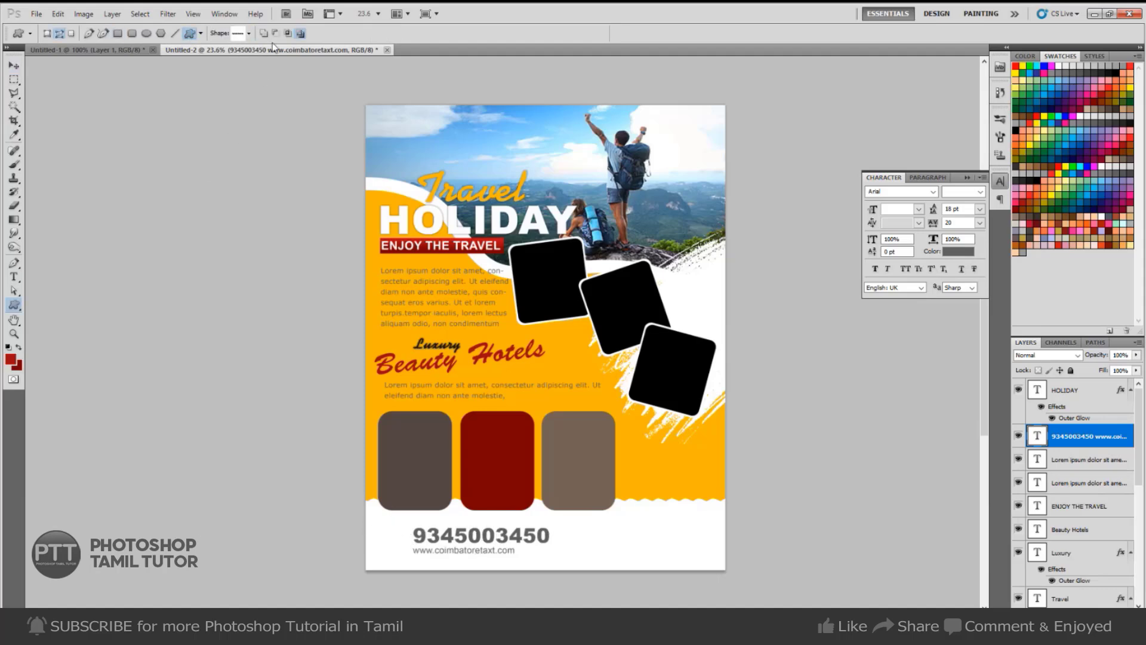
# Draw a phone-handset custom shape beside the footer phone number.
pyautogui.click(249, 33)
pyautogui.scroll(-3, 239, 191)
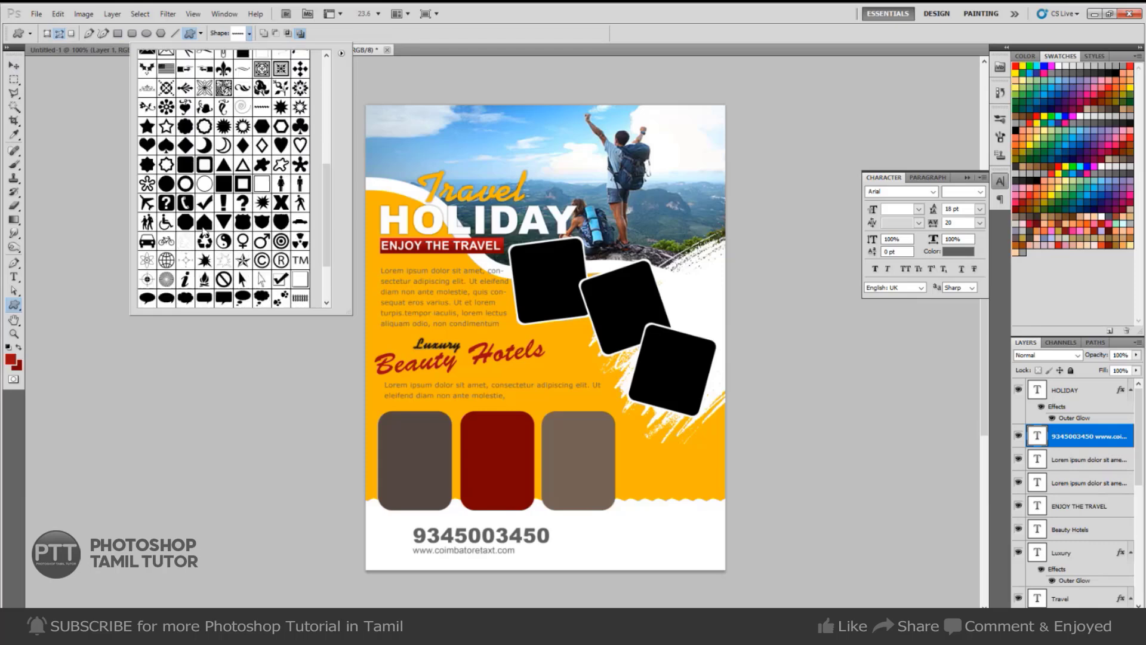
pyautogui.click(185, 204)
pyautogui.keyDown('ctrl'); pyautogui.click(420, 533); pyautogui.keyUp('ctrl')
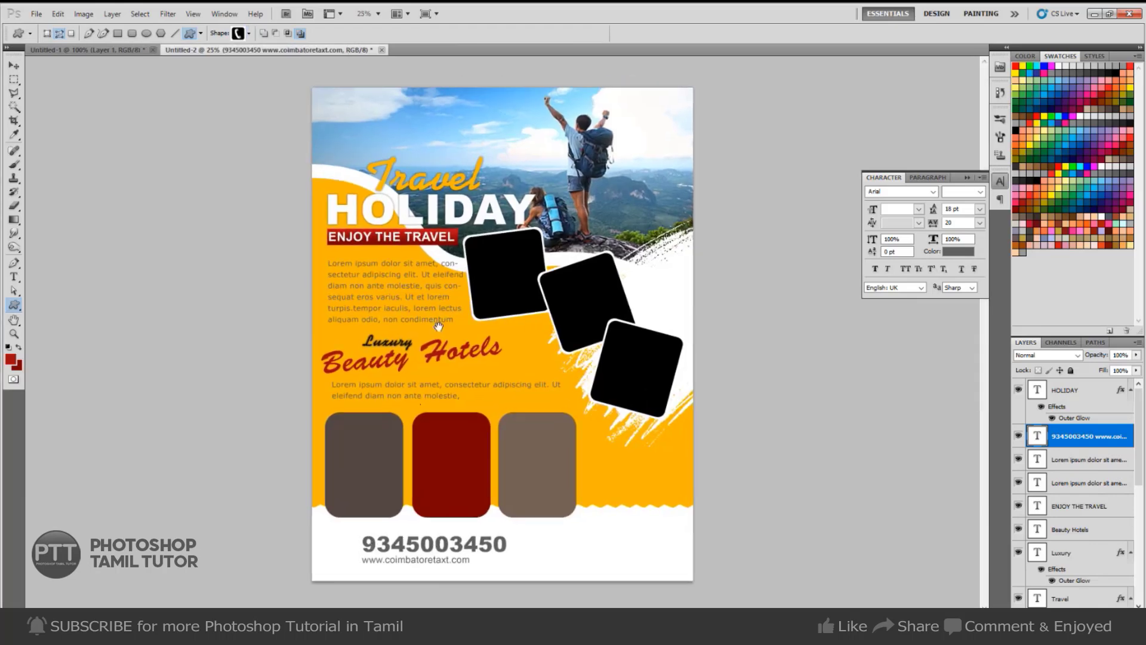
pyautogui.keyDown('ctrl'); pyautogui.click(314, 562); pyautogui.keyUp('ctrl')
pyautogui.moveTo(276, 560); pyautogui.dragTo(309, 596)
# Fill the phone shape red on a new layer and nudge it slightly left.
pyautogui.hotkey('ctrl', 'Return')
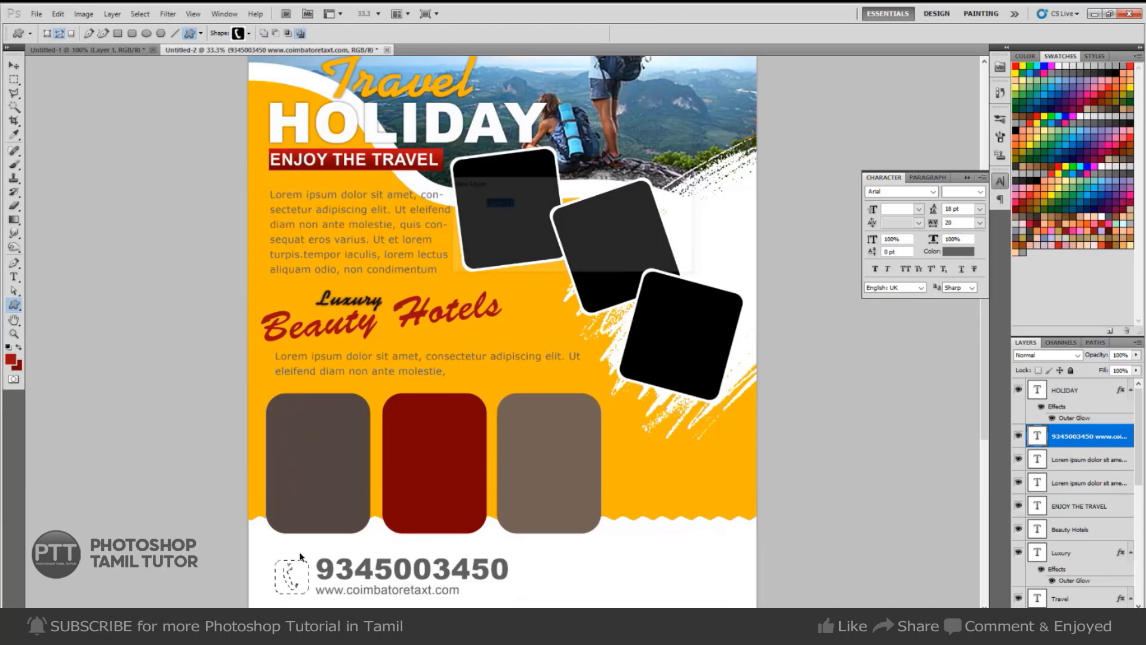
pyautogui.hotkey('ctrl', 'shift', 'alt', 'n')
pyautogui.hotkey('alt', 'BackSpace')
pyautogui.hotkey('ctrl', 'd')
pyautogui.press('v')
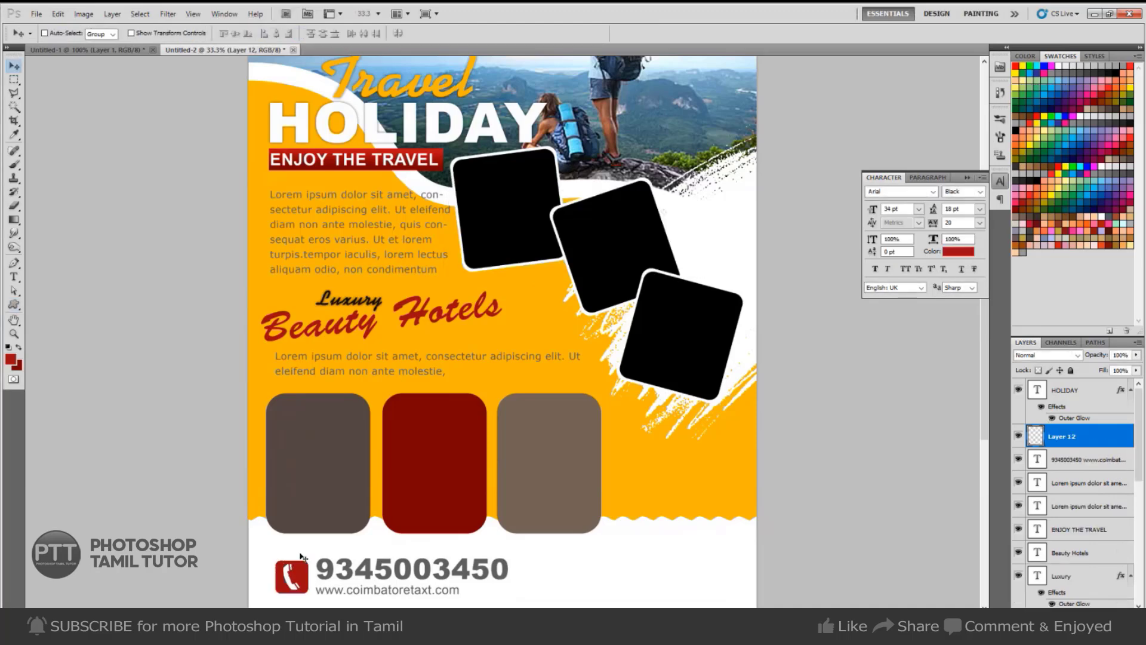
pyautogui.press('Left')
pyautogui.press('Left')
pyautogui.press('Left')
pyautogui.press('Left')
pyautogui.press('Left')
pyautogui.press('Left')
# Turn the footer phone number text red.
pyautogui.rightClick(402, 573)
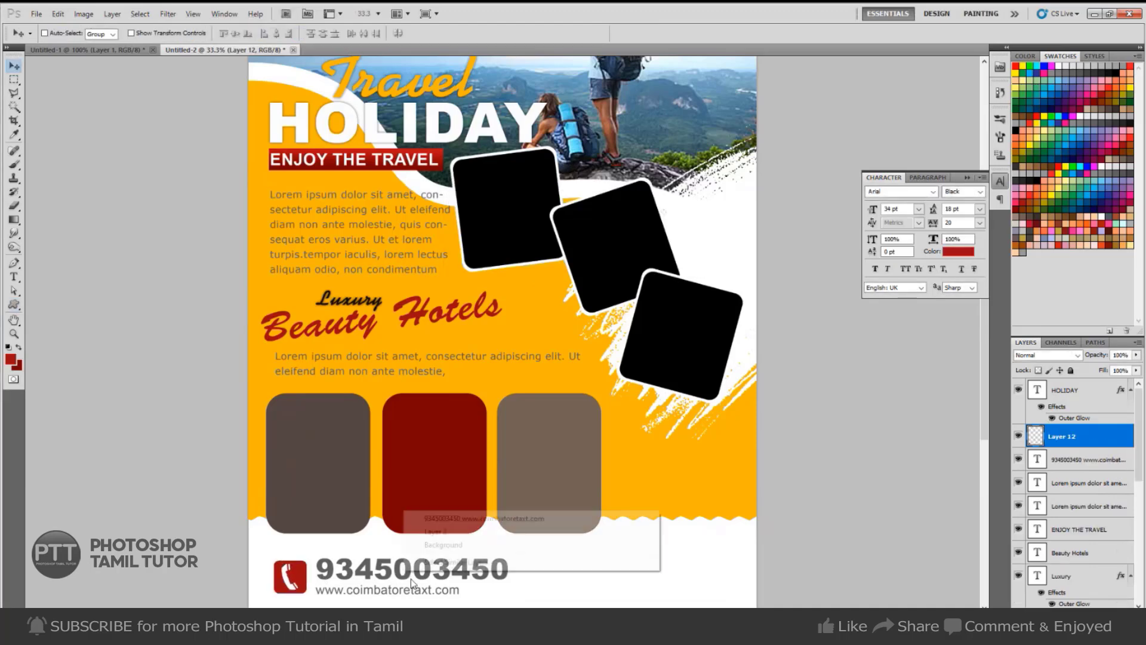
pyautogui.click(453, 514)
pyautogui.hotkey('alt', 'BackSpace')
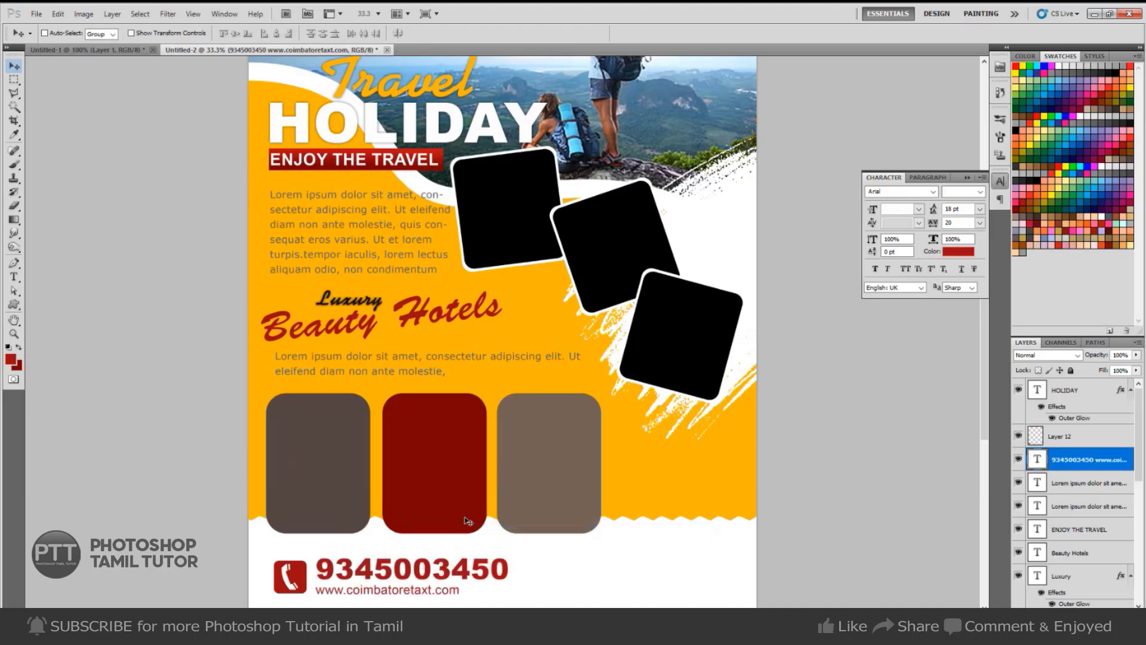
# Zoom out to the whole flyer and select the first frame's layer, Layer 7, with the Magic Wand.
pyautogui.moveTo(521, 574); pyautogui.dragTo(2, 439)
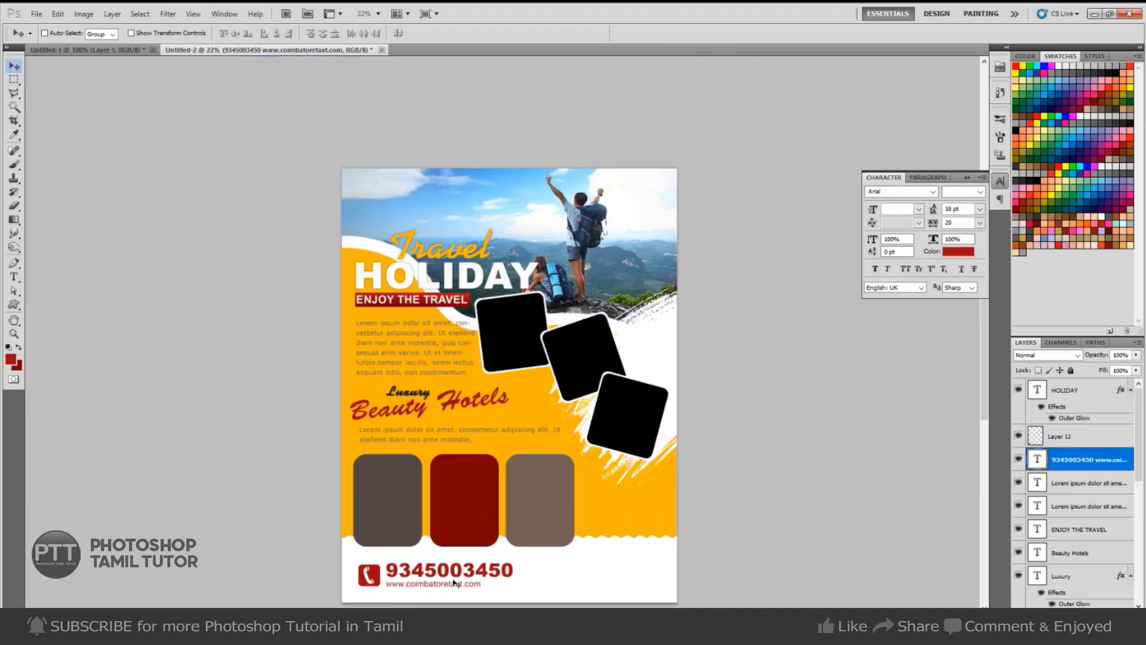
pyautogui.press('t')
pyautogui.press('w')
pyautogui.keyDown('ctrl'); pyautogui.rightClick(519, 348); pyautogui.keyUp('ctrl')
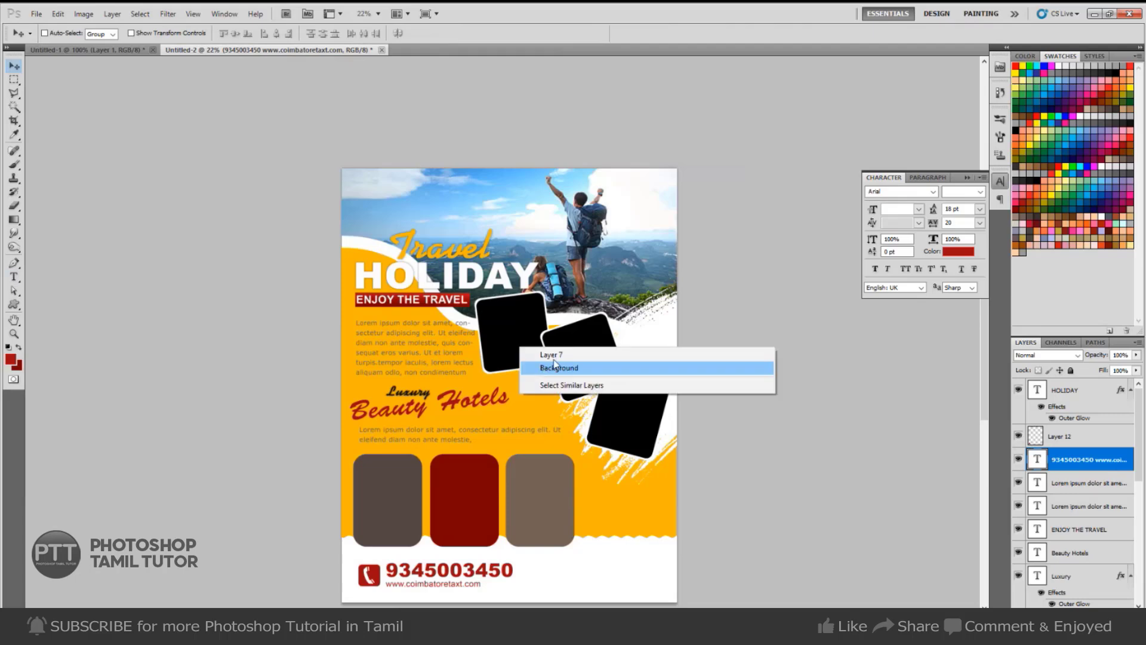
pyautogui.click(552, 355)
# Select the first frame's interior, then shorten the Google Images search to 'travels images'.
pyautogui.click(534, 358)
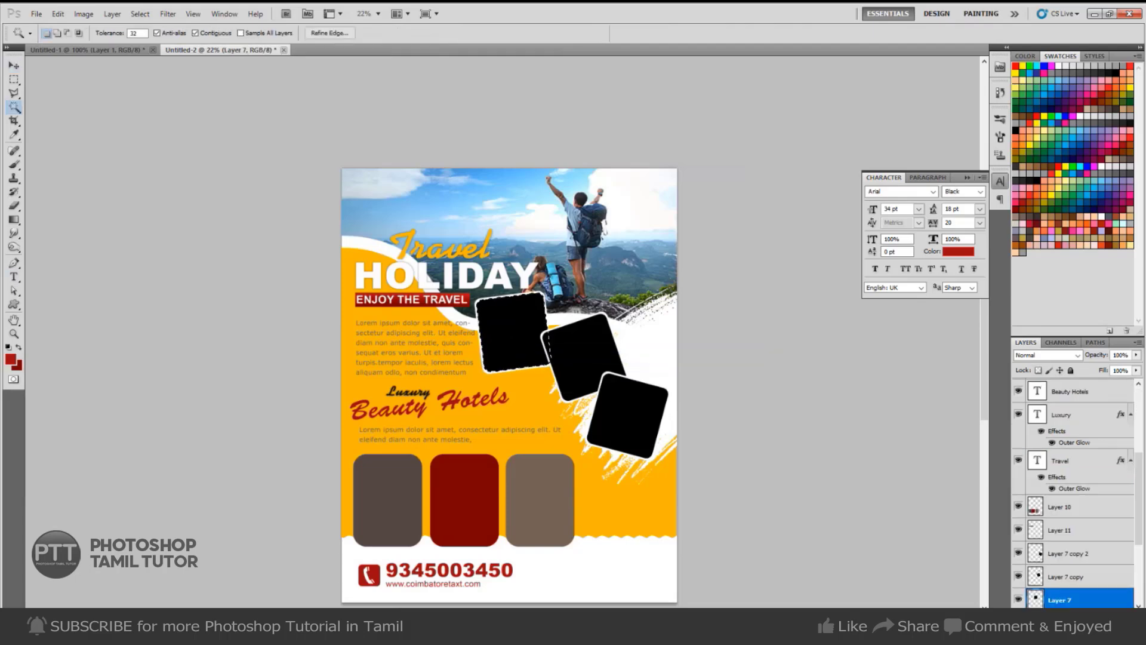
pyautogui.hotkey('alt', 'Tab')
pyautogui.click(234, 15)
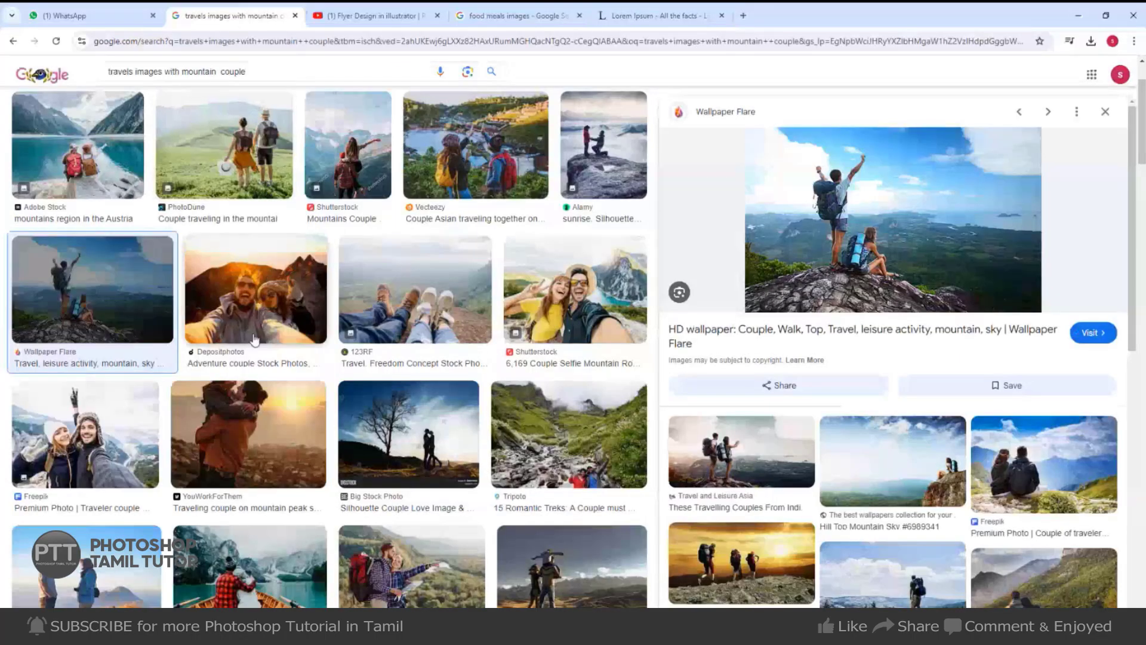
pyautogui.scroll(-2, 153, 57)
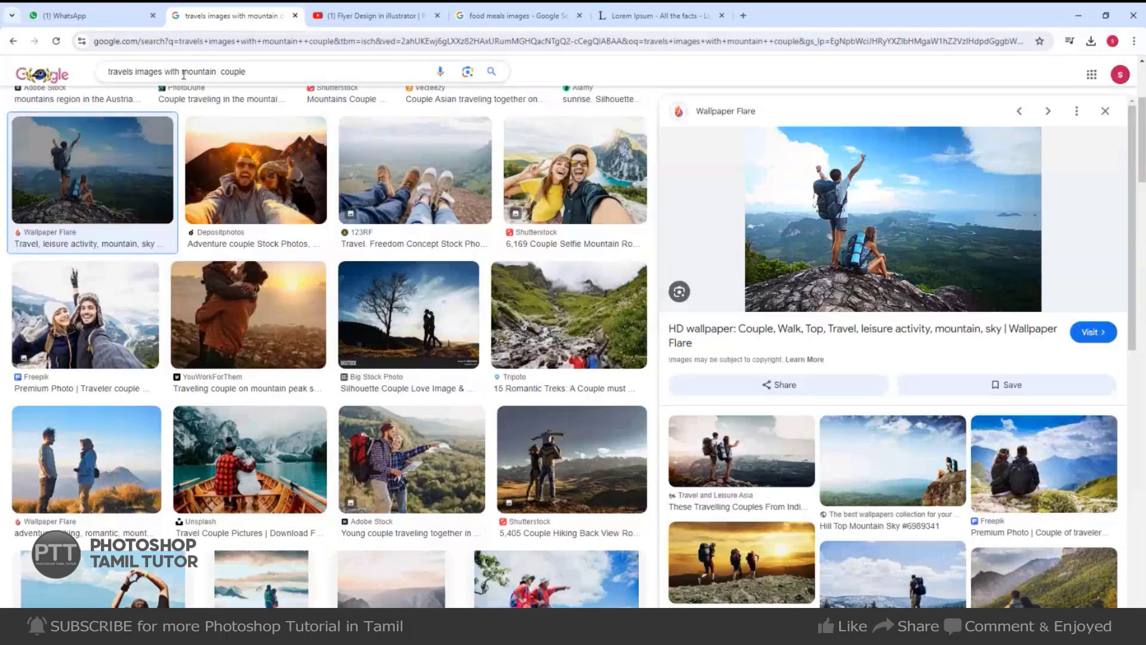
pyautogui.moveTo(165, 72); pyautogui.dragTo(243, 77)
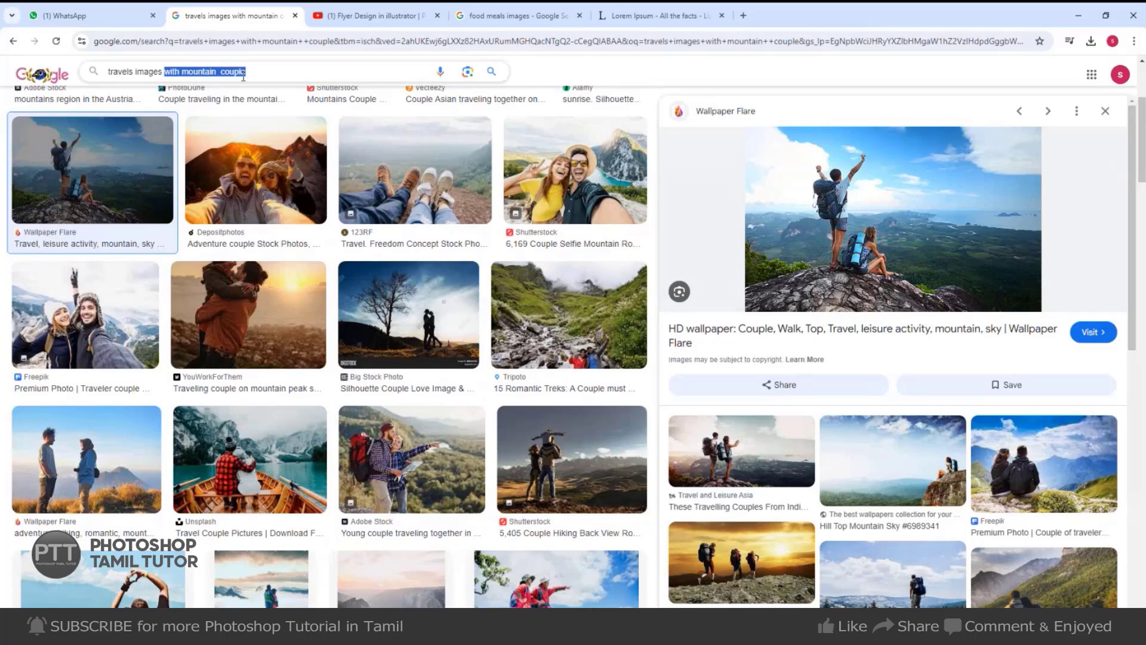
pyautogui.press('BackSpace')
pyautogui.press('Return')
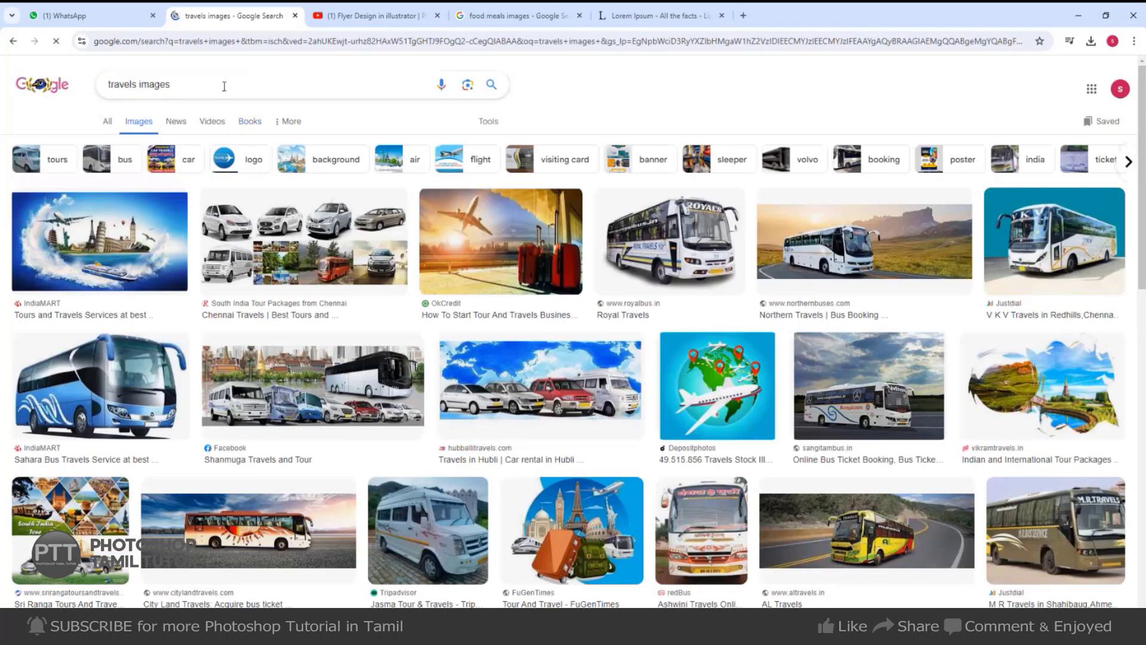
# Search 'travels images places' and copy the green bay-with-boats photo.
pyautogui.click(224, 85)
pyautogui.write('place')
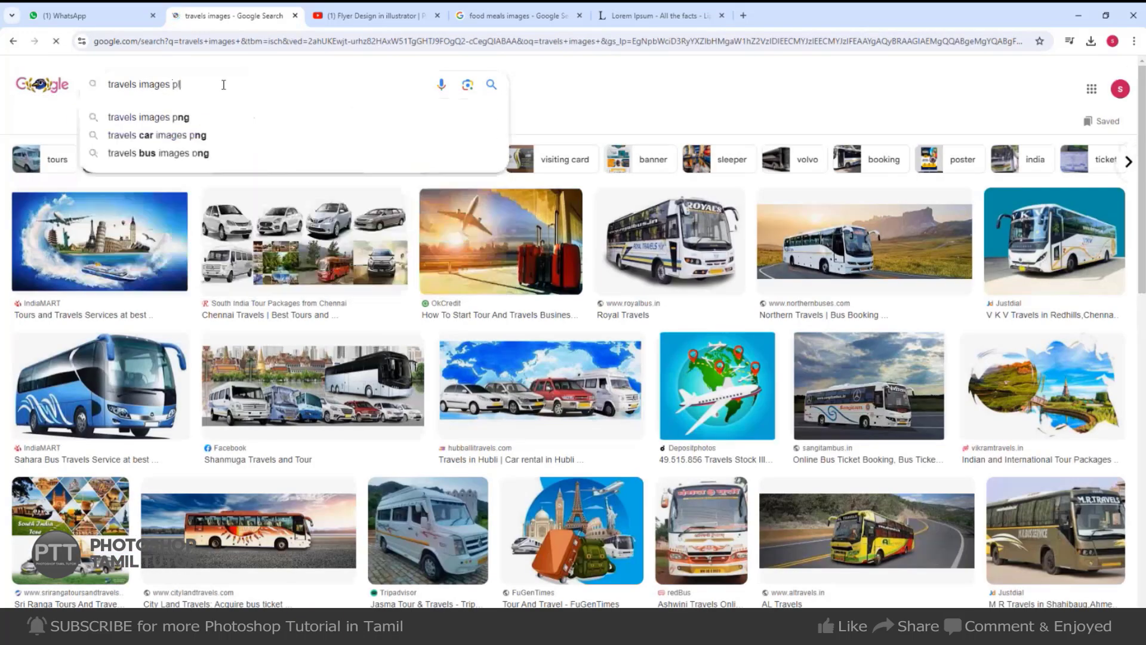
pyautogui.write('s')
pyautogui.press('Return')
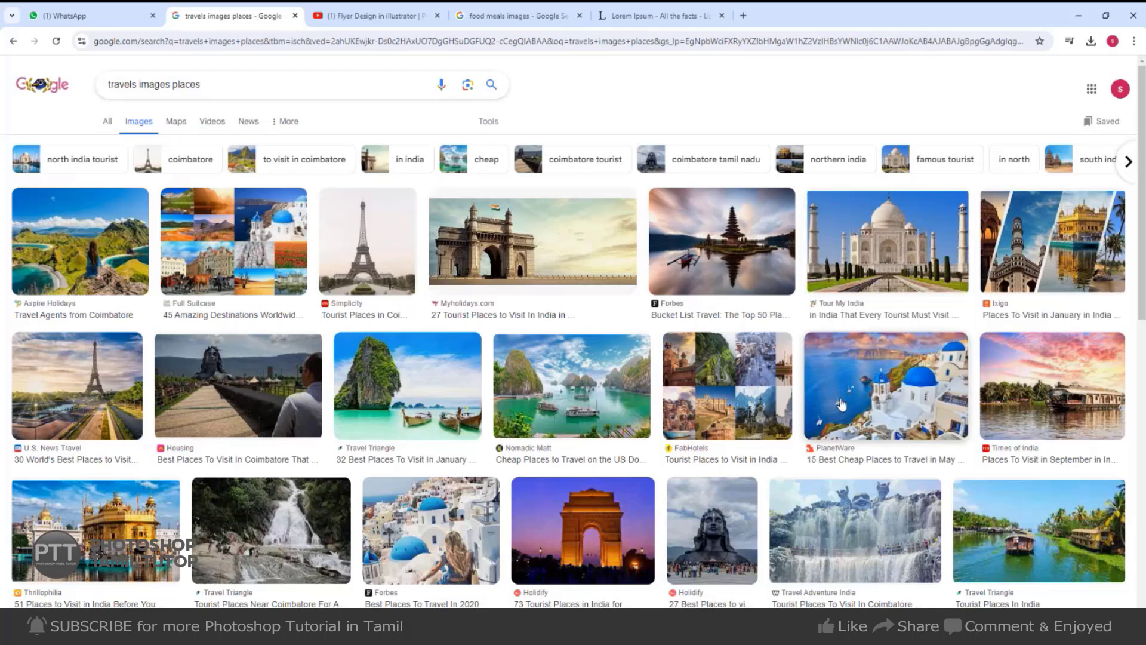
pyautogui.scroll(-3, 690, 391)
pyautogui.click(615, 377)
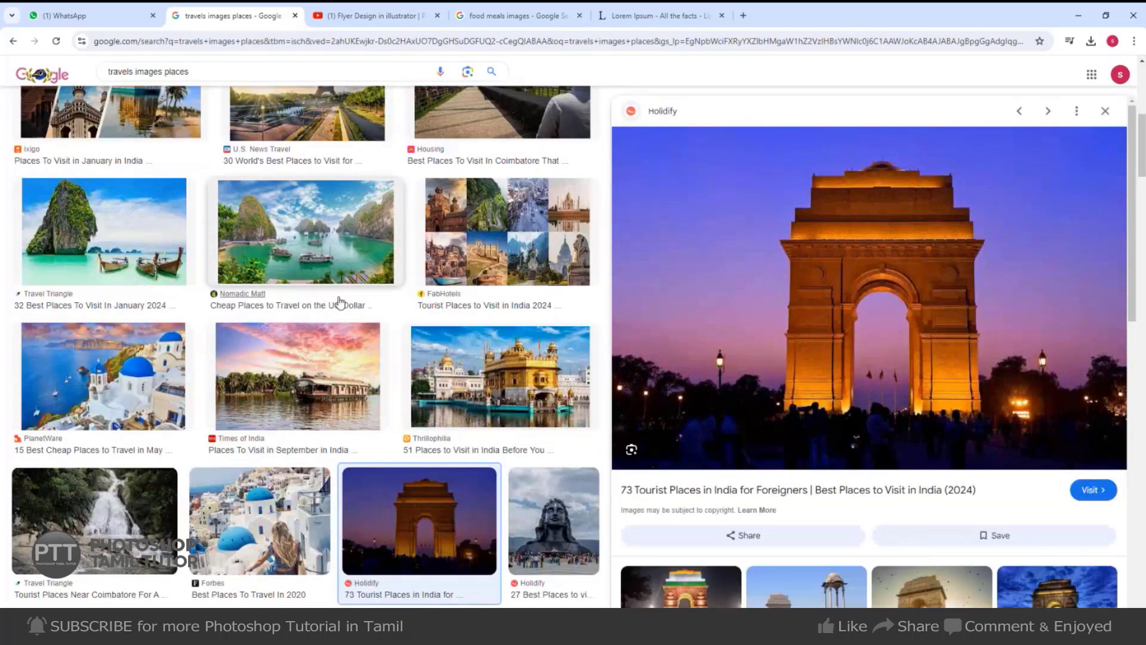
pyautogui.click(325, 269)
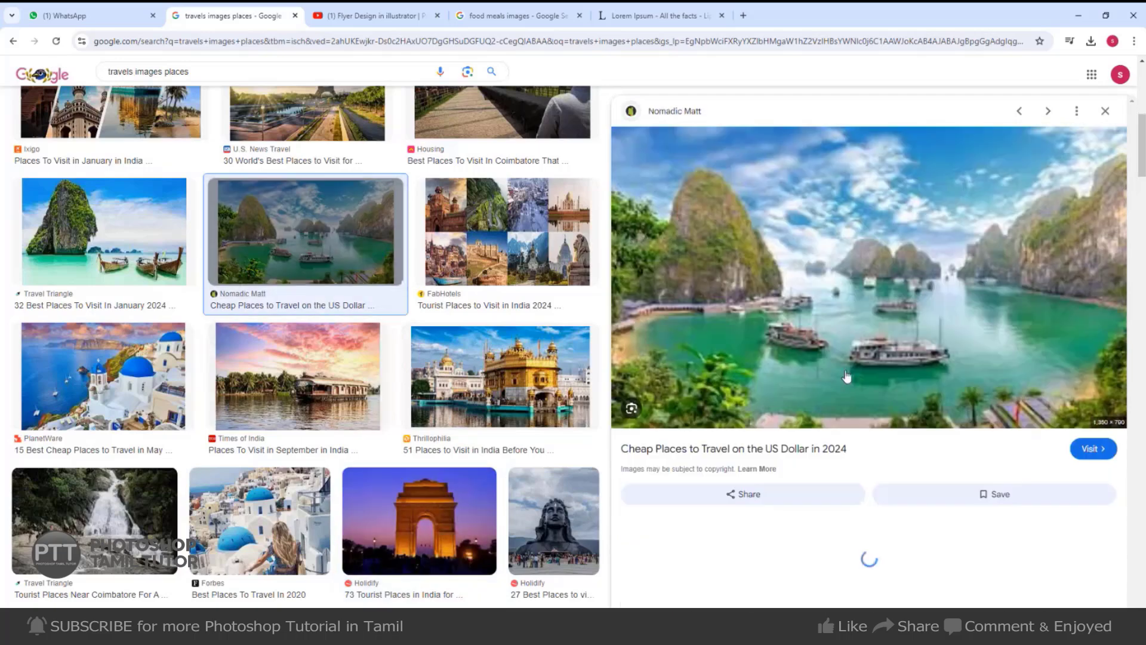
pyautogui.rightClick(848, 330)
pyautogui.click(891, 510)
# Paste the bay photo into the first frame, shrink and tilt it, then select Layer 7 copy.
pyautogui.hotkey('alt', 'Tab')
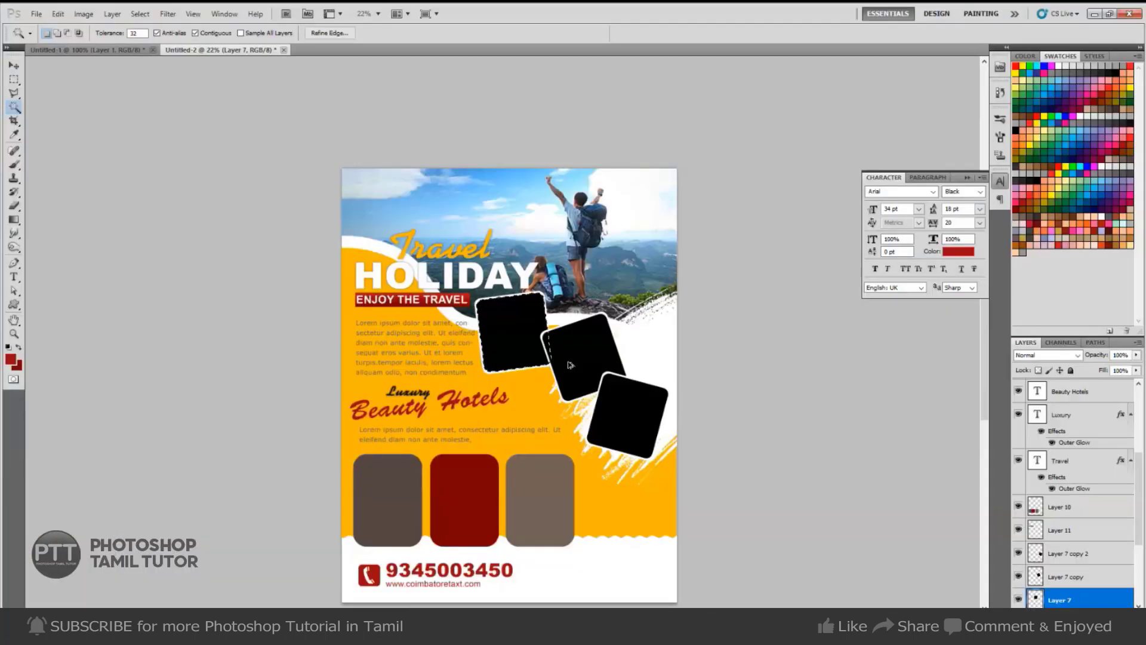
pyautogui.hotkey('ctrl', 'alt', 'shift', 'v')
pyautogui.hotkey('ctrl', 't')
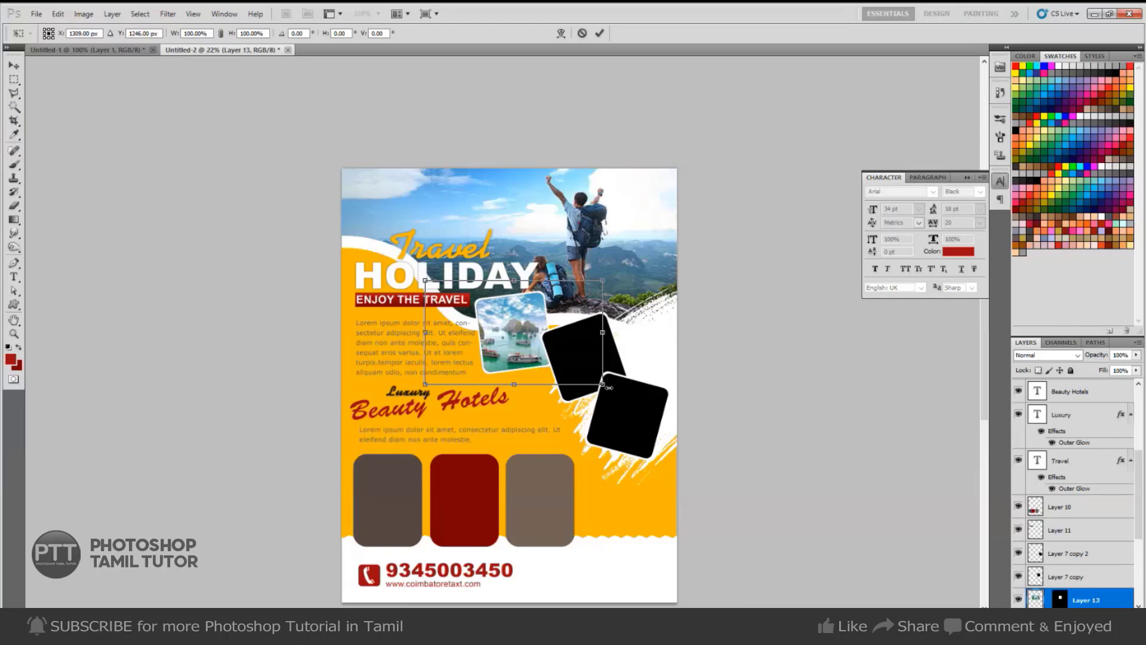
pyautogui.moveTo(604, 386); pyautogui.dragTo(626, 378)
pyautogui.press('Return')
pyautogui.rightClick(579, 373)
pyautogui.click(599, 379)
# Switch to the Magic Wand, then preview the Bali temple photo in the image results.
pyautogui.press('w')
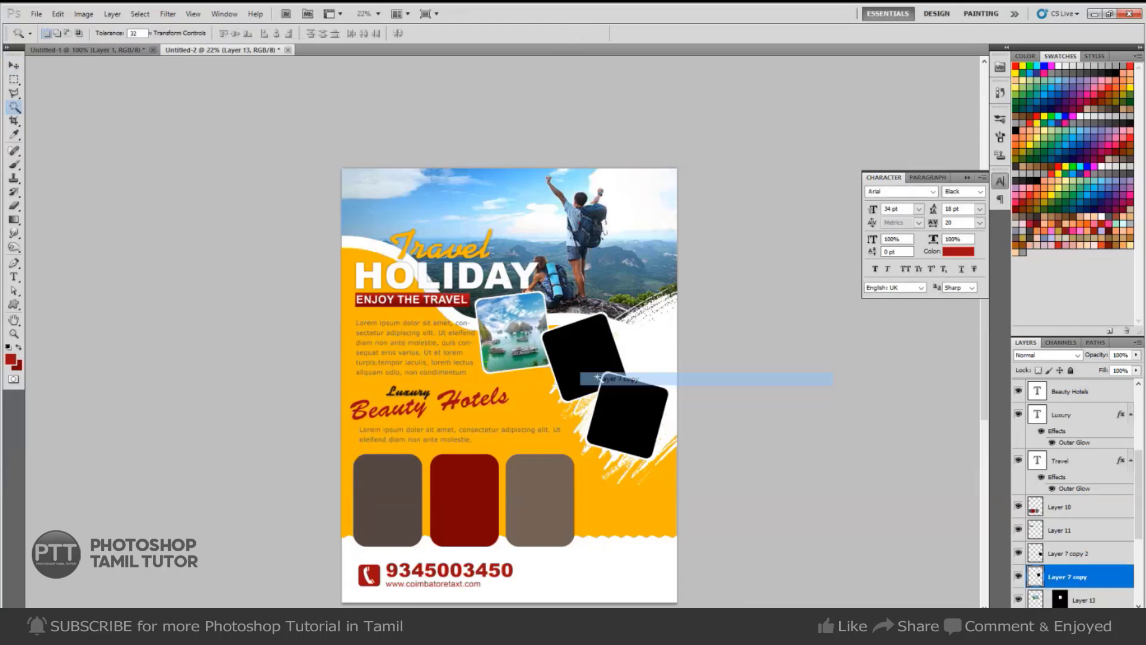
pyautogui.hotkey('alt', 'Tab')
pyautogui.scroll(-8, 544, 442)
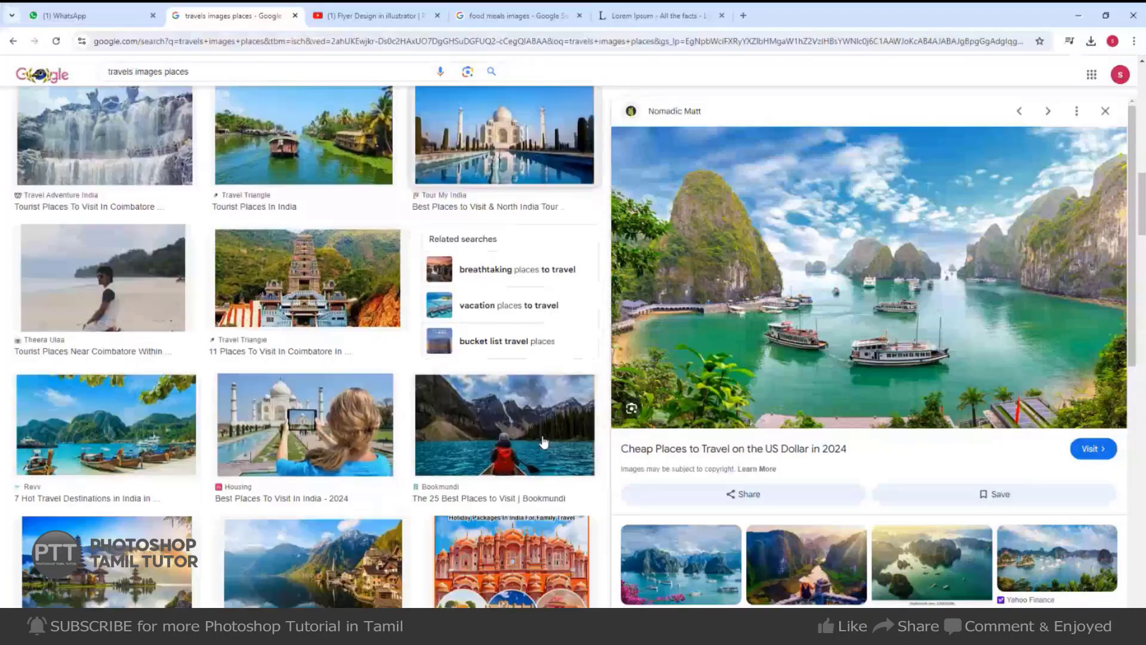
pyautogui.scroll(-3, 325, 355)
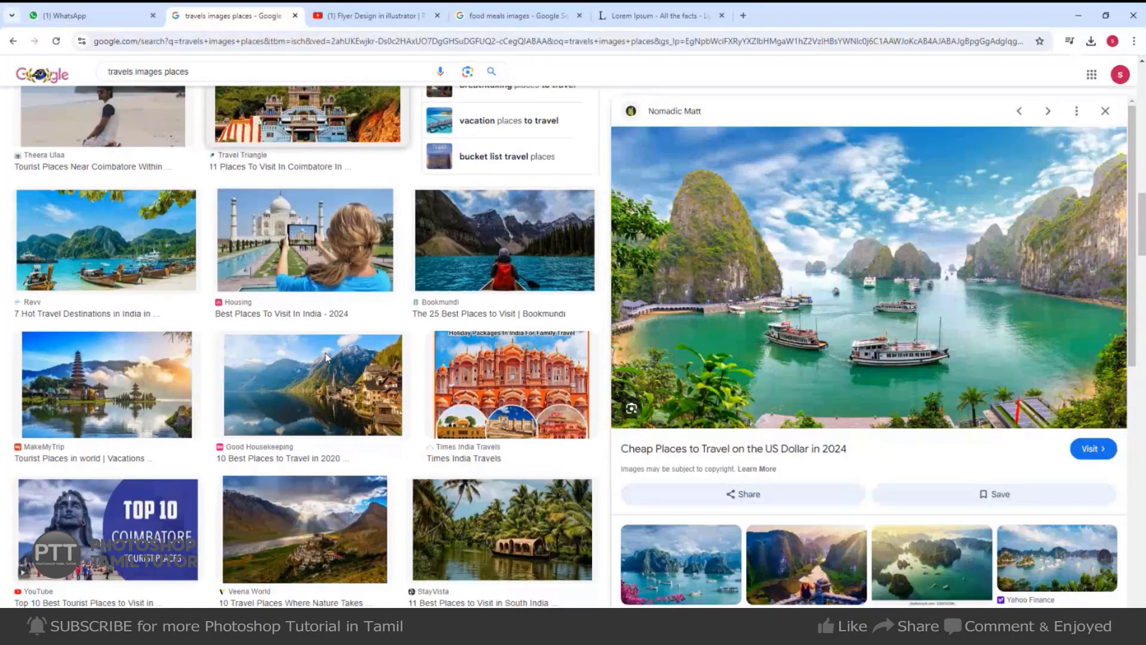
pyautogui.click(106, 382)
pyautogui.rightClick(891, 269)
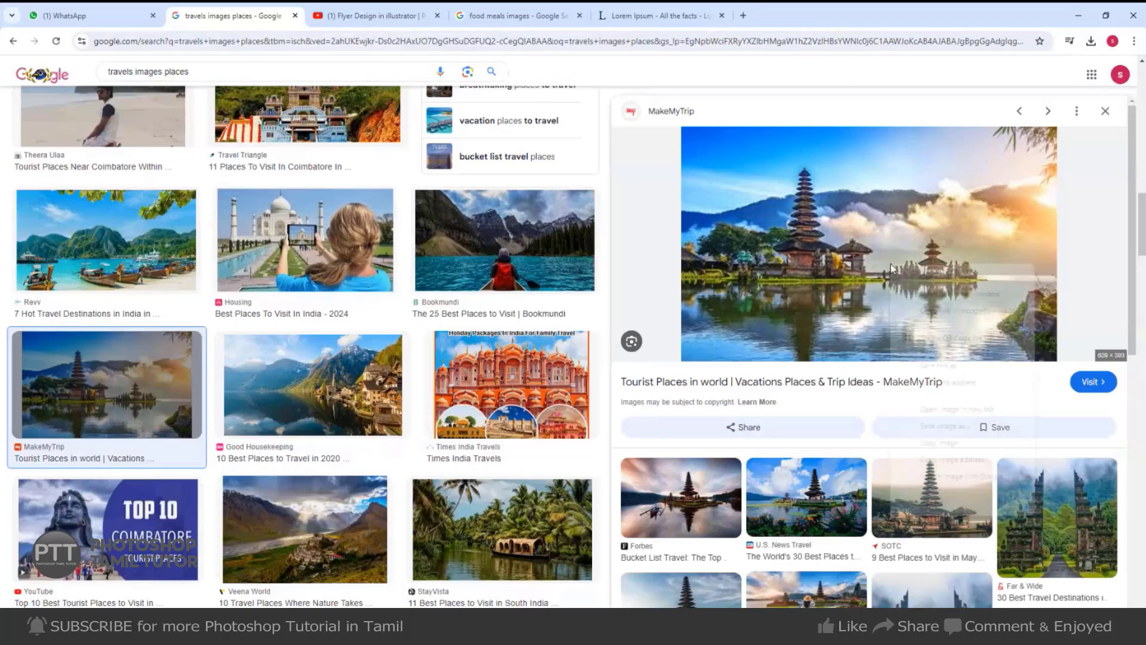
# Scroll further and bring up copy options for the FabHotels riverside temple photo.
pyautogui.scroll(-10, 892, 269)
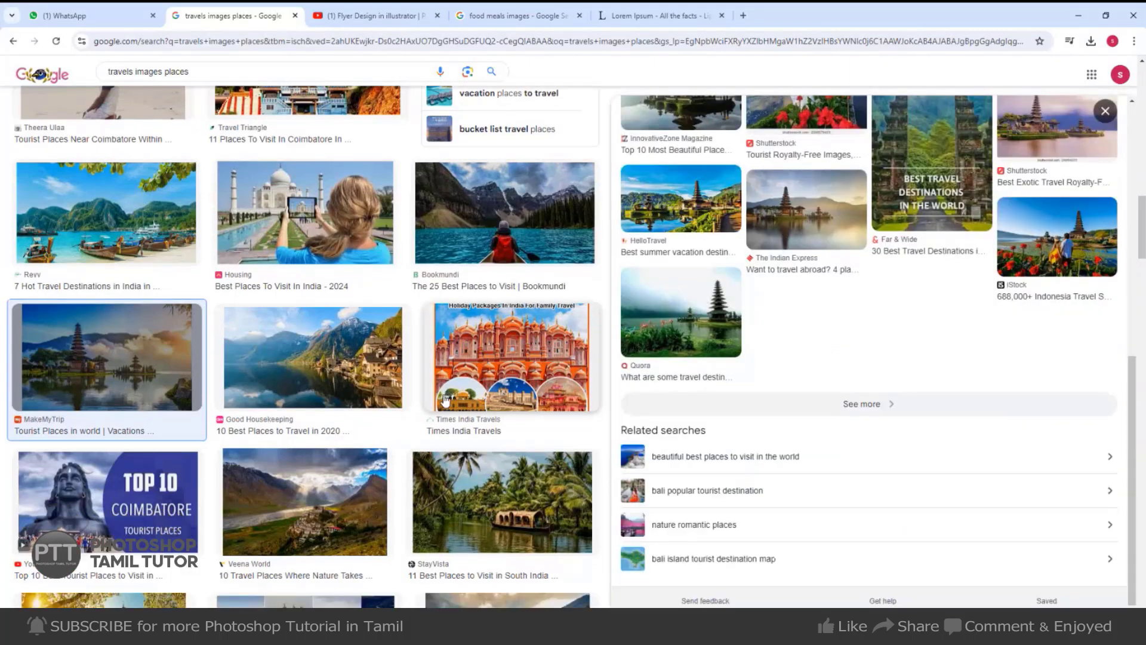
pyautogui.scroll(-3, 445, 399)
pyautogui.scroll(-4, 442, 407)
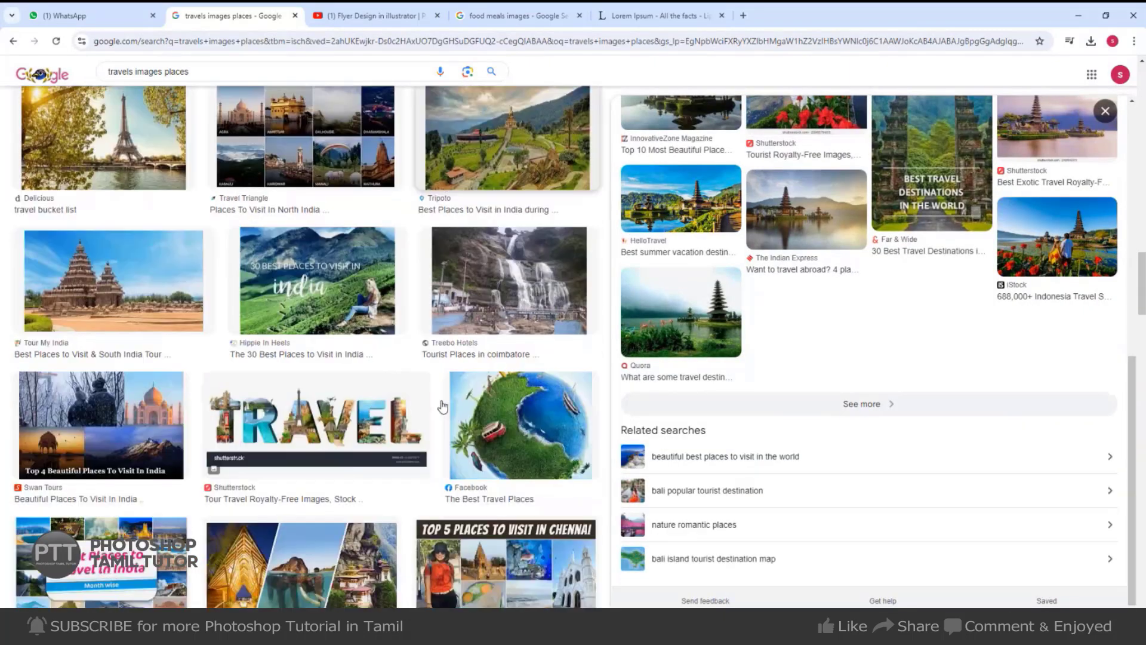
pyautogui.scroll(-6, 376, 346)
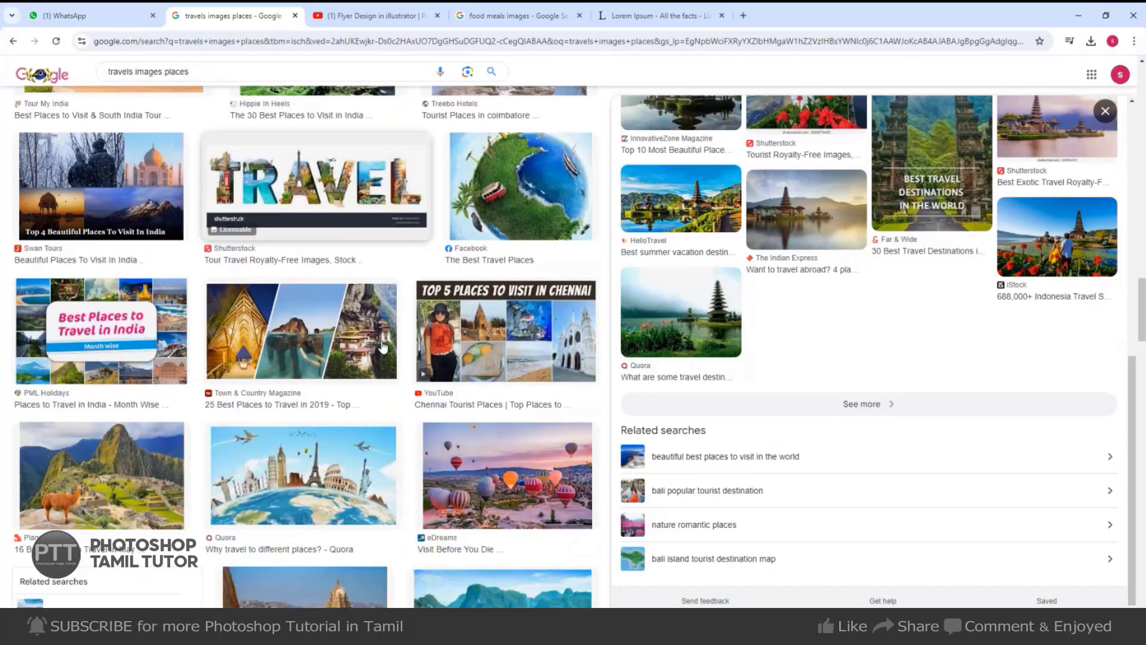
pyautogui.scroll(-4, 152, 305)
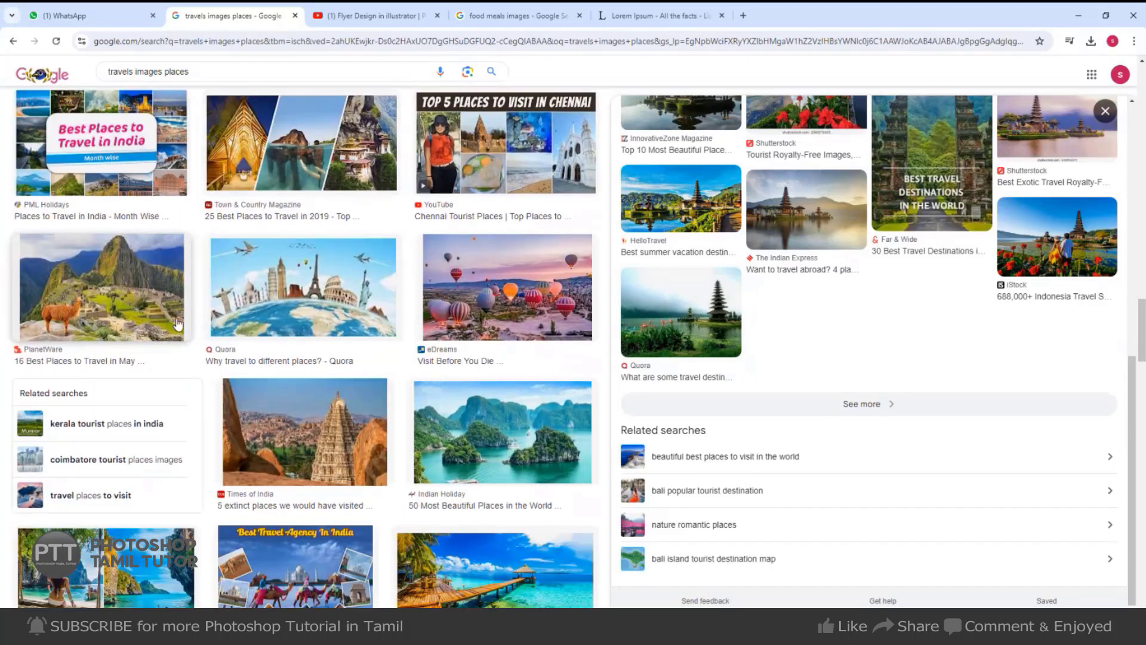
pyautogui.scroll(-4, 501, 377)
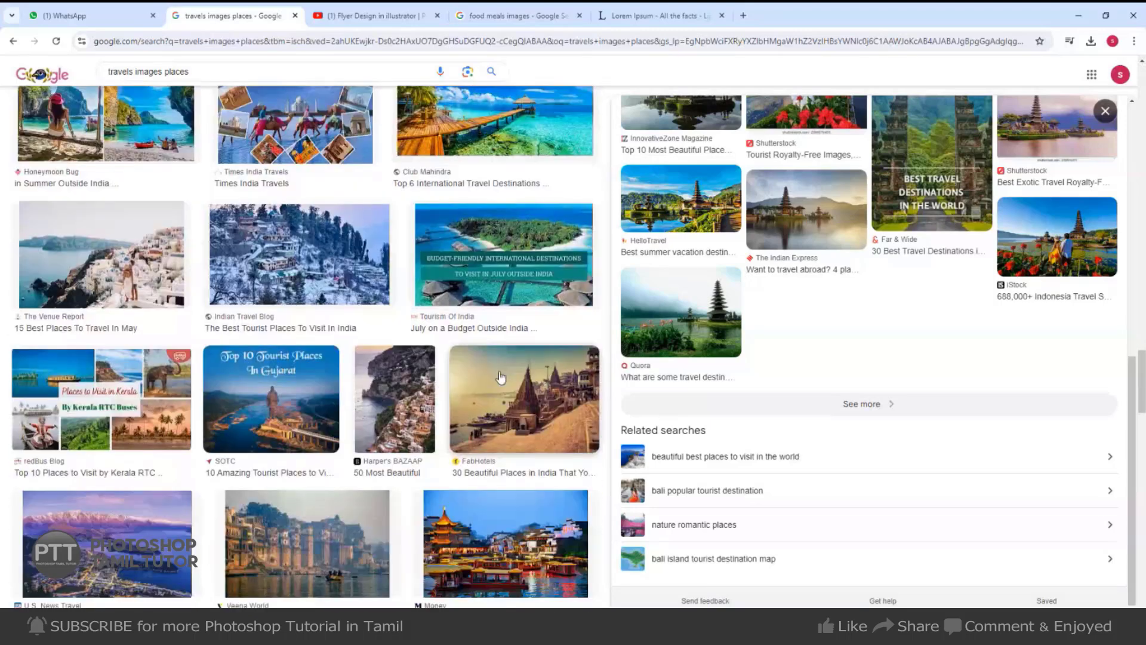
pyautogui.scroll(-3, 501, 377)
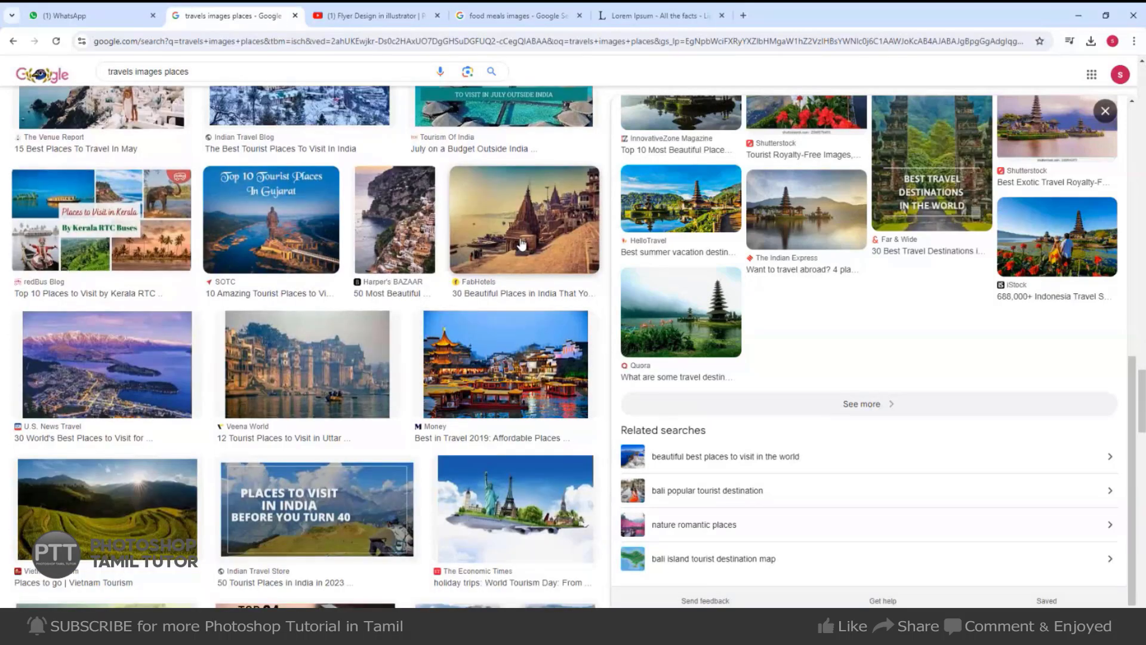
pyautogui.click(521, 244)
pyautogui.rightClick(882, 268)
# Copy the riverside temple photo and paste it into the second frame, tilted about -17° and enlarged.
pyautogui.click(908, 449)
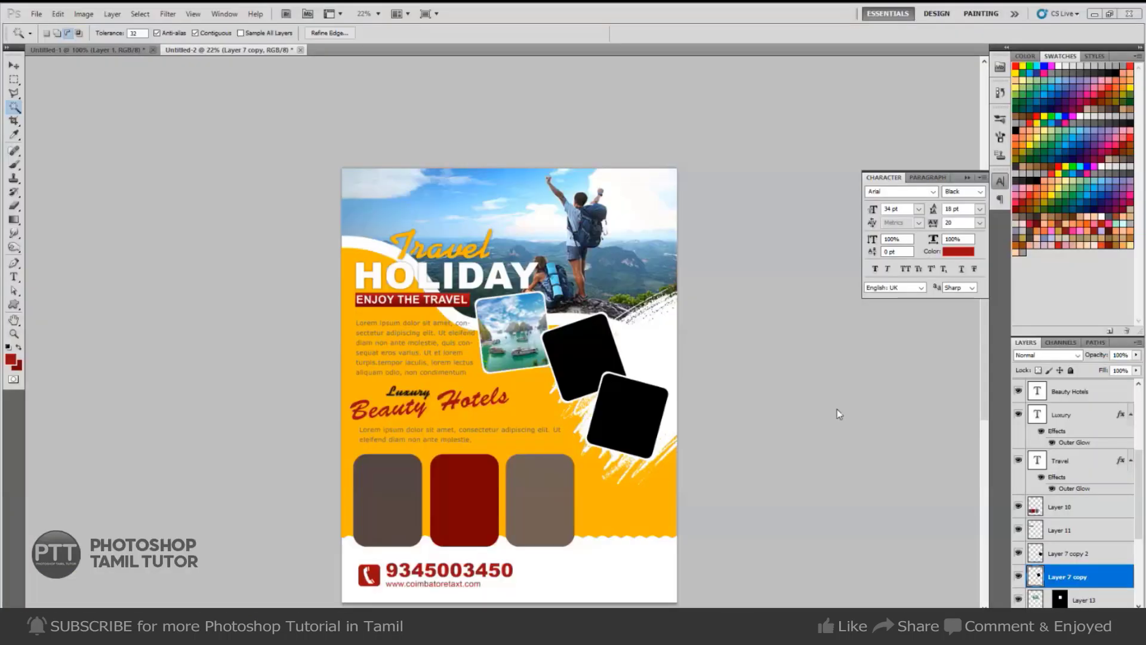
pyautogui.hotkey('ctrl', 'shift', 'alt', 'v')
pyautogui.hotkey('ctrl', 't')
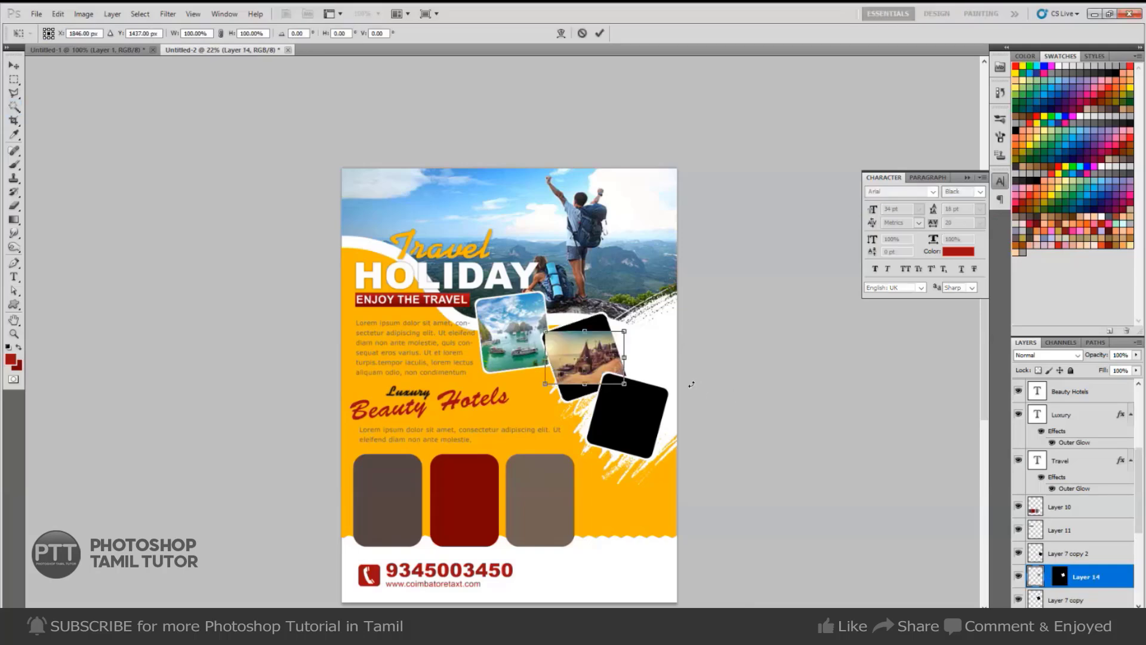
pyautogui.moveTo(691, 379); pyautogui.dragTo(651, 377)
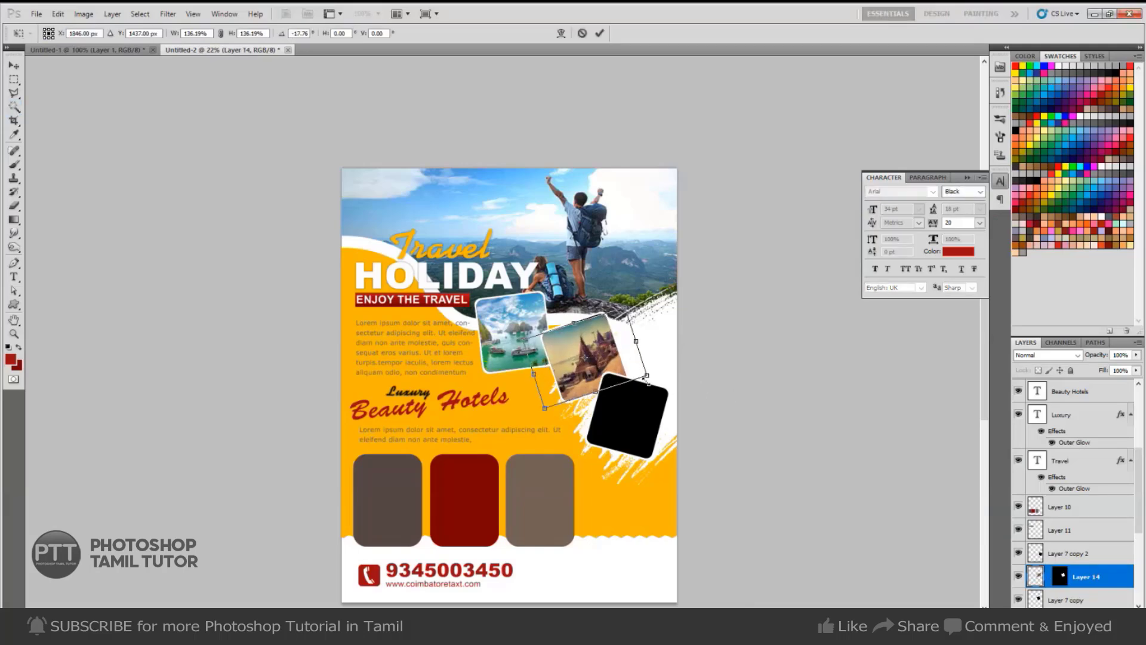
pyautogui.press('Return')
# Select the third black frame's layer and return to the image search.
pyautogui.rightClick(596, 409)
pyautogui.click(633, 414)
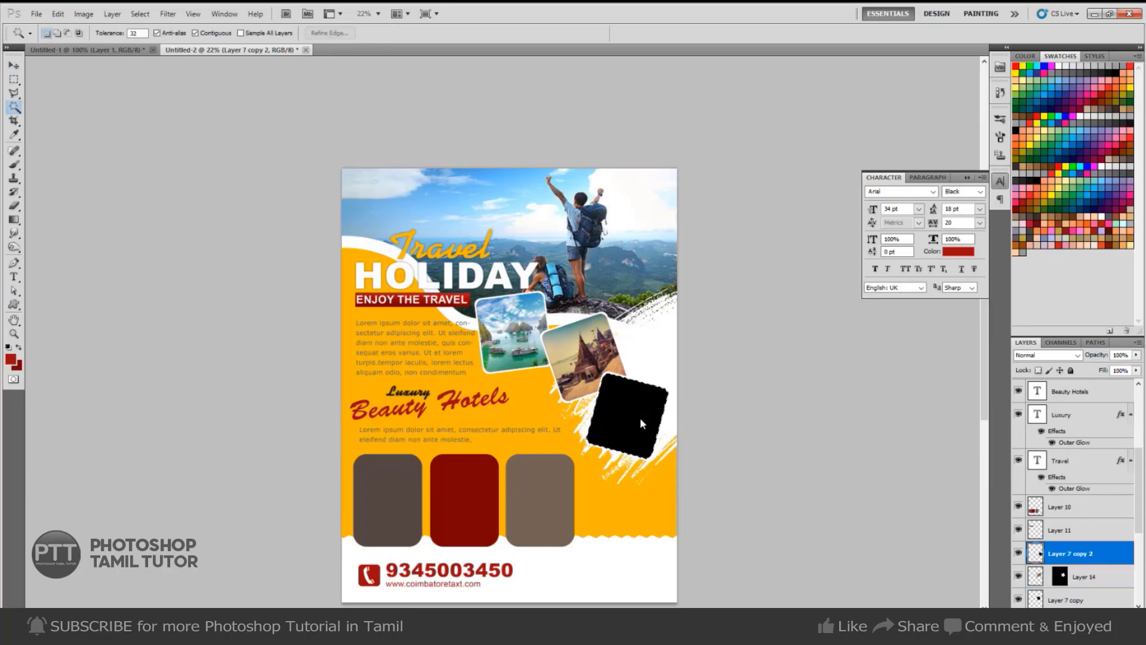
pyautogui.hotkey('alt', 'Tab')
# Scroll past the lantern-lit town photo and copy the Mumbai Gateway of India waterfront photo.
pyautogui.click(505, 365)
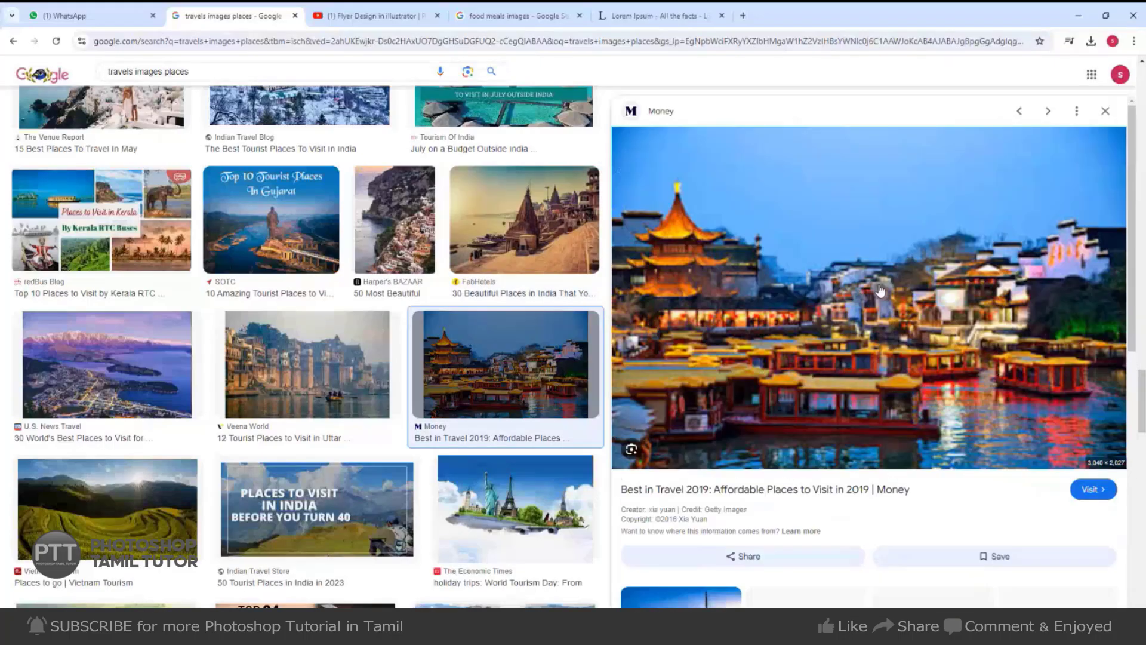
pyautogui.scroll(-5, 896, 430)
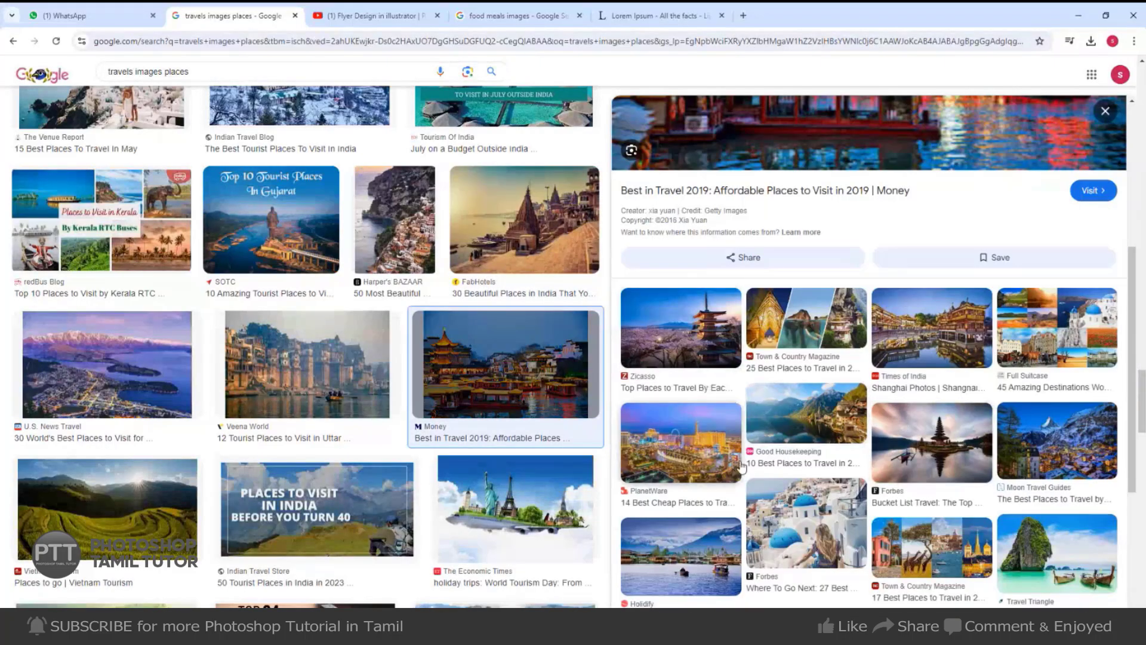
pyautogui.scroll(-3, 752, 449)
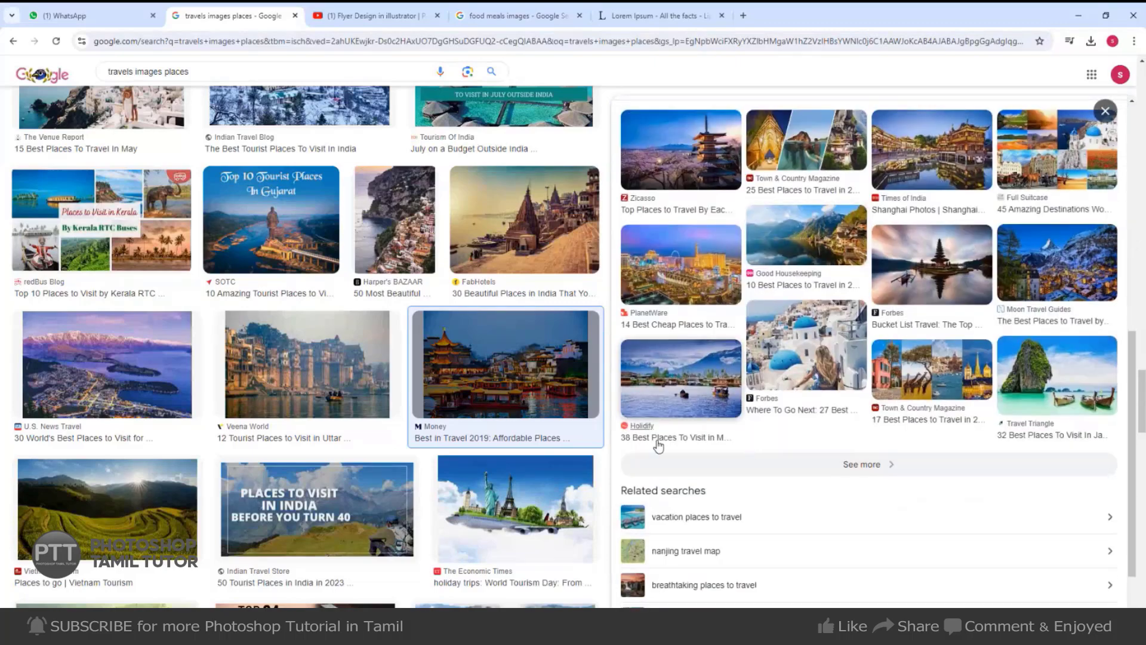
pyautogui.scroll(-7, 320, 473)
pyautogui.click(310, 406)
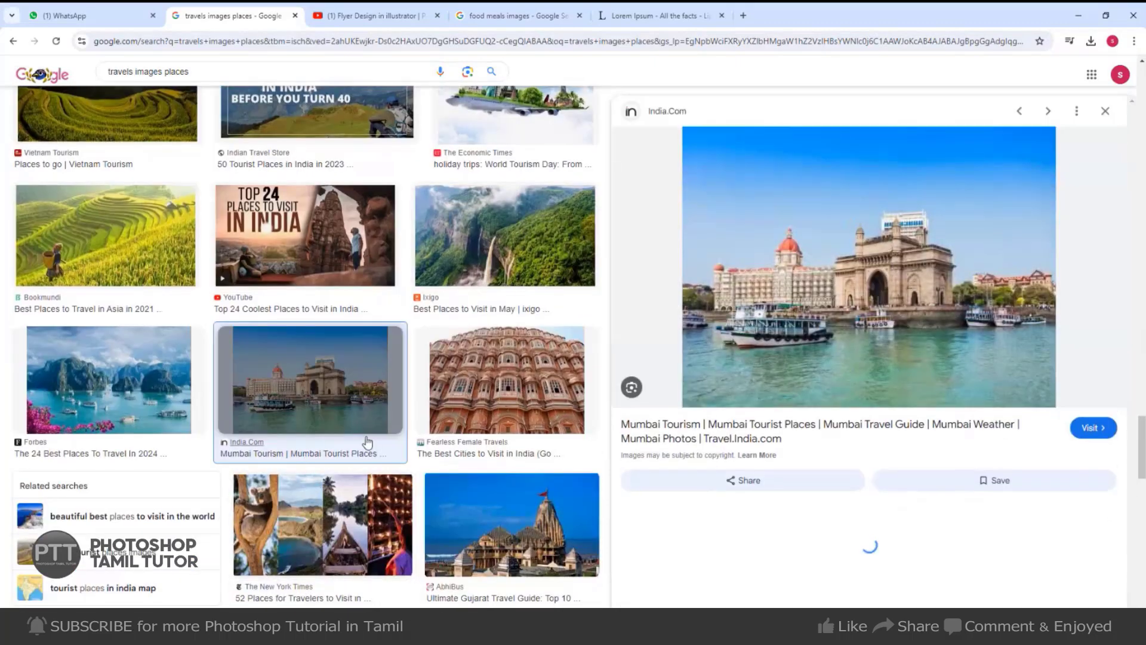
pyautogui.rightClick(883, 275)
pyautogui.click(906, 455)
# Paste the Mumbai photo into the third frame and rotate it about 11.82° to match.
pyautogui.hotkey('alt', 'Tab')
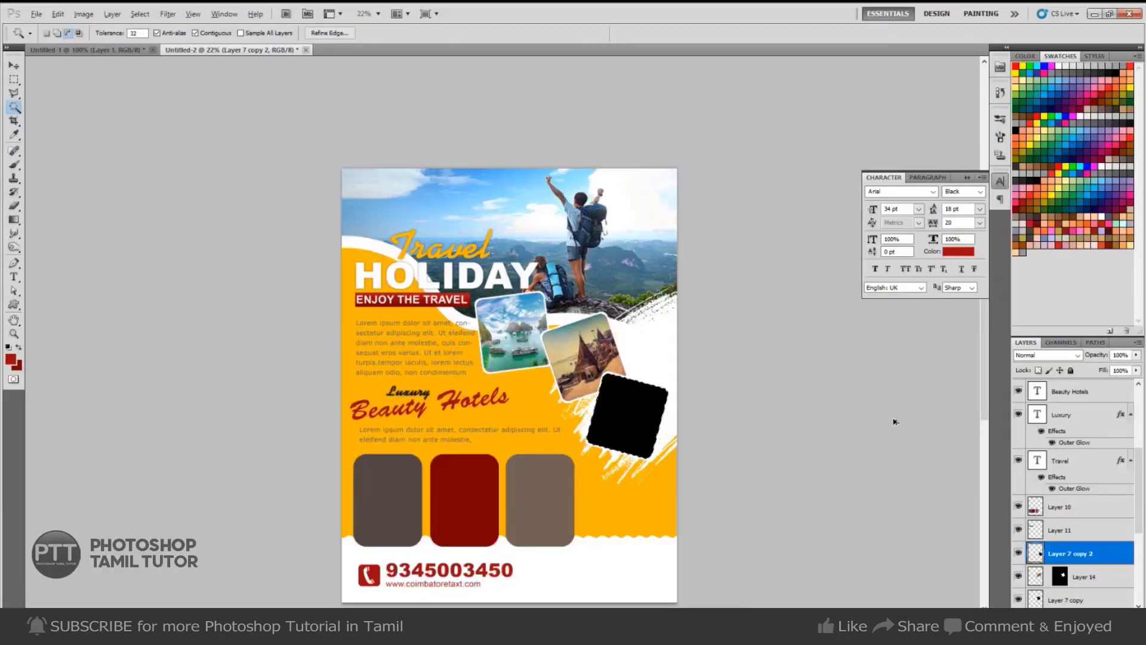
pyautogui.hotkey('ctrl', 'alt', 'shift', 'v')
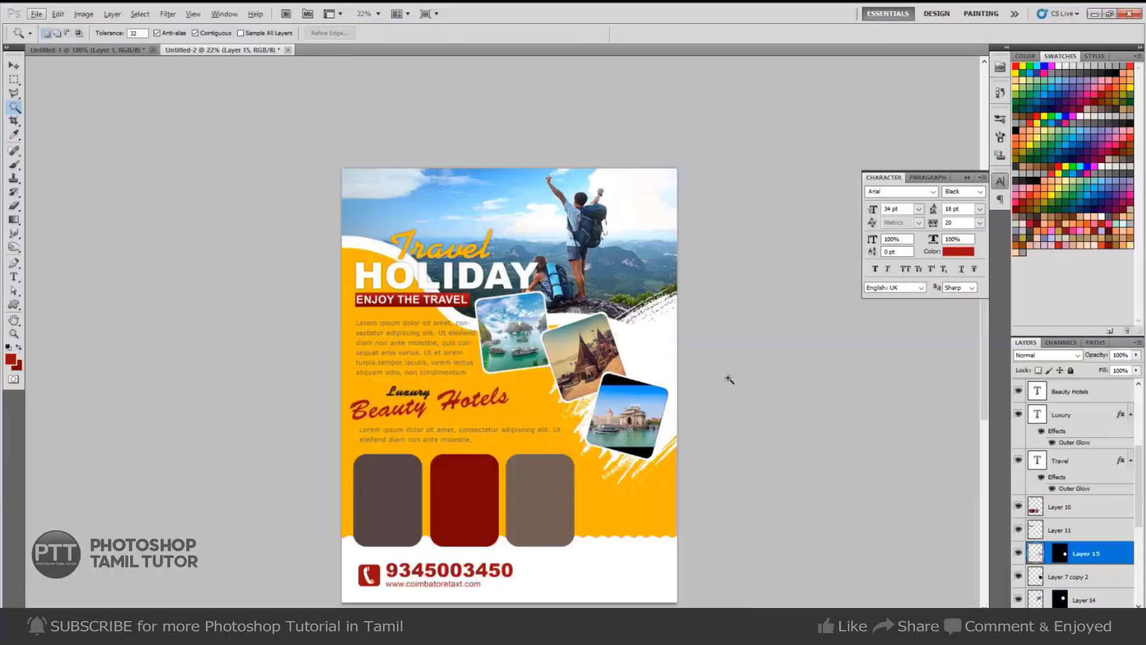
pyautogui.press('v')
pyautogui.click(636, 416)
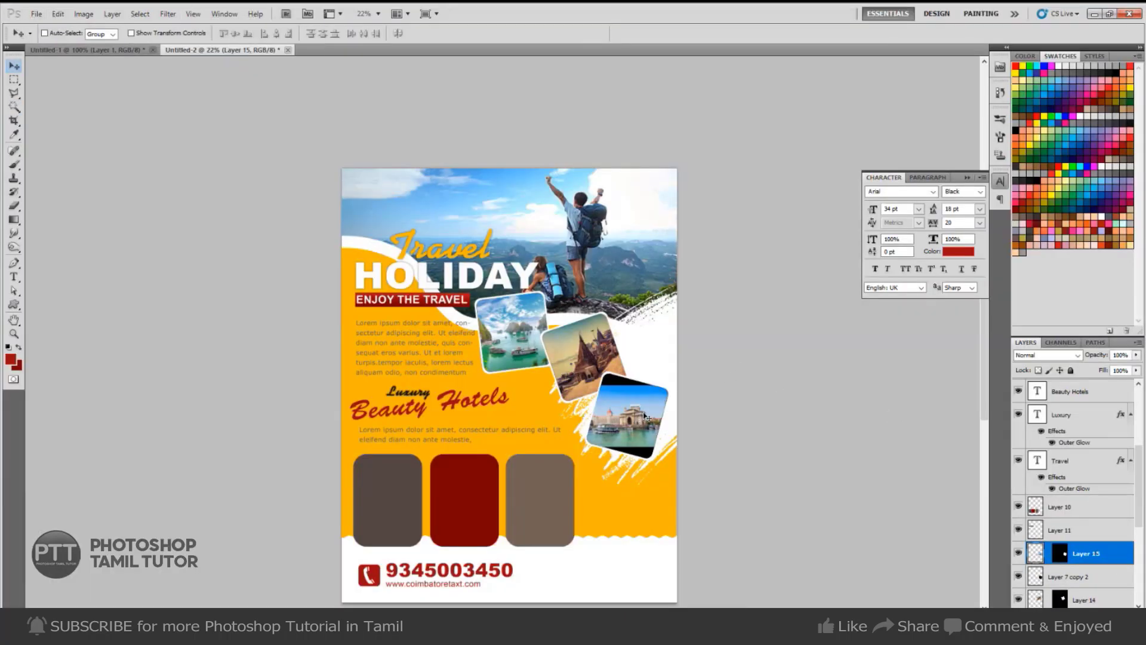
pyautogui.hotkey('ctrl', 't')
pyautogui.moveTo(680, 385)
pyautogui.mouseDown()
pyautogui.moveTo(677, 397)
pyautogui.moveTo(687, 376)
pyautogui.moveTo(678, 388)
pyautogui.moveTo(693, 386)
pyautogui.mouseUp()
# Commit the Mumbai photo's transform and zoom in on the three package boxes.
pyautogui.press('Return')
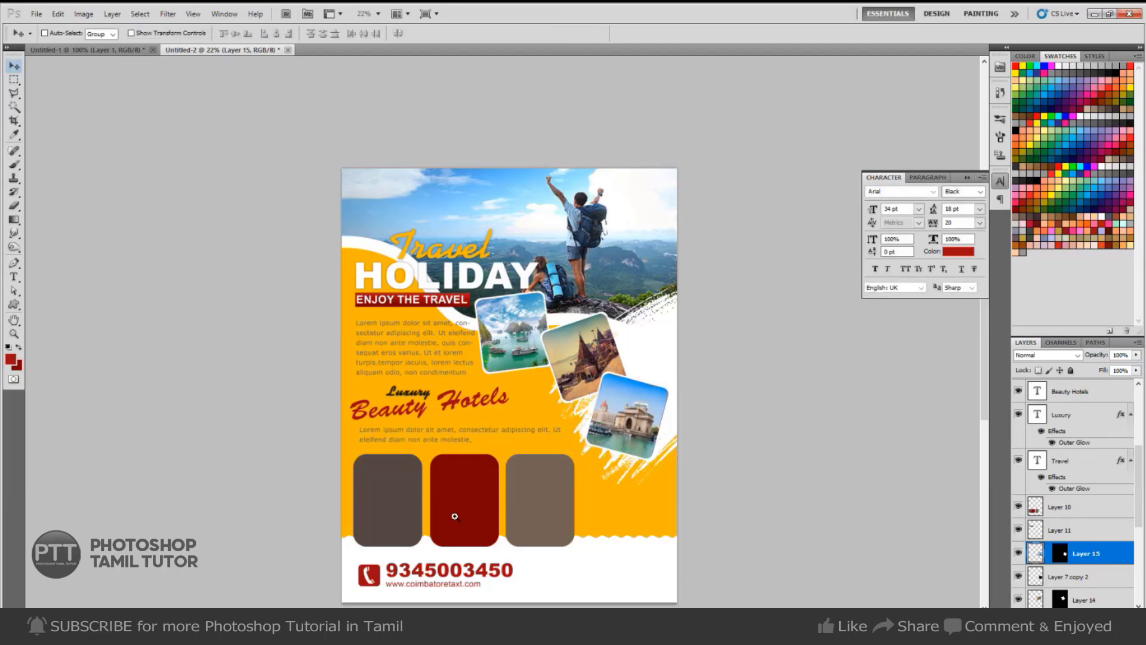
pyautogui.keyDown('ctrl'); pyautogui.click(455, 516); pyautogui.keyUp('ctrl')
pyautogui.keyDown('ctrl'); pyautogui.click(368, 493); pyautogui.keyUp('ctrl')
pyautogui.moveTo(545, 412); pyautogui.dragTo(545, 412)
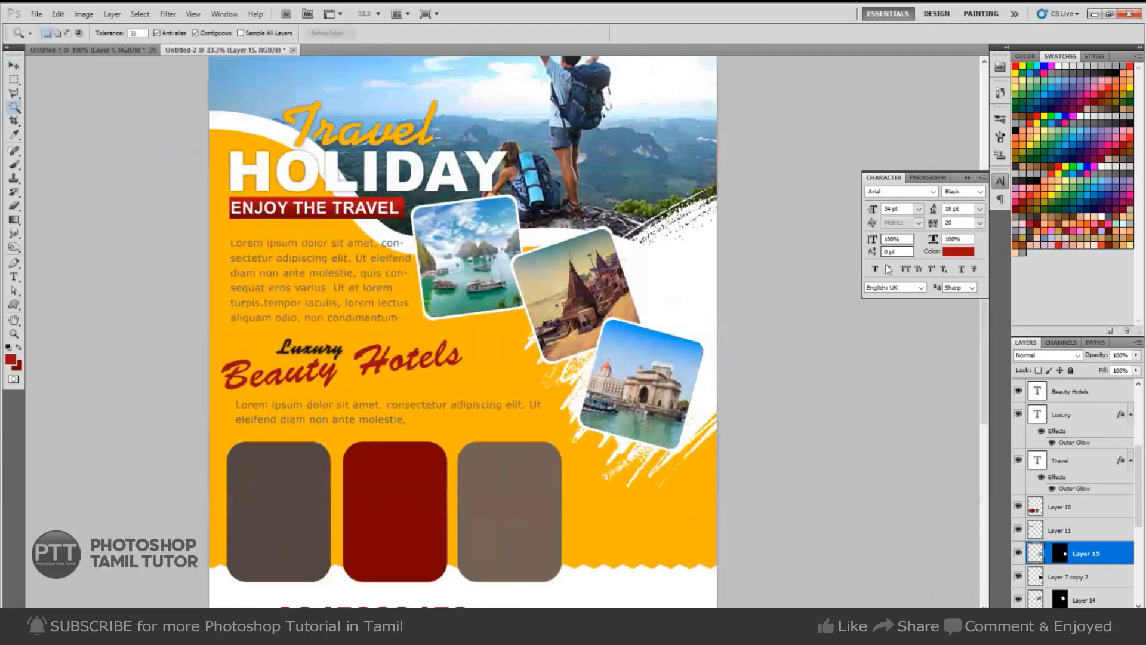
pyautogui.press('h')
pyautogui.moveTo(309, 514); pyautogui.dragTo(524, 346)
pyautogui.scroll(2, 518, 346)
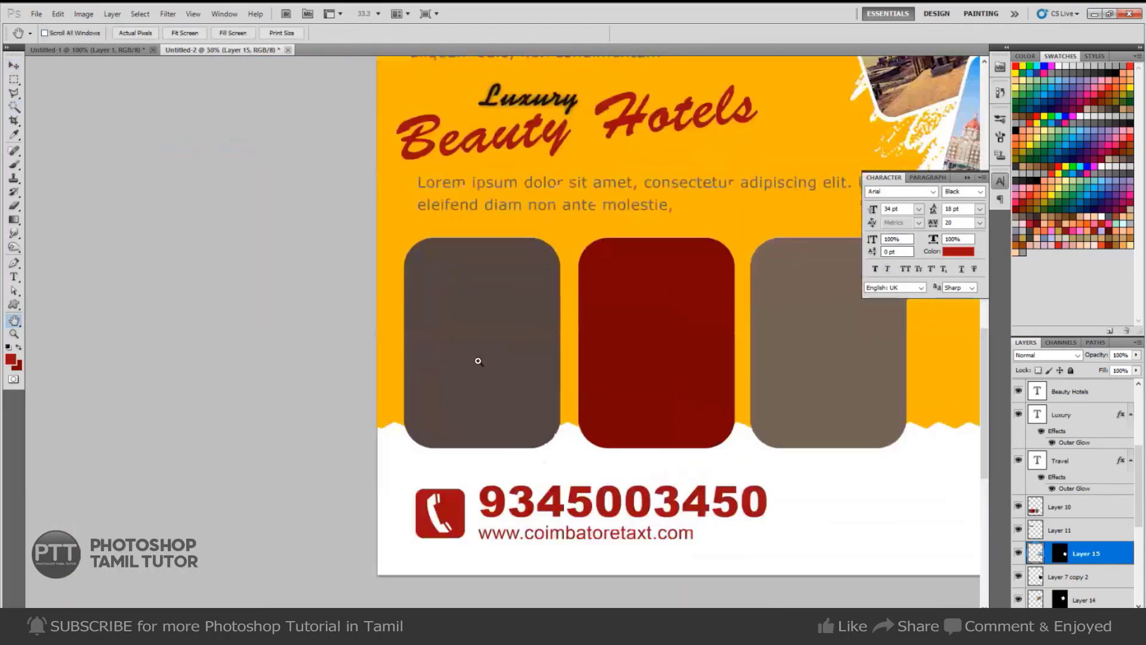
pyautogui.press('t')
pyautogui.moveTo(541, 263); pyautogui.dragTo(440, 264)
# Start a white text layer in the first package box and raise it above the box.
pyautogui.click(381, 297)
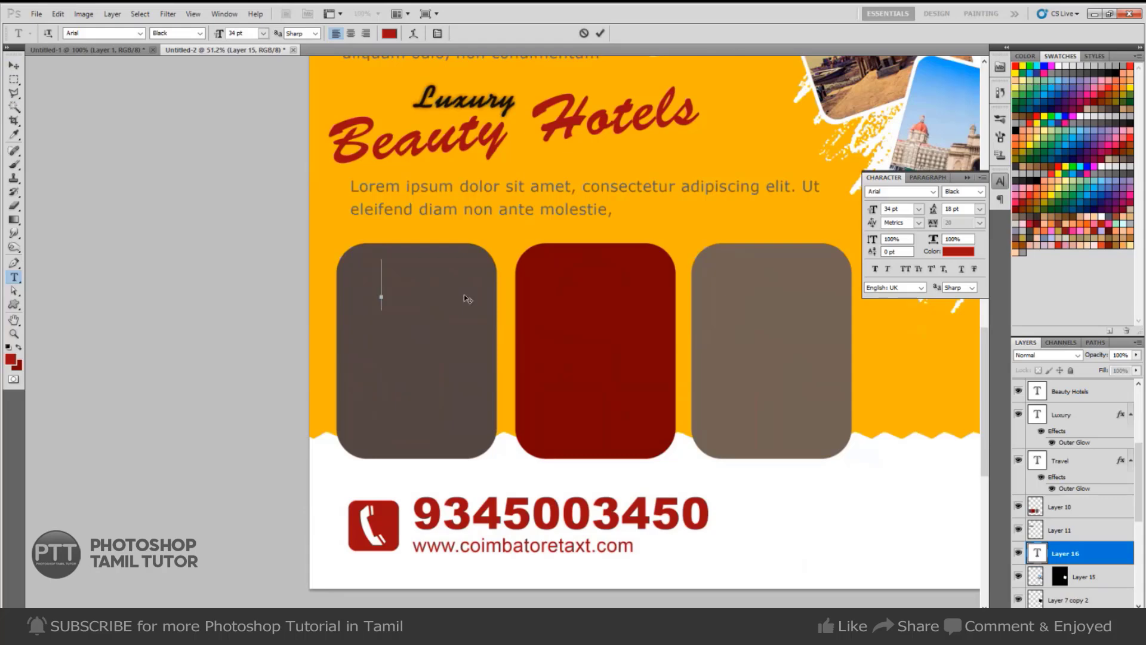
pyautogui.write('3')
pyautogui.press('ctrl')
pyautogui.hotkey('ctrl', 'a')
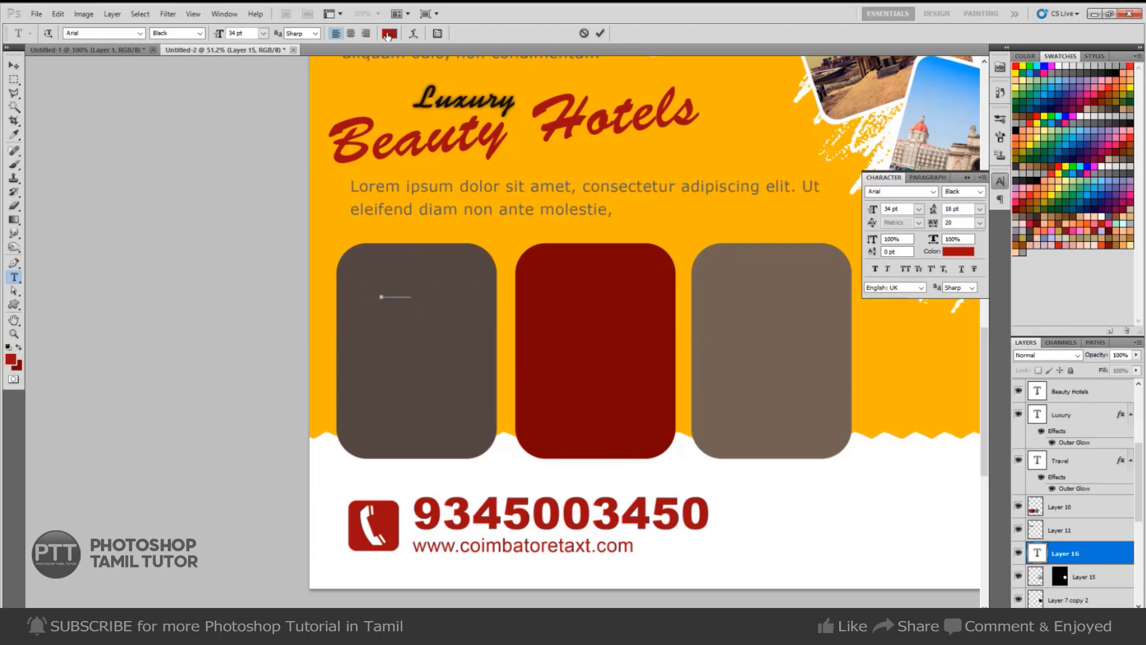
pyautogui.click(390, 34)
pyautogui.click(694, 163)
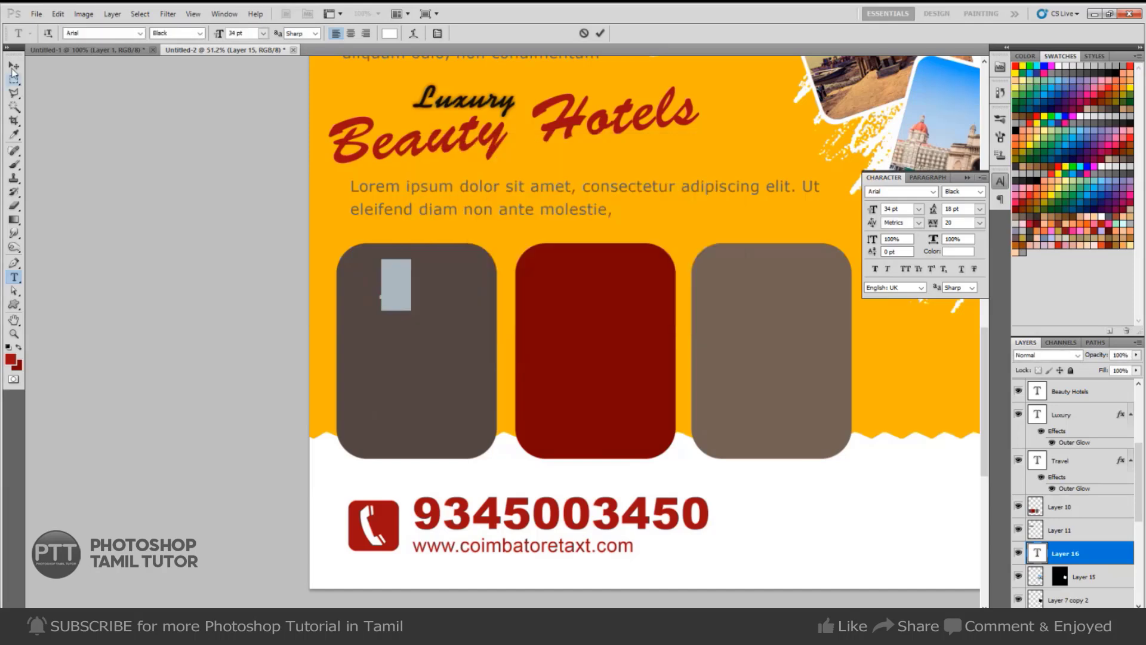
pyautogui.click(13, 66)
pyautogui.hotkey('ctrl', ']')
pyautogui.hotkey('ctrl', ']')
pyautogui.hotkey('ctrl', ']')
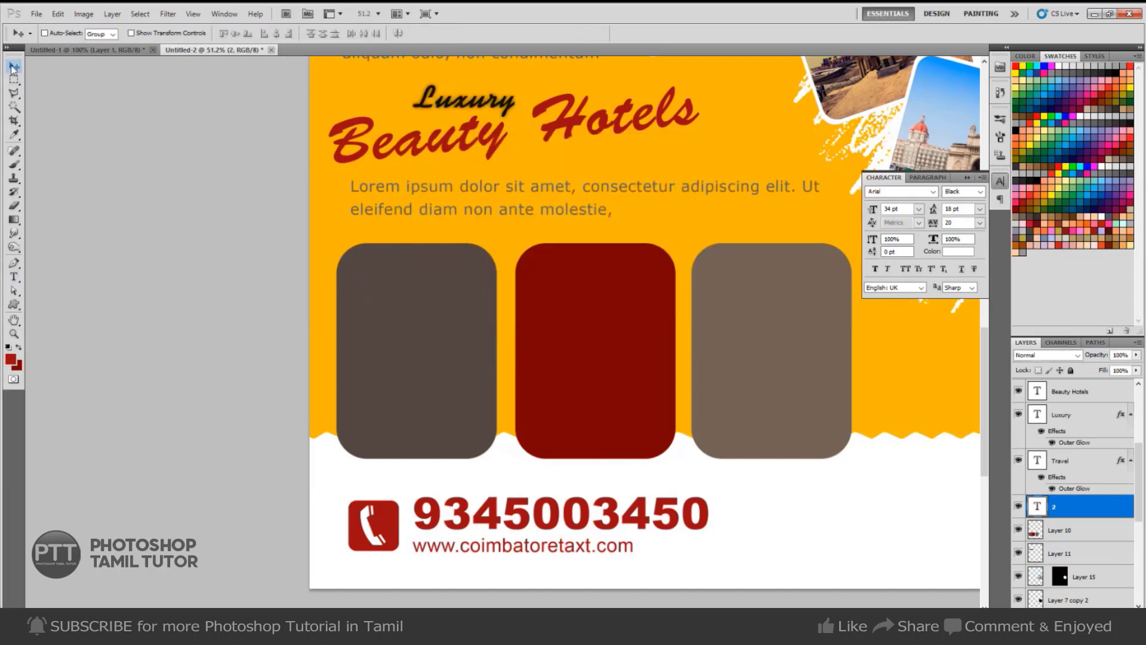
# Add 'Days 3 Nights' to the package text and set its font size to 20.
pyautogui.click(14, 277)
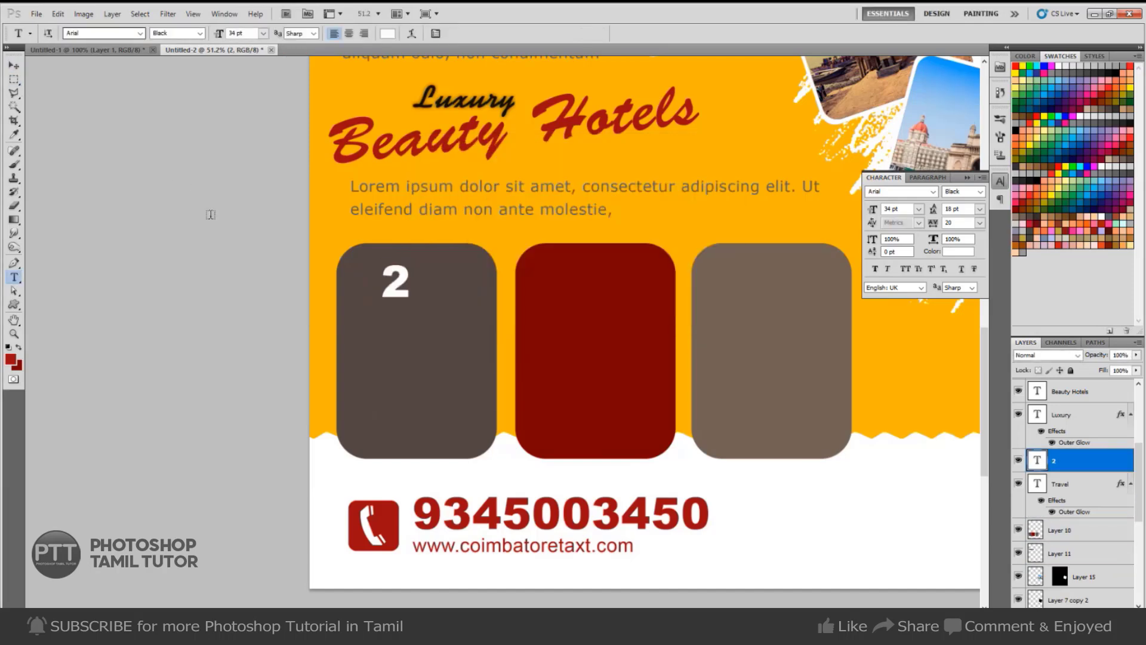
pyautogui.click(441, 284)
pyautogui.write('Da')
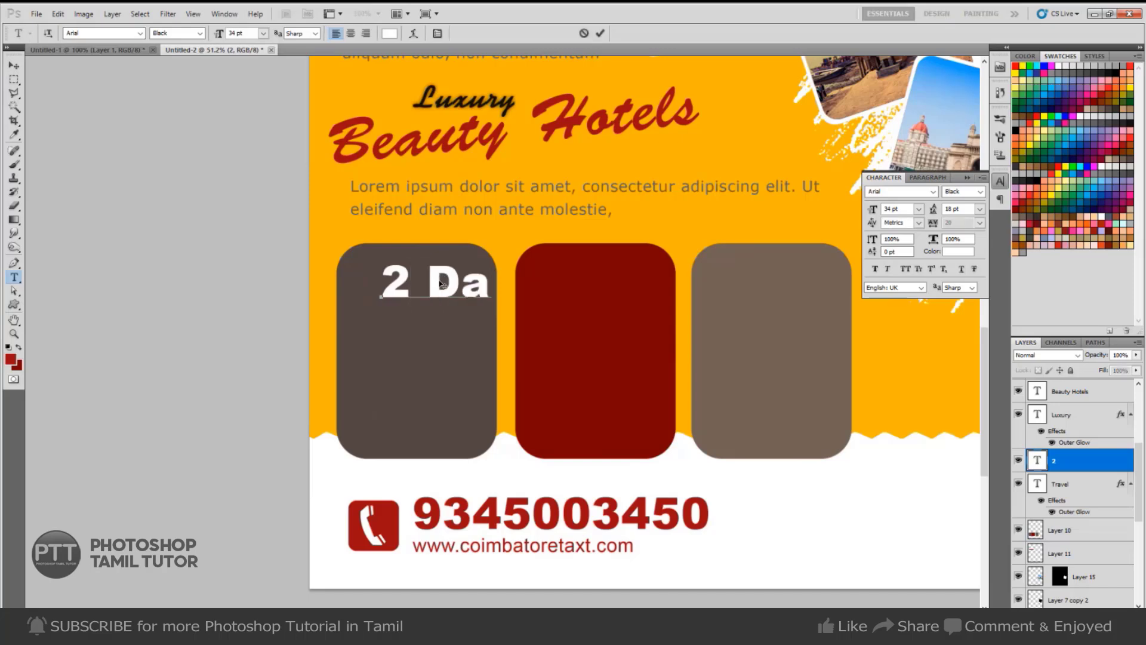
pyautogui.write('ys 3 ')
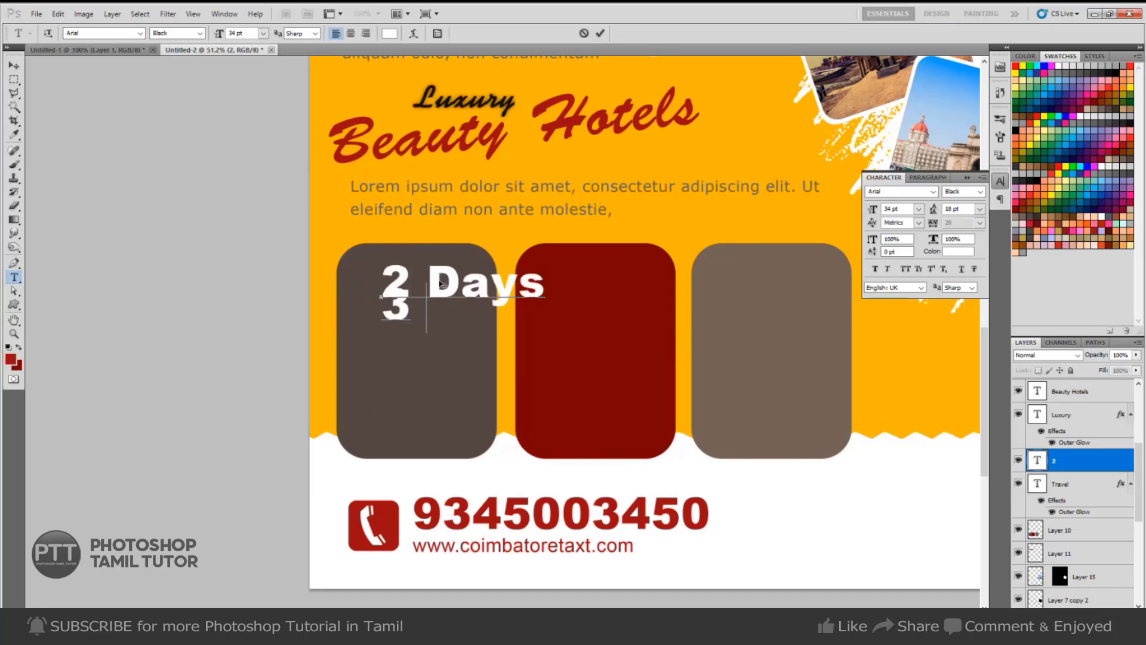
pyautogui.write('Nights')
pyautogui.hotkey('ctrl', 'a')
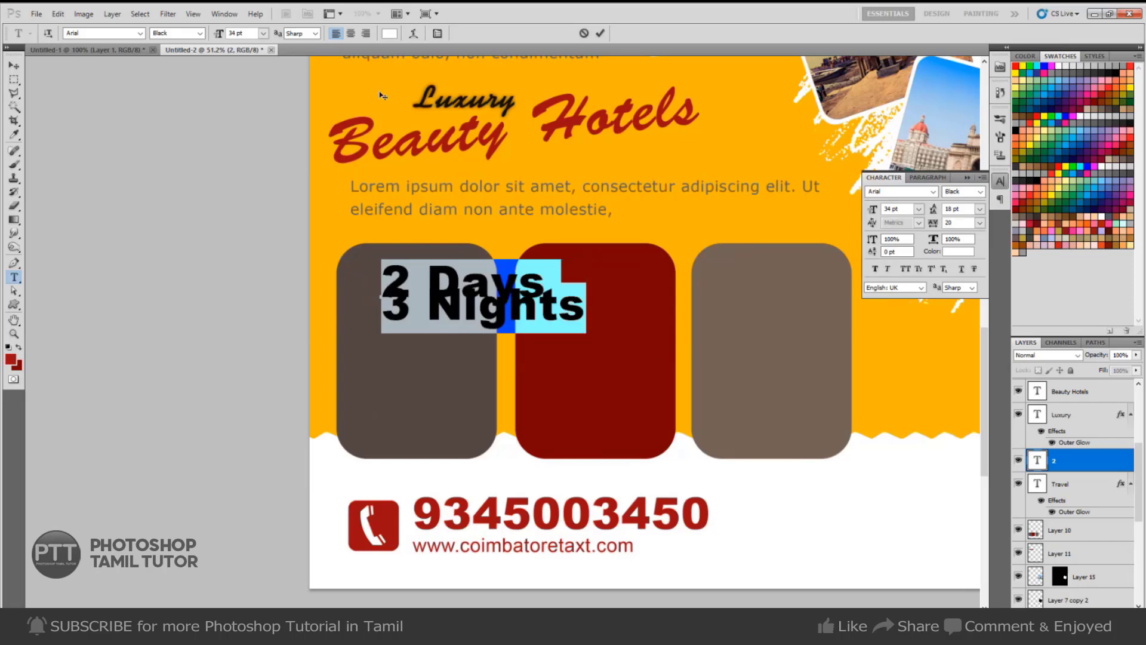
pyautogui.moveTo(255, 33); pyautogui.dragTo(111, 52)
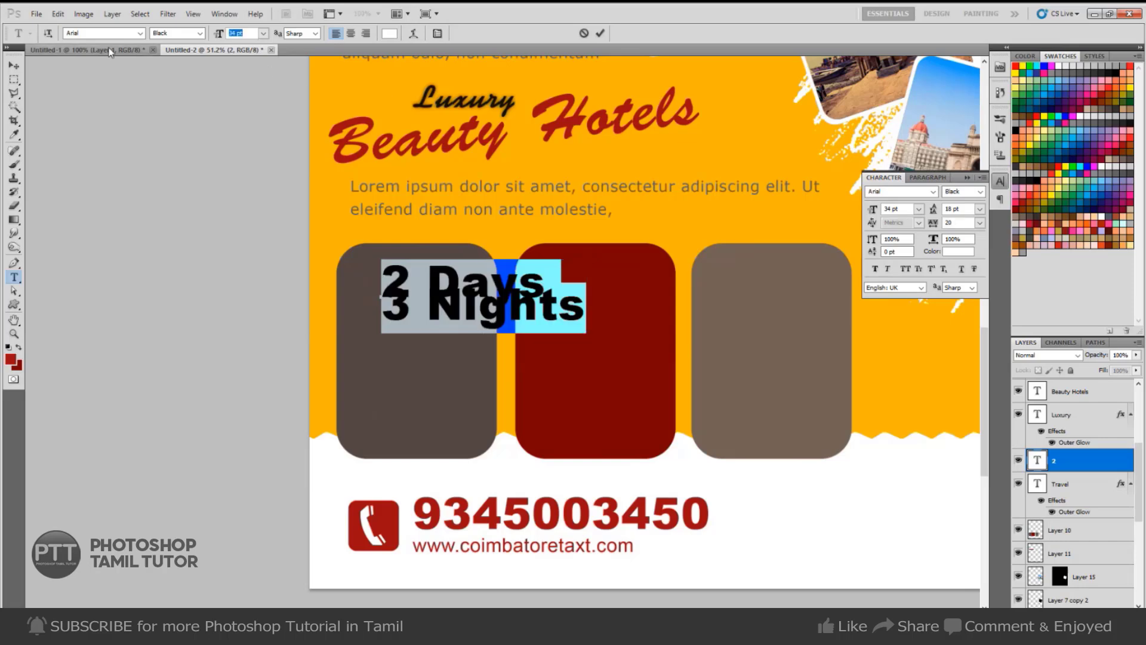
pyautogui.write('20')
pyautogui.hotkey('ctrl', 'Return')
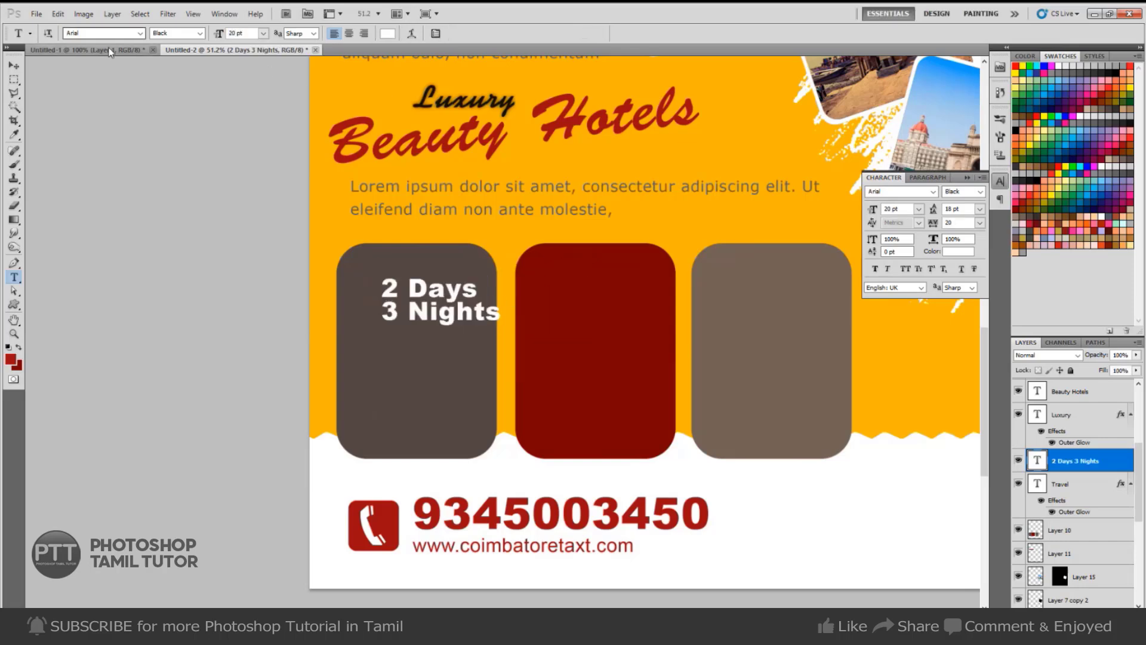
pyautogui.click(349, 34)
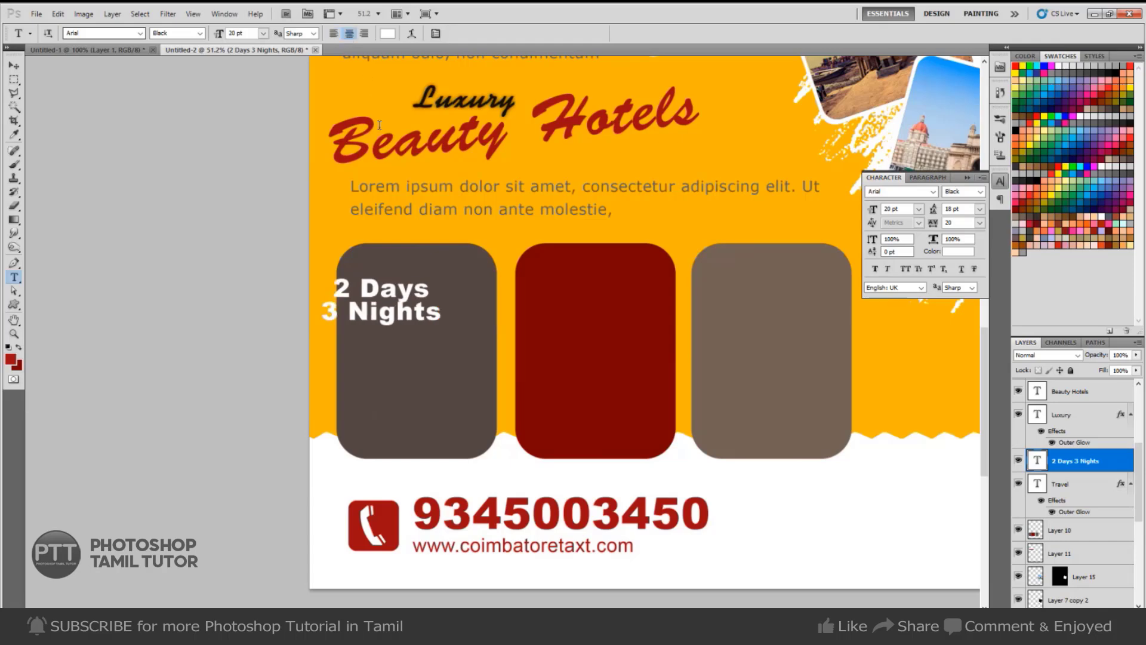
pyautogui.click(333, 33)
# Move the package text to the box's top-left and increase its line spacing.
pyautogui.press('v')
pyautogui.moveTo(438, 308); pyautogui.dragTo(413, 287)
pyautogui.press('t')
pyautogui.click(413, 301)
pyautogui.hotkey('ctrl', 'a')
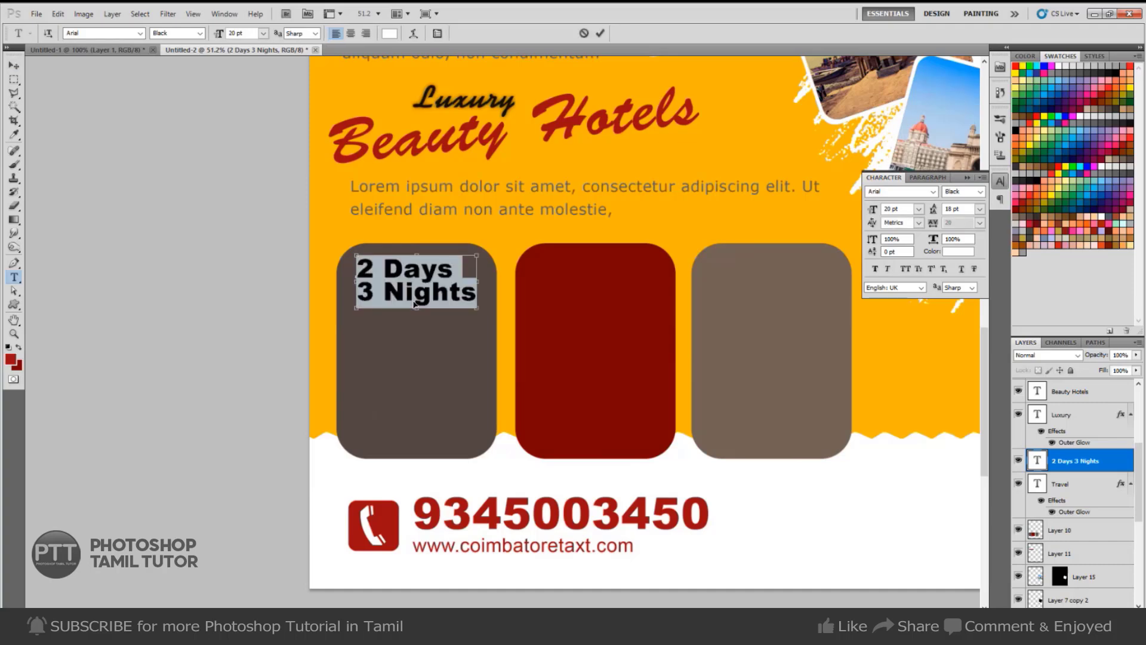
pyautogui.hotkey('alt', 'Down')
pyautogui.hotkey('alt', 'Down')
pyautogui.hotkey('alt', 'Down')
pyautogui.hotkey('alt', 'Down')
pyautogui.hotkey('ctrl', 'Return')
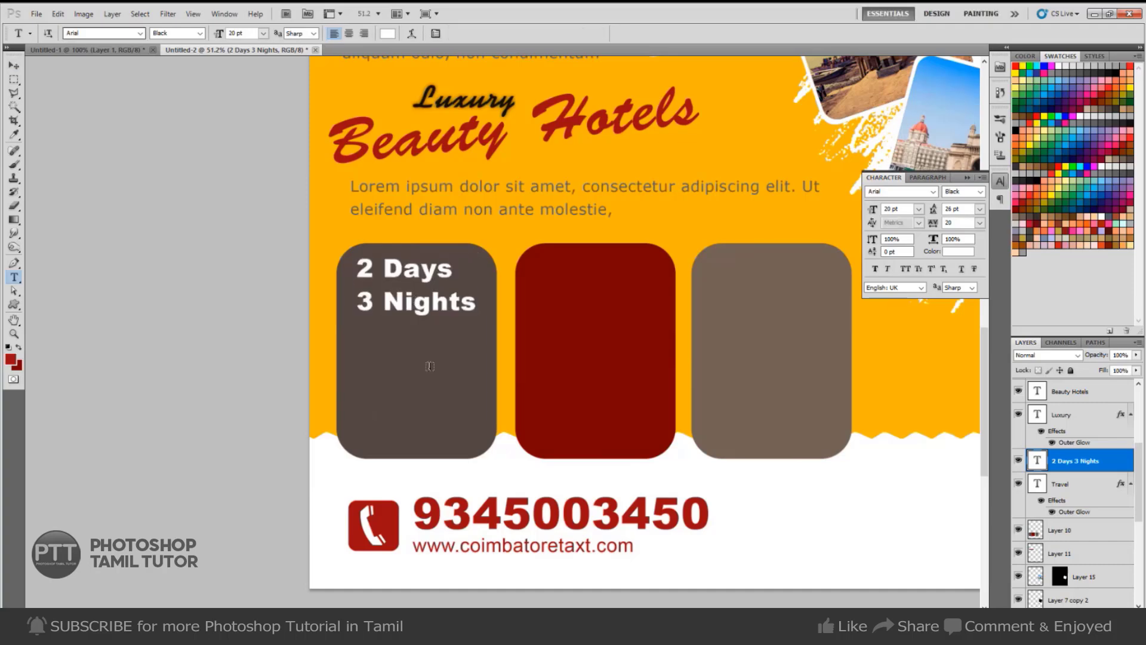
# Add '@', centre-align the package text, and centre it within the brown box.
pyautogui.click(474, 303)
pyautogui.write('@')
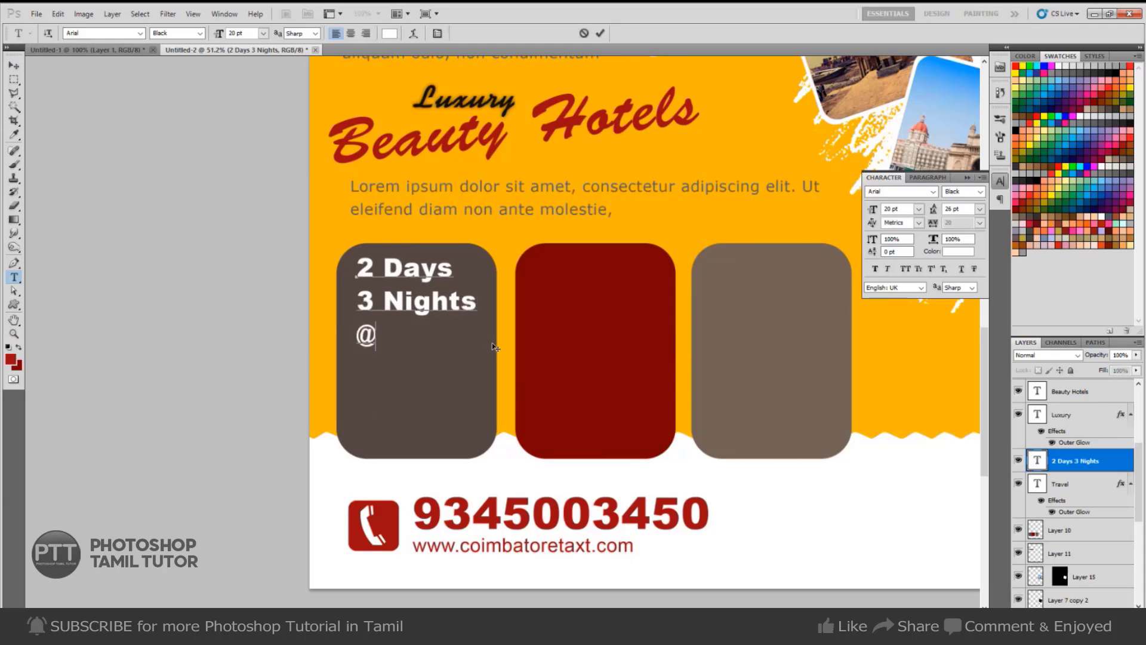
pyautogui.hotkey('ctrl', 'a')
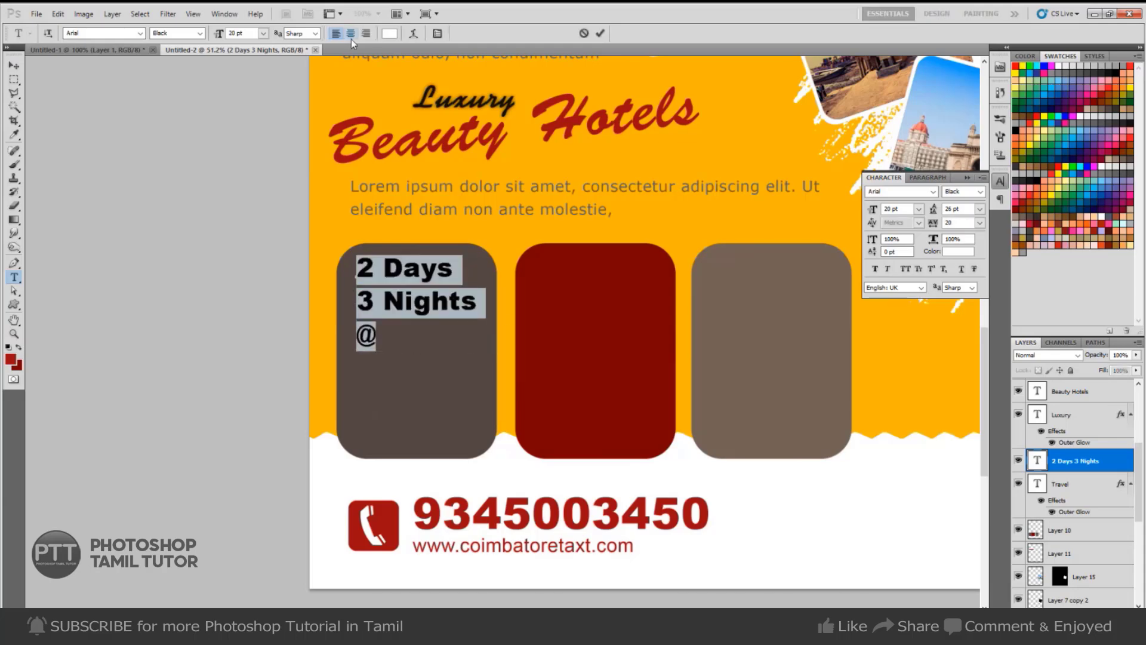
pyautogui.click(351, 34)
pyautogui.click(14, 64)
pyautogui.moveTo(350, 345); pyautogui.dragTo(407, 345)
# Add a new line reading 'Rs.15000/- only' and commit the text.
pyautogui.press('t')
pyautogui.click(425, 334)
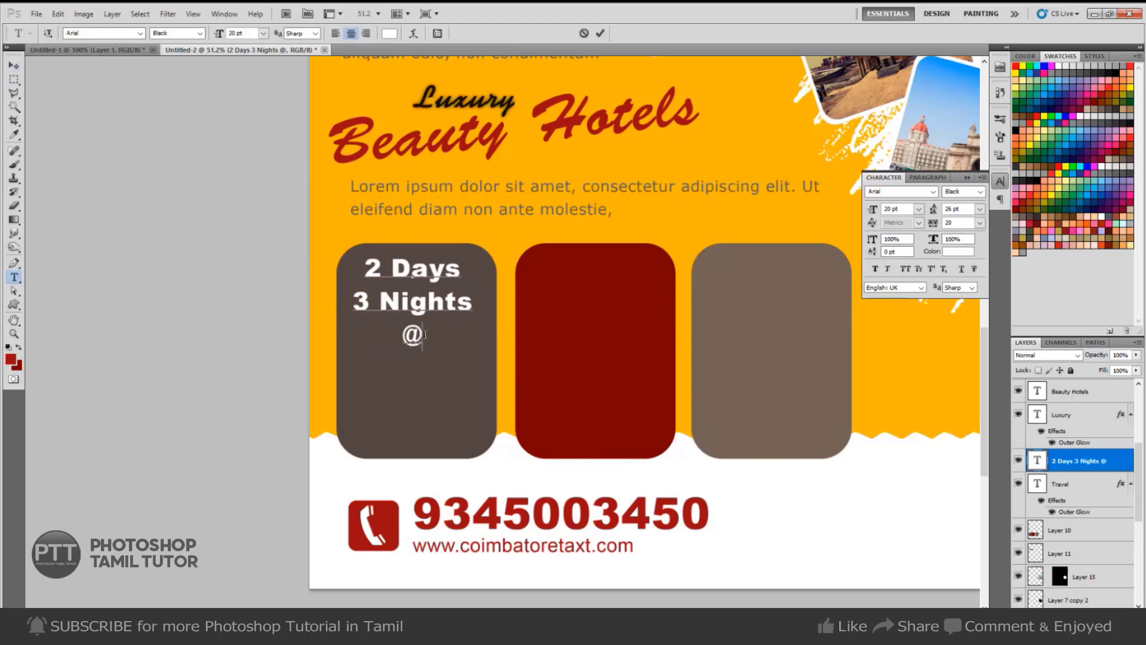
pyautogui.press('Return')
pyautogui.write('Rs.1')
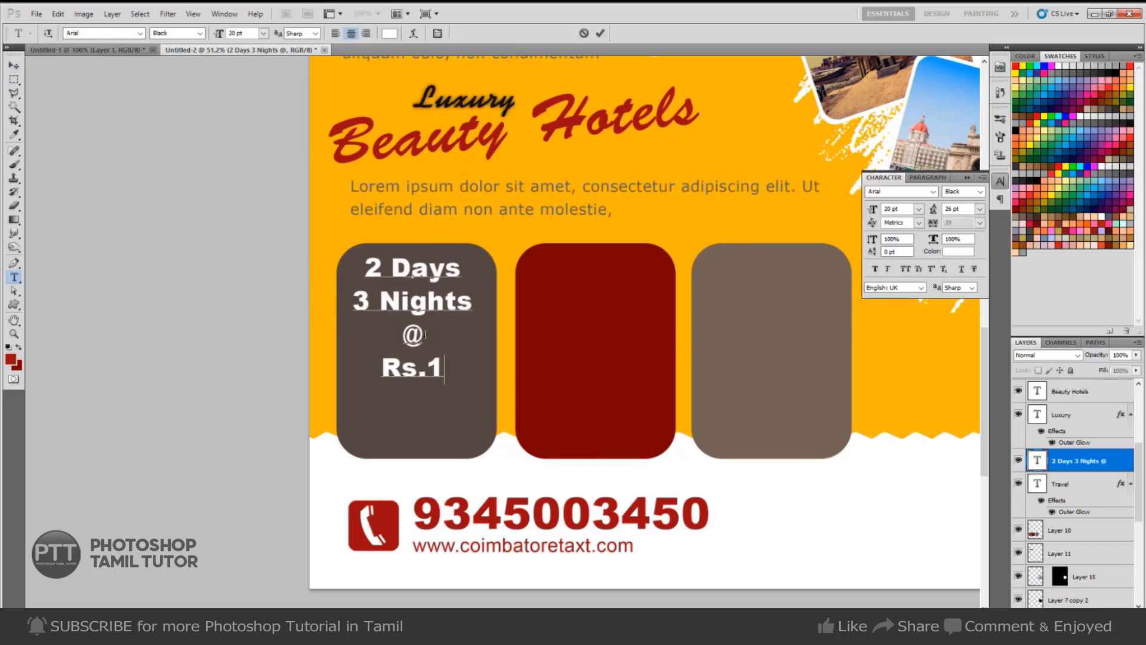
pyautogui.write('5000/- ')
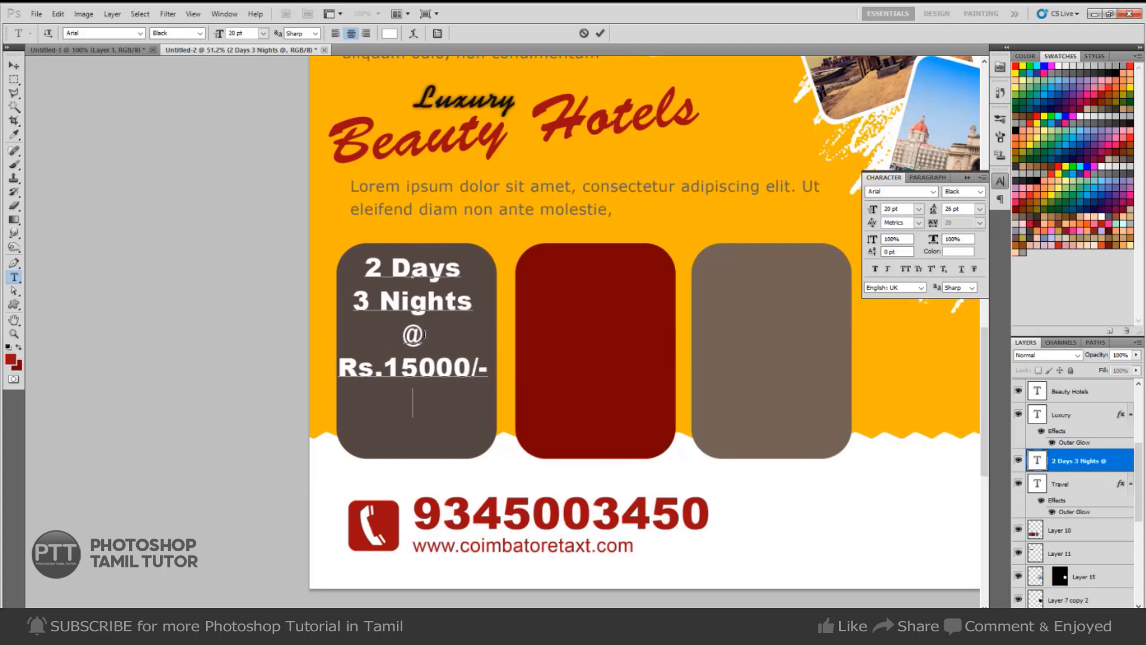
pyautogui.write('only')
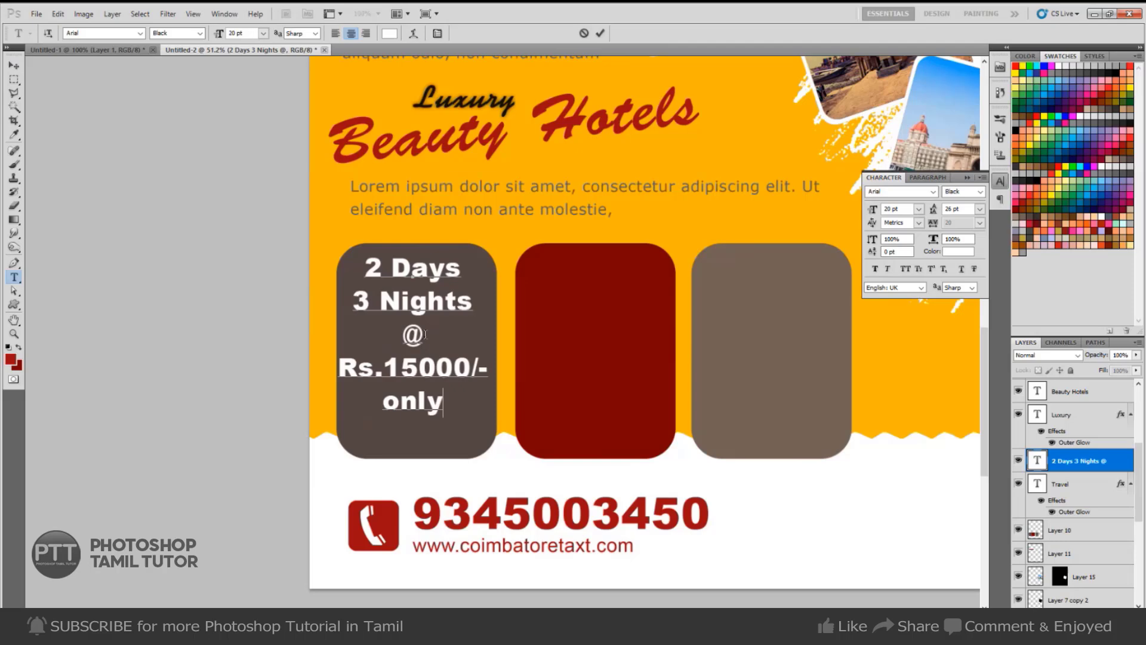
pyautogui.hotkey('ctrl', 'Return')
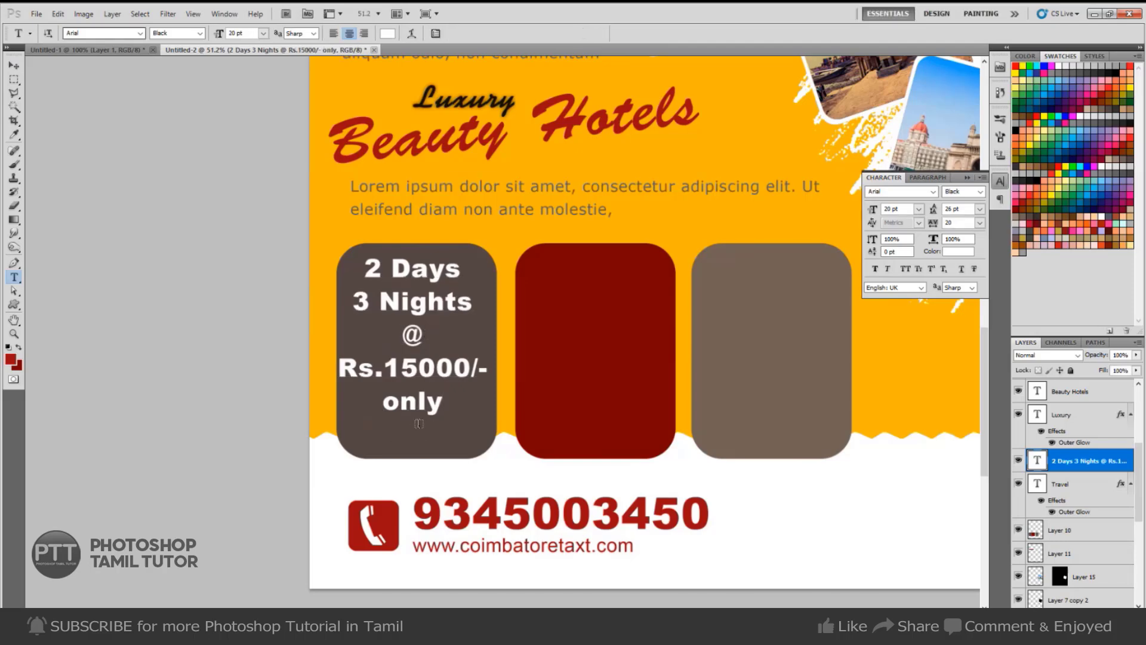
# Type 'Breakfast & Dinner' below the price and set it to Arial Regular 12 pt.
pyautogui.click(365, 436)
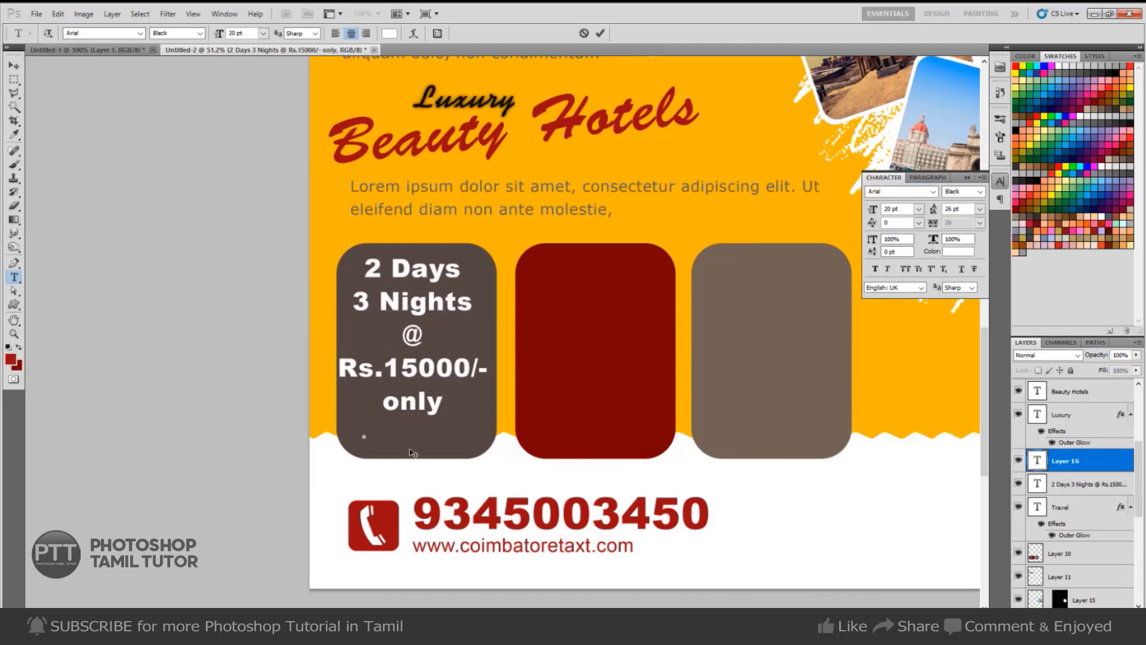
pyautogui.write('(')
pyautogui.write('lunch')
pyautogui.write(' &')
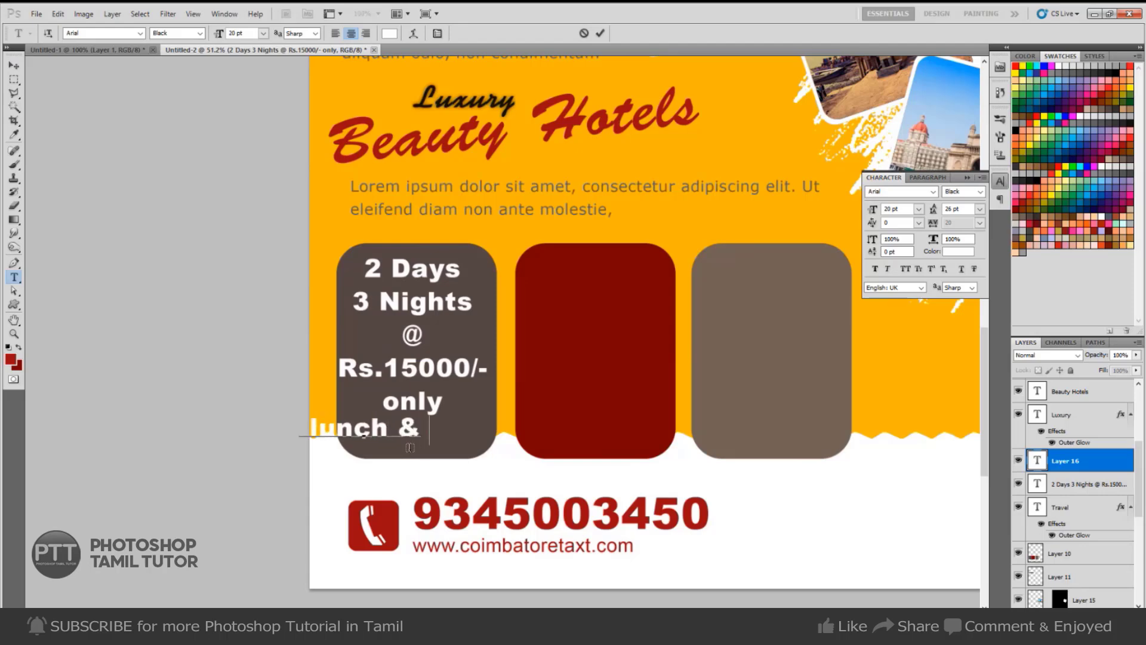
pyautogui.hotkey('ctrl', 'a')
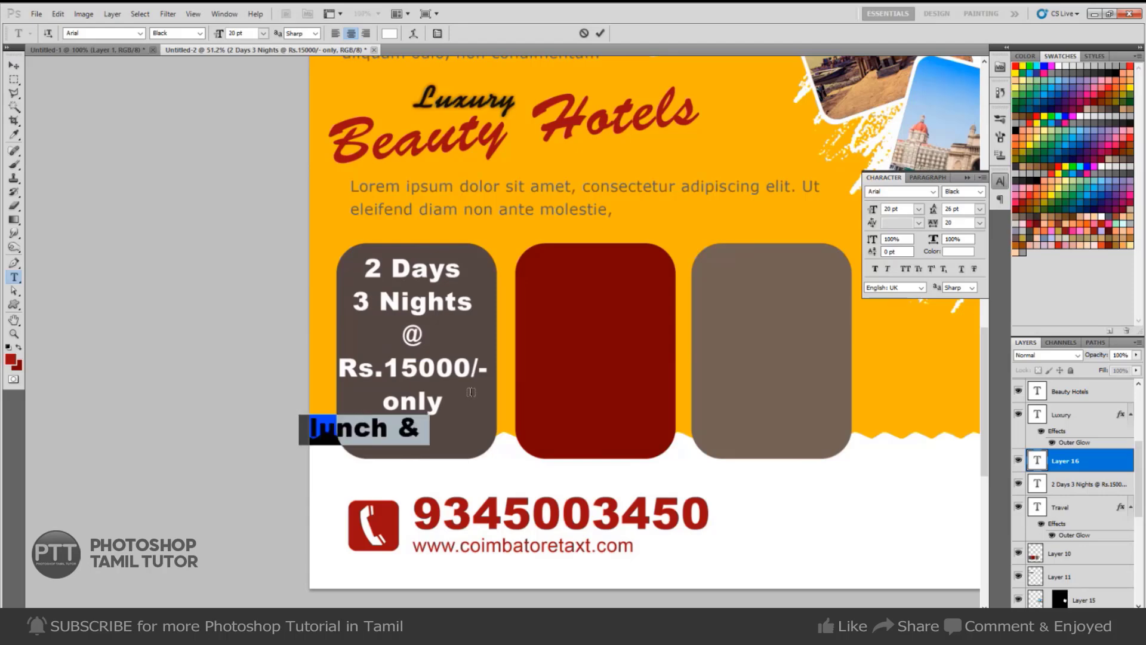
pyautogui.write('Breakfa')
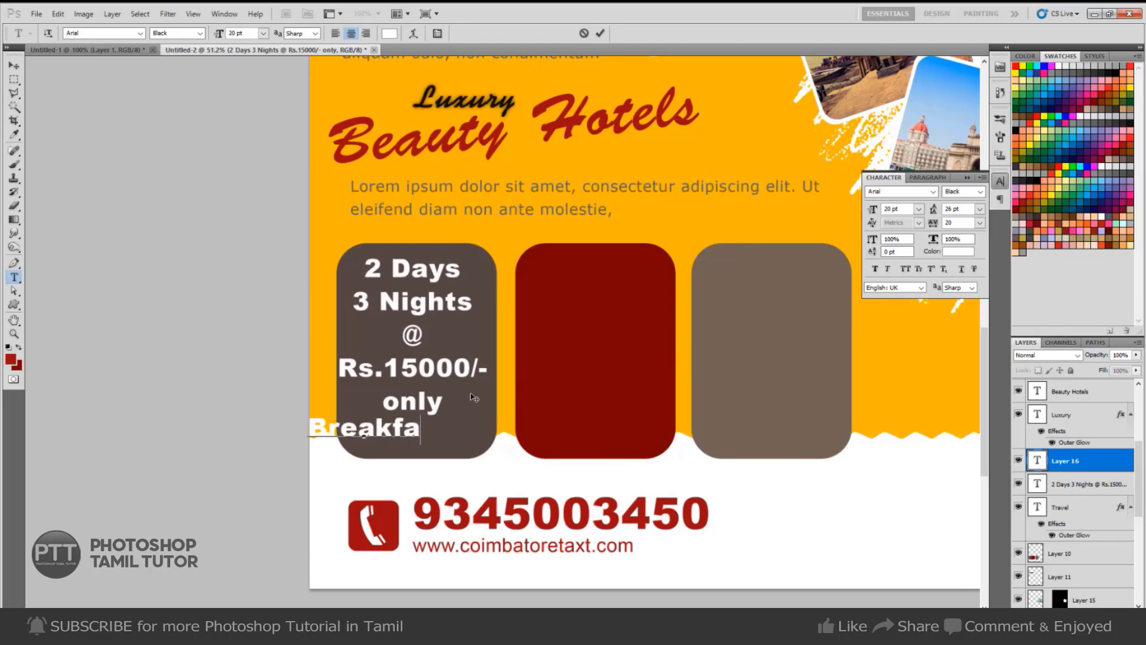
pyautogui.write('st')
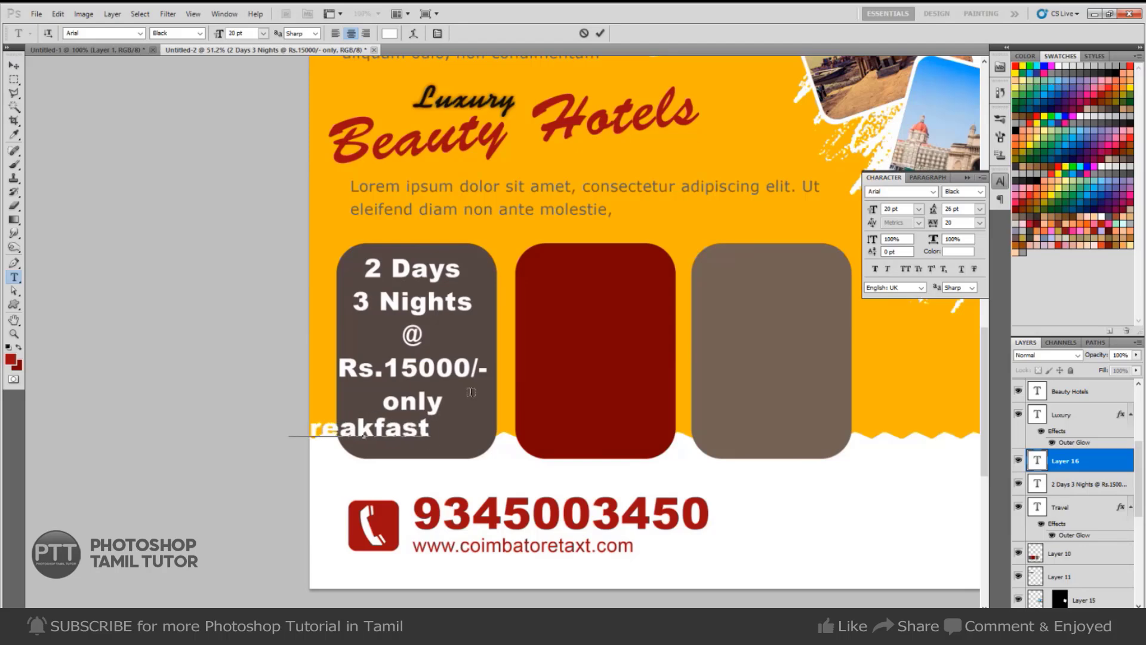
pyautogui.write(' & Dinner')
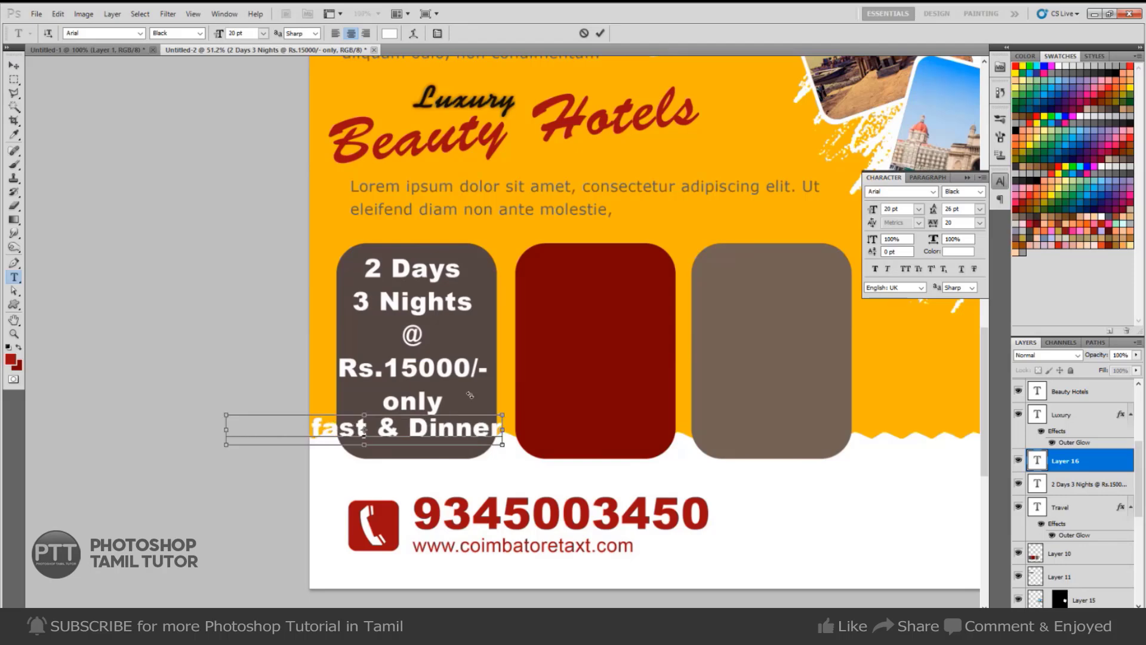
pyautogui.hotkey('ctrl', 'a')
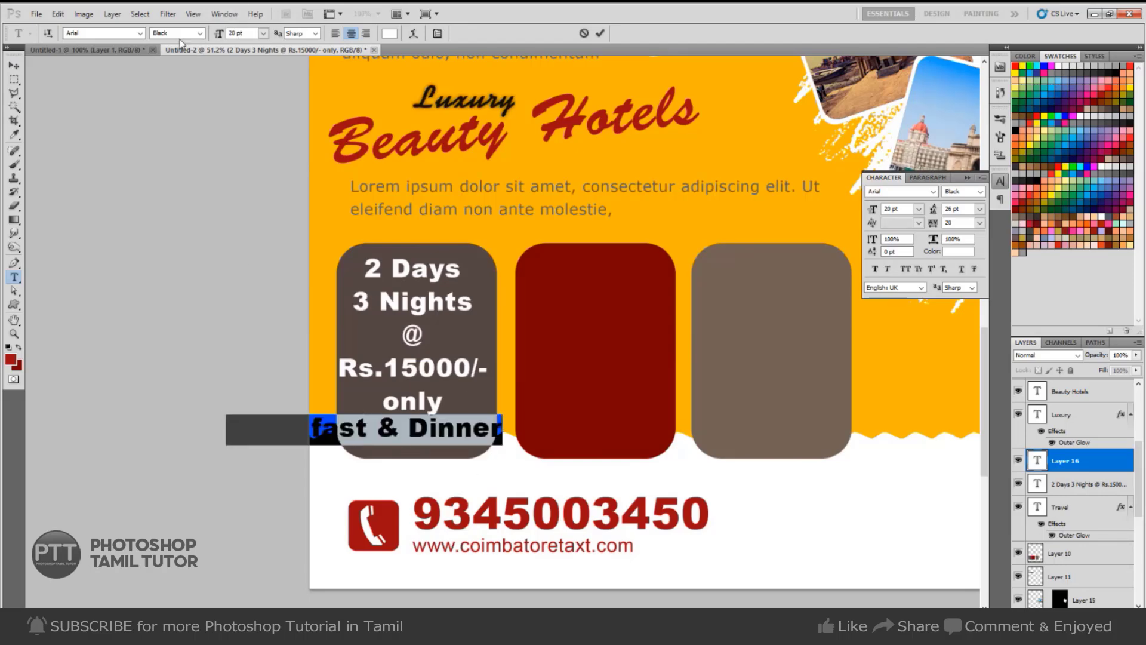
pyautogui.click(200, 33)
pyautogui.click(191, 83)
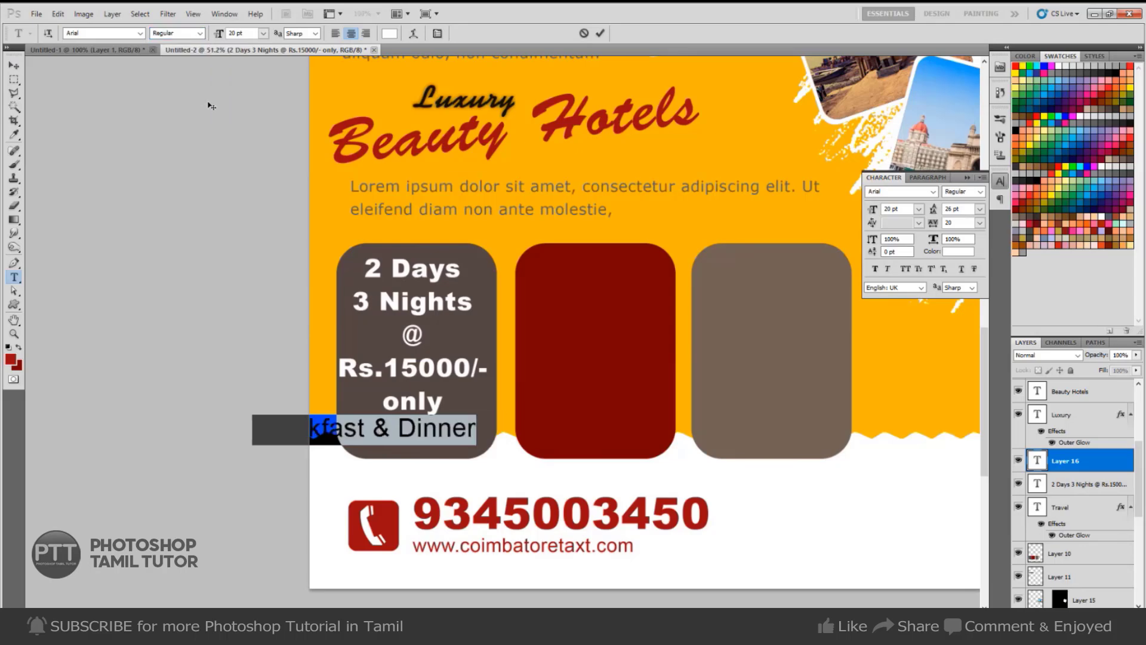
pyautogui.click(239, 33)
pyautogui.write('12')
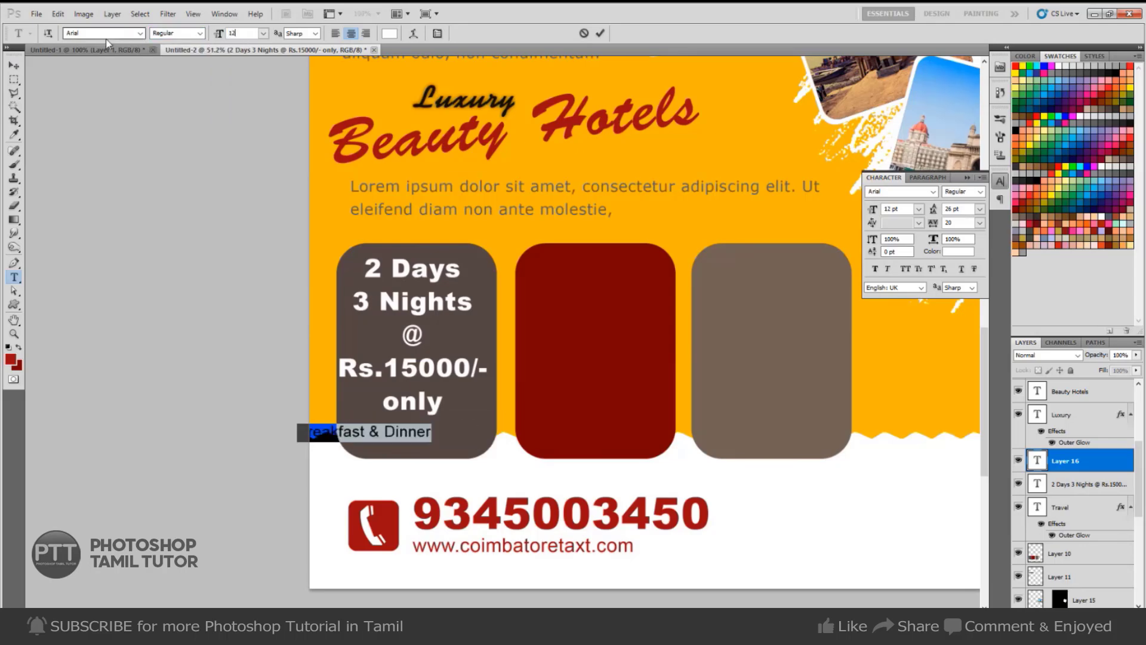
pyautogui.press('Return')
pyautogui.hotkey('ctrl', 'Return')
# Center the meal line under the price and wrap it in parentheses.
pyautogui.press('v')
pyautogui.moveTo(394, 431); pyautogui.dragTo(443, 434)
pyautogui.press('t')
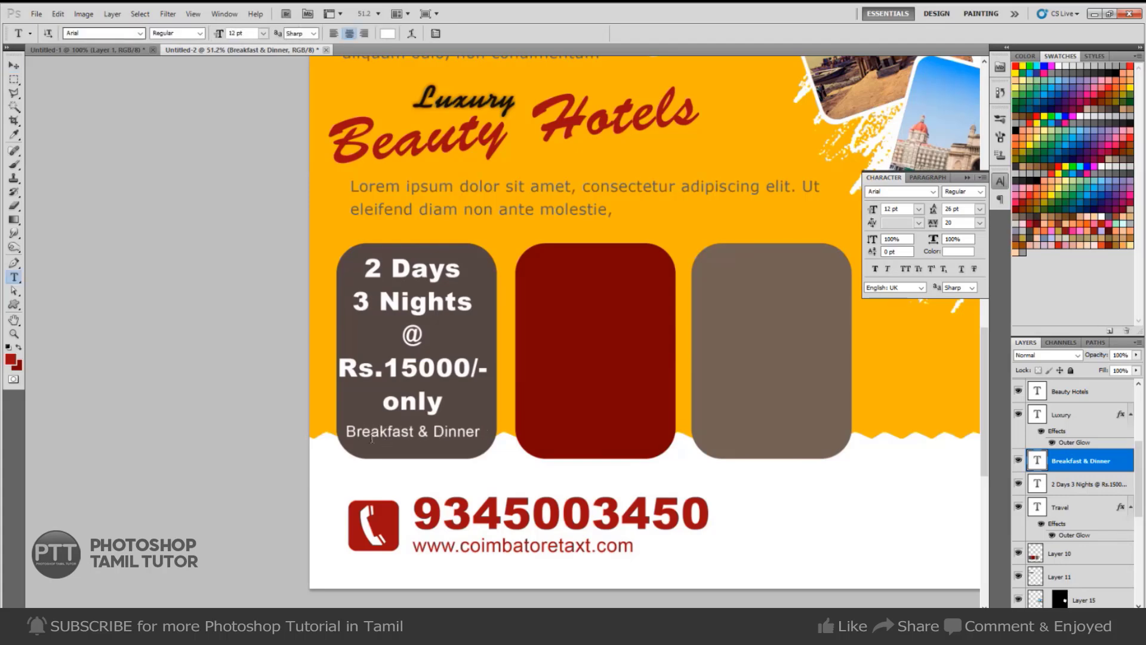
pyautogui.click(350, 428)
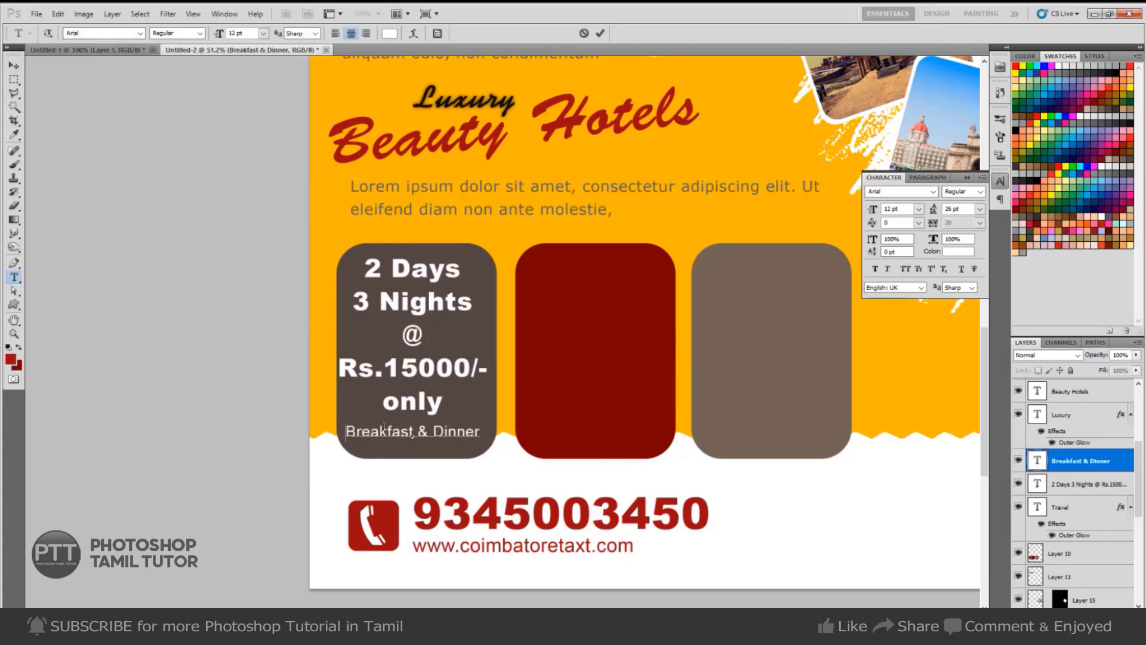
pyautogui.write('(')
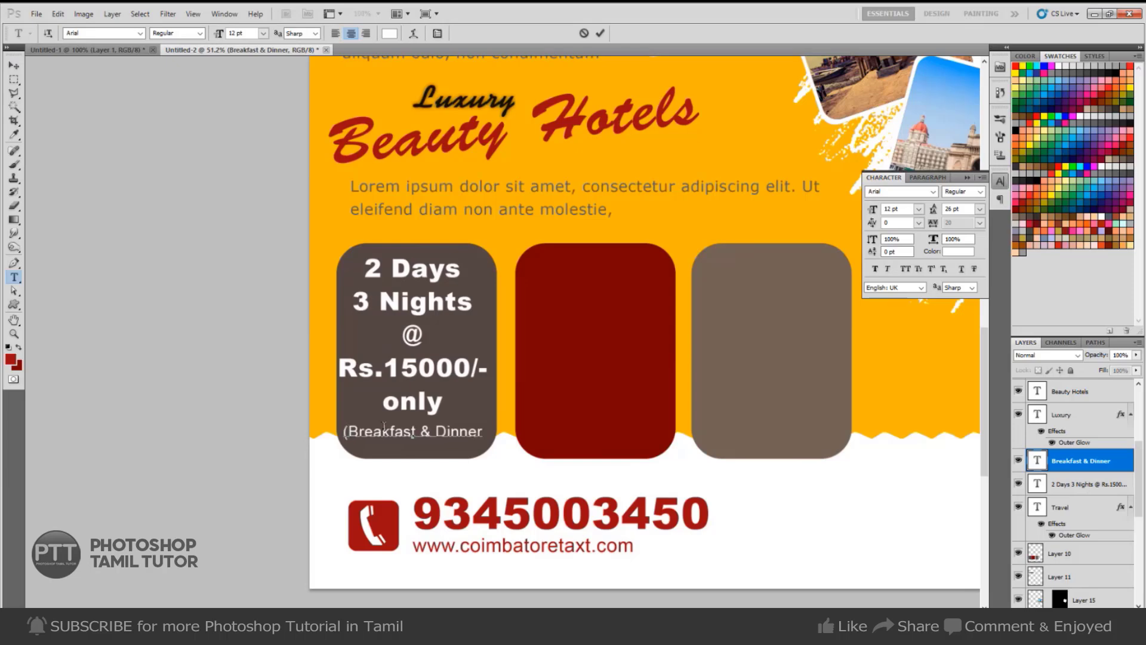
pyautogui.write('(')
pyautogui.press('BackSpace')
pyautogui.write(')')
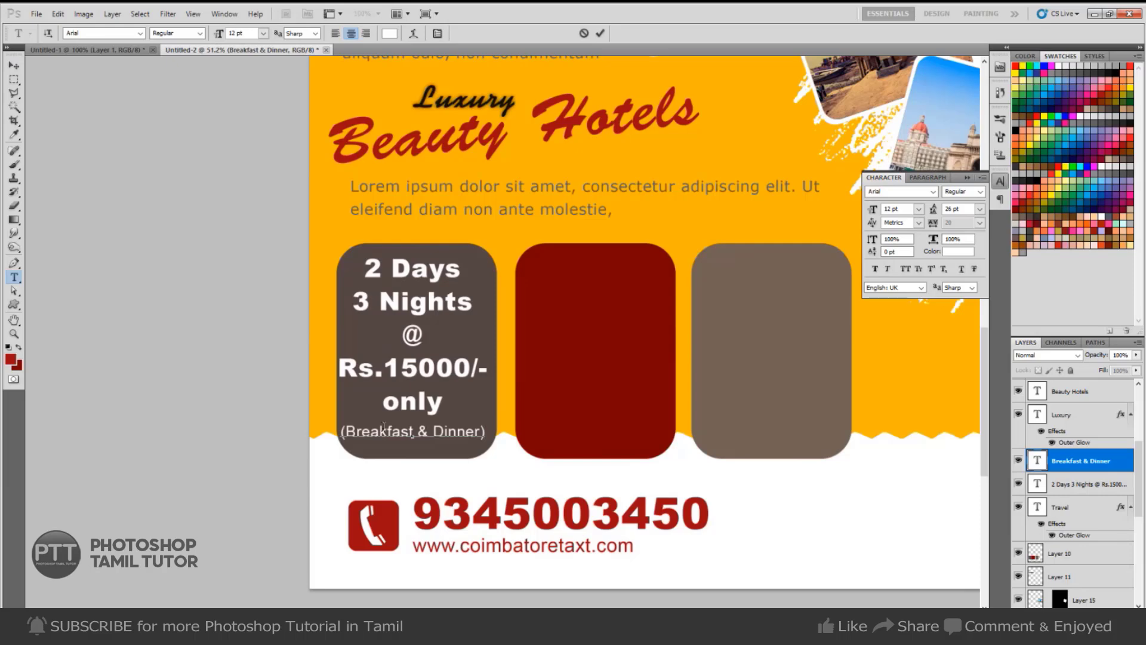
pyautogui.hotkey('ctrl', 'Return')
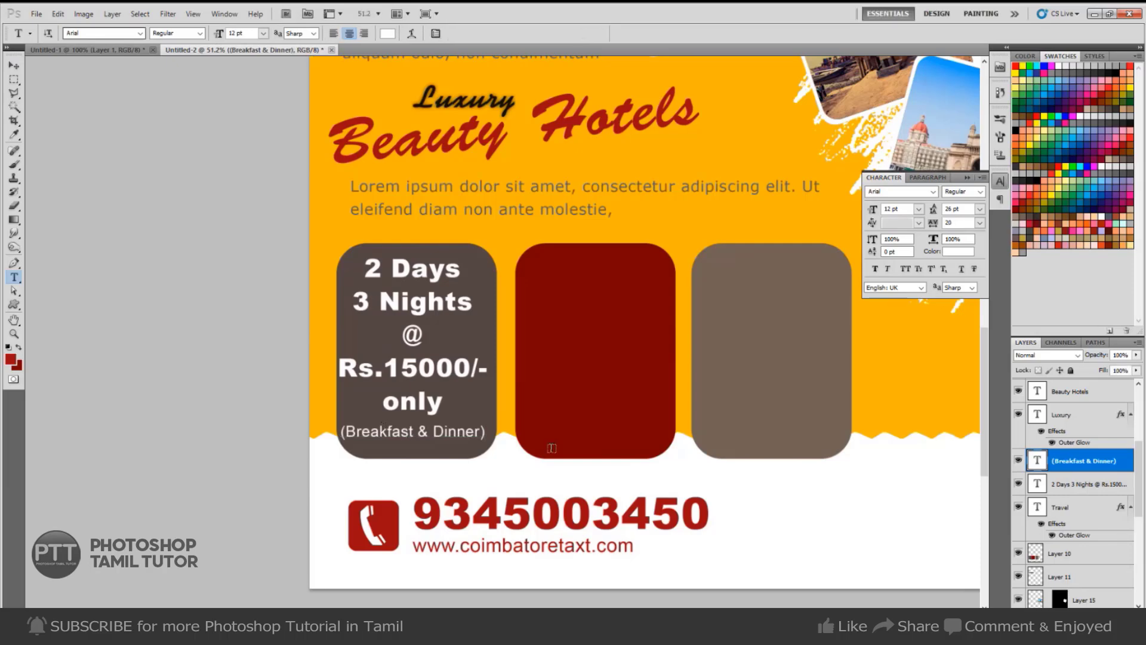
pyautogui.press('v')
pyautogui.press('Right')
pyautogui.press('Right')
pyautogui.press('Right')
pyautogui.press('Right')
pyautogui.press('Right')
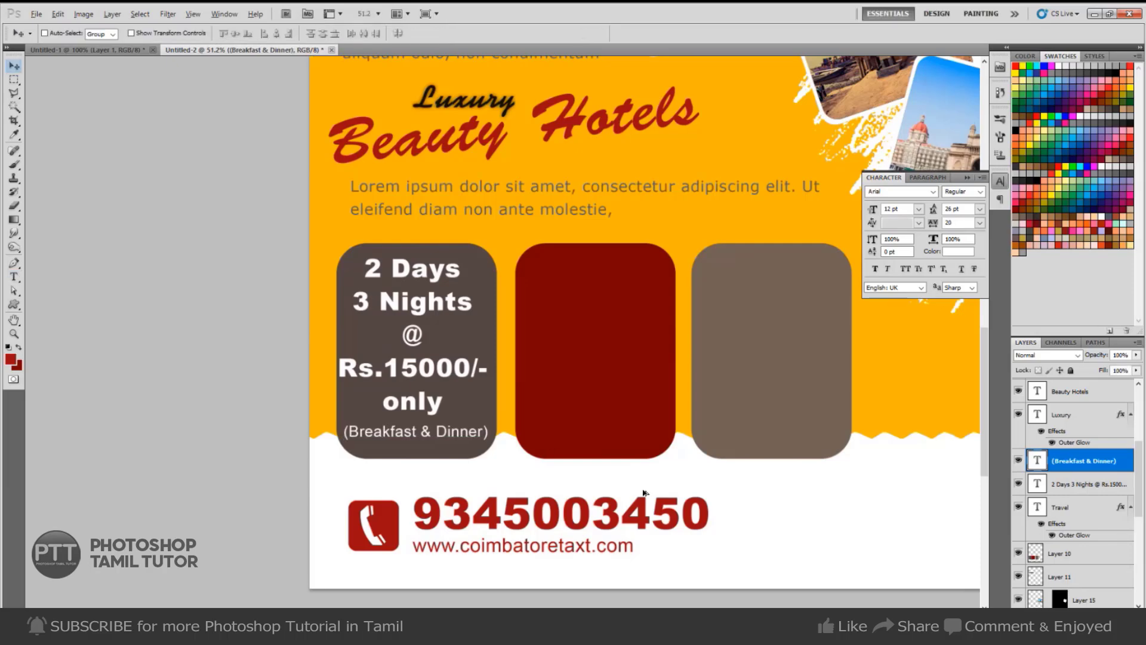
# Alt-drag copies of the meal line and 2 Days 3 Nights package text into the middle box.
pyautogui.moveTo(442, 446); pyautogui.dragTo(798, 450)
pyautogui.rightClick(465, 369)
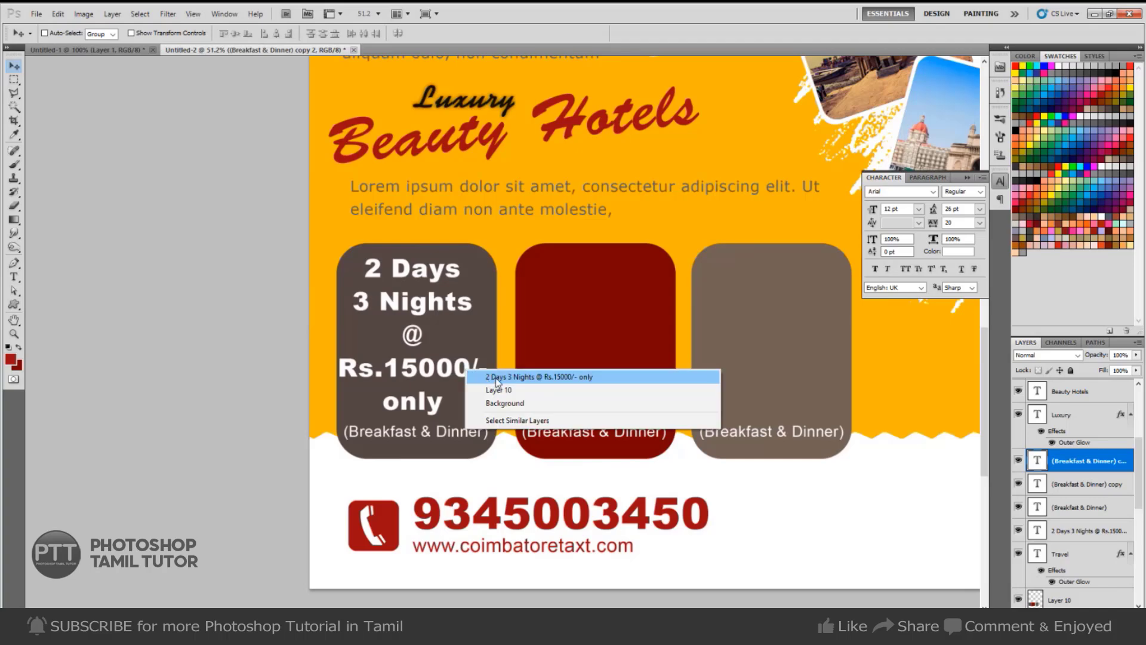
pyautogui.click(478, 375)
pyautogui.moveTo(451, 380); pyautogui.dragTo(615, 378)
# Change the middle box text to 5 Days 6 Nights, Rs.45000/-.
pyautogui.press('t')
pyautogui.moveTo(564, 270); pyautogui.dragTo(505, 273)
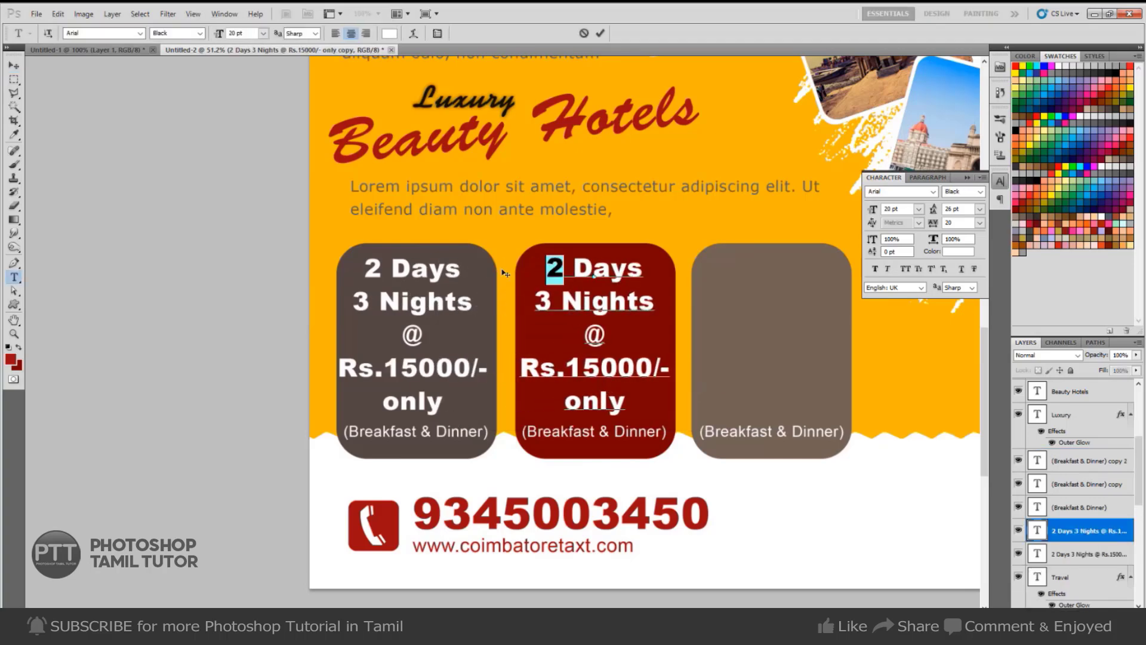
pyautogui.write('5')
pyautogui.press('Down')
pyautogui.hotkey('shift', 'Left')
pyautogui.press('Left')
pyautogui.hotkey('shift', 'Left')
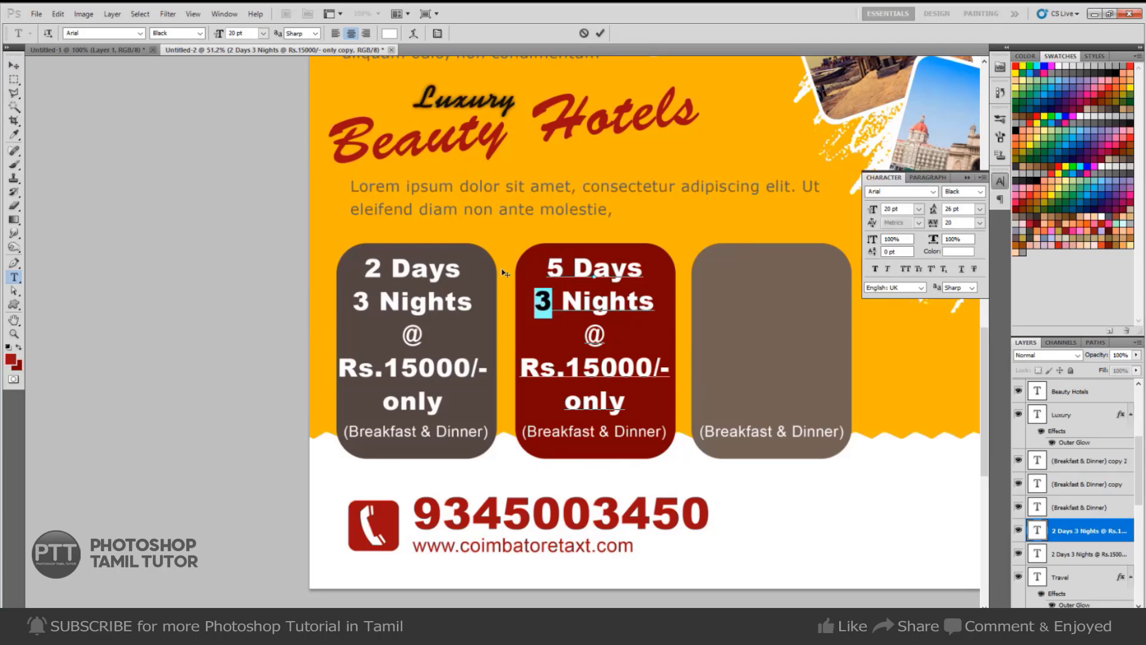
pyautogui.write('6')
pyautogui.hotkey('ctrl', 'Return')
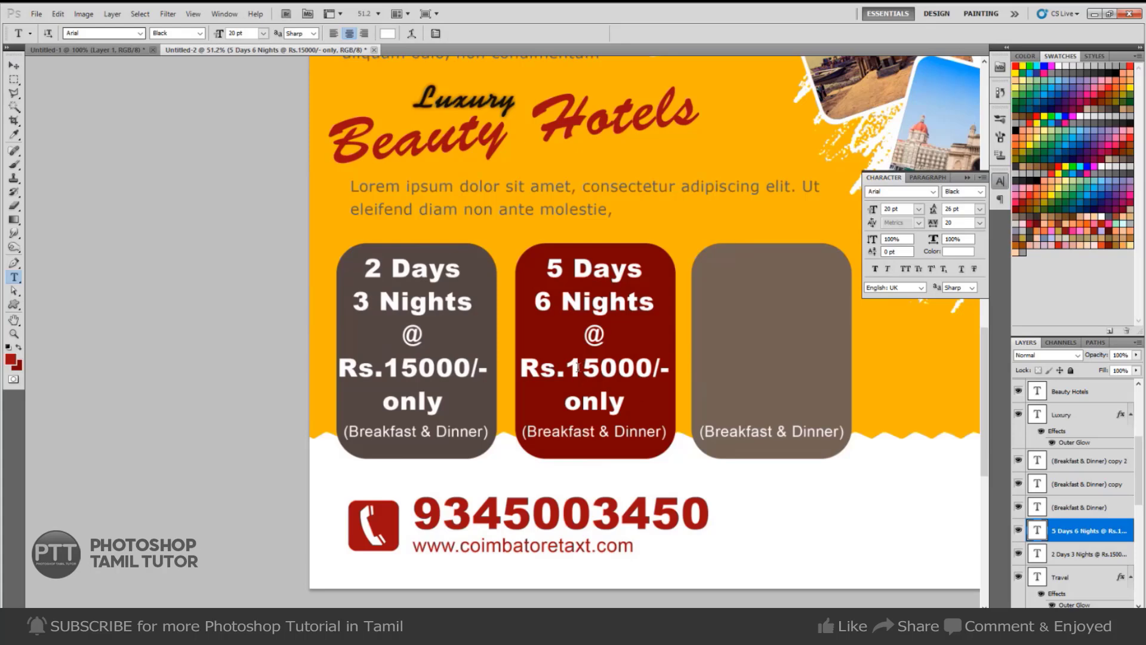
pyautogui.moveTo(578, 366); pyautogui.dragTo(784, 366)
pyautogui.write('4')
pyautogui.hotkey('ctrl', 'Return')
pyautogui.press('v')
# Change the third box text to 7 Days 8 Nights, Rs.60000/-.
pyautogui.press('t')
pyautogui.moveTo(722, 268); pyautogui.dragTo(740, 269)
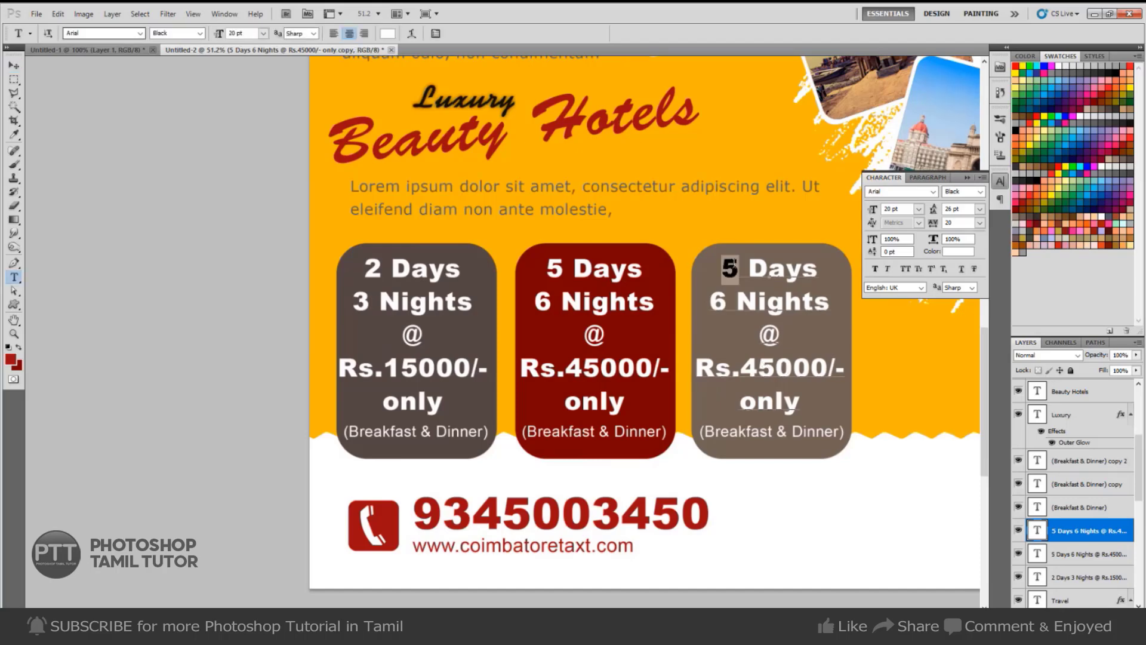
pyautogui.write('7')
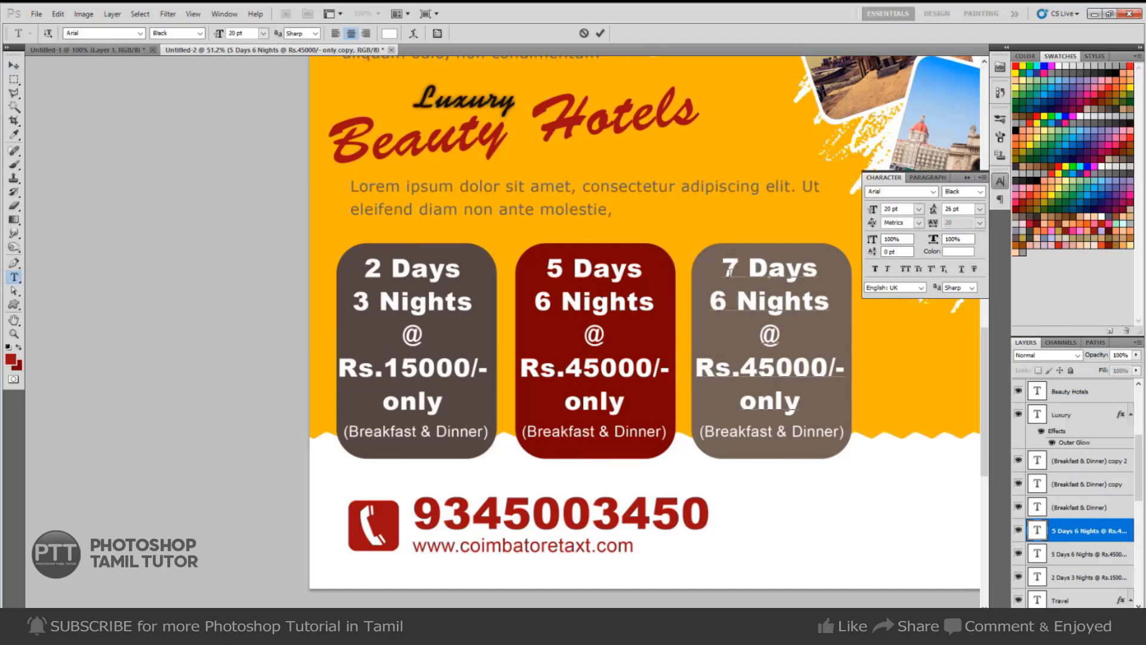
pyautogui.hotkey('shift', 'Left')
pyautogui.write('8')
pyautogui.hotkey('shift', 'Right')
pyautogui.hotkey('shift', 'Right')
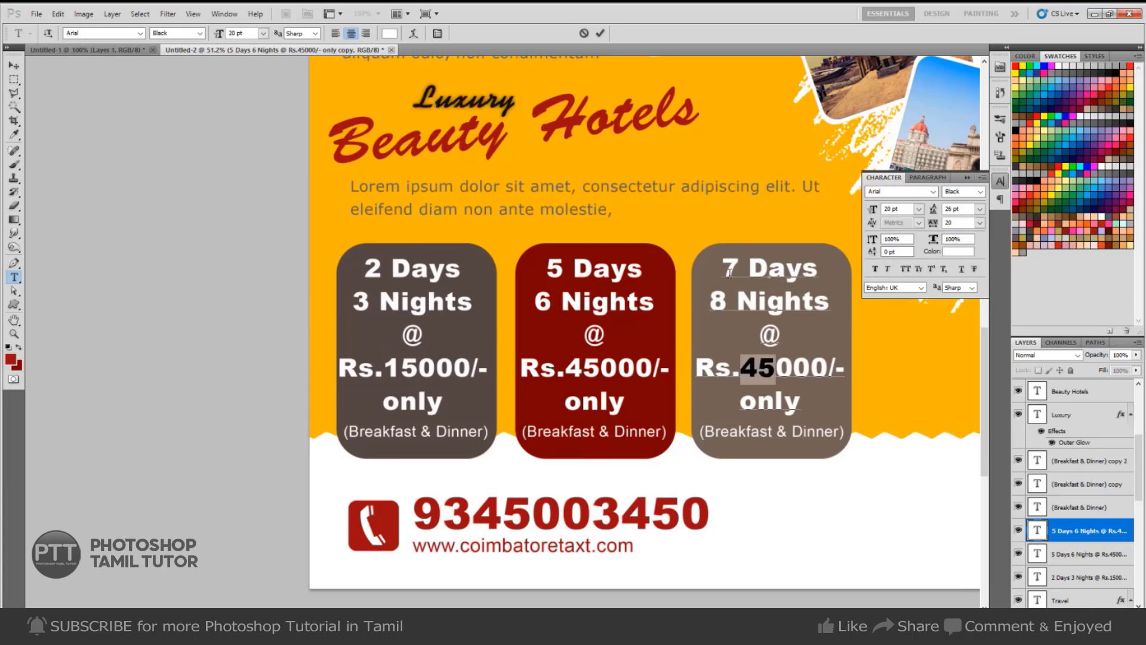
pyautogui.hotkey('shift', 'Right')
pyautogui.hotkey('shift', 'Left')
pyautogui.write('60')
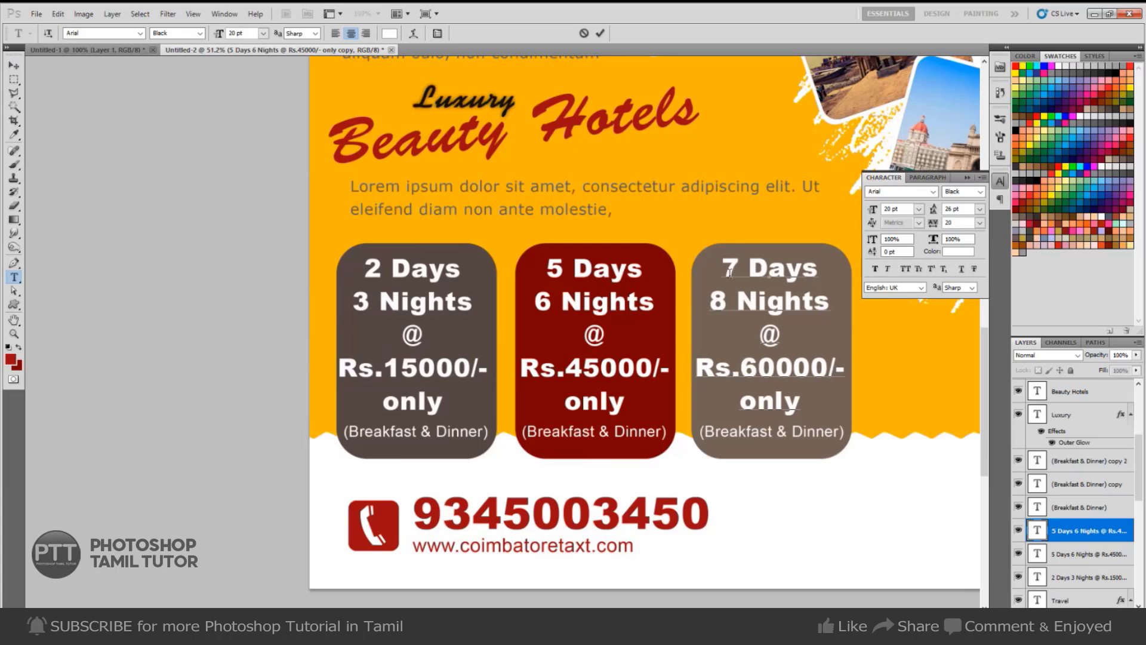
pyautogui.hotkey('ctrl', 'Return')
pyautogui.hotkey('ctrl', '-')
pyautogui.hotkey('ctrl', '-')
pyautogui.hotkey('ctrl', '-')
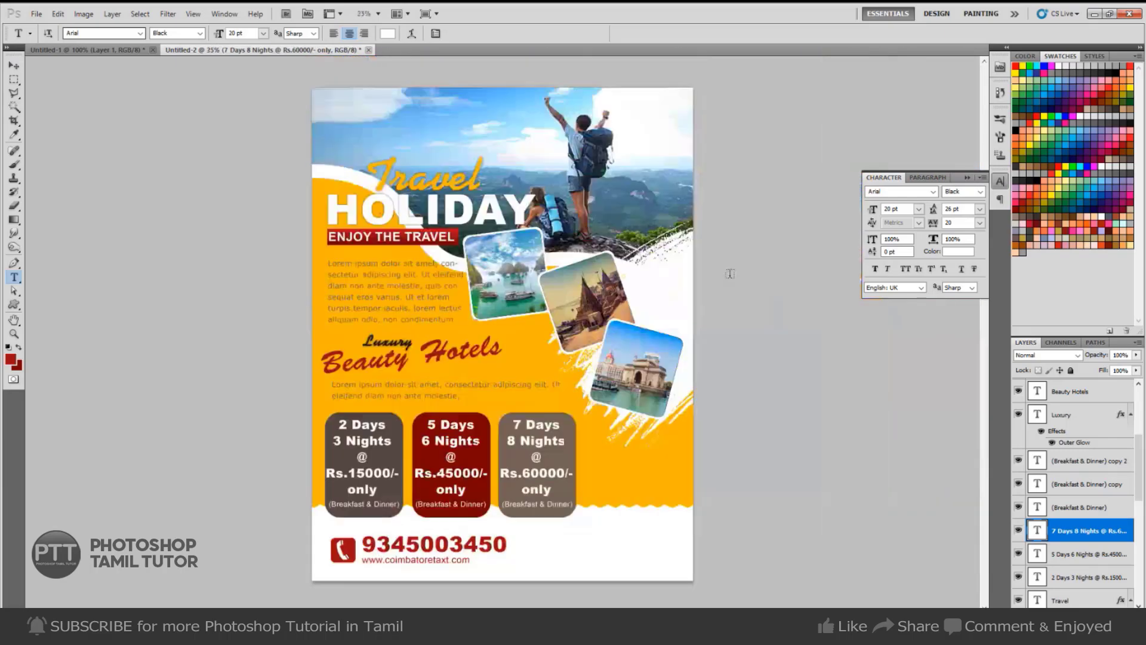
pyautogui.press('v')
pyautogui.keyDown('alt'); pyautogui.click(536, 459); pyautogui.keyUp('alt')
pyautogui.hotkey('ctrl', '0')
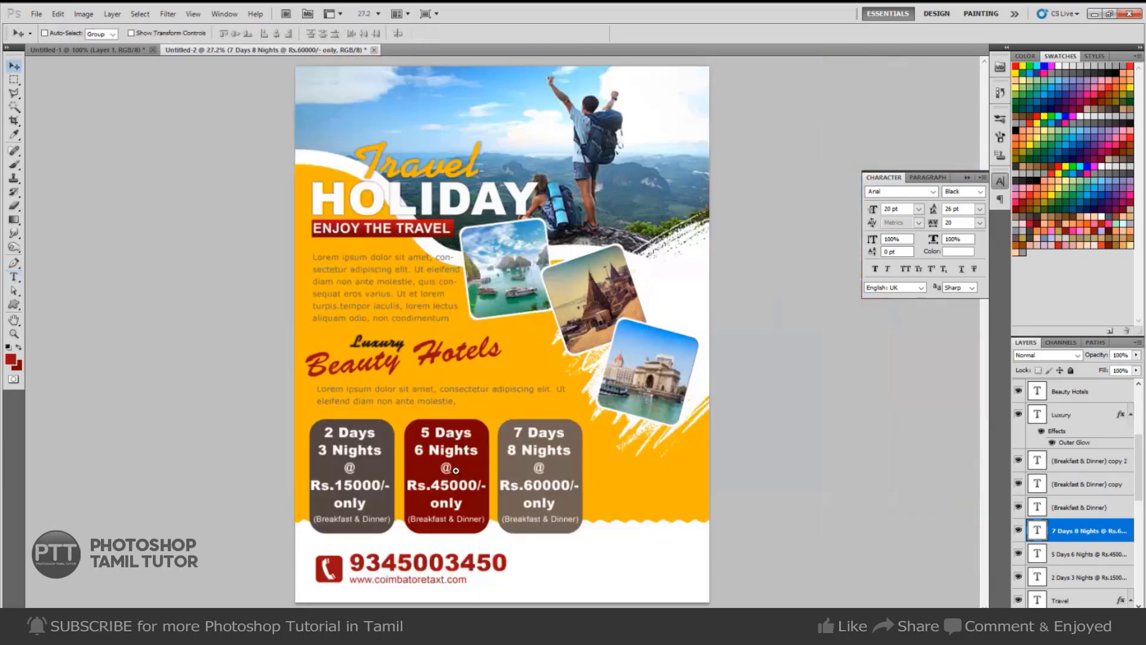
pyautogui.moveTo(400, 465); pyautogui.dragTo(555, 452)
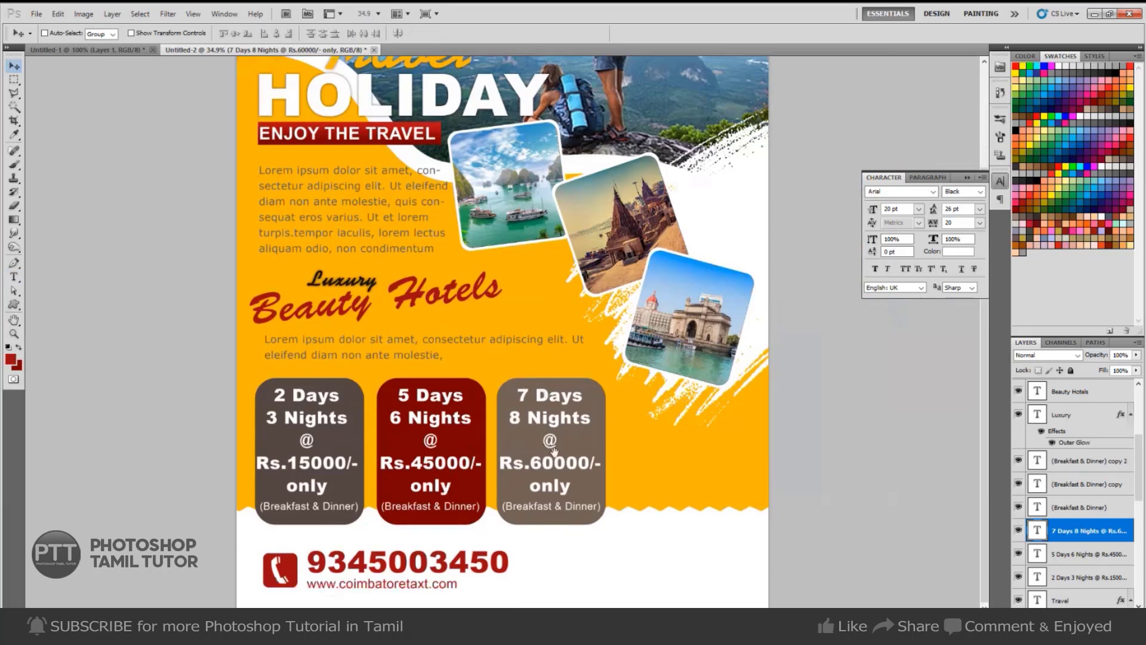
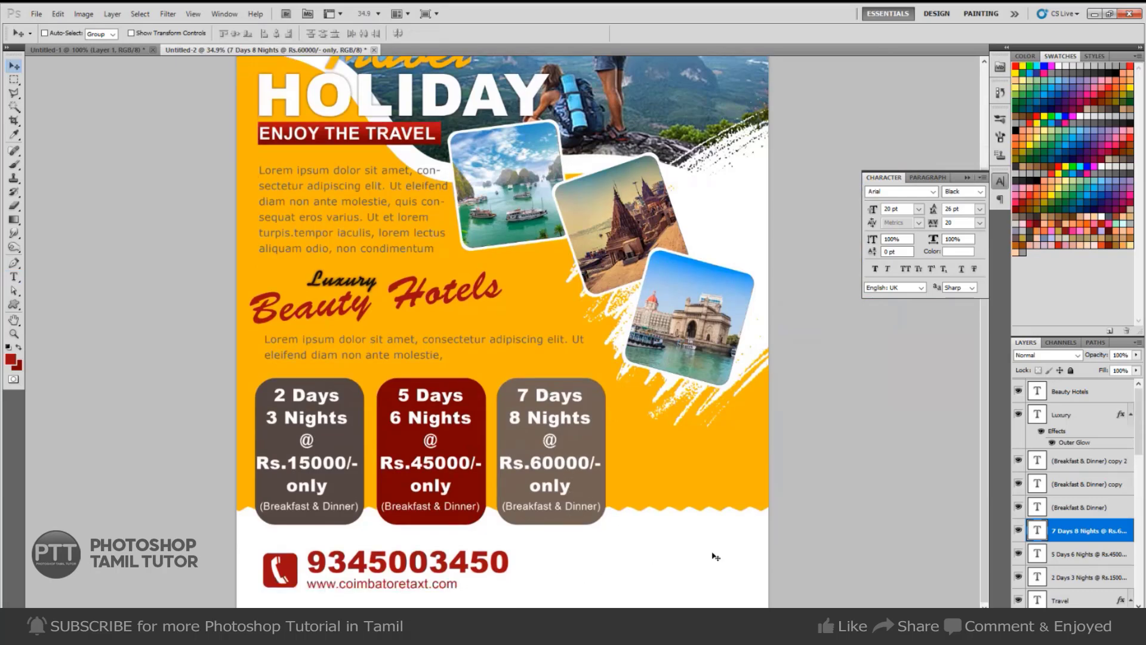
# Type the word 'online' in the flyer footer and nudge it up slightly.
pyautogui.hotkey('ctrl', 'Tab')
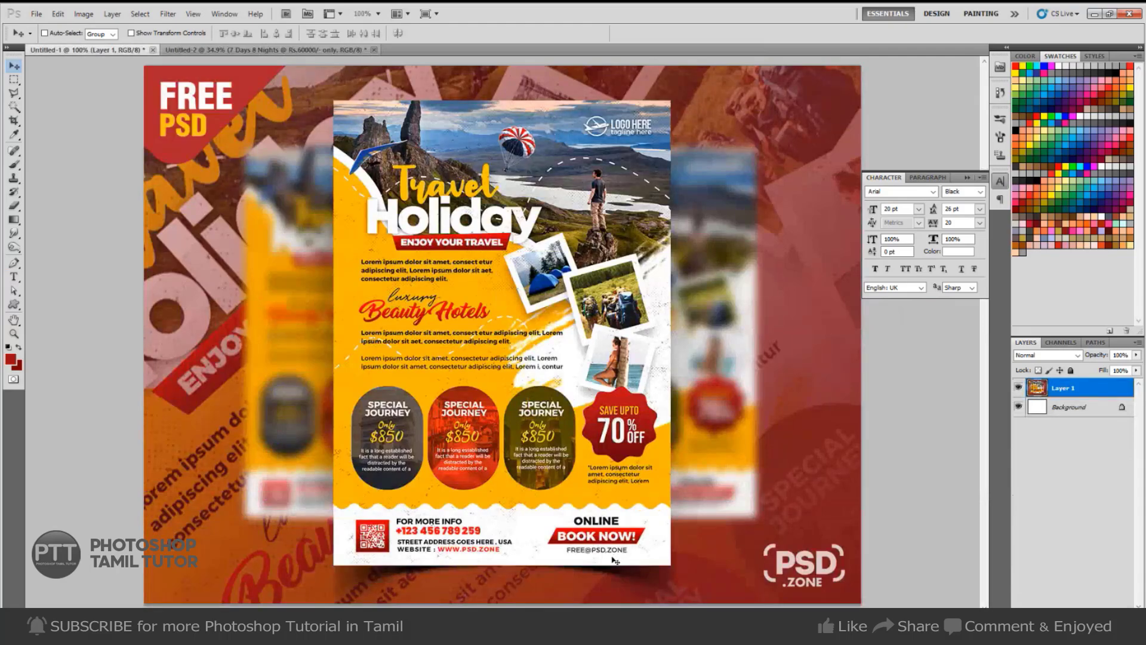
pyautogui.hotkey('ctrl', 'Tab')
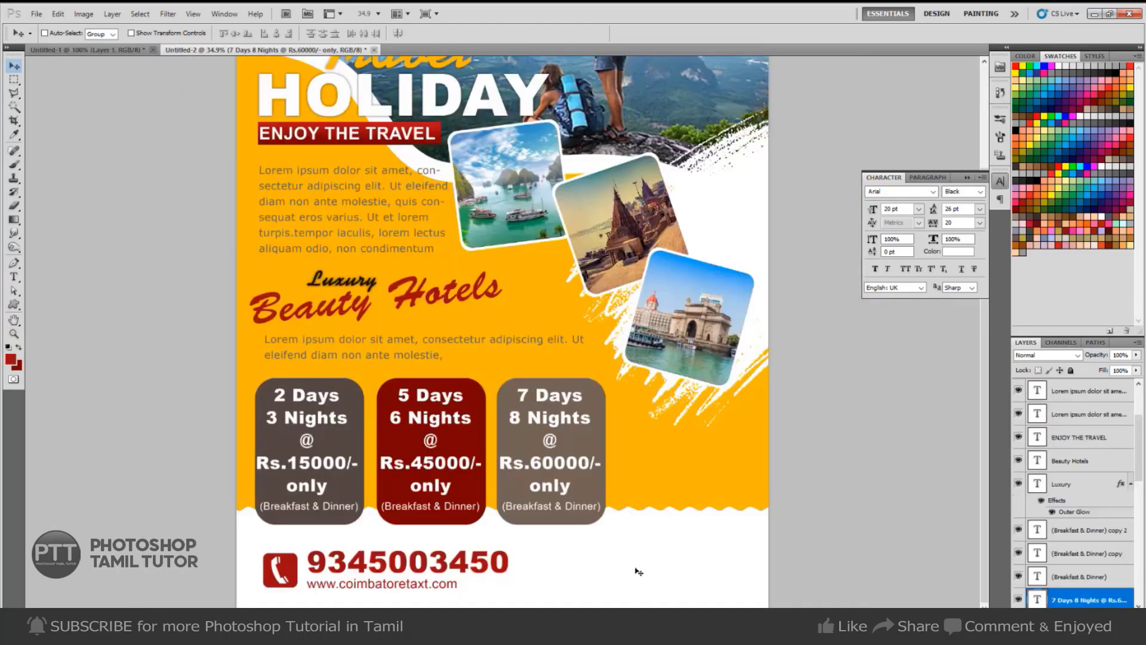
pyautogui.press('t')
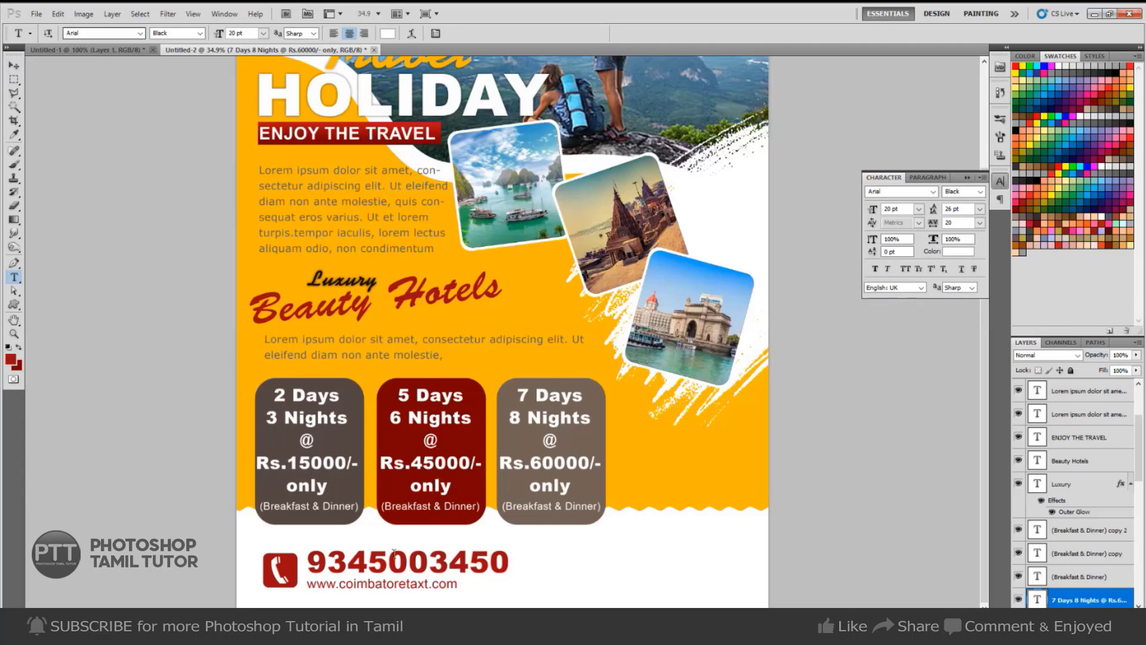
pyautogui.click(661, 566)
pyautogui.write('o')
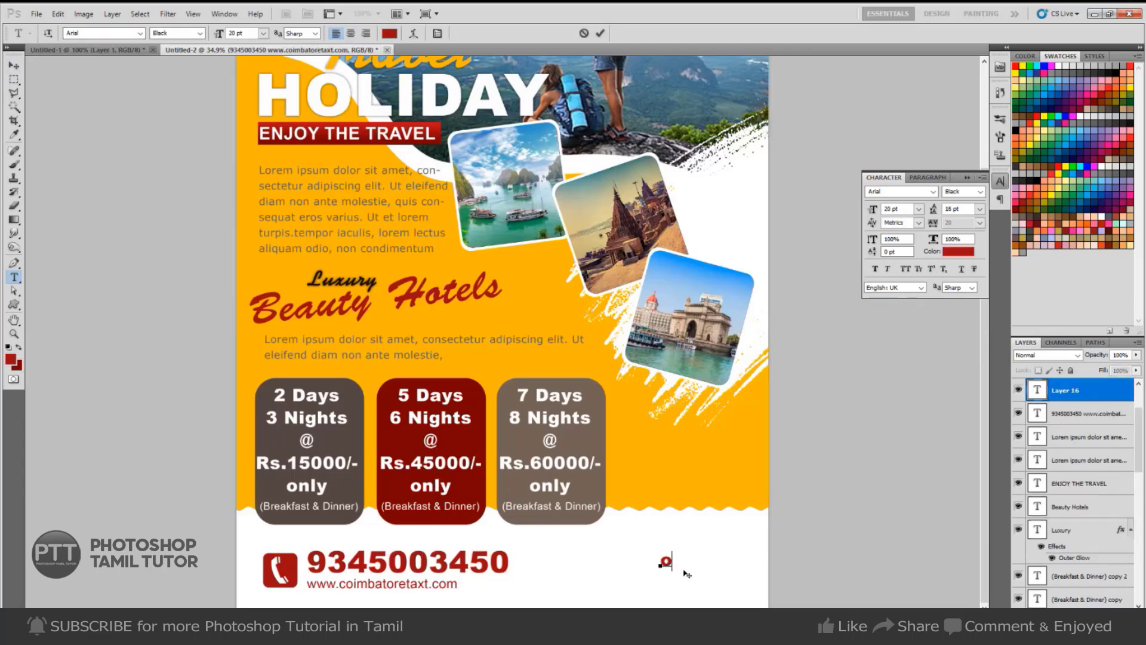
pyautogui.write('nline')
pyautogui.hotkey('ctrl', 'Return')
pyautogui.moveTo(701, 567); pyautogui.dragTo(700, 551)
pyautogui.press('m')
pyautogui.press('v')
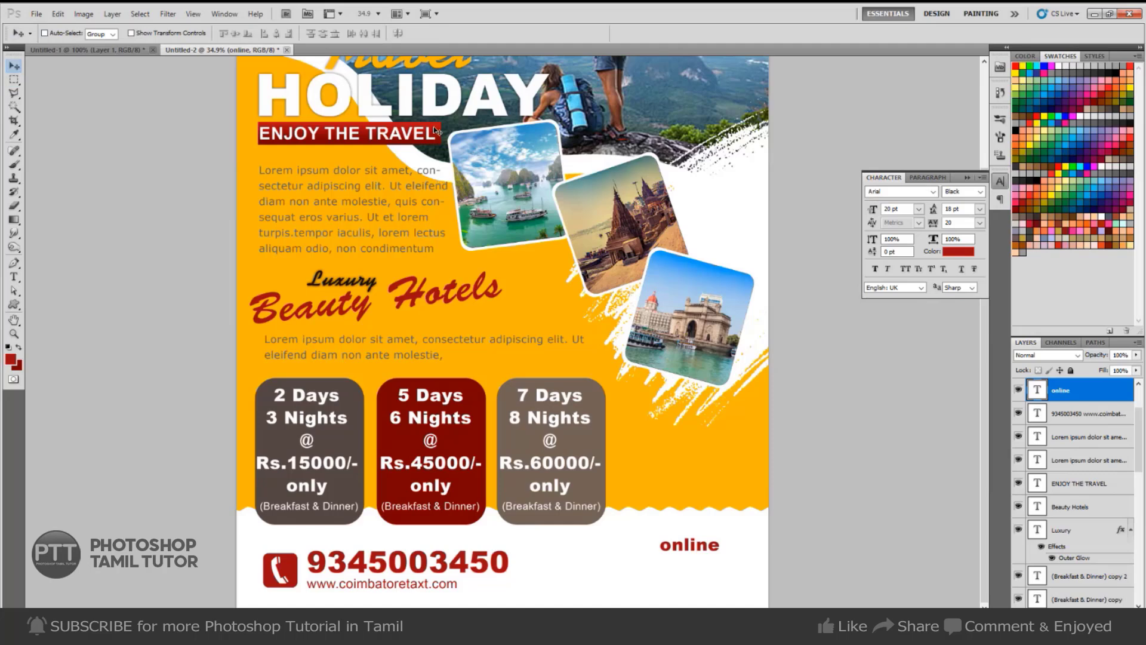
# Select Layer 11, the red bar, and move it beneath the 'online' text.
pyautogui.rightClick(434, 127)
pyautogui.click(445, 133)
pyautogui.moveTo(443, 144)
pyautogui.mouseDown()
pyautogui.moveTo(451, 150)
pyautogui.moveTo(443, 145)
pyautogui.mouseUp()
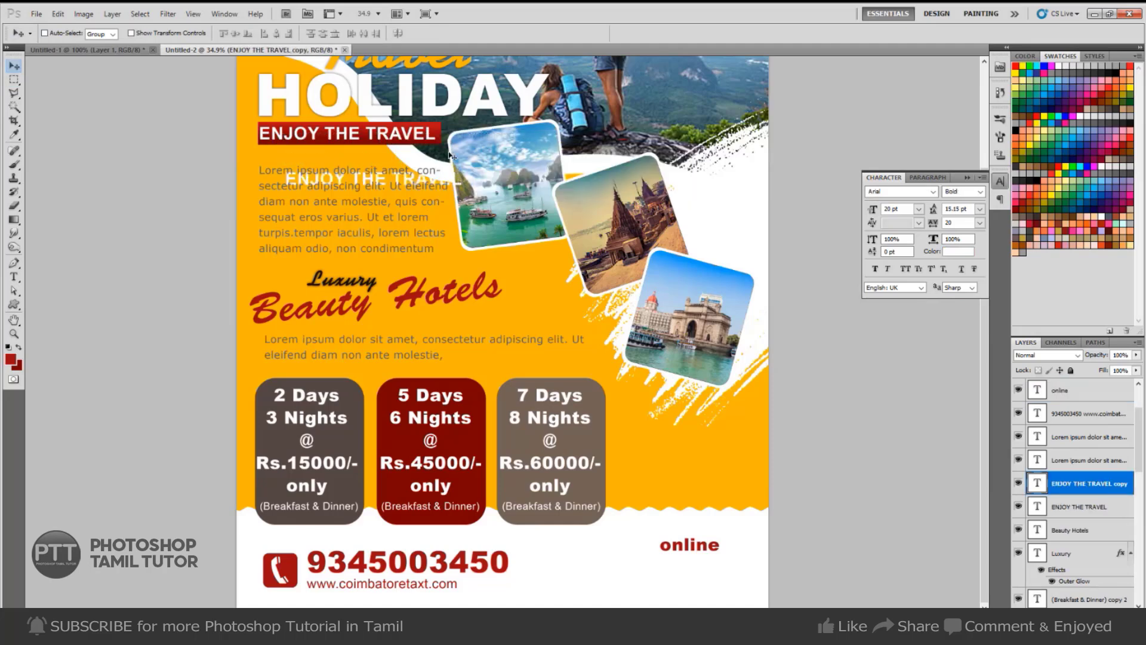
pyautogui.rightClick(437, 131)
pyautogui.click(455, 152)
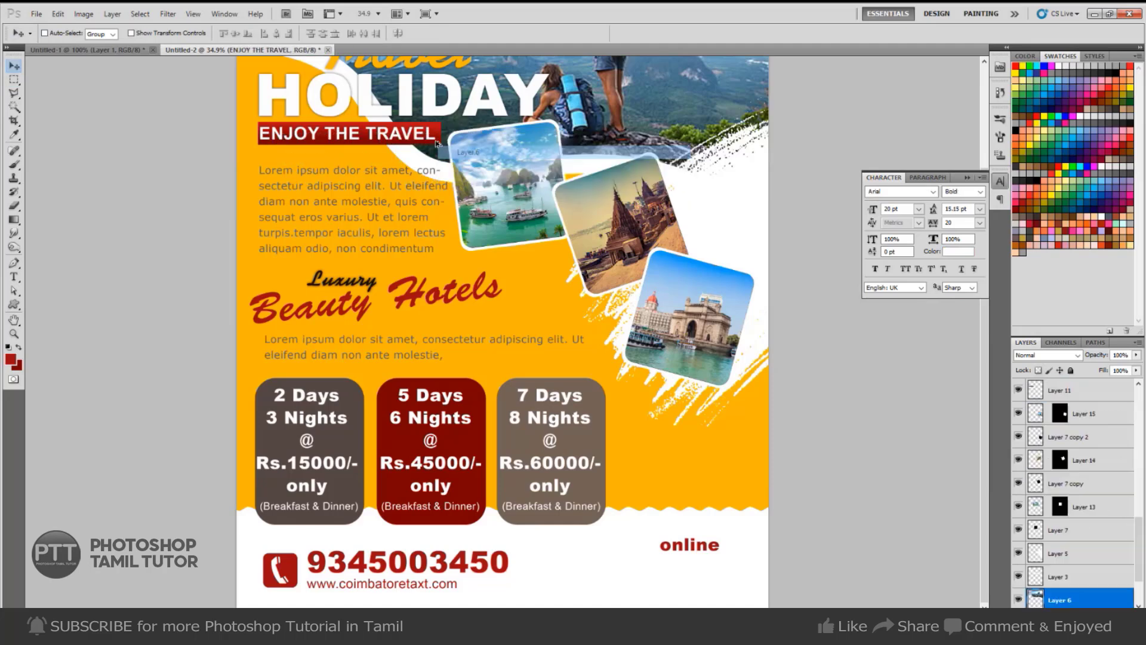
pyautogui.moveTo(454, 154); pyautogui.dragTo(441, 172)
pyautogui.hotkey('ctrl', 'z')
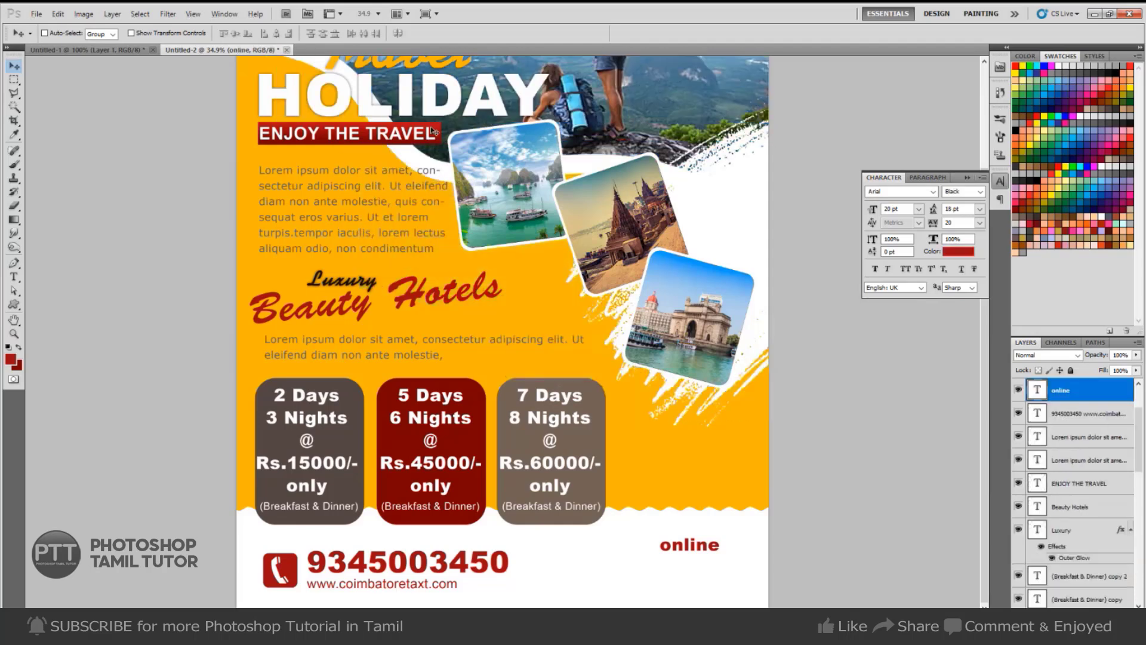
pyautogui.rightClick(433, 132)
pyautogui.click(472, 149)
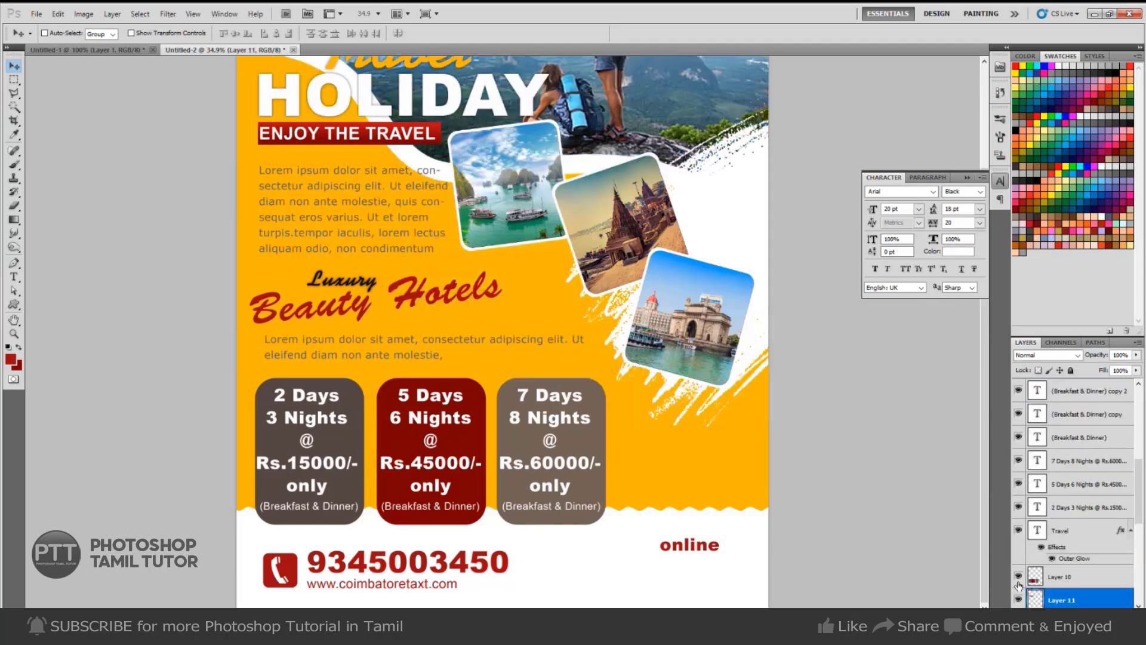
pyautogui.scroll(-2, 1019, 584)
pyautogui.moveTo(436, 135); pyautogui.dragTo(754, 562)
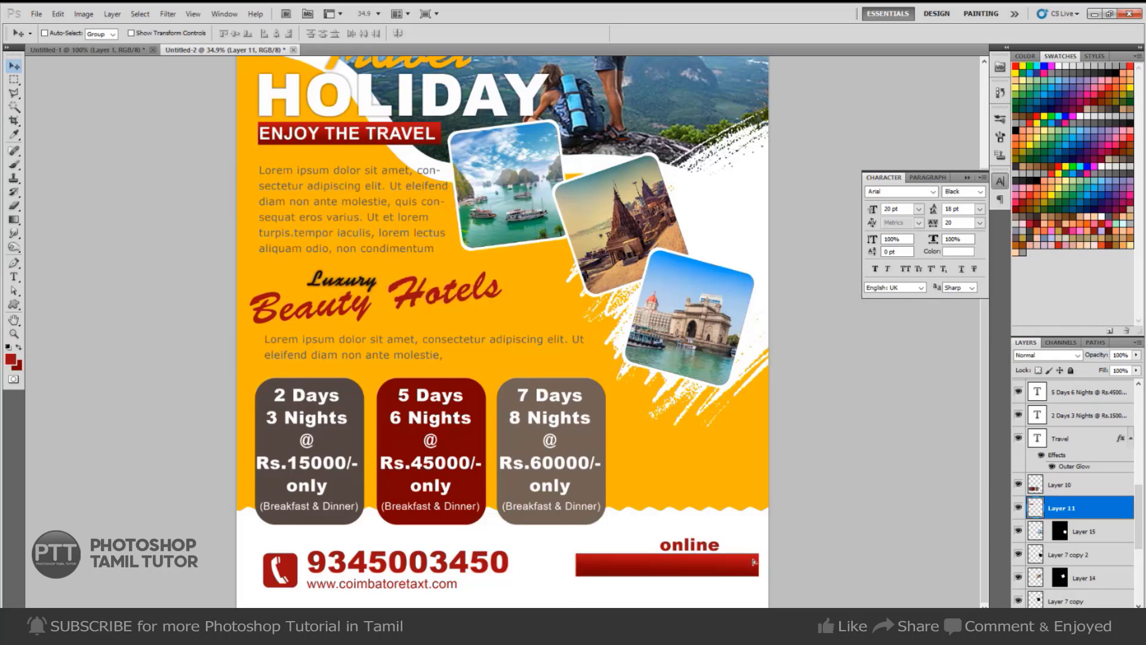
# Duplicate the red bar layer and type 'Book now' on the bar.
pyautogui.hotkey('ctrl', 'j')
pyautogui.press('t')
pyautogui.click(685, 544)
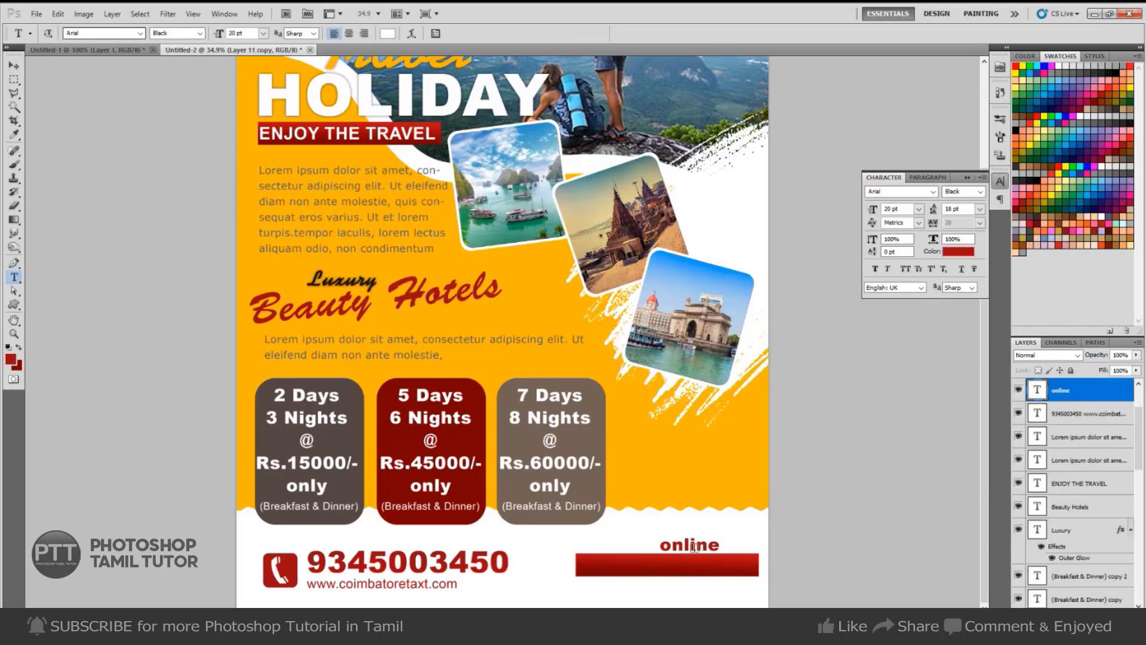
pyautogui.click(634, 567)
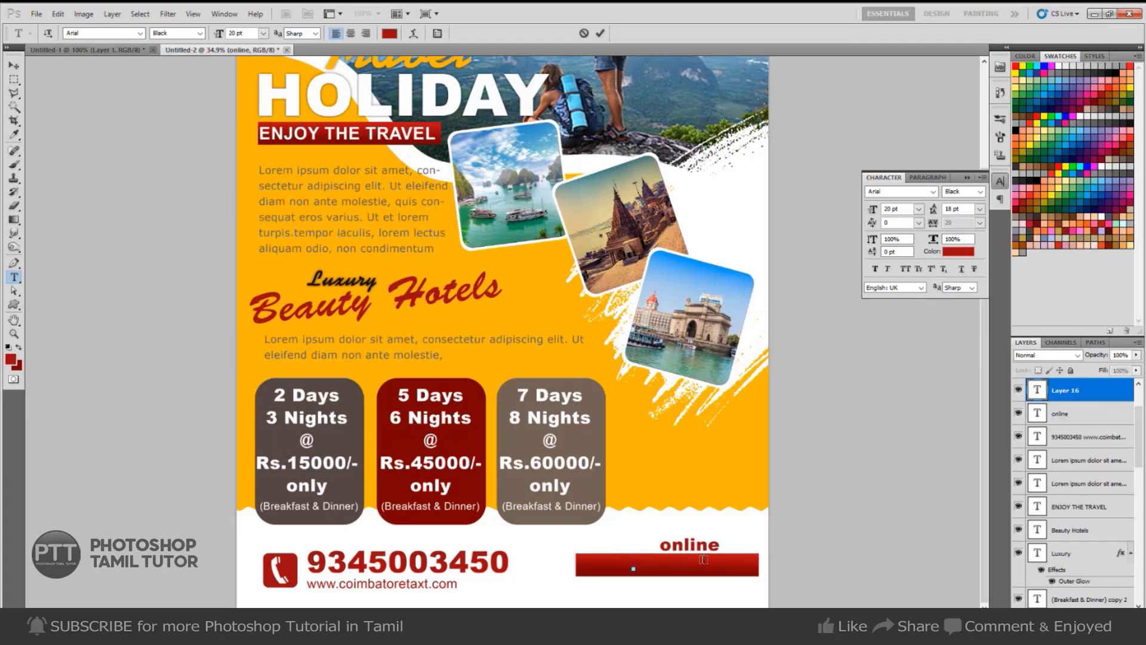
pyautogui.write('Book now')
pyautogui.hotkey('ctrl', 'Return')
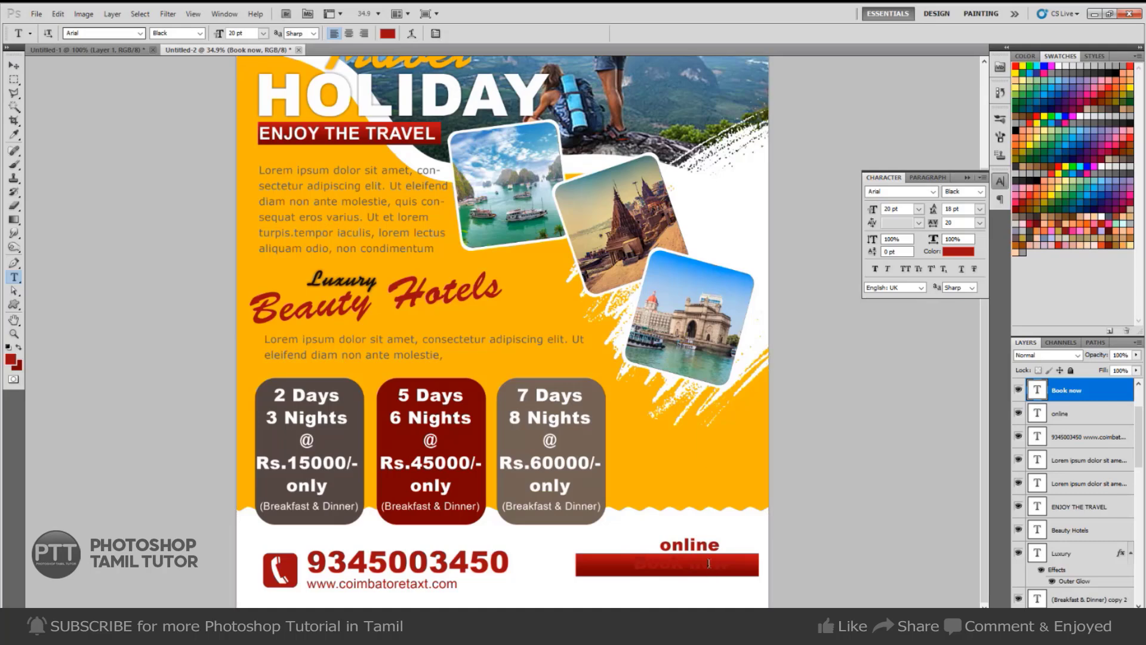
# Recolour 'Book now' white and nudge it into place on the bar.
pyautogui.click(712, 566)
pyautogui.hotkey('ctrl', 'a')
pyautogui.click(958, 251)
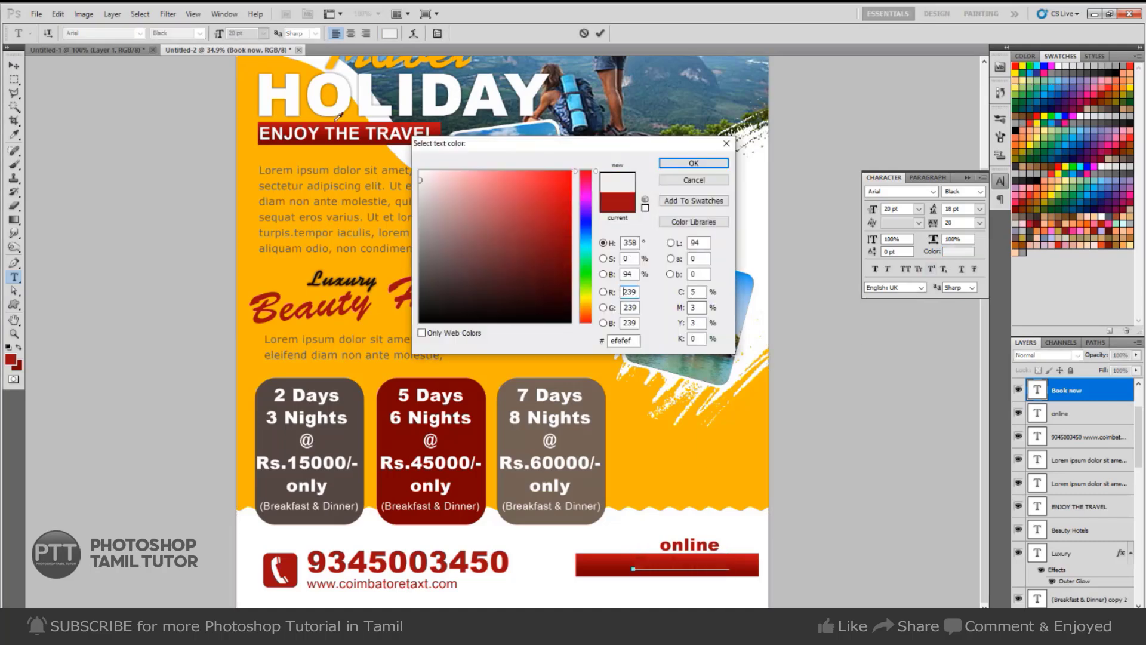
pyautogui.click(339, 115)
pyautogui.press('Return')
pyautogui.hotkey('ctrl', 'Return')
pyautogui.press('v')
pyautogui.press('Down')
pyautogui.press('Down')
pyautogui.press('Down')
pyautogui.press('Down')
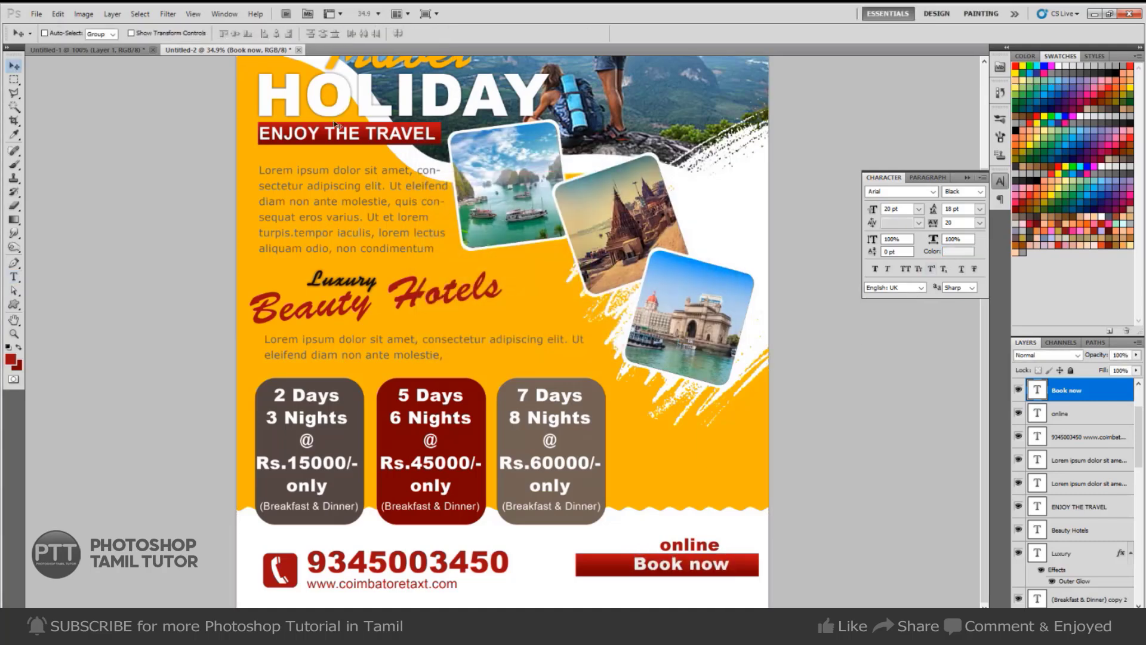
pyautogui.press('Right')
pyautogui.press('Right')
pyautogui.press('Right')
pyautogui.press('Right')
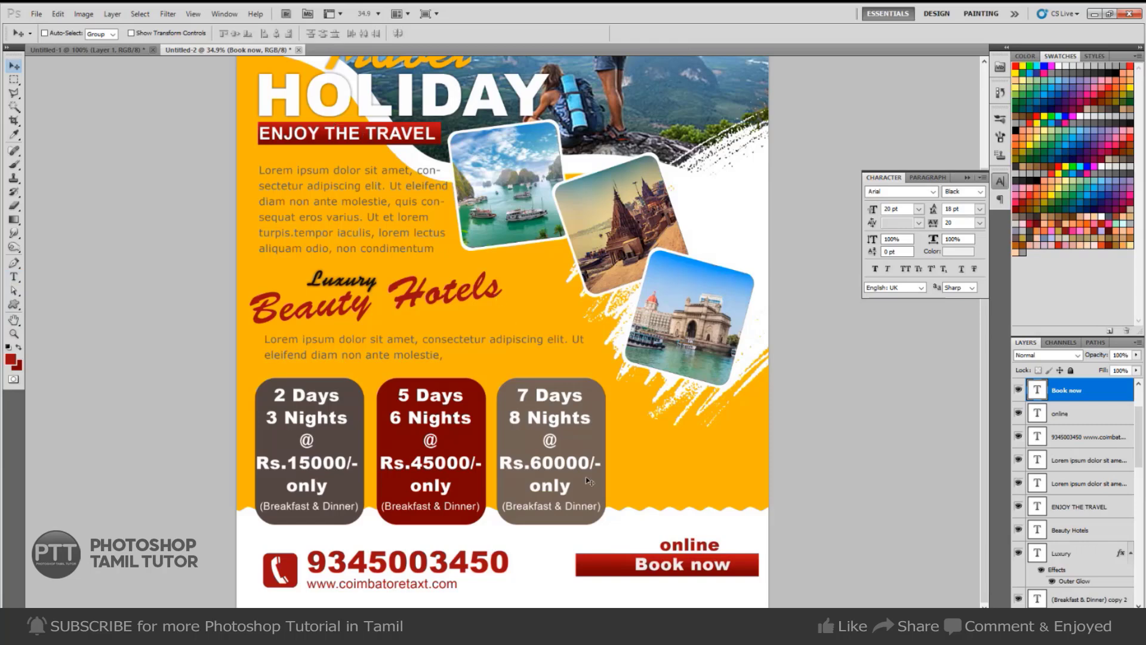
# Trim off the left end of the red bar copy.
pyautogui.rightClick(618, 562)
pyautogui.click(625, 571)
pyautogui.press('m')
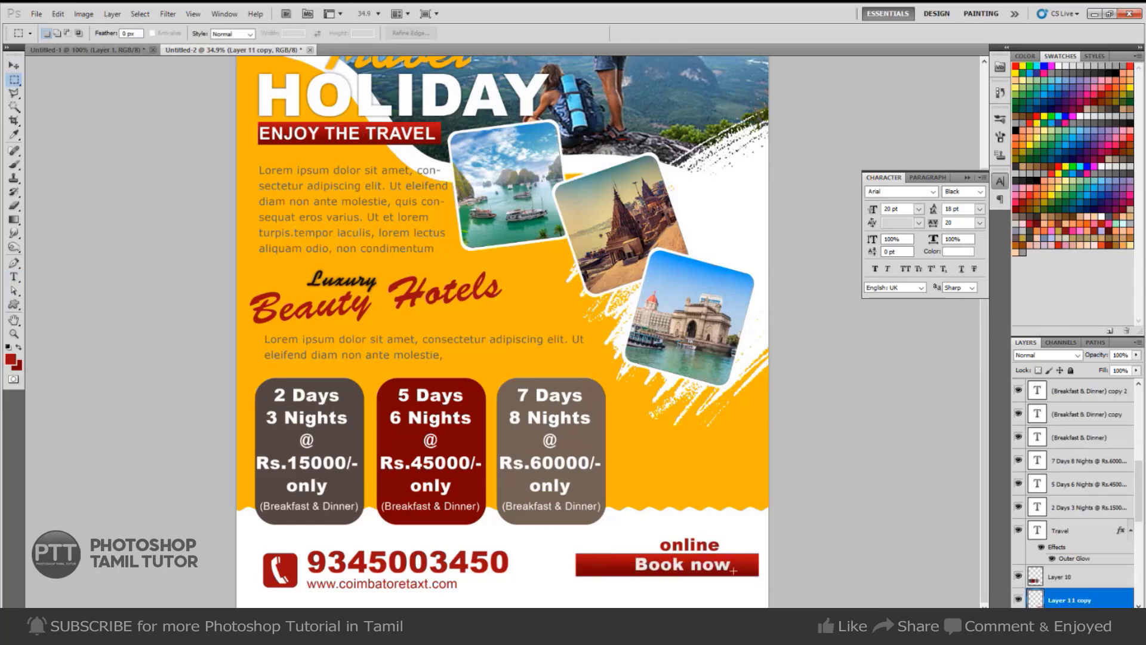
pyautogui.moveTo(560, 527); pyautogui.dragTo(609, 598)
pyautogui.hotkey('ctrl', 'd')
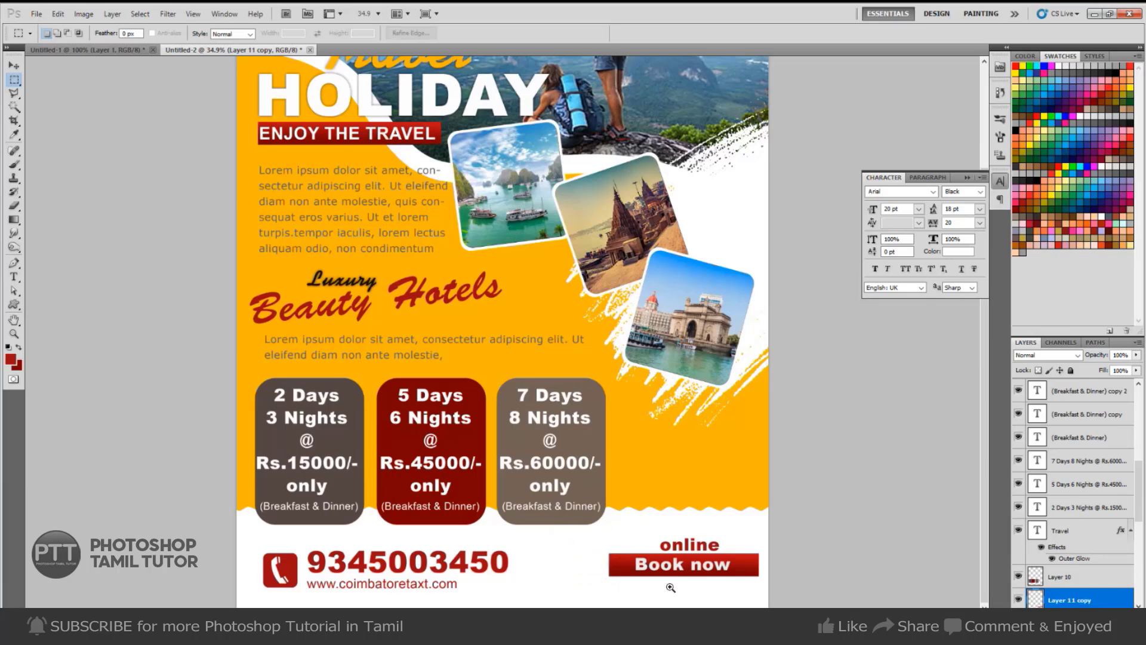
# Skew both ends of the red bar into a slanted banner.
pyautogui.keyDown('ctrl'); pyautogui.click(747, 581); pyautogui.keyUp('ctrl')
pyautogui.hotkey('ctrl', 't')
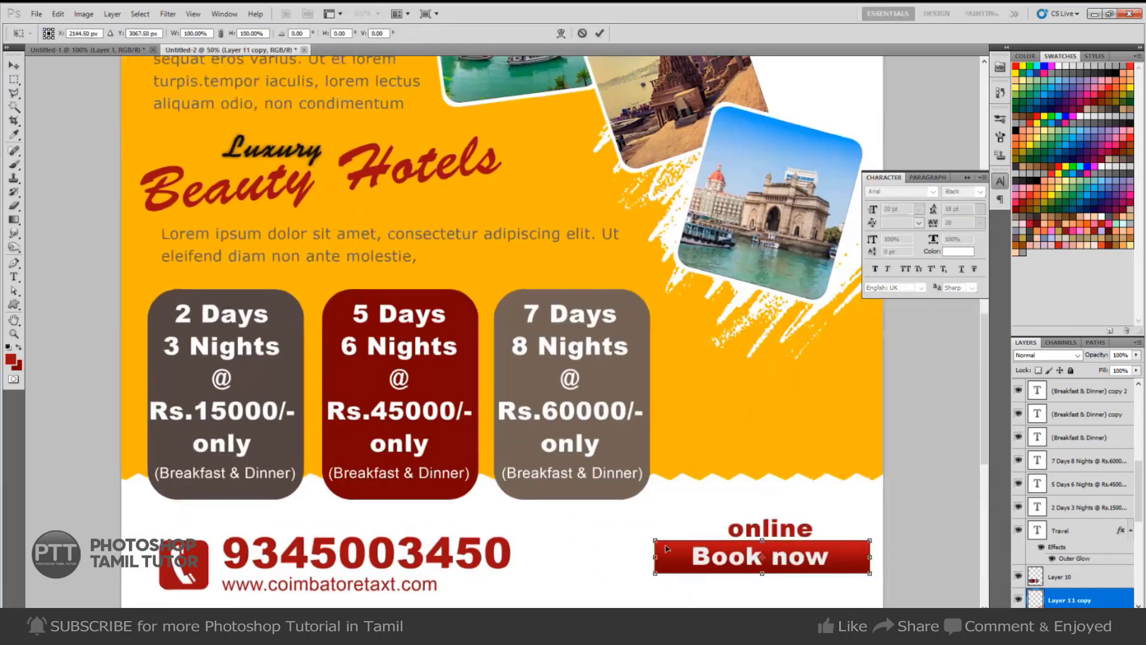
pyautogui.moveTo(655, 541); pyautogui.dragTo(672, 540)
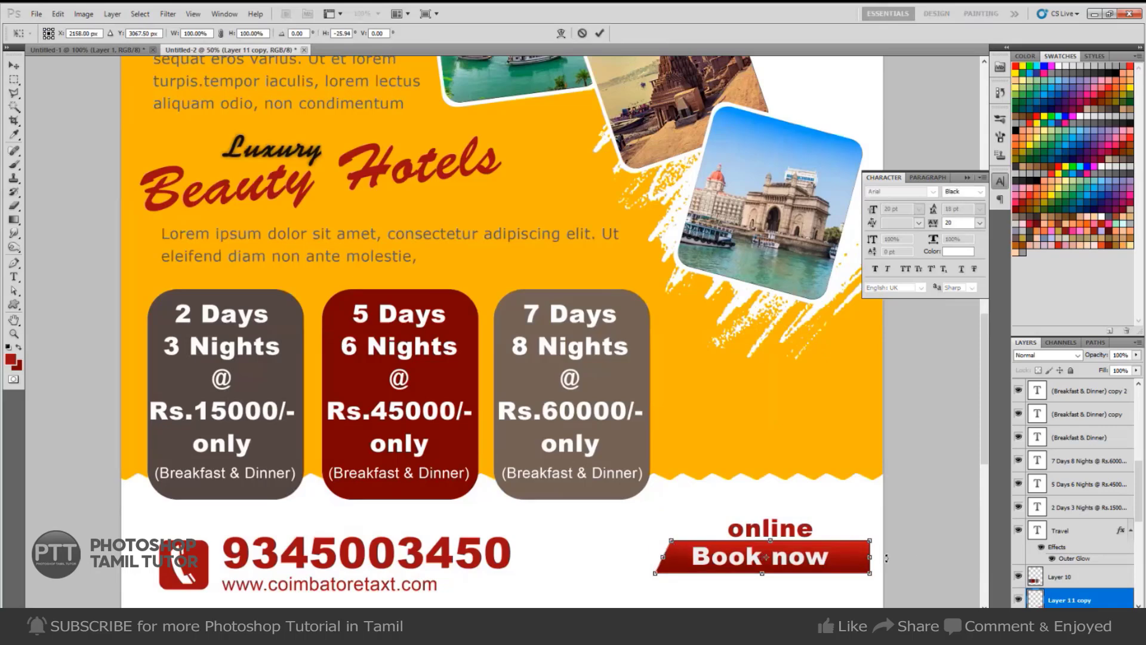
pyautogui.moveTo(870, 543); pyautogui.dragTo(852, 543)
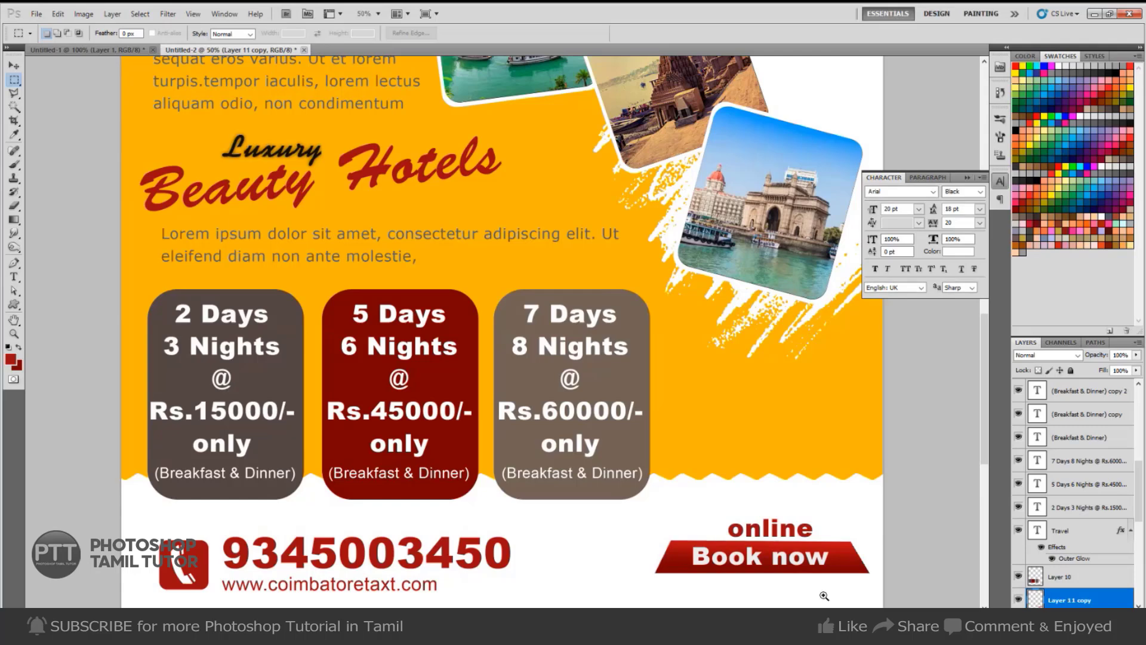
# Copy the red 'online' text below the banner, retype it as 'here', then zoom out.
pyautogui.press('t')
pyautogui.click(810, 529)
pyautogui.press('v')
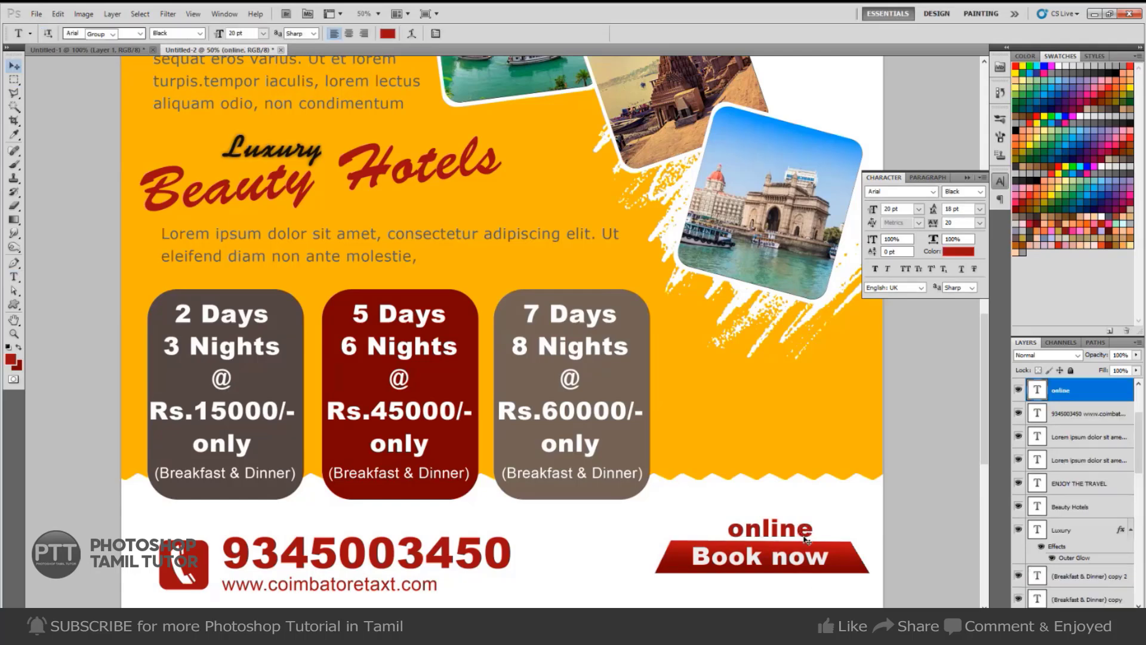
pyautogui.moveTo(779, 528); pyautogui.dragTo(780, 591)
pyautogui.press('t')
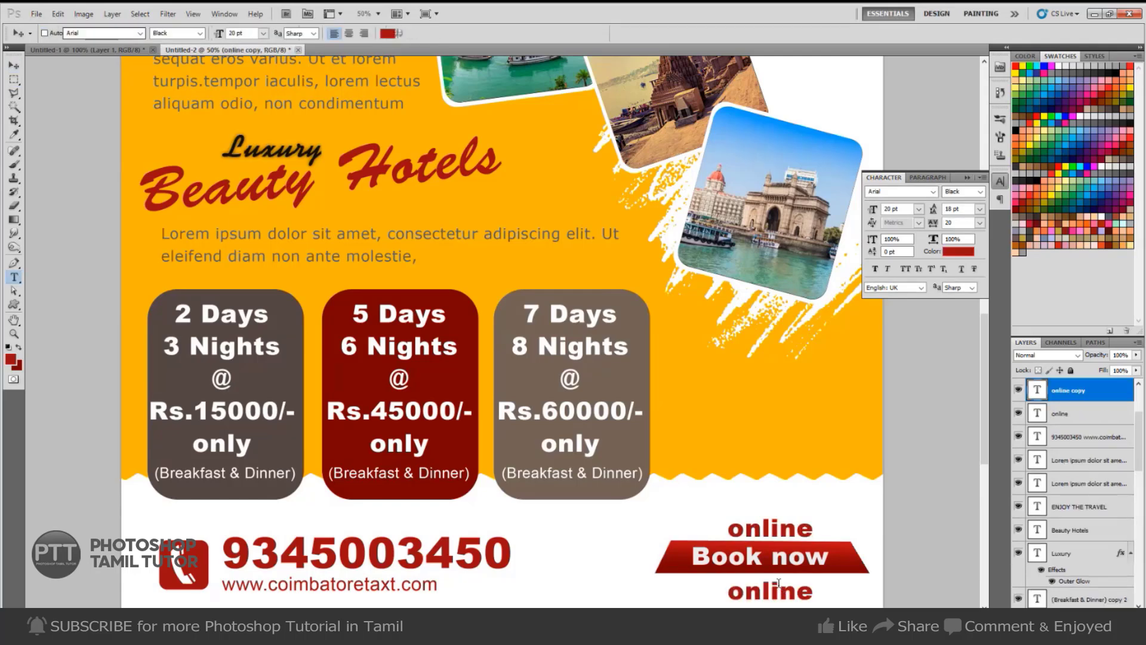
pyautogui.doubleClick(780, 591)
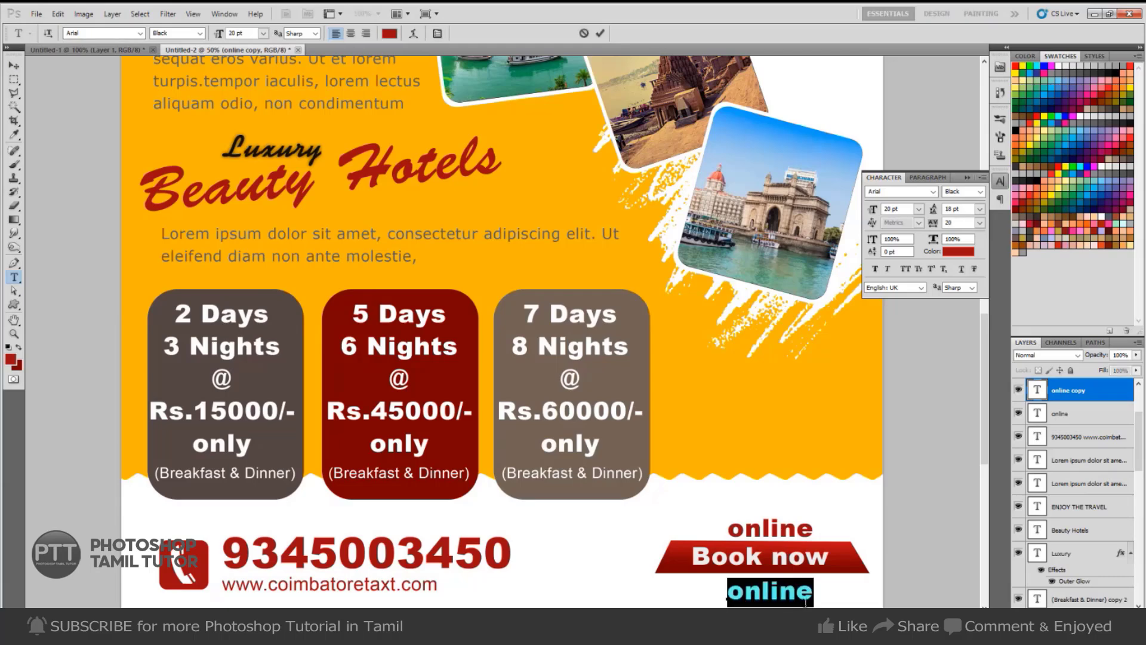
pyautogui.write('here')
pyautogui.hotkey('ctrl', 'Return')
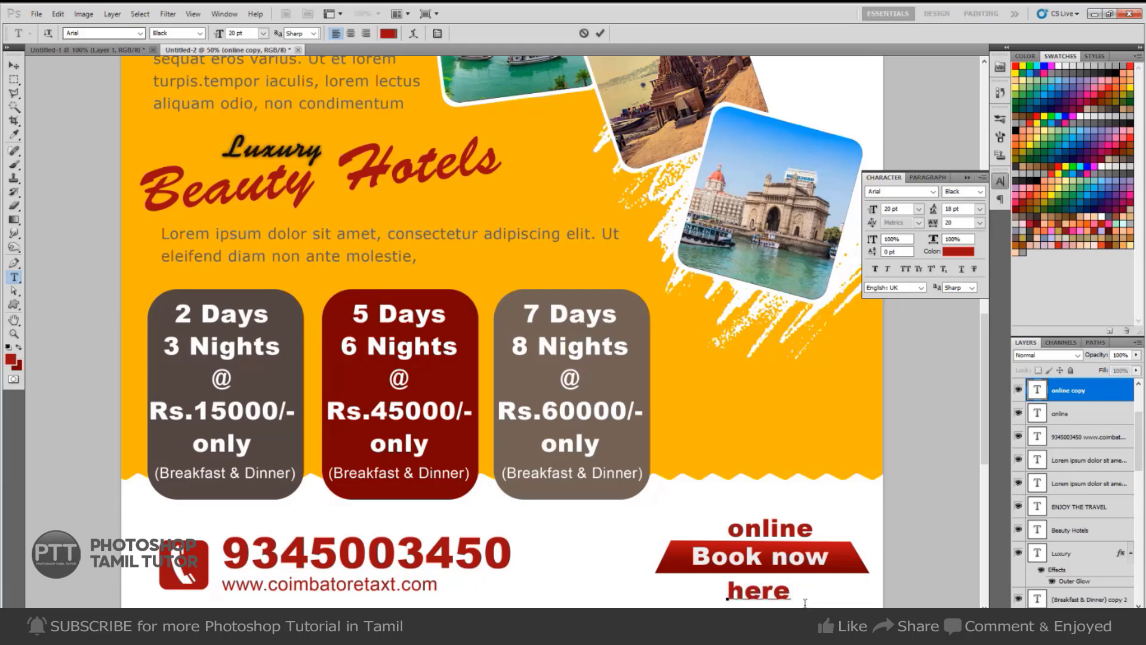
pyautogui.press('v')
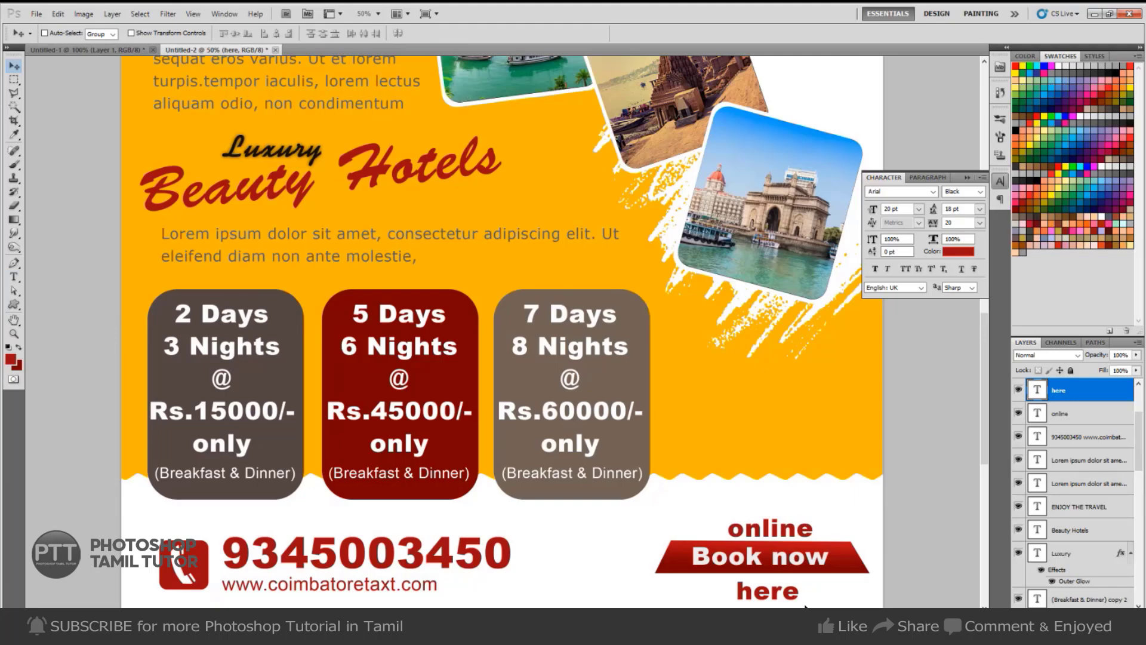
pyautogui.hotkey('ctrl', '-')
pyautogui.hotkey('ctrl', '-')
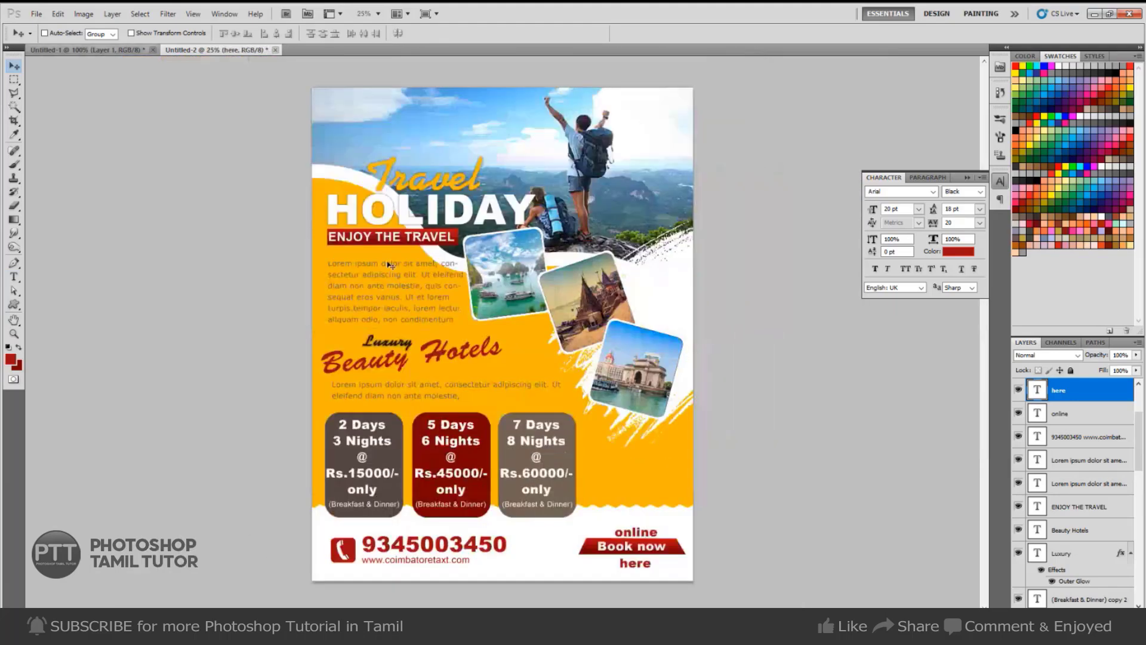
pyautogui.click(84, 49)
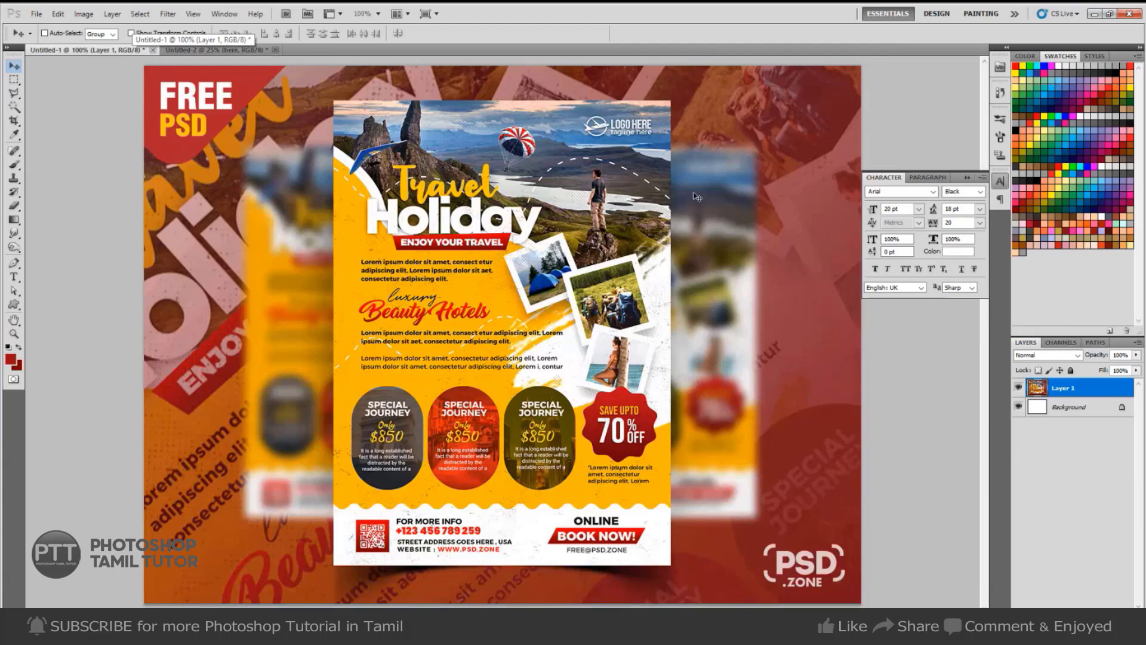
# Draw a Pen path arching over the headline, dipping among the photos, rising top-right.
pyautogui.press('p')
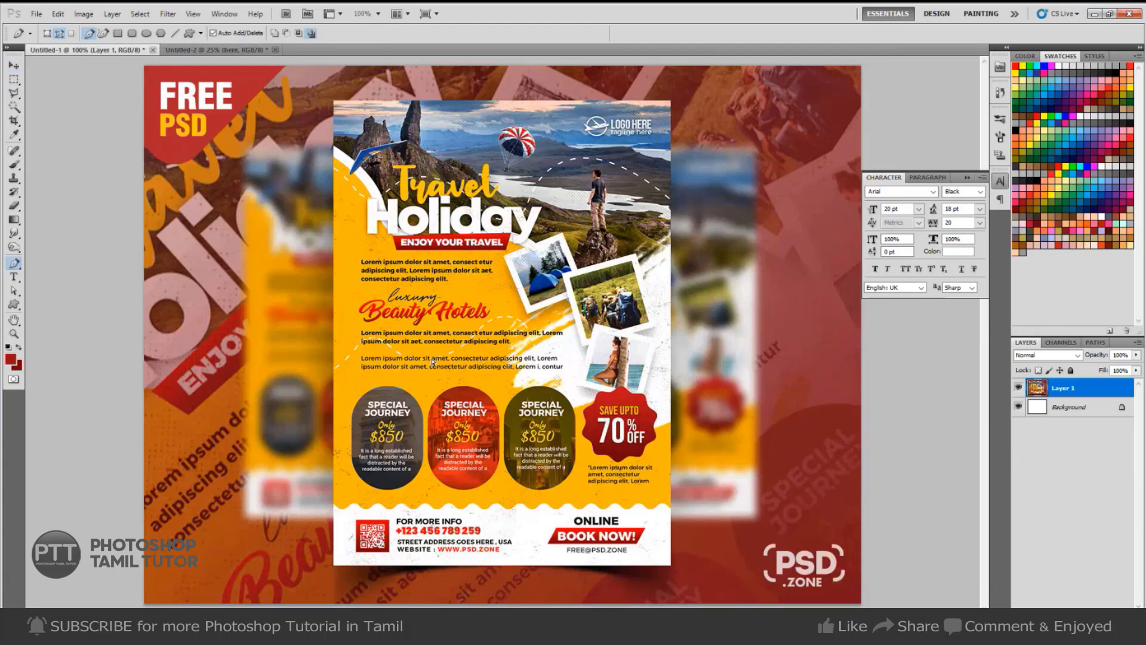
pyautogui.hotkey('ctrl', 'Tab')
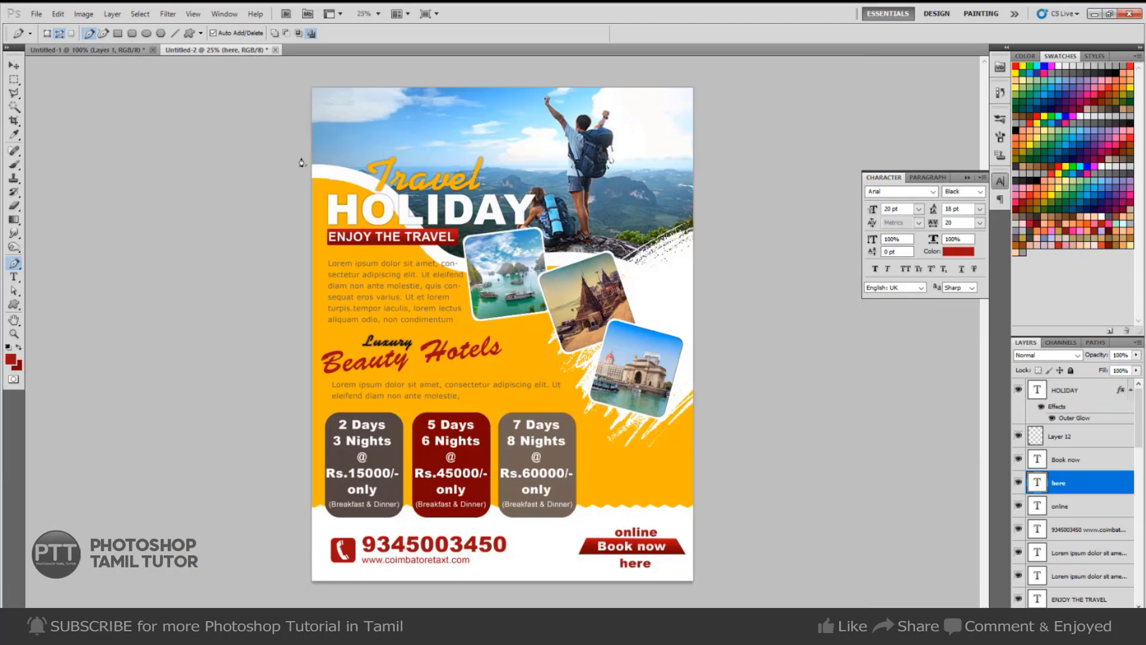
pyautogui.click(295, 187)
pyautogui.moveTo(406, 170); pyautogui.dragTo(459, 196)
pyautogui.moveTo(556, 258); pyautogui.dragTo(578, 256)
pyautogui.hotkey('ctrl', 'z')
pyautogui.moveTo(556, 293); pyautogui.dragTo(621, 263)
pyautogui.moveTo(723, 169); pyautogui.dragTo(774, 178)
pyautogui.press('Return')
pyautogui.press('t')
pyautogui.hotkey('ctrl', '+')
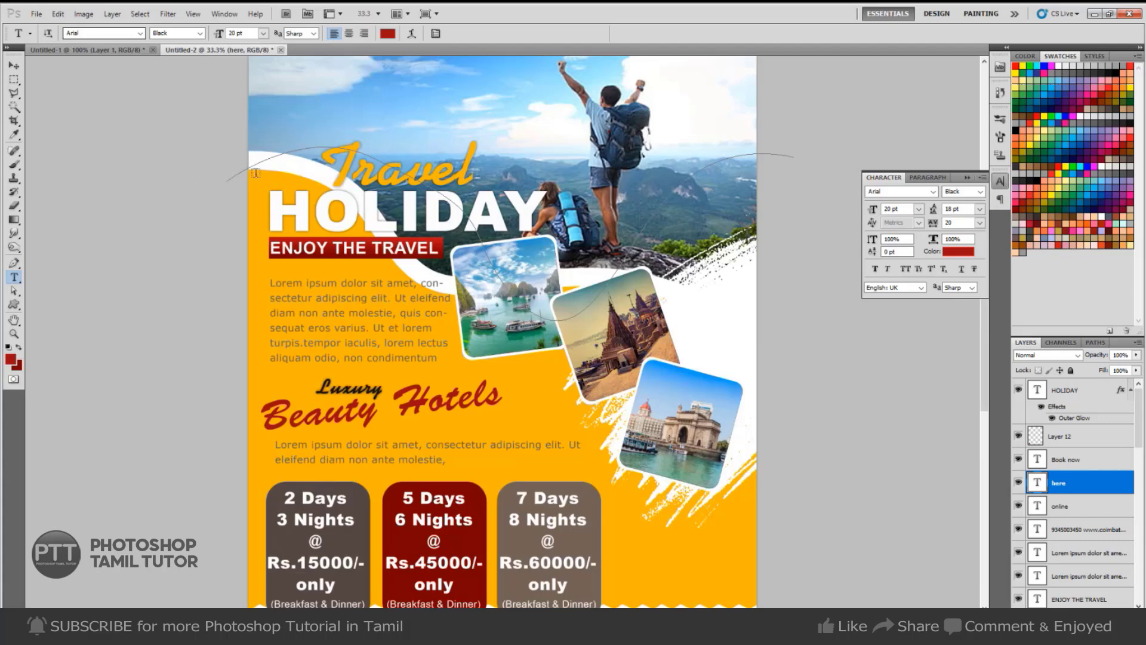
# Type hyphens along the curved path with tracking 440 so the dashes cover the whole curve.
pyautogui.click(255, 173)
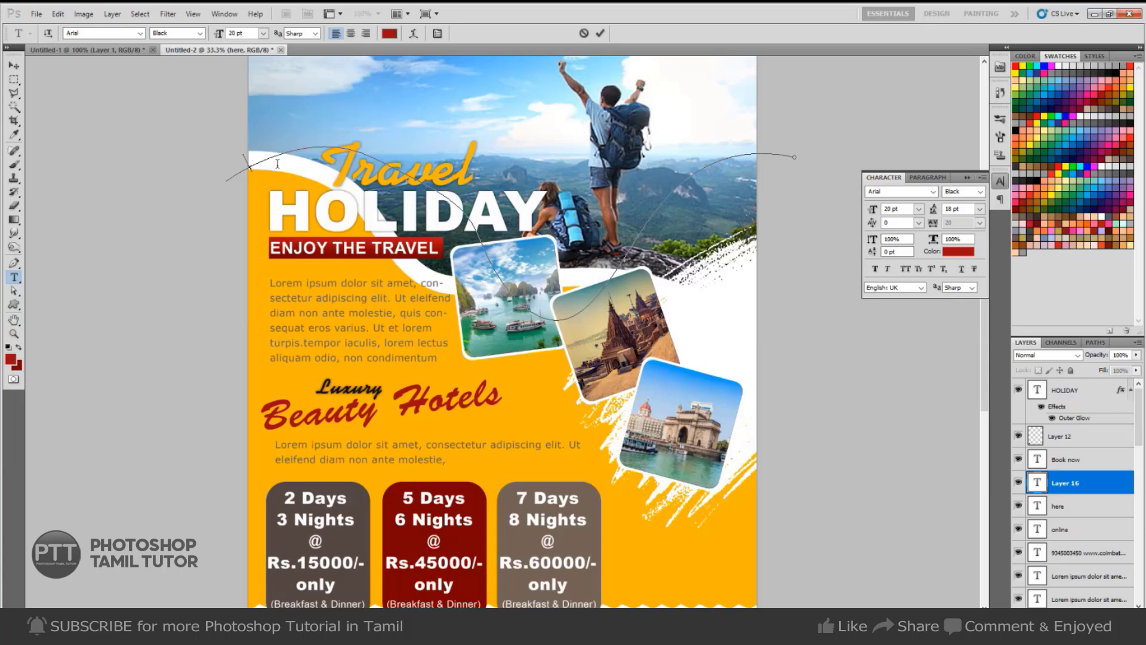
pyautogui.write('---------------')
pyautogui.hotkey('ctrl', 'a')
pyautogui.hotkey('alt', 'Right')
pyautogui.hotkey('alt', 'Right')
pyautogui.hotkey('alt', 'Right')
pyautogui.hotkey('alt', 'Right')
pyautogui.hotkey('alt', 'Right')
pyautogui.hotkey('alt', 'Right')
pyautogui.hotkey('alt', 'Right')
pyautogui.hotkey('alt', 'Right')
pyautogui.hotkey('alt', 'Right')
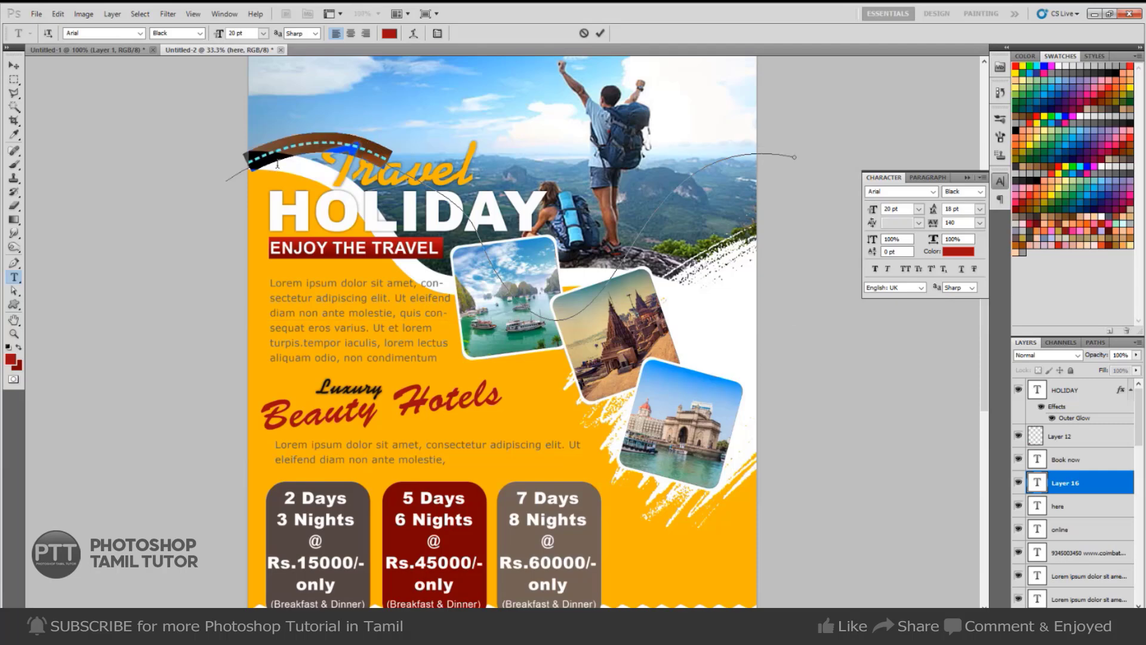
pyautogui.hotkey('alt', 'Right')
pyautogui.hotkey('alt', 'Right')
pyautogui.hotkey('alt', 'Right')
pyautogui.hotkey('alt', 'Right')
pyautogui.hotkey('alt', 'Right')
pyautogui.hotkey('alt', 'Right')
pyautogui.hotkey('alt', 'Right')
pyautogui.hotkey('alt', 'Right')
pyautogui.hotkey('alt', 'Right')
pyautogui.hotkey('alt', 'Right')
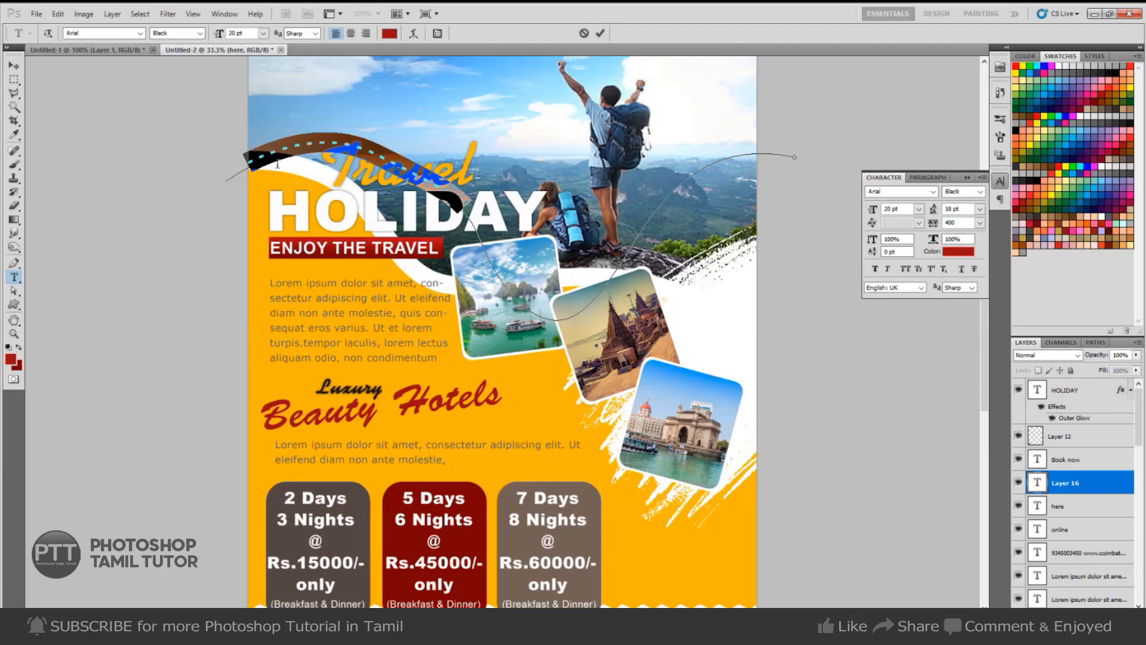
pyautogui.hotkey('alt', 'Right')
pyautogui.hotkey('alt', 'Right')
pyautogui.press('Right')
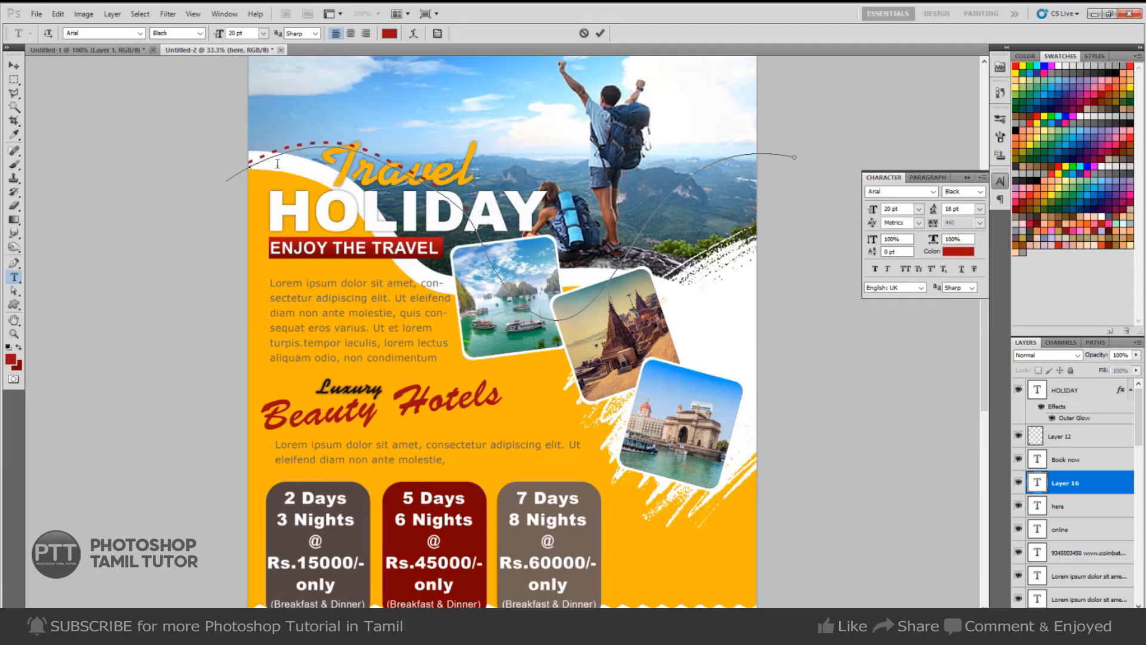
pyautogui.write('---------------------------------------------------------')
pyautogui.hotkey('ctrl', 'Return')
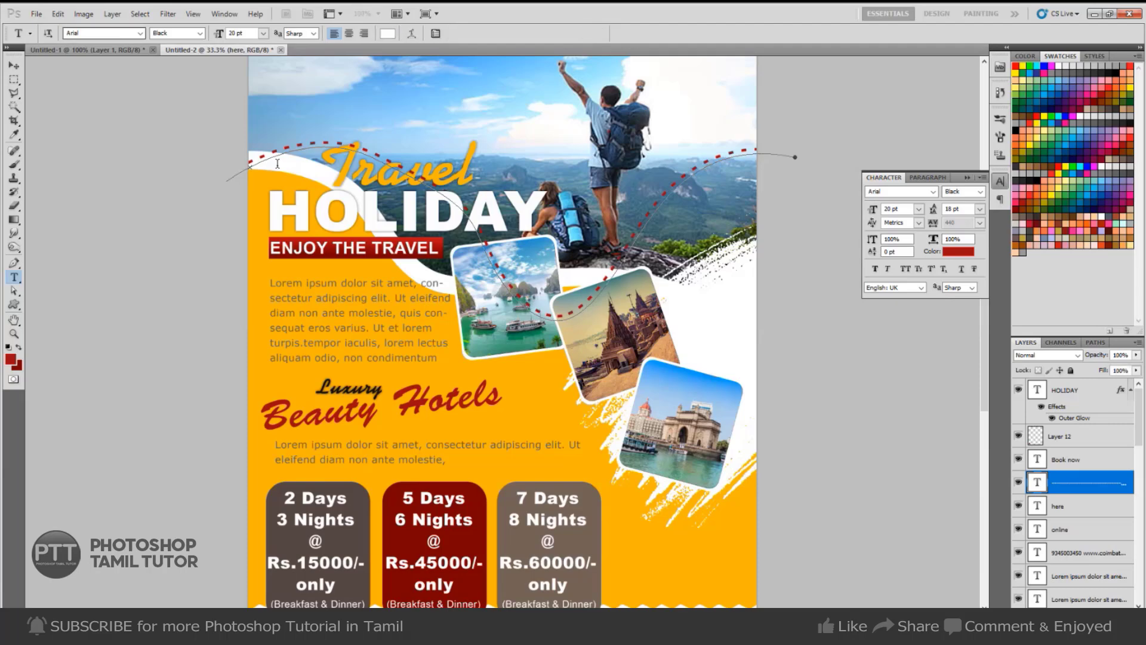
# Hide the path outline and colour the dashes white.
pyautogui.hotkey('ctrl', 'd')
pyautogui.hotkey('ctrl', 'BackSpace')
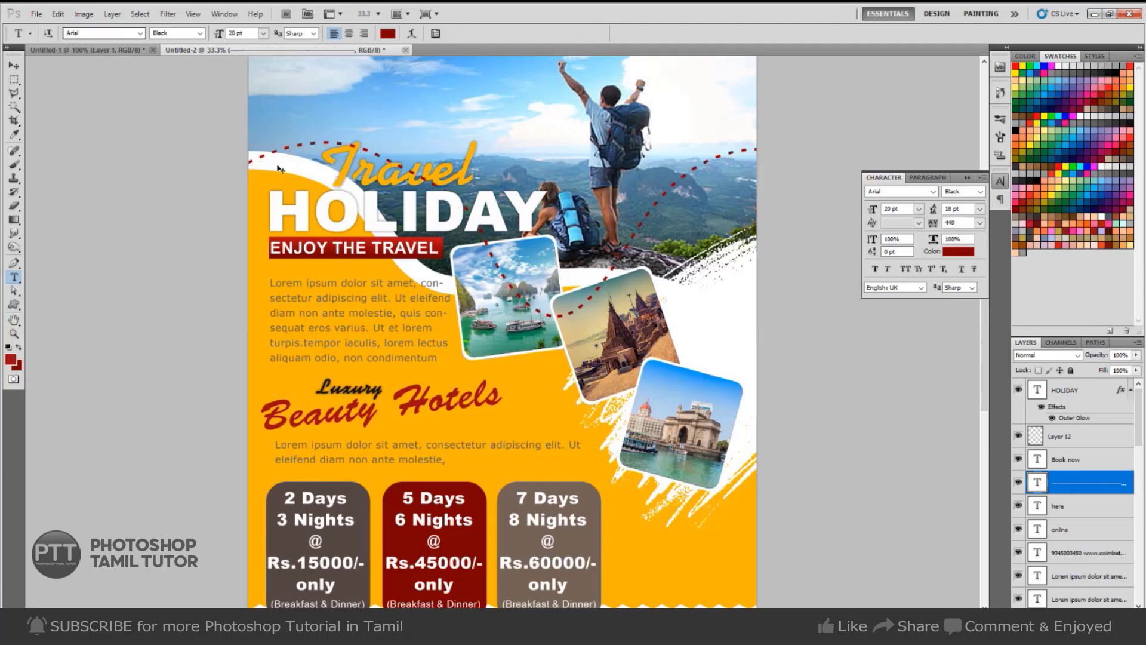
pyautogui.press('d')
pyautogui.hotkey('ctrl', 'BackSpace')
# Send the dashed line layer down five levels, behind the hotel heading, package text and photos.
pyautogui.press('v')
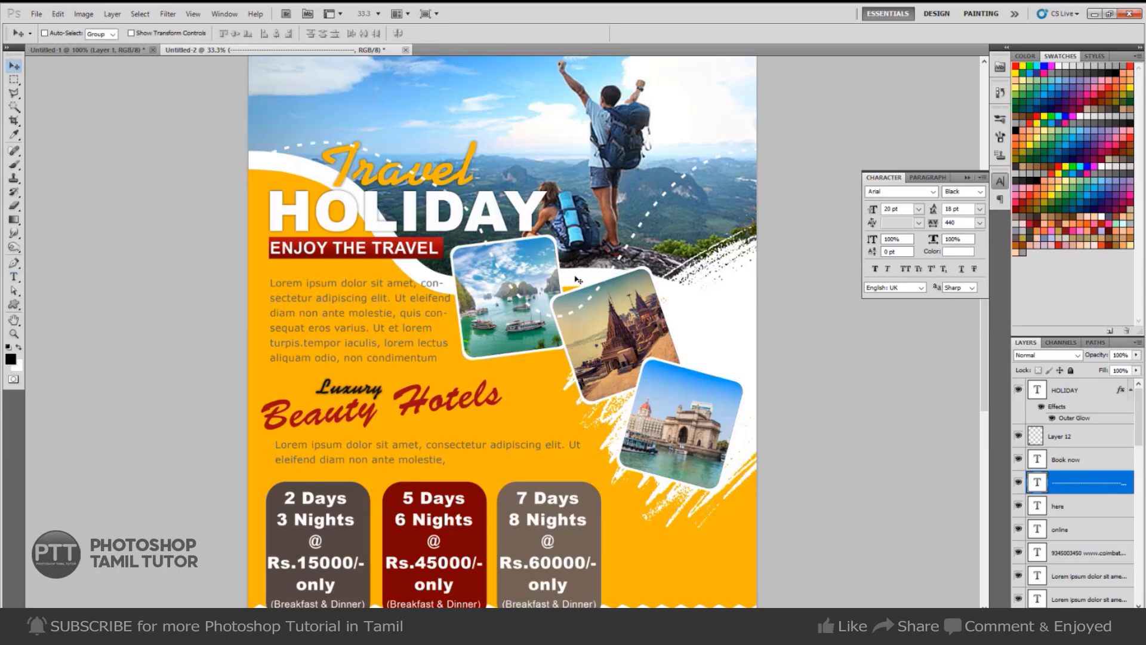
pyautogui.hotkey('ctrl', '[')
pyautogui.hotkey('ctrl', '[')
pyautogui.hotkey('ctrl', '[')
pyautogui.hotkey('ctrl', '[')
pyautogui.hotkey('ctrl', '[')
pyautogui.hotkey('ctrl', '[')
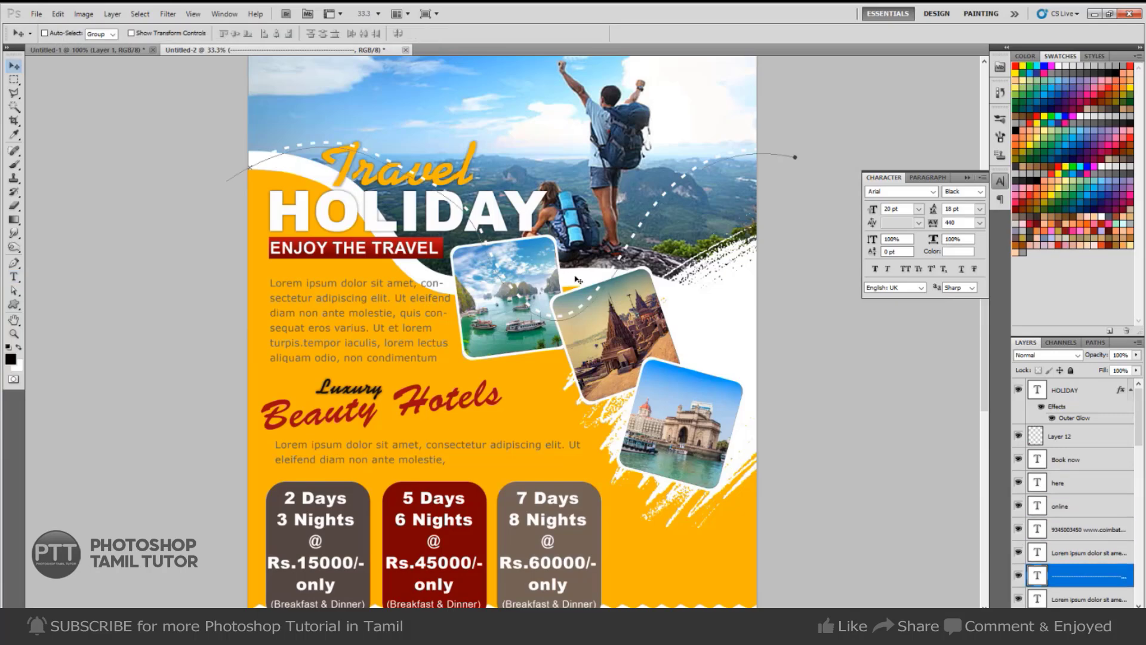
pyautogui.hotkey('ctrl', '[')
pyautogui.hotkey('ctrl', '[')
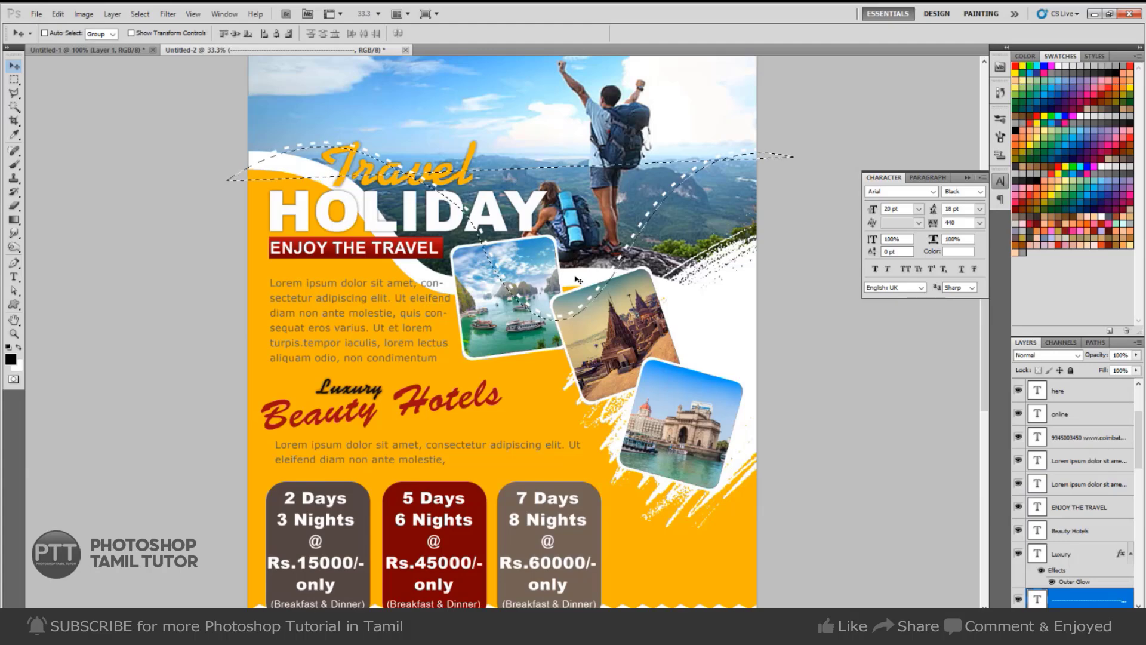
pyautogui.hotkey('ctrl', '[')
pyautogui.hotkey('ctrl', '[')
pyautogui.hotkey('ctrl', '[')
pyautogui.hotkey('ctrl', '[')
pyautogui.hotkey('ctrl', '[')
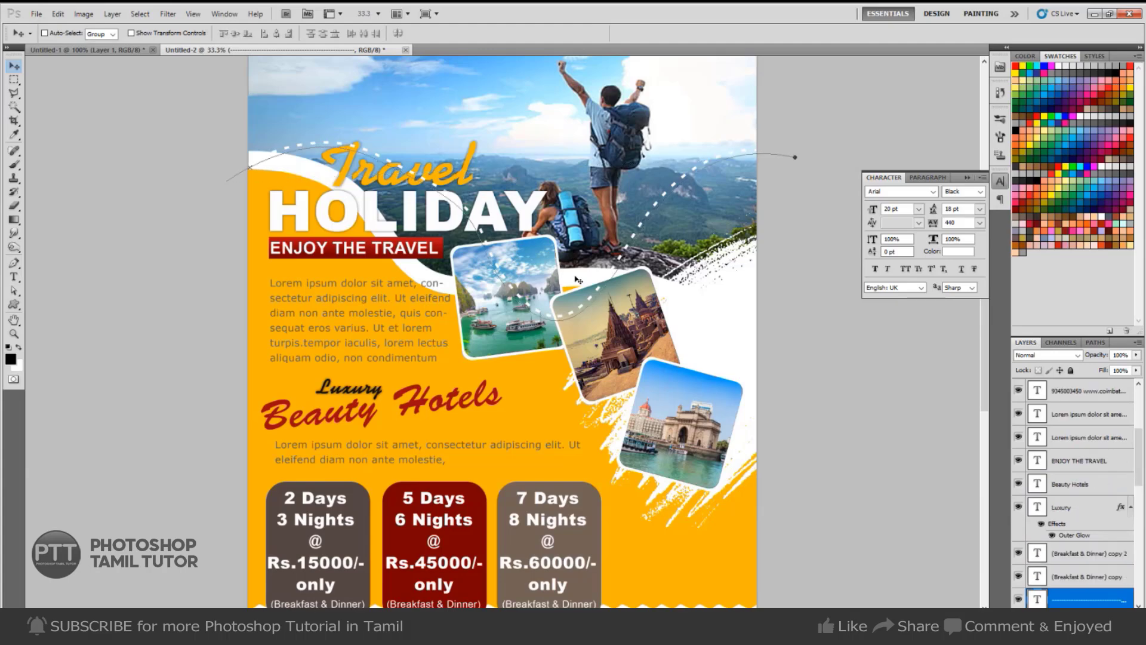
pyautogui.hotkey('ctrl', '[')
pyautogui.hotkey('ctrl', '[')
pyautogui.hotkey('ctrl', '[')
pyautogui.hotkey('ctrl', '[')
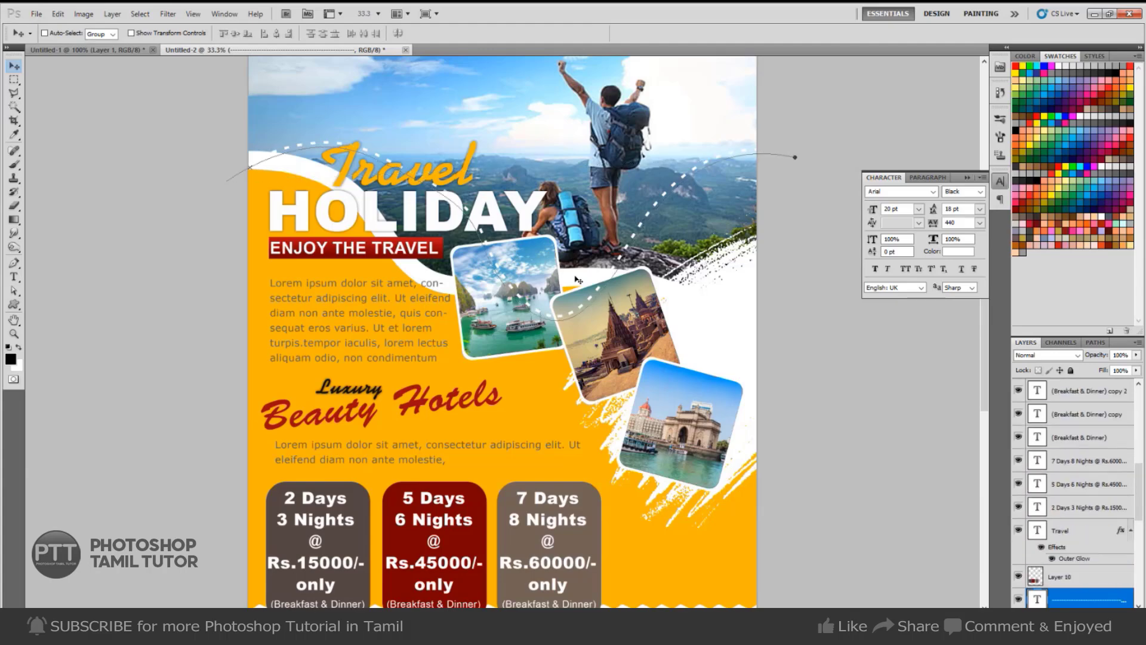
pyautogui.hotkey('ctrl', '[')
pyautogui.hotkey('ctrl', '[')
pyautogui.hotkey('ctrl', '[')
pyautogui.hotkey('ctrl', '[')
pyautogui.hotkey('ctrl', '[')
pyautogui.hotkey('ctrl', '[')
pyautogui.hotkey('ctrl', '[')
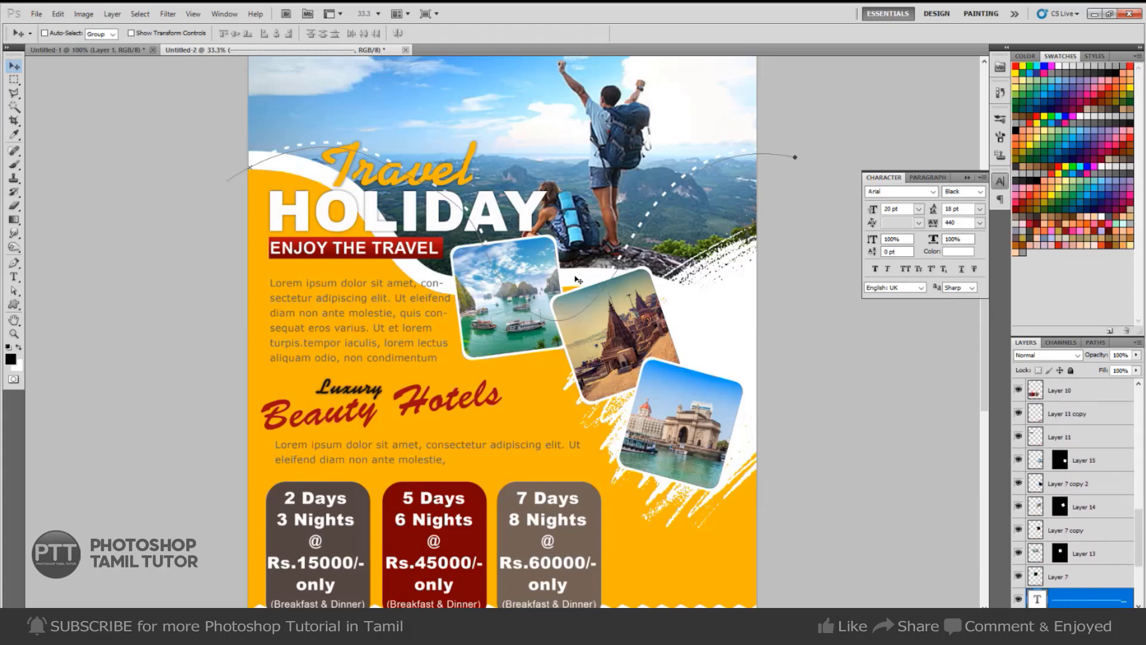
pyautogui.hotkey('ctrl', 'h')
pyautogui.hotkey('ctrl', 'h')
# Duplicate the dashed line down around the Luxury Beauty Hotels heading and hide its path outline.
pyautogui.moveTo(588, 396); pyautogui.dragTo(605, 528)
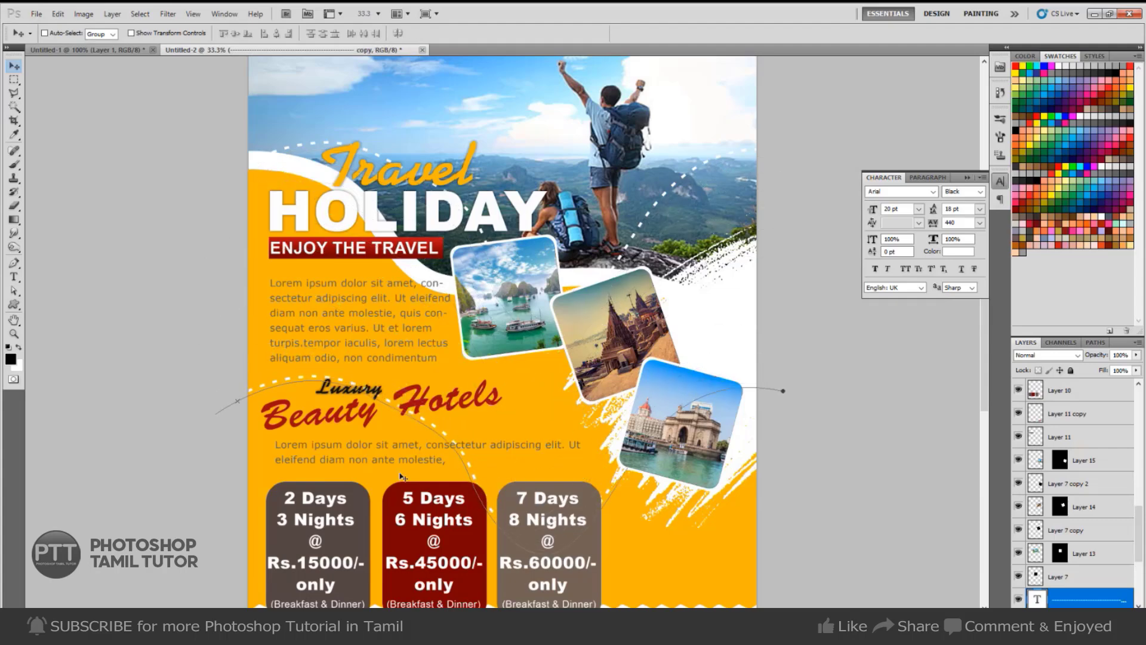
pyautogui.hotkey('ctrl', 'h')
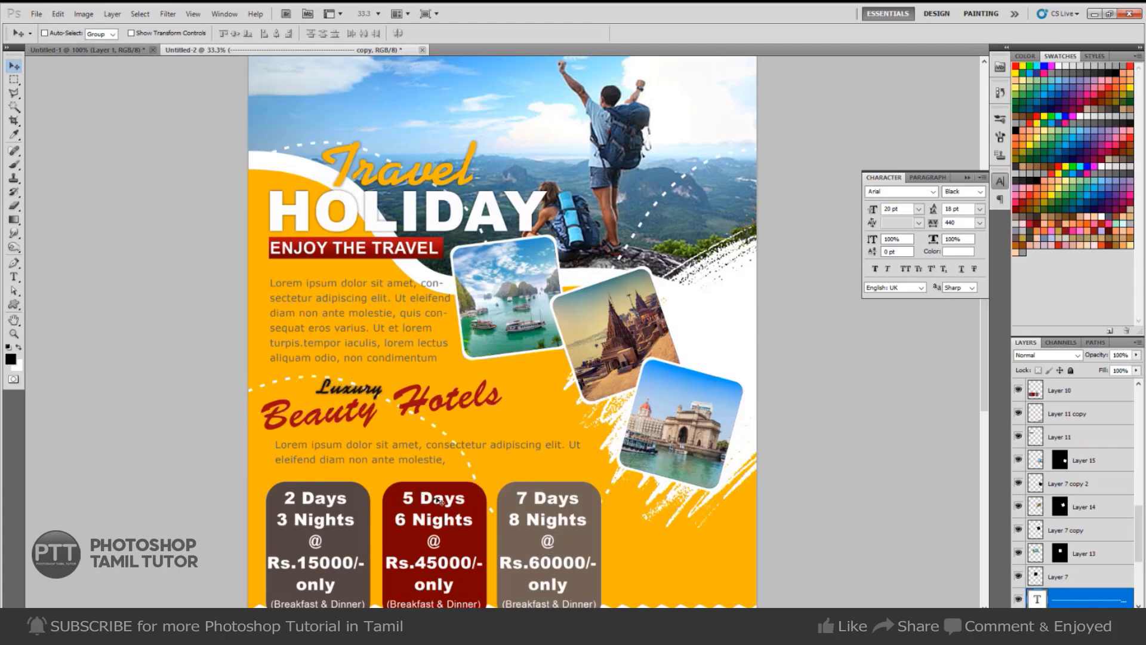
pyautogui.rightClick(1068, 600)
pyautogui.click(504, 504)
pyautogui.rightClick(1053, 603)
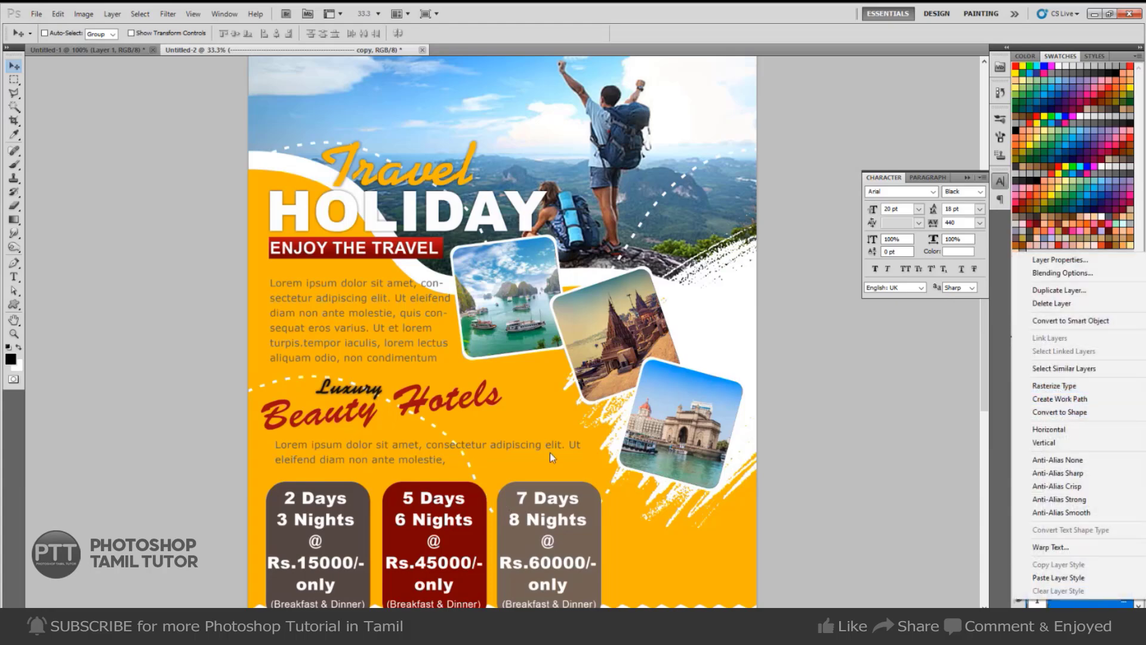
# Fit the whole flyer in view, collapse the Character panel, and switch to Chrome.
pyautogui.click(602, 421)
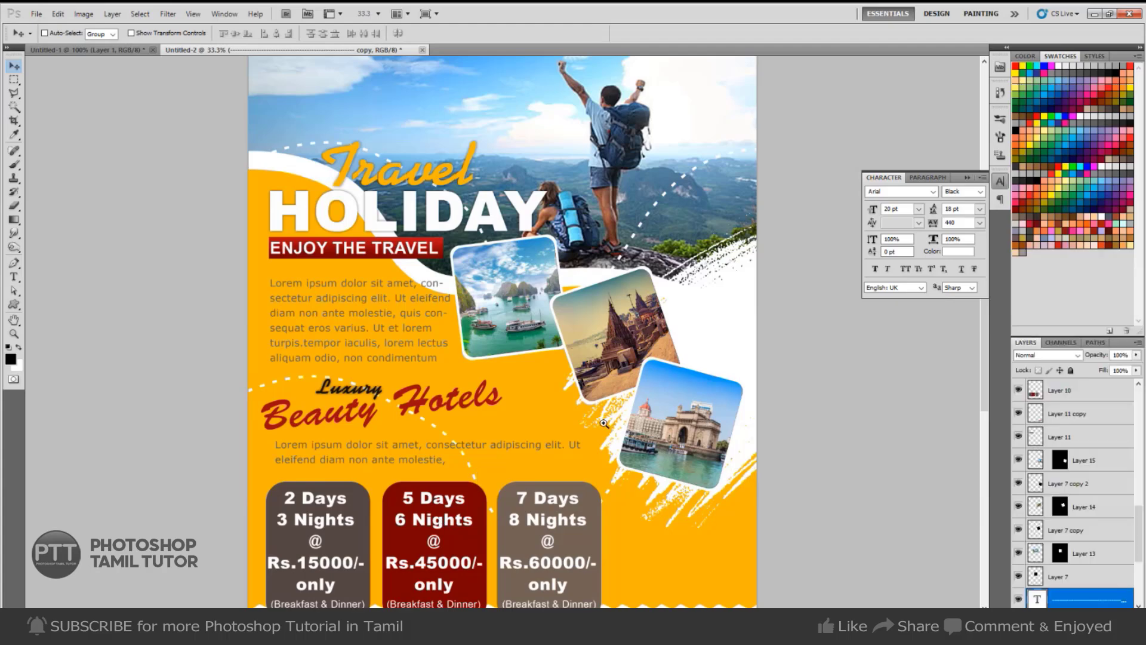
pyautogui.scroll(-4, 623, 425)
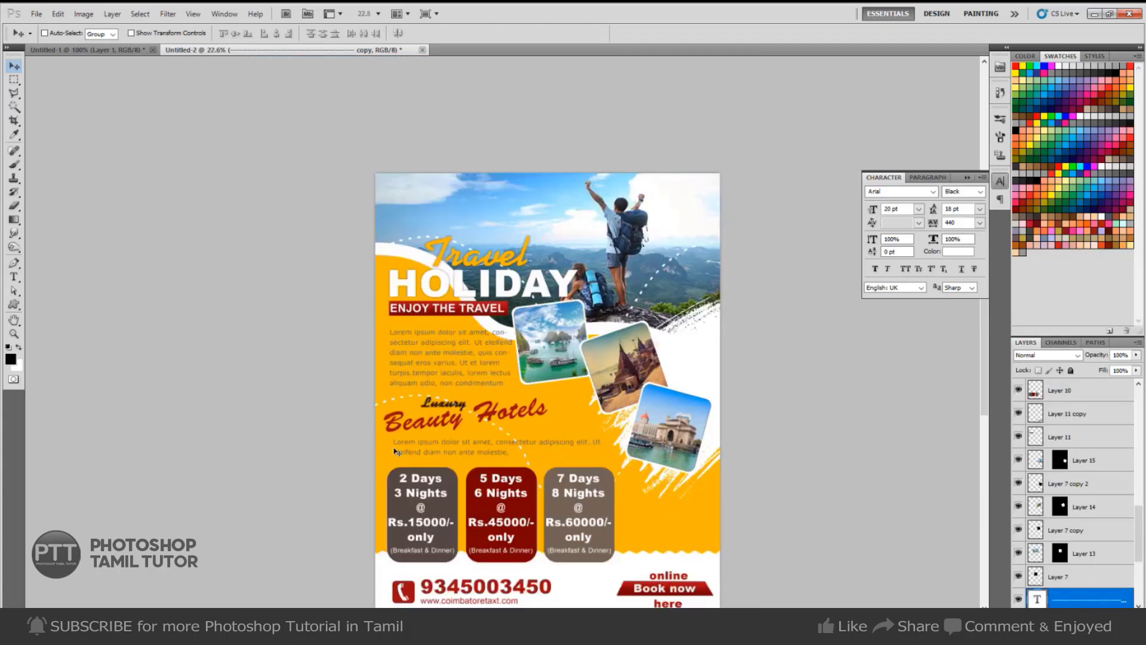
pyautogui.moveTo(596, 407); pyautogui.dragTo(593, 281)
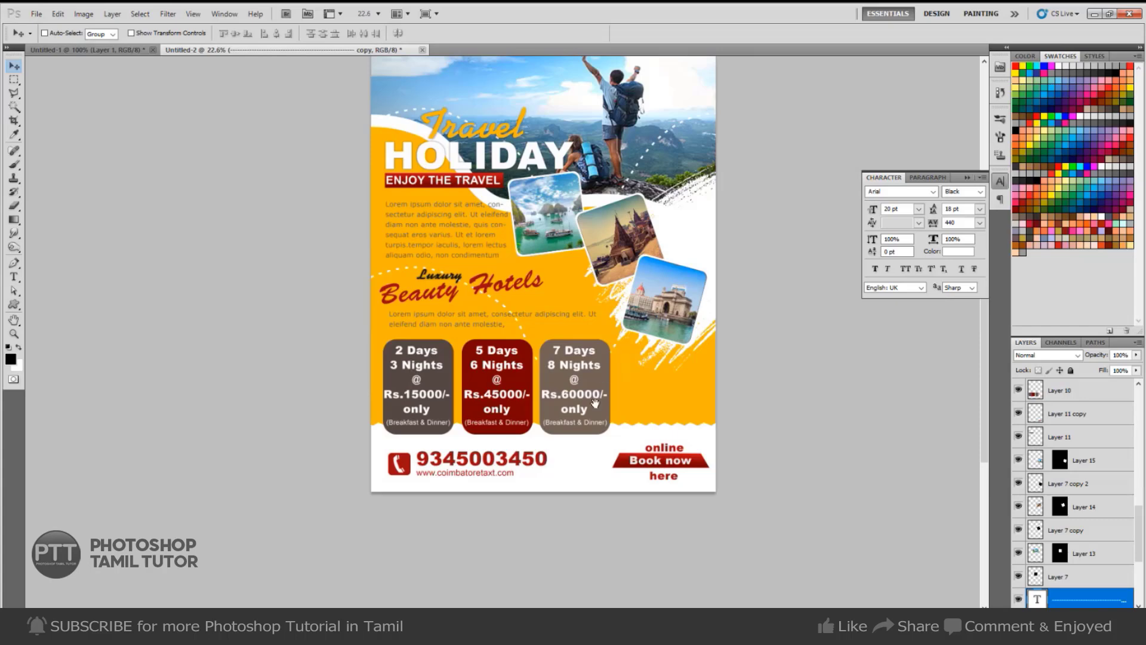
pyautogui.moveTo(614, 350); pyautogui.dragTo(609, 406)
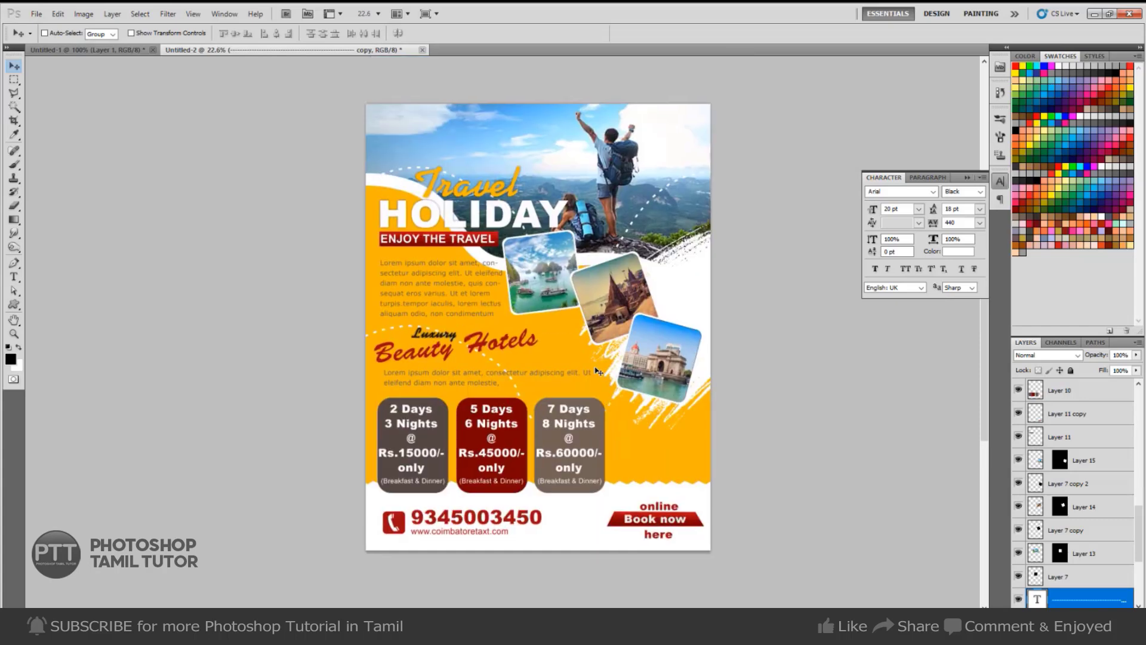
pyautogui.click(977, 178)
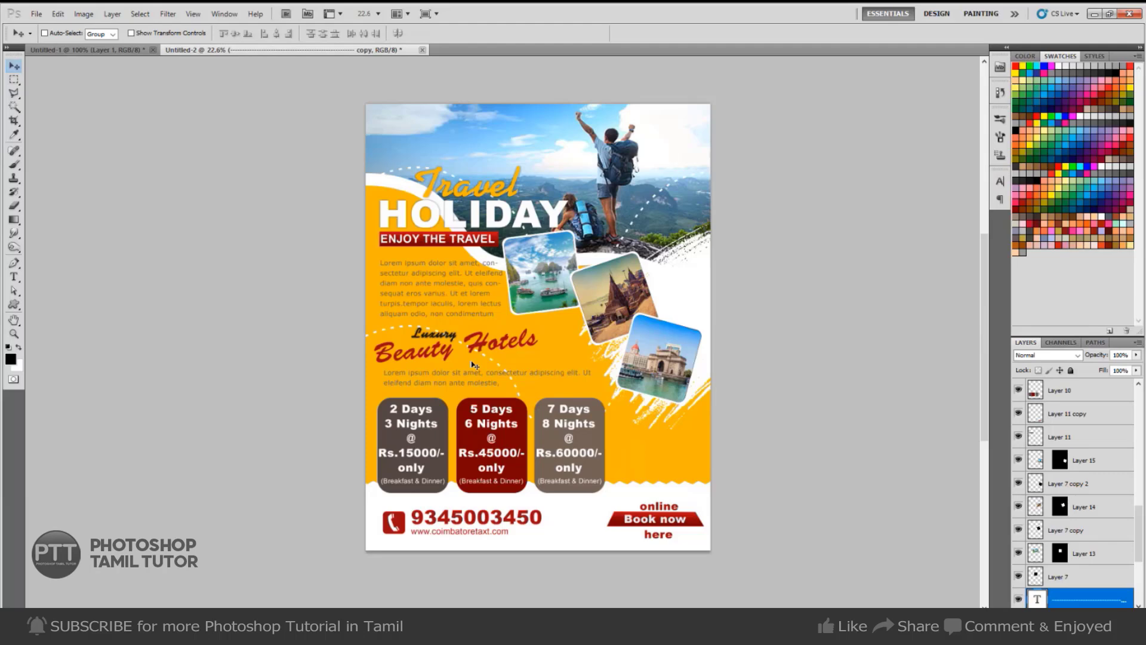
pyautogui.click(339, 626)
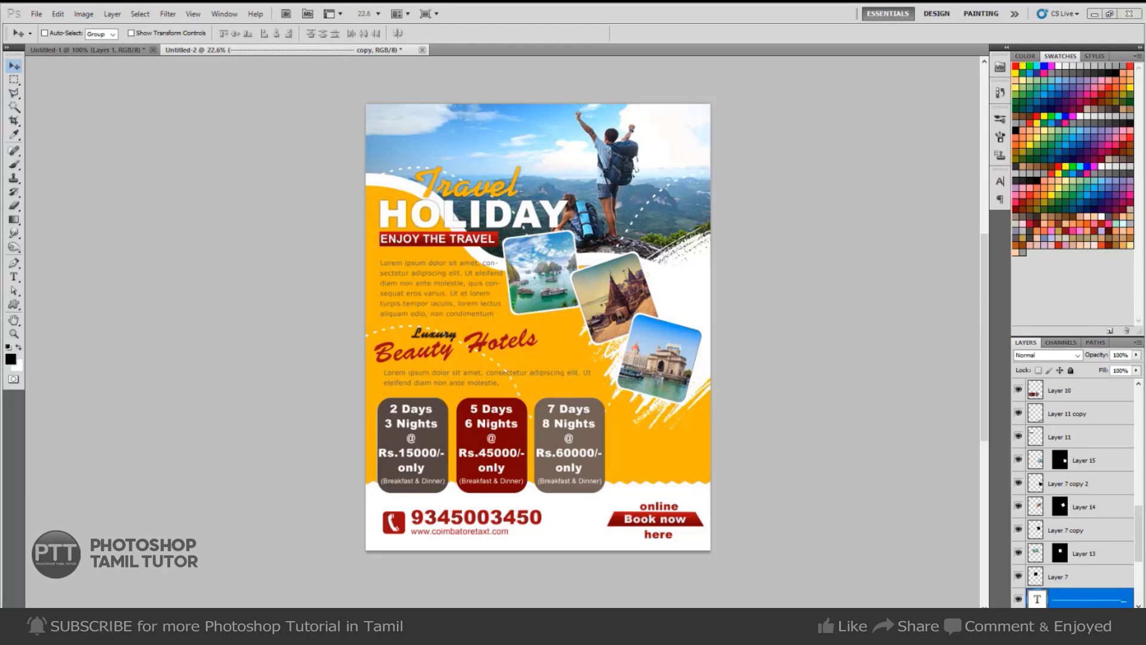
# Scroll up through the Google Images travel results, then return to Photoshop.
pyautogui.scroll(4, 295, 395)
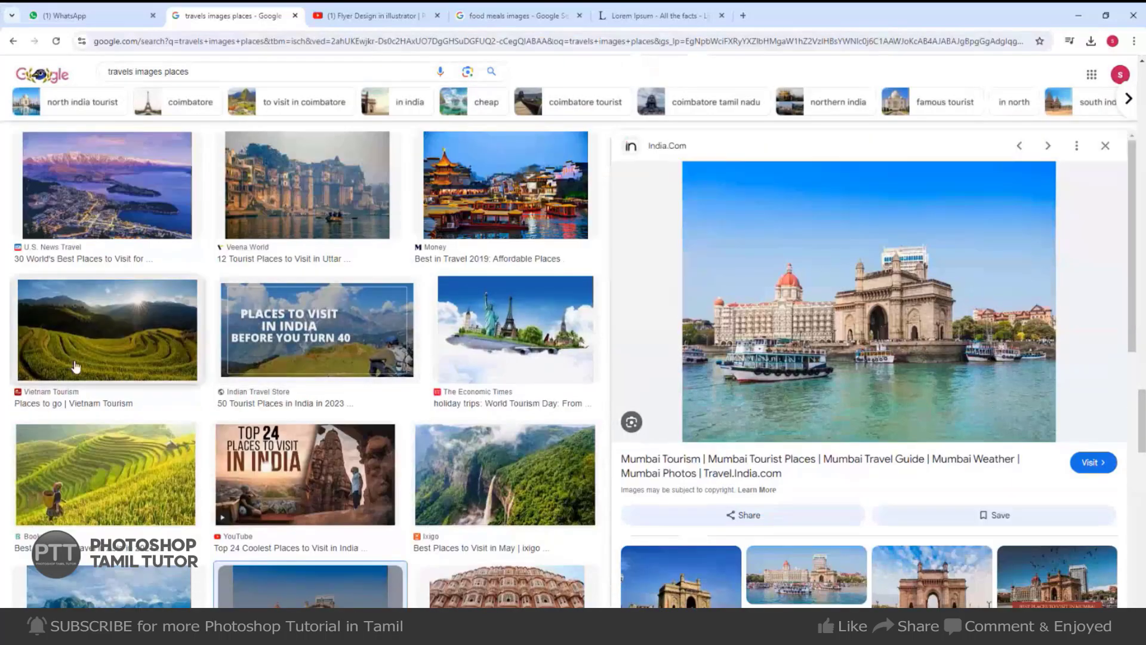
pyautogui.scroll(6, 235, 325)
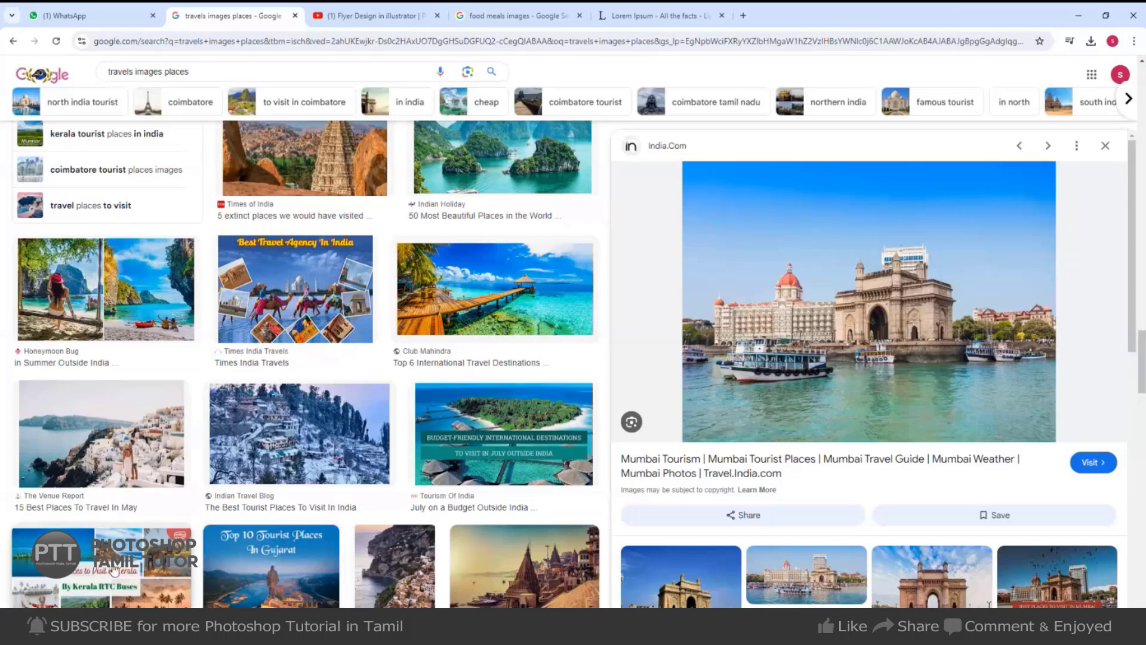
pyautogui.scroll(2, 170, 380)
pyautogui.scroll(6, 171, 381)
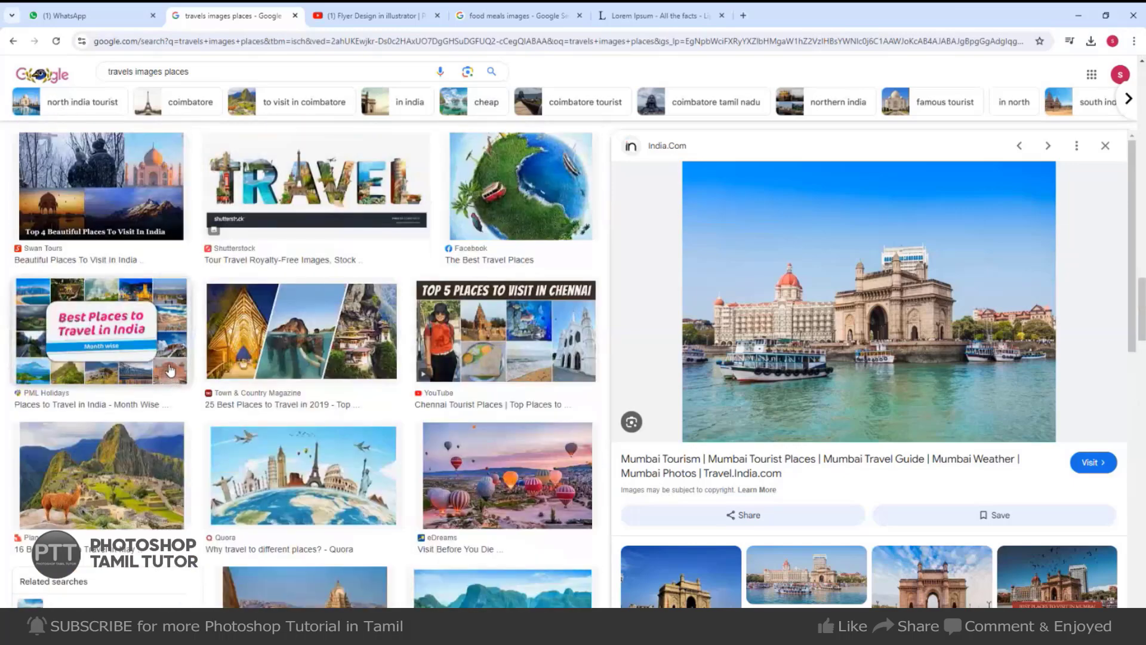
pyautogui.scroll(5, 170, 371)
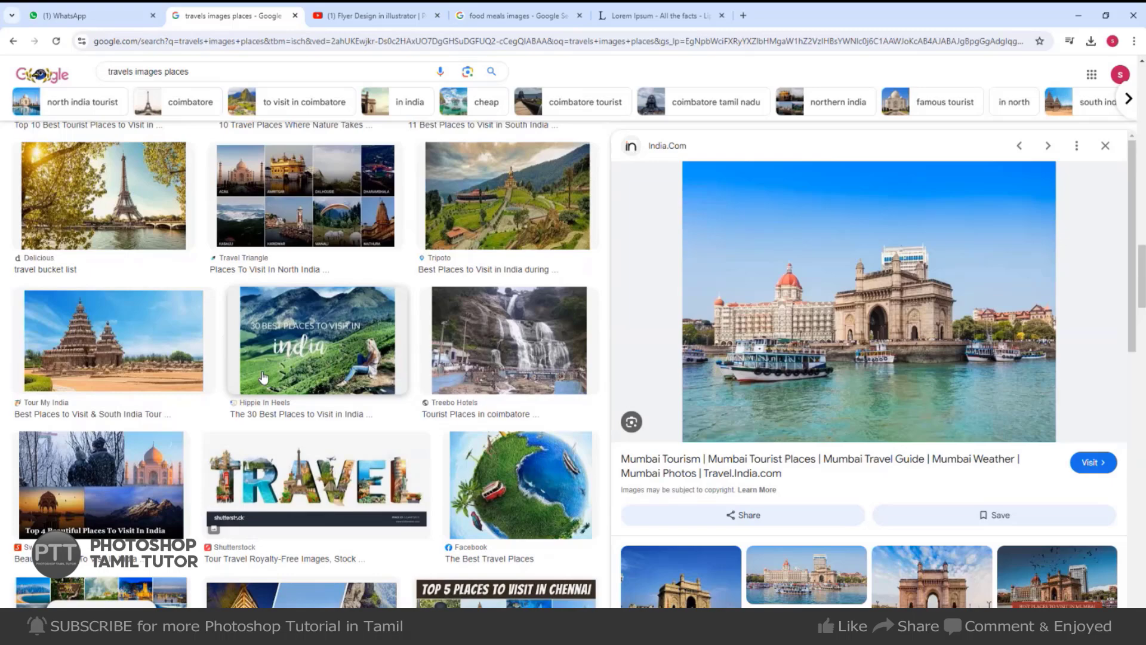
pyautogui.click(102, 627)
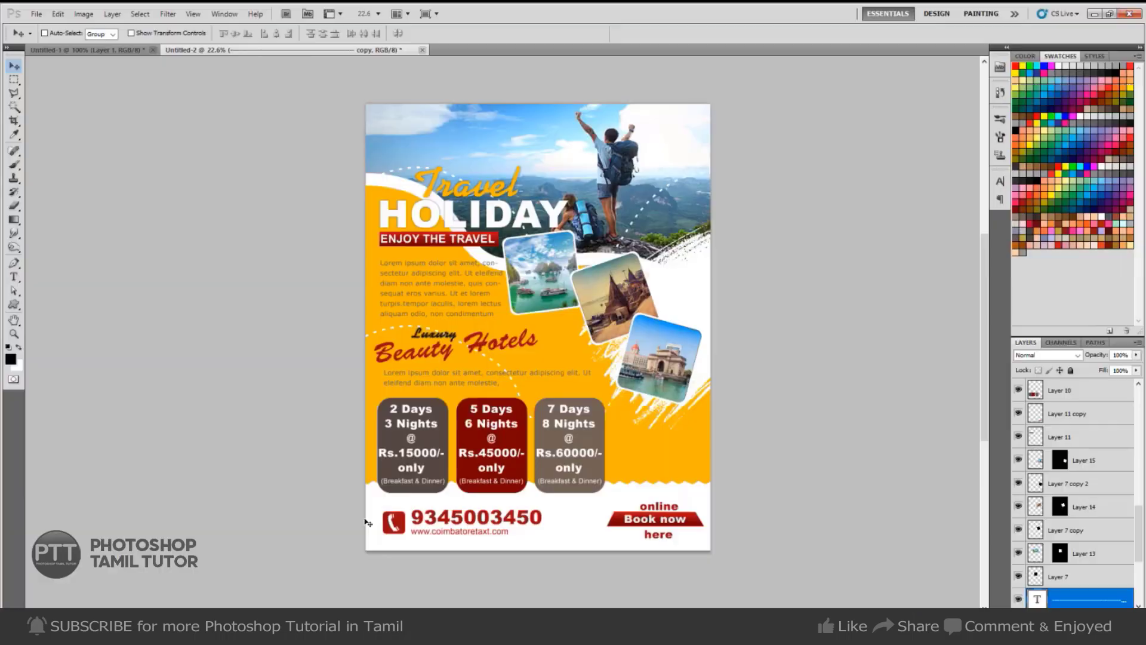